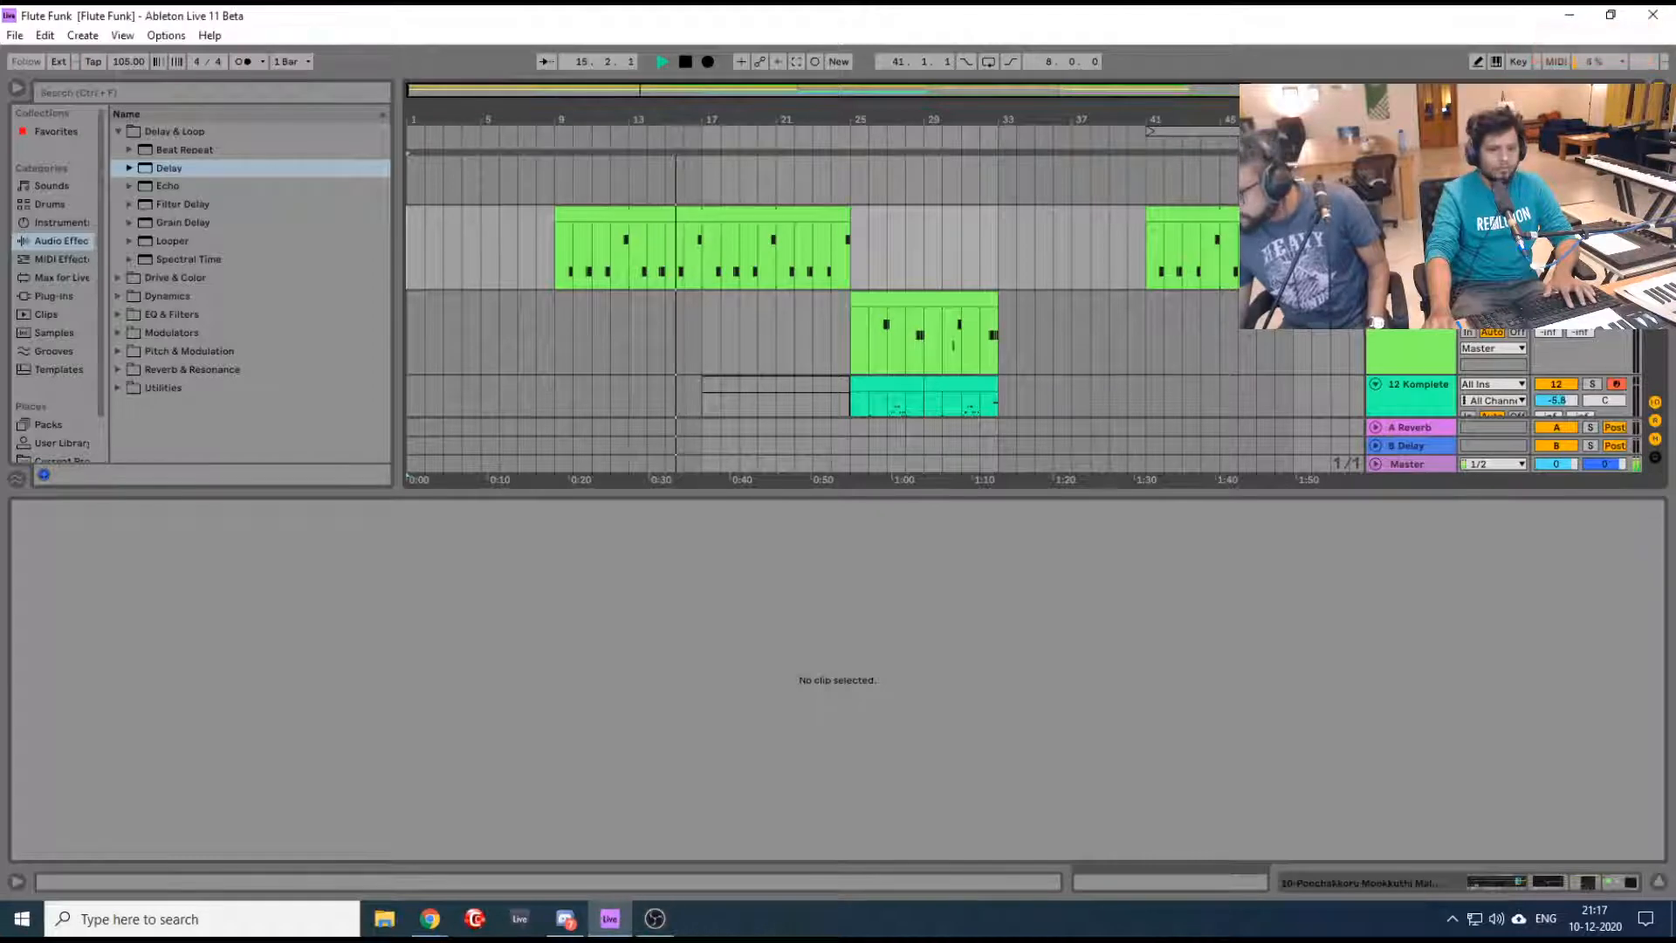
Show the device chain and set the Delay effect's Dry/Wet to 40%
{"action": "key", "text": "shift+Tab"}
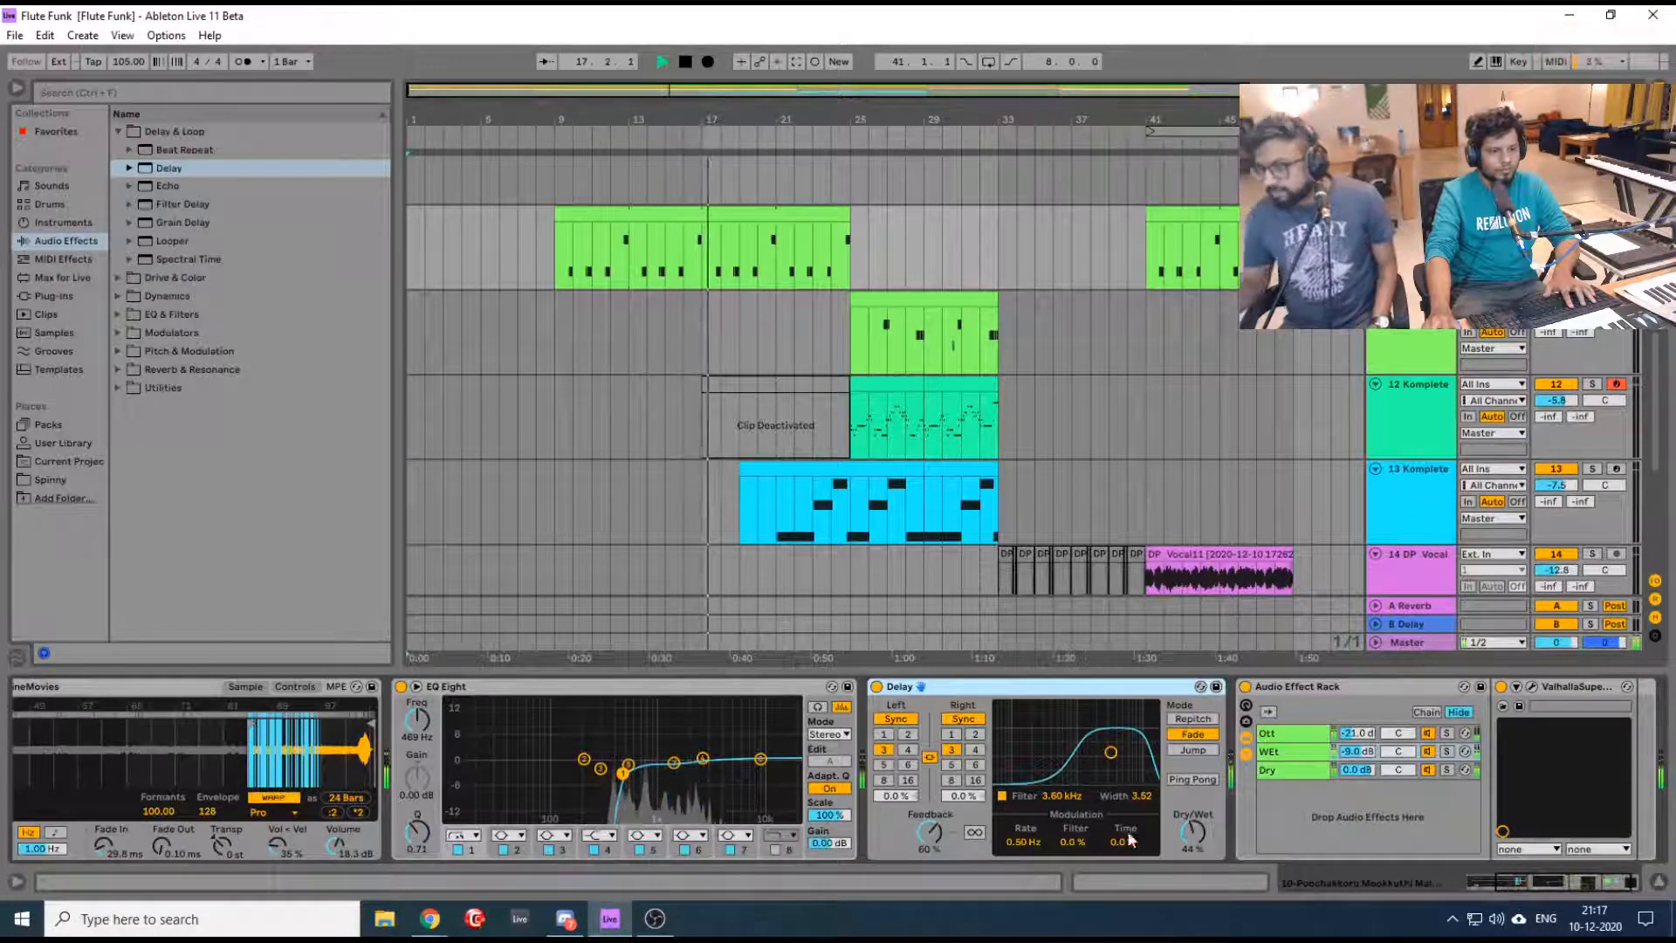
{"action": "left_click", "coordinate": [1192, 832]}
{"action": "left_click_drag", "start_coordinate": [1192, 832], "coordinate": [1192, 836]}
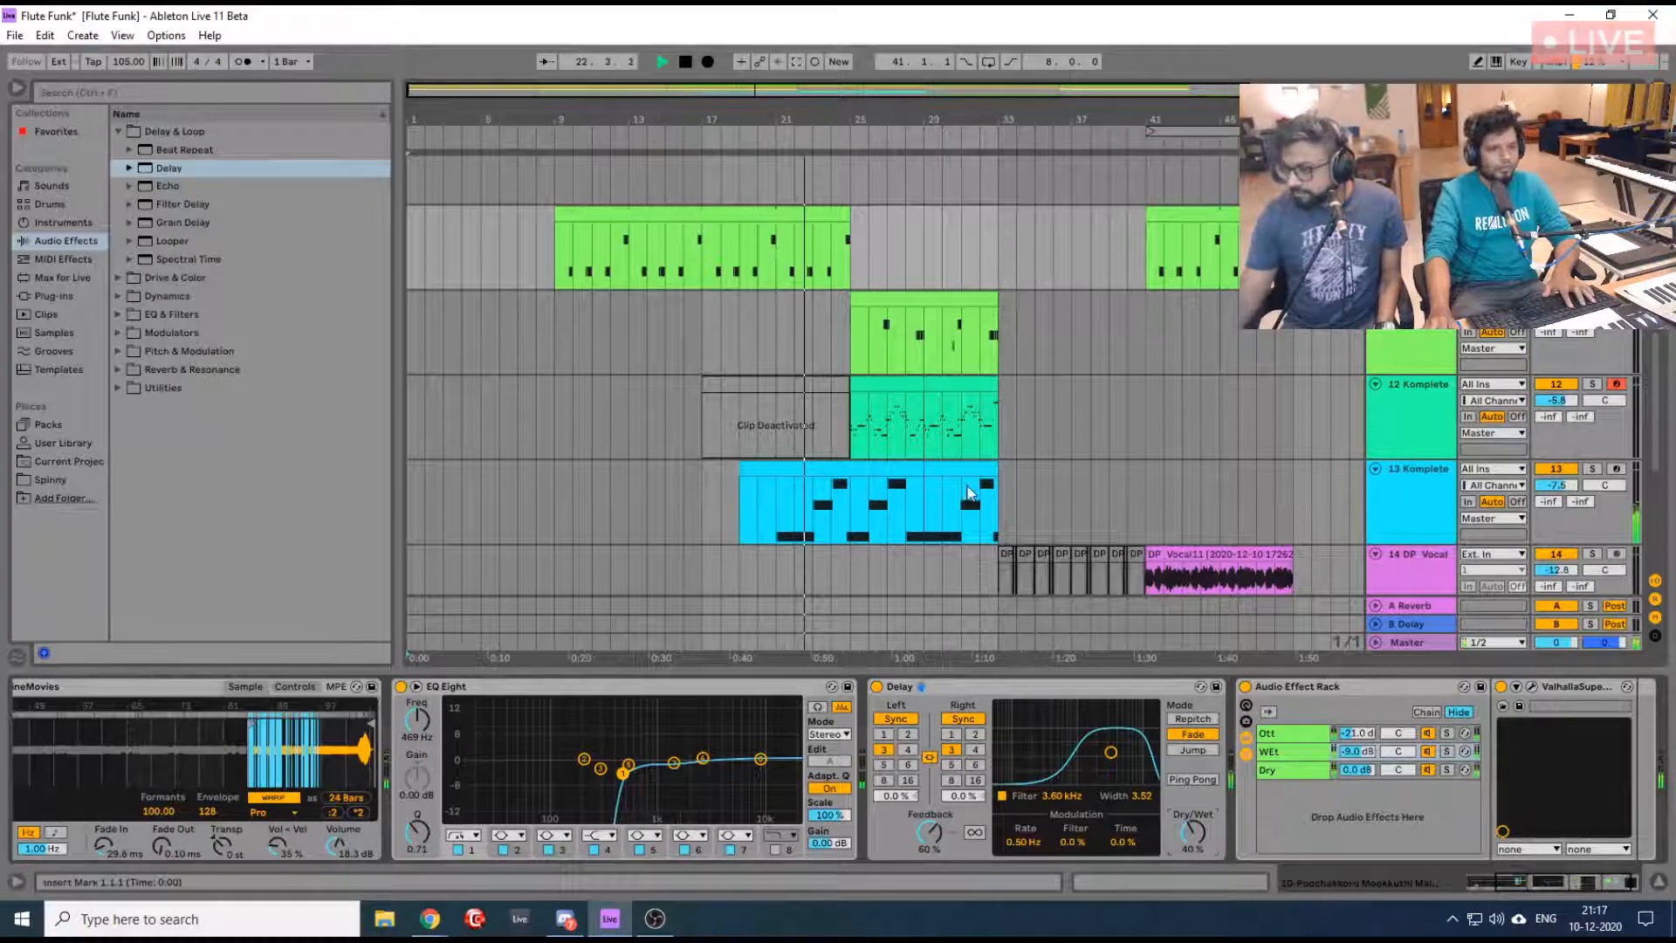
Play the arrangement briefly from bar 9 on the 10 Poochakk track, and review the sample and instrument tracks above it
{"action": "scroll", "coordinate": [967, 489], "scroll_direction": "down", "scroll_amount": 1}
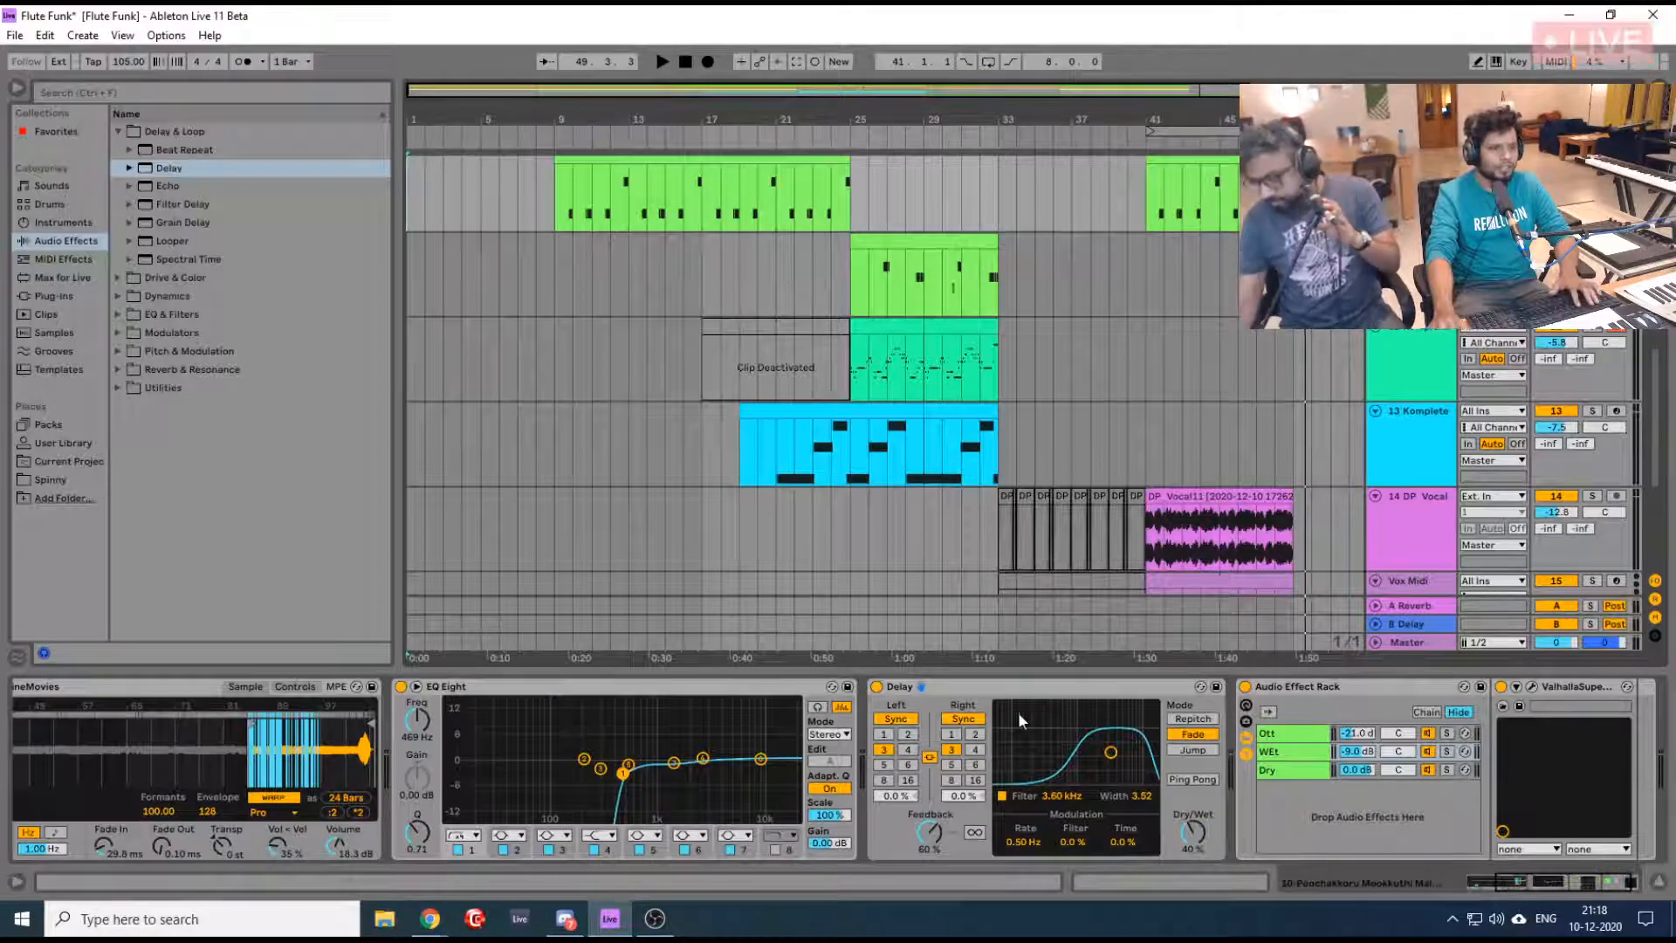
{"action": "left_click", "coordinate": [565, 215]}
{"action": "key", "text": "space"}
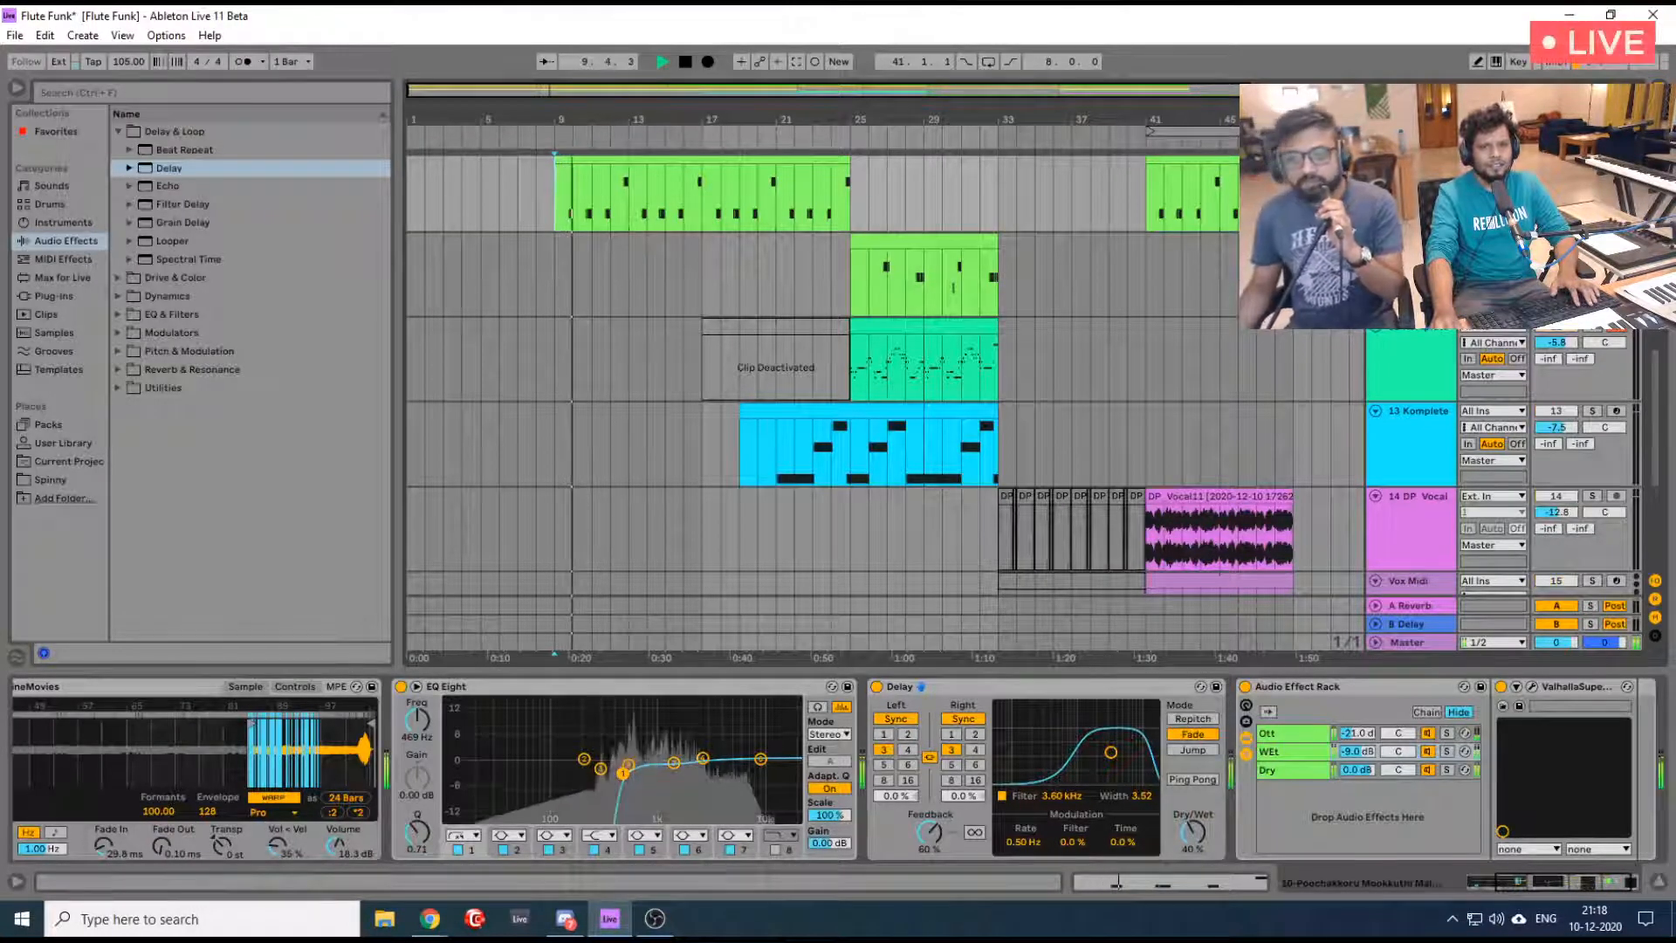
{"action": "key", "text": "space"}
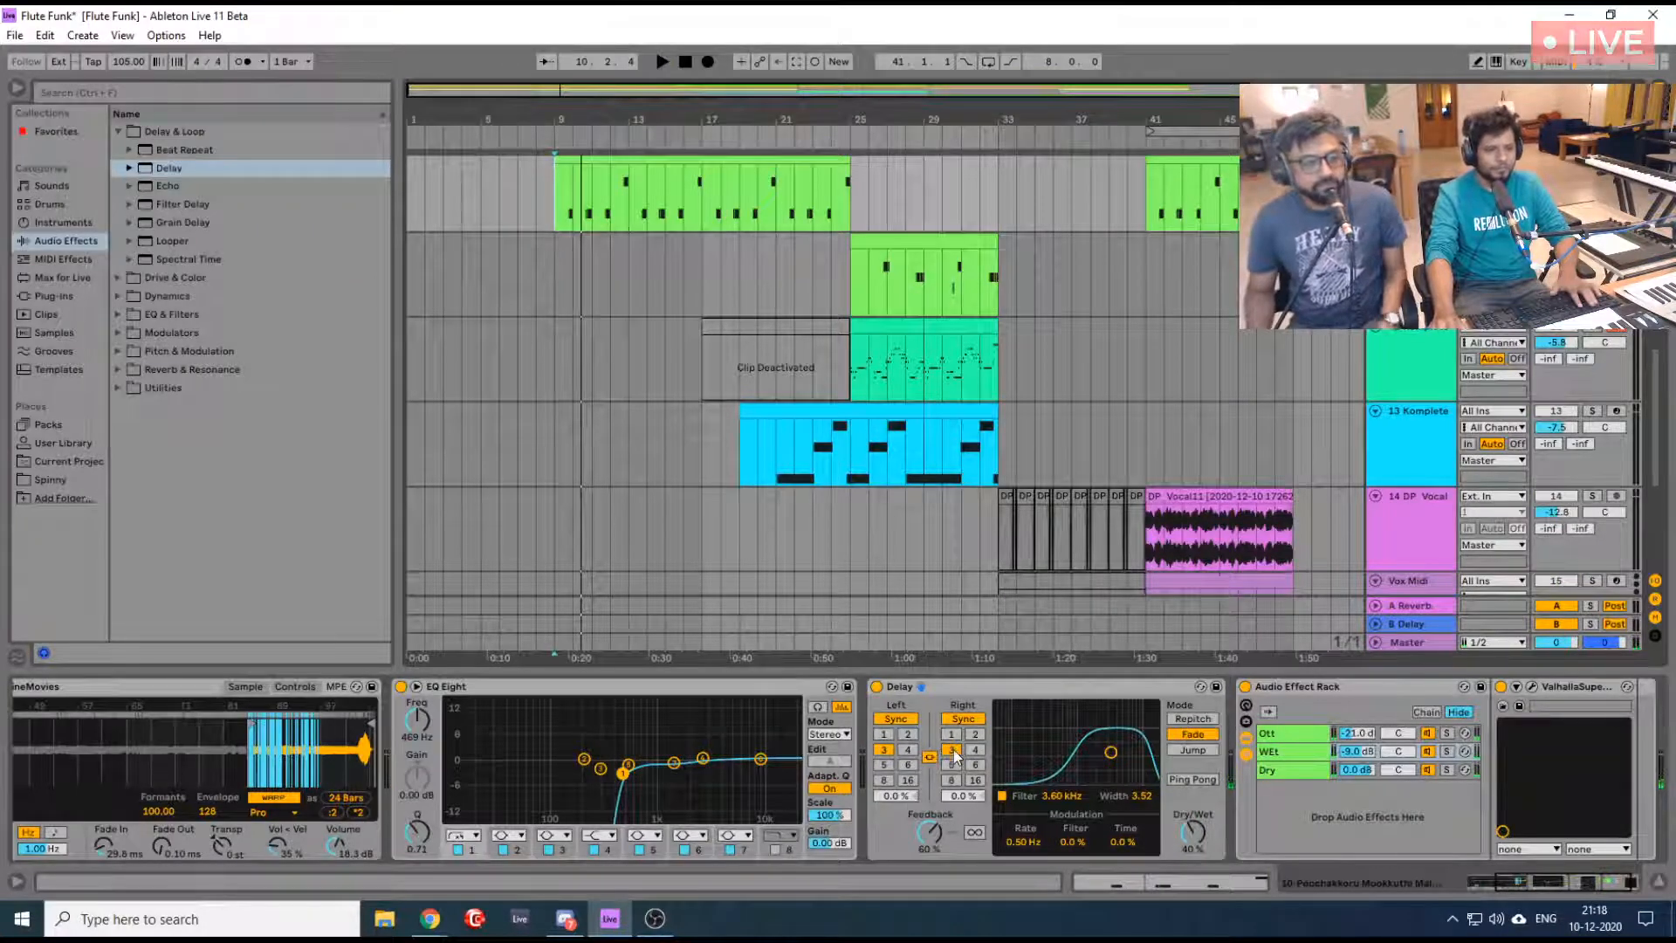
{"action": "scroll", "coordinate": [623, 283], "scroll_direction": "up", "scroll_amount": 5}
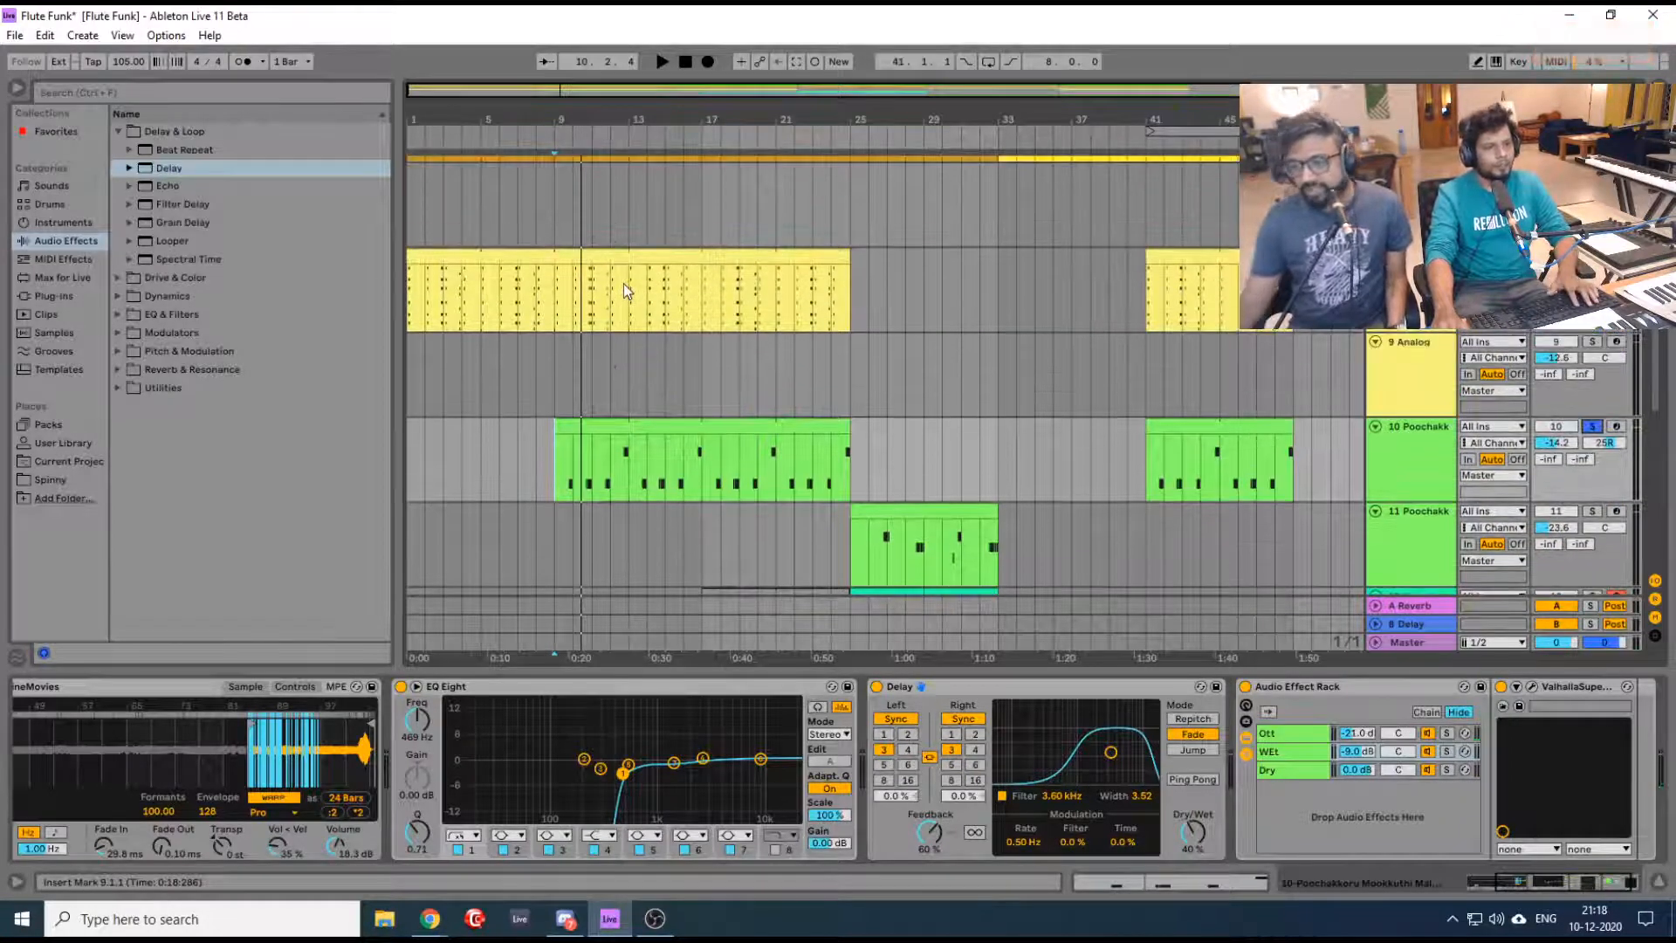
{"action": "scroll", "coordinate": [624, 283], "scroll_direction": "up", "scroll_amount": 3}
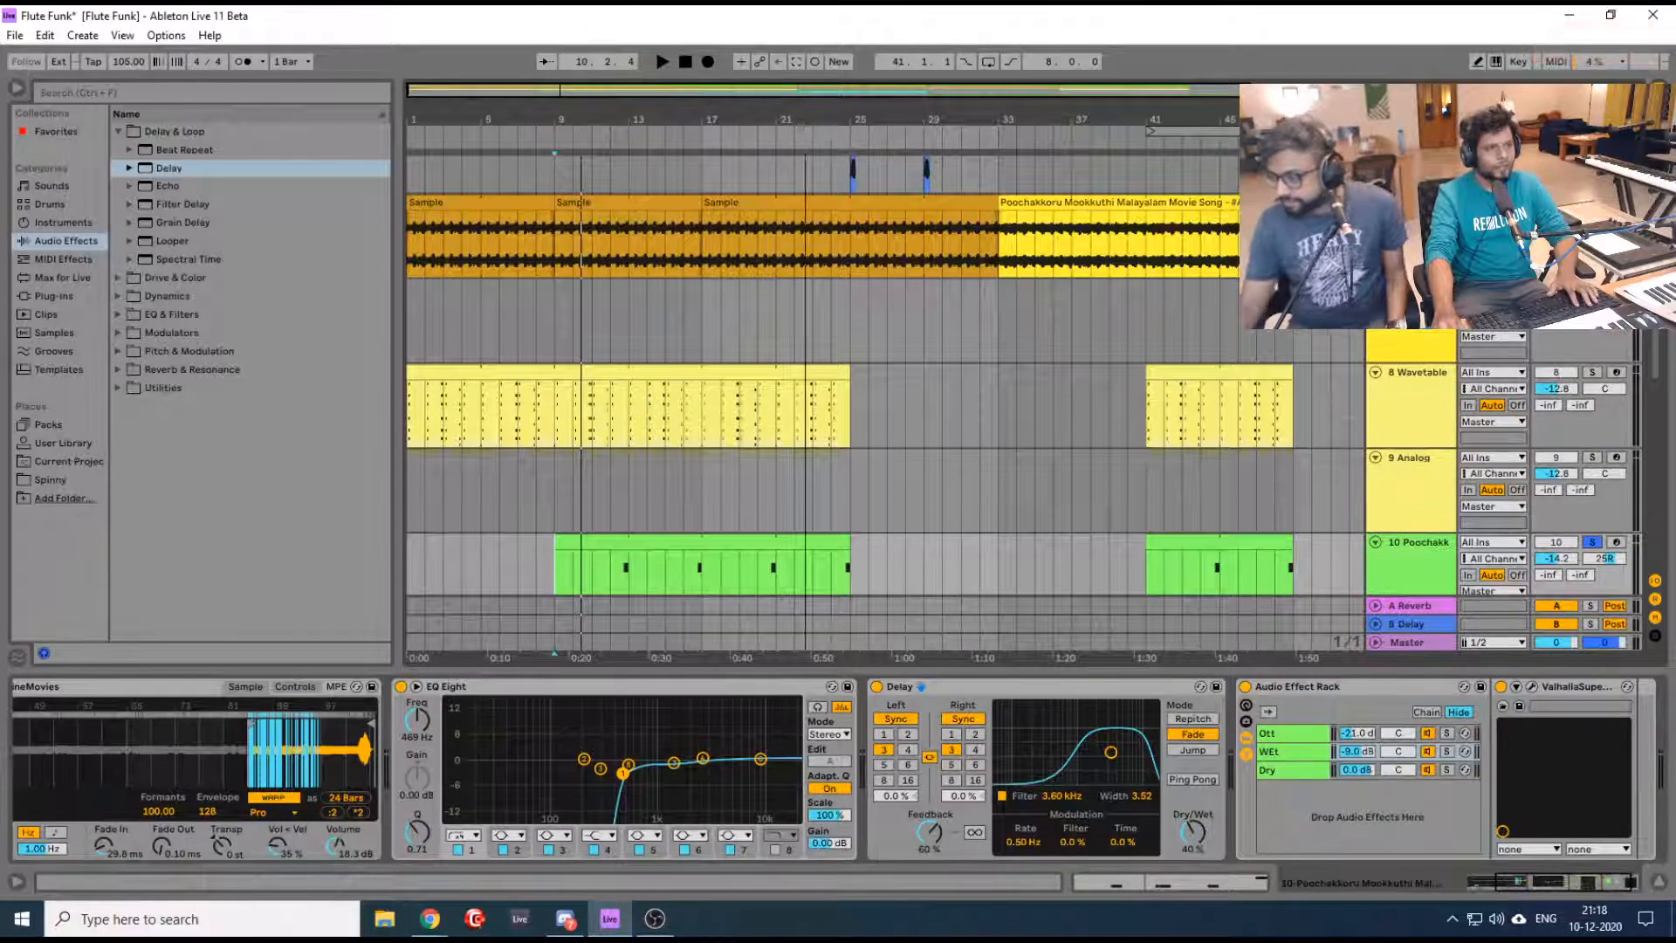
{"action": "left_click_drag", "start_coordinate": [804, 112], "coordinate": [690, 111]}
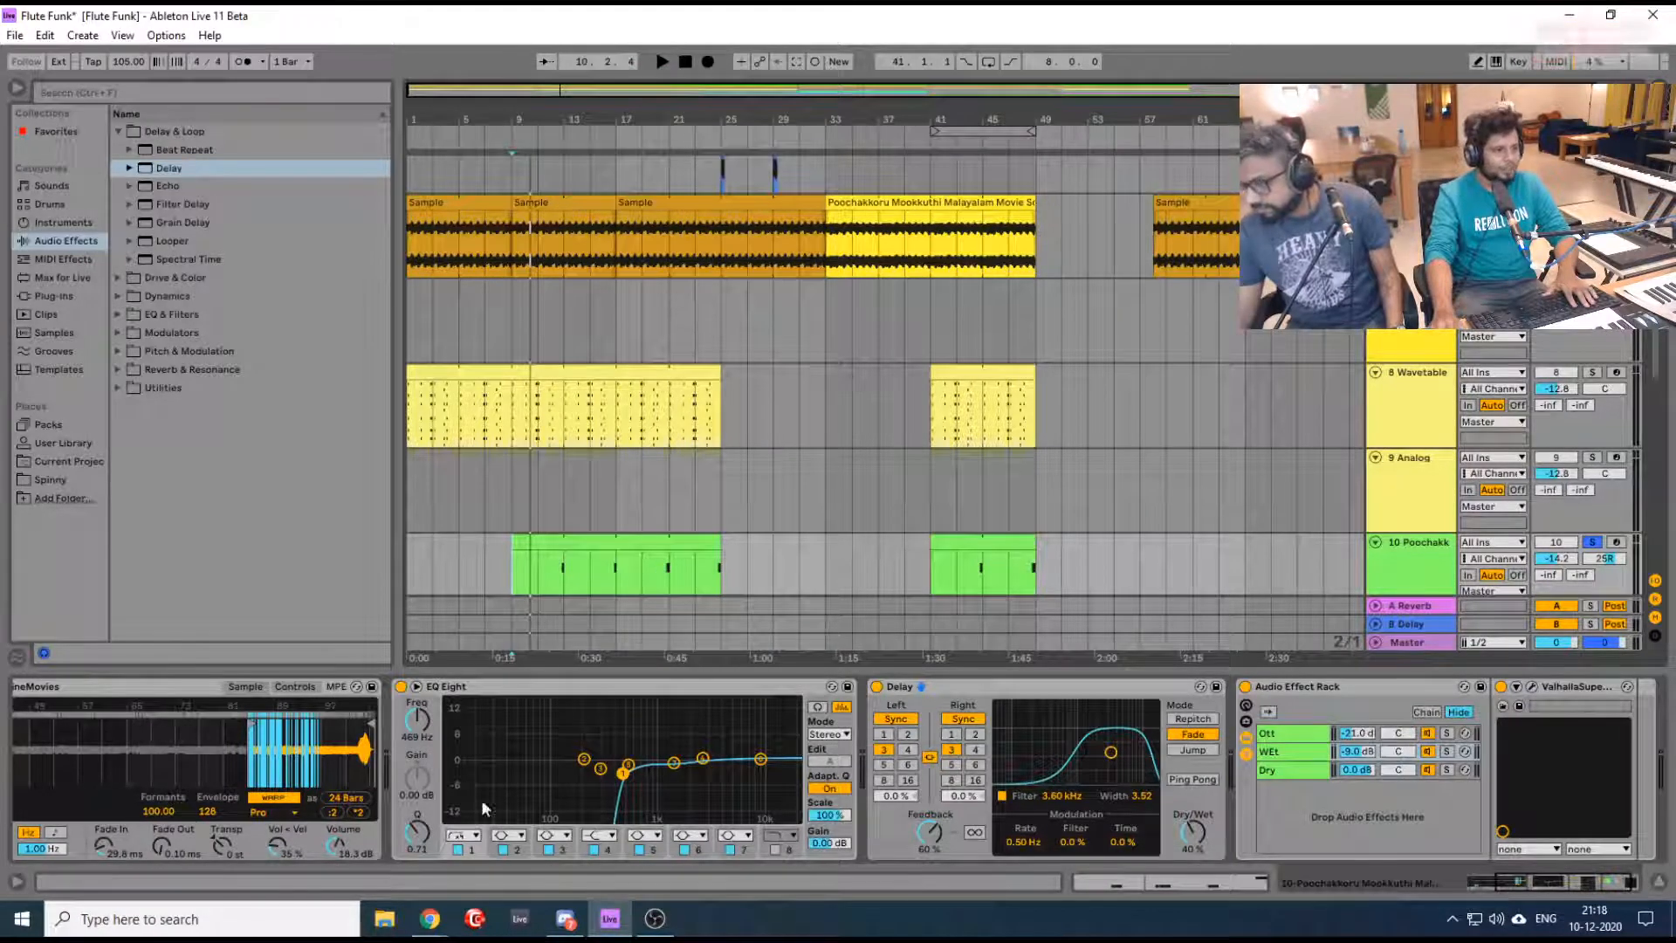
Switch to Chrome and find the Vital download link in the "Share your Free Plugins" forum thread
{"action": "mouse_move", "coordinate": [441, 921]}
{"action": "left_click", "coordinate": [471, 856]}
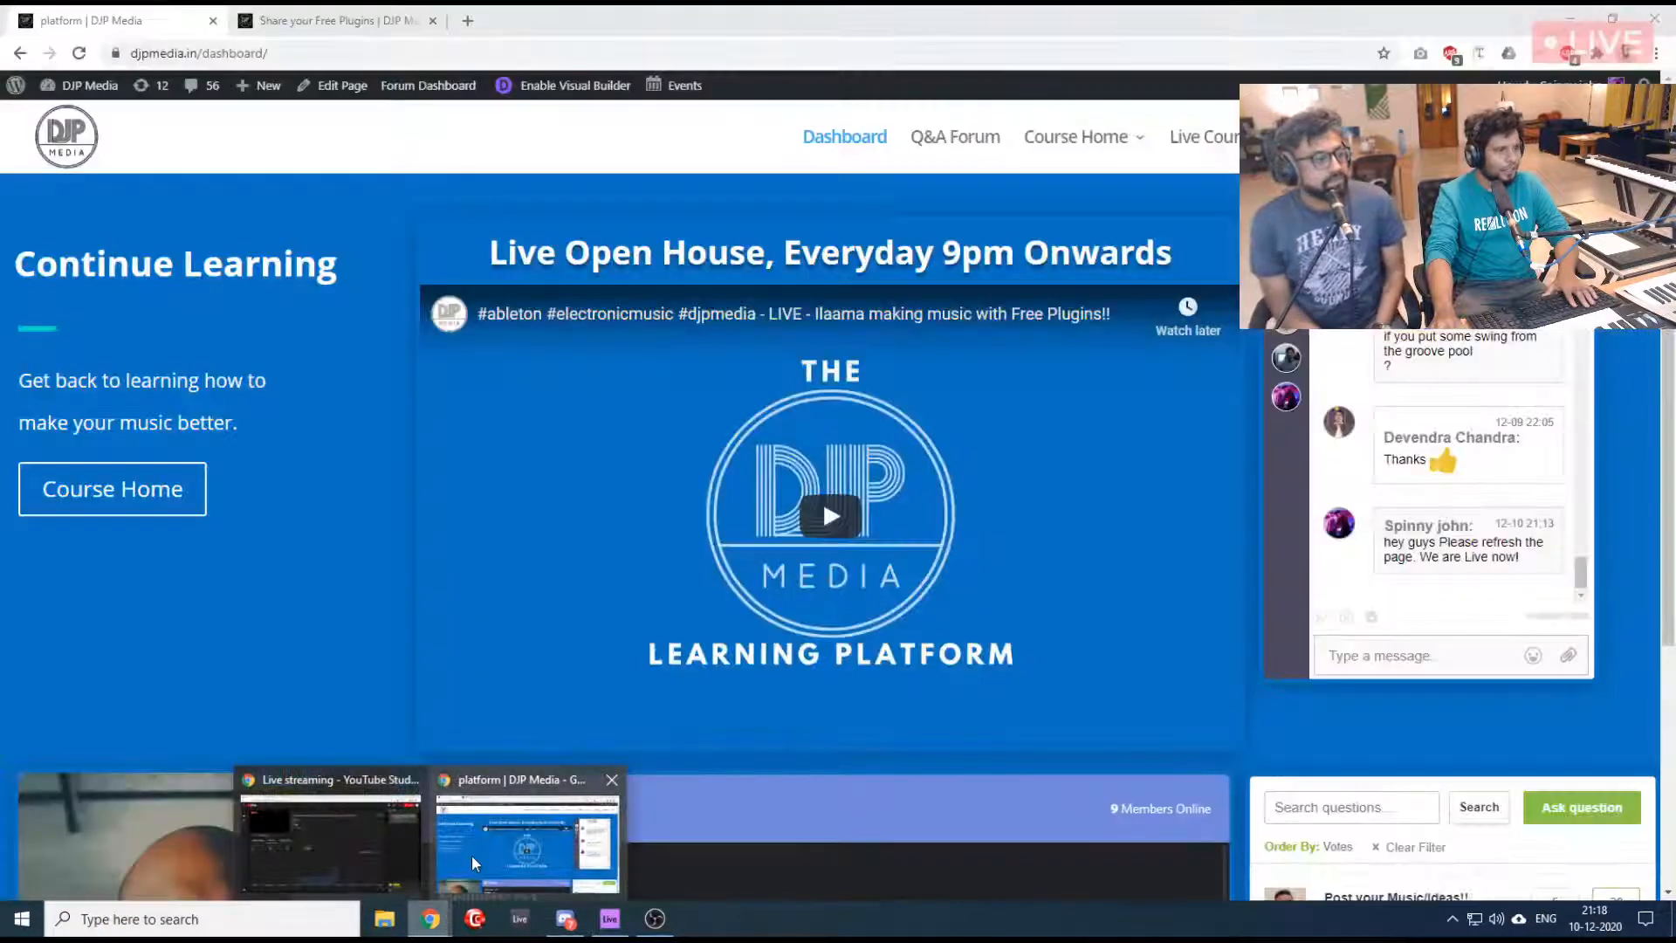
{"action": "left_click", "coordinate": [288, 12]}
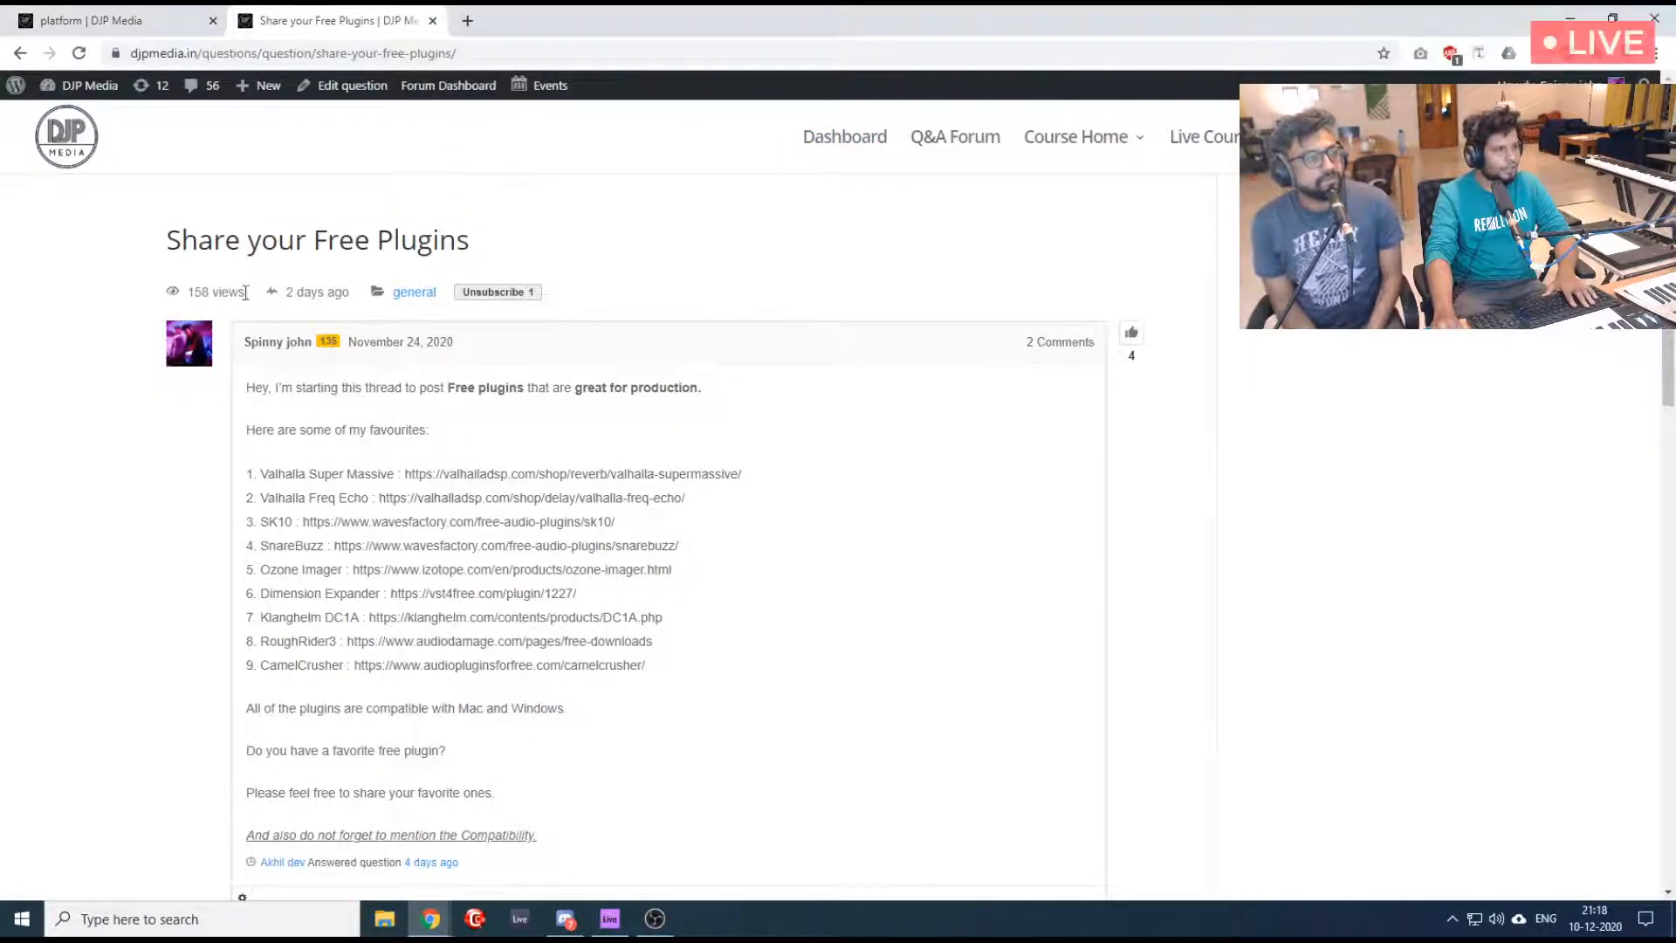
{"action": "scroll", "coordinate": [363, 385], "scroll_direction": "down", "scroll_amount": 12}
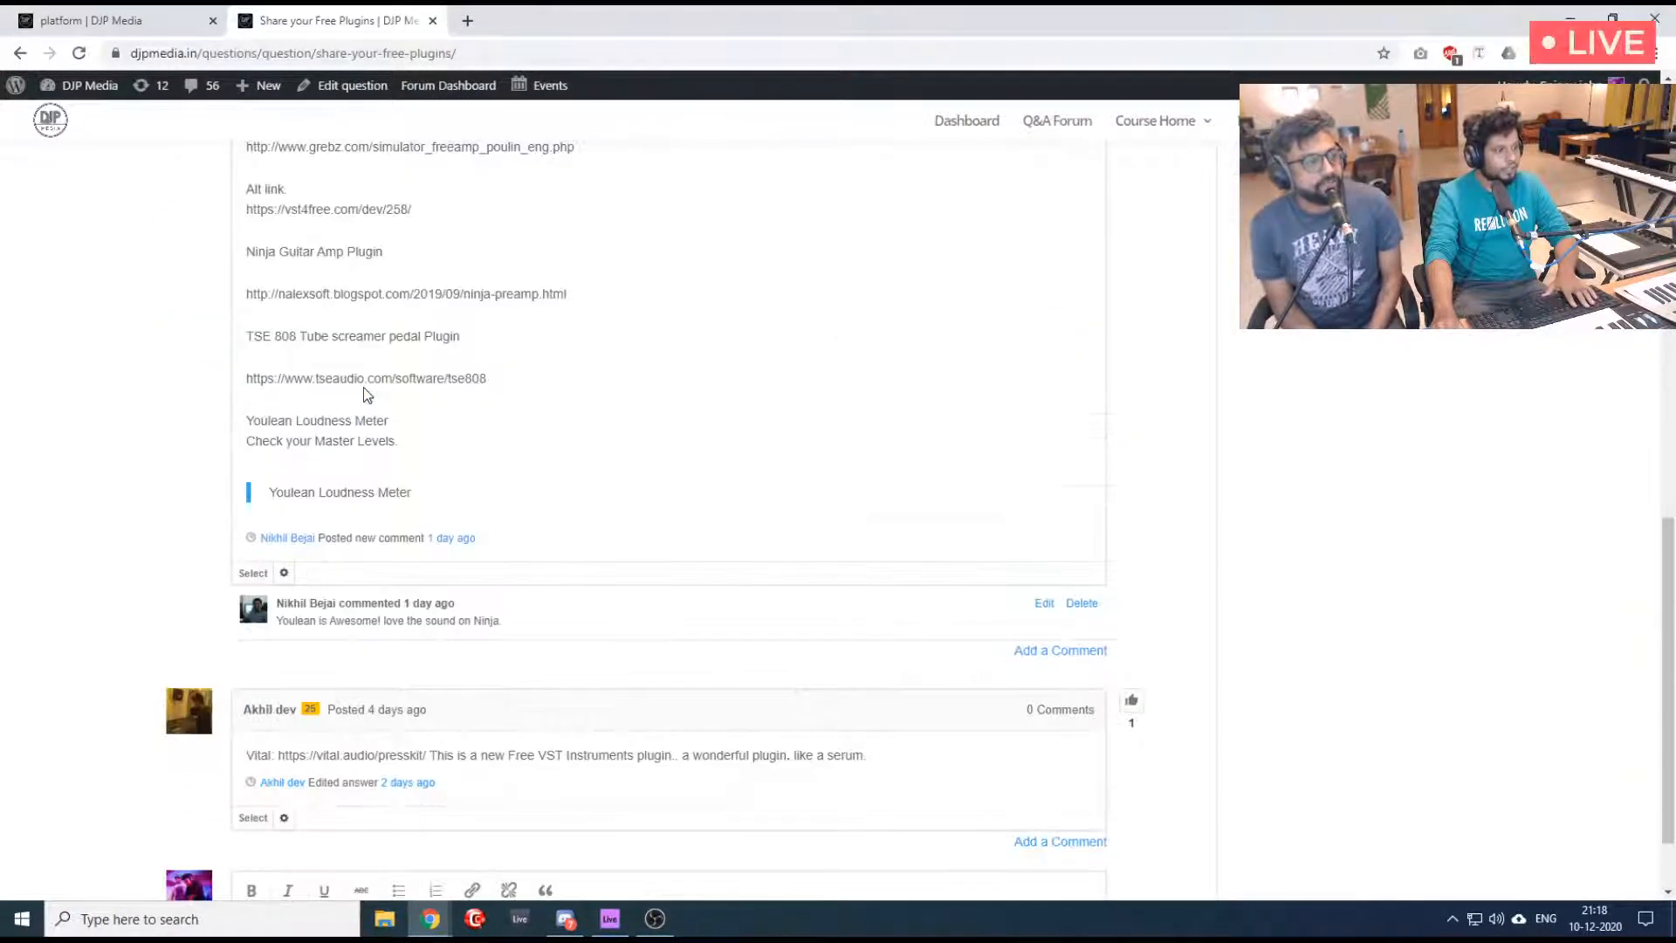
{"action": "scroll", "coordinate": [365, 393], "scroll_direction": "down", "scroll_amount": 1}
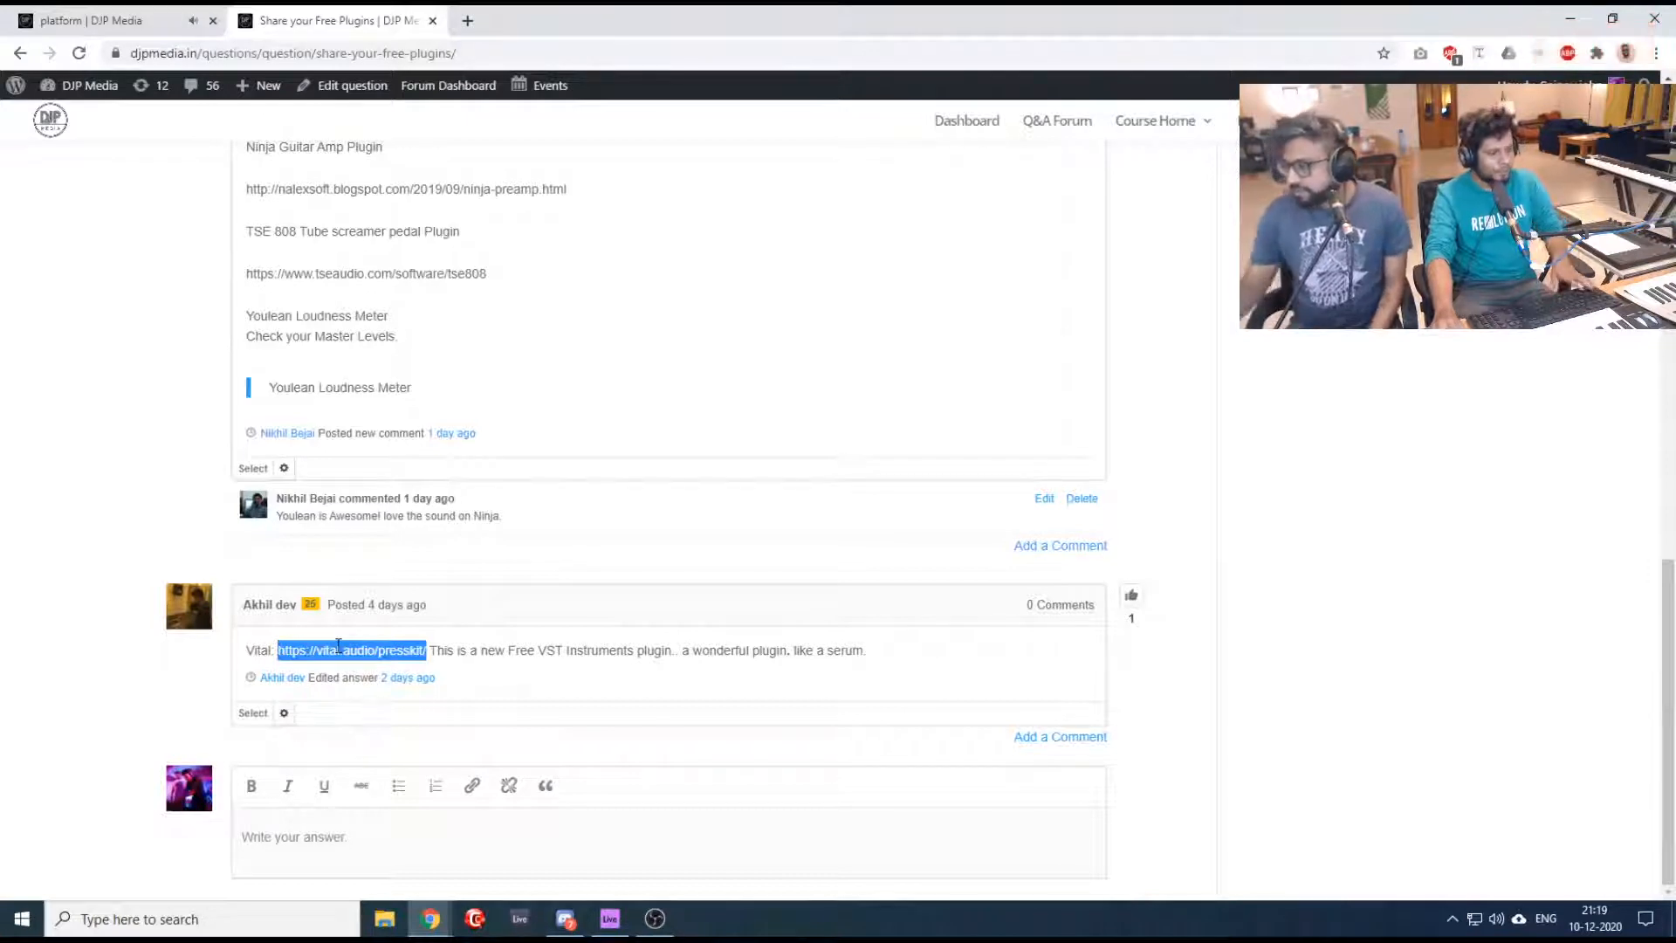
{"action": "left_click", "coordinate": [467, 21]}
{"action": "left_click", "coordinate": [470, 54]}
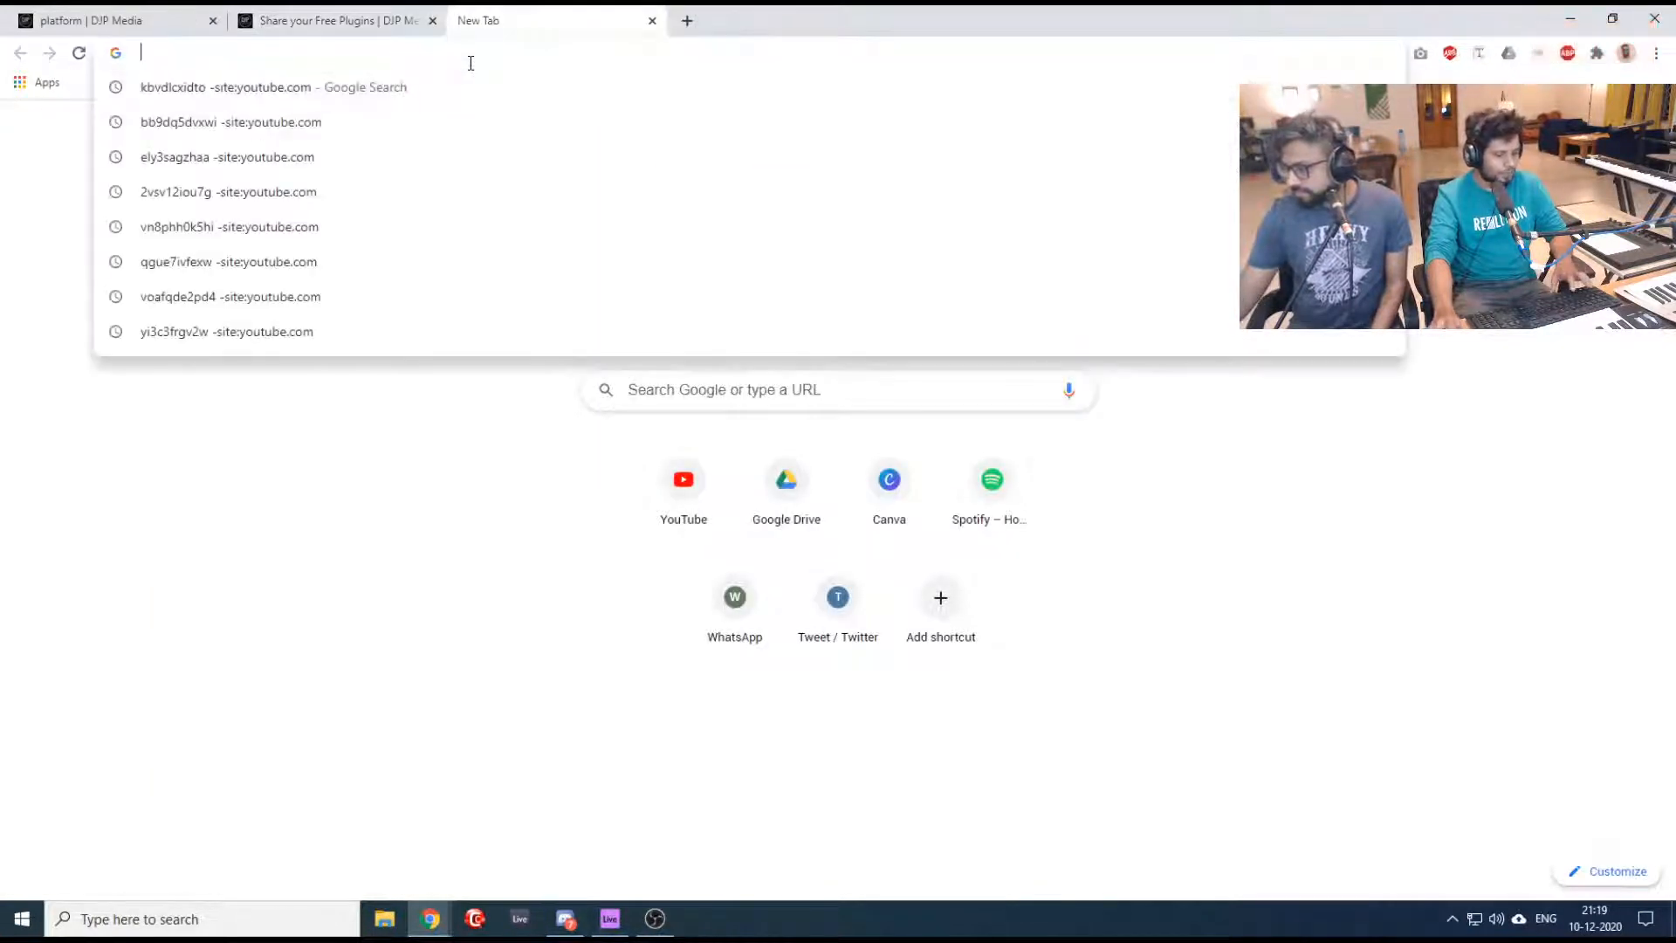
{"action": "type", "text": "https://vital.audio/presskit/"}
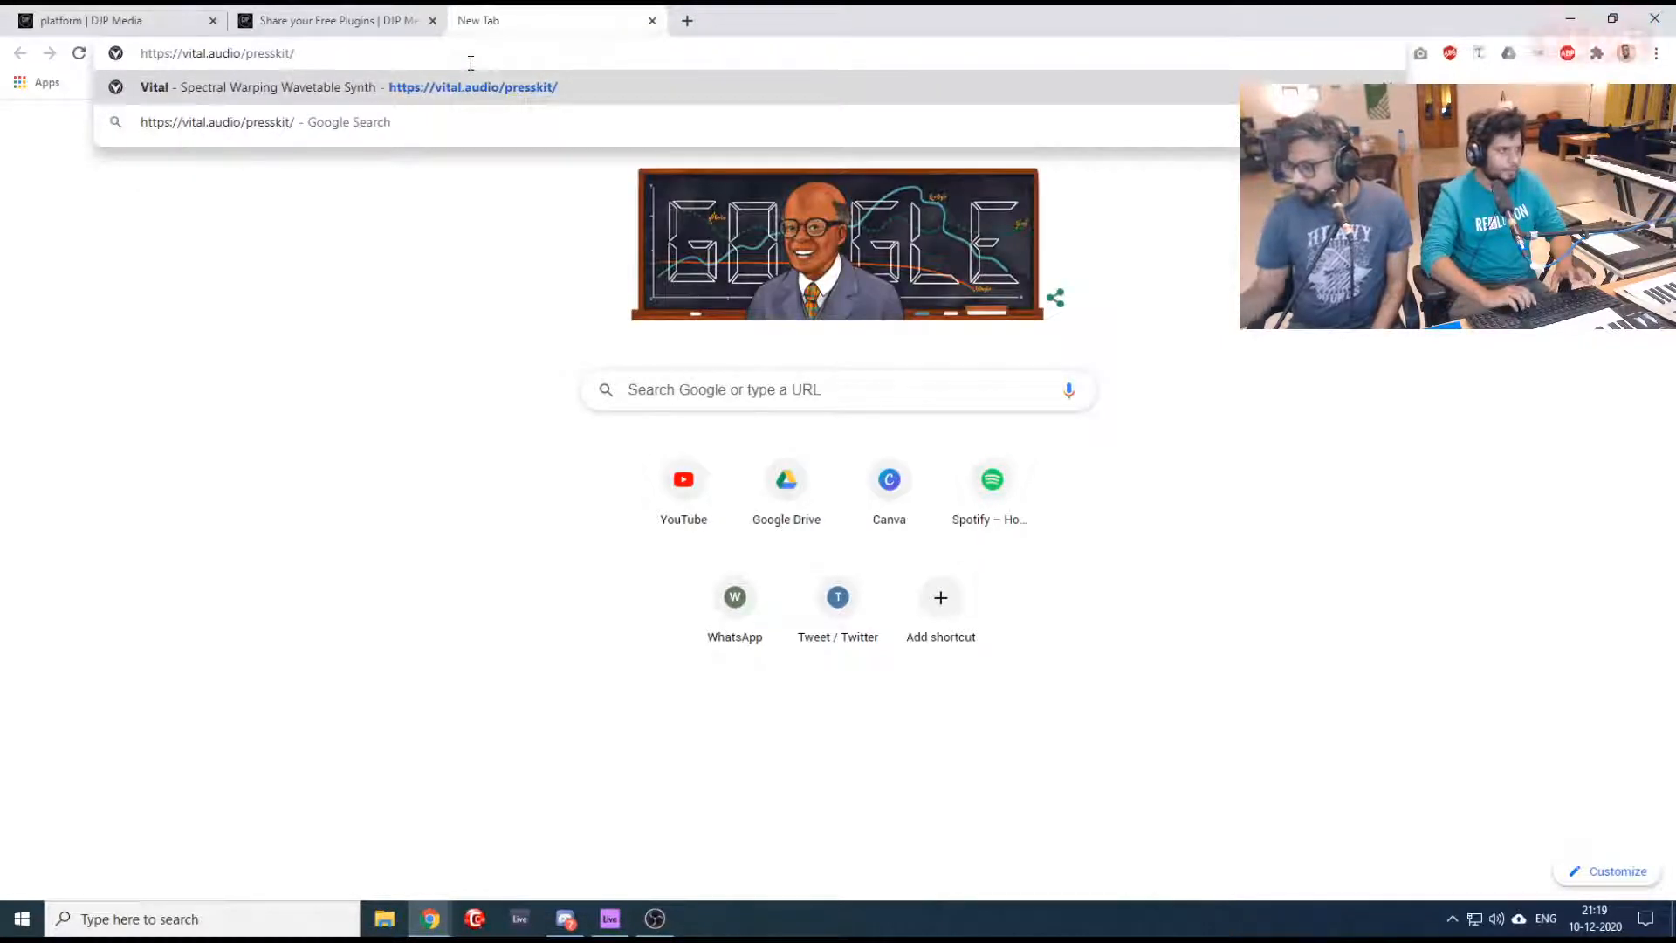
{"action": "key", "text": "Return"}
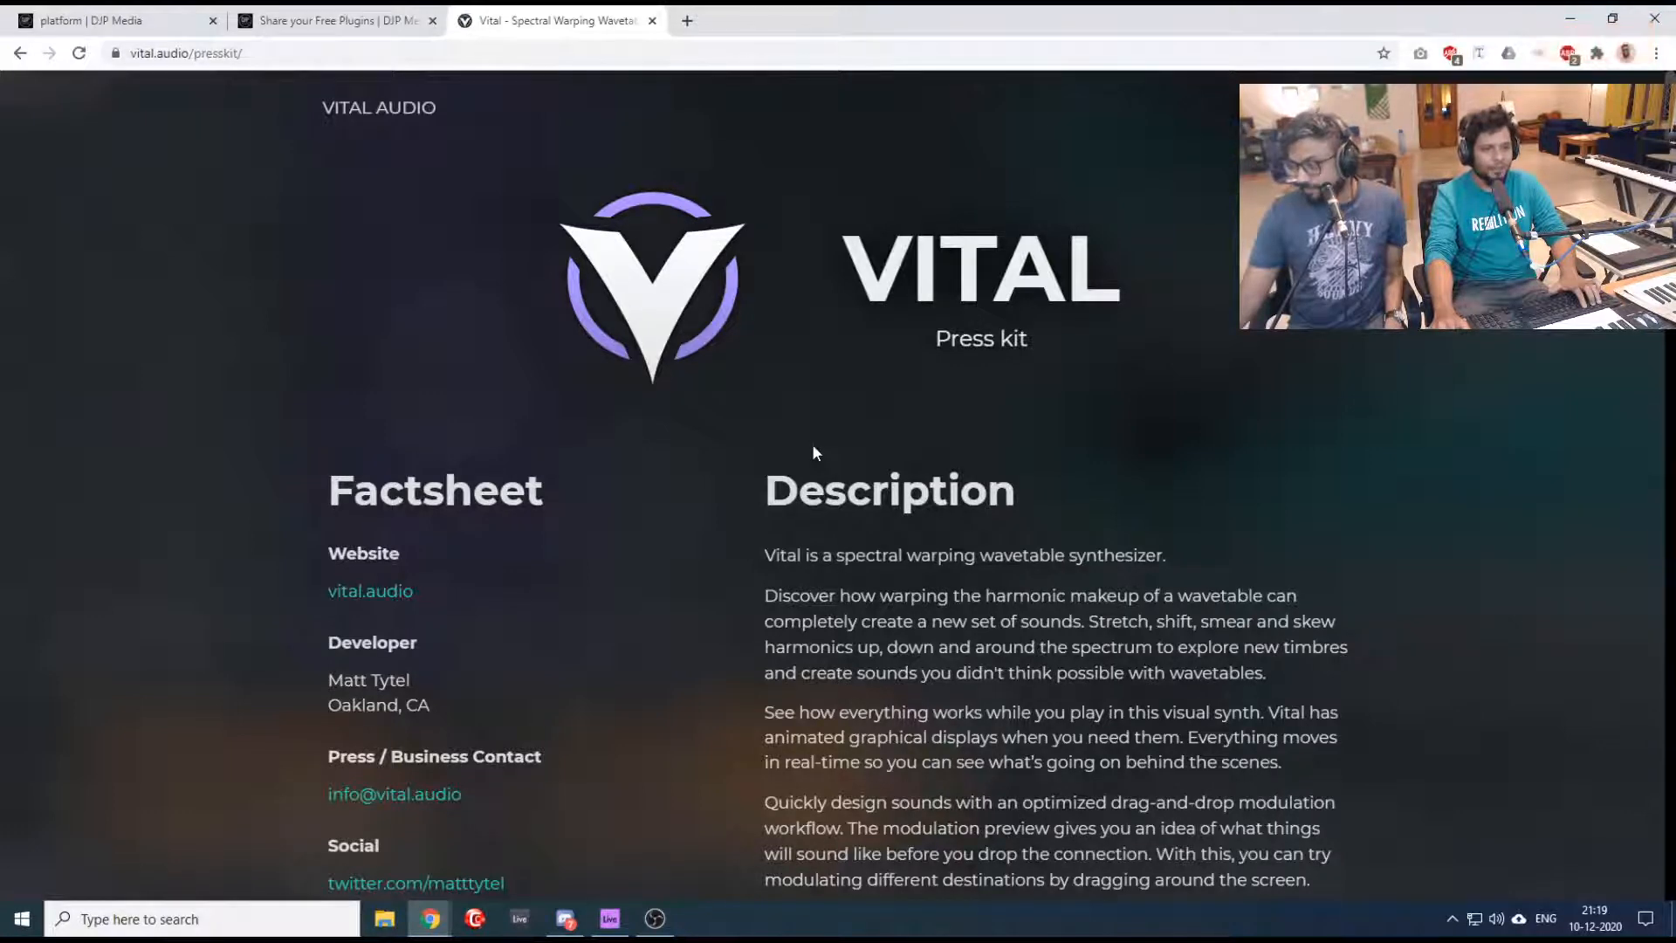
Read through the Vital press kit's description and pricing, and open the "Basic - Free" offer
{"action": "scroll", "coordinate": [813, 448], "scroll_direction": "down", "scroll_amount": 2}
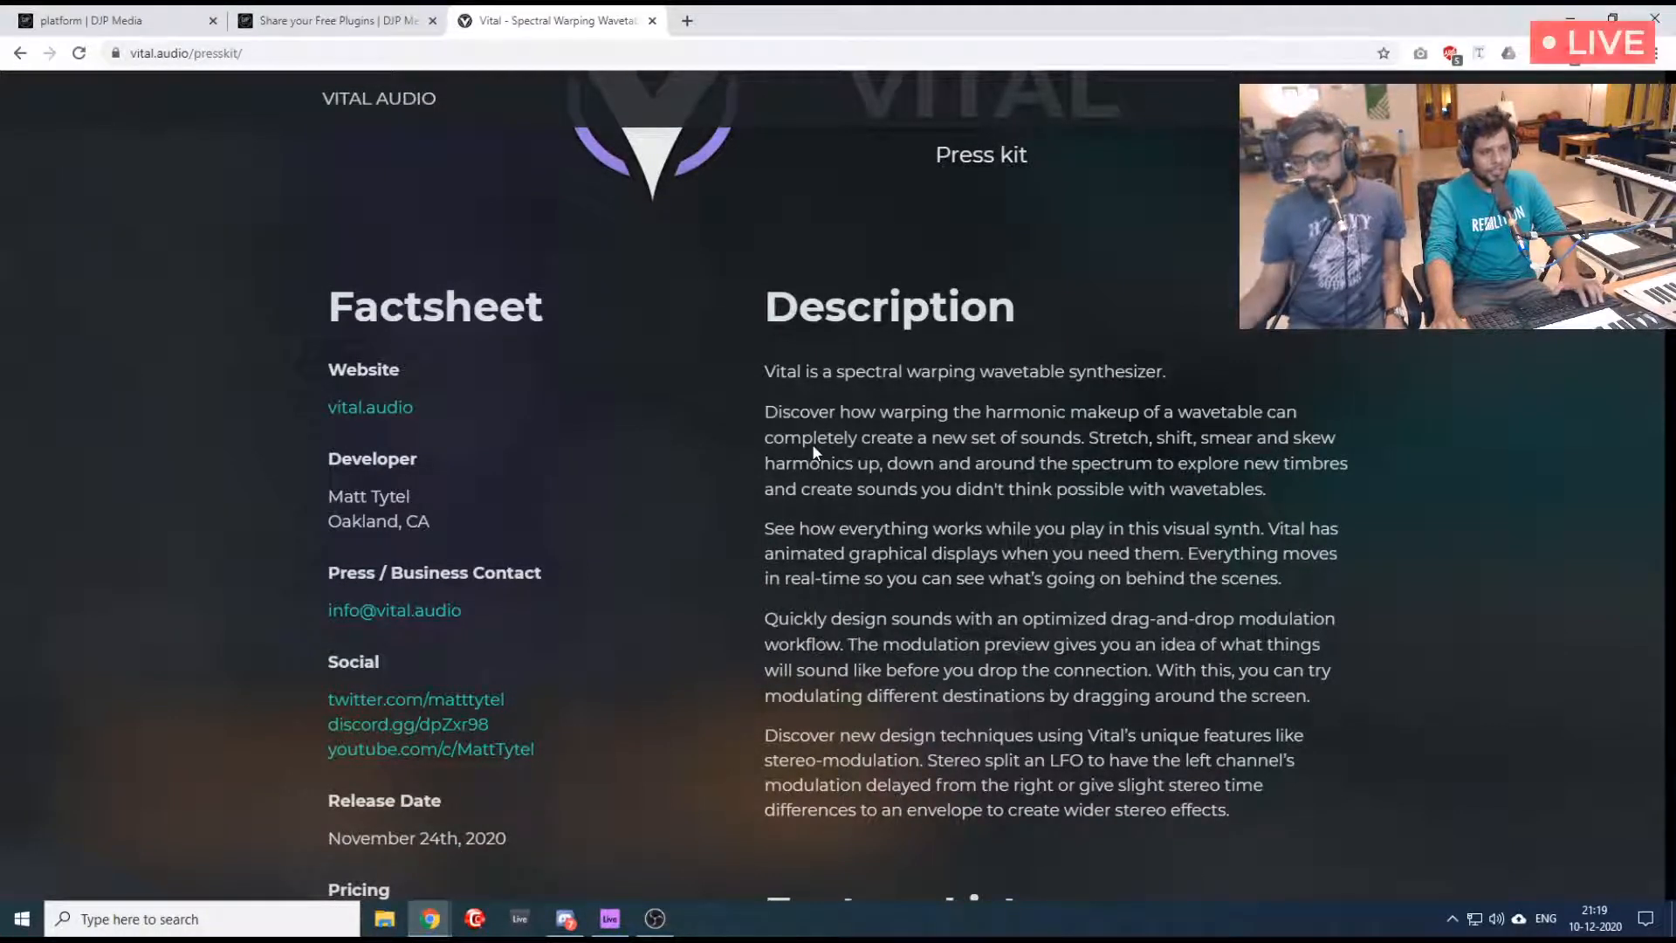
{"action": "scroll", "coordinate": [812, 449], "scroll_direction": "down", "scroll_amount": 6}
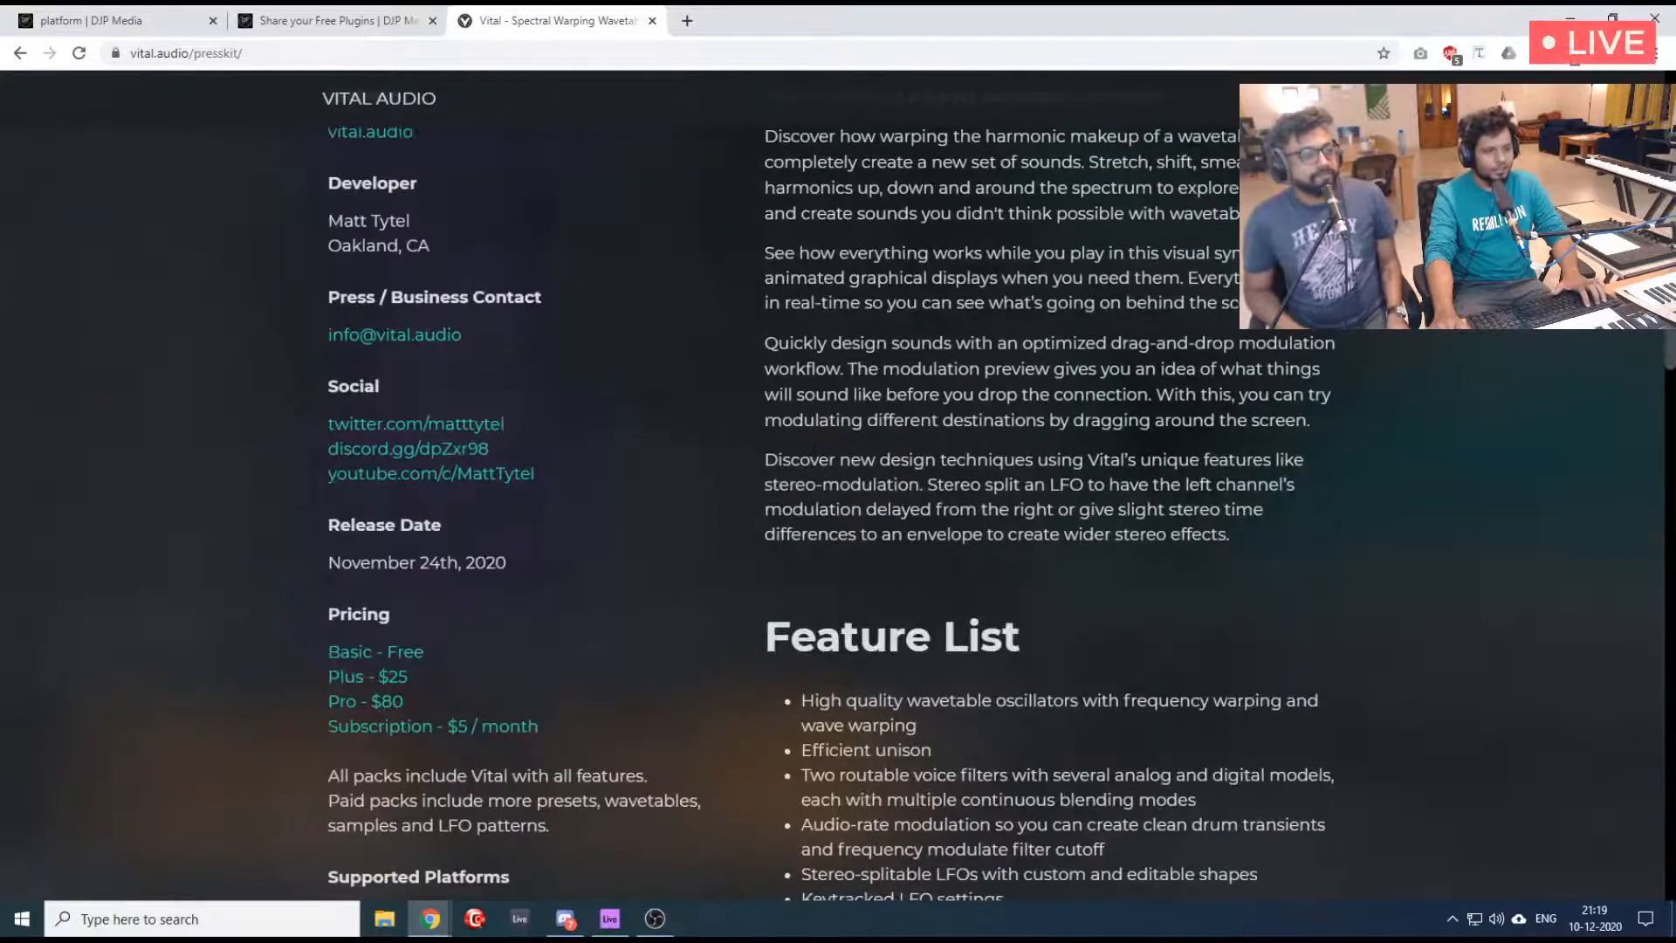
{"action": "scroll", "coordinate": [812, 443], "scroll_direction": "up", "scroll_amount": 5}
{"action": "scroll", "coordinate": [811, 444], "scroll_direction": "up", "scroll_amount": 4}
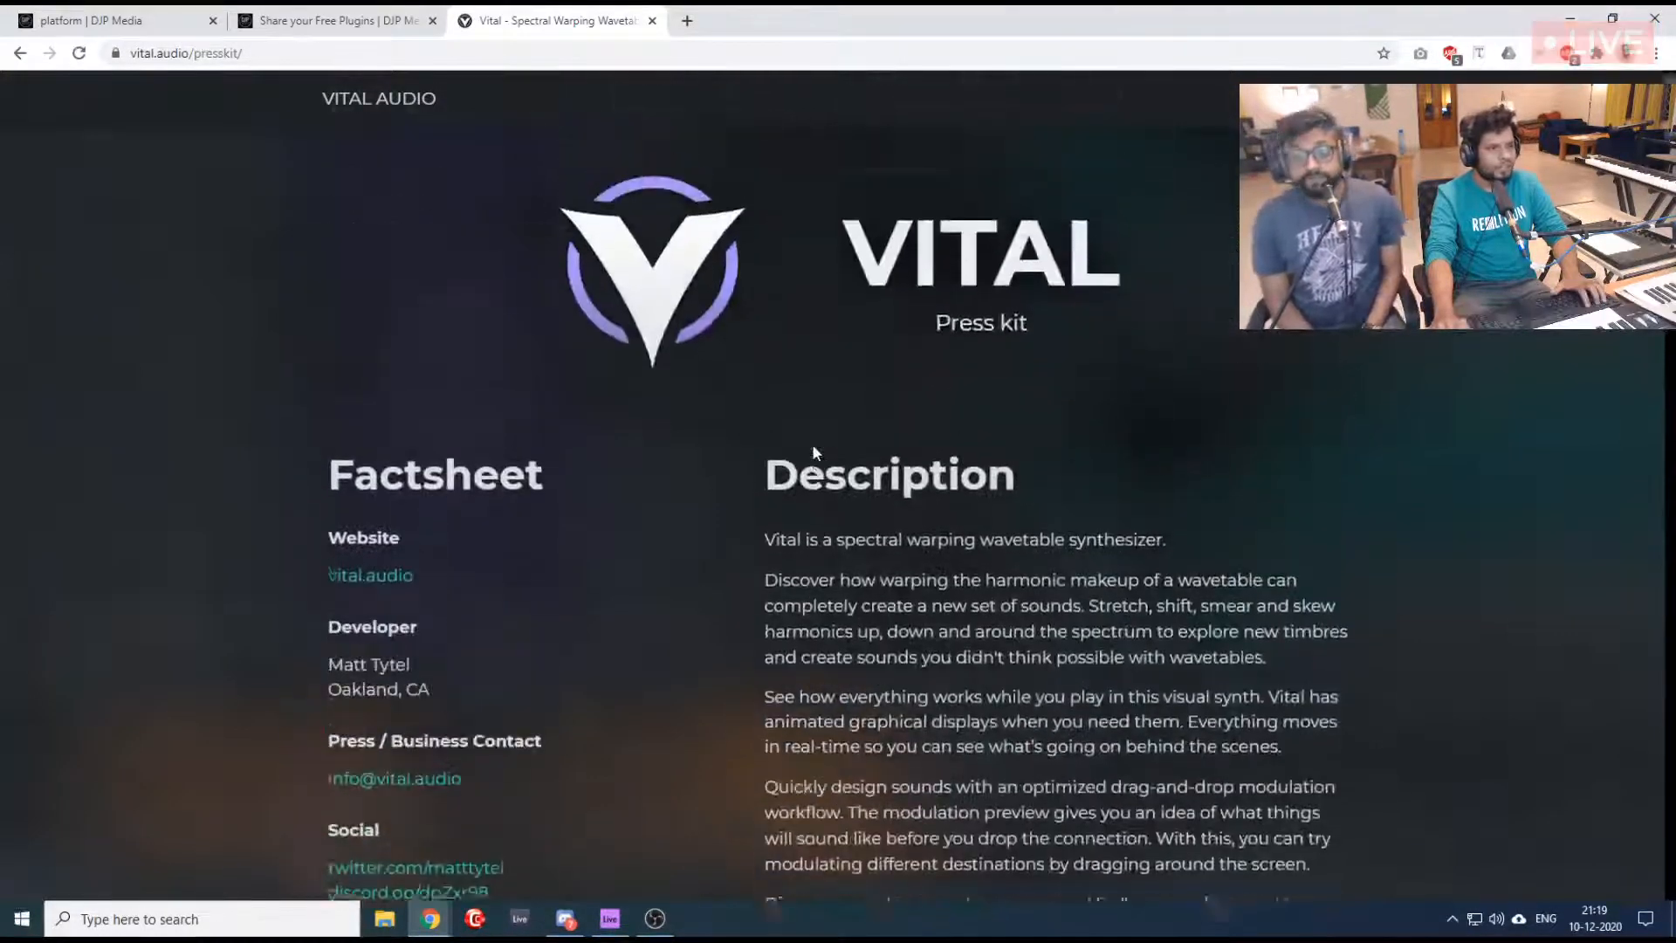
{"action": "scroll", "coordinate": [818, 381], "scroll_direction": "down", "scroll_amount": 6}
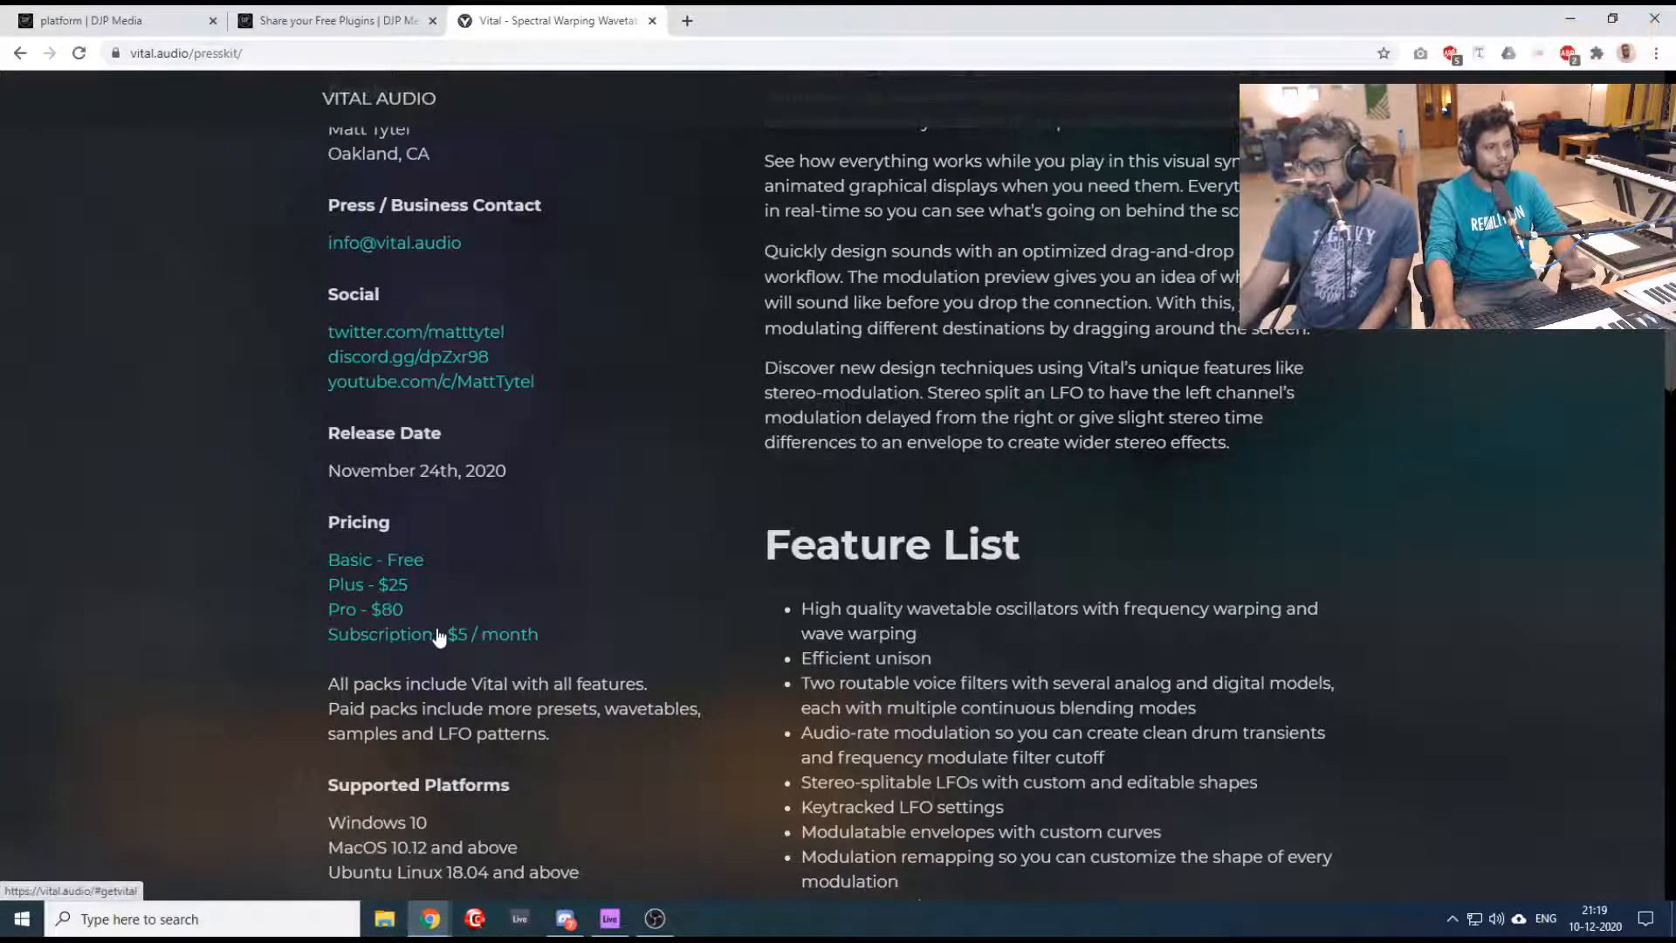
{"action": "left_click", "coordinate": [416, 563]}
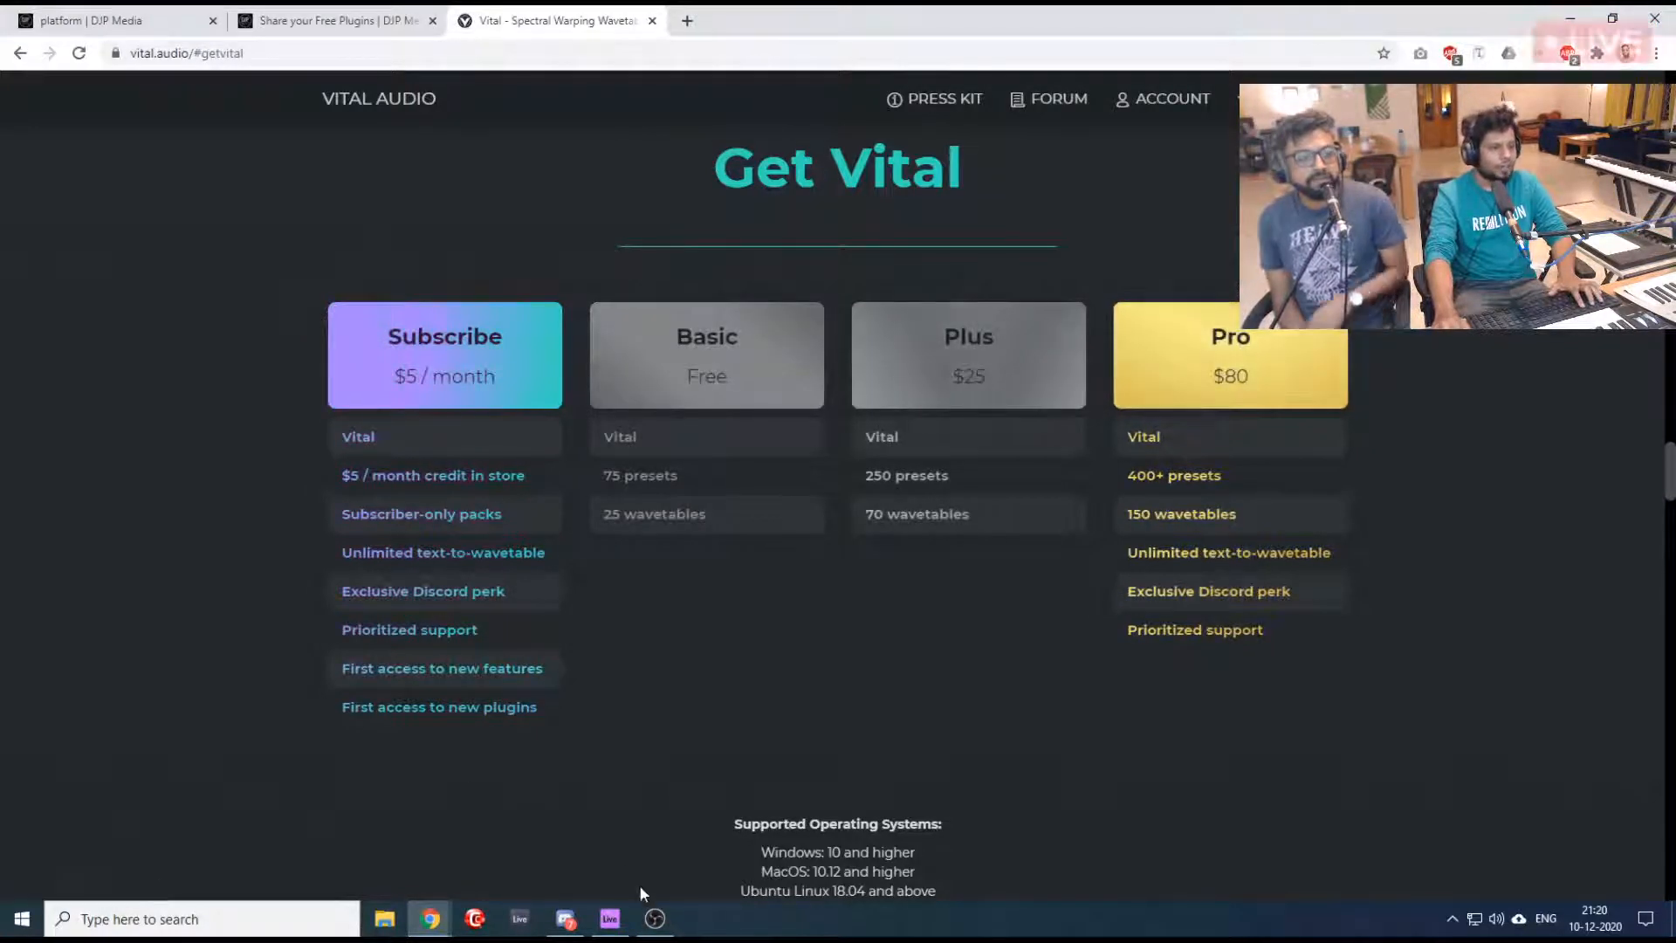
Switch back to Ableton Live, open the Vital synth's editor on track 17, and initialize its preset
{"action": "left_click", "coordinate": [609, 918]}
{"action": "scroll", "coordinate": [1101, 323], "scroll_direction": "down", "scroll_amount": 5}
{"action": "scroll", "coordinate": [1101, 322], "scroll_direction": "down", "scroll_amount": 10}
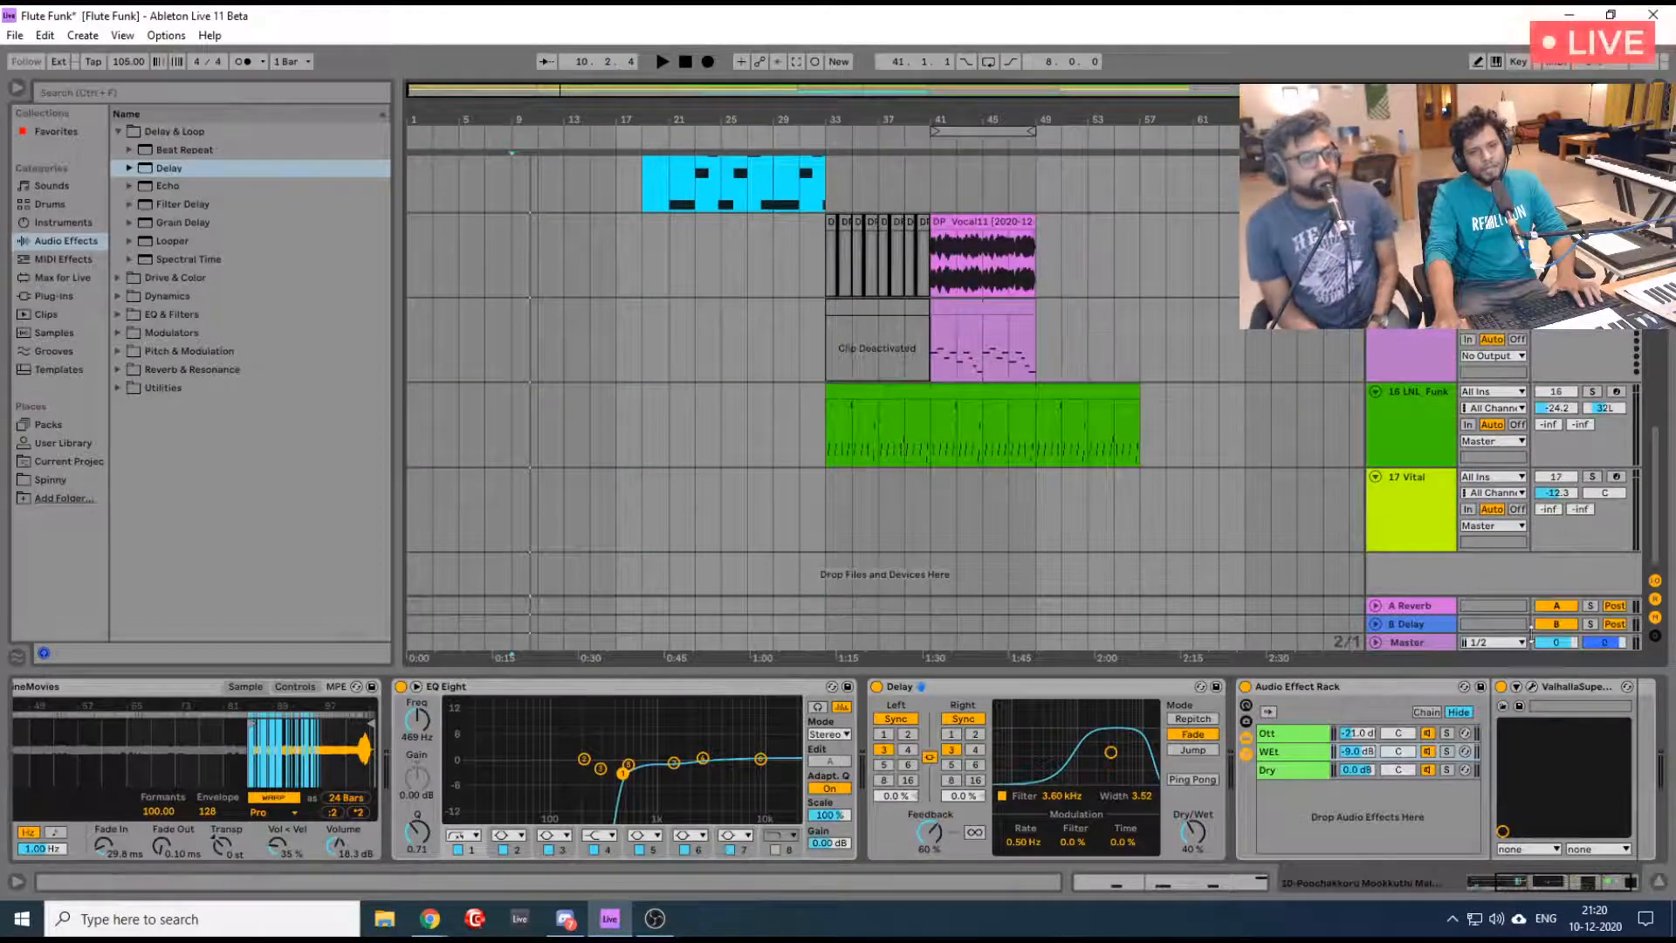
{"action": "left_click", "coordinate": [1407, 524]}
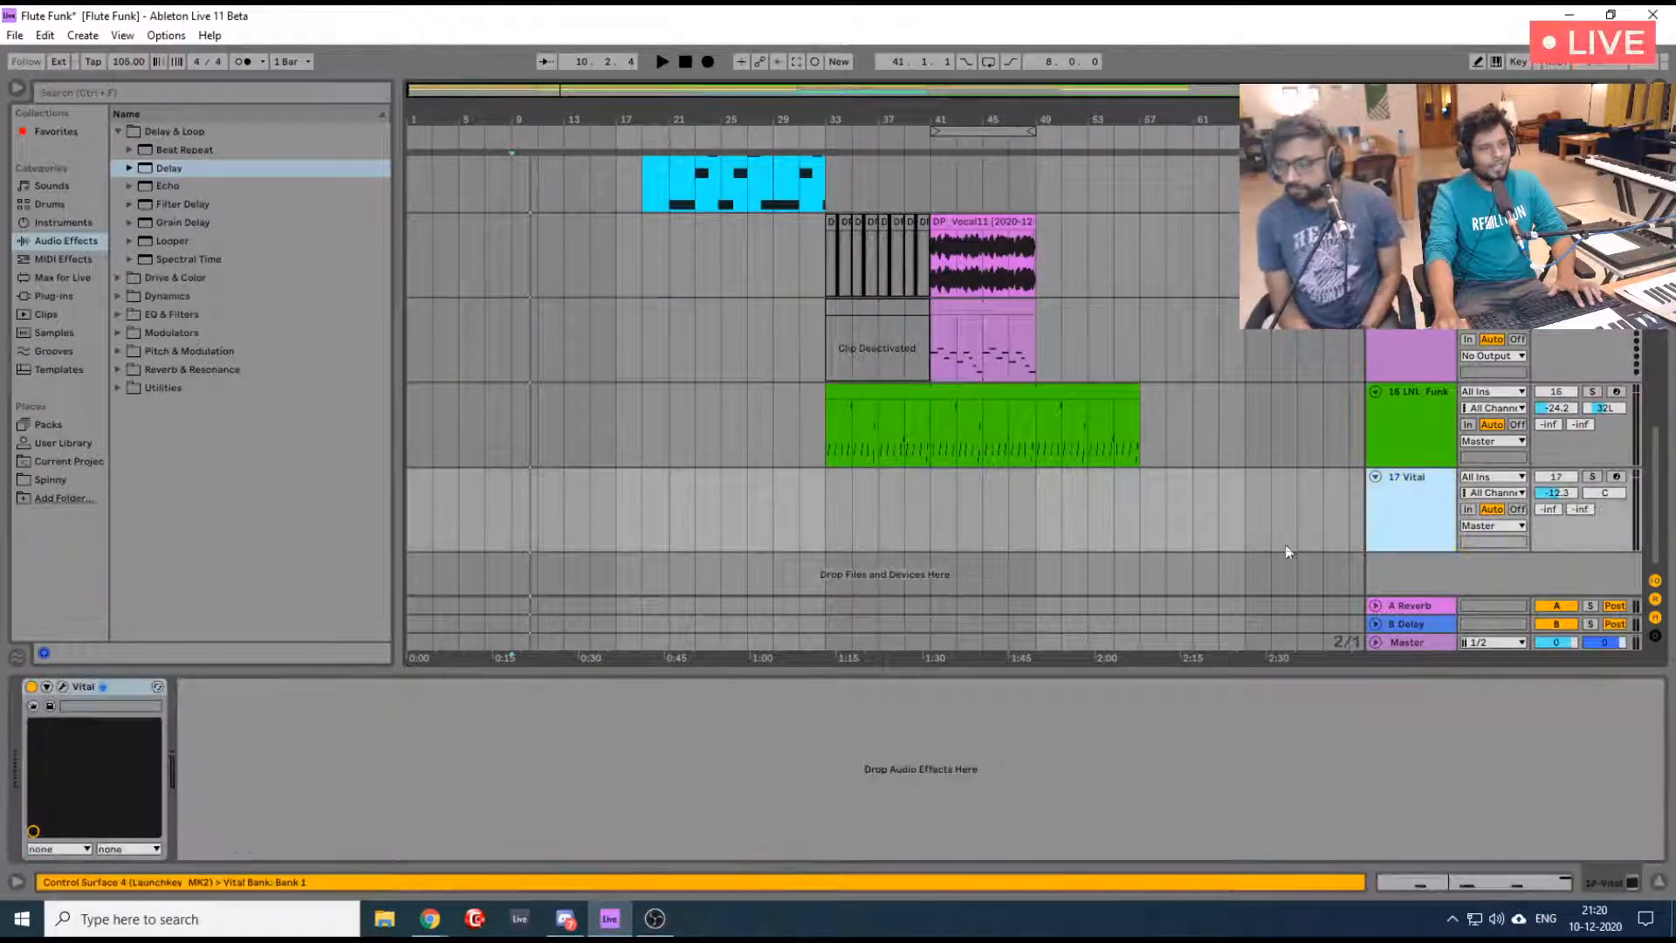
{"action": "left_click", "coordinate": [62, 686]}
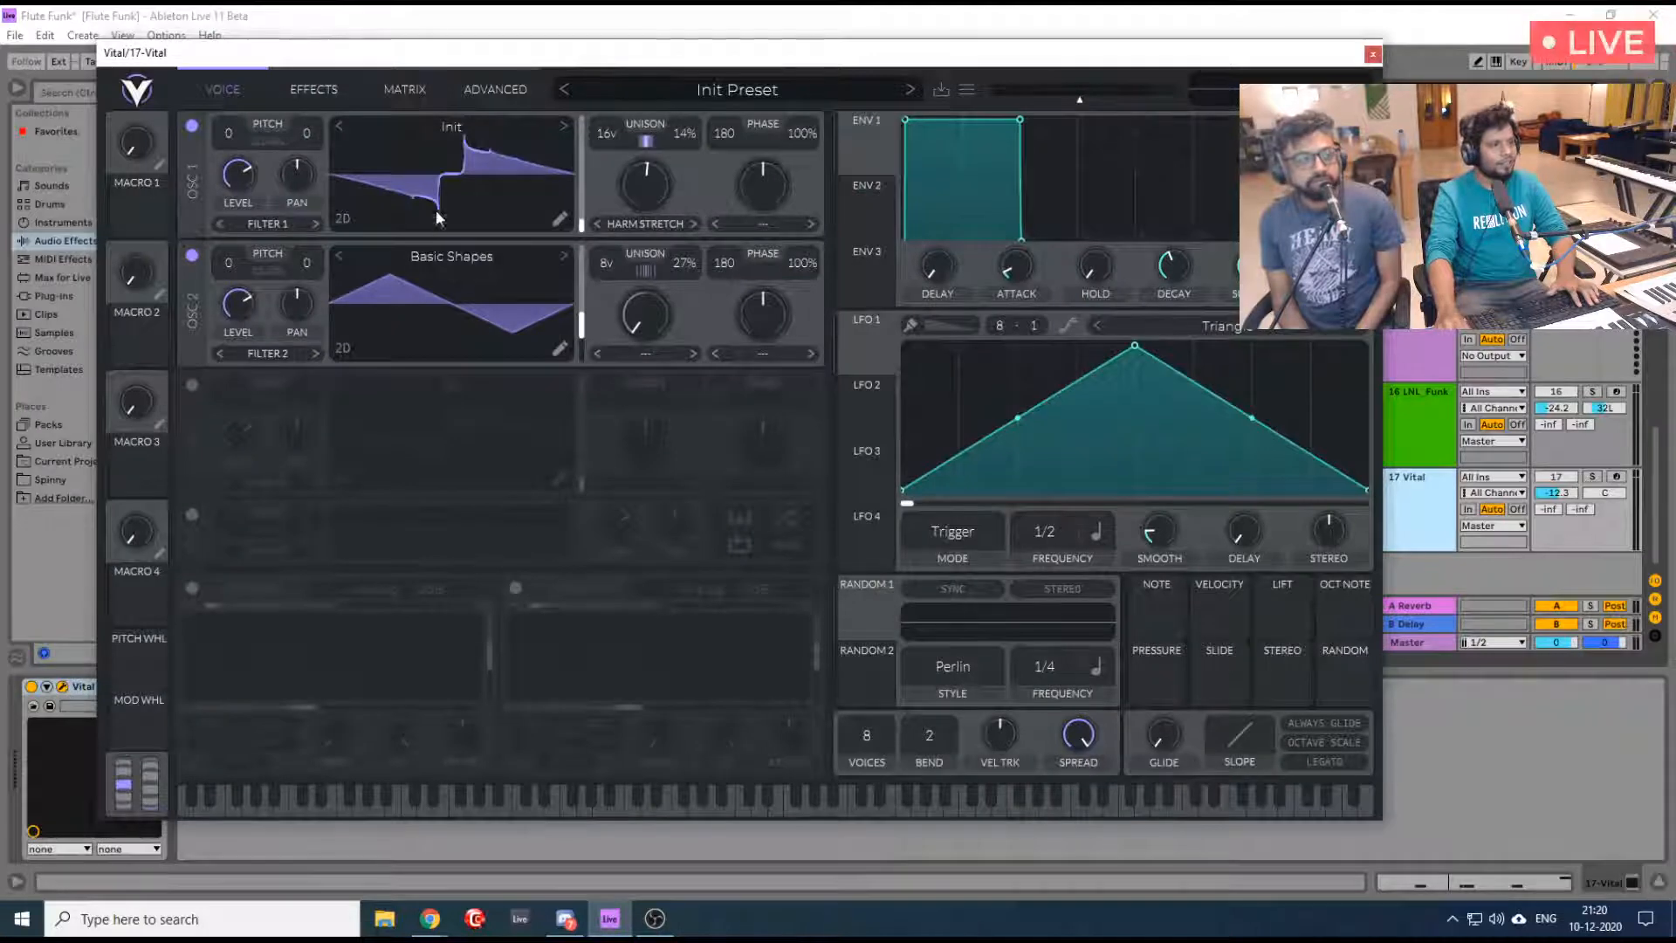
{"action": "left_click", "coordinate": [966, 89]}
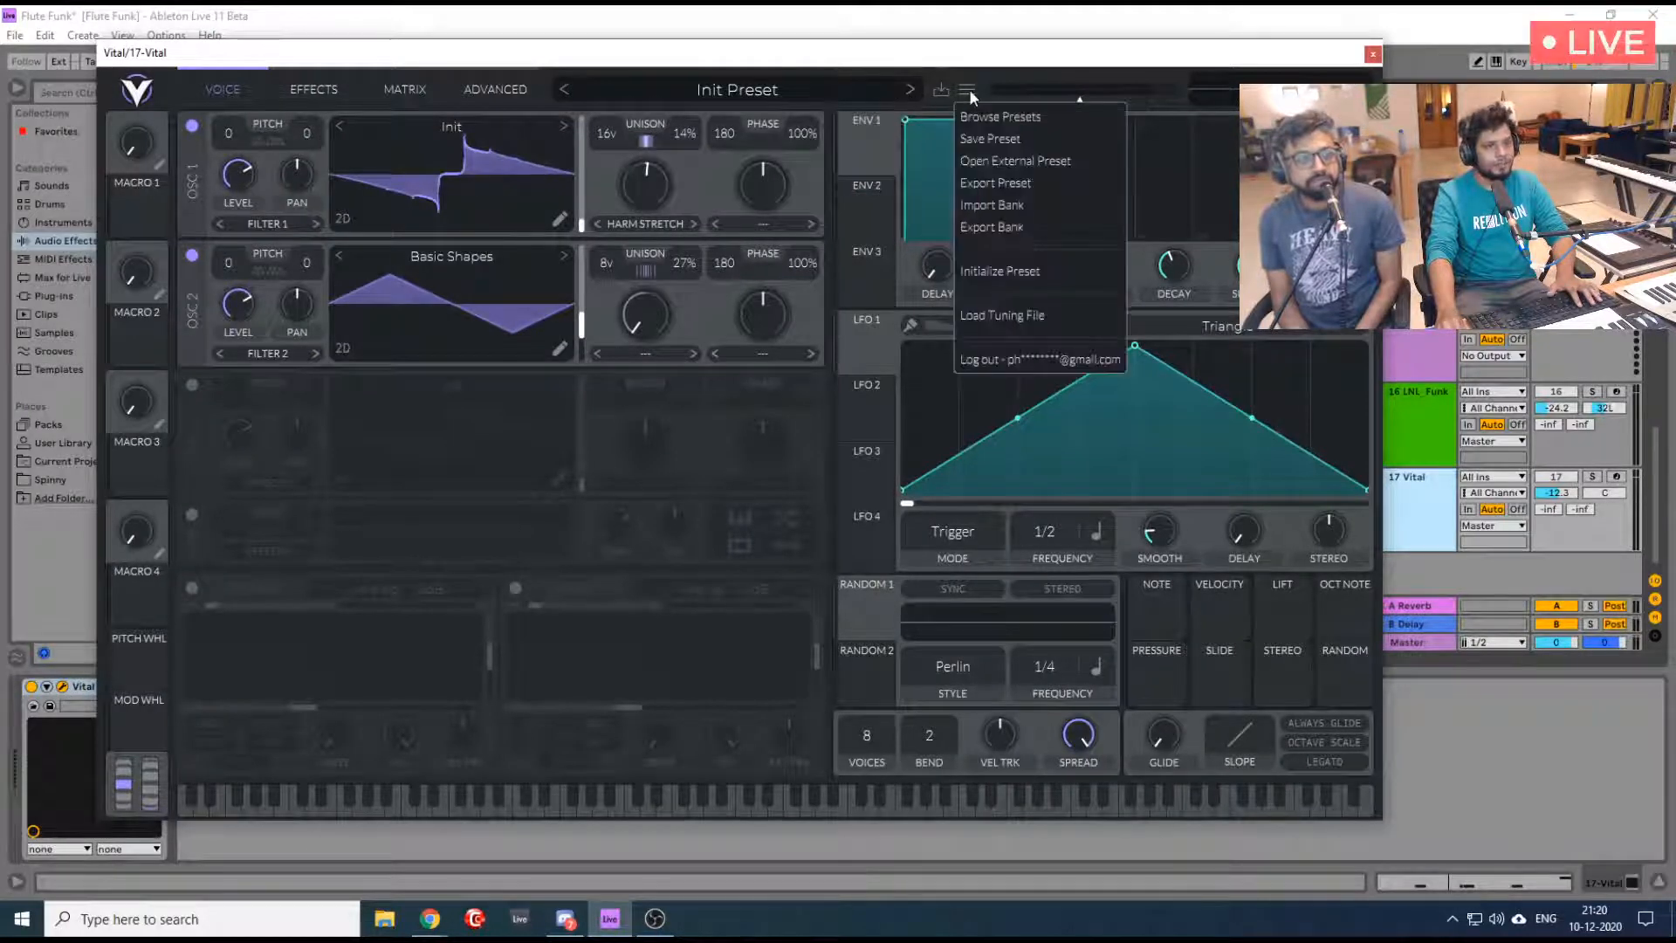
{"action": "left_click", "coordinate": [995, 270]}
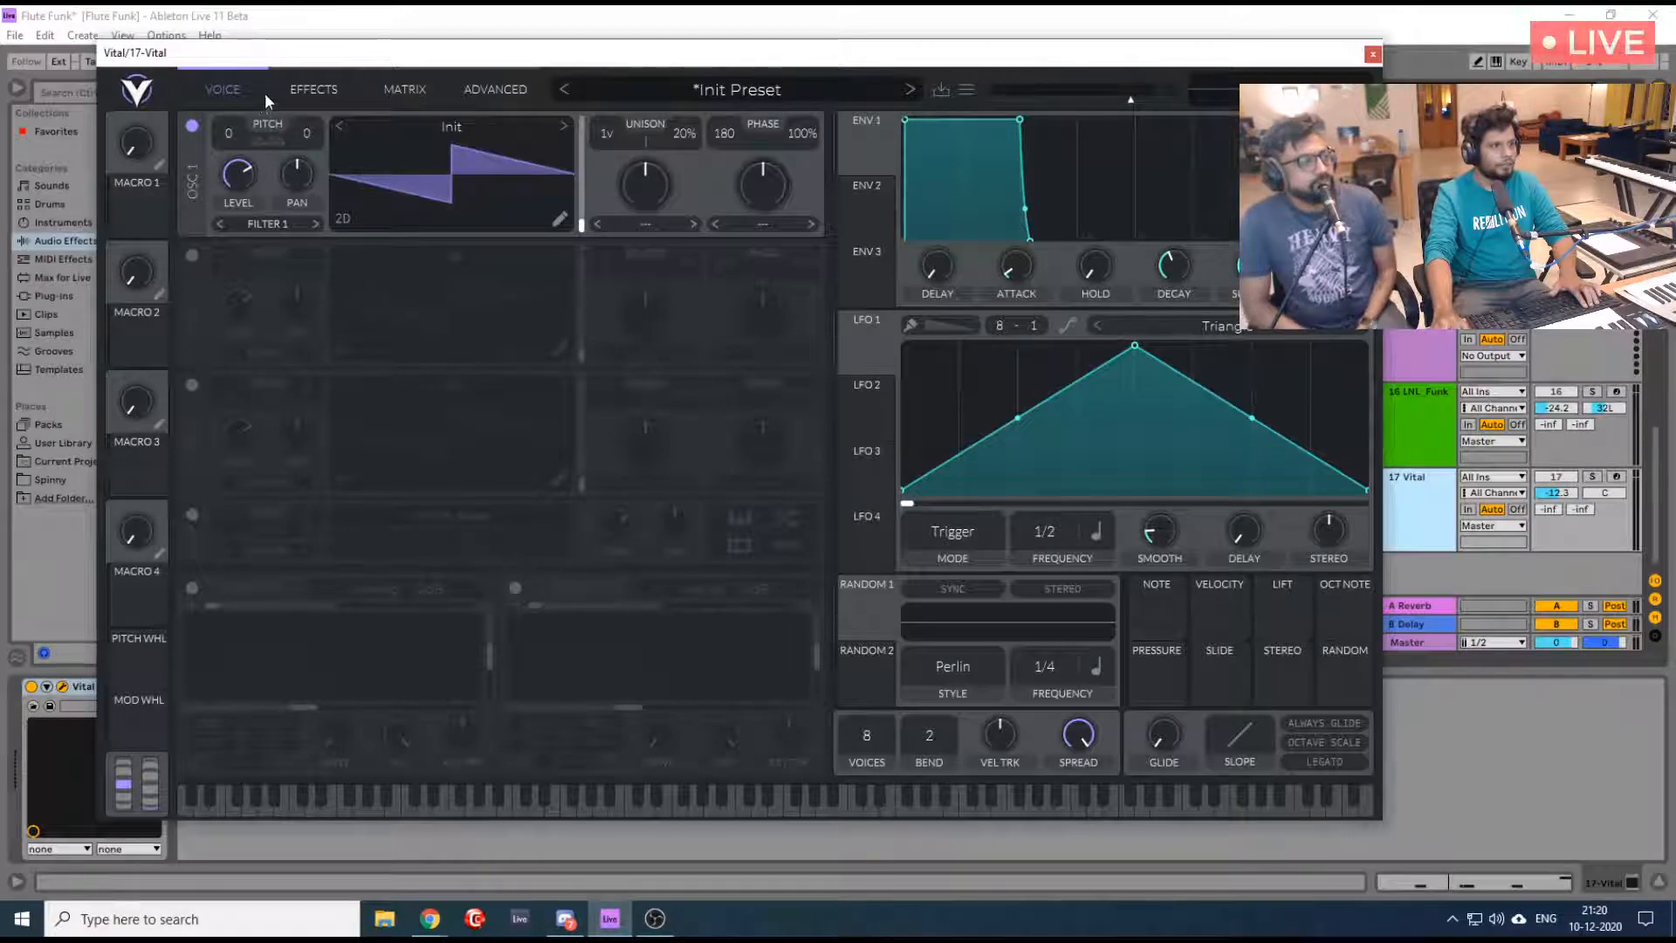
Examine Vital's Effects, Matrix and Advanced pages in turn
{"action": "left_click", "coordinate": [325, 91]}
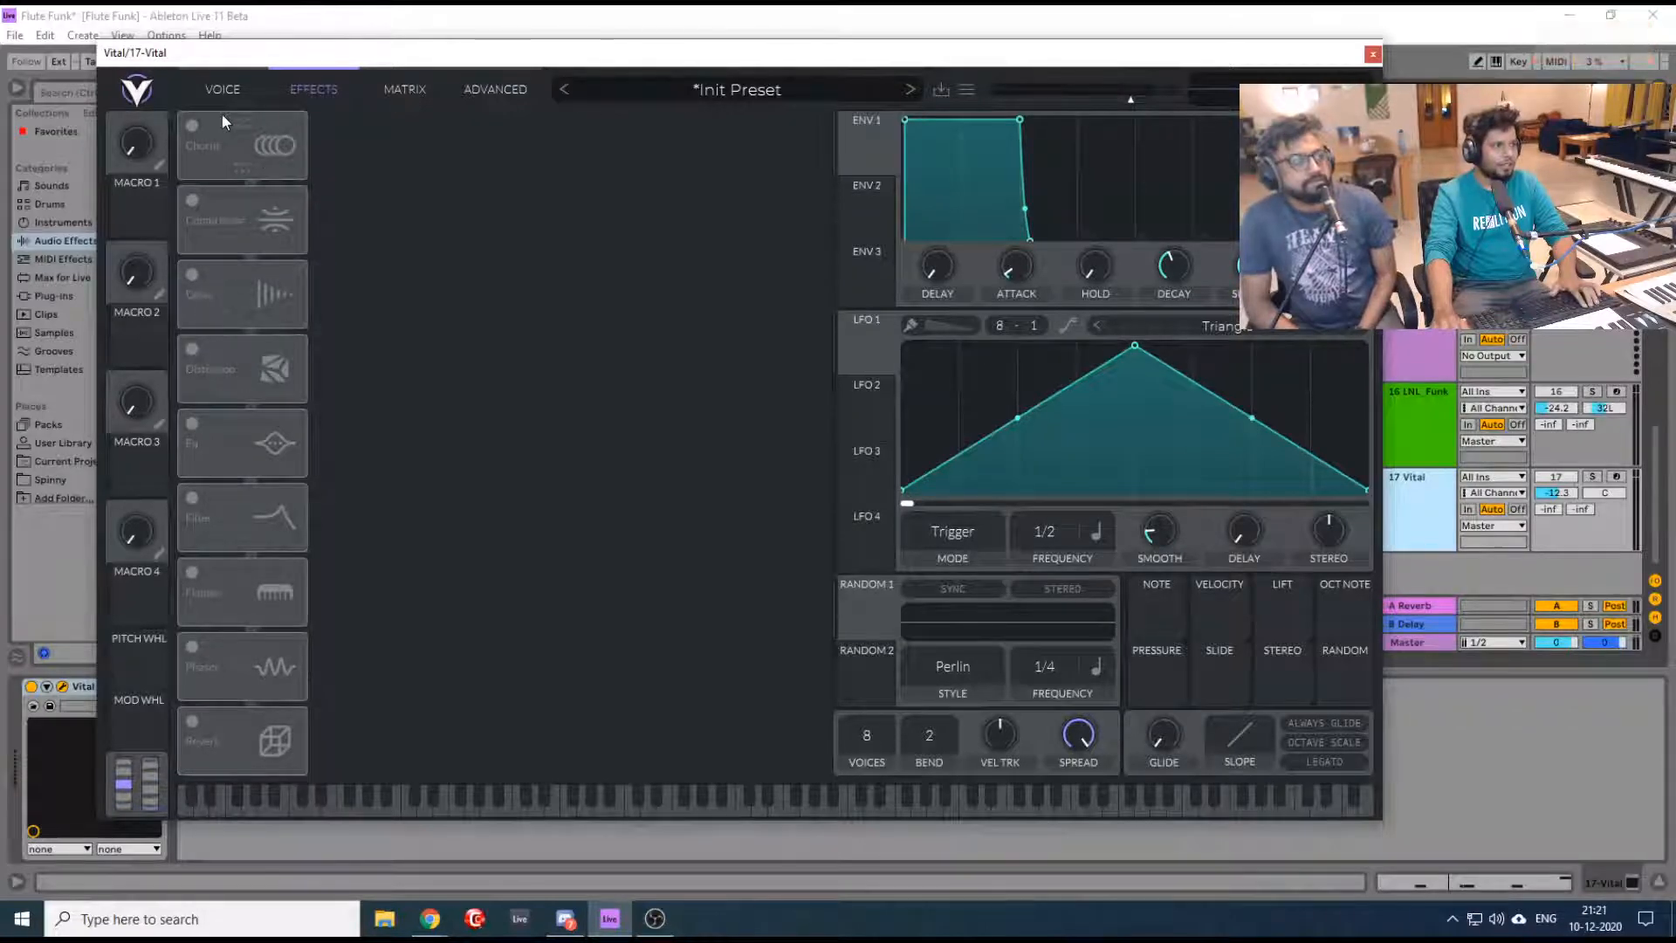
{"action": "left_click", "coordinate": [406, 91]}
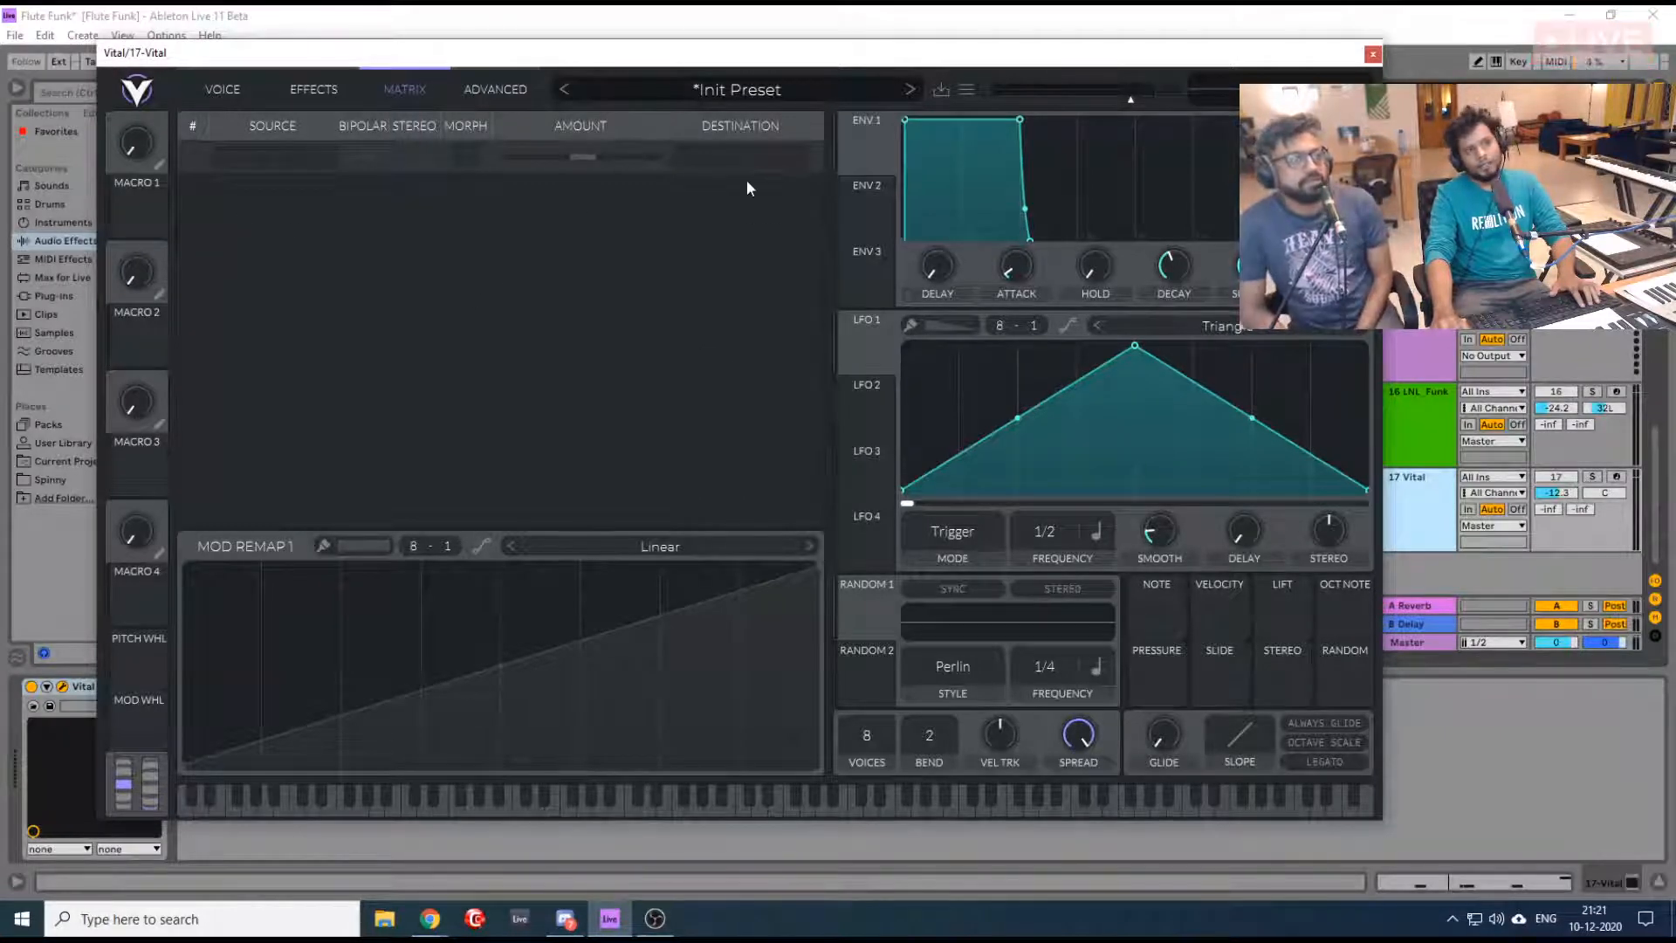
{"action": "left_click", "coordinate": [491, 91]}
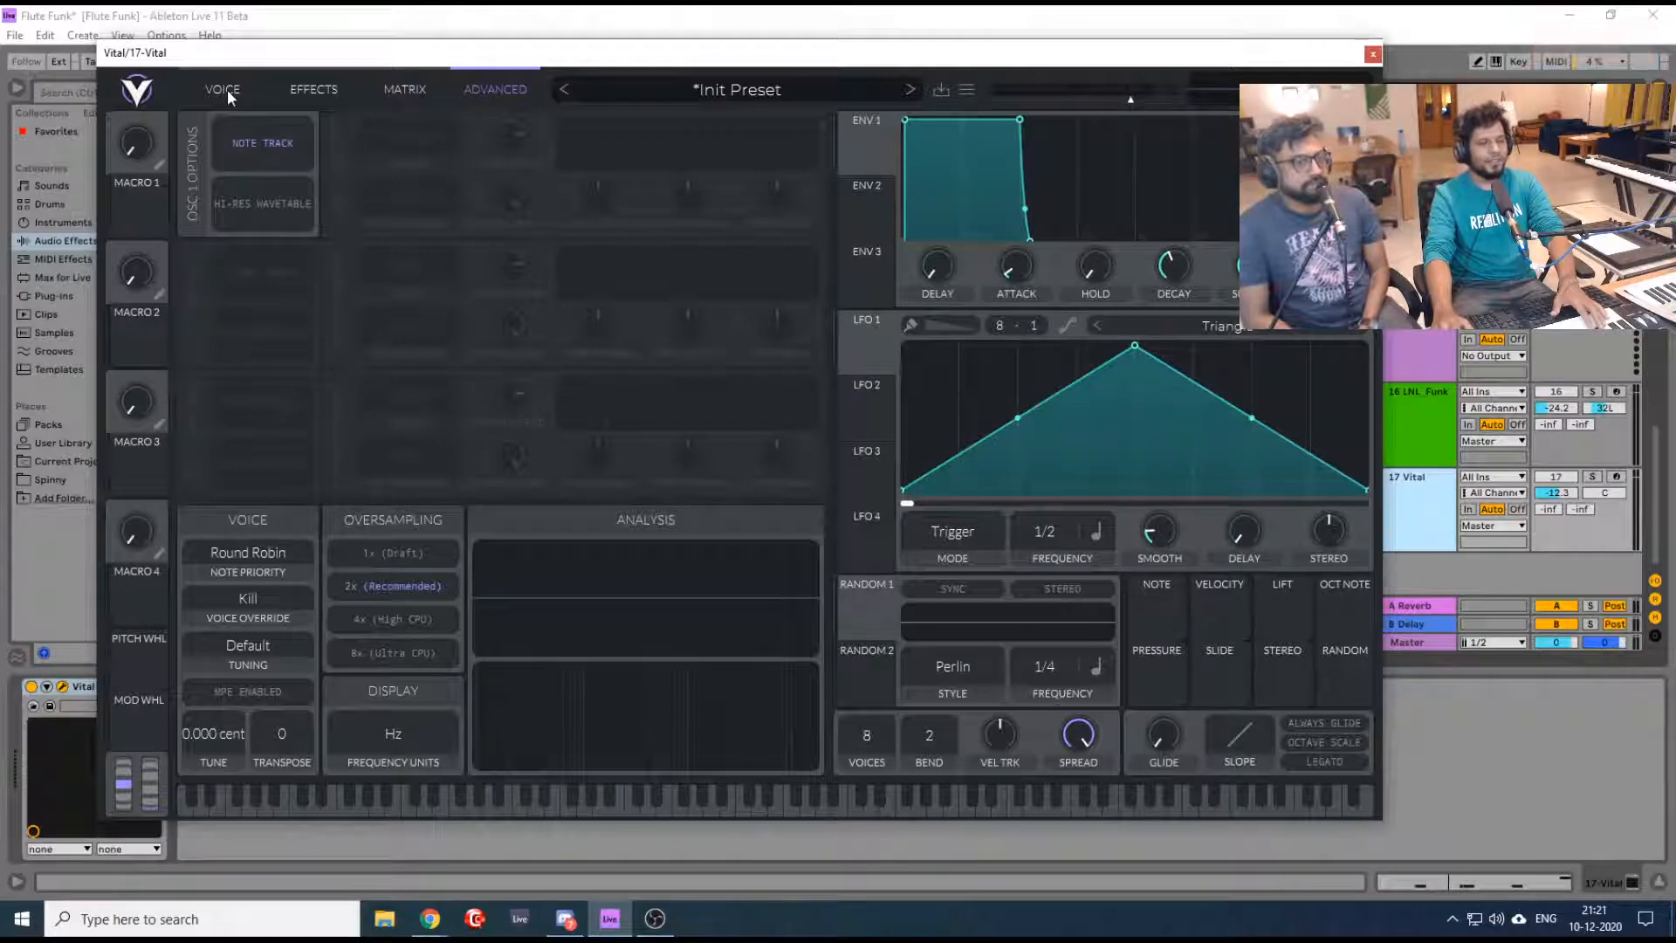
Arm and solo track 17 Vital for playing, and return the synth to its Voice page
{"action": "left_click", "coordinate": [1616, 475]}
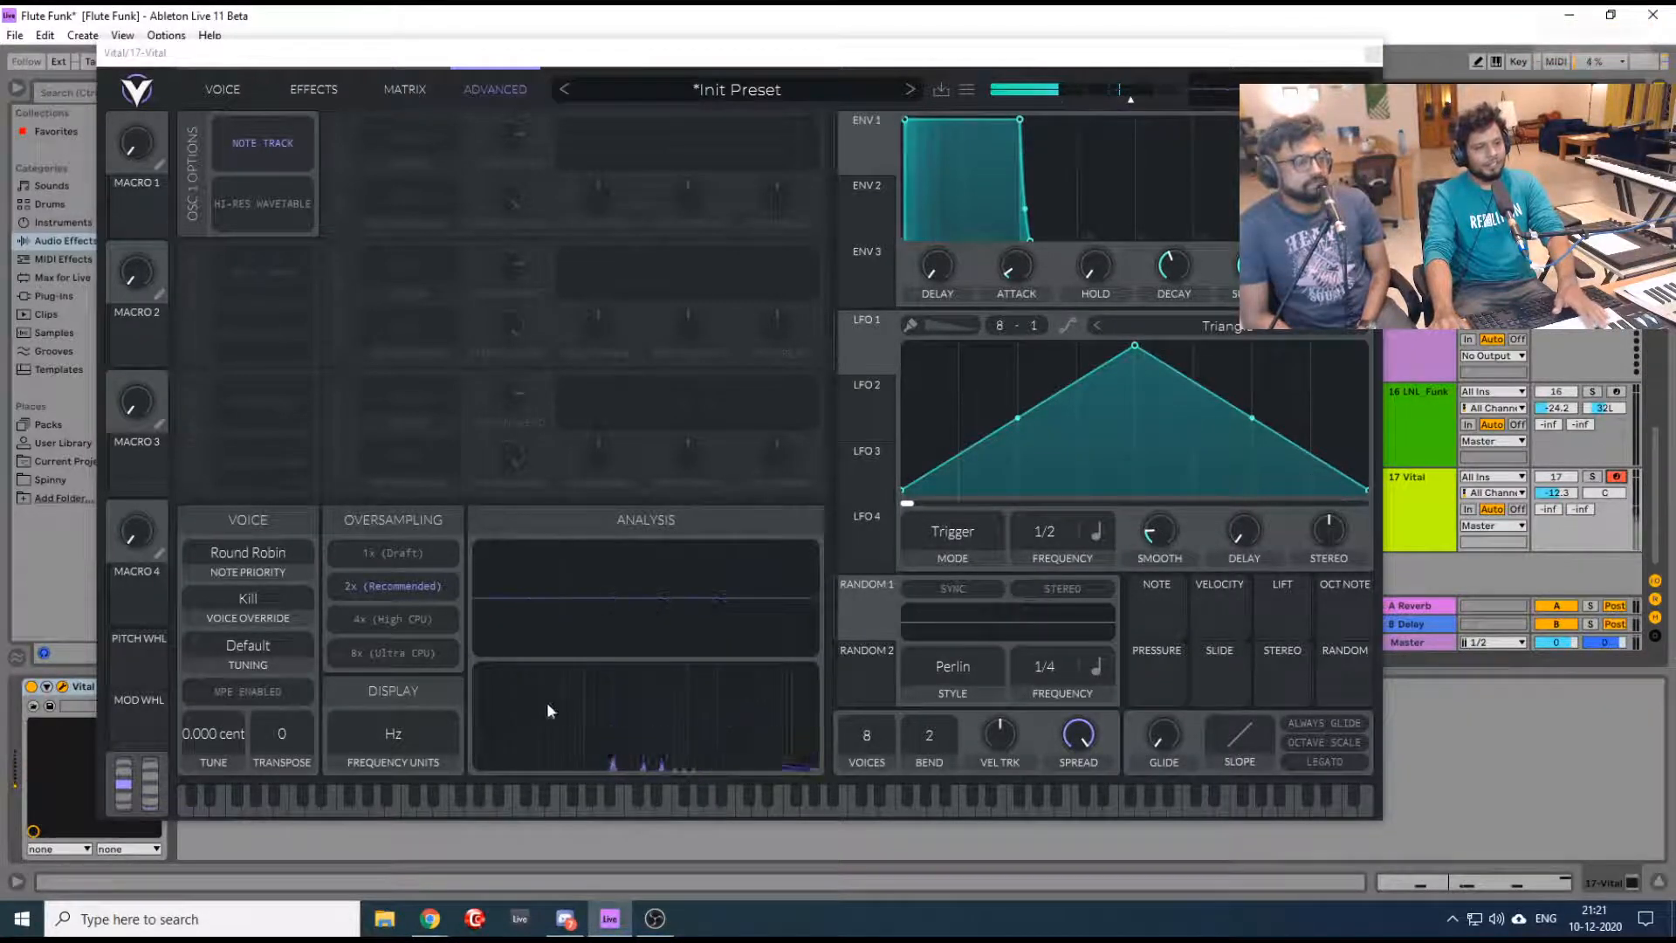
{"action": "left_click", "coordinate": [1592, 477]}
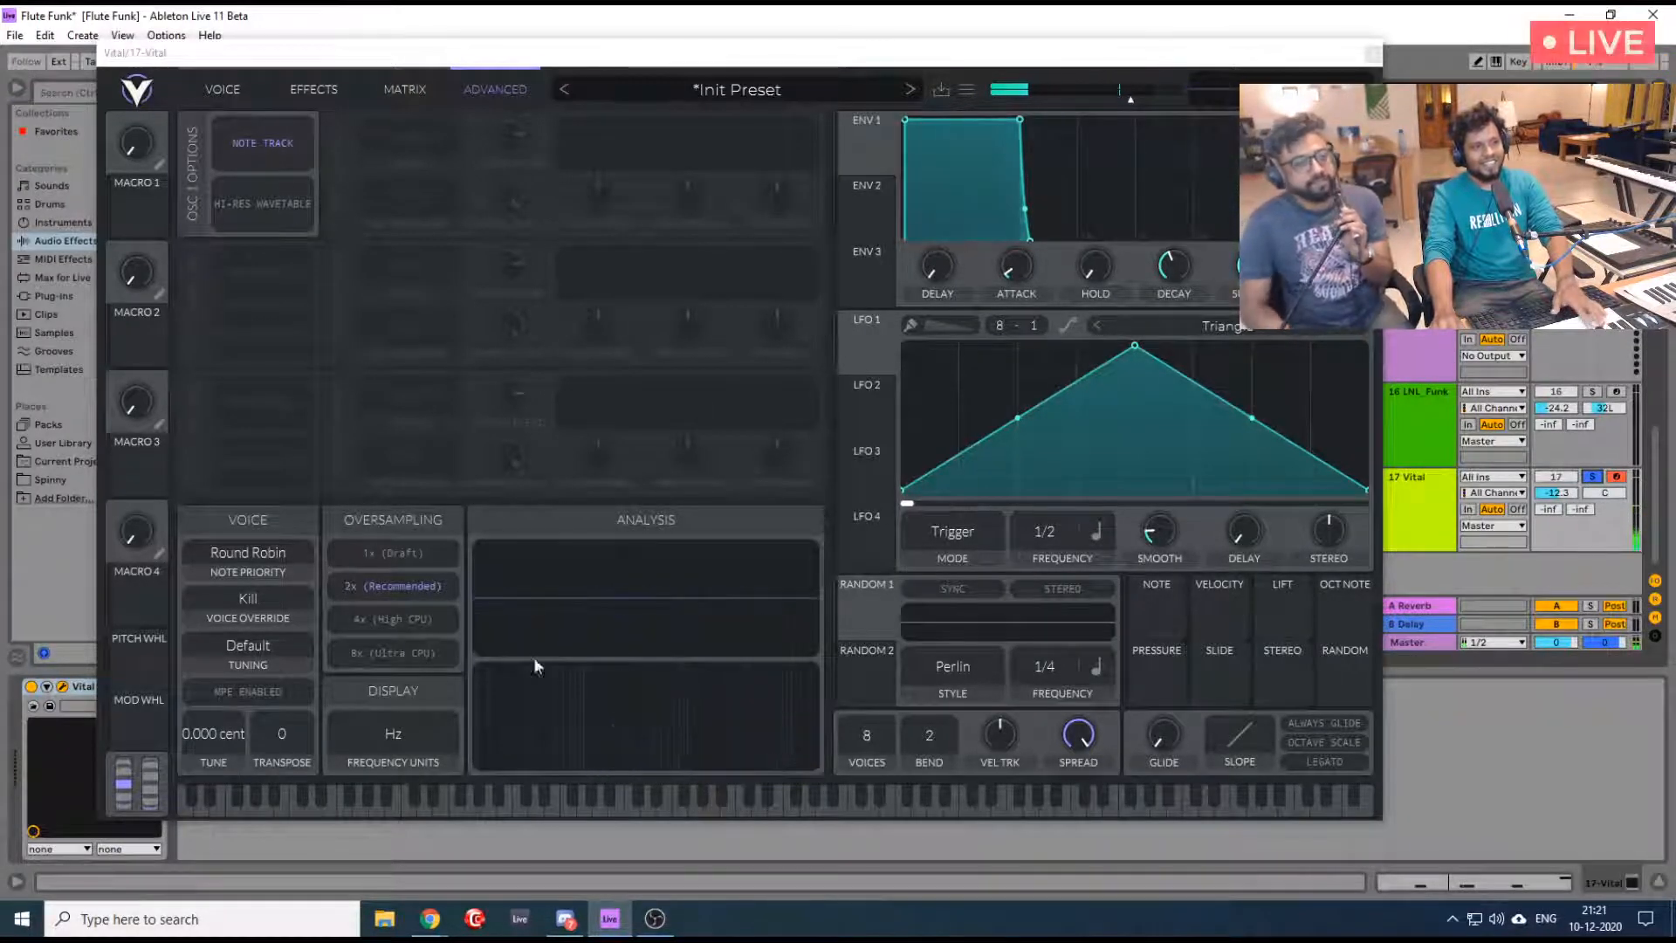
{"action": "left_click", "coordinate": [207, 87]}
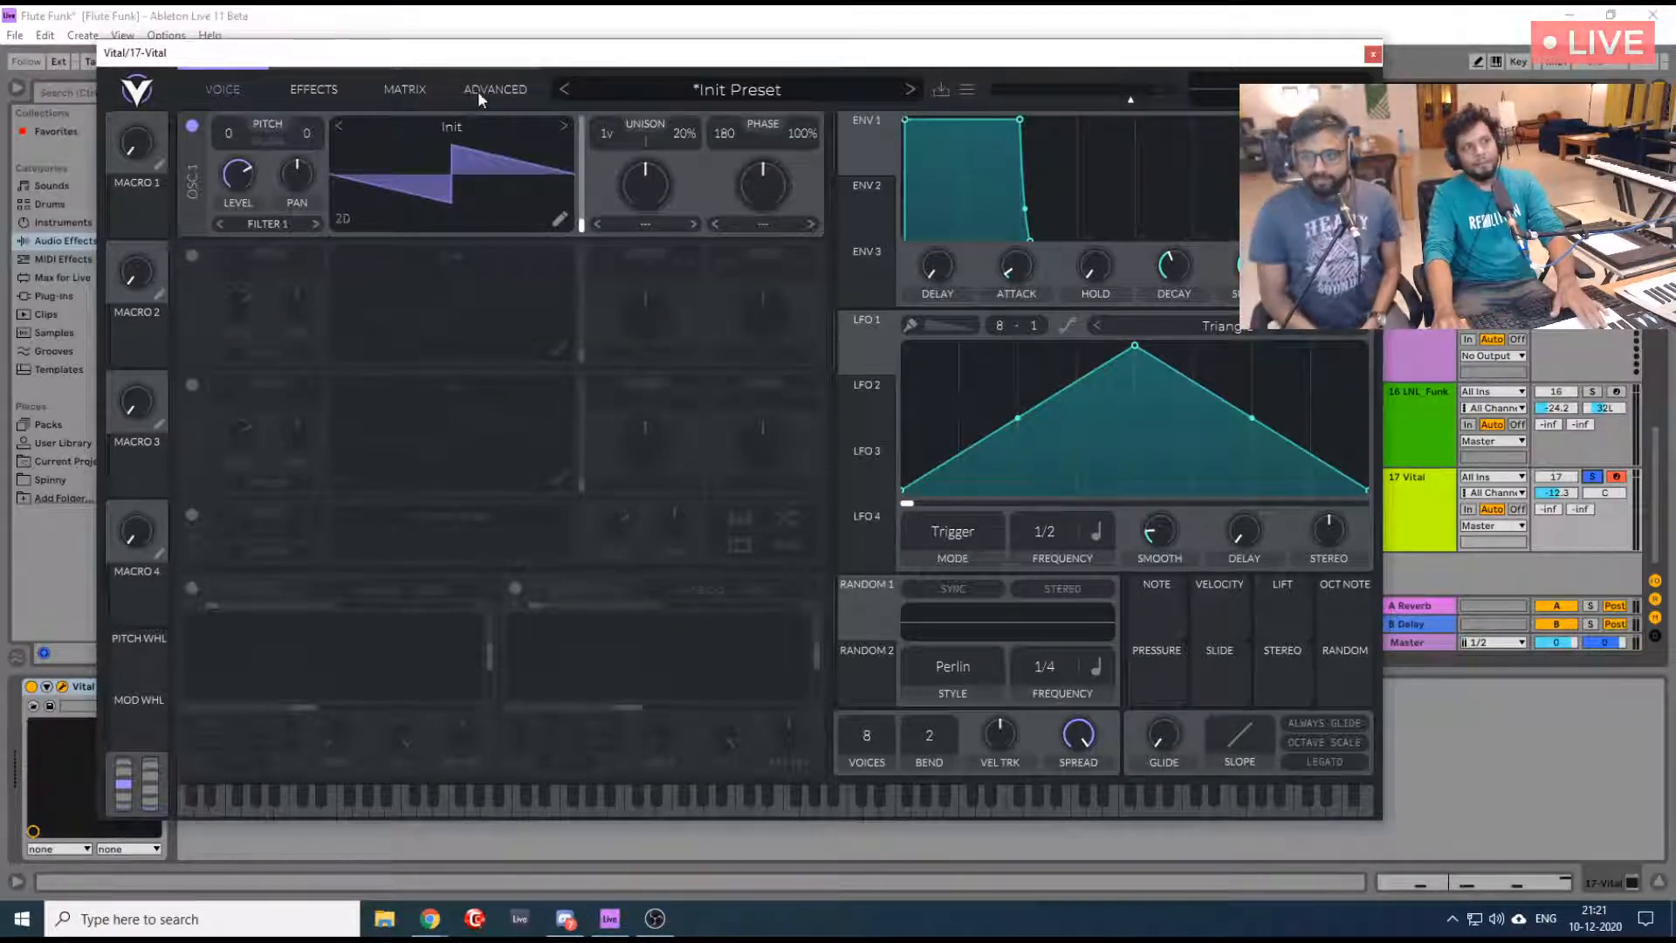
Revisit Vital's Advanced, Matrix and Effects pages, return to Voice, and move the plugin window to reveal more of its right side
{"action": "left_click", "coordinate": [478, 91]}
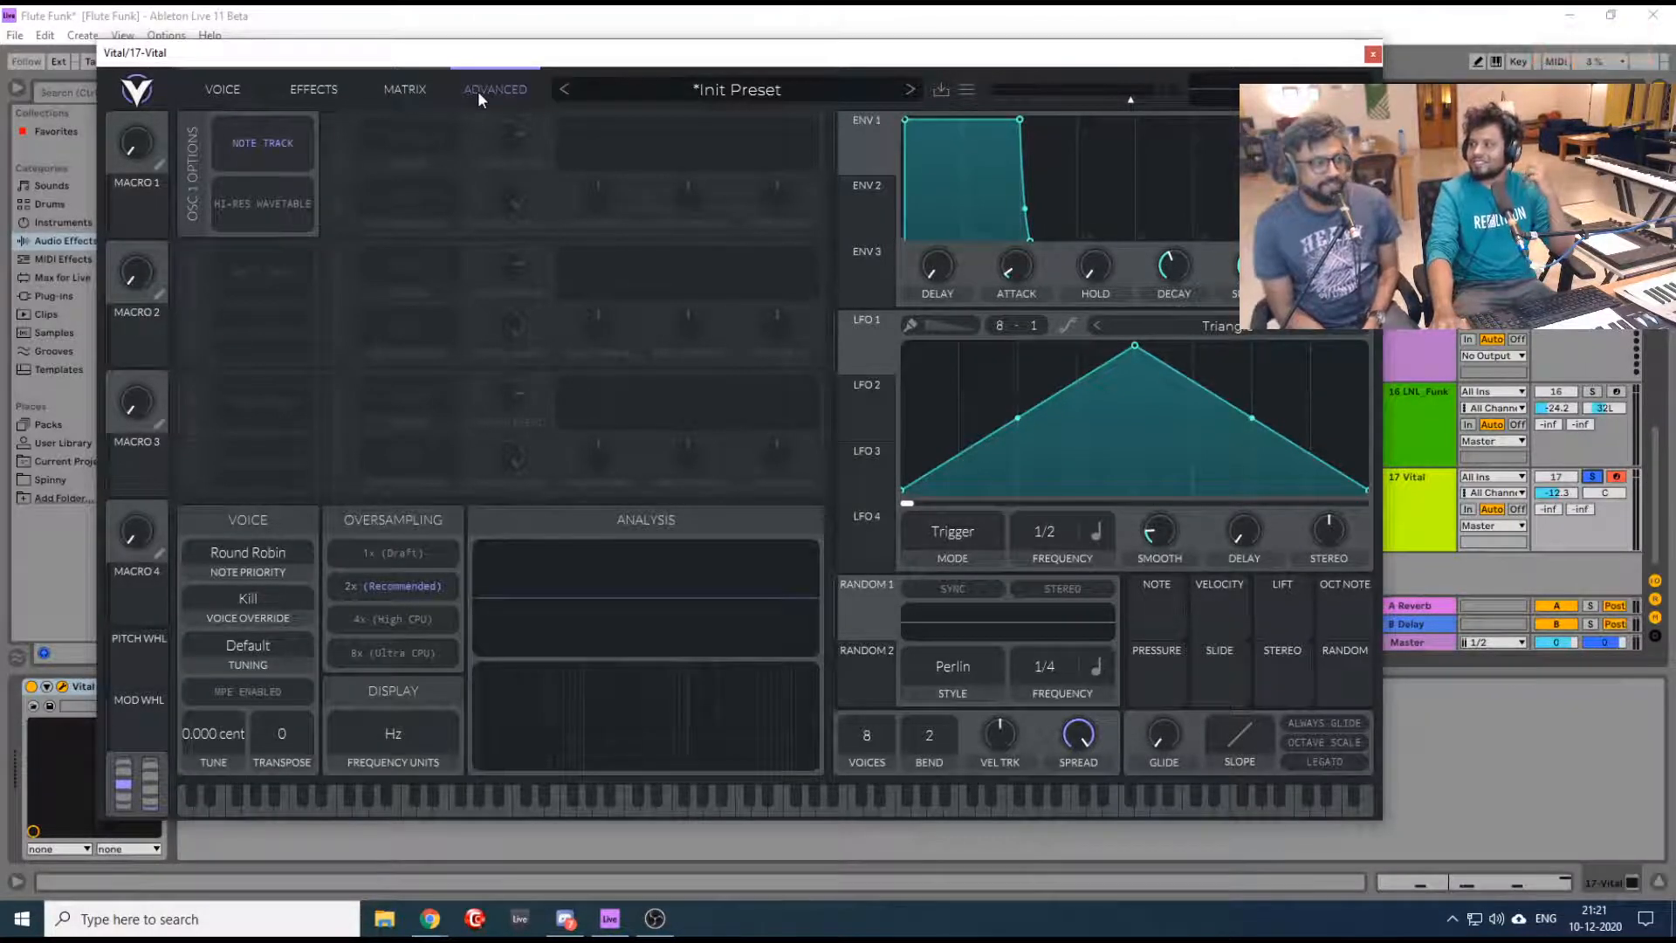
{"action": "left_click", "coordinate": [410, 89]}
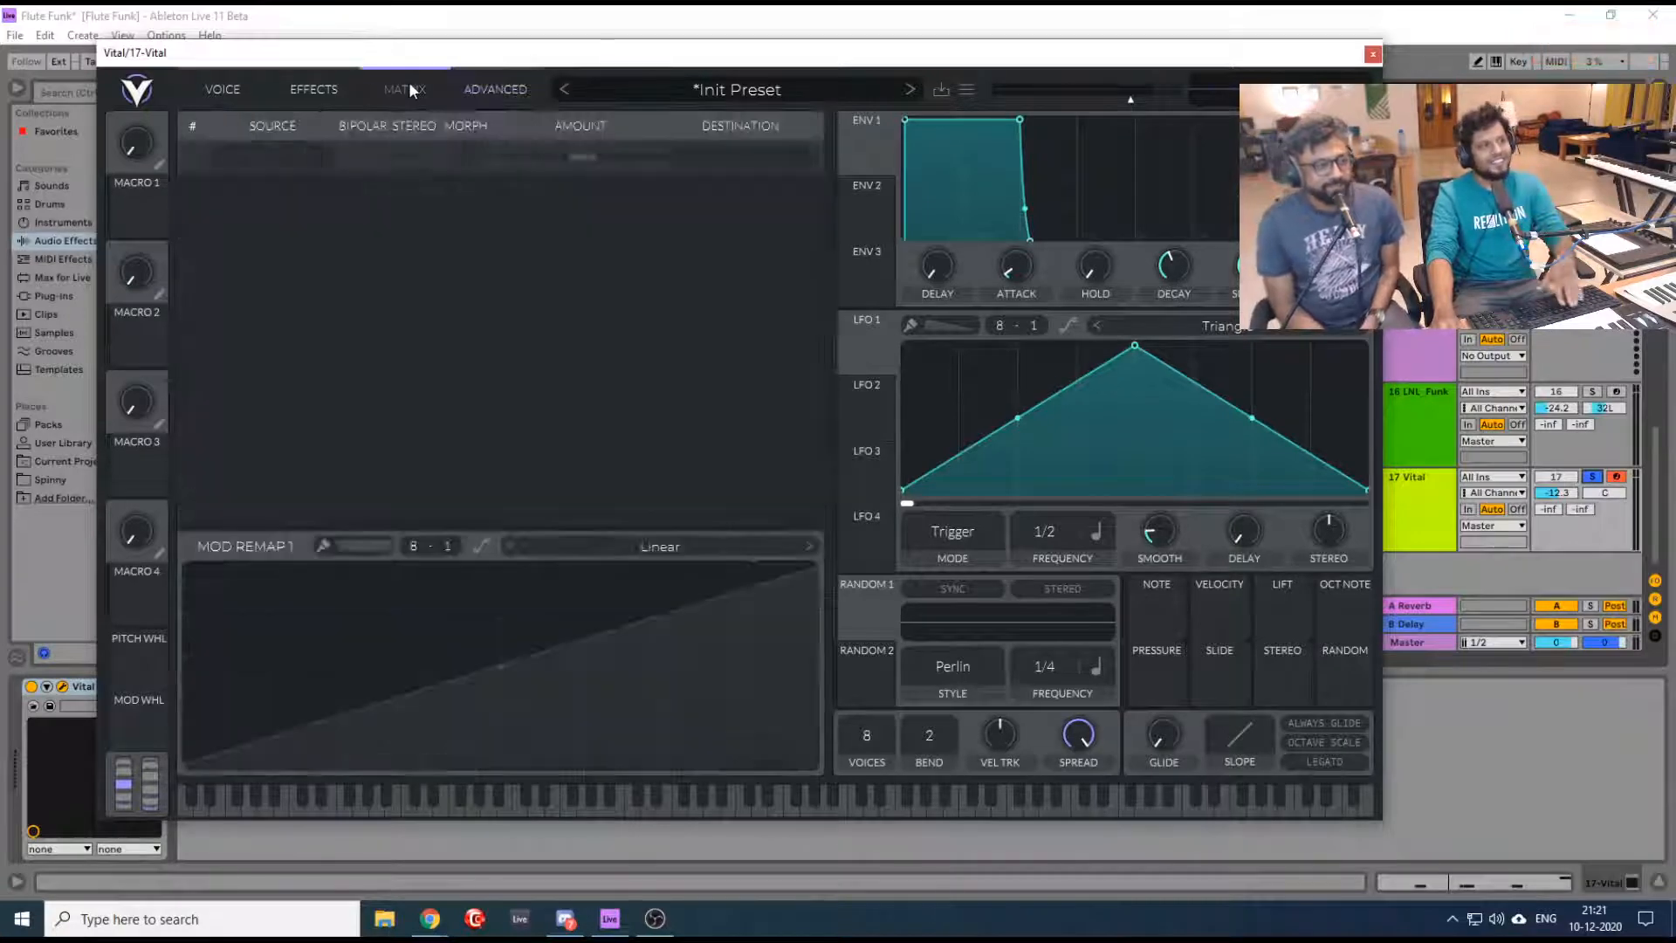
{"action": "left_click", "coordinate": [336, 83]}
{"action": "left_click", "coordinate": [401, 88]}
{"action": "left_click", "coordinate": [224, 89]}
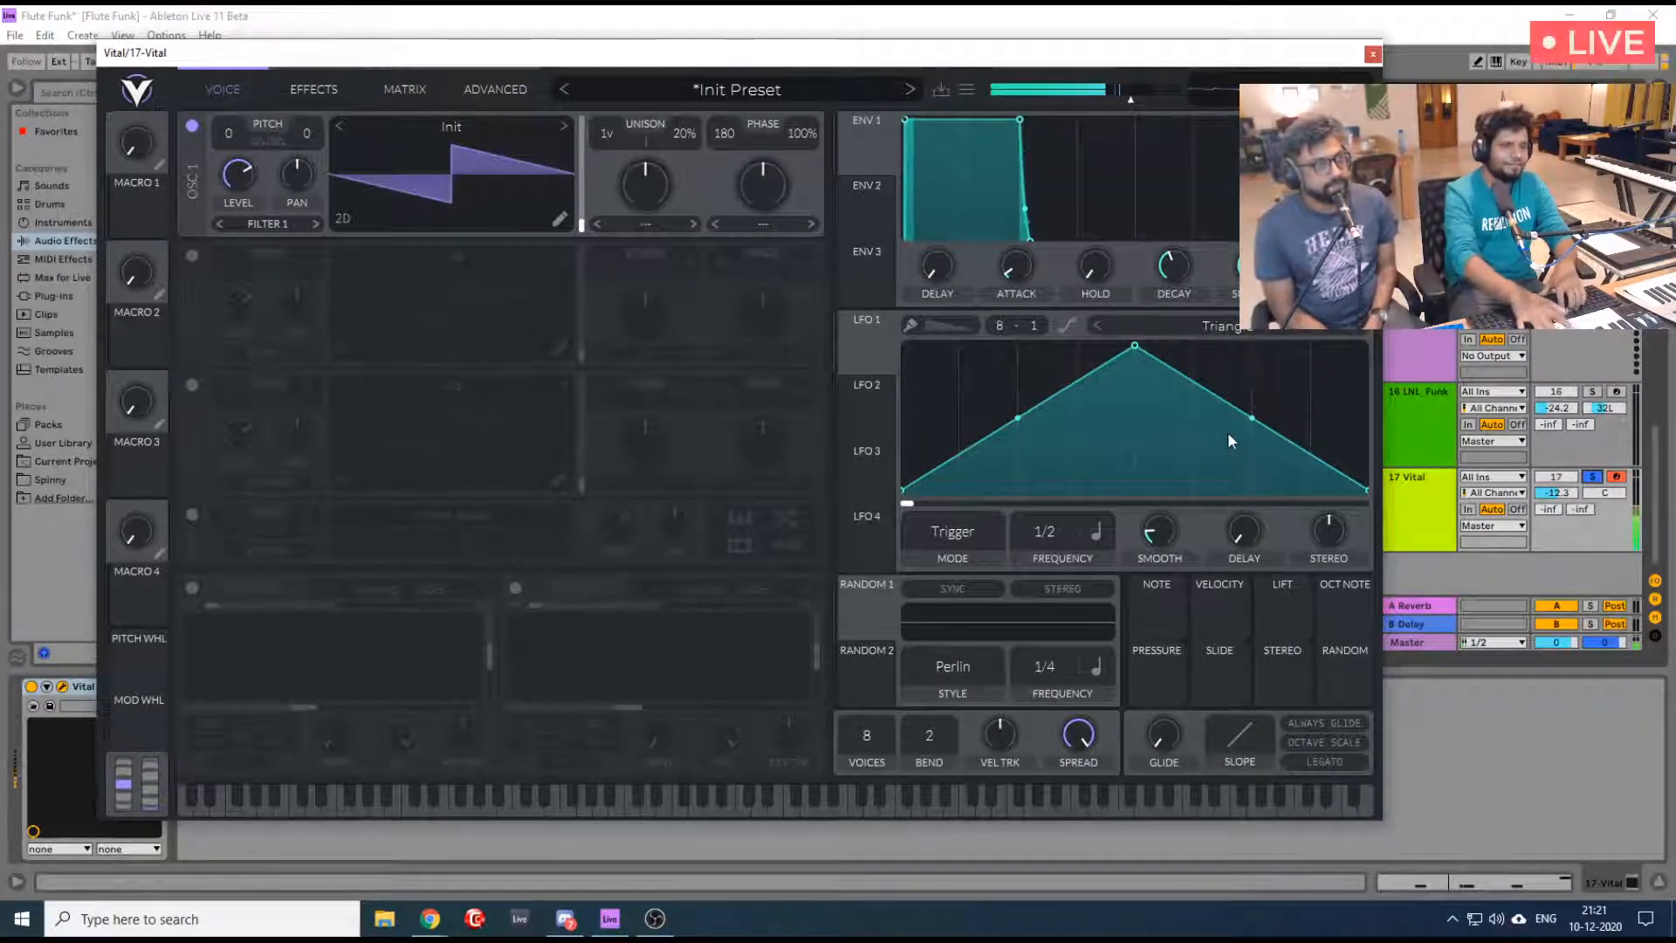
{"action": "left_click_drag", "start_coordinate": [1244, 65], "coordinate": [1197, 77]}
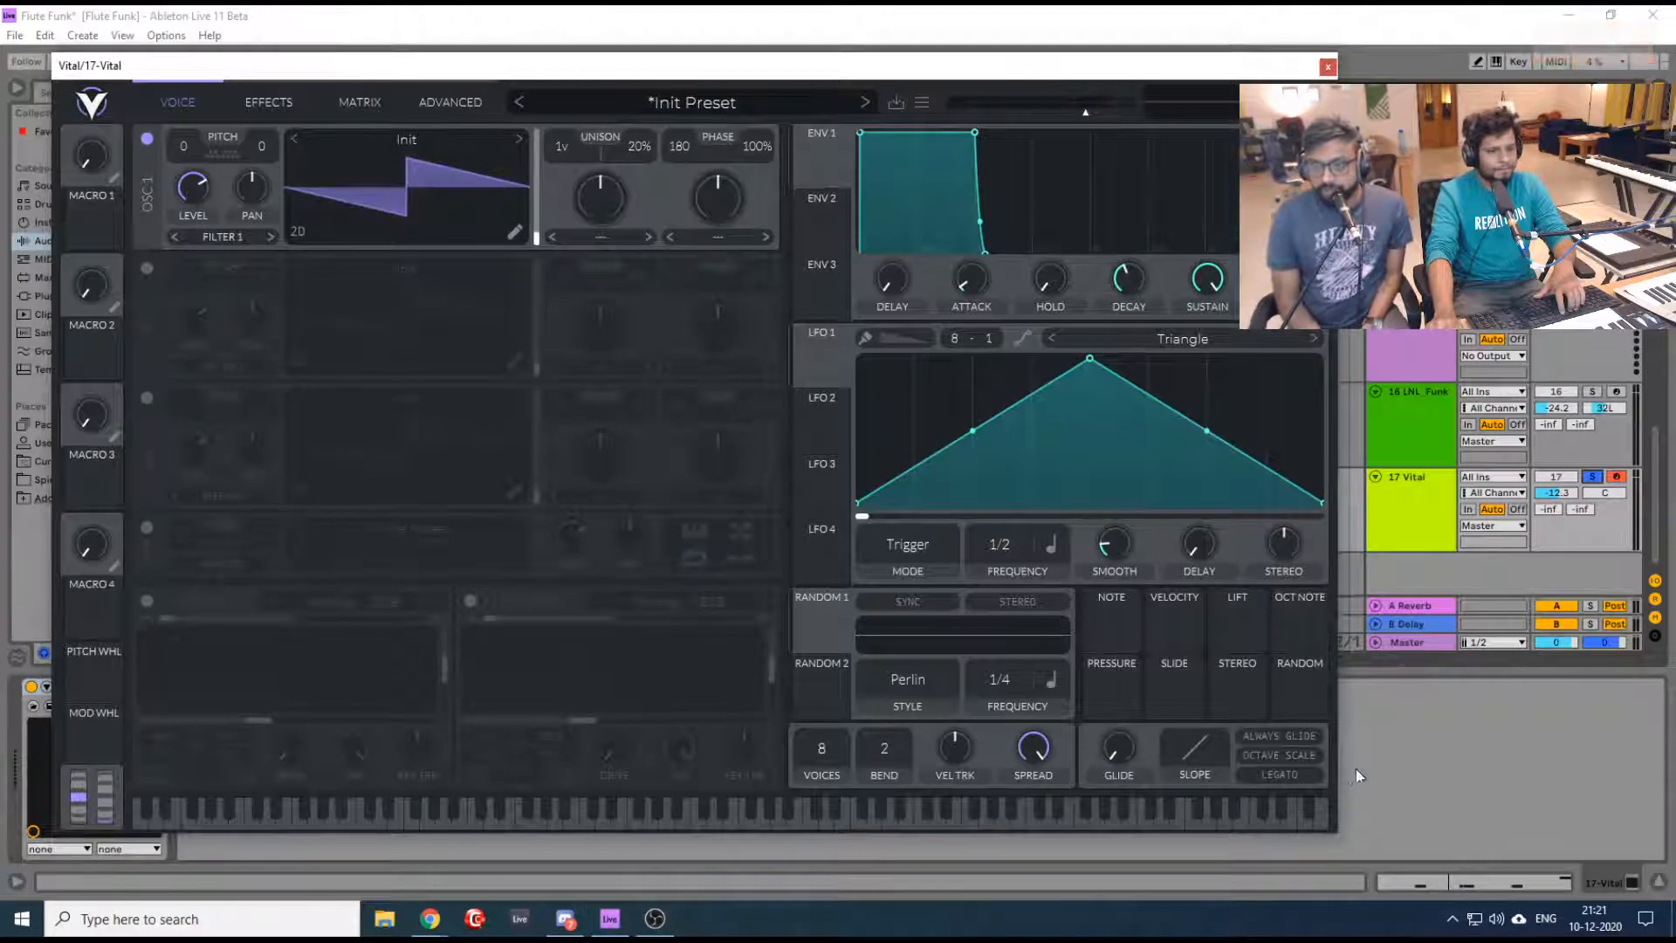
Switch to the Chrome window and review the Vital answer in the Share your Free Plugins thread on DJP Media
{"action": "left_click", "coordinate": [429, 918]}
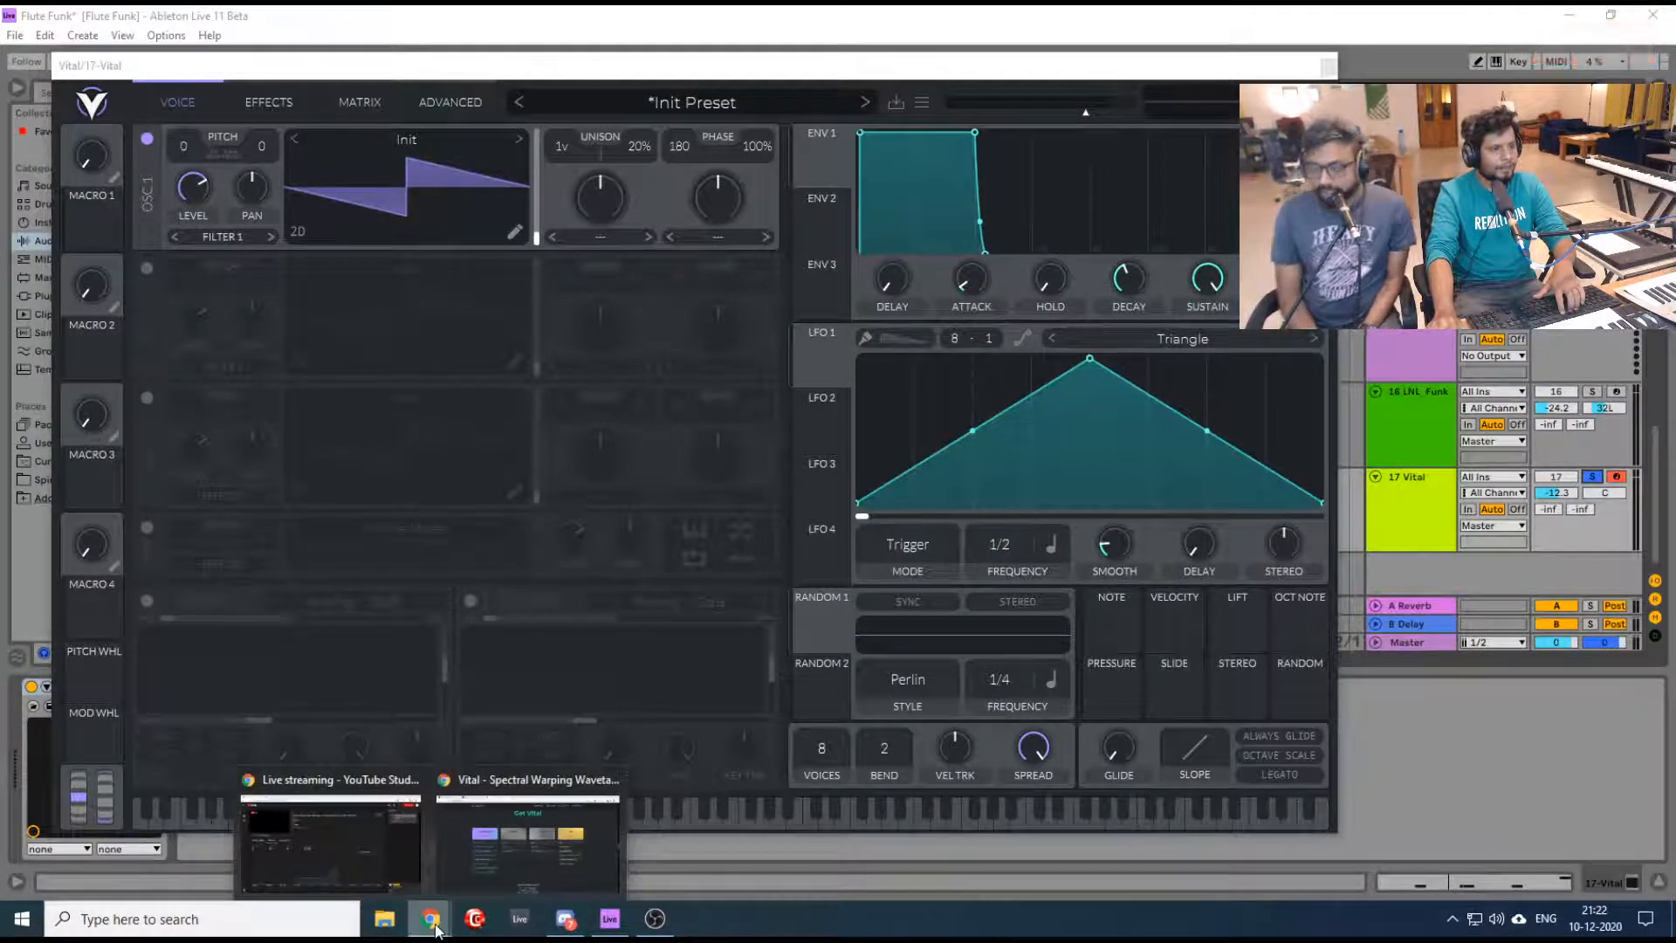
{"action": "left_click", "coordinate": [493, 831]}
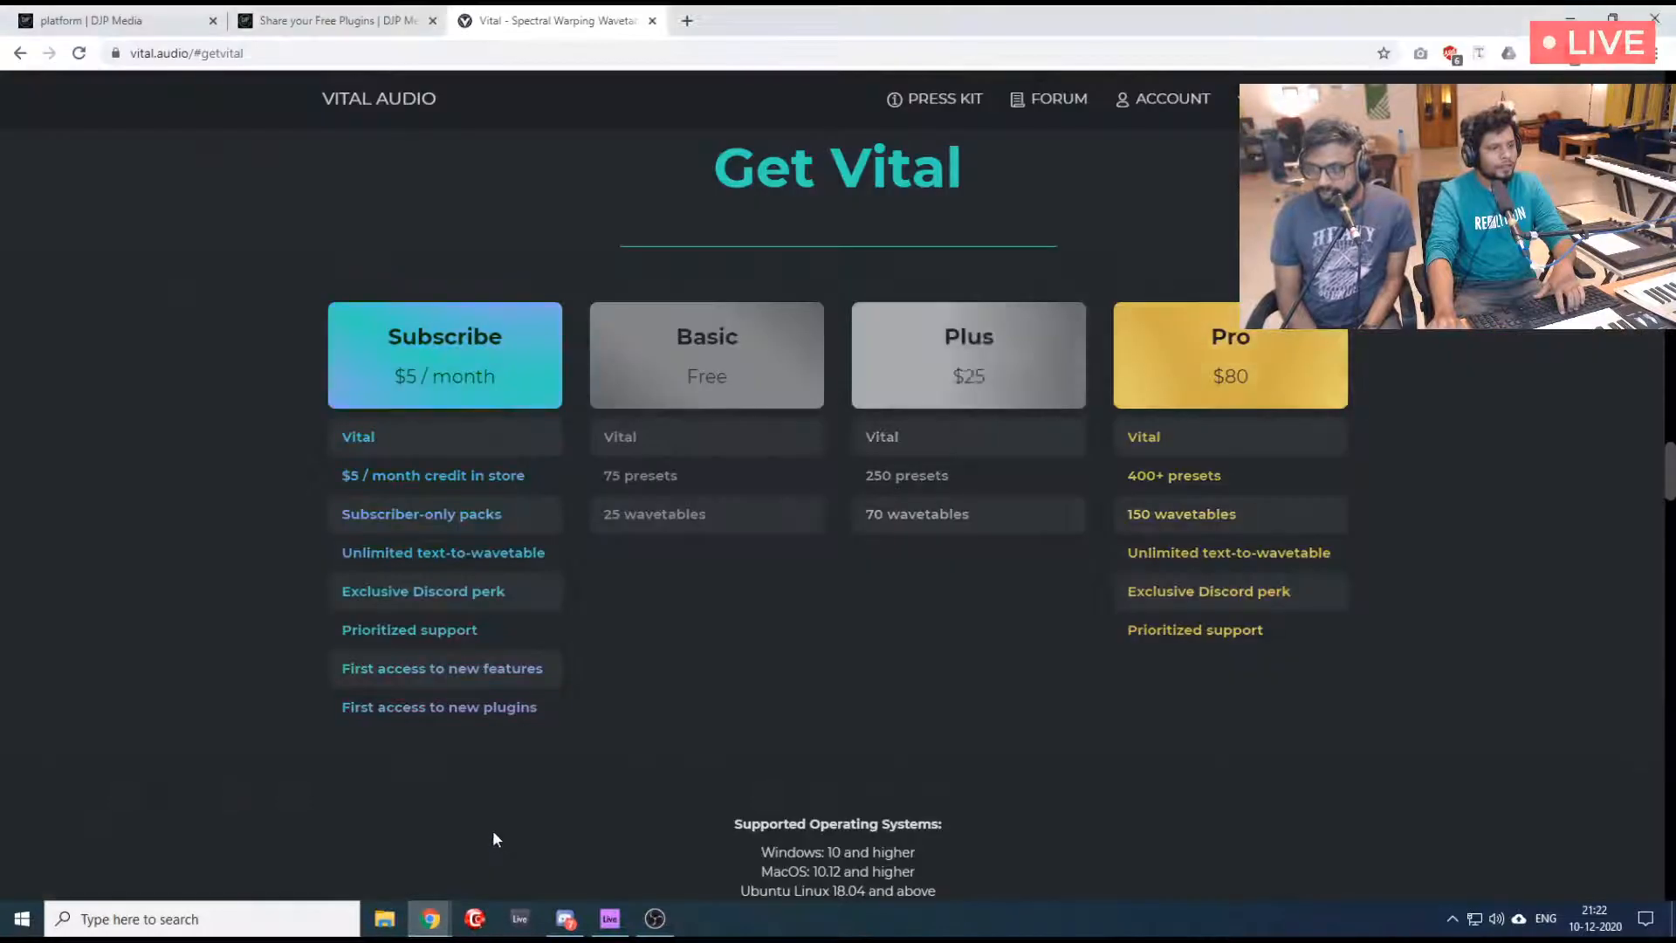
{"action": "left_click", "coordinate": [305, 12]}
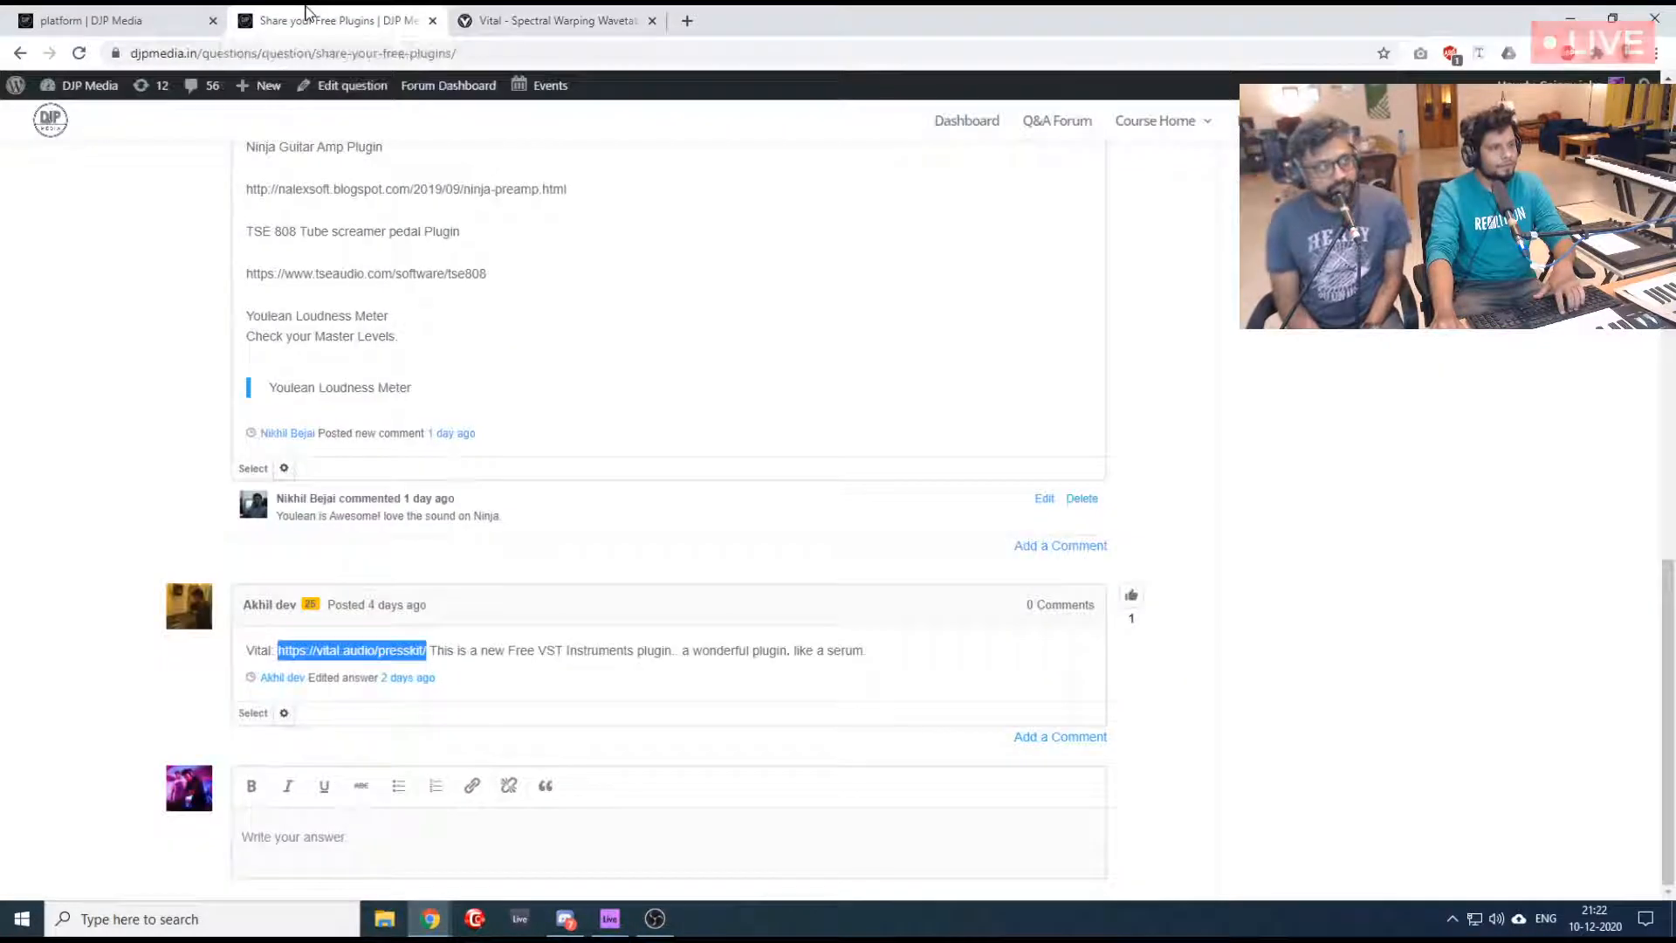
{"action": "left_click", "coordinate": [155, 707]}
{"action": "scroll", "coordinate": [326, 599], "scroll_direction": "up", "scroll_amount": 7}
{"action": "scroll", "coordinate": [327, 598], "scroll_direction": "down", "scroll_amount": 7}
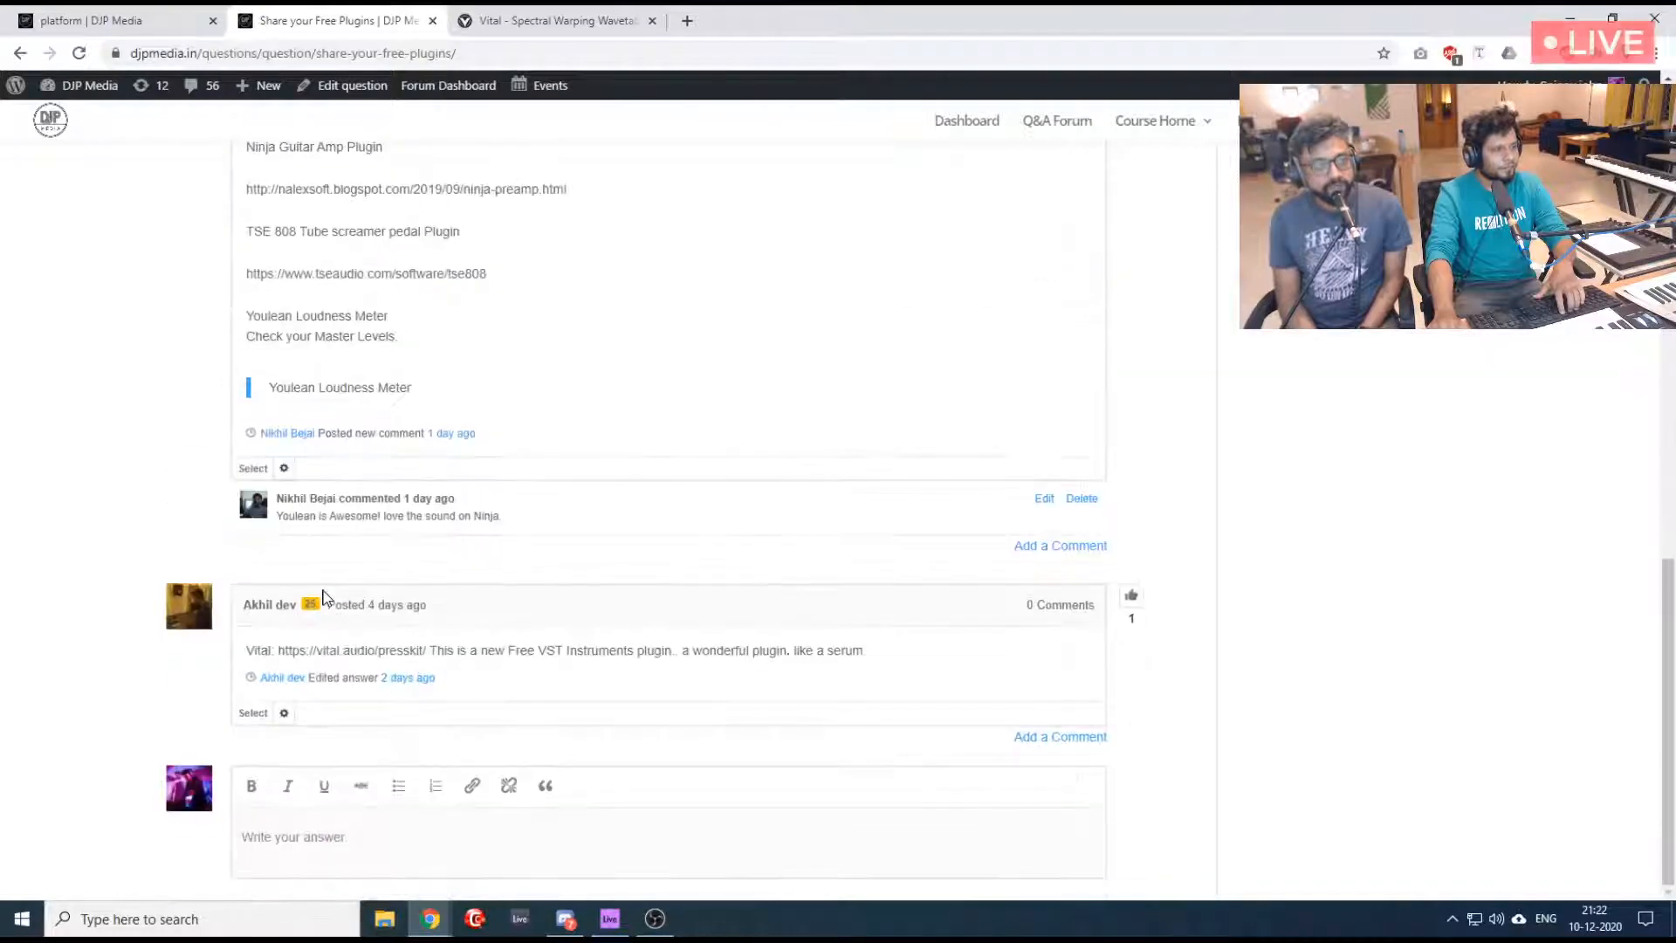
{"action": "scroll", "coordinate": [317, 291], "scroll_direction": "up", "scroll_amount": 15}
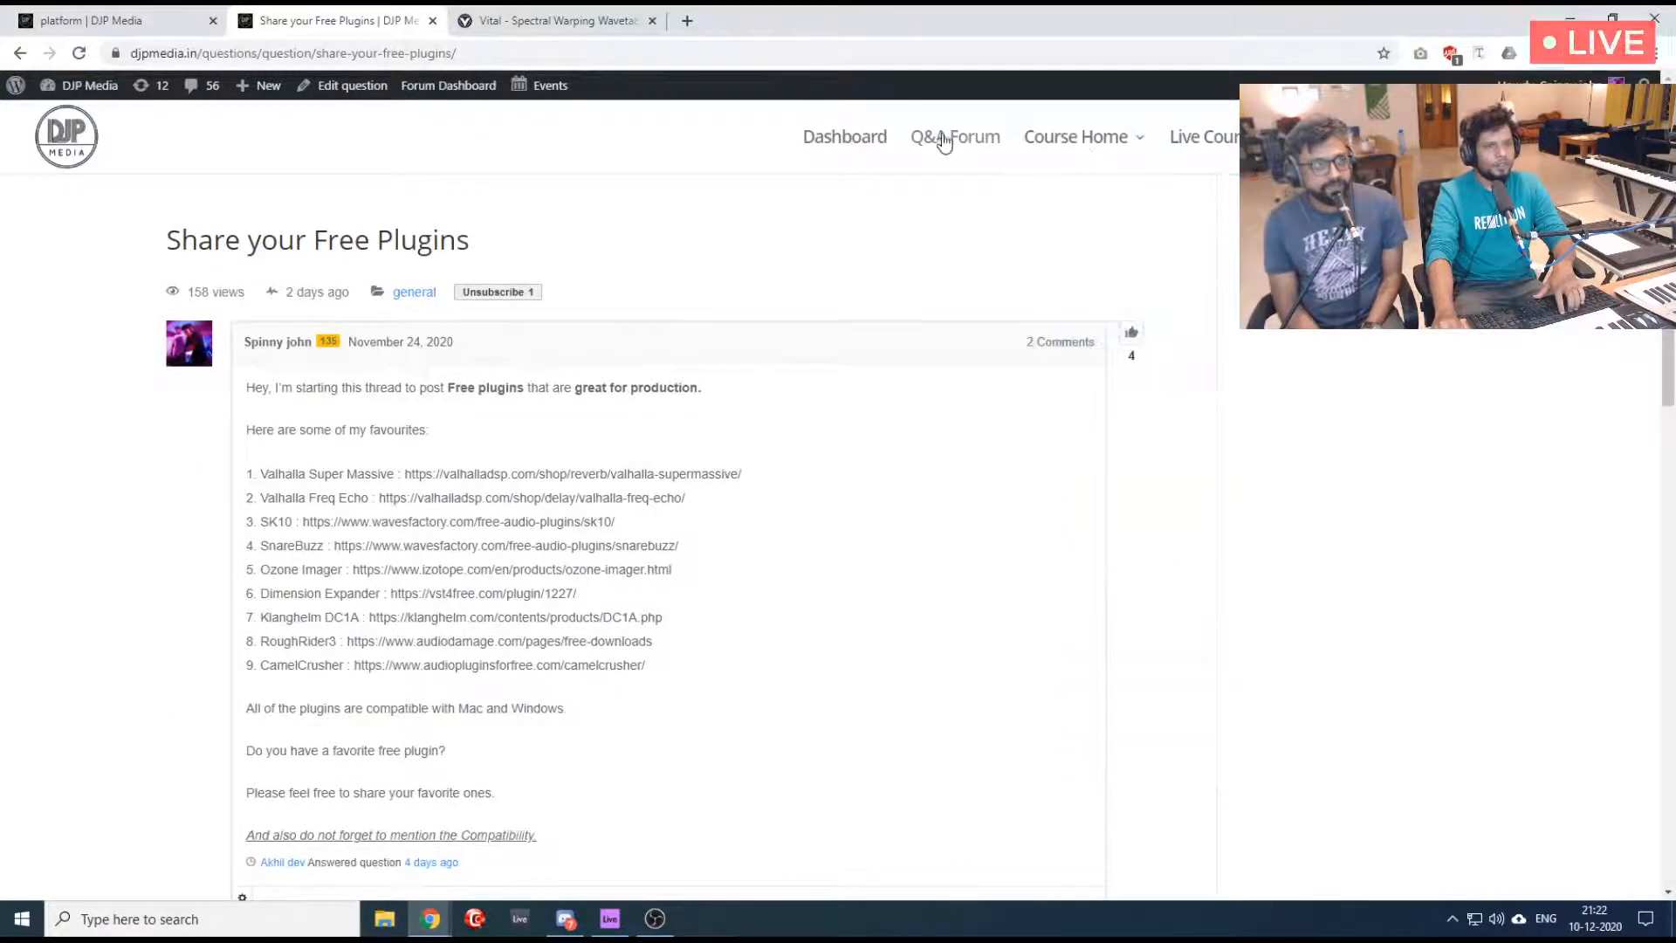
Go to the DJP Media Q&A Forum and open the Share your Free Plugins question from its list
{"action": "left_click", "coordinate": [941, 140]}
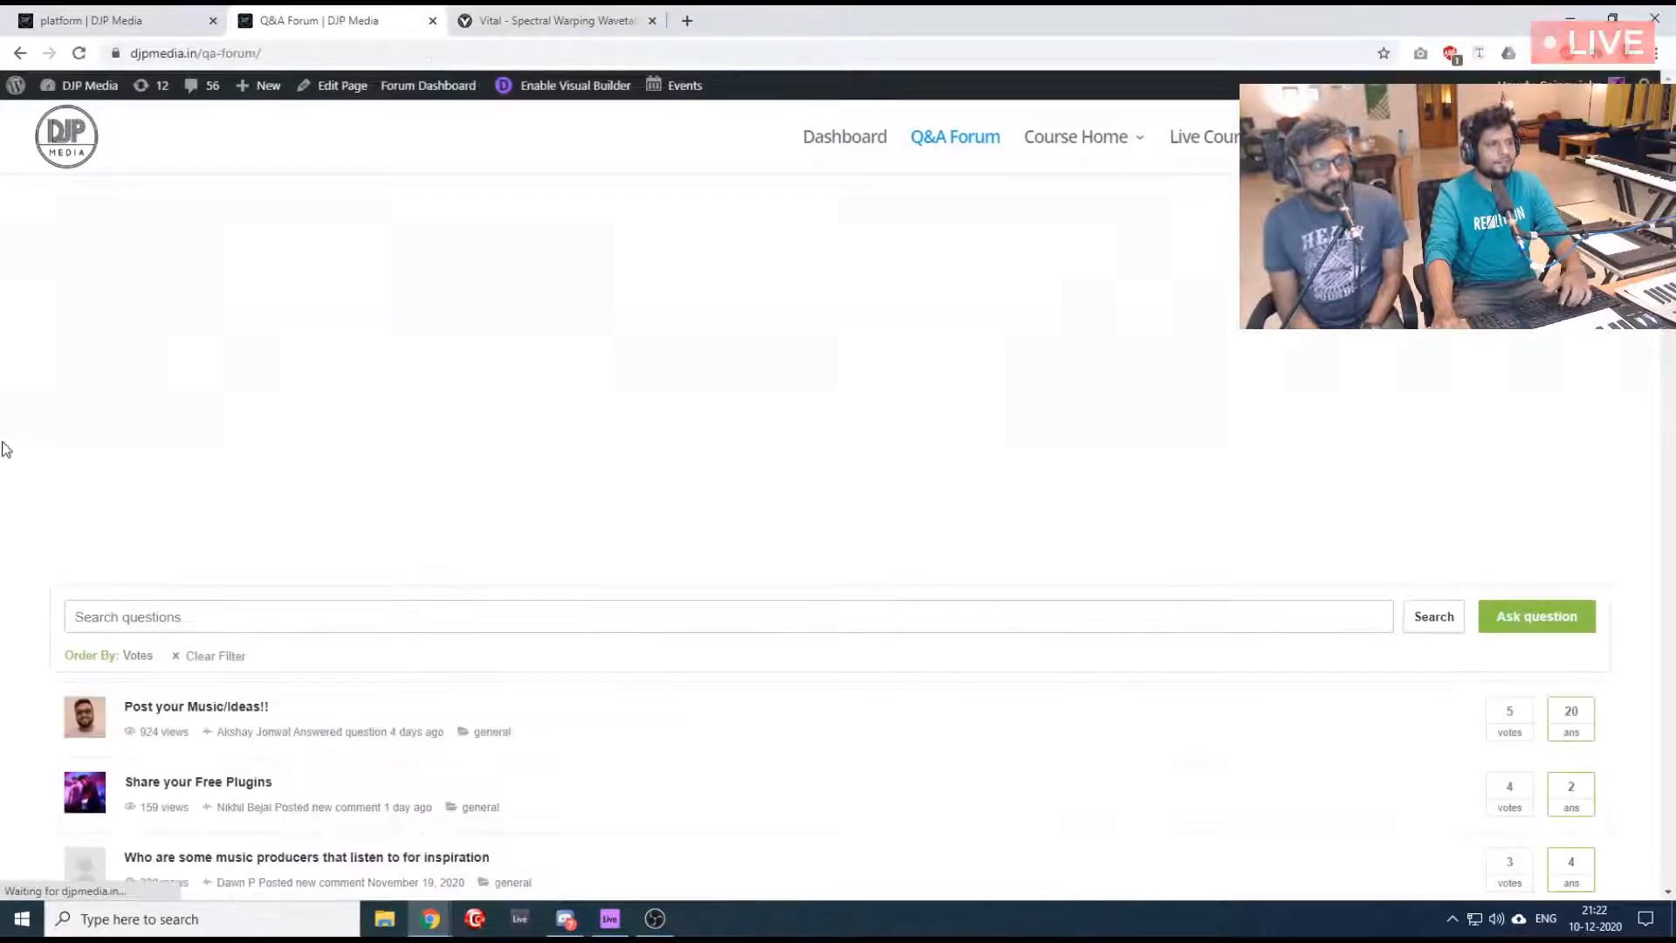
{"action": "scroll", "coordinate": [240, 756], "scroll_direction": "down", "scroll_amount": 2}
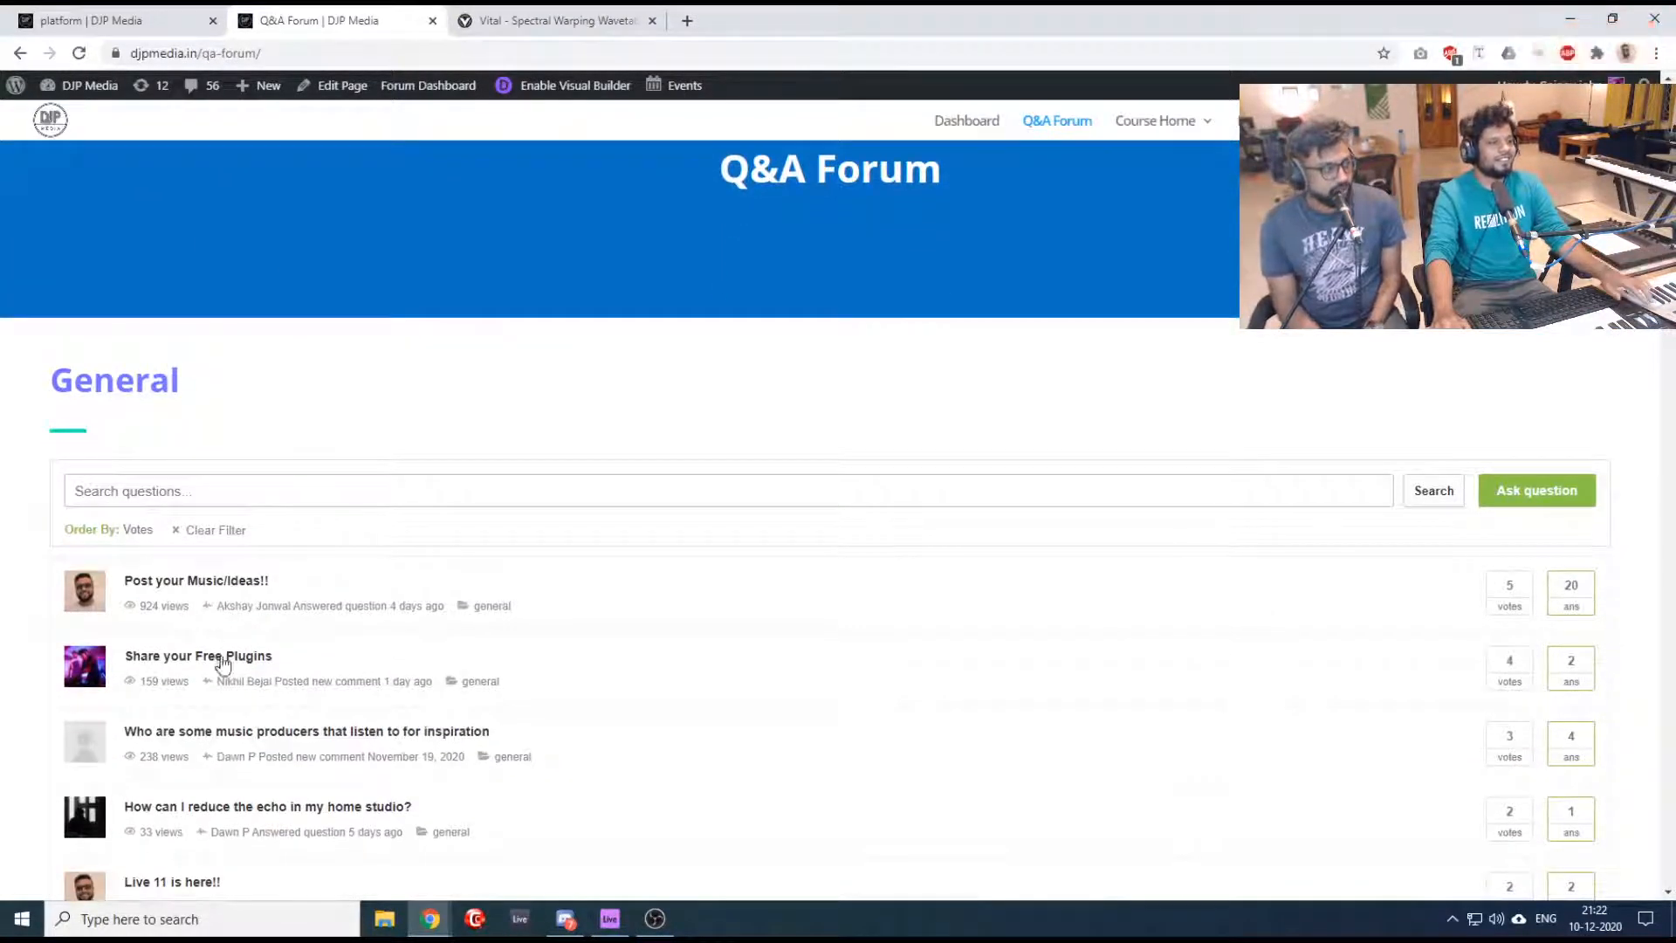
{"action": "left_click", "coordinate": [225, 661]}
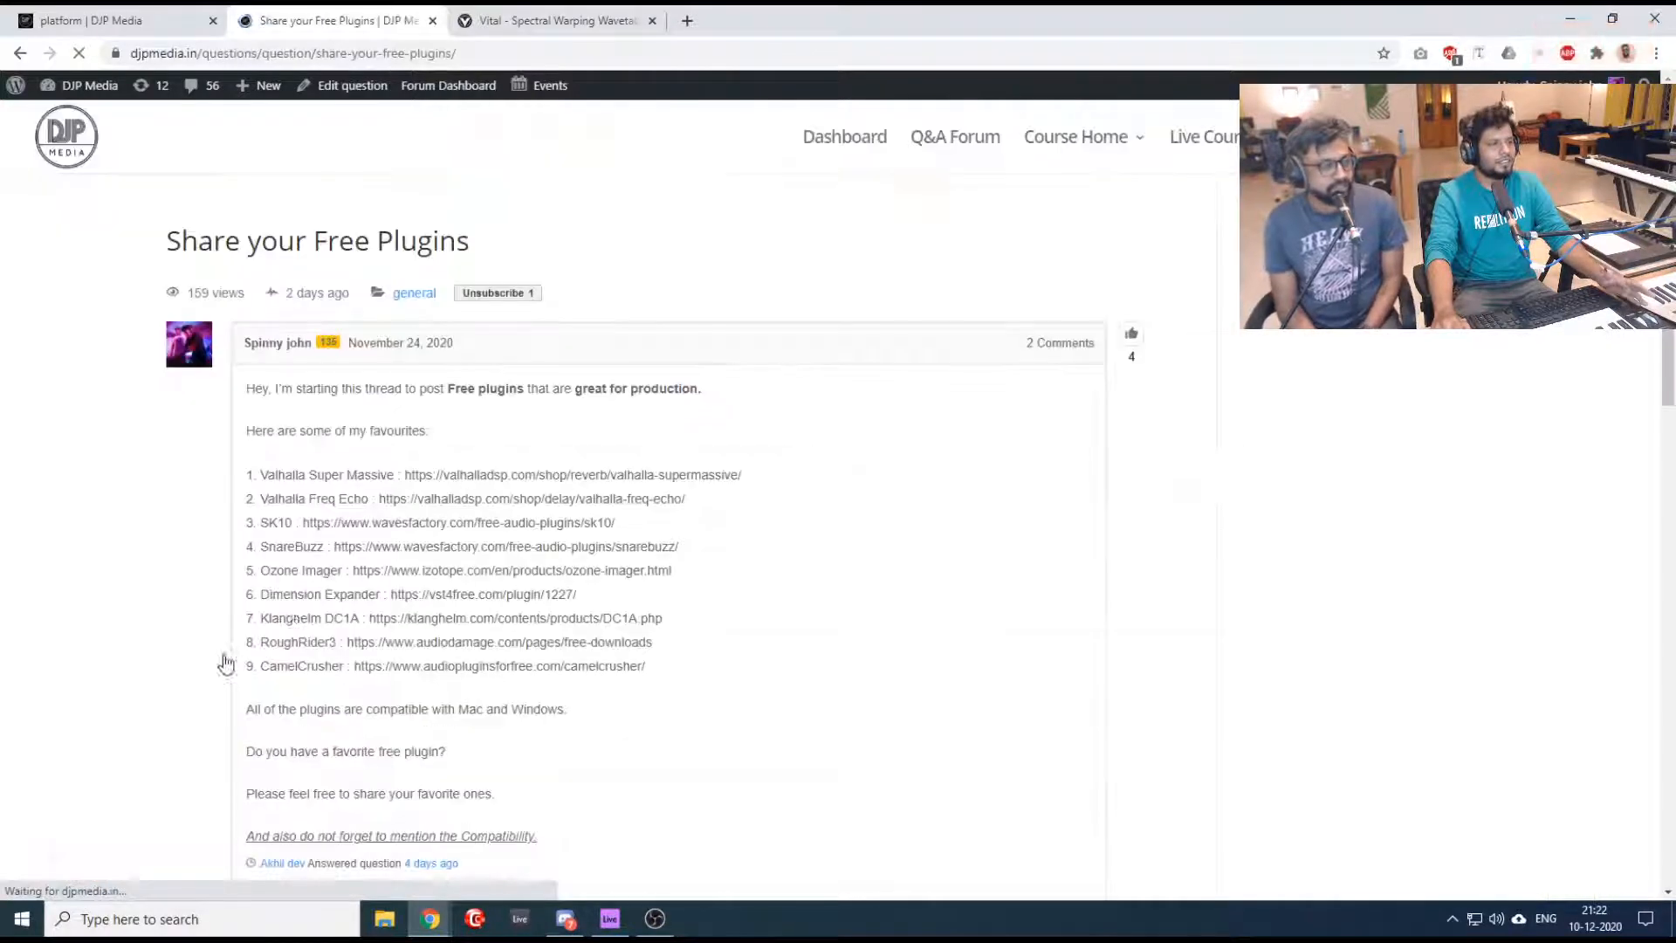
Read through the thread's list of favourite free plugins, its comments and all of its answers
{"action": "scroll", "coordinate": [337, 457], "scroll_direction": "down", "scroll_amount": 3}
{"action": "scroll", "coordinate": [337, 457], "scroll_direction": "up", "scroll_amount": 3}
{"action": "scroll", "coordinate": [337, 457], "scroll_direction": "down", "scroll_amount": 5}
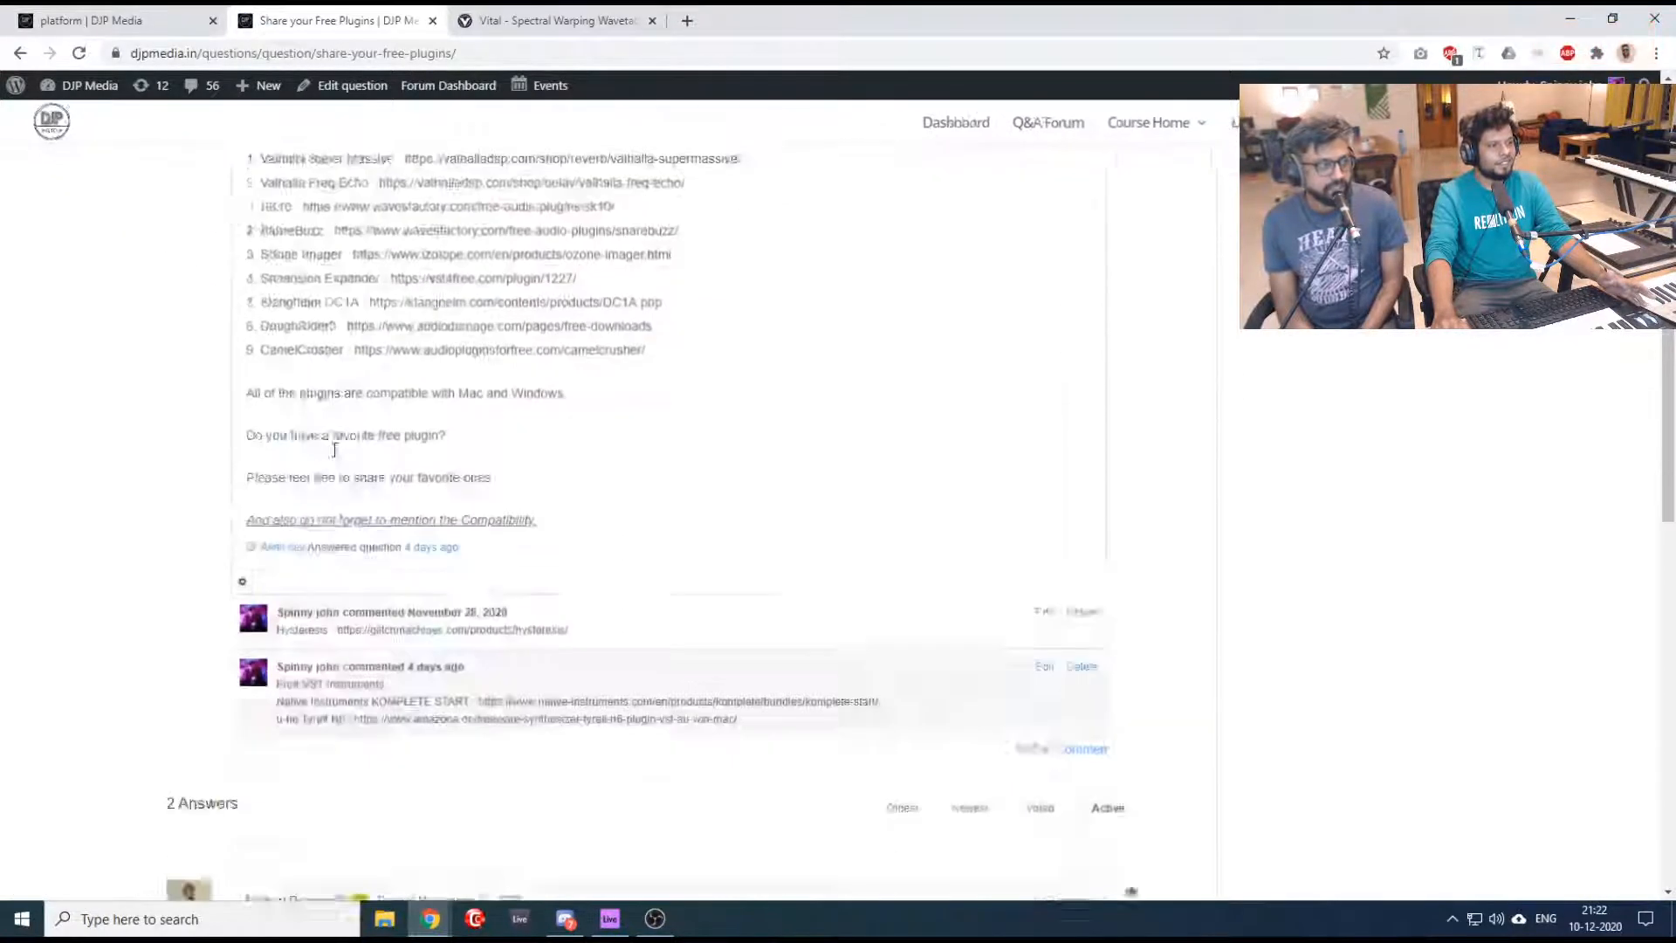
{"action": "scroll", "coordinate": [337, 457], "scroll_direction": "up", "scroll_amount": 6}
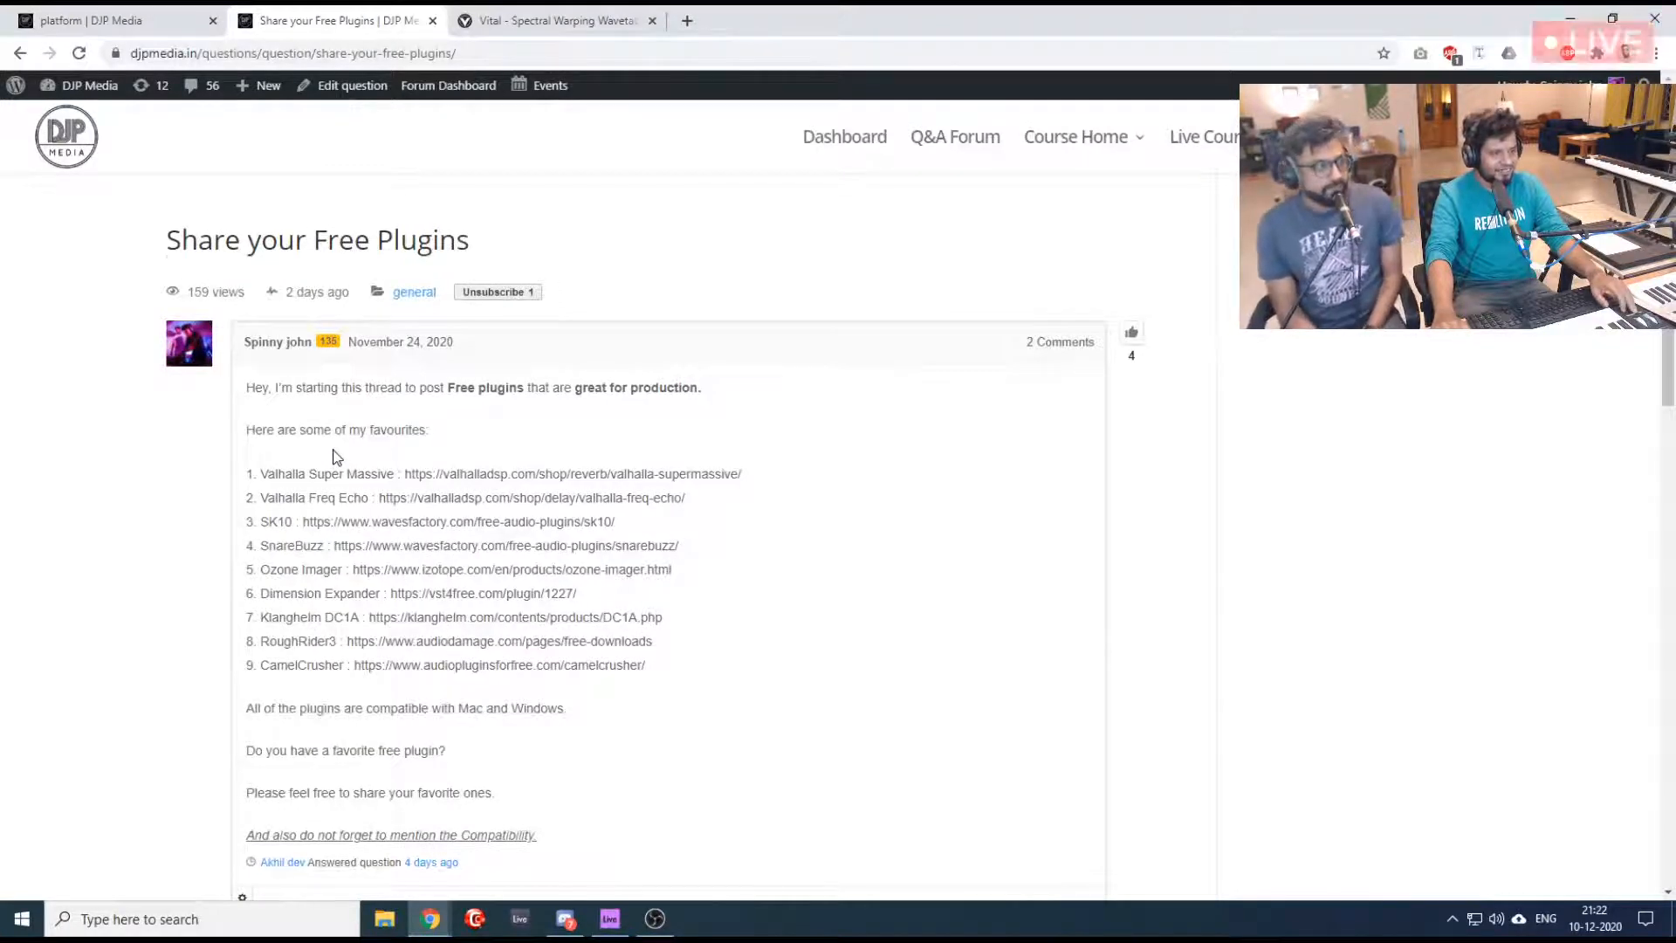
{"action": "scroll", "coordinate": [337, 457], "scroll_direction": "down", "scroll_amount": 1}
{"action": "scroll", "coordinate": [335, 449], "scroll_direction": "down", "scroll_amount": 5}
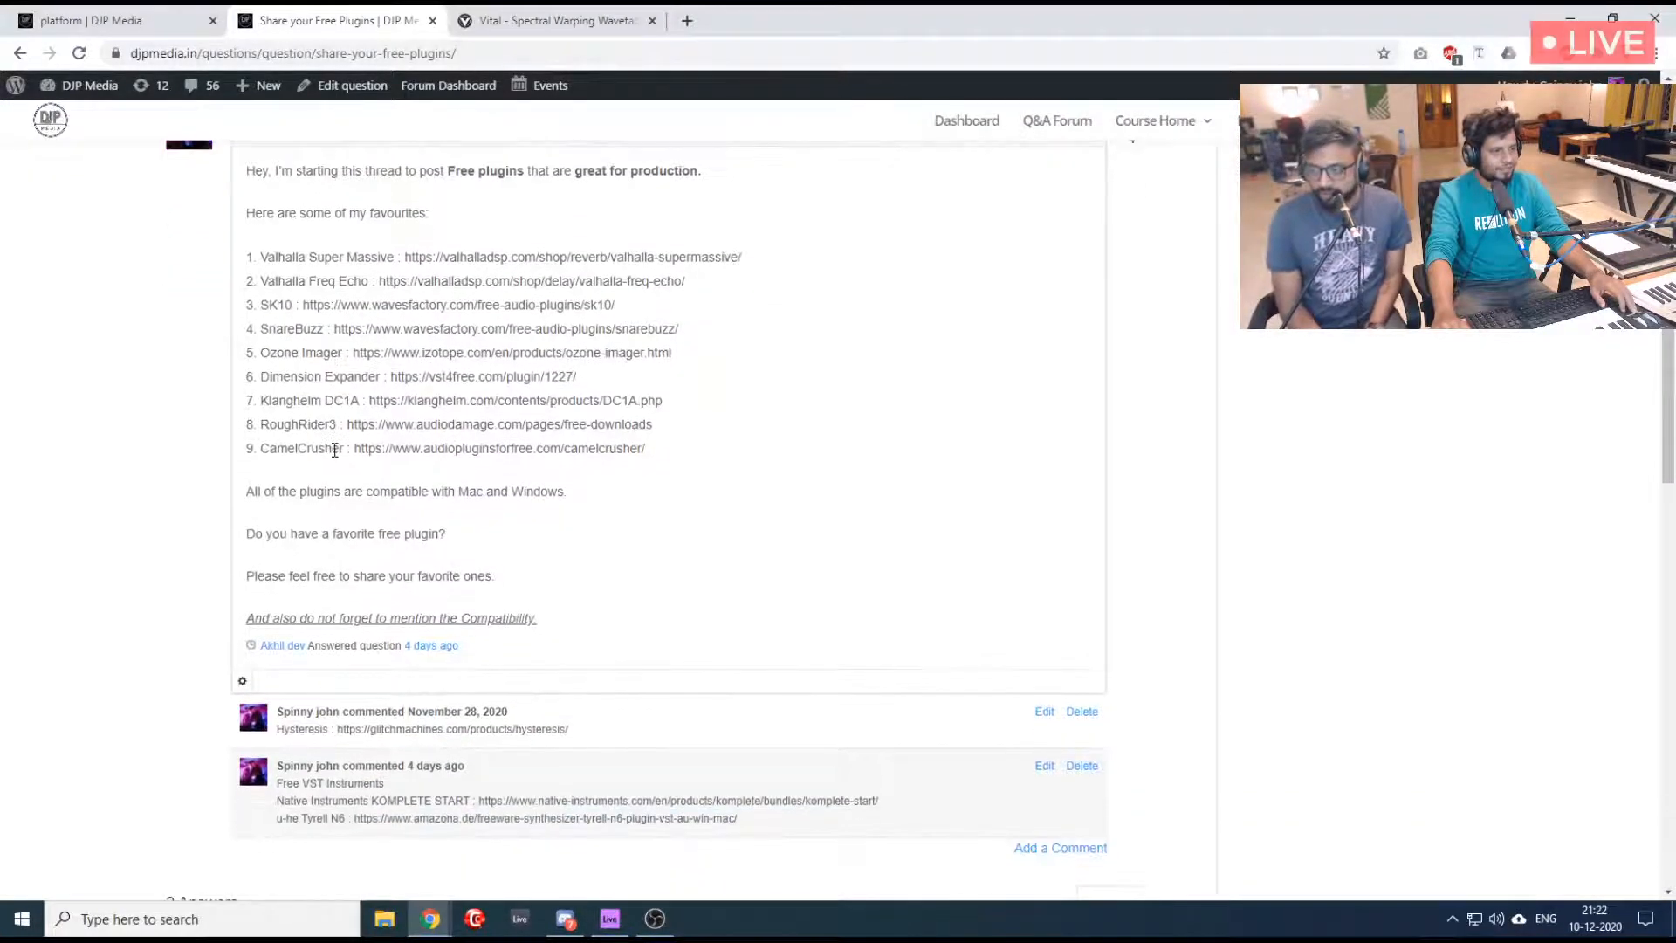
{"action": "scroll", "coordinate": [334, 449], "scroll_direction": "down", "scroll_amount": 5}
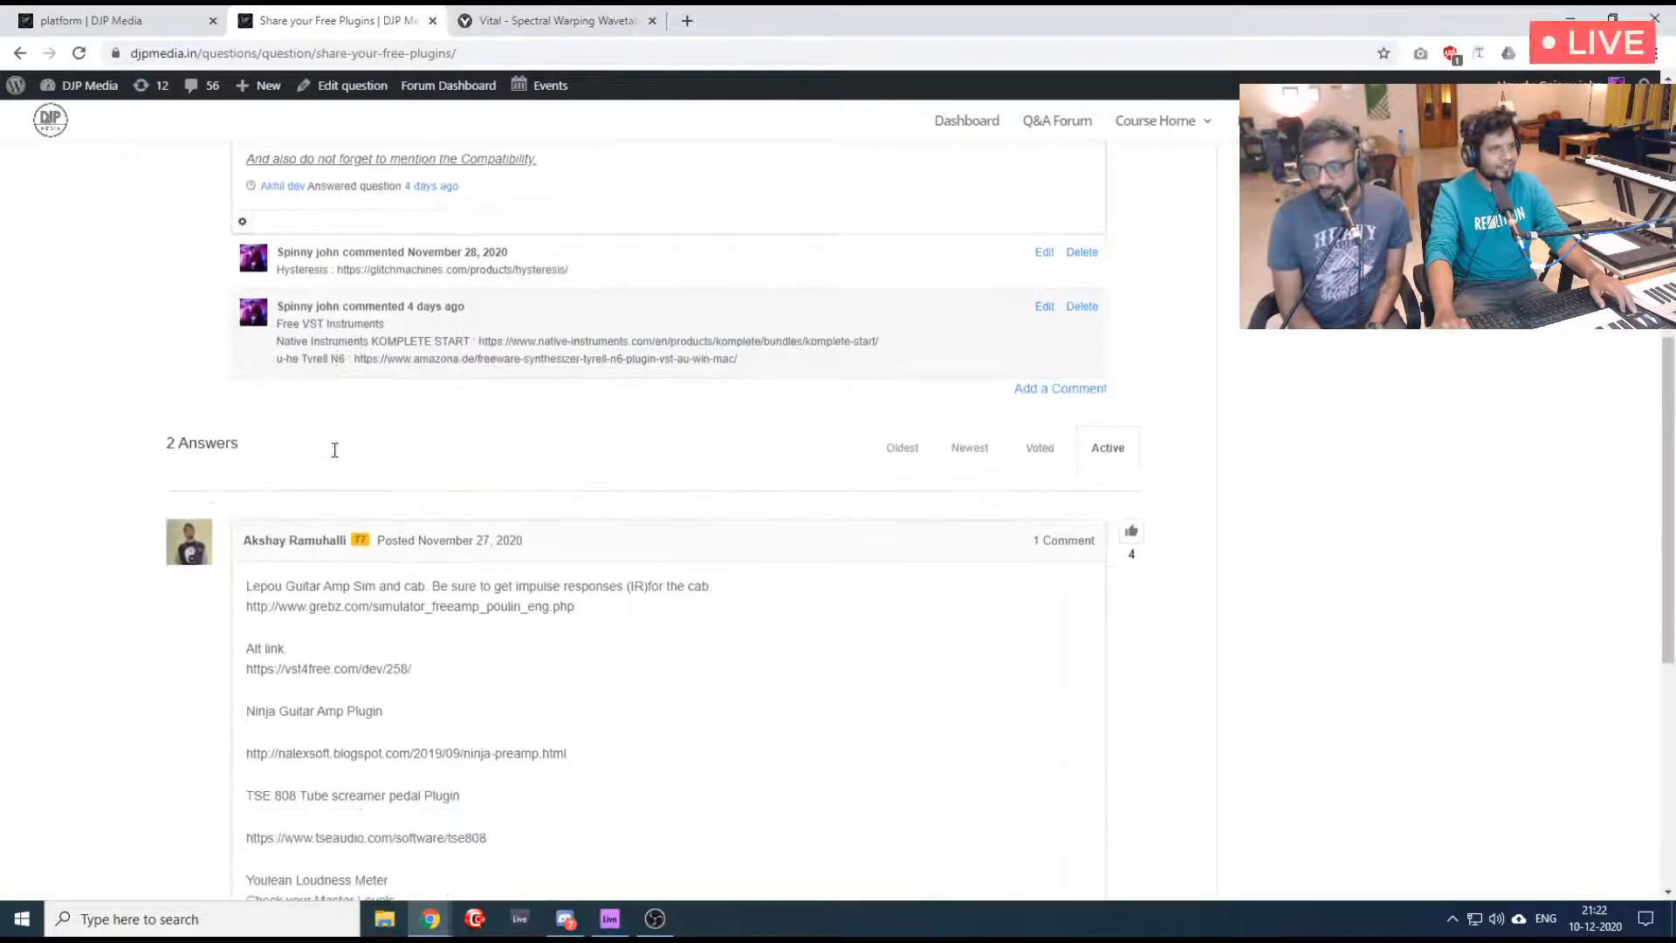
{"action": "scroll", "coordinate": [335, 455], "scroll_direction": "down", "scroll_amount": 1}
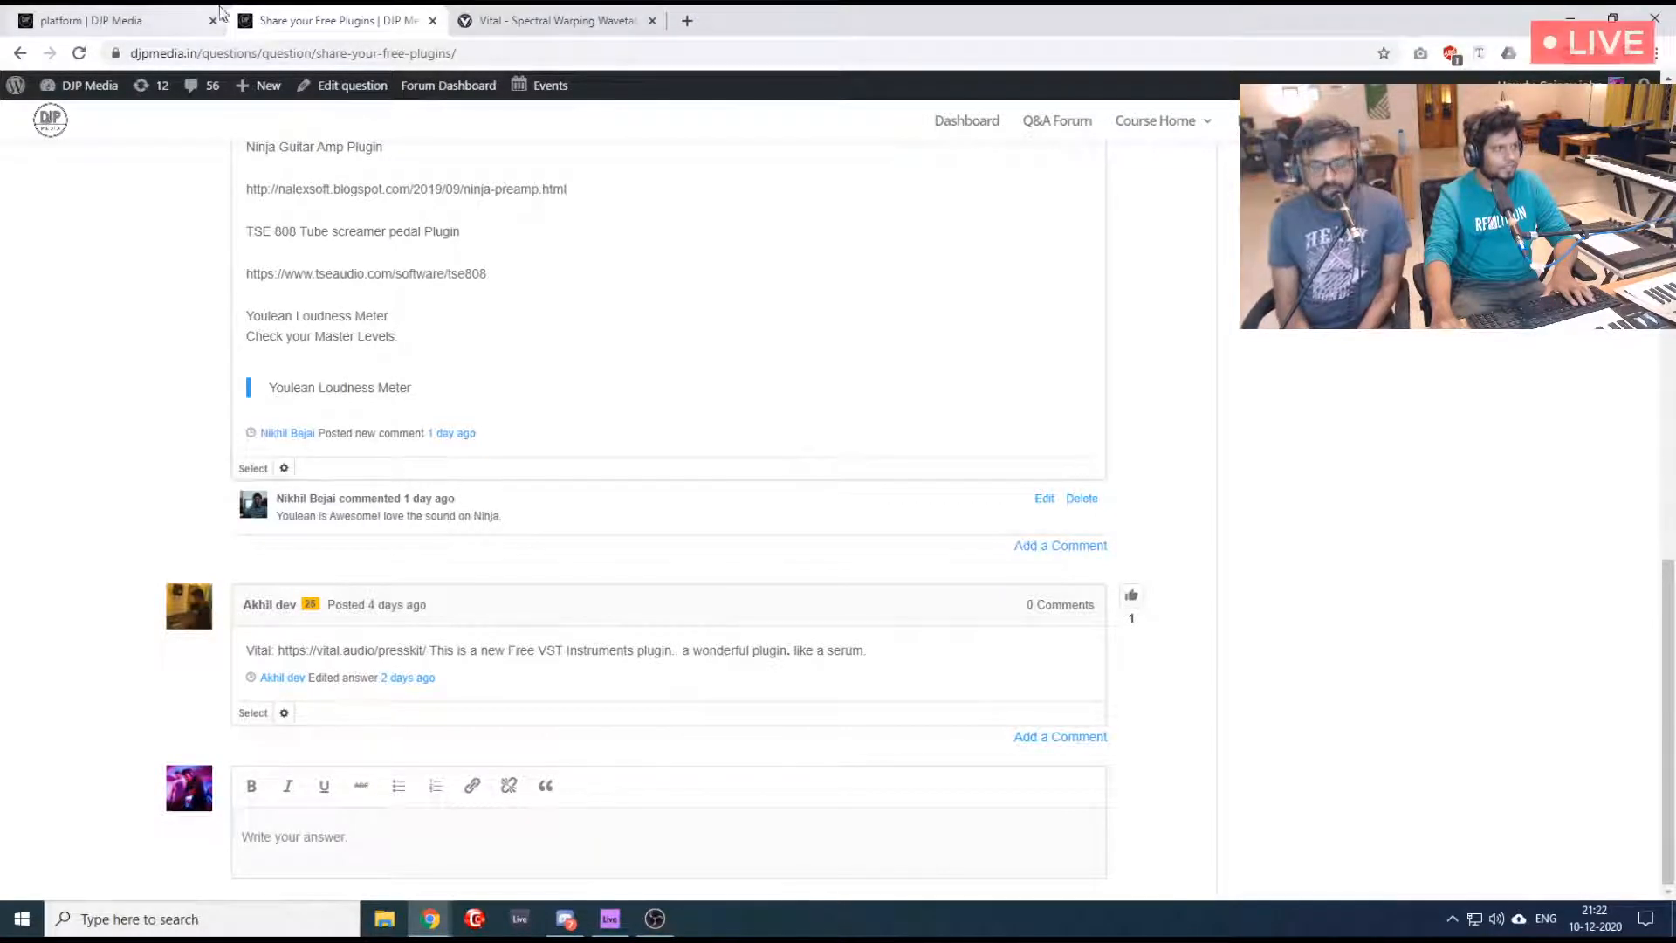
{"action": "scroll", "coordinate": [353, 581], "scroll_direction": "up", "scroll_amount": 20}
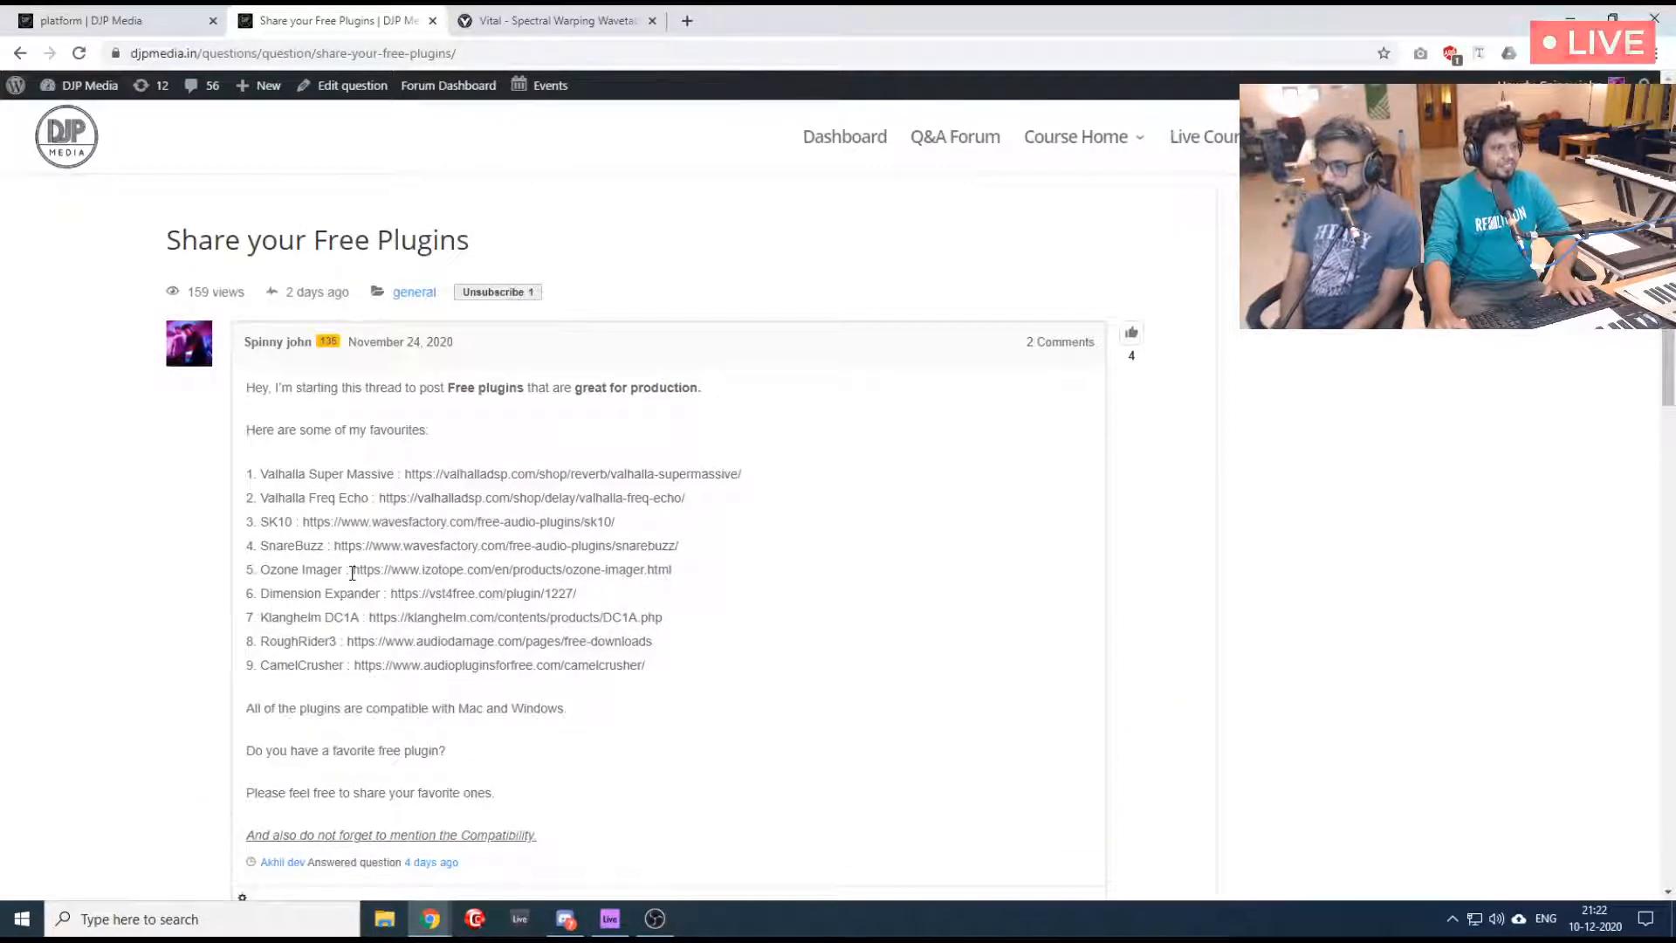
{"action": "scroll", "coordinate": [353, 576], "scroll_direction": "down", "scroll_amount": 4}
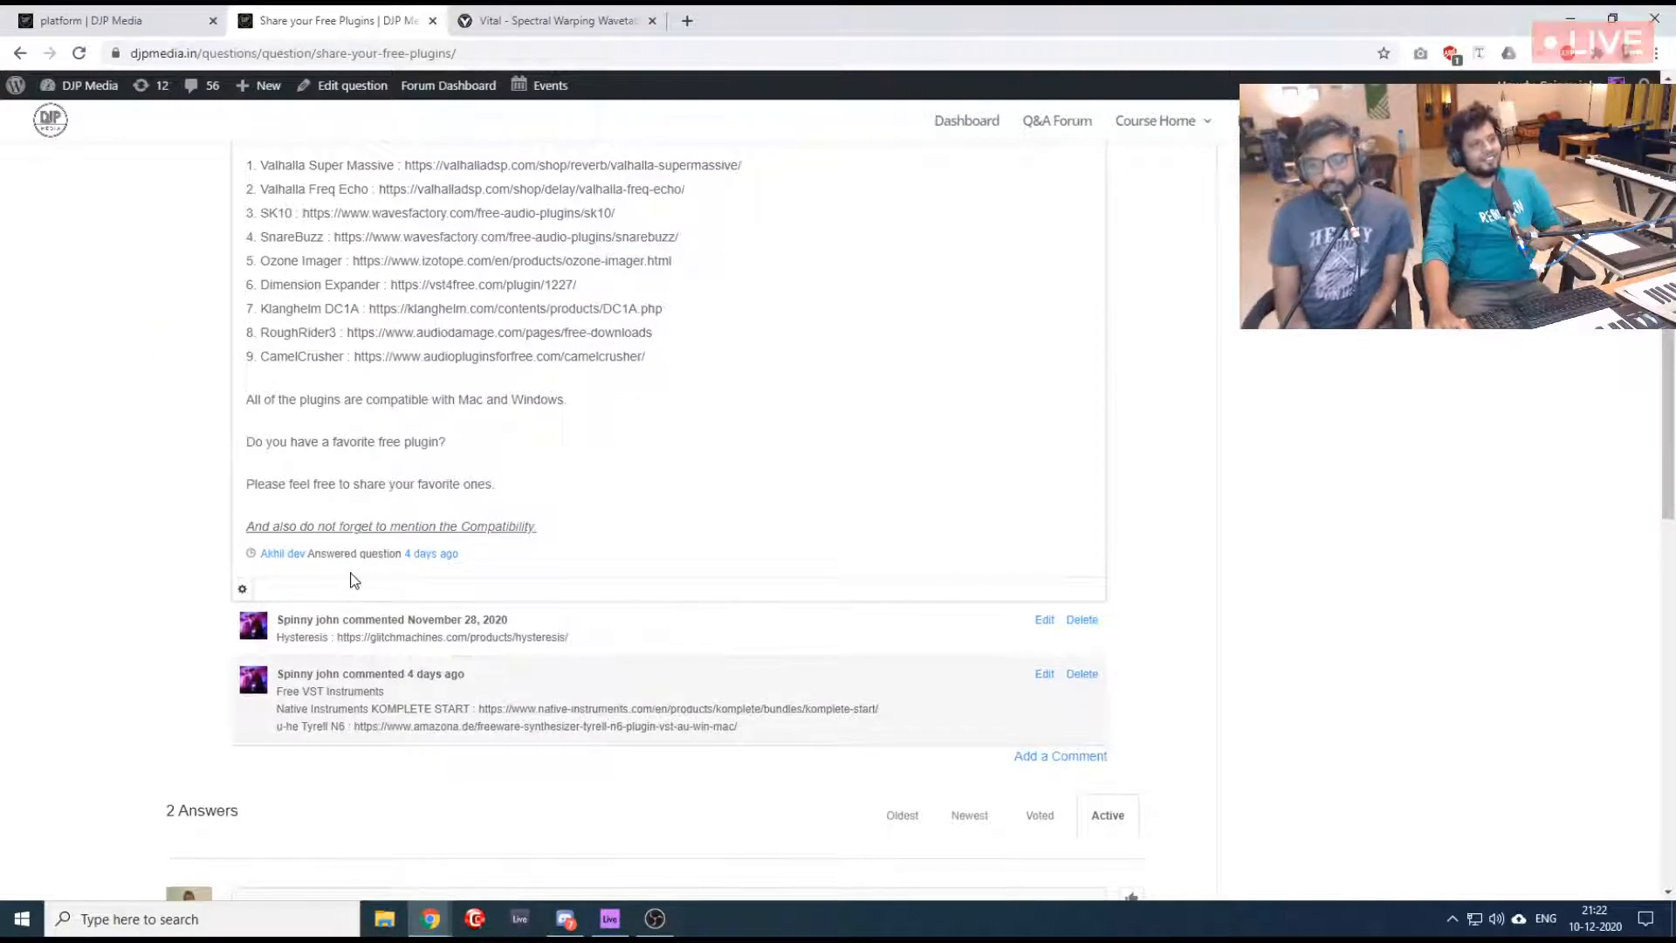
{"action": "scroll", "coordinate": [354, 581], "scroll_direction": "down", "scroll_amount": 12}
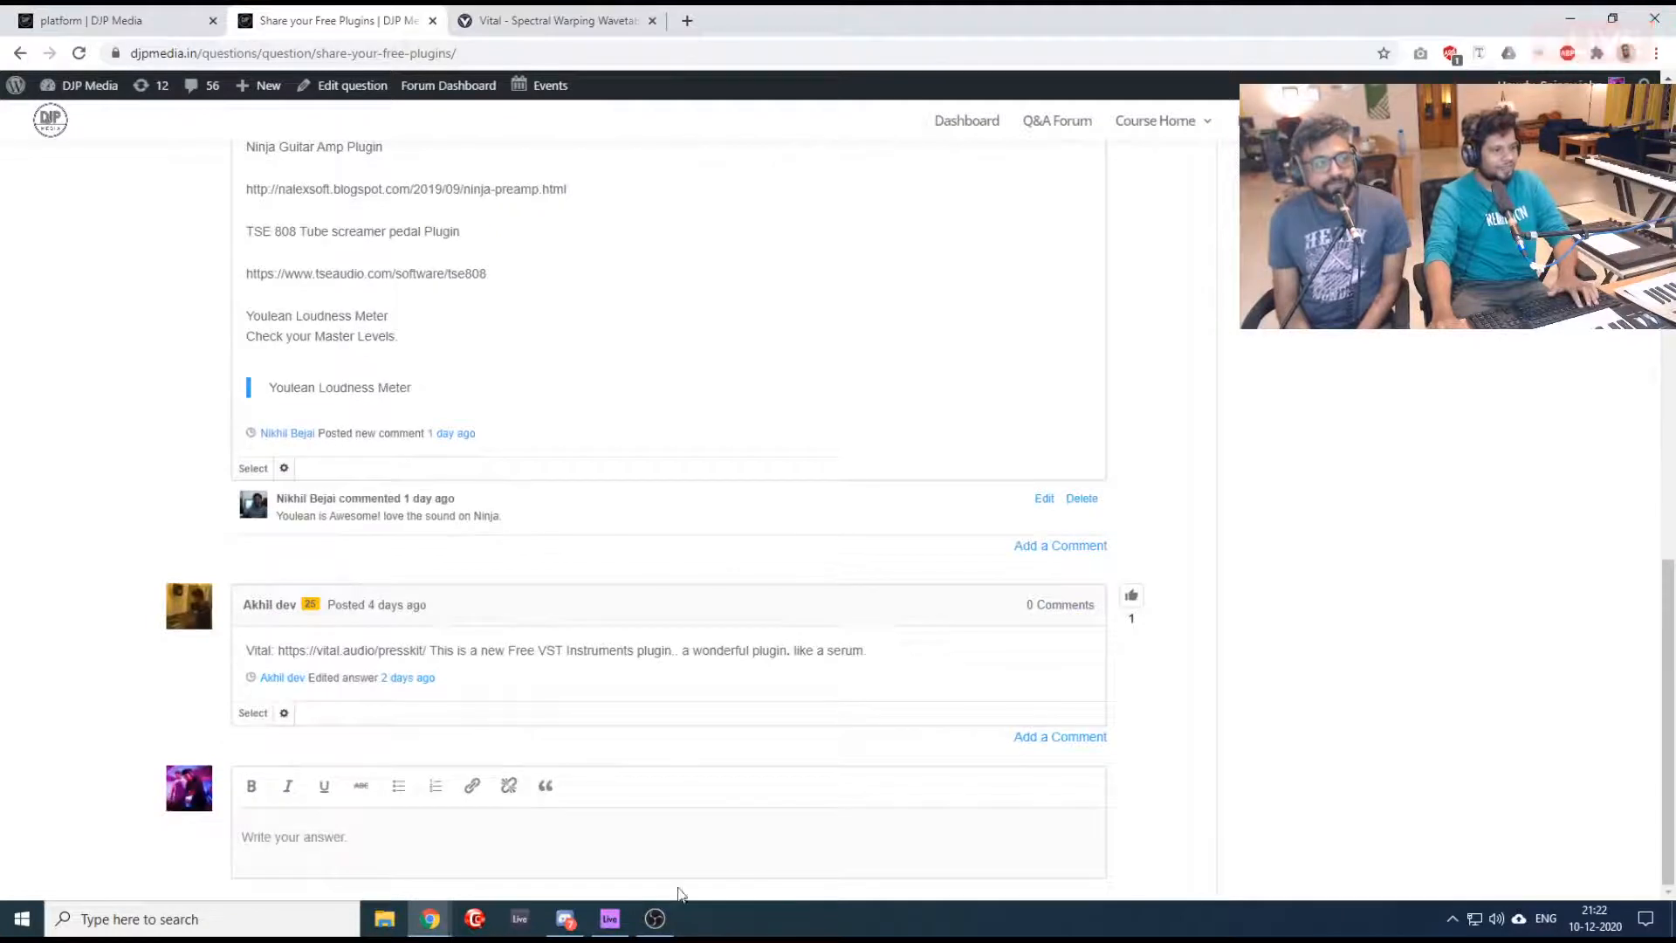
Switch back to Ableton Live and close the Vital plugin window
{"action": "left_click", "coordinate": [610, 918]}
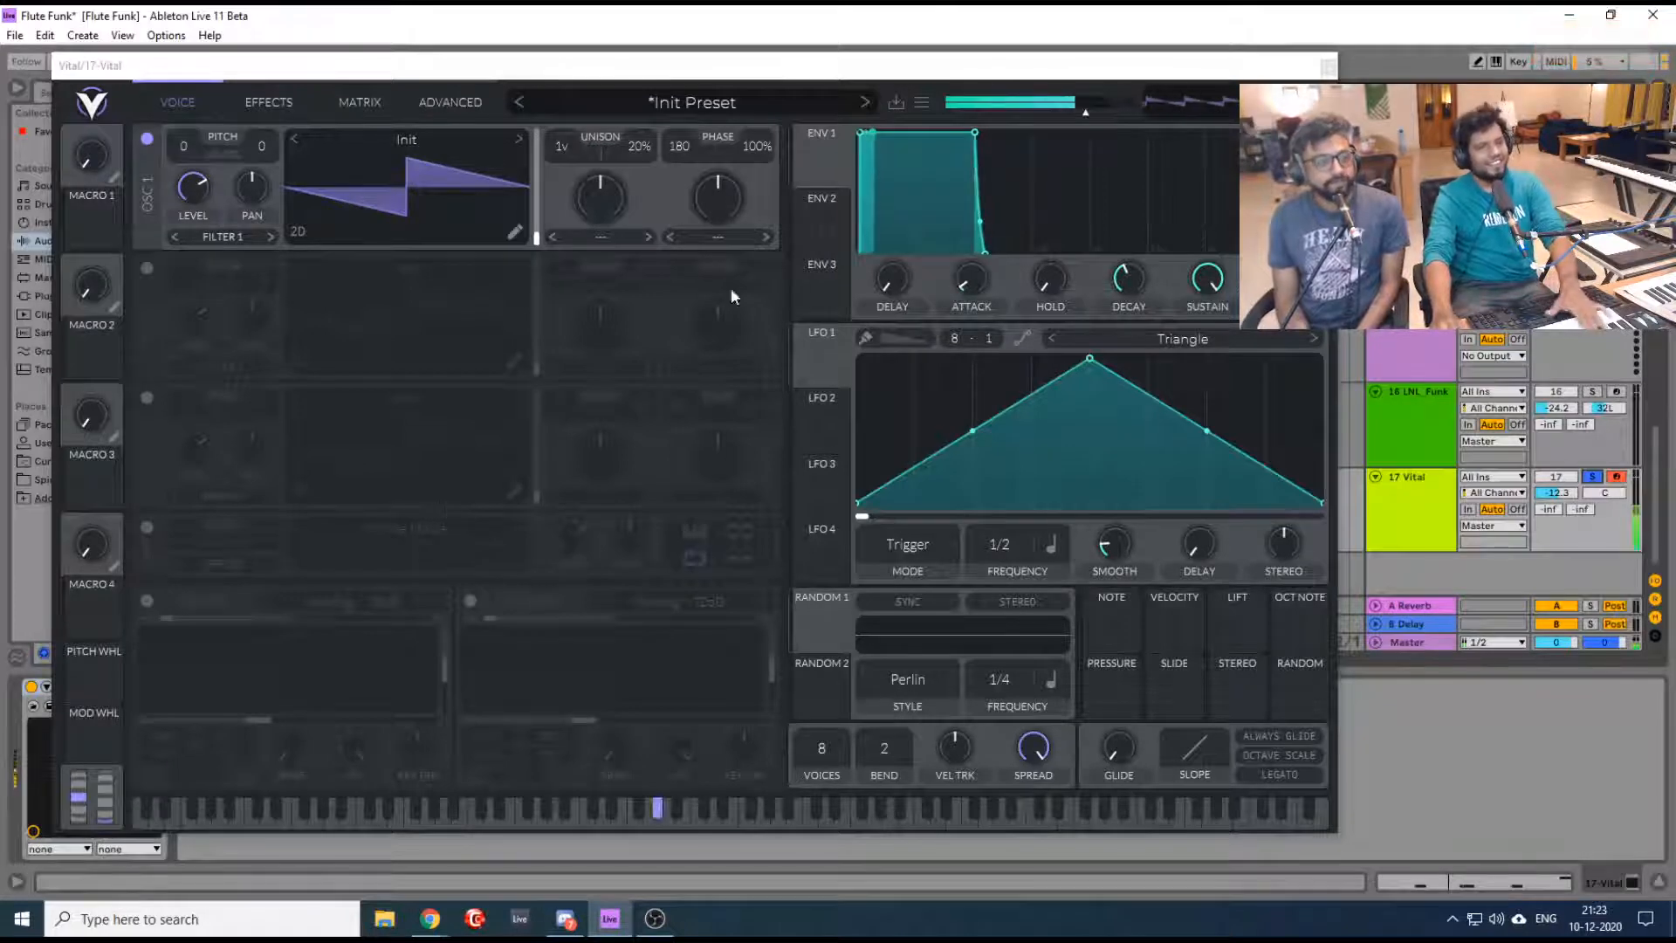
{"action": "left_click_drag", "start_coordinate": [1145, 61], "coordinate": [971, 109]}
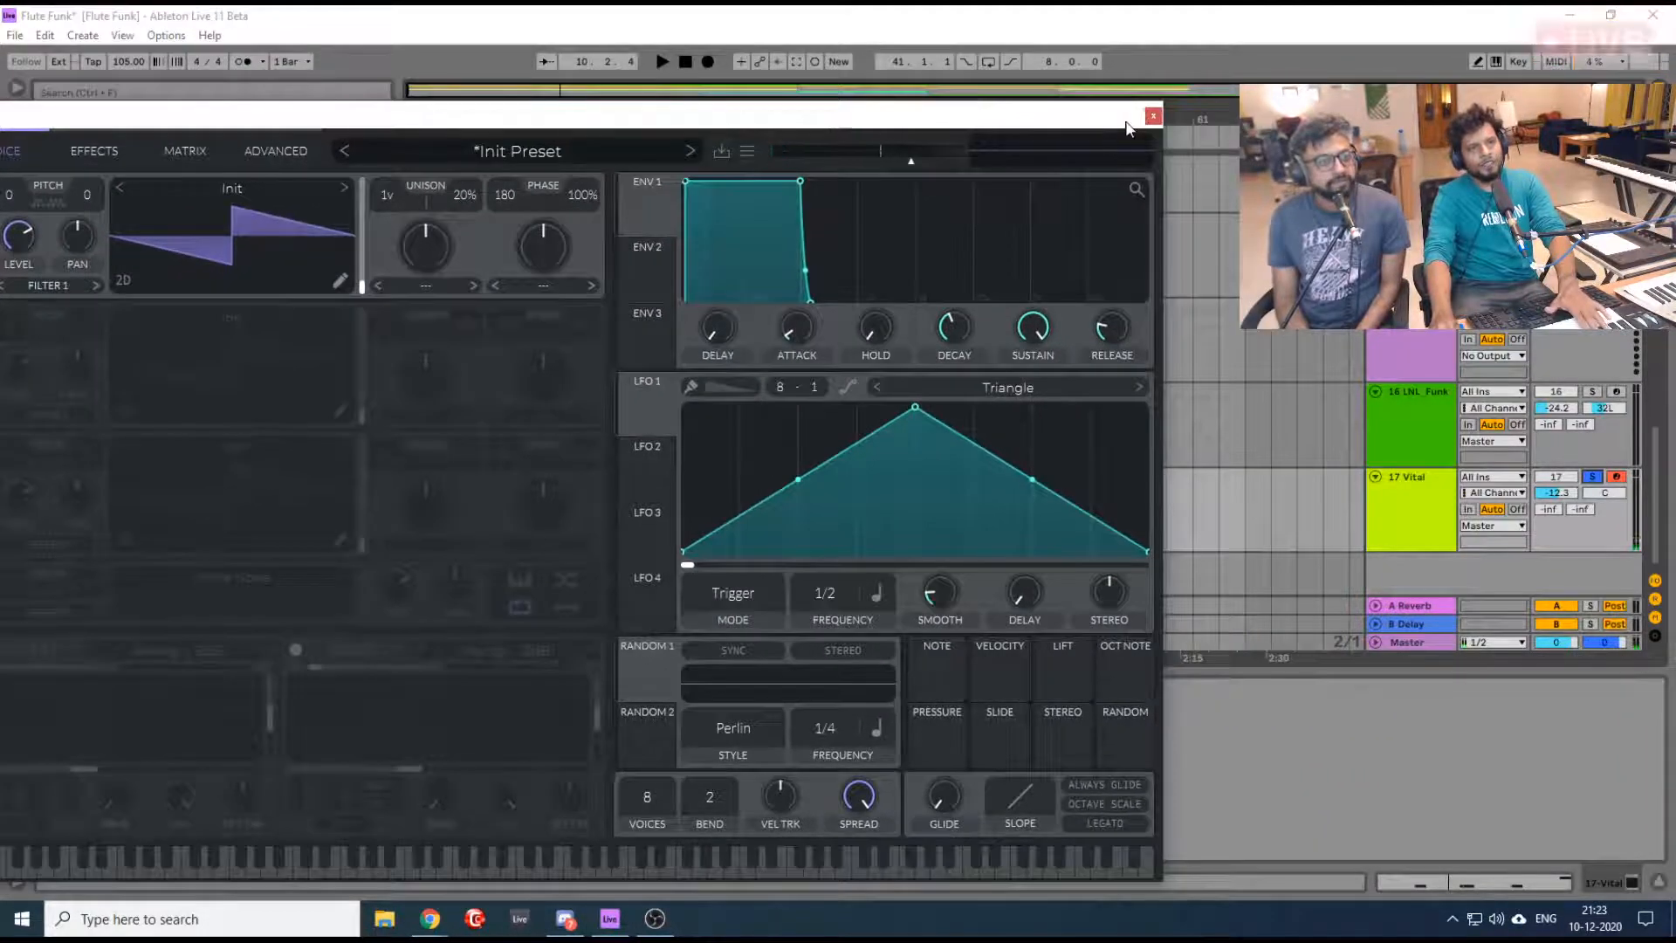
{"action": "left_click", "coordinate": [1153, 115]}
Clear the Vital track's solo and play the full arrangement from bar 33
{"action": "scroll", "coordinate": [819, 401], "scroll_direction": "up", "scroll_amount": 3}
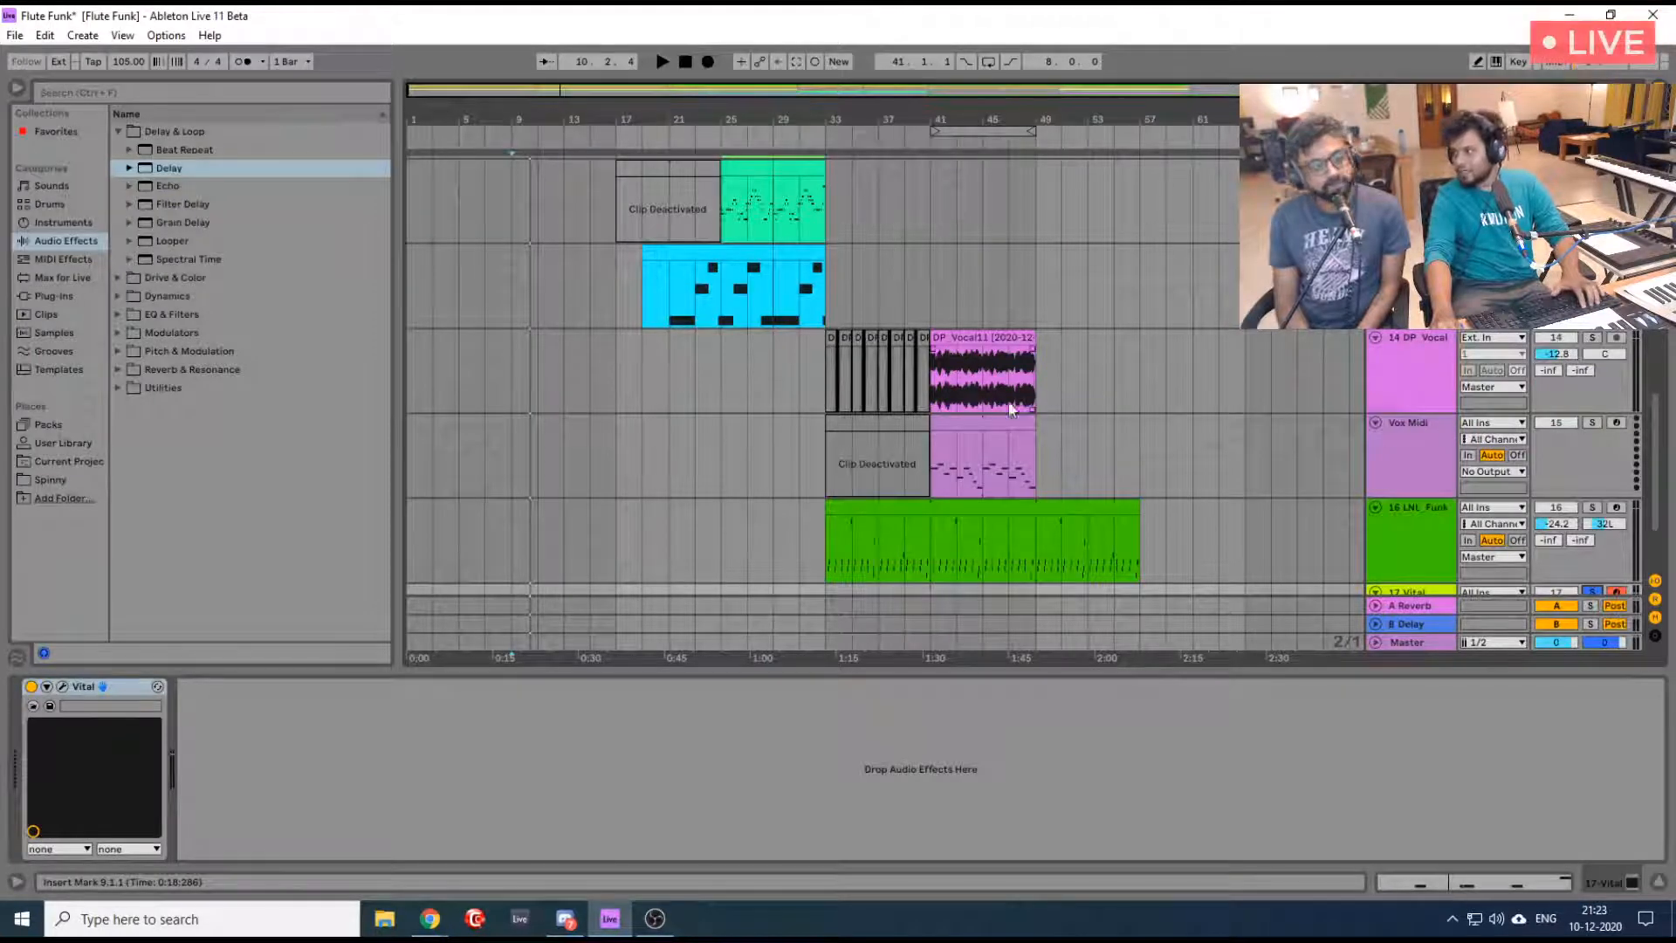
{"action": "left_click", "coordinate": [830, 395]}
{"action": "key", "text": "space"}
{"action": "key", "text": "space"}
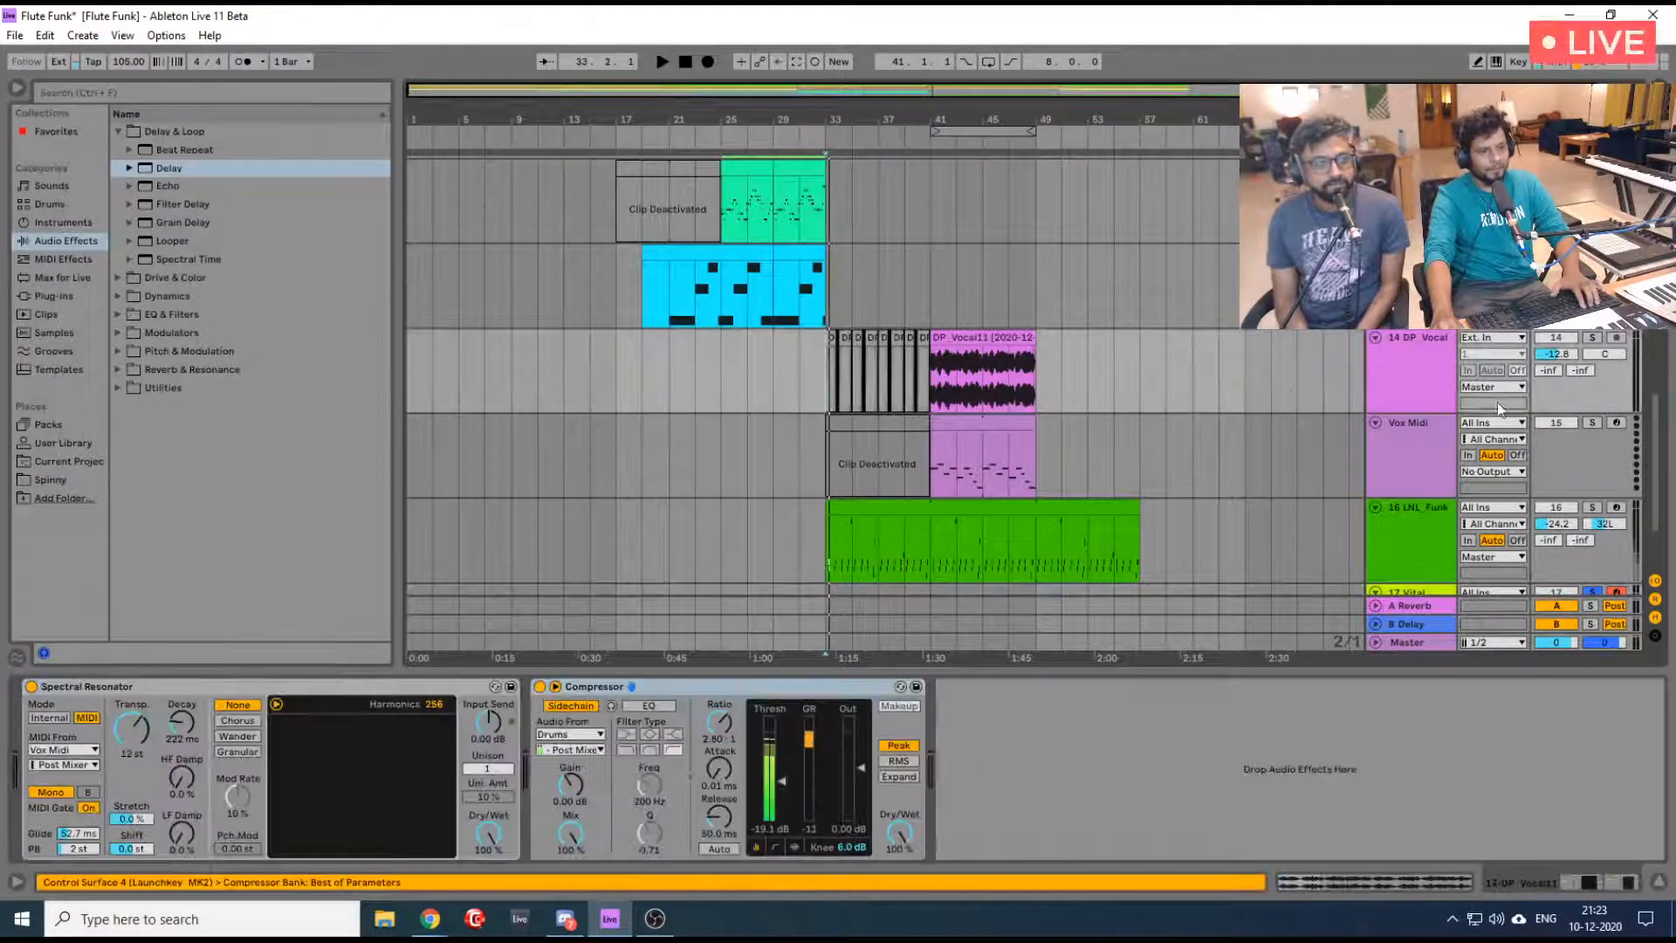
{"action": "left_click", "coordinate": [1593, 339]}
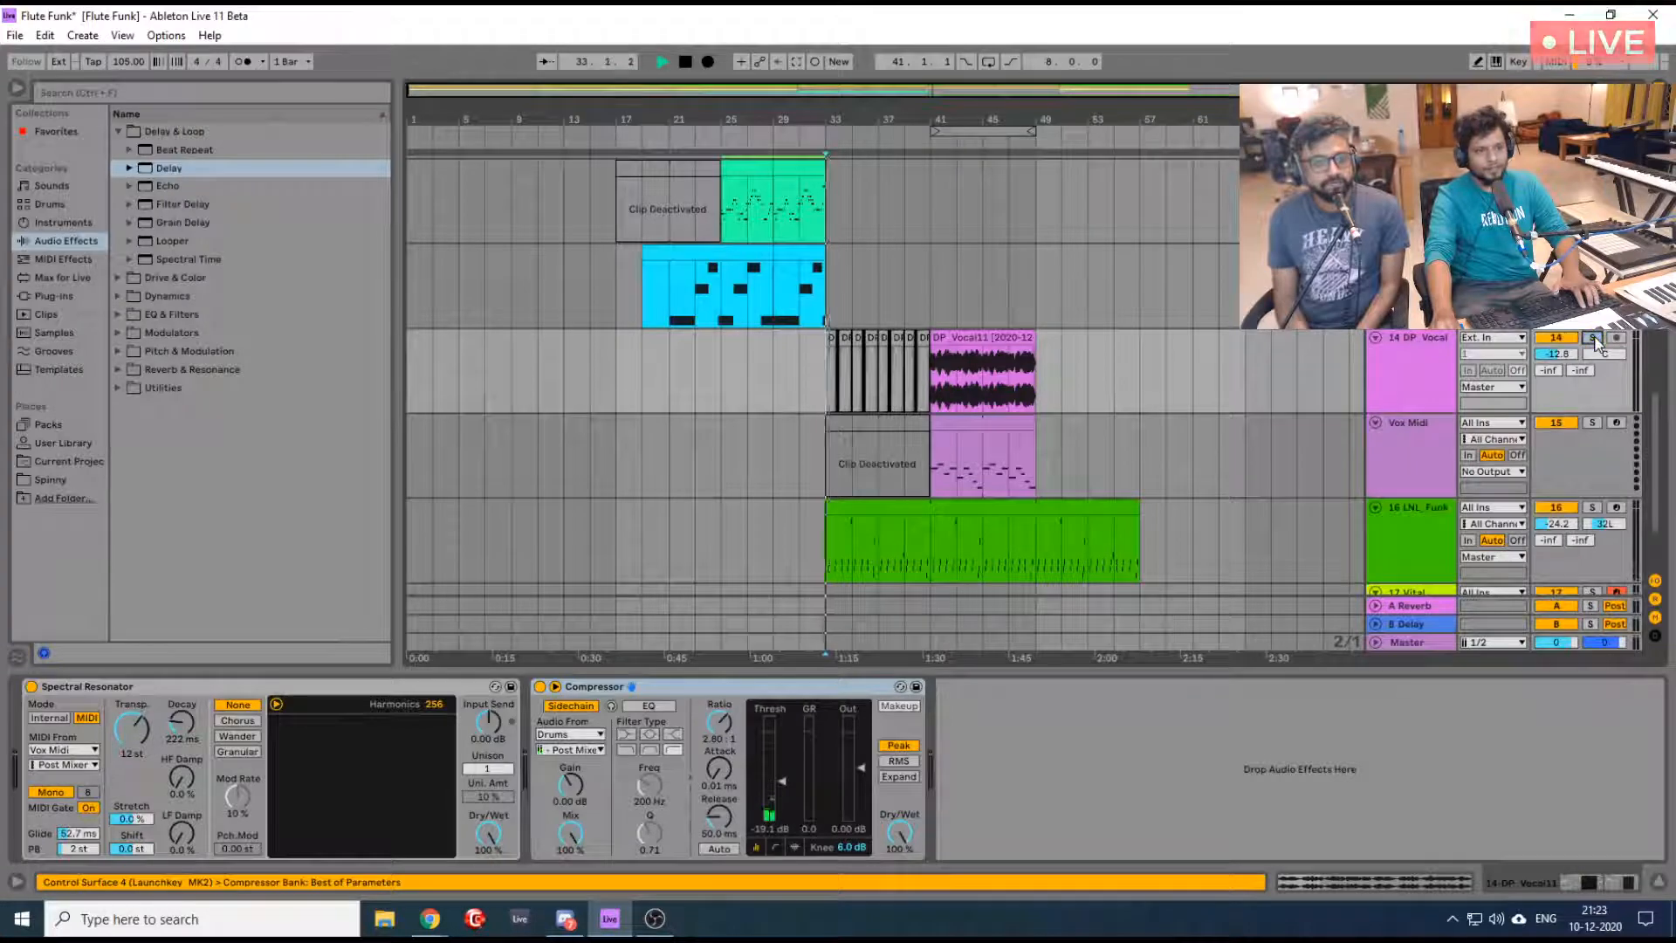
{"action": "key", "text": "space"}
Move the last orange clip on the Sample track so it starts at bar 61
{"action": "left_click_drag", "start_coordinate": [1004, 120], "coordinate": [856, 175]}
{"action": "scroll", "coordinate": [846, 351], "scroll_direction": "up", "scroll_amount": 4}
{"action": "scroll", "coordinate": [846, 350], "scroll_direction": "up", "scroll_amount": 5}
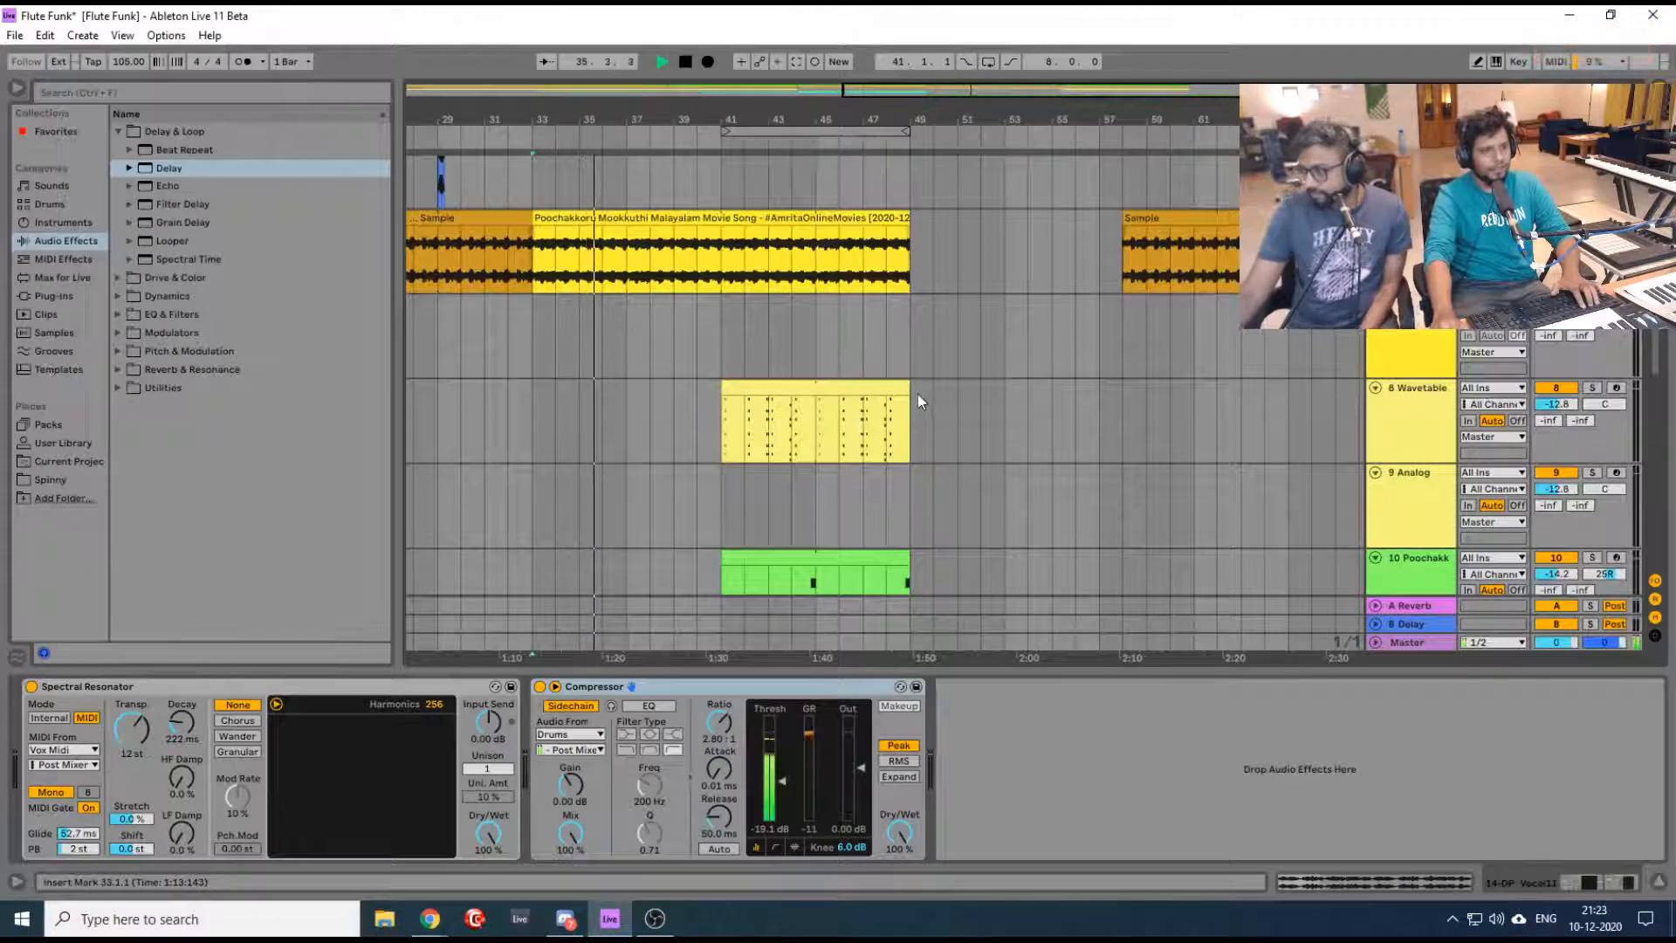
{"action": "left_click_drag", "start_coordinate": [1169, 217], "coordinate": [1241, 219]}
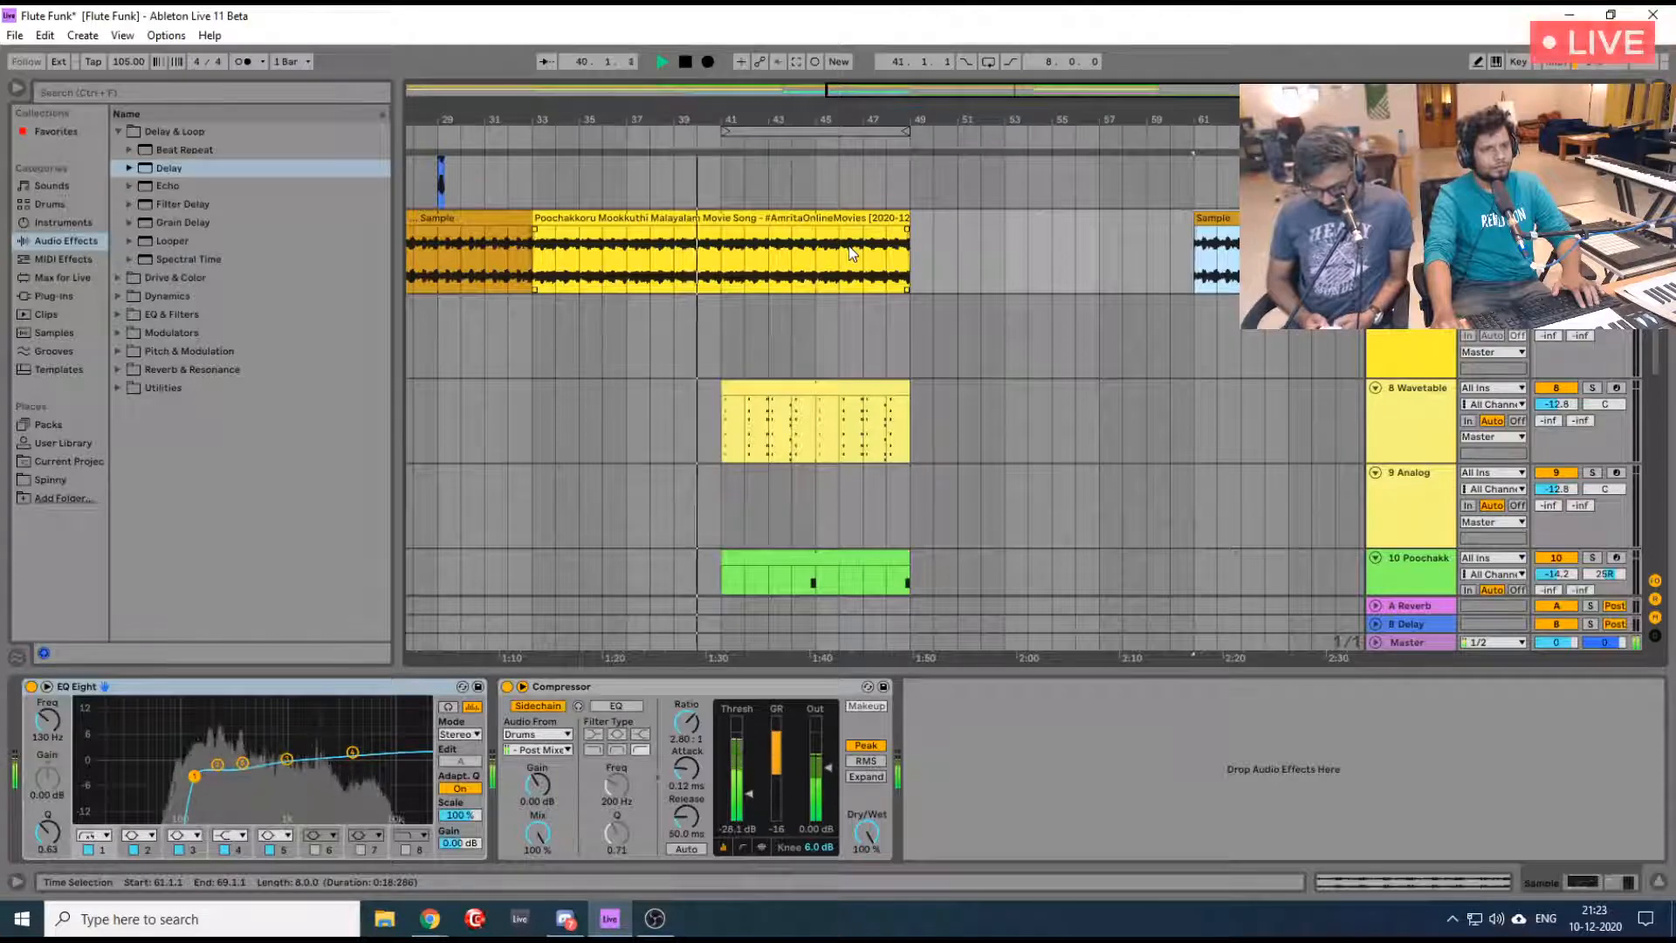
Play the Poochakkoru Mookkuthi sample section from bar 41, then stop playback
{"action": "key", "text": "space"}
{"action": "left_click", "coordinate": [759, 221]}
{"action": "left_click", "coordinate": [721, 266]}
{"action": "key", "text": "space"}
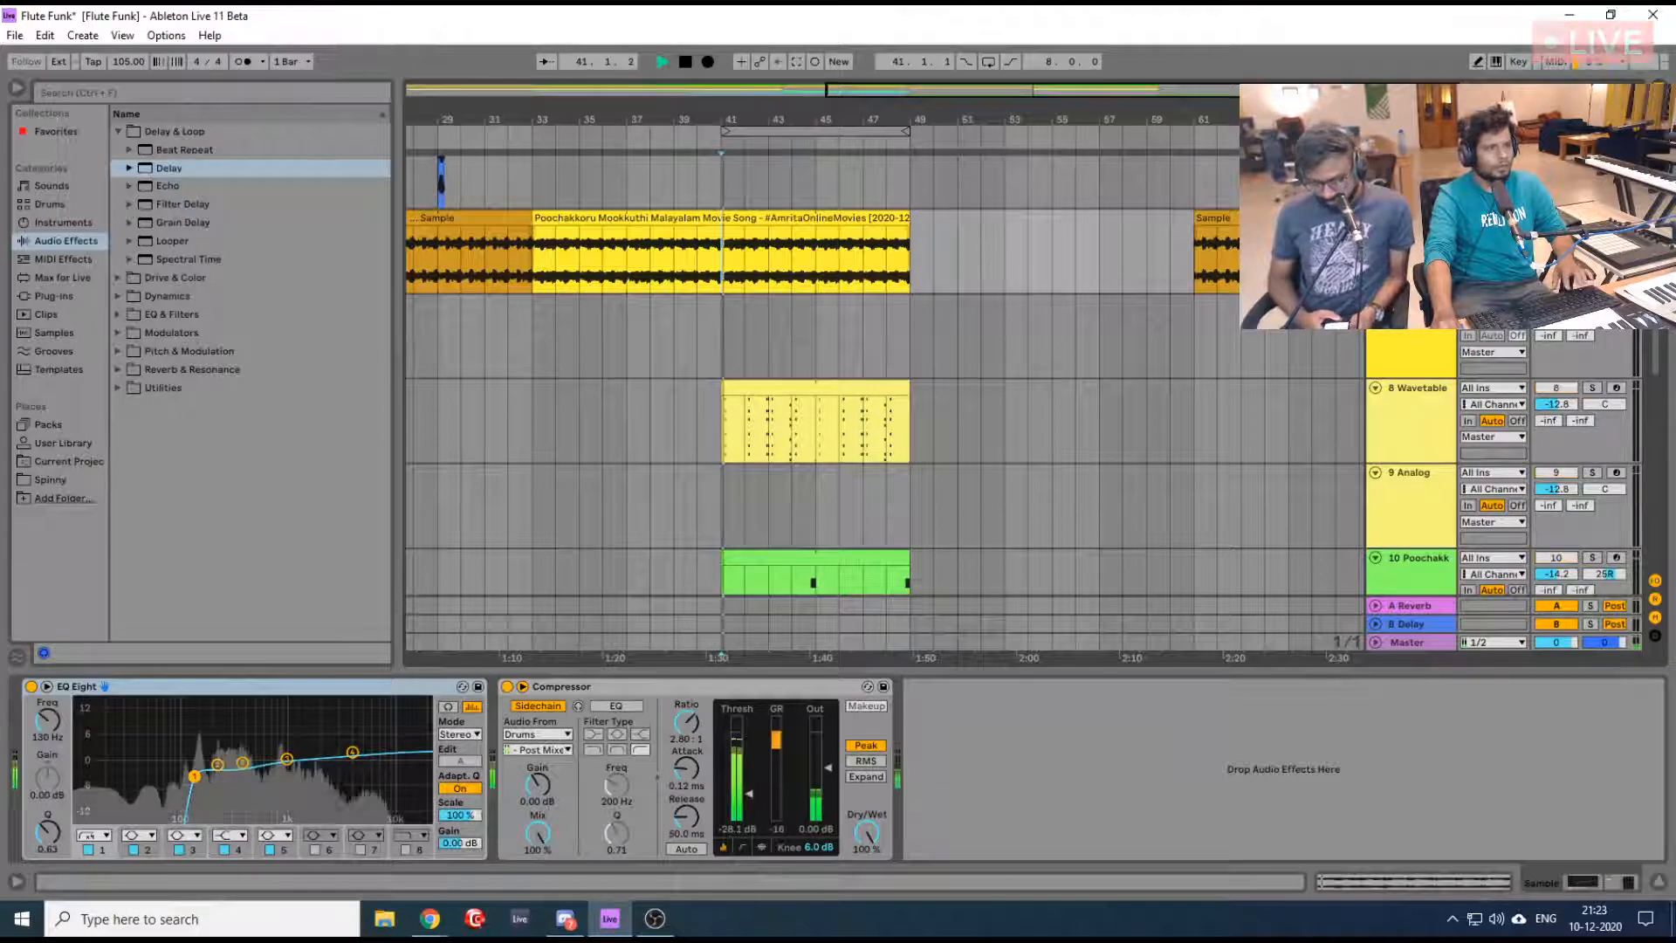
{"action": "key", "text": "space"}
Move the last orange Sample clip to about bar 81 and duplicate the Poochakkoru Mookkuthi clip to bars 49–65
{"action": "mouse_move", "coordinate": [827, 218]}
{"action": "left_mouse_down"}
{"action": "mouse_move", "coordinate": [1111, 215]}
{"action": "mouse_move", "coordinate": [828, 226]}
{"action": "left_mouse_up"}
{"action": "left_click_drag", "start_coordinate": [954, 111], "coordinate": [1034, 86]}
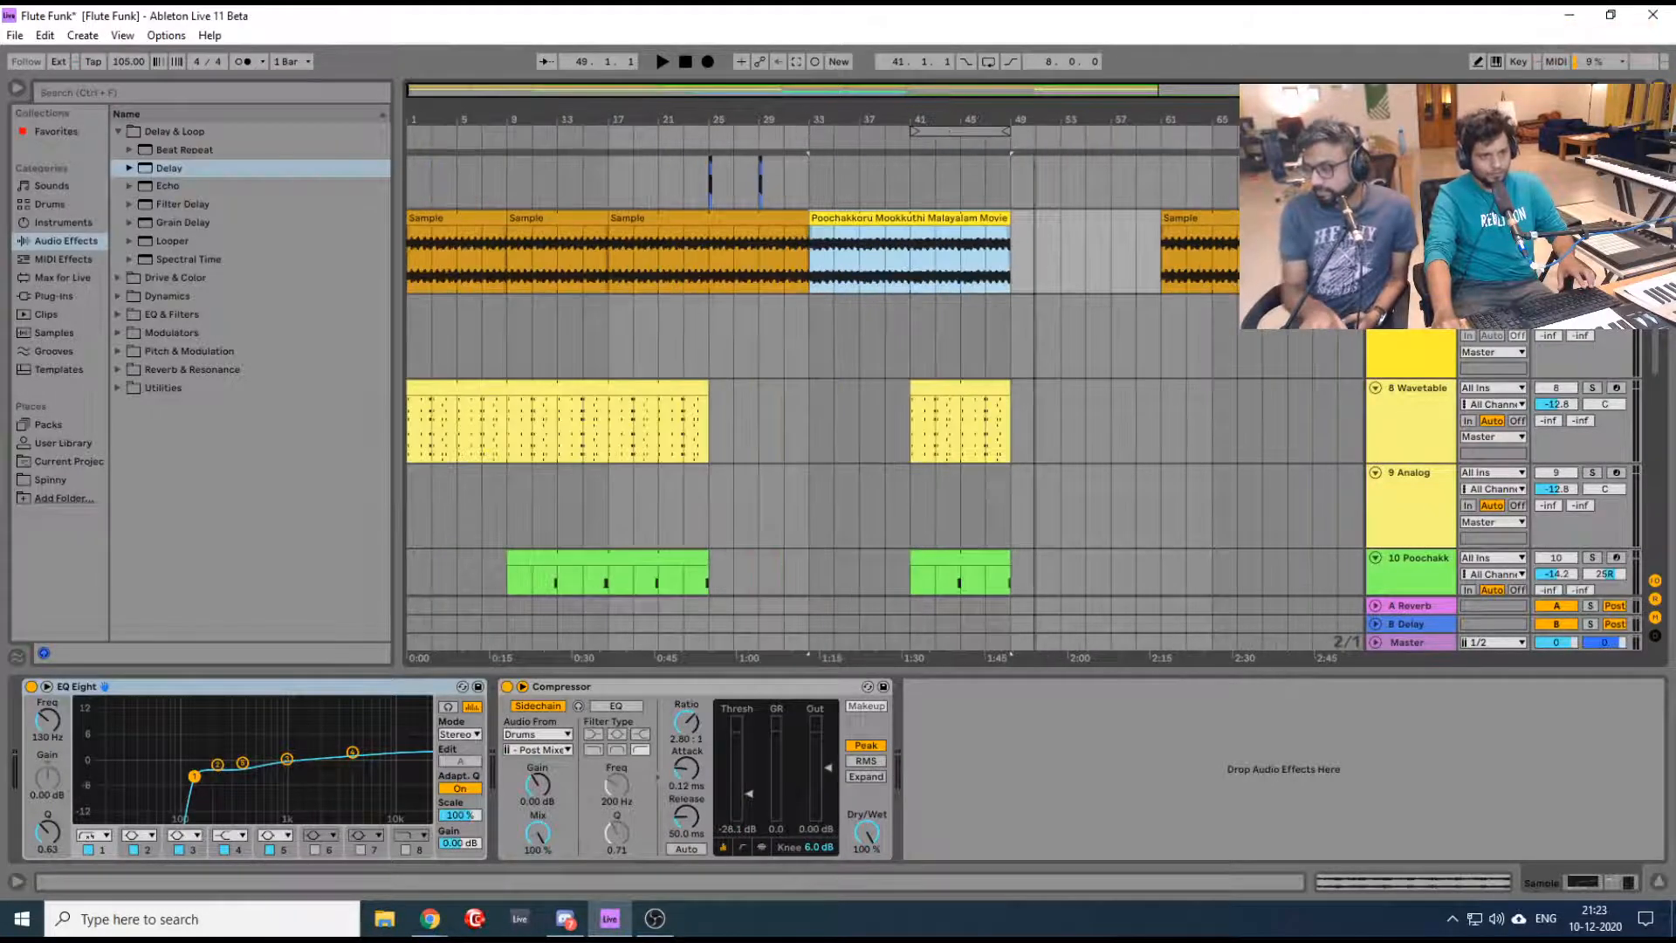
{"action": "left_click_drag", "start_coordinate": [1219, 216], "coordinate": [1352, 218]}
{"action": "left_click_drag", "start_coordinate": [859, 232], "coordinate": [1025, 235]}
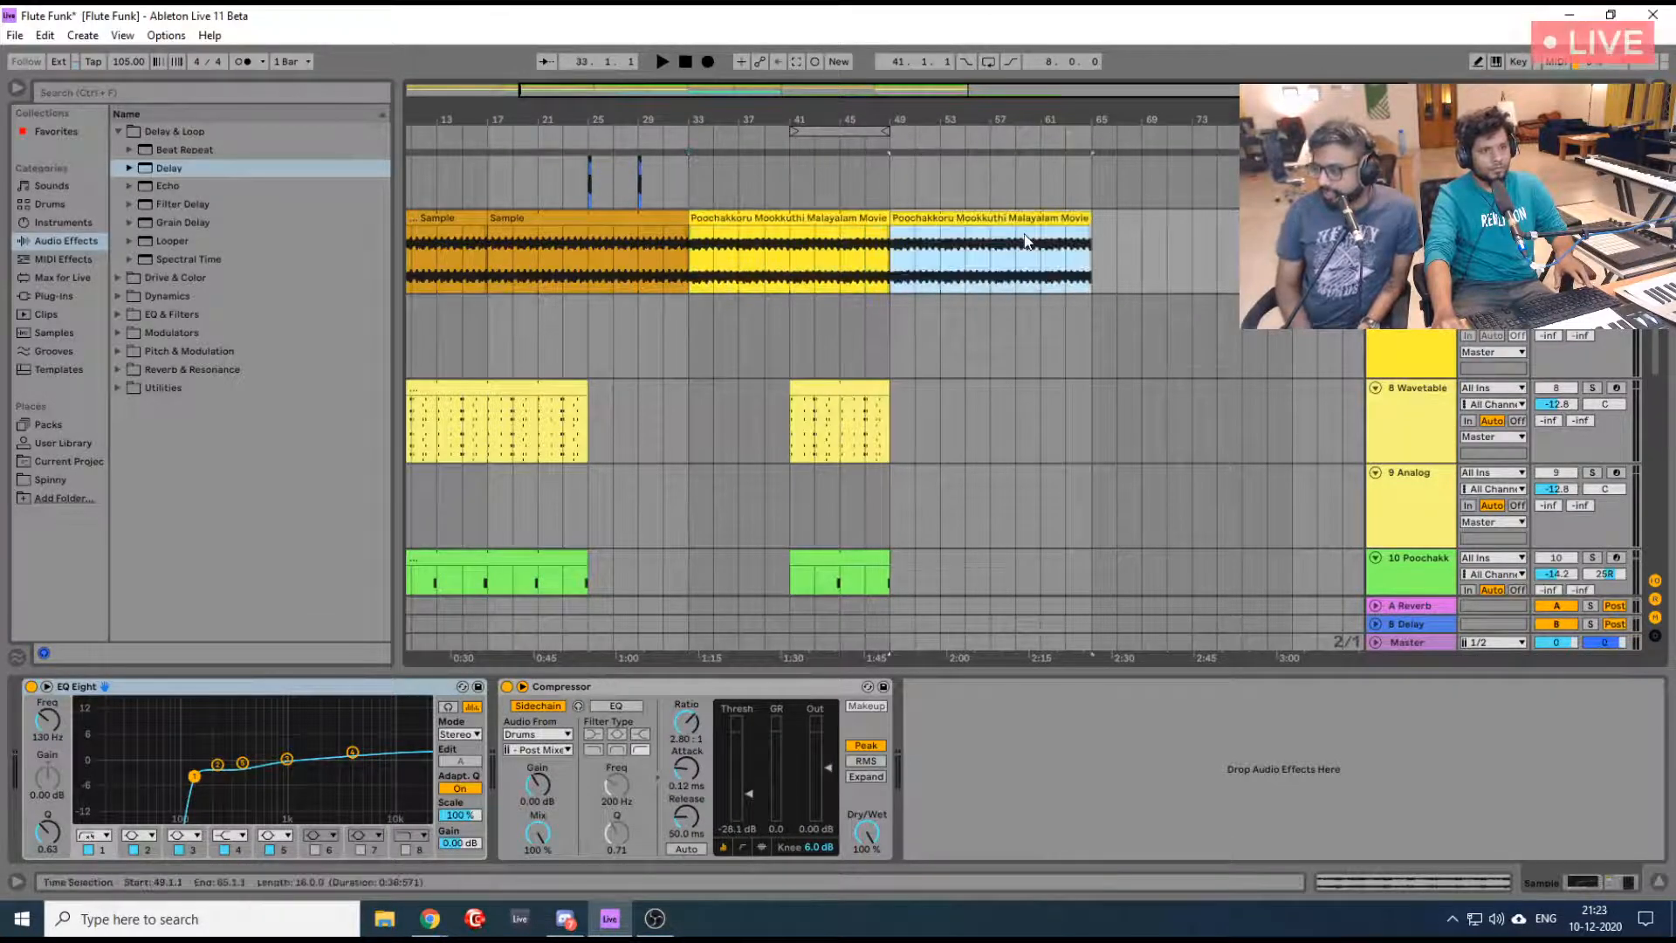
Fill bars 49 to 65 of the Drums track with a copy of its existing beat
{"action": "scroll", "coordinate": [957, 291], "scroll_direction": "up", "scroll_amount": 5}
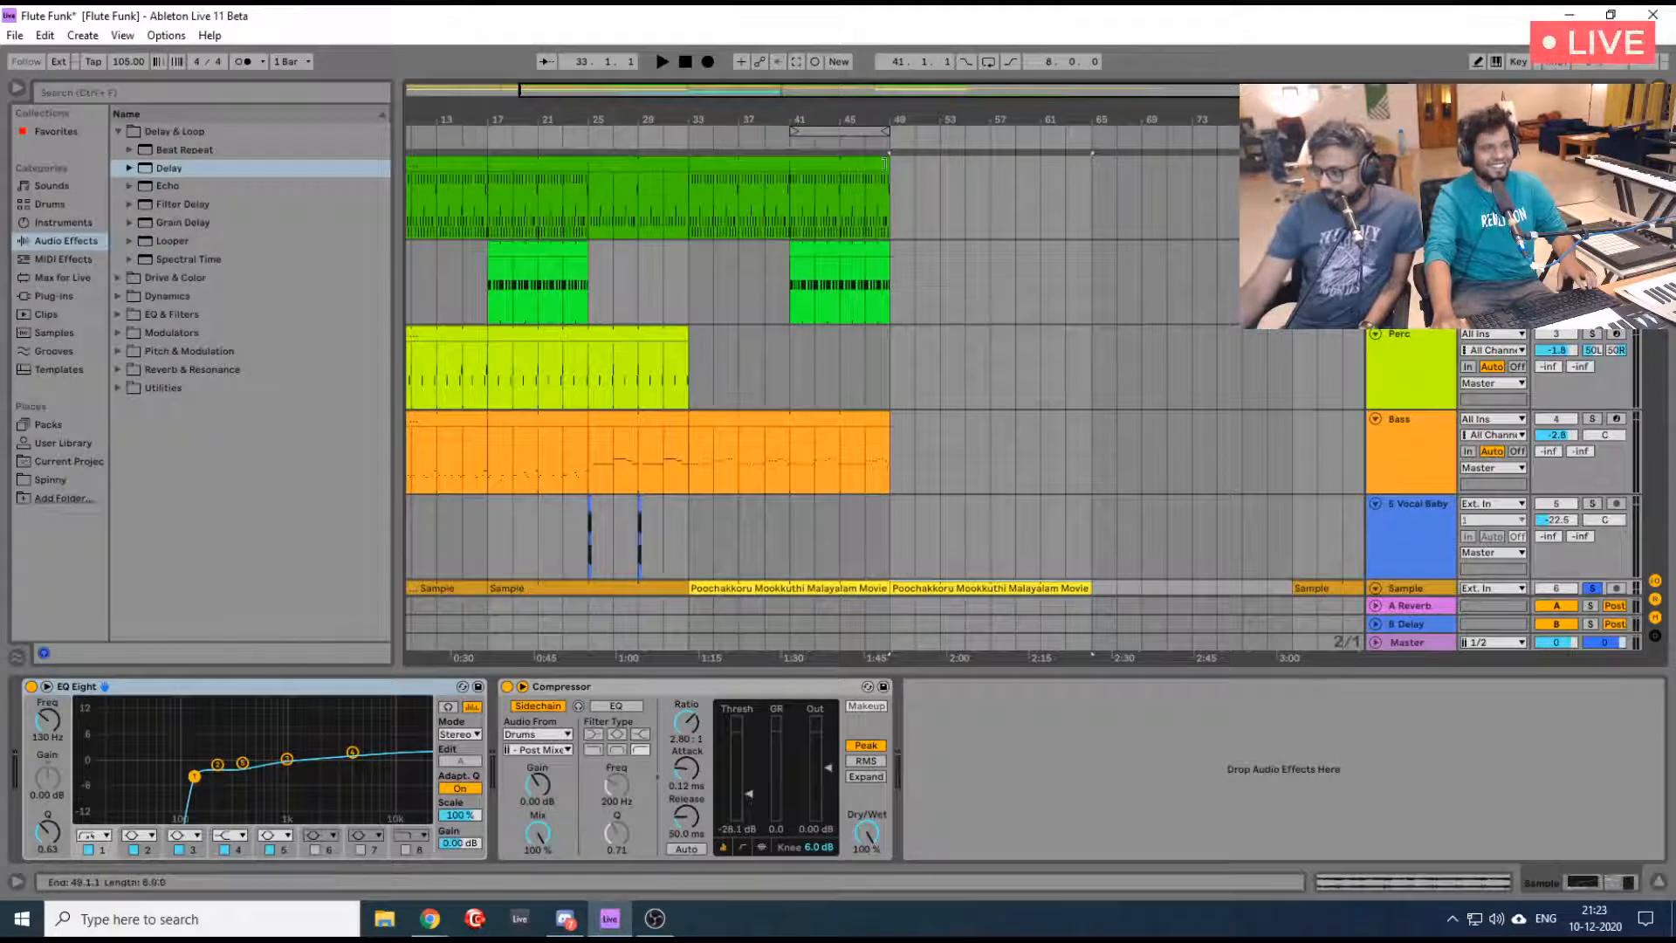
{"action": "mouse_move", "coordinate": [884, 163]}
{"action": "left_mouse_down"}
{"action": "mouse_move", "coordinate": [923, 168]}
{"action": "mouse_move", "coordinate": [894, 179]}
{"action": "left_mouse_up"}
{"action": "left_click", "coordinate": [654, 167]}
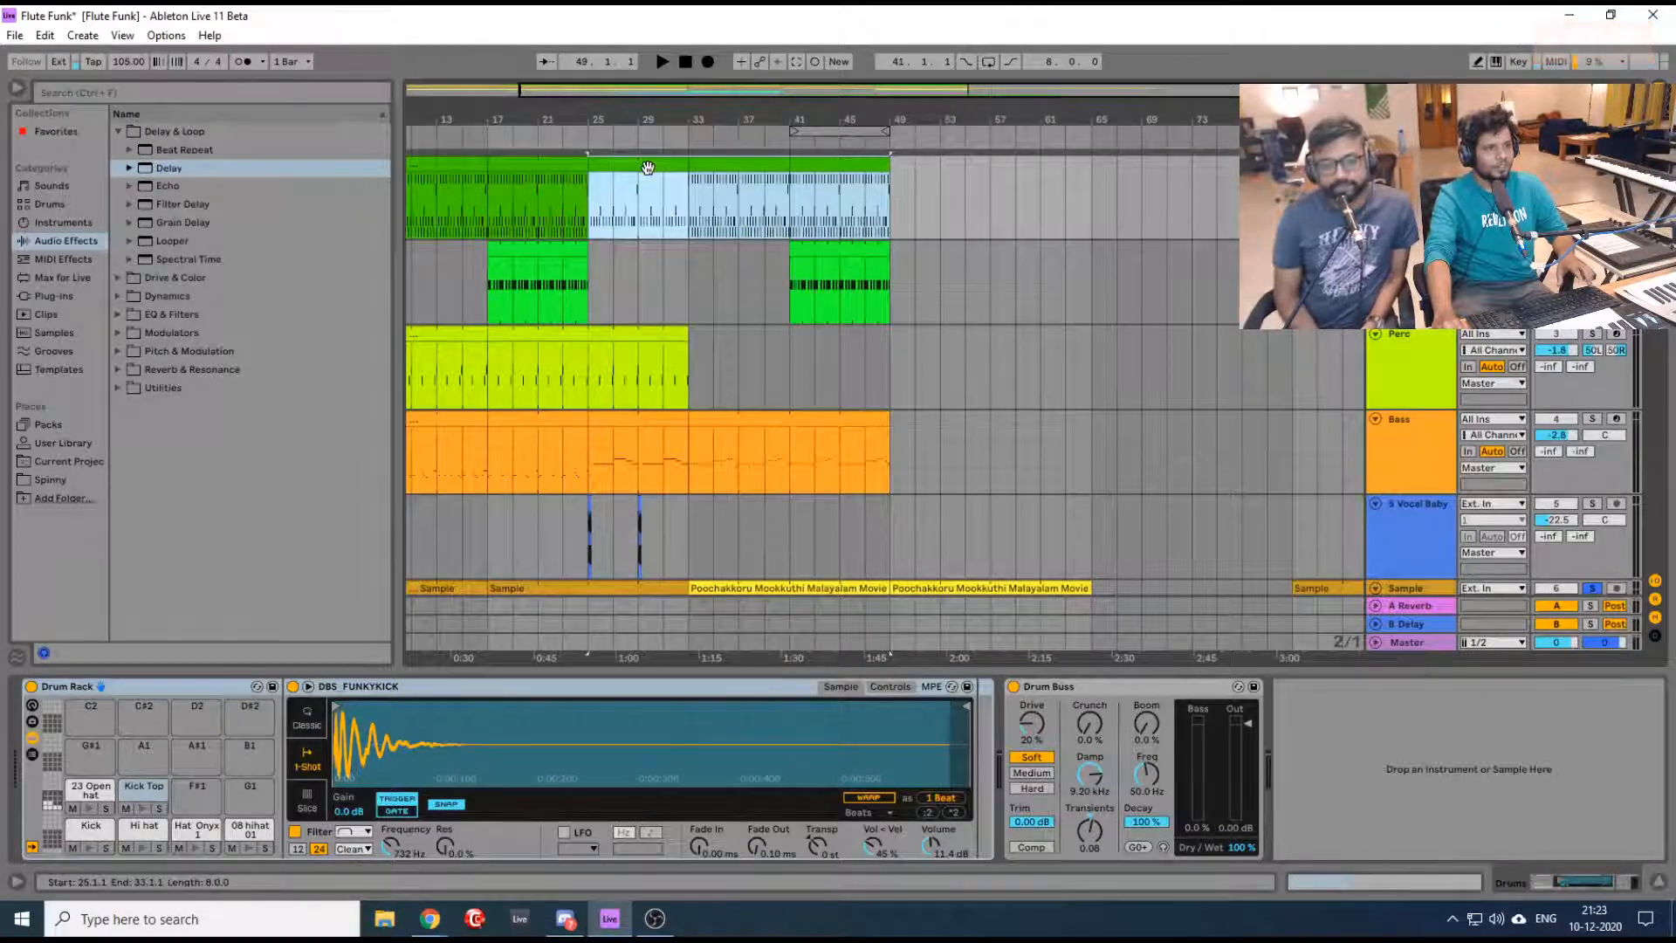
{"action": "left_click_drag", "start_coordinate": [654, 167], "coordinate": [1091, 175]}
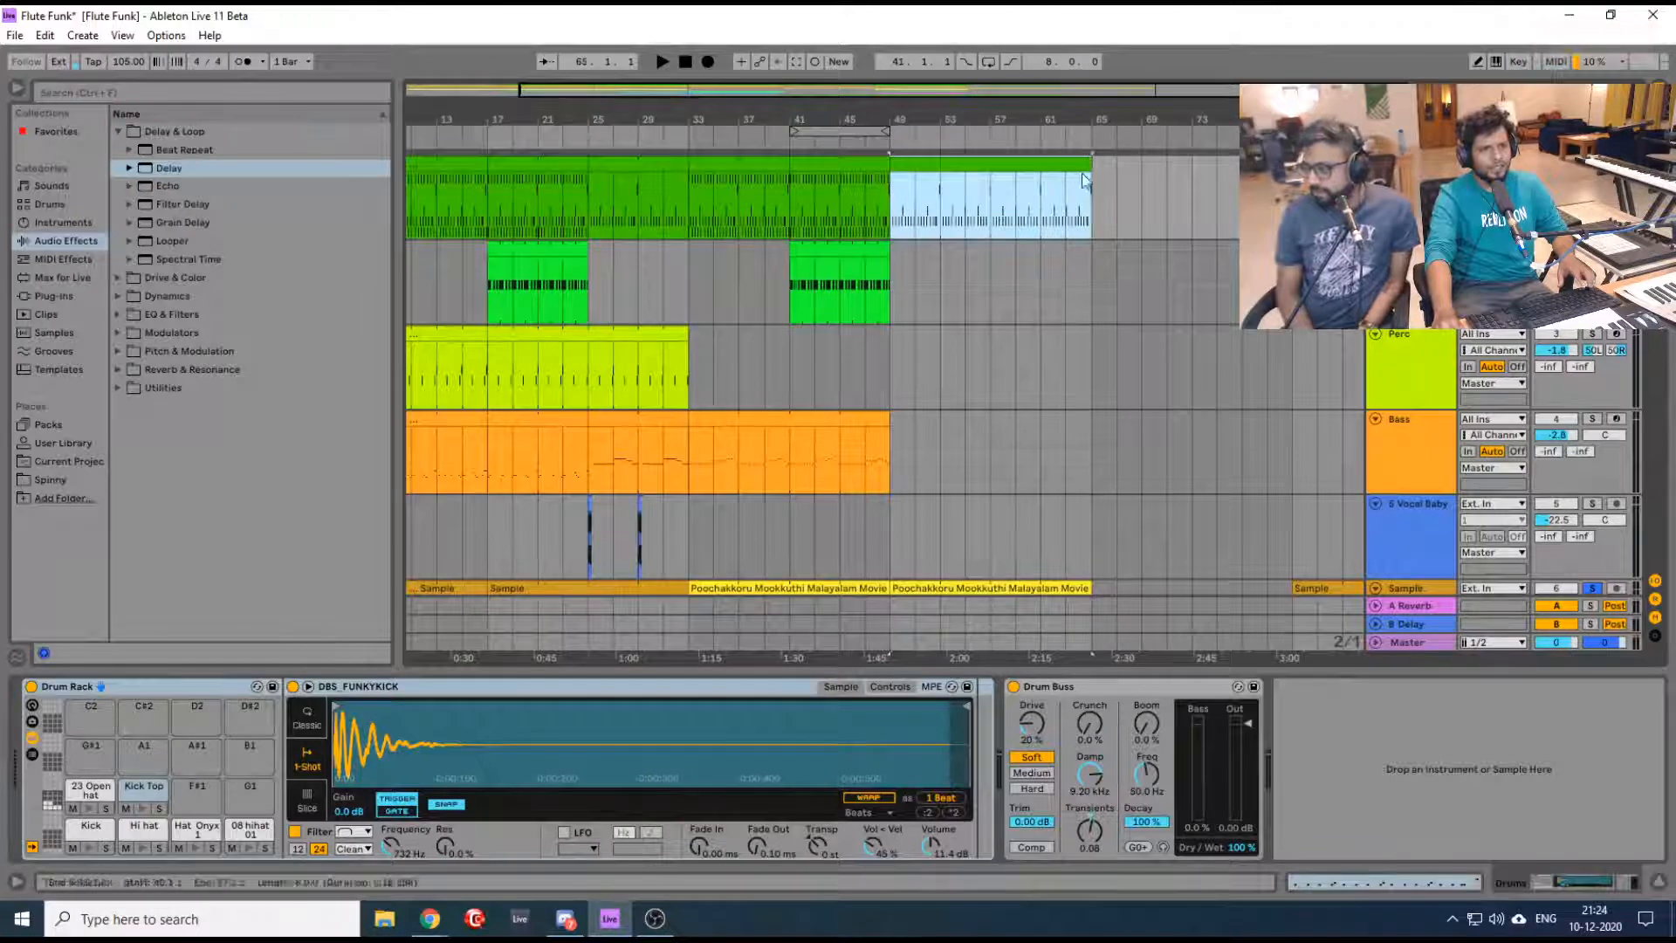
Reactivate all the Kick notes in the Drums clip at bar 49 and return to the device view
{"action": "double_click", "coordinate": [1048, 168]}
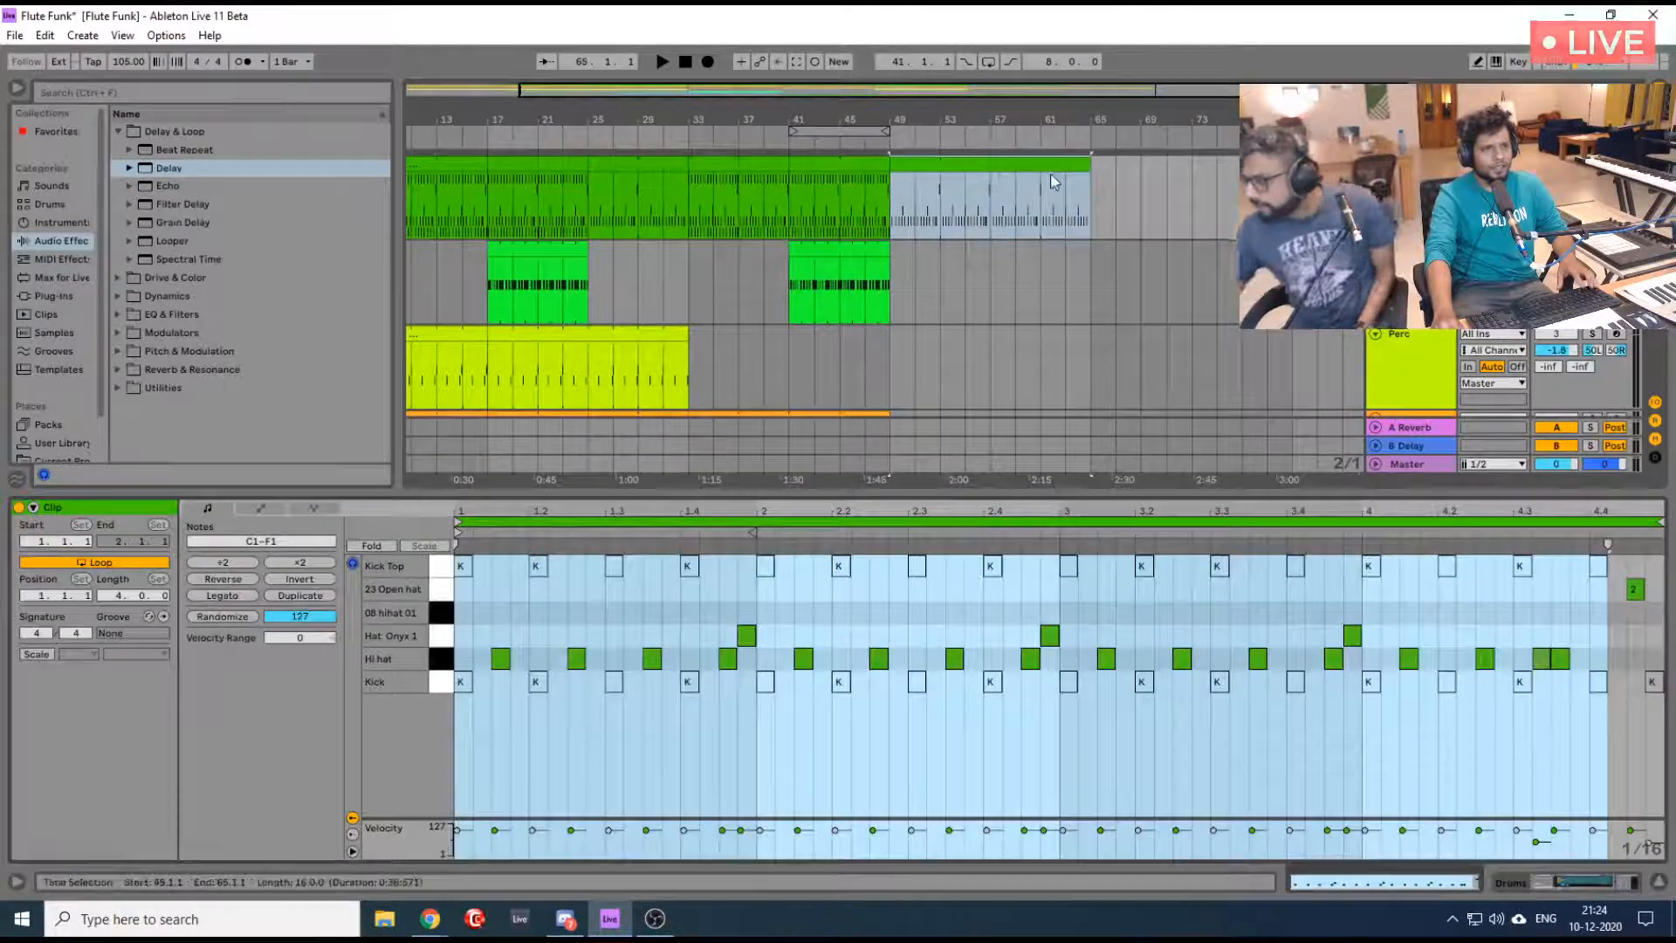
{"action": "left_click", "coordinate": [451, 686]}
{"action": "left_click", "coordinate": [451, 685]}
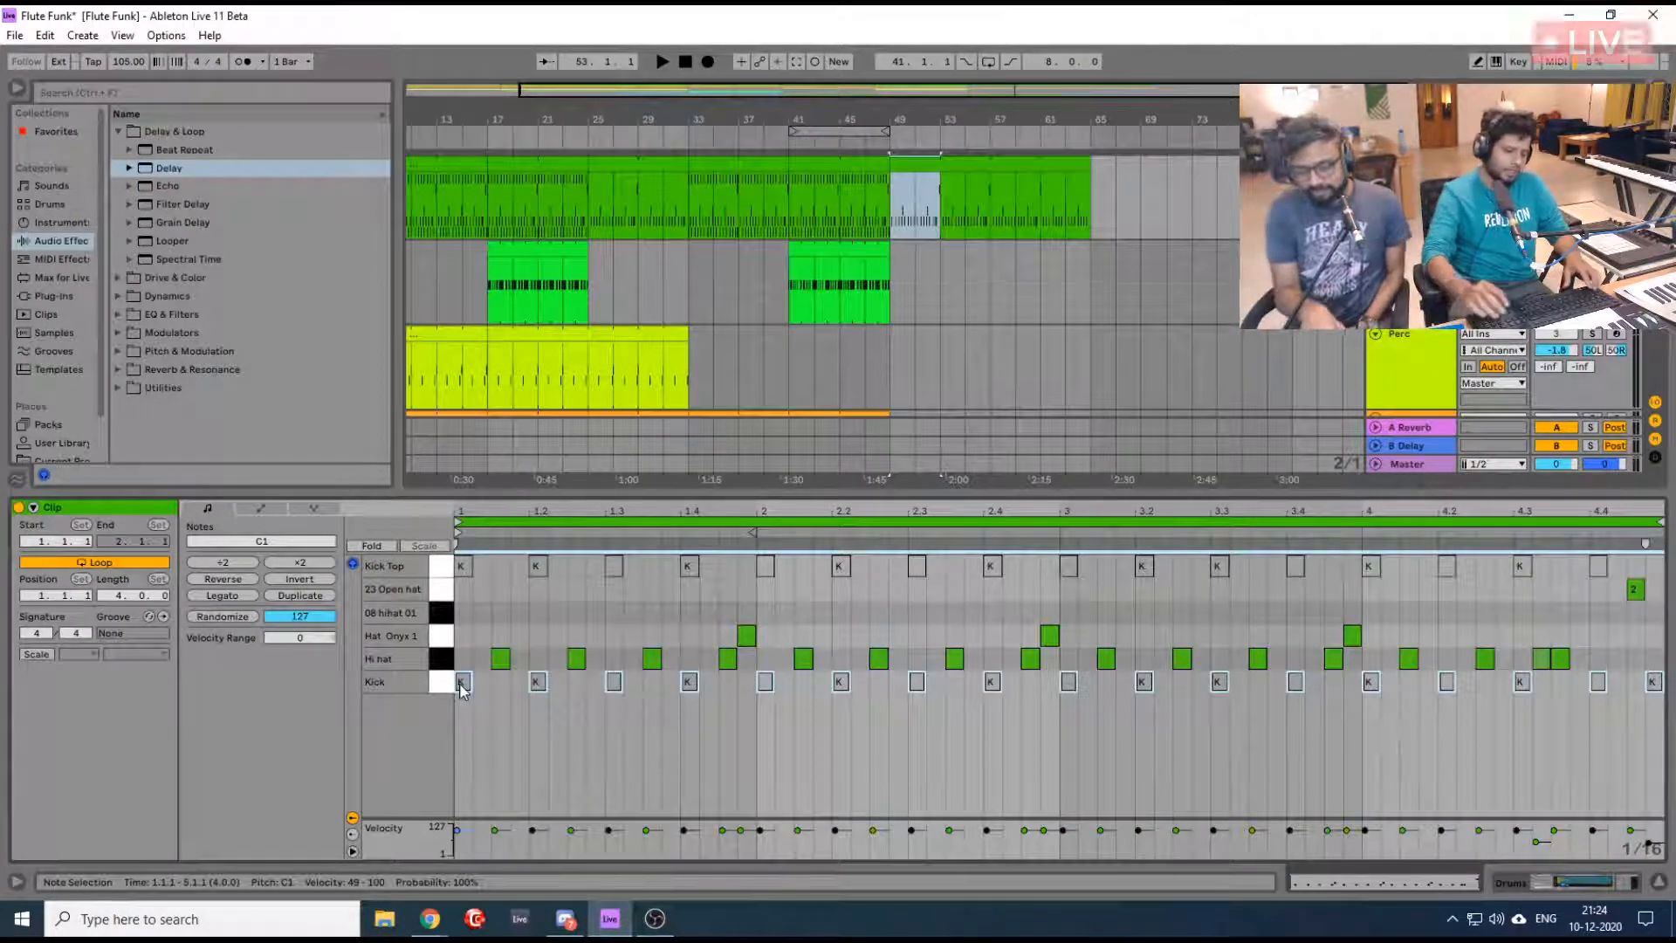
{"action": "key", "text": "0"}
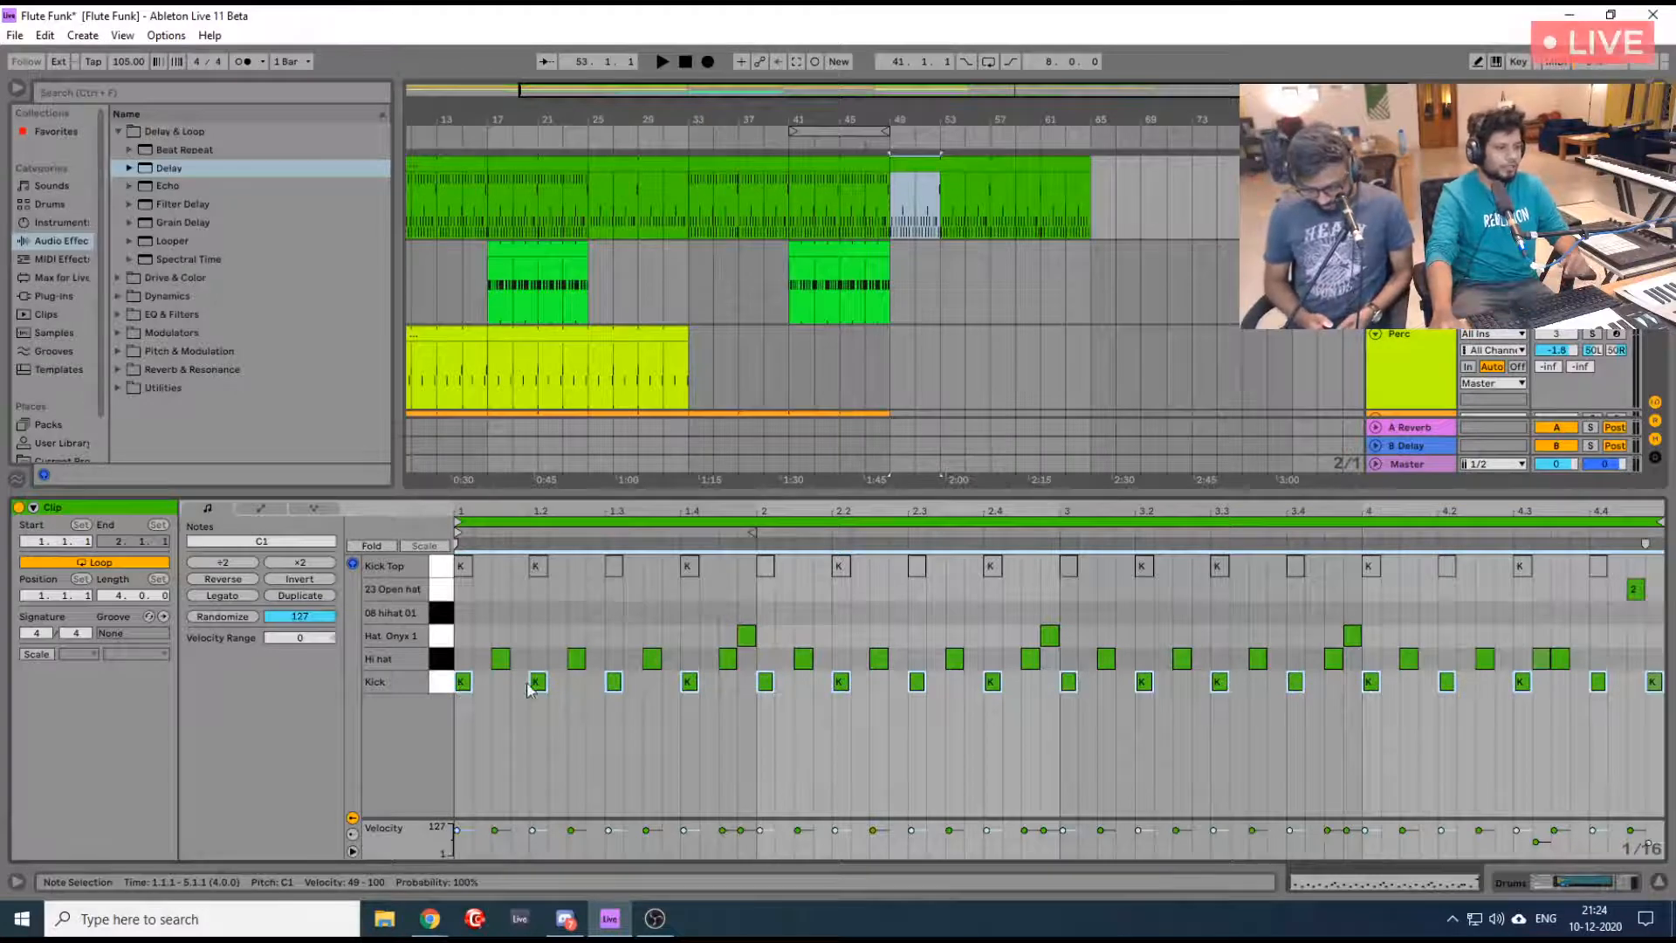
{"action": "left_click", "coordinate": [1590, 878]}
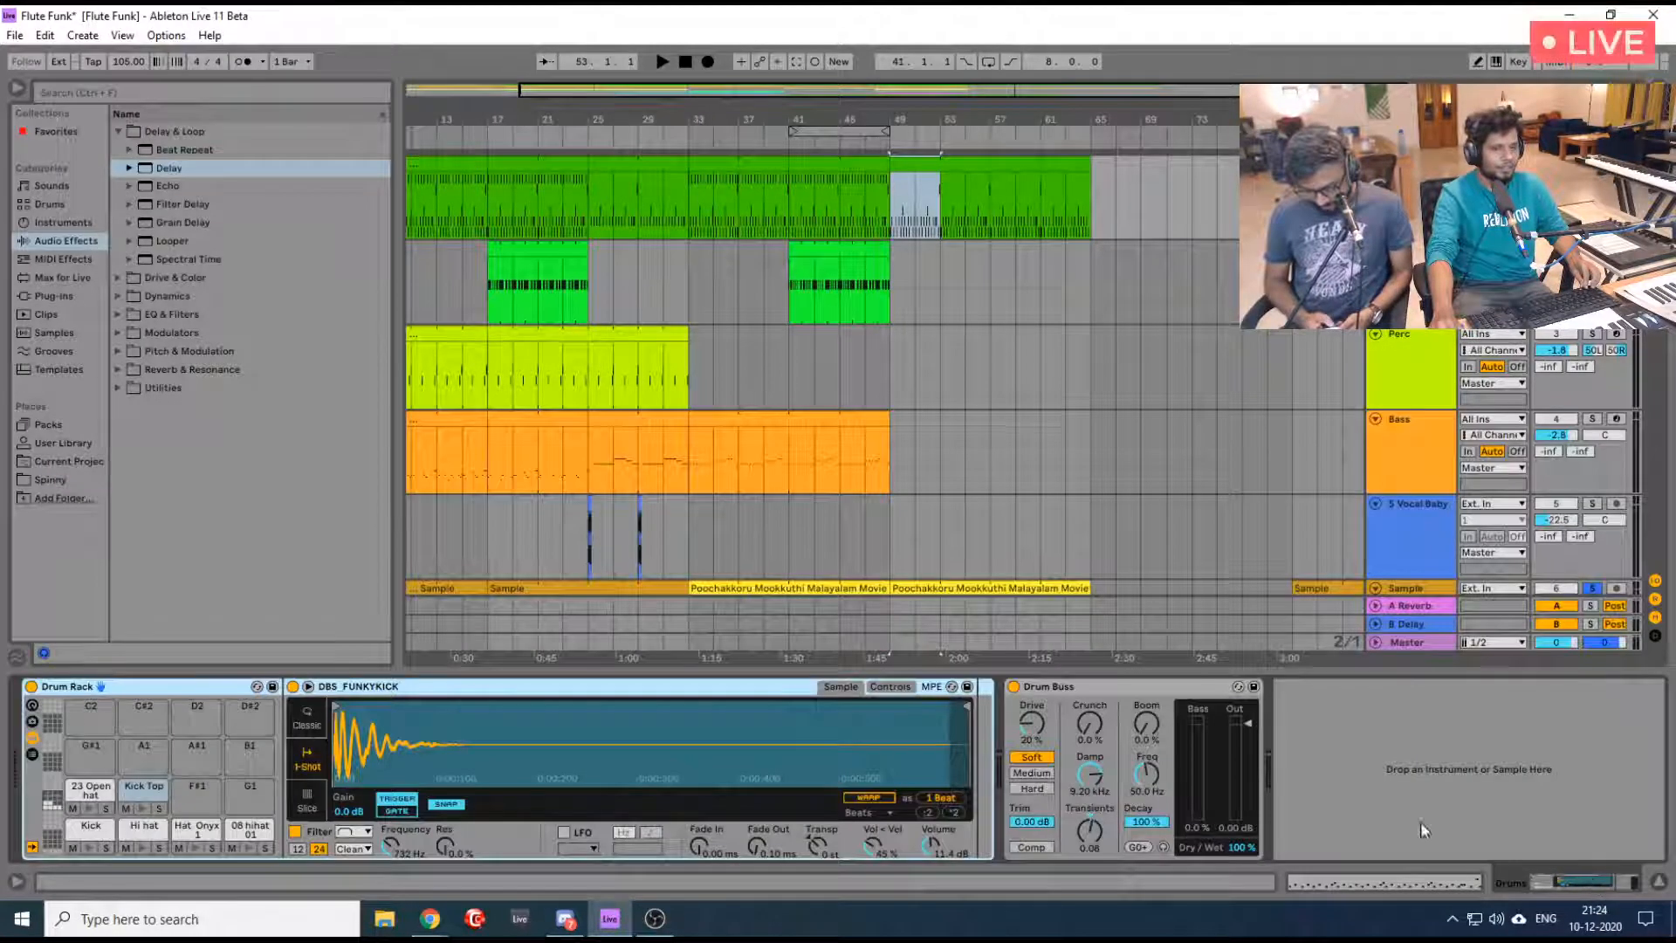
Extend the Shakers clip that starts at bar 41 so it ends at bar 65
{"action": "scroll", "coordinate": [922, 357], "scroll_direction": "down", "scroll_amount": 2}
{"action": "scroll", "coordinate": [913, 340], "scroll_direction": "up", "scroll_amount": 2}
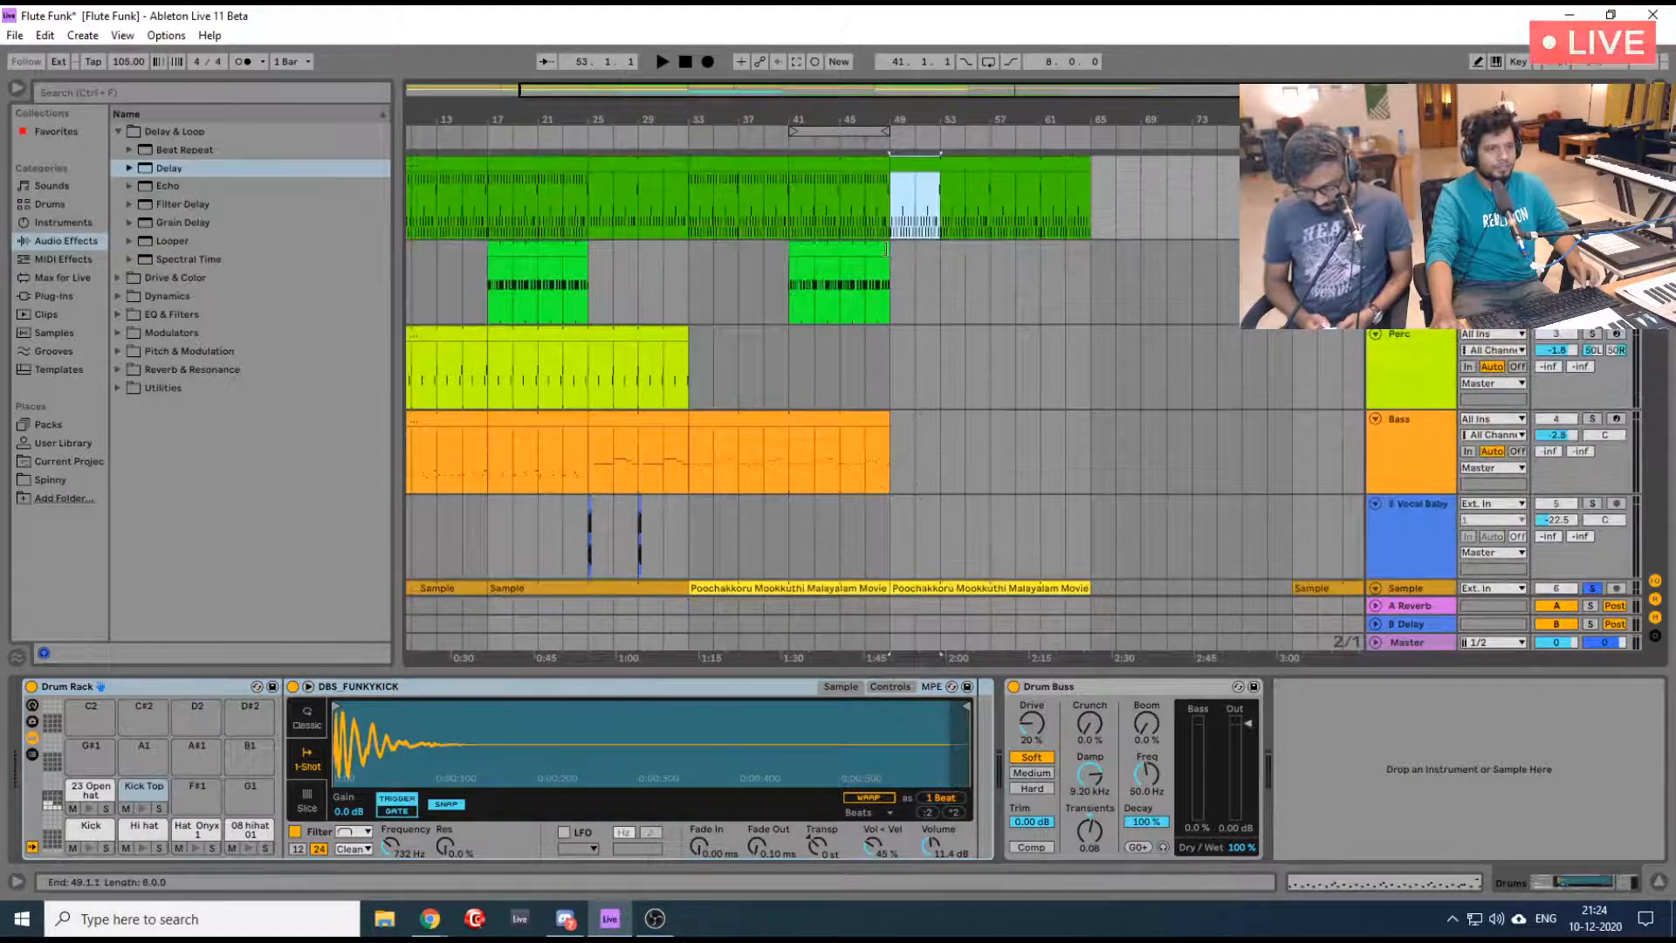
{"action": "left_click_drag", "start_coordinate": [886, 252], "coordinate": [1060, 271]}
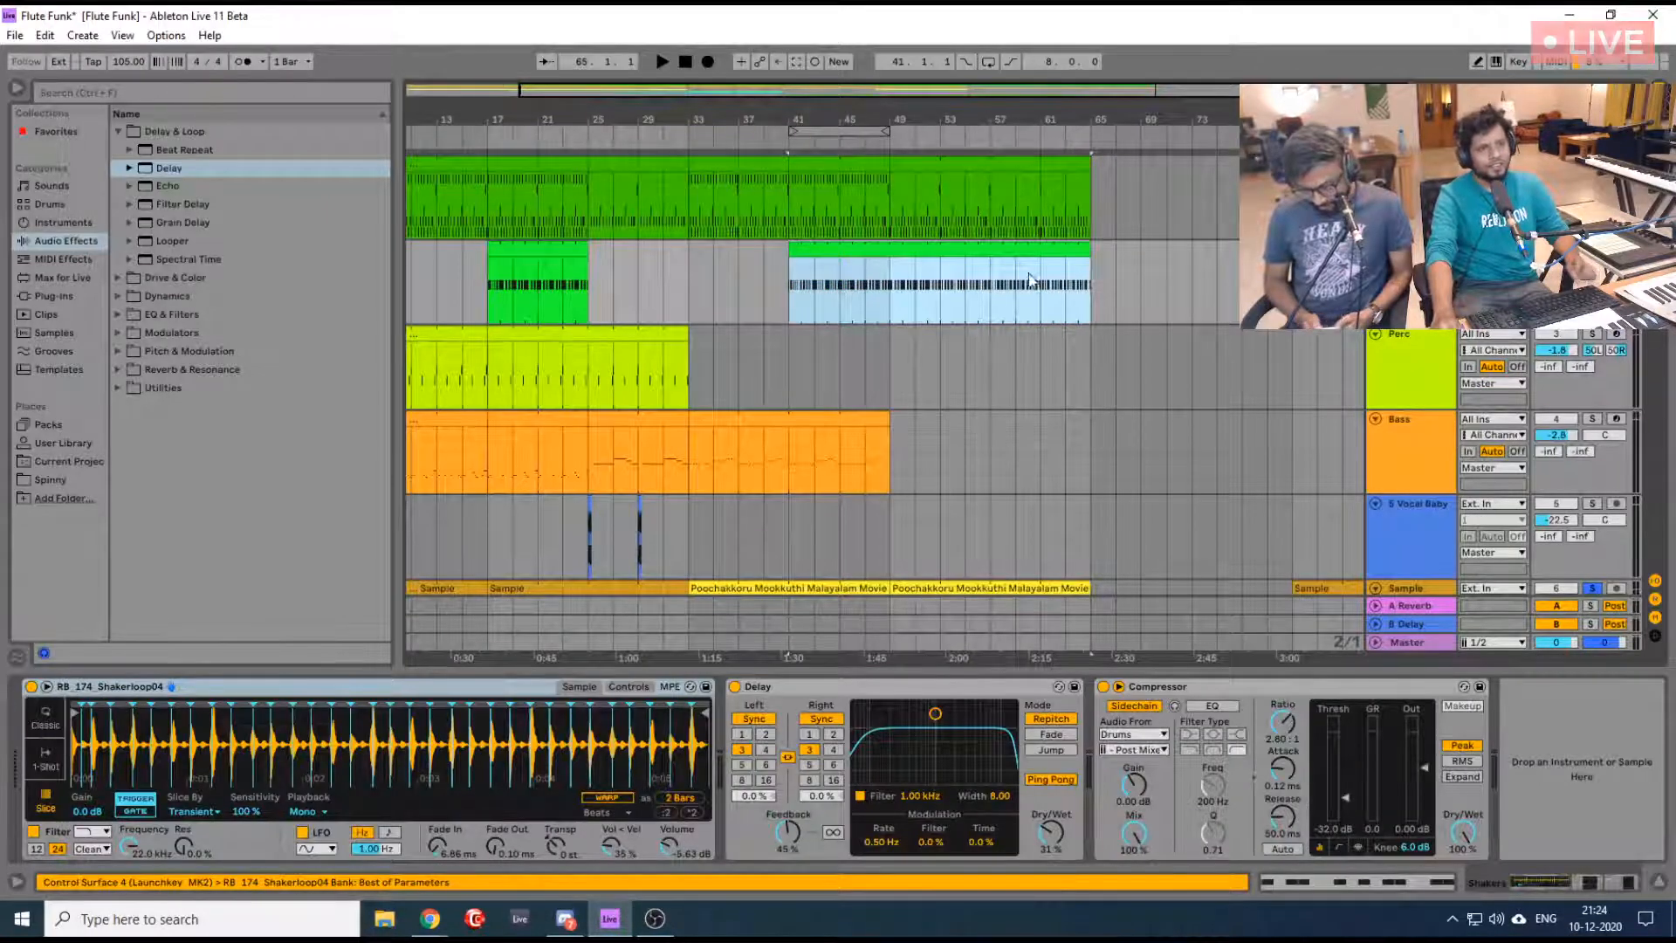
Extend the last Bass clip and the bar 41 clip on the track 10 Poochakk track so both end at bar 65
{"action": "scroll", "coordinate": [887, 379], "scroll_direction": "down", "scroll_amount": 1}
{"action": "left_click_drag", "start_coordinate": [879, 400], "coordinate": [1080, 400]}
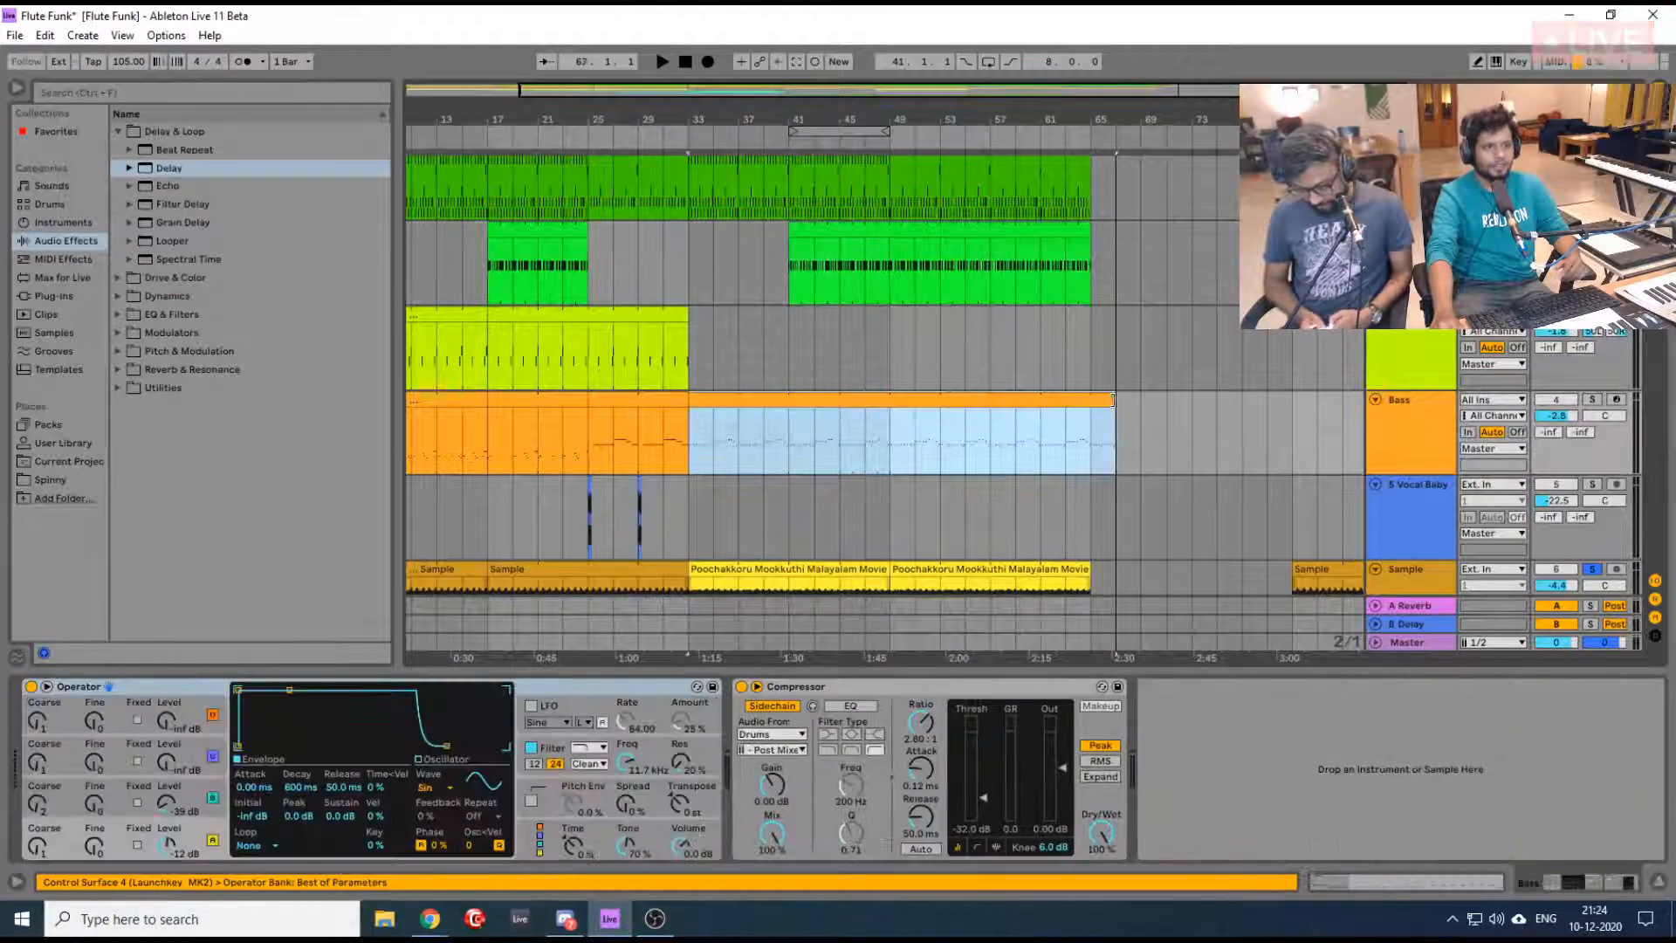
{"action": "scroll", "coordinate": [770, 459], "scroll_direction": "down", "scroll_amount": 10}
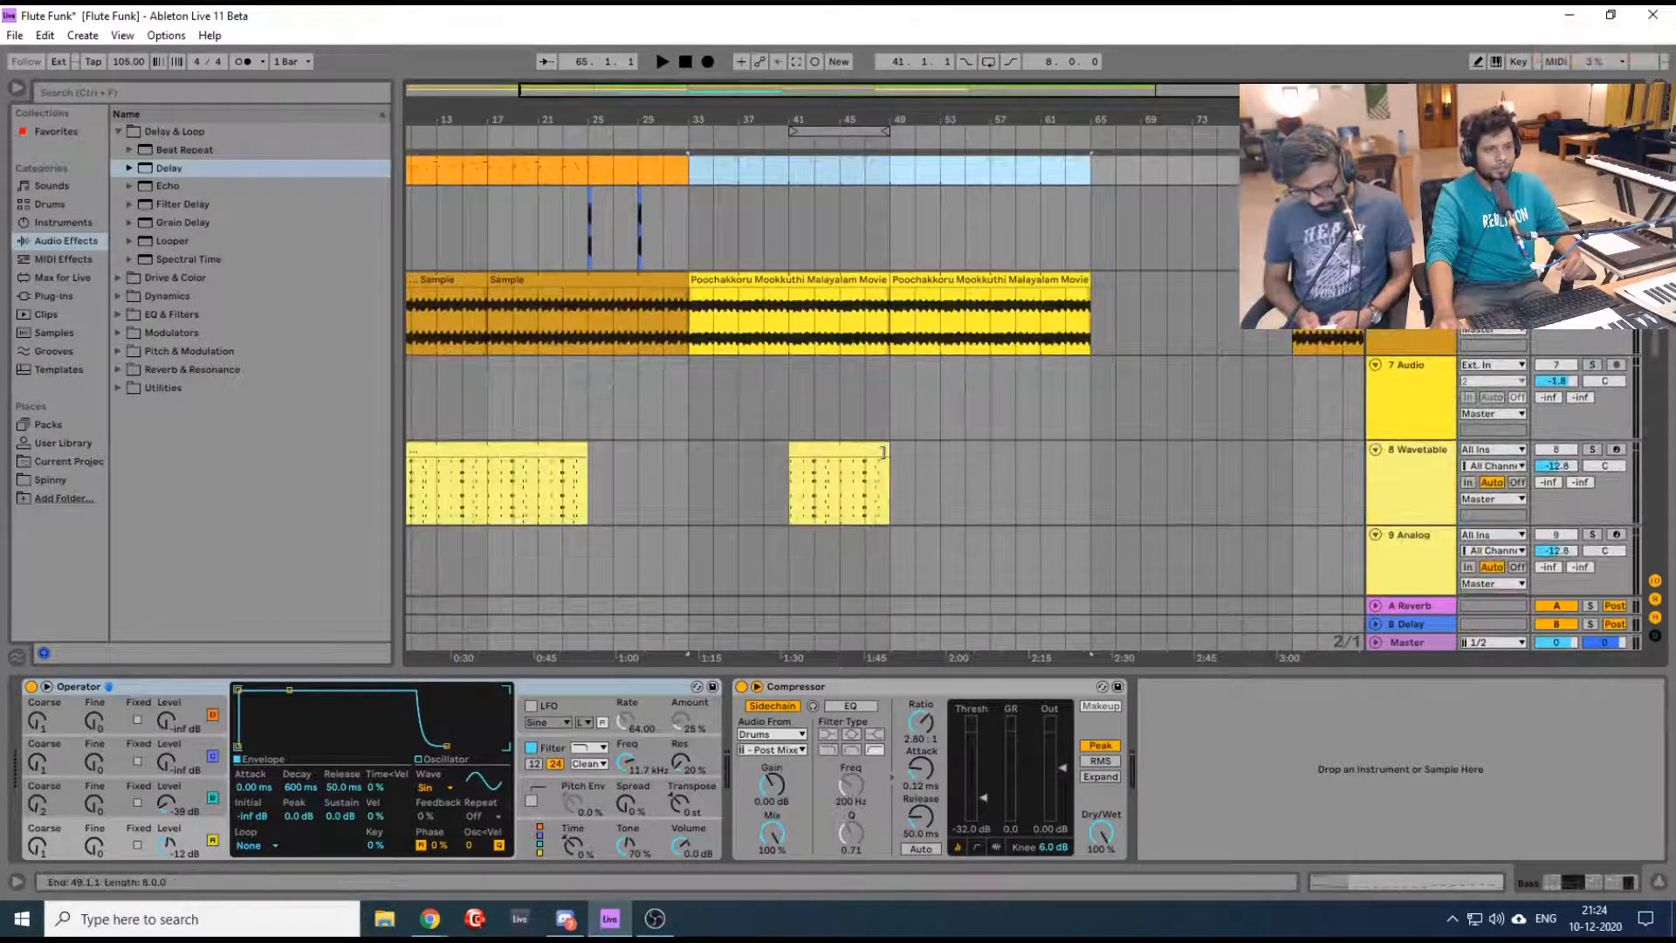
{"action": "scroll", "coordinate": [883, 452], "scroll_direction": "down", "scroll_amount": 4}
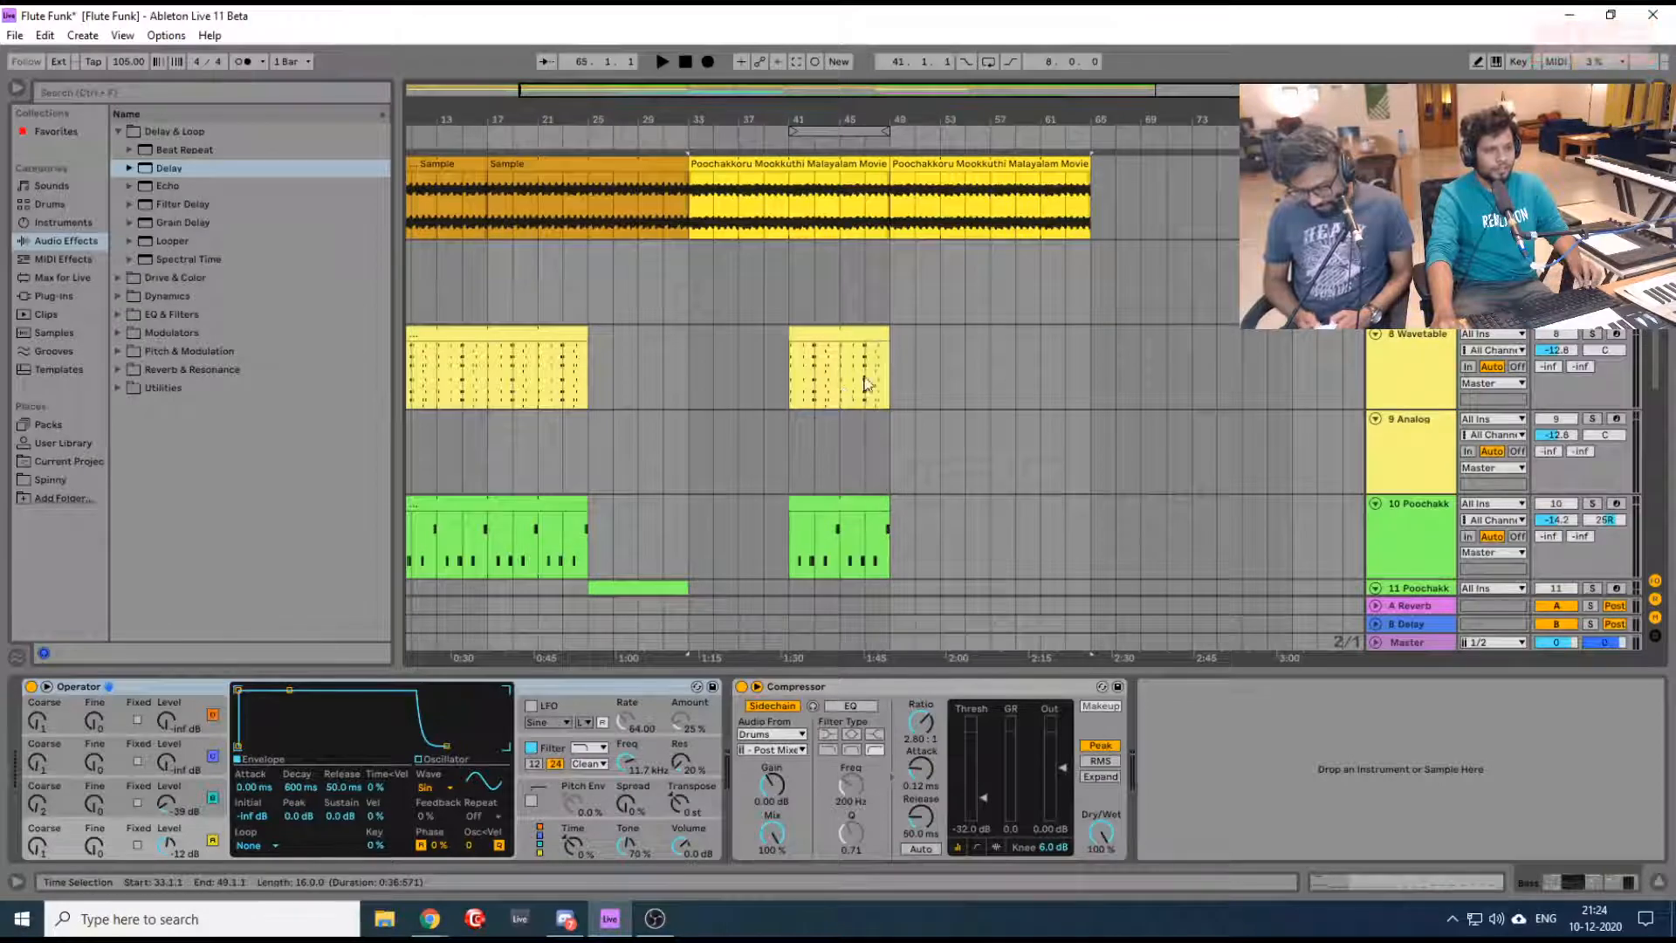
{"action": "left_click_drag", "start_coordinate": [888, 504], "coordinate": [1091, 506]}
Play the arrangement briefly from bar 41 to check the extended Poochakk part
{"action": "scroll", "coordinate": [915, 548], "scroll_direction": "down", "scroll_amount": 2}
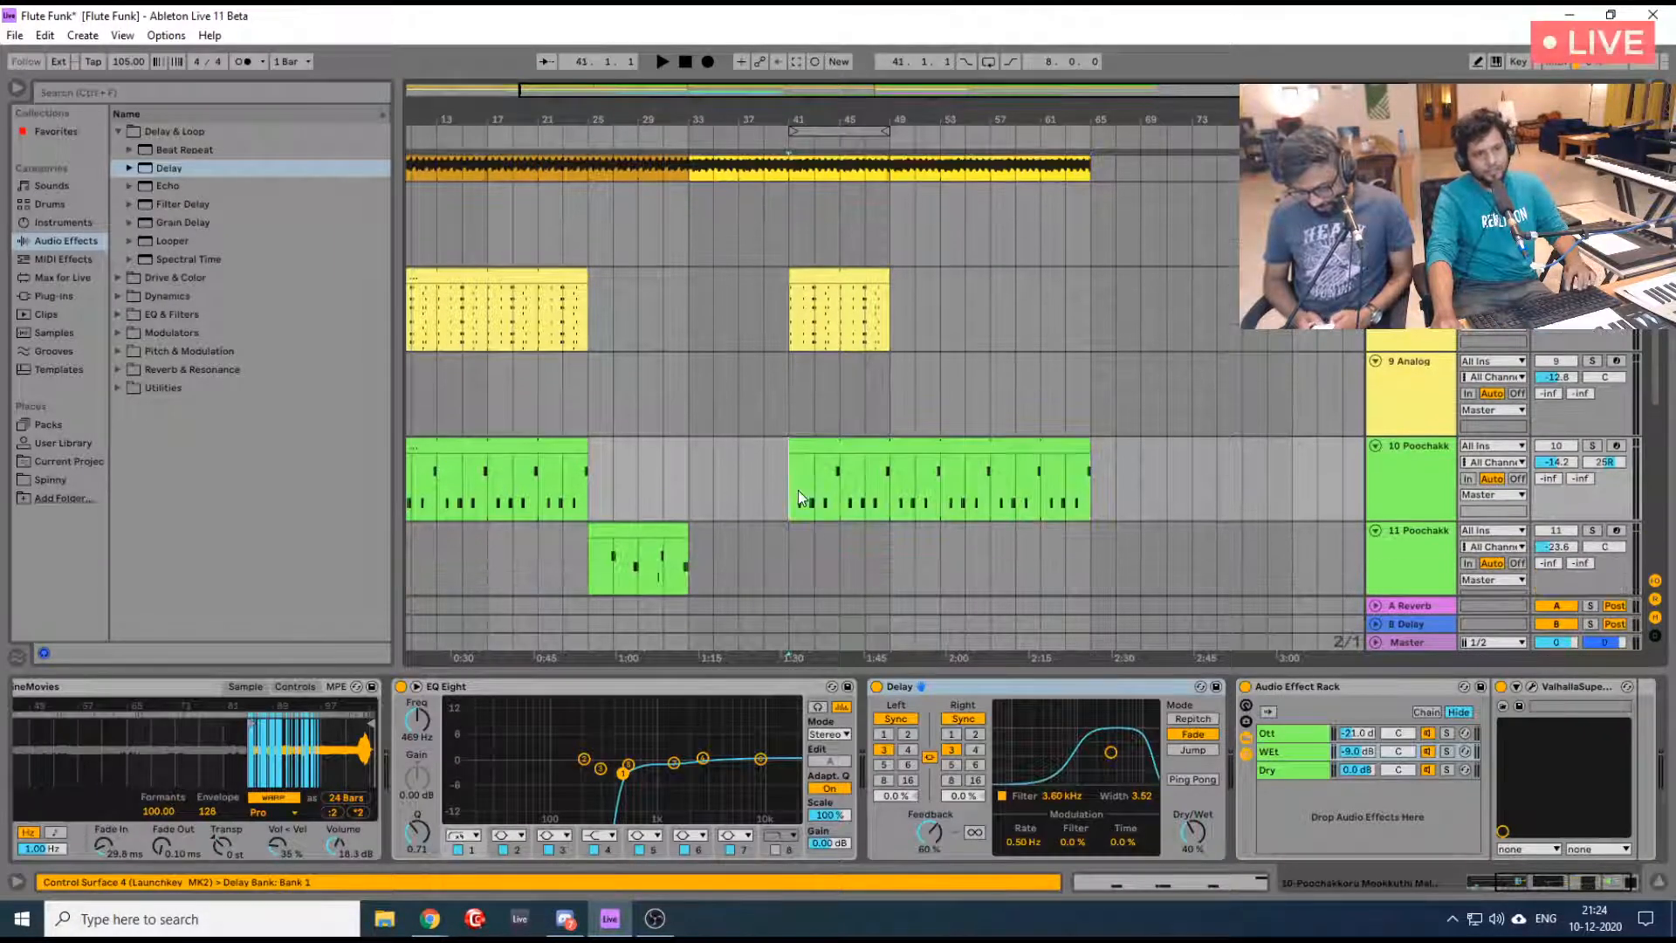
{"action": "key", "text": "space"}
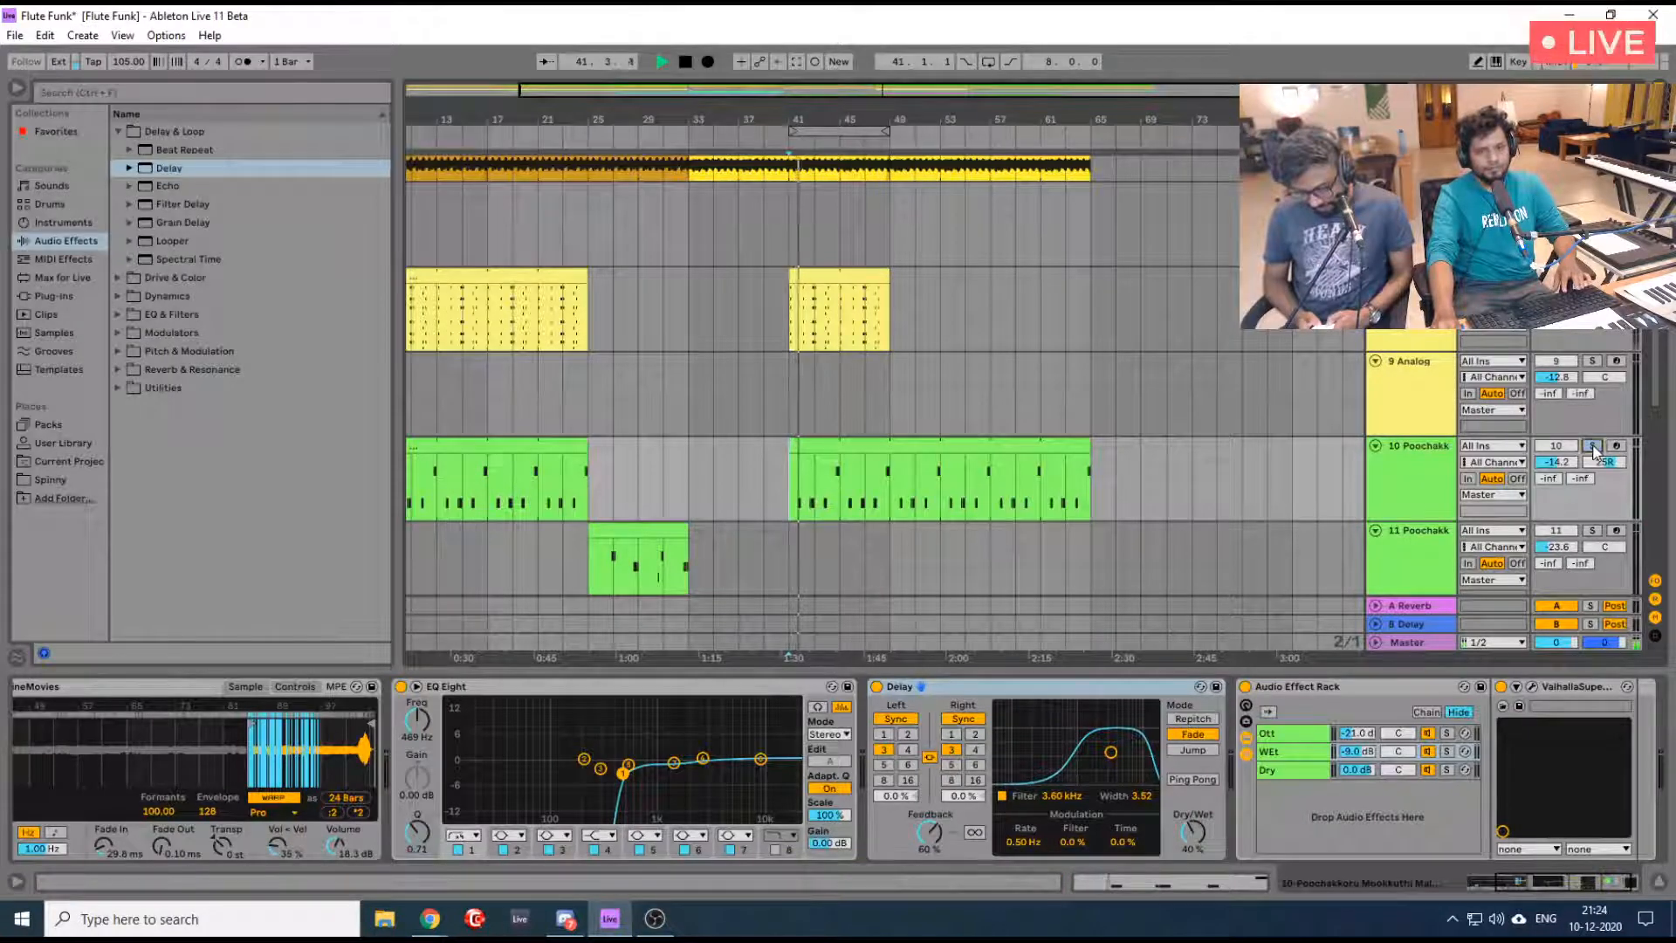
{"action": "key", "text": "space"}
Extend the LNL_Funk clip so it ends at bar 65 and listen to the track soloed
{"action": "scroll", "coordinate": [838, 479], "scroll_direction": "down", "scroll_amount": 6}
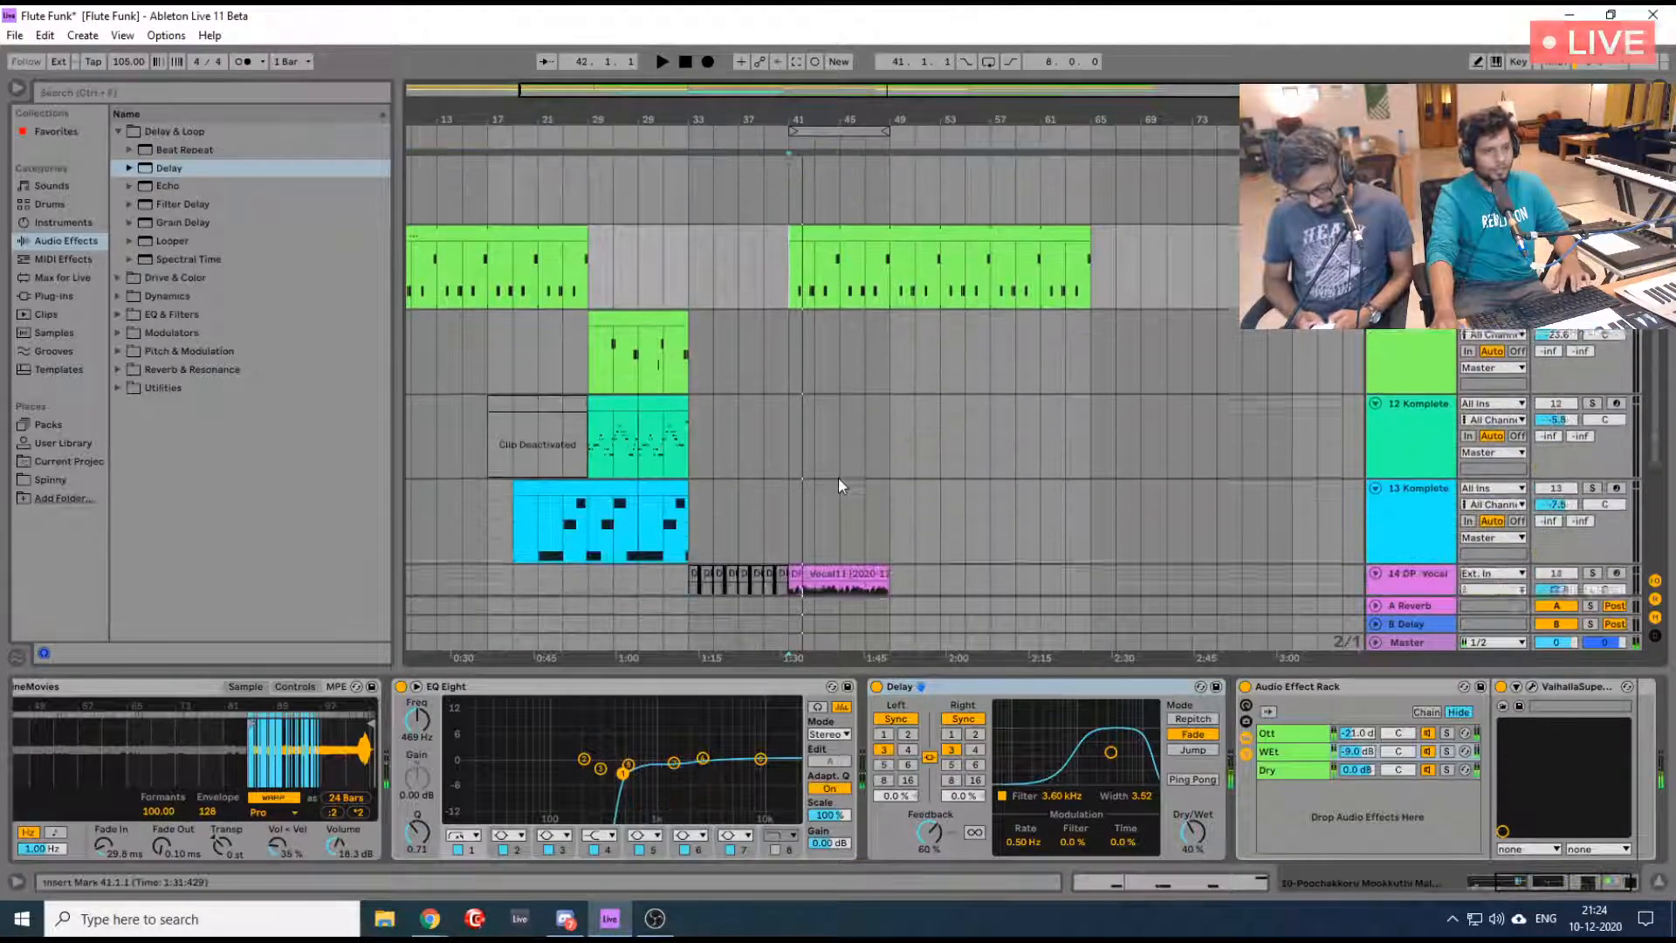
{"action": "scroll", "coordinate": [838, 478], "scroll_direction": "down", "scroll_amount": 10}
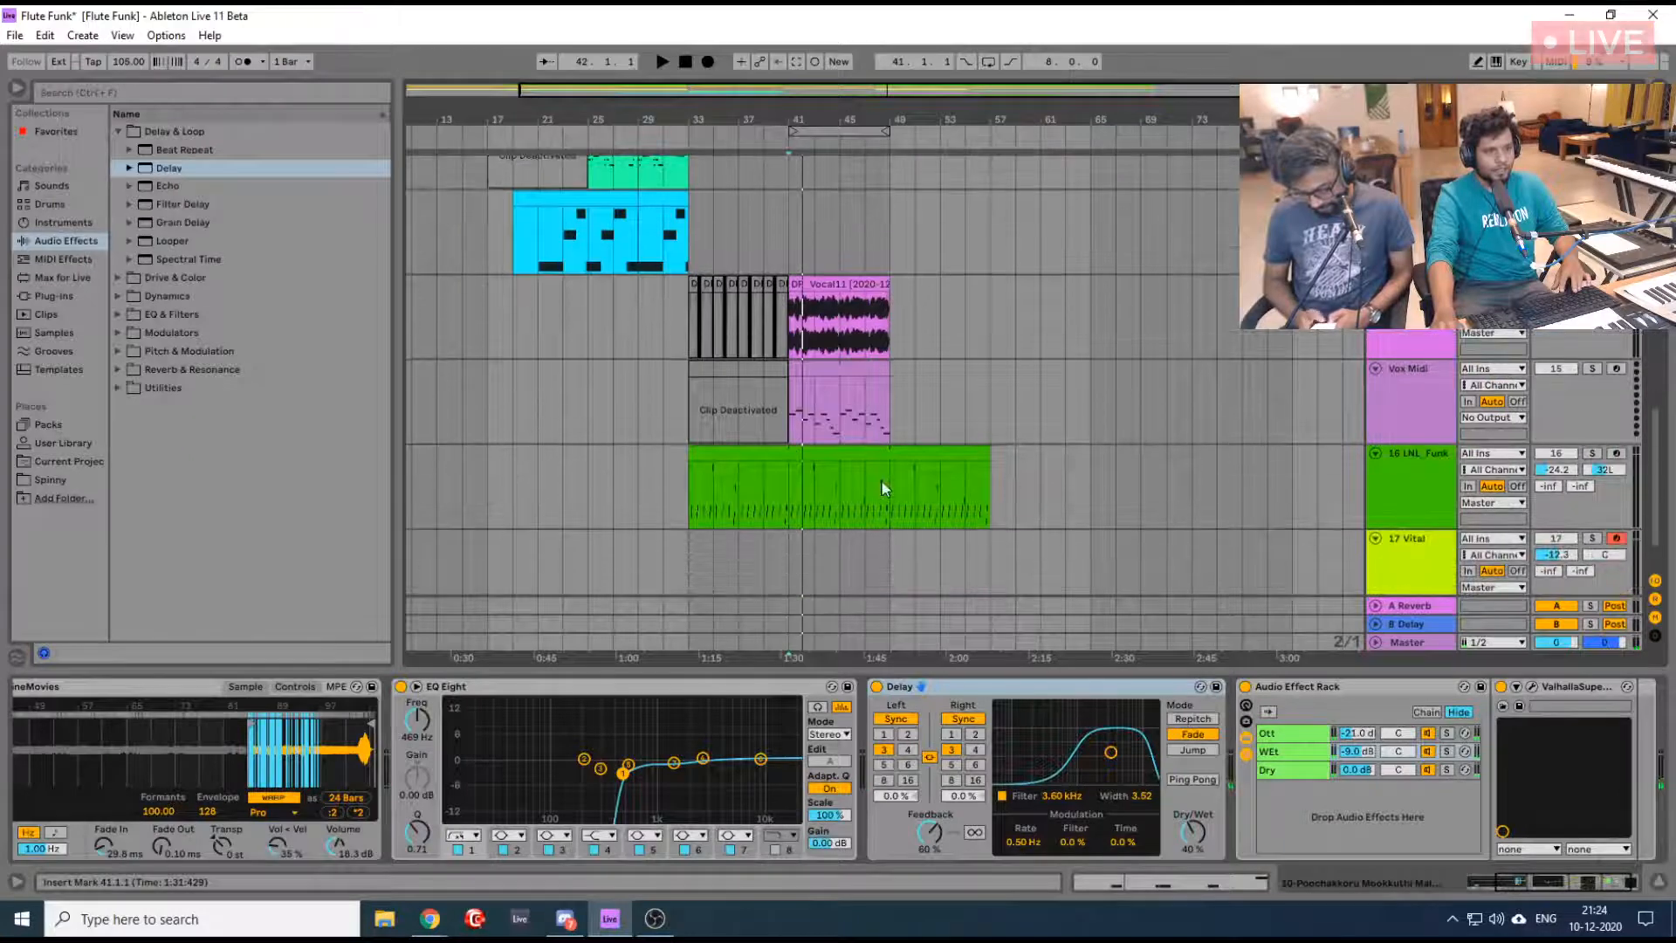
{"action": "left_click_drag", "start_coordinate": [990, 452], "coordinate": [1080, 452]}
{"action": "left_click", "coordinate": [1592, 453]}
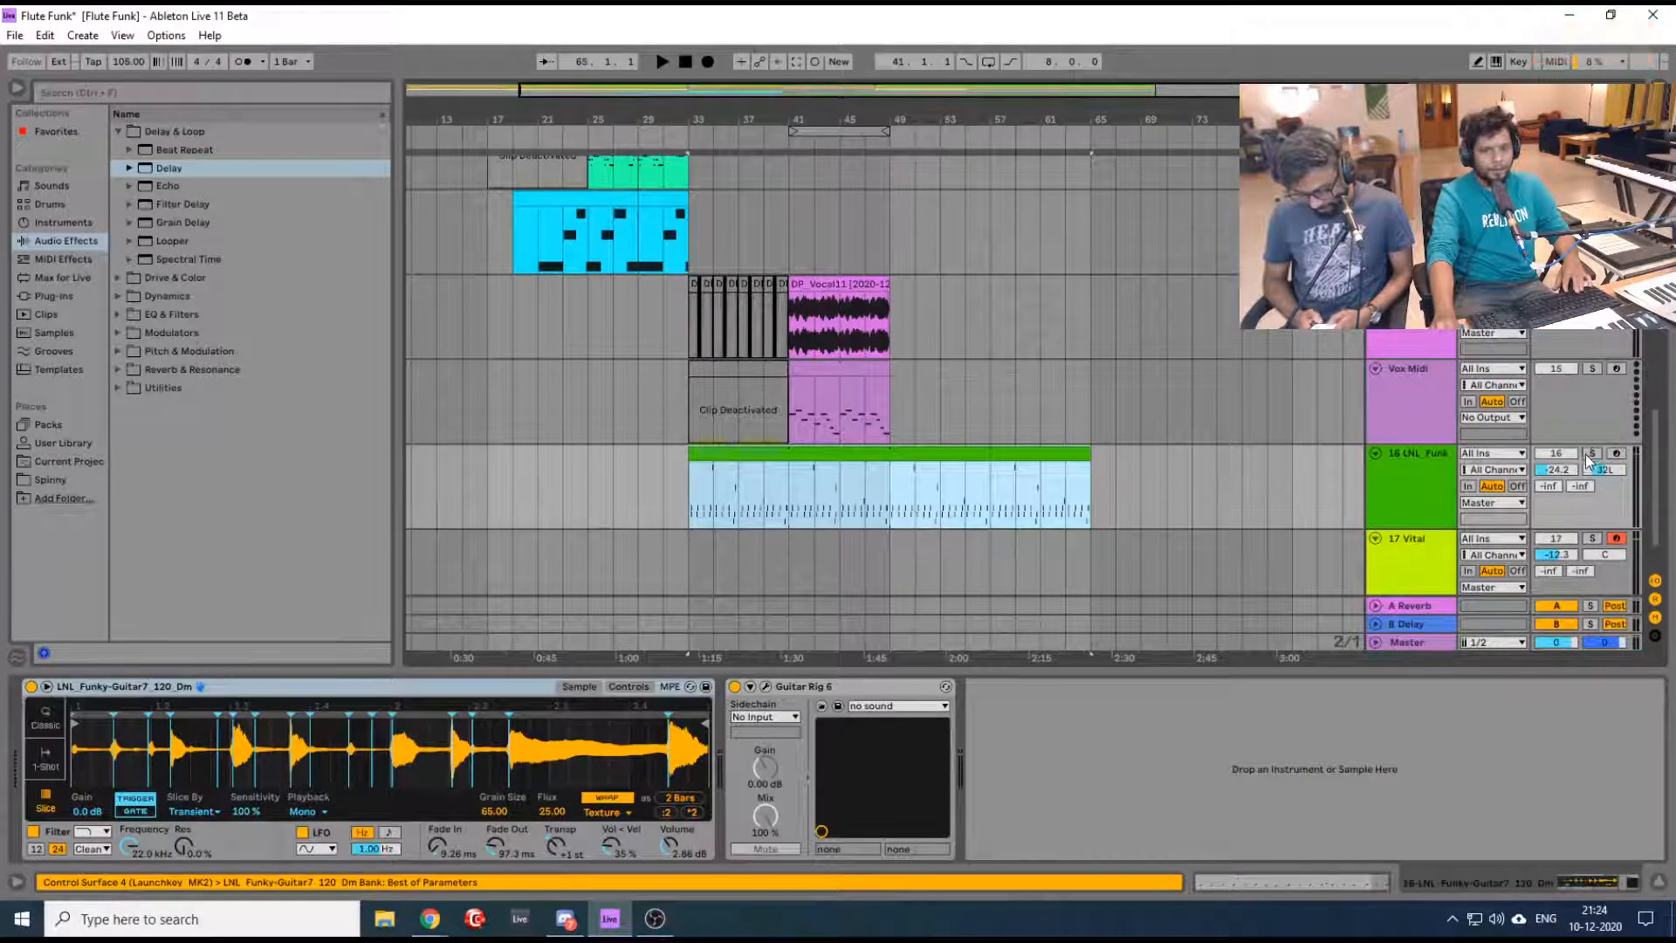
{"action": "left_click", "coordinate": [851, 515]}
{"action": "key", "text": "space"}
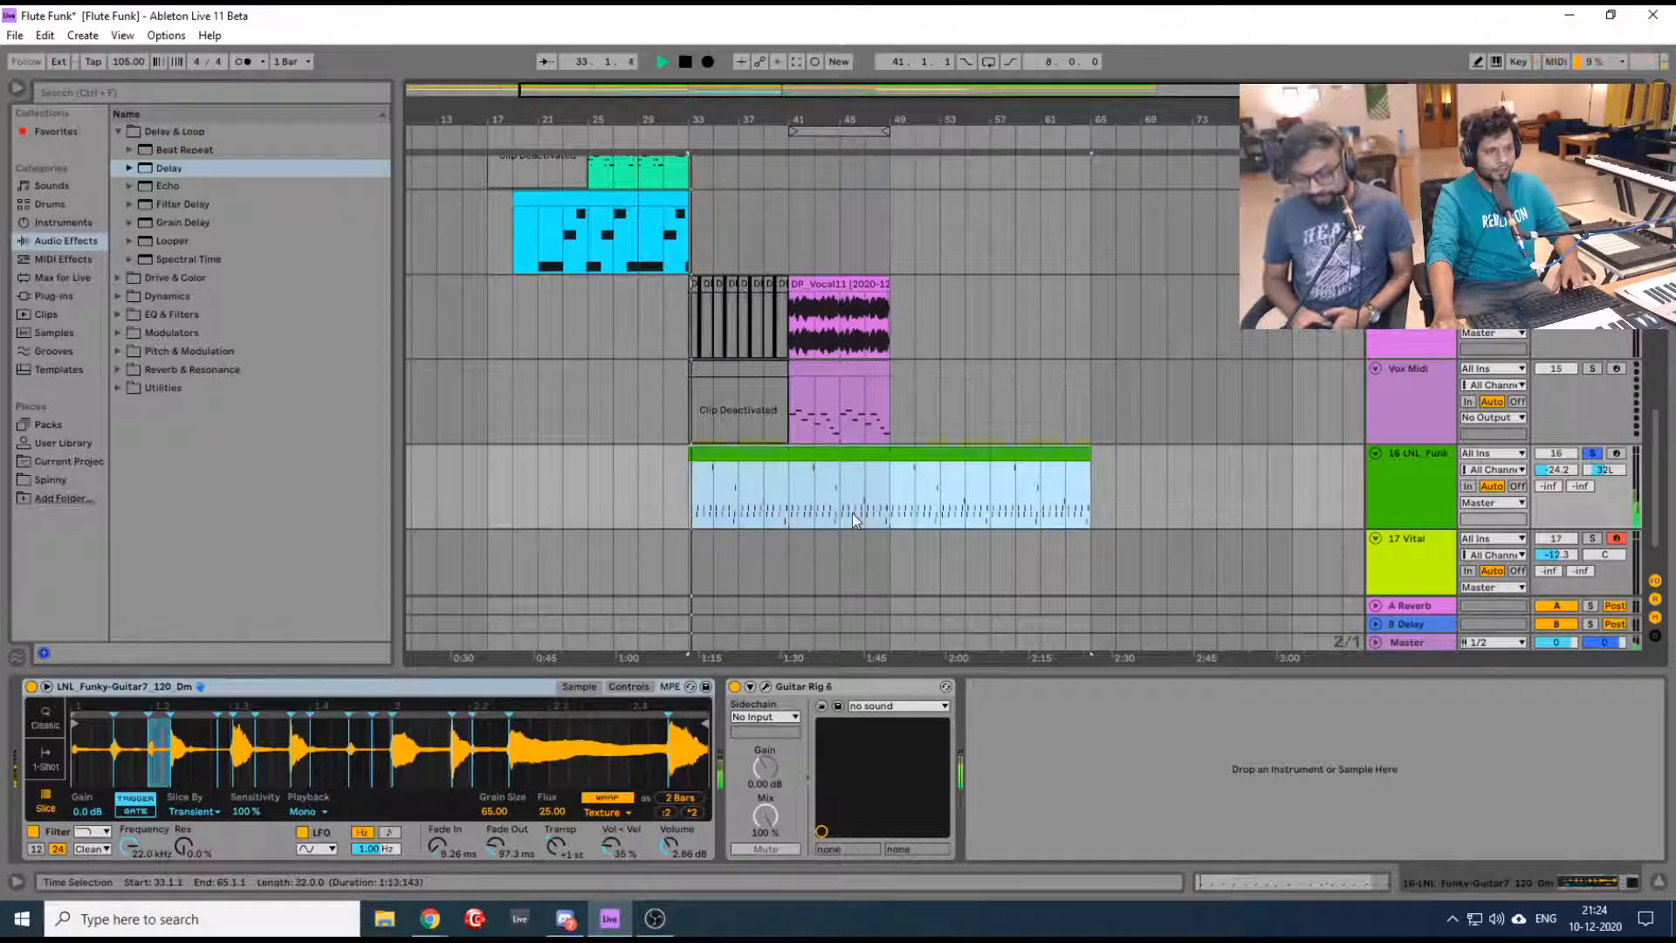
{"action": "key", "text": "space"}
Select bars 49 to 65 on the Wavetable track and loop that range
{"action": "scroll", "coordinate": [1038, 445], "scroll_direction": "up", "scroll_amount": 5}
{"action": "scroll", "coordinate": [1038, 445], "scroll_direction": "up", "scroll_amount": 4}
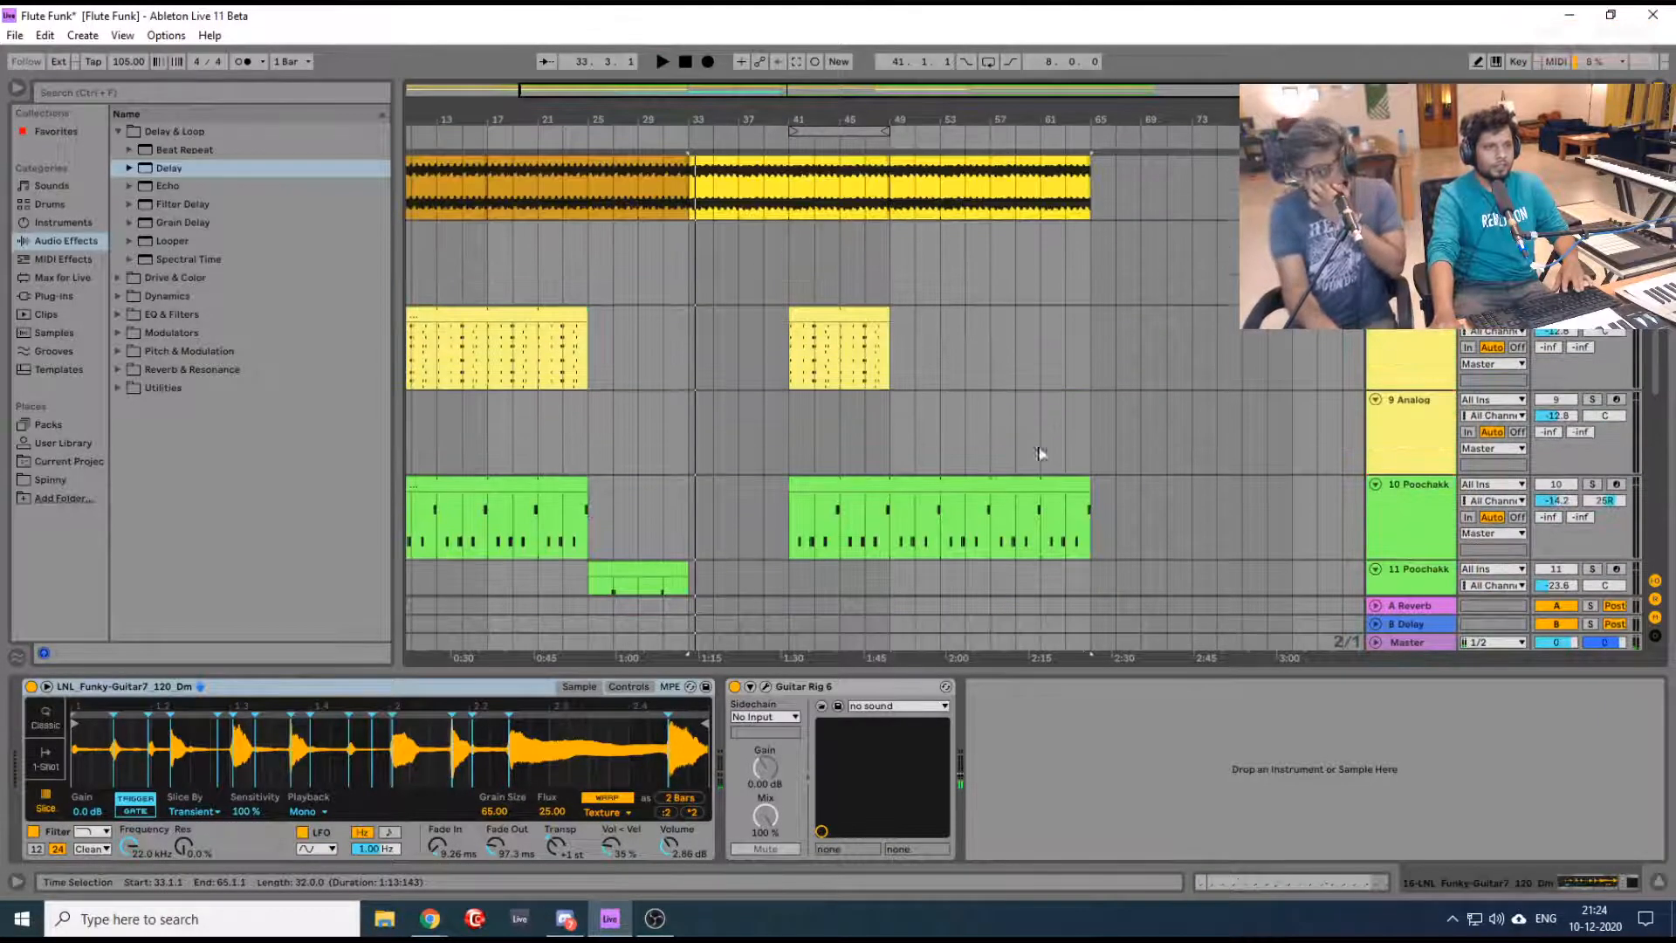
{"action": "left_click_drag", "start_coordinate": [893, 353], "coordinate": [1085, 361]}
{"action": "key", "text": "ctrl+l"}
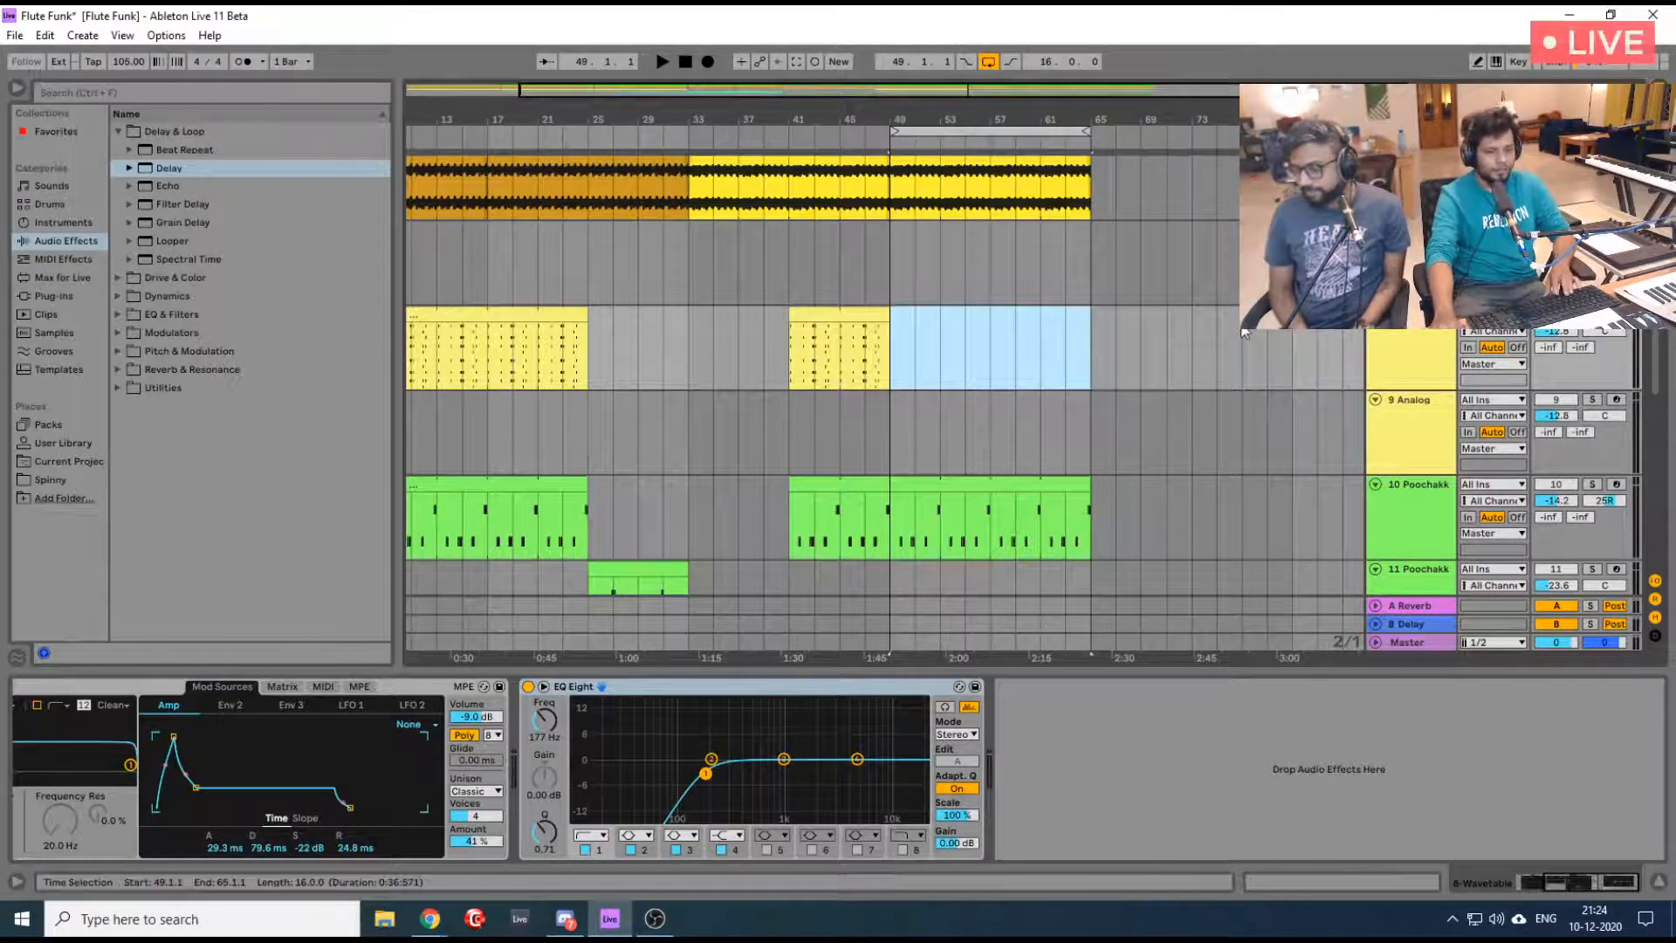
Turn off solo on the LNL_Funk track and raise the Vital track's volume to about -9.8 dB during playback from before bar 49
{"action": "scroll", "coordinate": [1245, 331], "scroll_direction": "down", "scroll_amount": 10}
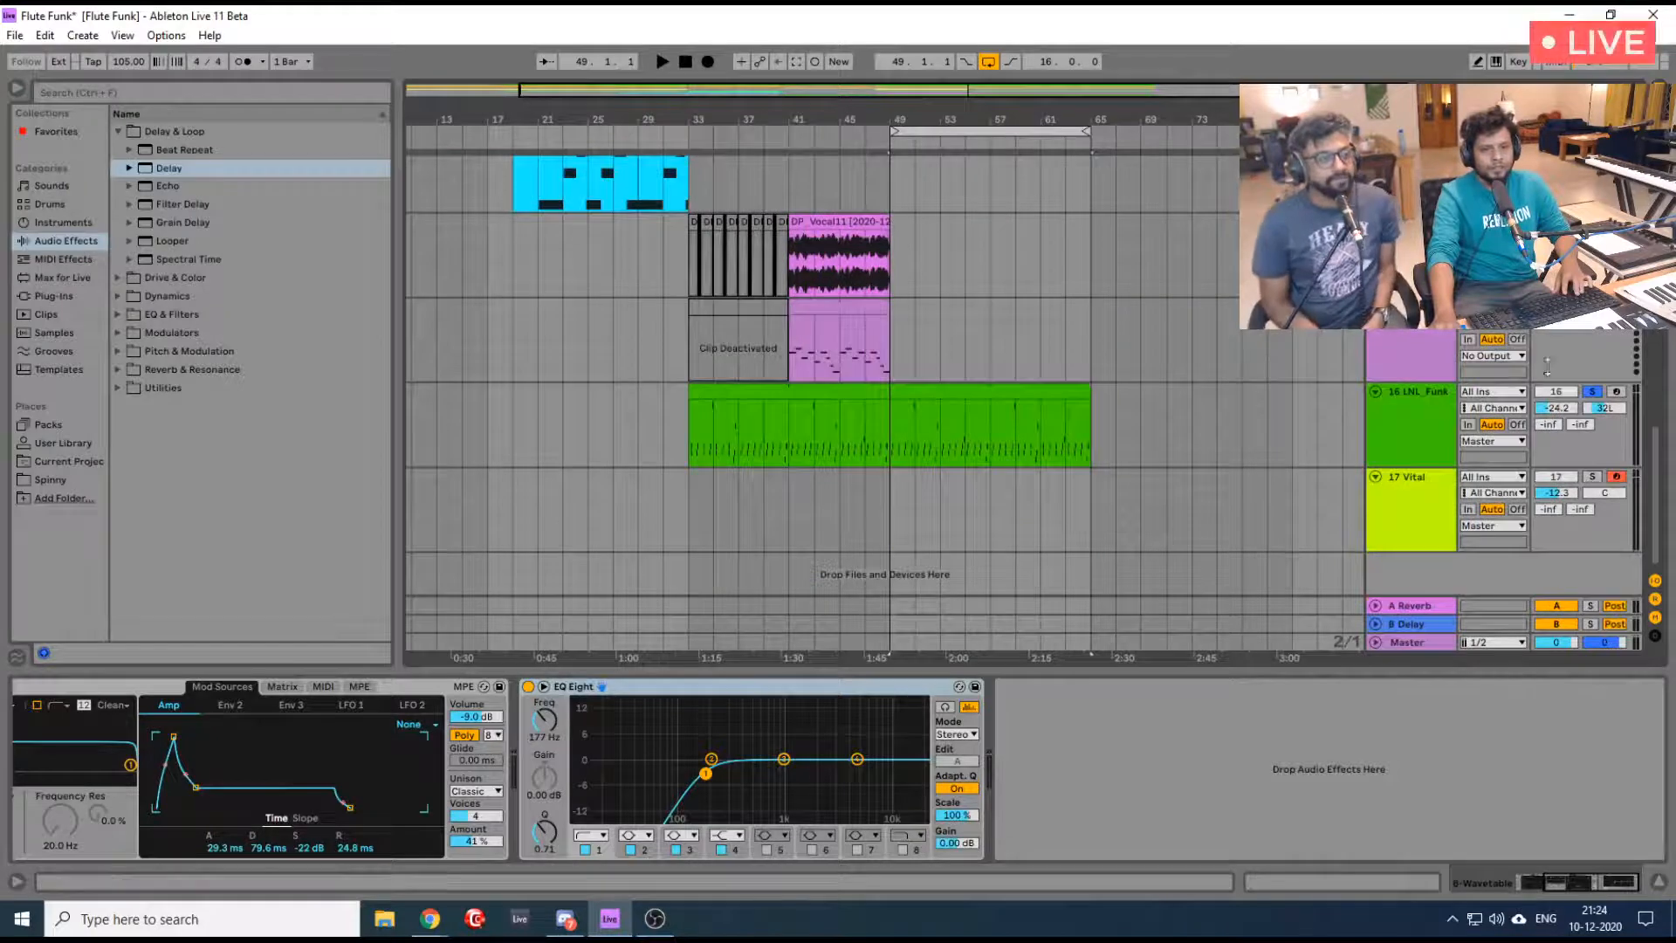
{"action": "left_click", "coordinate": [1597, 392]}
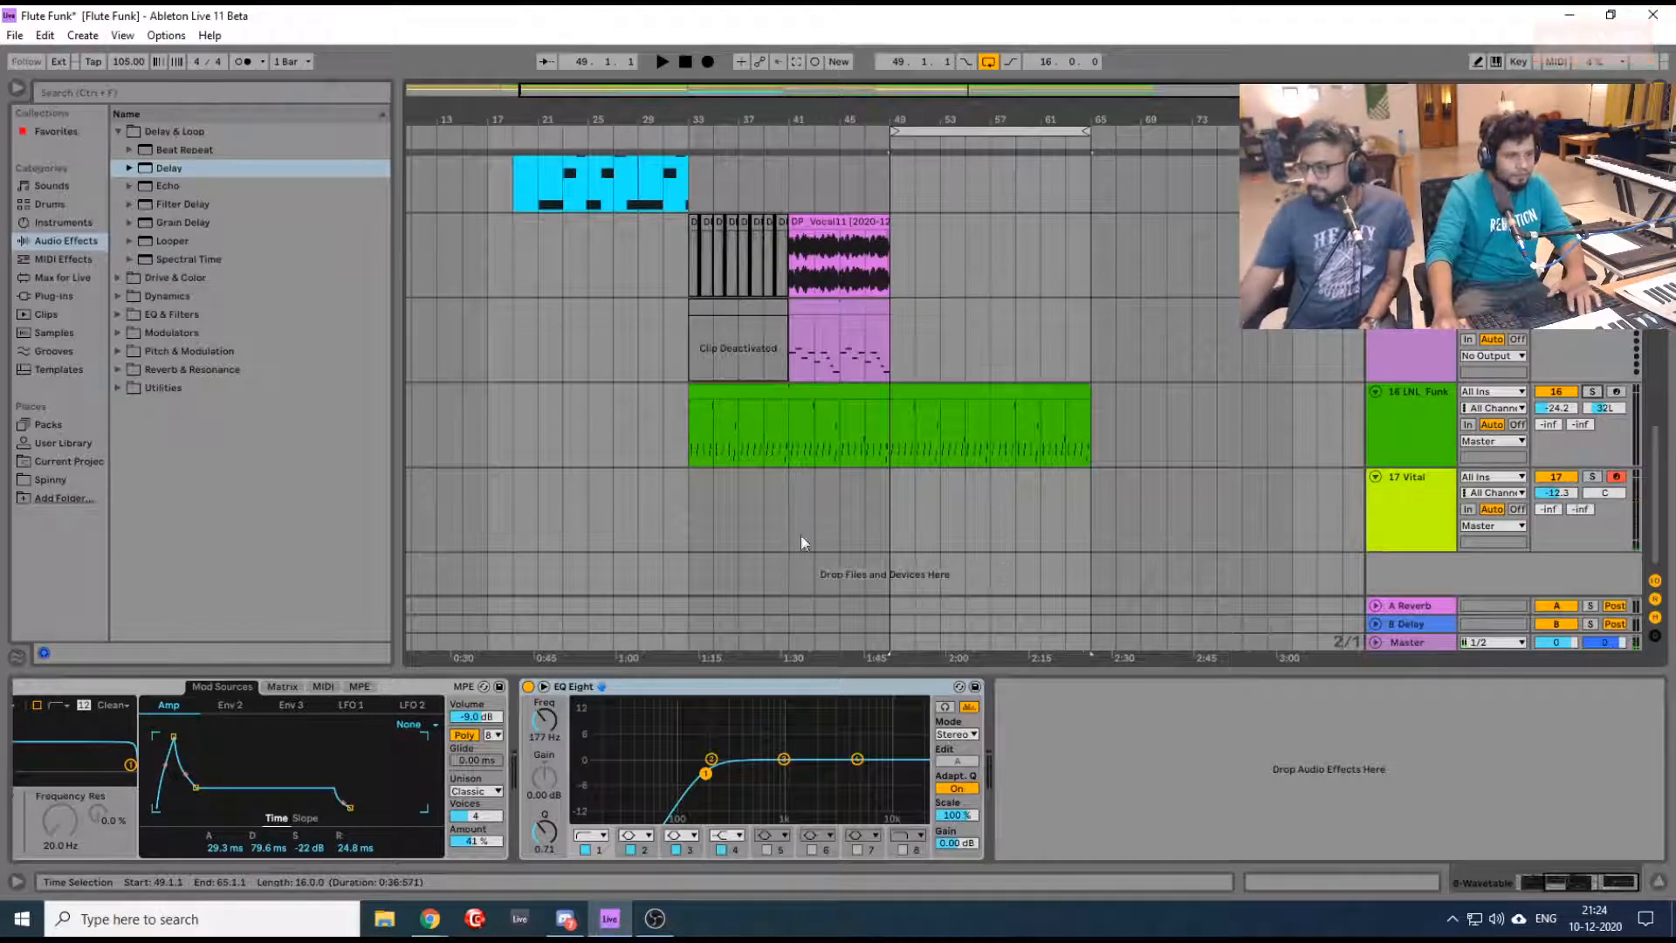
{"action": "left_click", "coordinate": [870, 506]}
{"action": "key", "text": "space"}
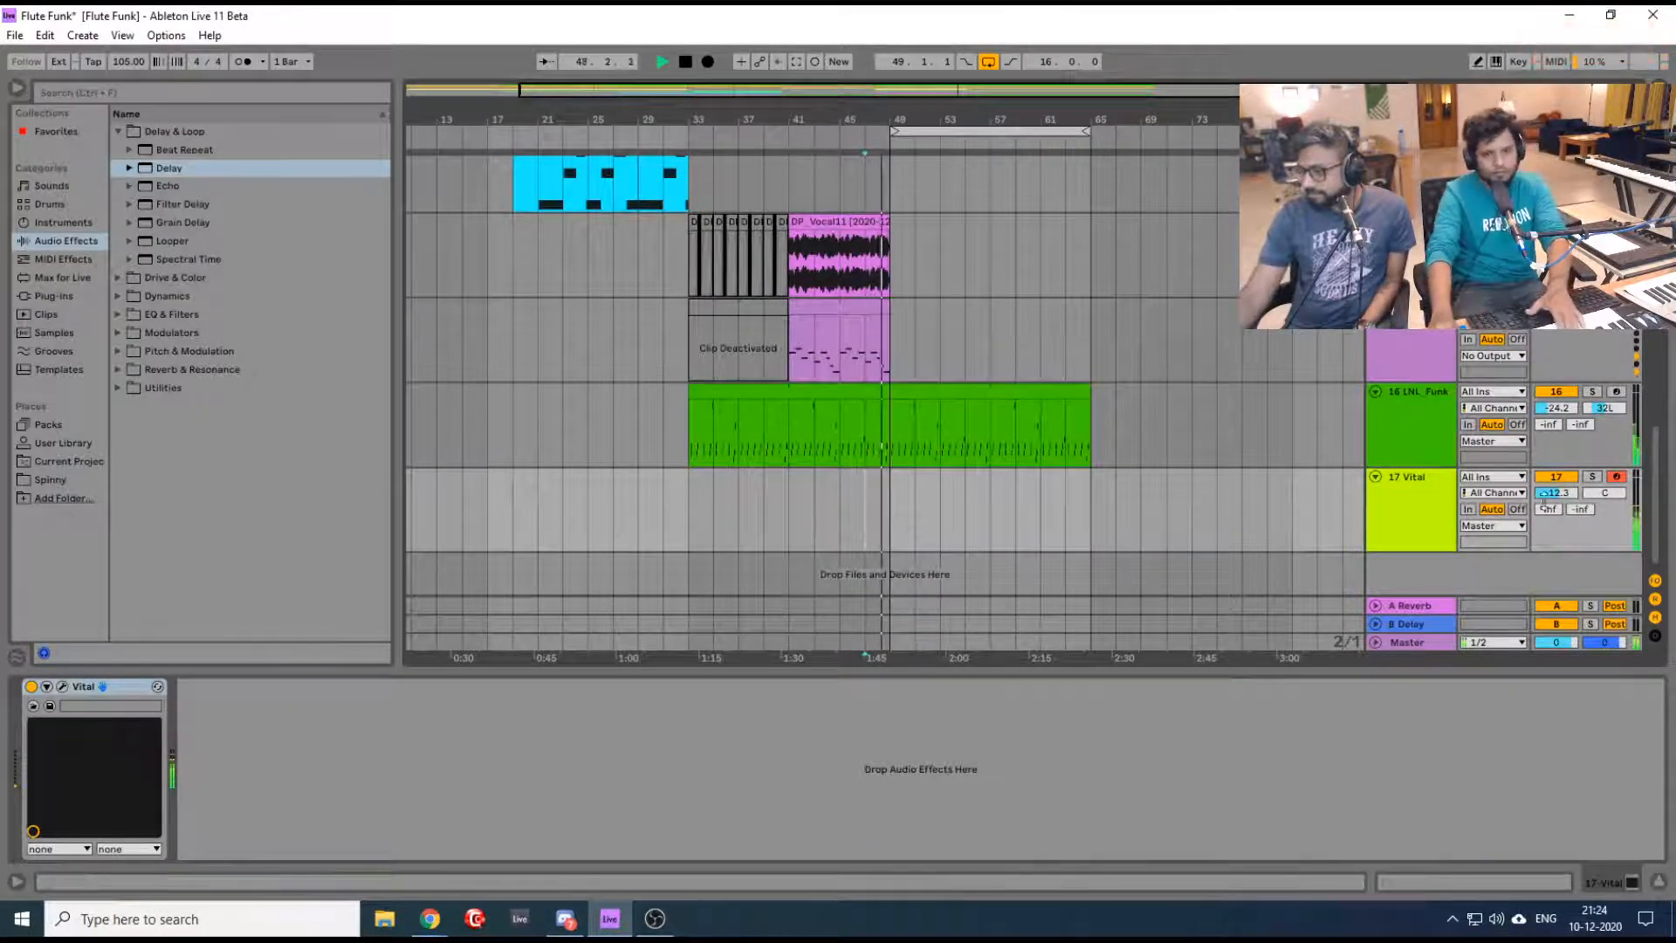
{"action": "left_click_drag", "start_coordinate": [1571, 491], "coordinate": [1571, 478]}
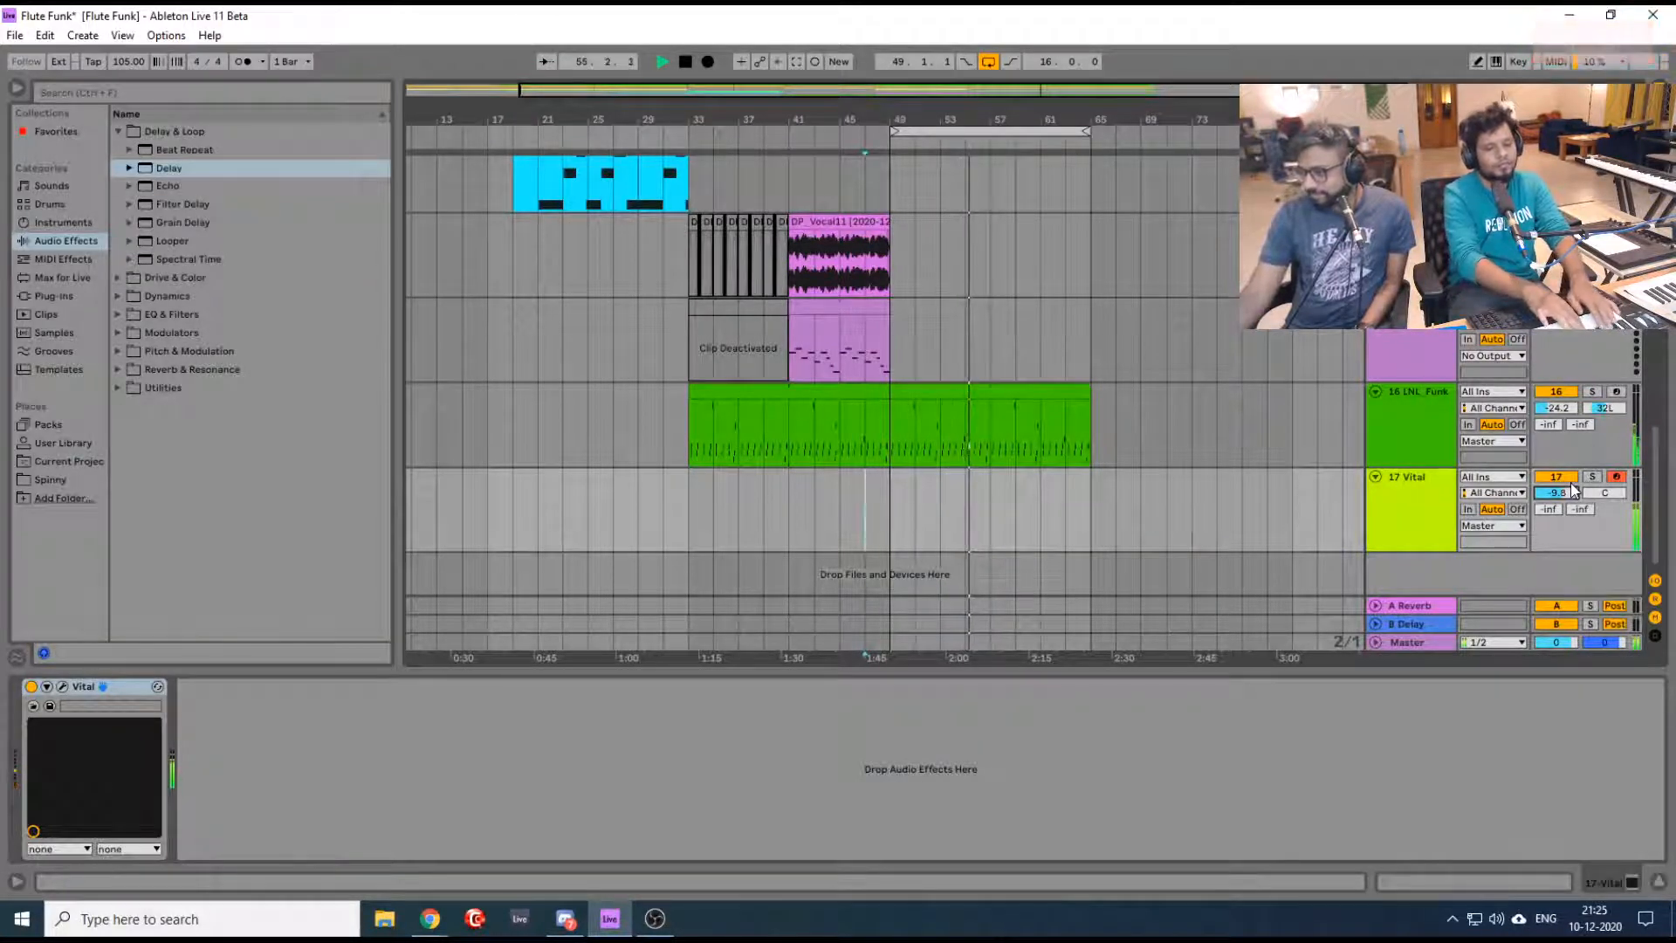
{"action": "key", "text": "space"}
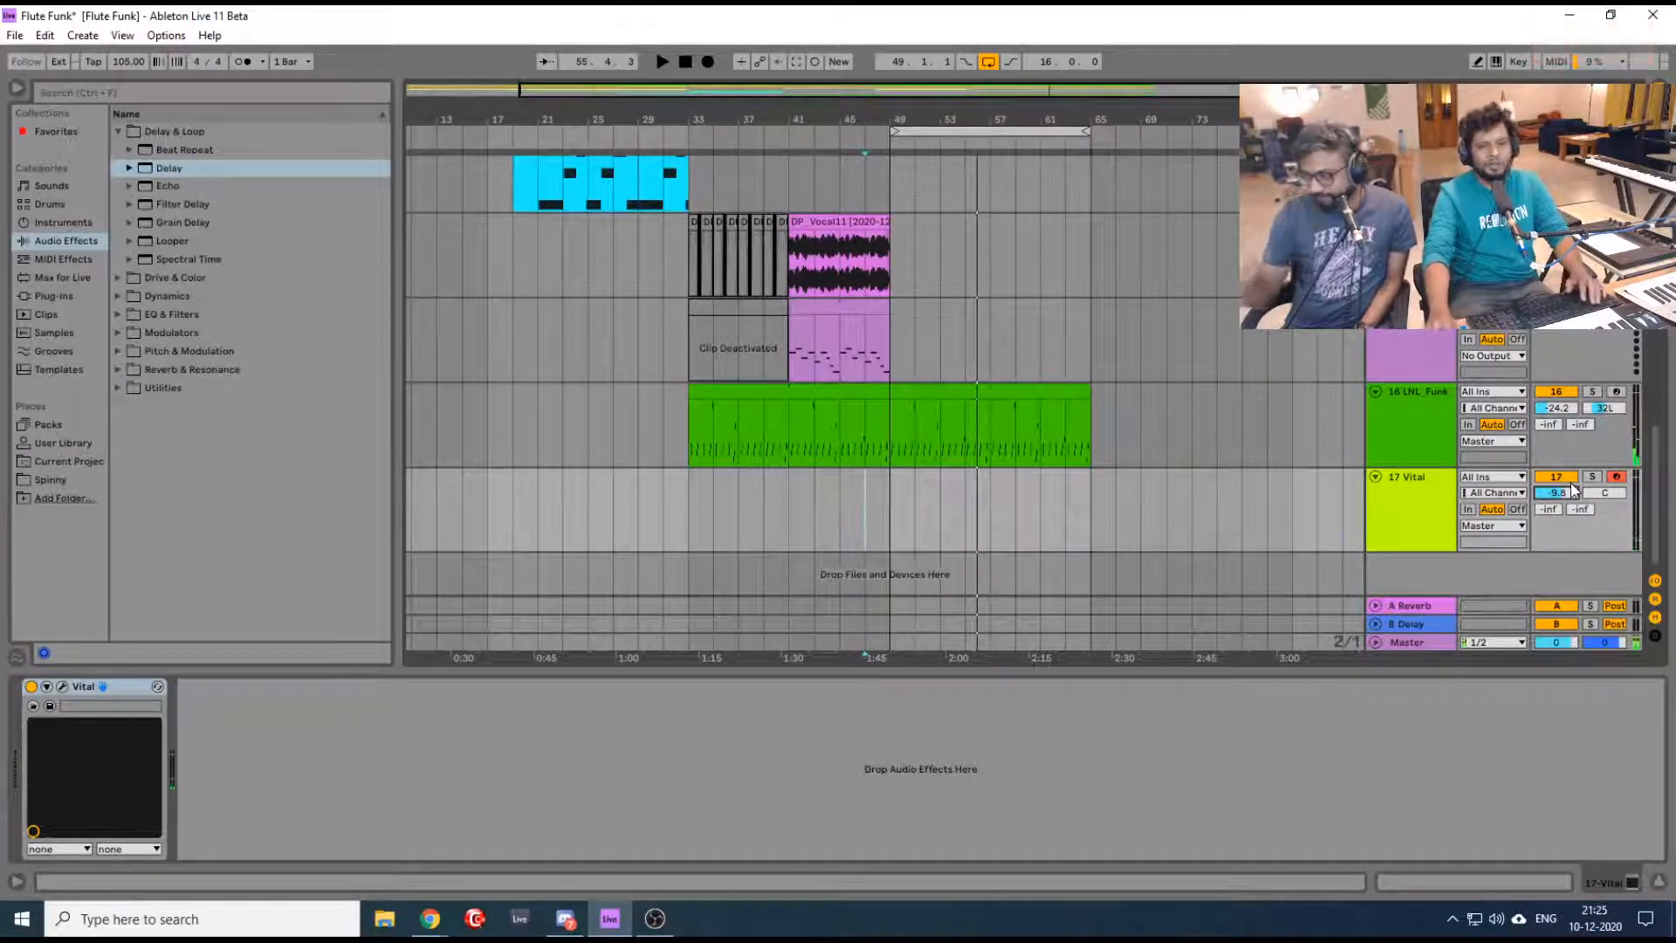
Set up Vital's Init Preset with oscillator 1 transposed to -12 with 3-voice, 2% unison, and oscillator 2 enabled
{"action": "left_click", "coordinate": [62, 686]}
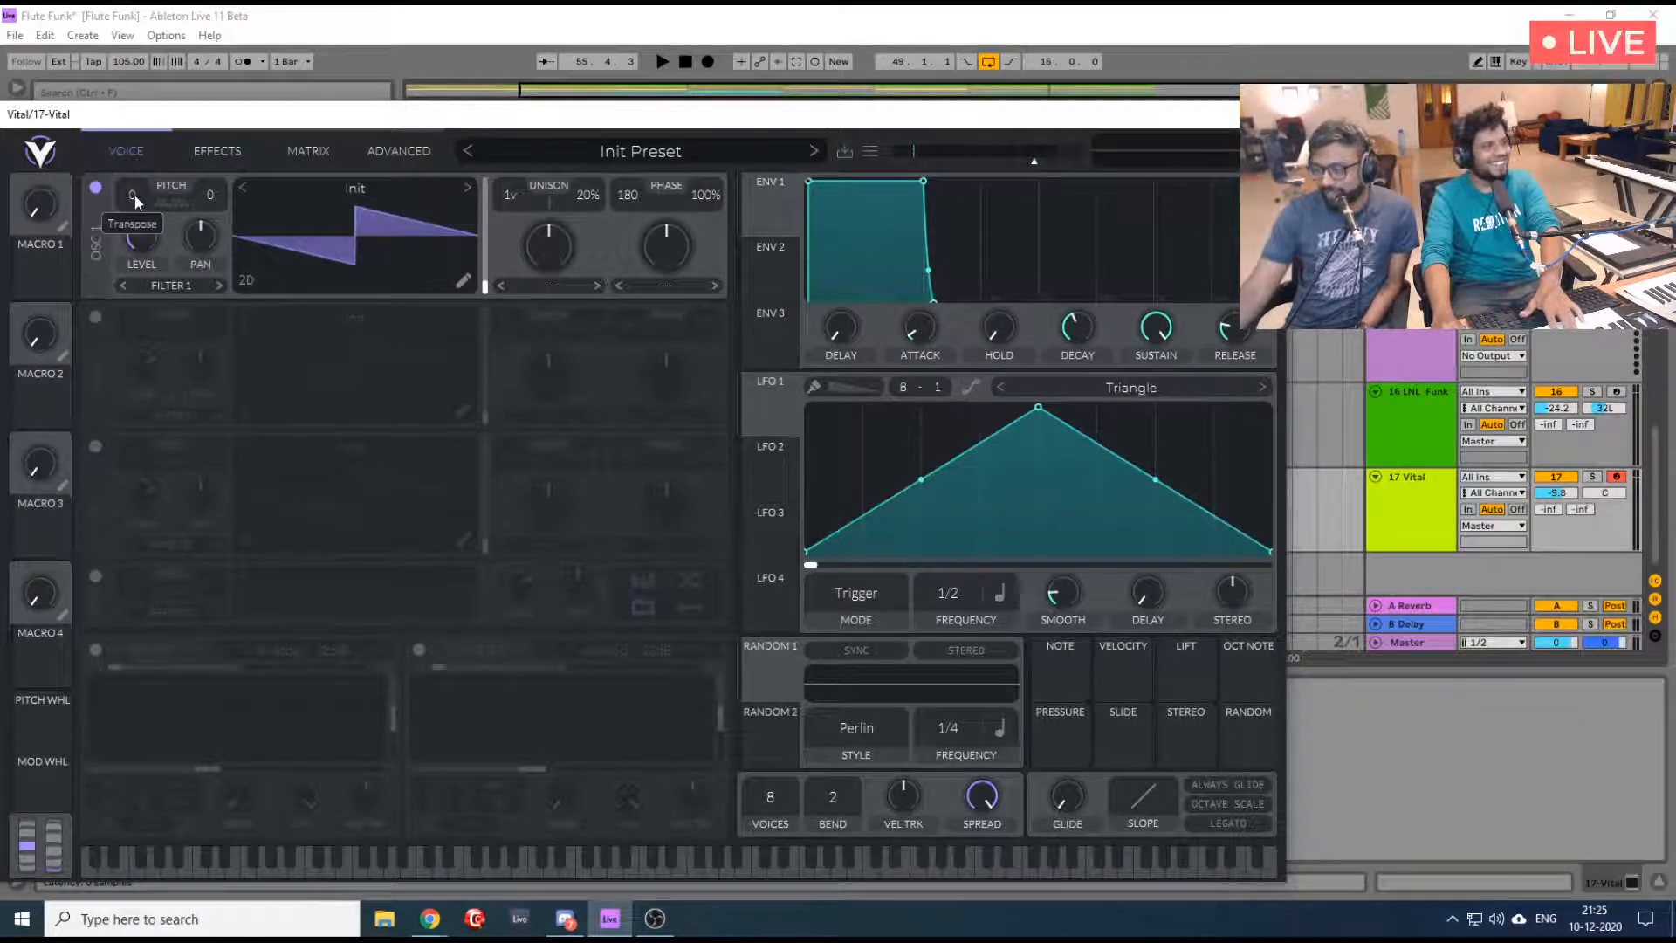
{"action": "left_click_drag", "start_coordinate": [134, 196], "coordinate": [119, 295]}
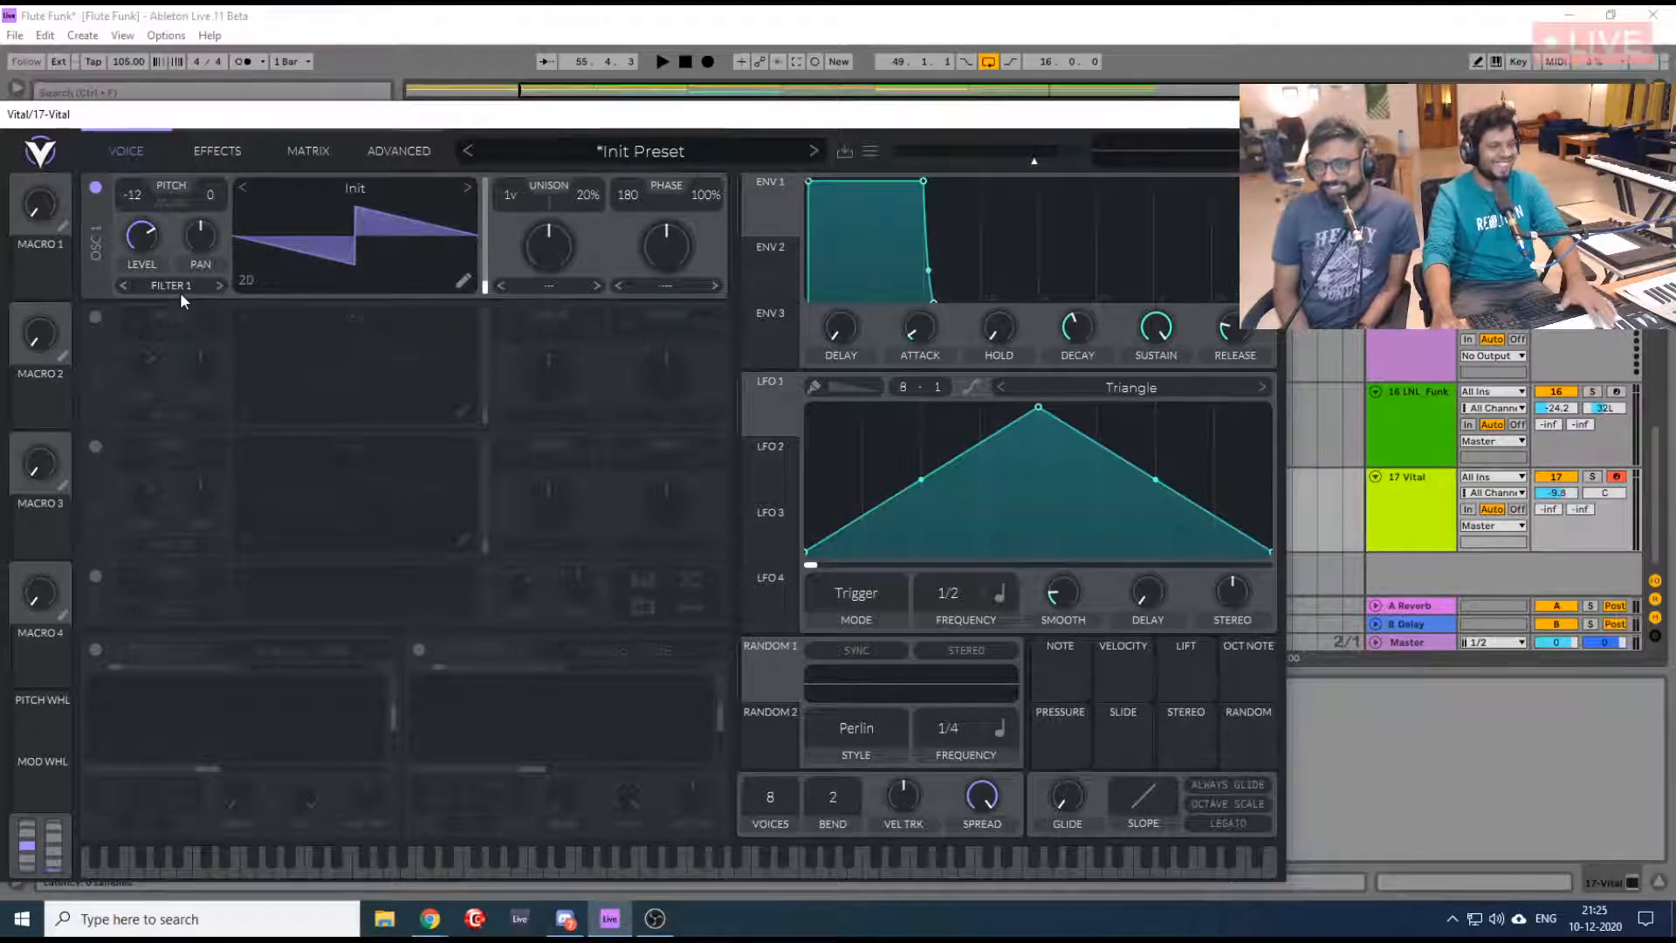
{"action": "left_click", "coordinate": [96, 318]}
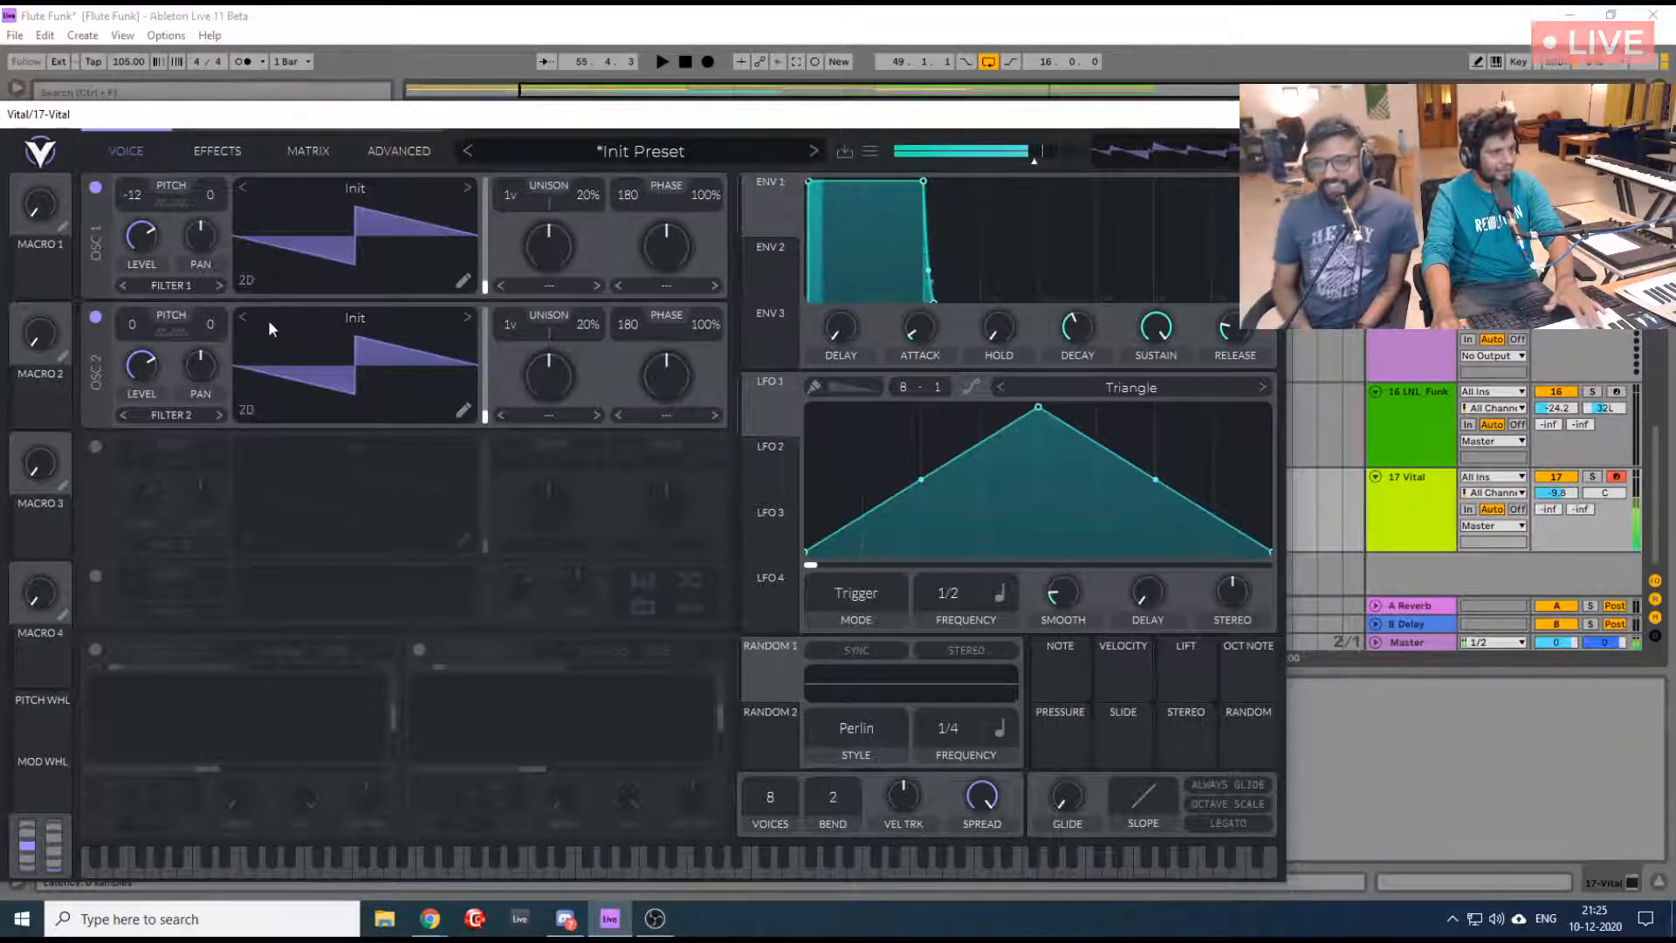
{"action": "left_click_drag", "start_coordinate": [525, 199], "coordinate": [586, 191]}
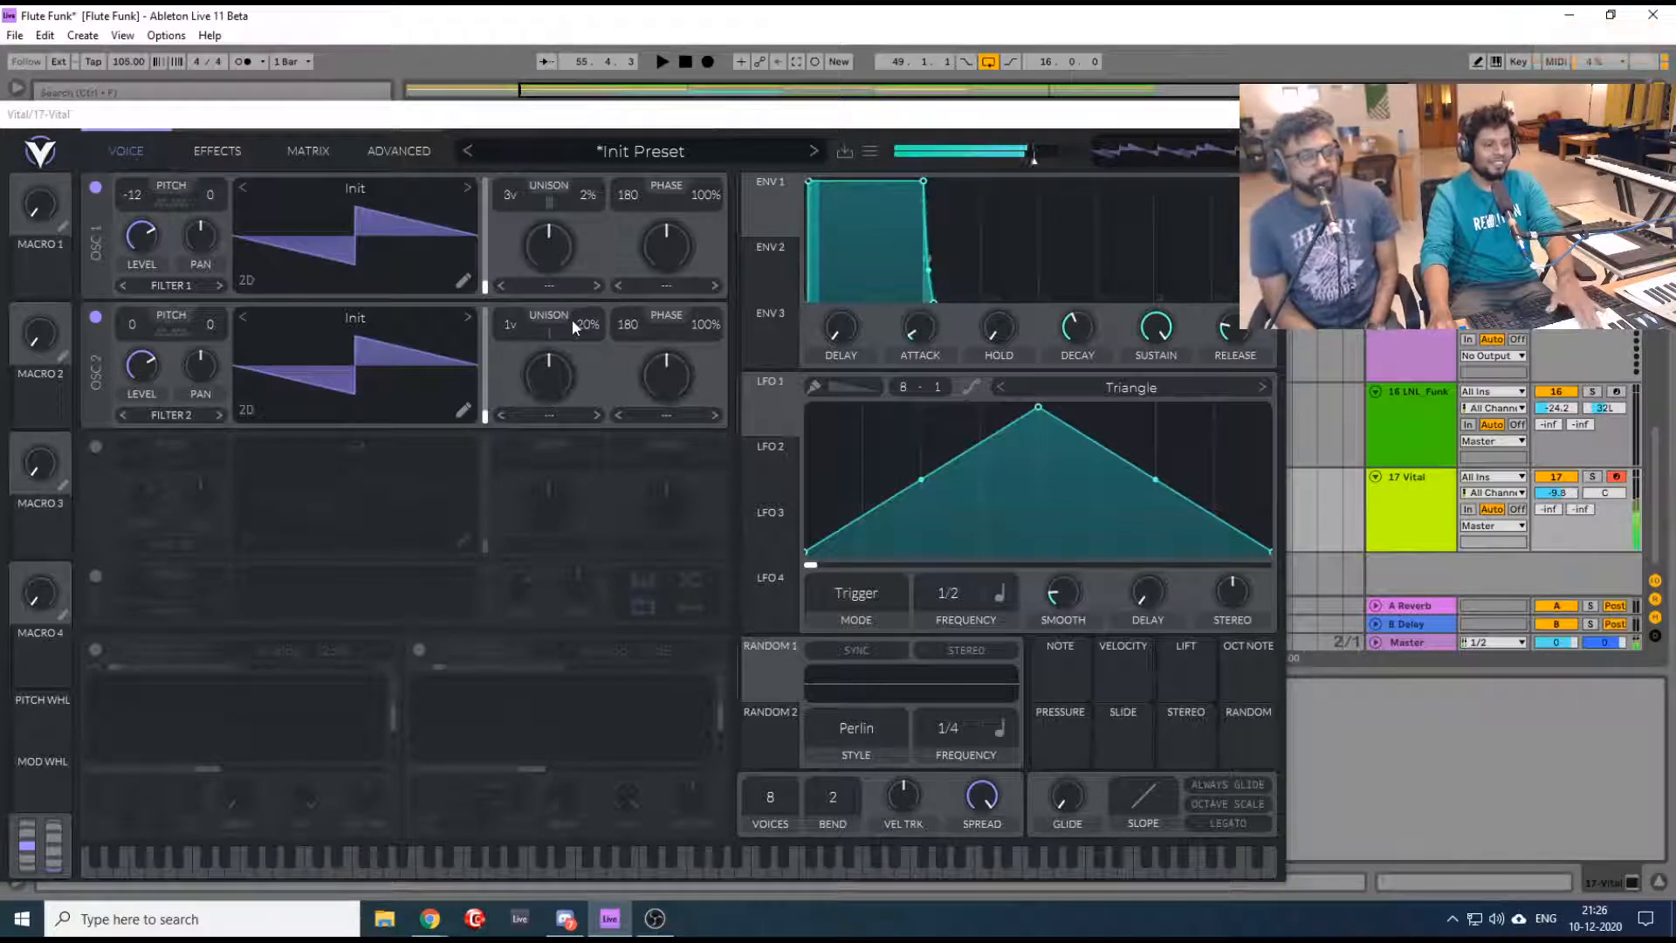
{"action": "left_click", "coordinate": [1266, 114]}
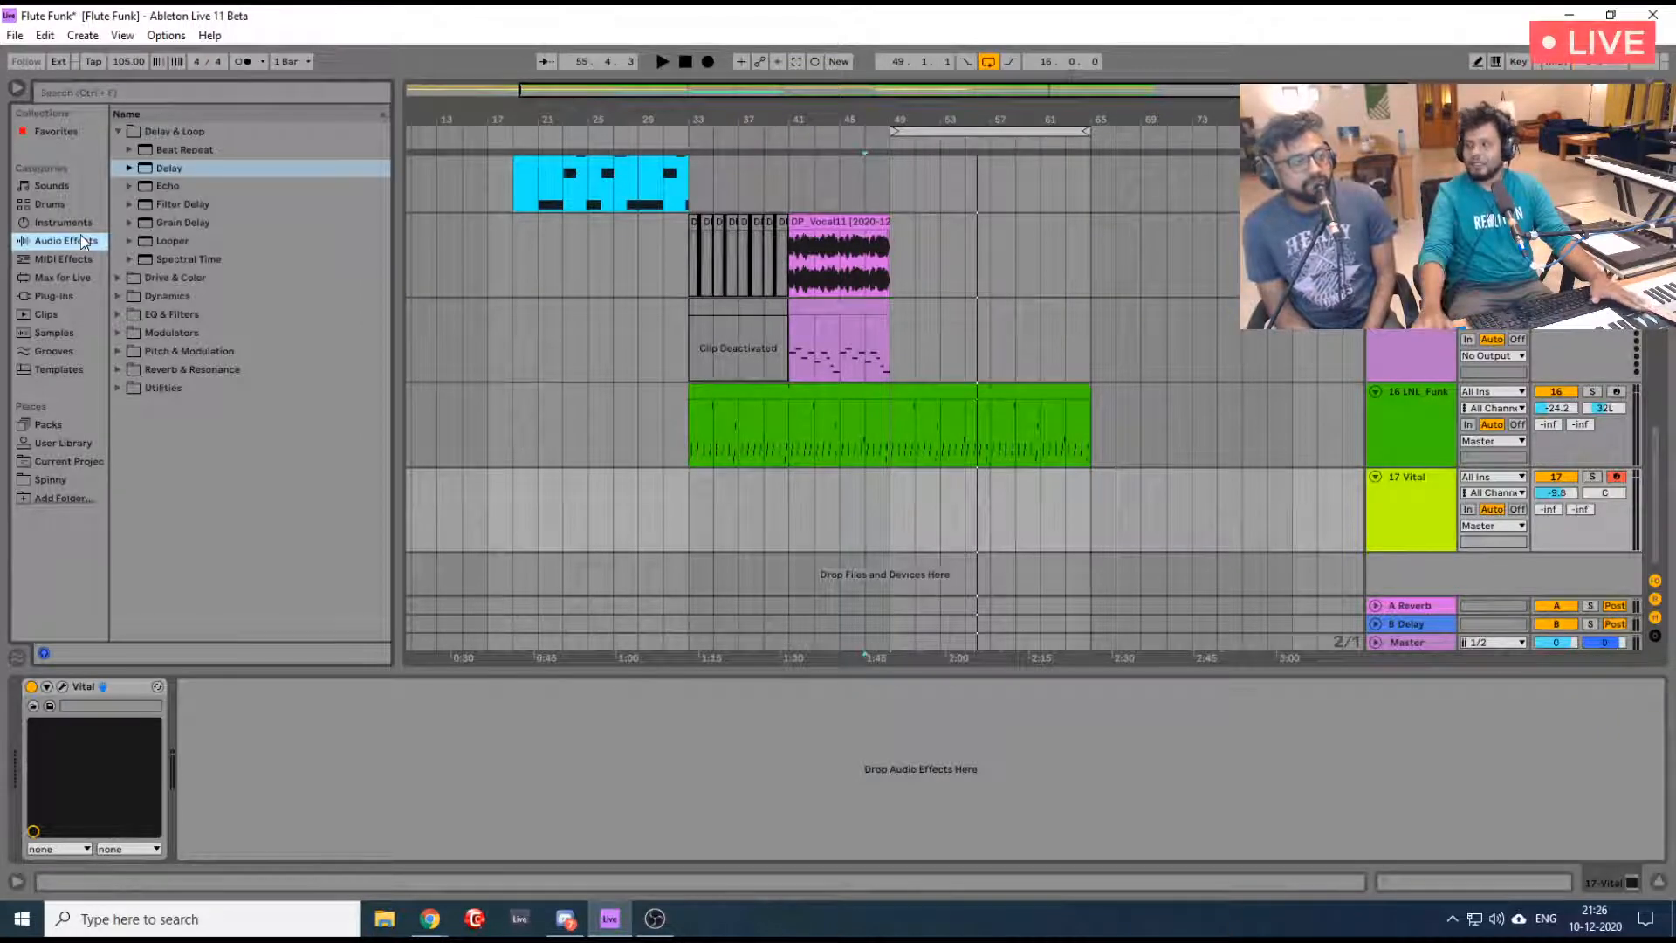
{"action": "left_click", "coordinate": [62, 687]}
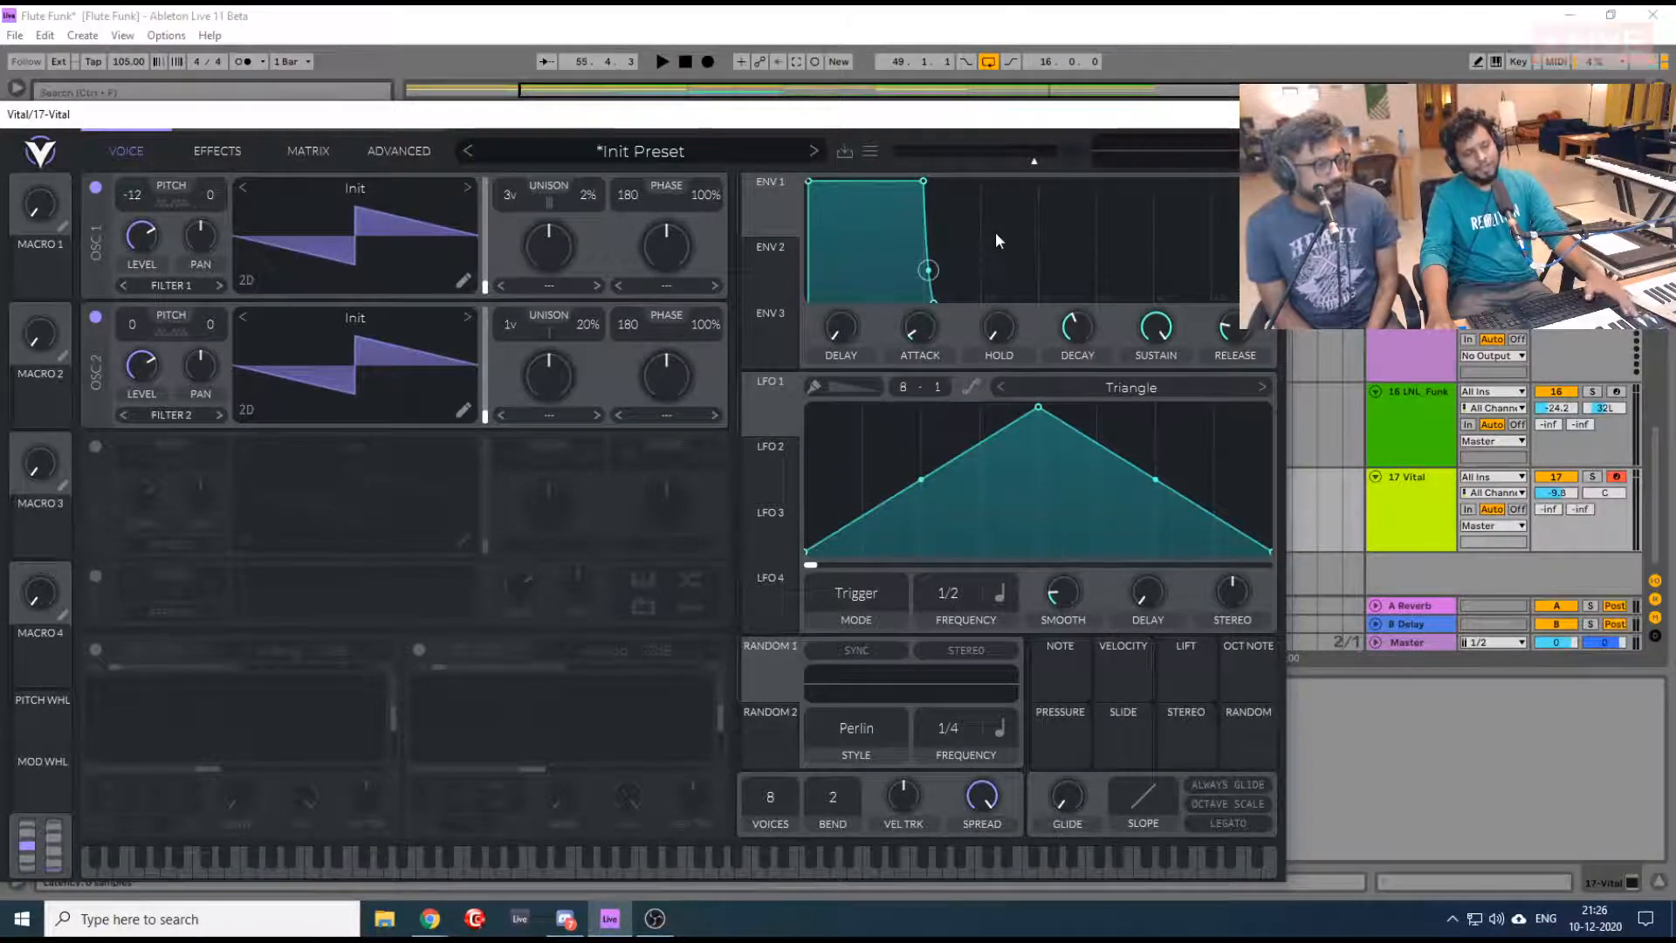
{"action": "left_click", "coordinate": [1265, 114]}
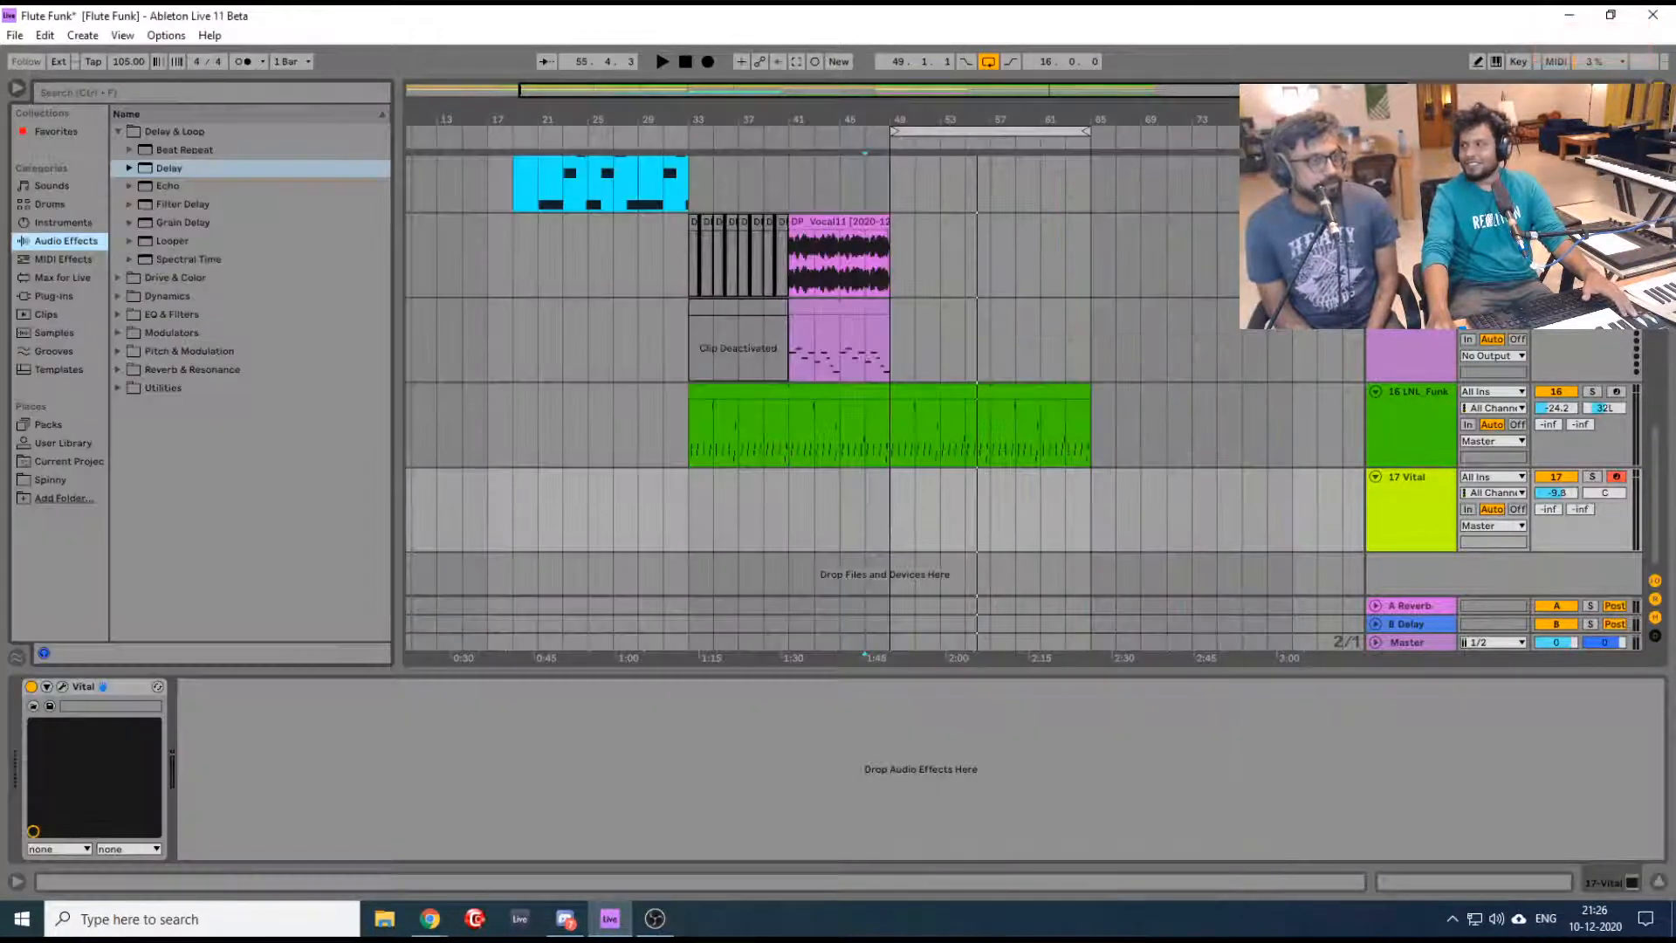
Add a Delay after Vital with an unsynced time of 50.7 ms, 0% feedback and 100% dry/wet
{"action": "double_click", "coordinate": [200, 175]}
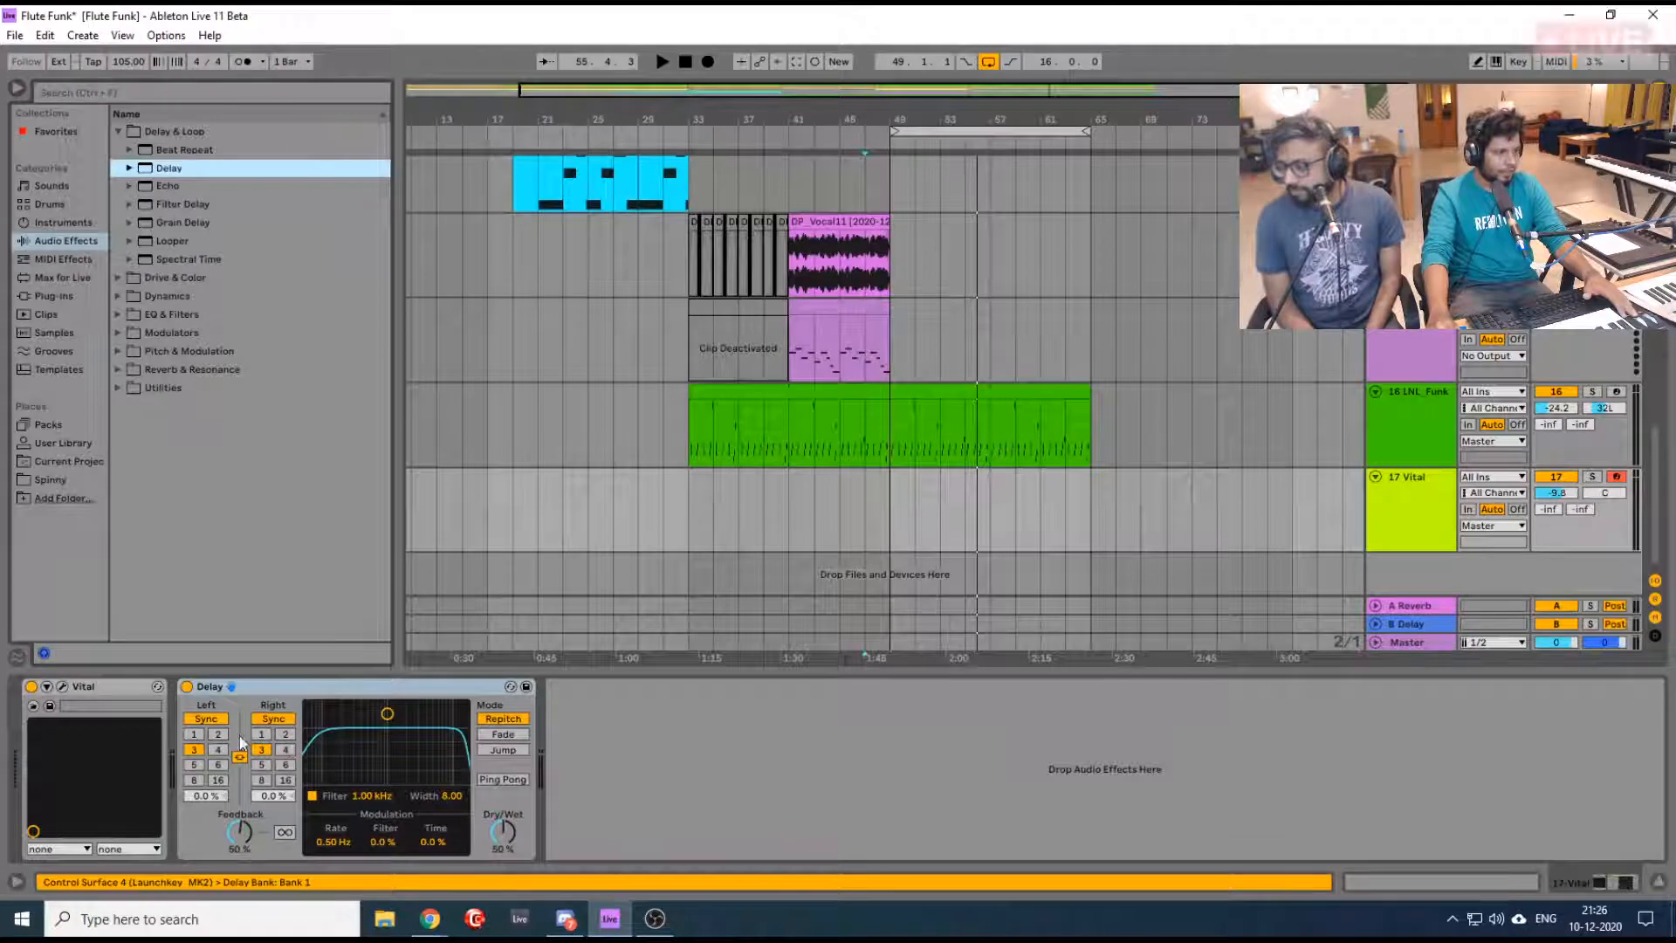
{"action": "left_click", "coordinate": [274, 719]}
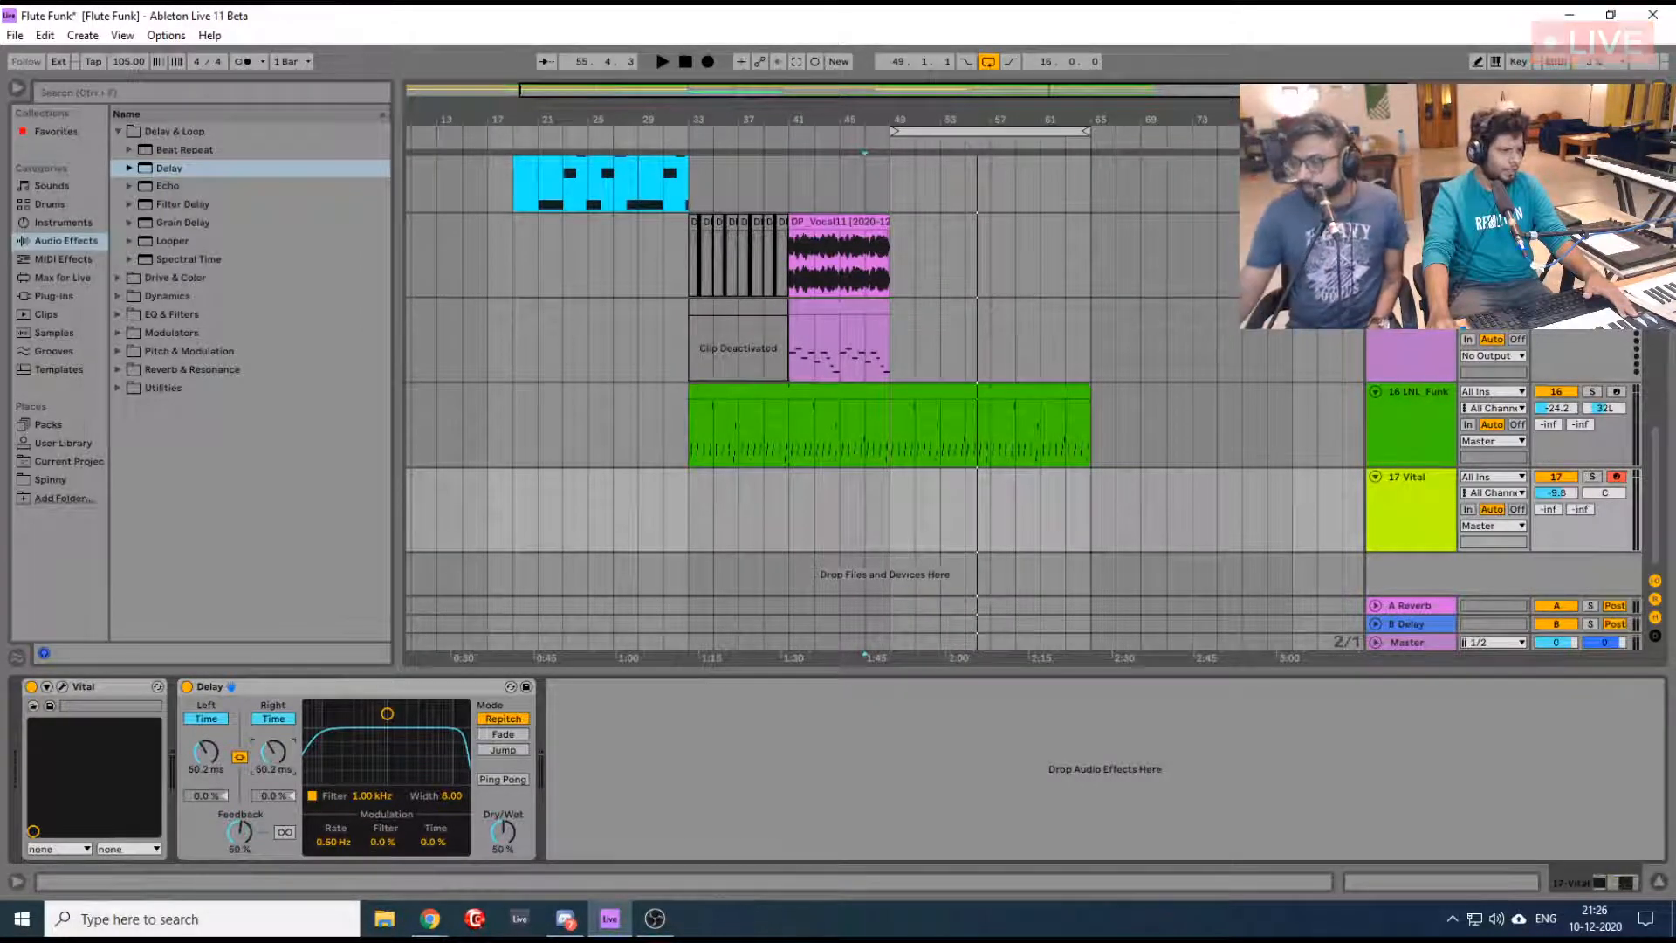
{"action": "left_click_drag", "start_coordinate": [278, 752], "coordinate": [278, 755]}
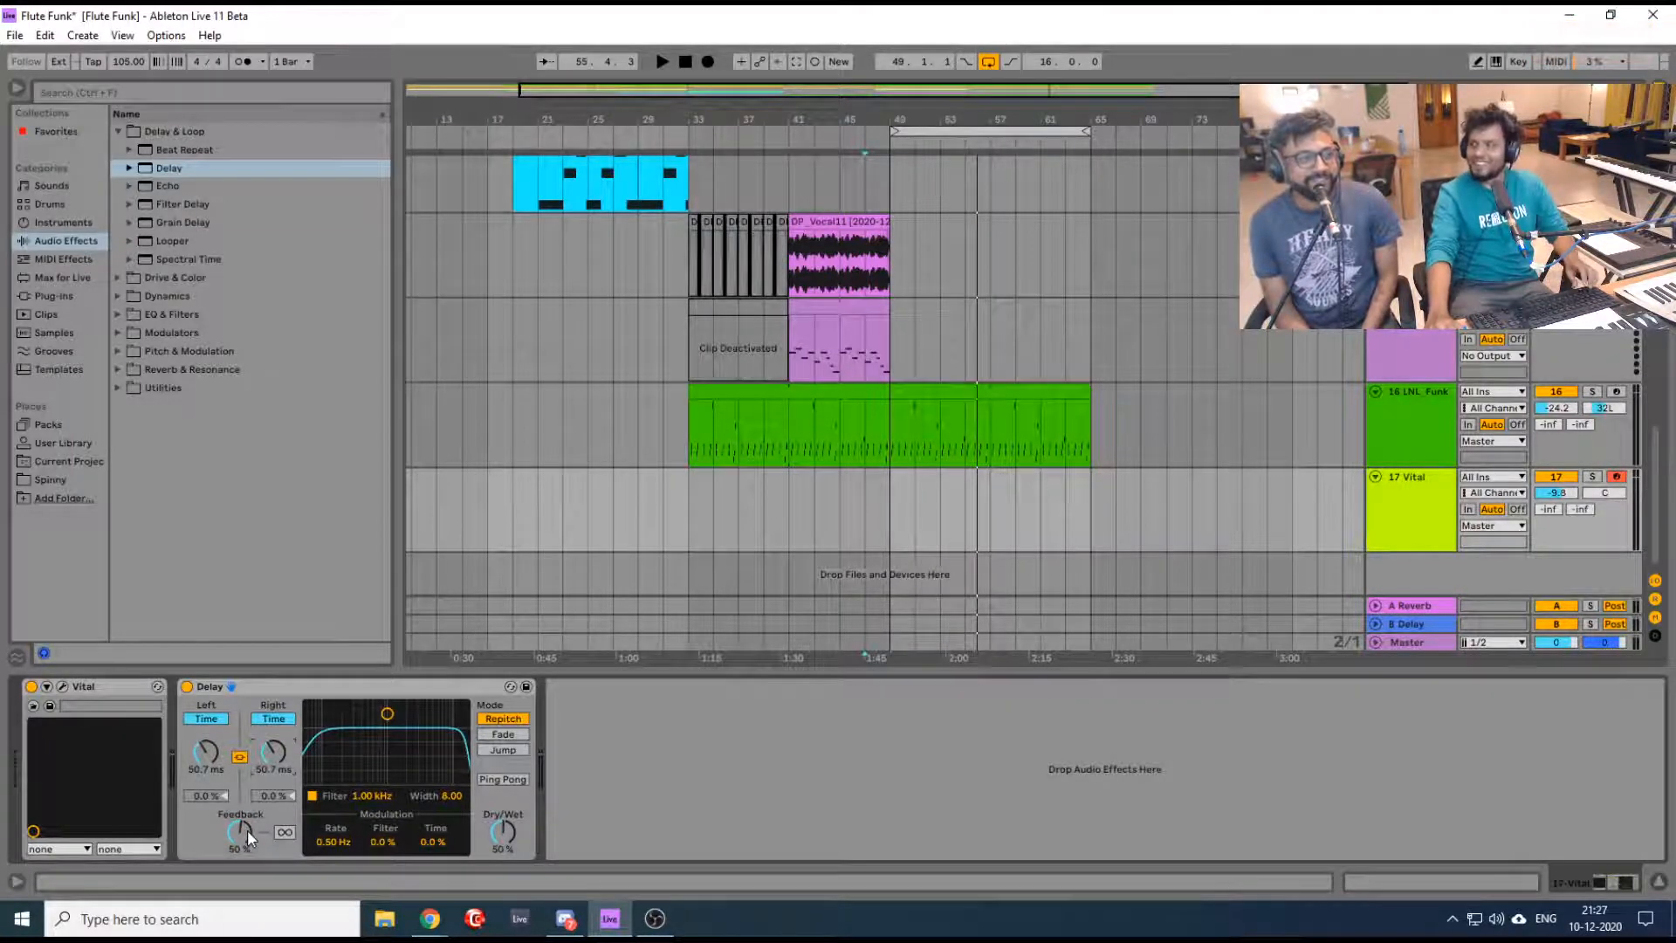
{"action": "left_click_drag", "start_coordinate": [248, 836], "coordinate": [253, 834]}
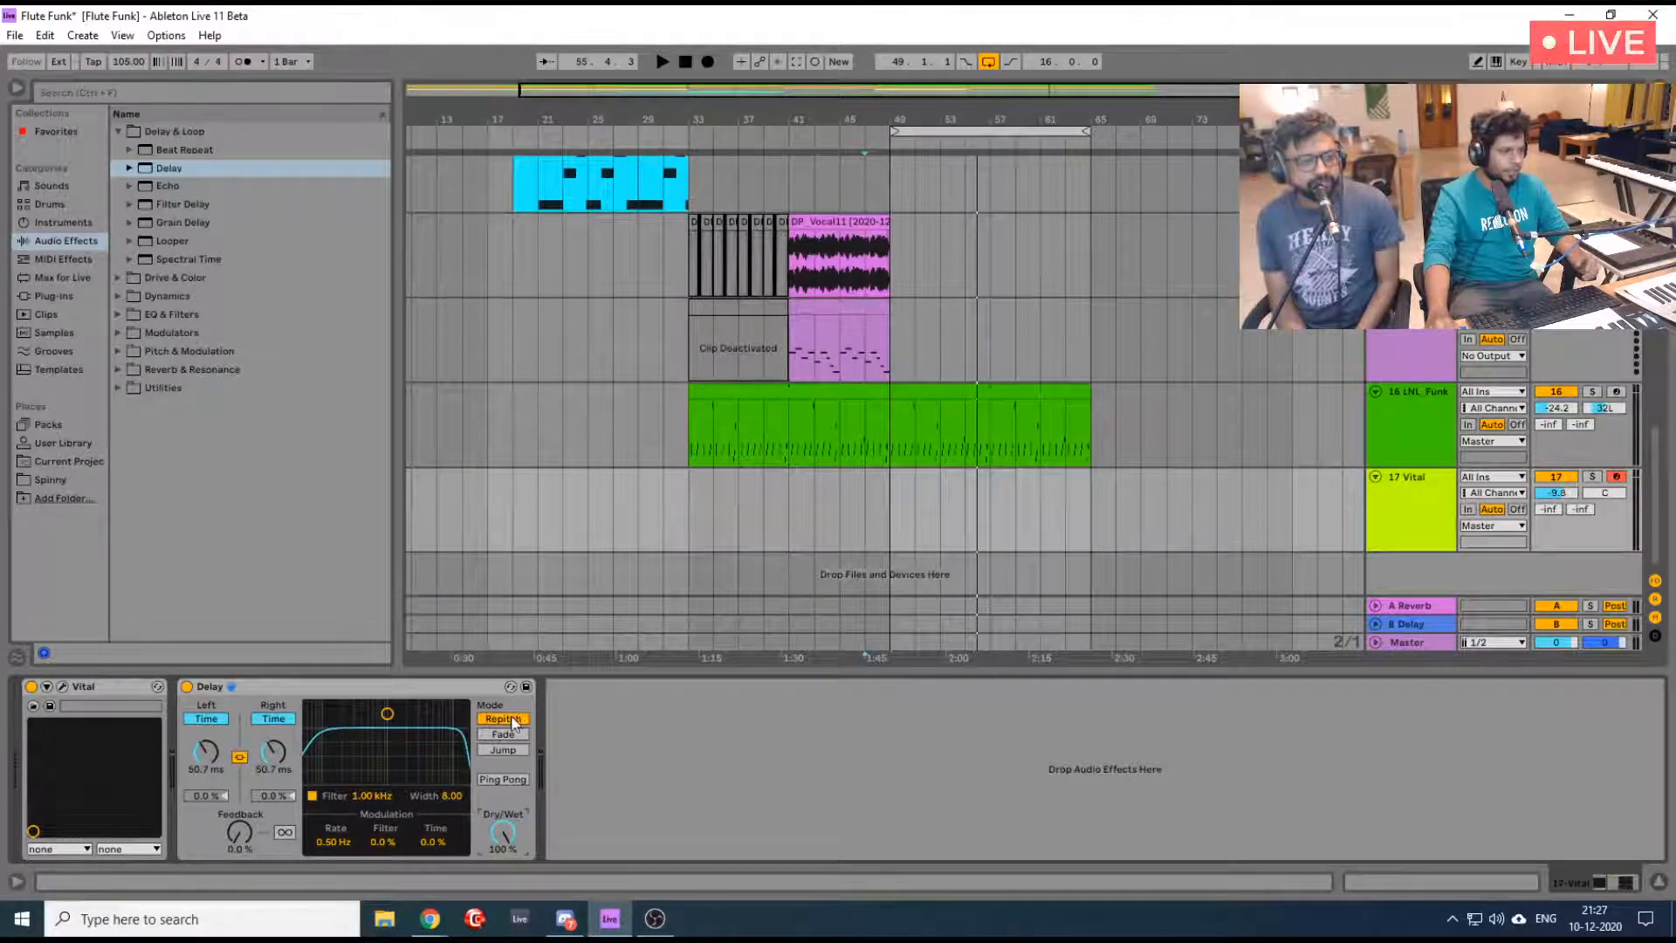
Find the Max for Live audio effect LFO and add it after the Delay on the Vital track
{"action": "left_click", "coordinate": [320, 689]}
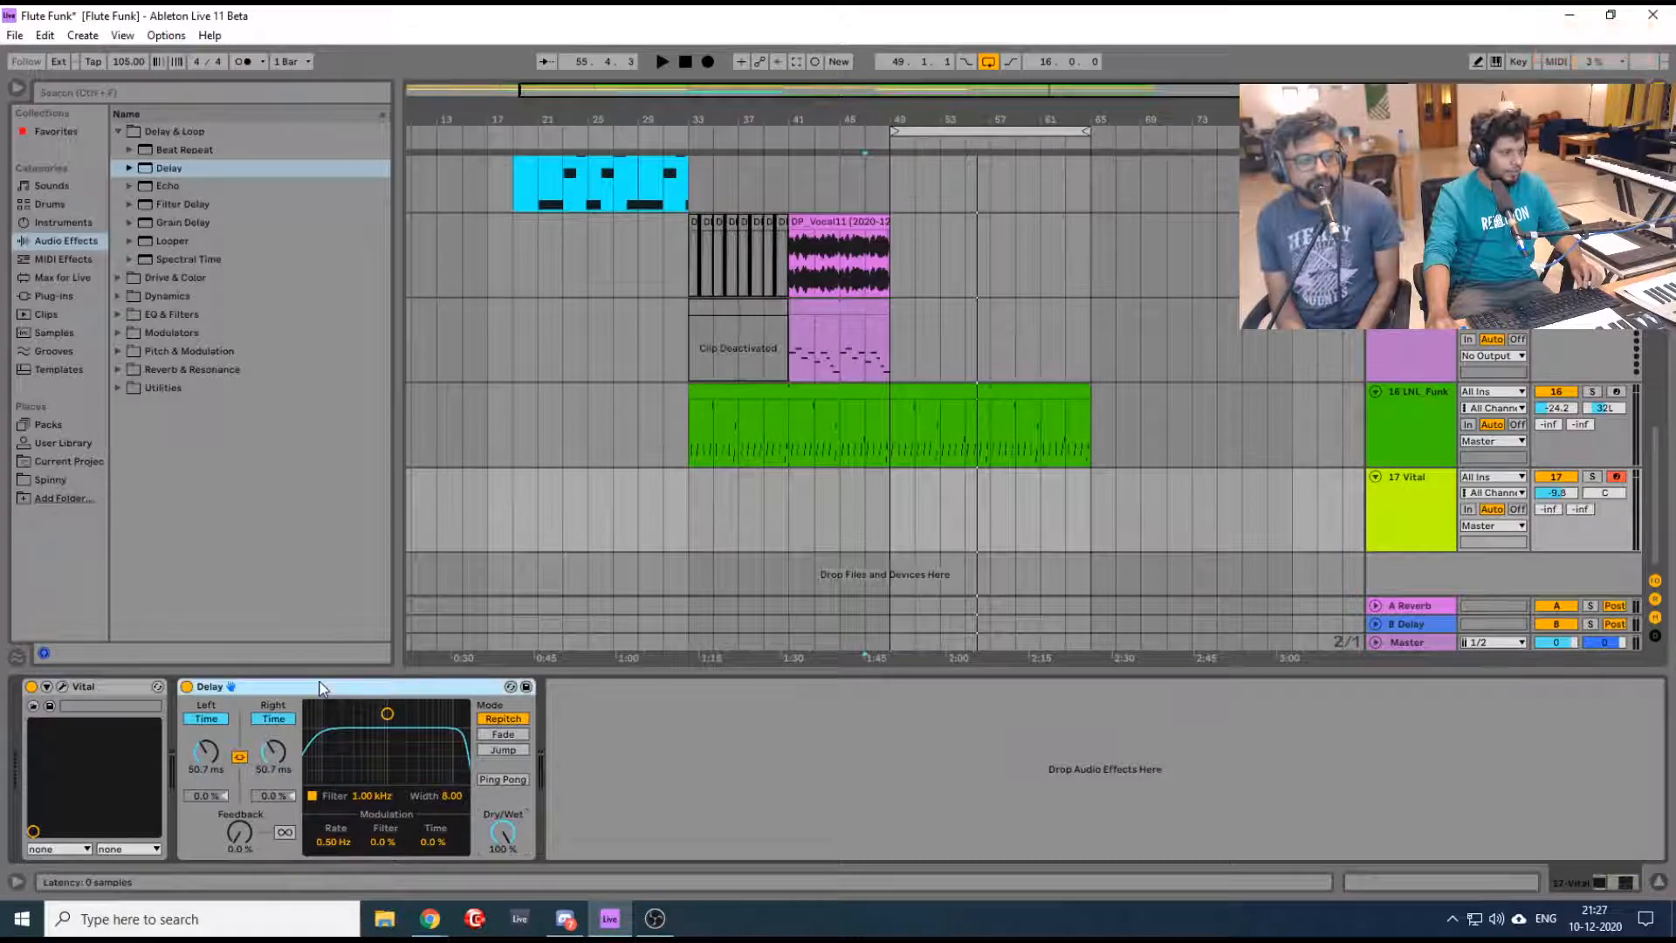
{"action": "left_click", "coordinate": [67, 276]}
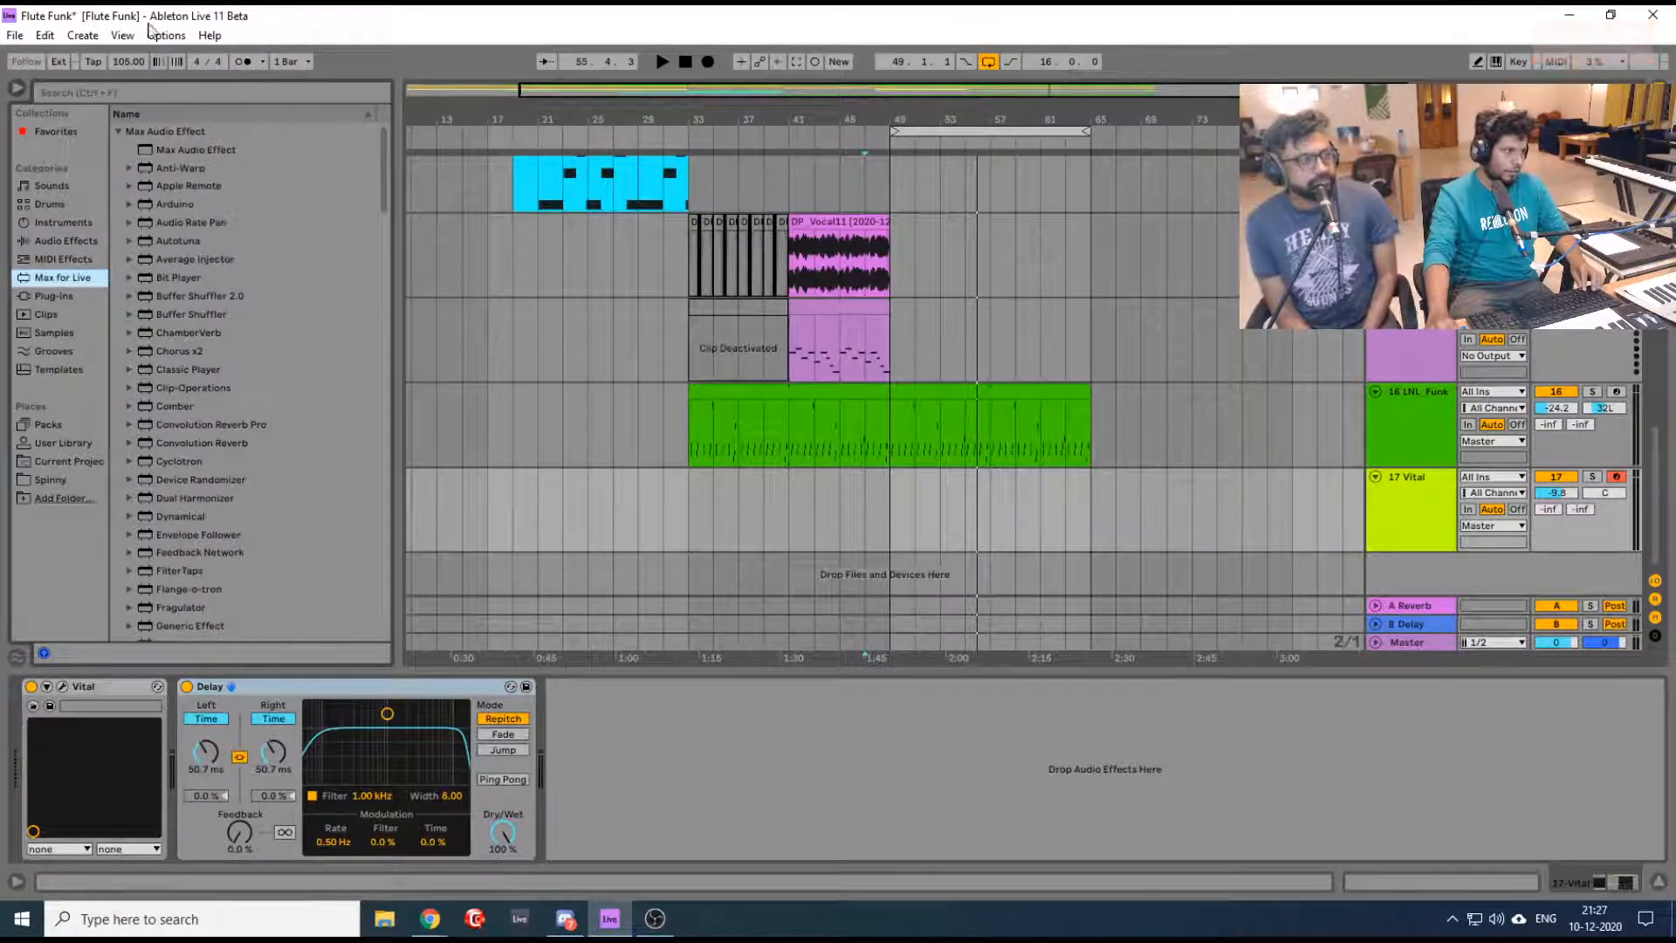
{"action": "left_click", "coordinate": [134, 90]}
{"action": "type", "text": "l"}
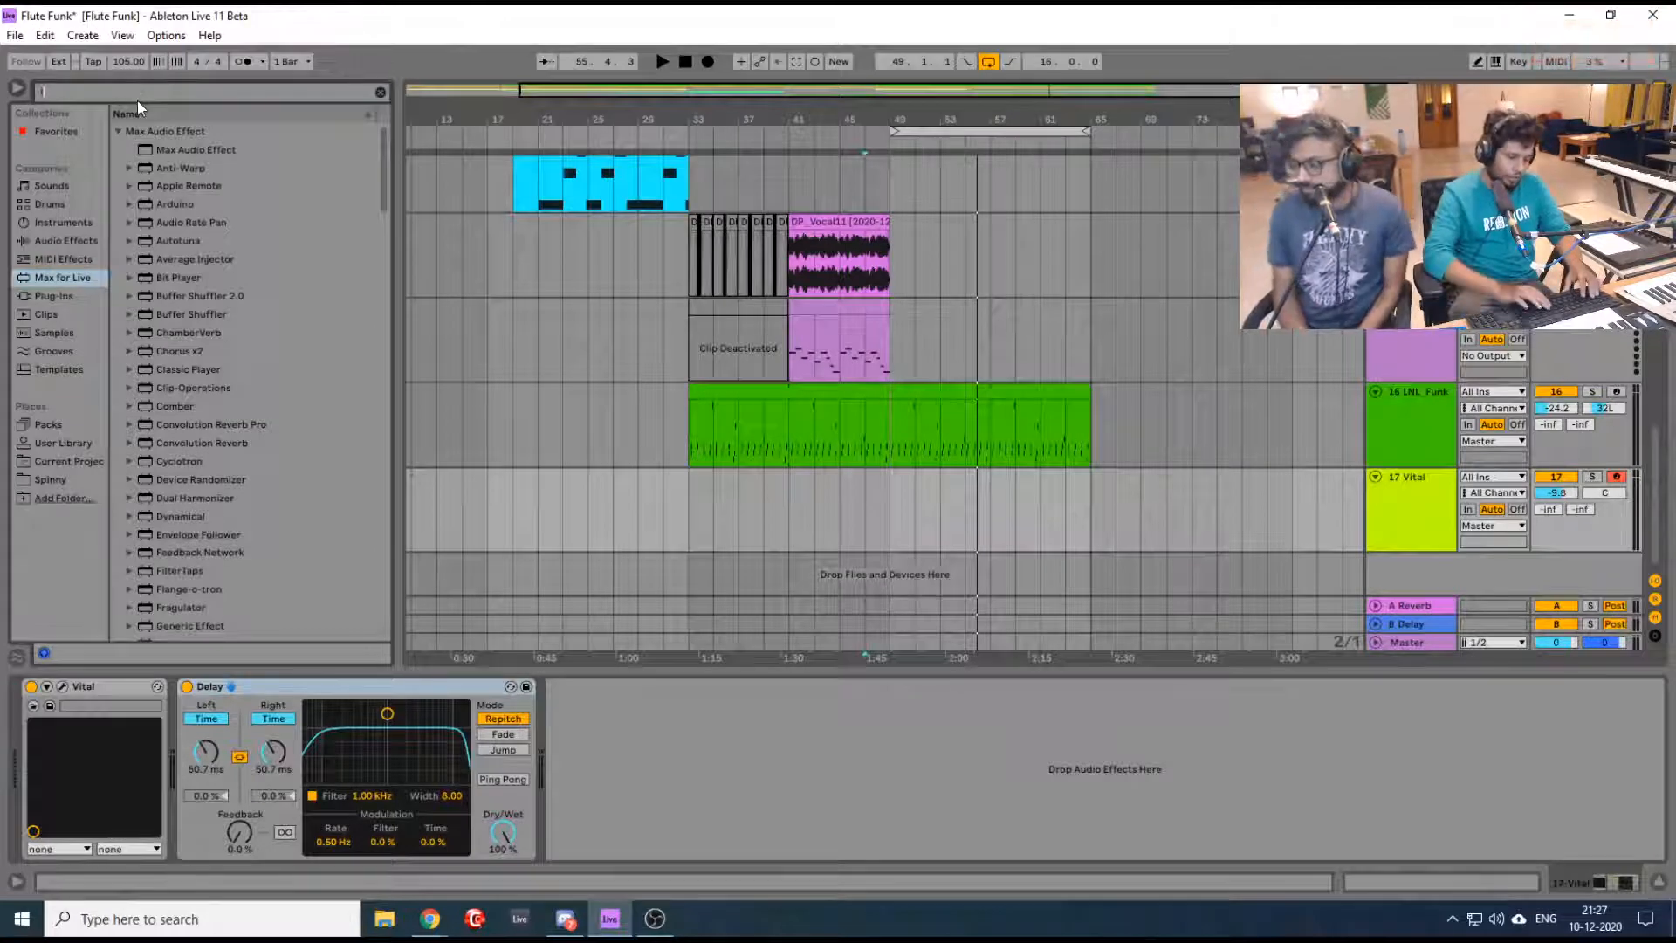
{"action": "type", "text": "fo"}
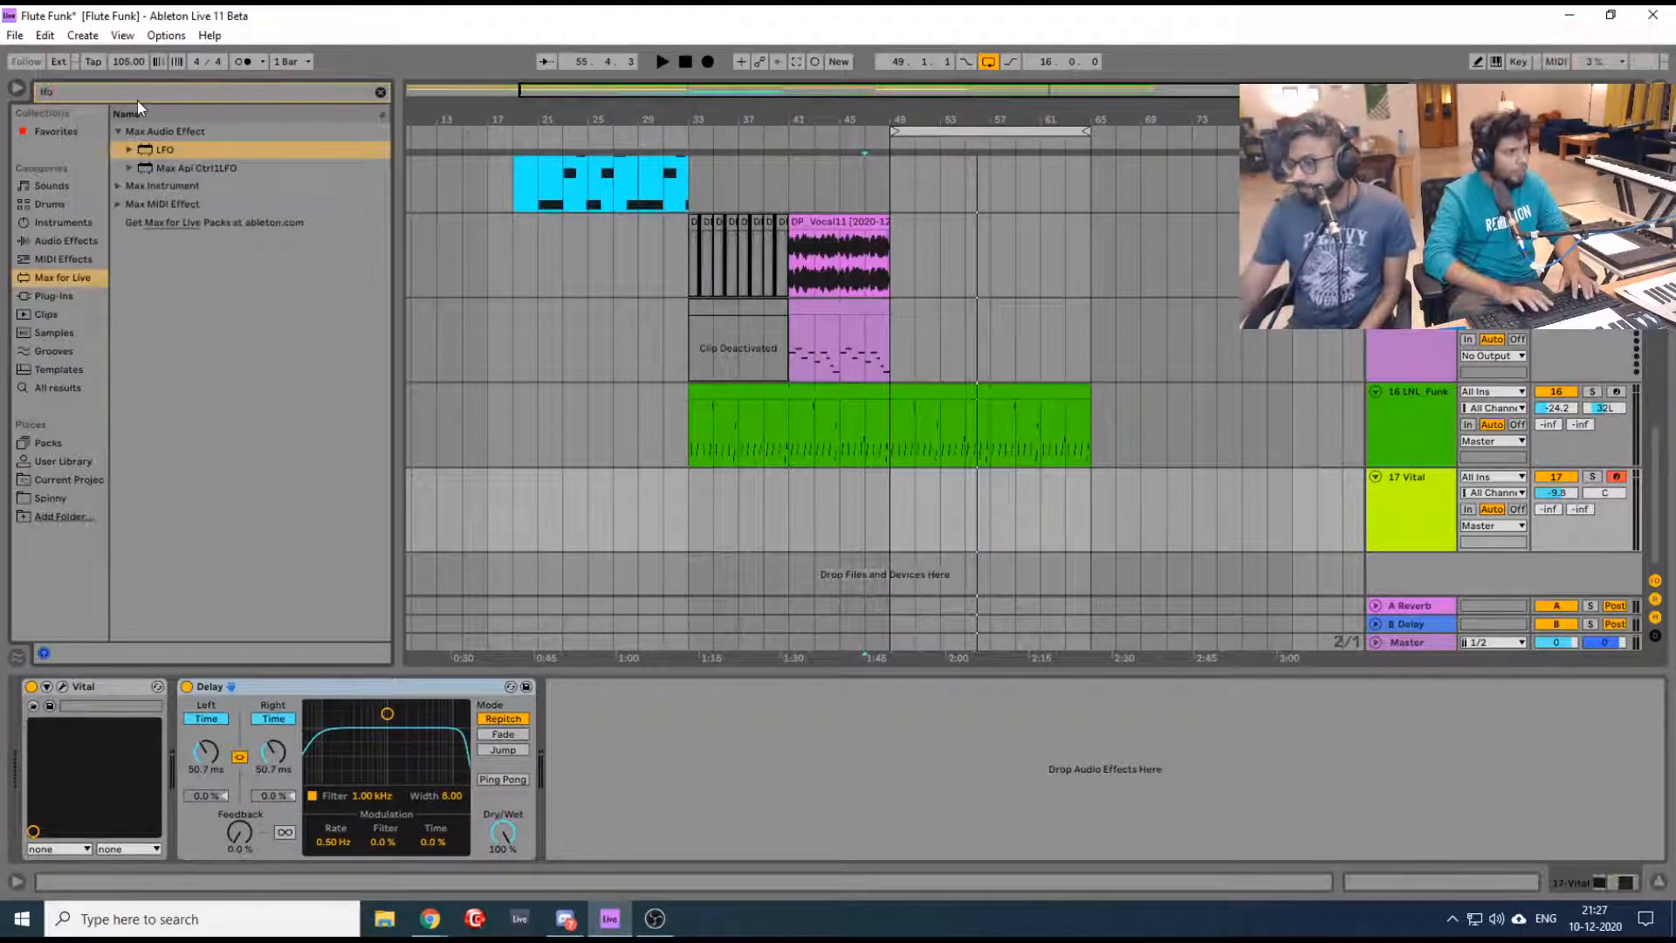
{"action": "left_click", "coordinate": [169, 149]}
{"action": "double_click", "coordinate": [170, 150]}
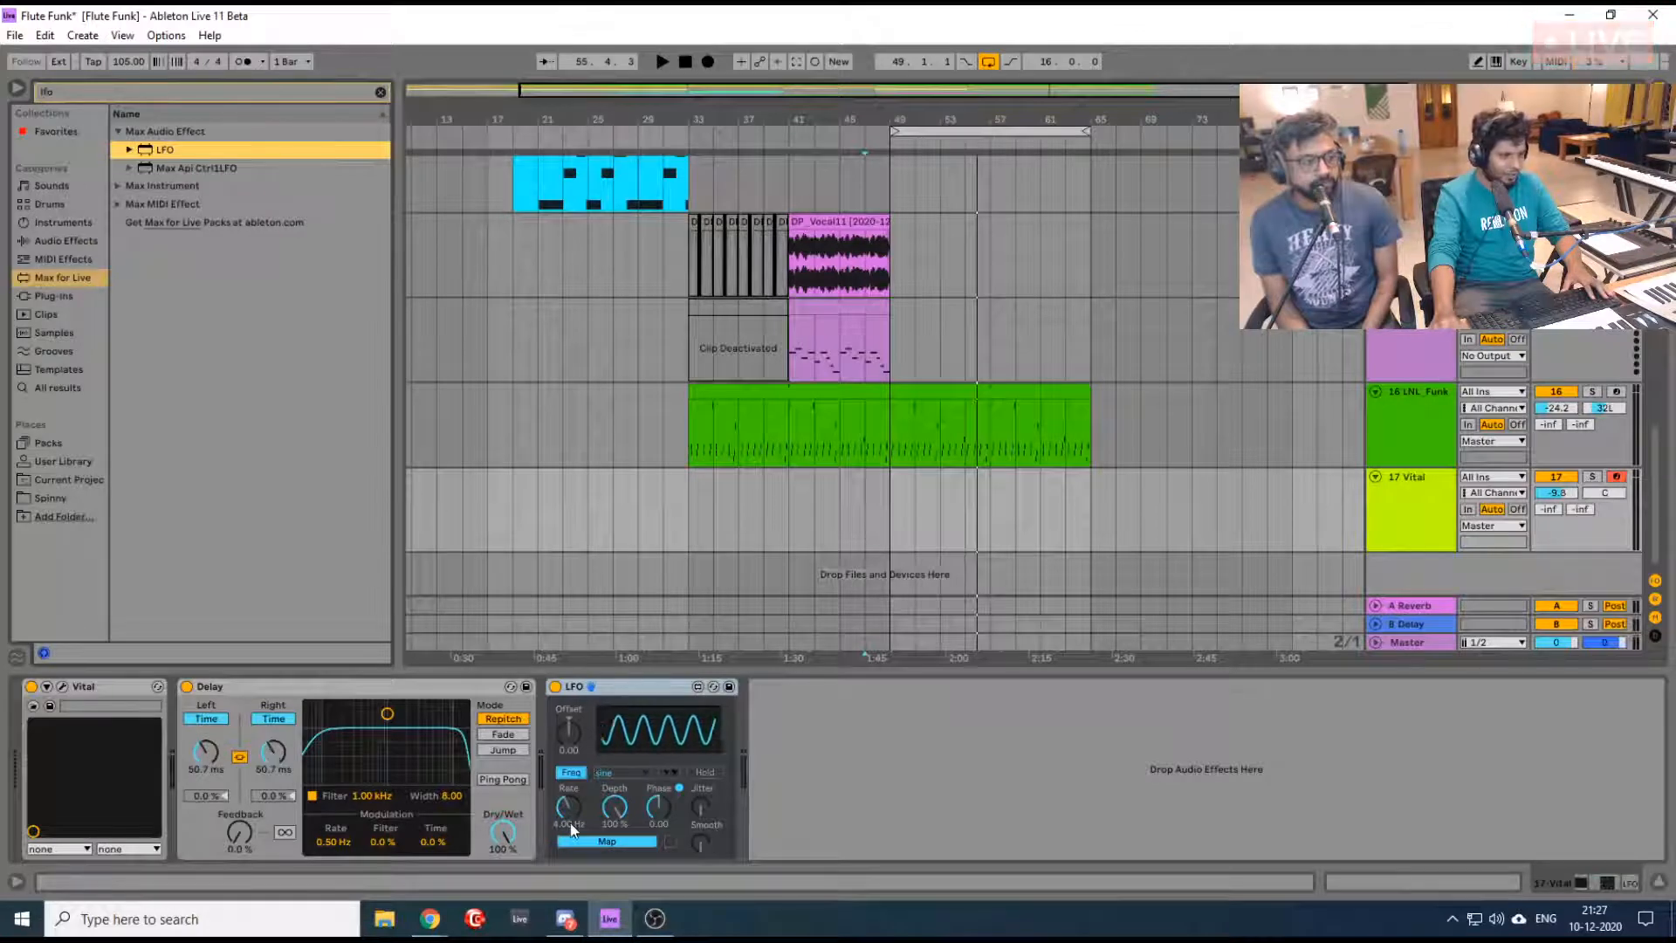
Hide the info view and map the LFO to the Delay's left time
{"action": "key", "text": "shift+question"}
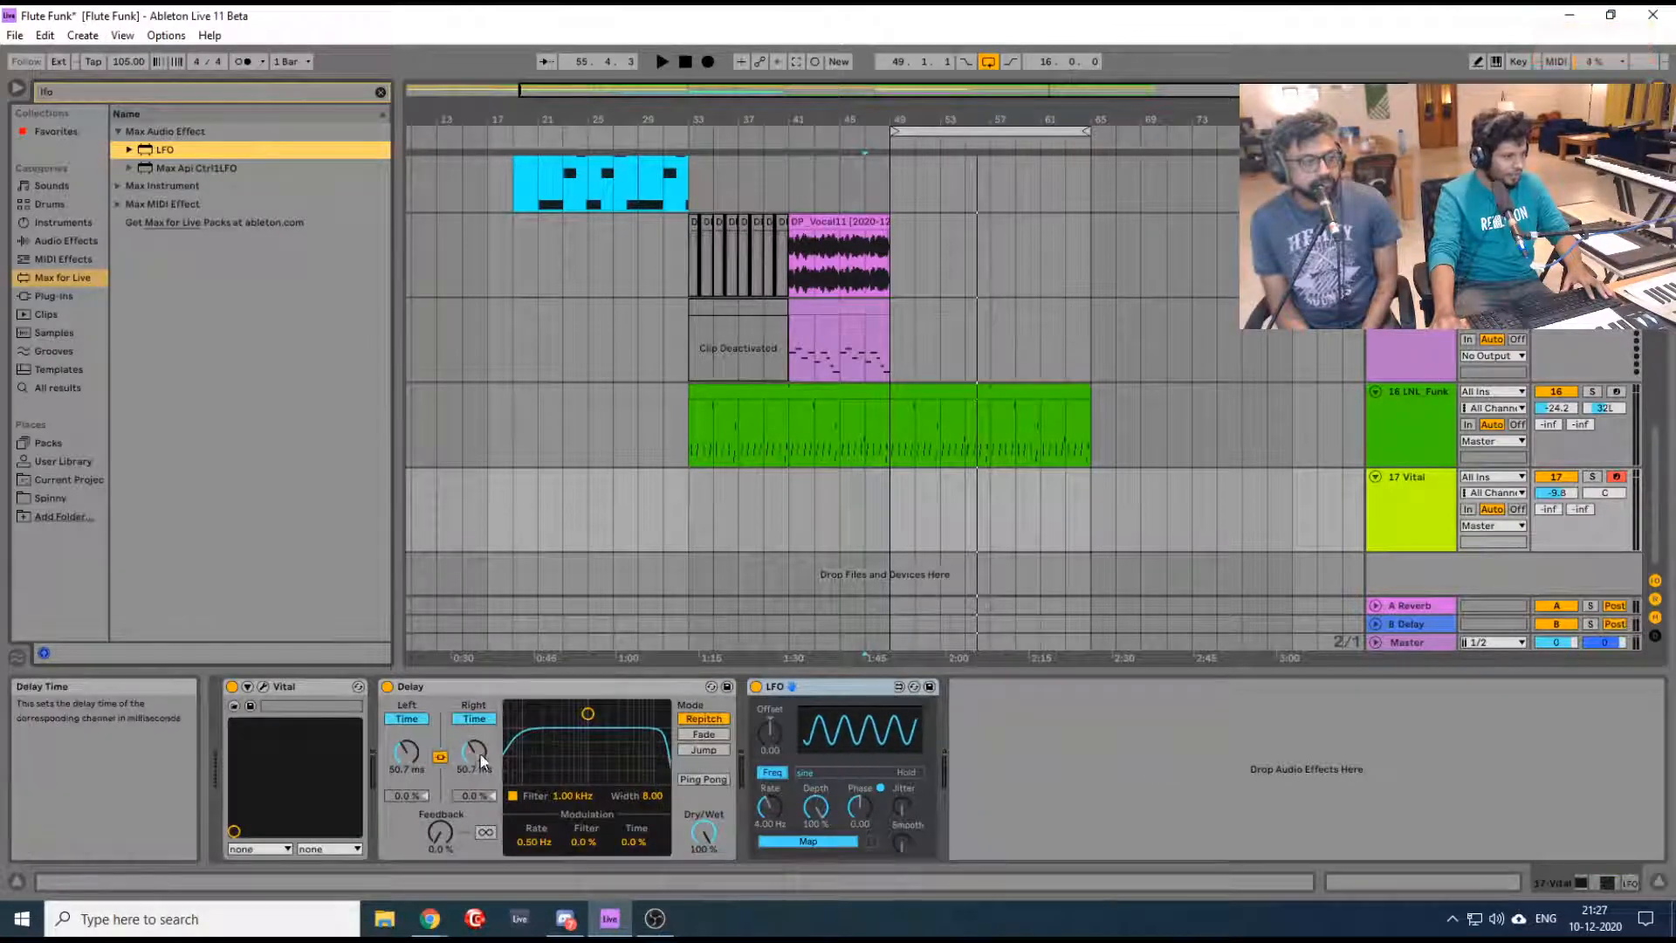
{"action": "left_click", "coordinate": [17, 880]}
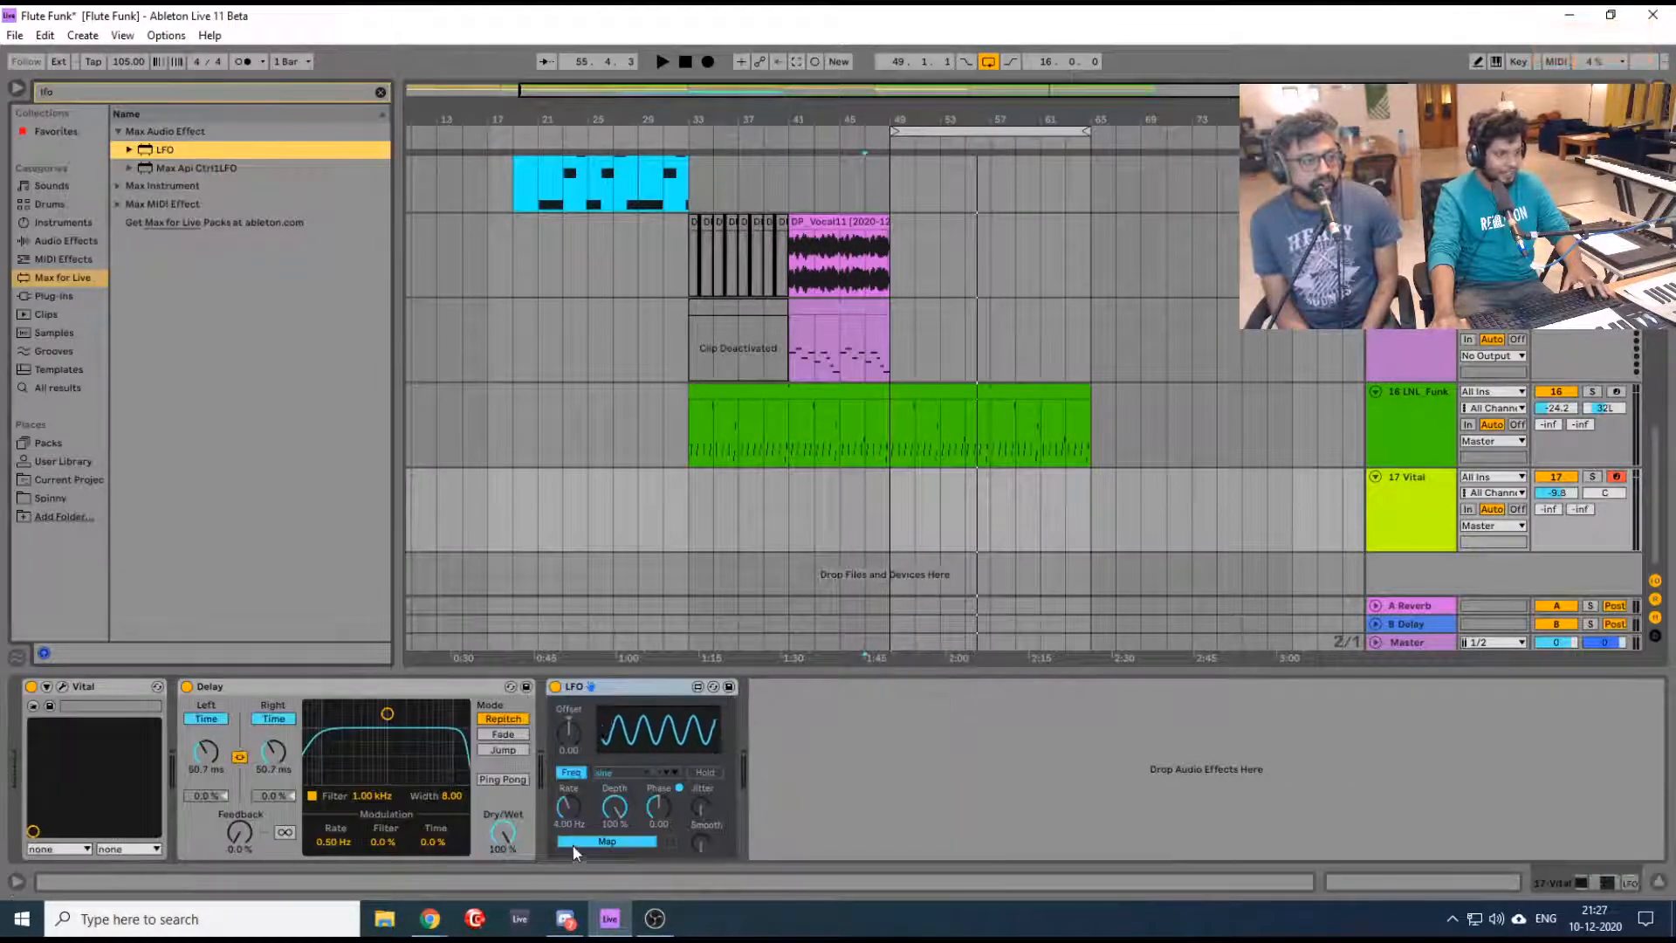
{"action": "left_click", "coordinate": [271, 756]}
{"action": "left_click", "coordinate": [273, 756]}
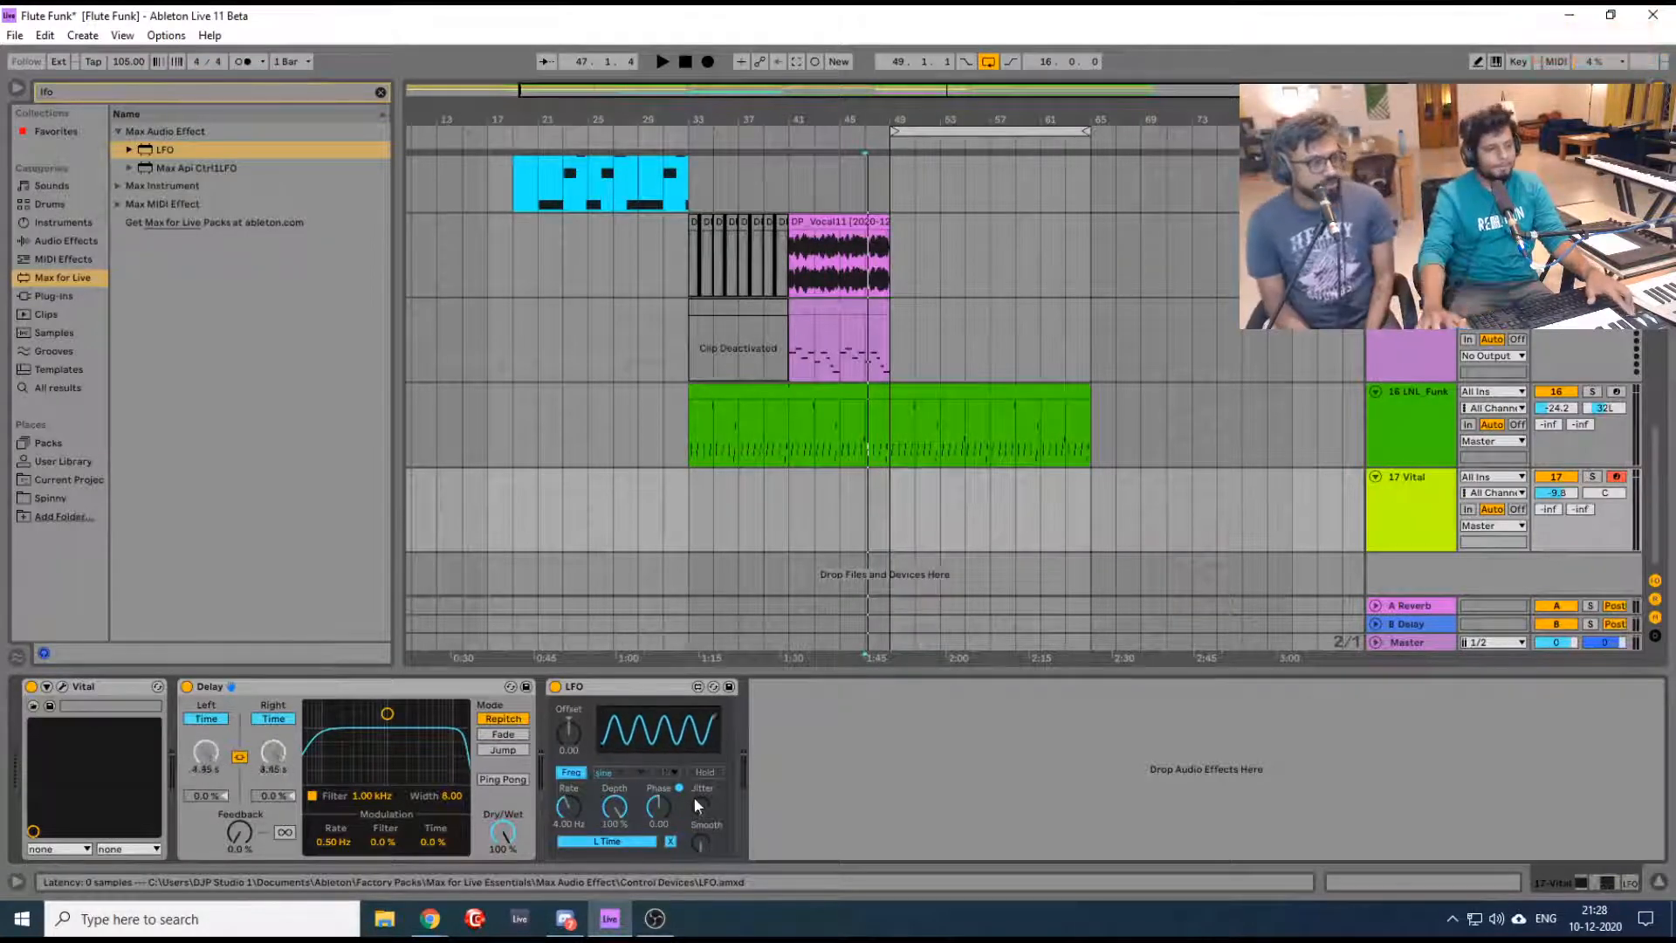
Set the LFO's rate to 6.58 Hz and its offset to about -0.79
{"action": "left_click_drag", "start_coordinate": [560, 807], "coordinate": [563, 800]}
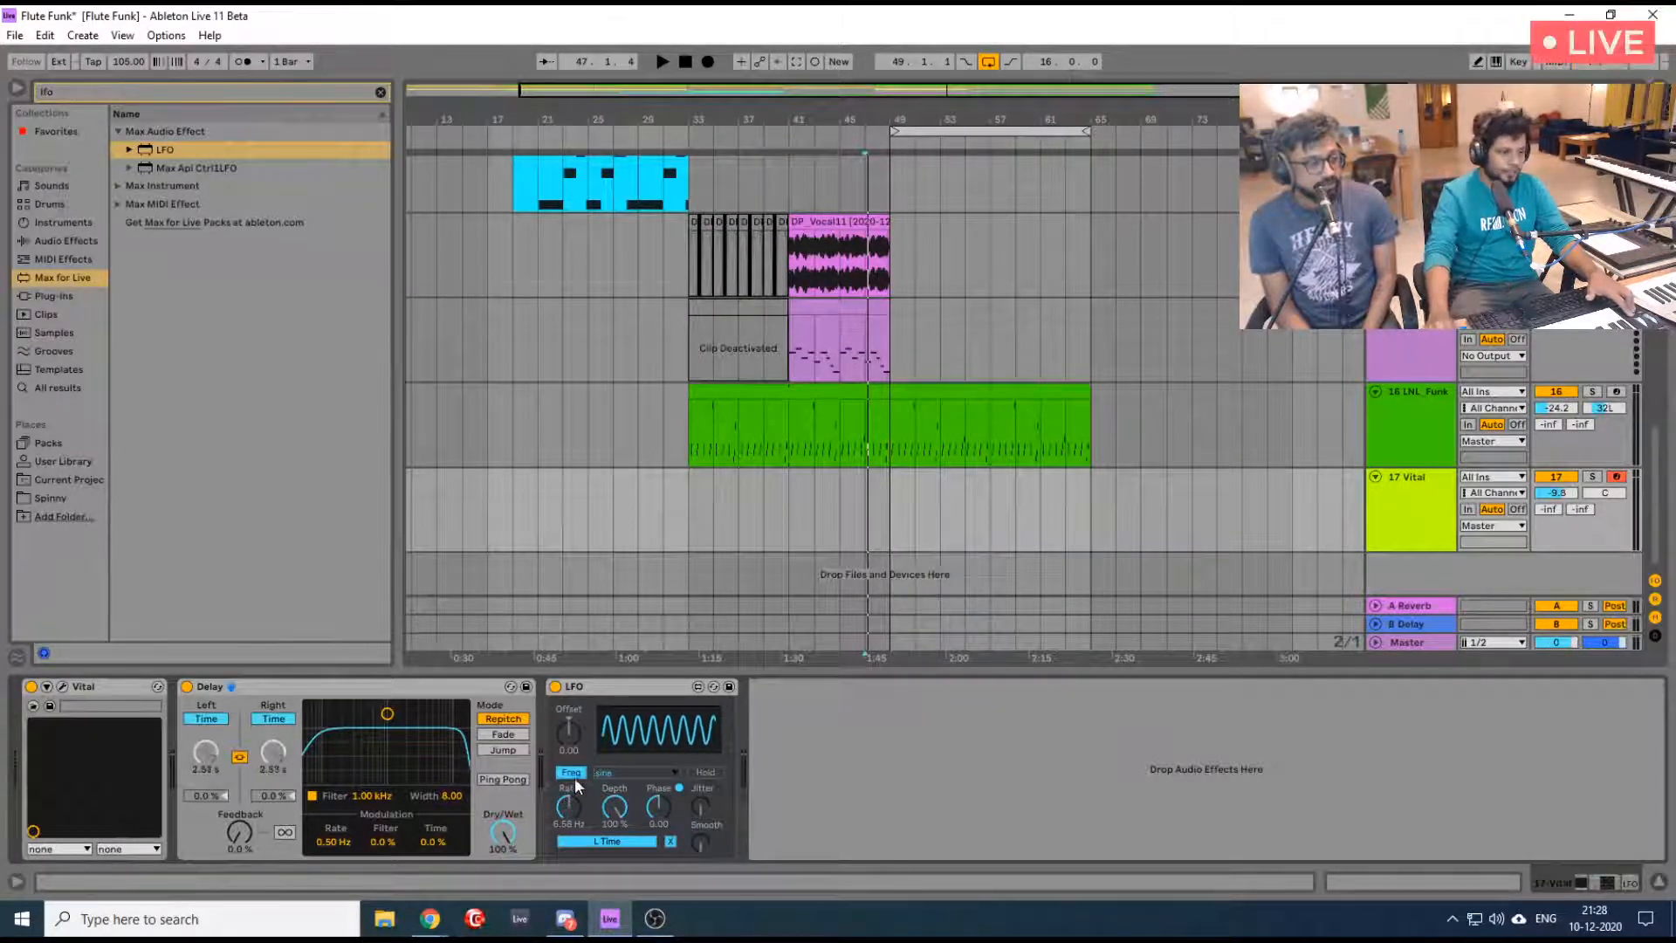
{"action": "left_click_drag", "start_coordinate": [567, 732], "coordinate": [567, 785]}
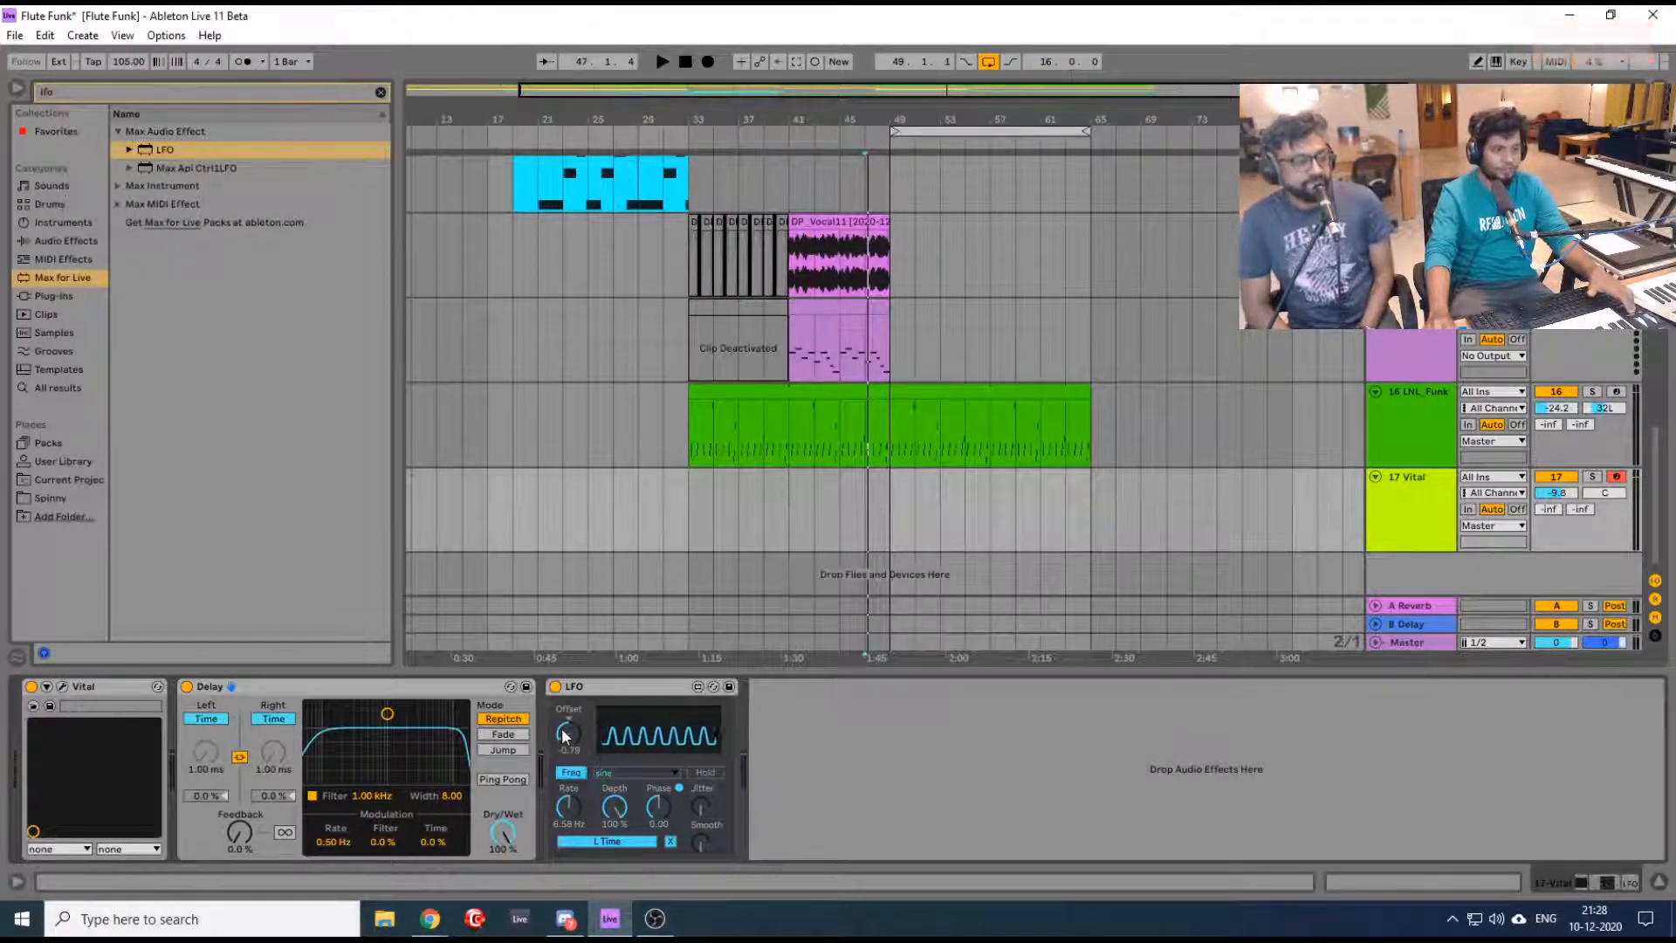
Group the Delay and the LFO into an Audio Effect Rack and show the rack's macro controls
{"action": "left_click", "coordinate": [324, 685]}
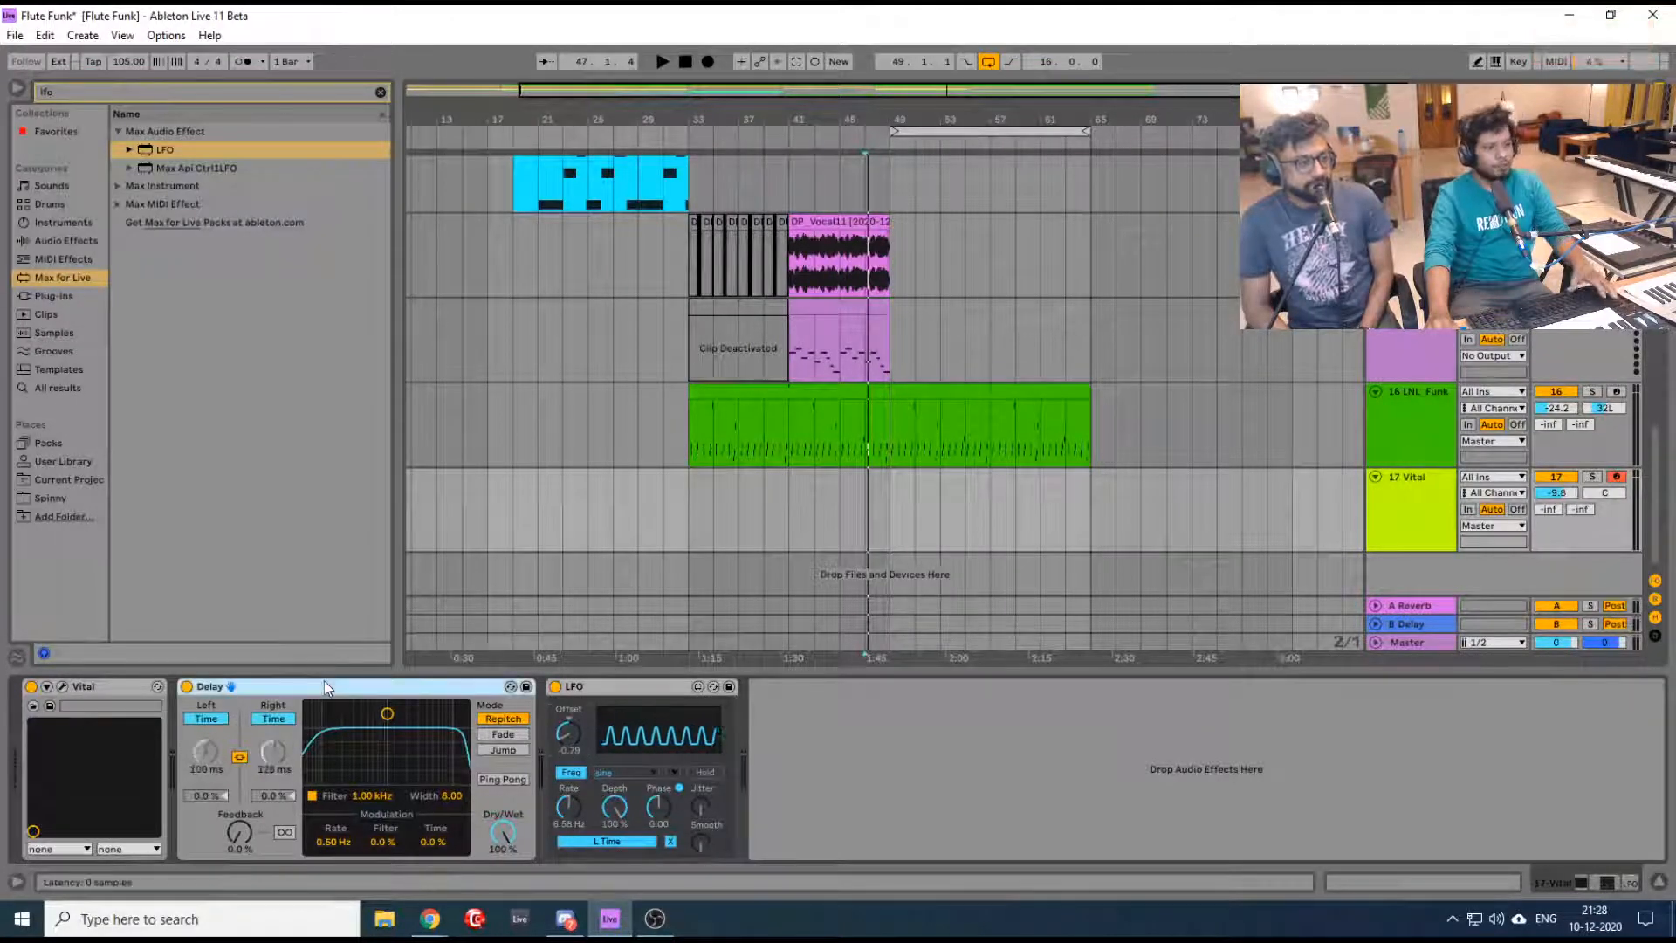
{"action": "left_click", "coordinate": [622, 687]}
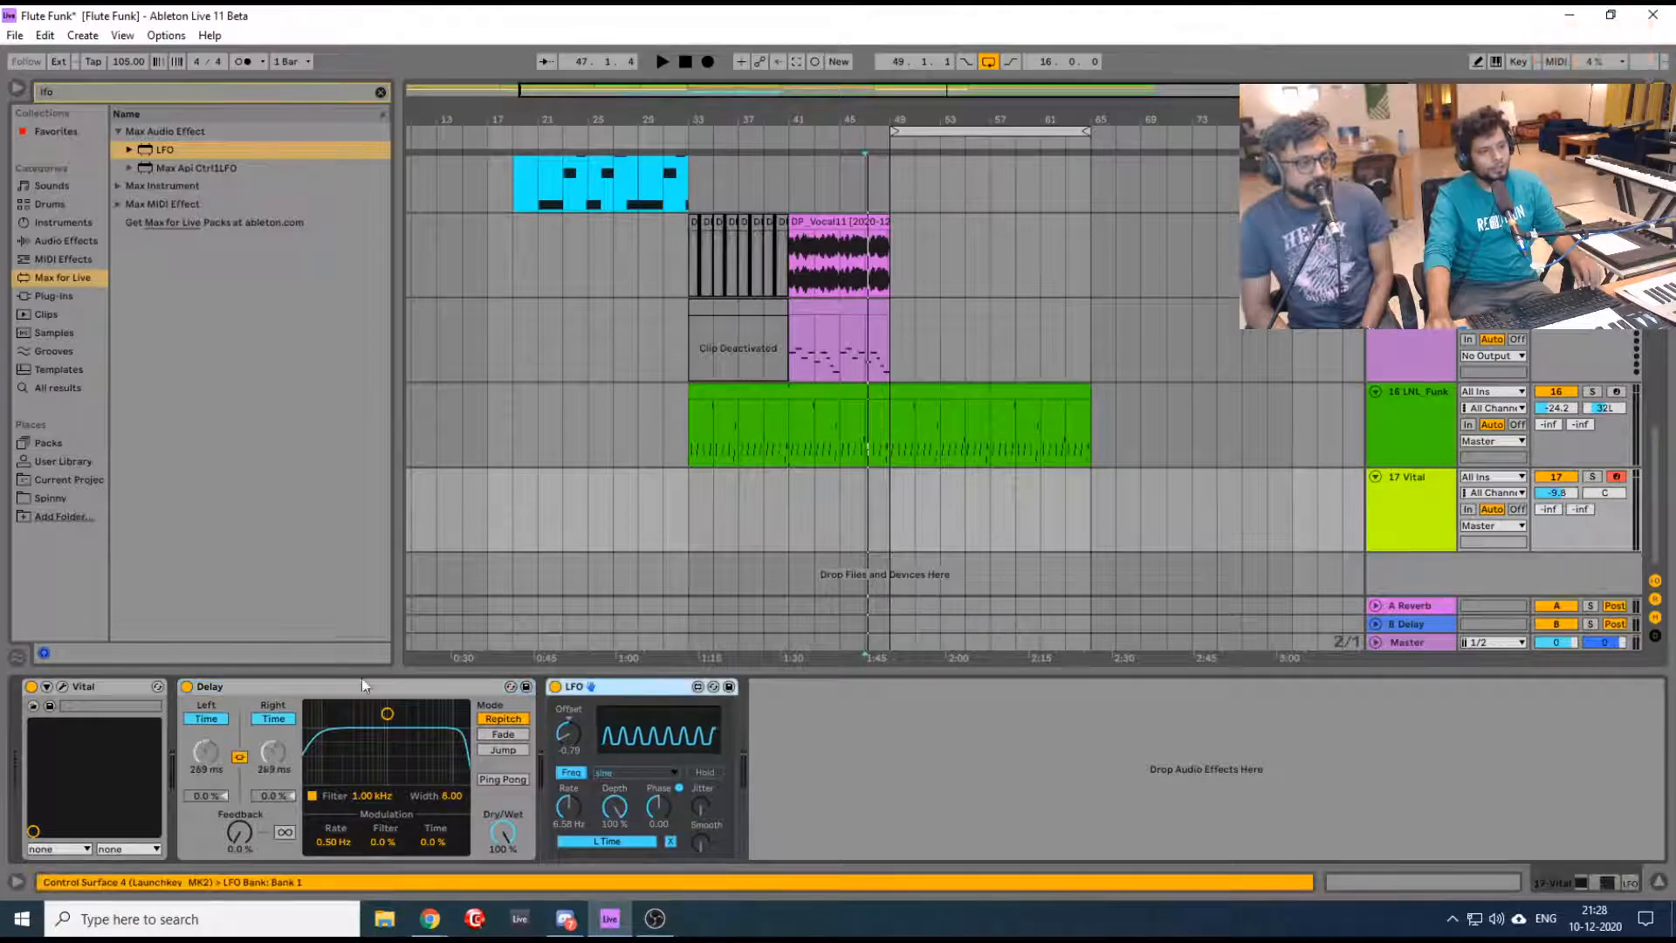
{"action": "left_click", "coordinate": [362, 689]}
{"action": "key", "text": "ctrl+g"}
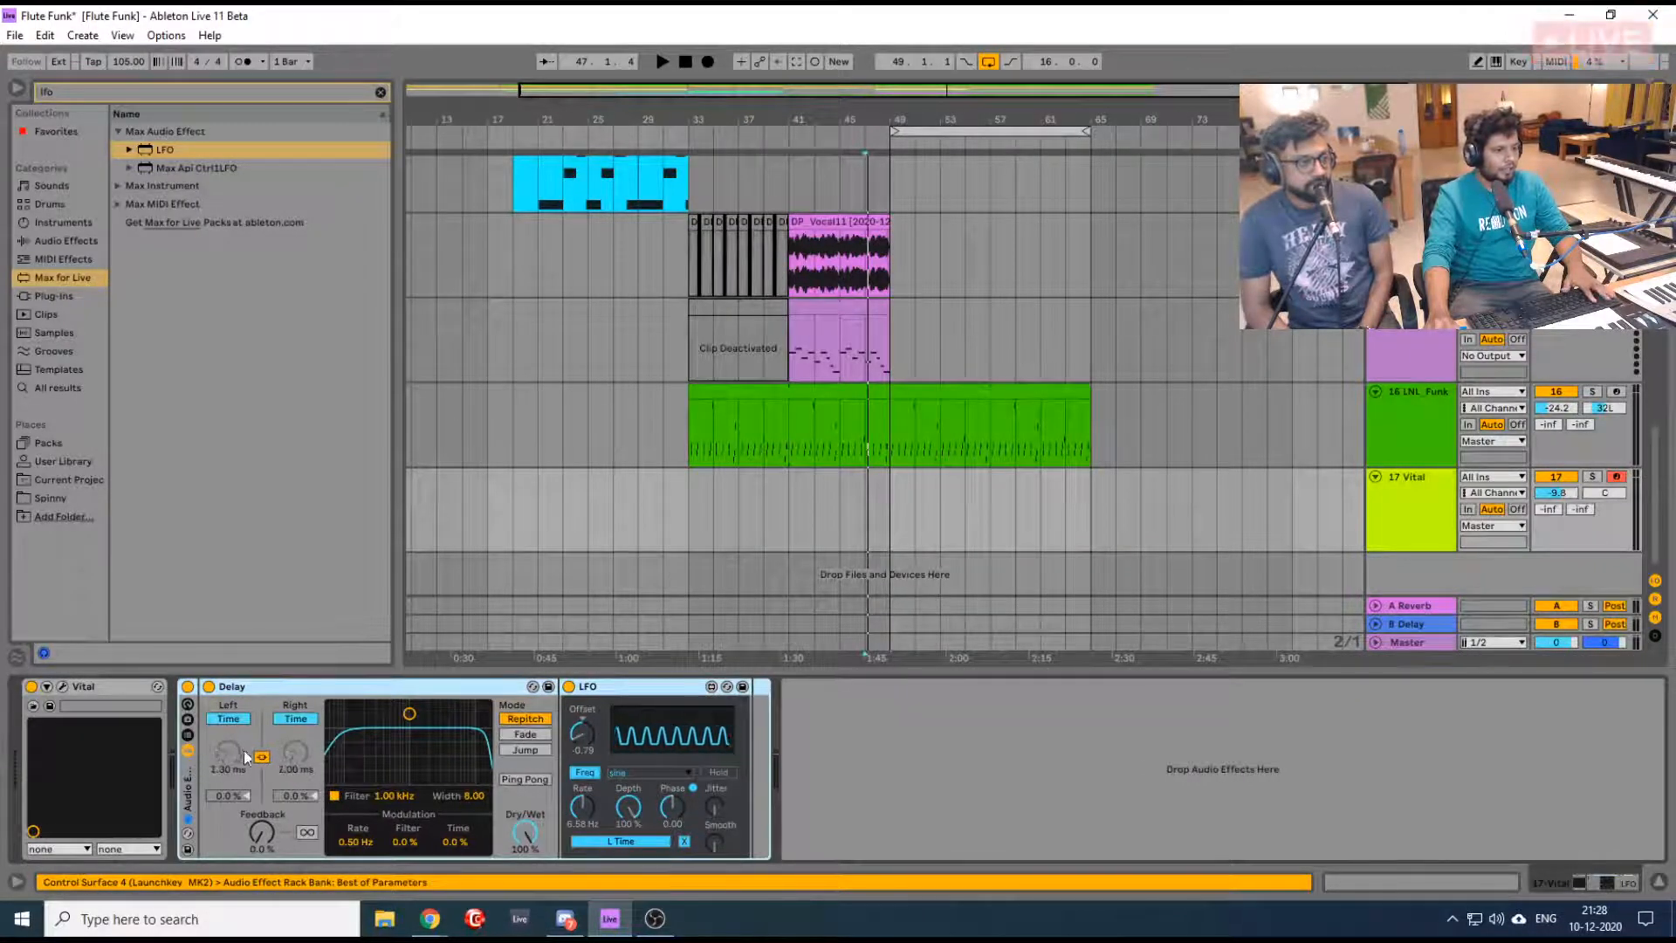
{"action": "left_click", "coordinate": [187, 716]}
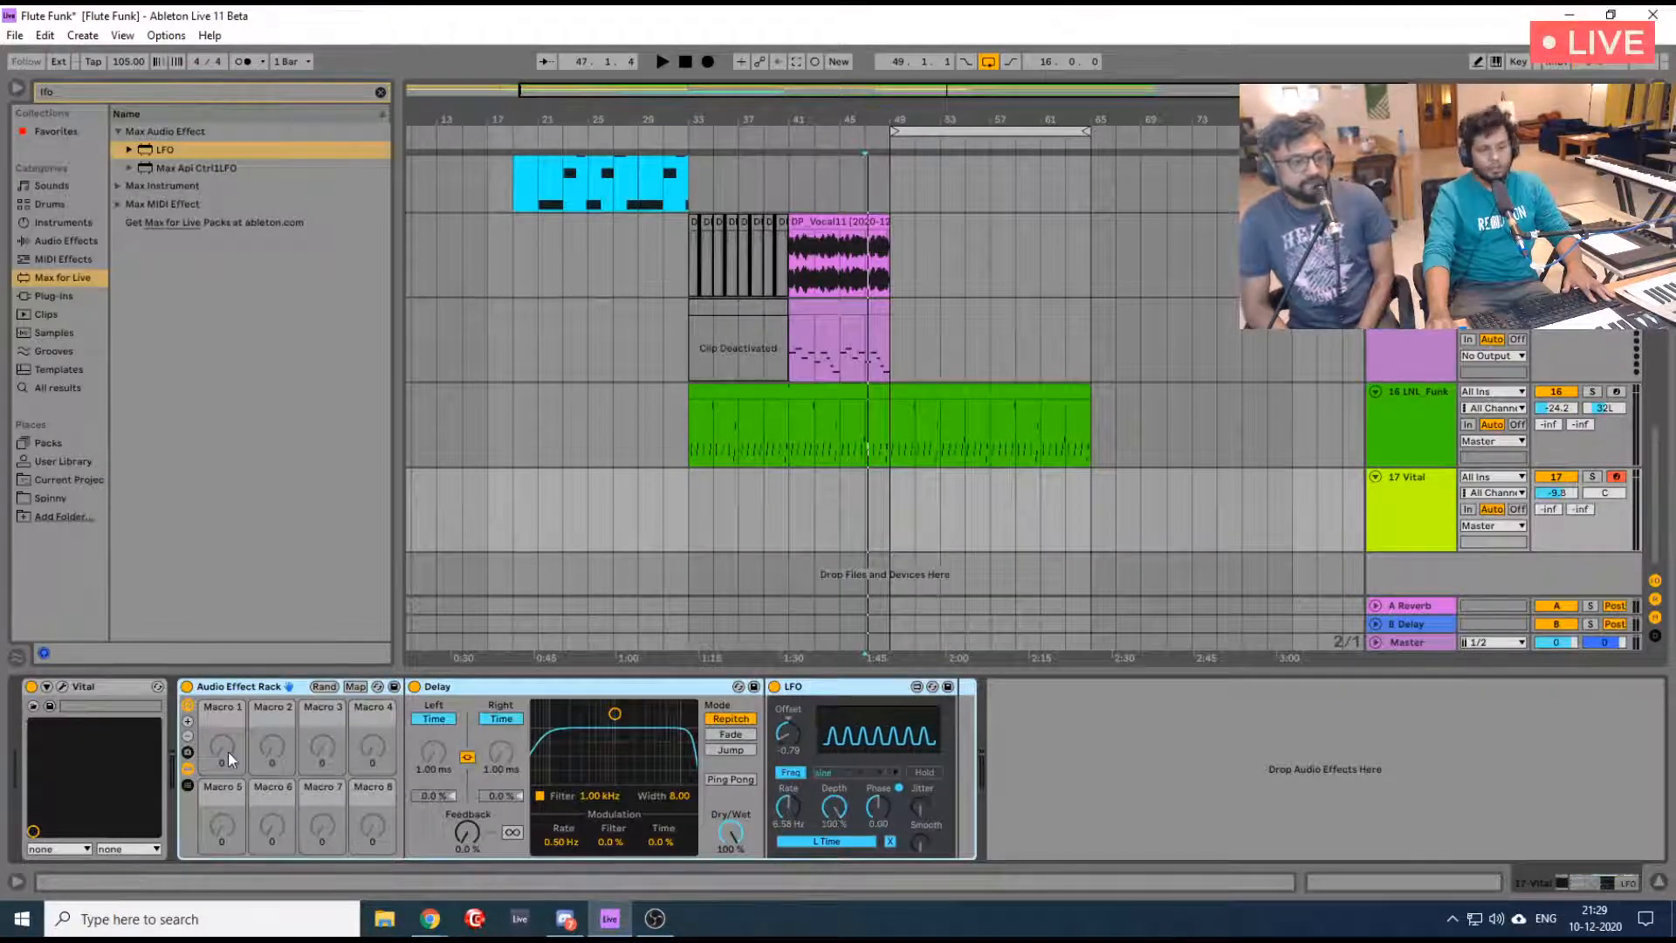
Map the LFO's depth to Macro 1 and limit the mapping's maximum to 6%
{"action": "right_click", "coordinate": [833, 810]}
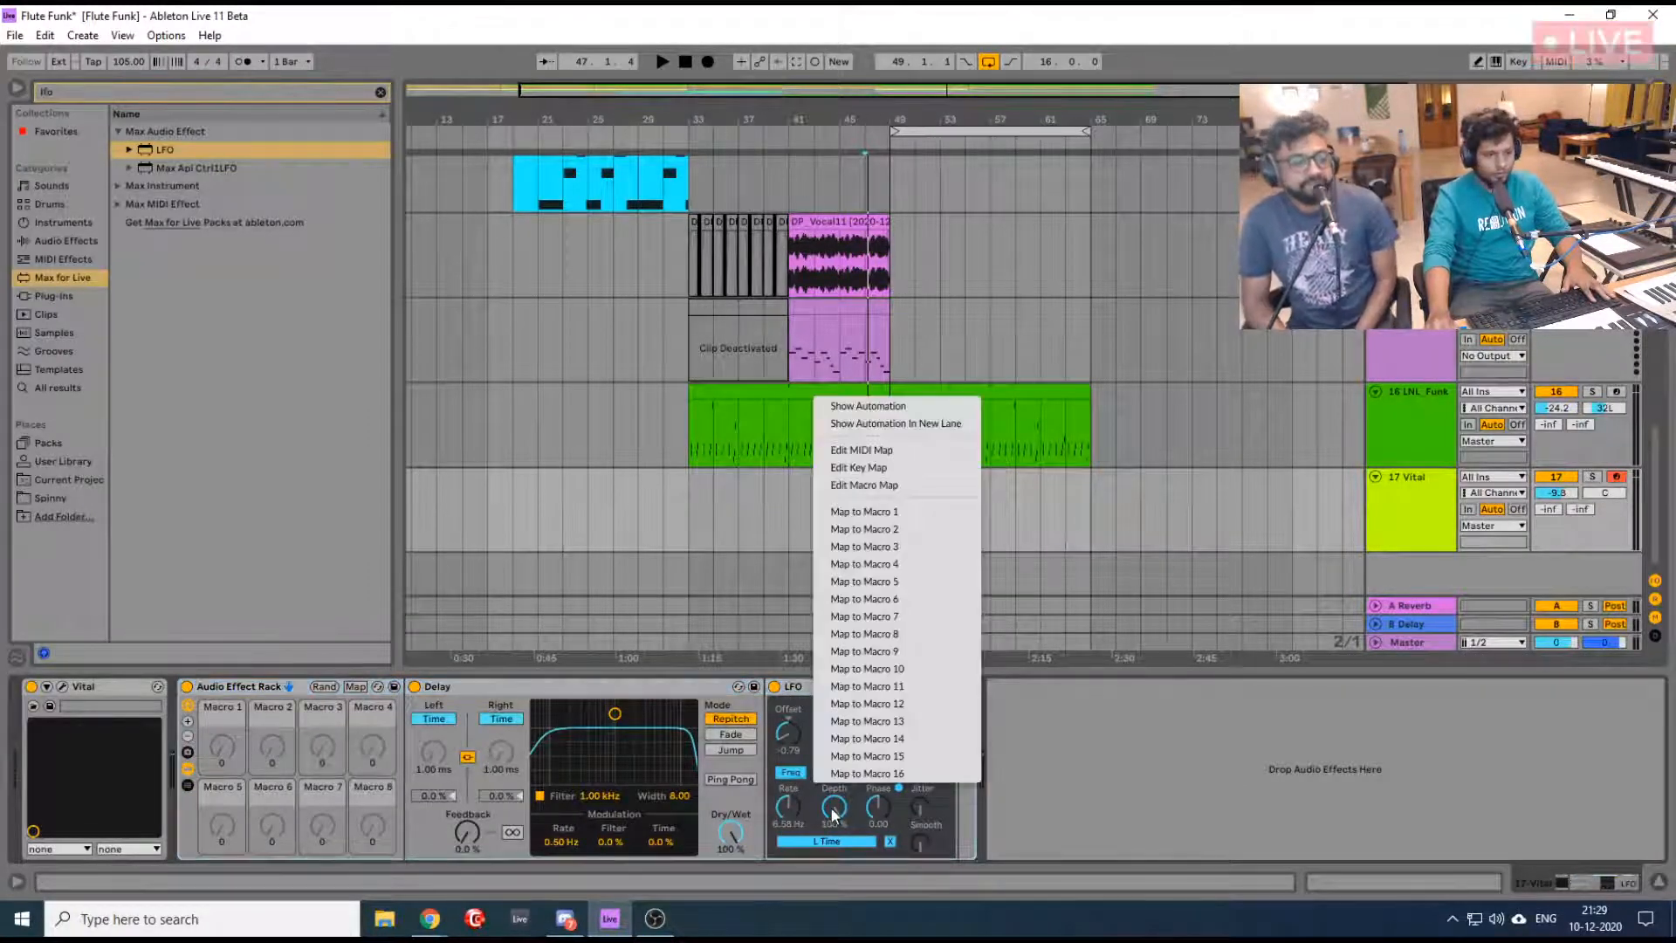
{"action": "left_click", "coordinate": [850, 514]}
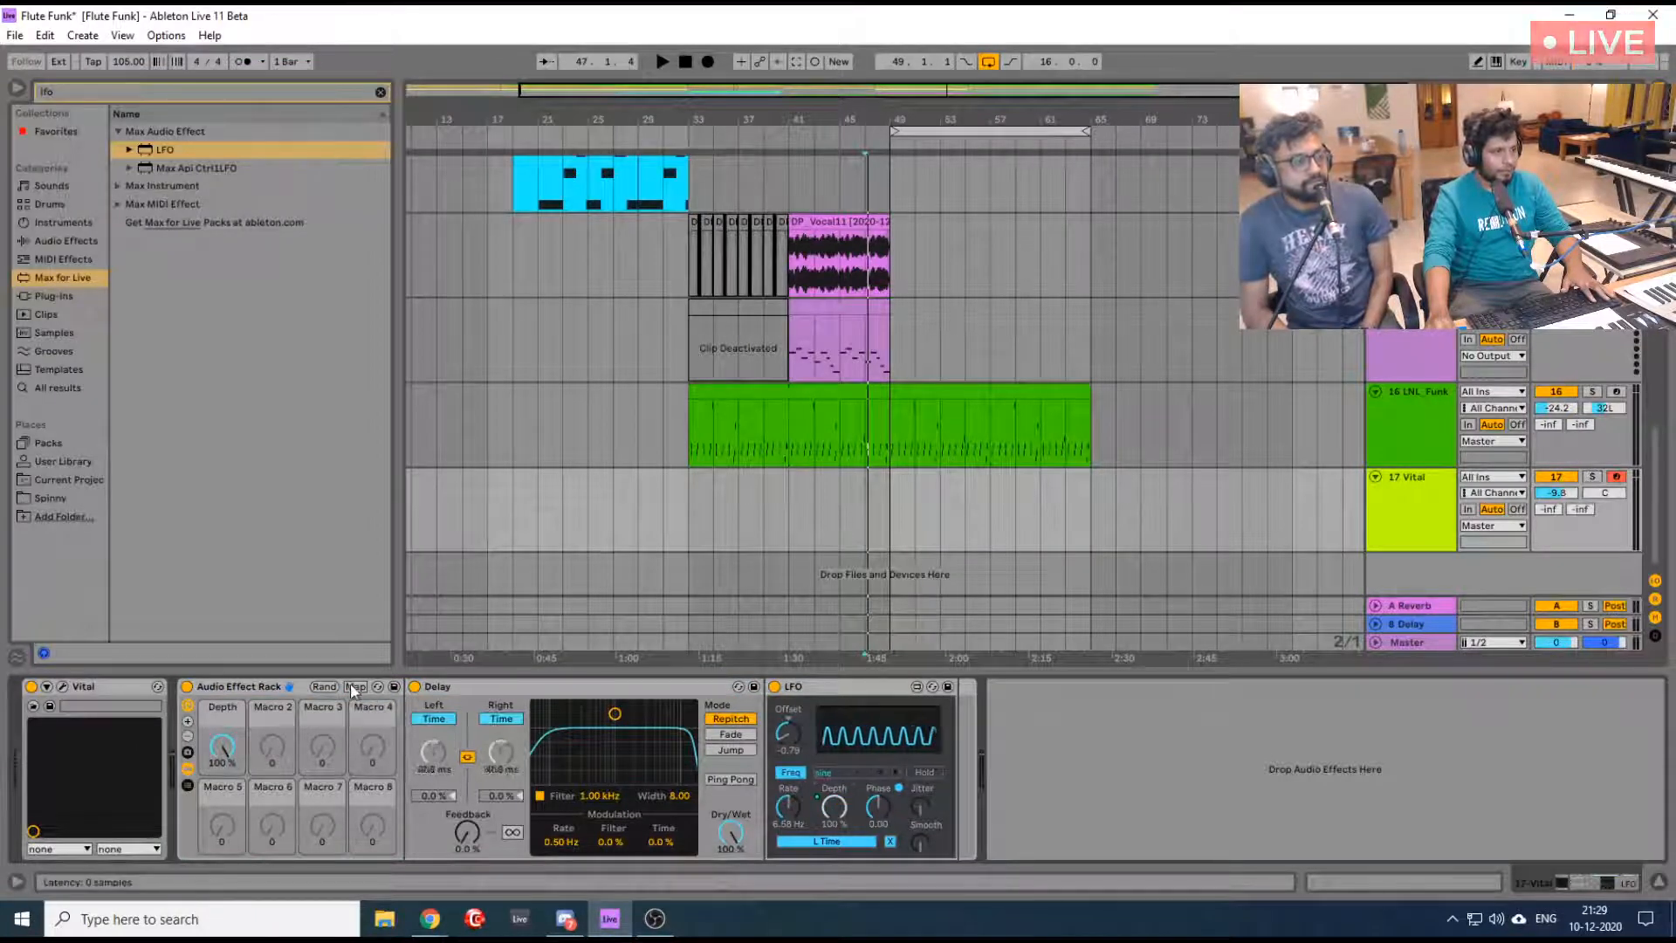
{"action": "left_click", "coordinate": [355, 687]}
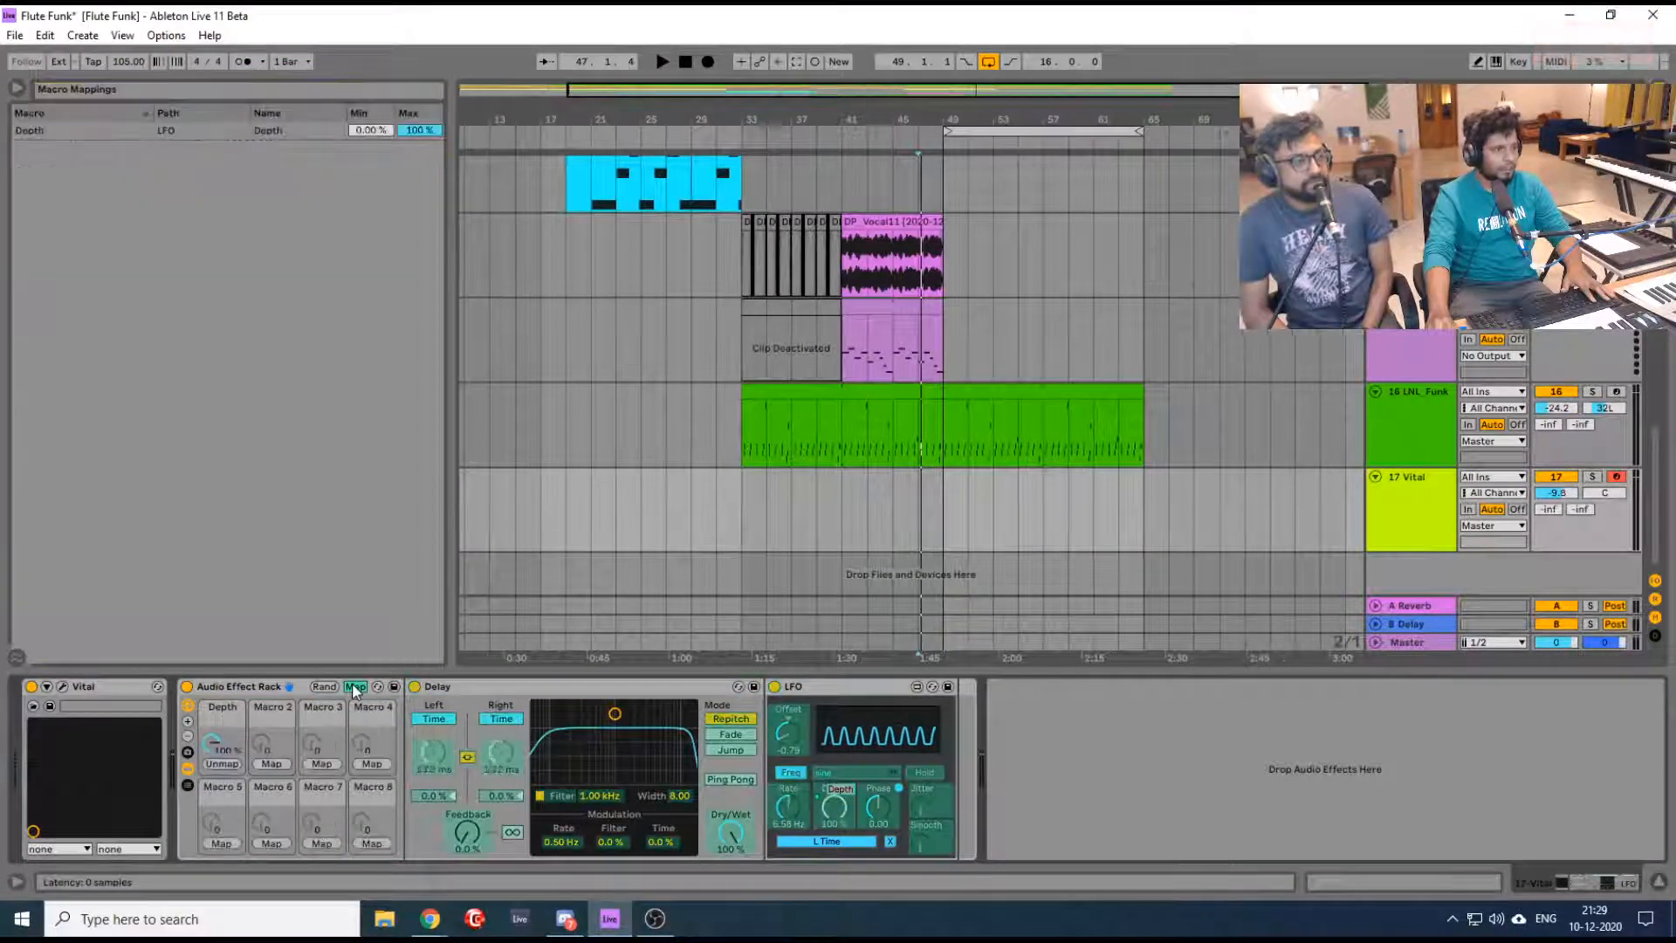
{"action": "left_click", "coordinate": [426, 128]}
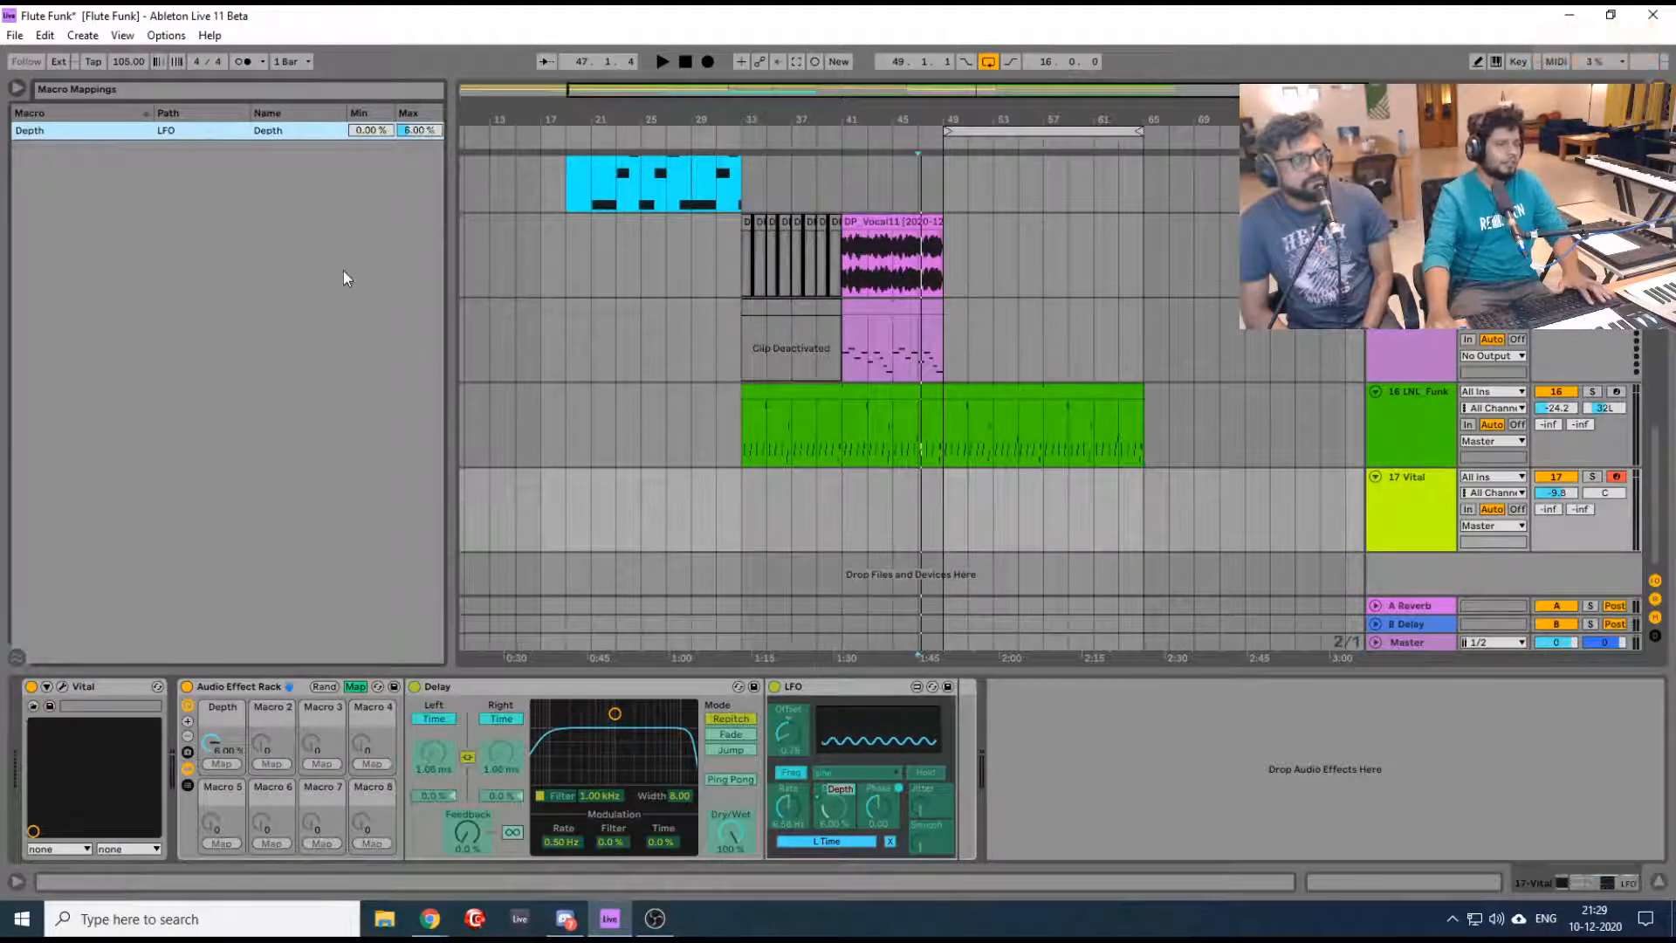
{"action": "left_click", "coordinate": [352, 687]}
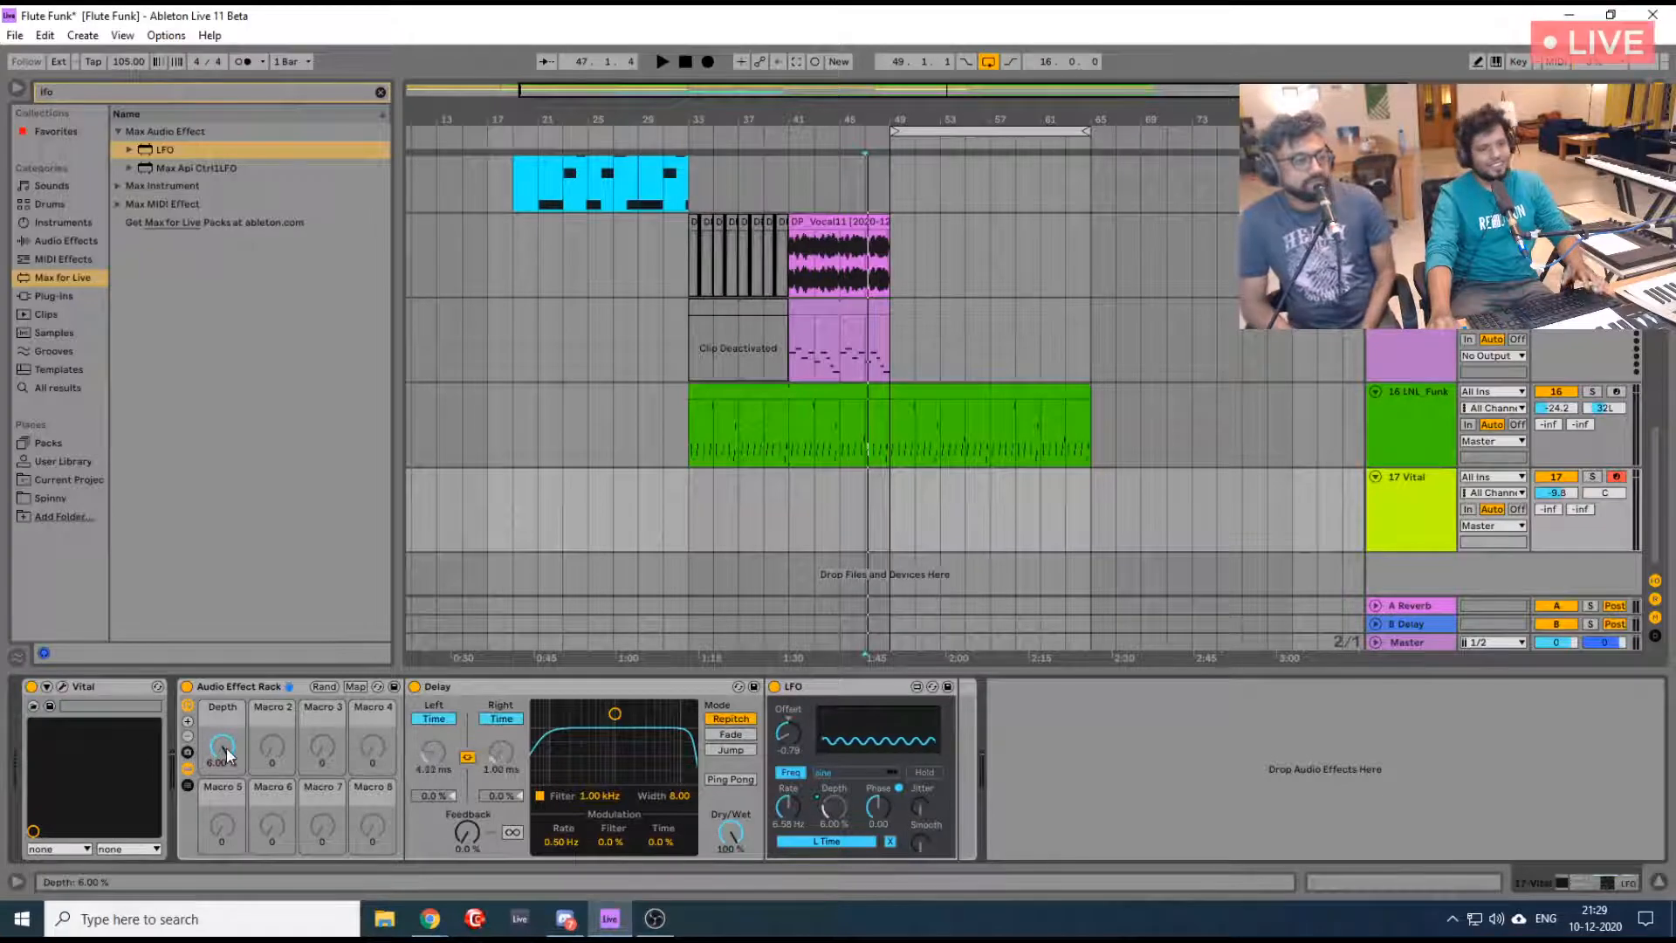
Turn the rack's Depth macro down to 0% and adjust the LFO's offset to -0.65
{"action": "left_click_drag", "start_coordinate": [222, 747], "coordinate": [223, 821]}
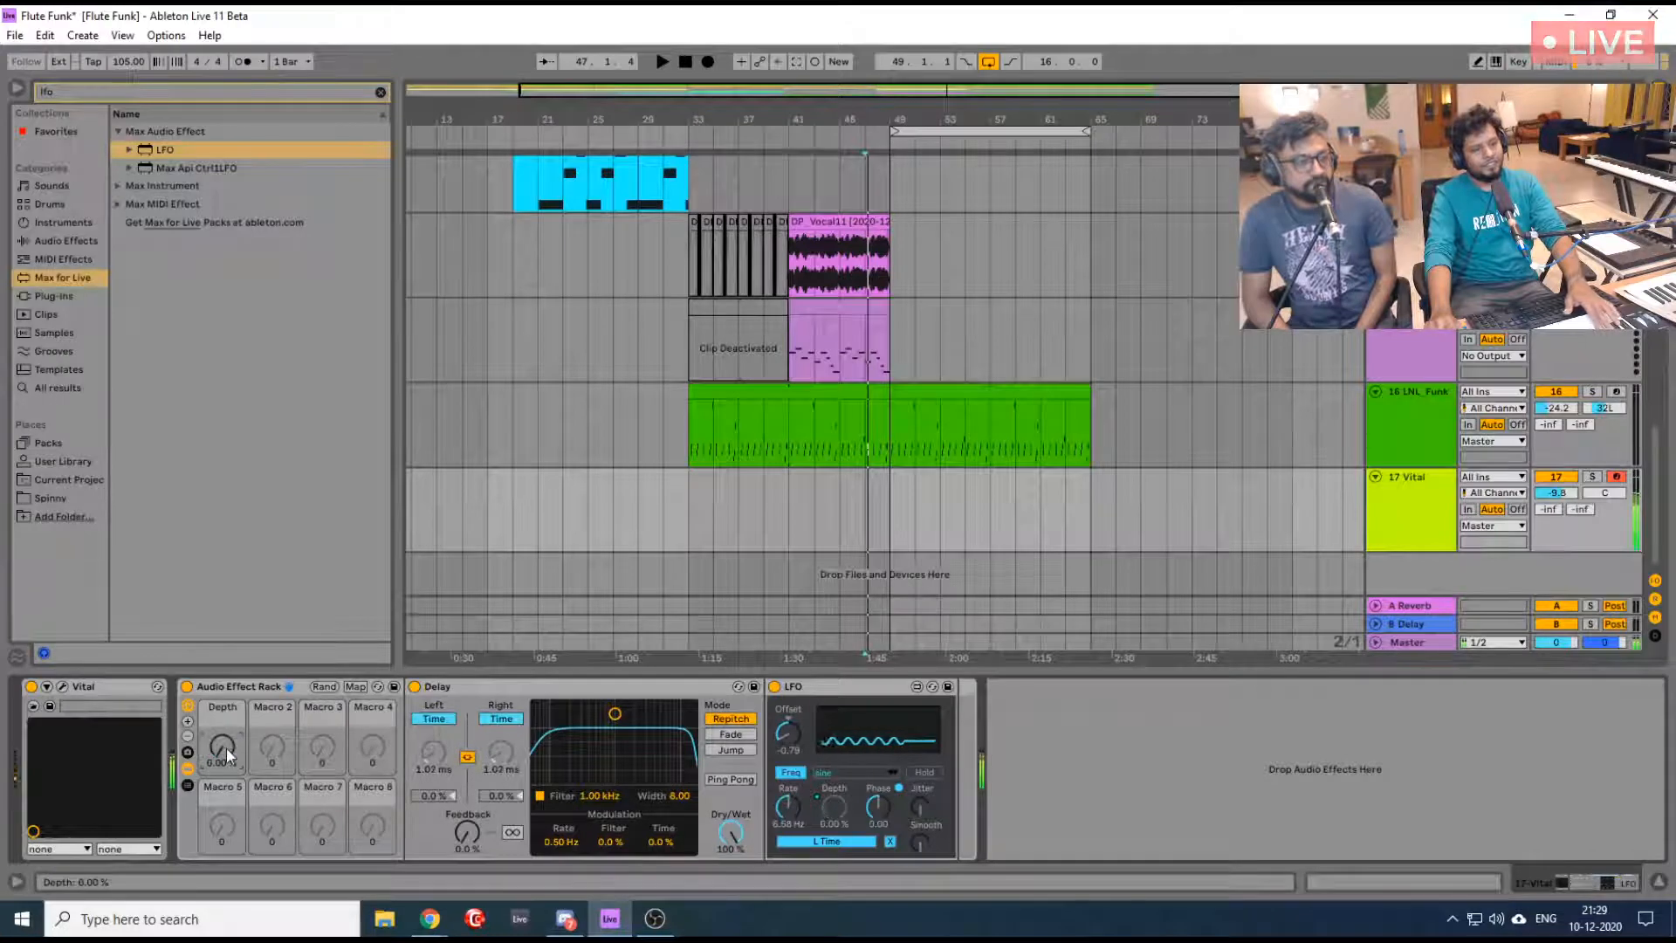
{"action": "left_click_drag", "start_coordinate": [223, 728], "coordinate": [224, 730]}
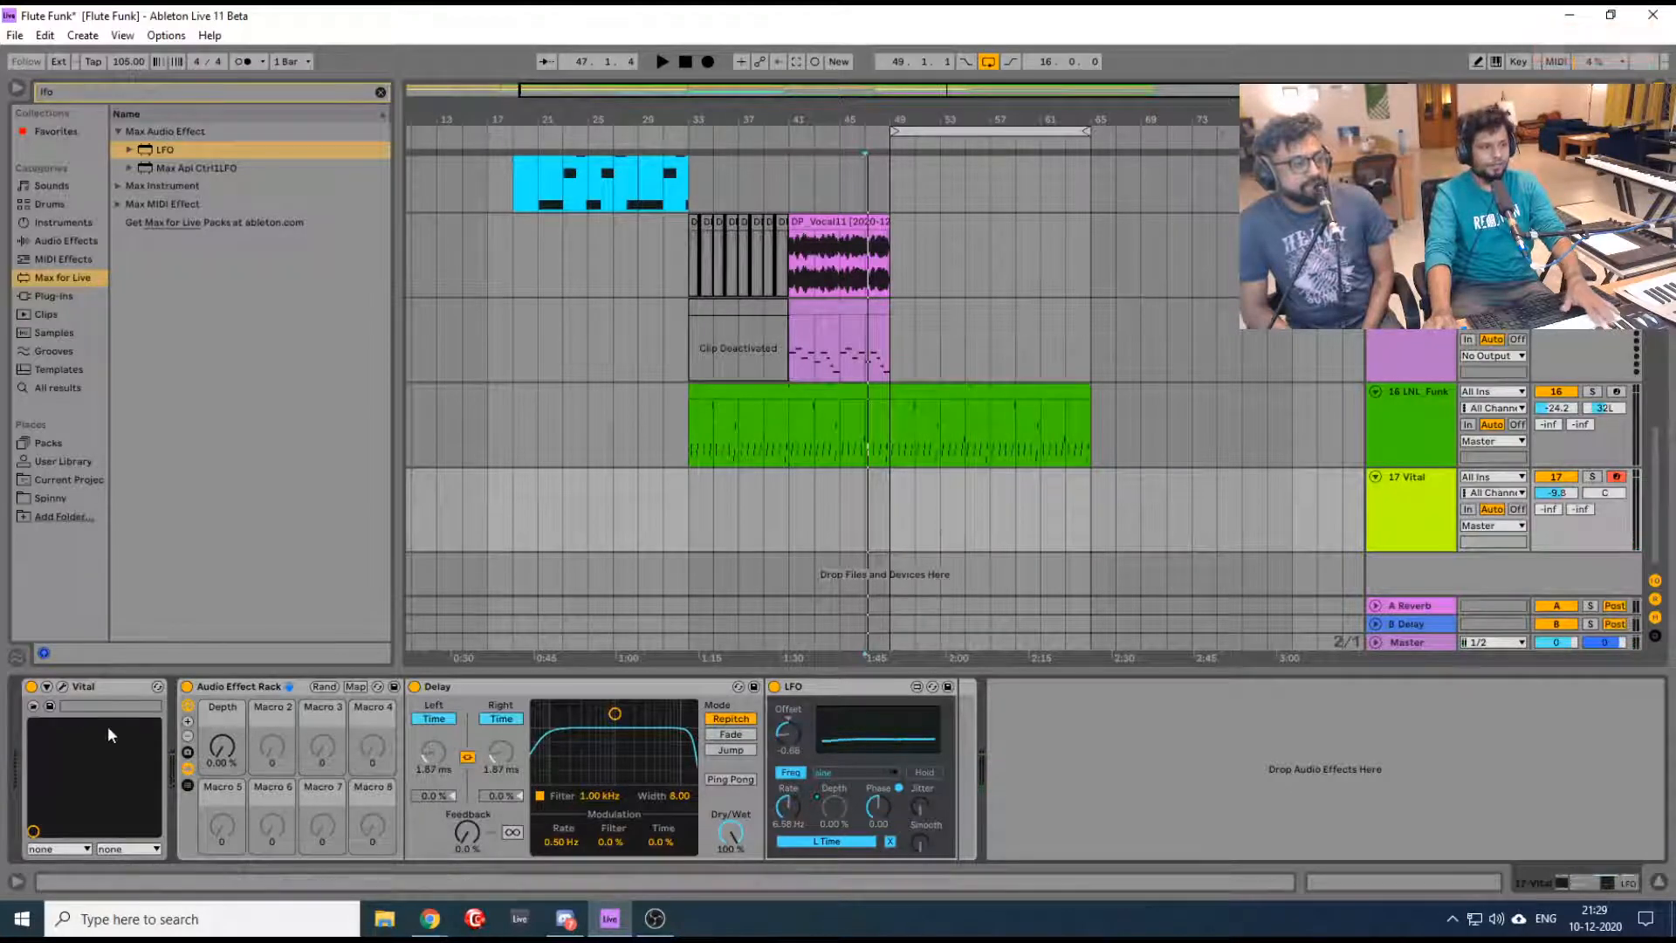
Rename the rack's Depth macro to "Vibrato Amount"
{"action": "right_click", "coordinate": [218, 745]}
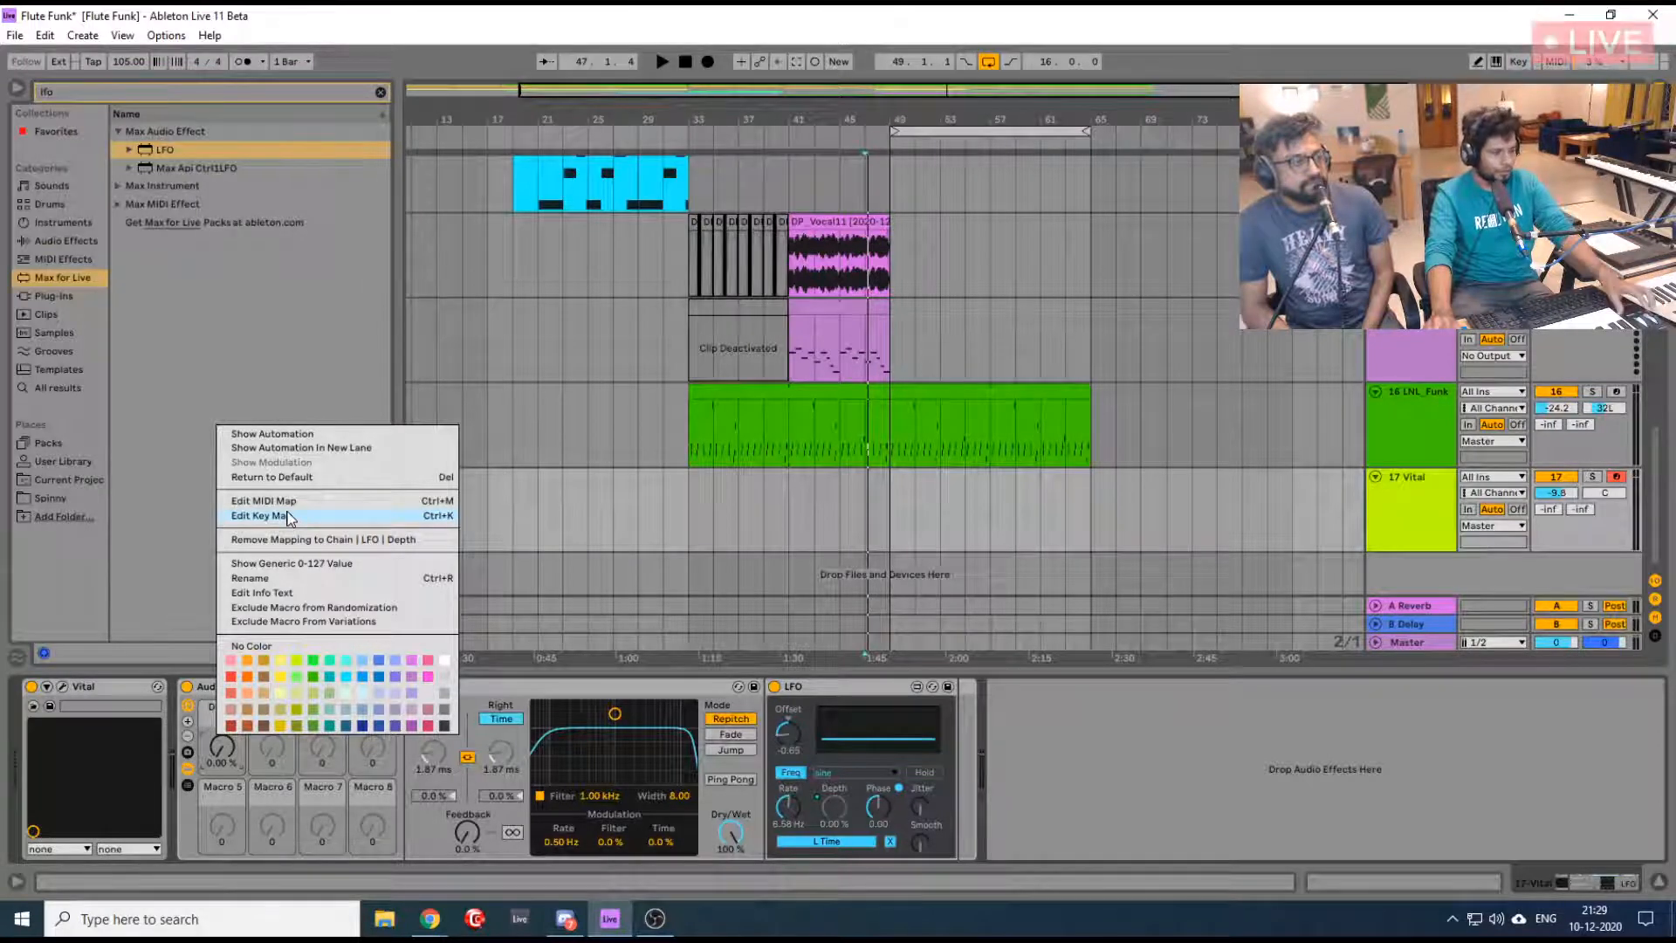
{"action": "left_click", "coordinate": [199, 731]}
{"action": "right_click", "coordinate": [220, 718]}
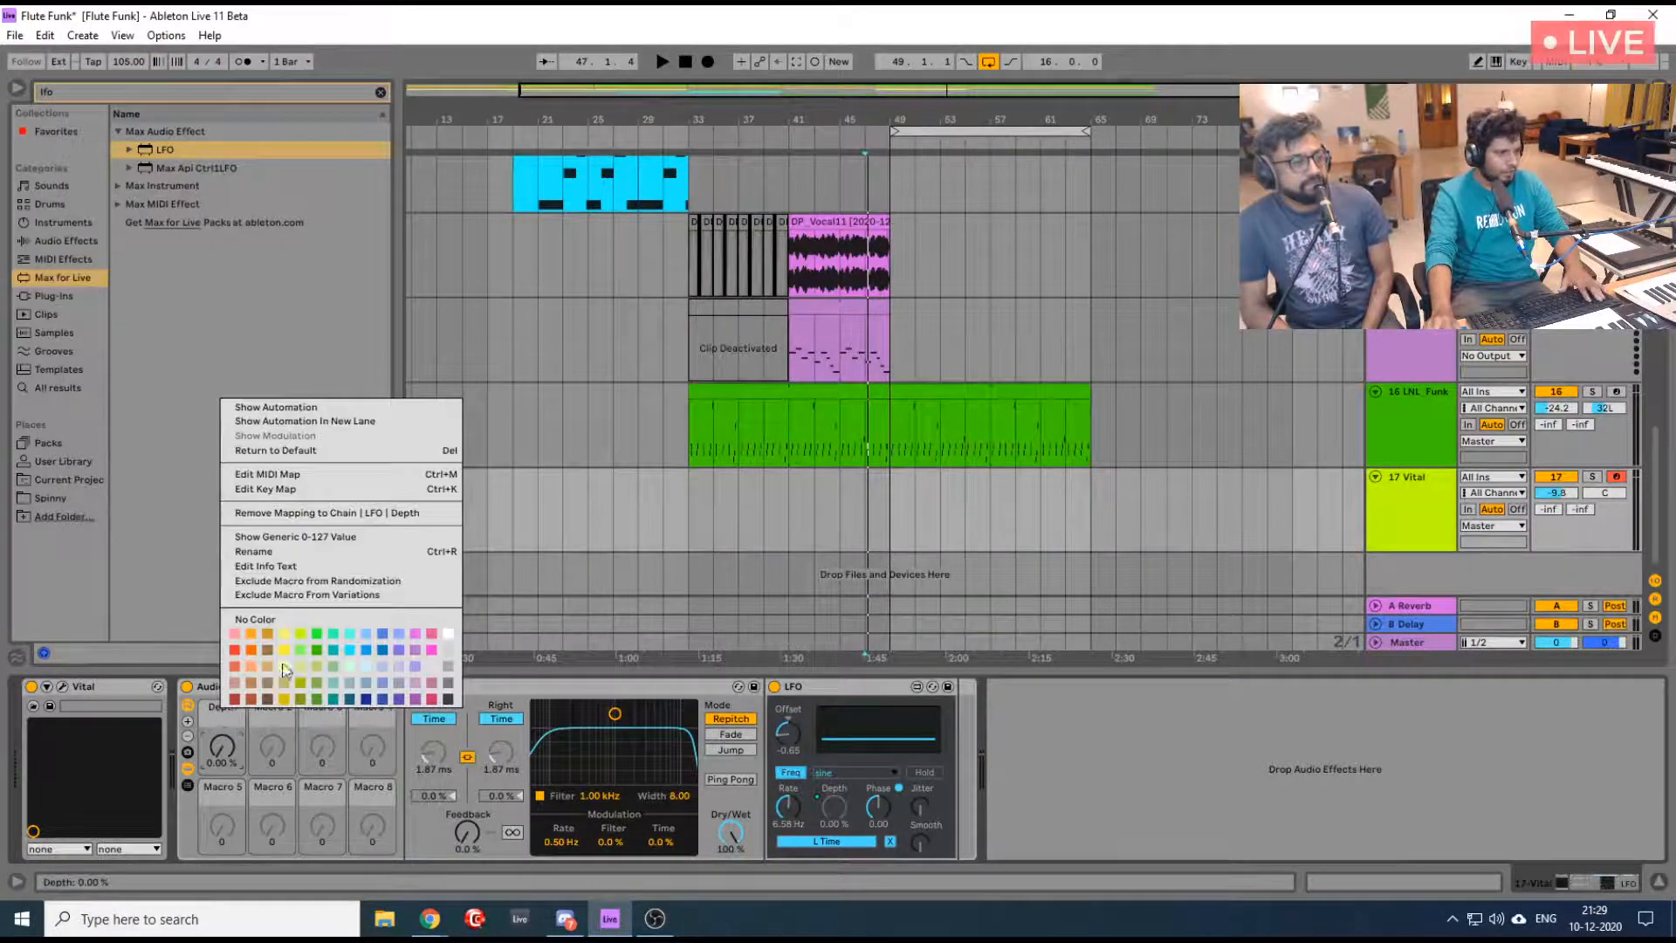
{"action": "left_click", "coordinate": [291, 553]}
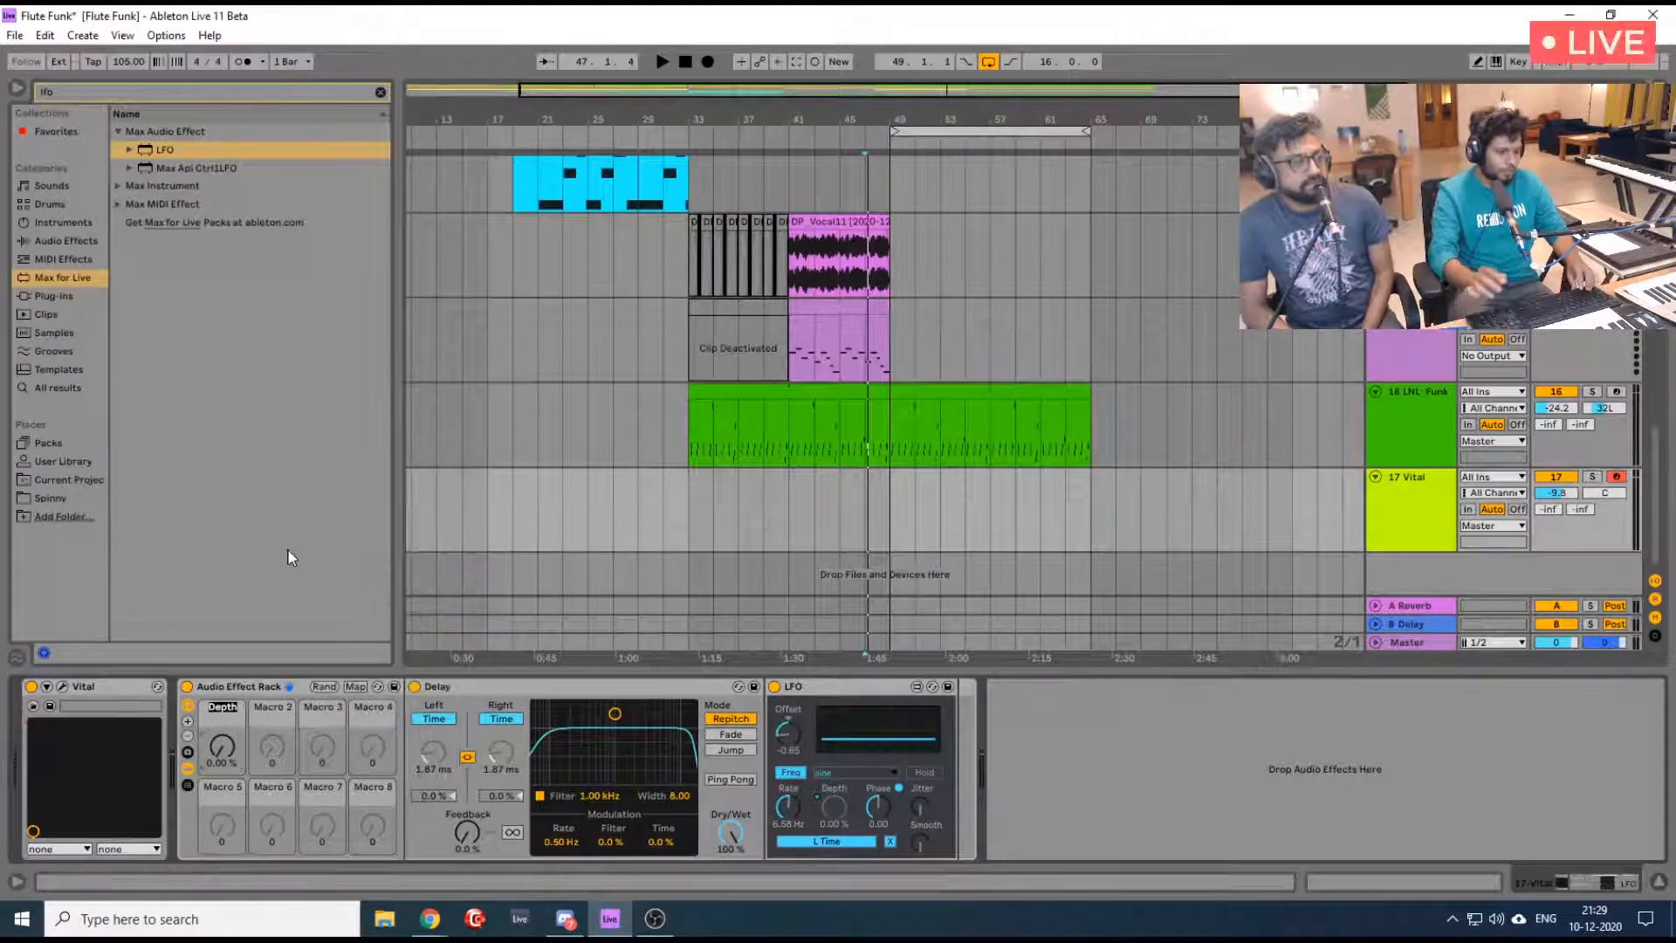
{"action": "type", "text": "Vi"}
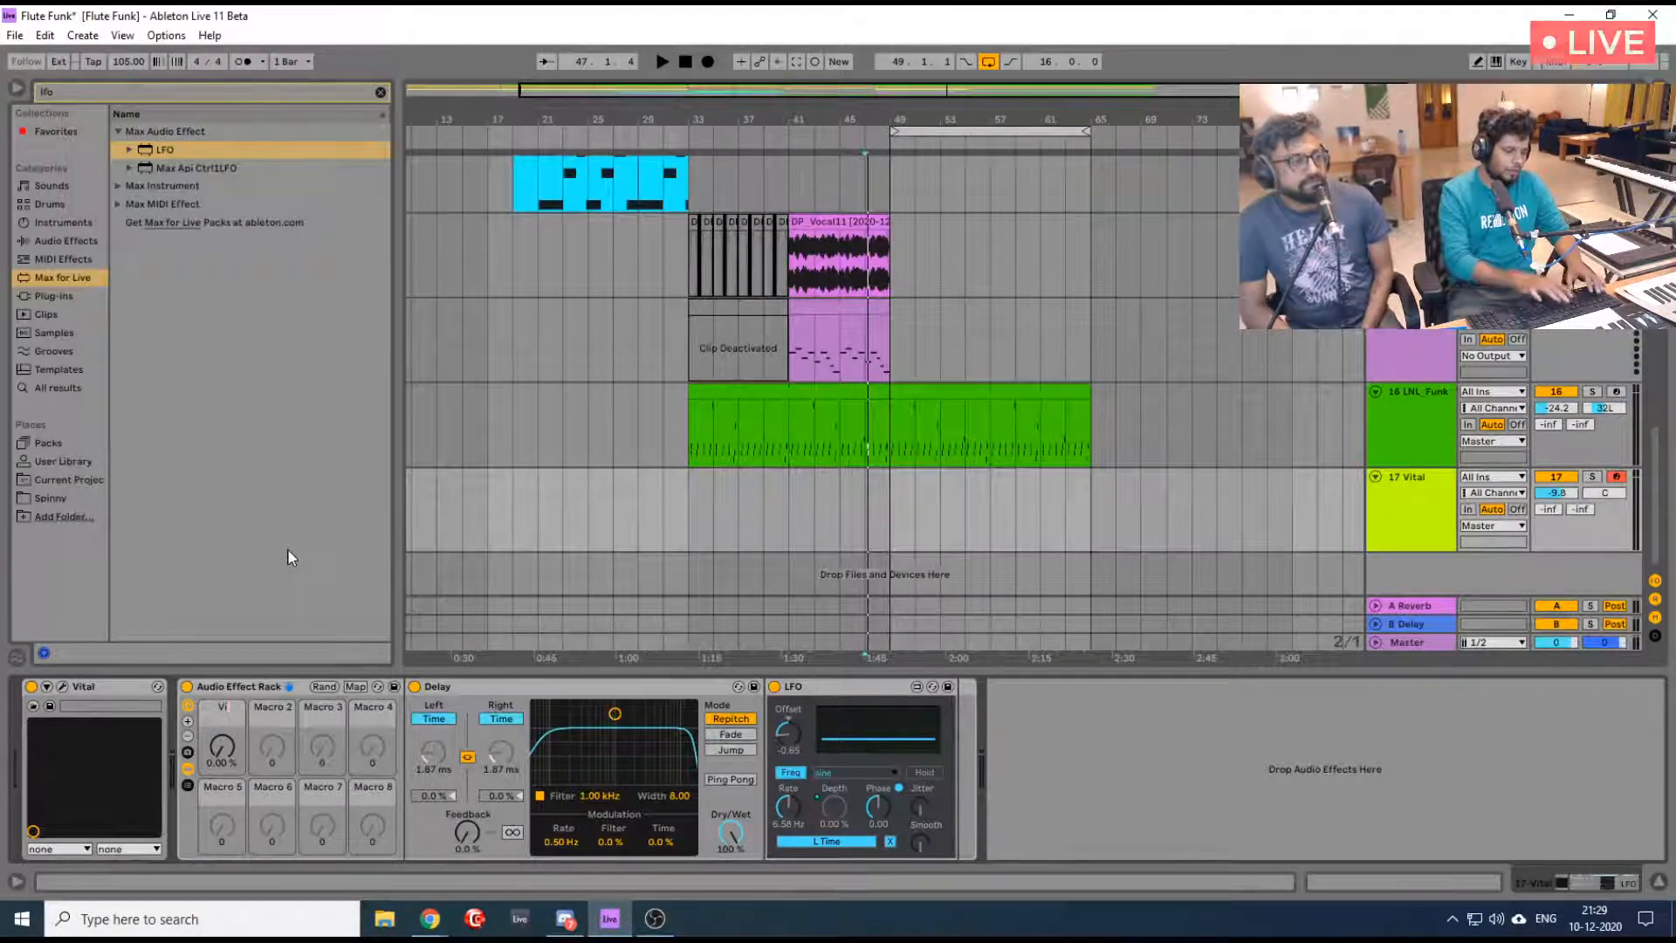
{"action": "type", "text": "brato"}
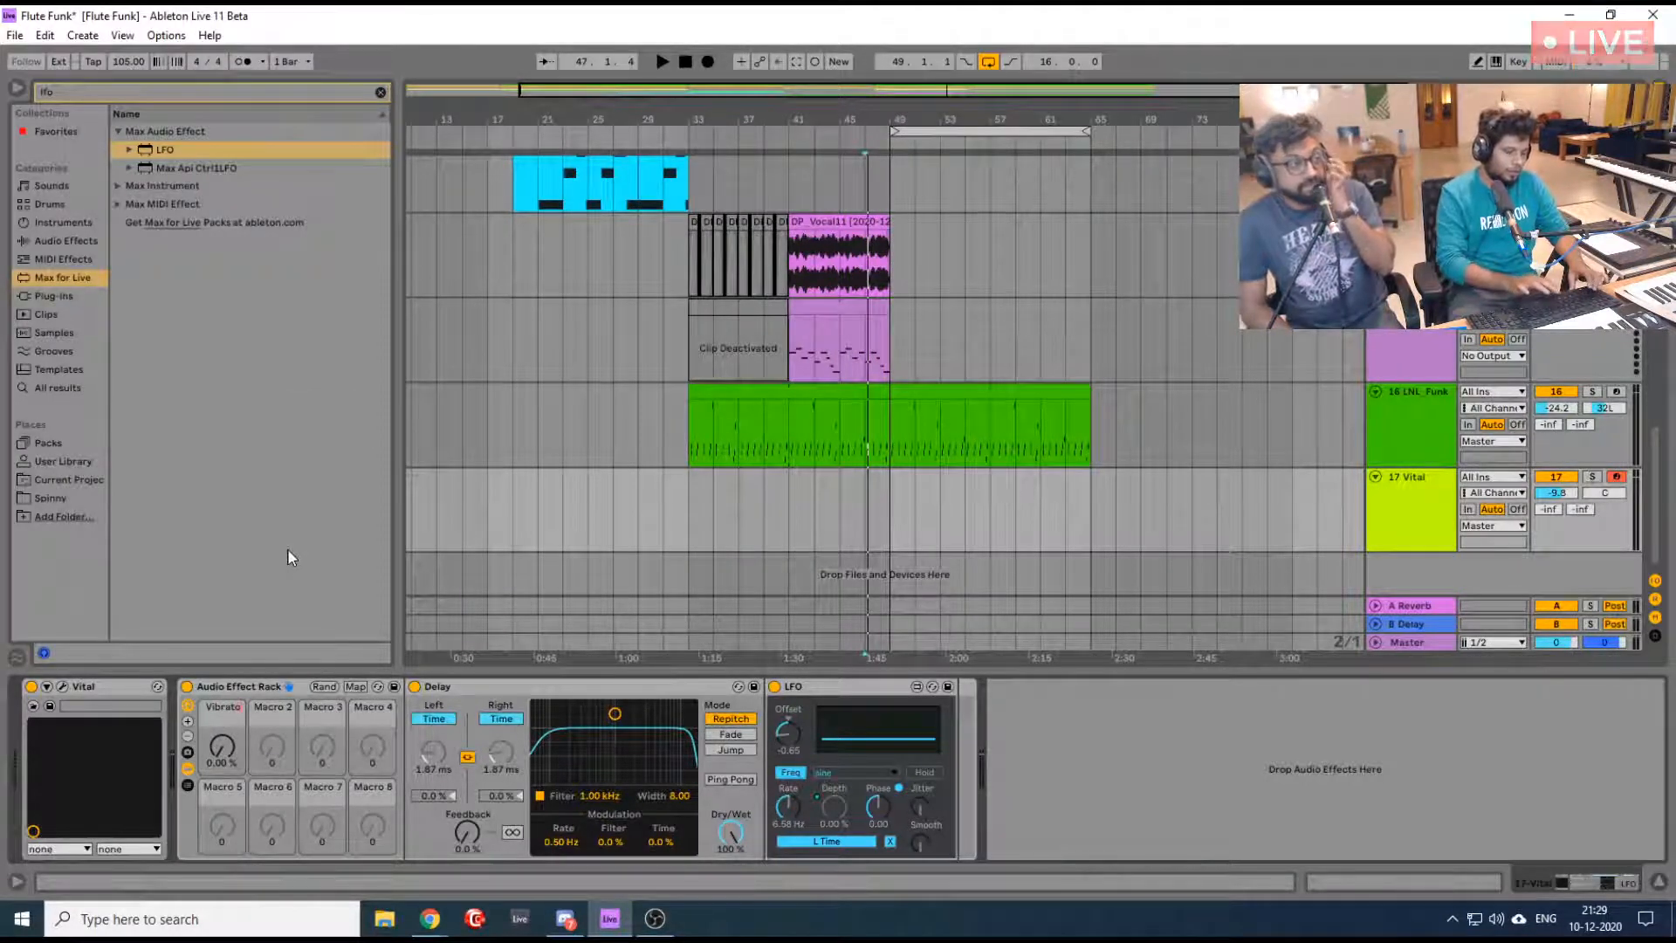
{"action": "type", "text": " Amount"}
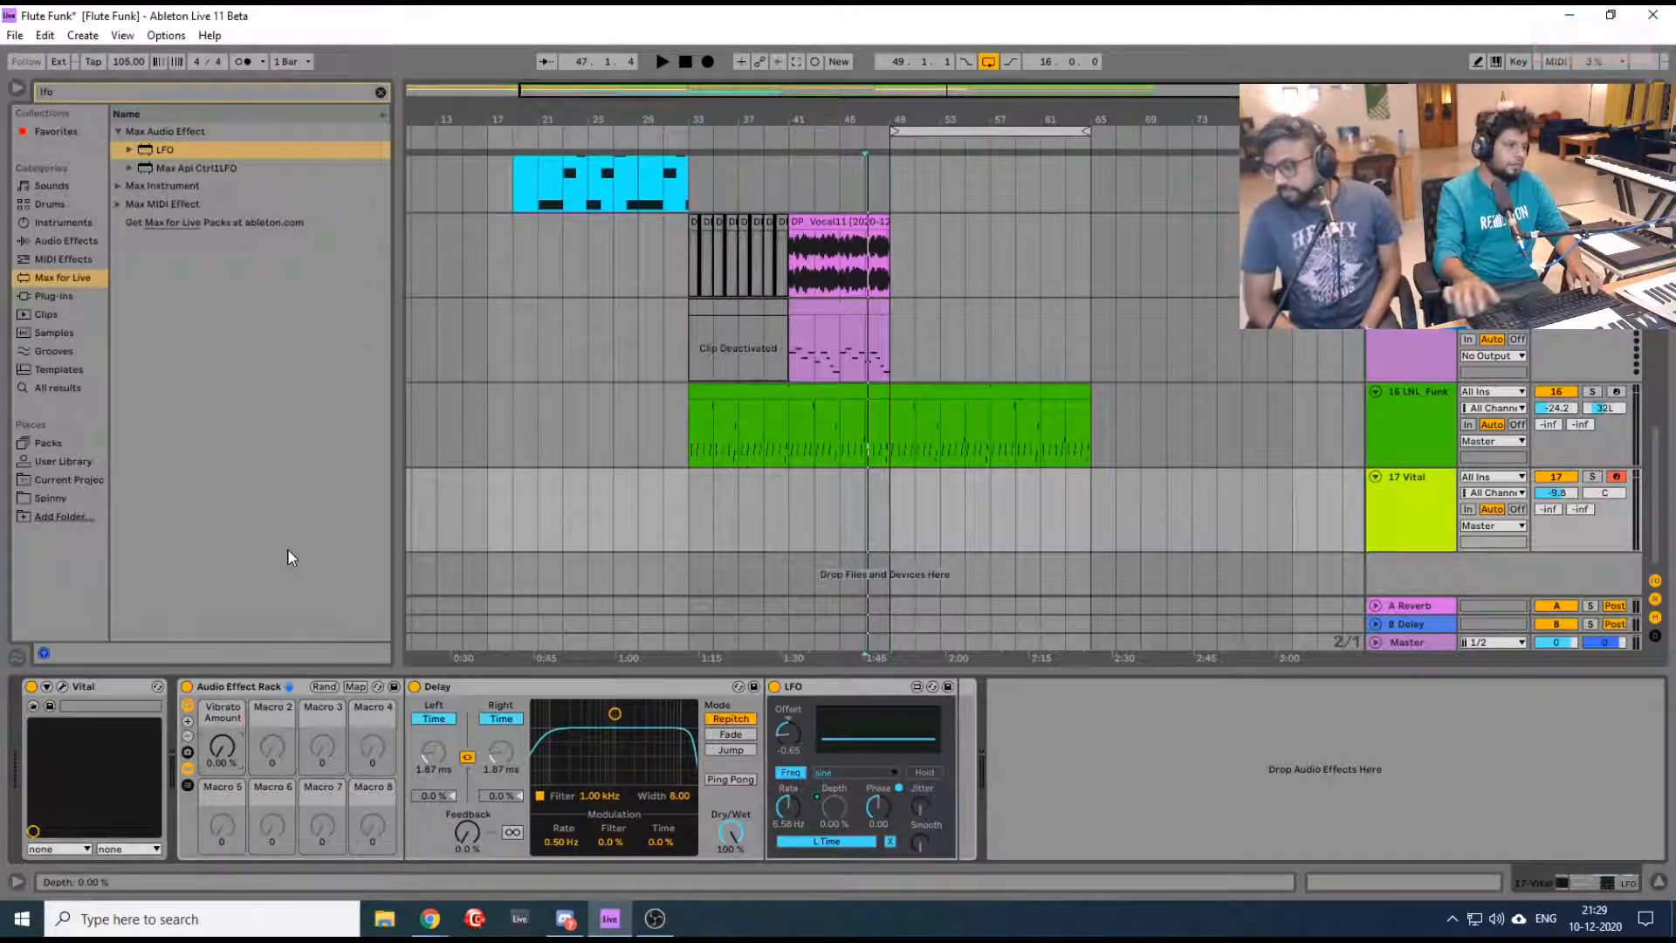
{"action": "right_click", "coordinate": [223, 757]}
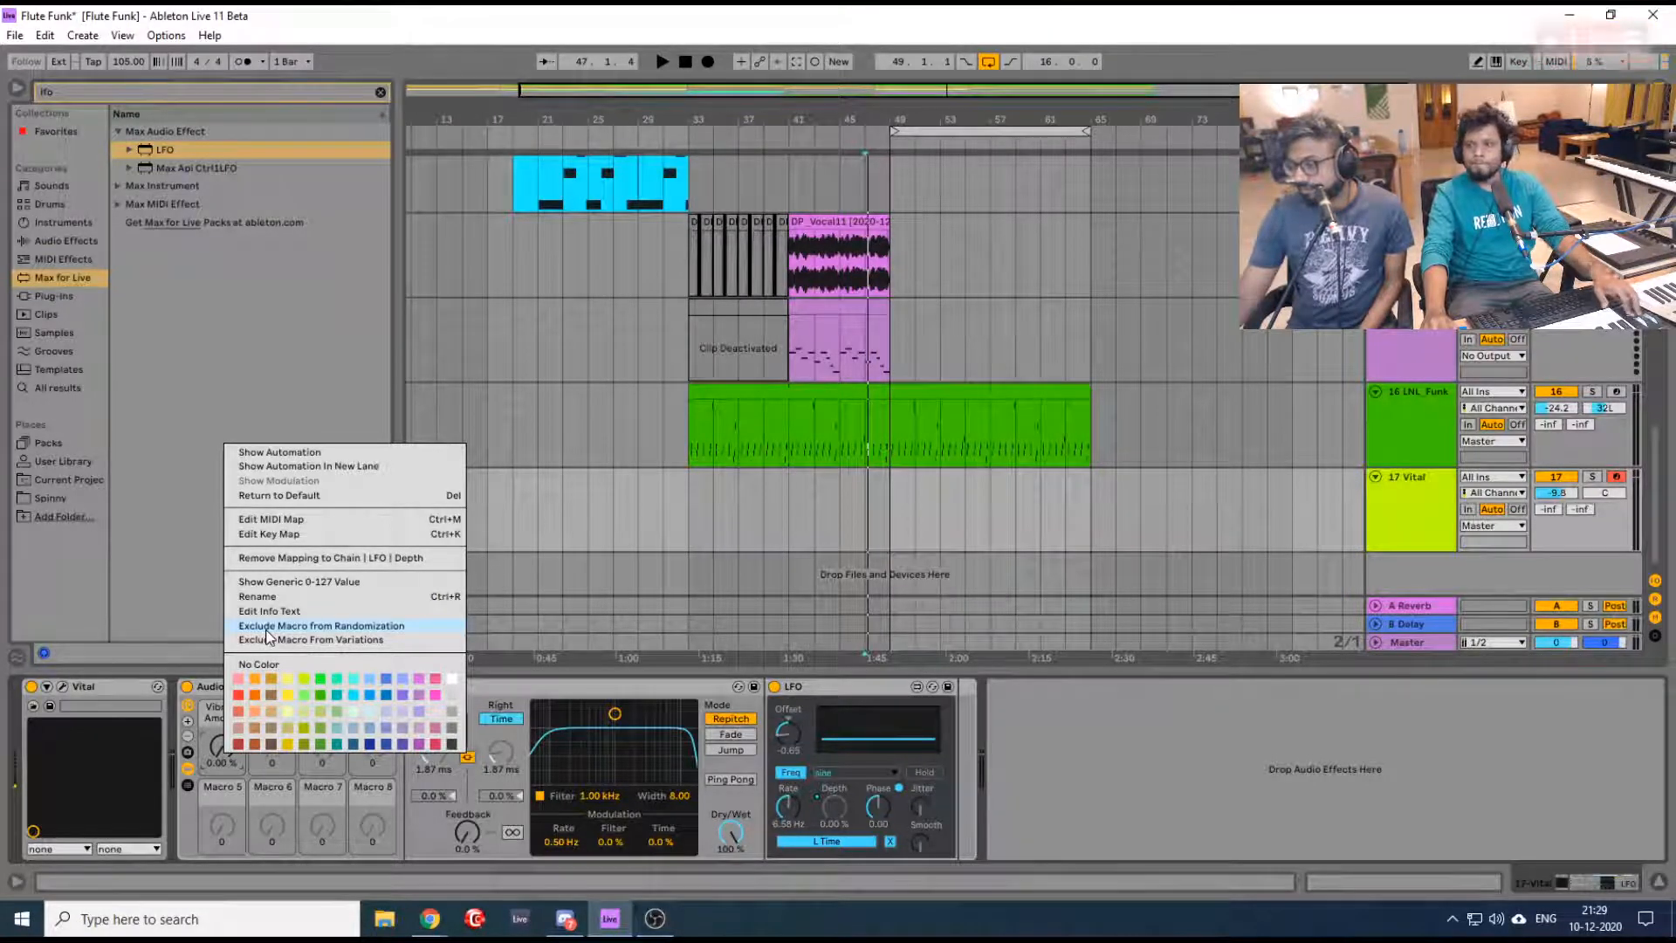
{"action": "left_click", "coordinate": [293, 536]}
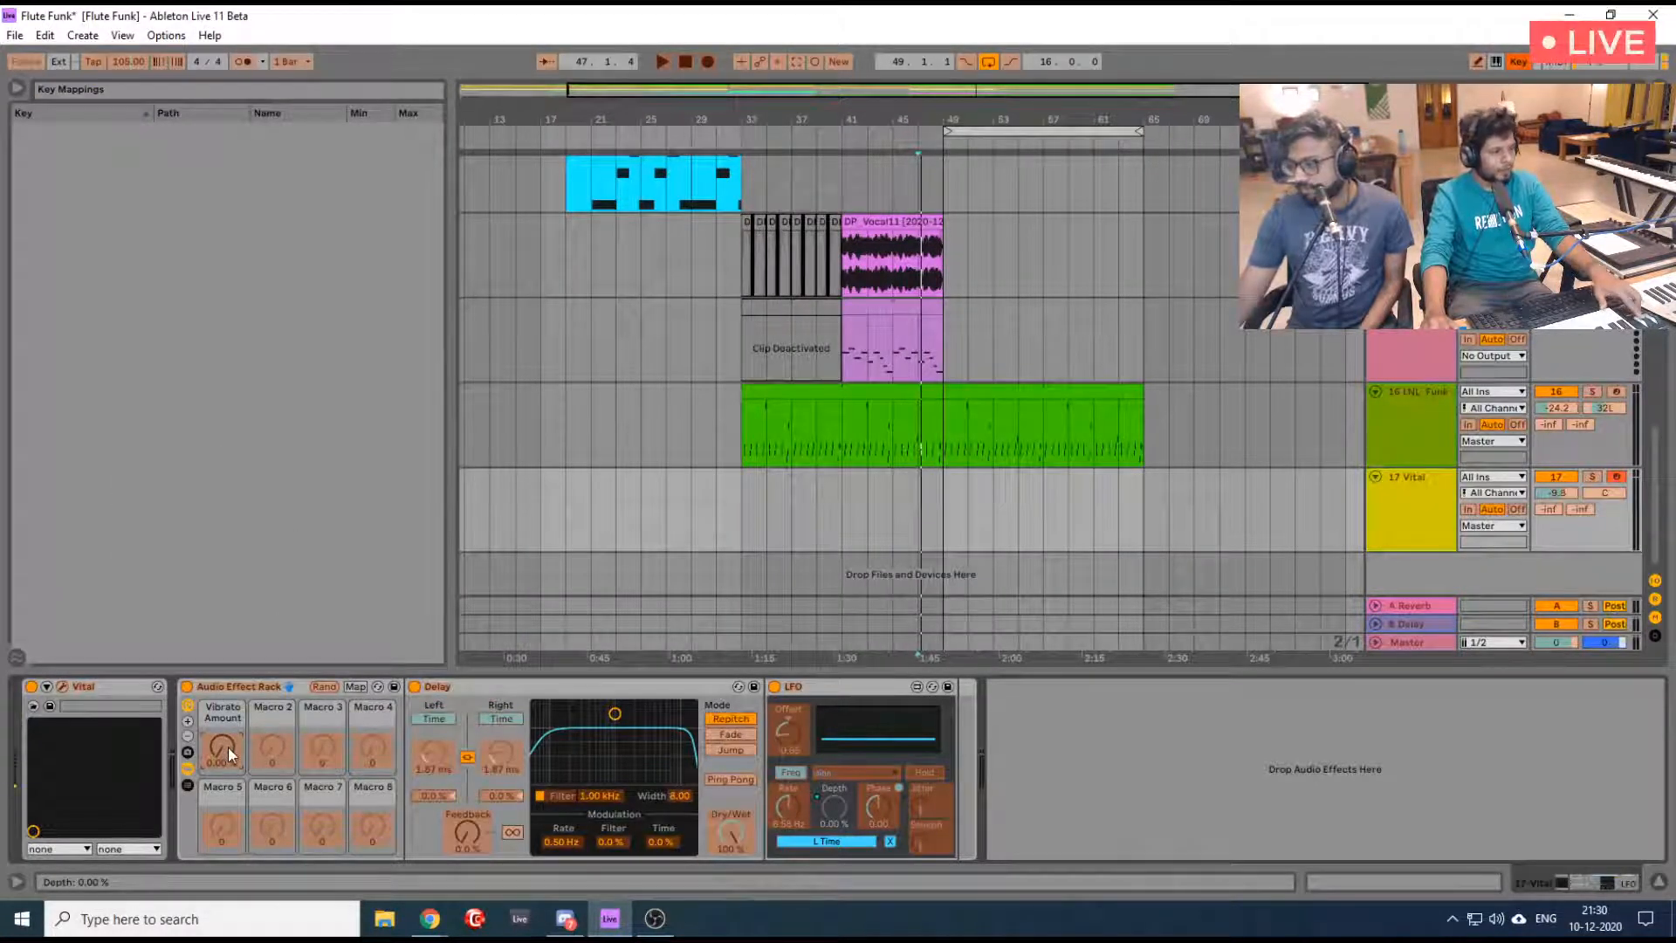
{"action": "left_click", "coordinate": [322, 688]}
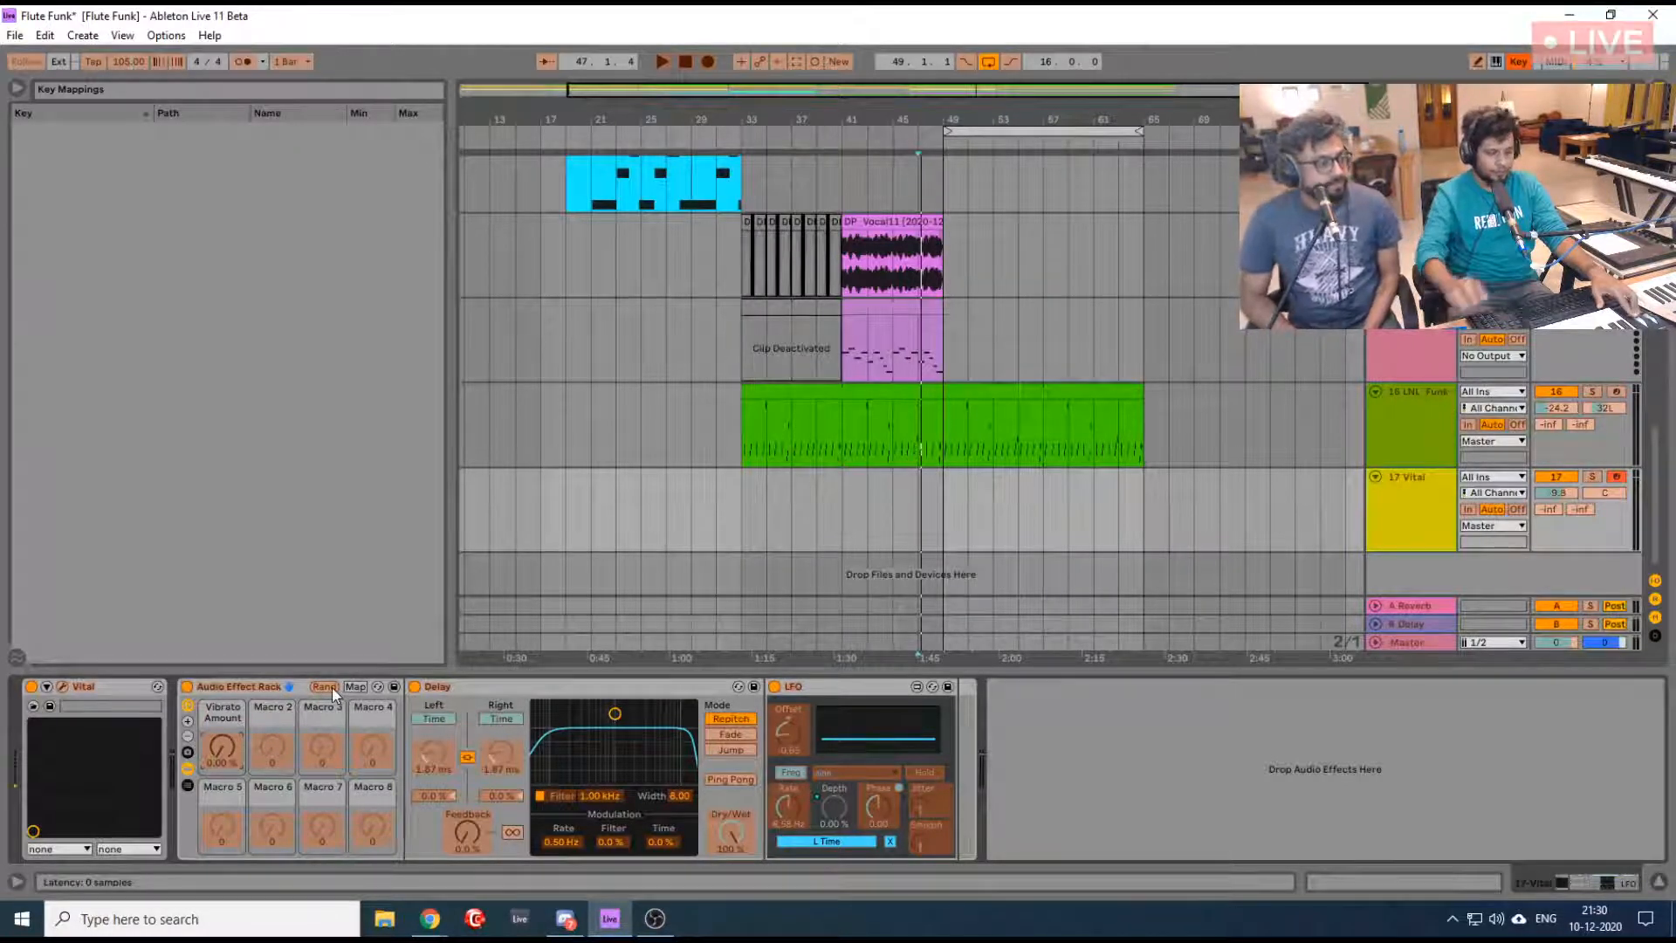
{"action": "key", "text": "ctrl+k"}
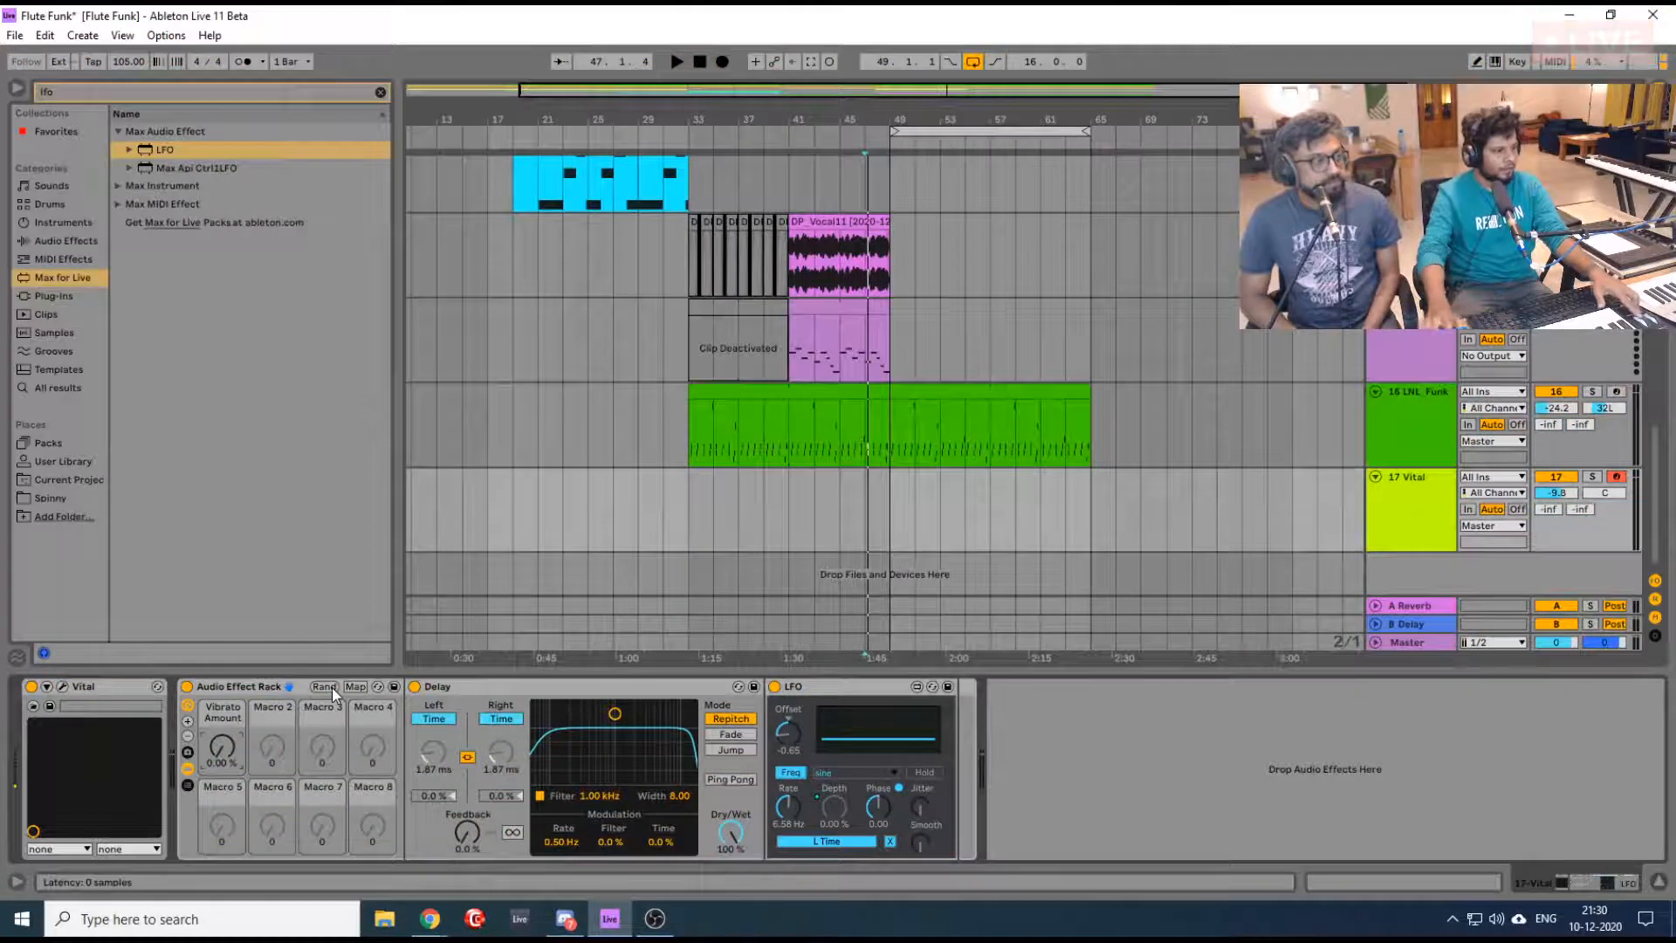
Map the Vibrato Amount macro to MIDI controller CC 1
{"action": "left_click_drag", "start_coordinate": [222, 747], "coordinate": [224, 750]}
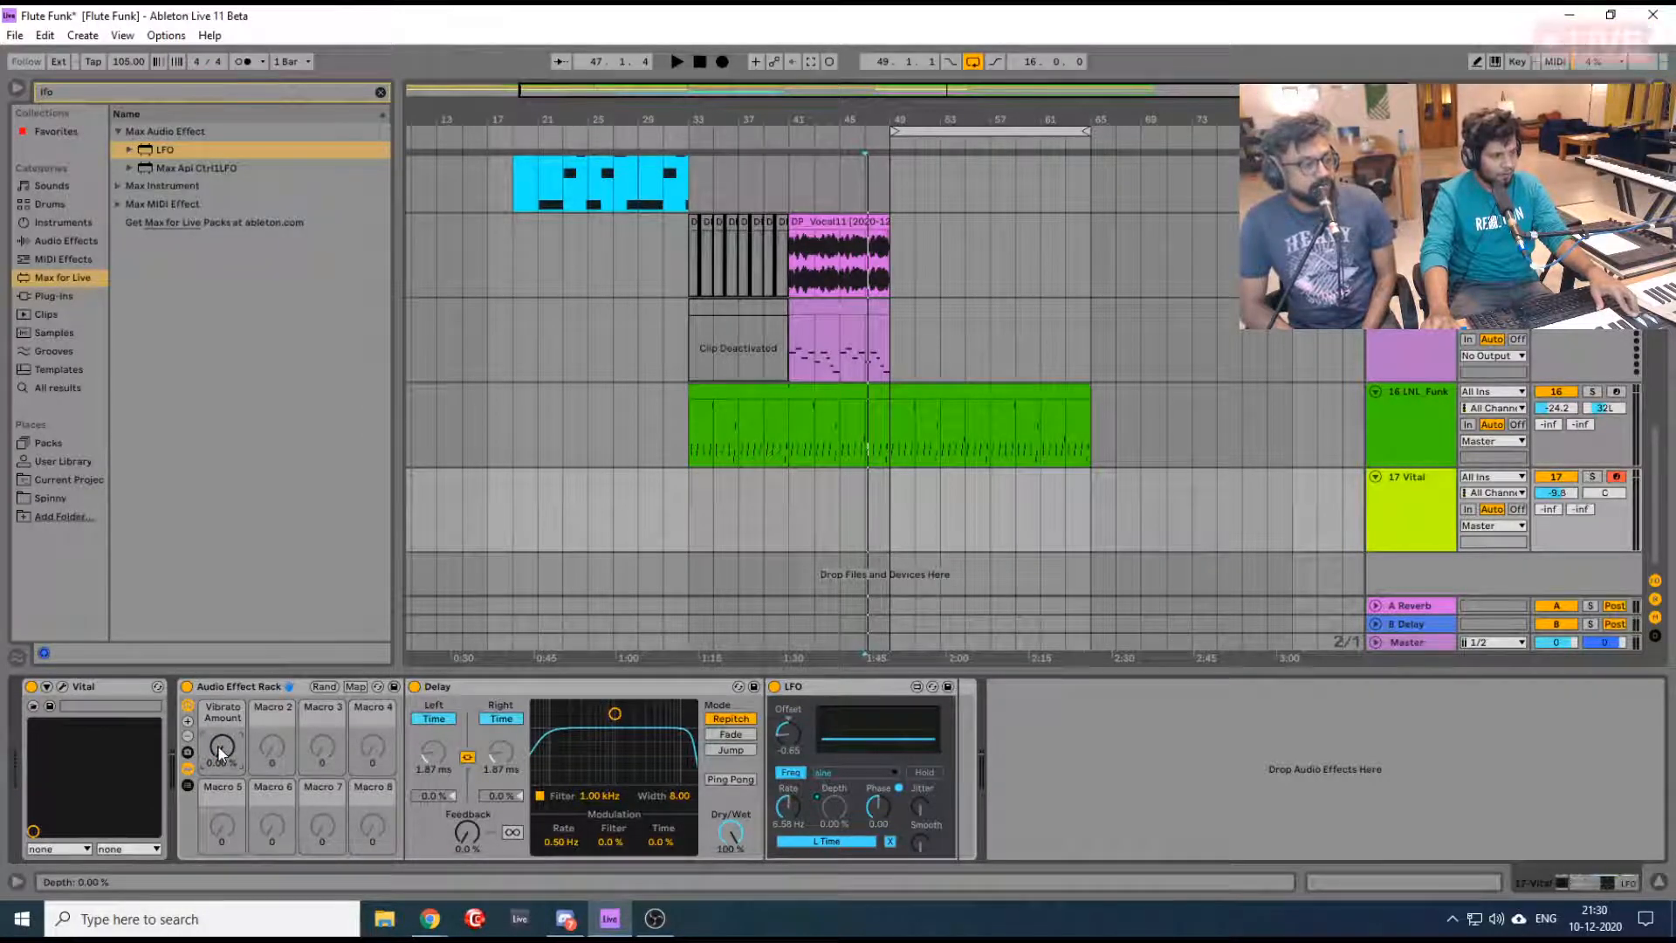
{"action": "key", "text": "ctrl+m"}
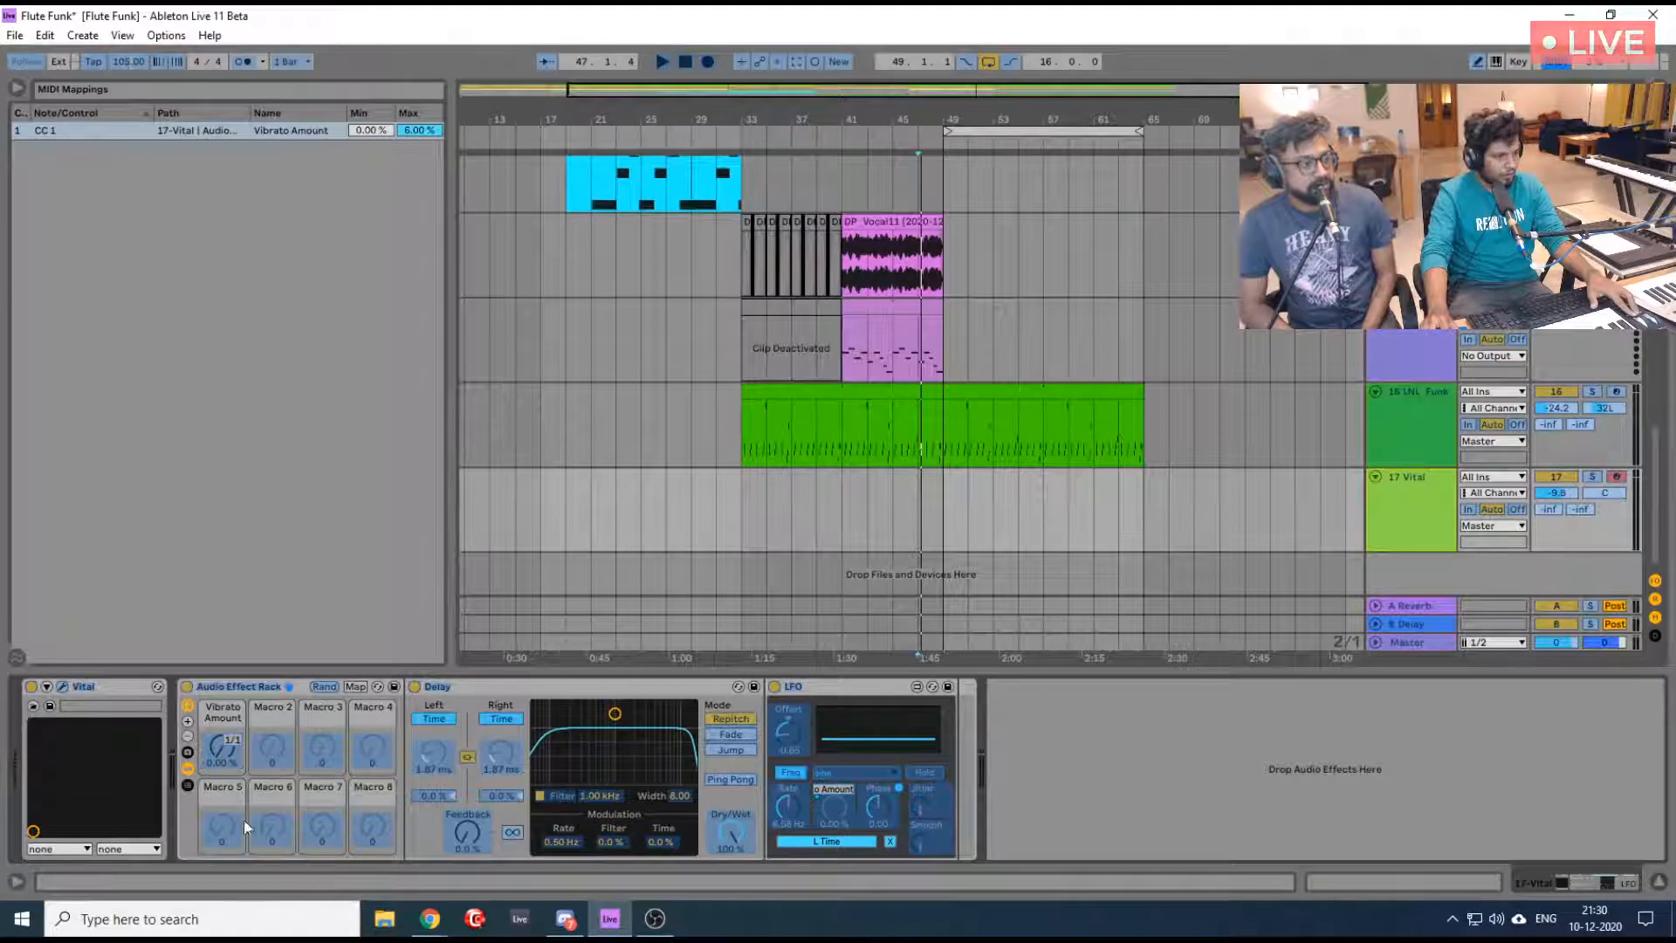
{"action": "left_click", "coordinate": [217, 758]}
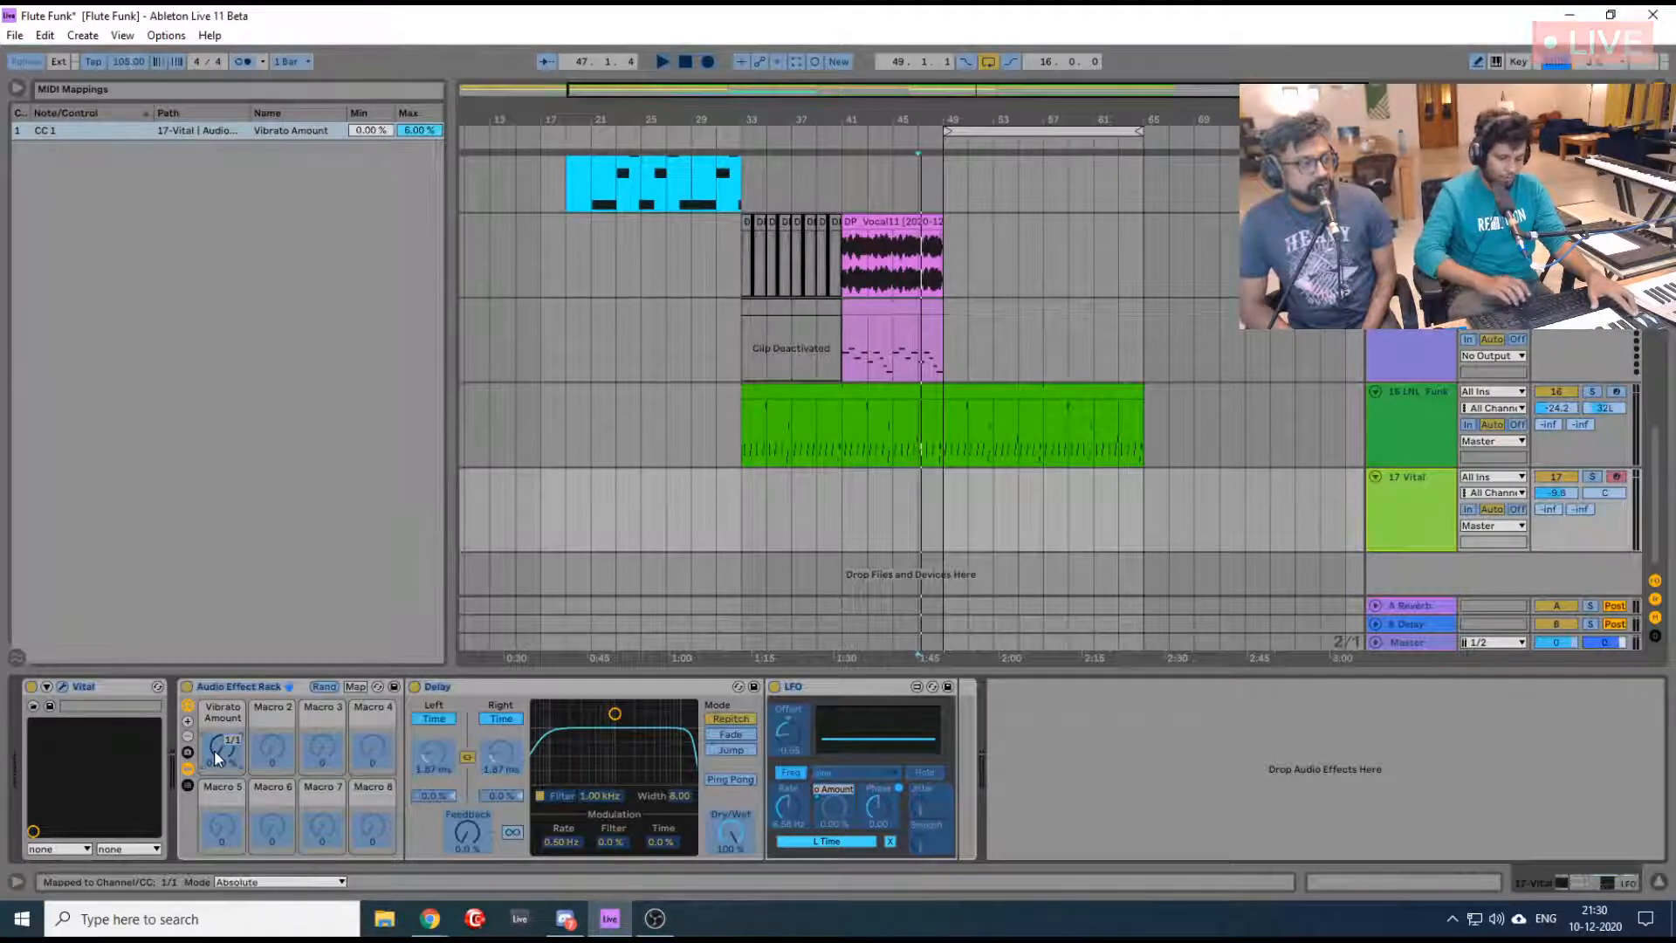
{"action": "key", "text": "ctrl+m"}
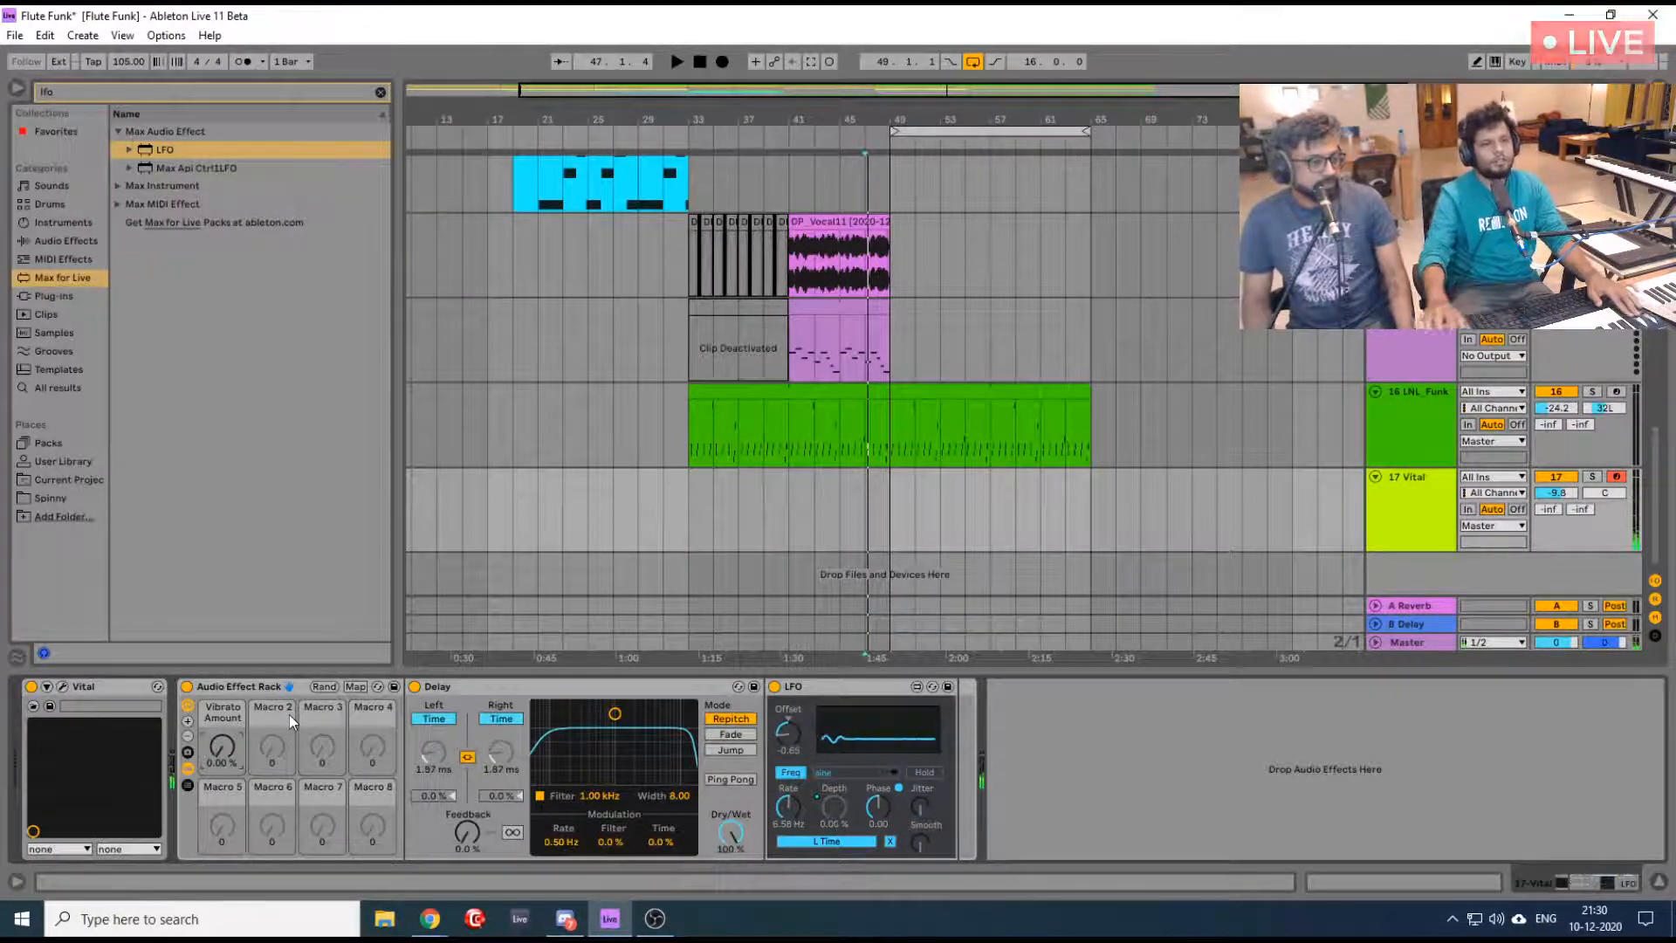
Play the arrangement from bar 45 while performing on the Vital track, and capture the played MIDI as a clip starting at bar 49
{"action": "left_click", "coordinate": [899, 515]}
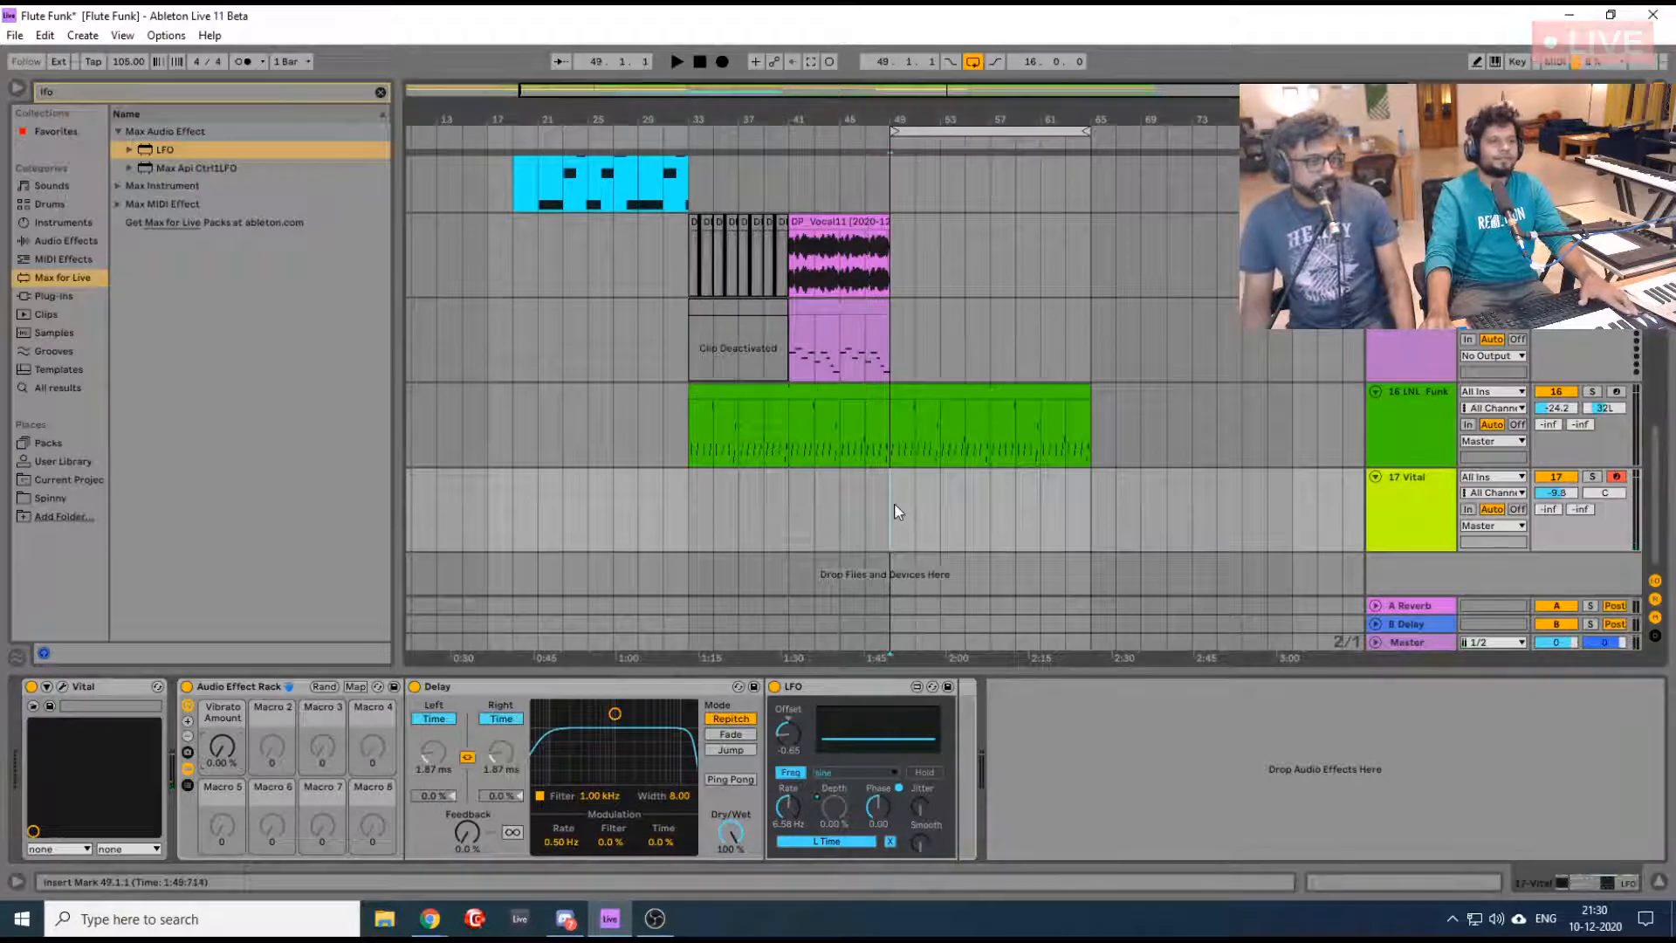
{"action": "left_click", "coordinate": [833, 517]}
{"action": "key", "text": "space"}
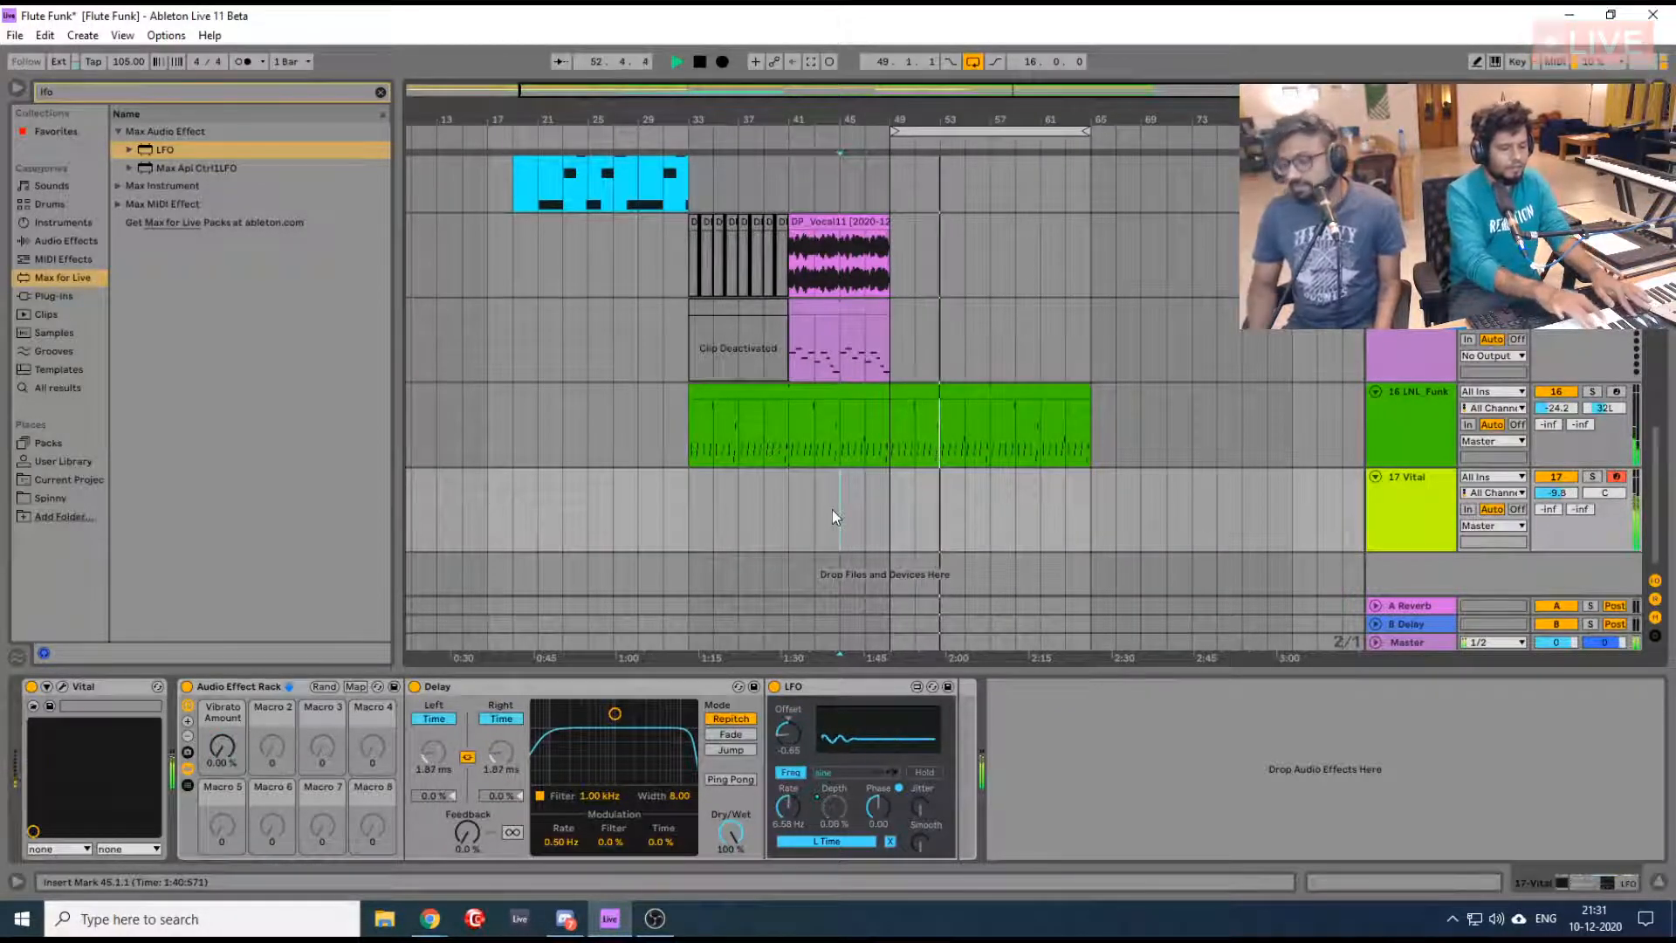
{"action": "key", "text": "space"}
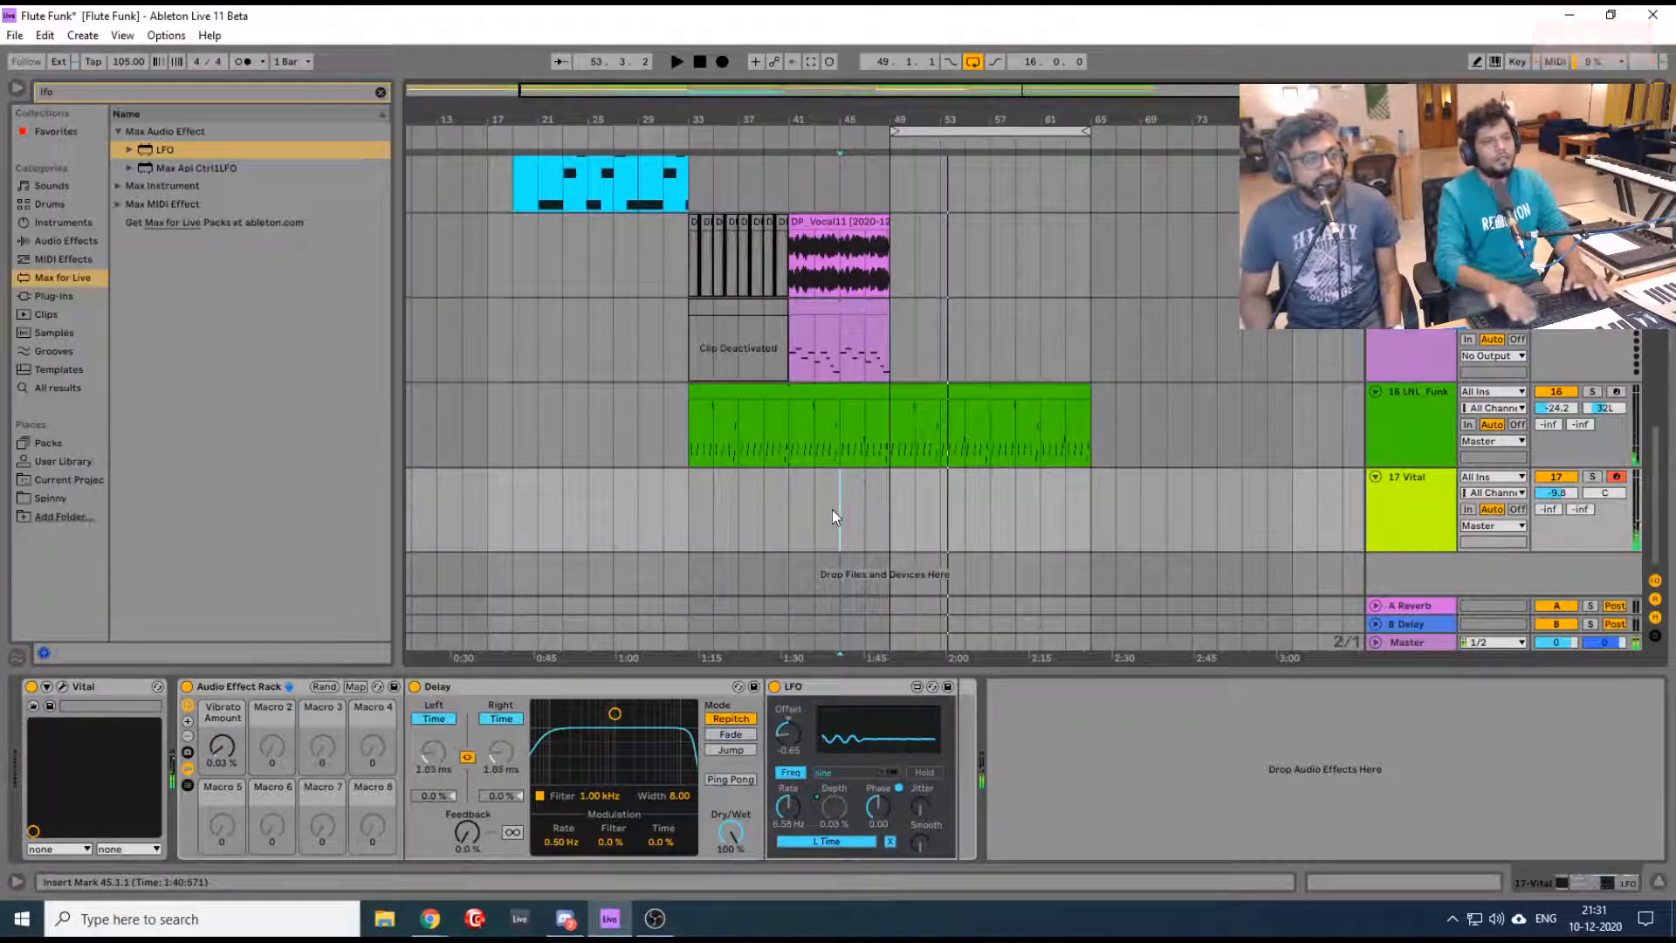
{"action": "left_click", "coordinate": [809, 61]}
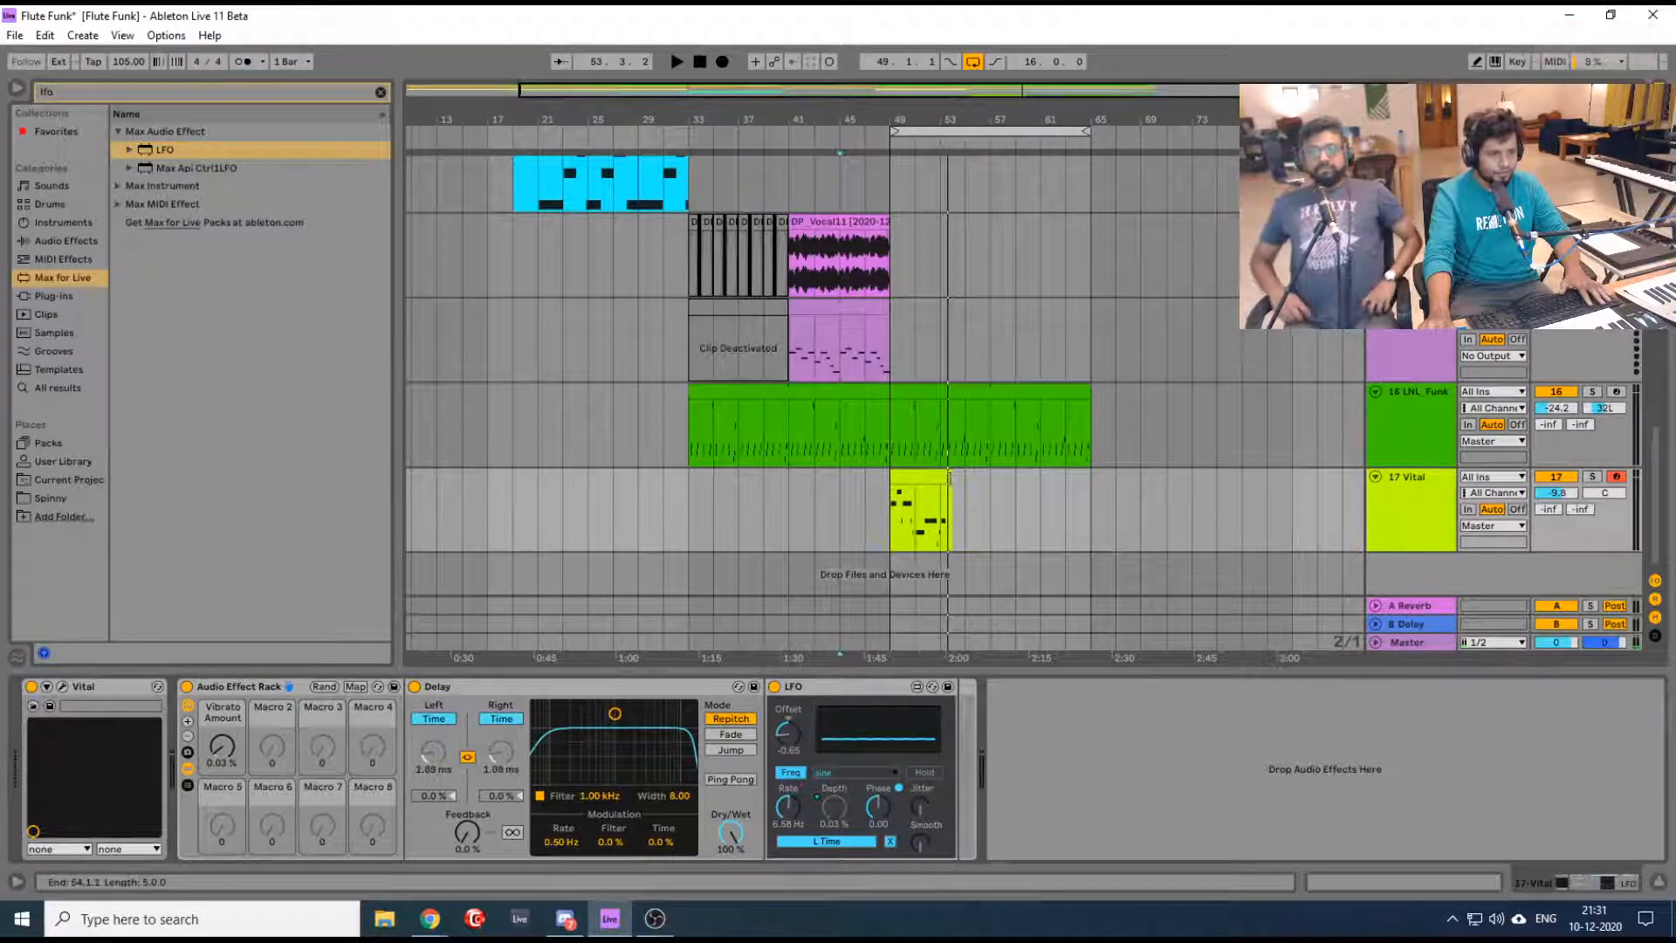
Shorten the captured Vital clip to four bars, ending at bar 53, and play it back
{"action": "left_click", "coordinate": [951, 480]}
{"action": "left_click_drag", "start_coordinate": [953, 478], "coordinate": [940, 480]}
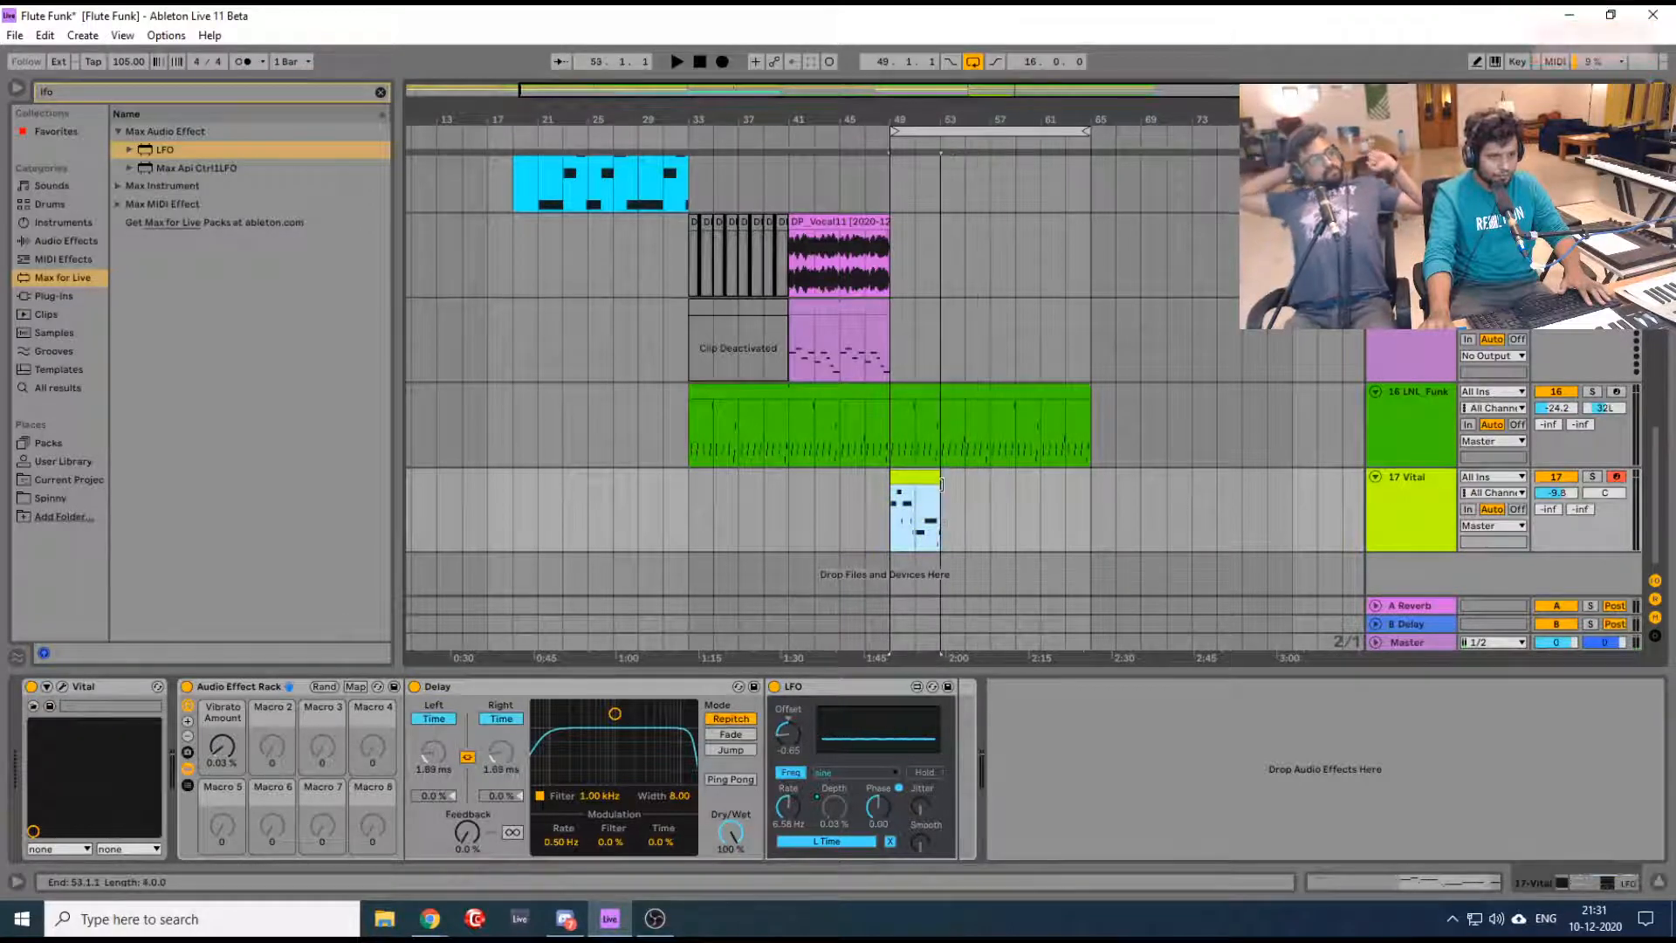
{"action": "left_click_drag", "start_coordinate": [934, 120], "coordinate": [935, 236]}
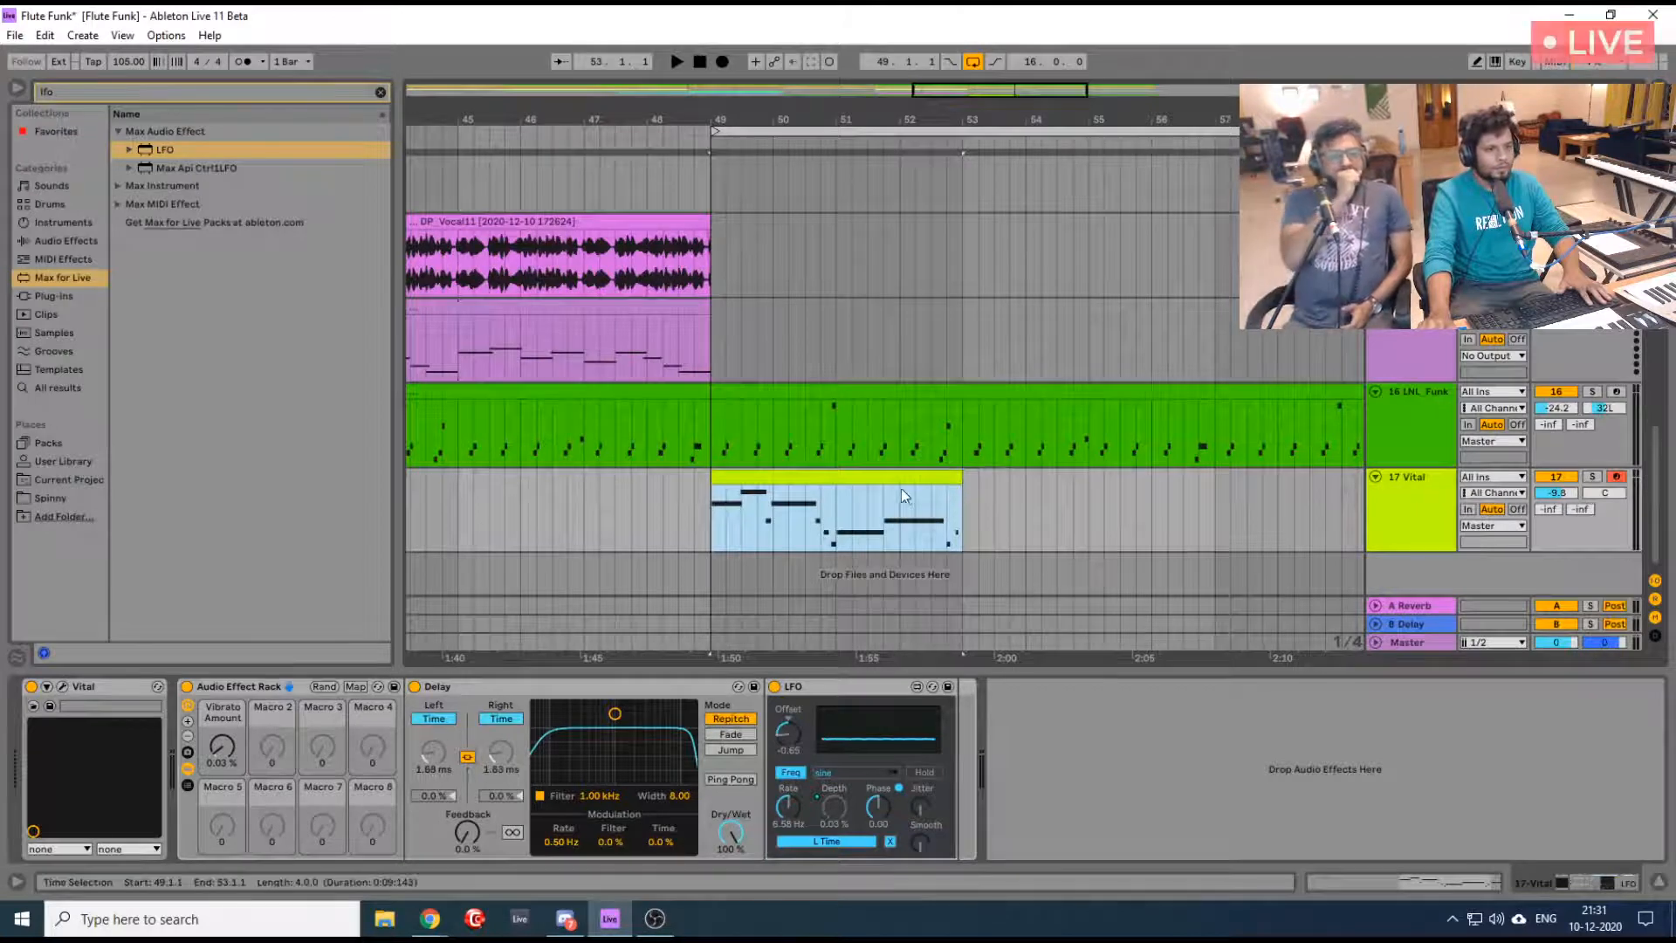
{"action": "key", "text": "space"}
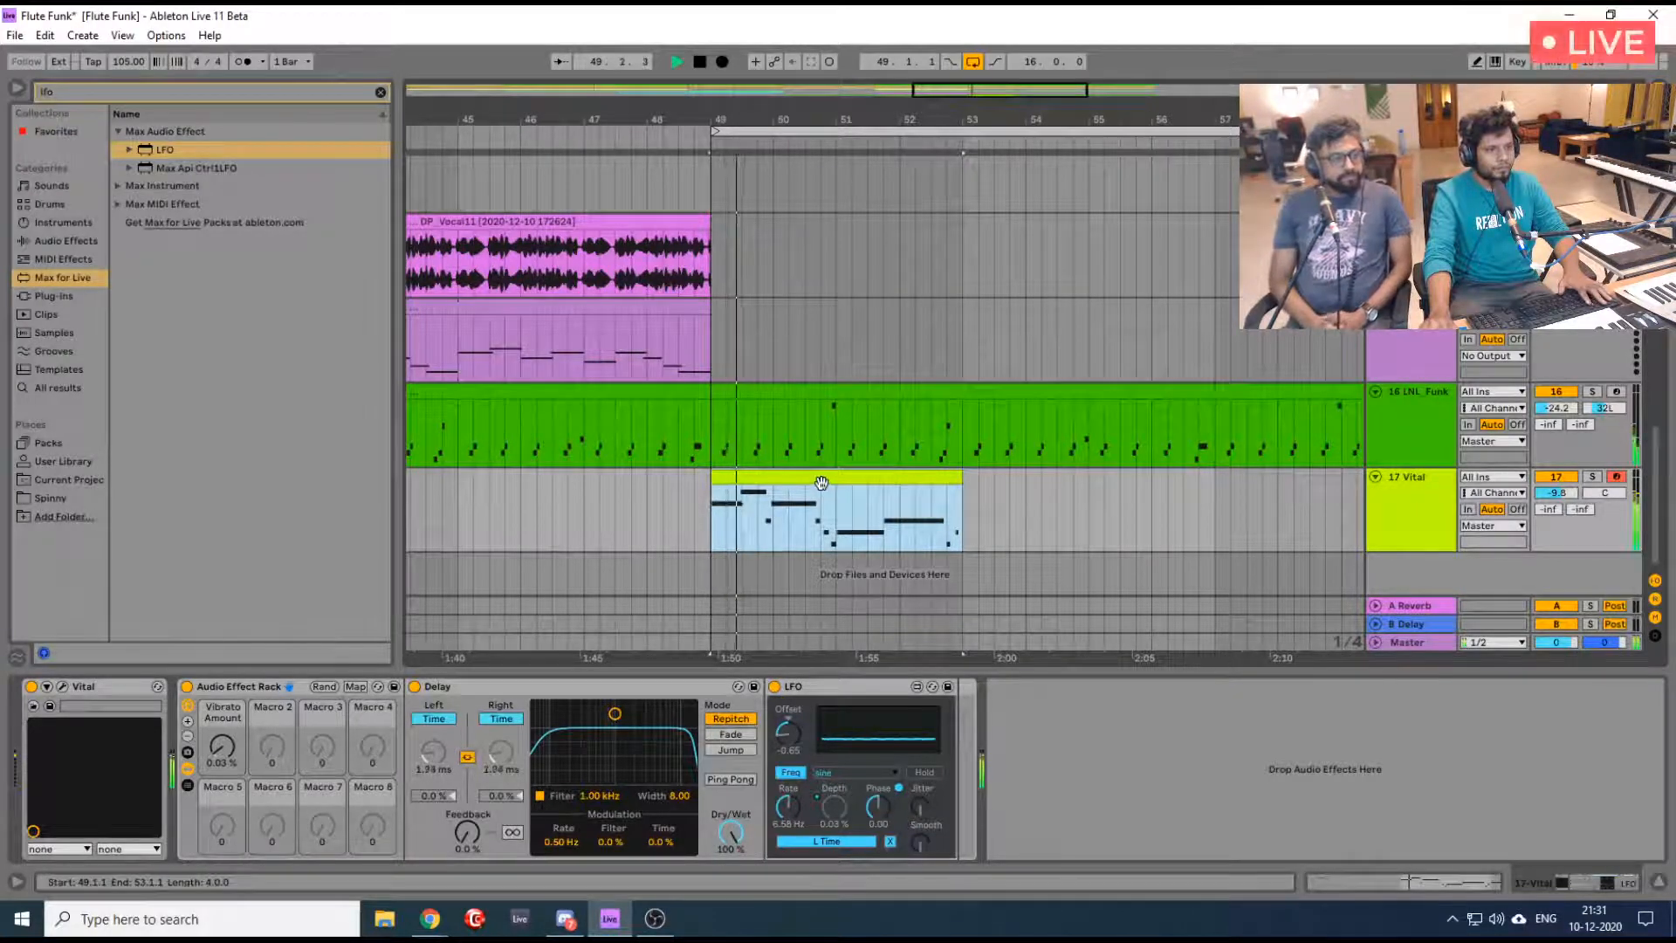
{"action": "key", "text": "space"}
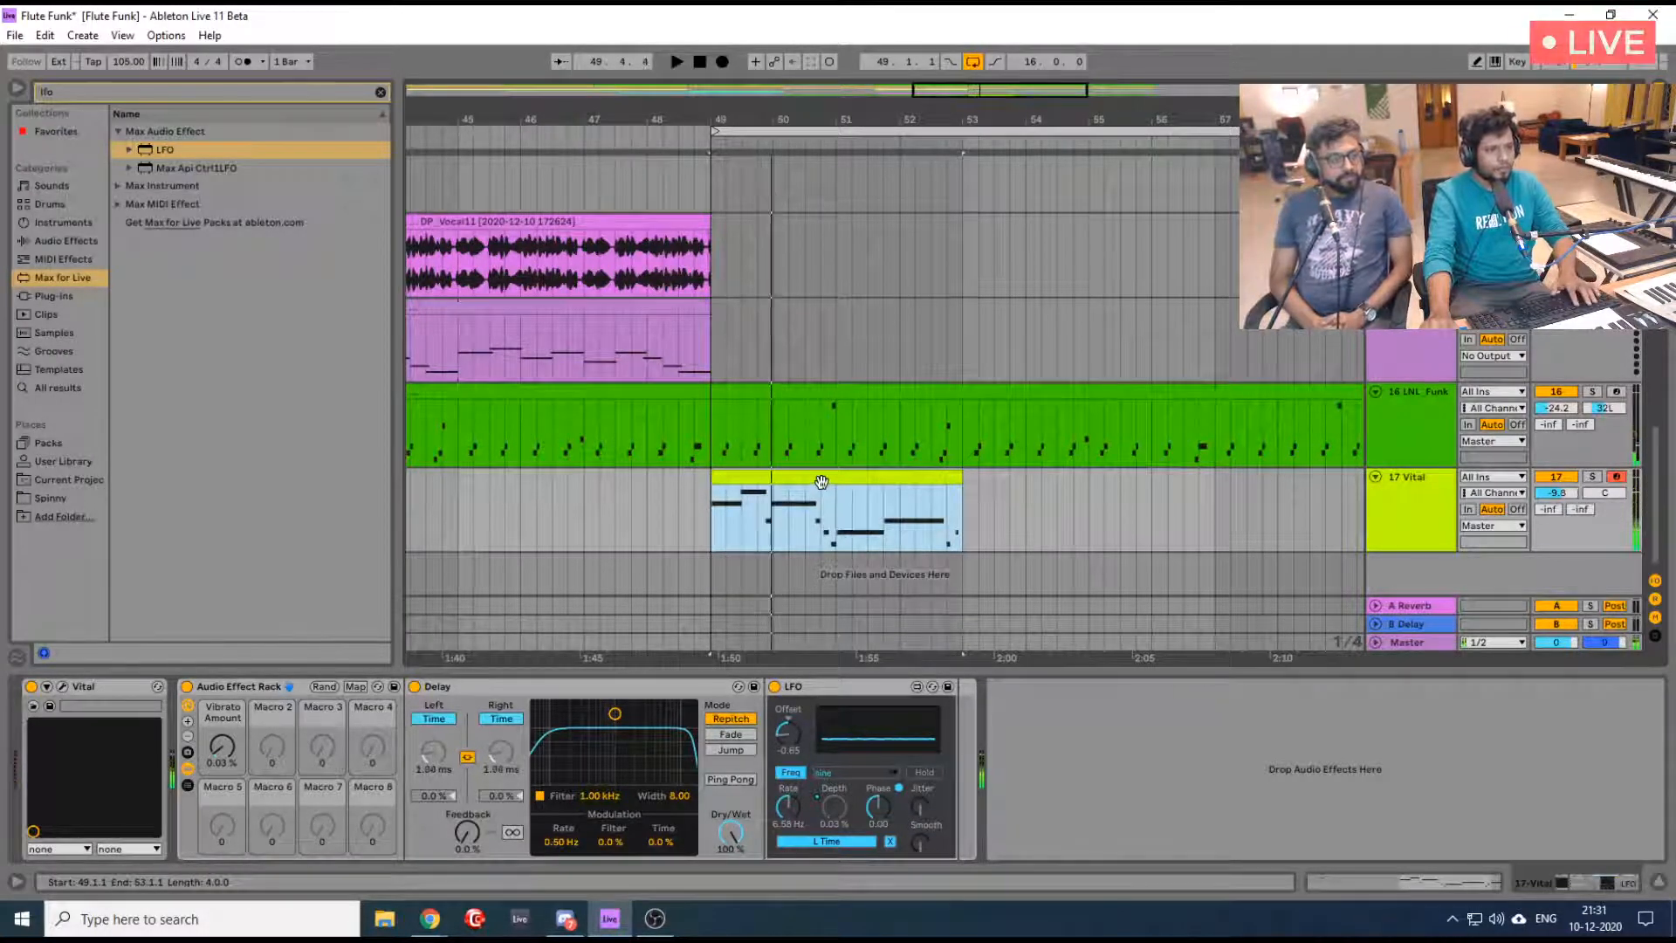
Reset the Vibrato Amount macro to 0% and show the automation lanes in the arrangement
{"action": "left_click_drag", "start_coordinate": [223, 747], "coordinate": [222, 765]}
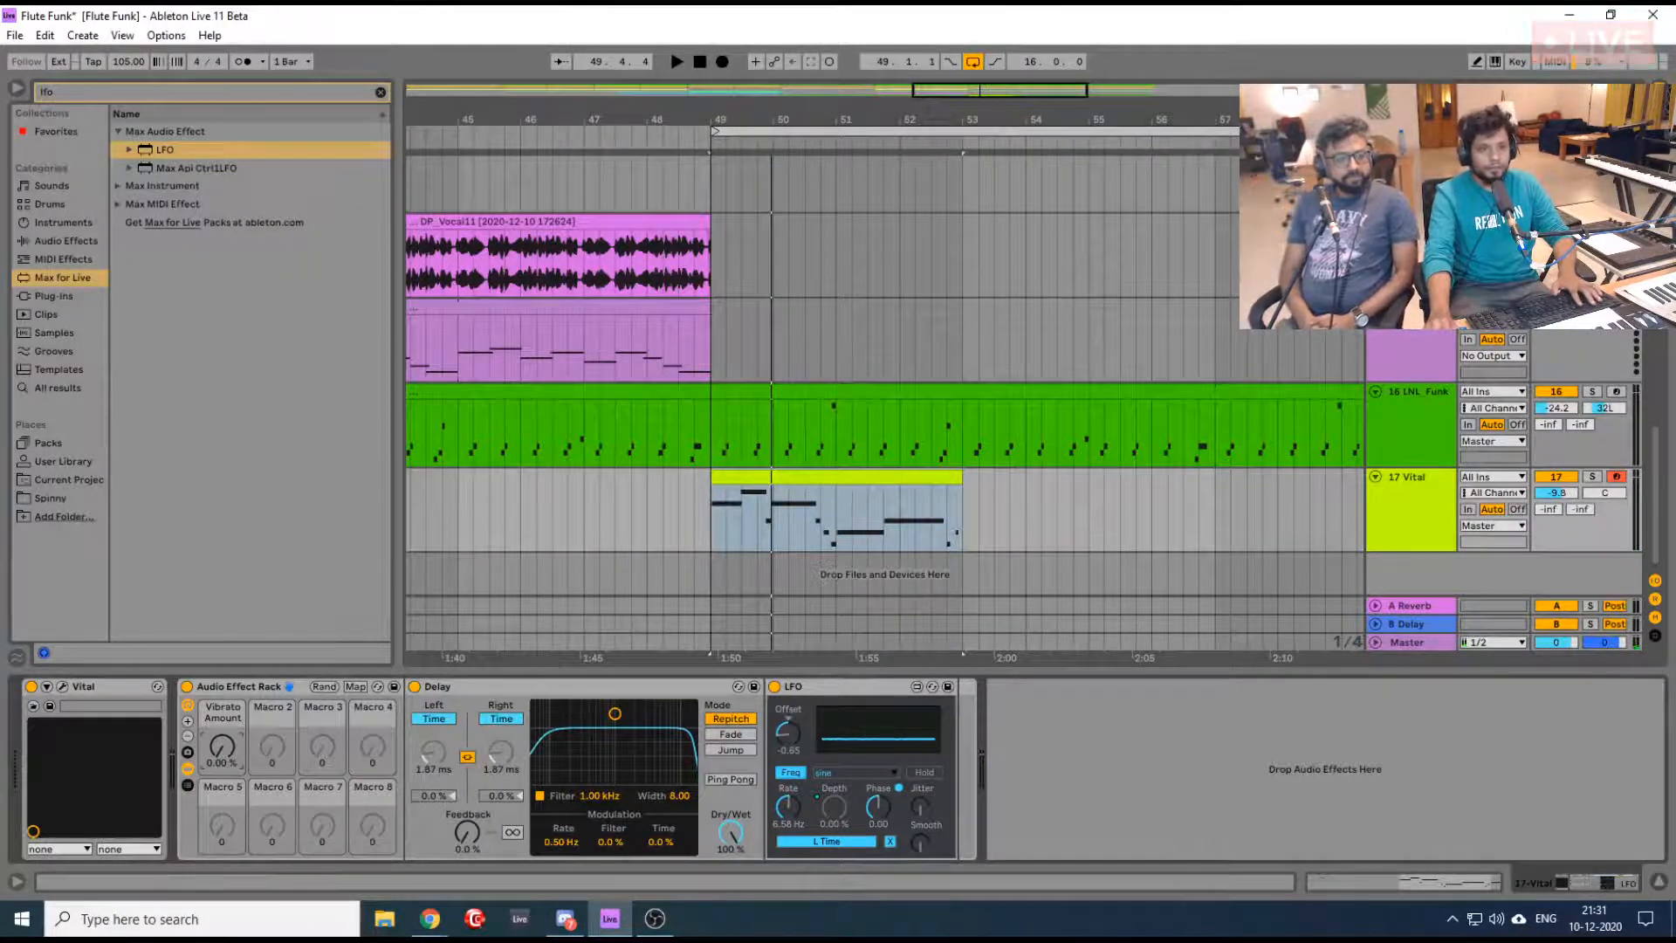
{"action": "key", "text": "a"}
{"action": "left_click_drag", "start_coordinate": [743, 118], "coordinate": [781, 467]}
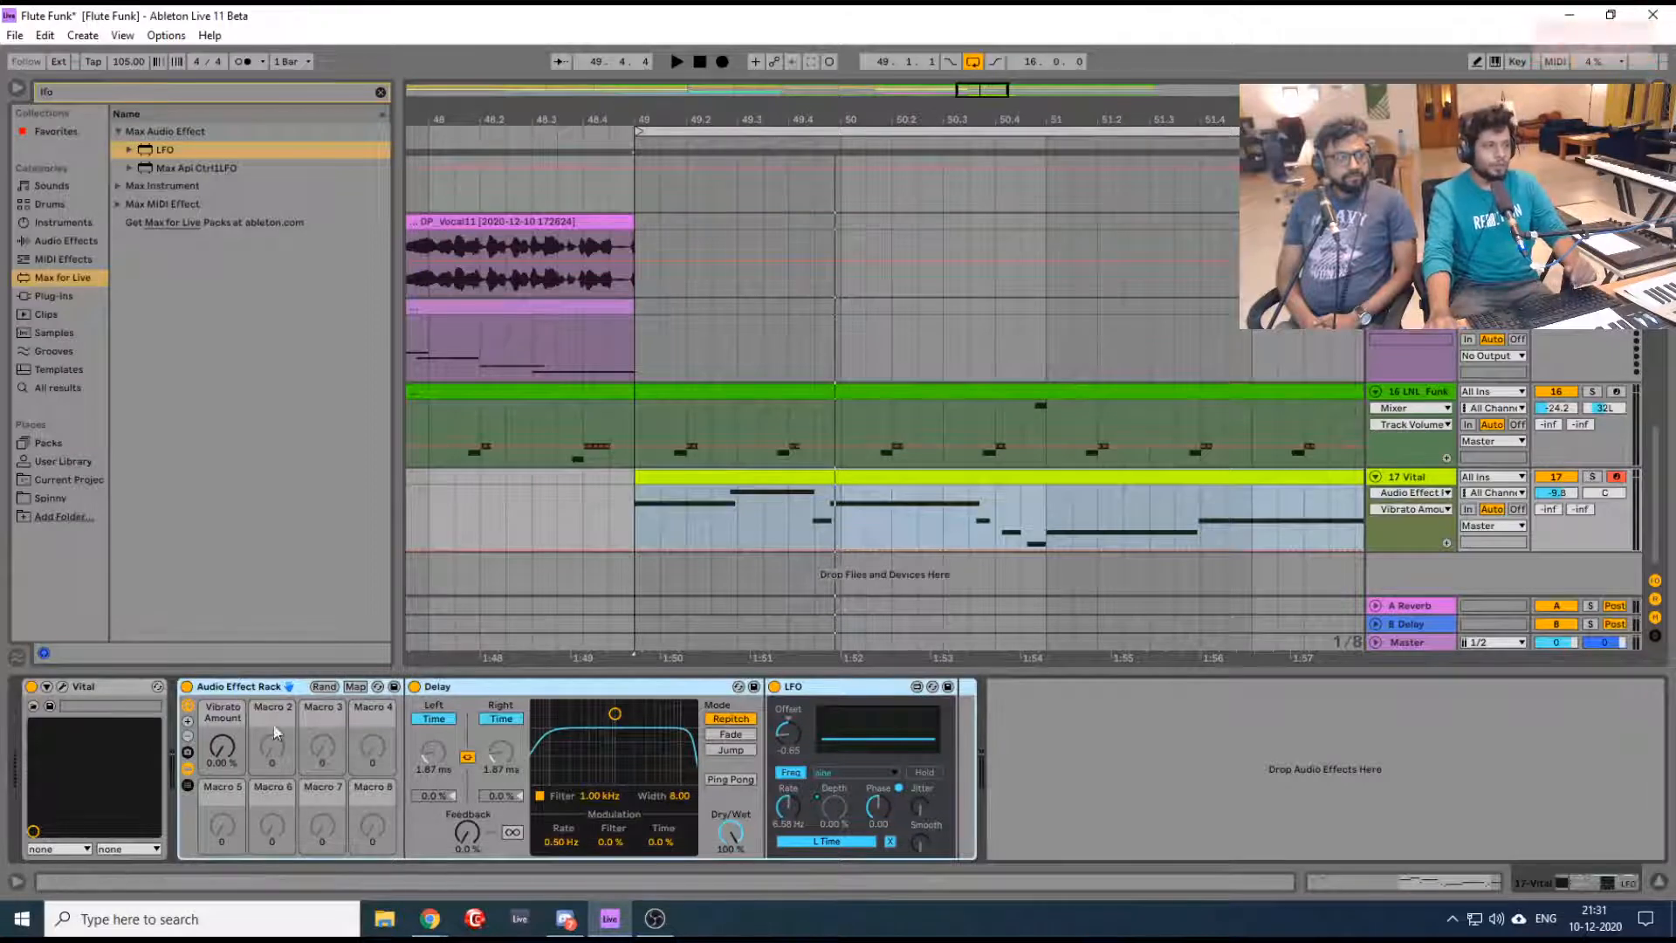
{"action": "left_click_drag", "start_coordinate": [549, 112], "coordinate": [494, 291]}
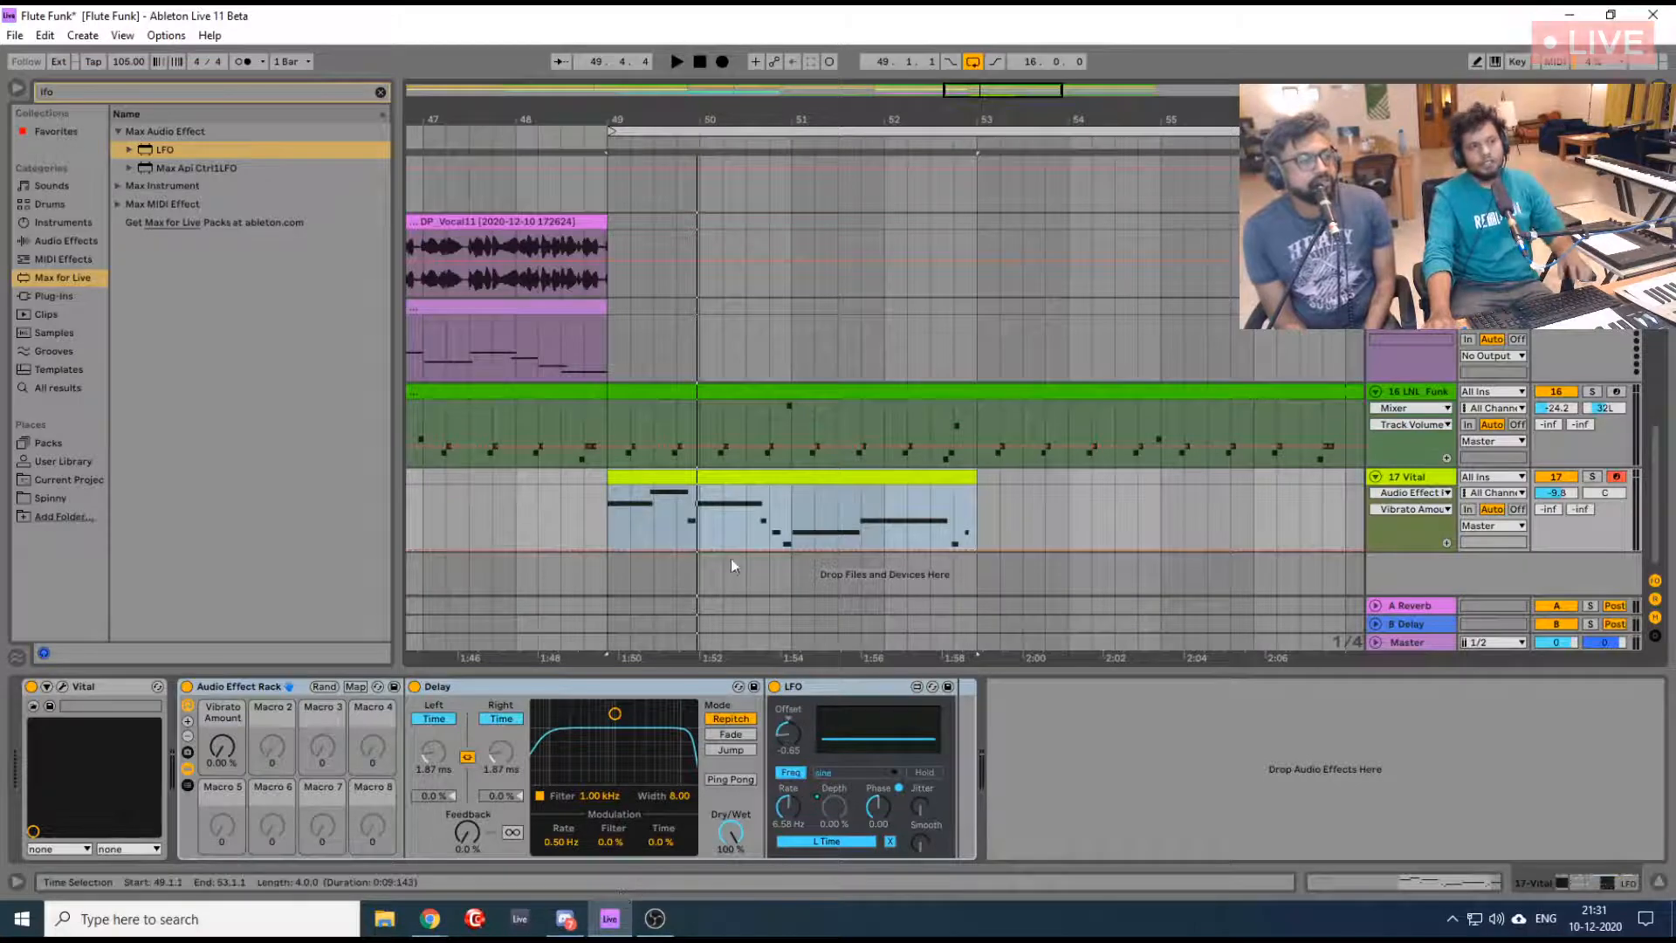
Enable MIDI overdub and automation arm for recording vibrato over the Vital clip
{"action": "mouse_move", "coordinate": [665, 115]}
{"action": "left_mouse_down"}
{"action": "mouse_move", "coordinate": [666, 166]}
{"action": "mouse_move", "coordinate": [690, 114]}
{"action": "left_mouse_up"}
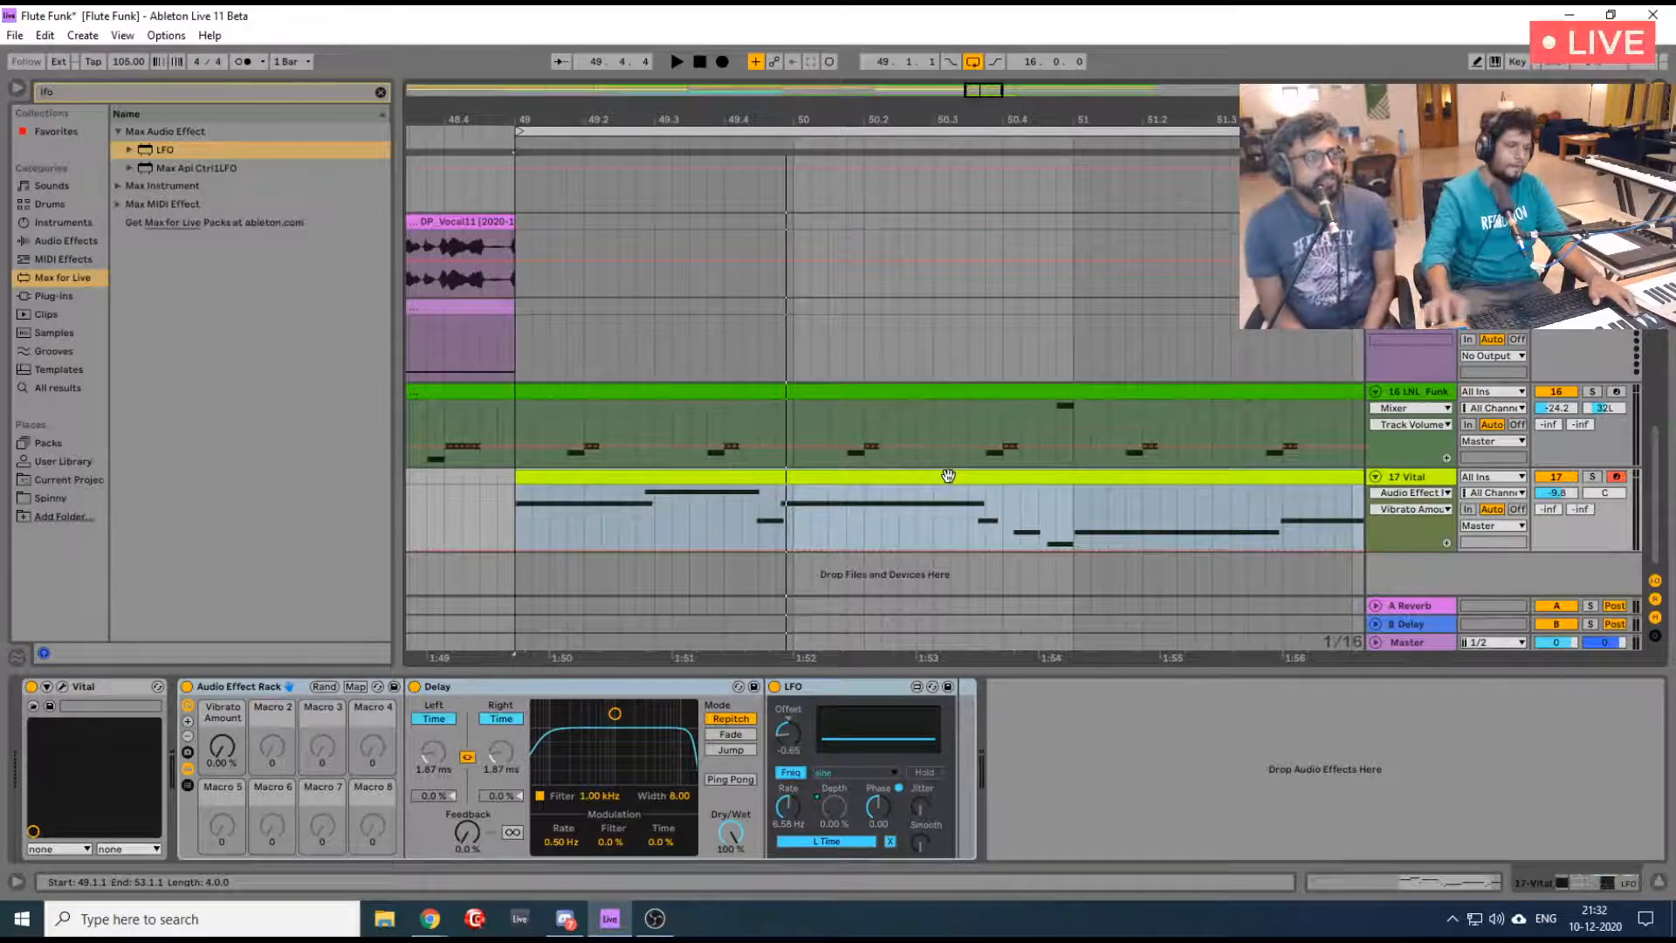
{"action": "left_click", "coordinate": [432, 485]}
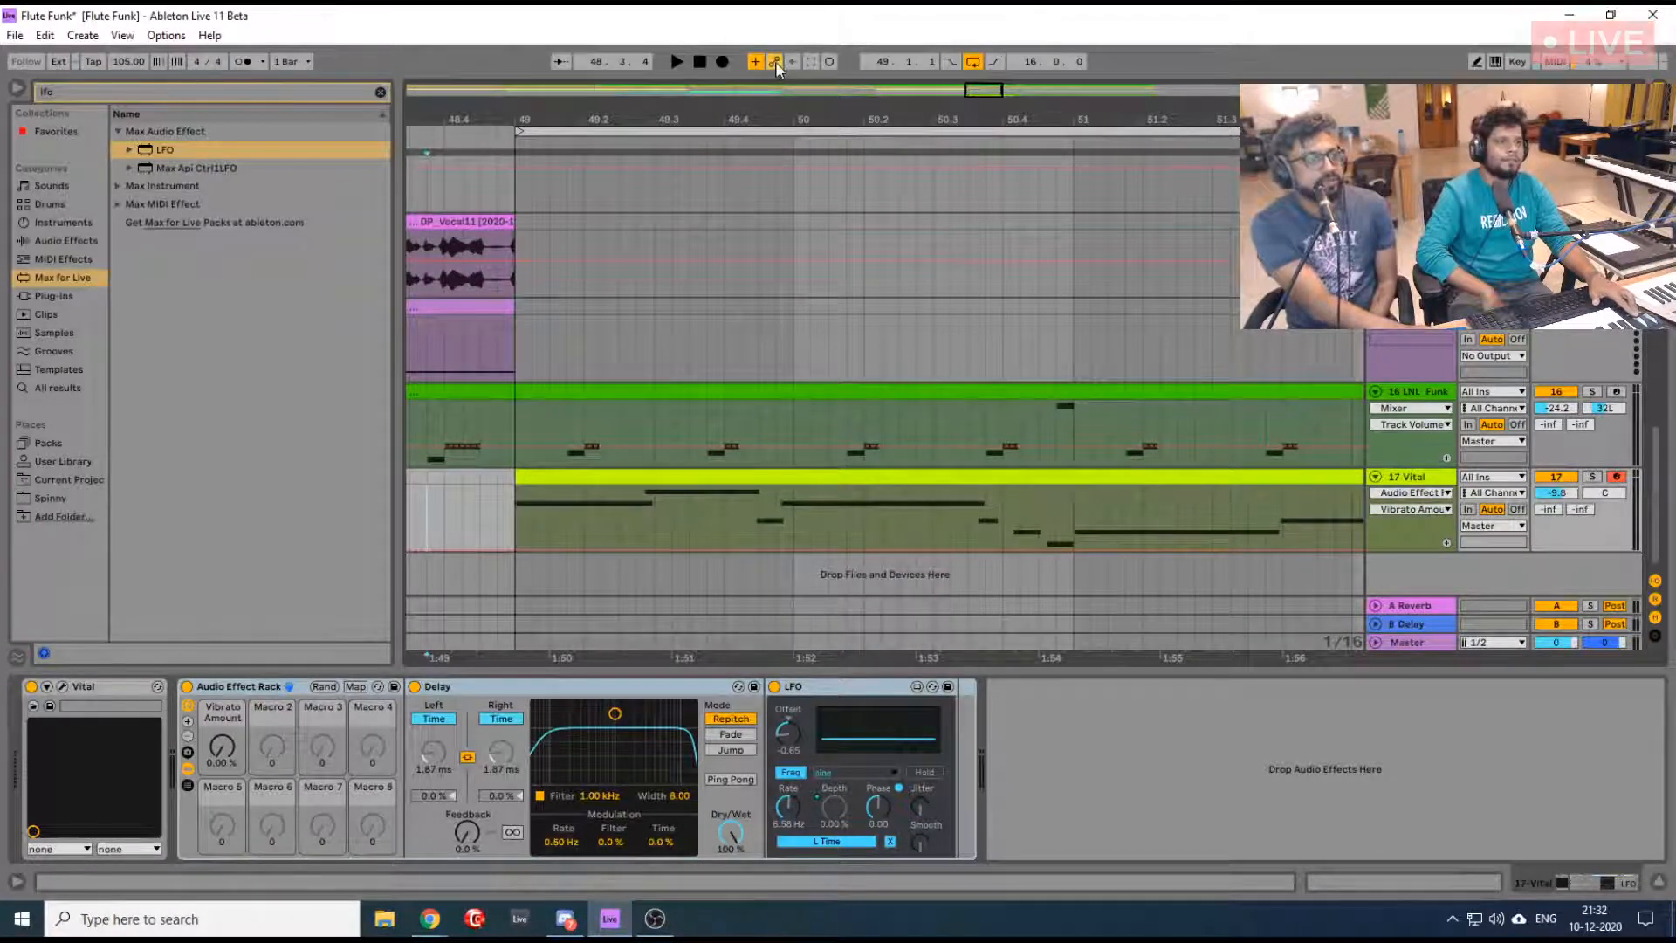
{"action": "left_click", "coordinate": [928, 476]}
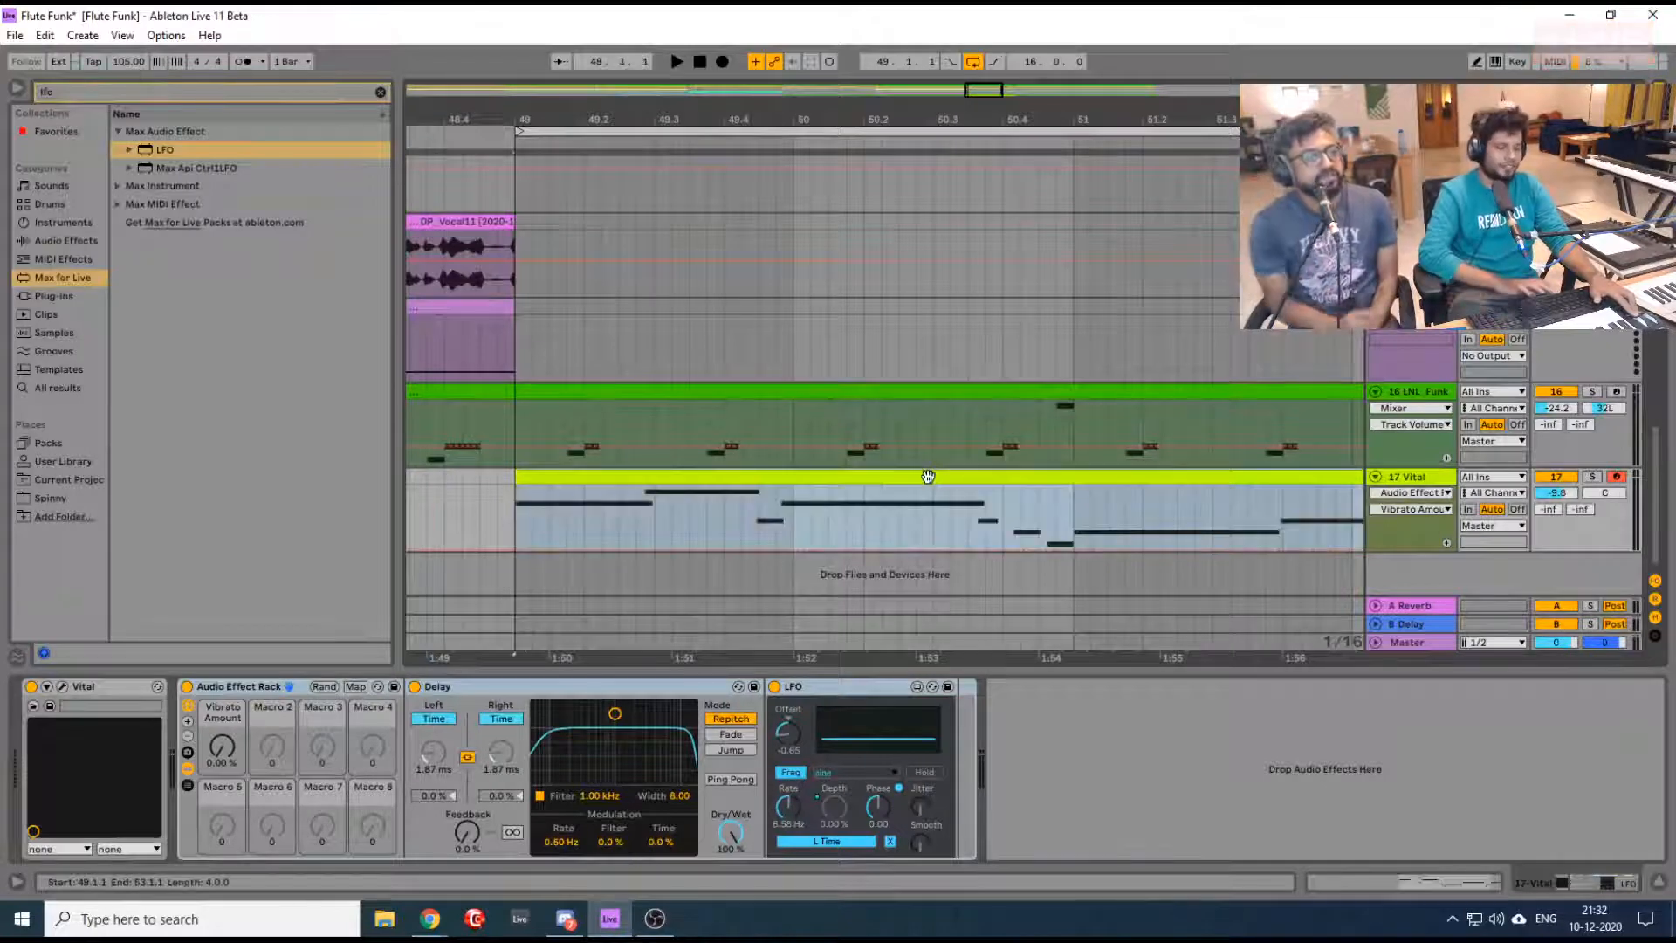
Play the Vital clip, and try recording Vibrato Amount automation over it in a pass starting at 48.3.3
{"action": "key", "text": "space"}
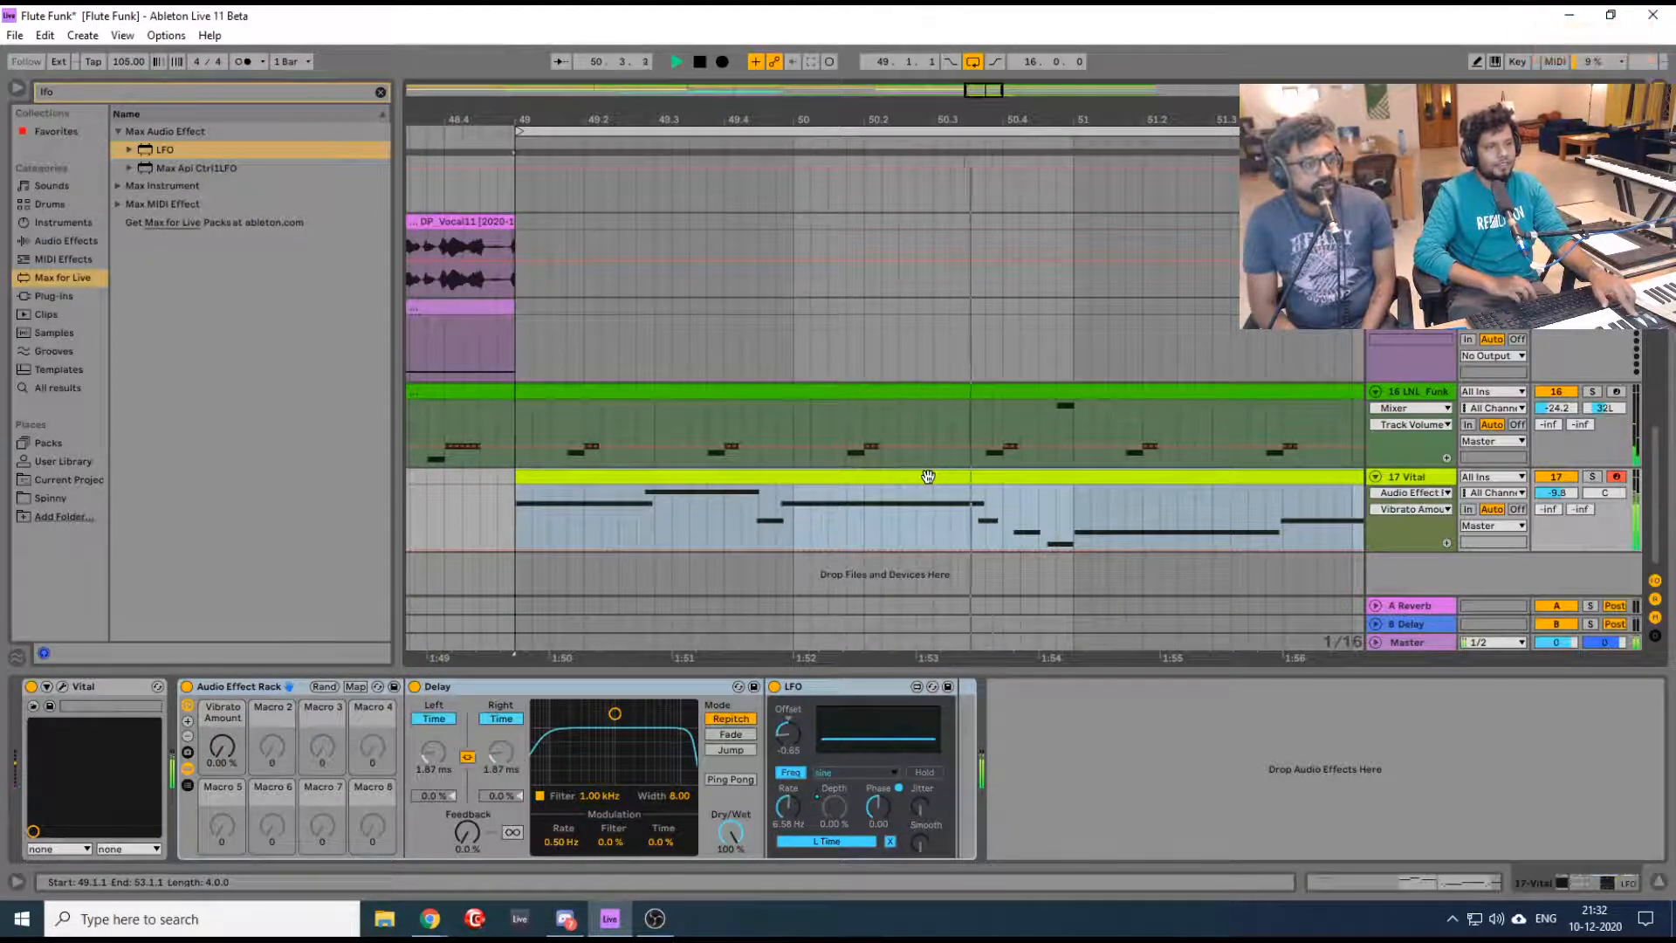
{"action": "key", "text": "space"}
{"action": "left_click", "coordinate": [413, 527]}
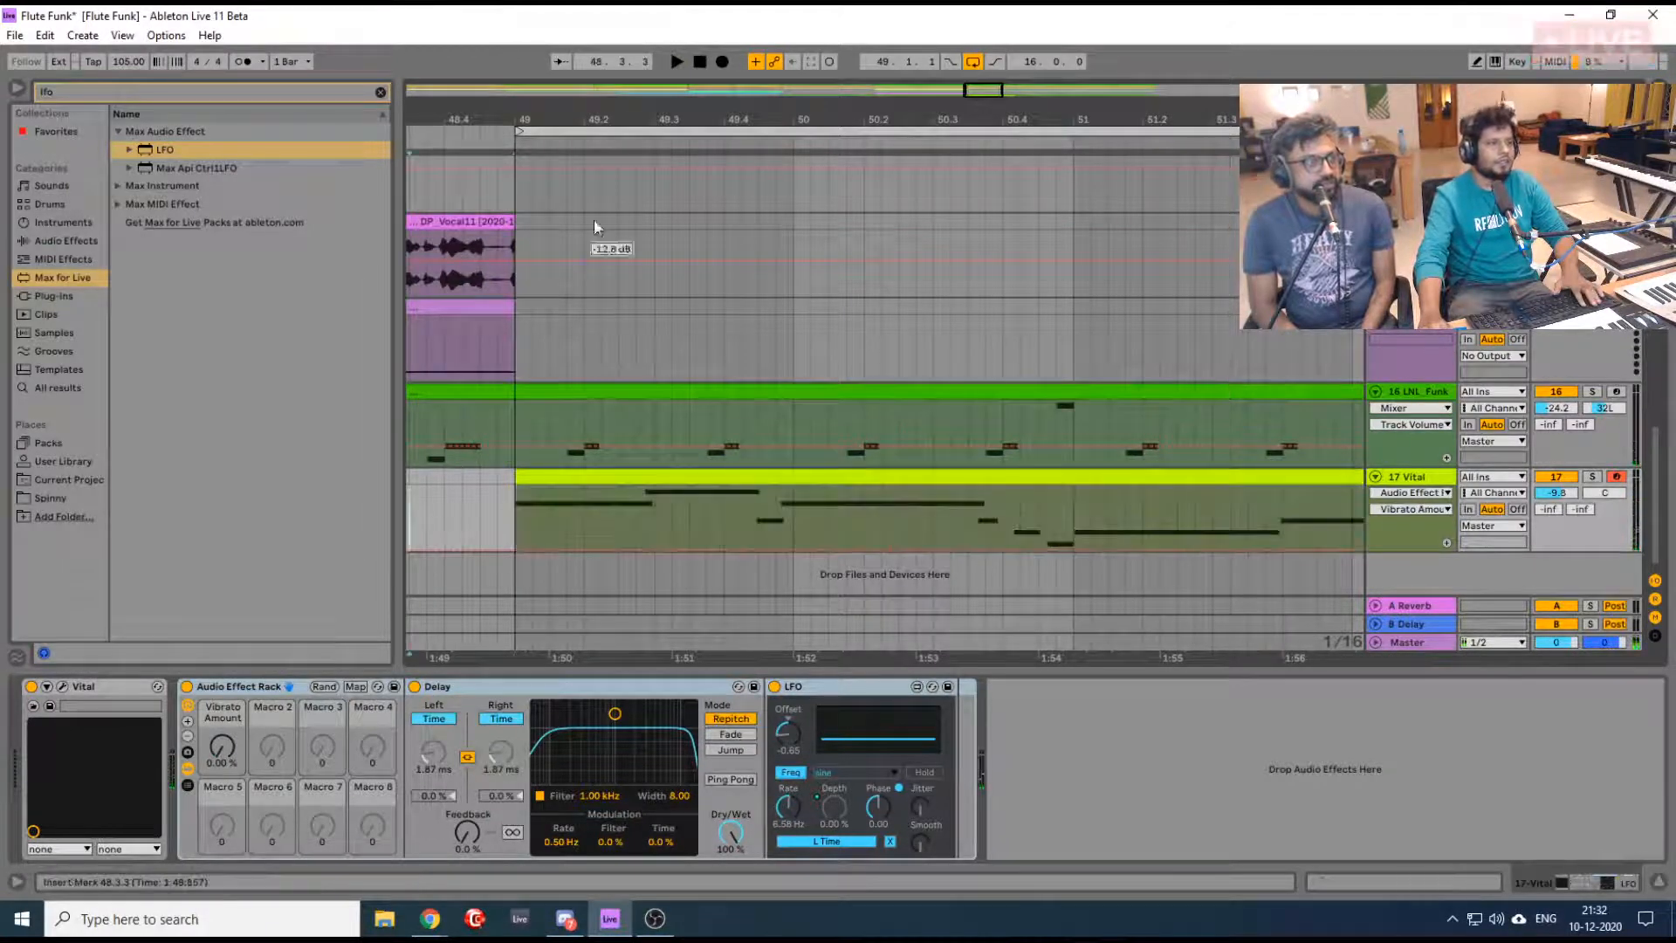
{"action": "left_click", "coordinate": [721, 63]}
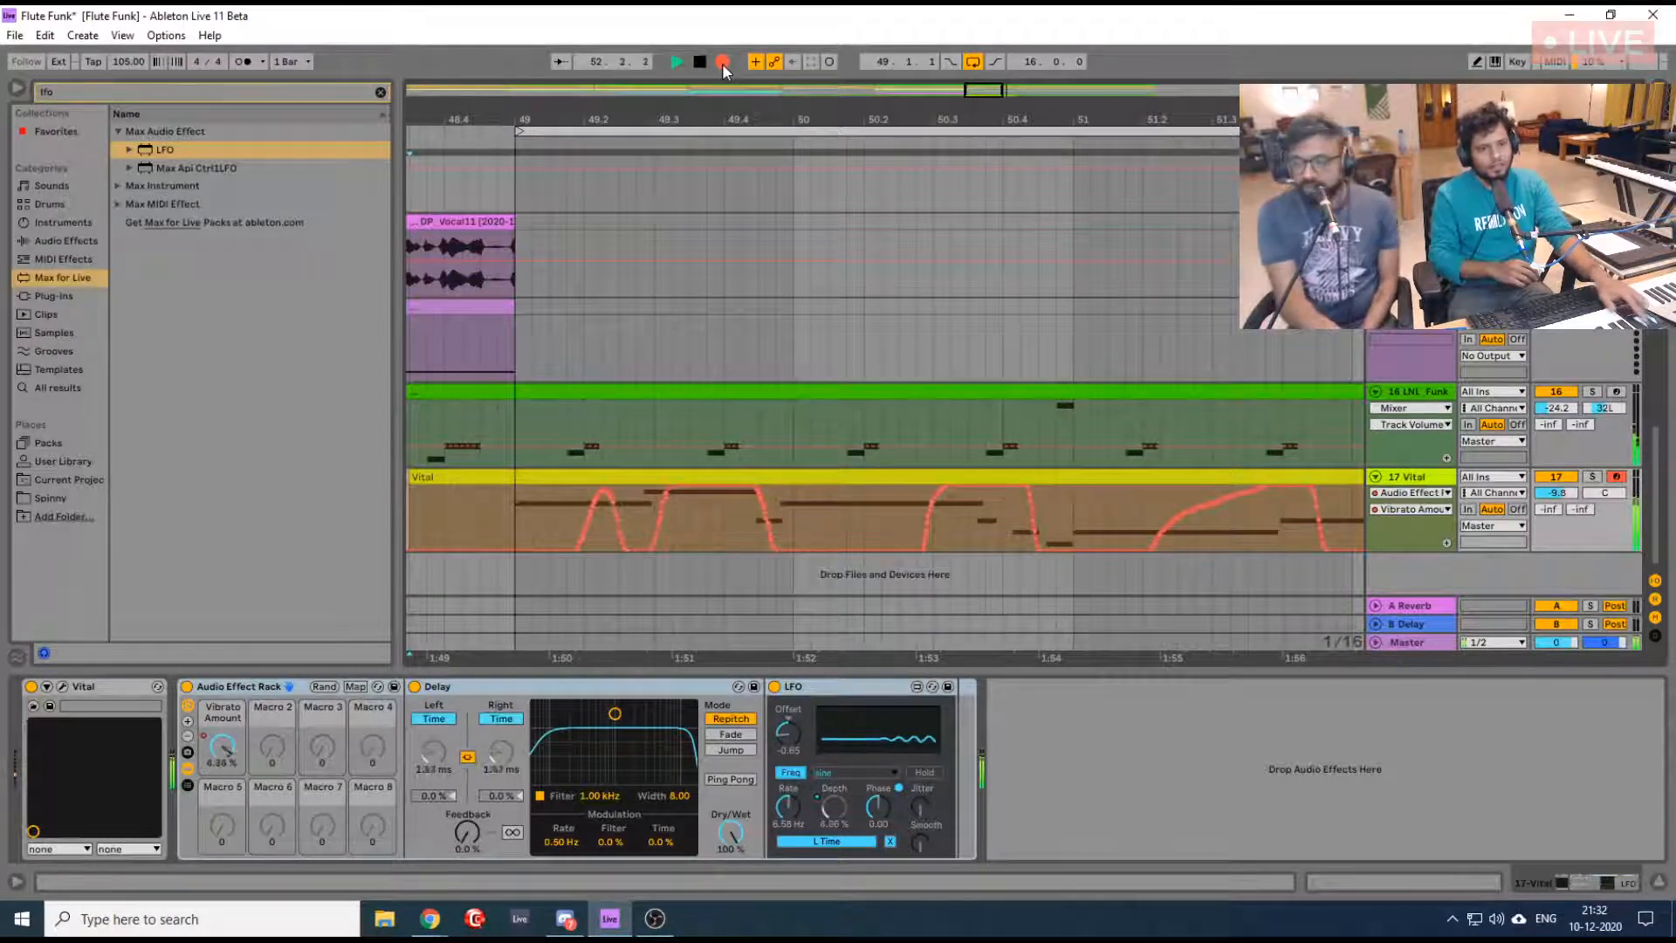
{"action": "key", "text": "space"}
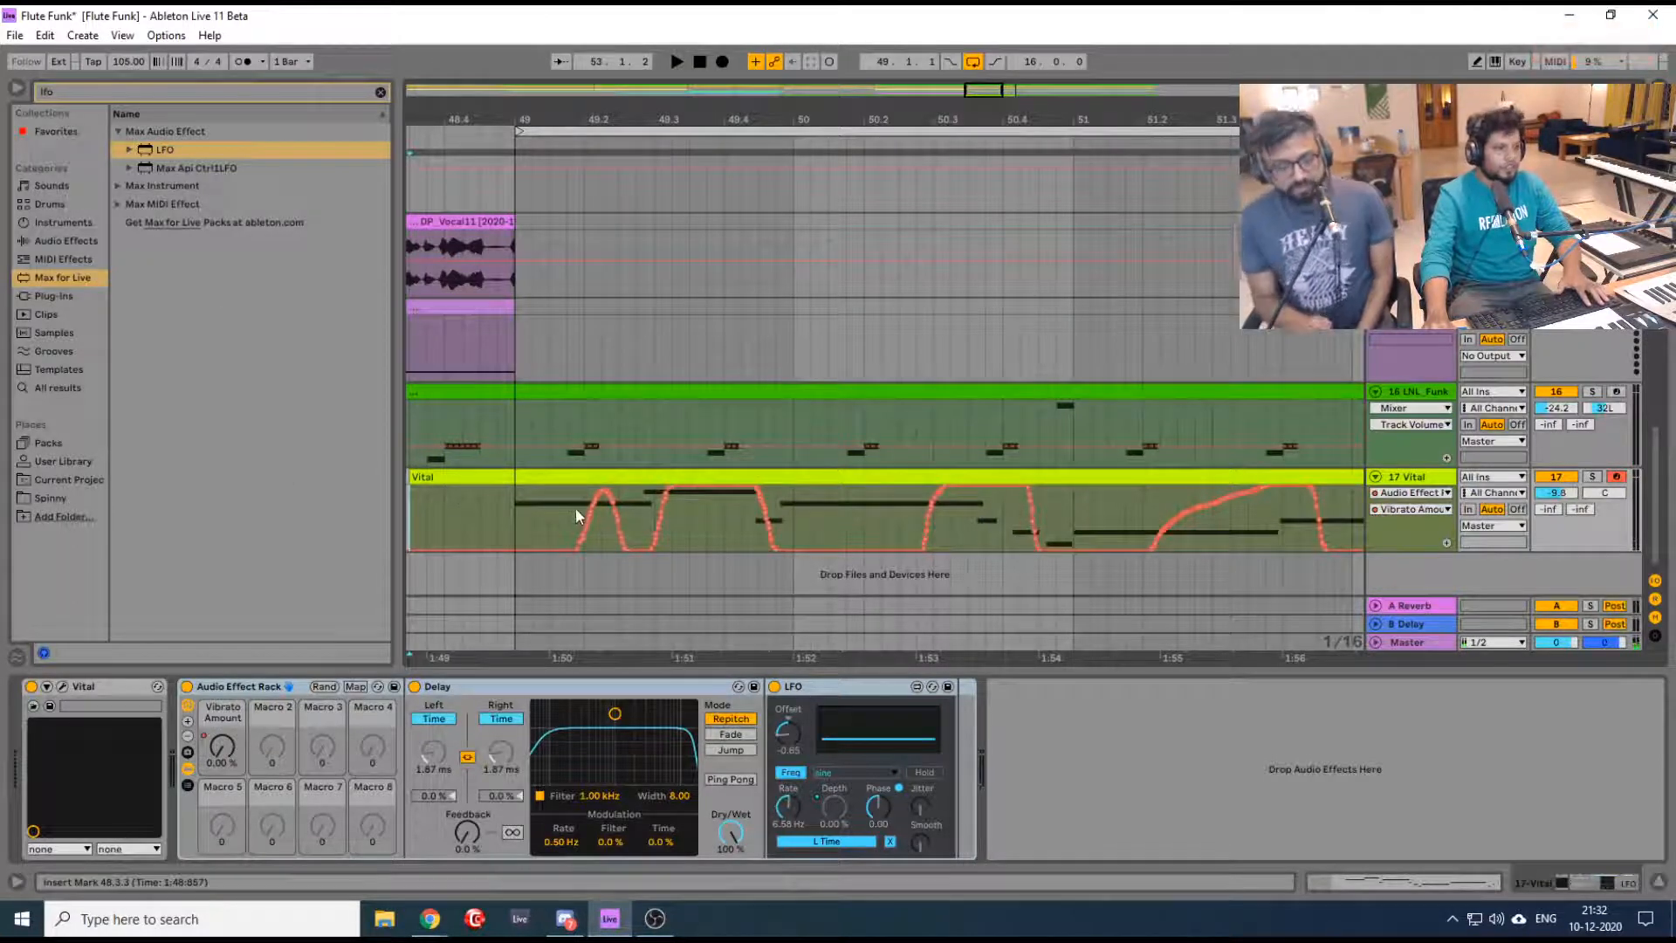
Undo the recorded automation pass and remove the existing Vital clip from bars 49–53
{"action": "left_click_drag", "start_coordinate": [613, 117], "coordinate": [581, 89]}
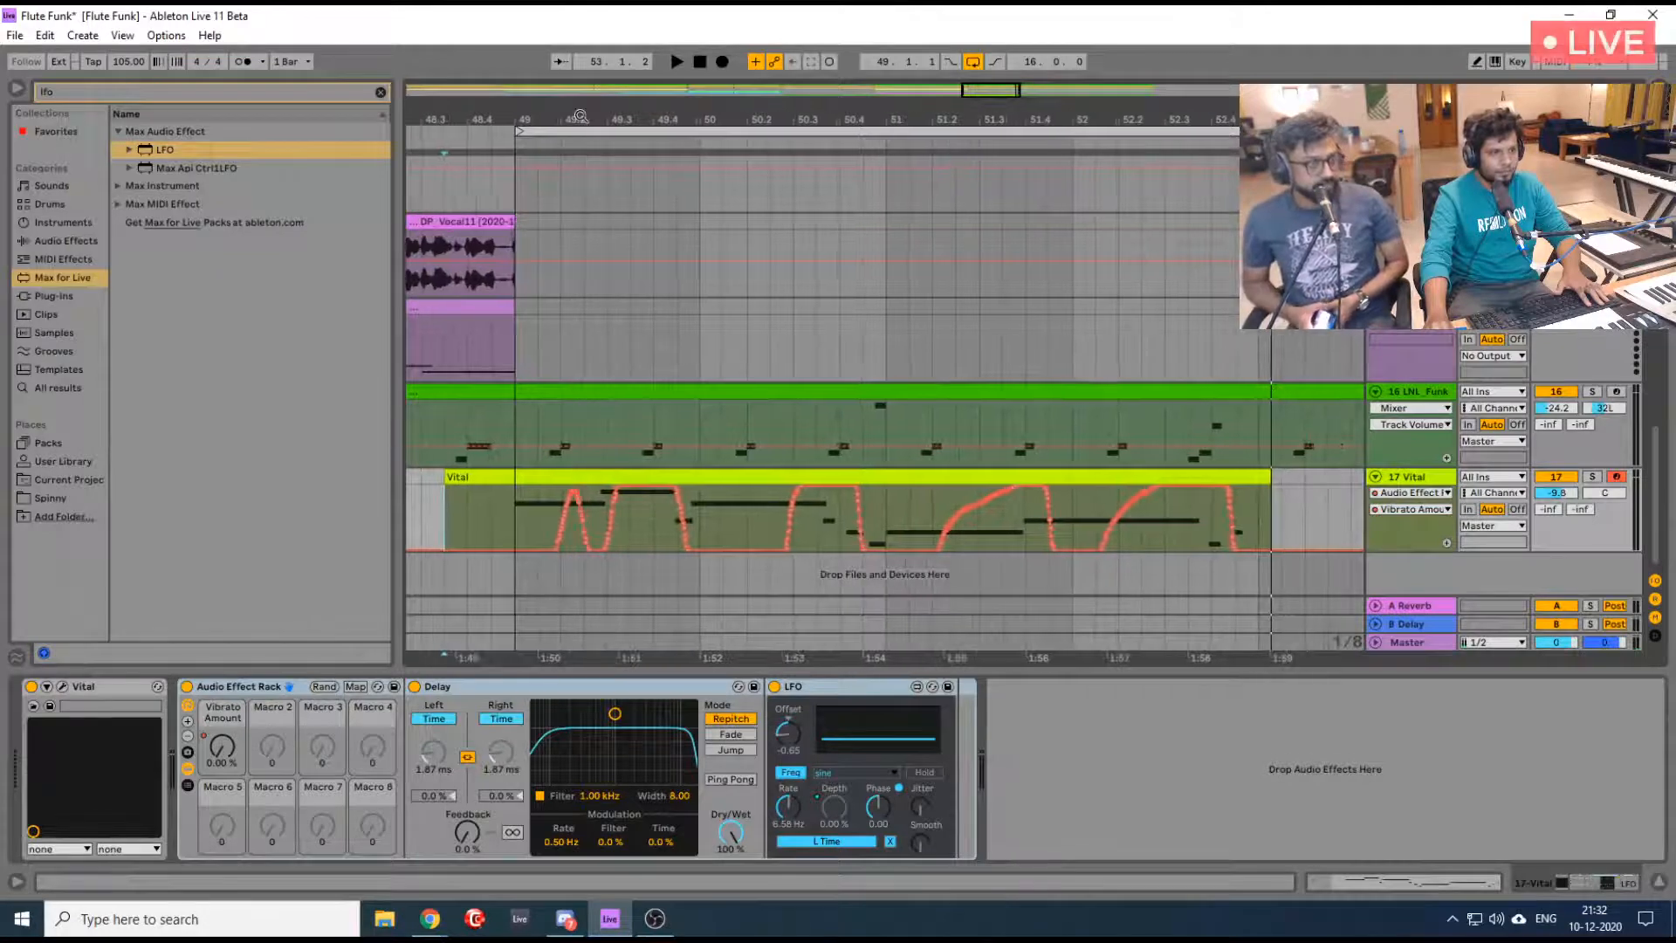
{"action": "left_click", "coordinate": [548, 482]}
{"action": "key", "text": "ctrl+z"}
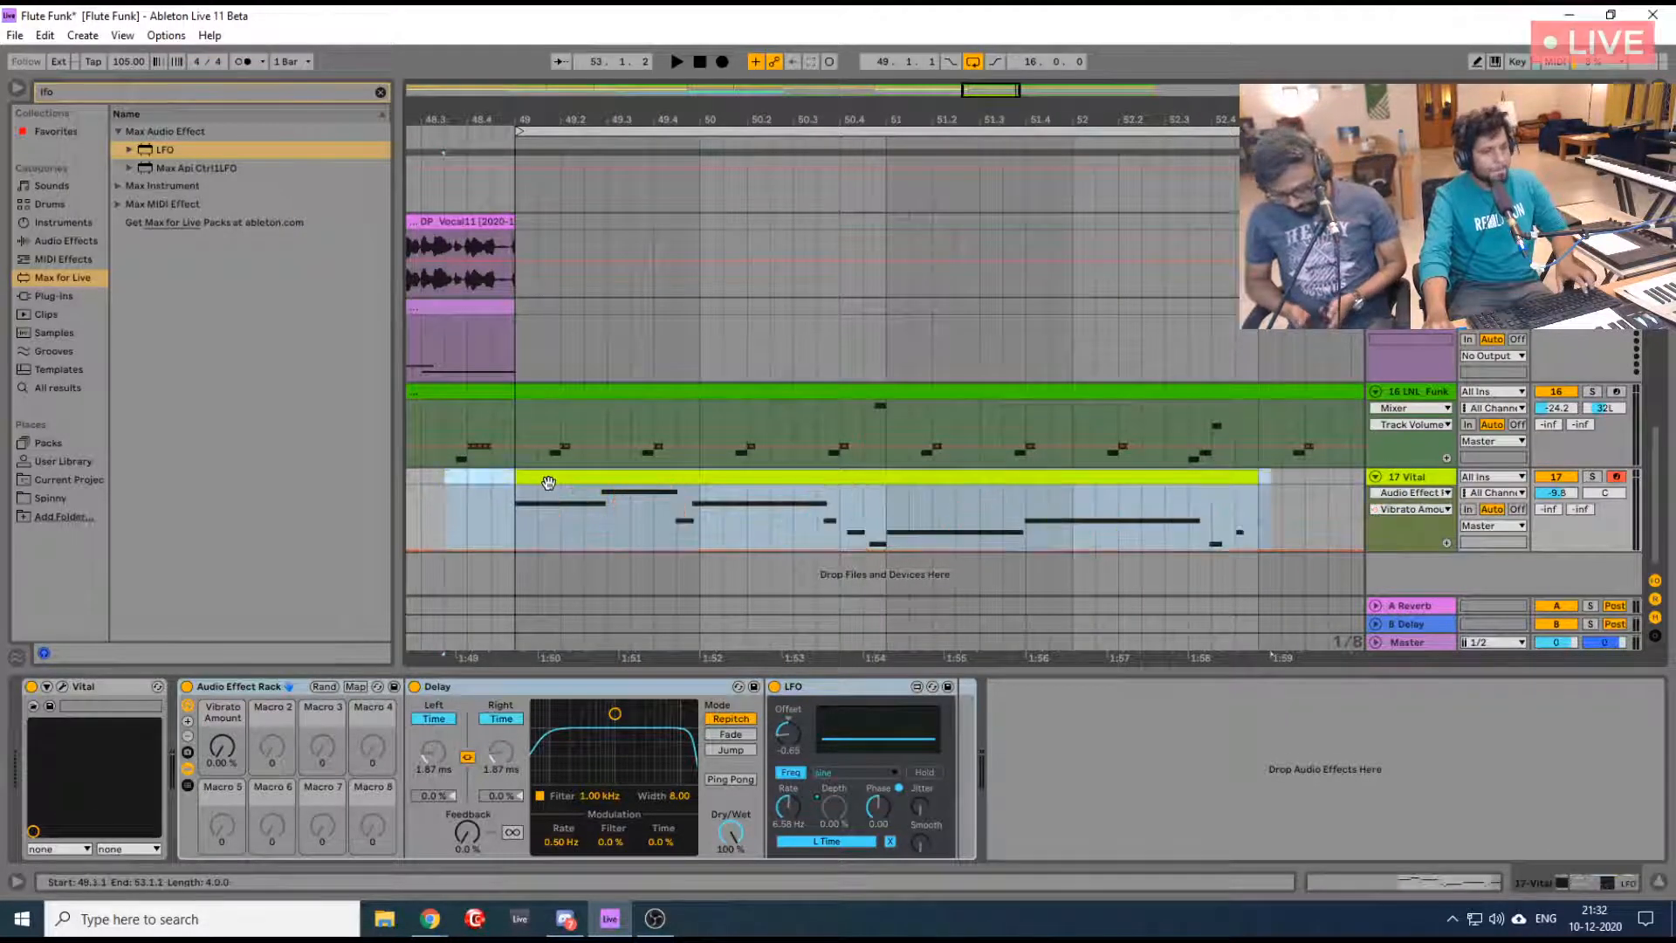
{"action": "key", "text": "ctrl+z"}
{"action": "key", "text": "ctrl+z"}
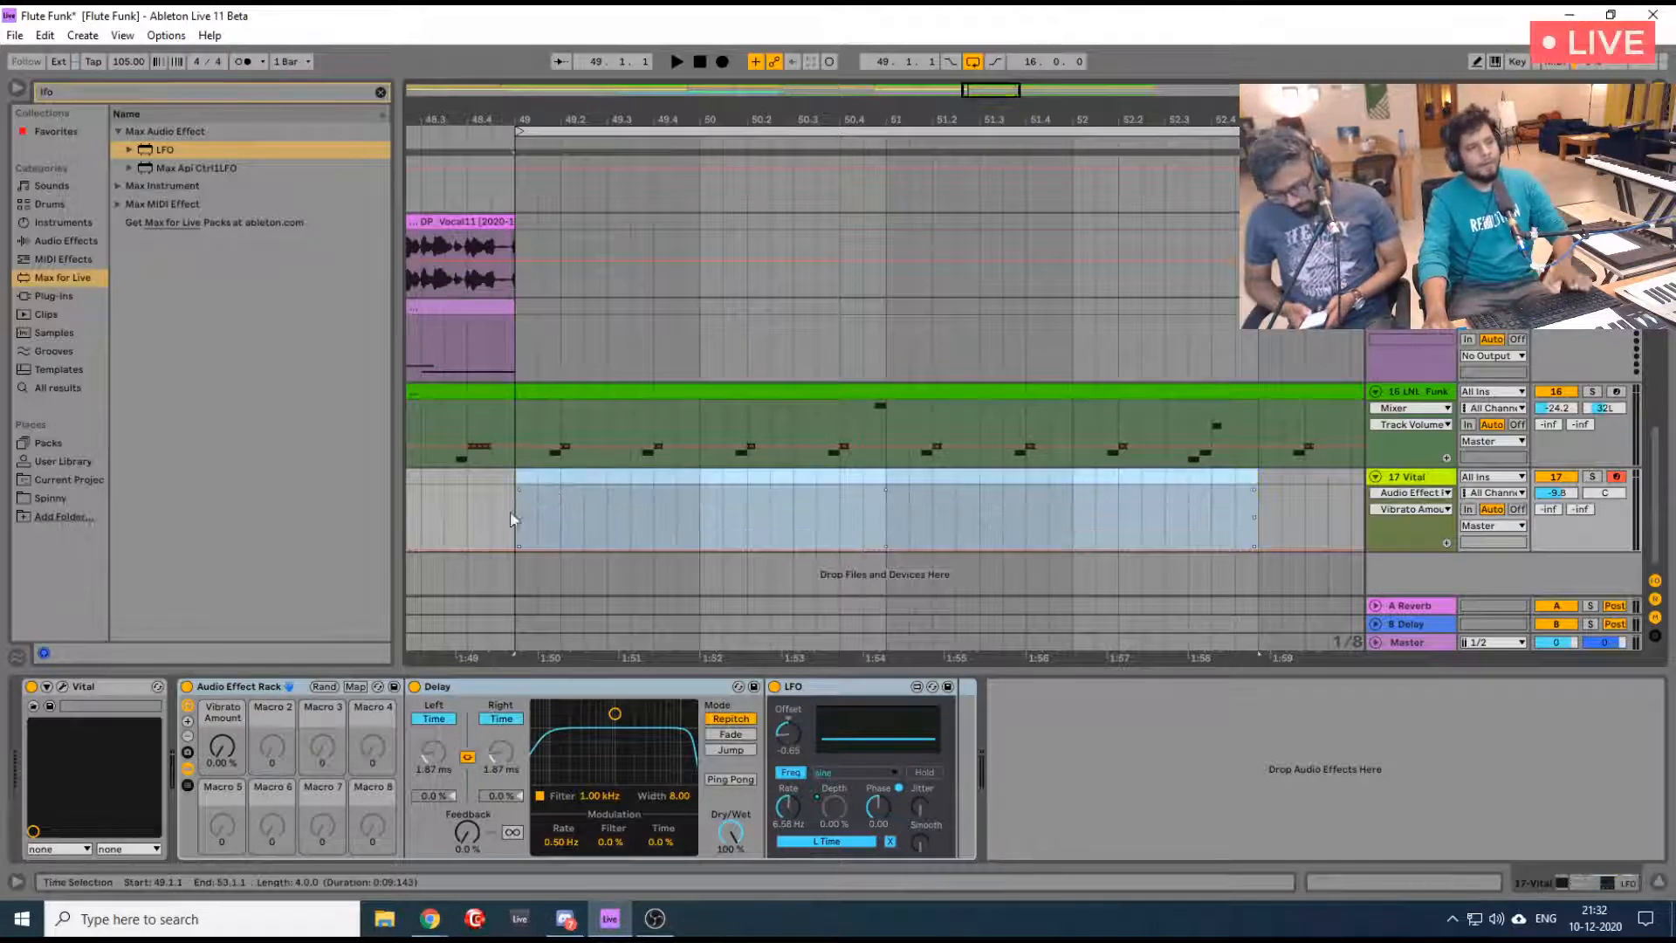
{"action": "left_click", "coordinate": [561, 477]}
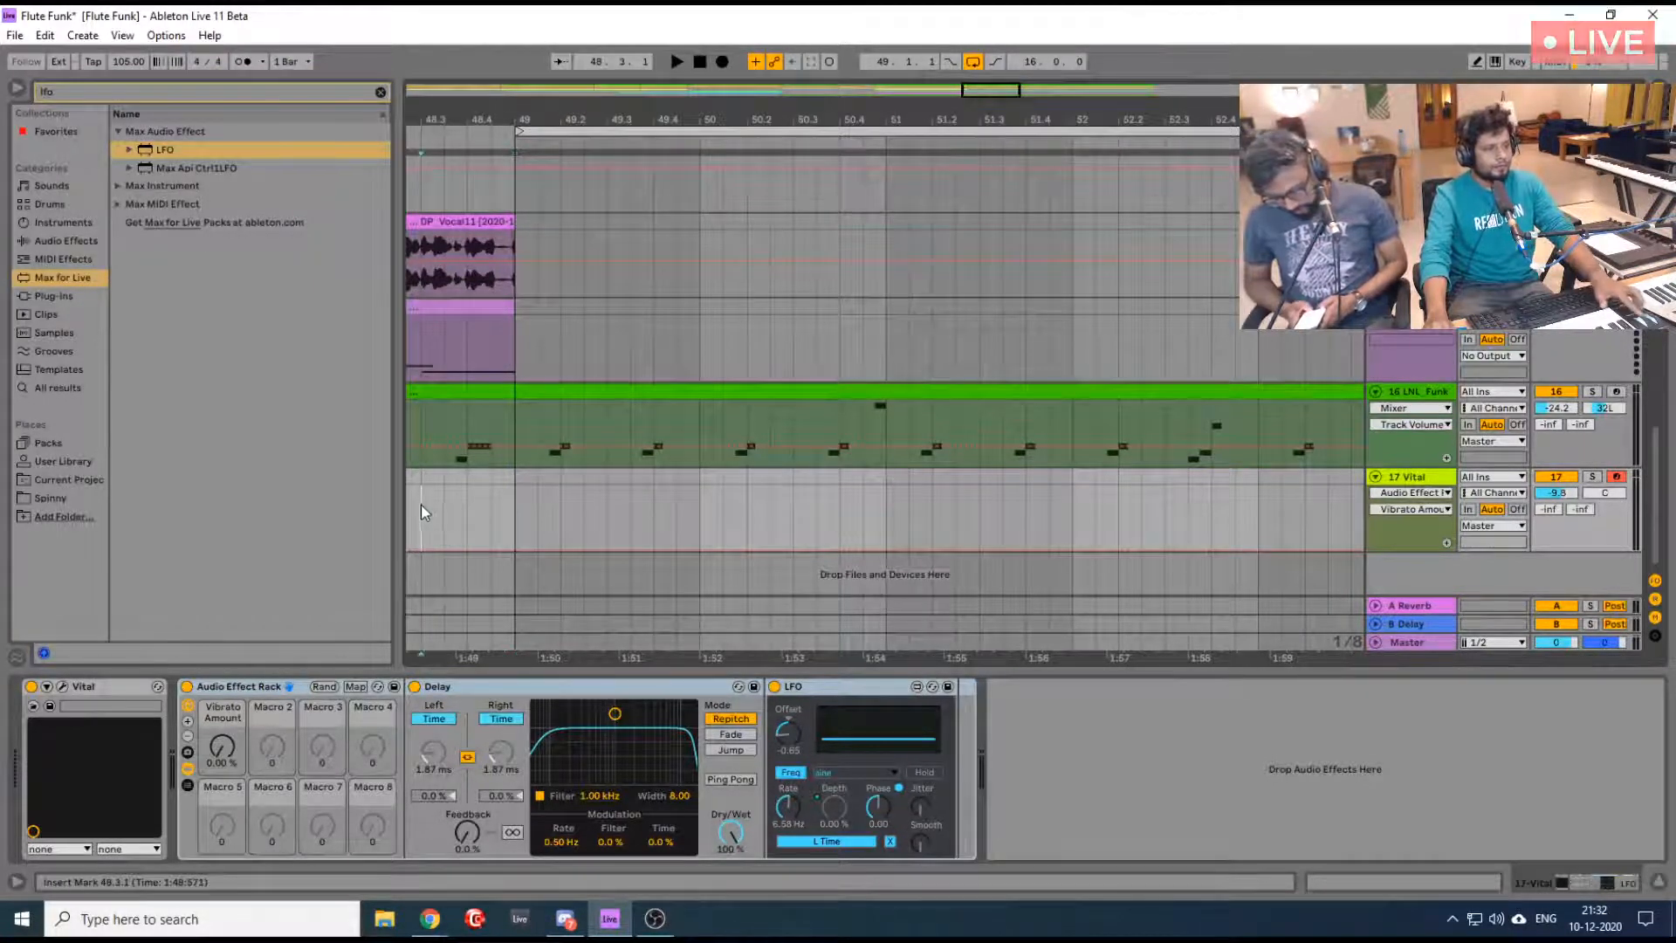
Record a new Vital performance with live Vibrato Amount automation from bar 48 to just past bar 53
{"action": "left_click_drag", "start_coordinate": [468, 115], "coordinate": [644, 93]}
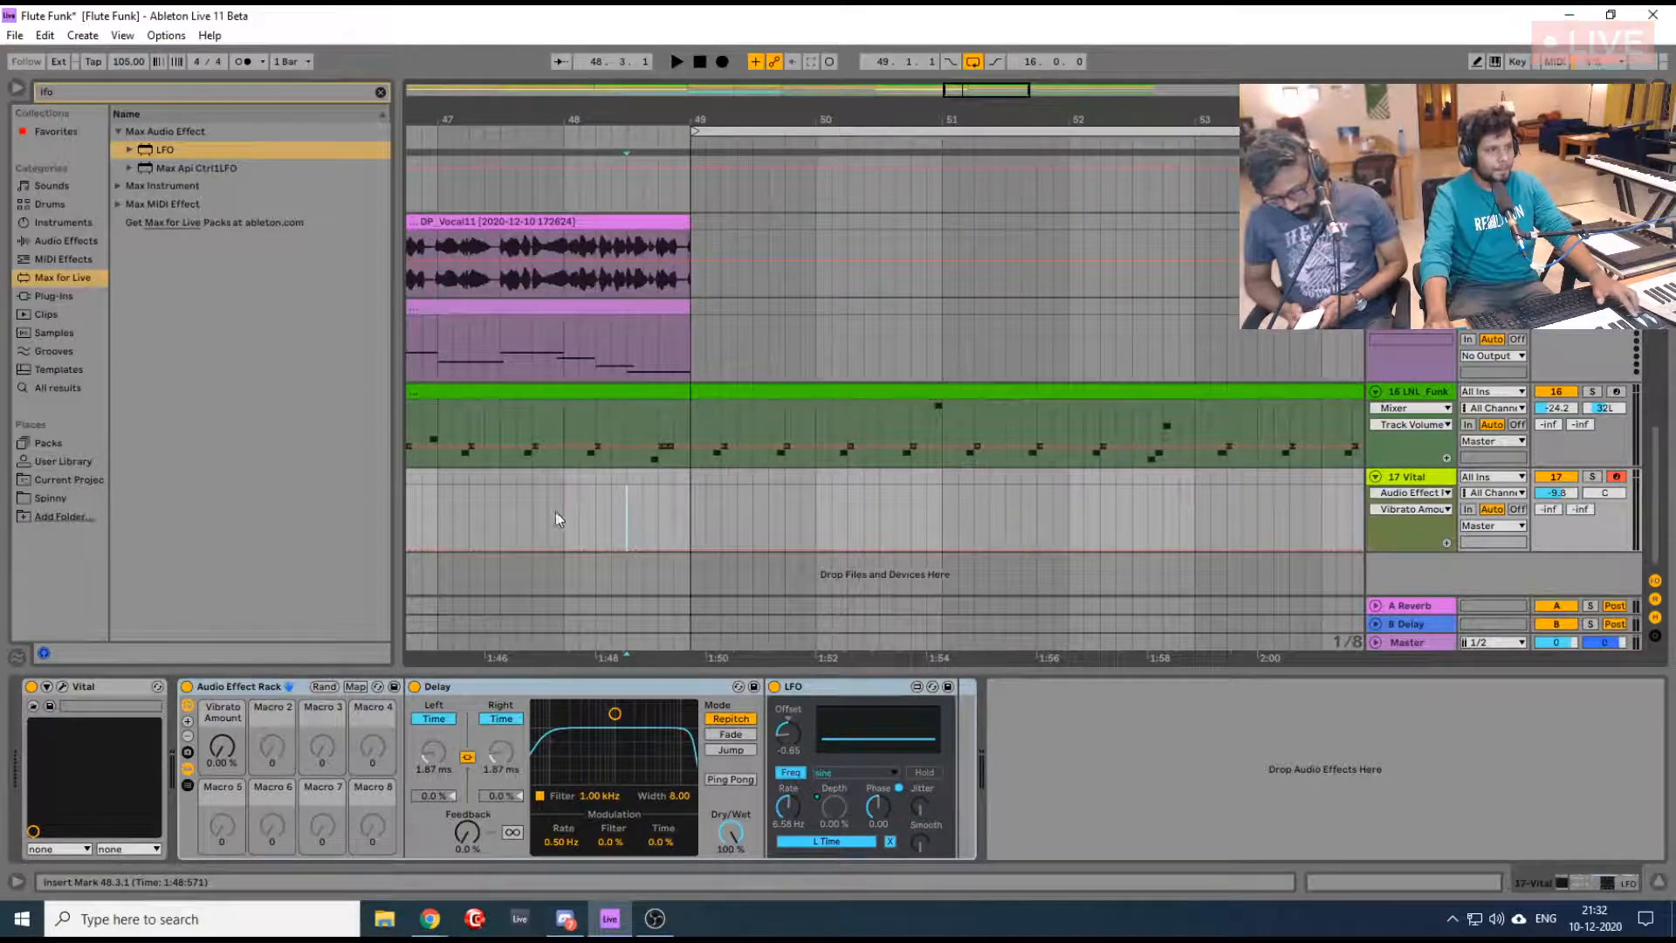
{"action": "key", "text": "space"}
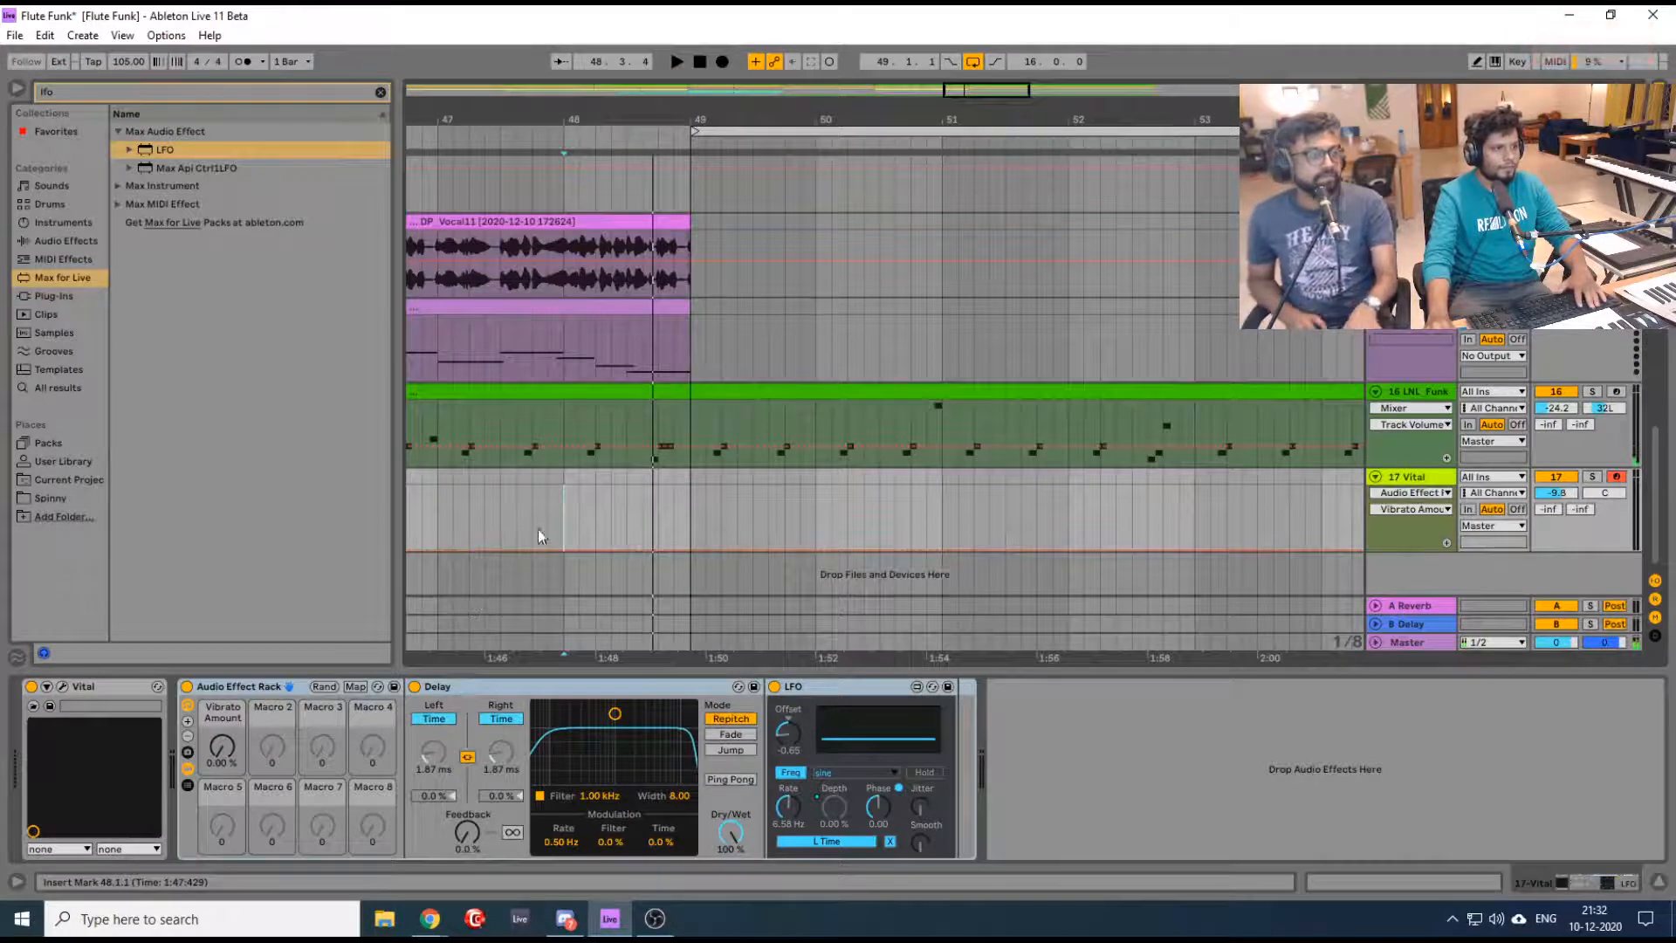
{"action": "left_click", "coordinate": [723, 62]}
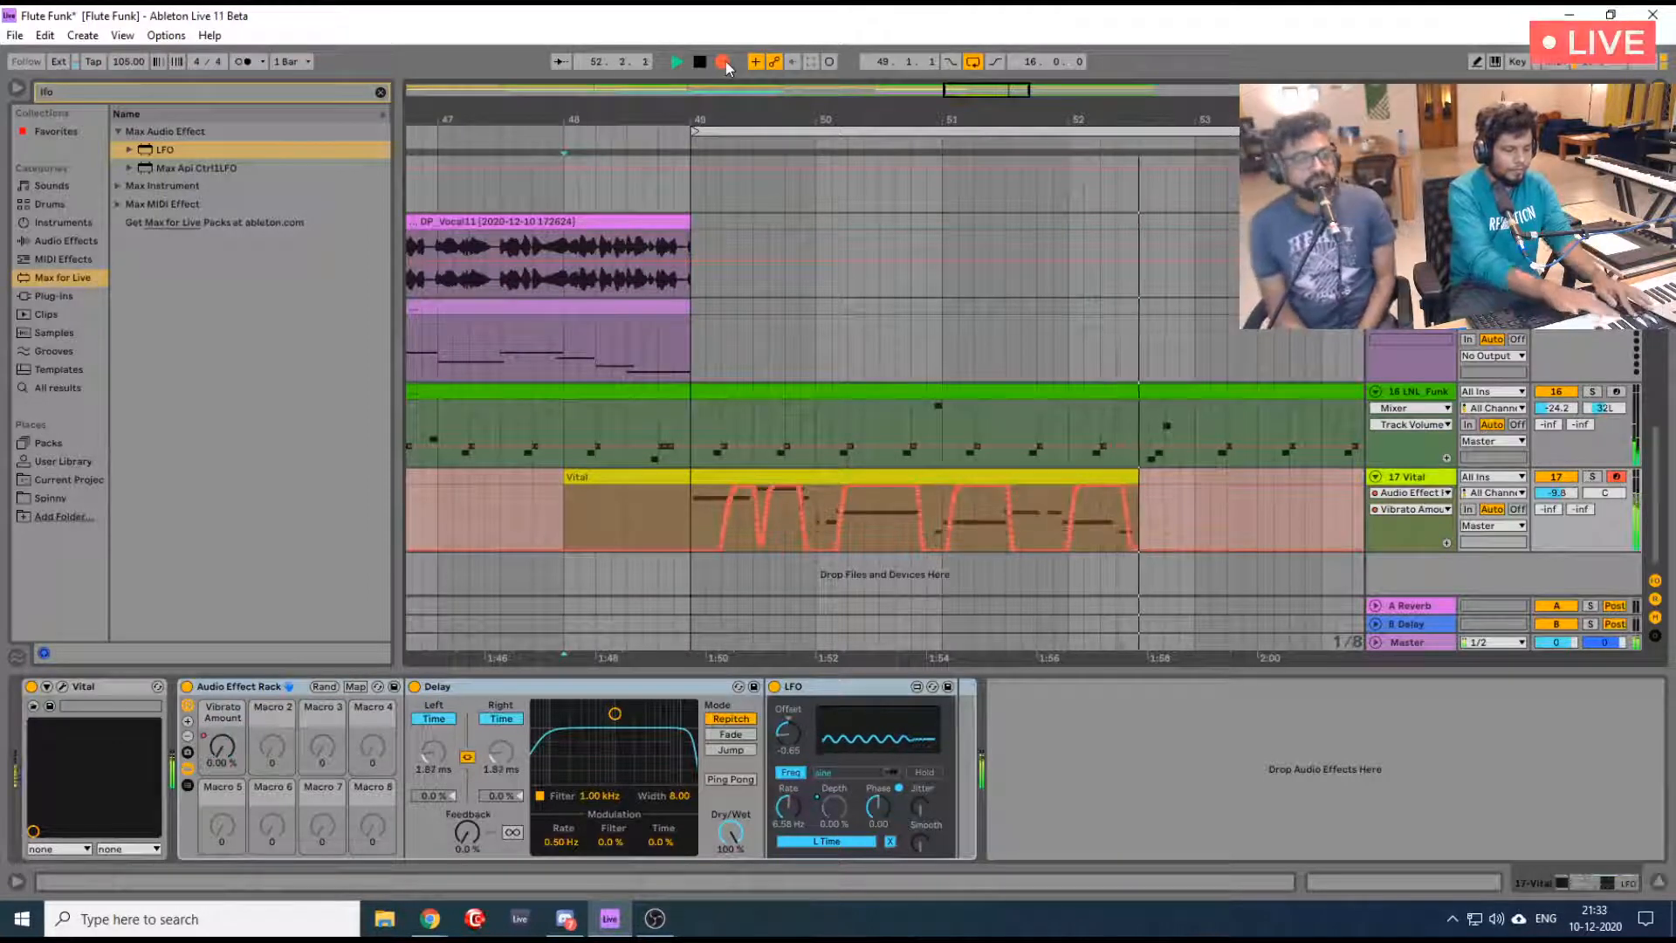
{"action": "key", "text": "space"}
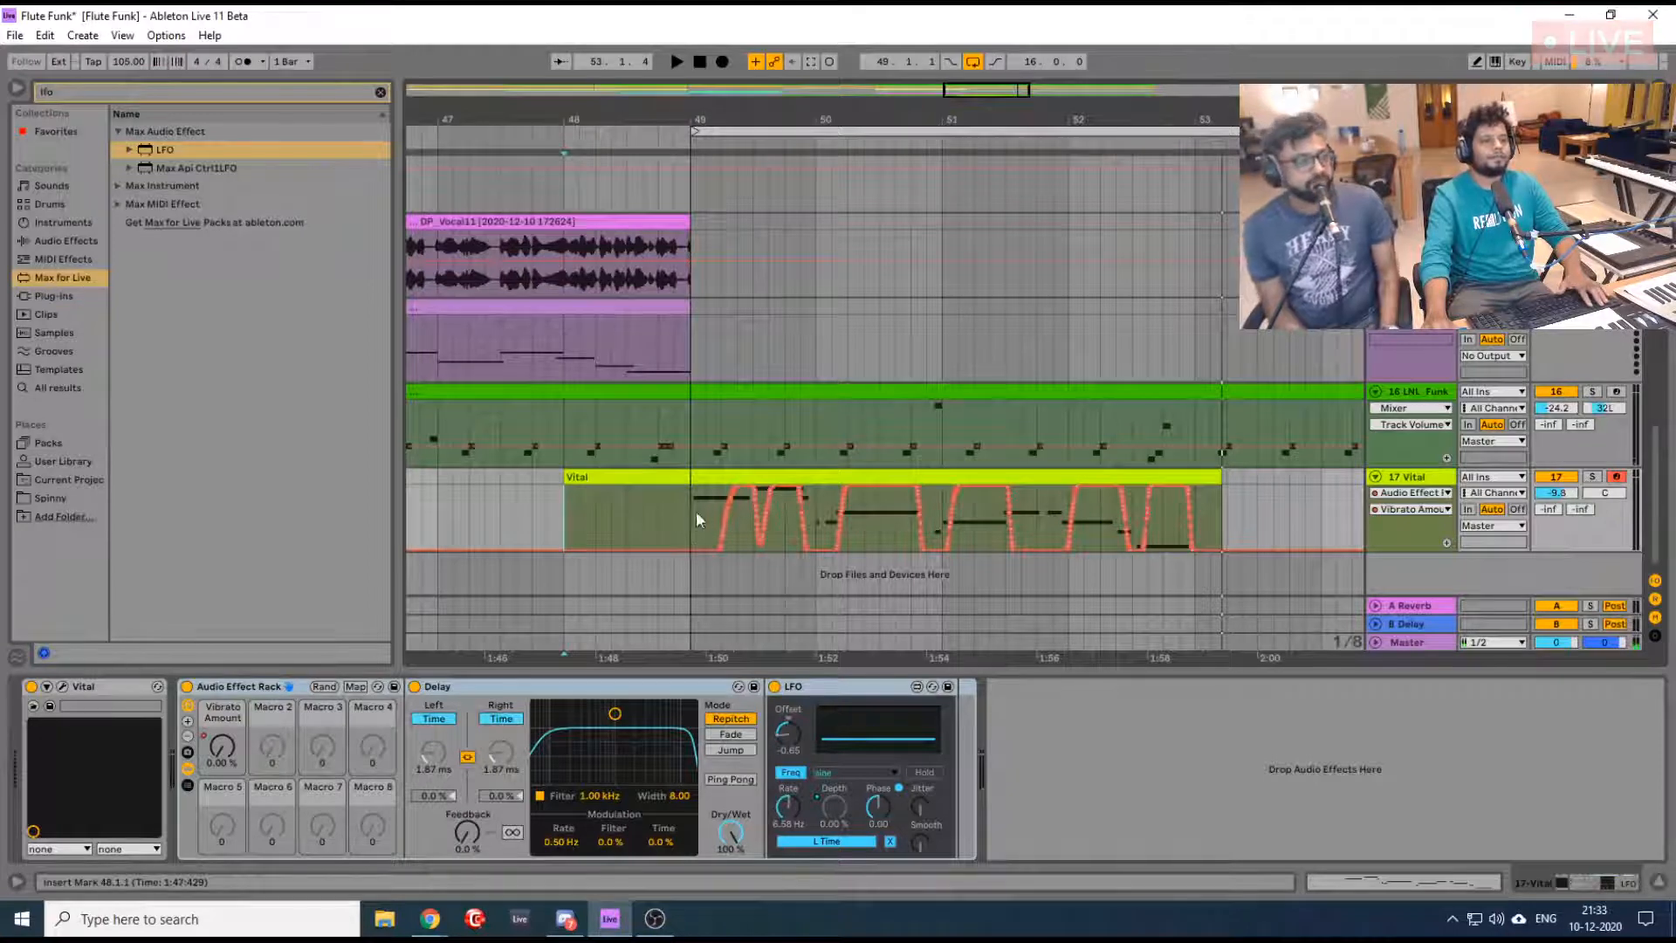
Simplify the Vibrato Amount automation envelope between bars 49 and 53, and play it back
{"action": "left_click_drag", "start_coordinate": [689, 509], "coordinate": [1185, 500]}
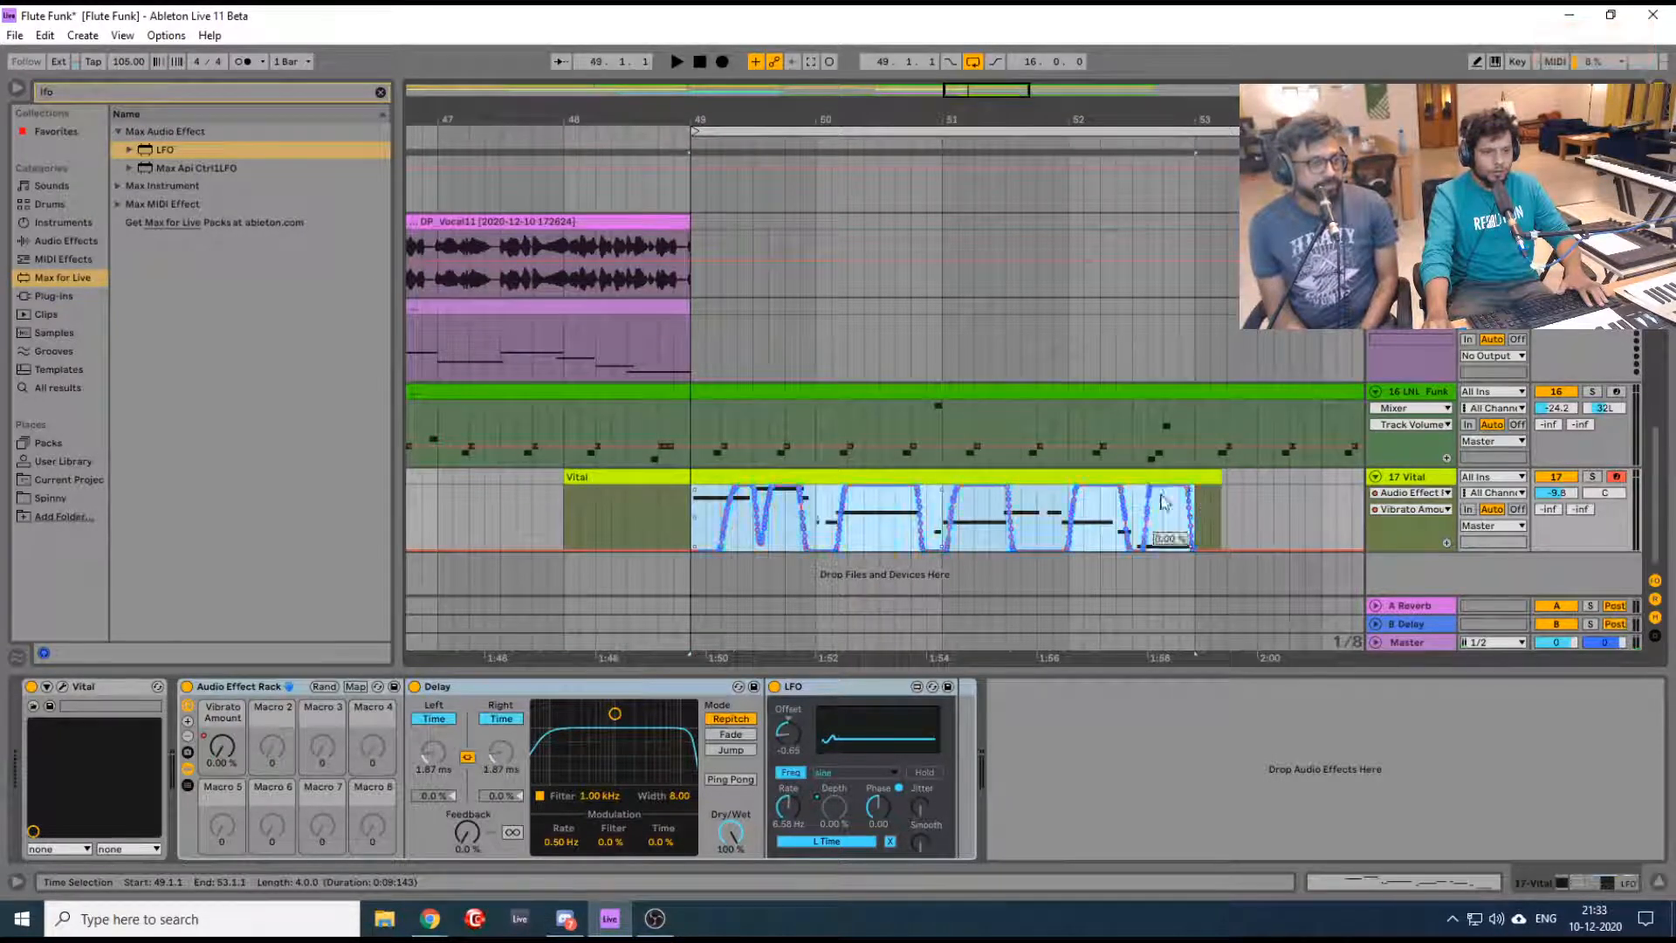
{"action": "right_click", "coordinate": [1147, 502]}
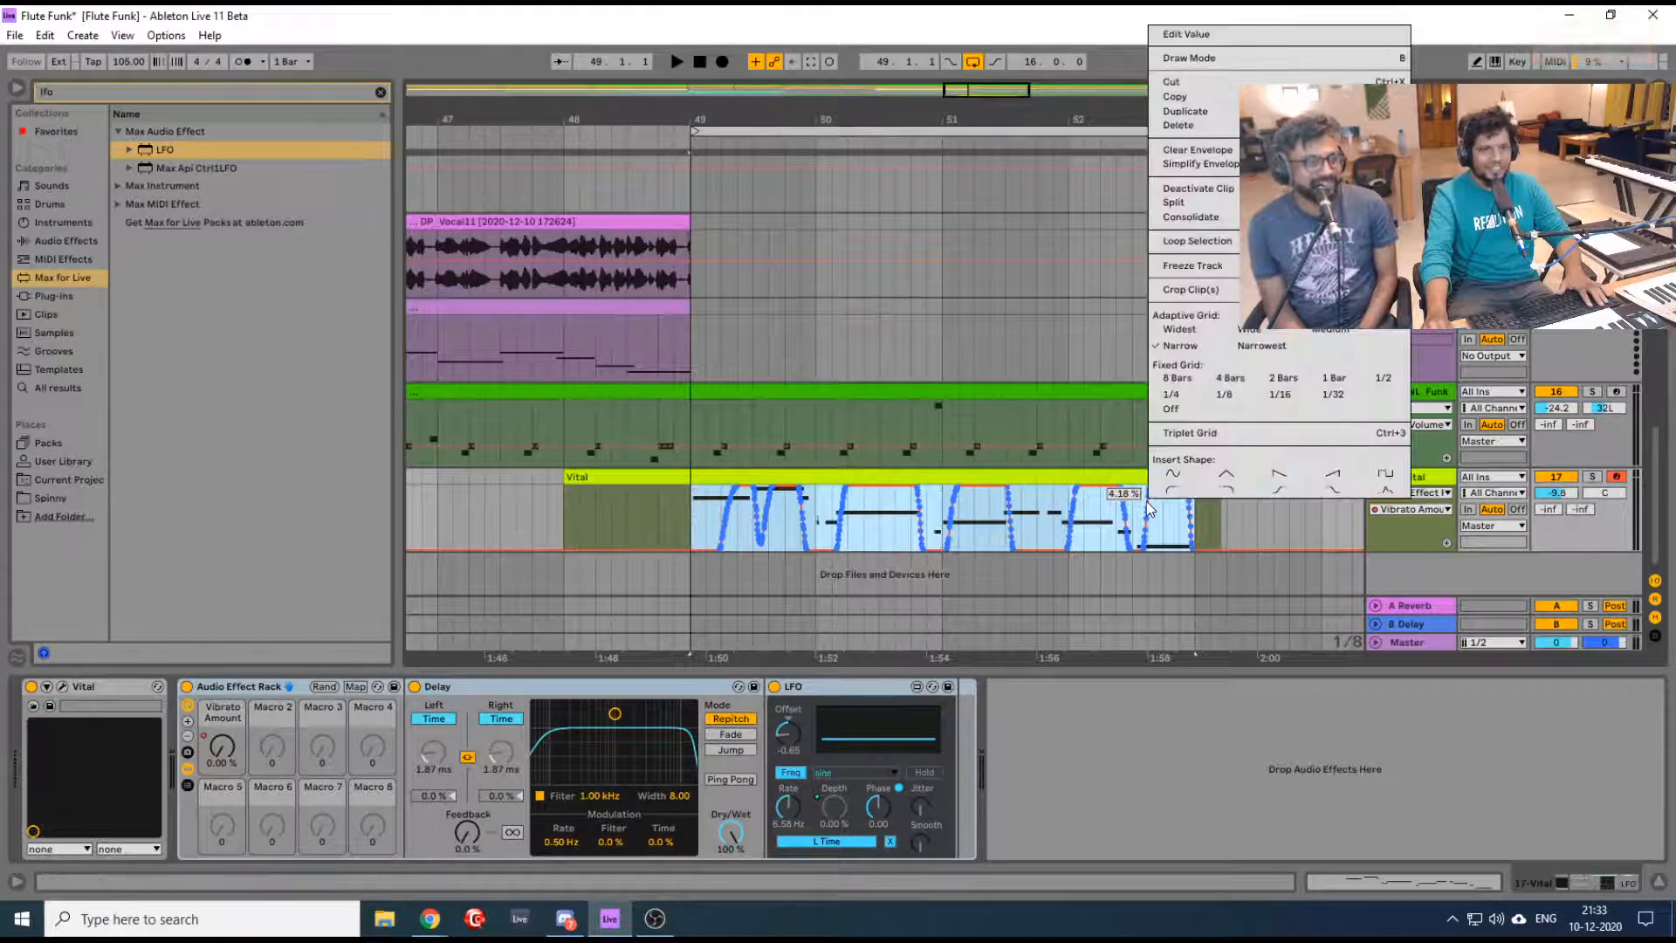
{"action": "left_click", "coordinate": [1200, 164]}
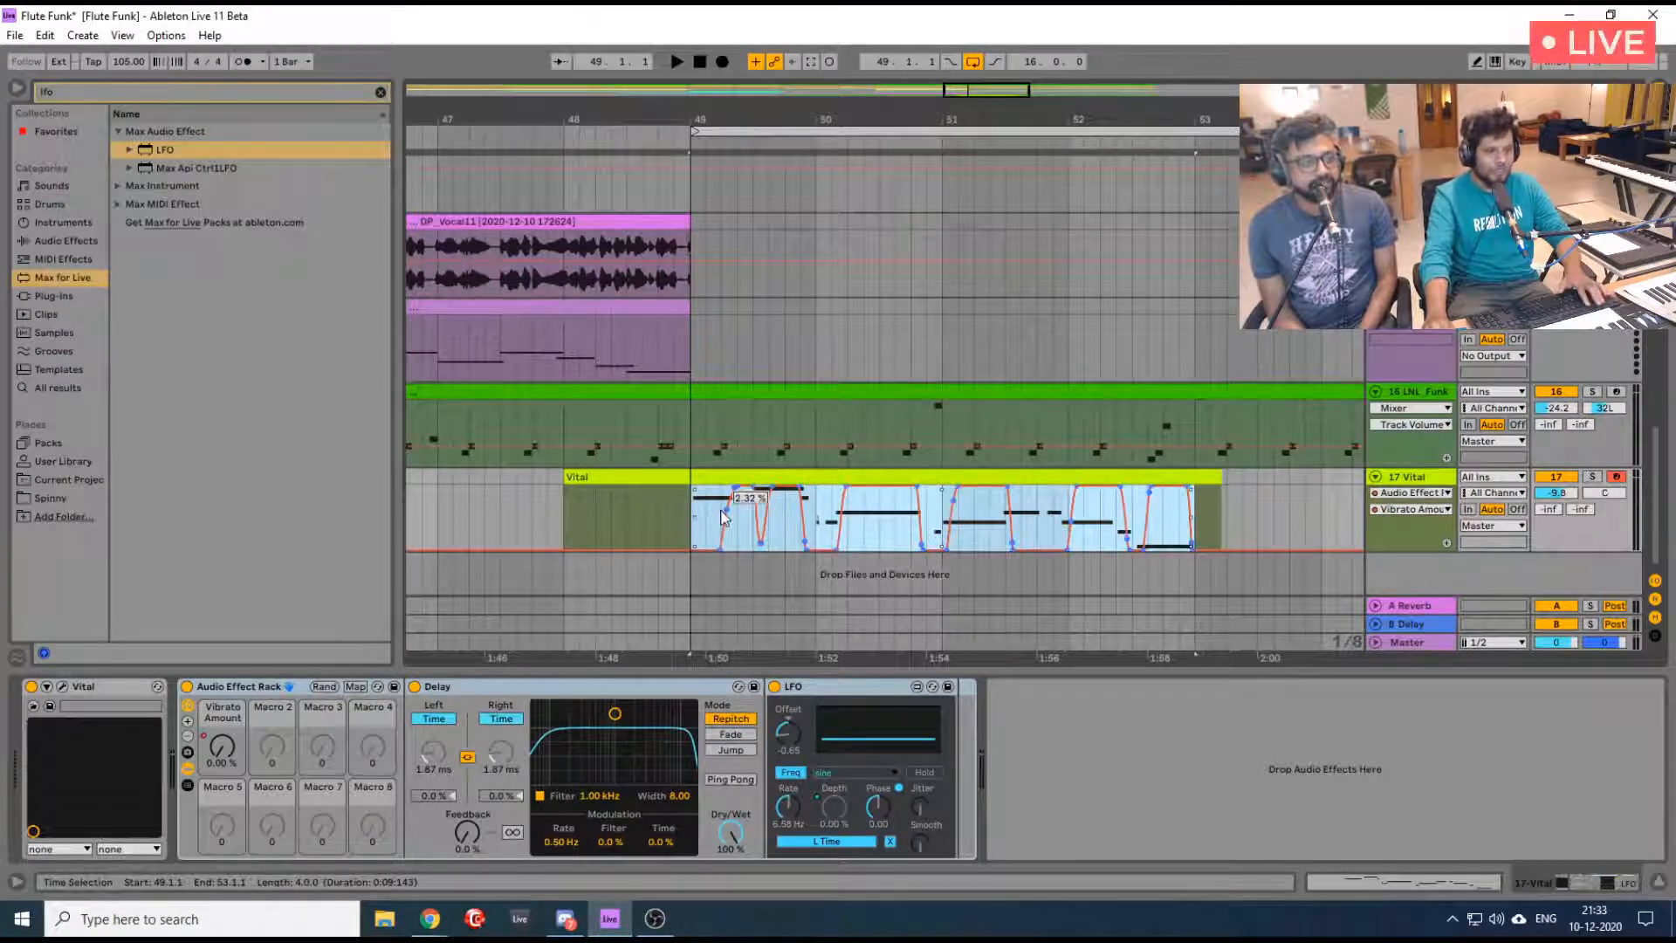
{"action": "key", "text": "space"}
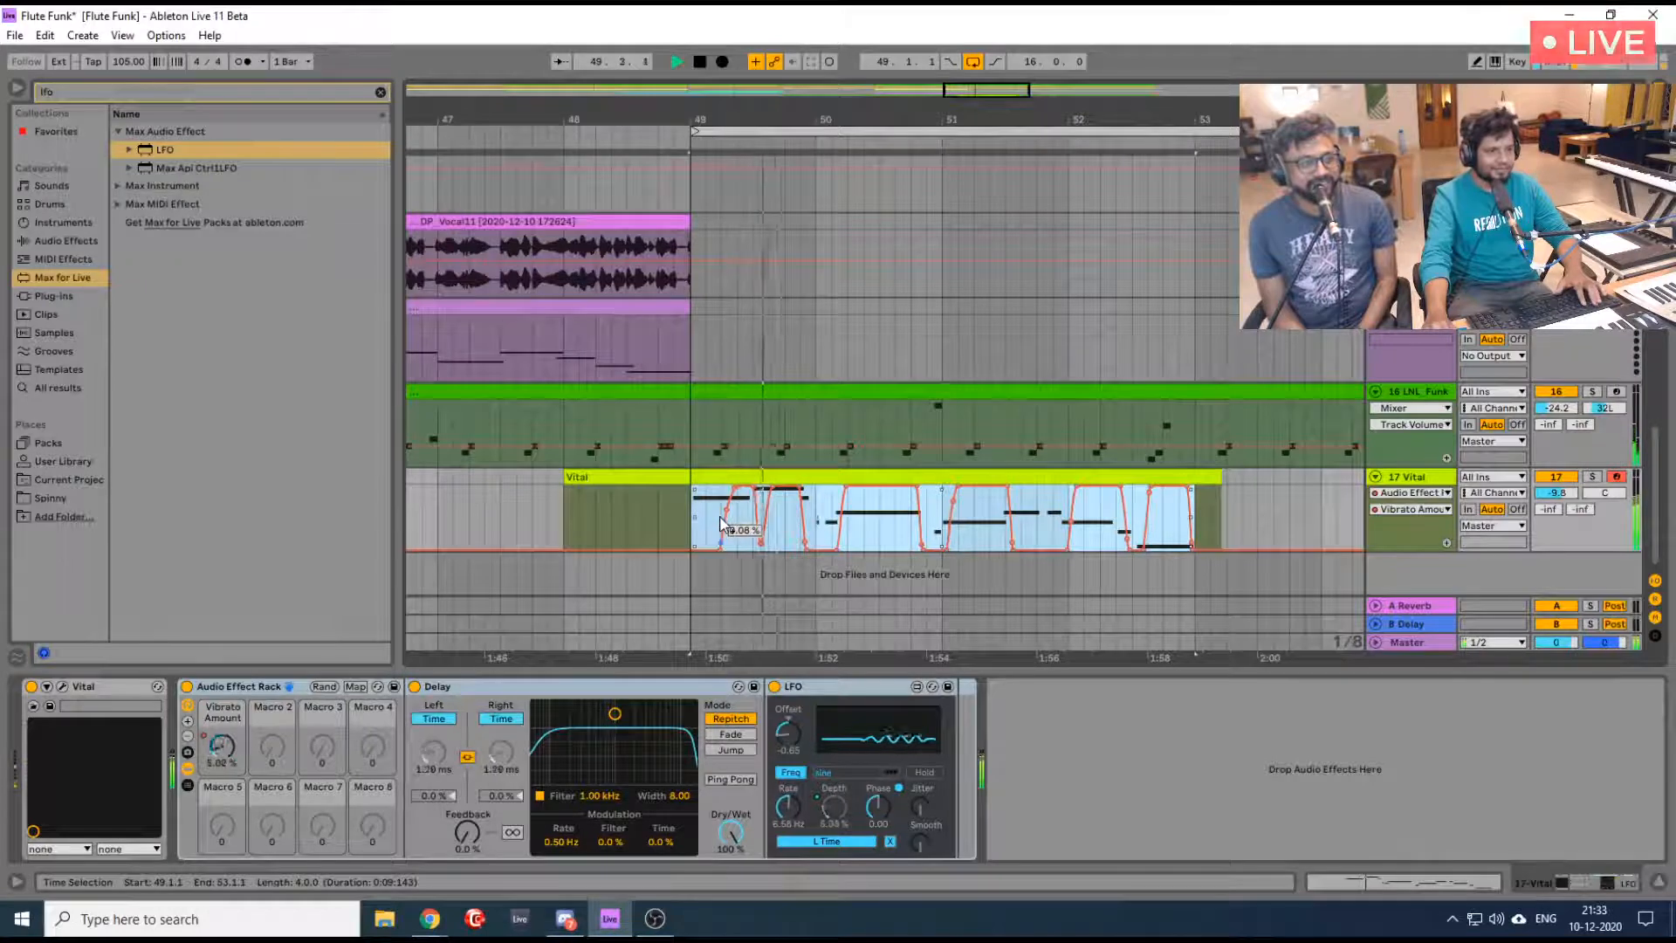
Open the recorded Vital clip's notes, trim the clip to bars 49–53 with Loop enabled, and play it
{"action": "double_click", "coordinate": [791, 482]}
{"action": "key", "text": "space"}
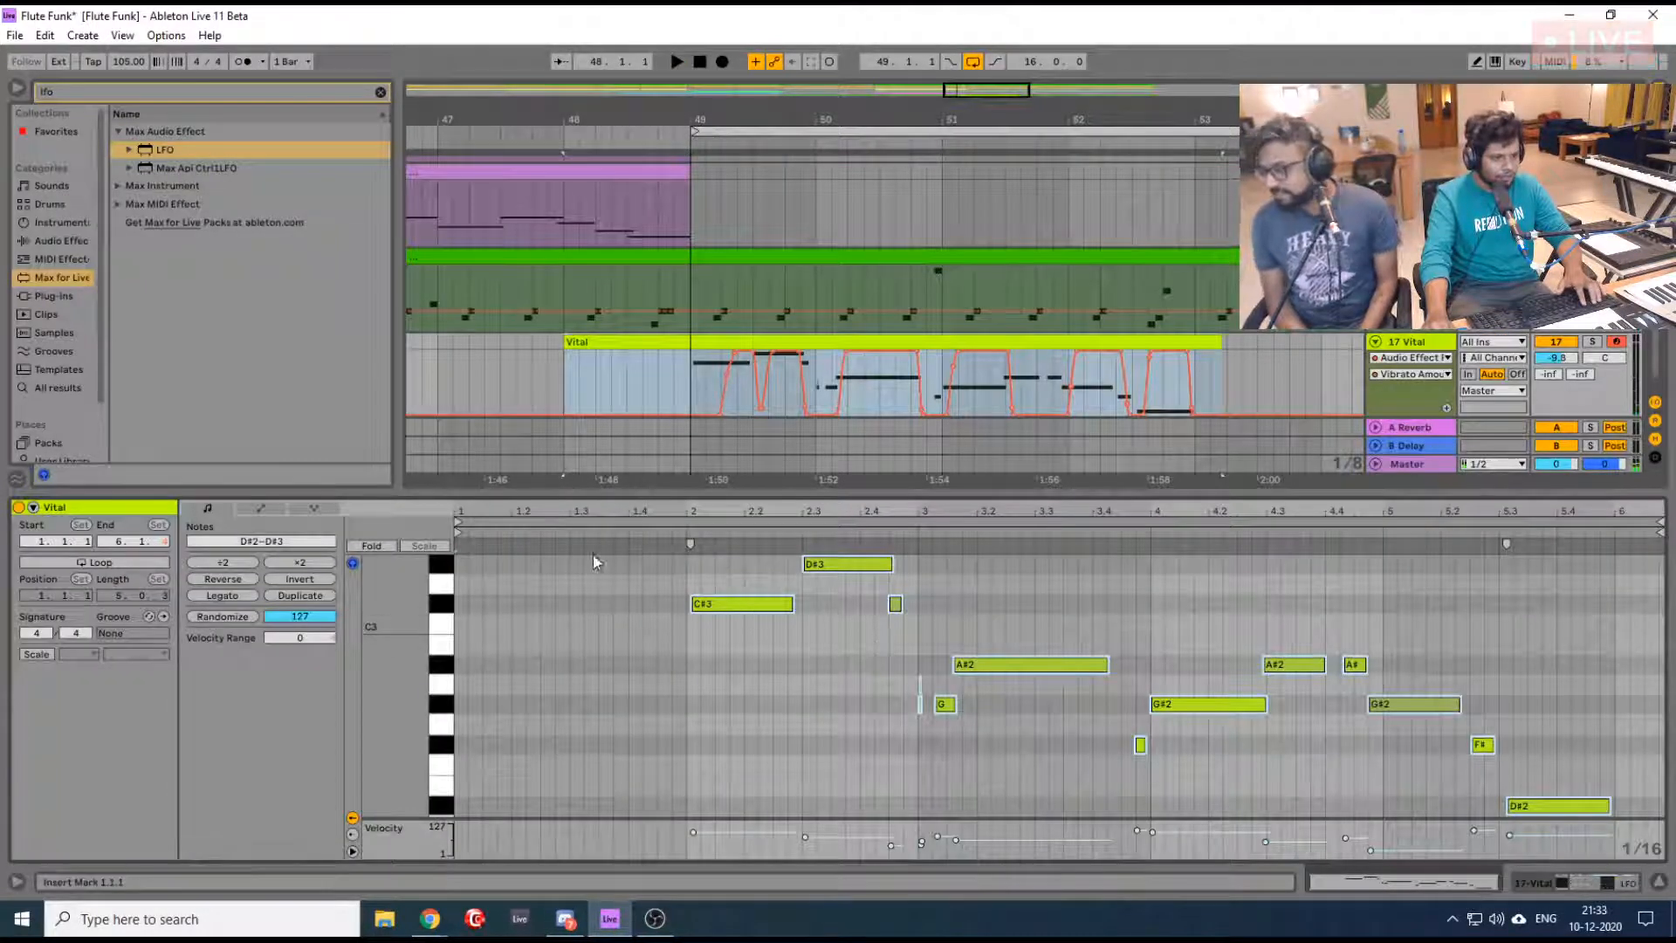
{"action": "left_click_drag", "start_coordinate": [567, 341], "coordinate": [716, 341]}
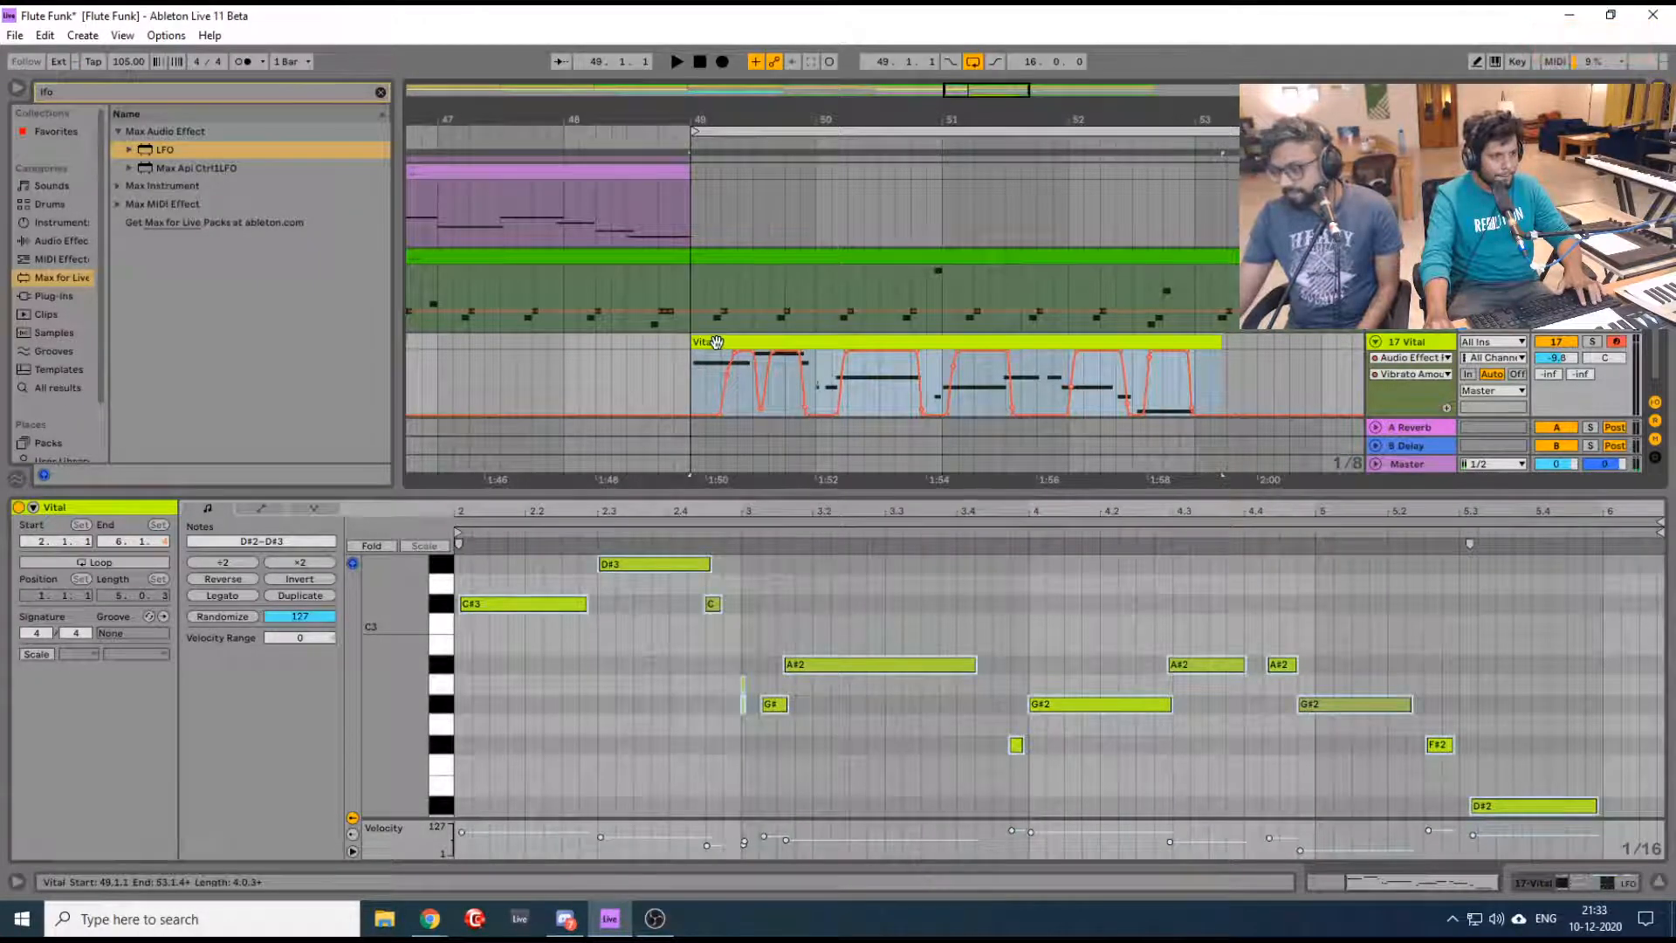
{"action": "left_click", "coordinate": [97, 563]}
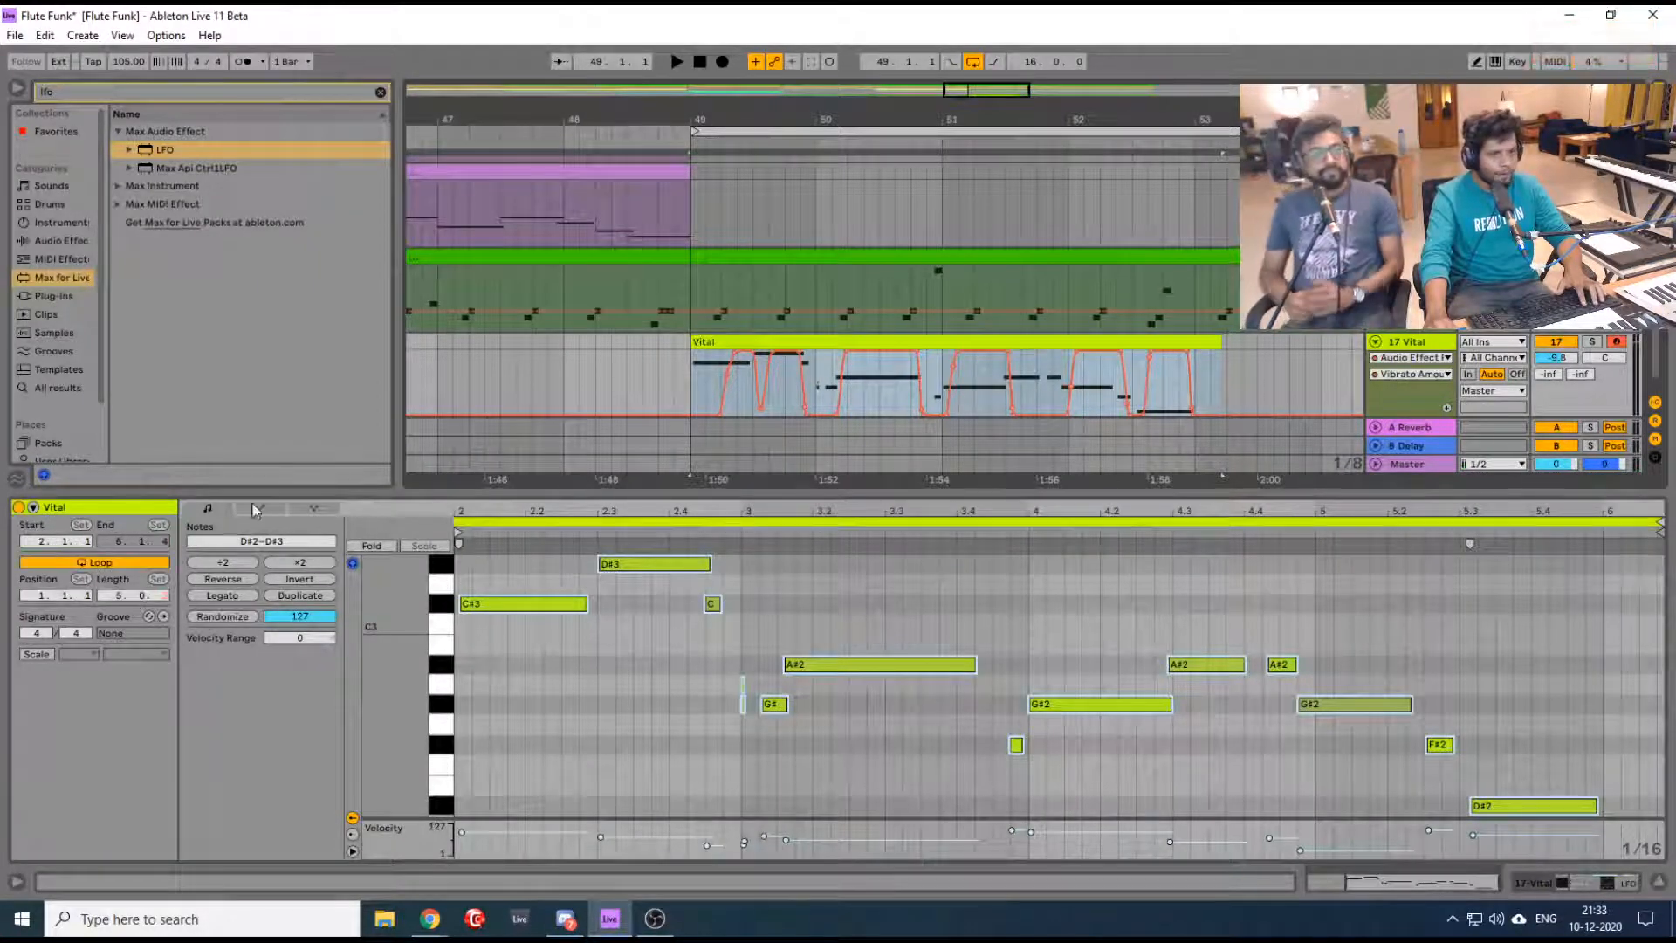
{"action": "left_click_drag", "start_coordinate": [1220, 341], "coordinate": [1194, 341]}
{"action": "key", "text": "space"}
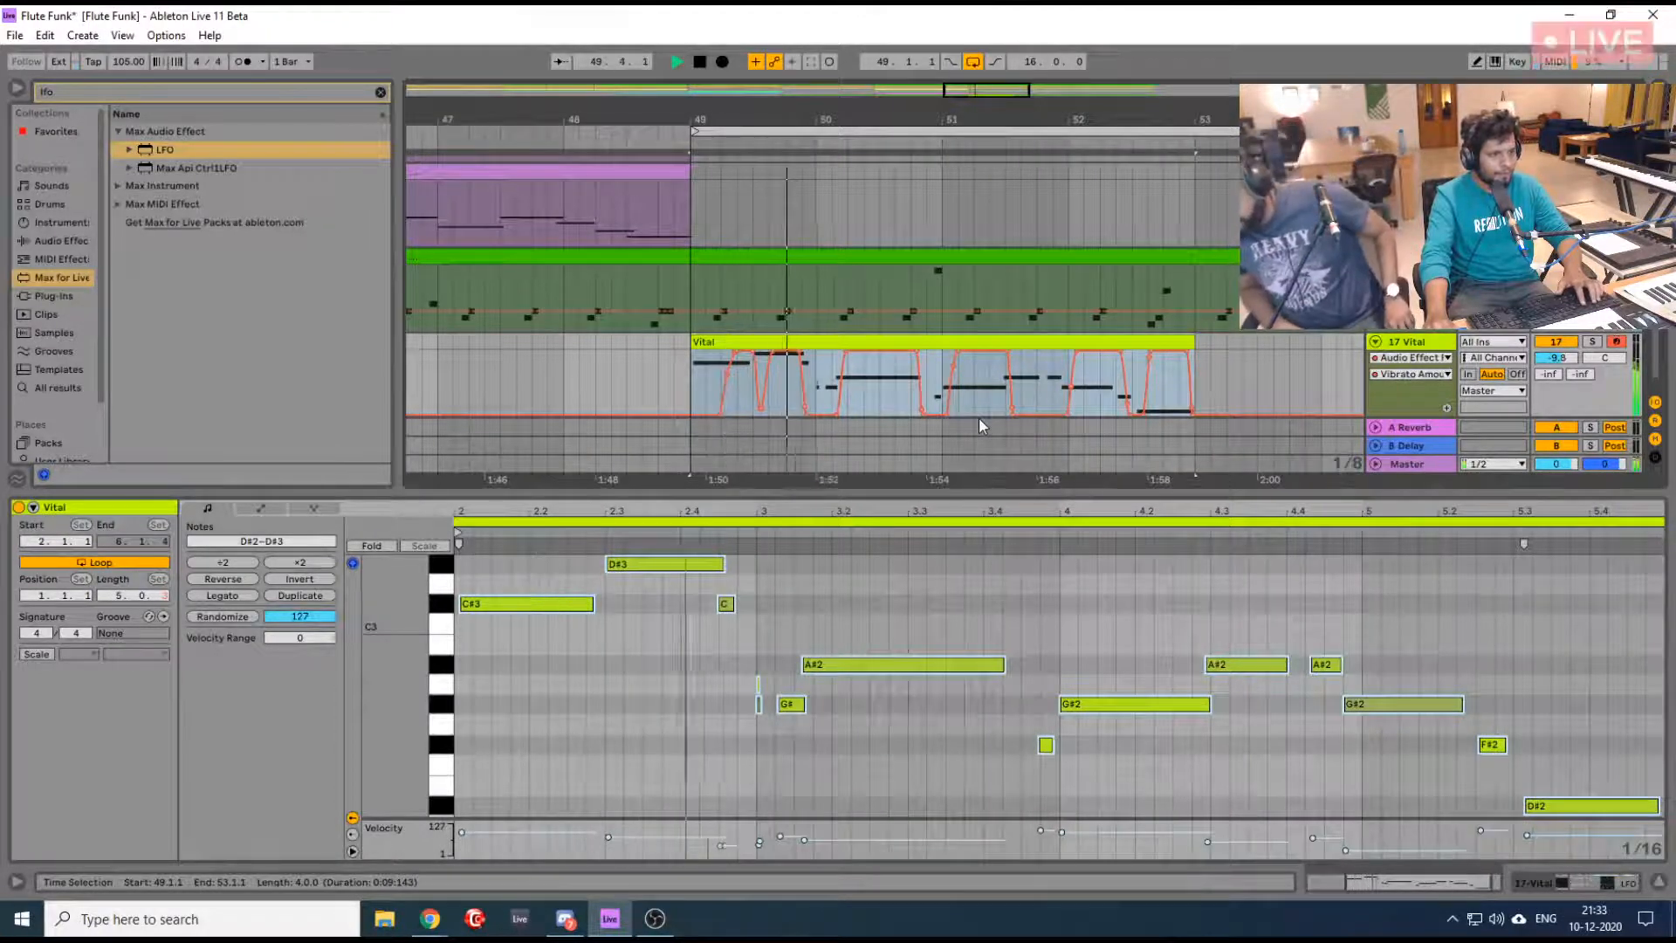
Lengthen the very short A#2 note at clip position 3.1.1, shorten the G#2 note after it, and audition the change
{"action": "key", "text": "space"}
{"action": "mouse_move", "coordinate": [798, 708]}
{"action": "left_mouse_down"}
{"action": "mouse_move", "coordinate": [779, 713]}
{"action": "mouse_move", "coordinate": [800, 716]}
{"action": "left_mouse_up"}
{"action": "key", "text": "ctrl+z"}
{"action": "left_click", "coordinate": [802, 606]}
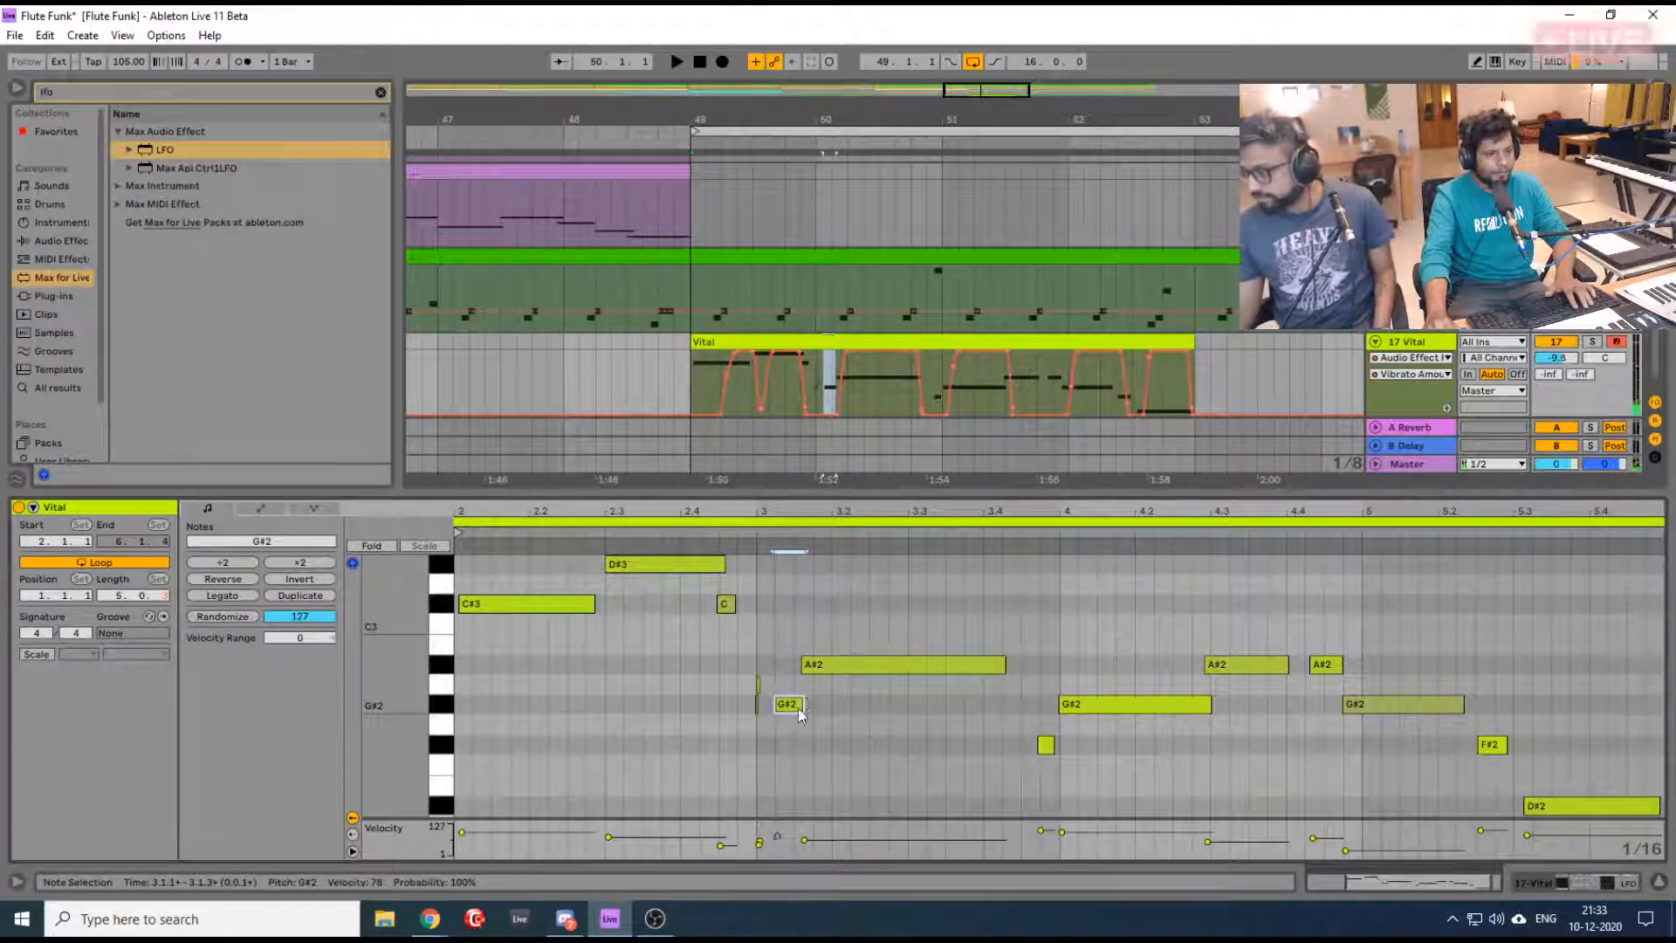
{"action": "left_click", "coordinate": [758, 670]}
{"action": "key", "text": "space"}
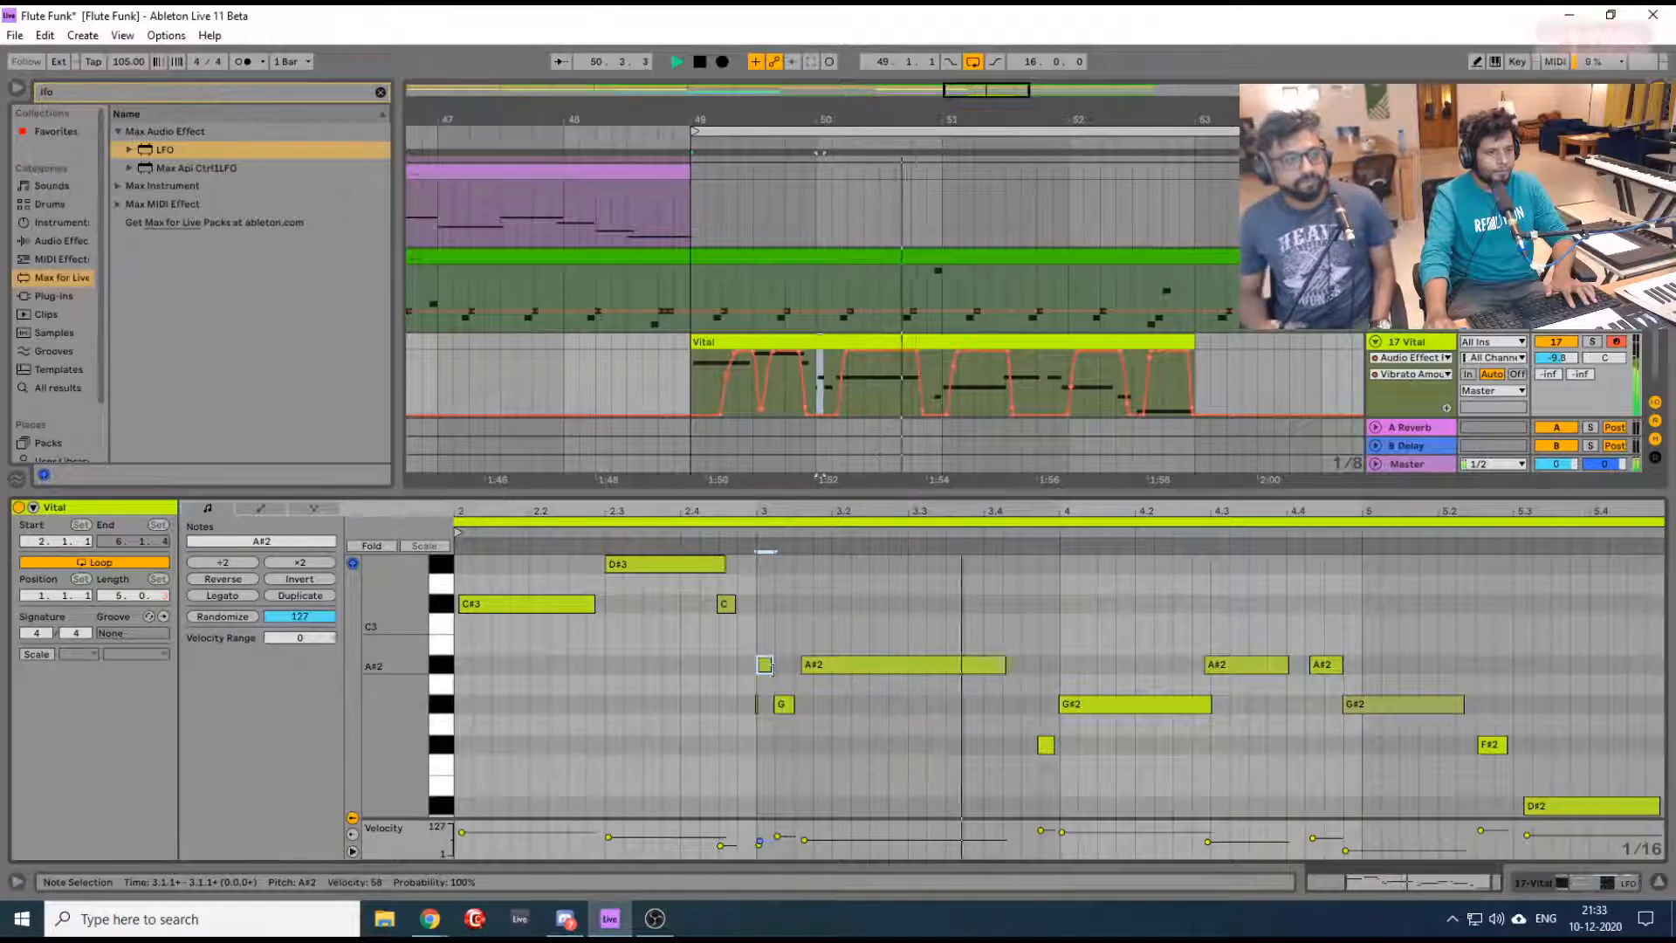
{"action": "key", "text": "space"}
Shorten the long A#2 note in clip bar 3 so it ends at 3.3.3, and play it back
{"action": "left_click_drag", "start_coordinate": [1002, 662], "coordinate": [963, 665]}
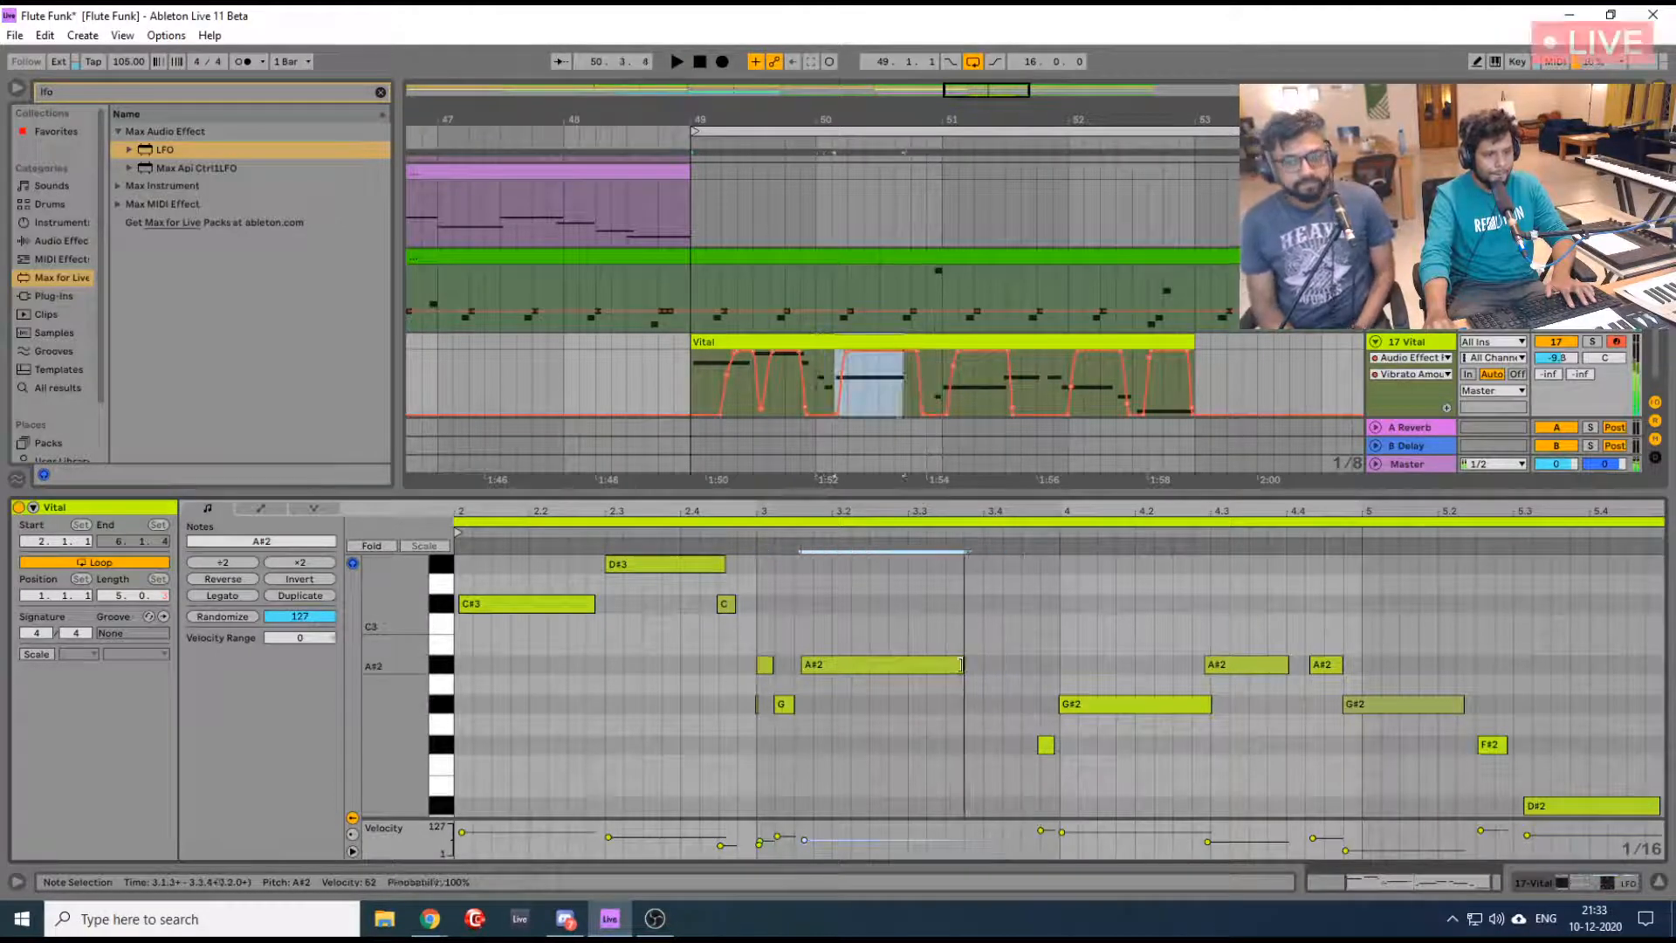
{"action": "key", "text": "space"}
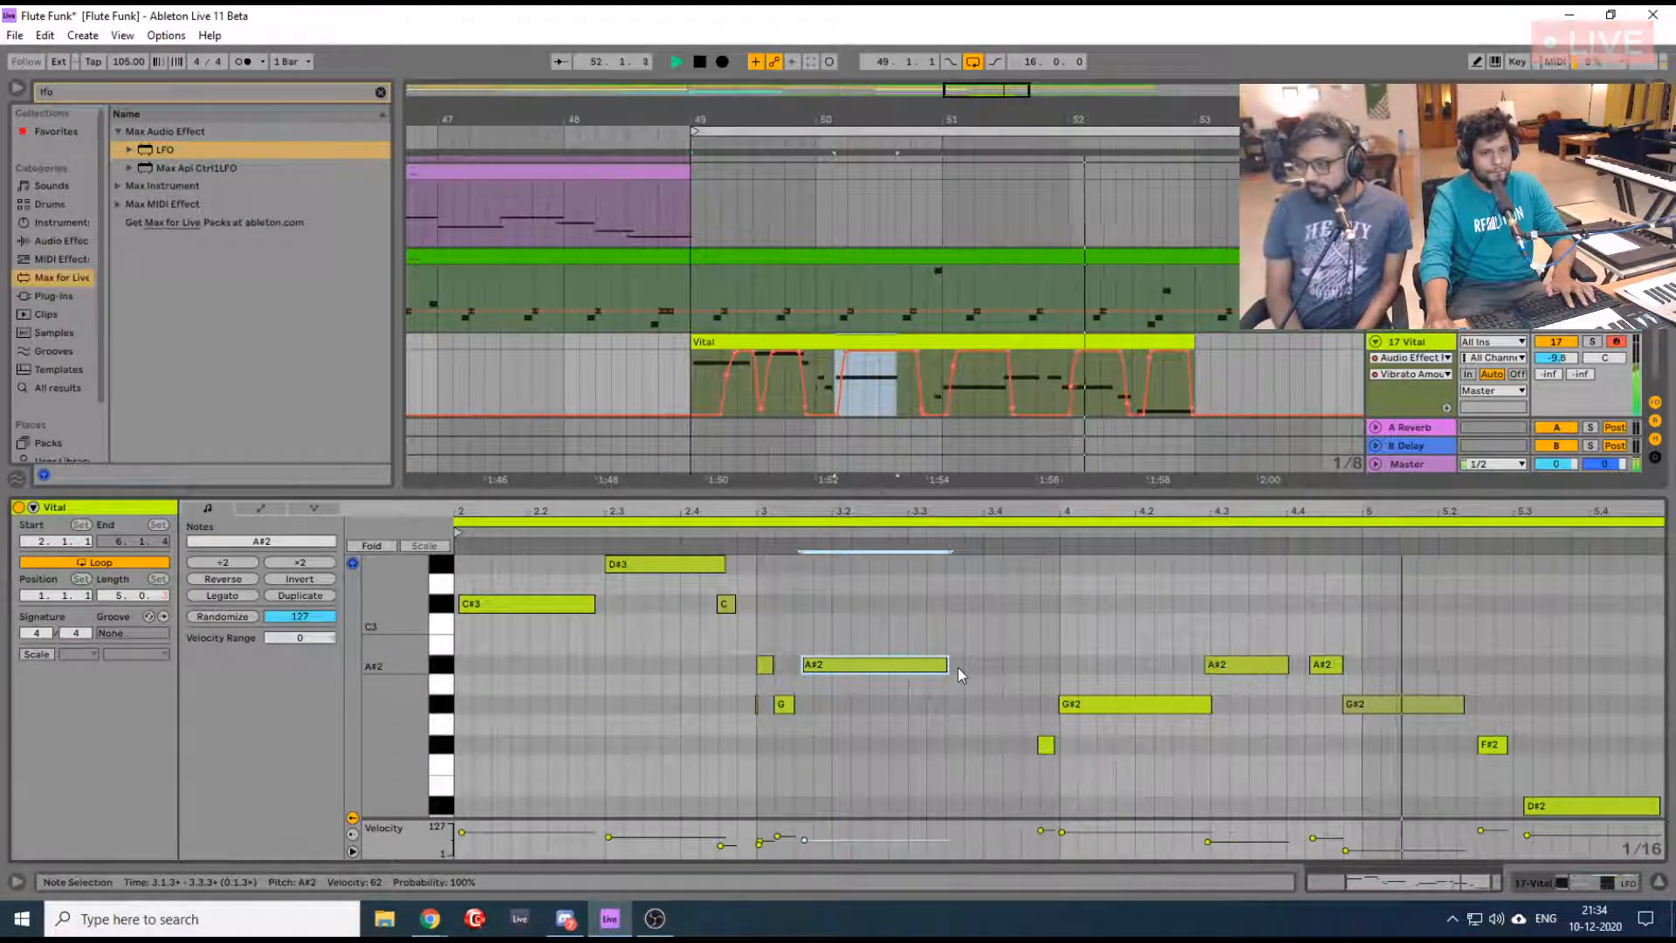
{"action": "key", "text": "space"}
Tighten the late-phrase timing: nudge both A#2 notes later, align G#2 to 5.1 and the final D#2 to 5.3.1, and play back
{"action": "left_click_drag", "start_coordinate": [1327, 665], "coordinate": [1382, 703]}
{"action": "left_click_drag", "start_coordinate": [1250, 663], "coordinate": [1255, 672]}
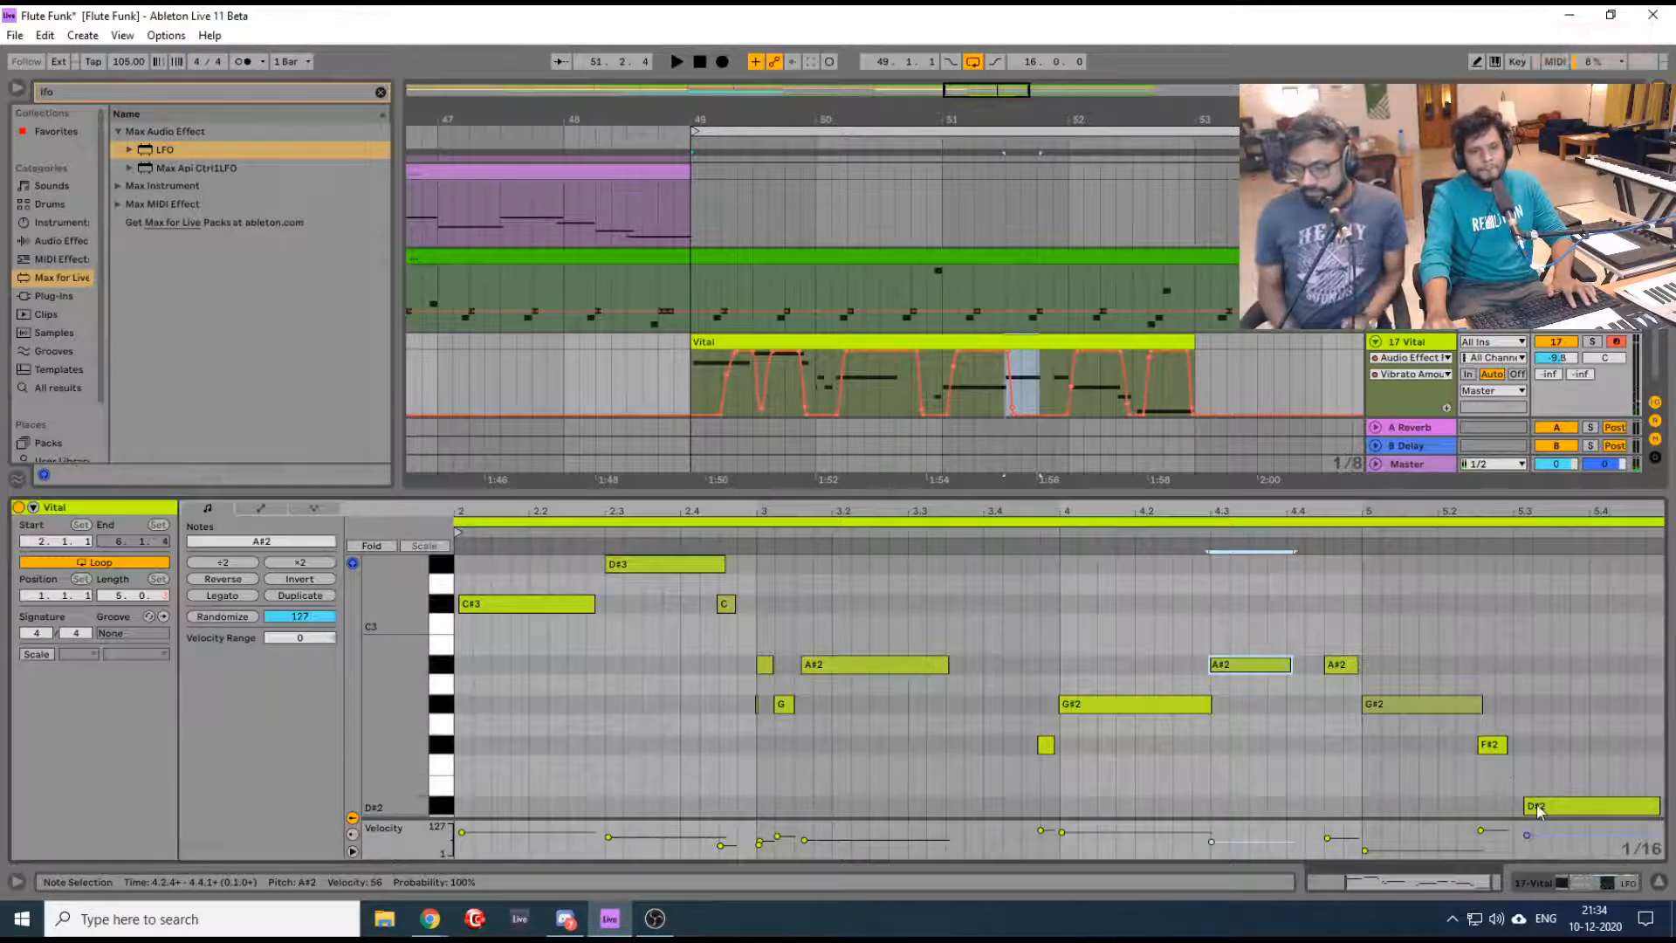
{"action": "left_click_drag", "start_coordinate": [1536, 805], "coordinate": [1533, 807]}
{"action": "key", "text": "space"}
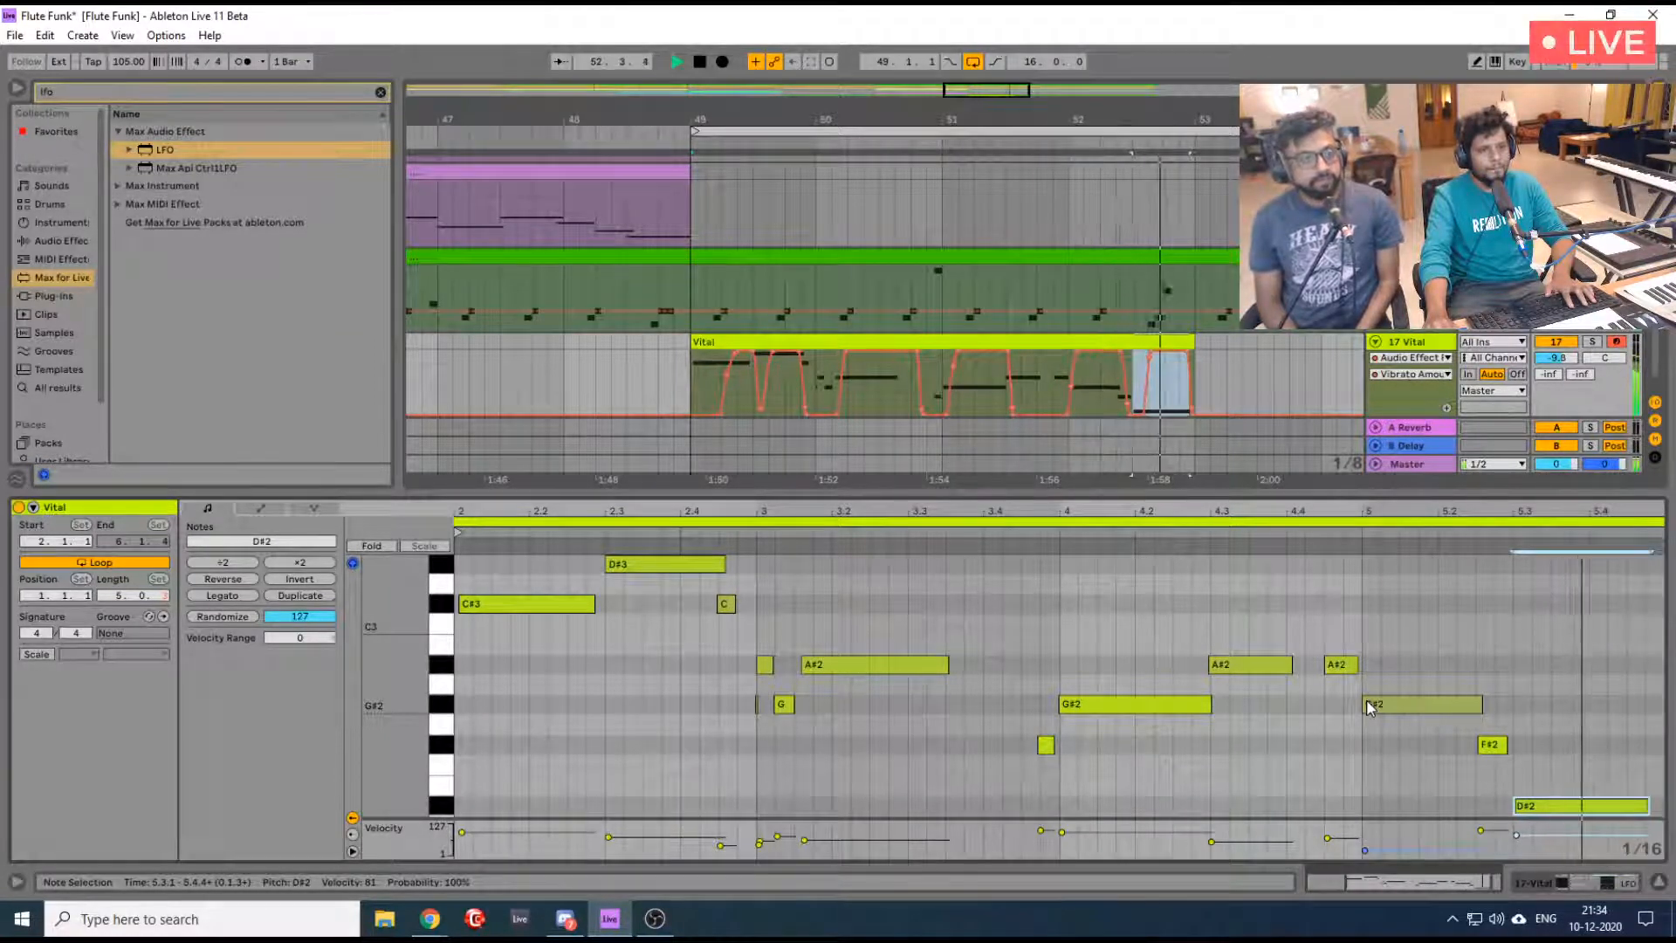
{"action": "key", "text": "space"}
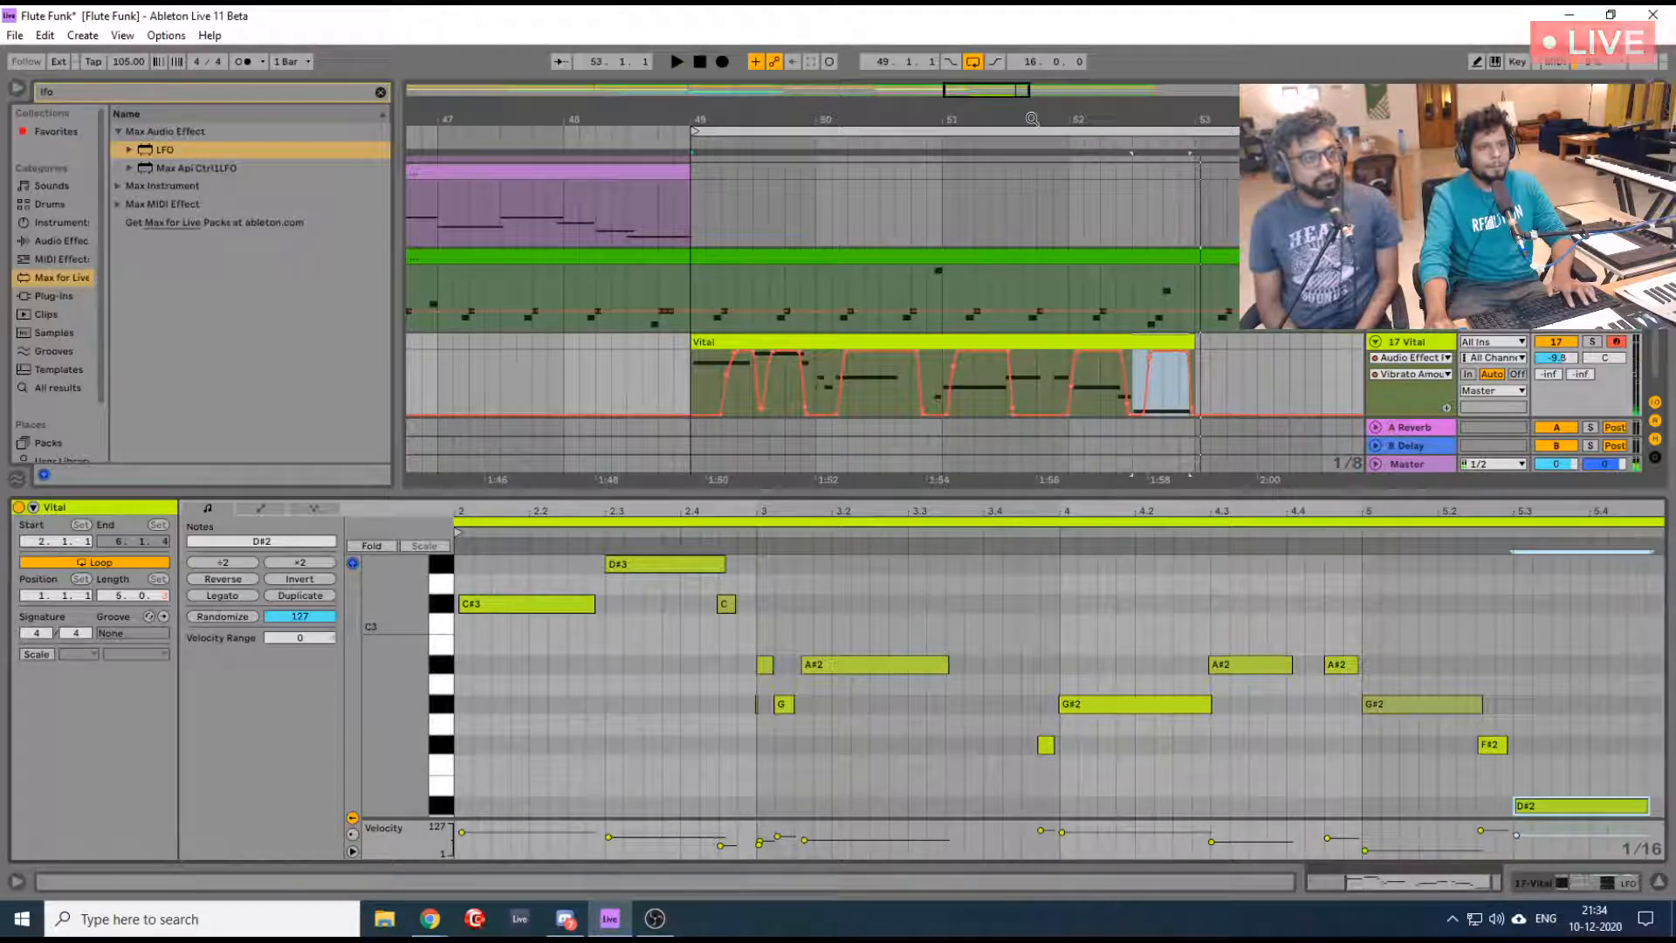
Add a full-height Vibrato Amount breakpoint at bar 51.4, curve the rise leading up to it, and play back the phrase
{"action": "left_click_drag", "start_coordinate": [1031, 118], "coordinate": [903, 374]}
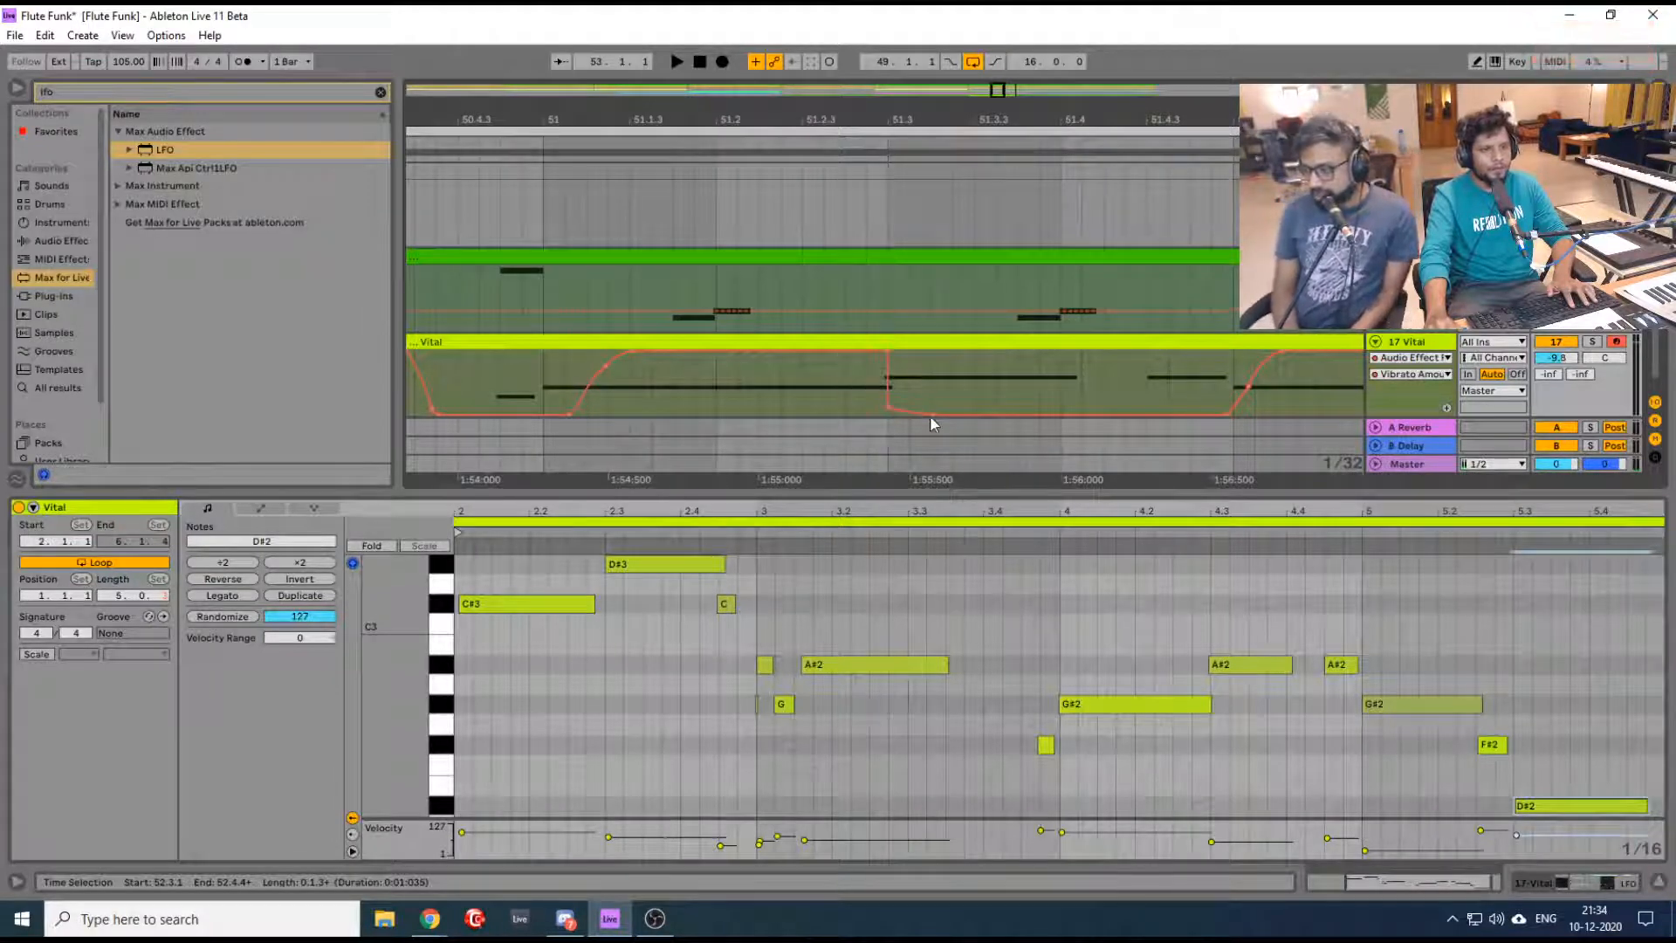
{"action": "left_click_drag", "start_coordinate": [1076, 414], "coordinate": [1083, 351]}
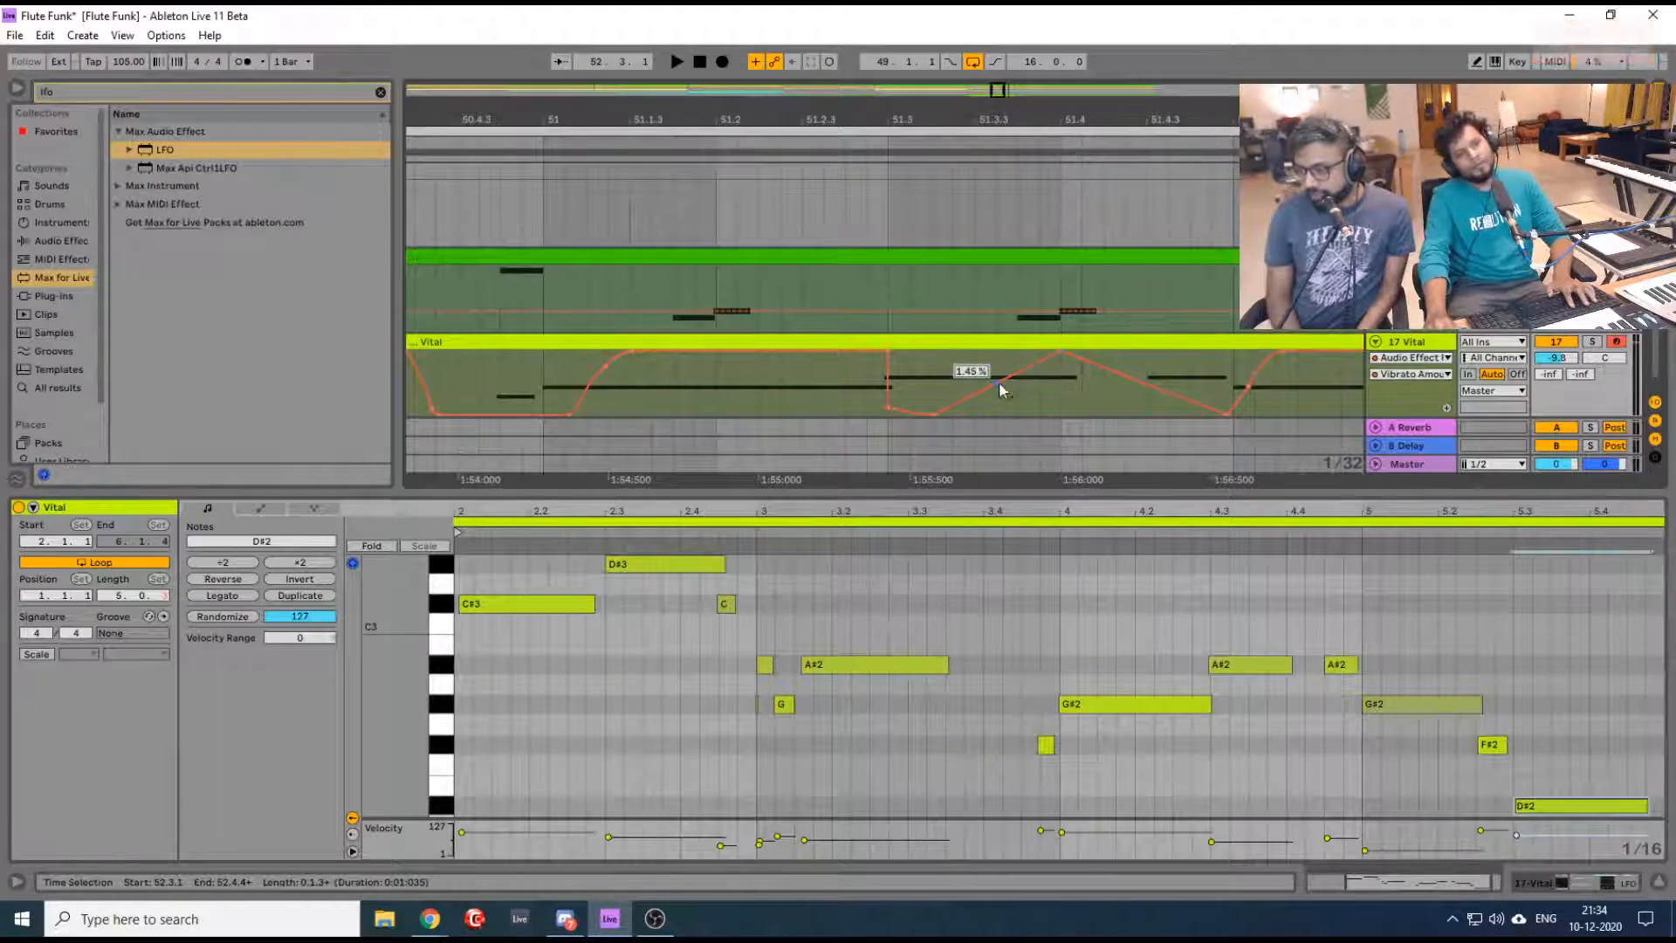
{"action": "left_click_drag", "start_coordinate": [1002, 395], "coordinate": [1002, 371]}
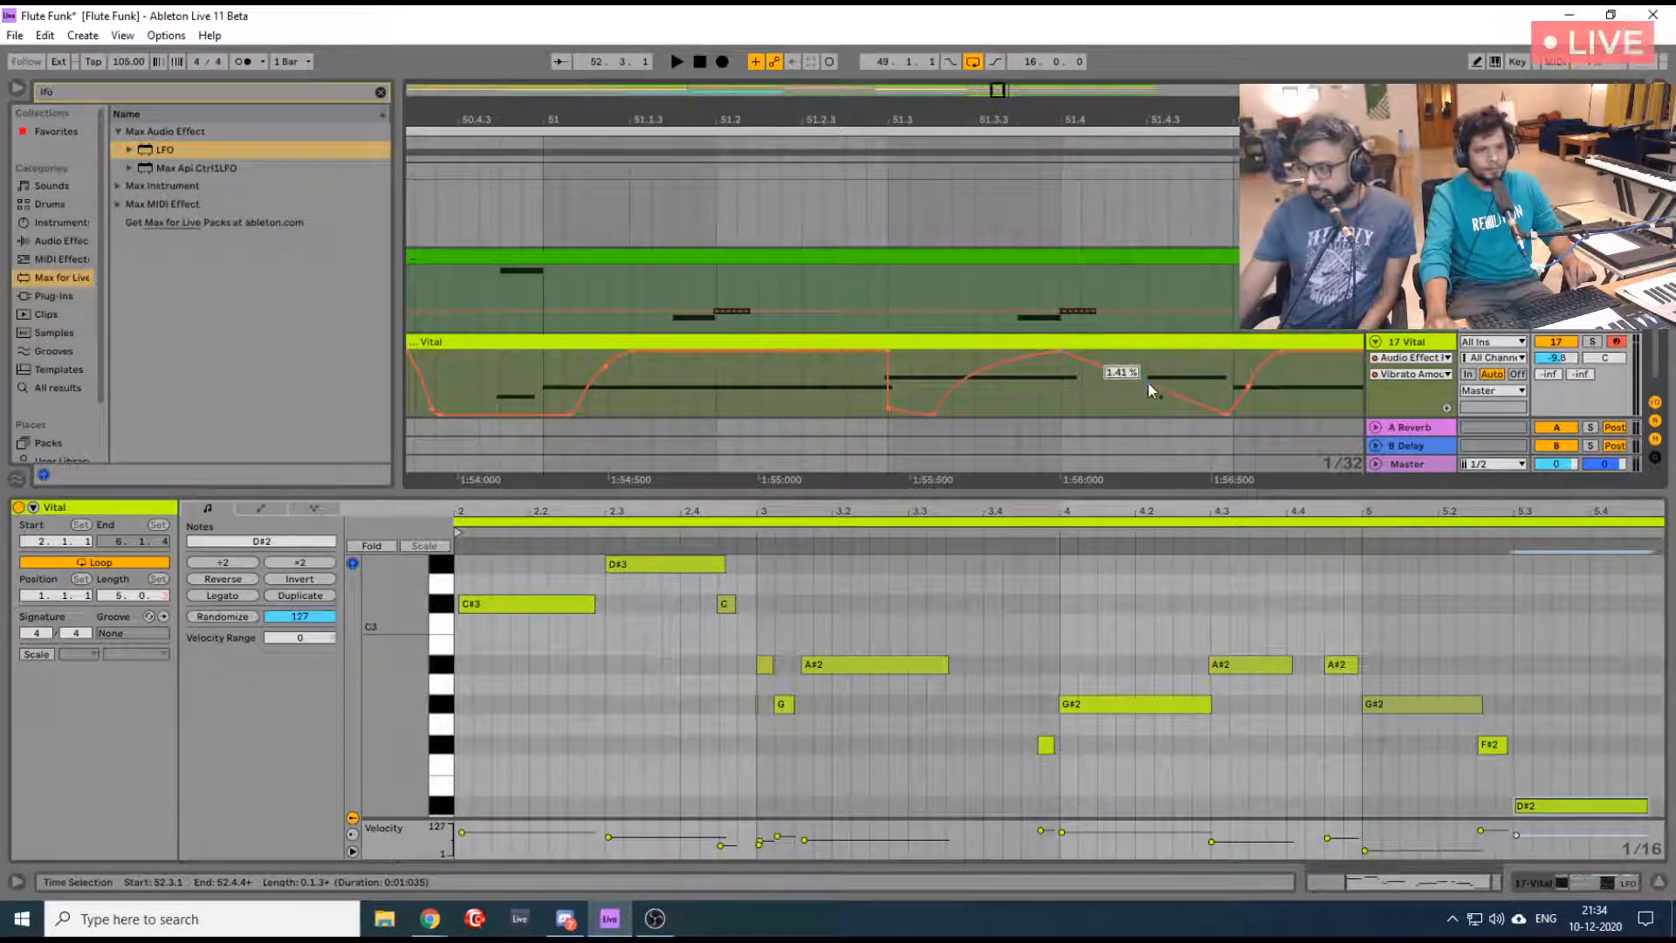
{"action": "key", "text": "space"}
{"action": "left_click_drag", "start_coordinate": [704, 101], "coordinate": [703, 109]}
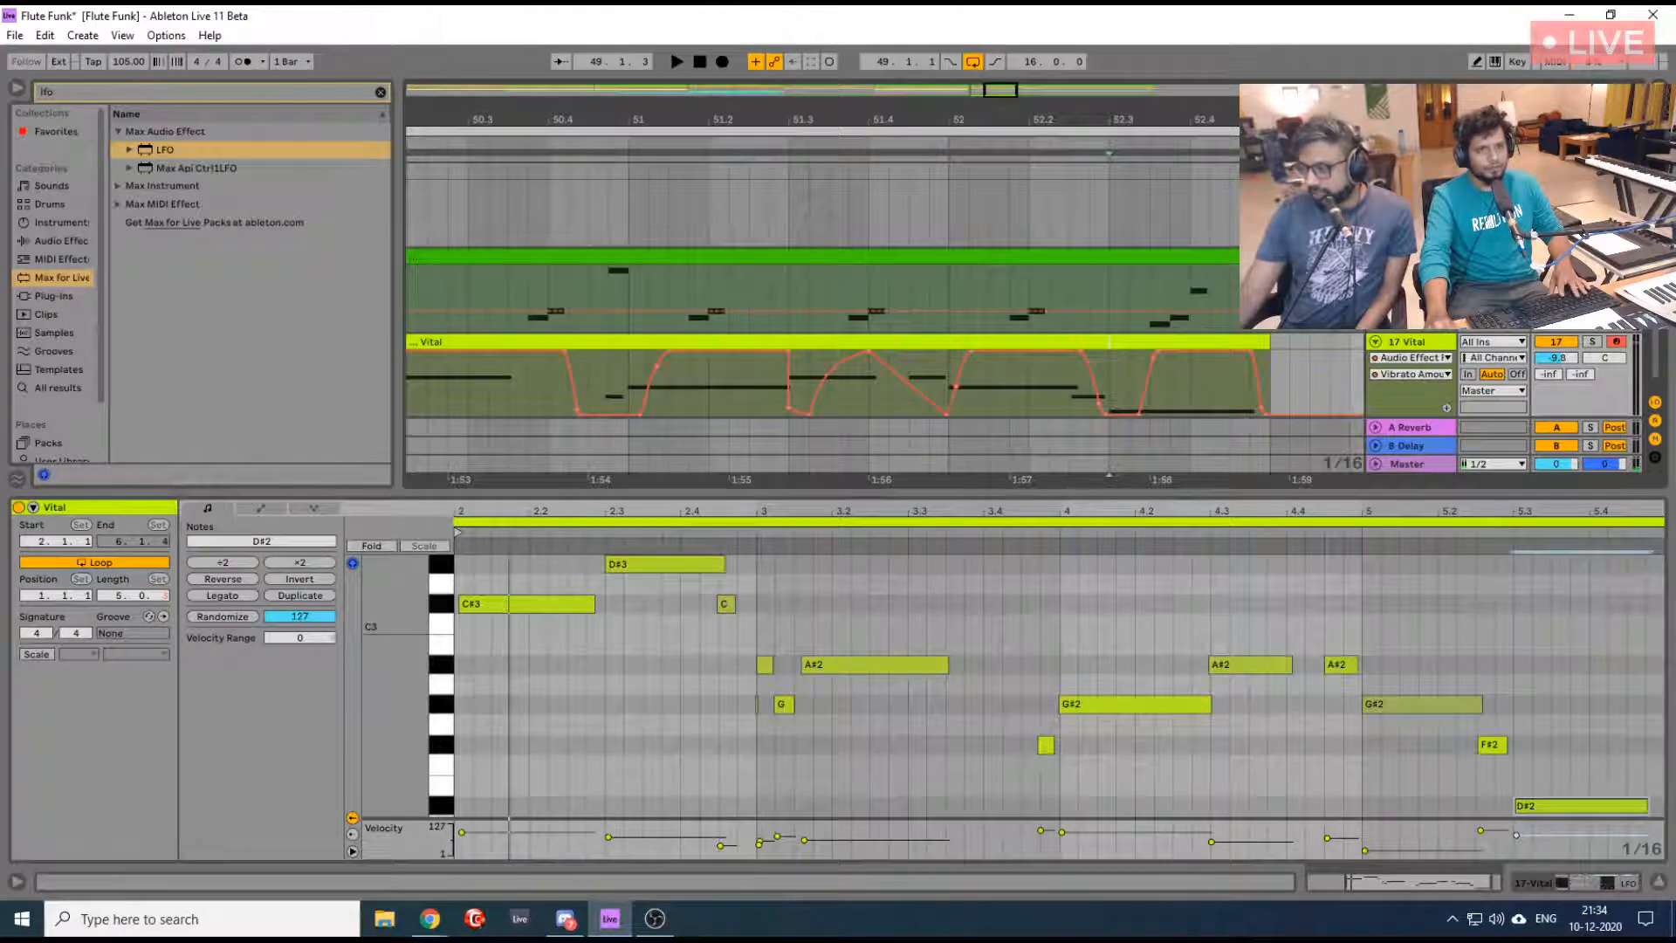
Trim the Vital clip's end to 53.1.1 and set its loop to start at 2.1.1 with a length of 4.0.0
{"action": "key", "text": "a"}
{"action": "left_click_drag", "start_coordinate": [960, 121], "coordinate": [933, 60]}
{"action": "mouse_move", "coordinate": [1011, 345]}
{"action": "left_mouse_down"}
{"action": "mouse_move", "coordinate": [1245, 354]}
{"action": "mouse_move", "coordinate": [1016, 353]}
{"action": "left_mouse_up"}
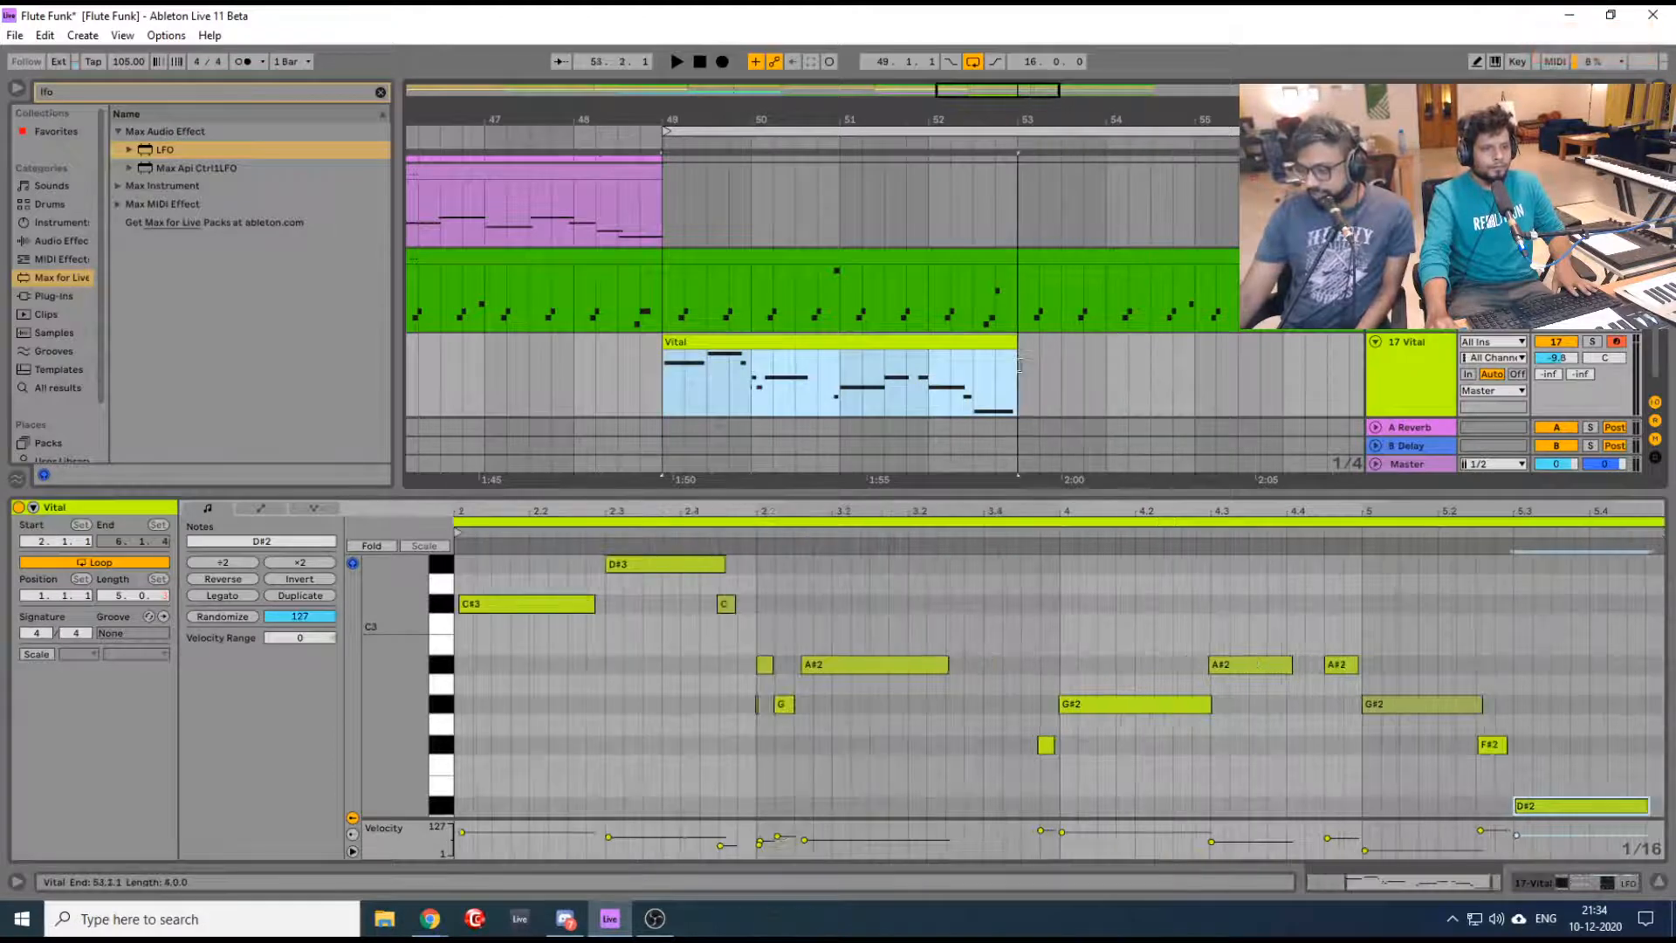
{"action": "left_click_drag", "start_coordinate": [1480, 507], "coordinate": [1473, 467]}
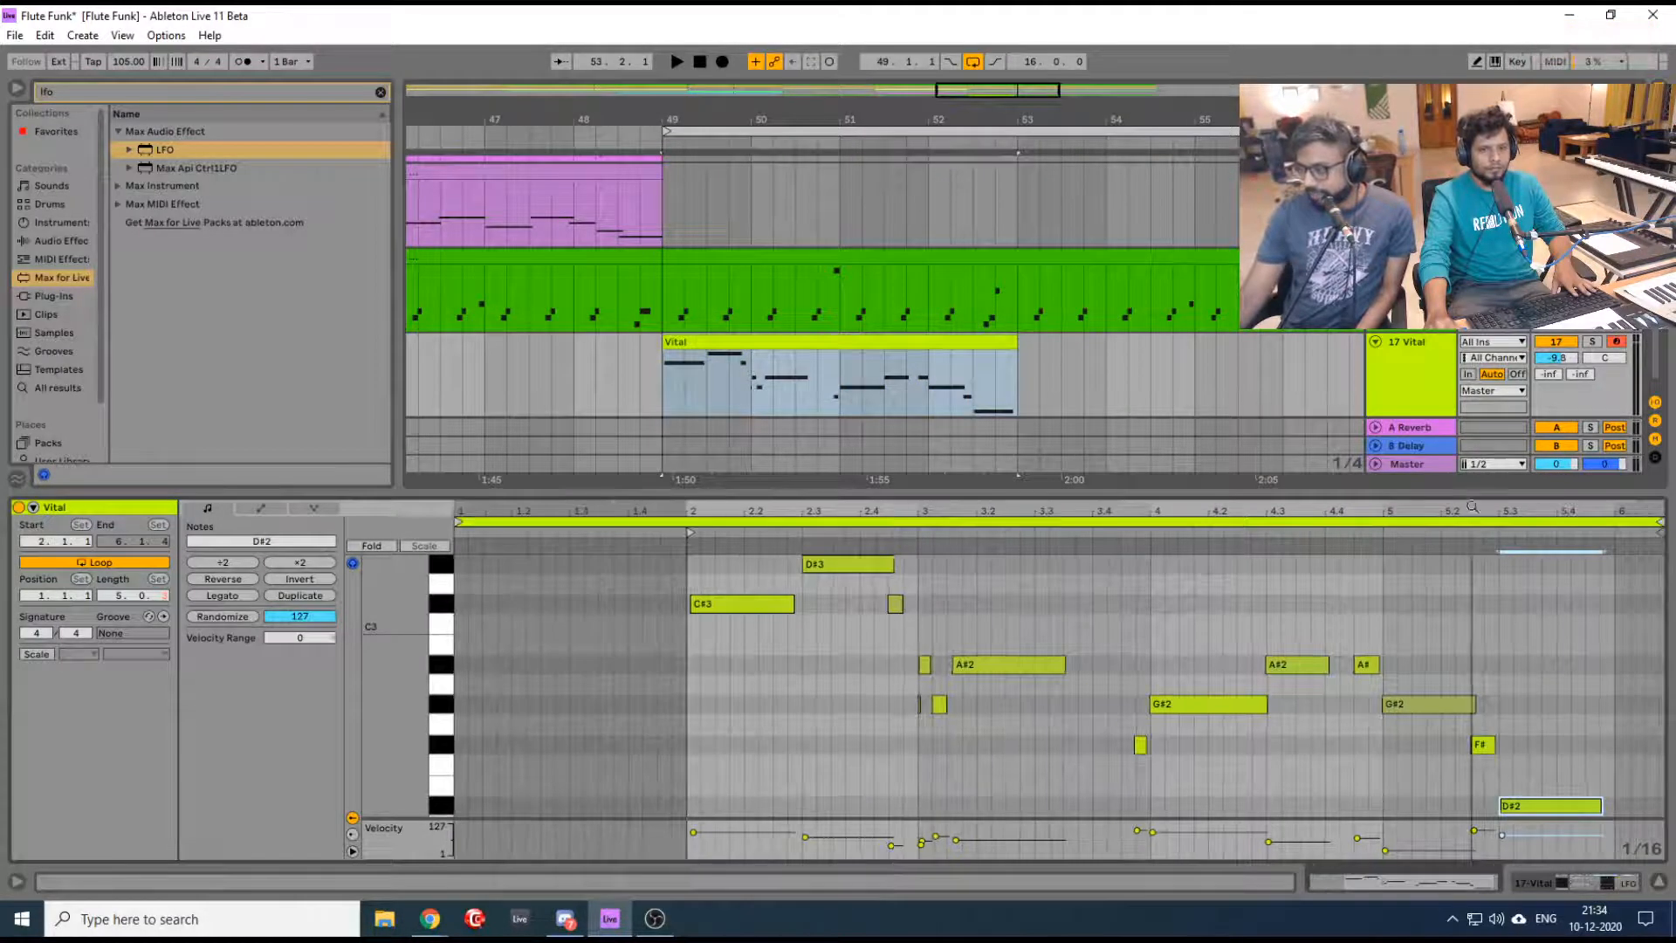
{"action": "left_click_drag", "start_coordinate": [1658, 522], "coordinate": [1613, 539]}
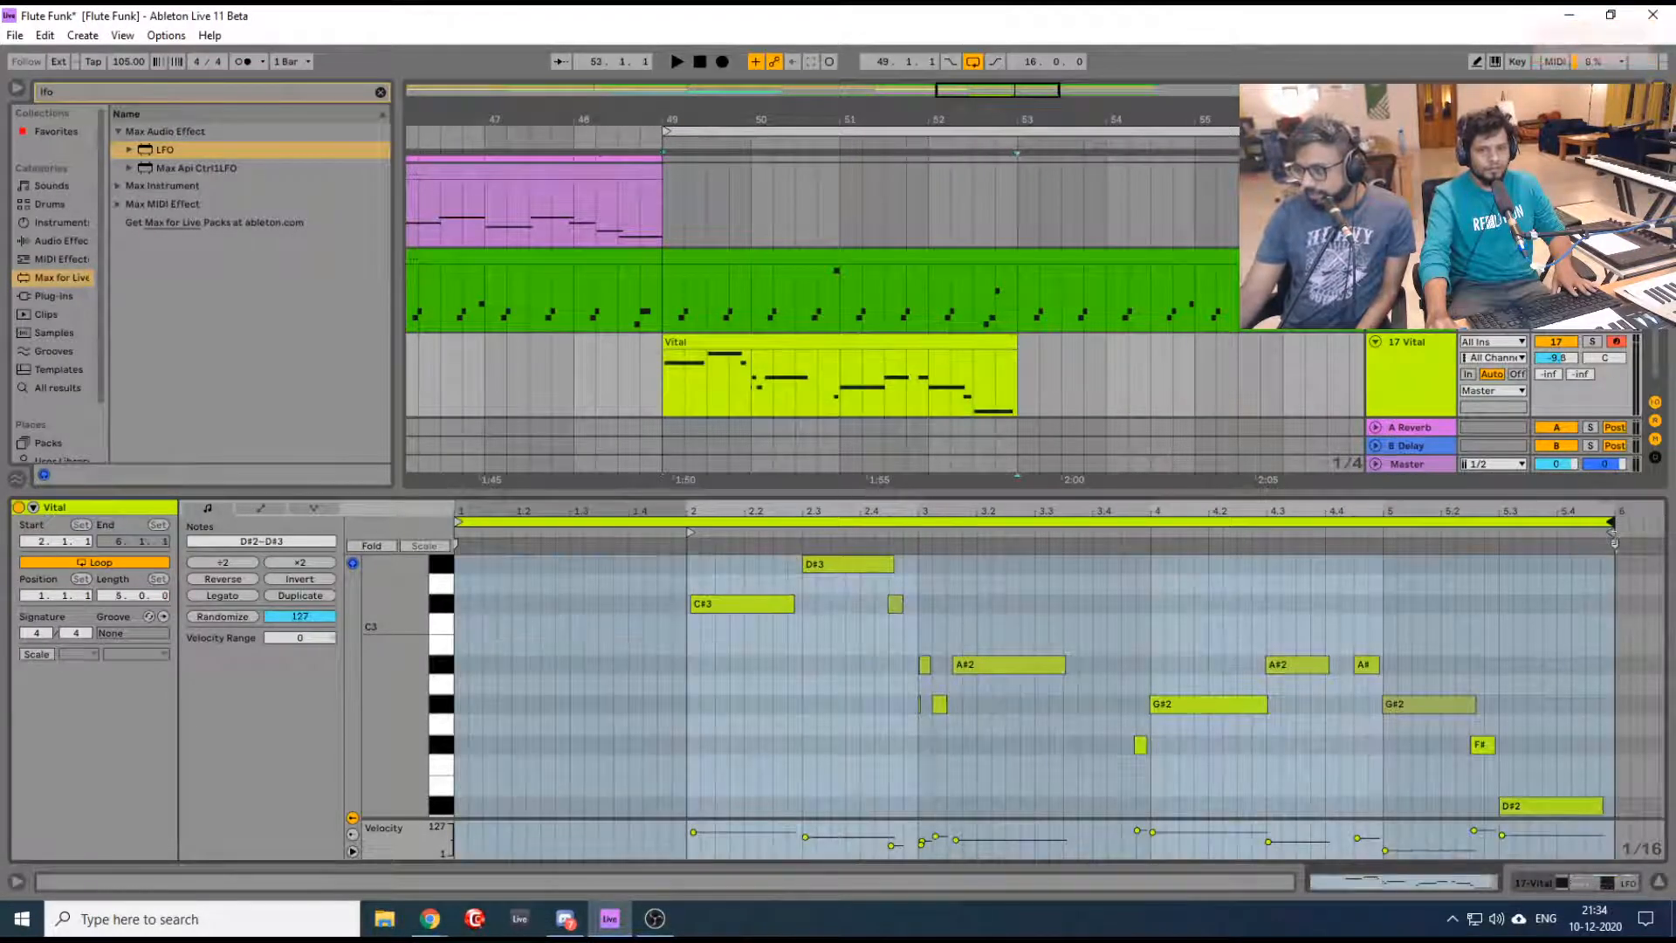
{"action": "left_click_drag", "start_coordinate": [1009, 337], "coordinate": [1194, 342]}
{"action": "left_click_drag", "start_coordinate": [456, 522], "coordinate": [698, 528]}
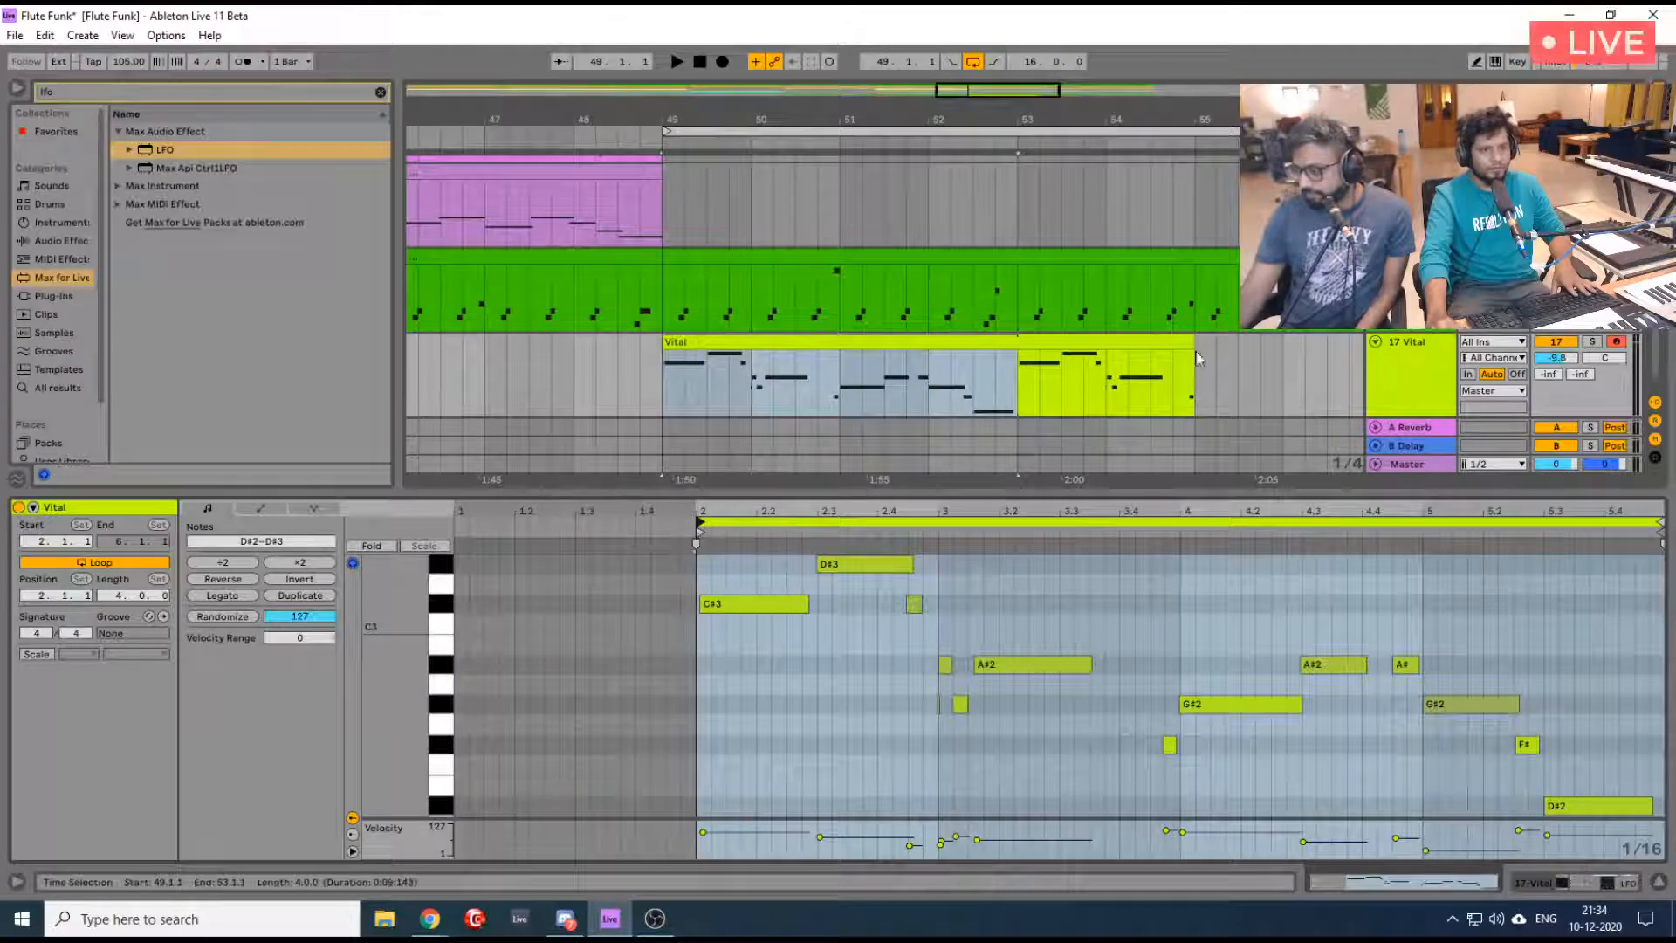
Extend the looped Vital clip to bar 65 and play it from bar 49
{"action": "left_click_drag", "start_coordinate": [1187, 344], "coordinate": [1307, 349]}
{"action": "left_click_drag", "start_coordinate": [1045, 119], "coordinate": [1028, 74]}
{"action": "left_click_drag", "start_coordinate": [1125, 344], "coordinate": [1279, 356]}
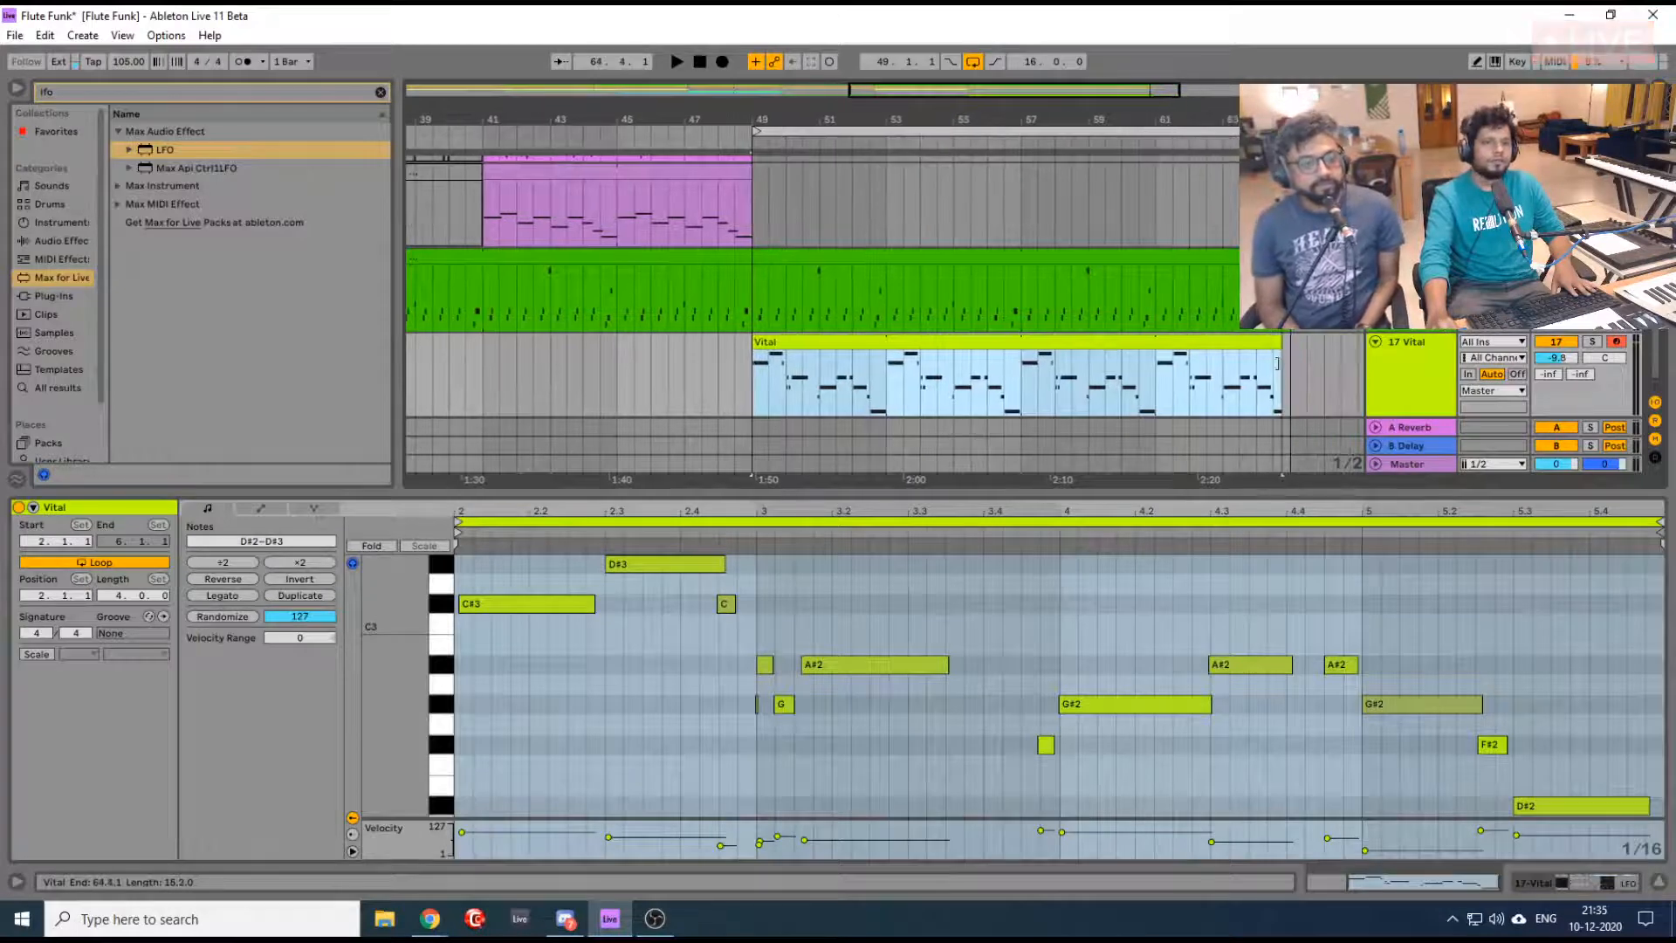
{"action": "left_click", "coordinate": [748, 391]}
{"action": "key", "text": "space"}
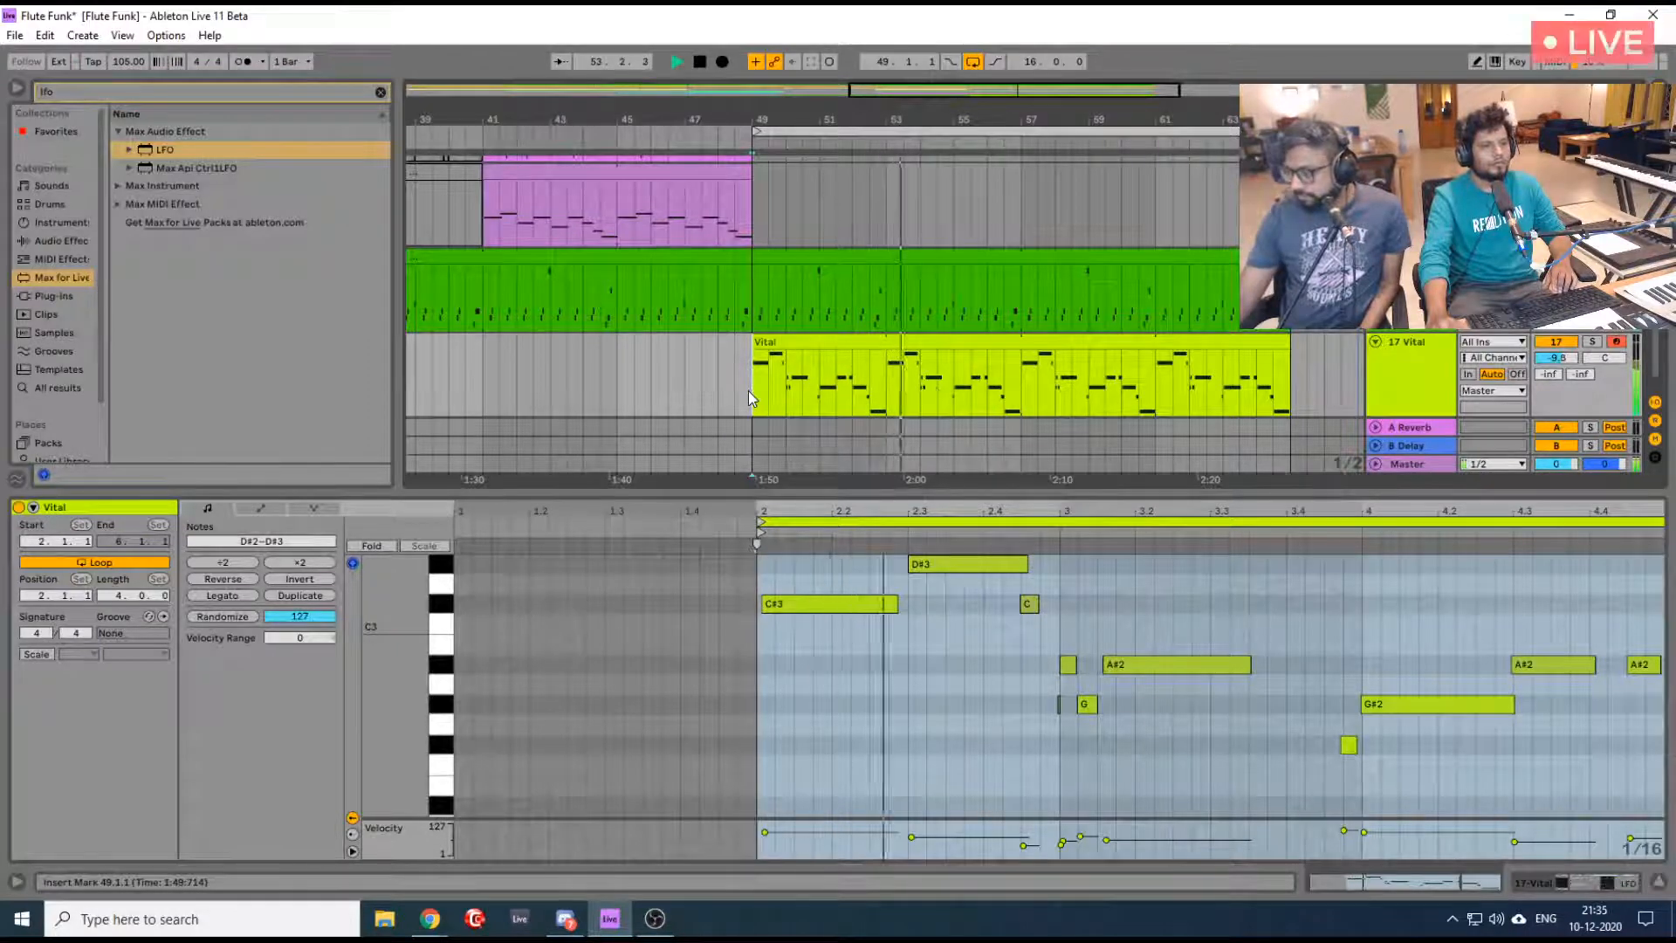
Nudge the clip's opening C#3 note slightly earlier to start at 2.1.1 and stop playback
{"action": "left_click", "coordinate": [919, 390]}
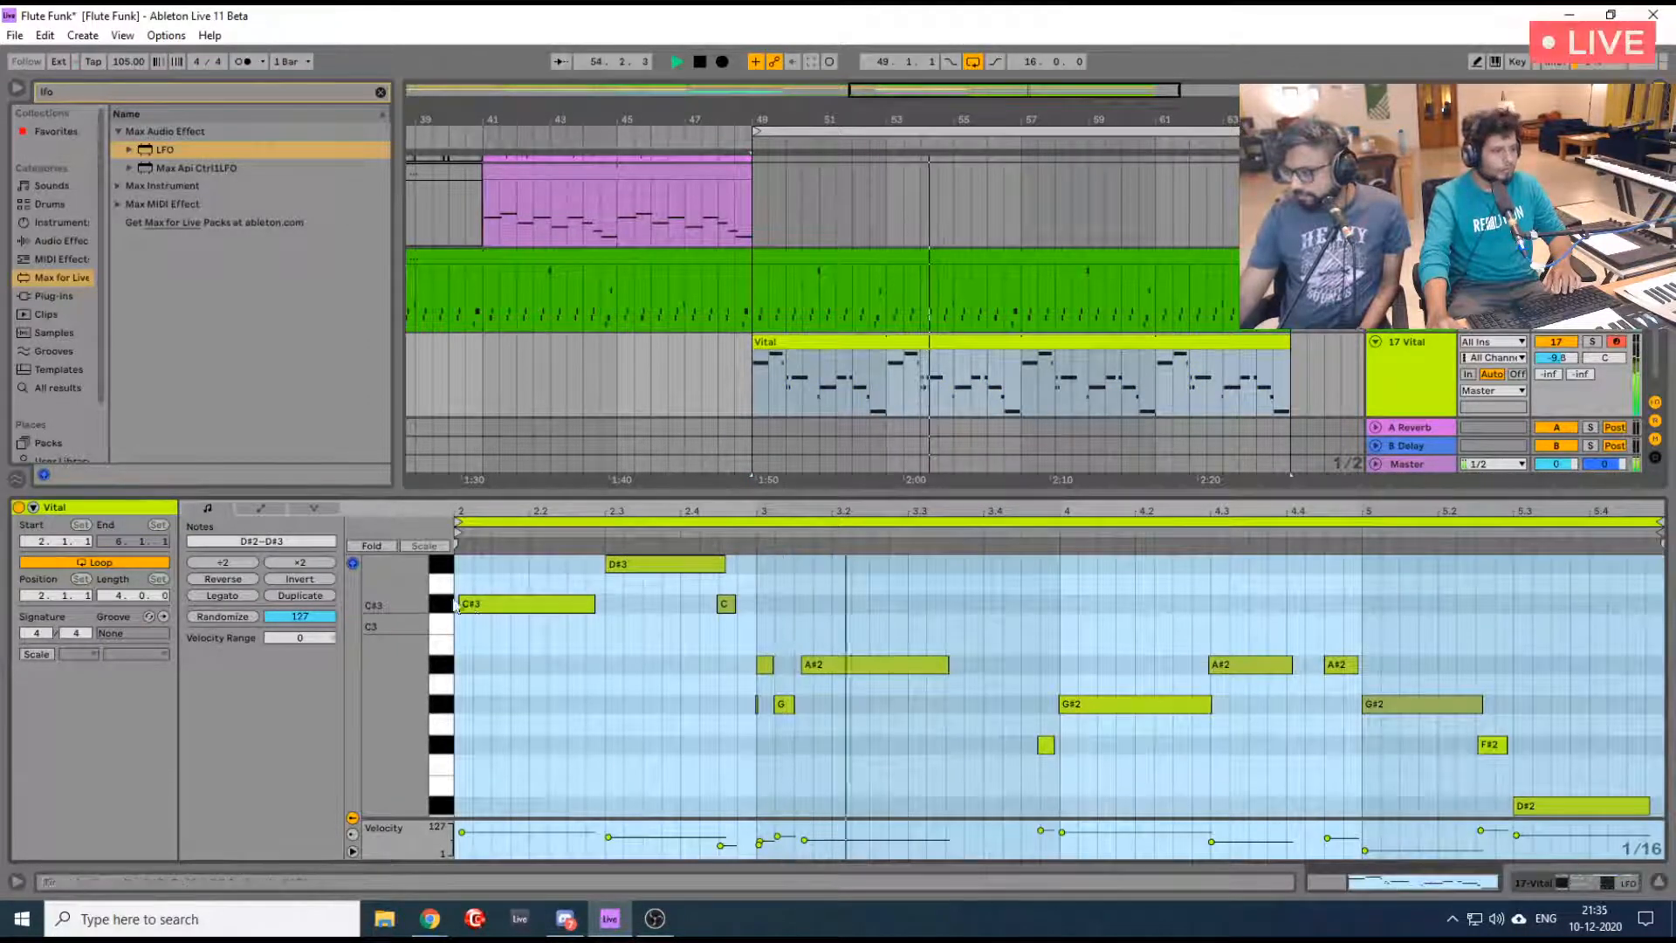
{"action": "left_click", "coordinate": [460, 602]}
{"action": "left_click_drag", "start_coordinate": [460, 602], "coordinate": [456, 603]}
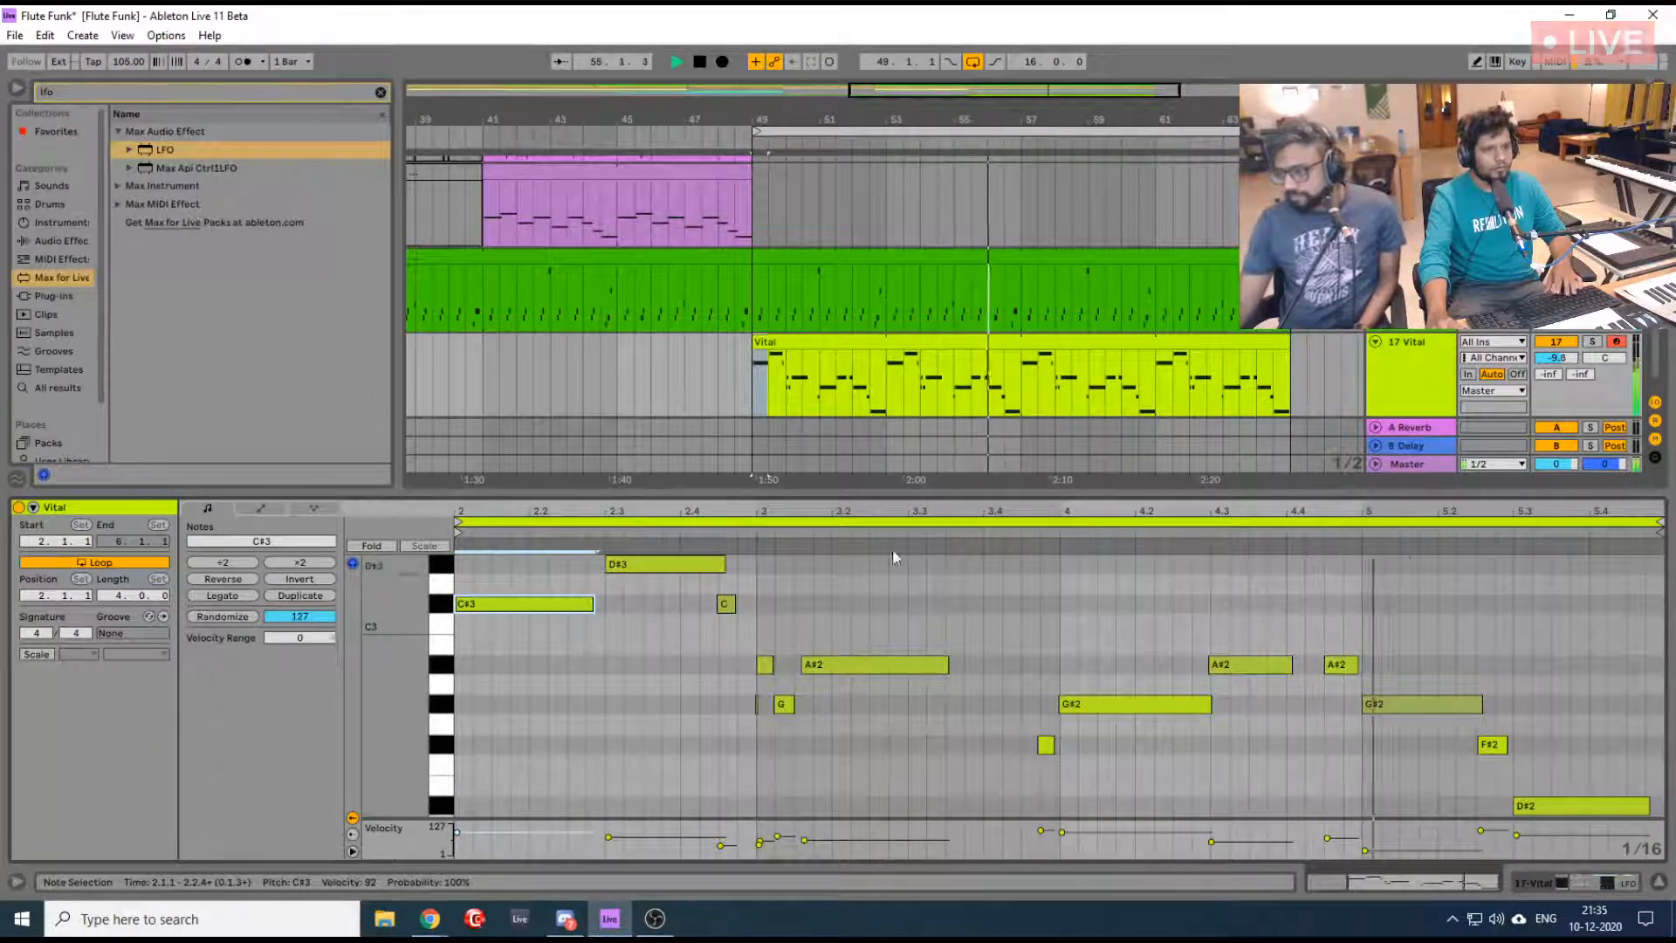
{"action": "left_click", "coordinate": [700, 63]}
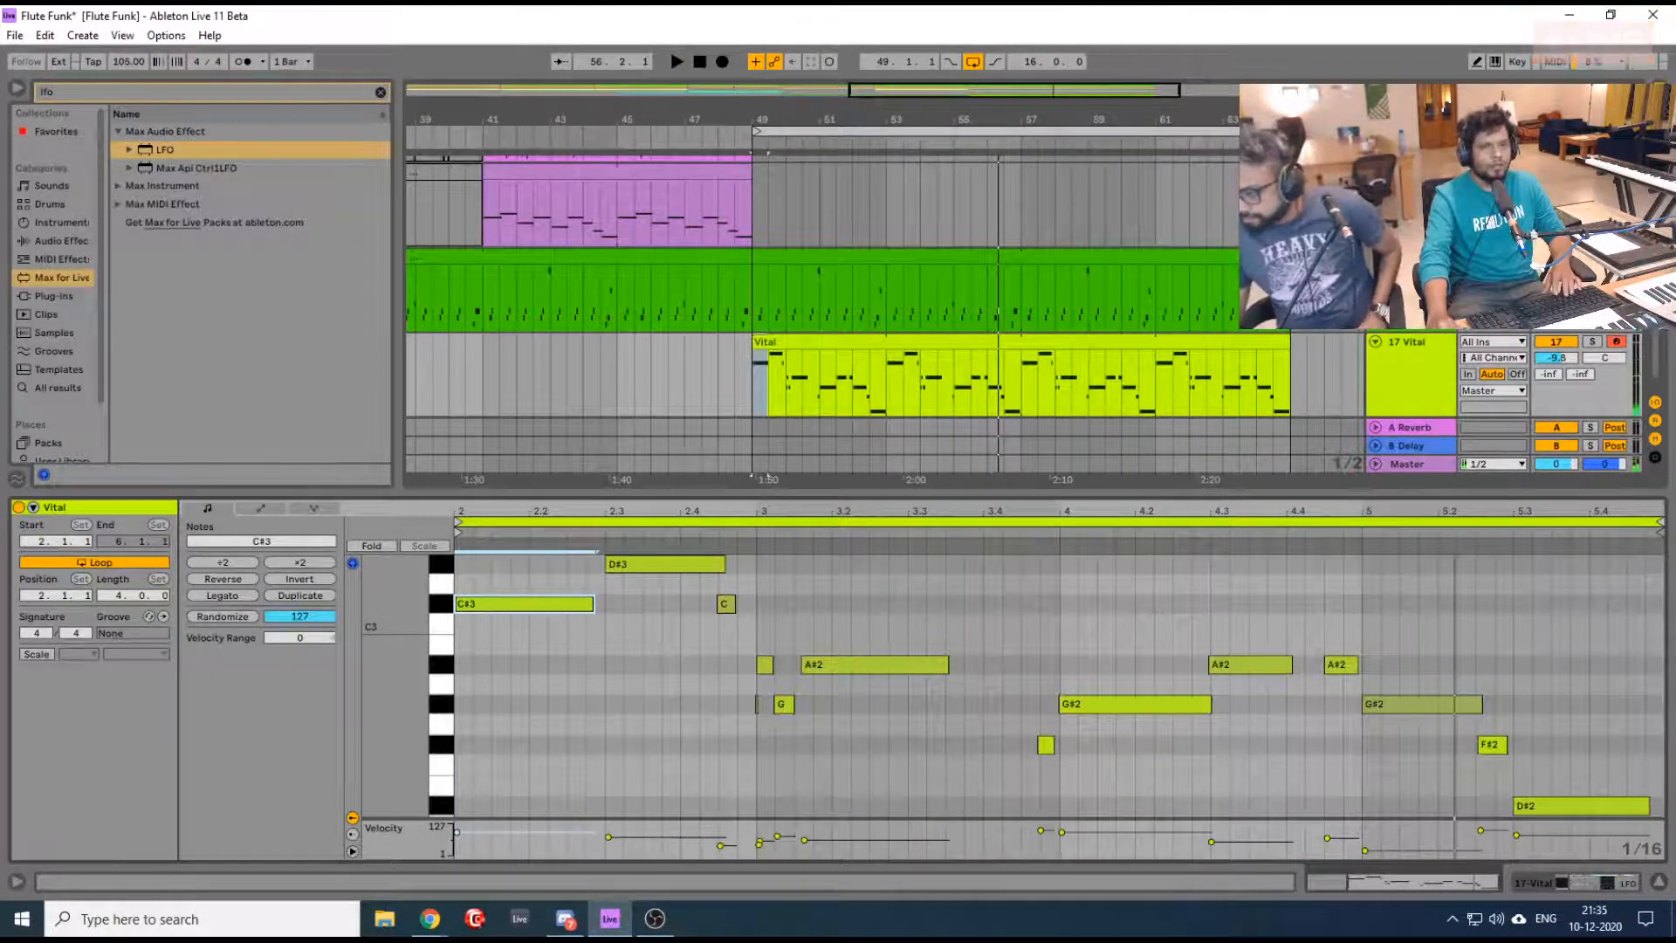
Duplicate the Vibrato Amount automation from bars 49–53 three times to fill the clip up to bar 65, and play it
{"action": "key", "text": "a"}
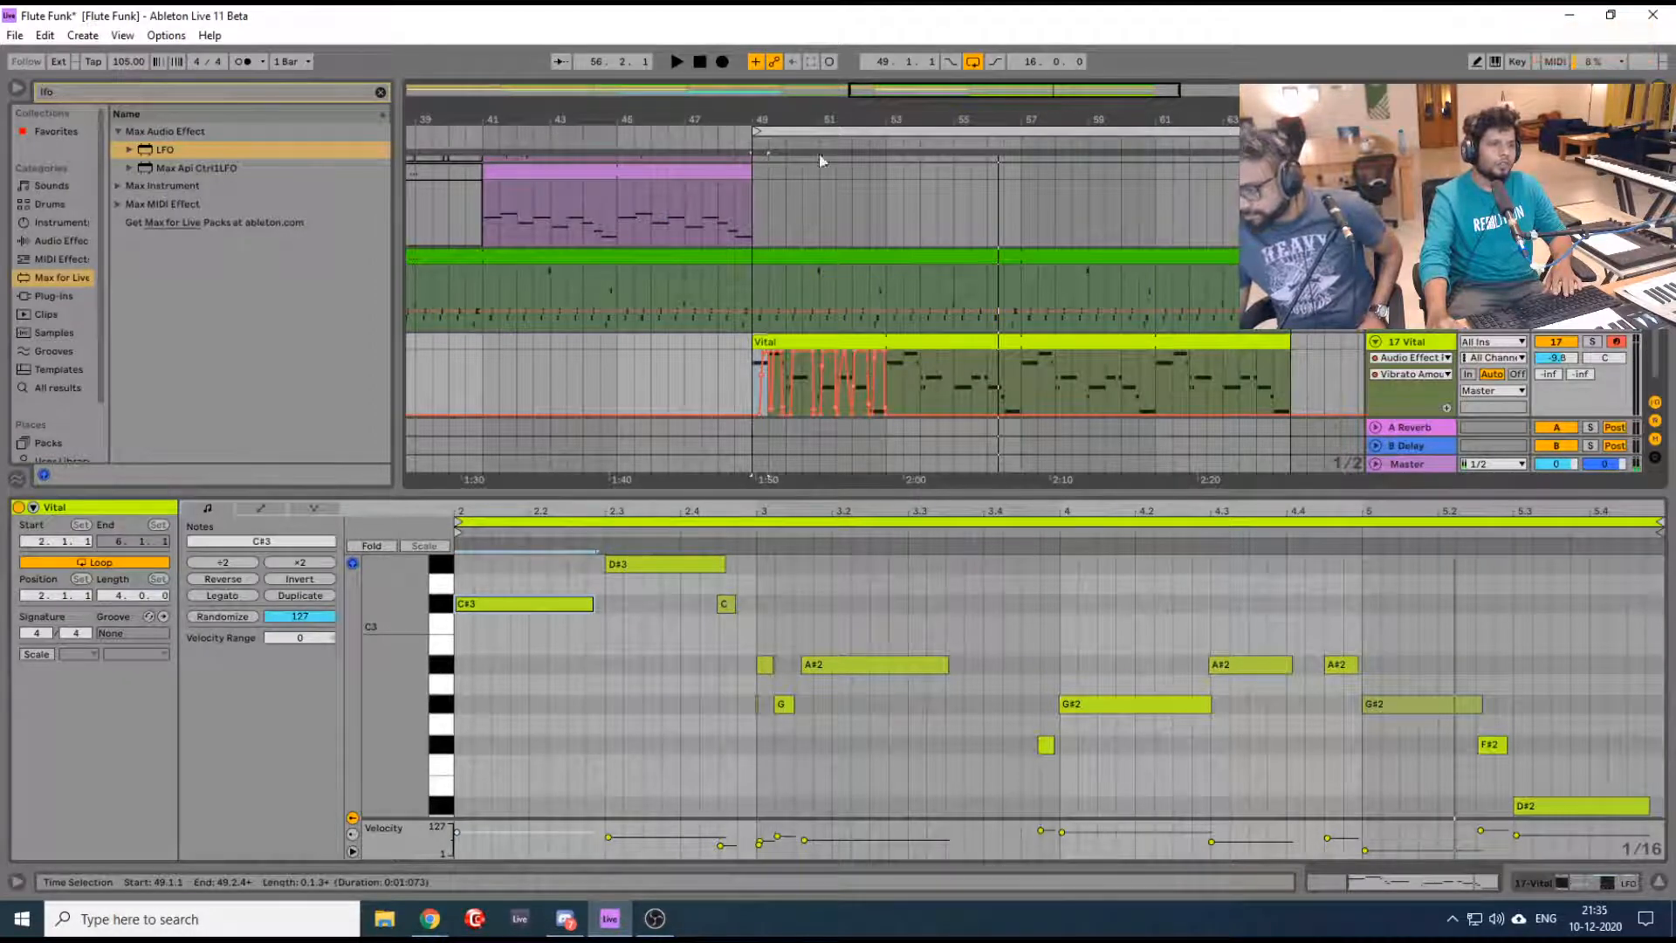
{"action": "left_click_drag", "start_coordinate": [831, 117], "coordinate": [997, 370]}
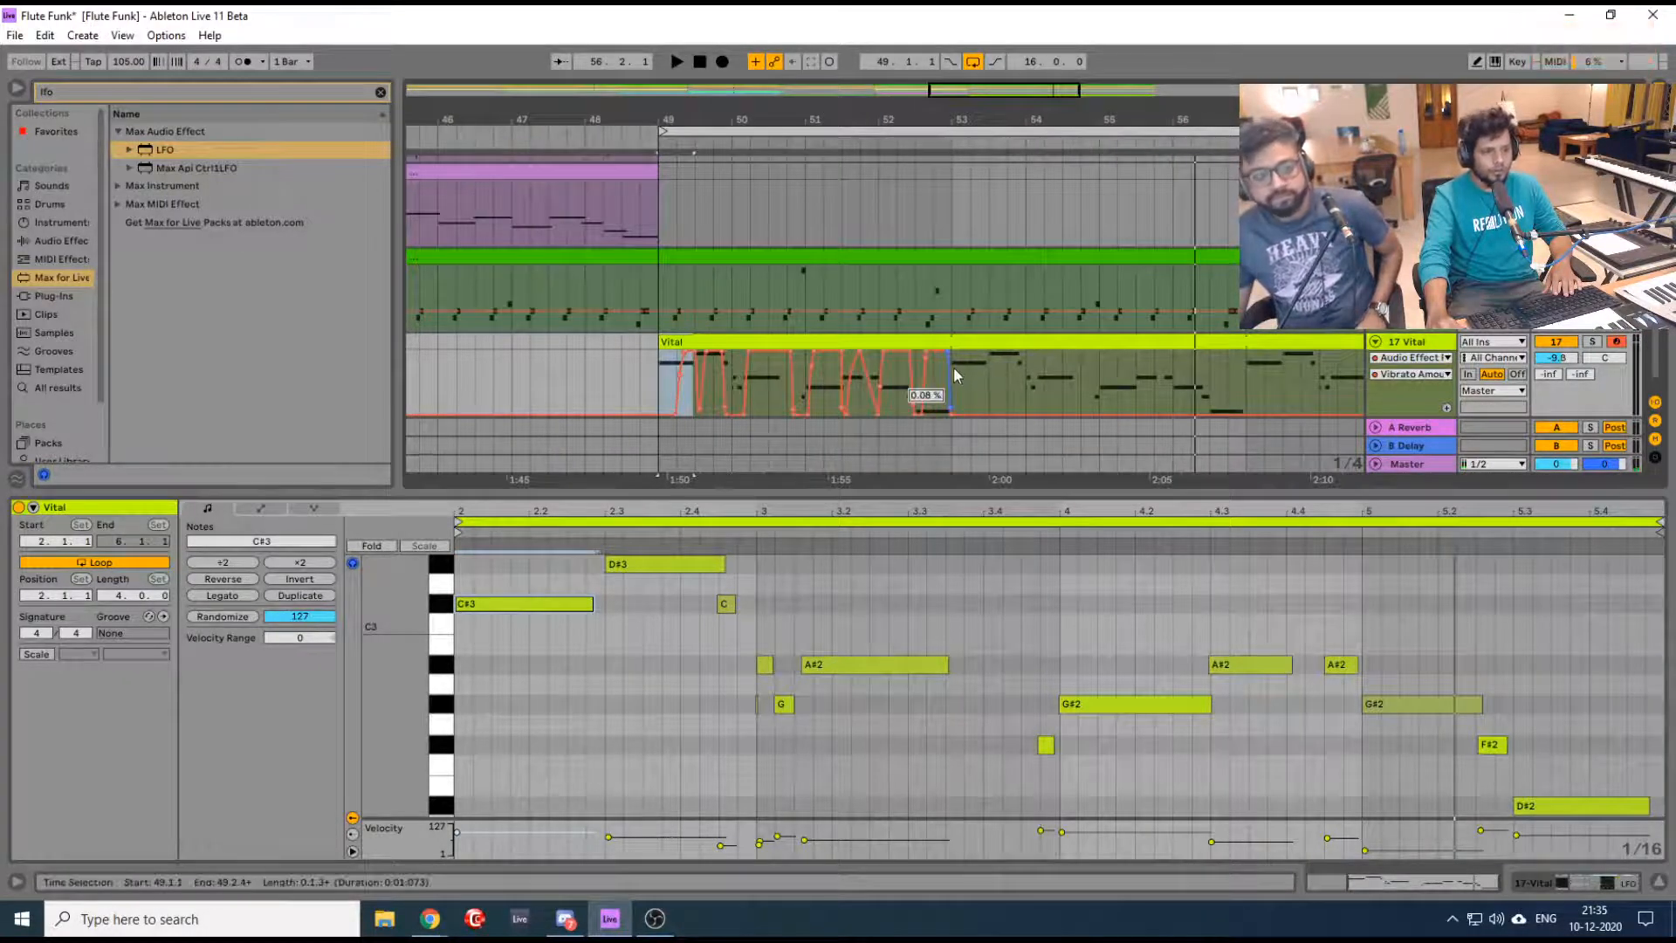
{"action": "left_click_drag", "start_coordinate": [660, 376], "coordinate": [959, 371]}
{"action": "key", "text": "ctrl+d"}
{"action": "key", "text": "ctrl+d"}
{"action": "key", "text": "ctrl+d"}
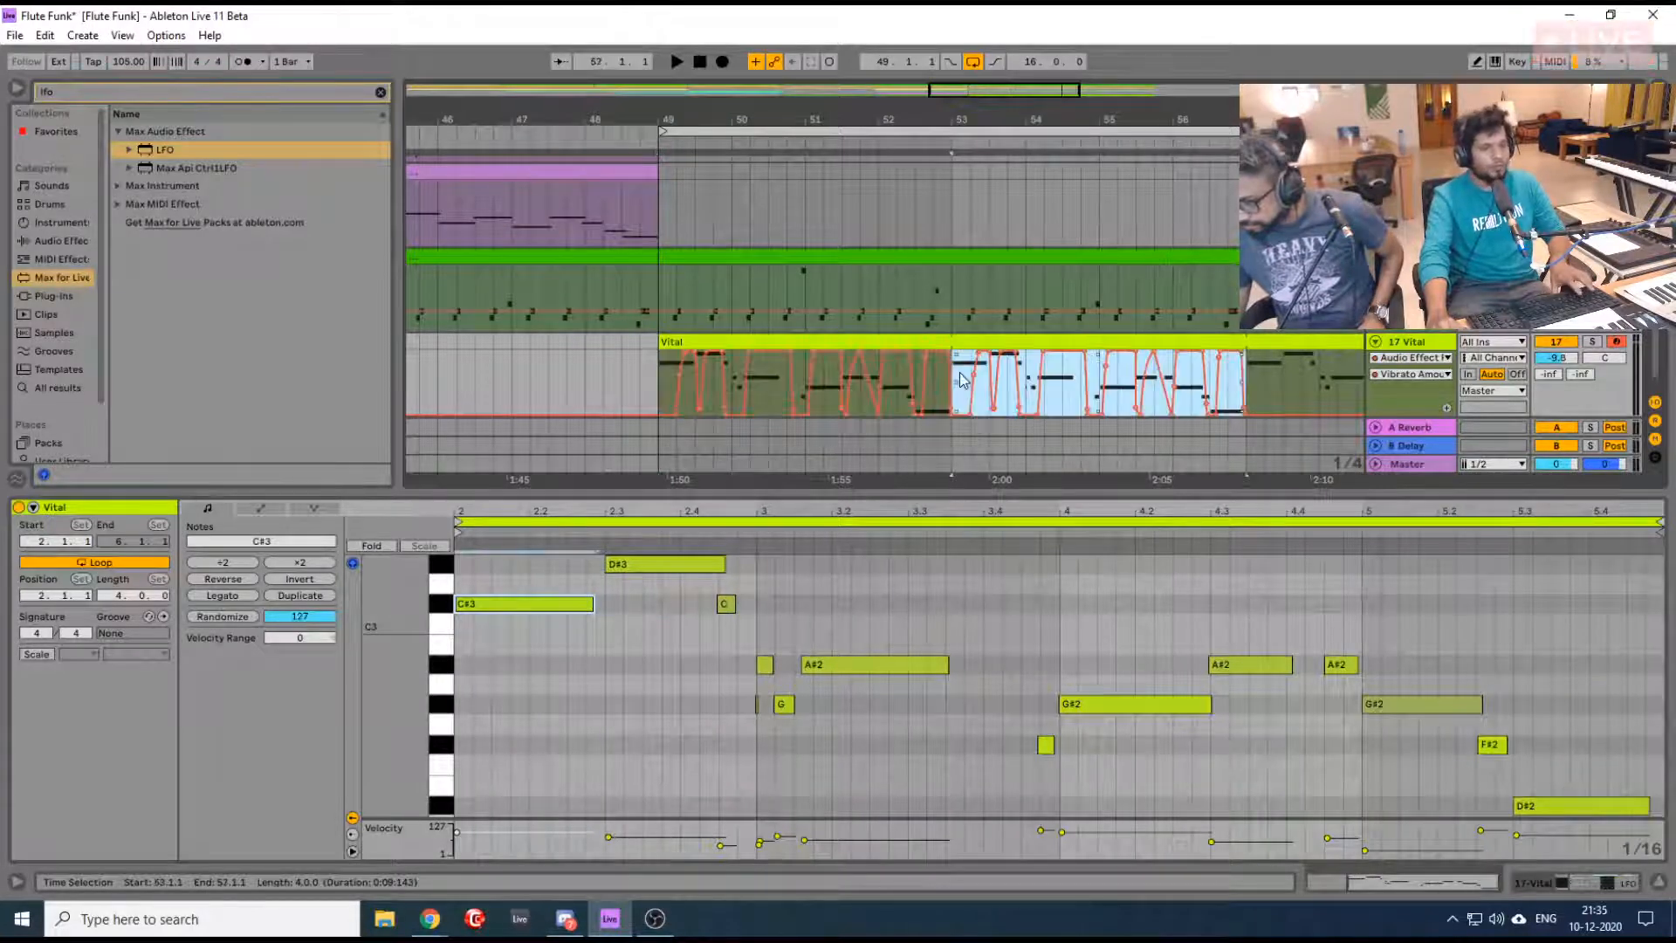
{"action": "left_click_drag", "start_coordinate": [877, 154], "coordinate": [944, 141]}
{"action": "left_click", "coordinate": [605, 377]}
{"action": "key", "text": "space"}
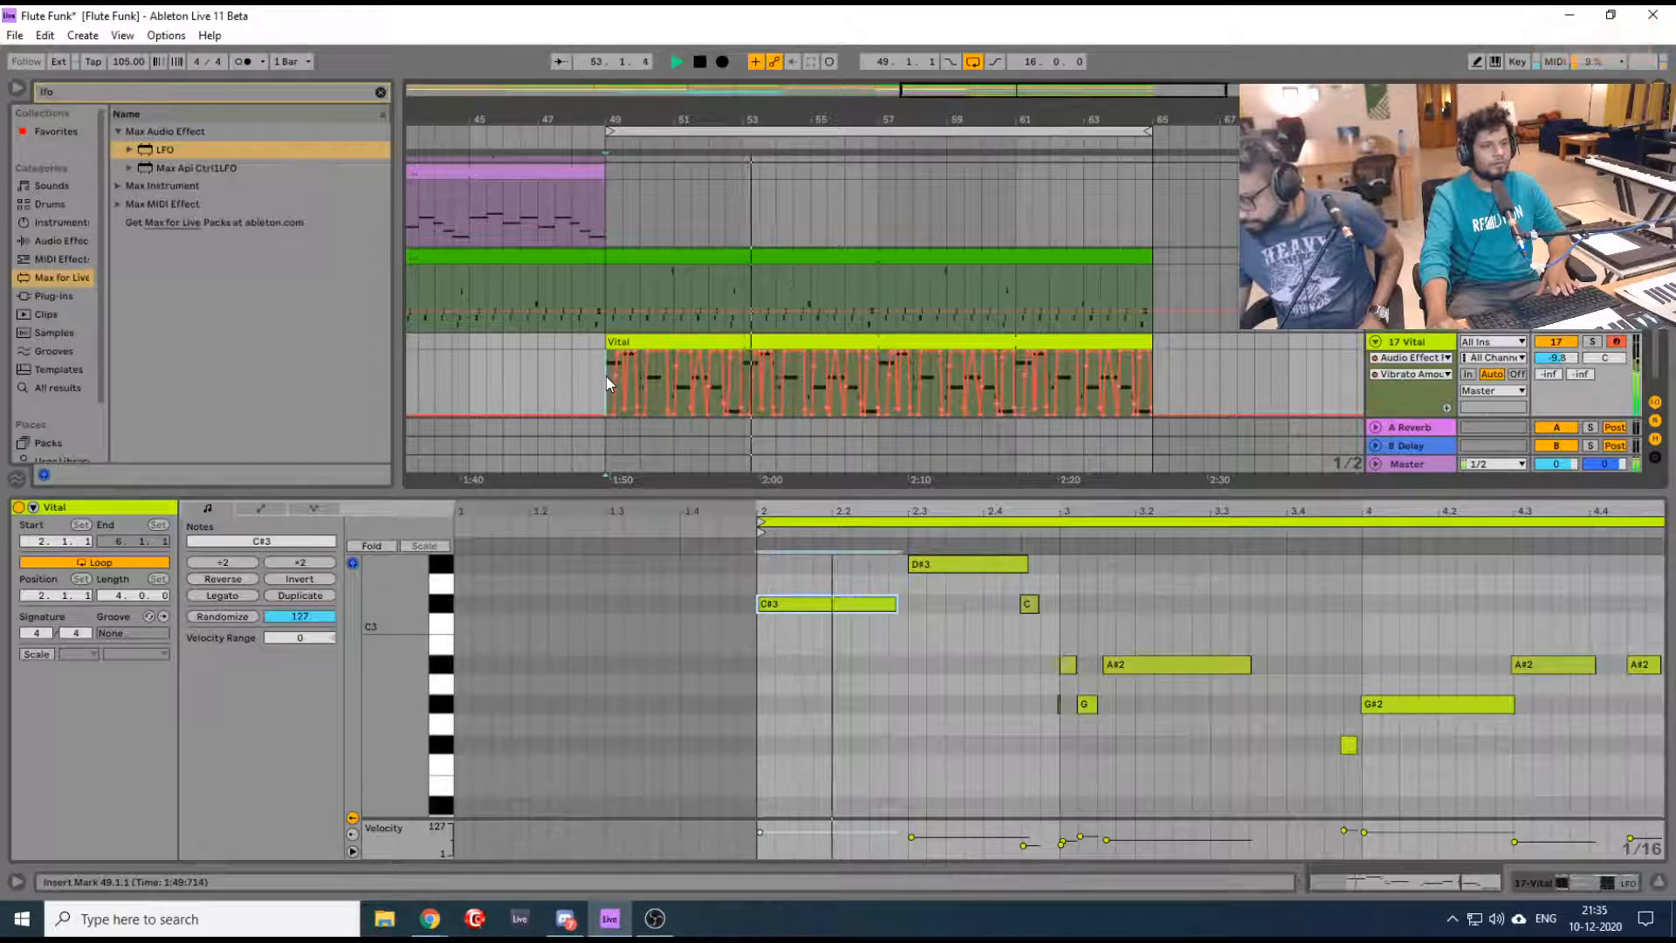
Lower the Vital track's volume to -12.1 dB during playback and open the clip's notes
{"action": "left_click_drag", "start_coordinate": [1555, 358], "coordinate": [1555, 371]}
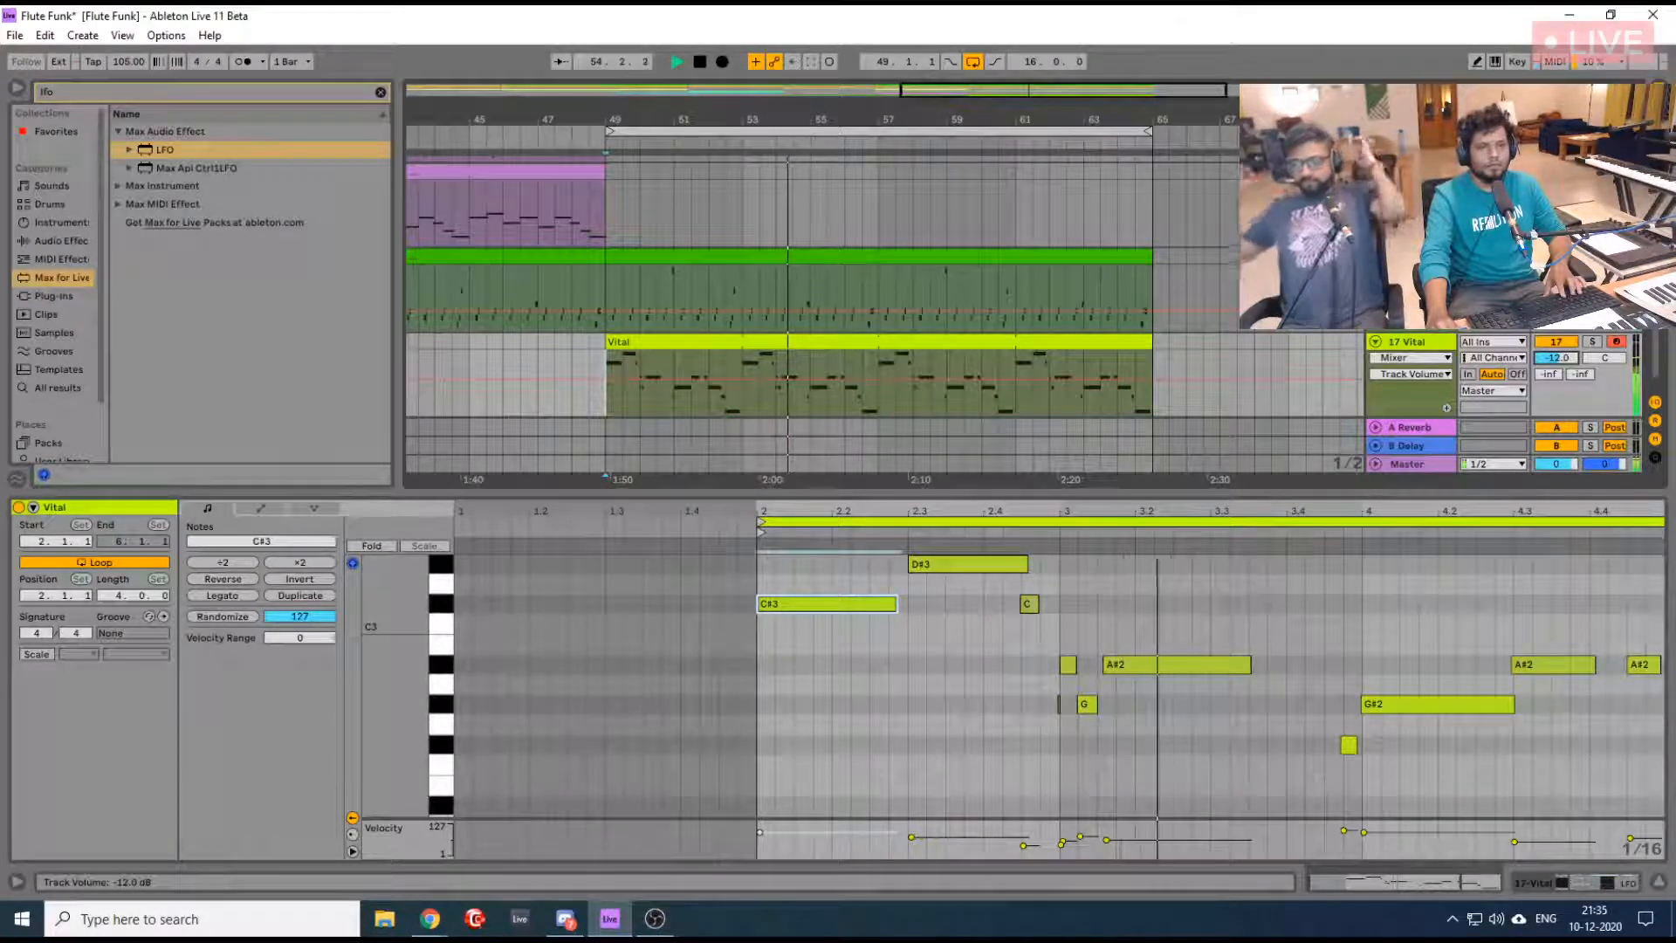
{"action": "left_click", "coordinate": [1000, 342]}
{"action": "scroll", "coordinate": [1015, 642], "scroll_direction": "up", "scroll_amount": 3}
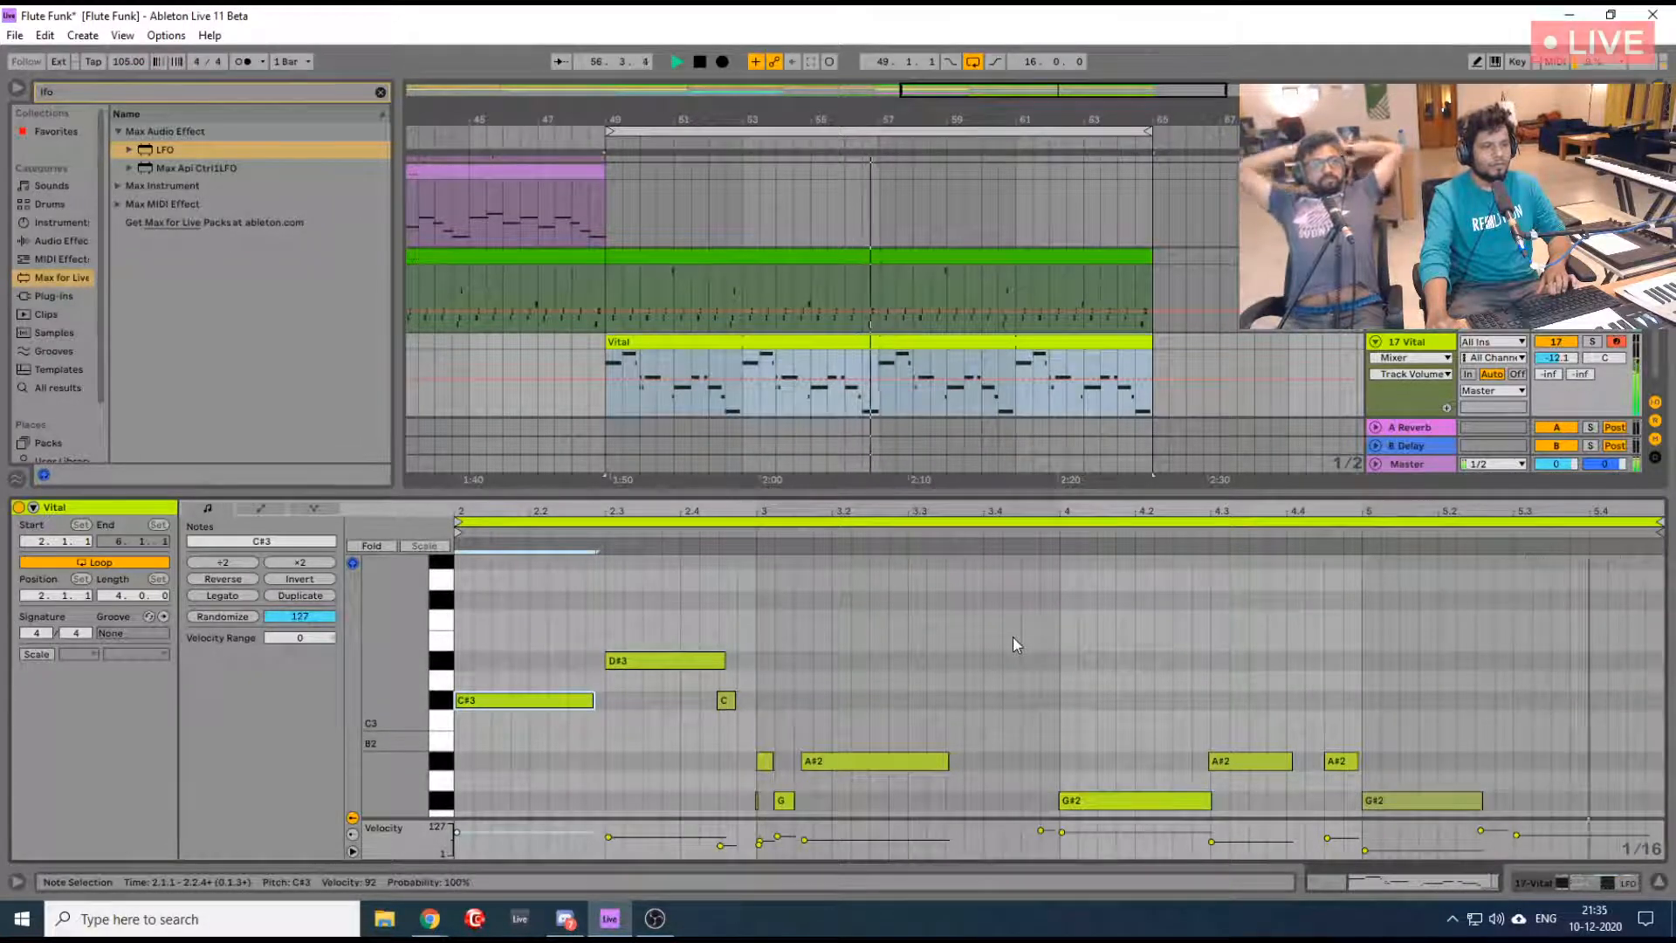
{"action": "left_click", "coordinate": [1012, 636]}
{"action": "key", "text": "space"}
Transpose all notes in the Vital clip up one octave and audition the result
{"action": "key", "text": "ctrl+a"}
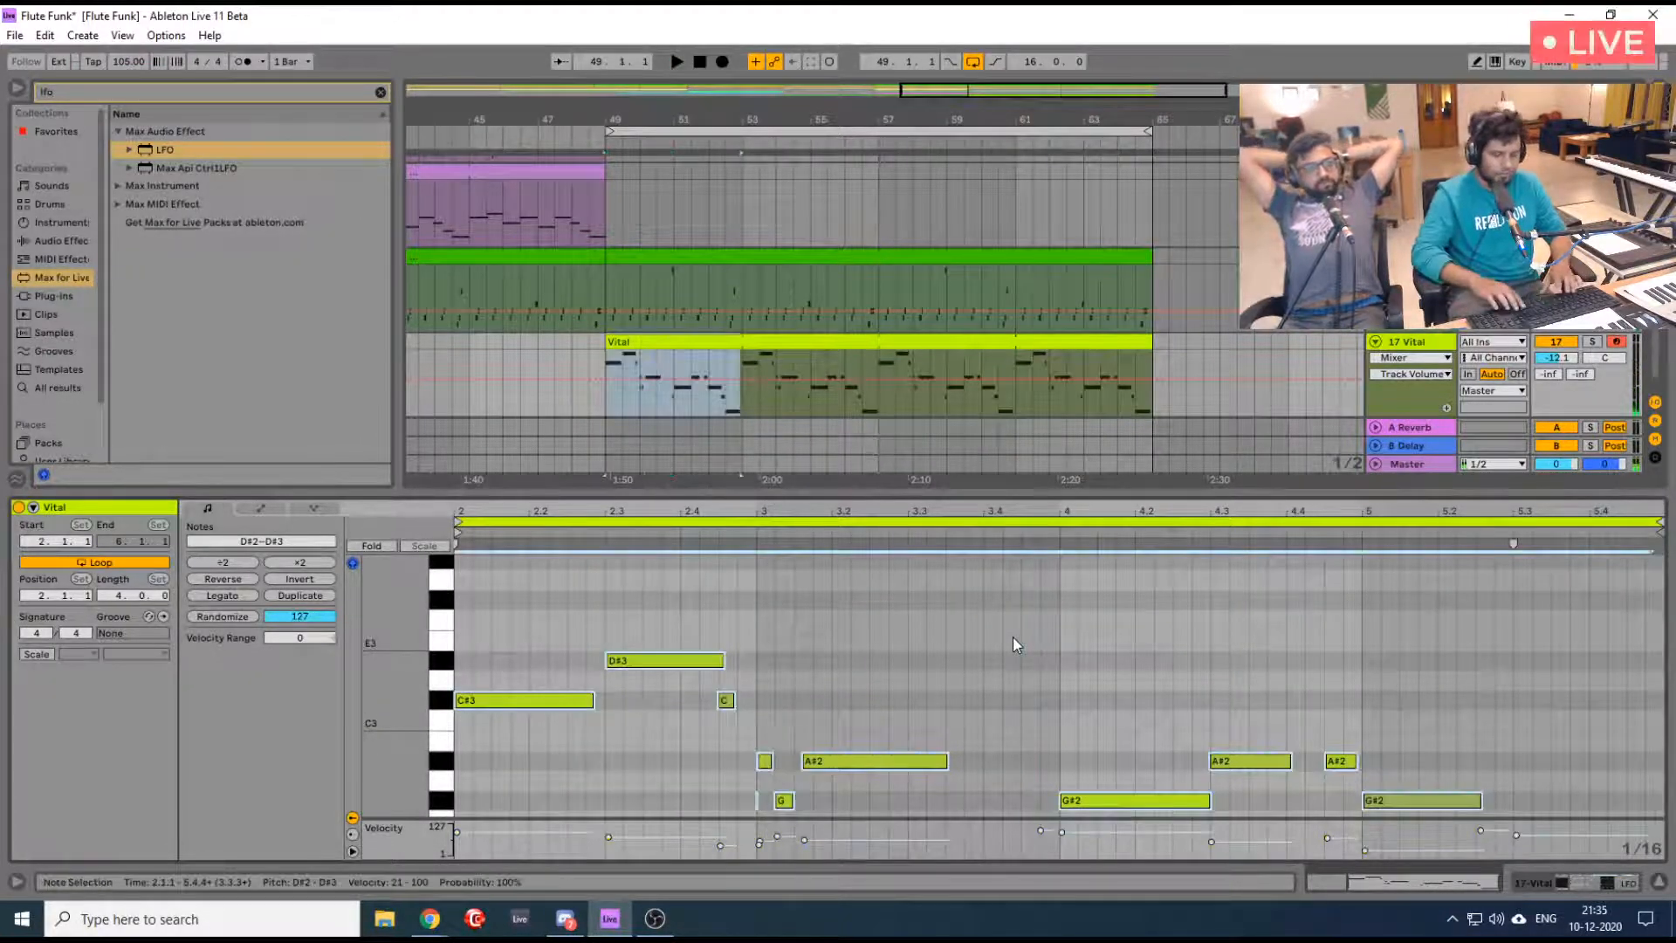
{"action": "key", "text": "shift+Up"}
{"action": "key", "text": "space"}
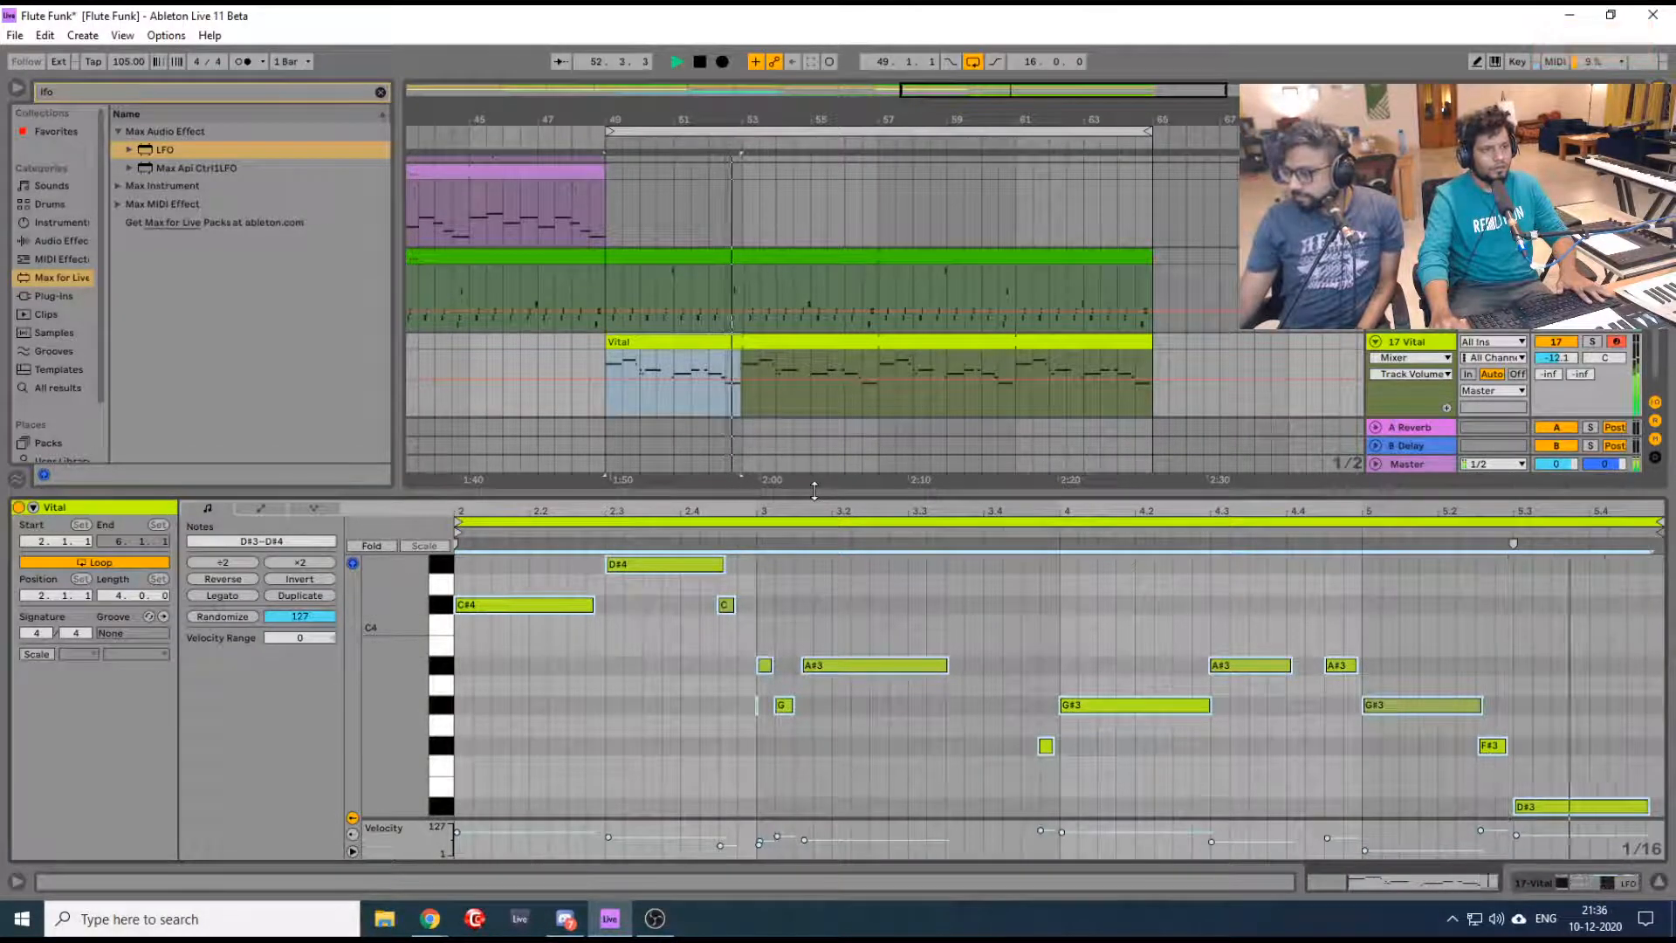
{"action": "key", "text": "space"}
{"action": "left_click_drag", "start_coordinate": [611, 119], "coordinate": [611, 109]}
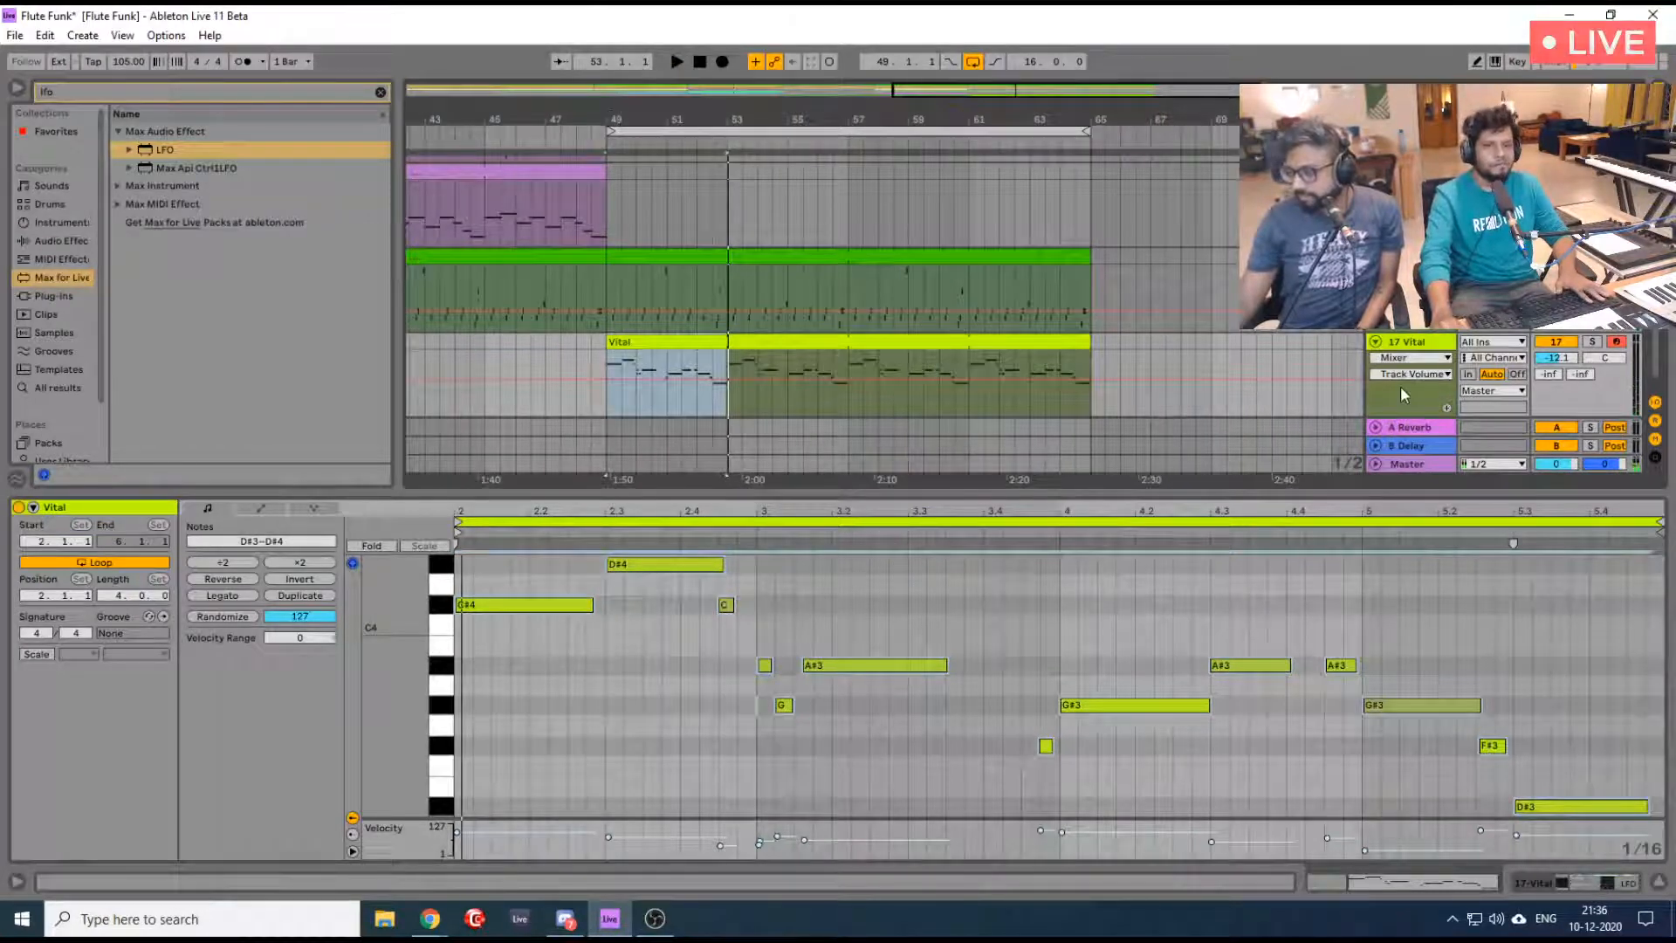
Add an EQ Eight from the EQ & Filters audio effects after the LFO on the Vital track and start playback
{"action": "left_click", "coordinate": [1600, 884]}
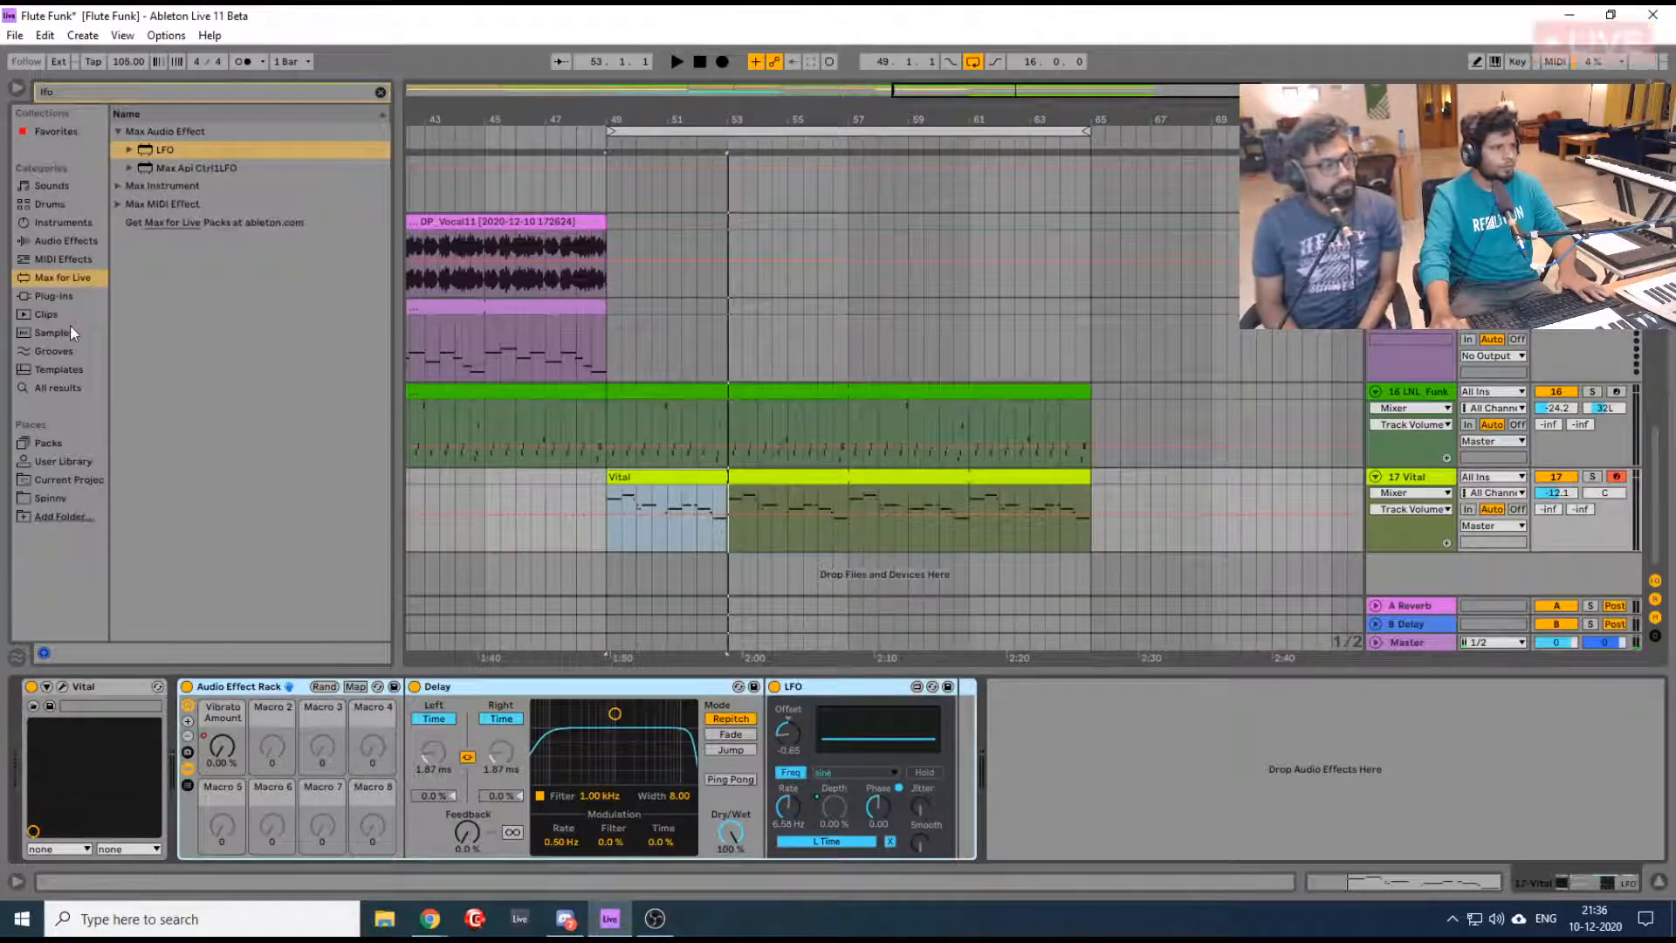
{"action": "left_click", "coordinate": [68, 239]}
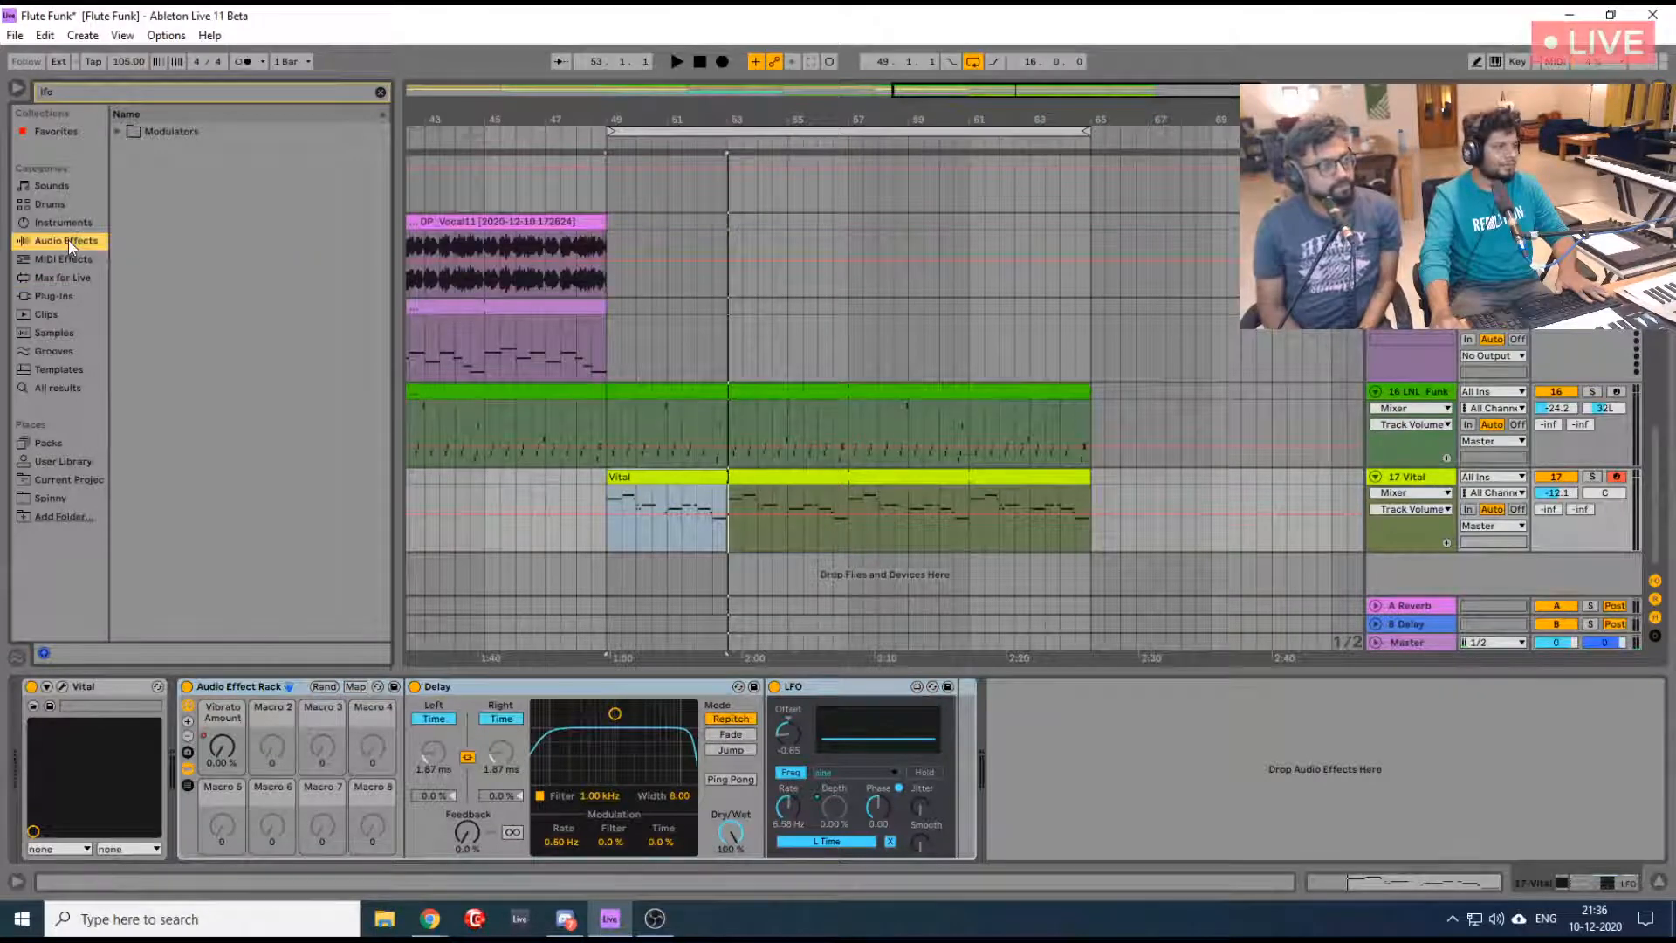
{"action": "left_click", "coordinate": [382, 92]}
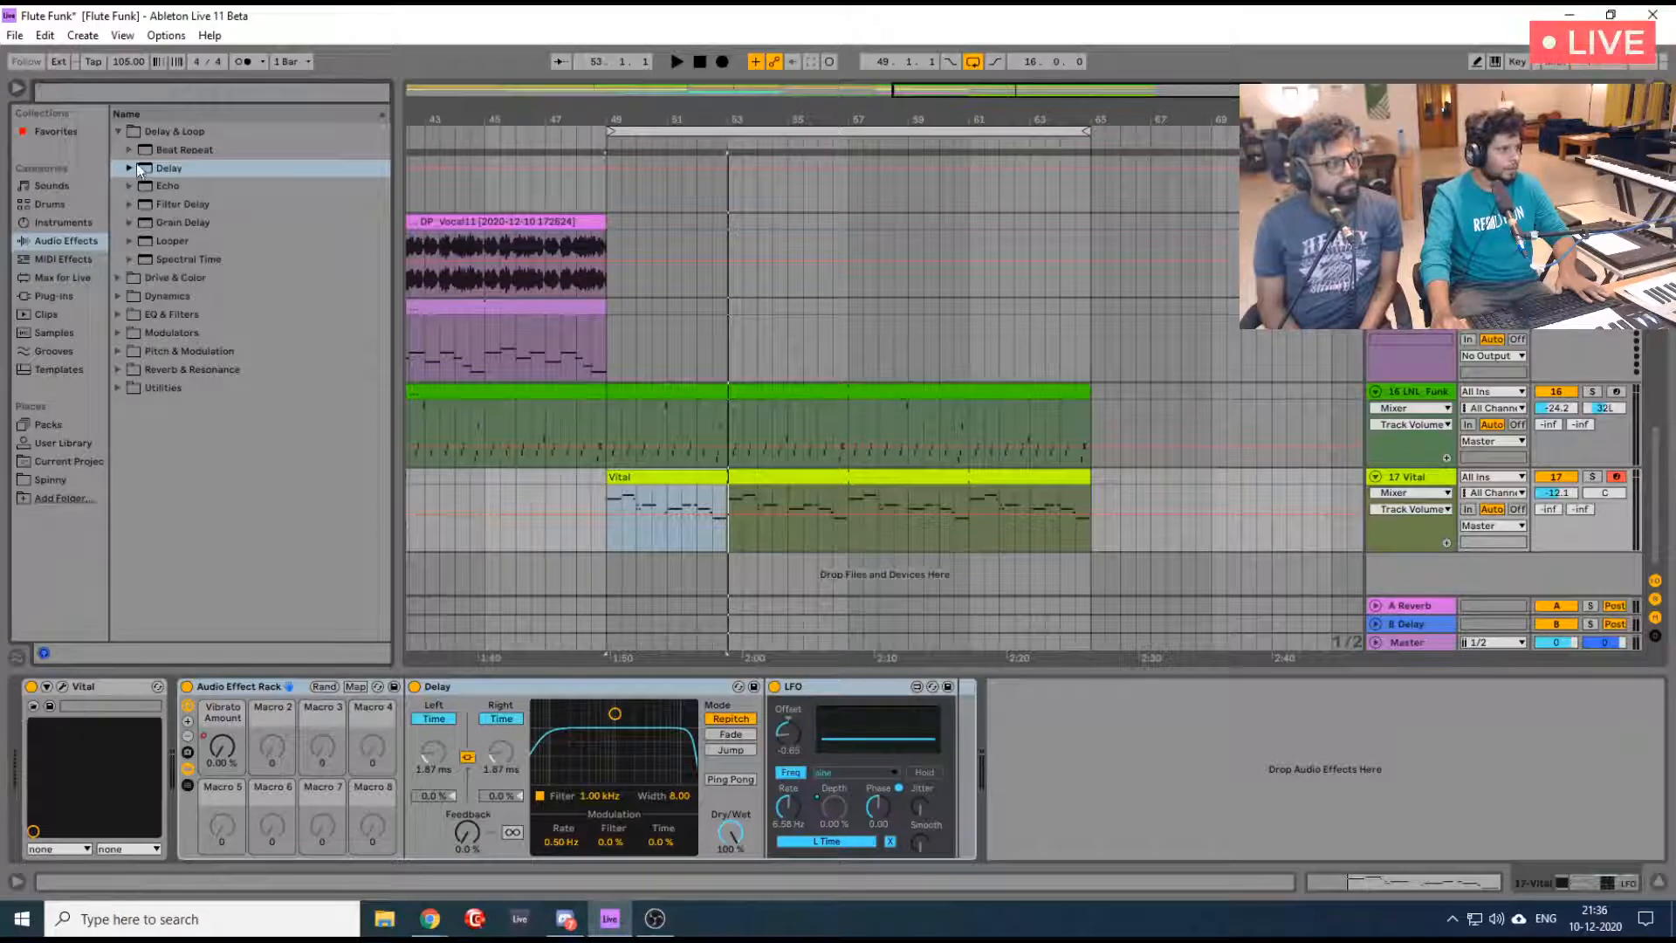
{"action": "left_click", "coordinate": [122, 312]}
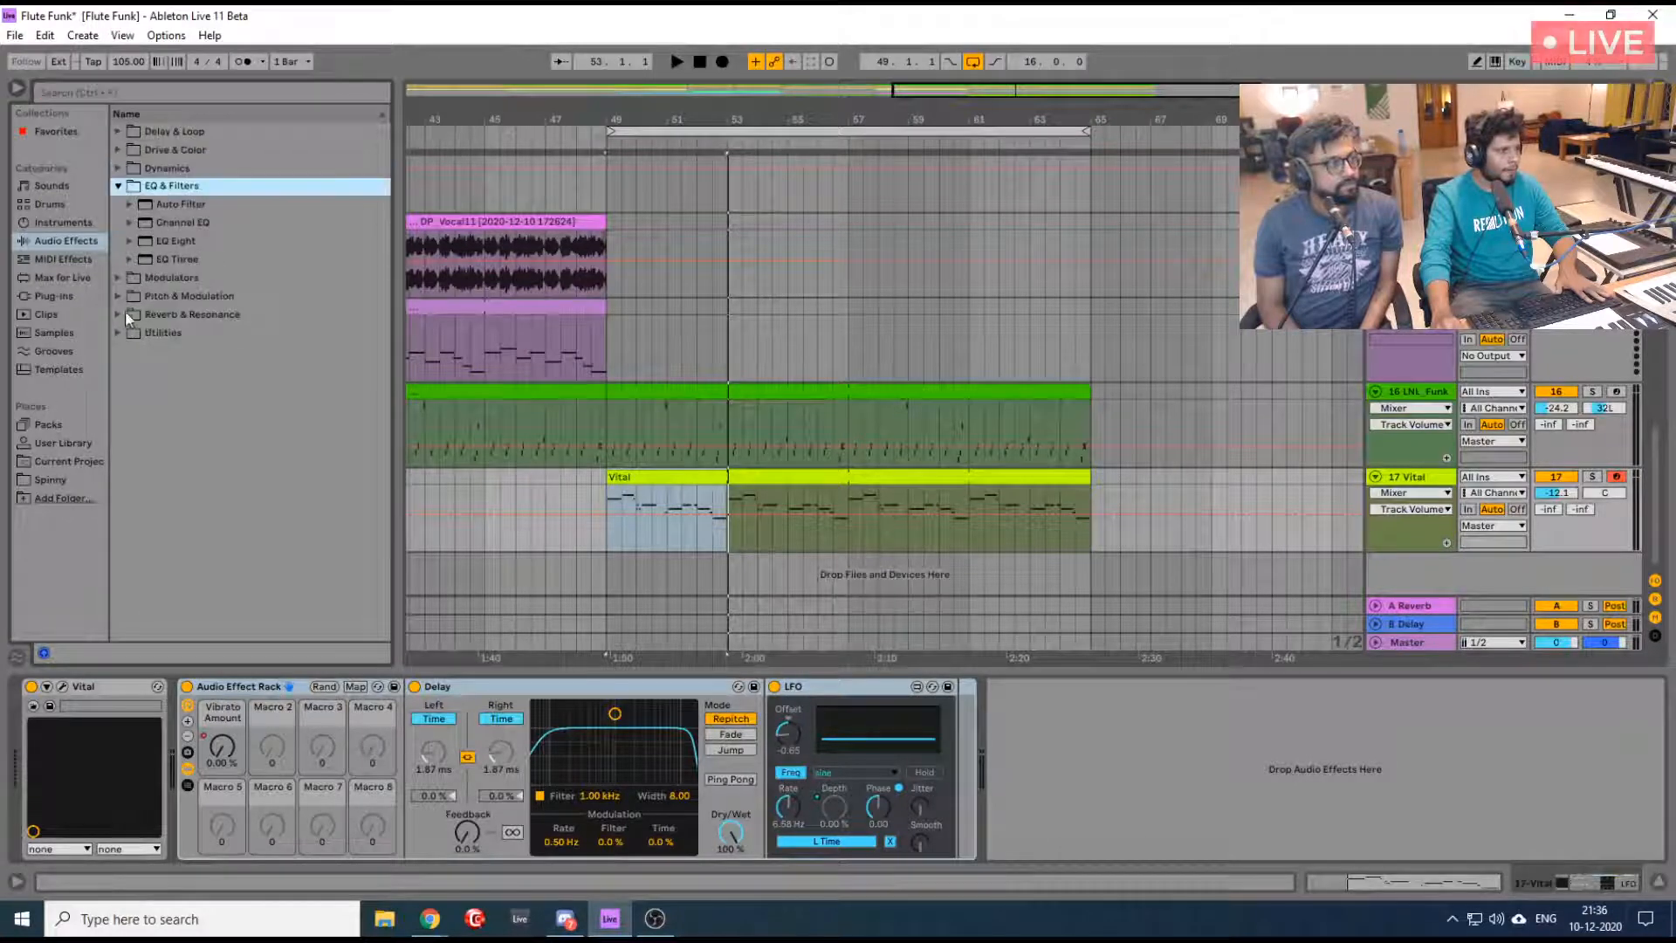
{"action": "left_click", "coordinate": [175, 240]}
{"action": "key", "text": "space"}
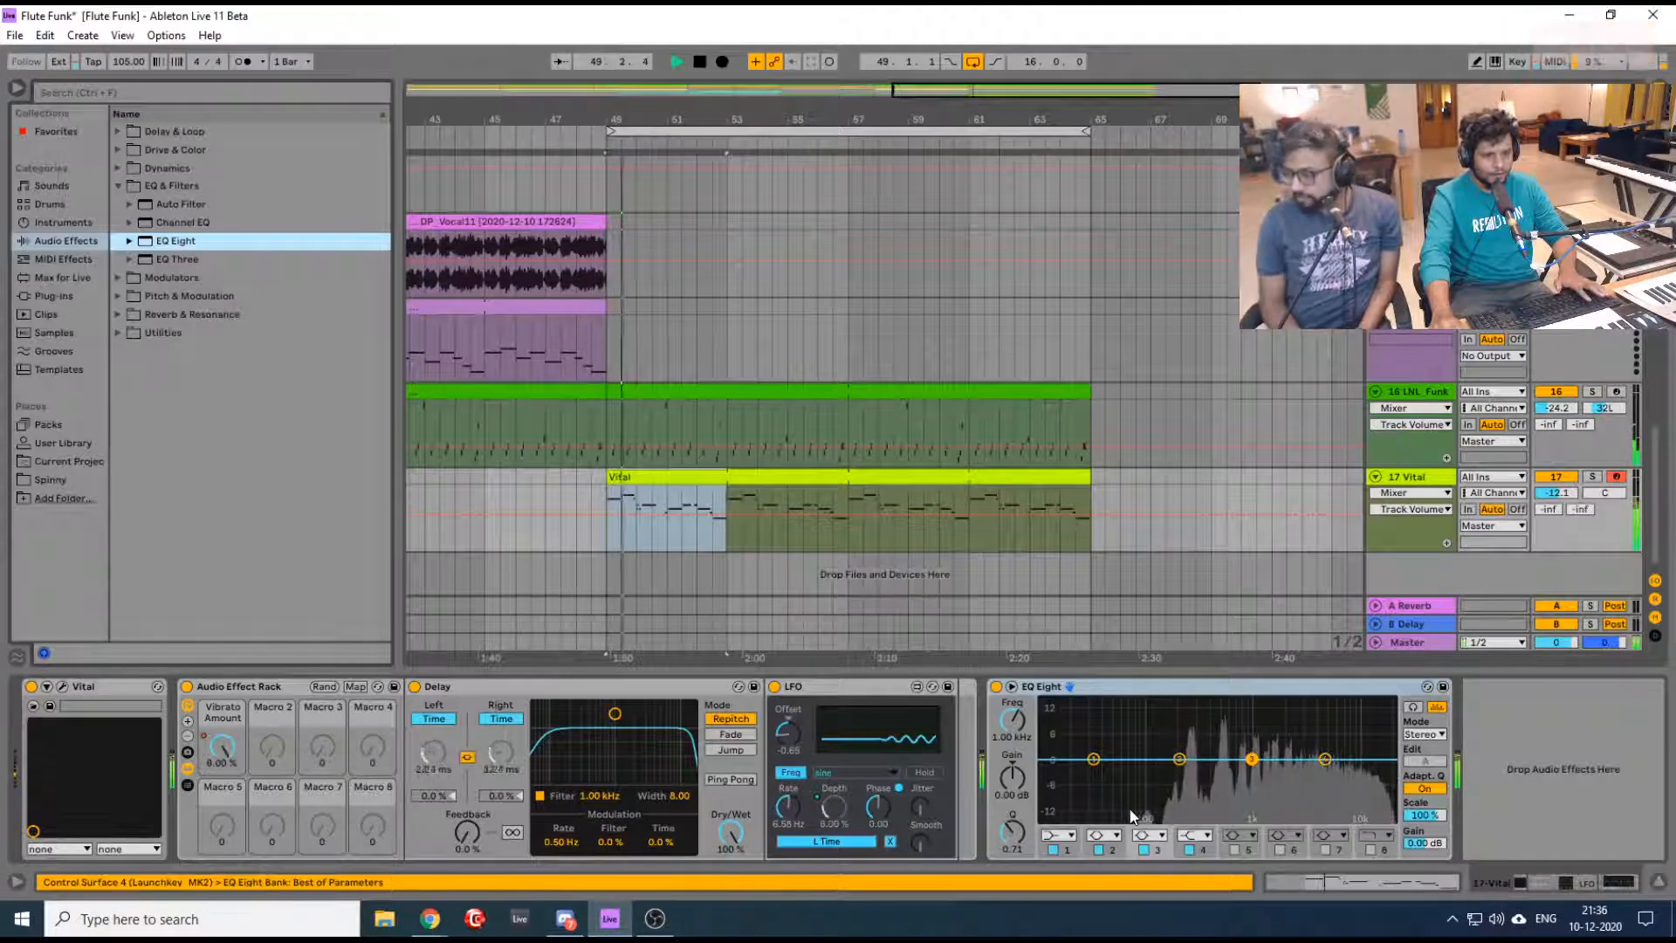
Set EQ Eight band 1 to a low-cut filter at about 200 Hz
{"action": "key", "text": "space"}
{"action": "left_click", "coordinate": [1056, 835]}
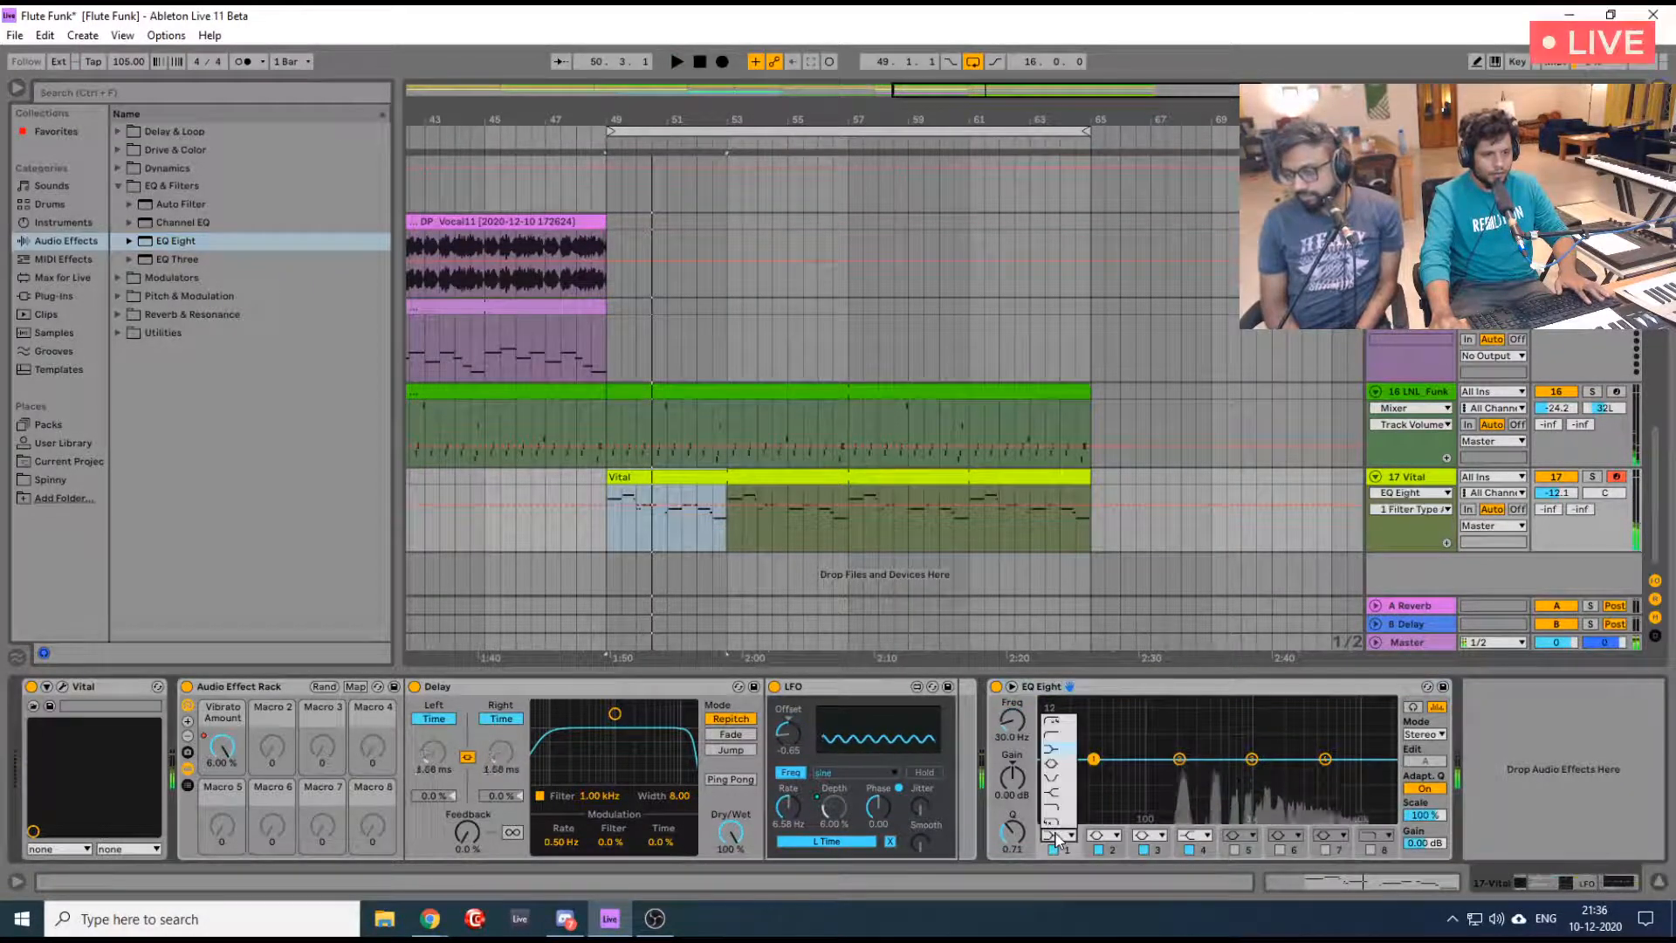
{"action": "left_click", "coordinate": [1059, 737]}
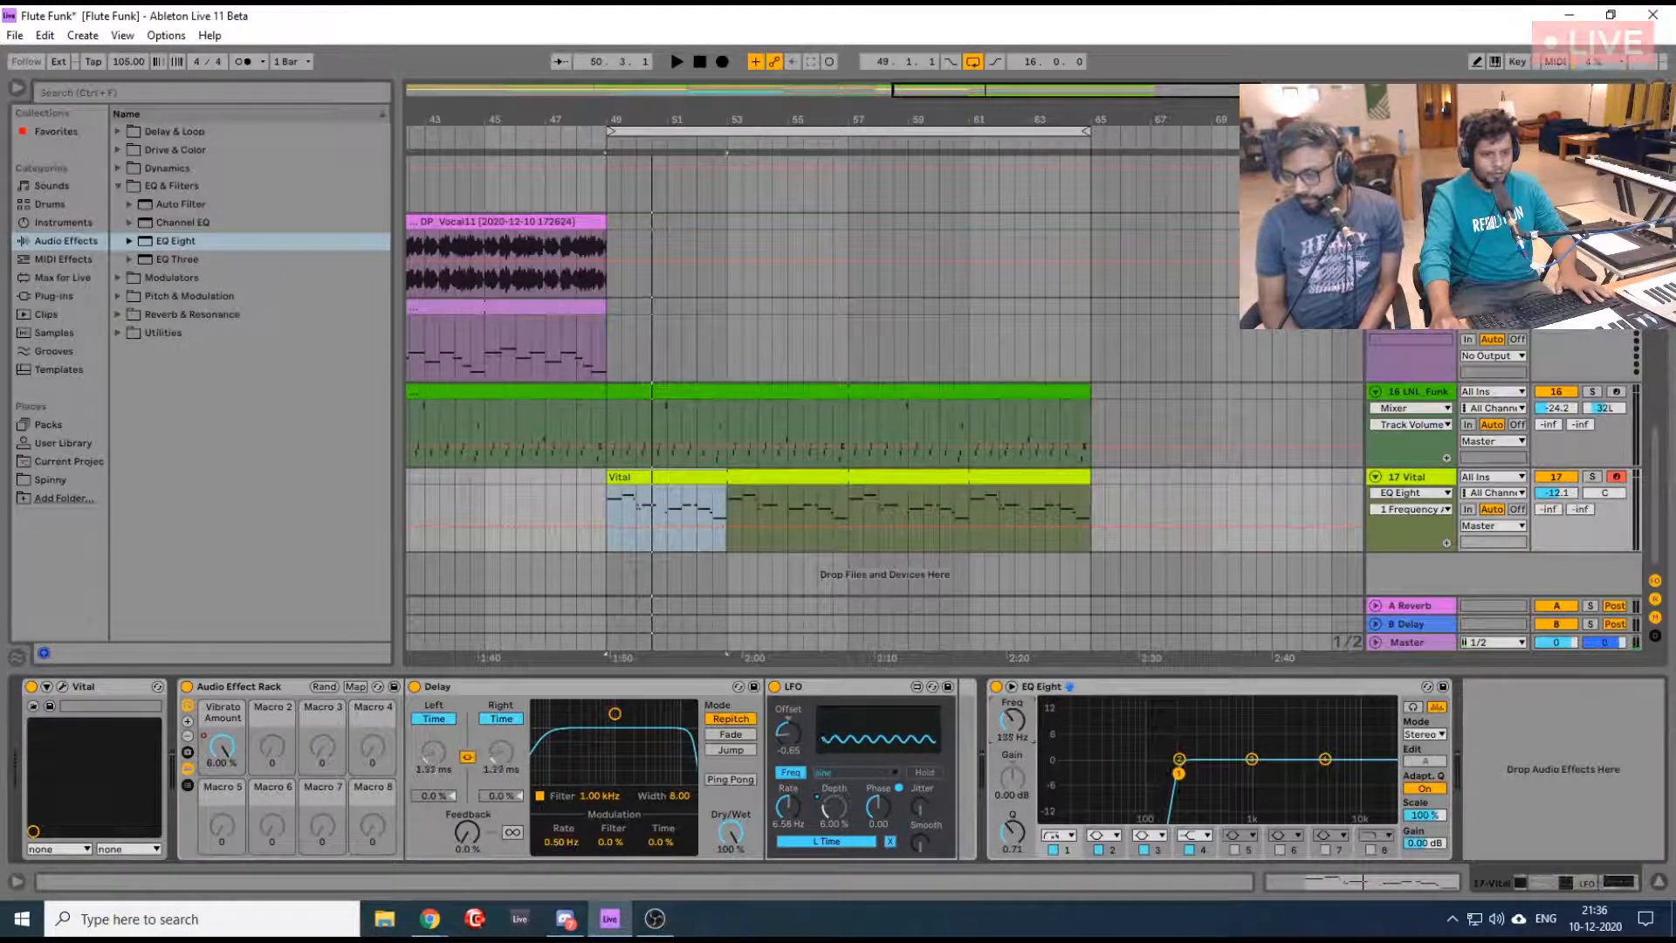
Sweep EQ Eight band 3 with a strong boost during playback, and settle it as a -1.67 dB cut at 435 Hz
{"action": "key", "text": "space"}
{"action": "left_click_drag", "start_coordinate": [1252, 758], "coordinate": [1230, 701]}
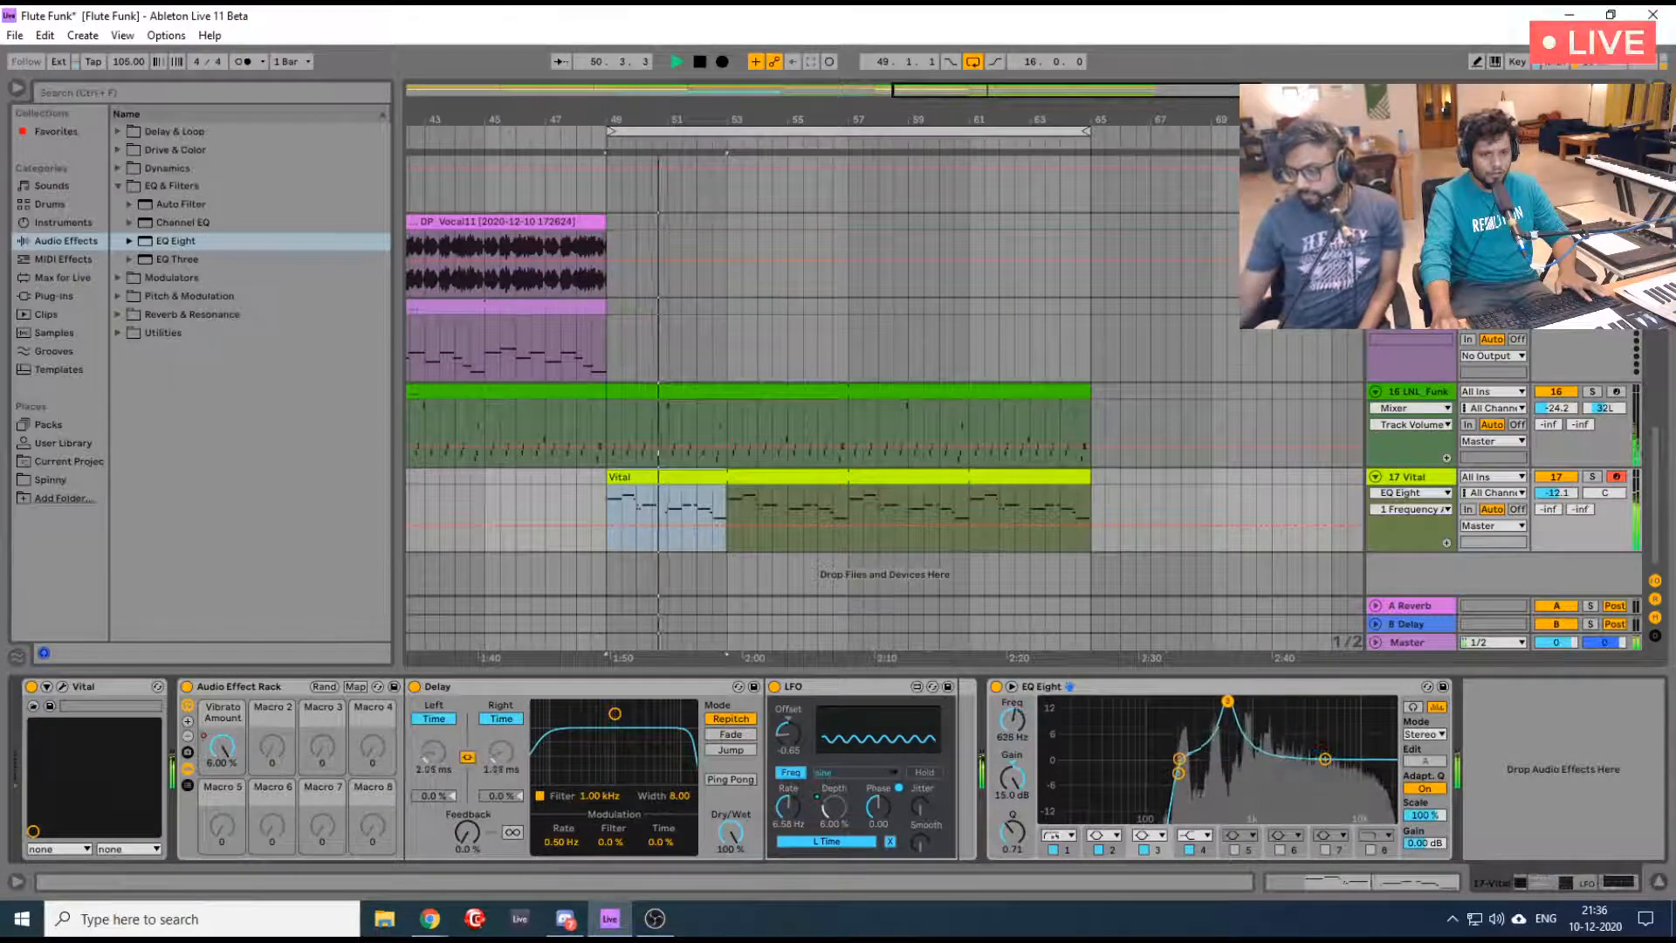
{"action": "left_click_drag", "start_coordinate": [1012, 780], "coordinate": [1012, 829]}
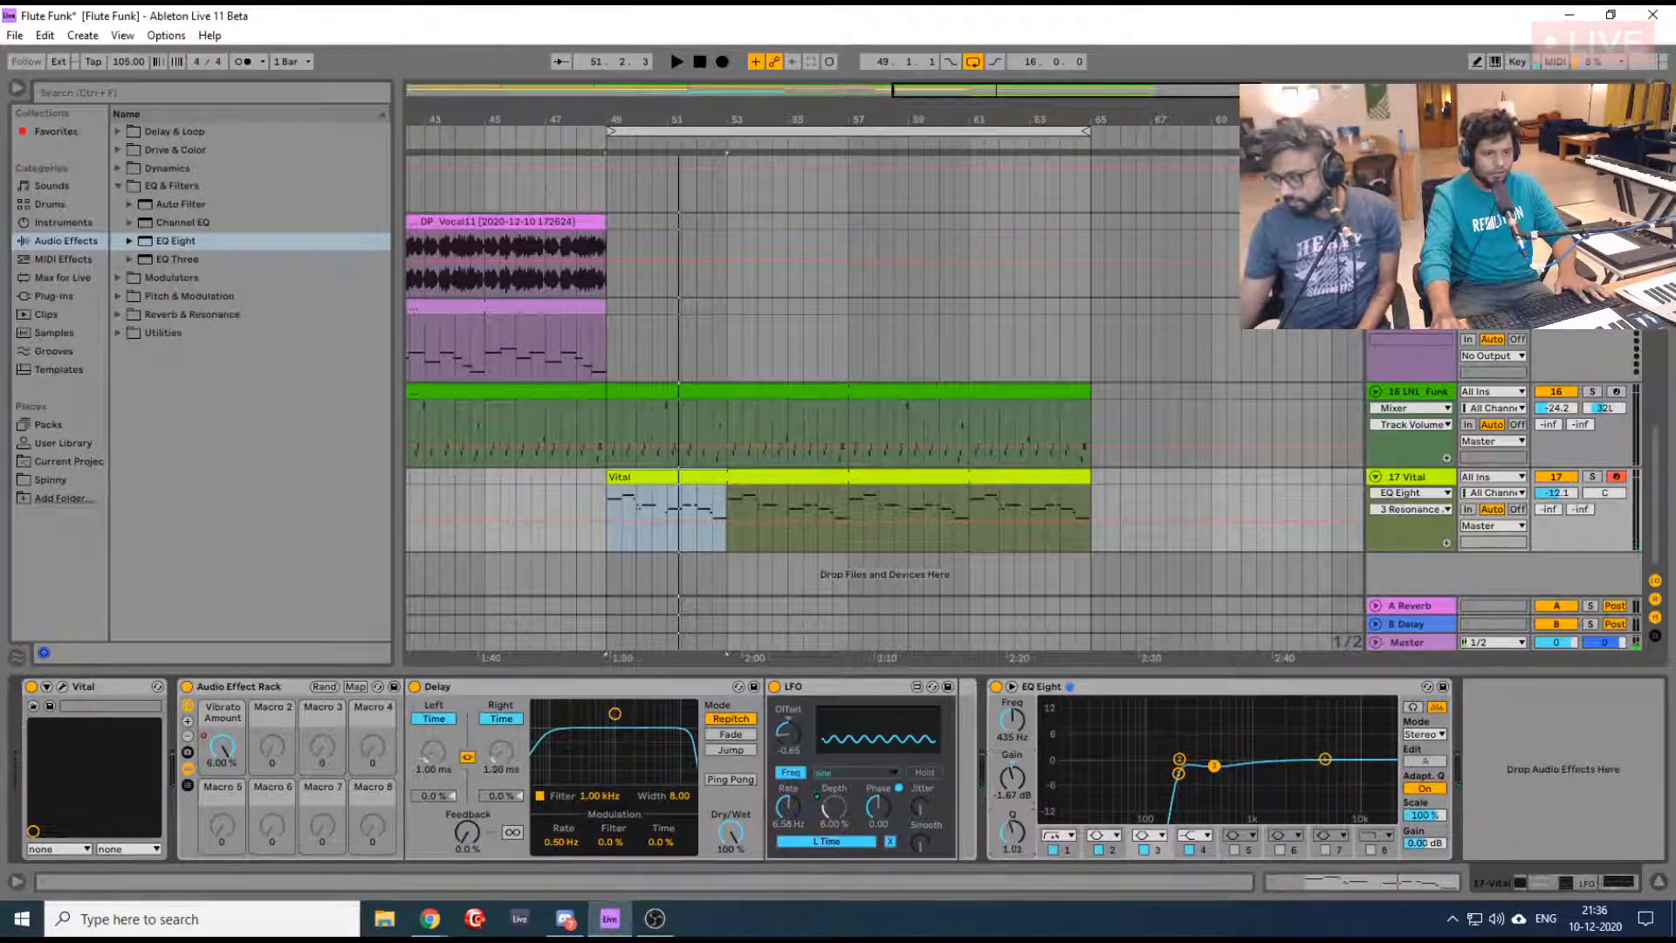
Enable EQ Eight band 5 as a -1.19 dB cut at 2.40 kHz with Q 2.29, and boost band 4 by 2.85 dB at 5.05 kHz
{"action": "left_click", "coordinate": [1234, 849]}
{"action": "key", "text": "space"}
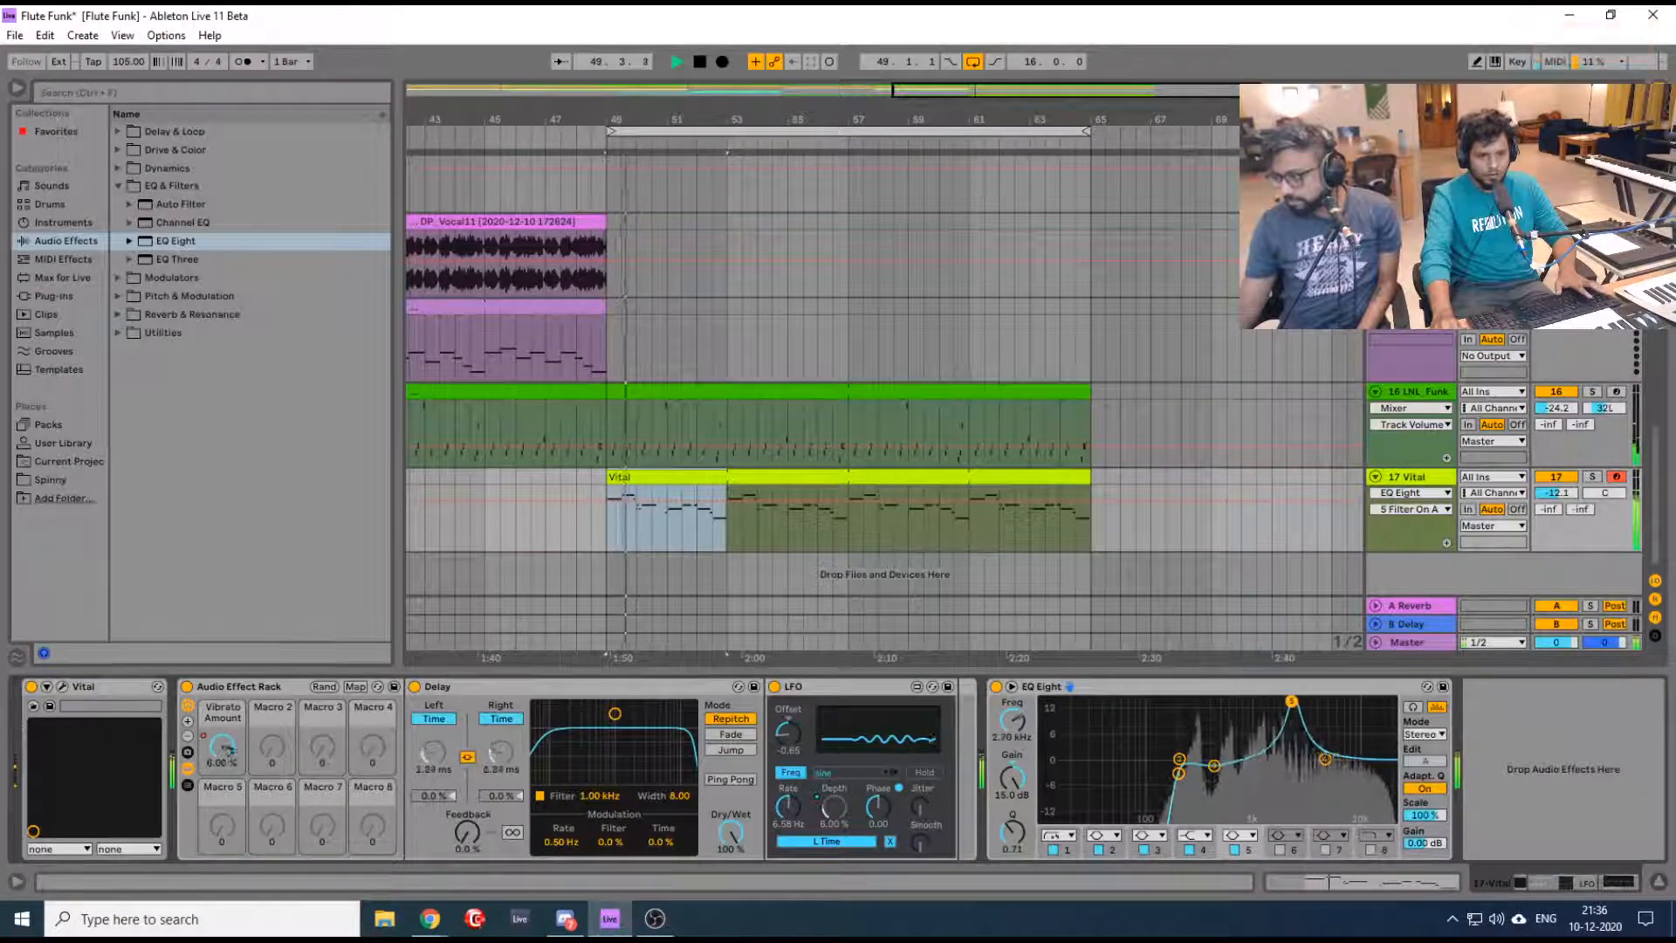
{"action": "left_click_drag", "start_coordinate": [1298, 701], "coordinate": [1292, 701]}
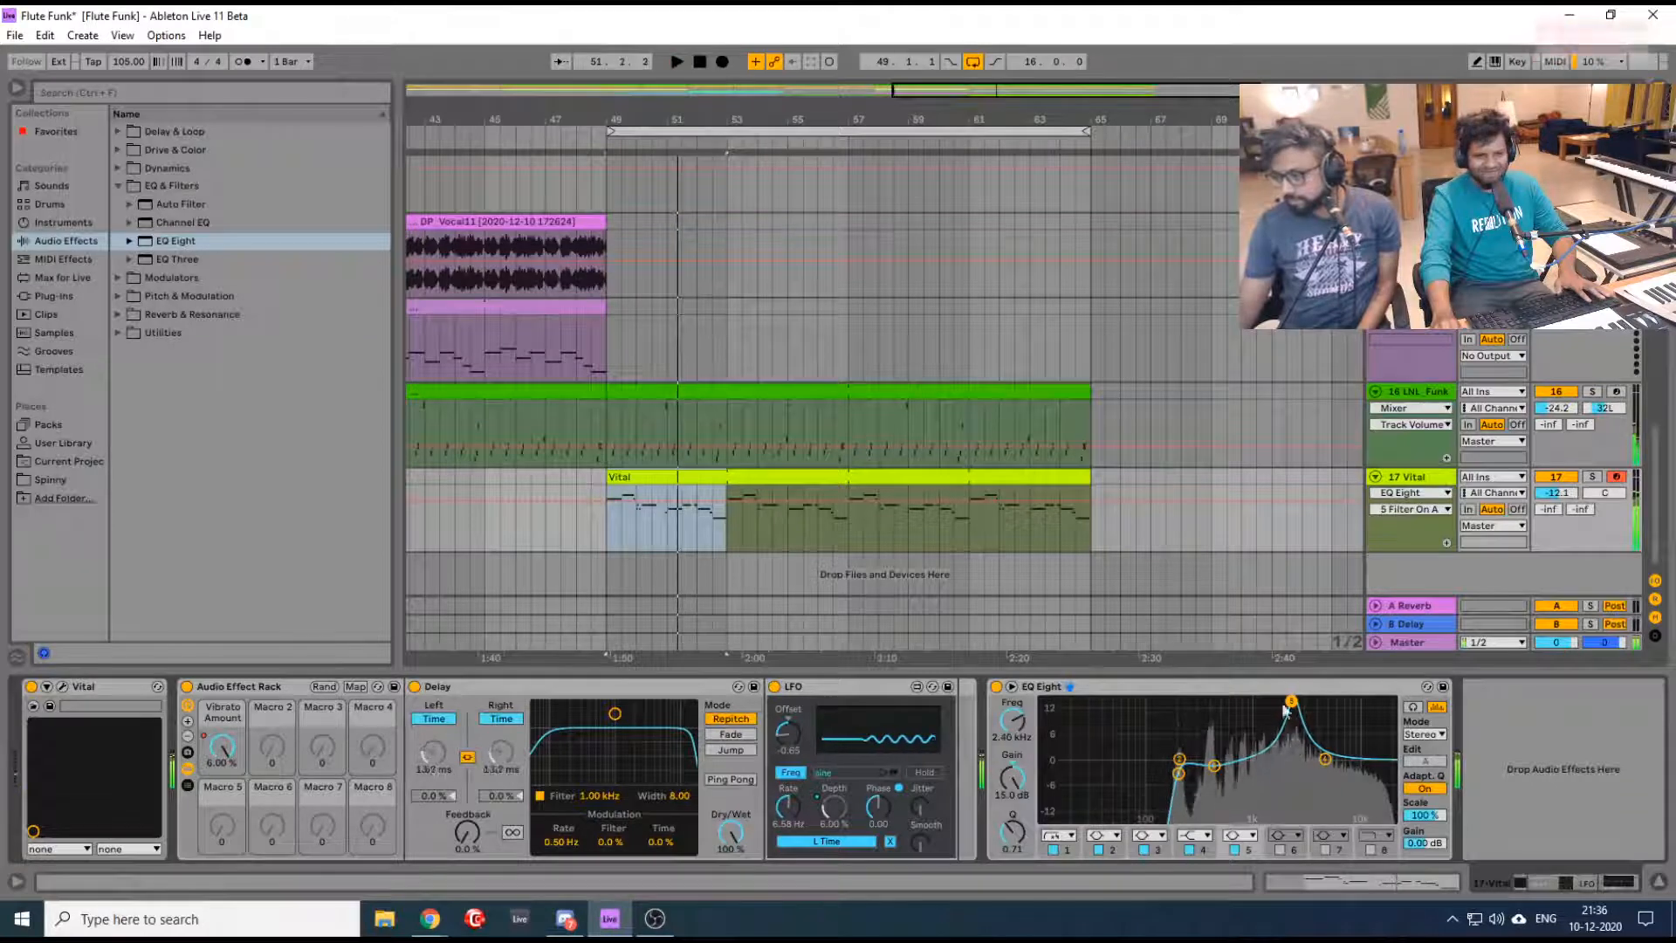
{"action": "key", "text": "space"}
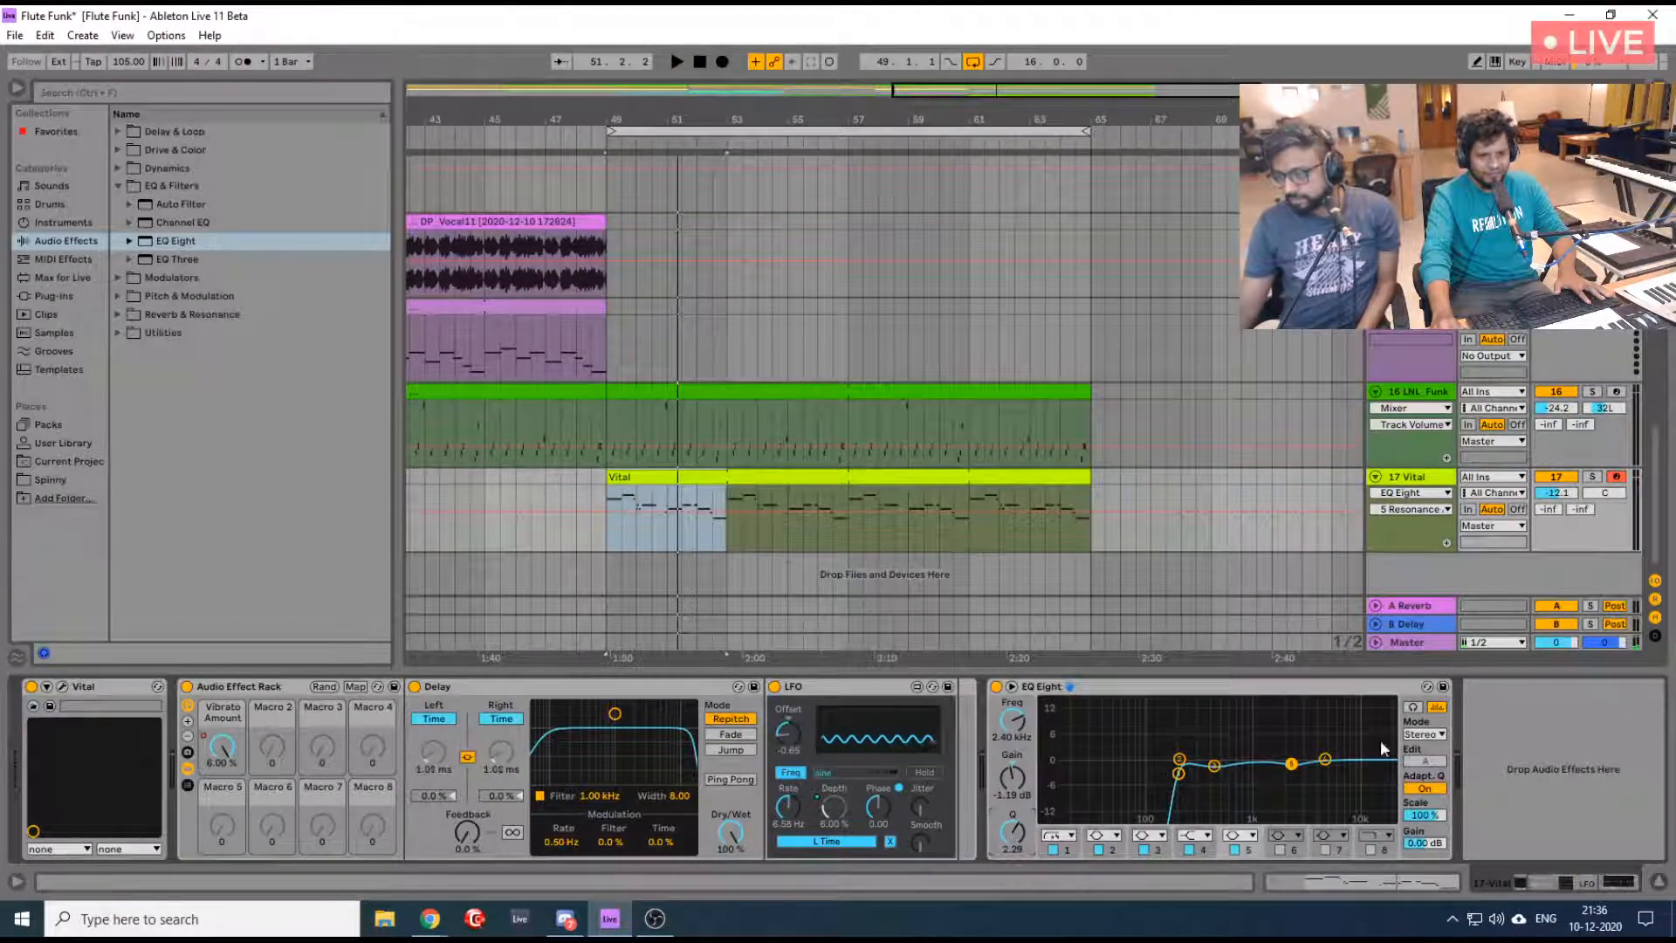
{"action": "left_click_drag", "start_coordinate": [1327, 764], "coordinate": [1326, 750]}
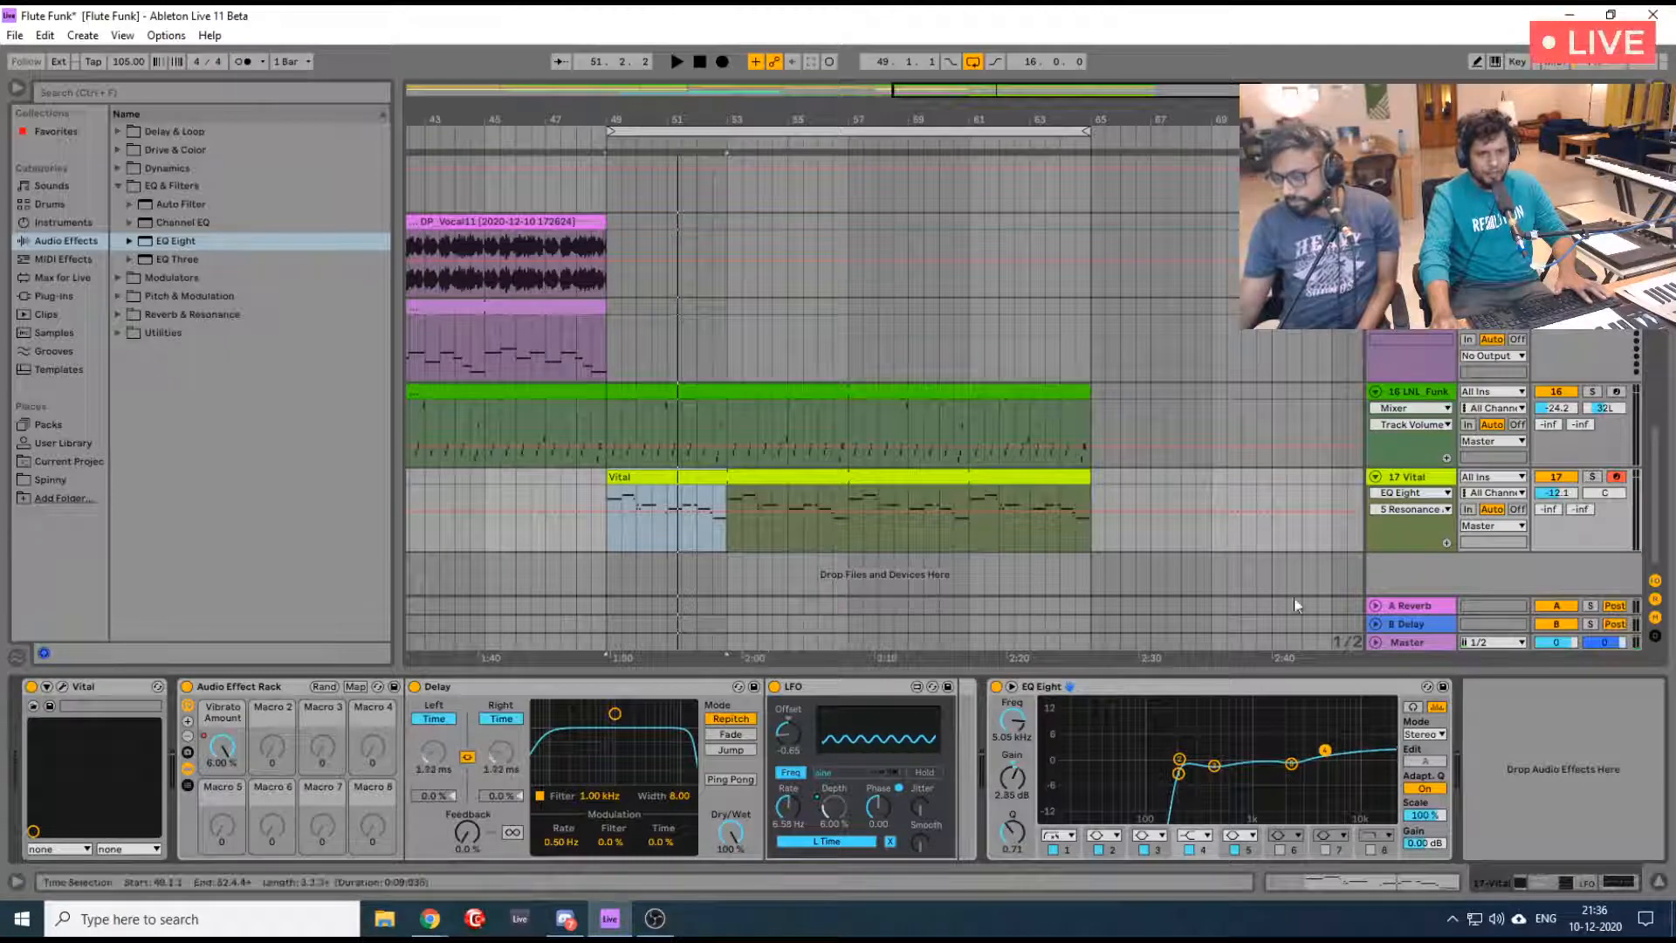
Save the project, bring up the Vital synth of track 17, and play the line briefly
{"action": "key", "text": "ctrl+s"}
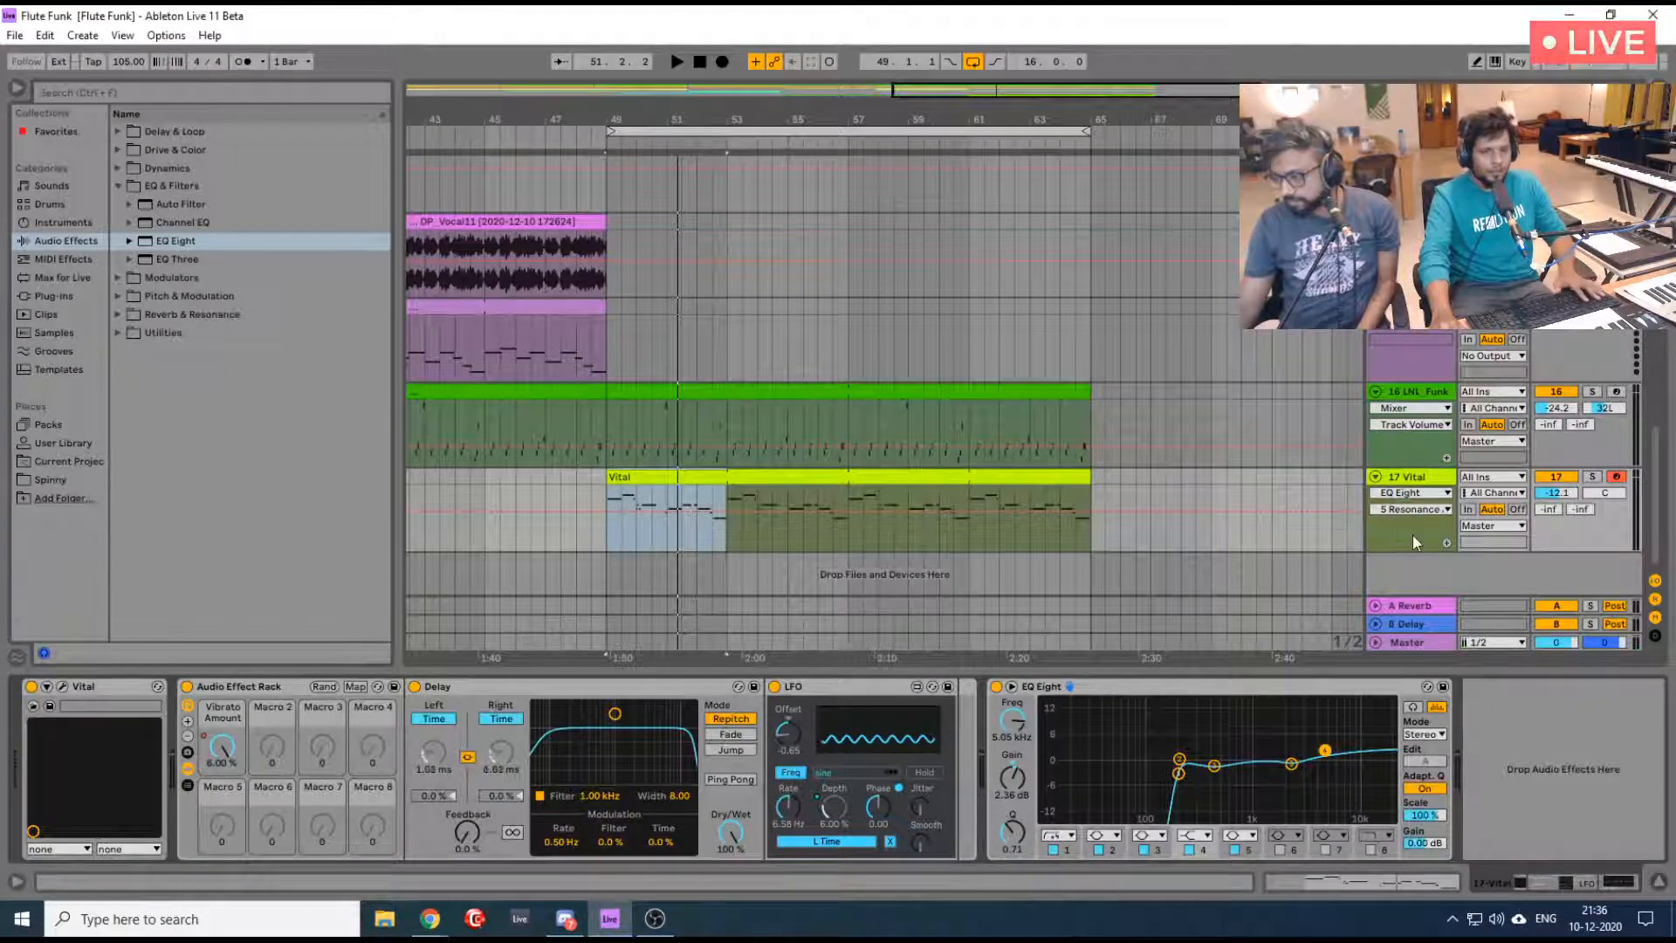
{"action": "left_click", "coordinate": [1413, 538]}
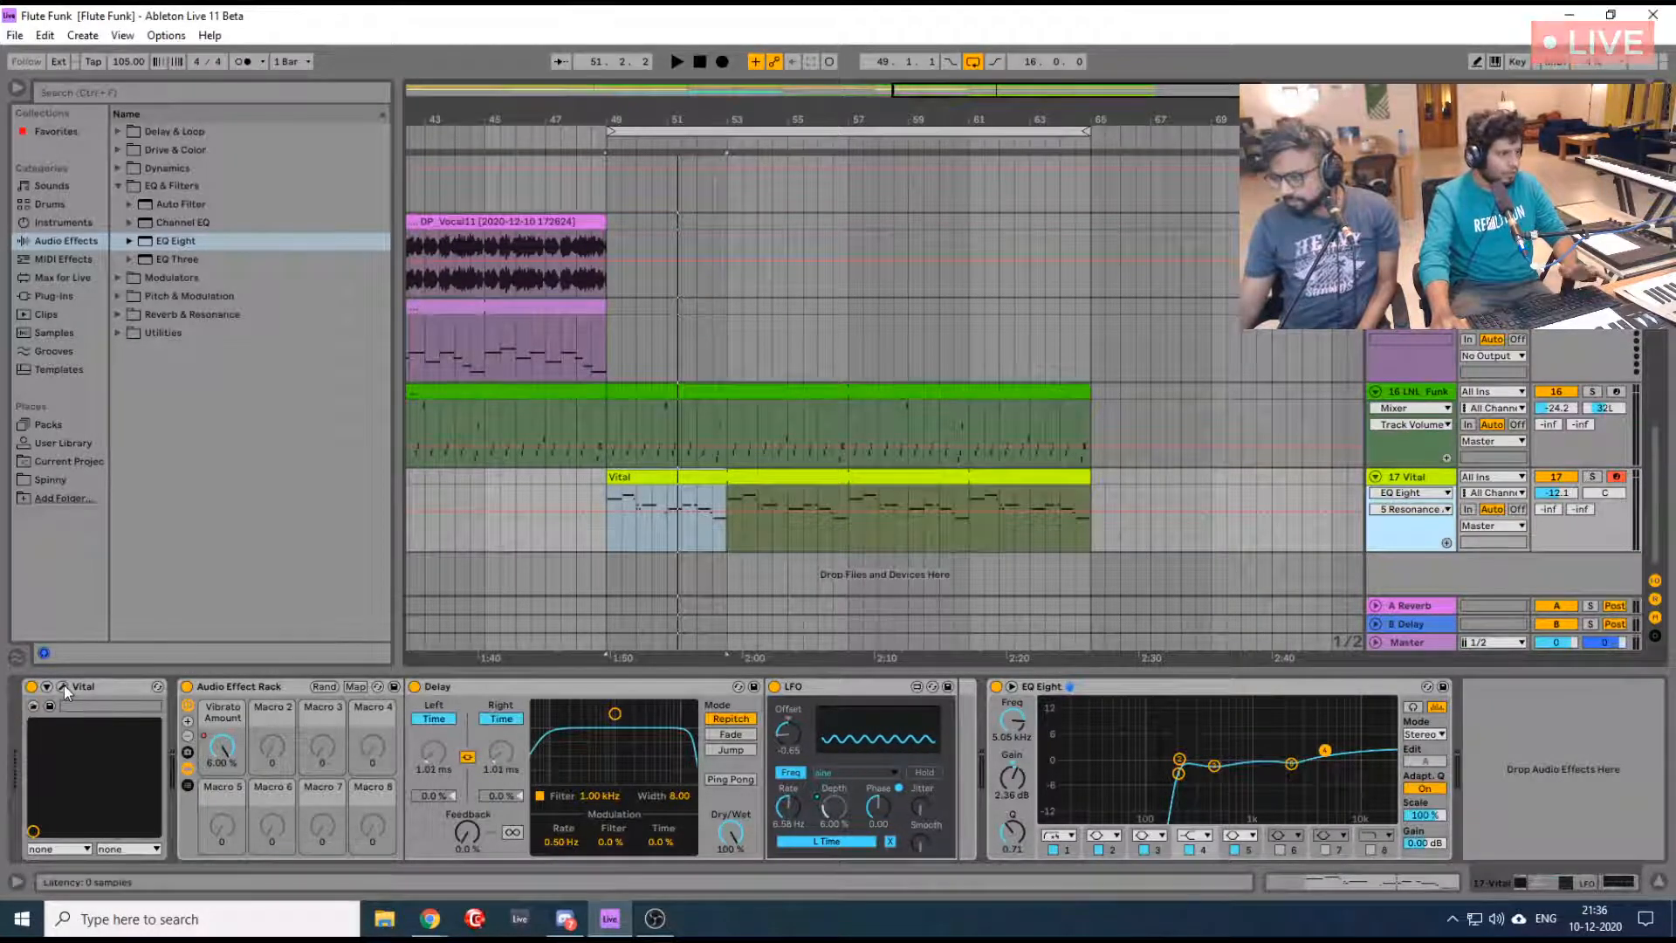
{"action": "left_click", "coordinate": [63, 687]}
{"action": "left_click_drag", "start_coordinate": [381, 130], "coordinate": [632, 68]}
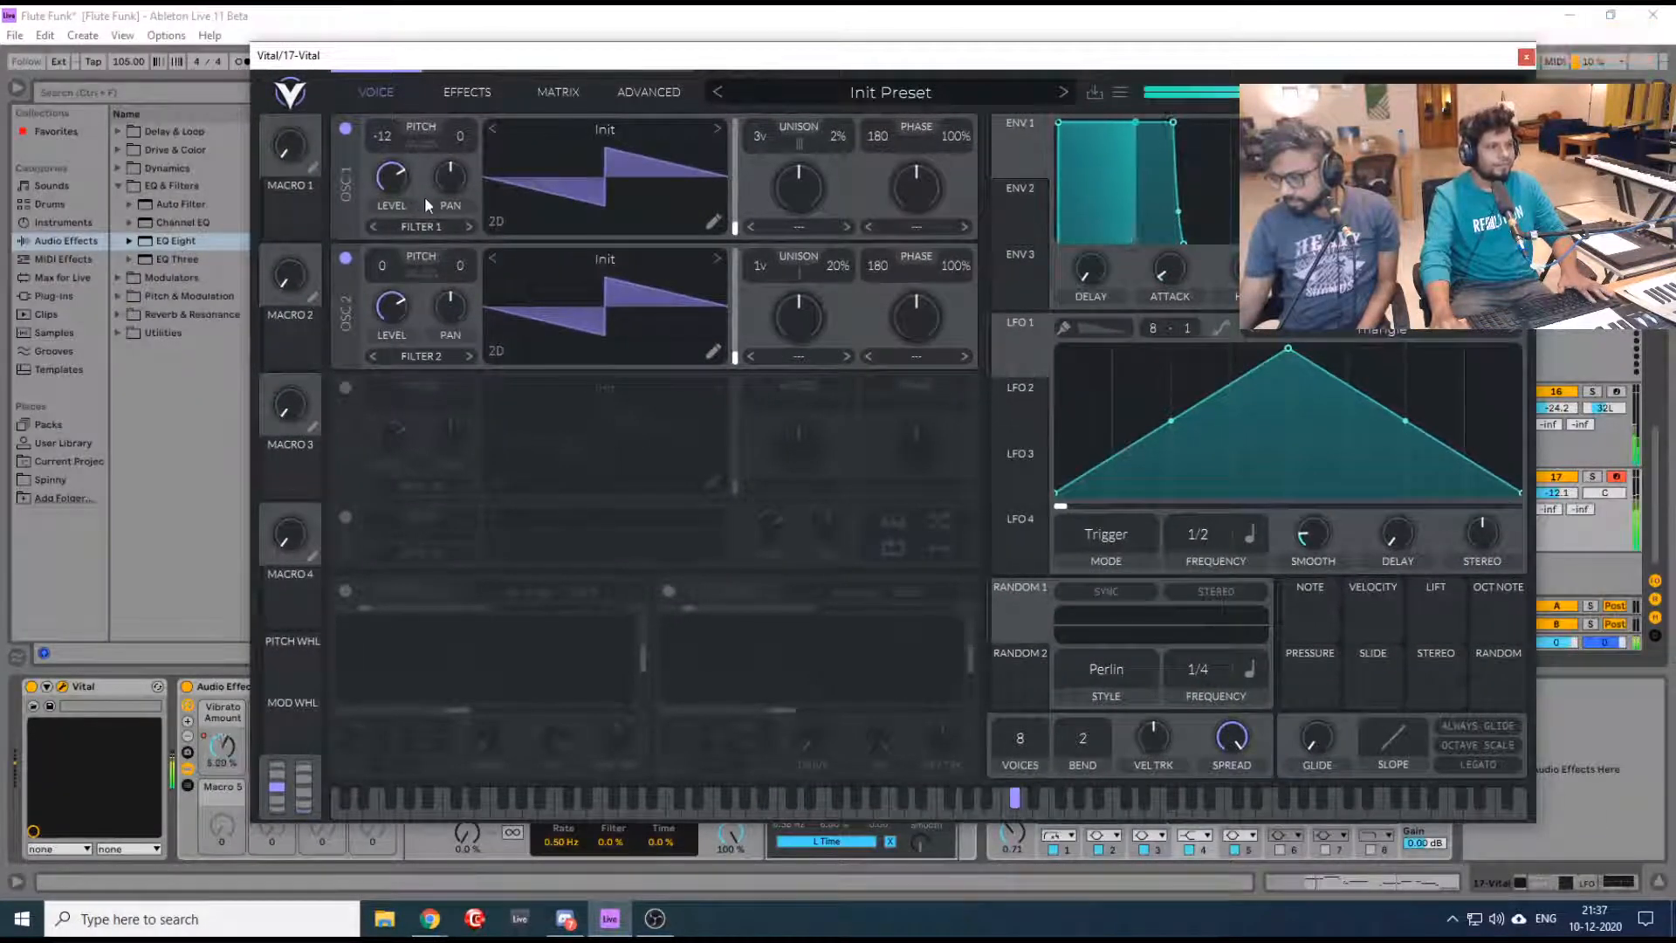
{"action": "left_click_drag", "start_coordinate": [835, 70], "coordinate": [899, 105]}
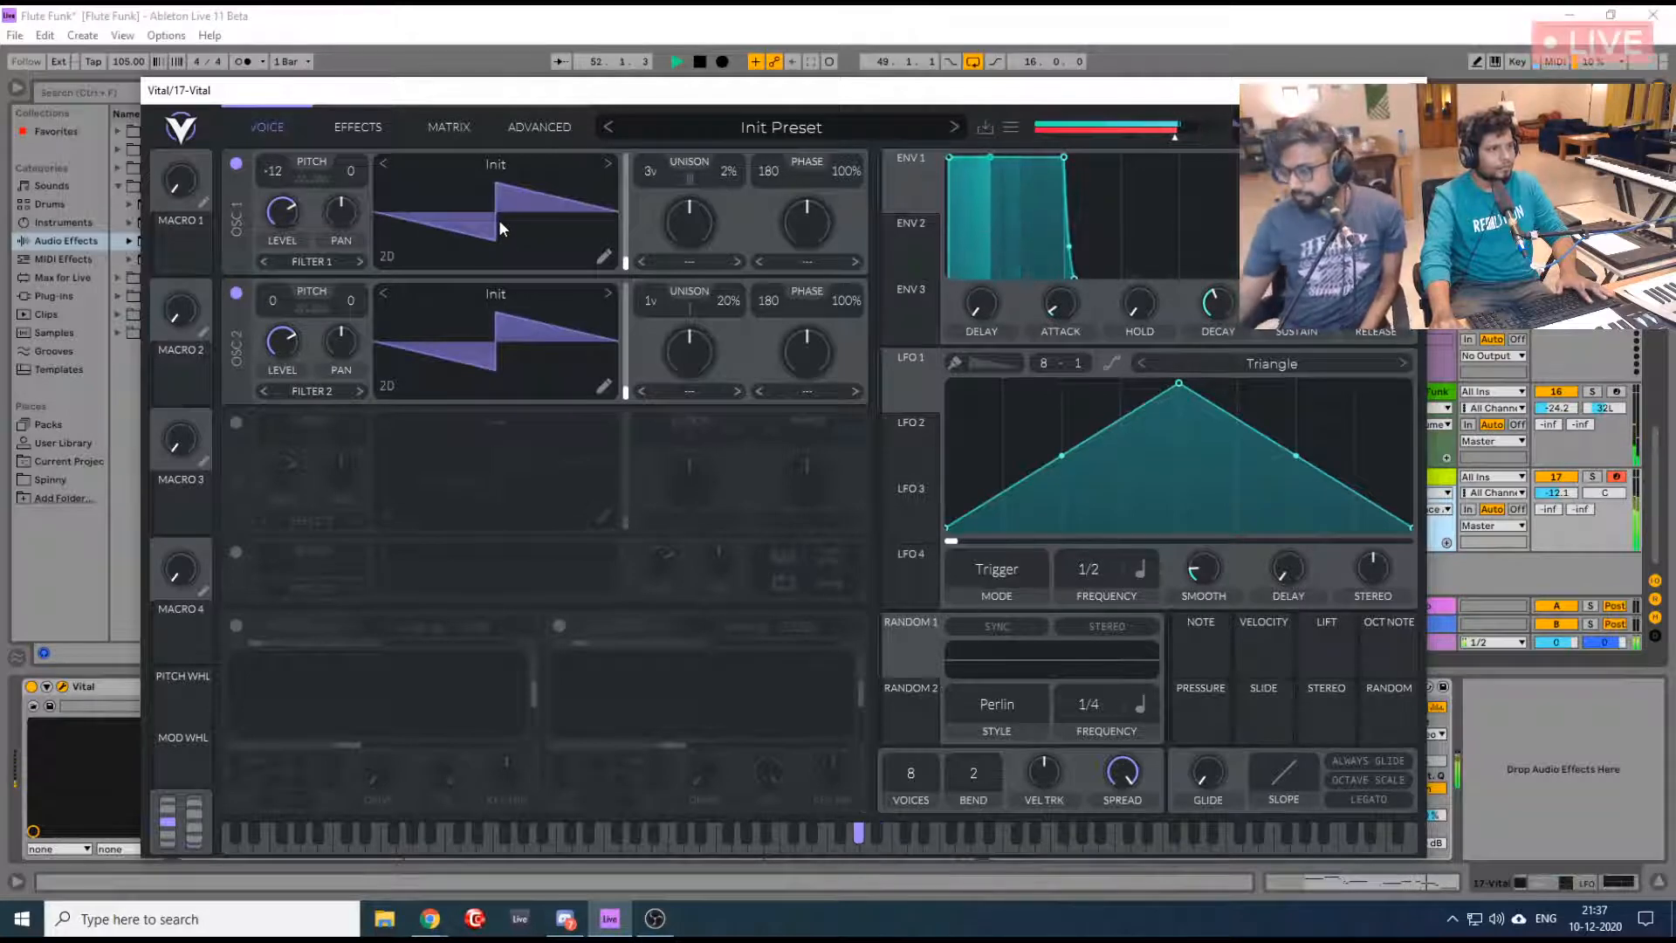
{"action": "key", "text": "space"}
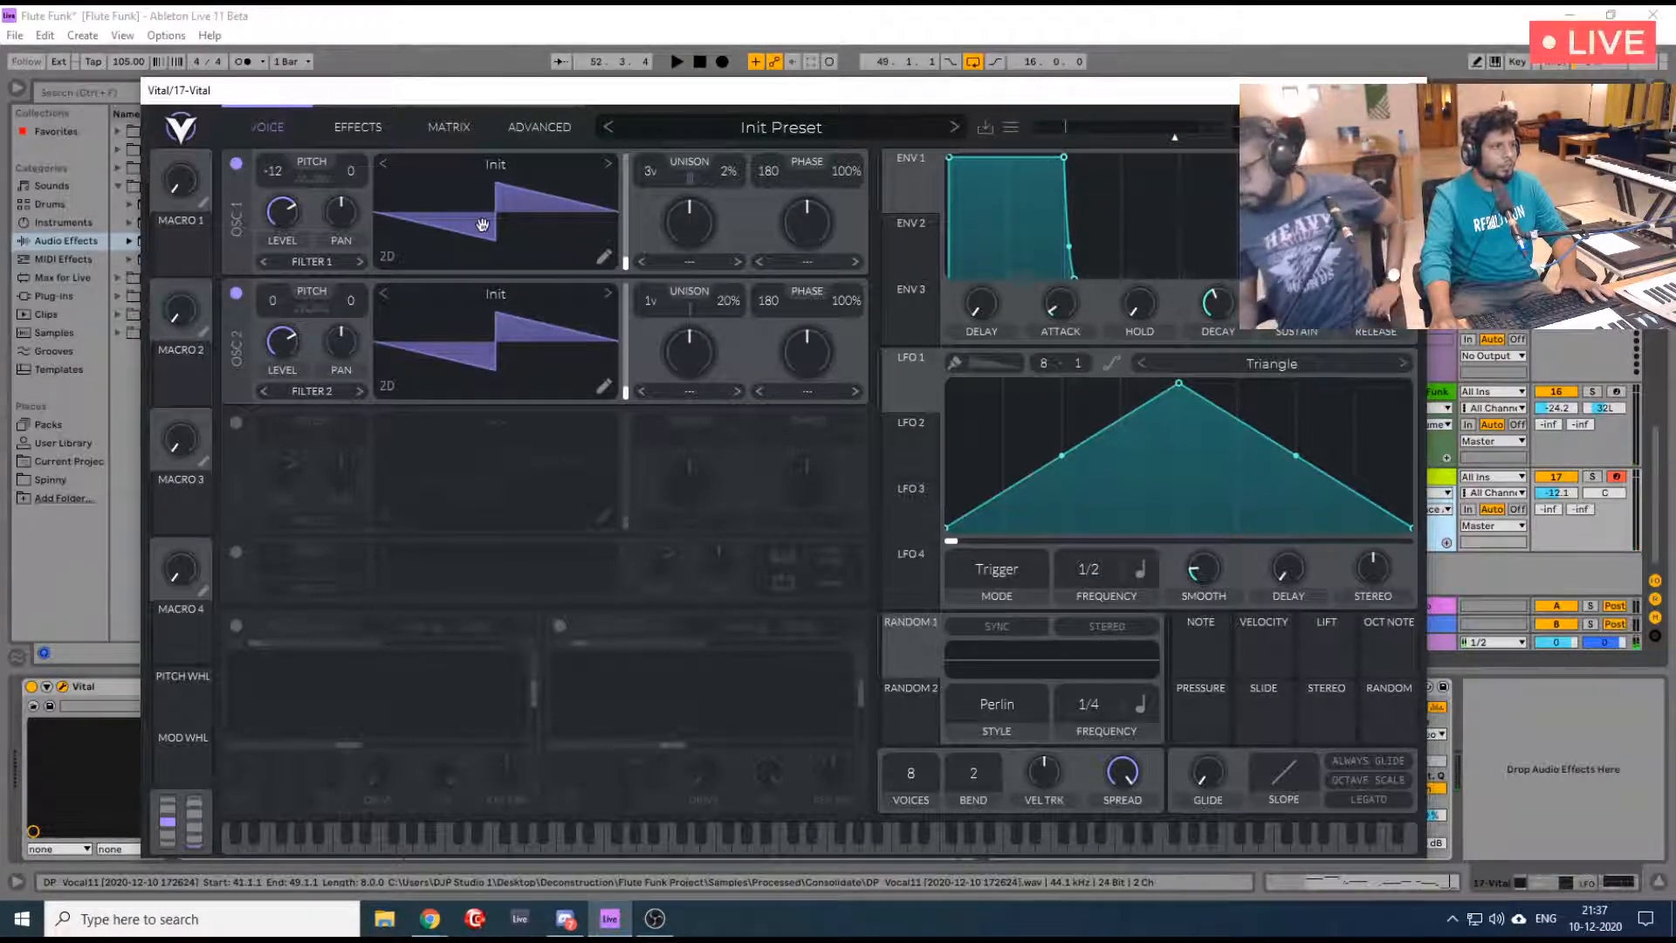
Switch oscillator 1's waveform display to 3D and load the Basic Shapes wavetable into it
{"action": "left_click", "coordinate": [388, 257]}
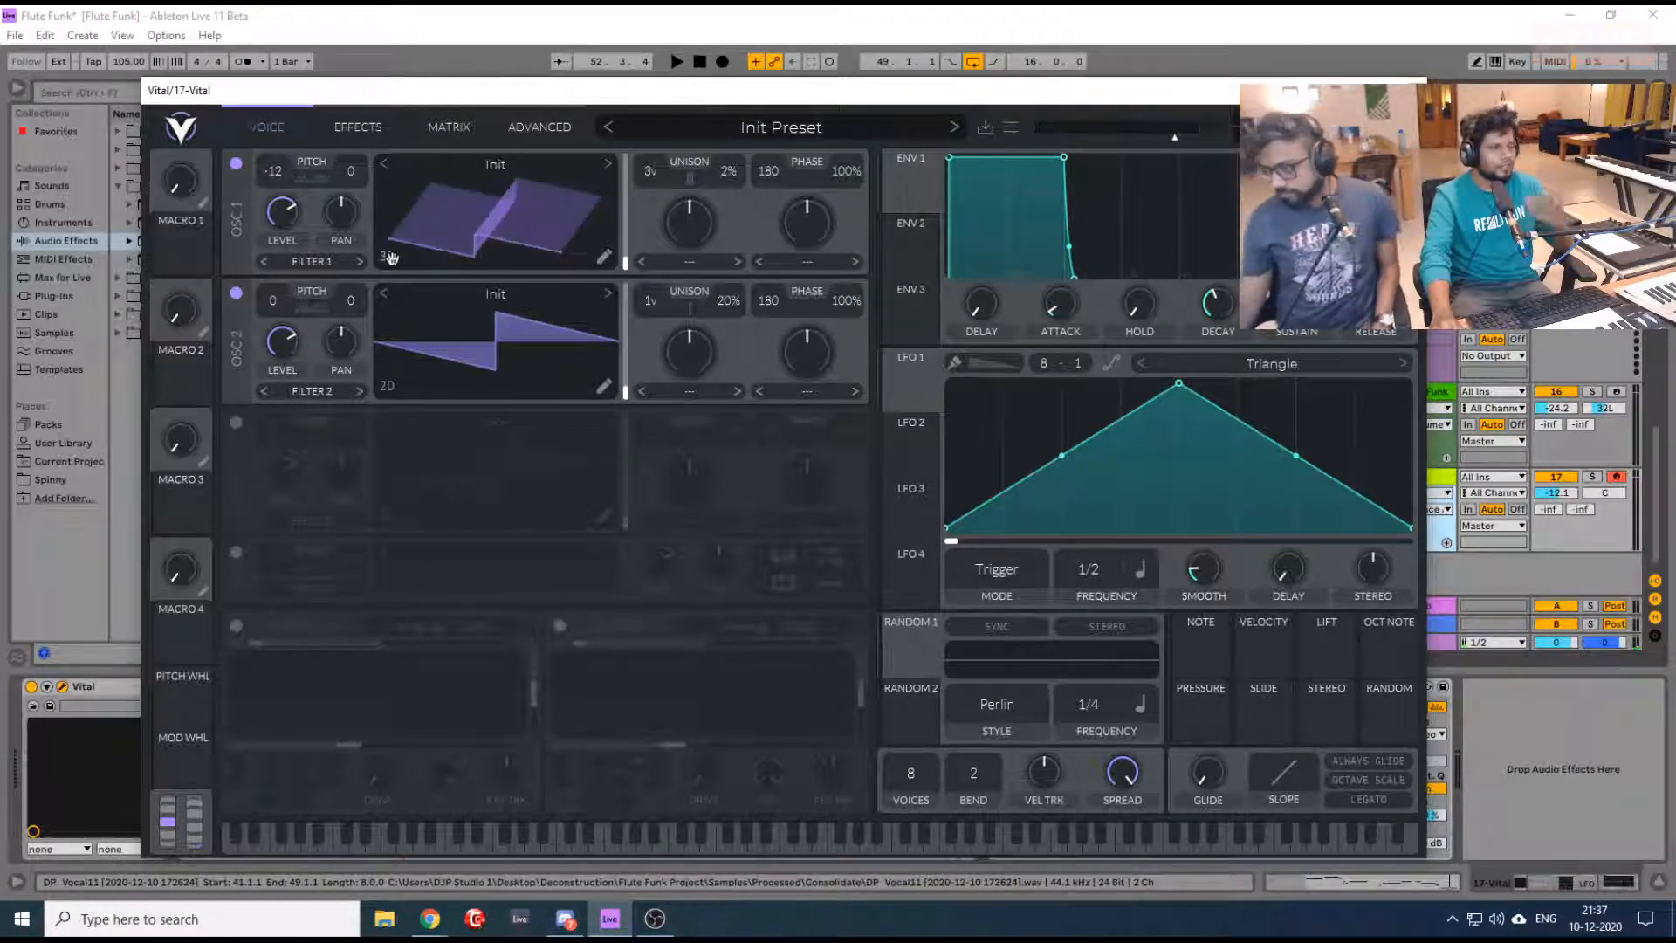
{"action": "left_click", "coordinate": [504, 163]}
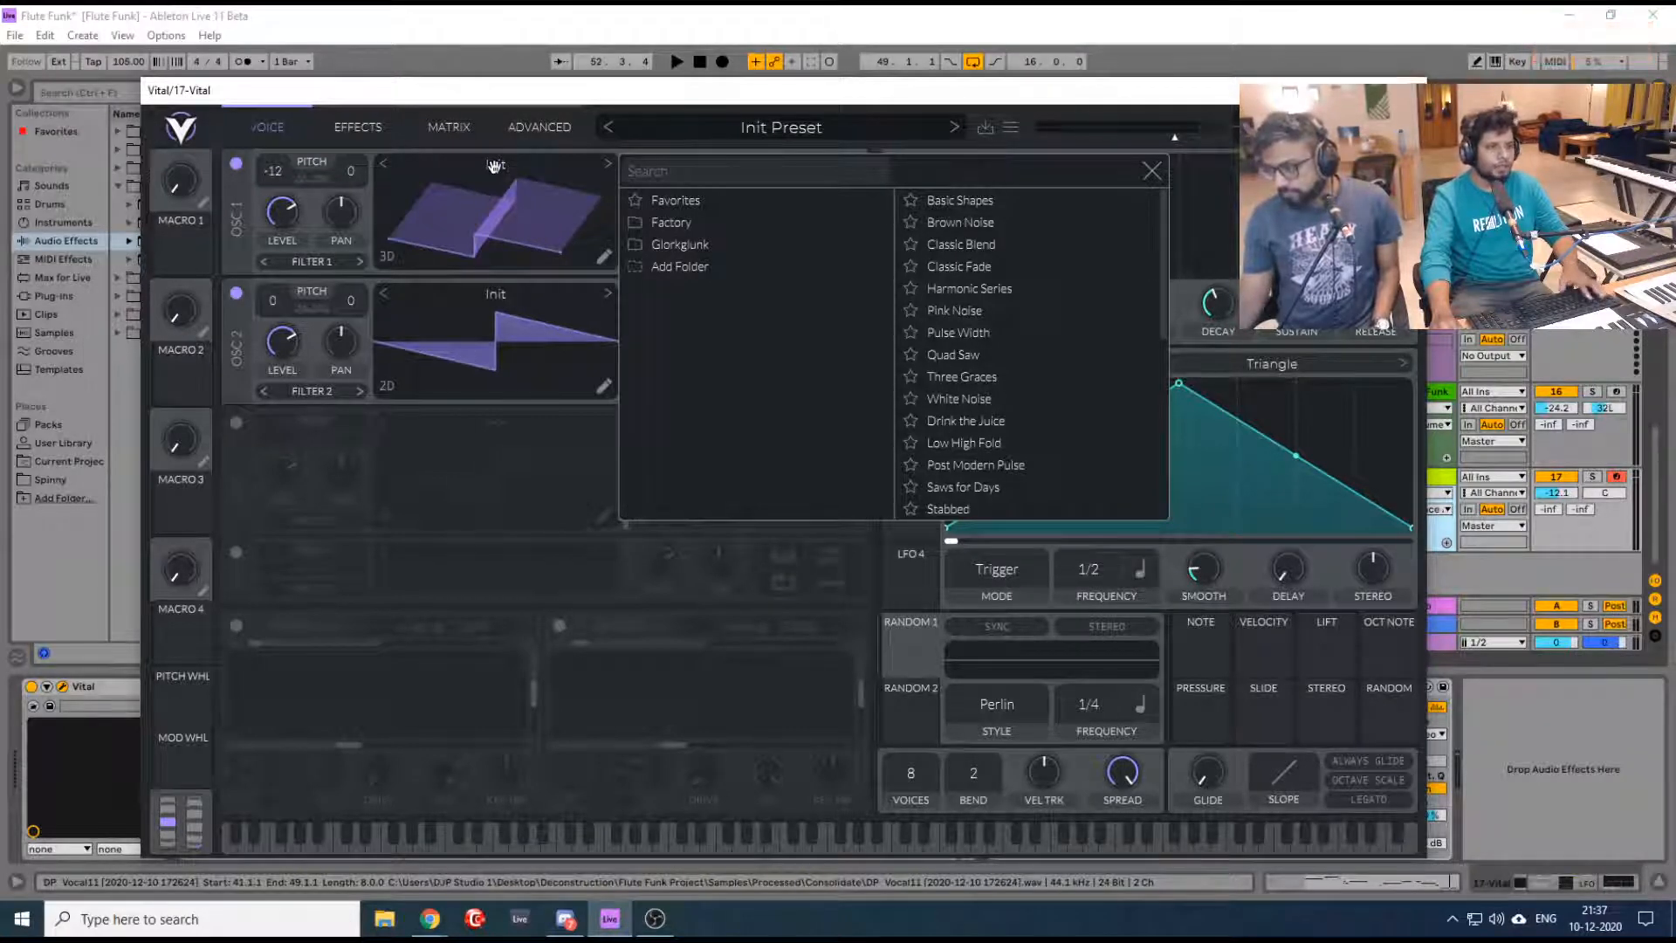
{"action": "left_click", "coordinate": [960, 200]}
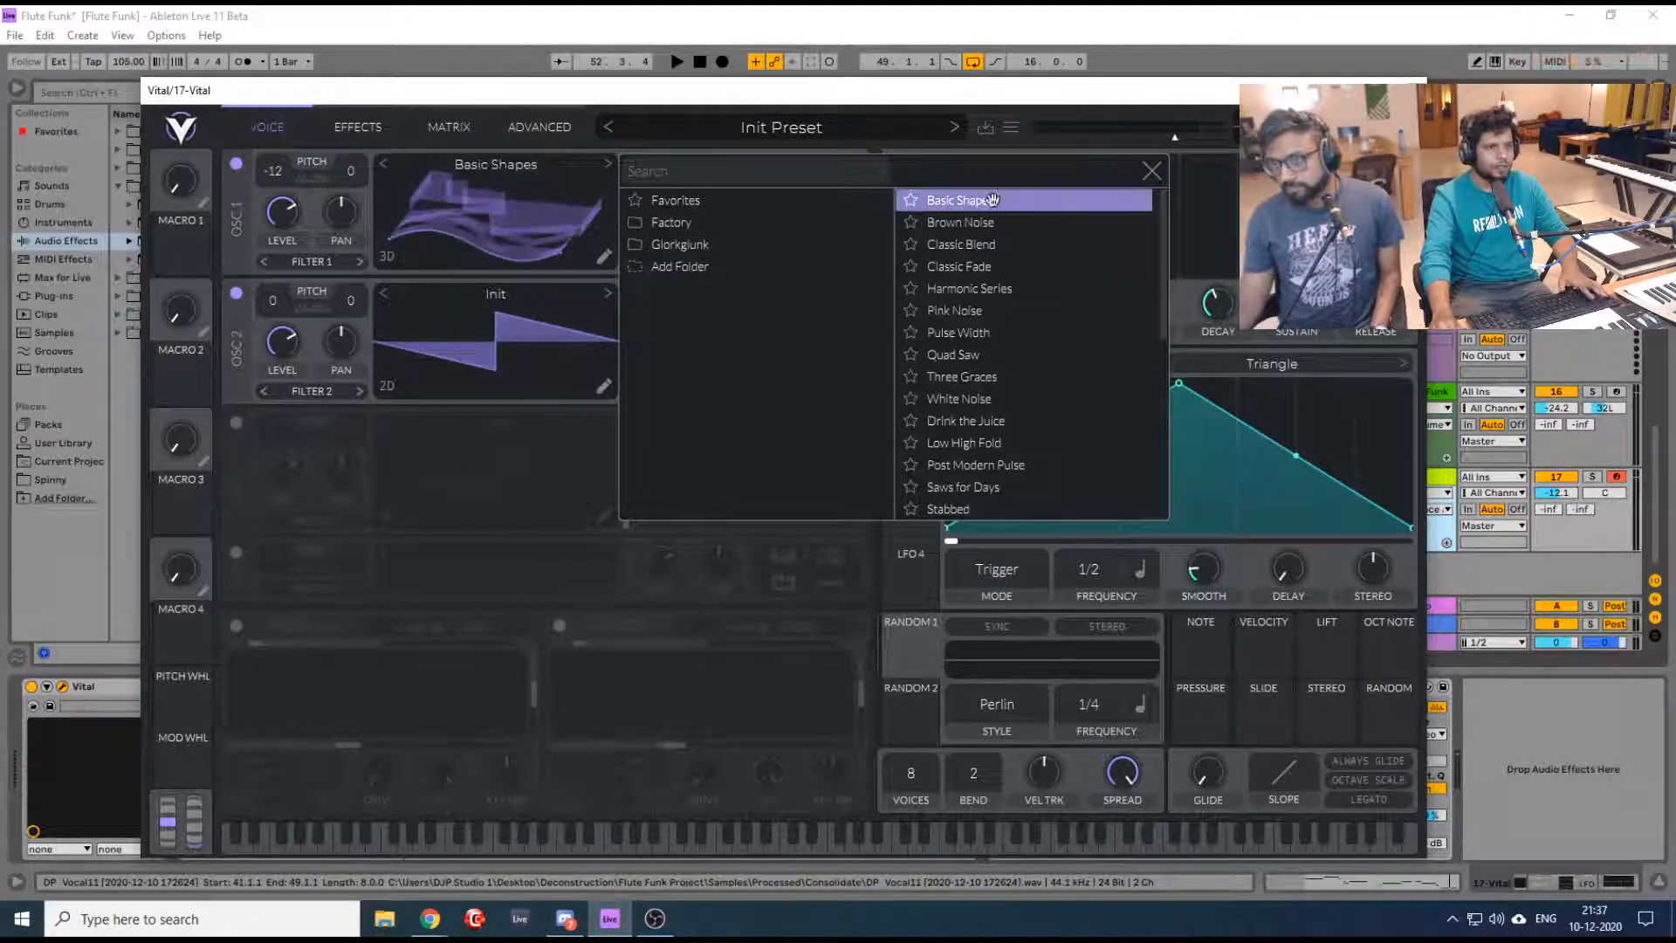
{"action": "left_click", "coordinate": [1152, 170]}
Redraw the second and fifth grid segments of oscillator 1's first wavetable keyframe as slanted lines, and play the result
{"action": "left_click", "coordinate": [611, 257]}
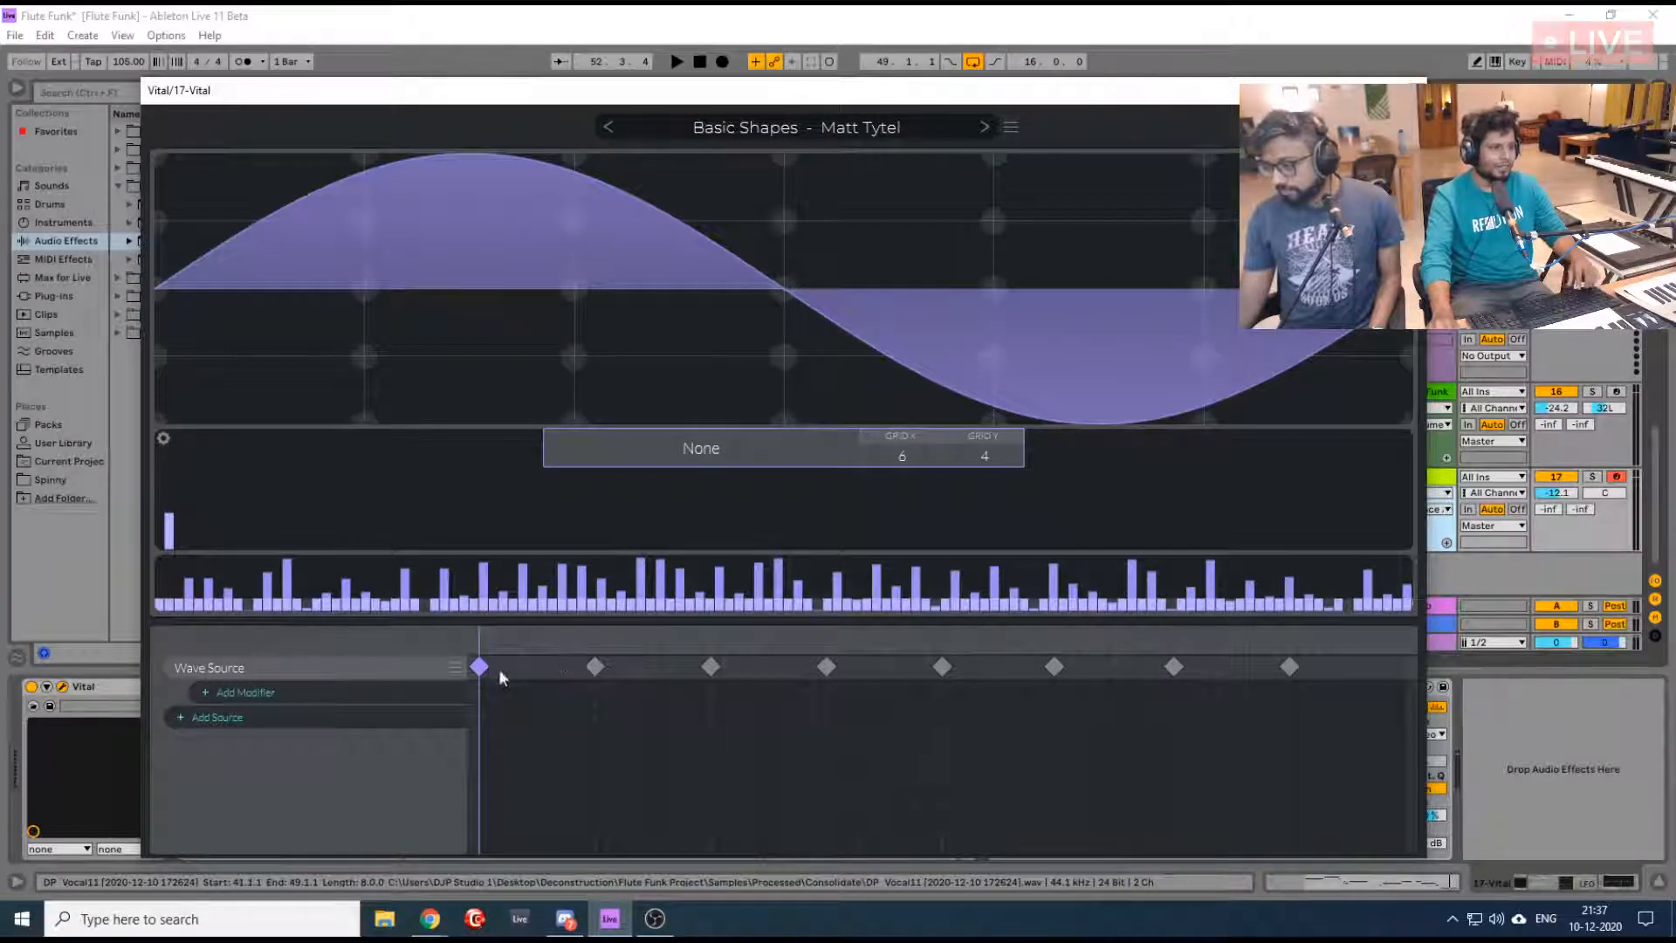
{"action": "left_click", "coordinate": [363, 689]}
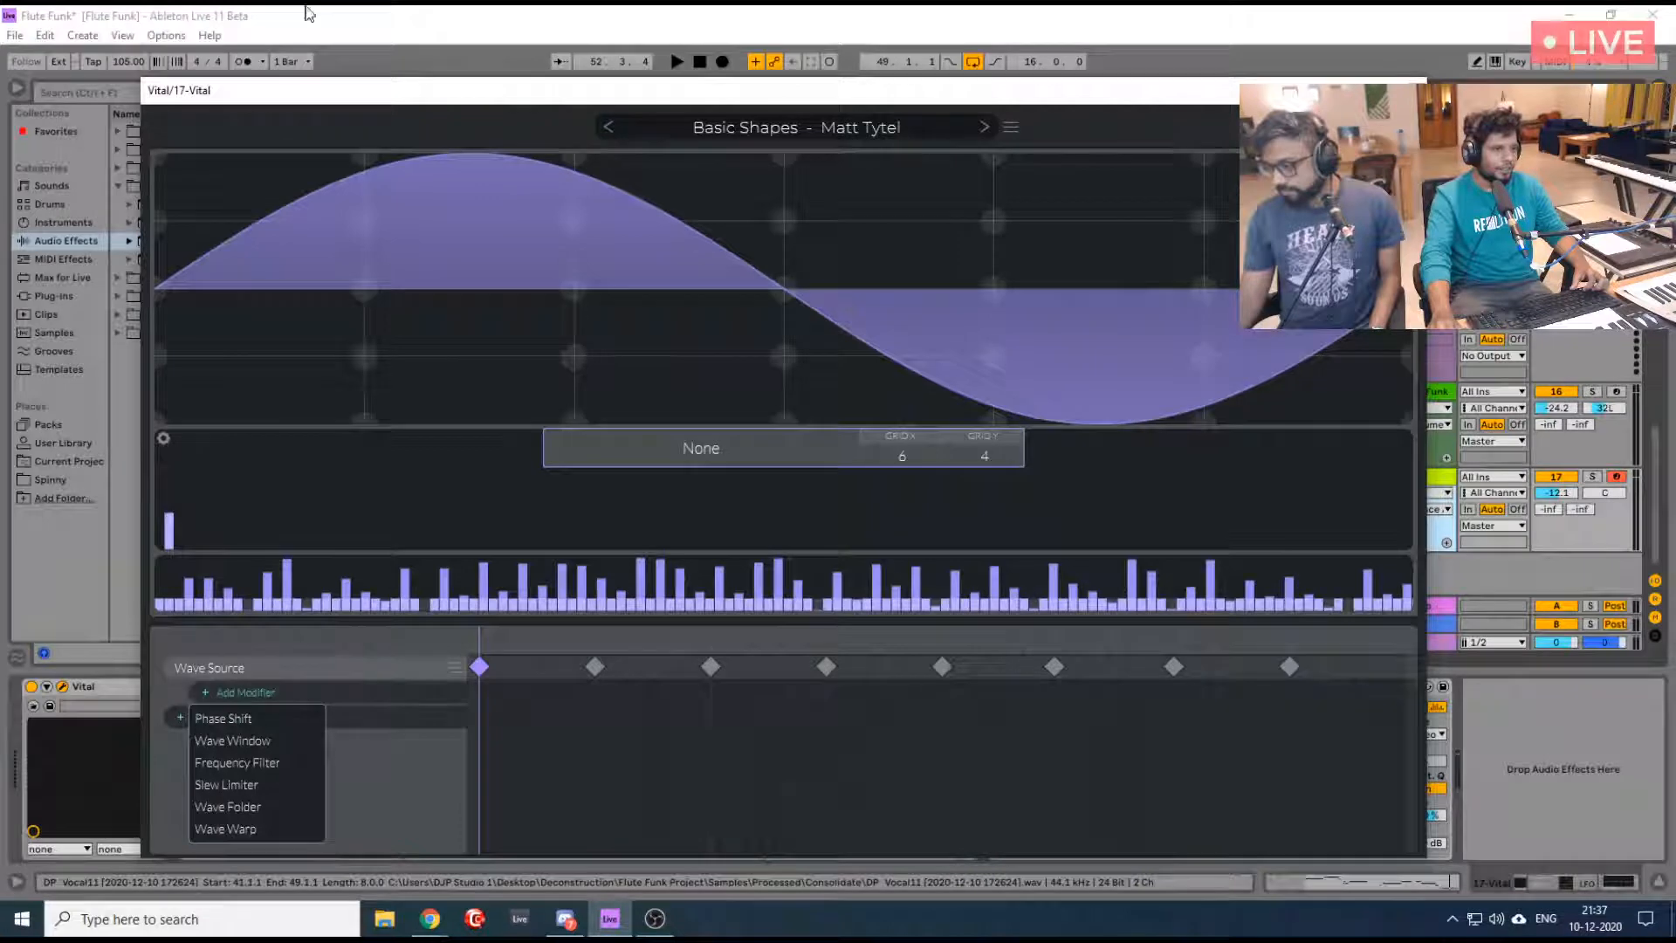
{"action": "left_click", "coordinate": [358, 161]}
{"action": "left_click", "coordinate": [573, 218]}
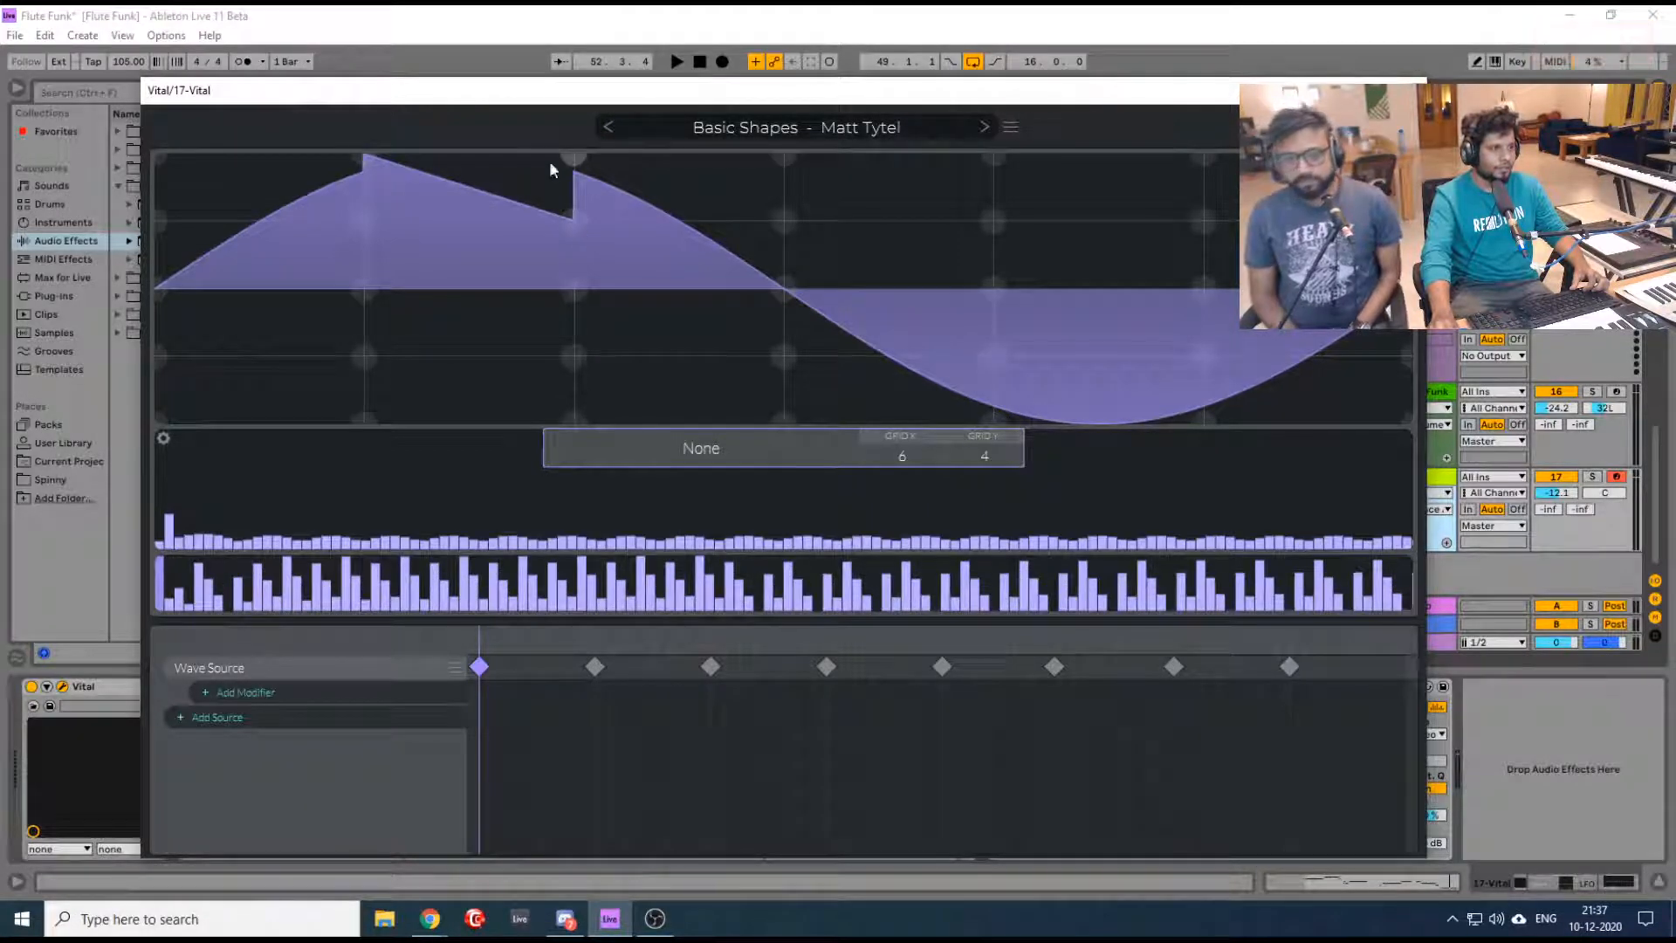
{"action": "left_click", "coordinate": [785, 219]}
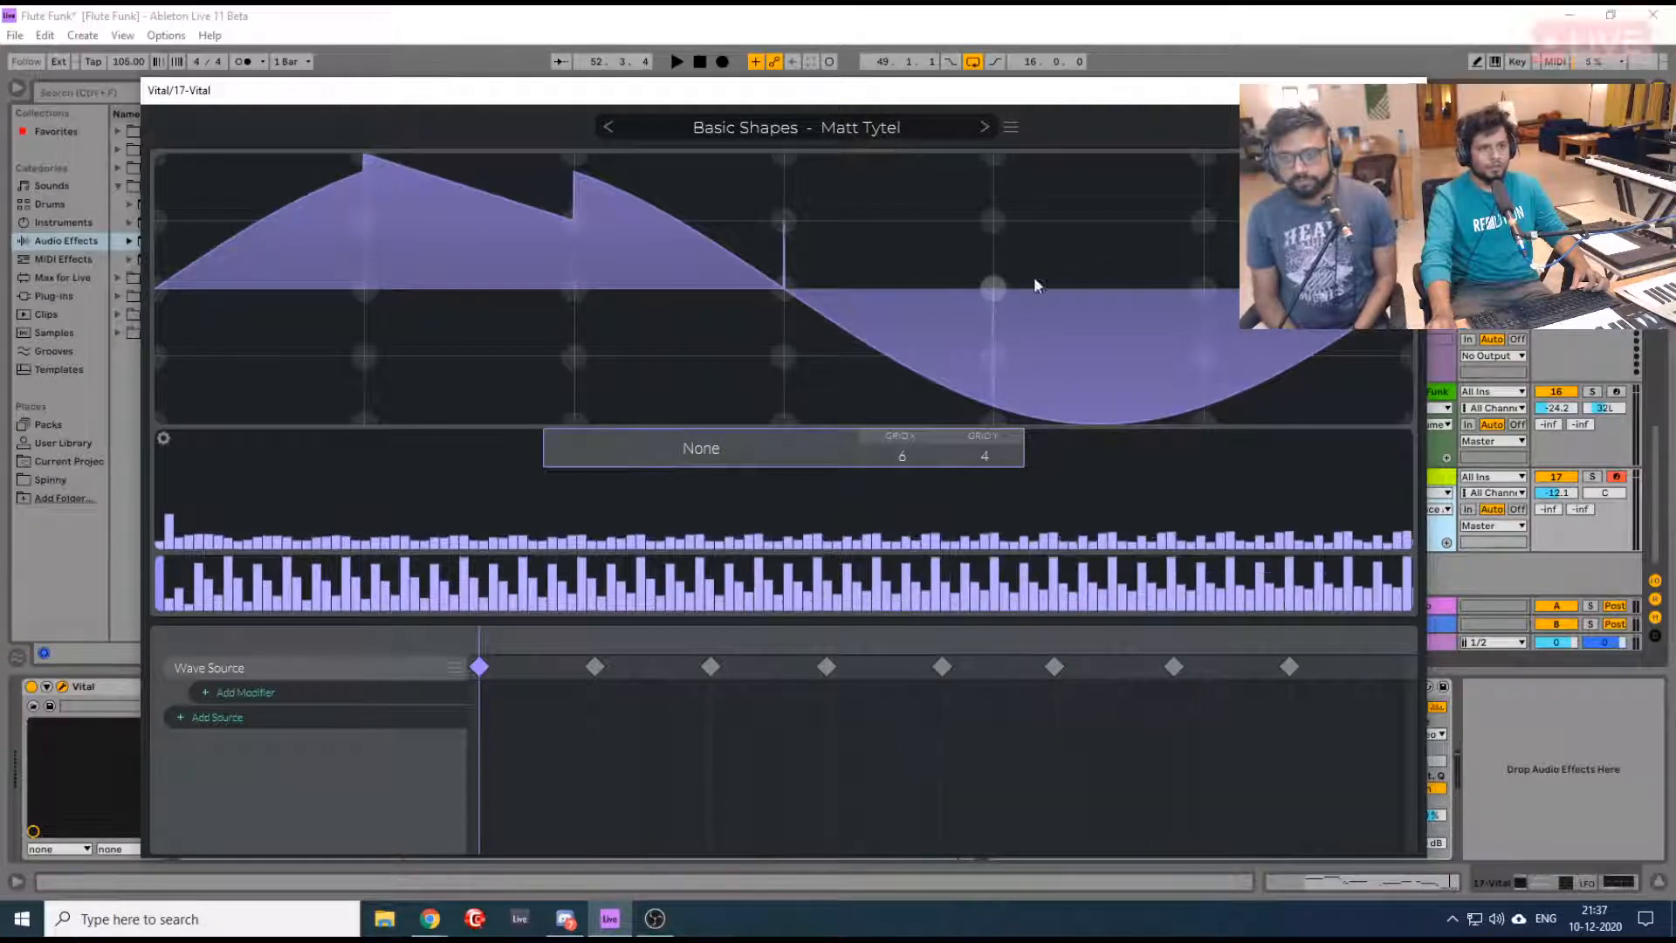
{"action": "left_click_drag", "start_coordinate": [993, 286], "coordinate": [1216, 218]}
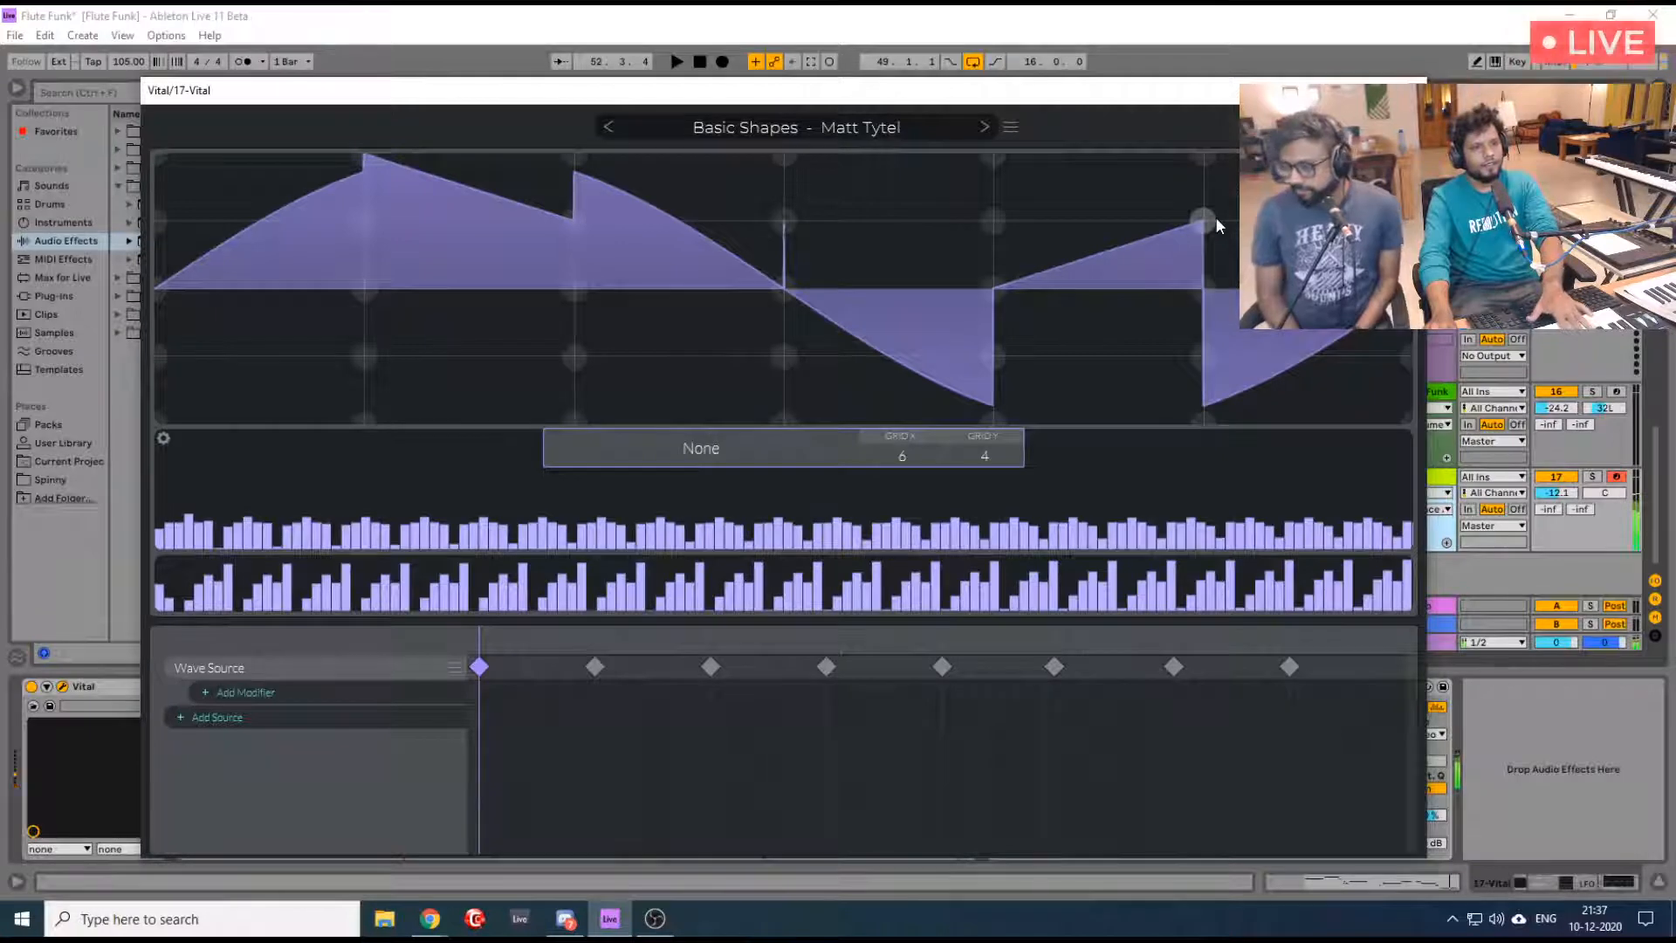
{"action": "key", "text": "space"}
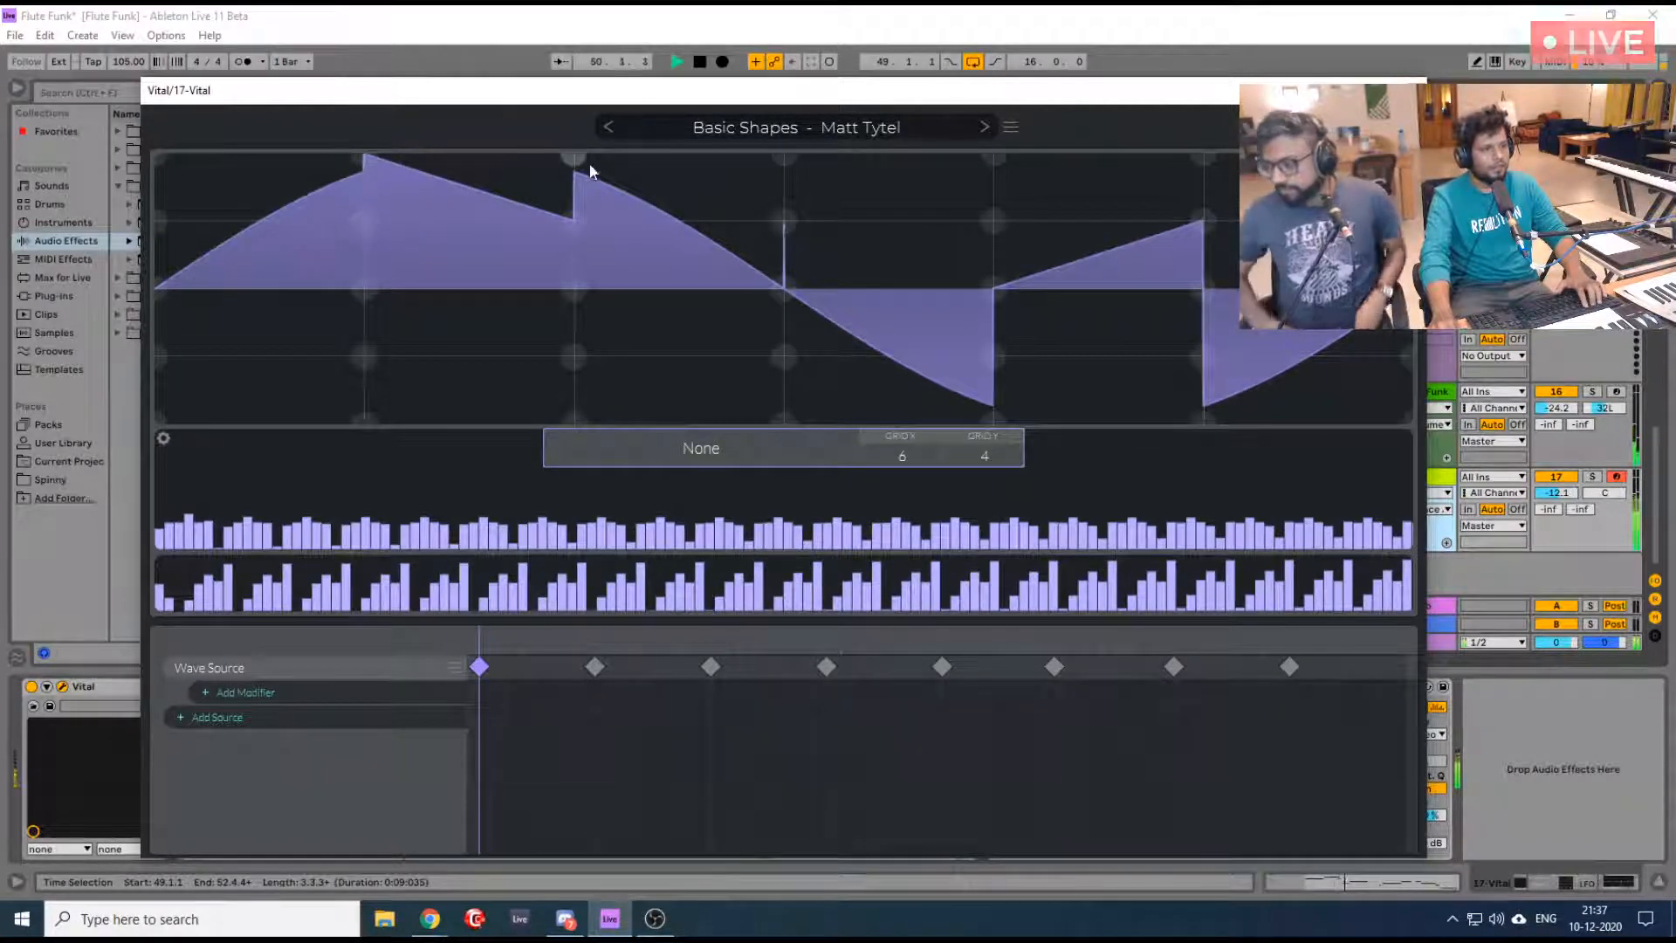
{"action": "key", "text": "space"}
Examine the wave modifier types and how oscillator 1's wavetable position moves along the editor's keyframe timeline
{"action": "left_click", "coordinate": [337, 695]}
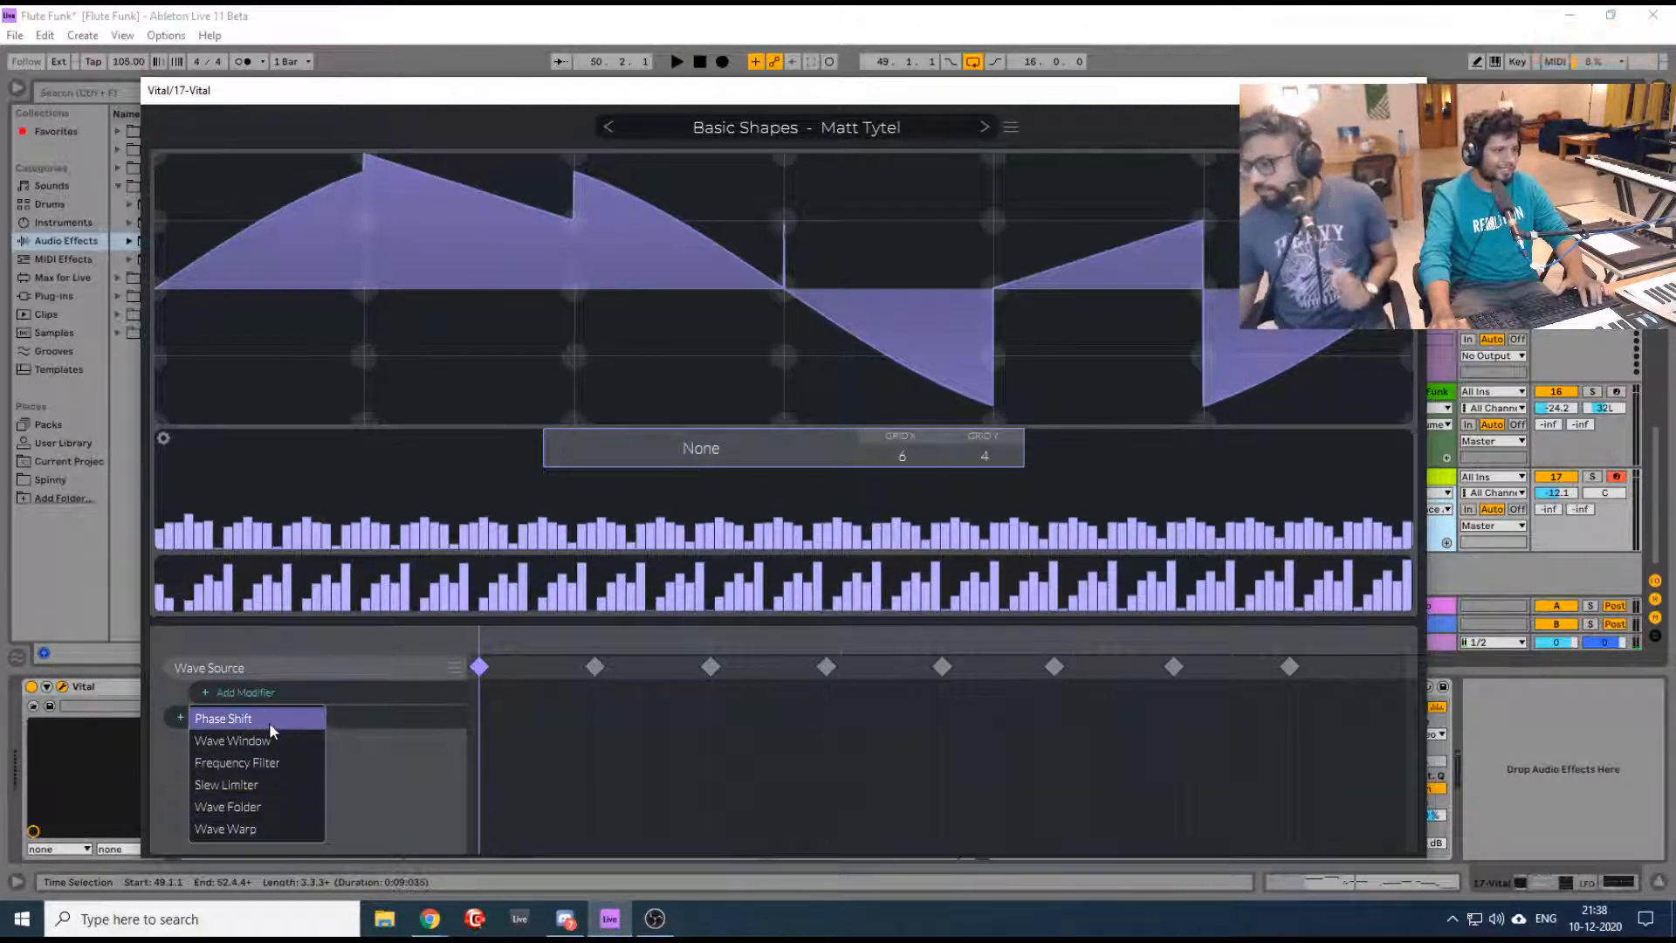
{"action": "left_click", "coordinate": [481, 629]}
{"action": "left_click_drag", "start_coordinate": [482, 630], "coordinate": [544, 633]}
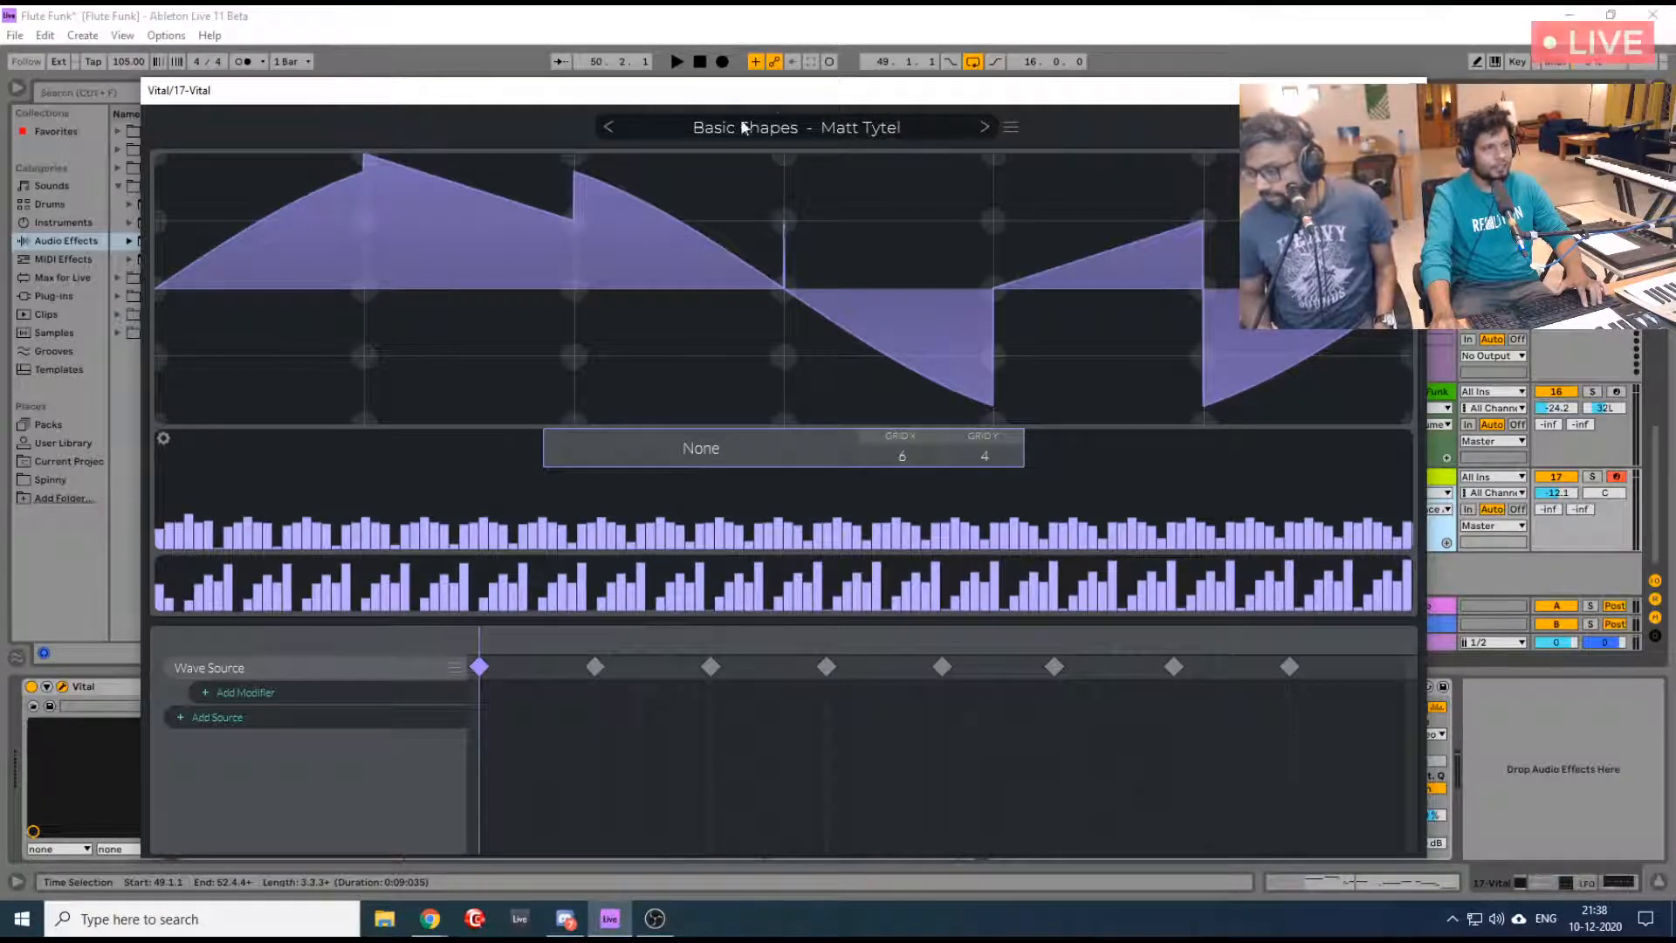
{"action": "left_click", "coordinate": [1394, 128]}
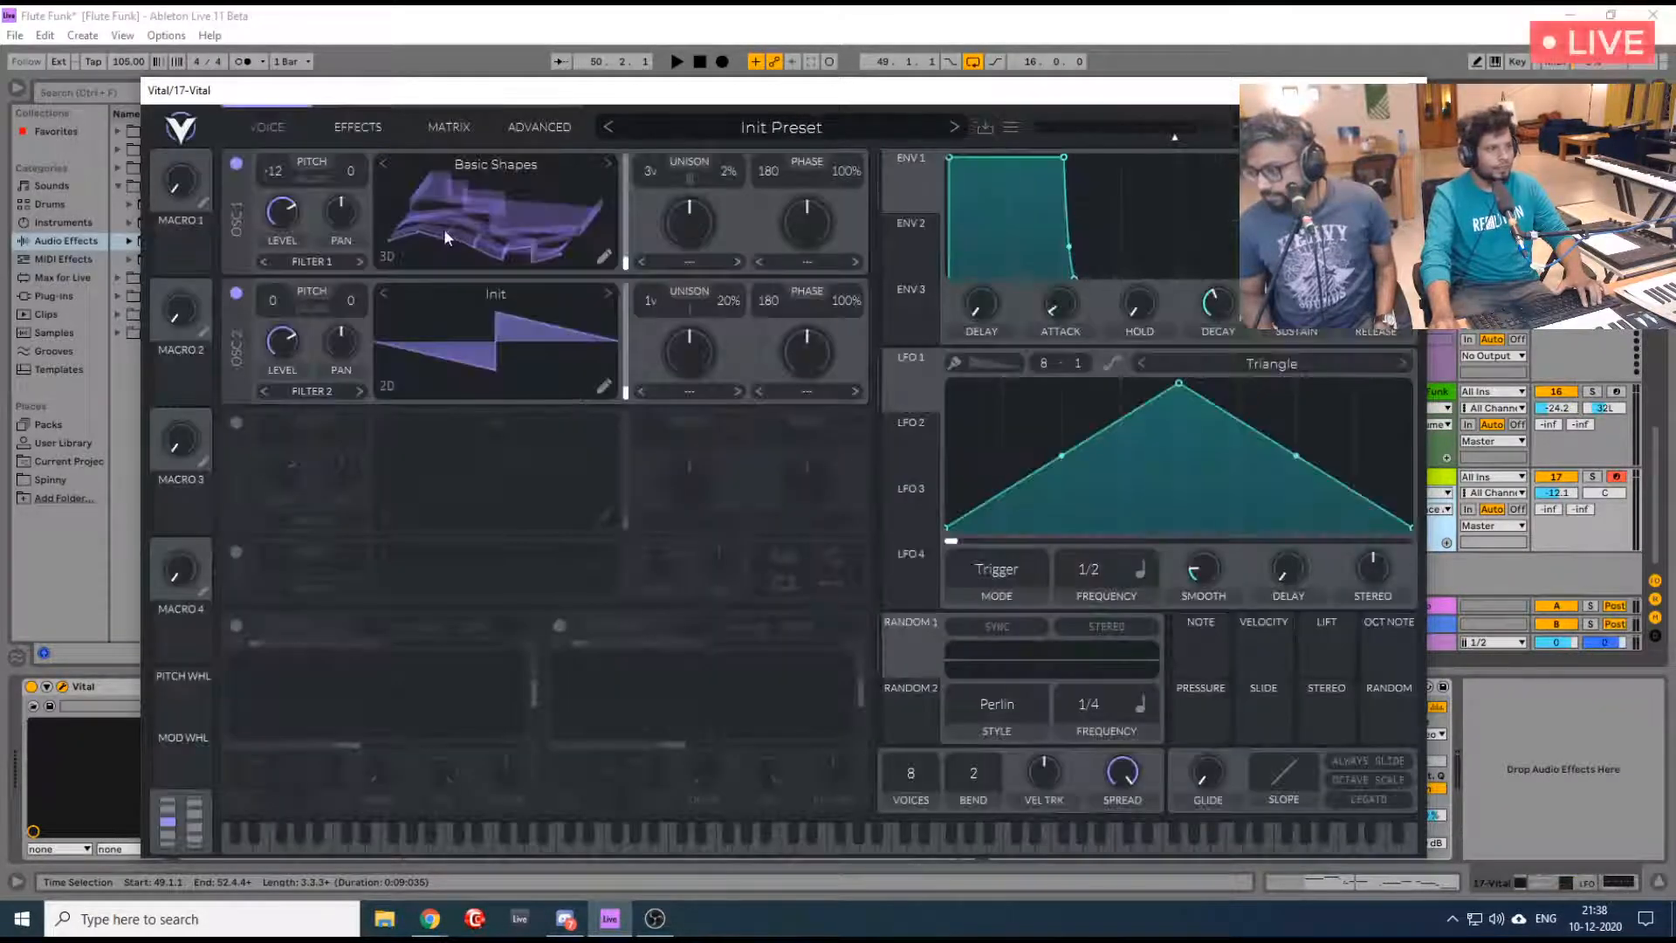
{"action": "mouse_move", "coordinate": [627, 266]}
{"action": "left_mouse_down"}
{"action": "mouse_move", "coordinate": [648, 194]}
{"action": "mouse_move", "coordinate": [643, 238]}
{"action": "left_mouse_up"}
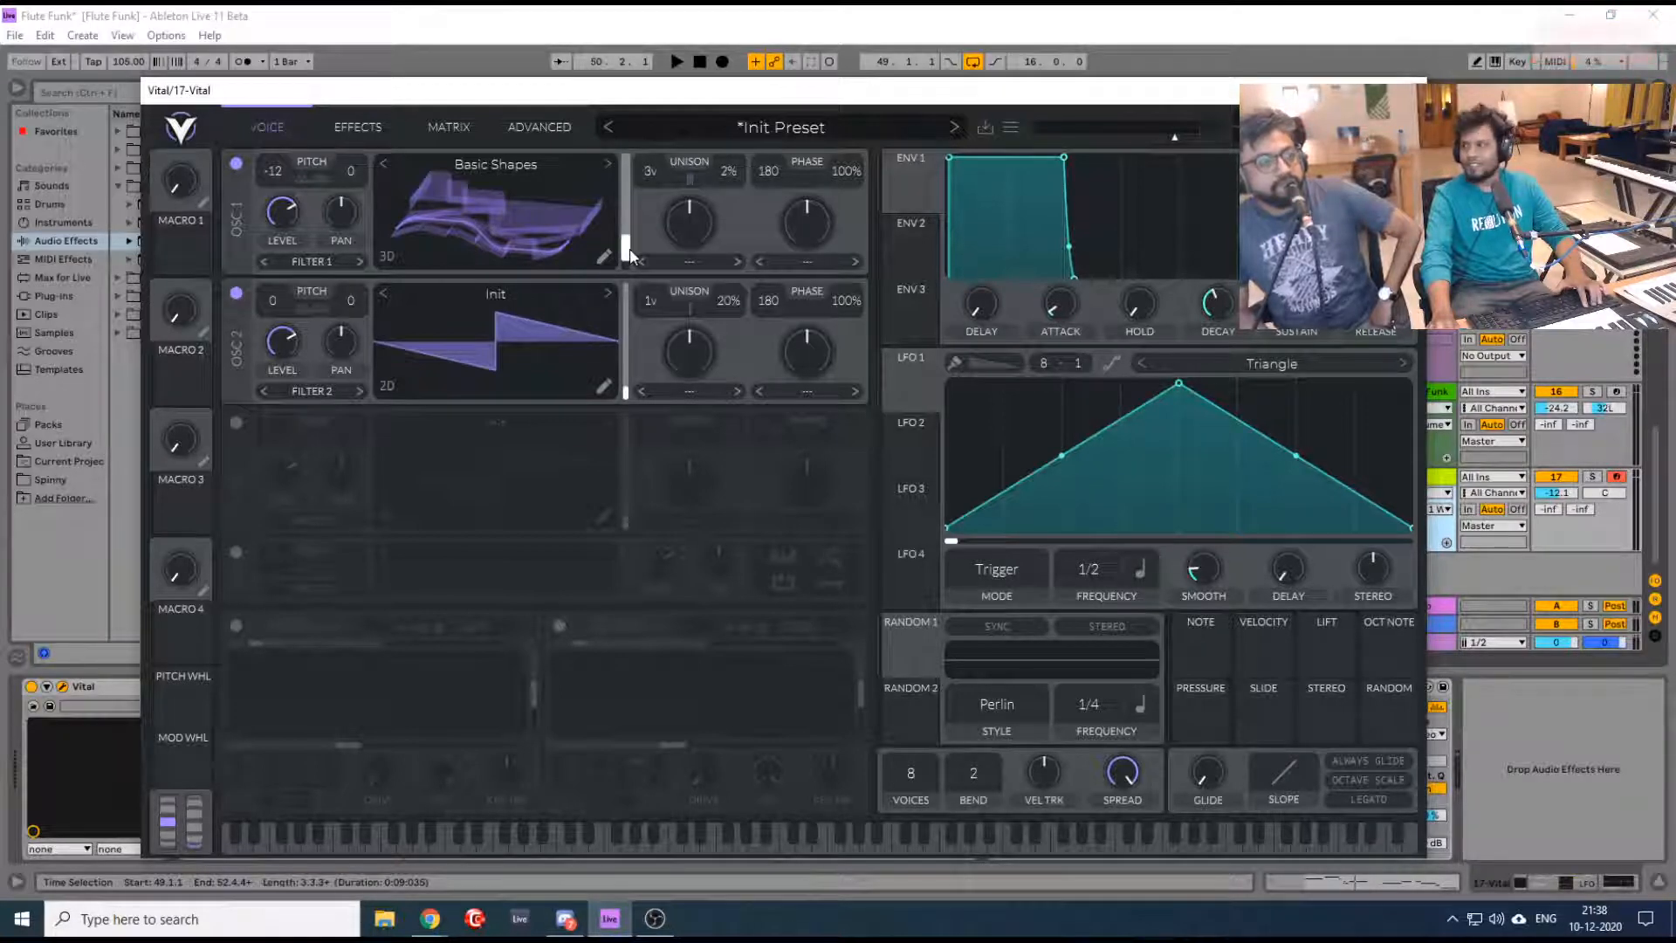
{"action": "left_click", "coordinate": [603, 258]}
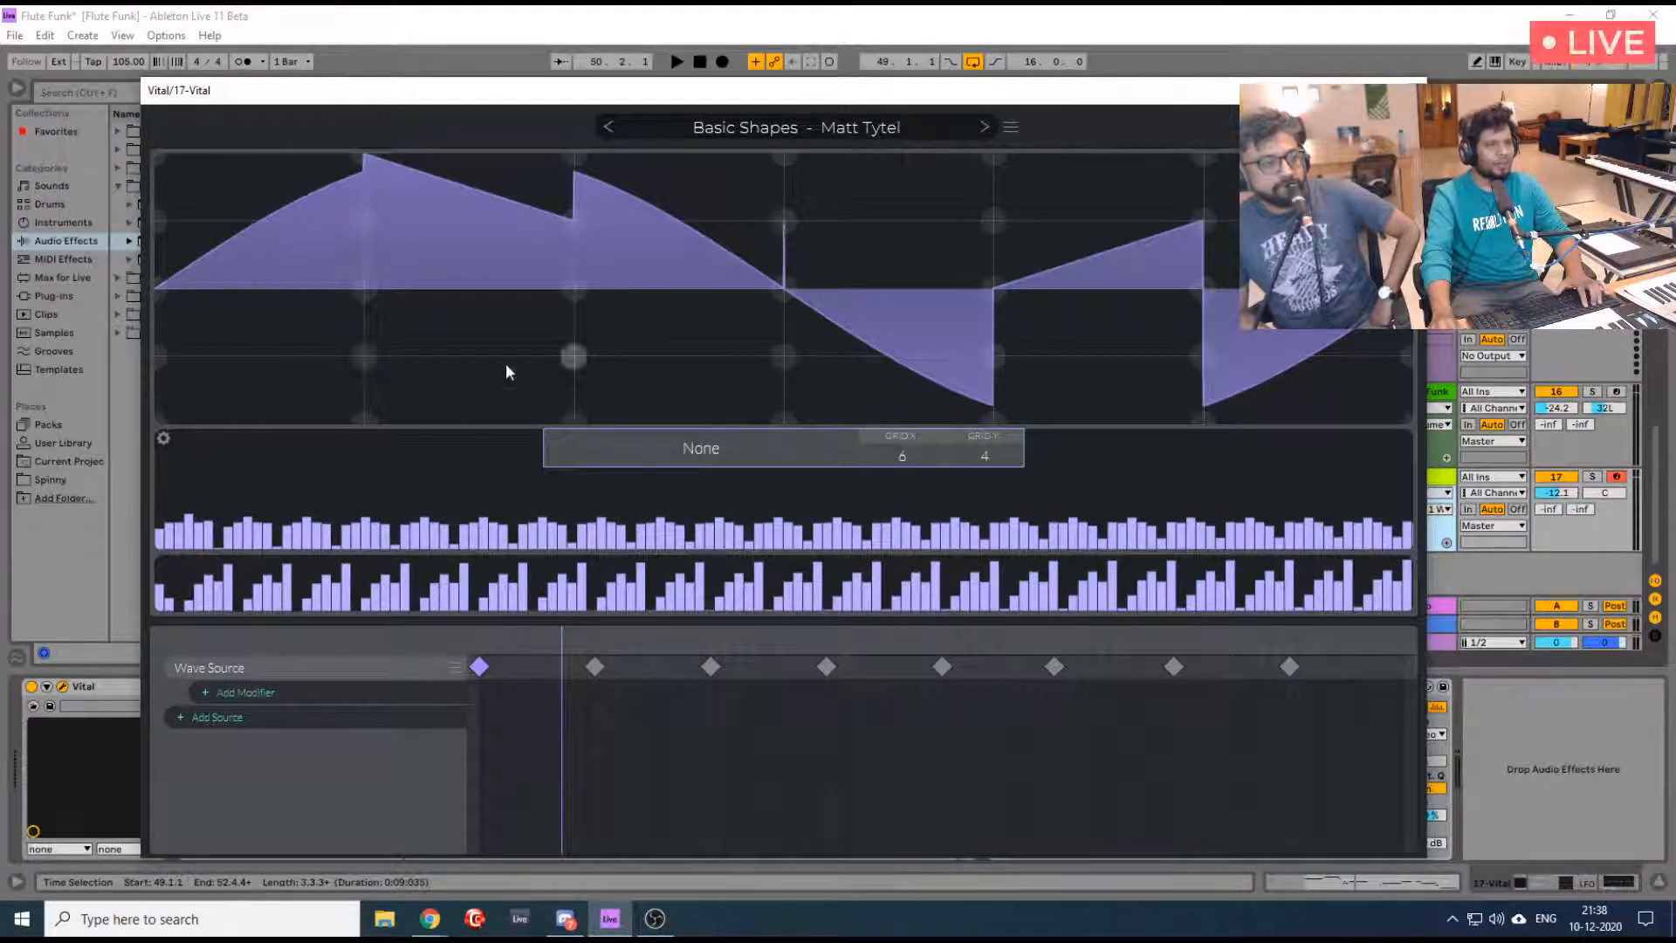
{"action": "left_click", "coordinate": [1395, 127]}
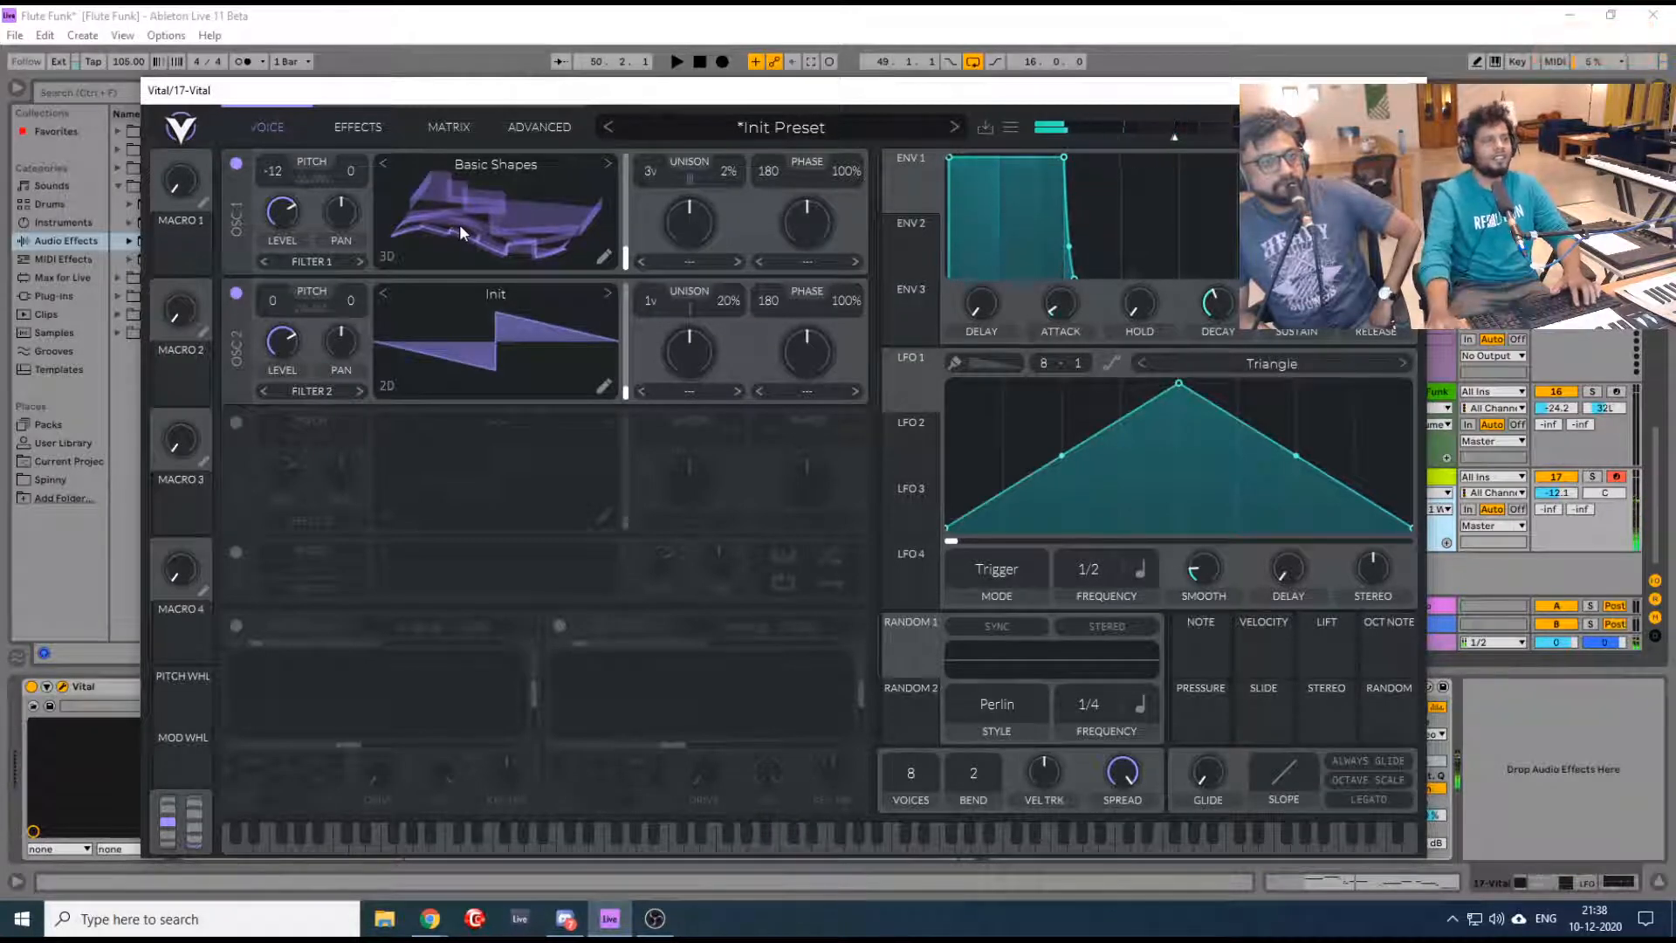
Set oscillator 1's spectral morph to Time Skew and raise its wavetable position to about the middle during playback
{"action": "key", "text": "space"}
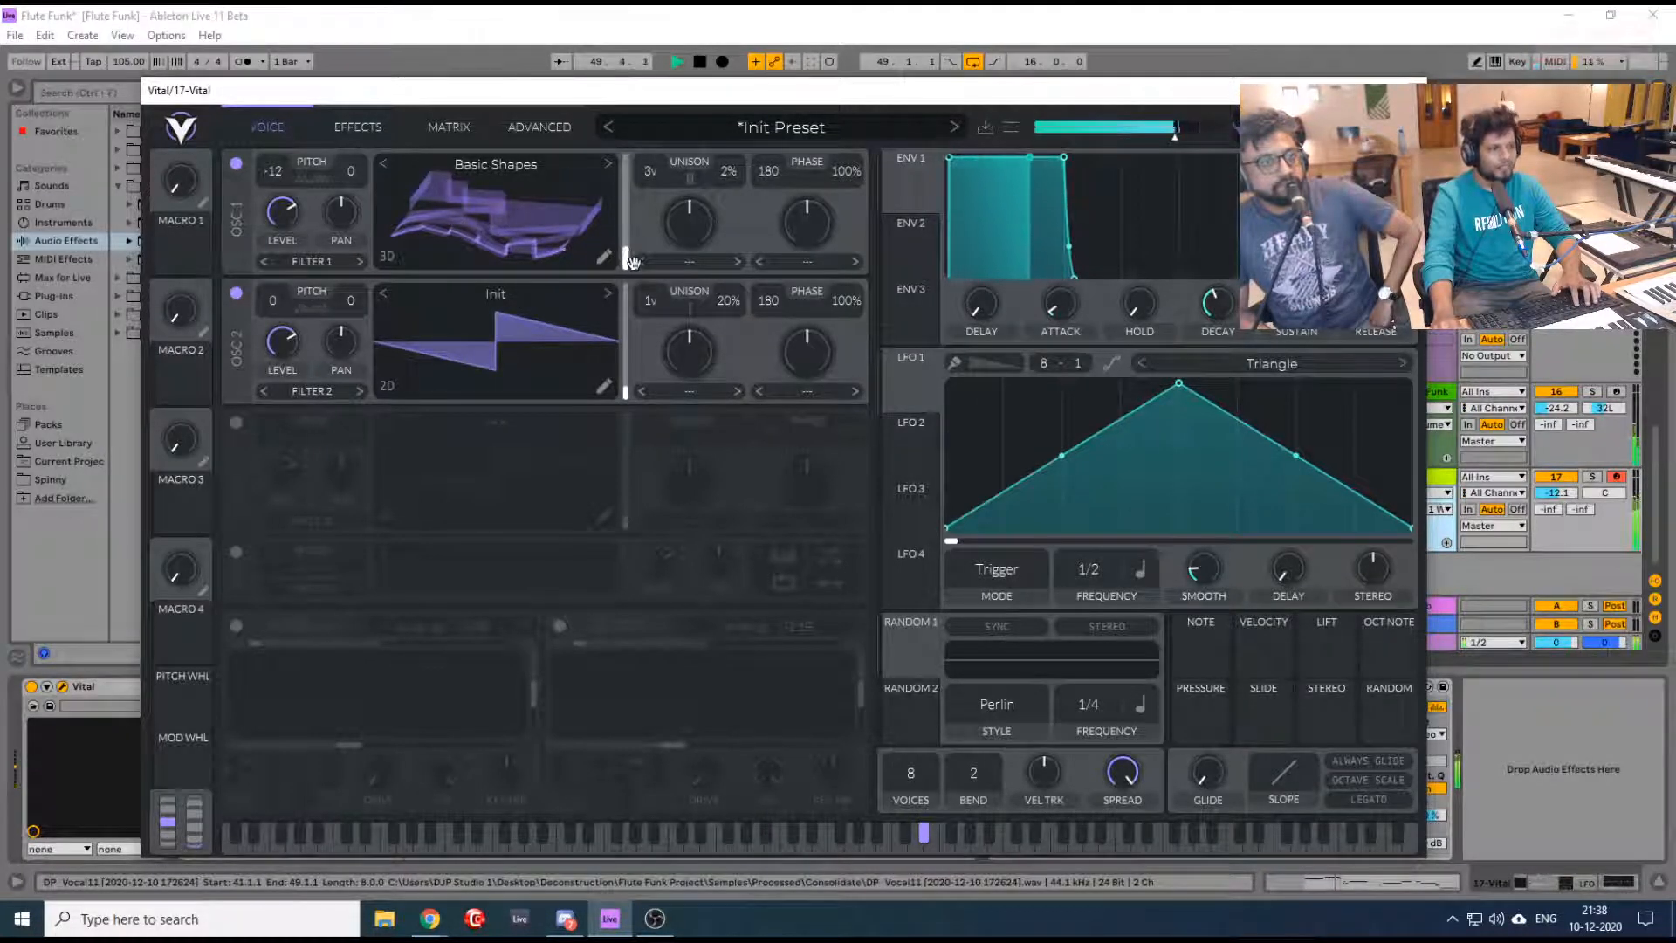
{"action": "left_click", "coordinate": [641, 261]}
{"action": "left_click_drag", "start_coordinate": [626, 260], "coordinate": [630, 218]}
{"action": "key", "text": "space"}
{"action": "key", "text": "space"}
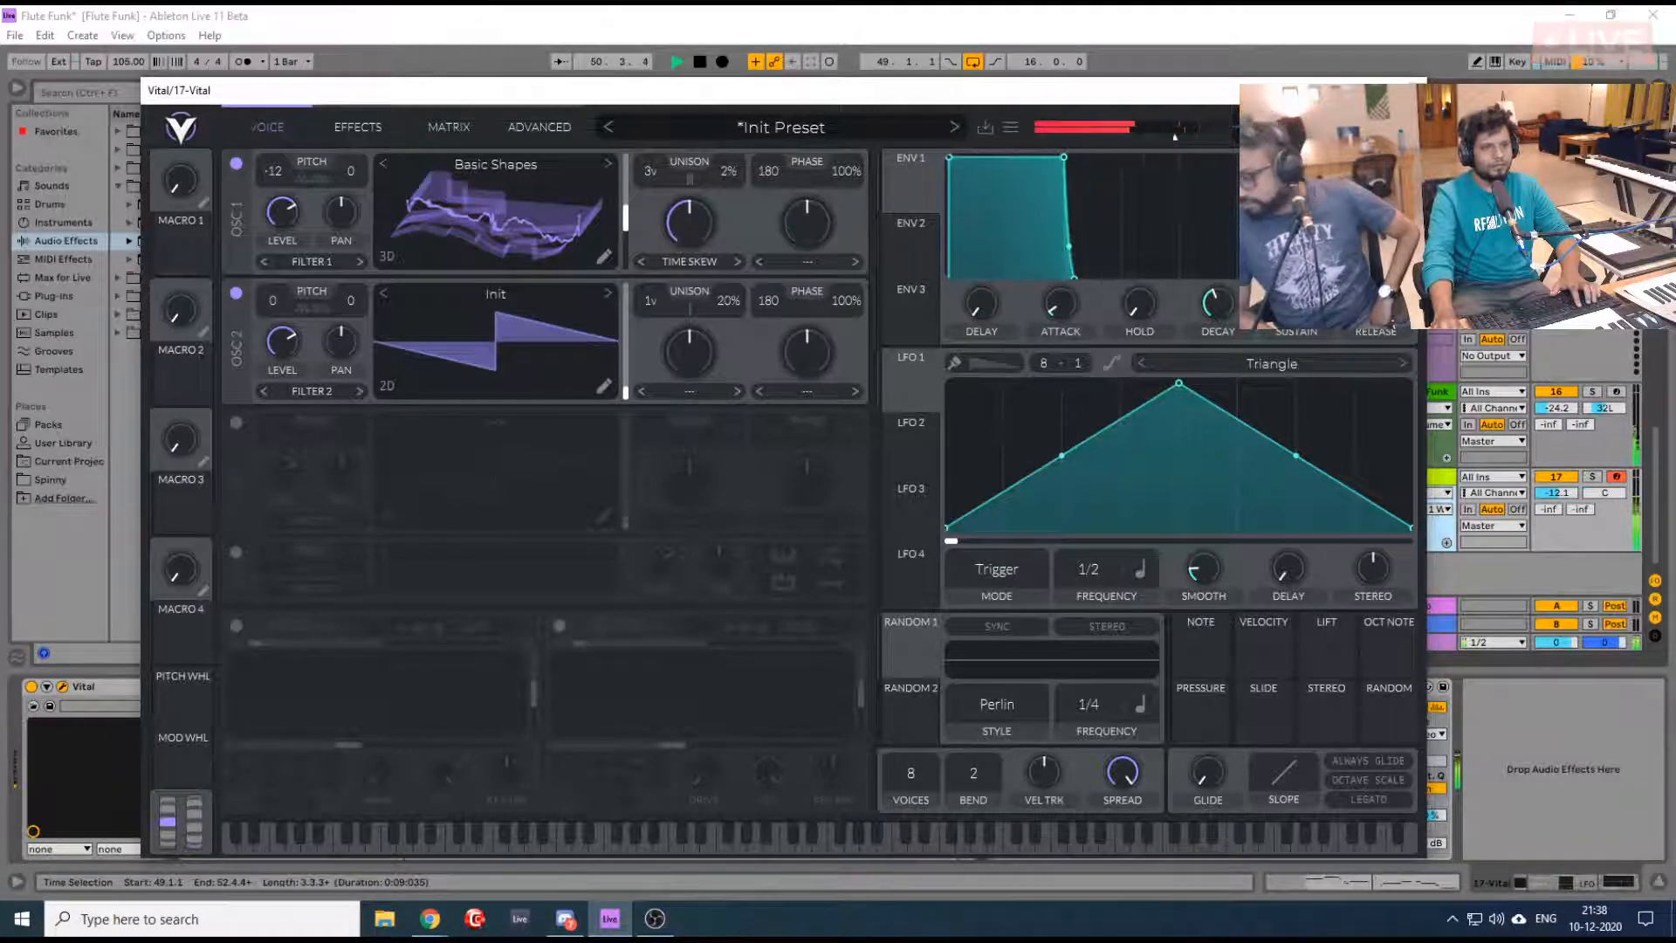
Set Envelope 1's attack to 0.005 secs, close the Vital window, and stop playback
{"action": "mouse_move", "coordinate": [1058, 306]}
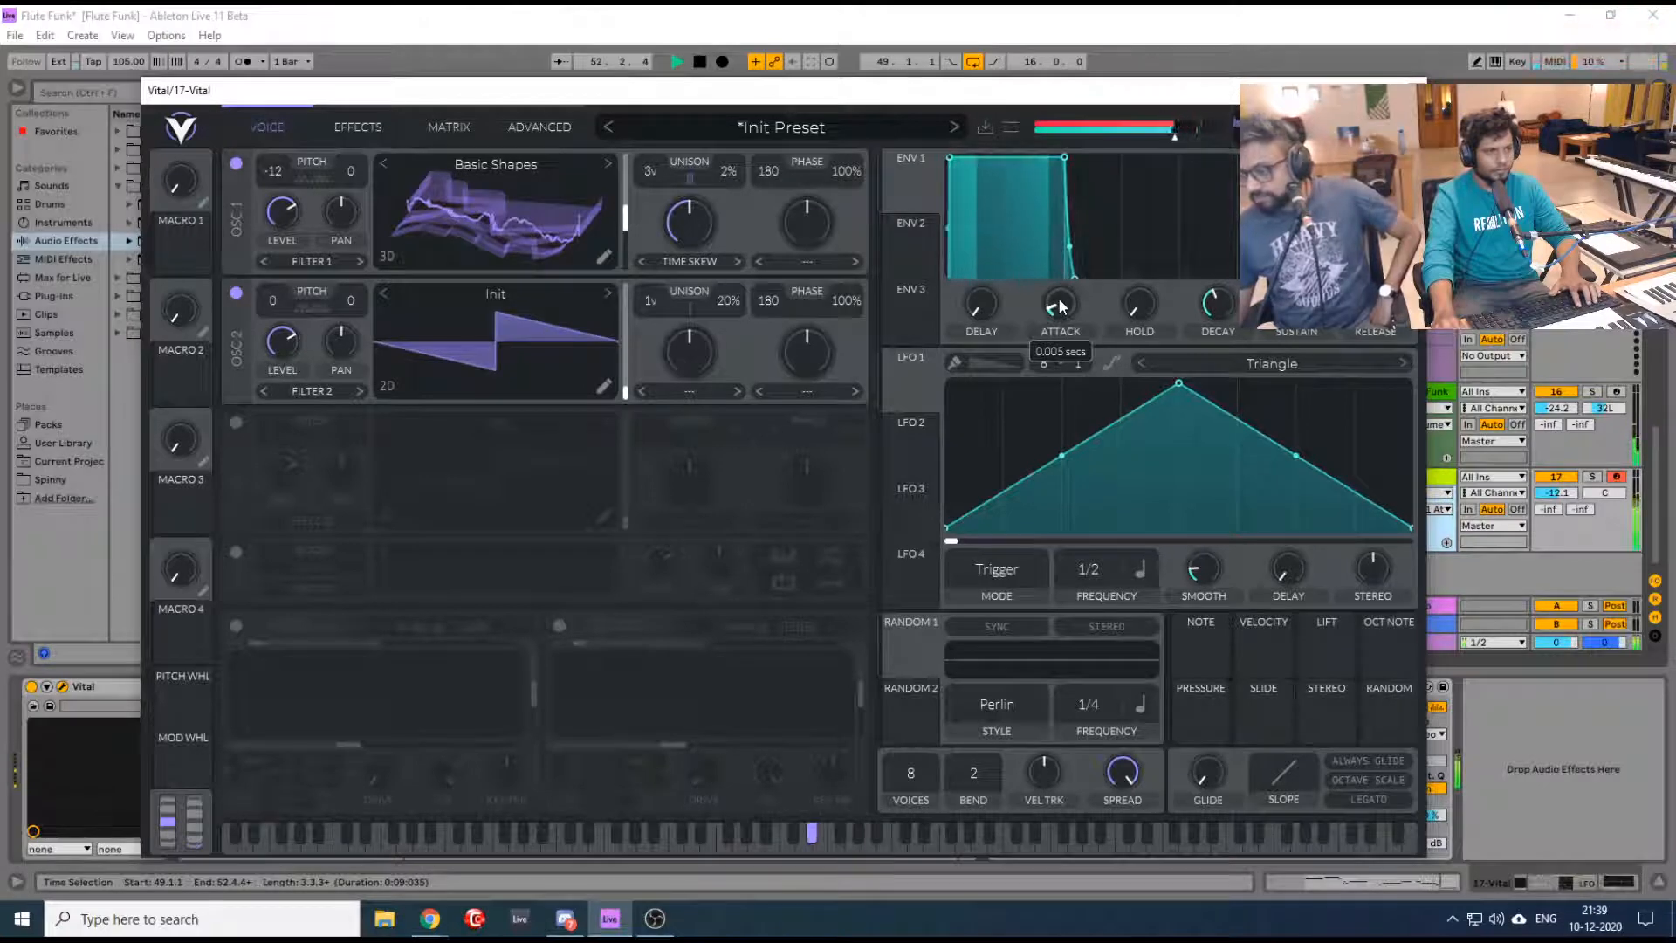
{"action": "left_click", "coordinate": [1407, 90]}
{"action": "key", "text": "space"}
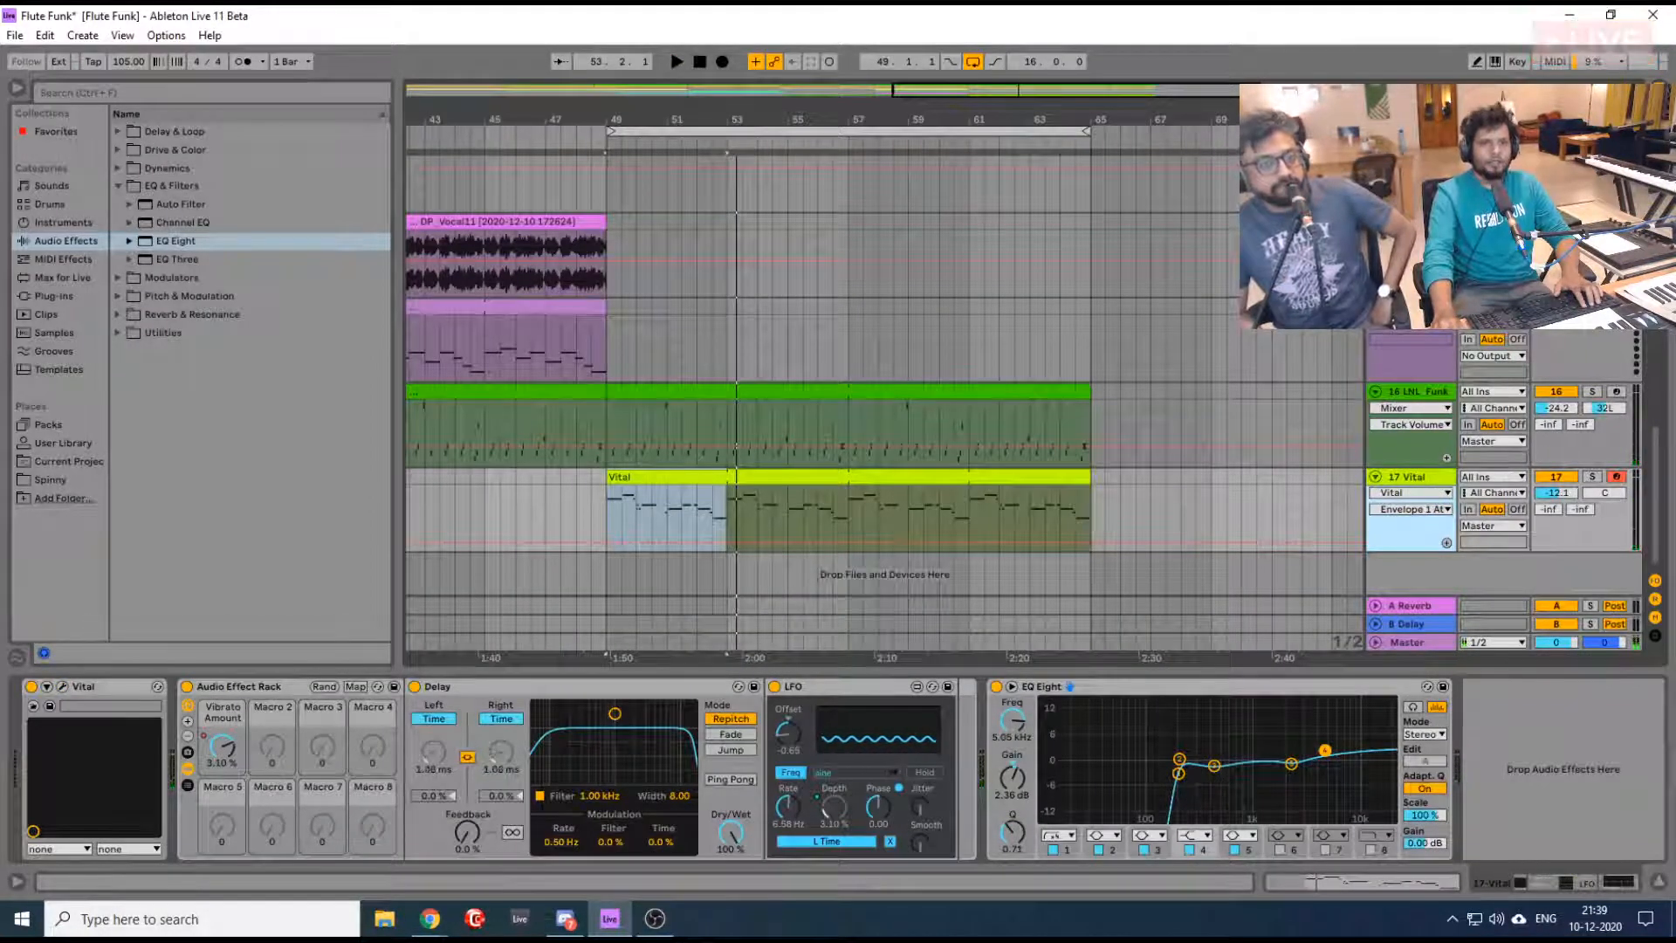
Copy the sidechain Compressor from the Sample track to the end of the Vital track's device chain
{"action": "scroll", "coordinate": [871, 380], "scroll_direction": "up", "scroll_amount": 5}
{"action": "scroll", "coordinate": [871, 380], "scroll_direction": "up", "scroll_amount": 5}
{"action": "left_click", "coordinate": [1400, 365]}
{"action": "scroll", "coordinate": [960, 452], "scroll_direction": "down", "scroll_amount": 2}
{"action": "left_click", "coordinate": [705, 687]}
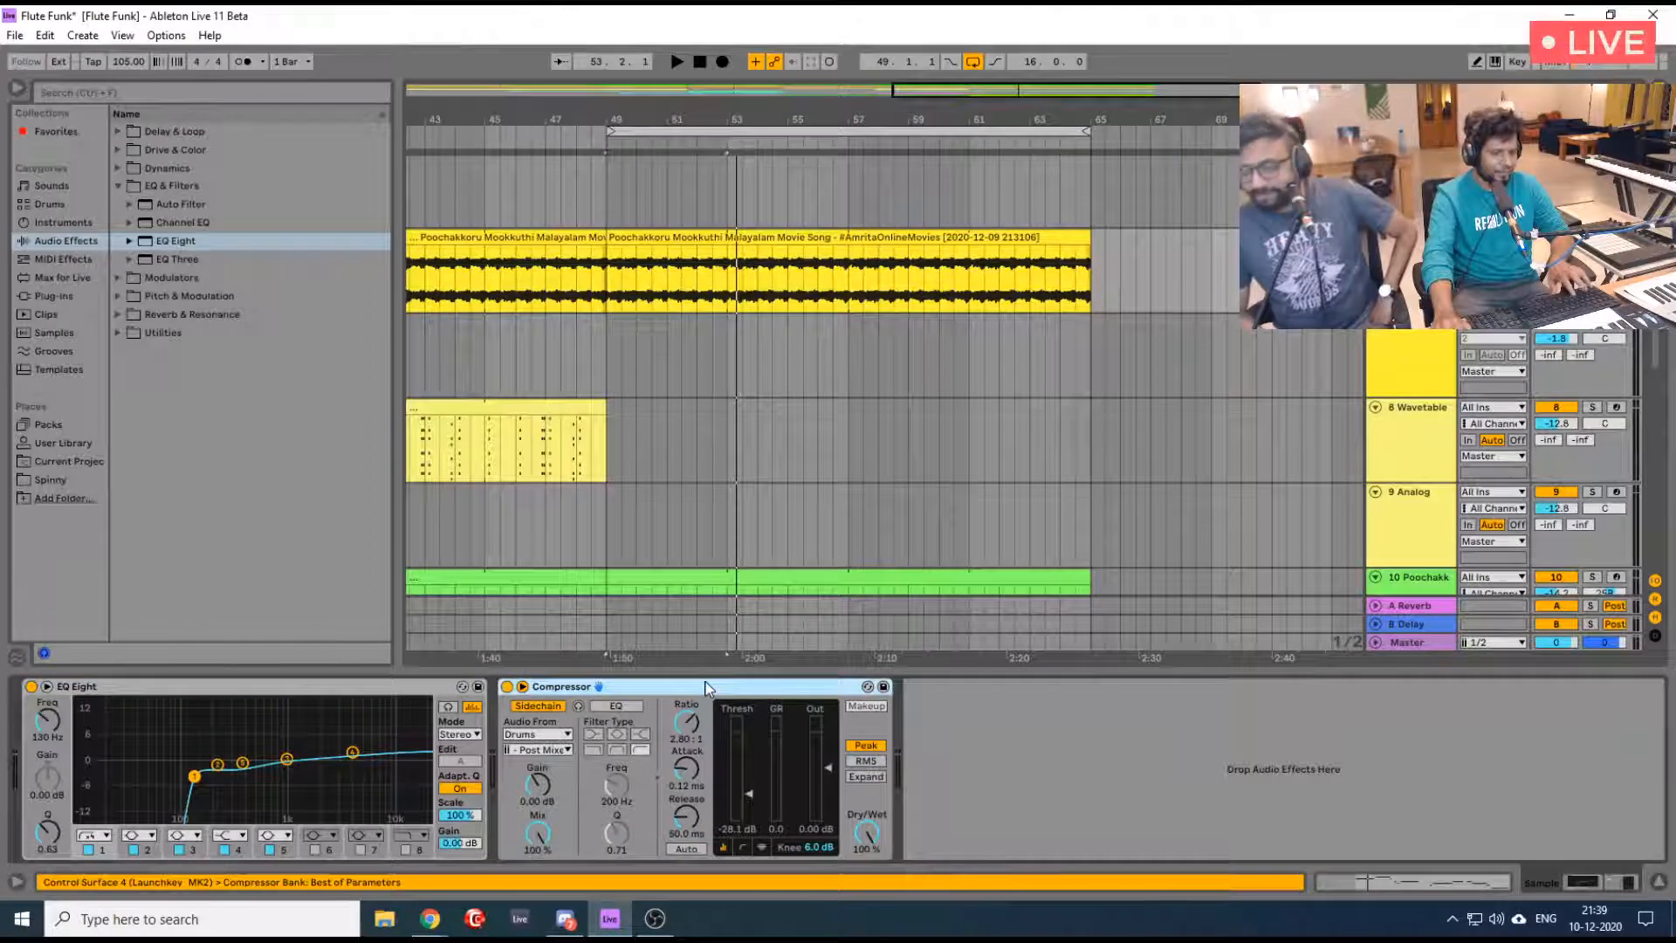
{"action": "scroll", "coordinate": [682, 401], "scroll_direction": "down", "scroll_amount": 12}
{"action": "scroll", "coordinate": [683, 396], "scroll_direction": "down", "scroll_amount": 3}
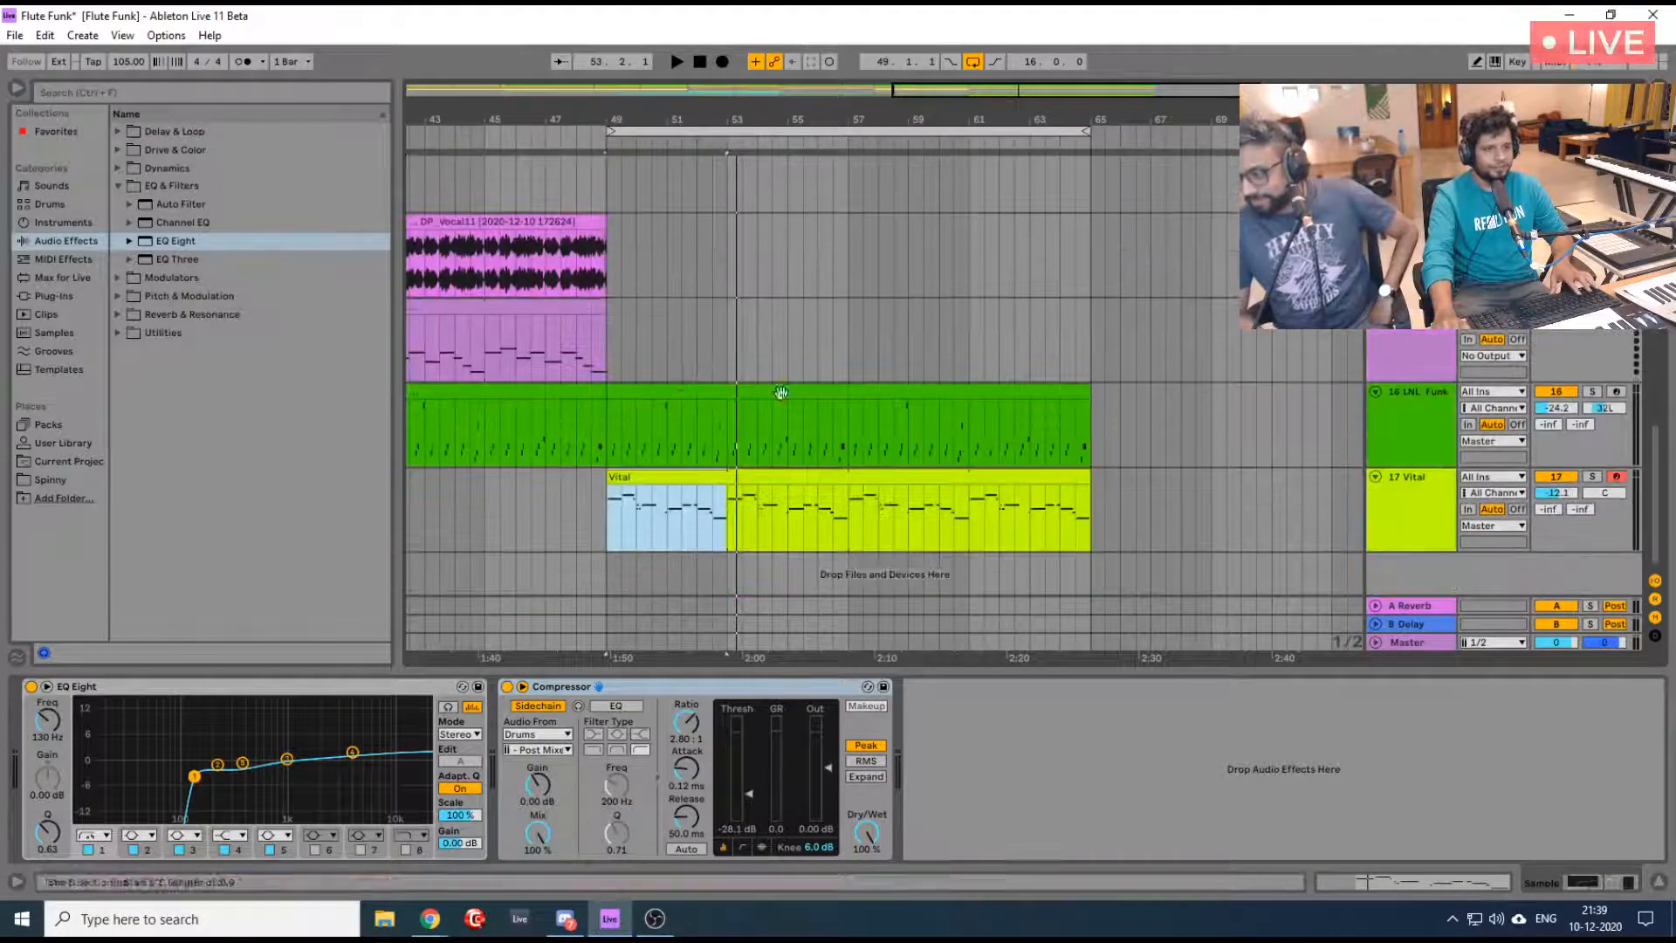
{"action": "left_click", "coordinate": [1410, 514]}
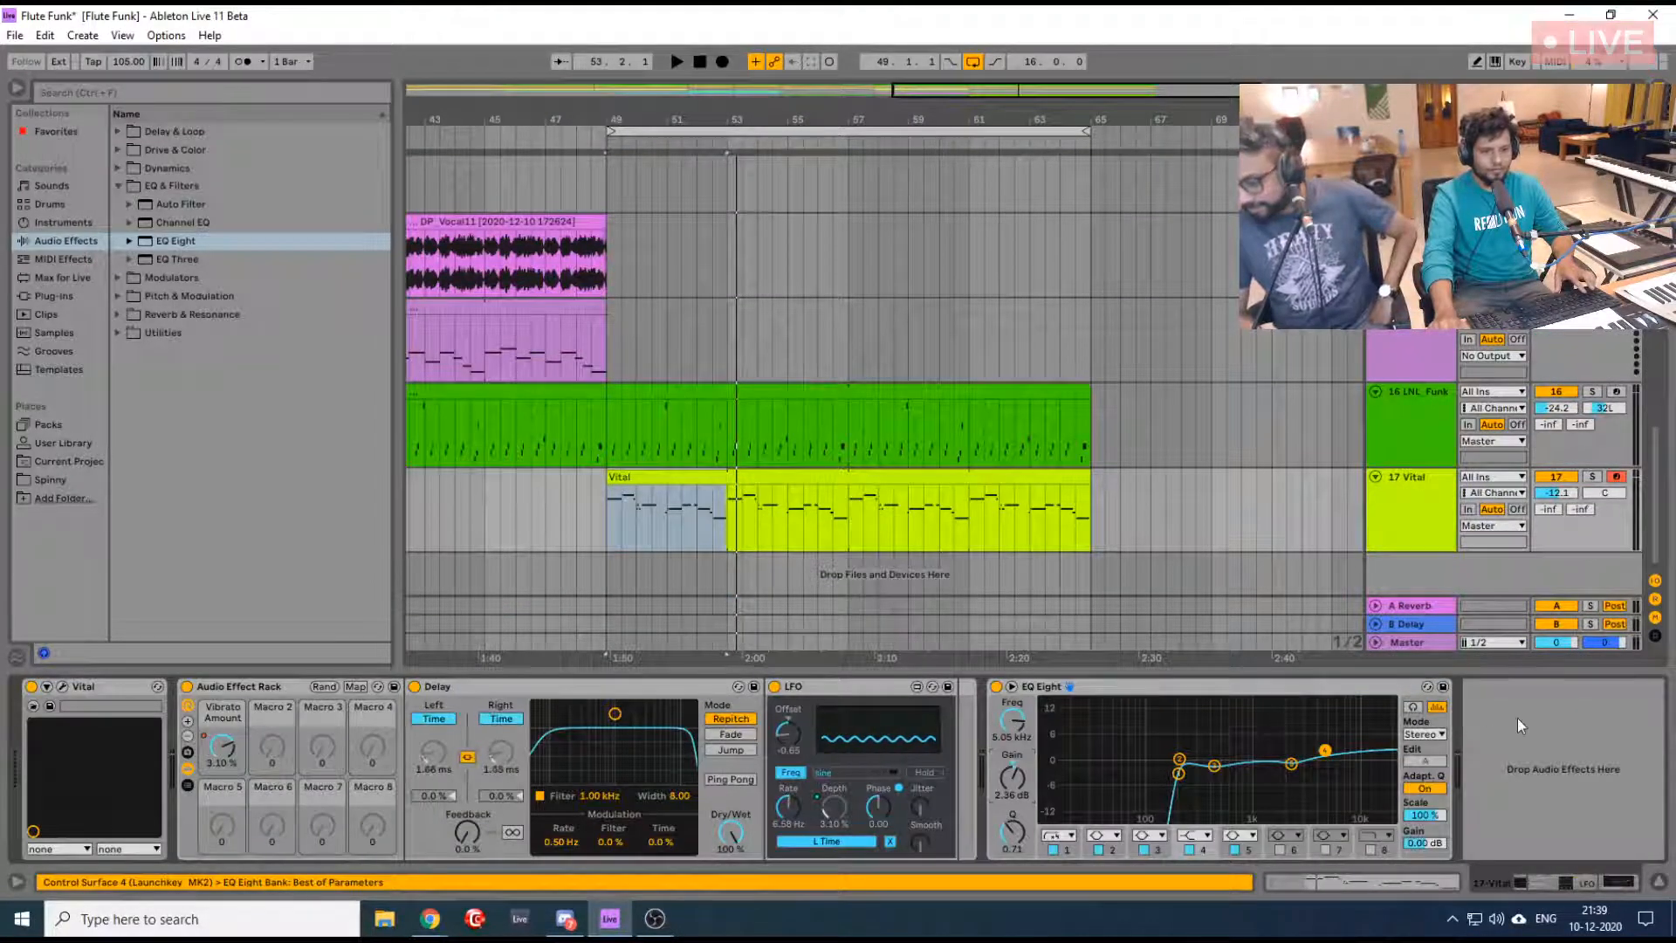
{"action": "key", "text": "ctrl+v"}
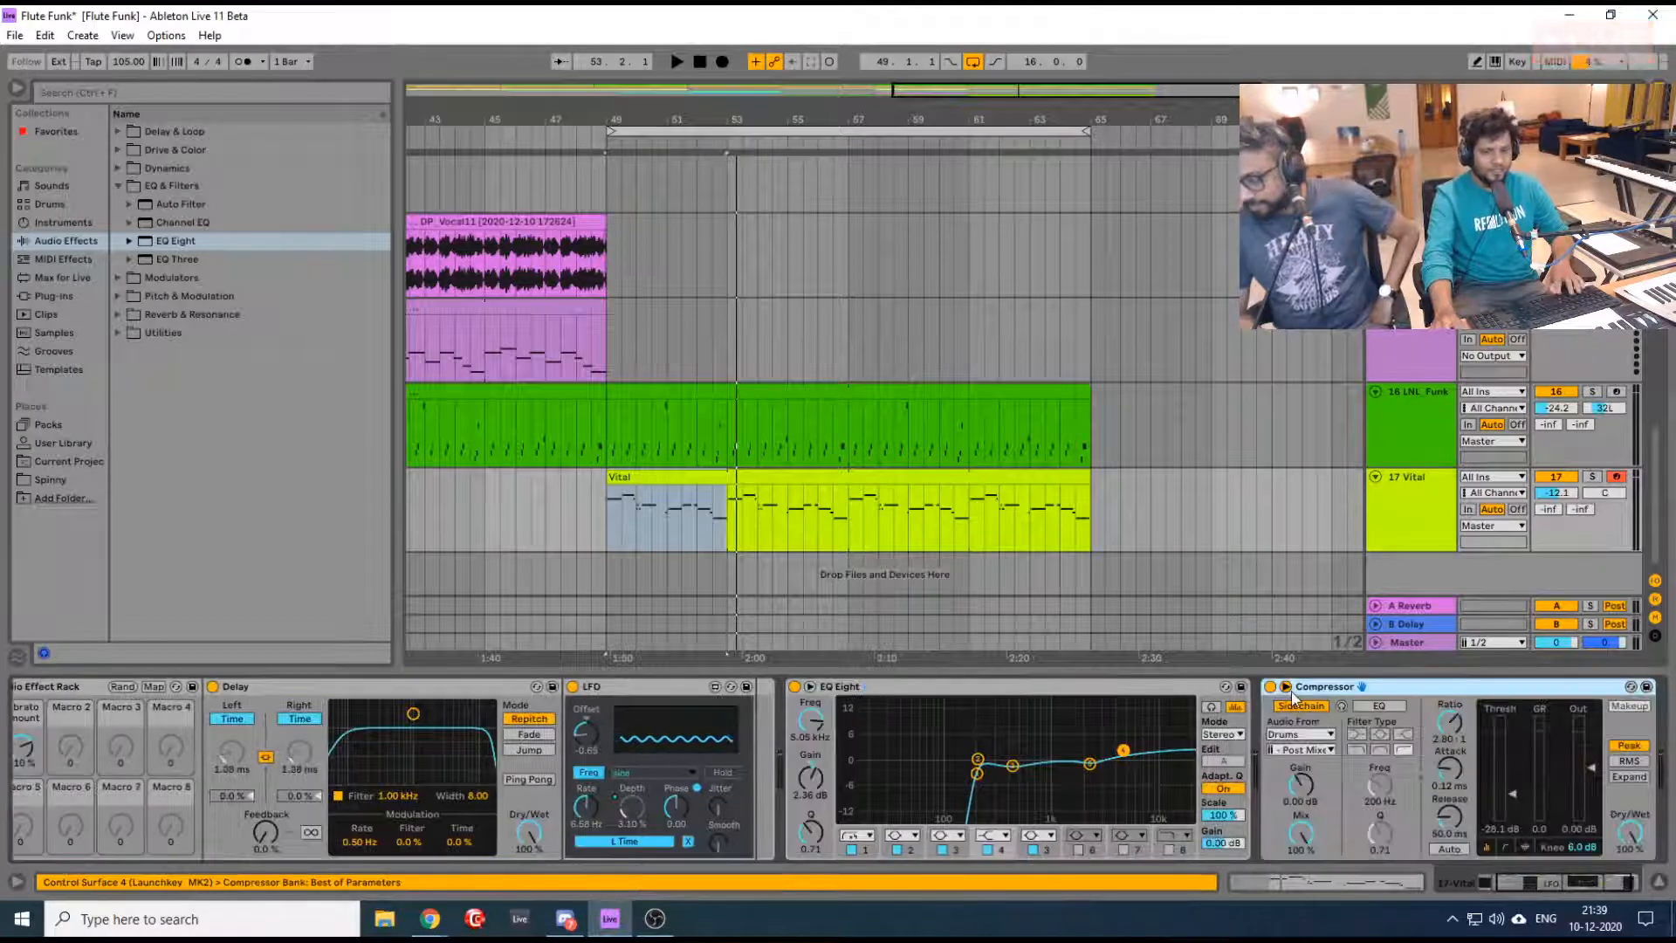
Set the Vital track's Compressor threshold to -11.6 dB and its attack to 0.22 ms during playback
{"action": "left_click", "coordinate": [1512, 792]}
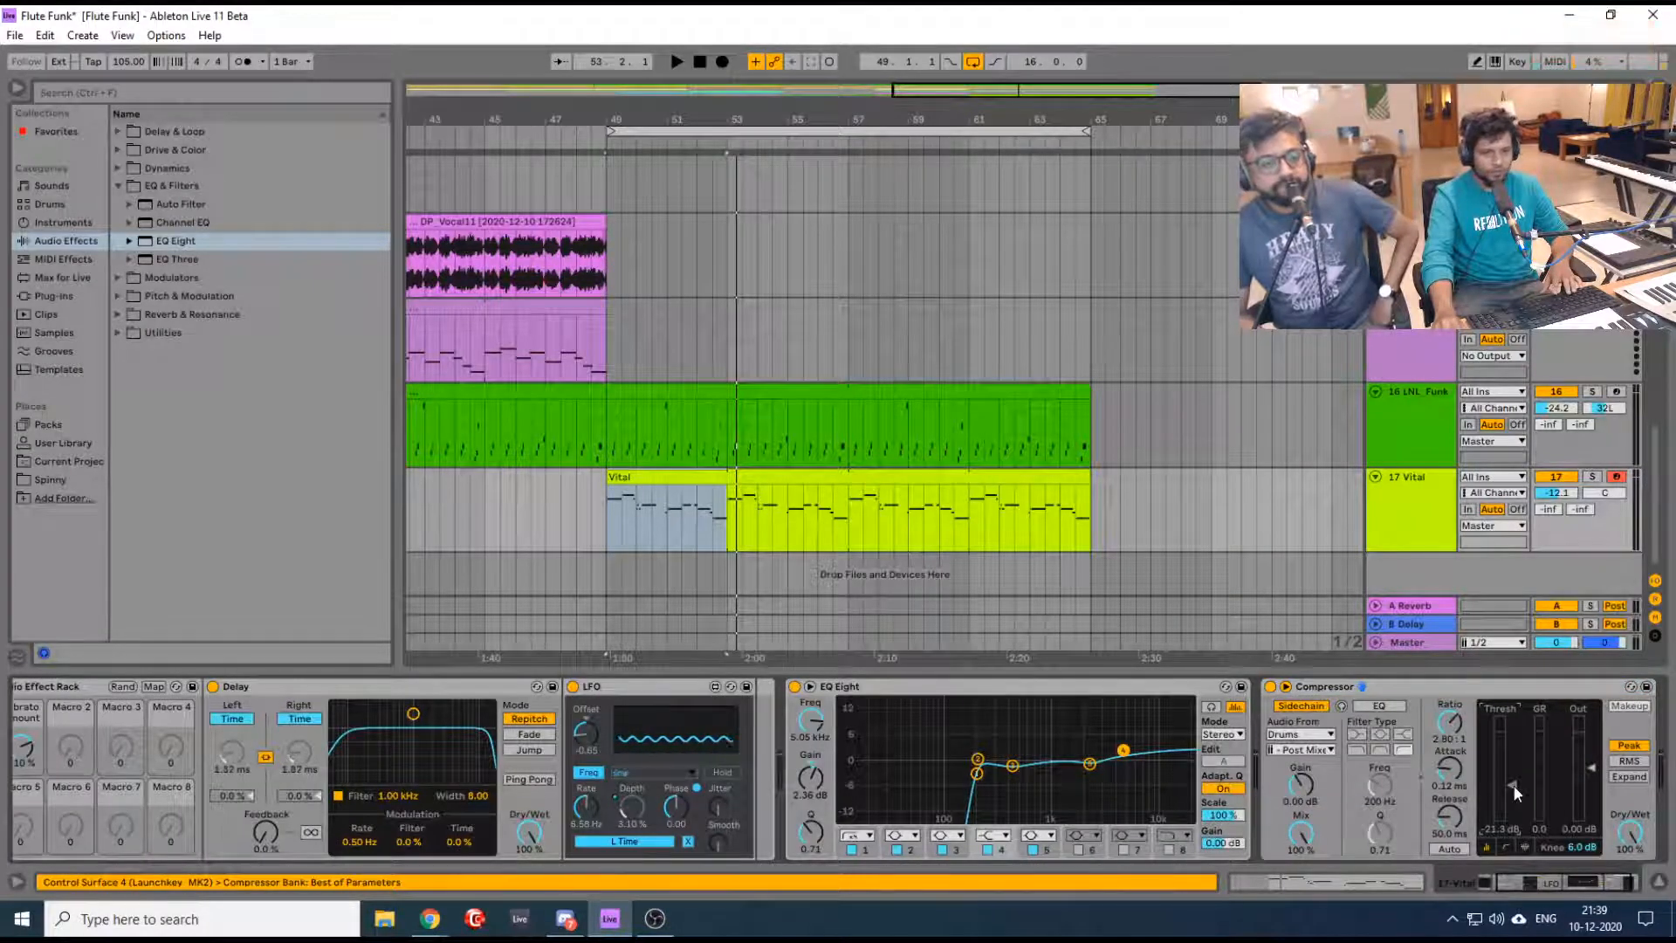
{"action": "key", "text": "space"}
{"action": "left_click_drag", "start_coordinate": [1515, 790], "coordinate": [1514, 767]}
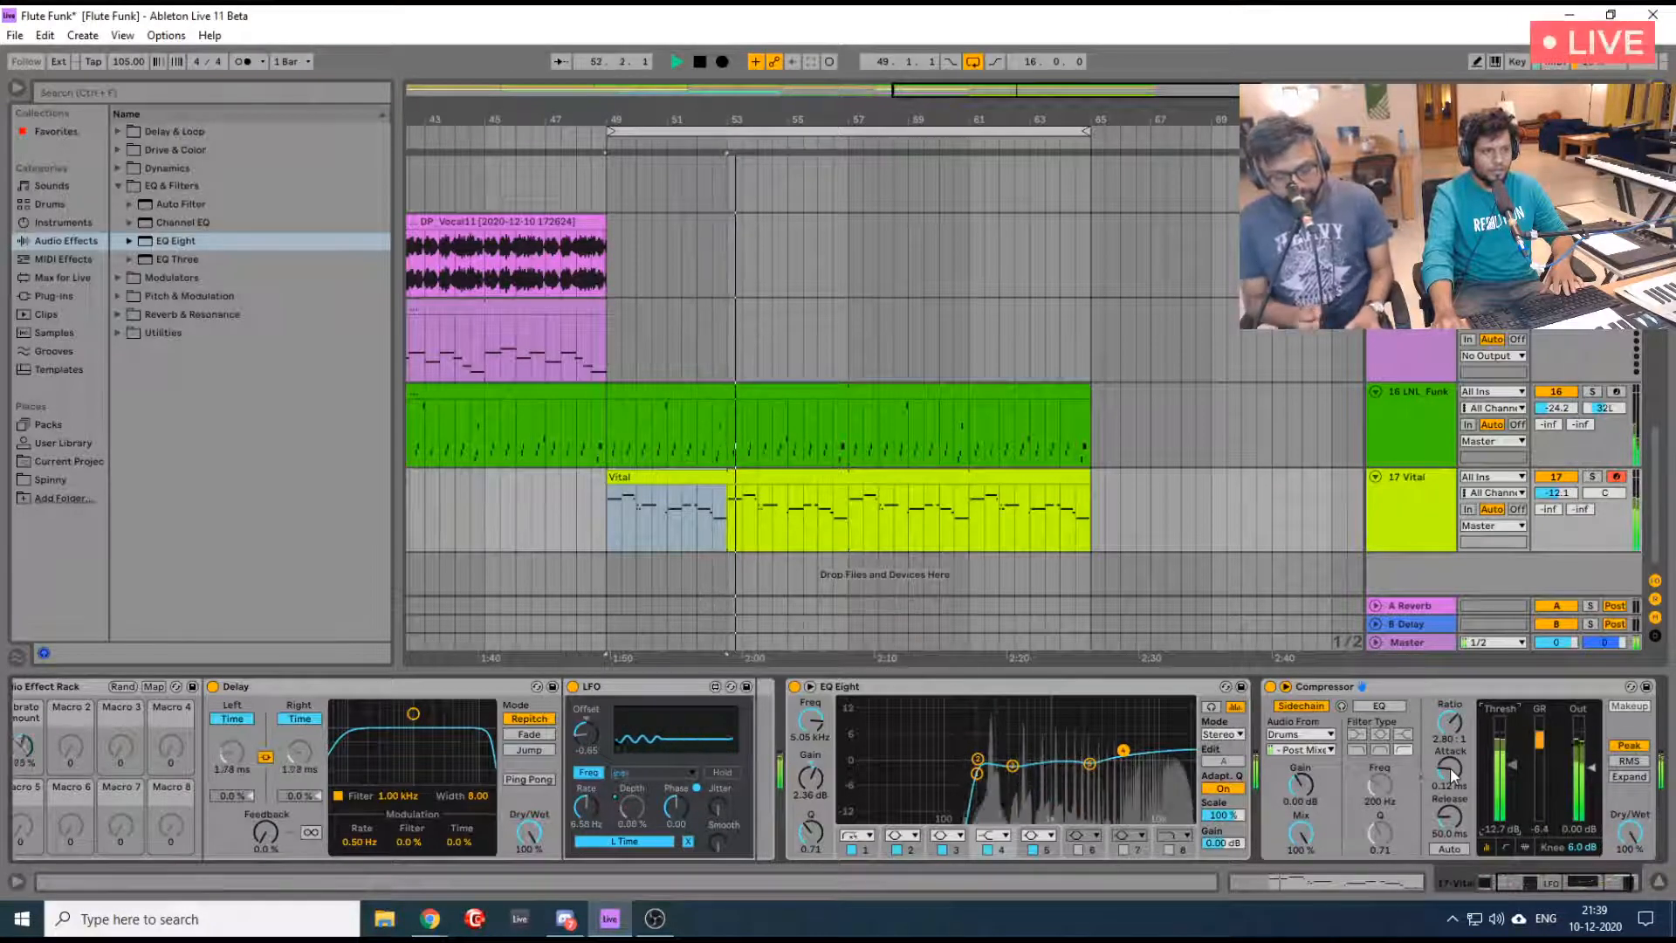
{"action": "left_click_drag", "start_coordinate": [1449, 771], "coordinate": [1512, 762]}
{"action": "key", "text": "space"}
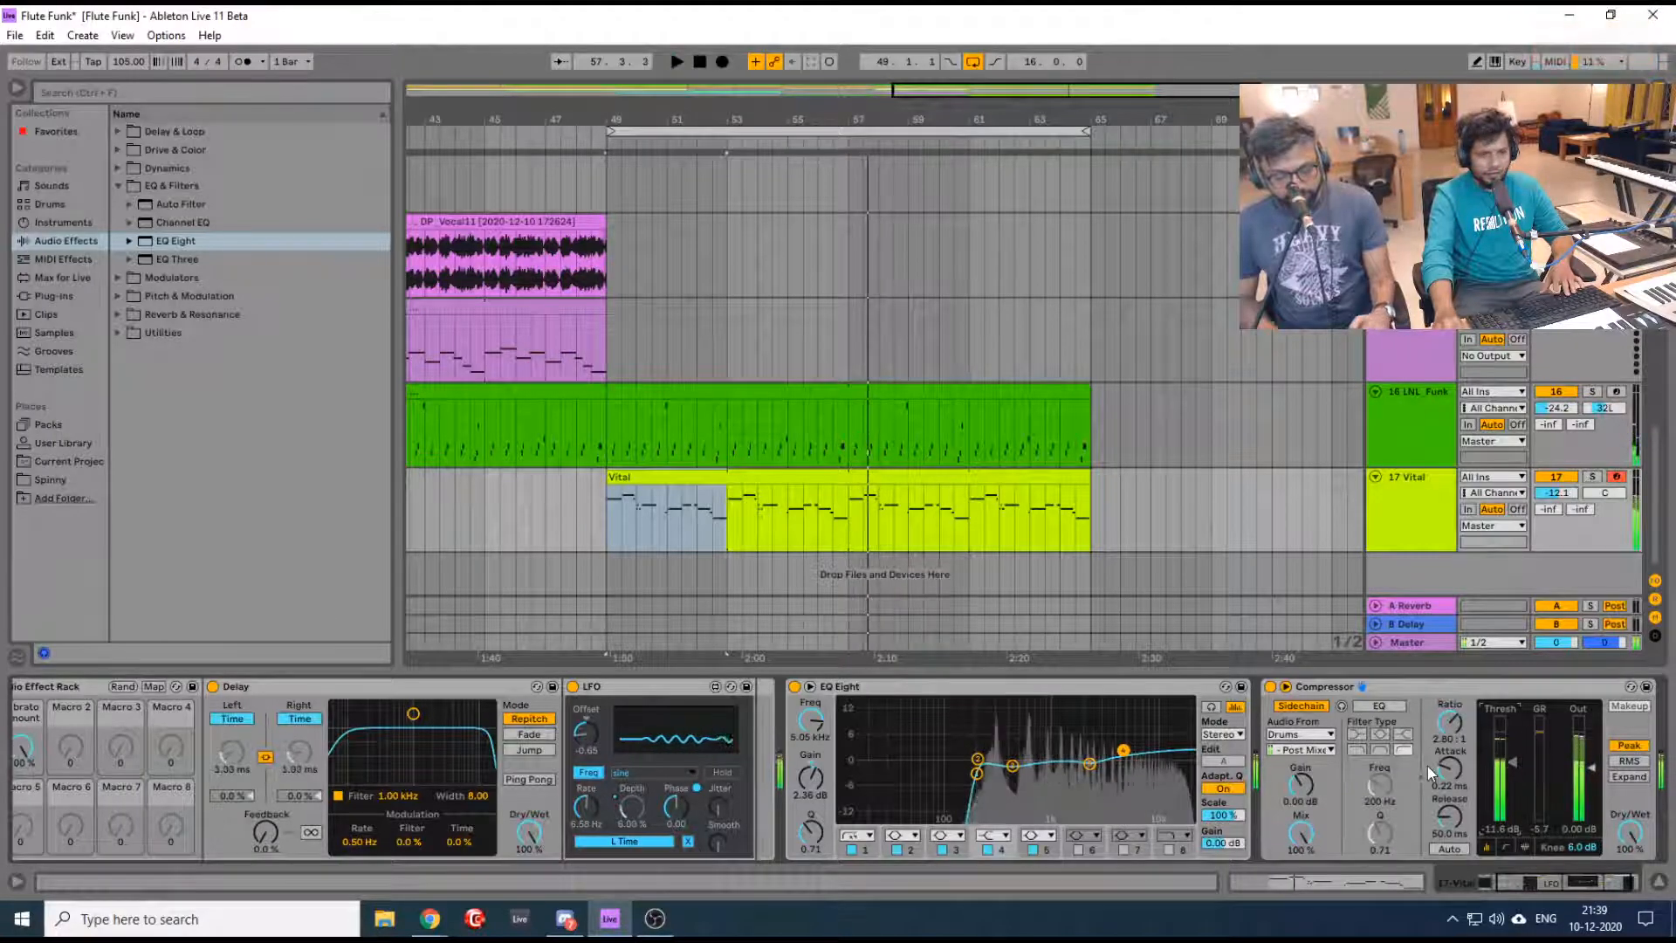
Lower the Vital track's volume to -12.6 dB
{"action": "left_click", "coordinate": [1414, 494]}
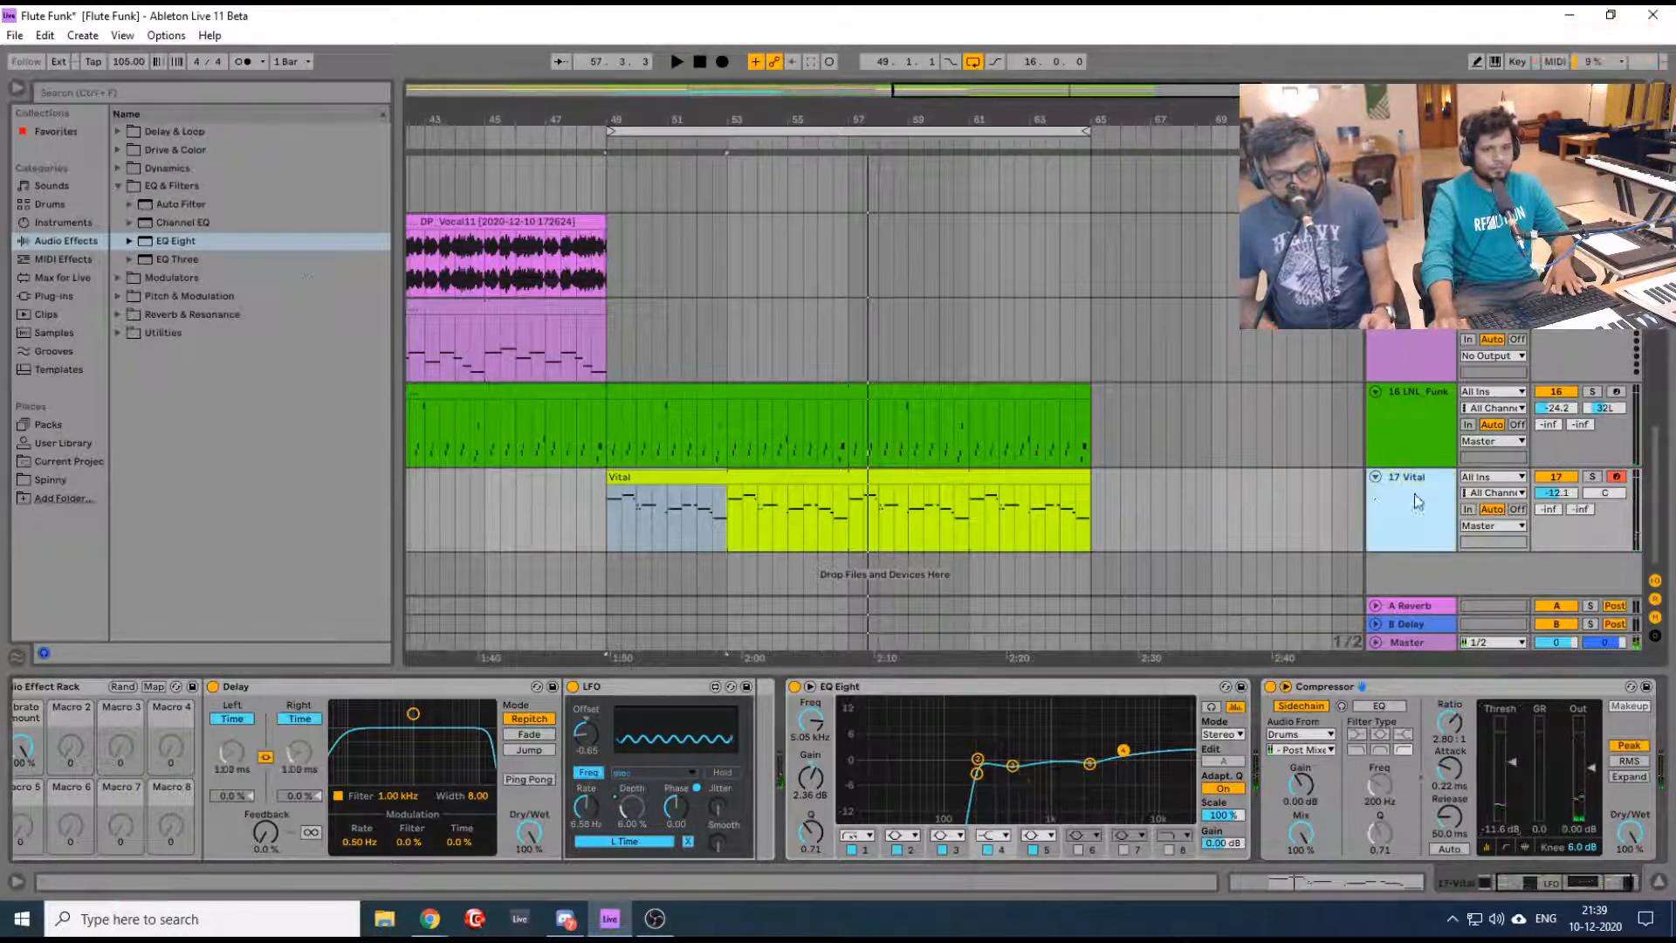
{"action": "left_click", "coordinate": [1558, 493]}
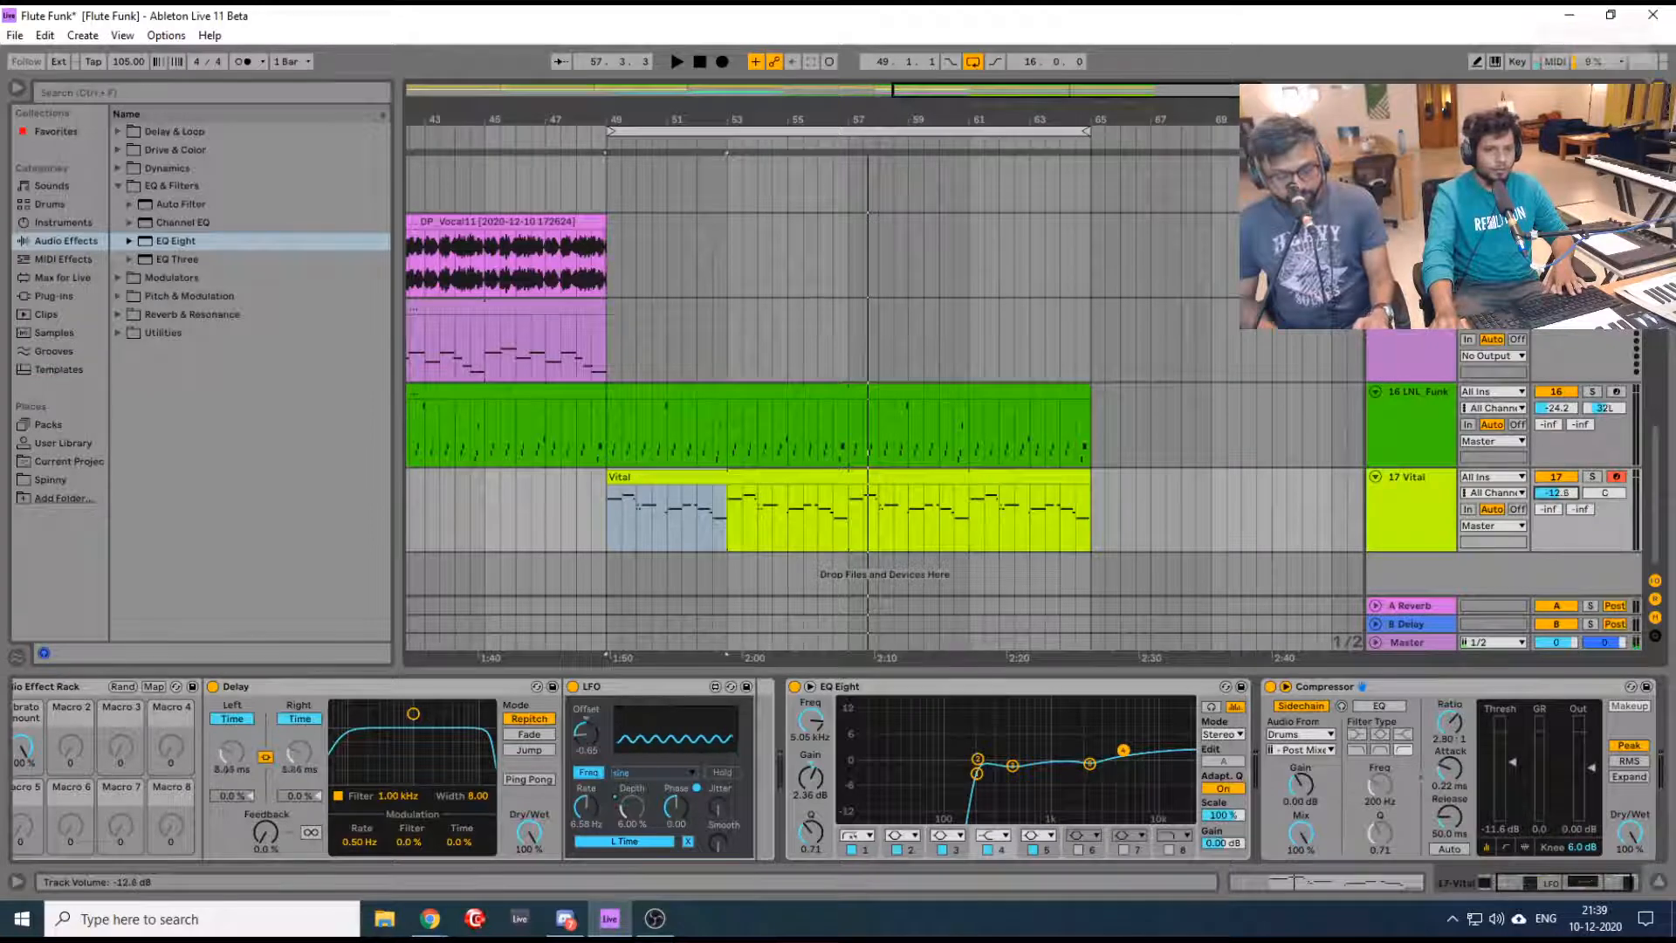
{"action": "scroll", "coordinate": [932, 361], "scroll_direction": "down", "scroll_amount": 5}
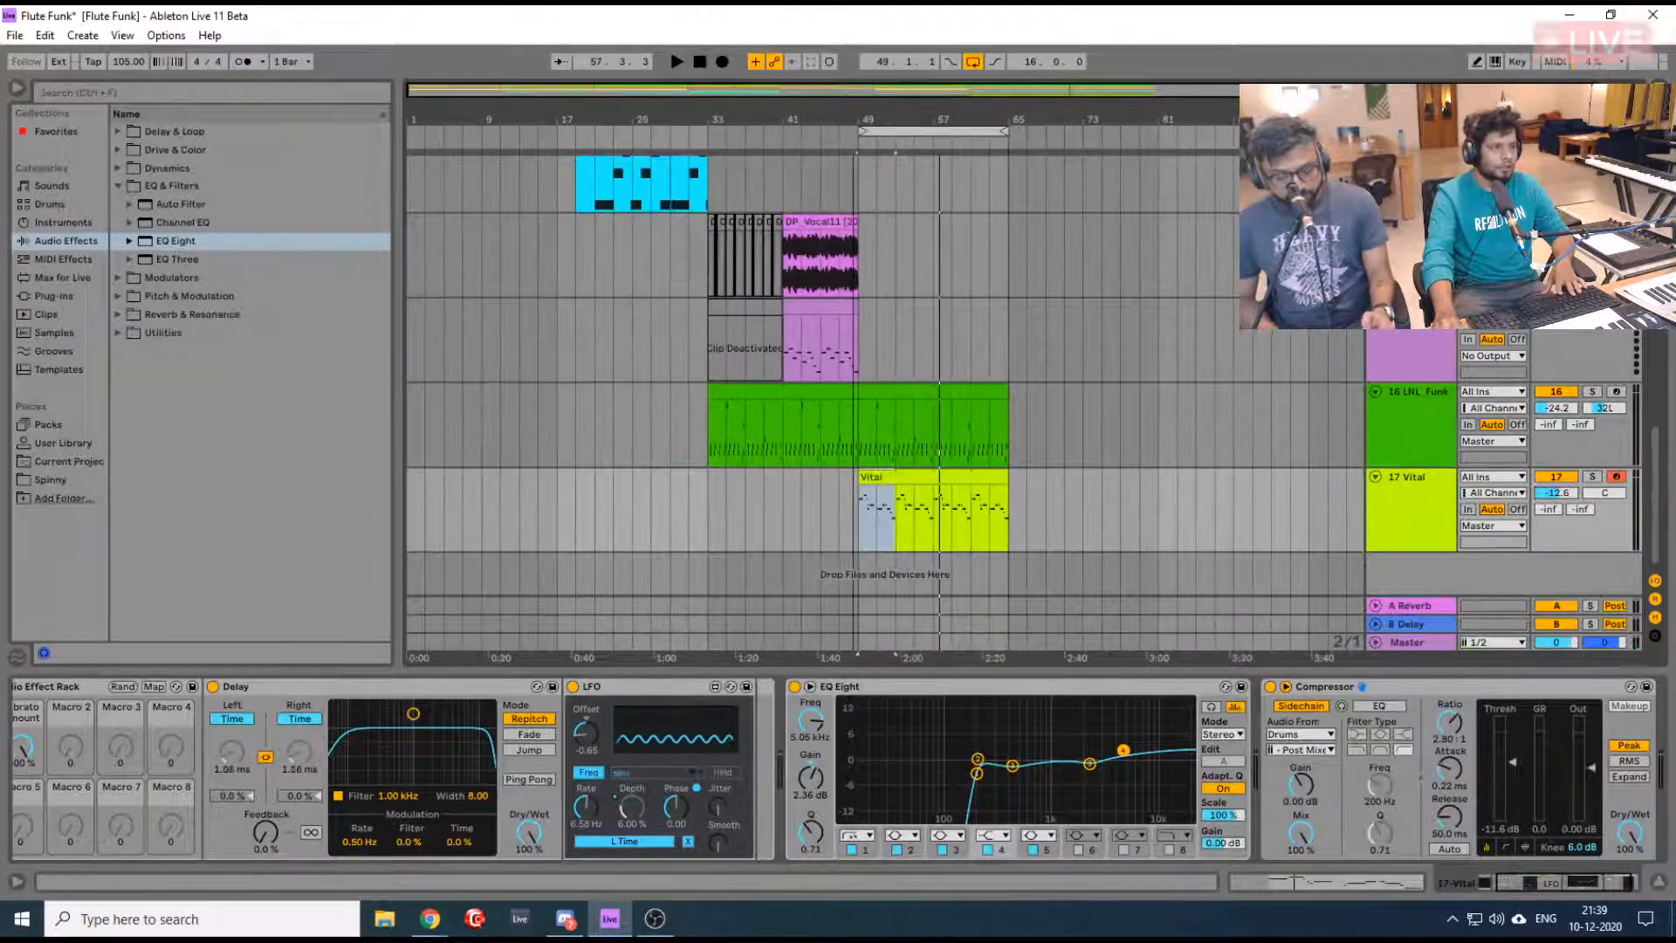
{"action": "scroll", "coordinate": [932, 361], "scroll_direction": "up", "scroll_amount": 6}
{"action": "scroll", "coordinate": [933, 368], "scroll_direction": "up", "scroll_amount": 6}
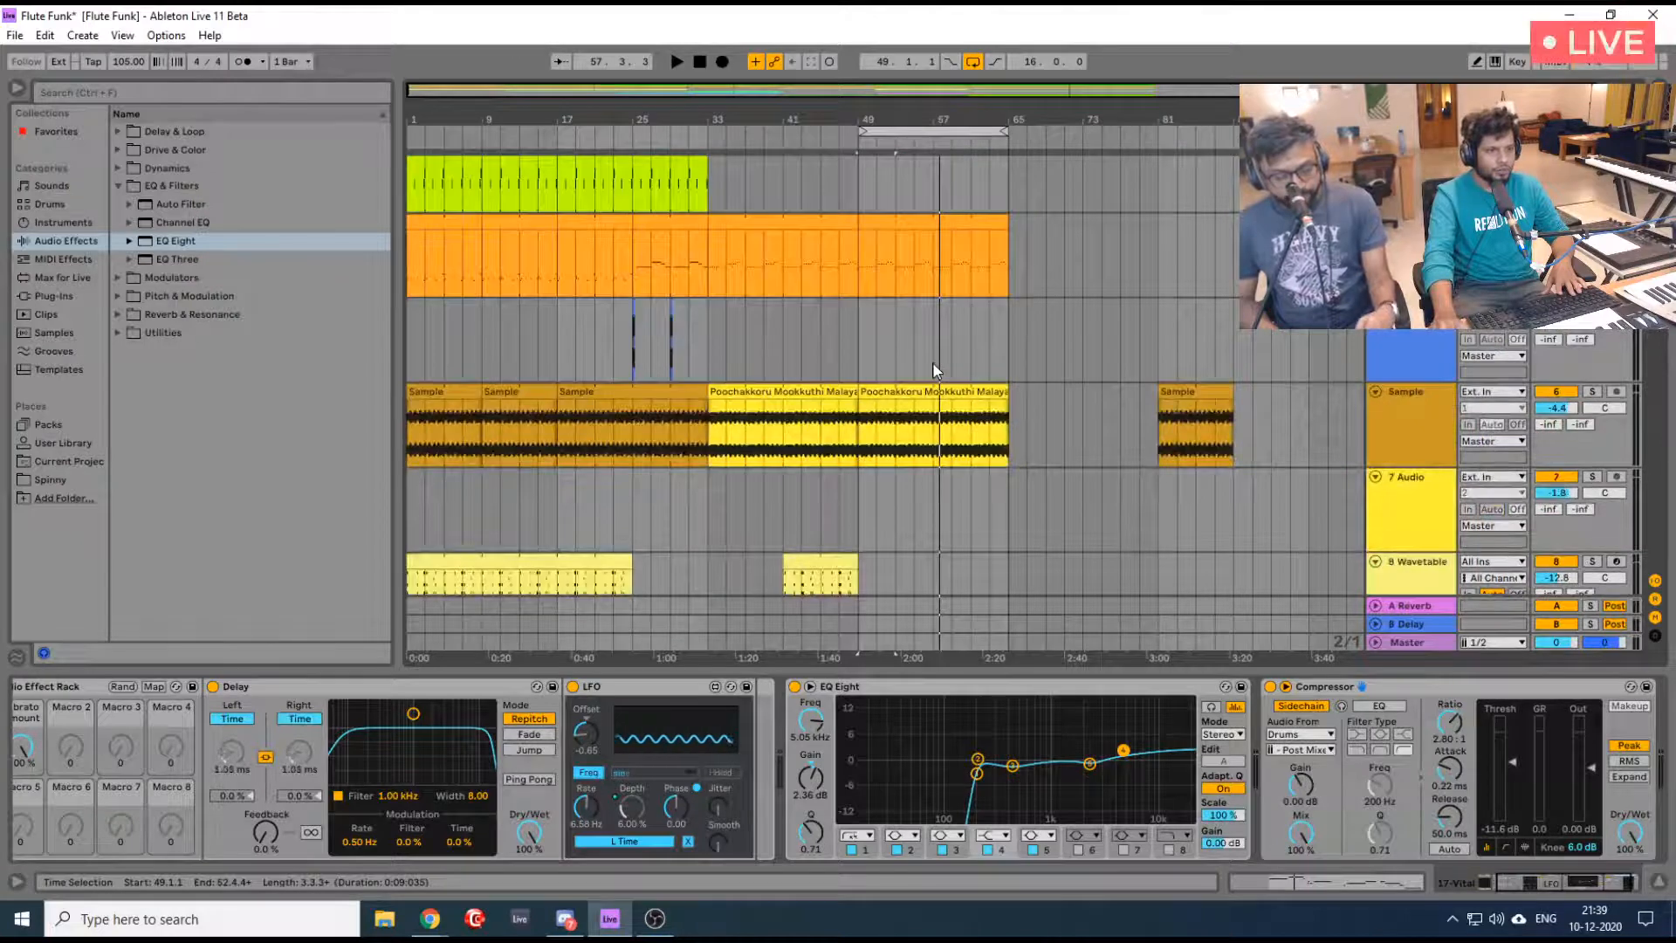
Insert a new audio track directly below the Shakers track
{"action": "scroll", "coordinate": [794, 326], "scroll_direction": "up", "scroll_amount": 5}
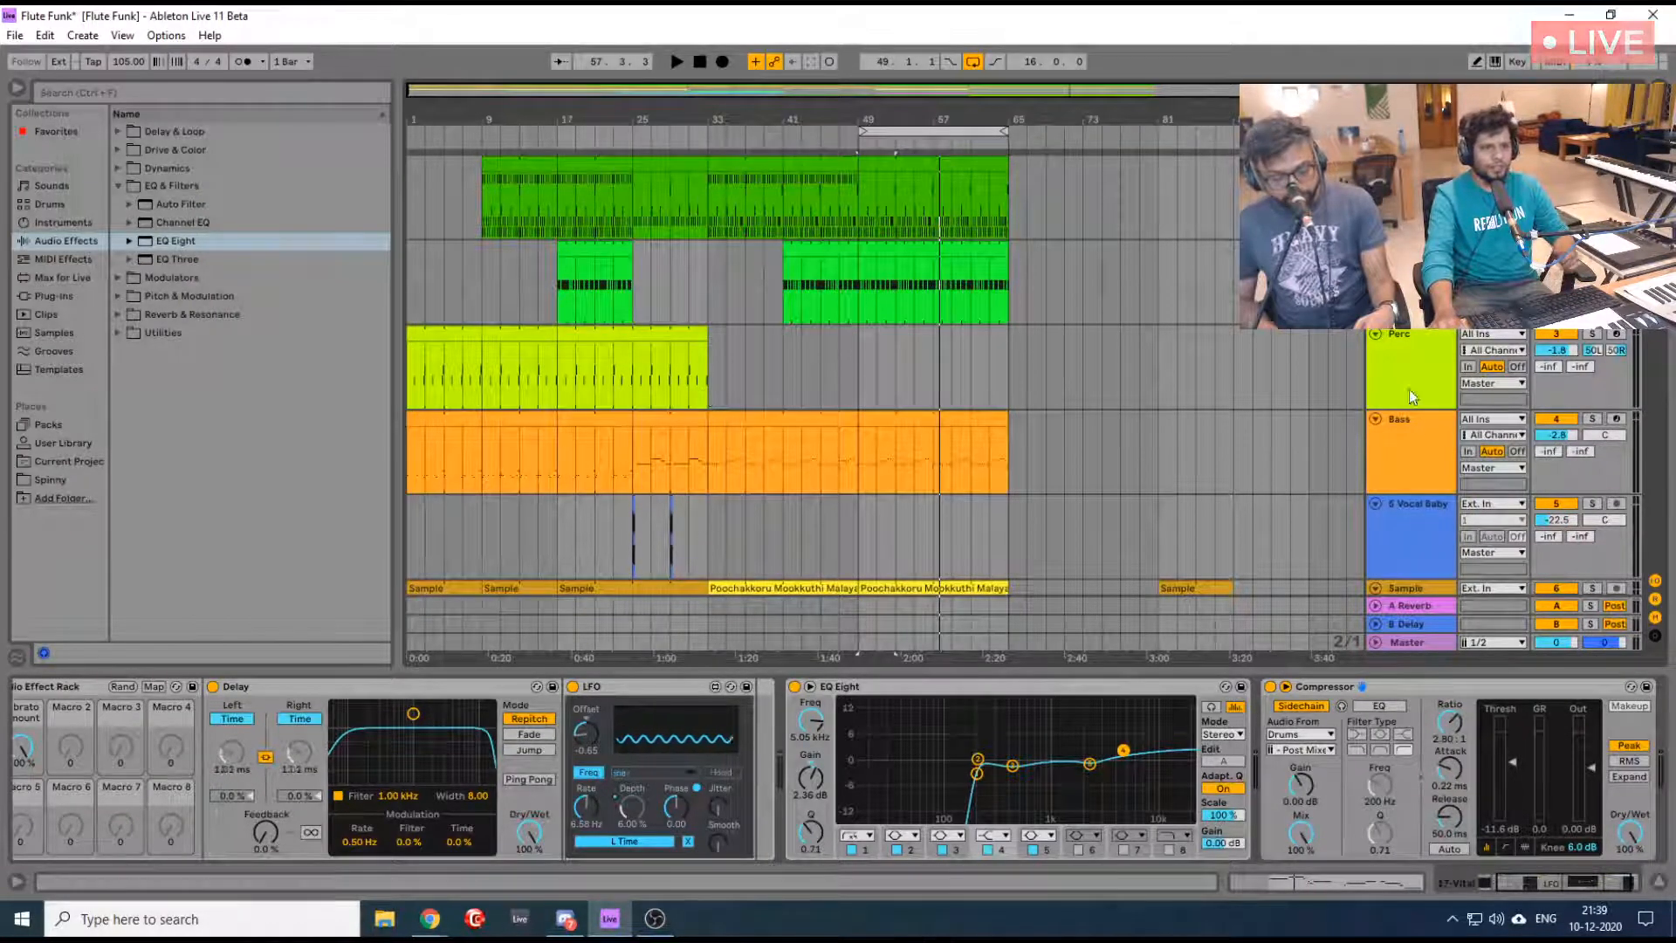
{"action": "right_click", "coordinate": [1420, 282]}
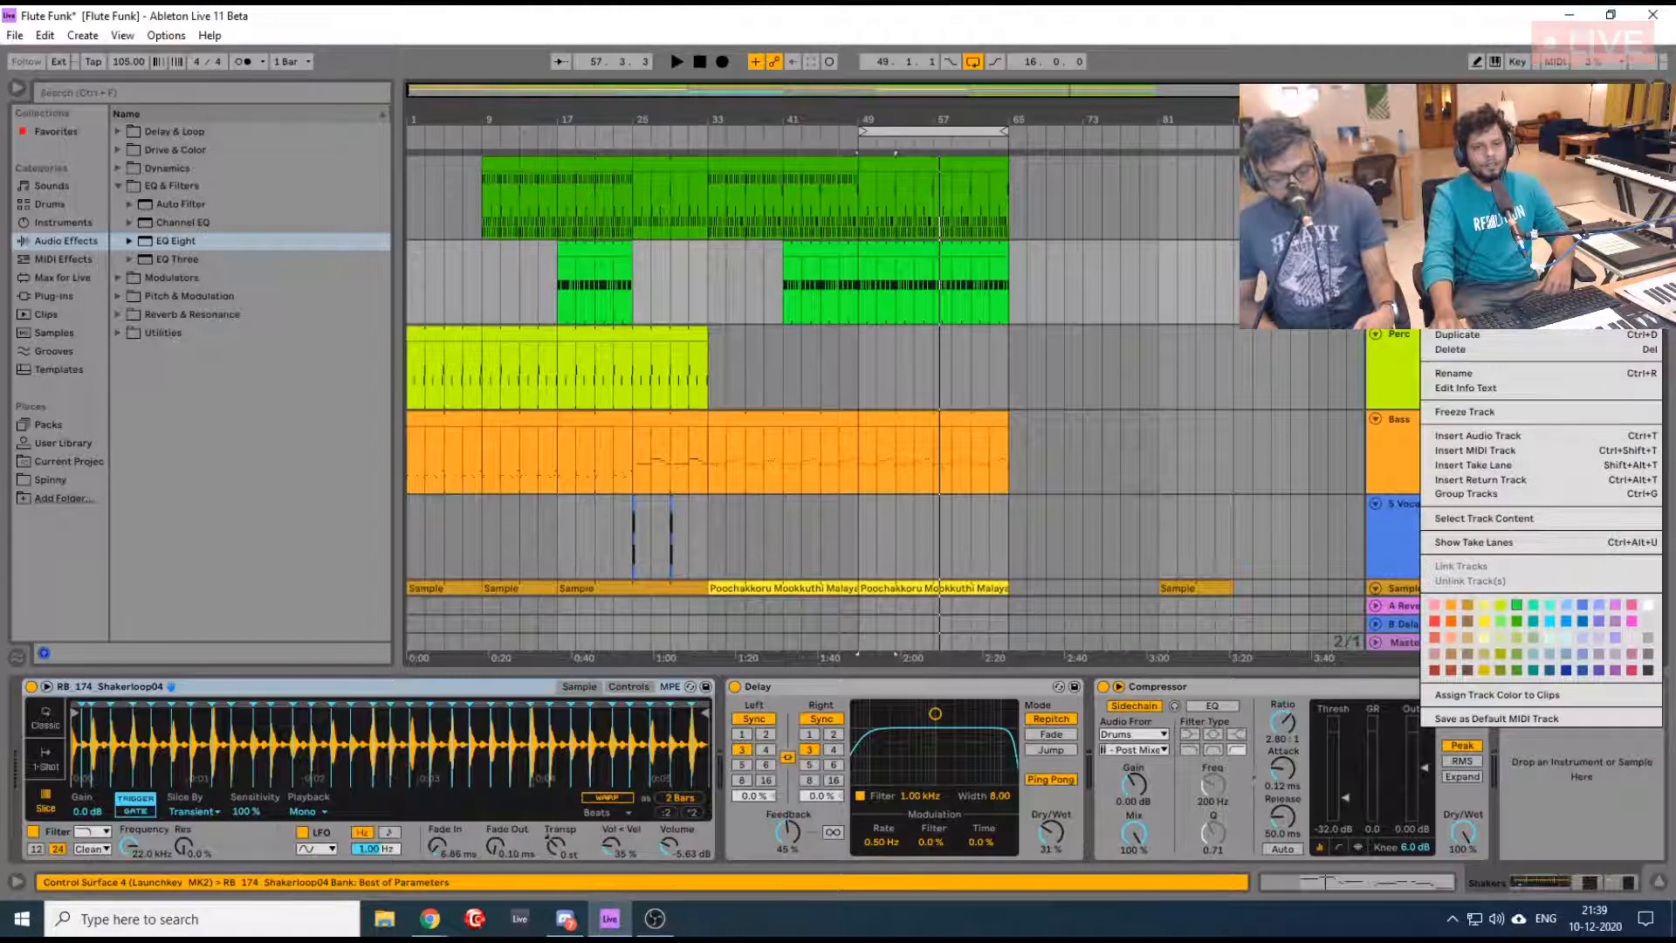
{"action": "left_click", "coordinate": [1481, 439]}
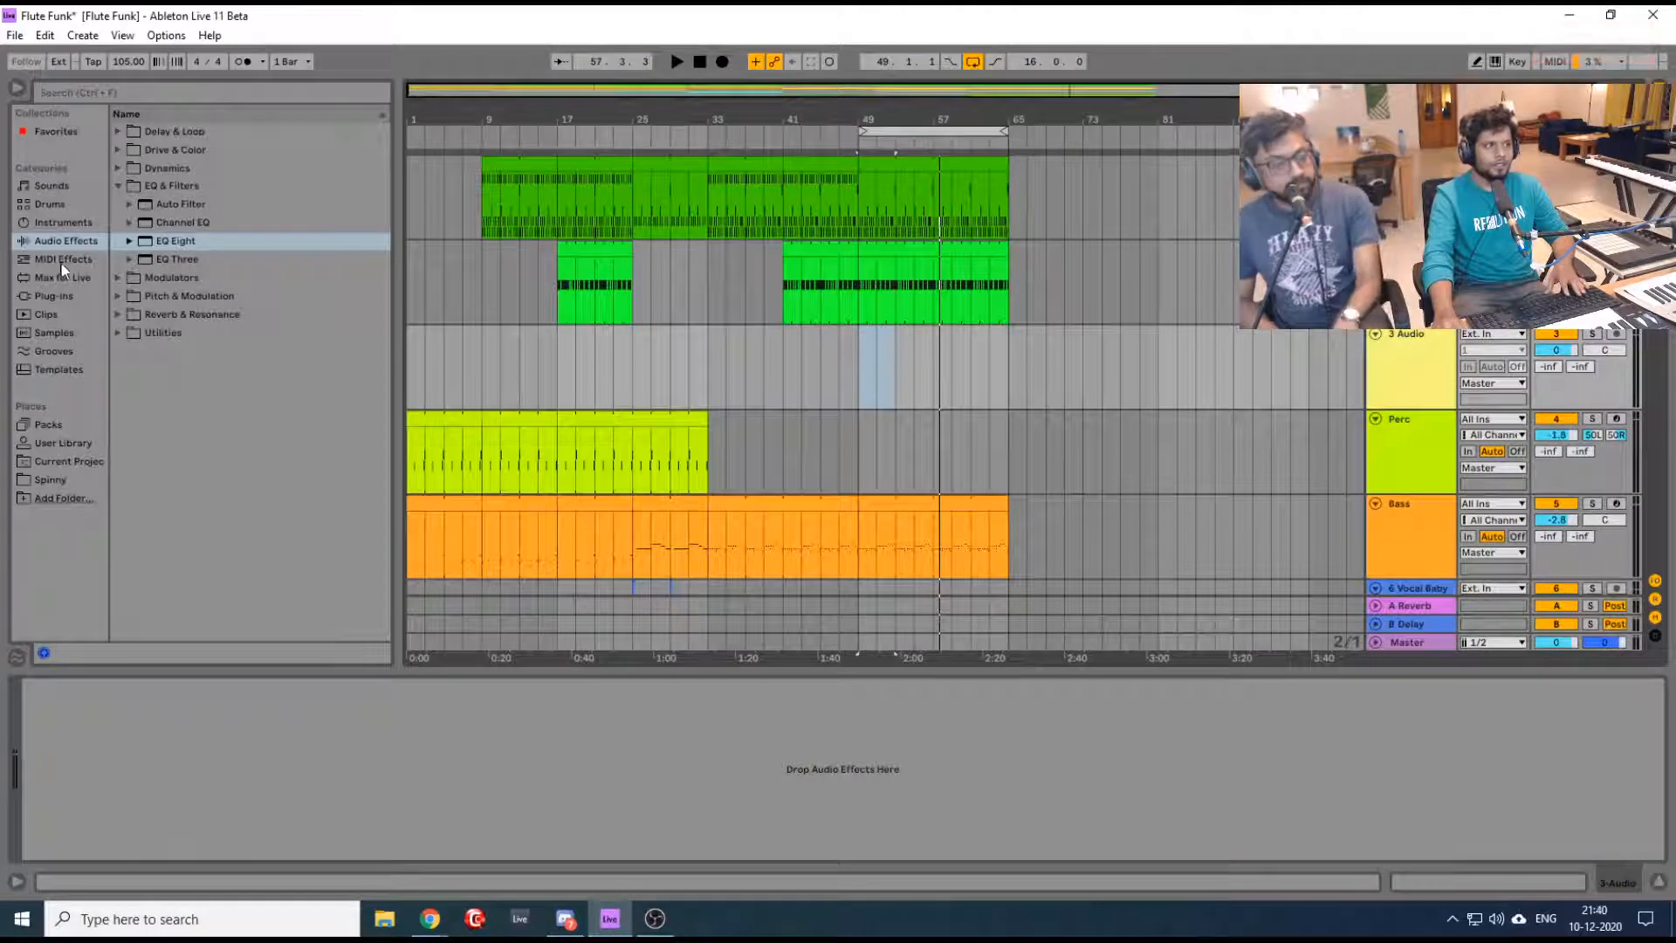
Search the browser's sample library for "voice"
{"action": "left_click", "coordinate": [69, 297]}
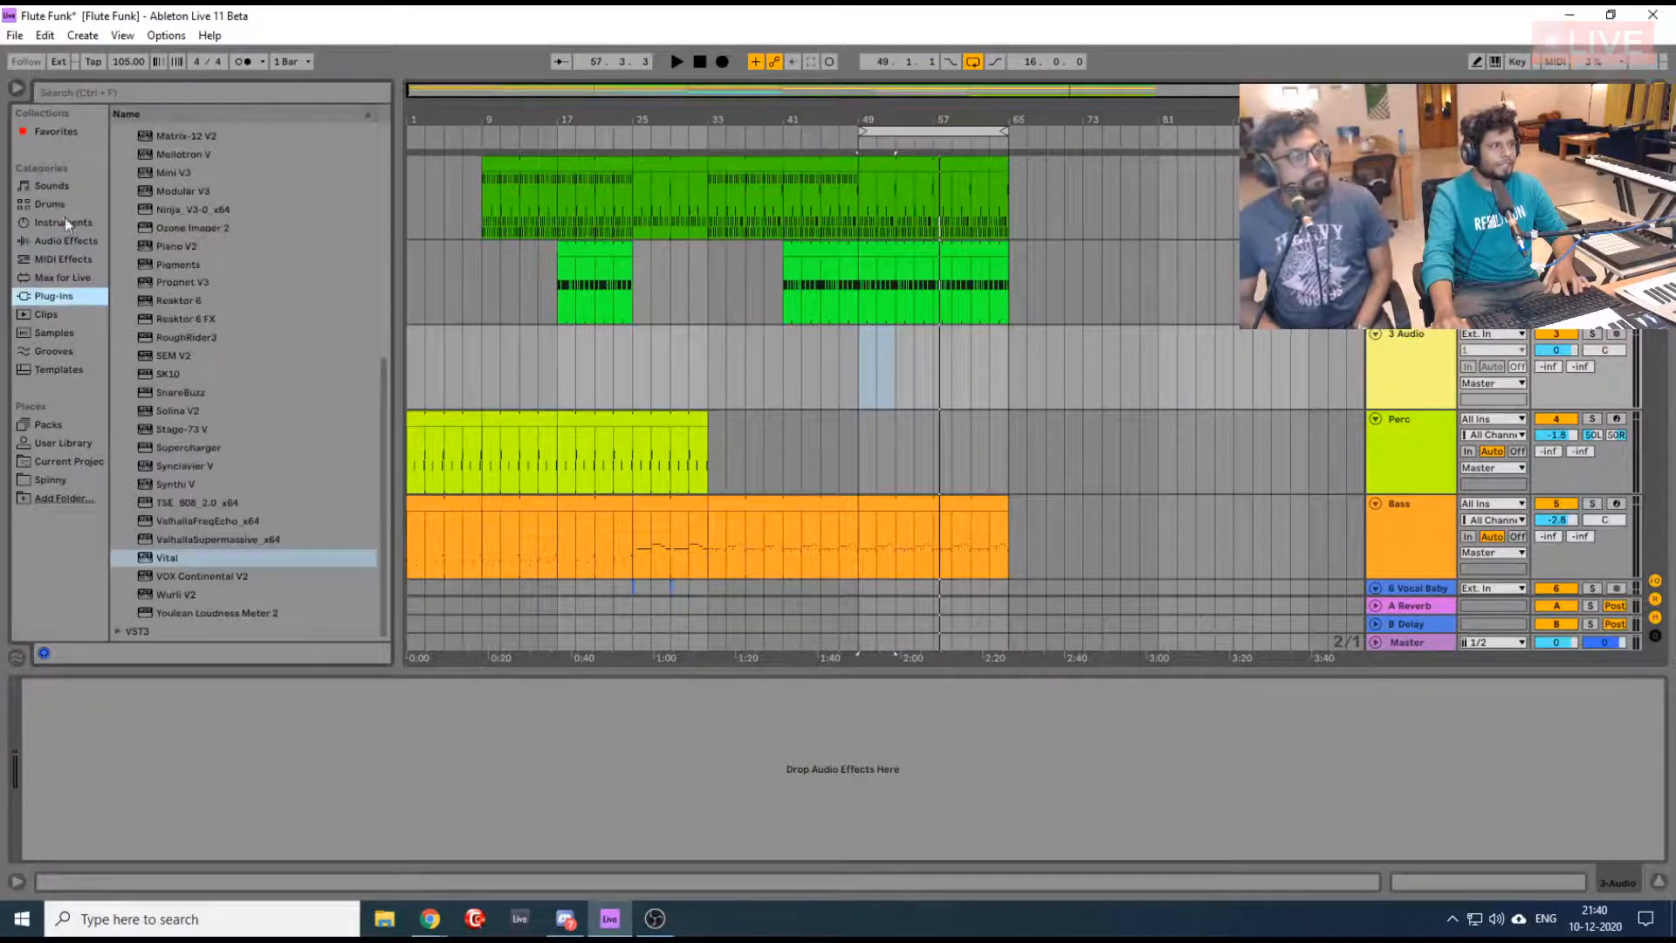
{"action": "left_click", "coordinate": [54, 331]}
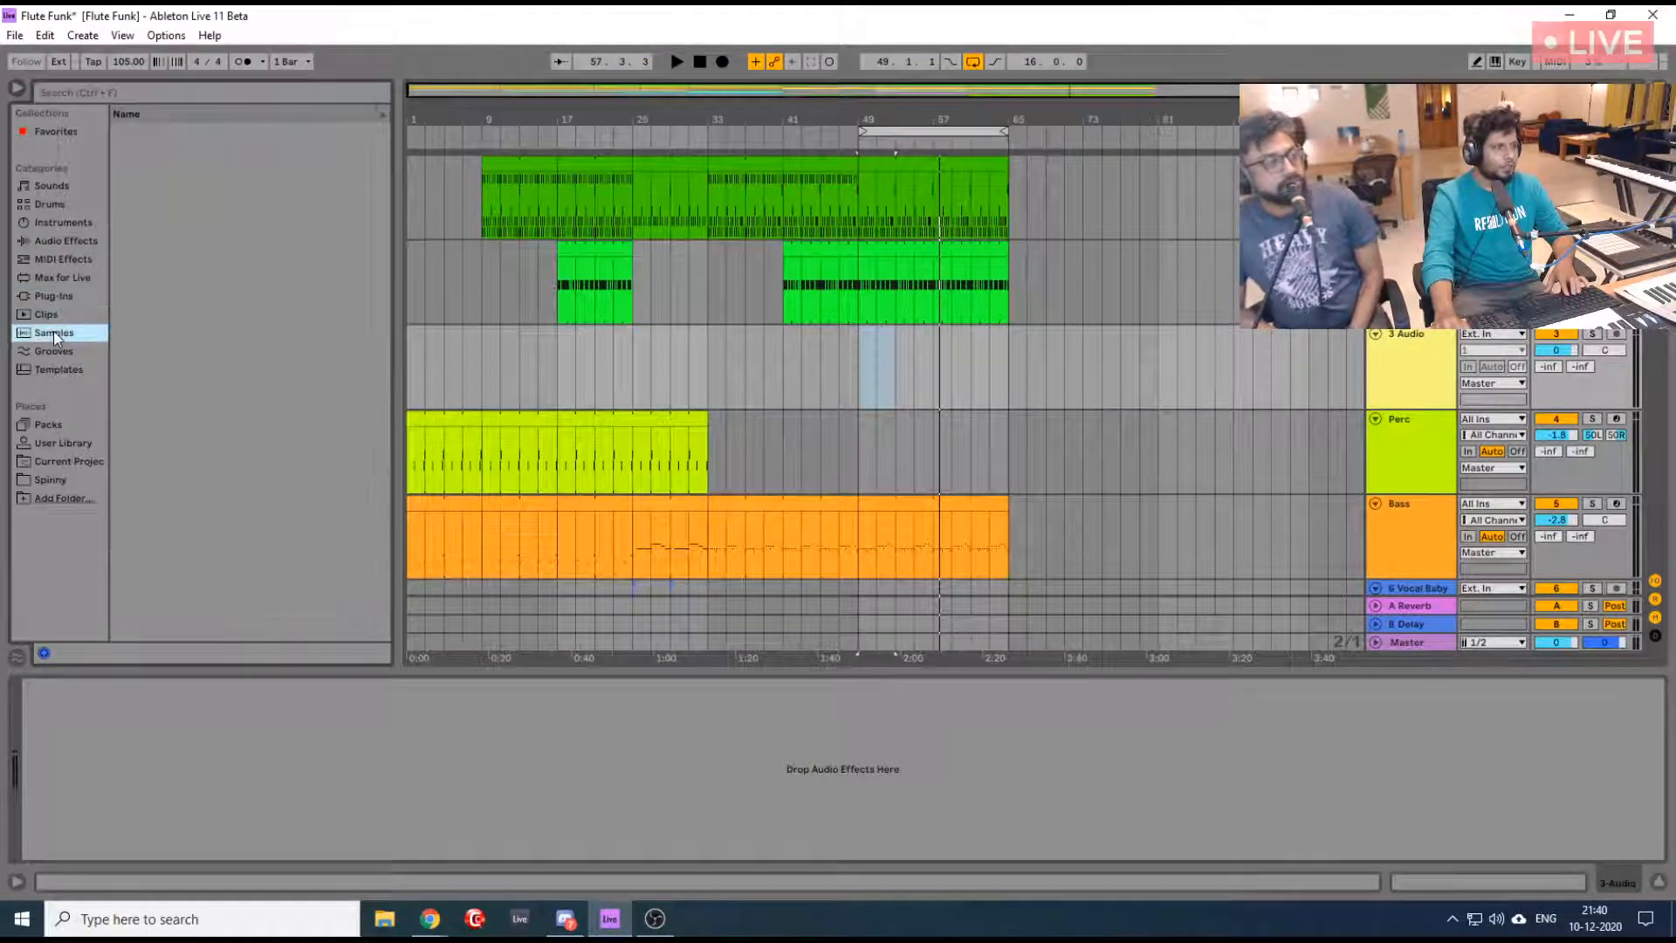
{"action": "left_click", "coordinate": [149, 97]}
{"action": "type", "text": "voice"}
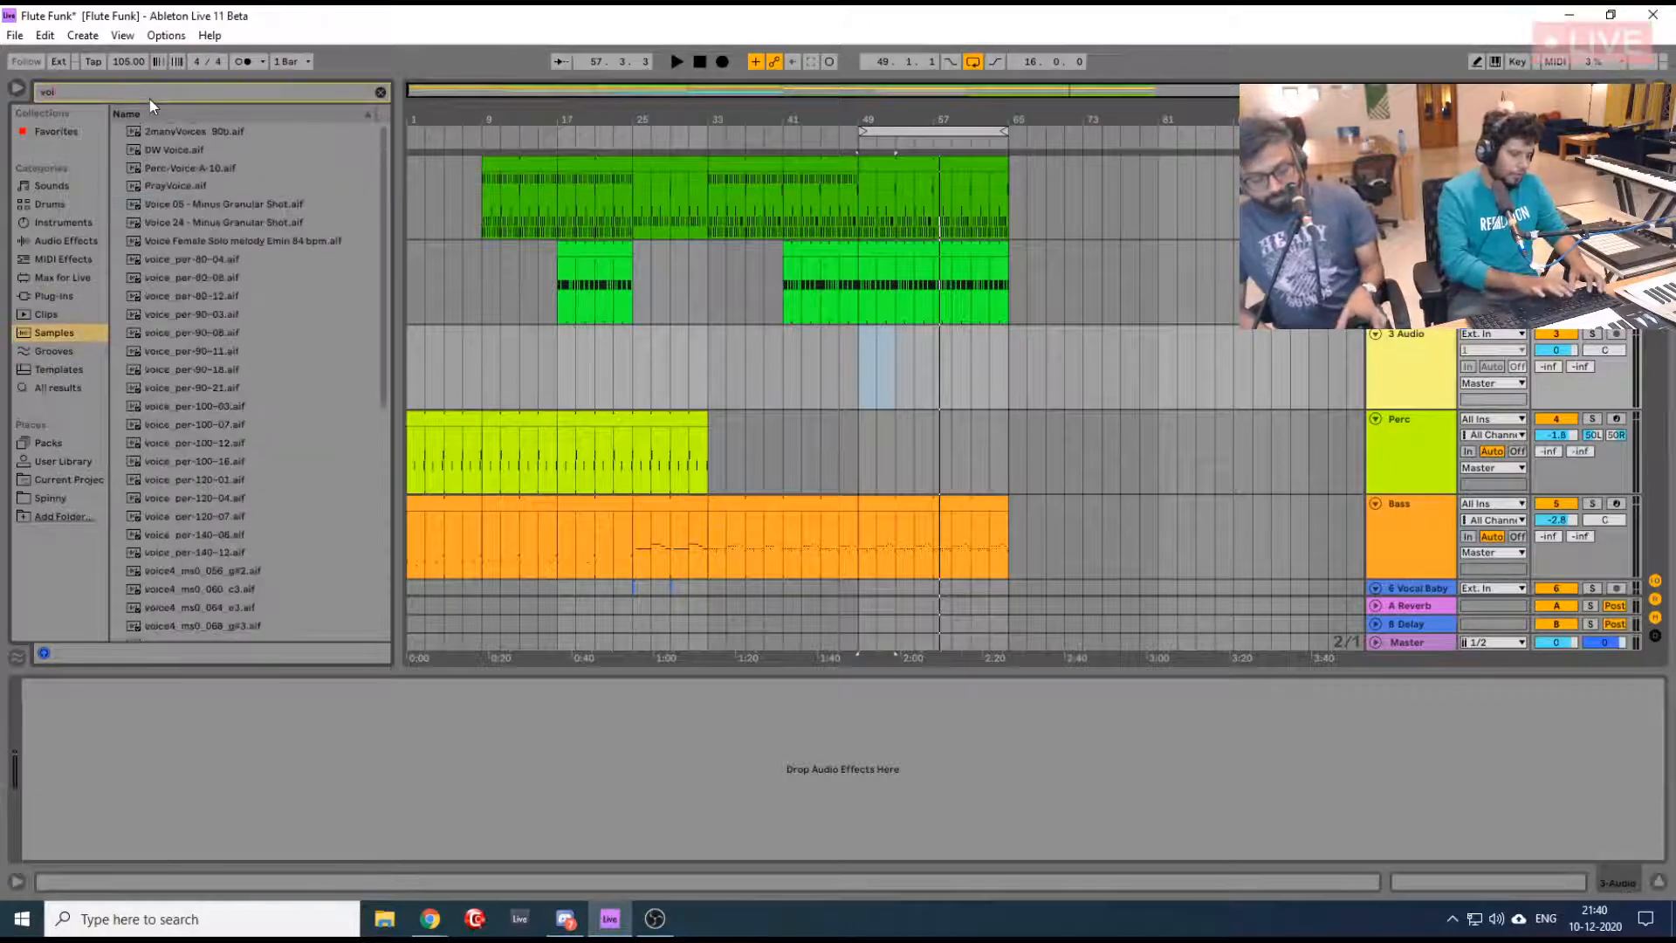
Audition the voice_per samples one after another, from voice_per-80-04.aif on, and settle on voice_per-100-03.aif
{"action": "left_click", "coordinate": [211, 259]}
{"action": "key", "text": "Down"}
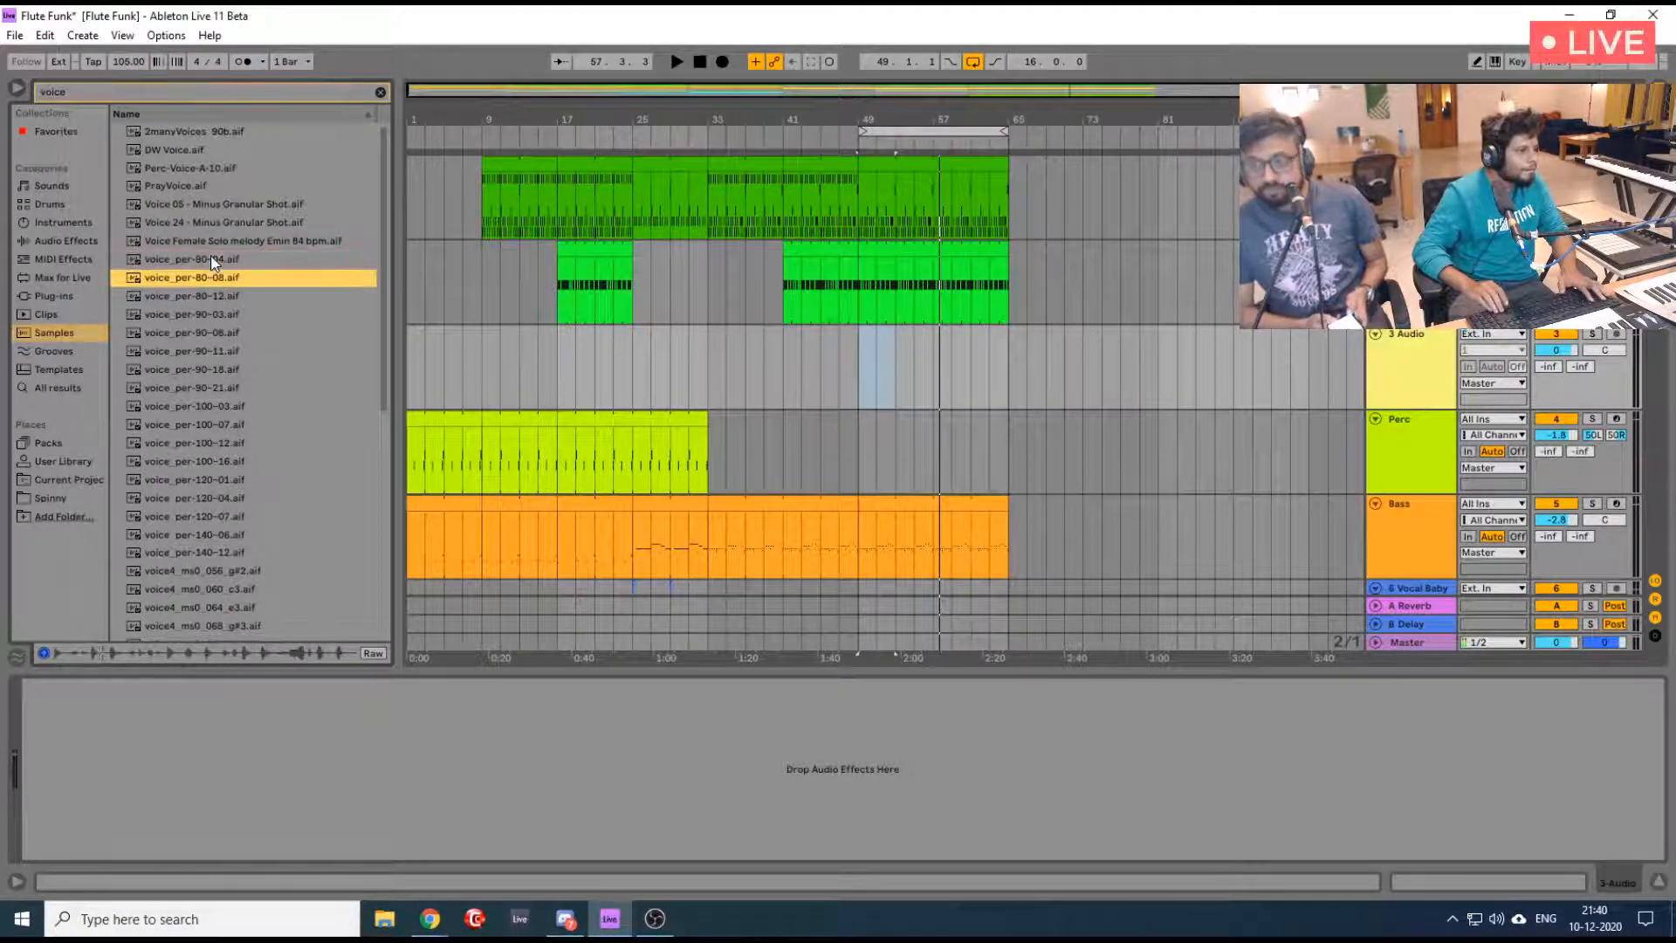
{"action": "key", "text": "Down"}
{"action": "key", "text": "Down"}
{"action": "key", "text": "Down"}
{"action": "key", "text": "Down"}
{"action": "key", "text": "Down"}
{"action": "key", "text": "Down"}
{"action": "key", "text": "Down"}
{"action": "key", "text": "Down"}
{"action": "key", "text": "Up"}
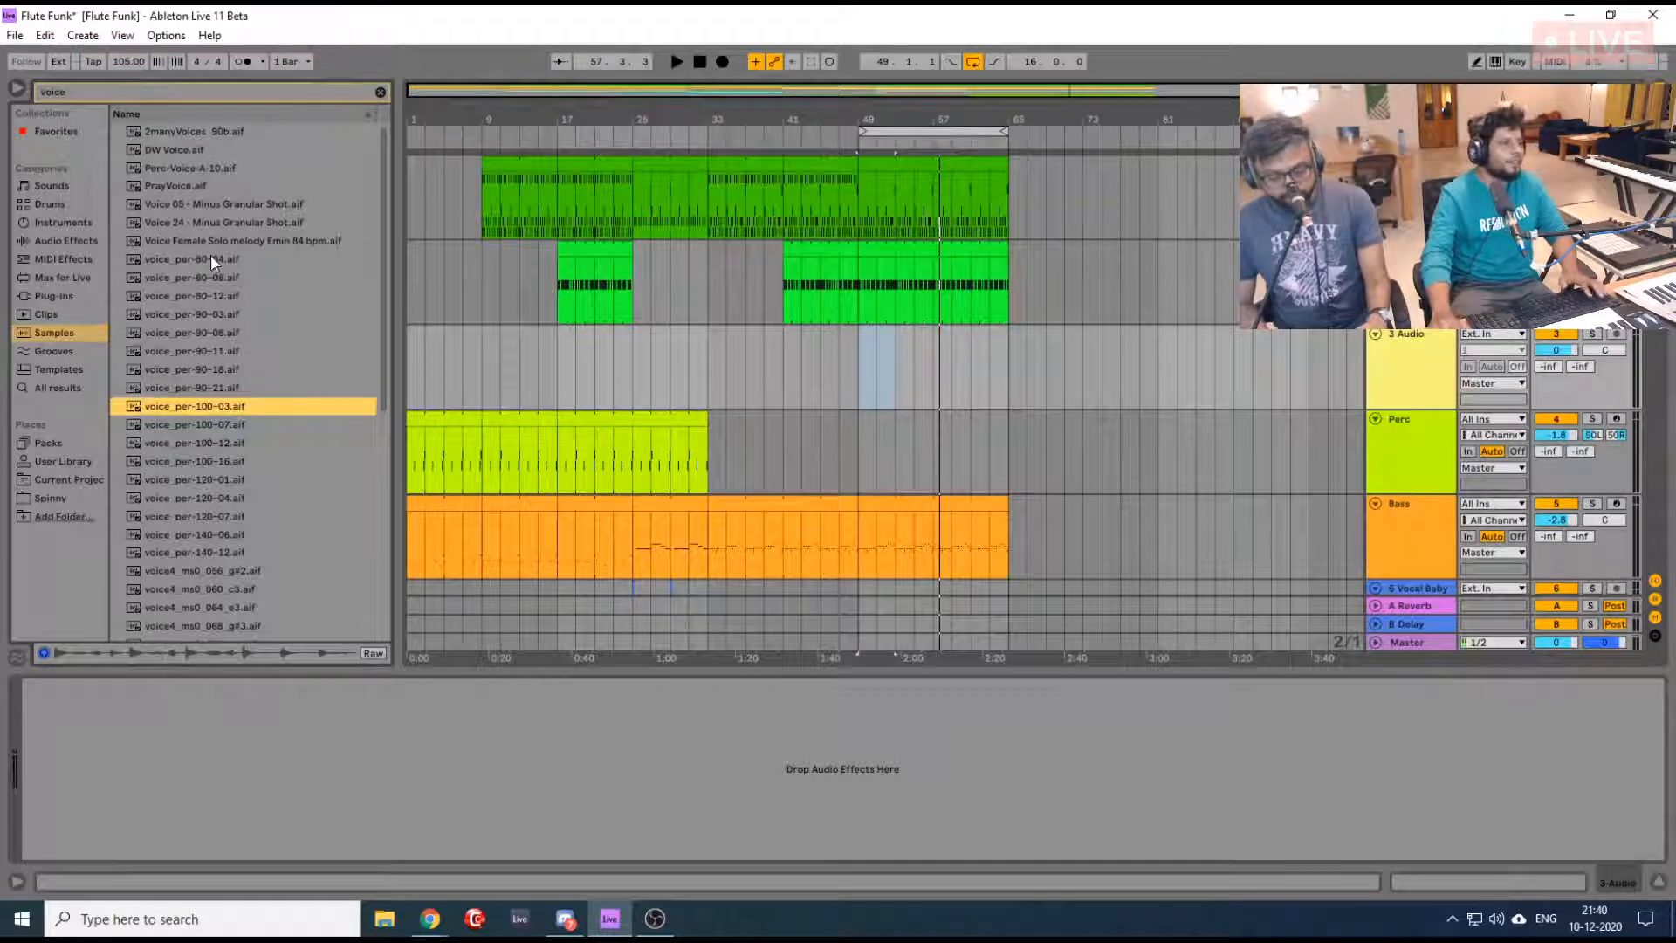
Place the voice_per-100-03.aif sample on the new audio track so that it starts at bar 49
{"action": "left_click", "coordinate": [815, 385]}
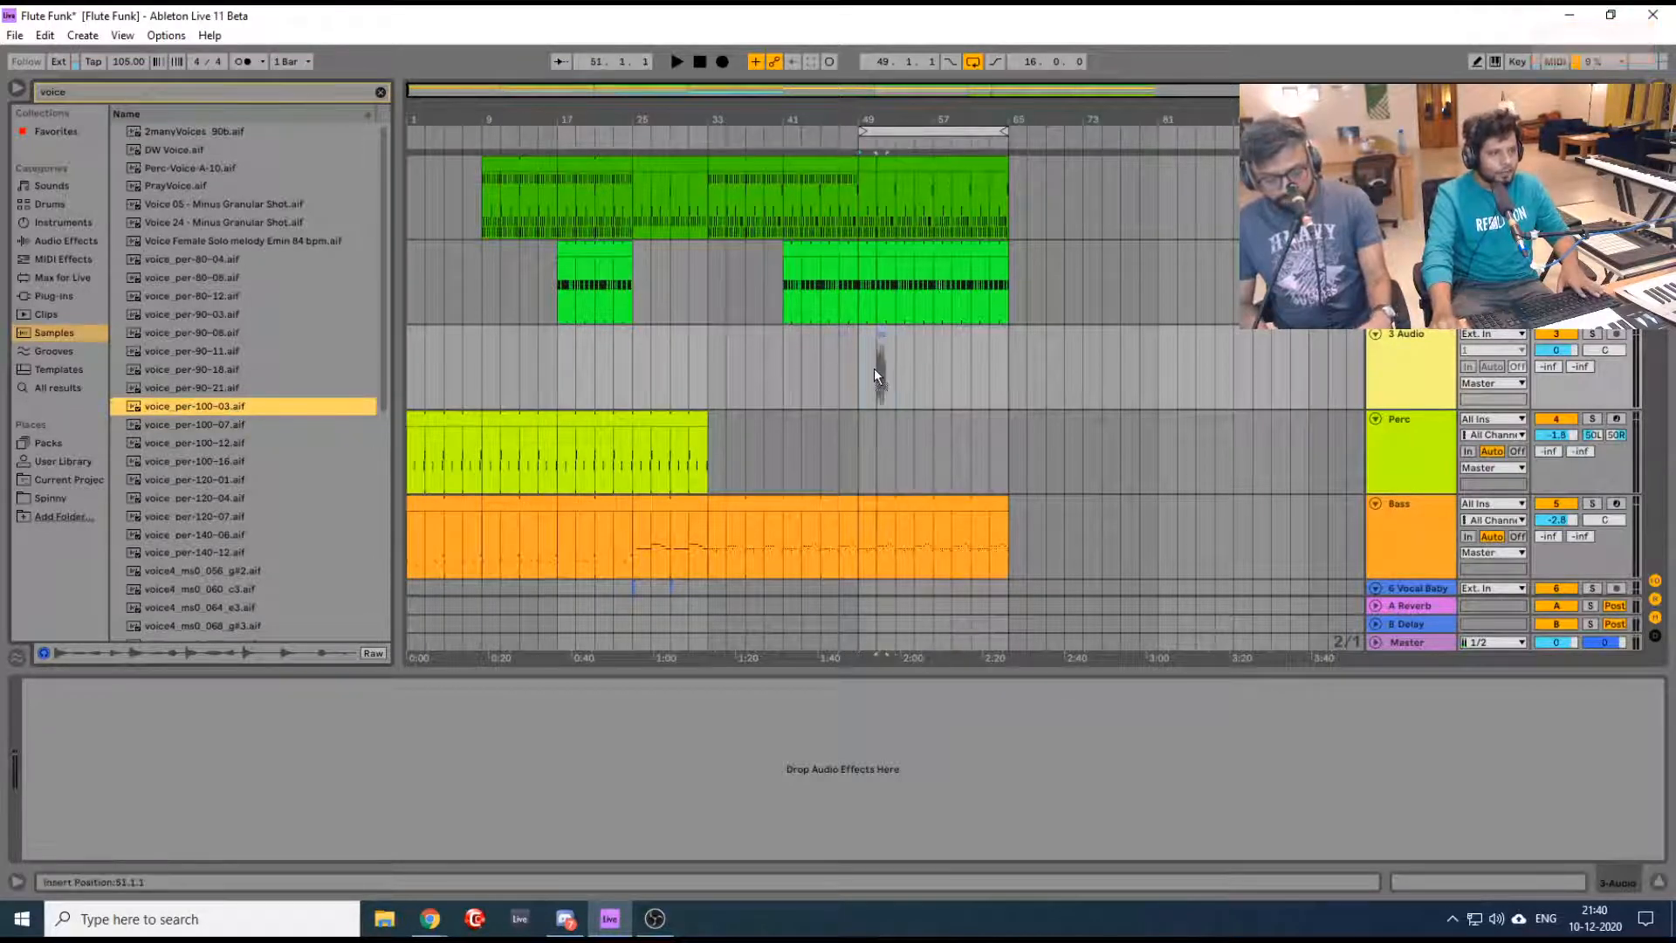
{"action": "left_click_drag", "start_coordinate": [883, 370], "coordinate": [861, 376]}
{"action": "left_click_drag", "start_coordinate": [863, 120], "coordinate": [681, 131]}
{"action": "left_click_drag", "start_coordinate": [703, 113], "coordinate": [704, 404]}
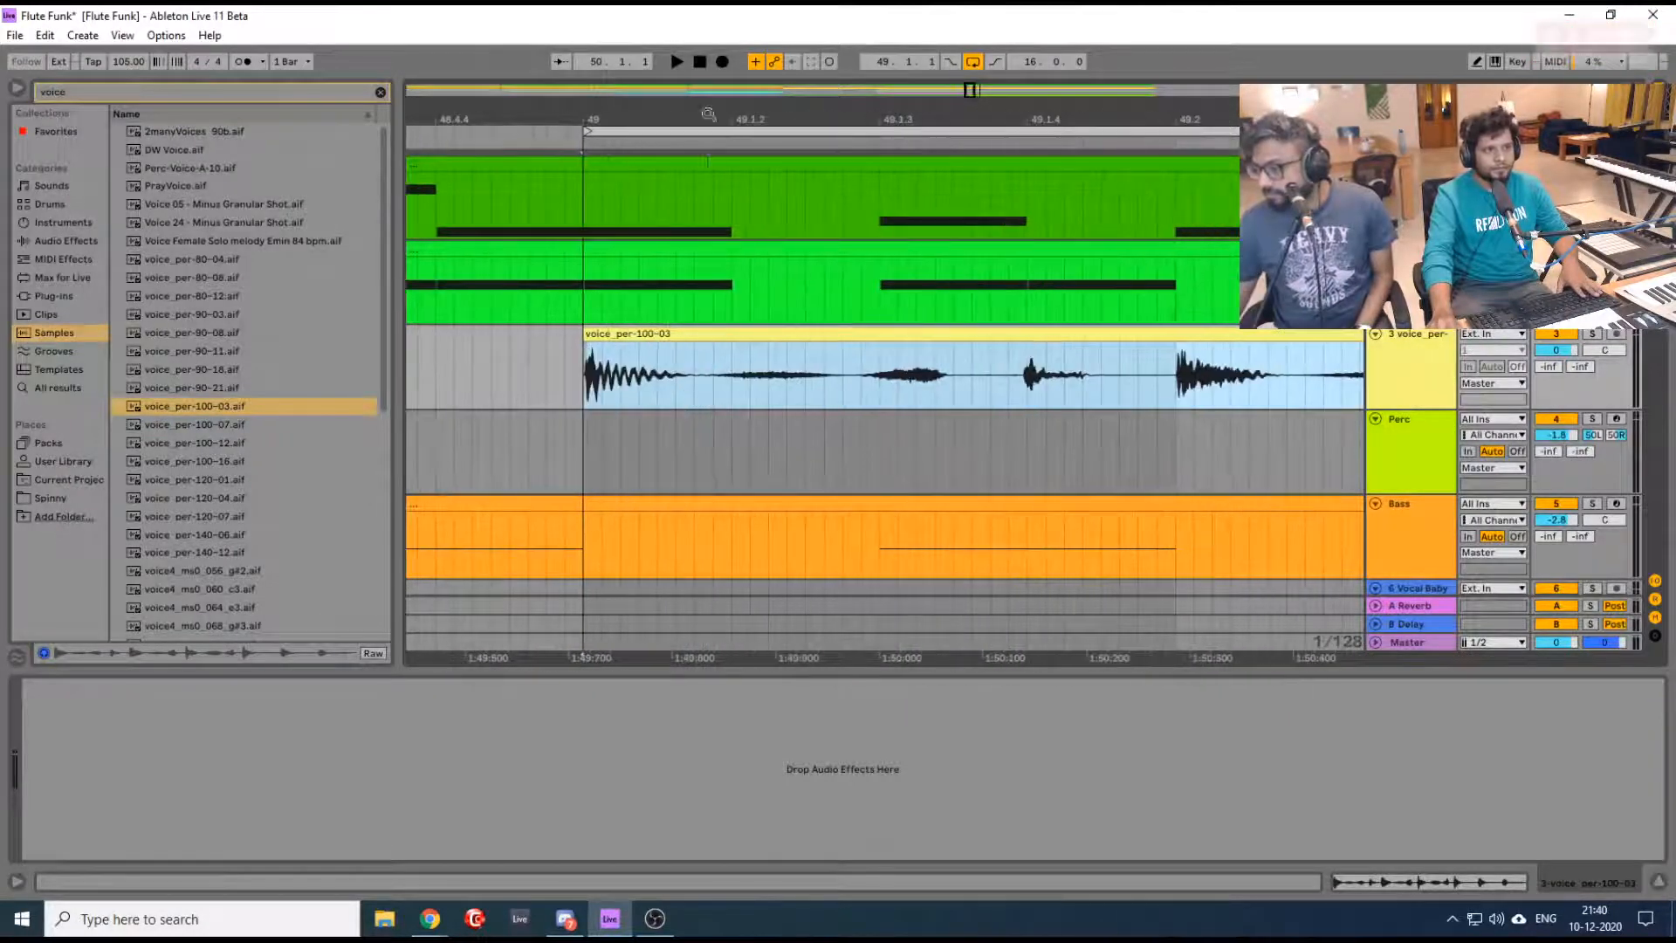
Trim the voice_per-100-03 clip's loop to the two breath sounds after the first hit, with a loop length of 0.0.2
{"action": "double_click", "coordinate": [606, 335]}
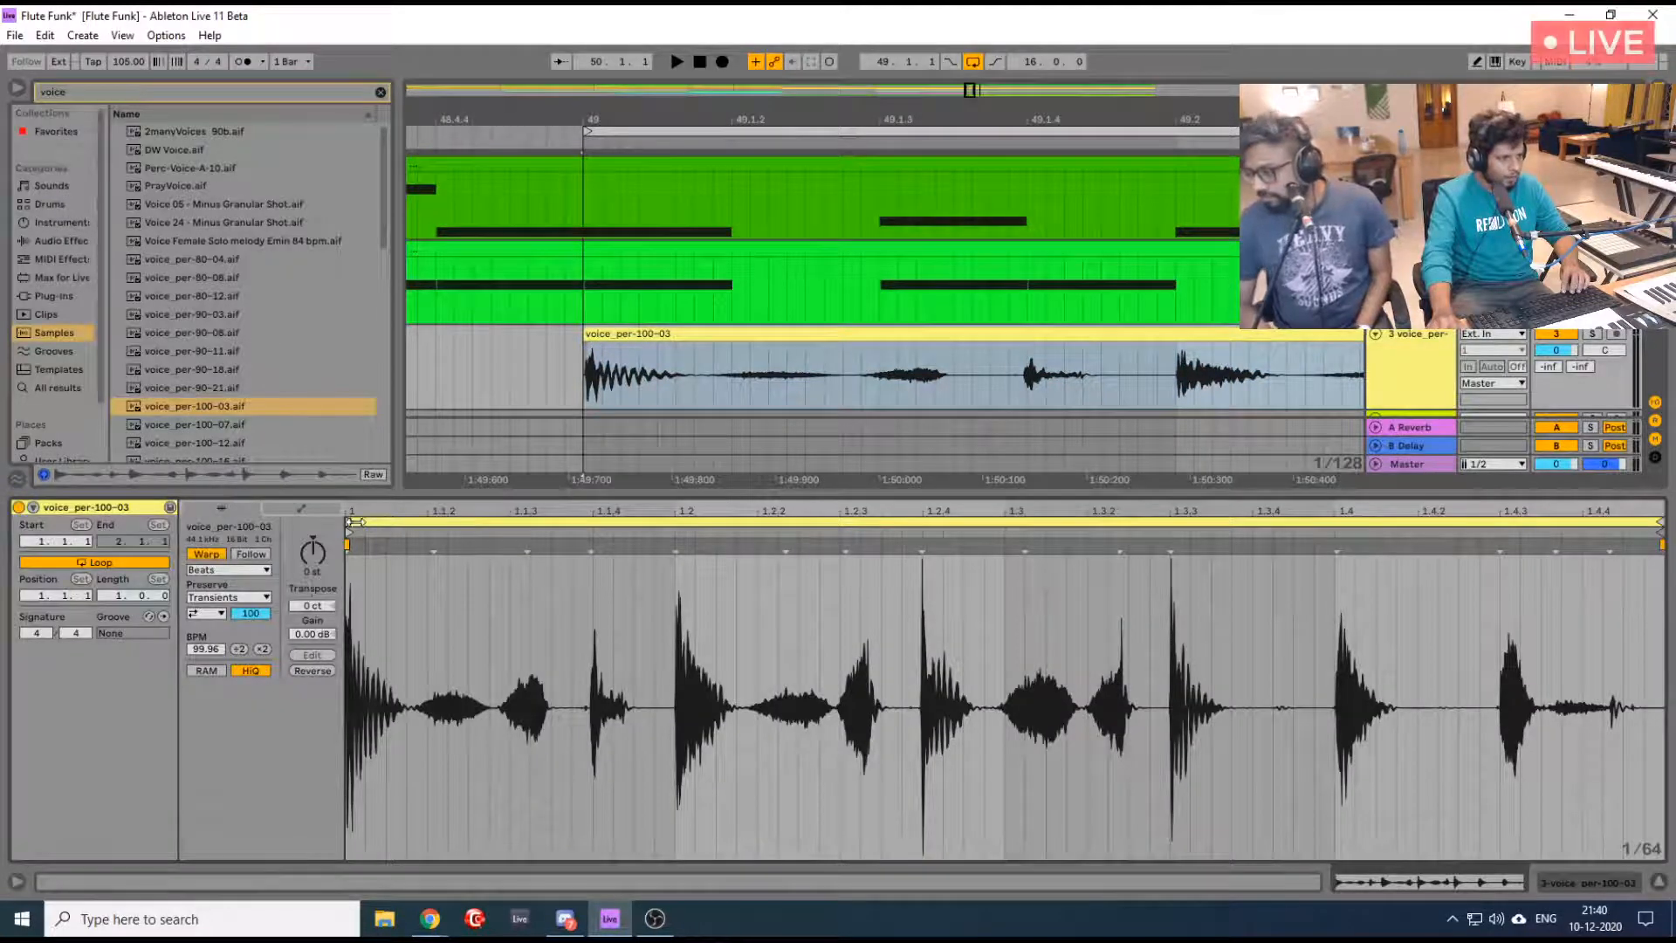
{"action": "left_click_drag", "start_coordinate": [349, 521], "coordinate": [409, 523]}
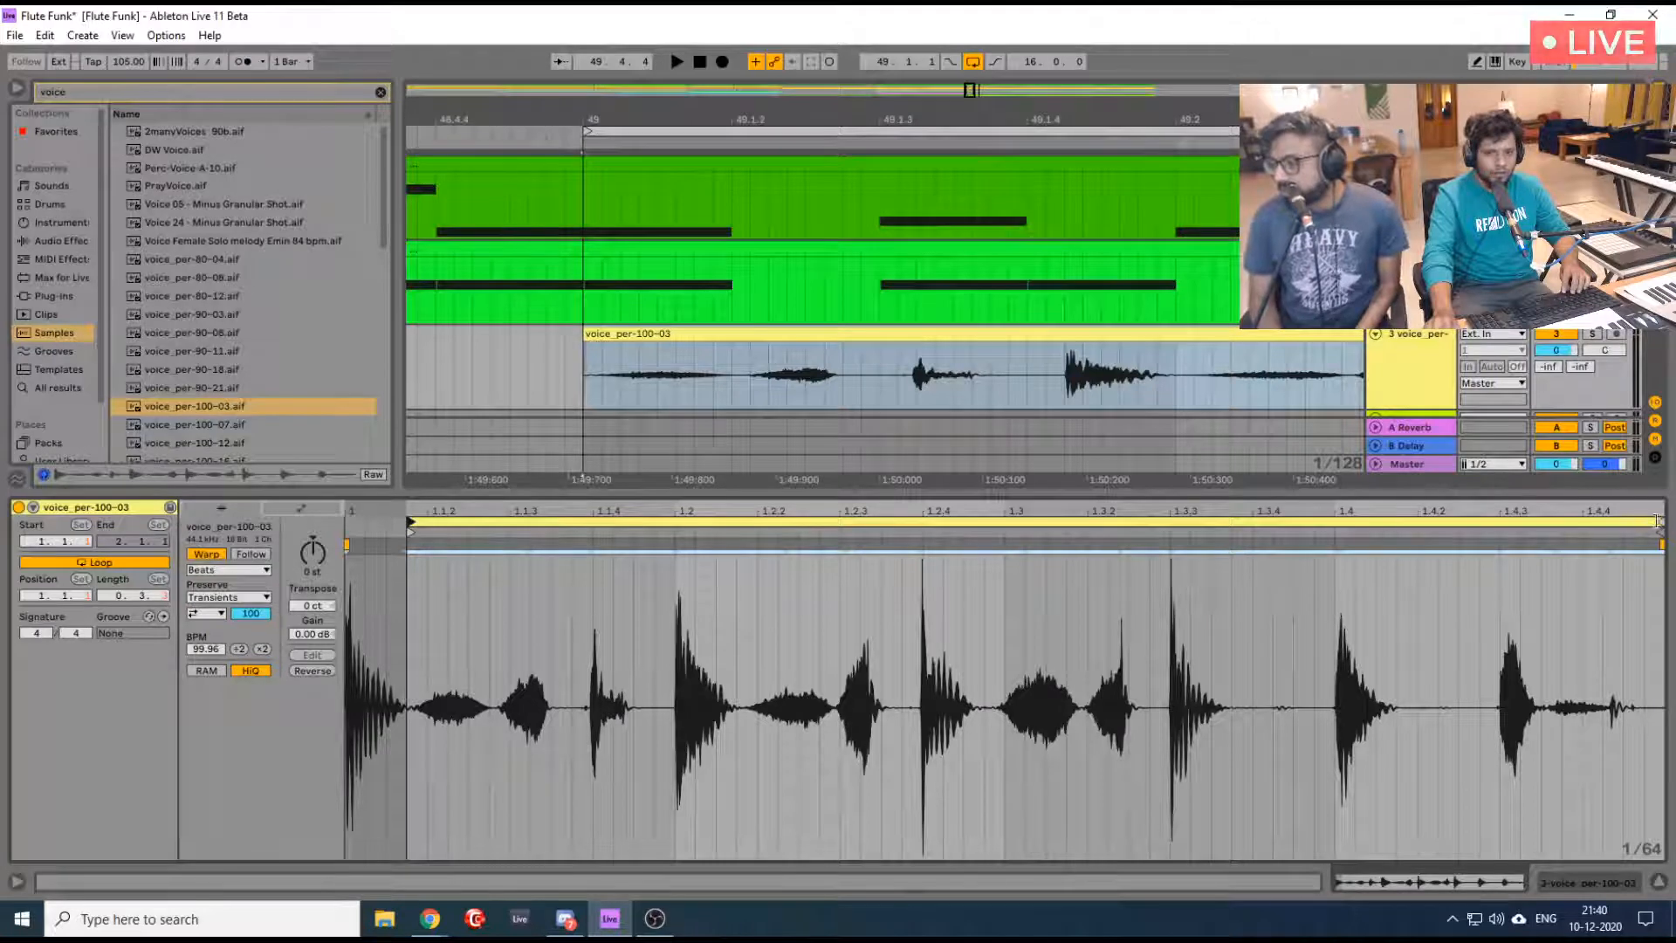
{"action": "left_click_drag", "start_coordinate": [1658, 521], "coordinate": [570, 539]}
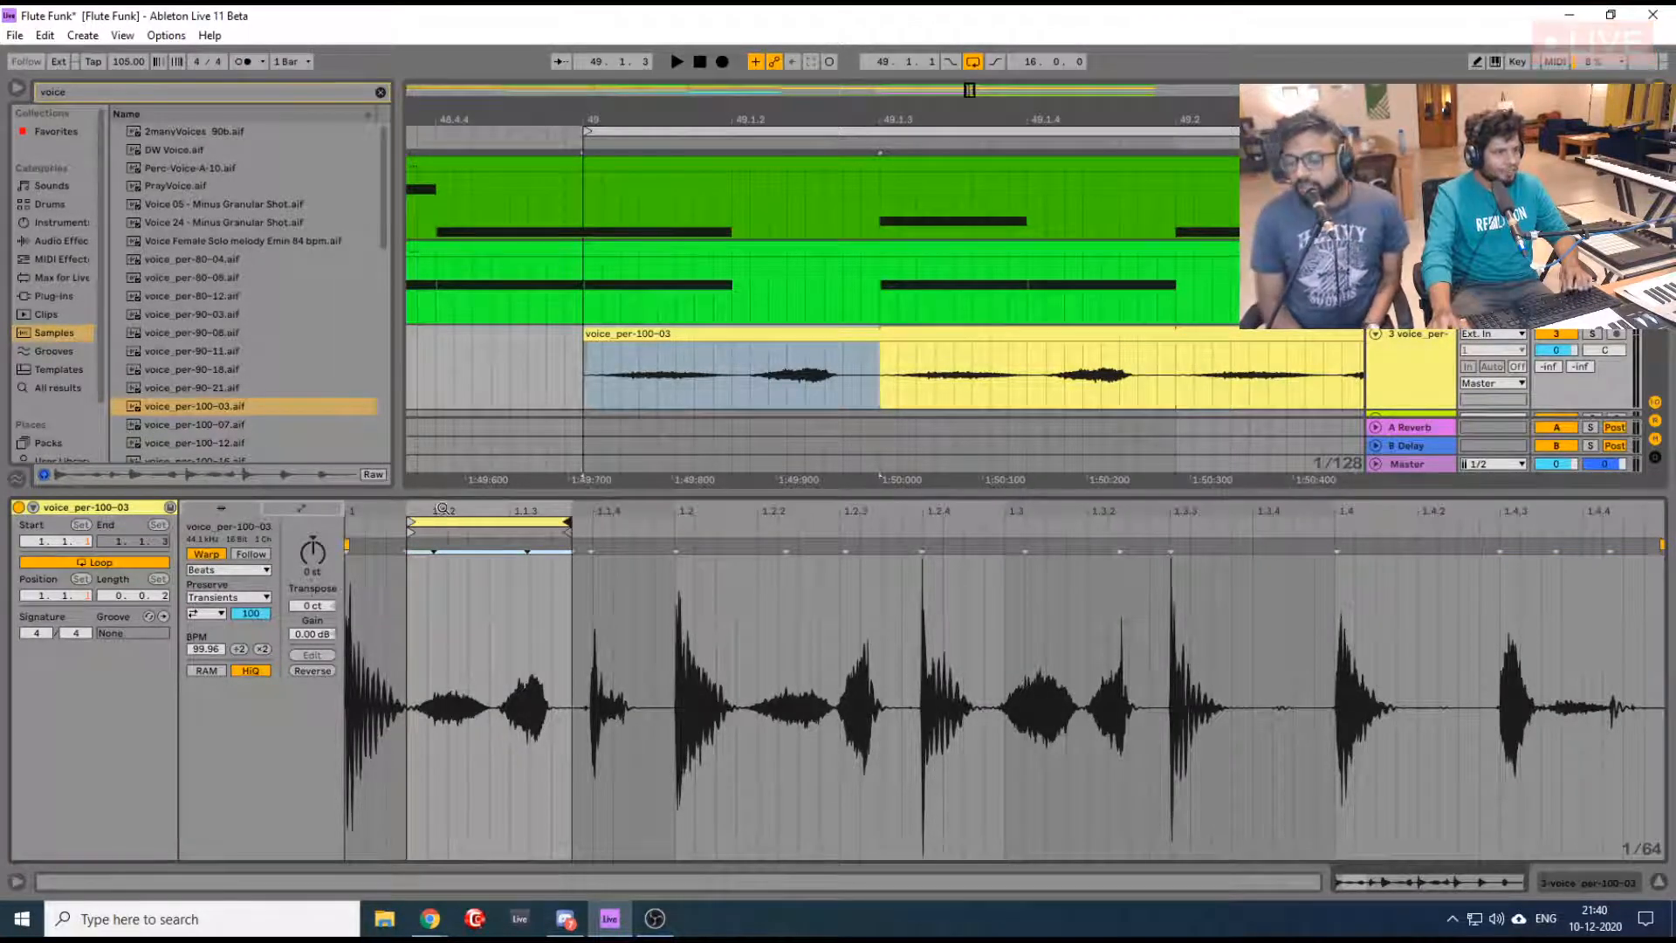
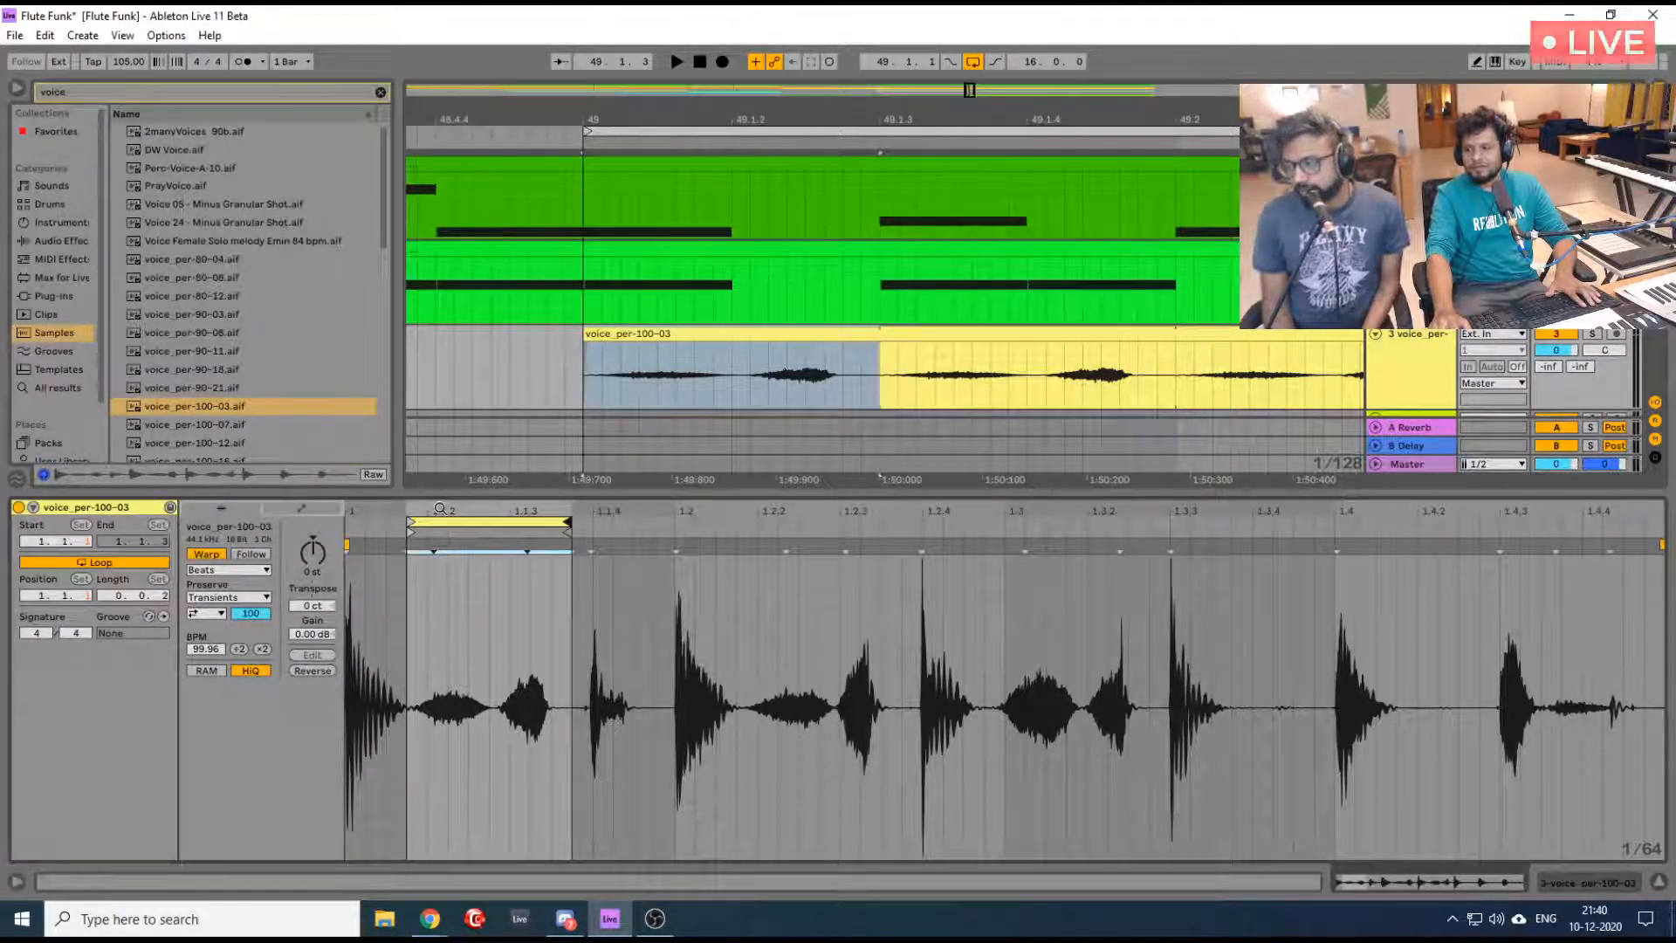
Play the trimmed voice loop in the arrangement from bar 49
{"action": "left_click_drag", "start_coordinate": [440, 509], "coordinate": [631, 509]}
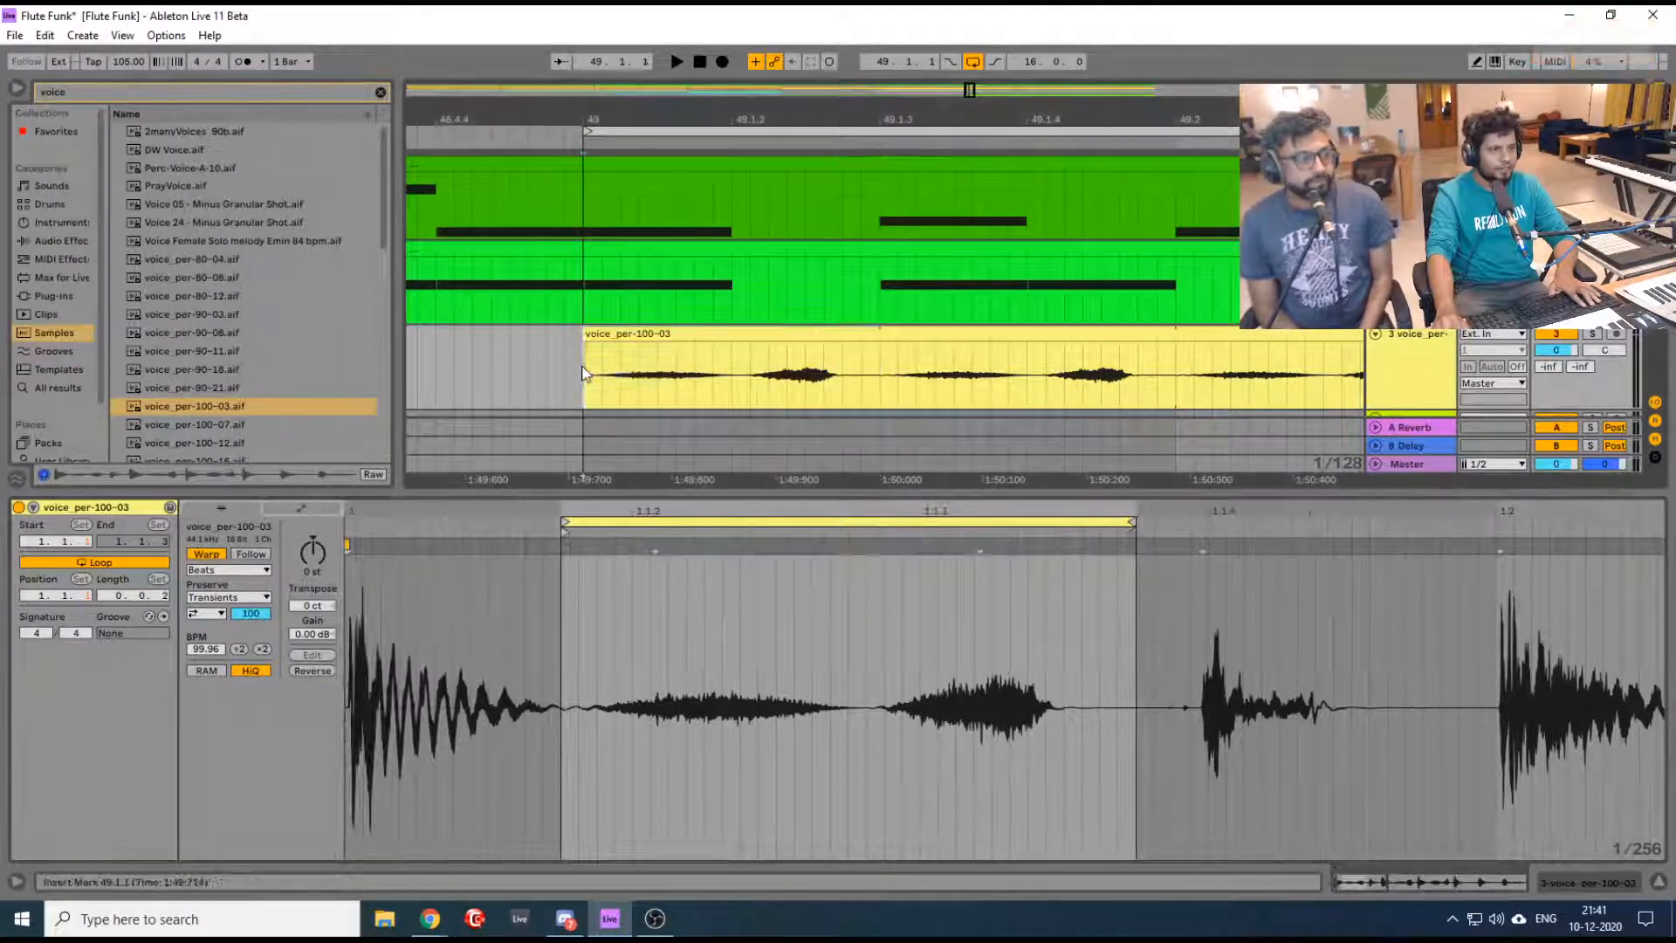
{"action": "left_click", "coordinate": [583, 373]}
{"action": "key", "text": "space"}
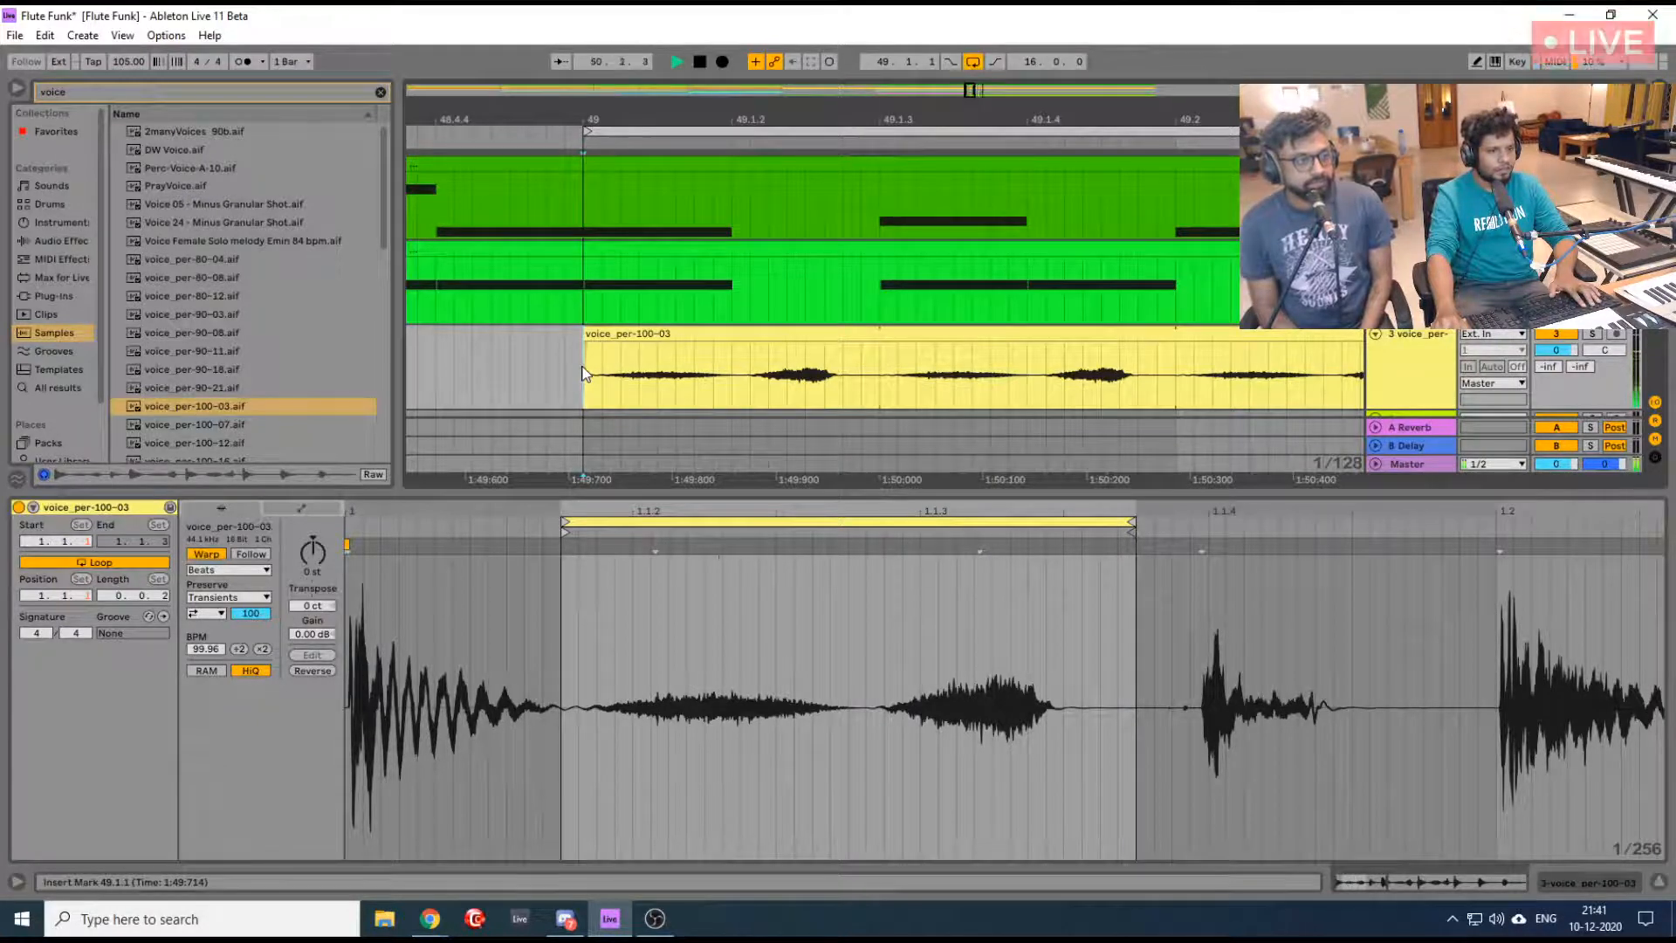
Extend the looped voice_per-100-03 clip in the arrangement to bar 65
{"action": "left_click_drag", "start_coordinate": [658, 118], "coordinate": [633, 118]}
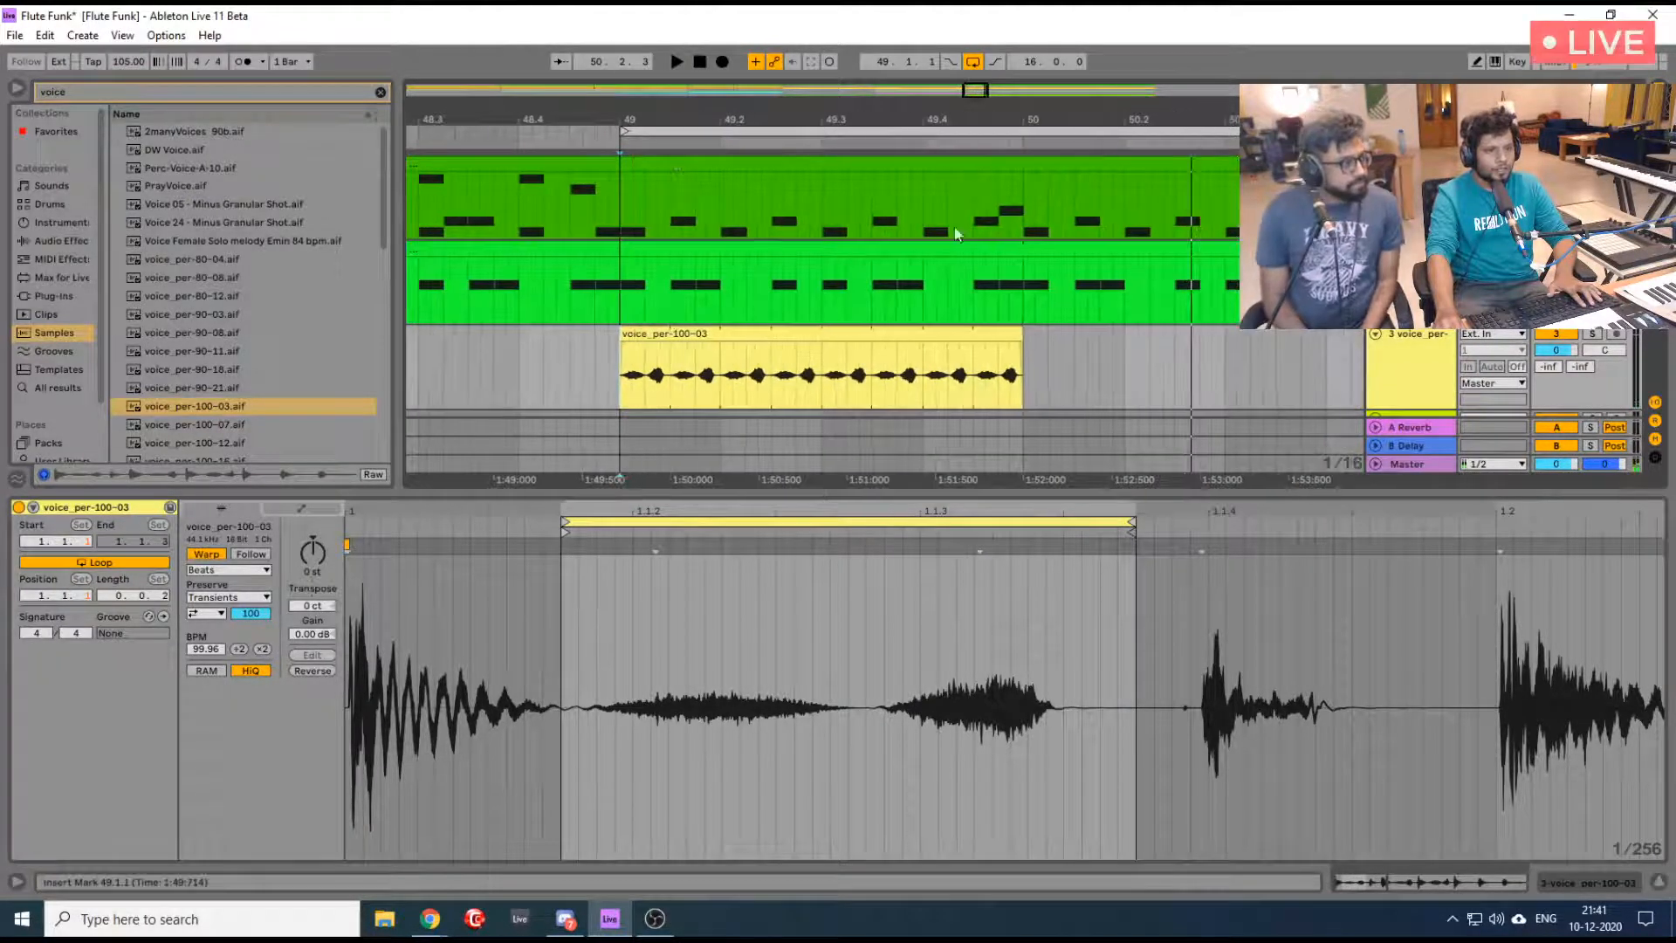
{"action": "left_click_drag", "start_coordinate": [1017, 336], "coordinate": [1325, 336]}
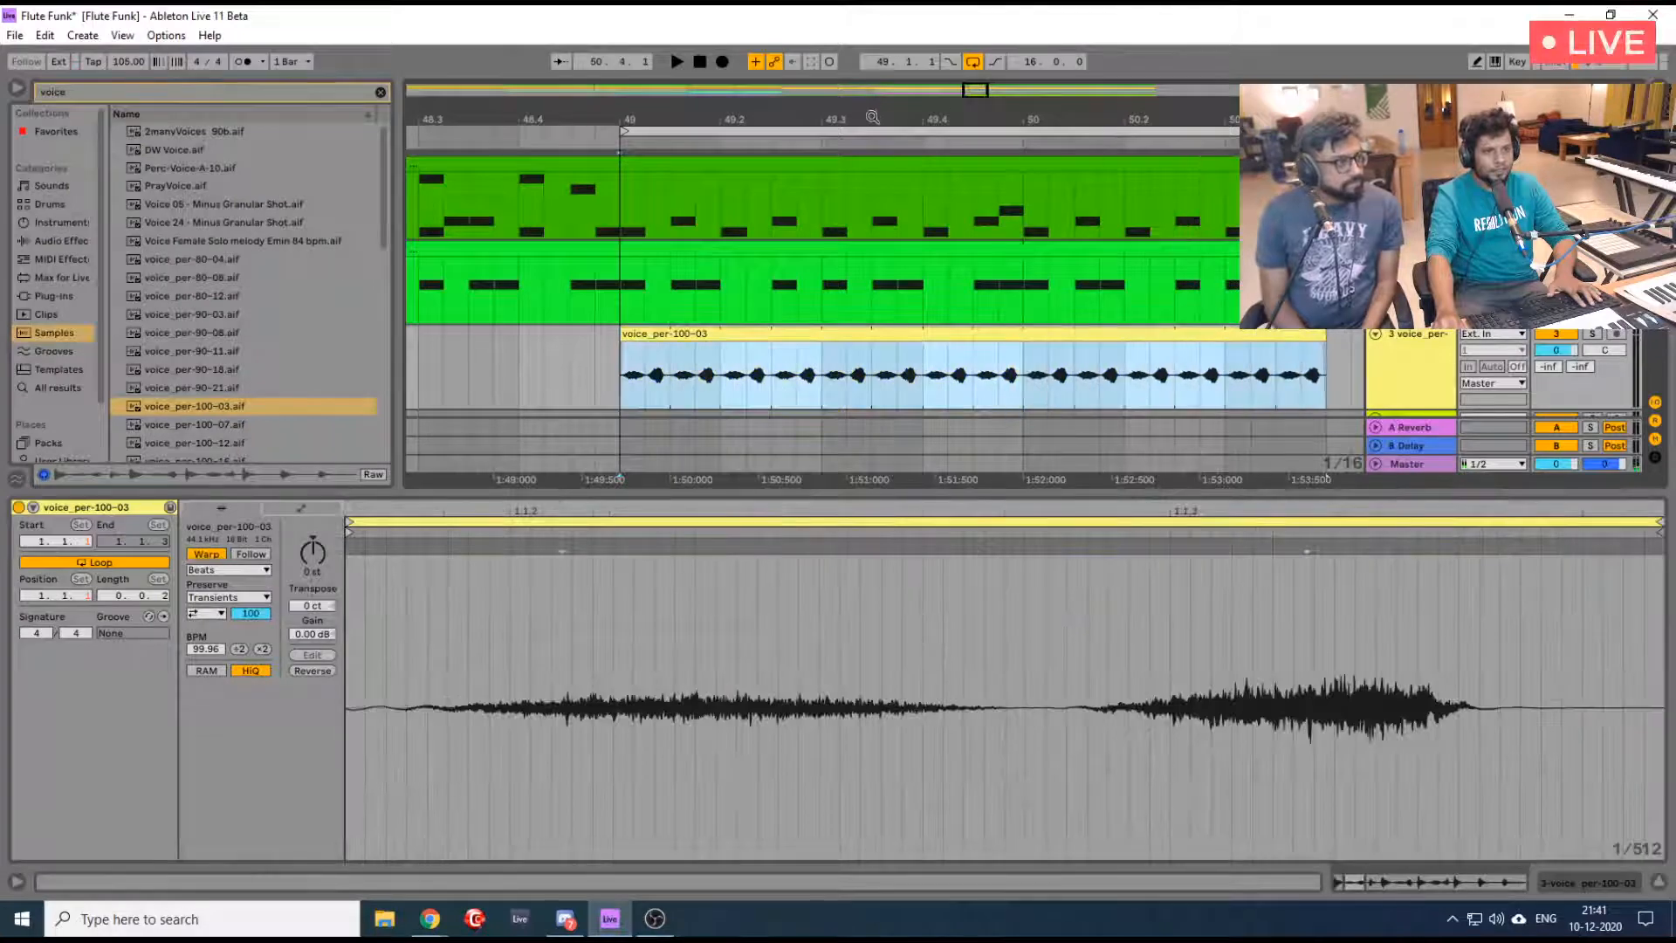
{"action": "left_click_drag", "start_coordinate": [873, 116], "coordinate": [805, 116]}
{"action": "left_click_drag", "start_coordinate": [854, 333], "coordinate": [1334, 367]}
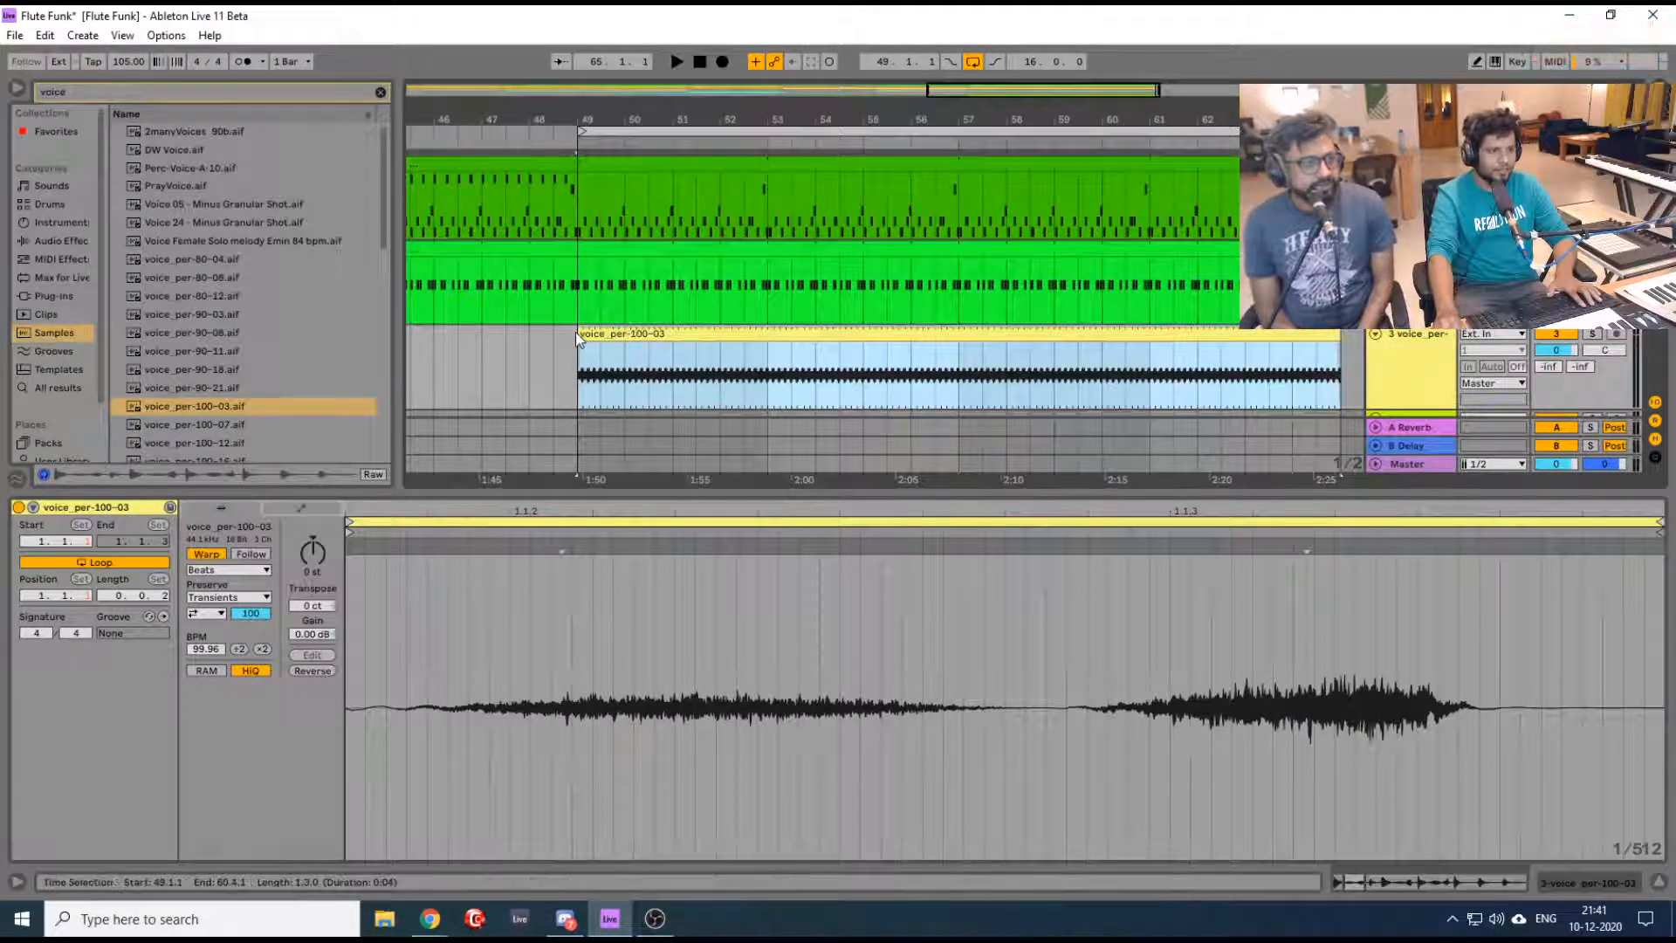
Turn off transient looping in the voice clip's Beats warp settings and set its transient envelope to 28
{"action": "left_click_drag", "start_coordinate": [570, 113], "coordinate": [570, 288]}
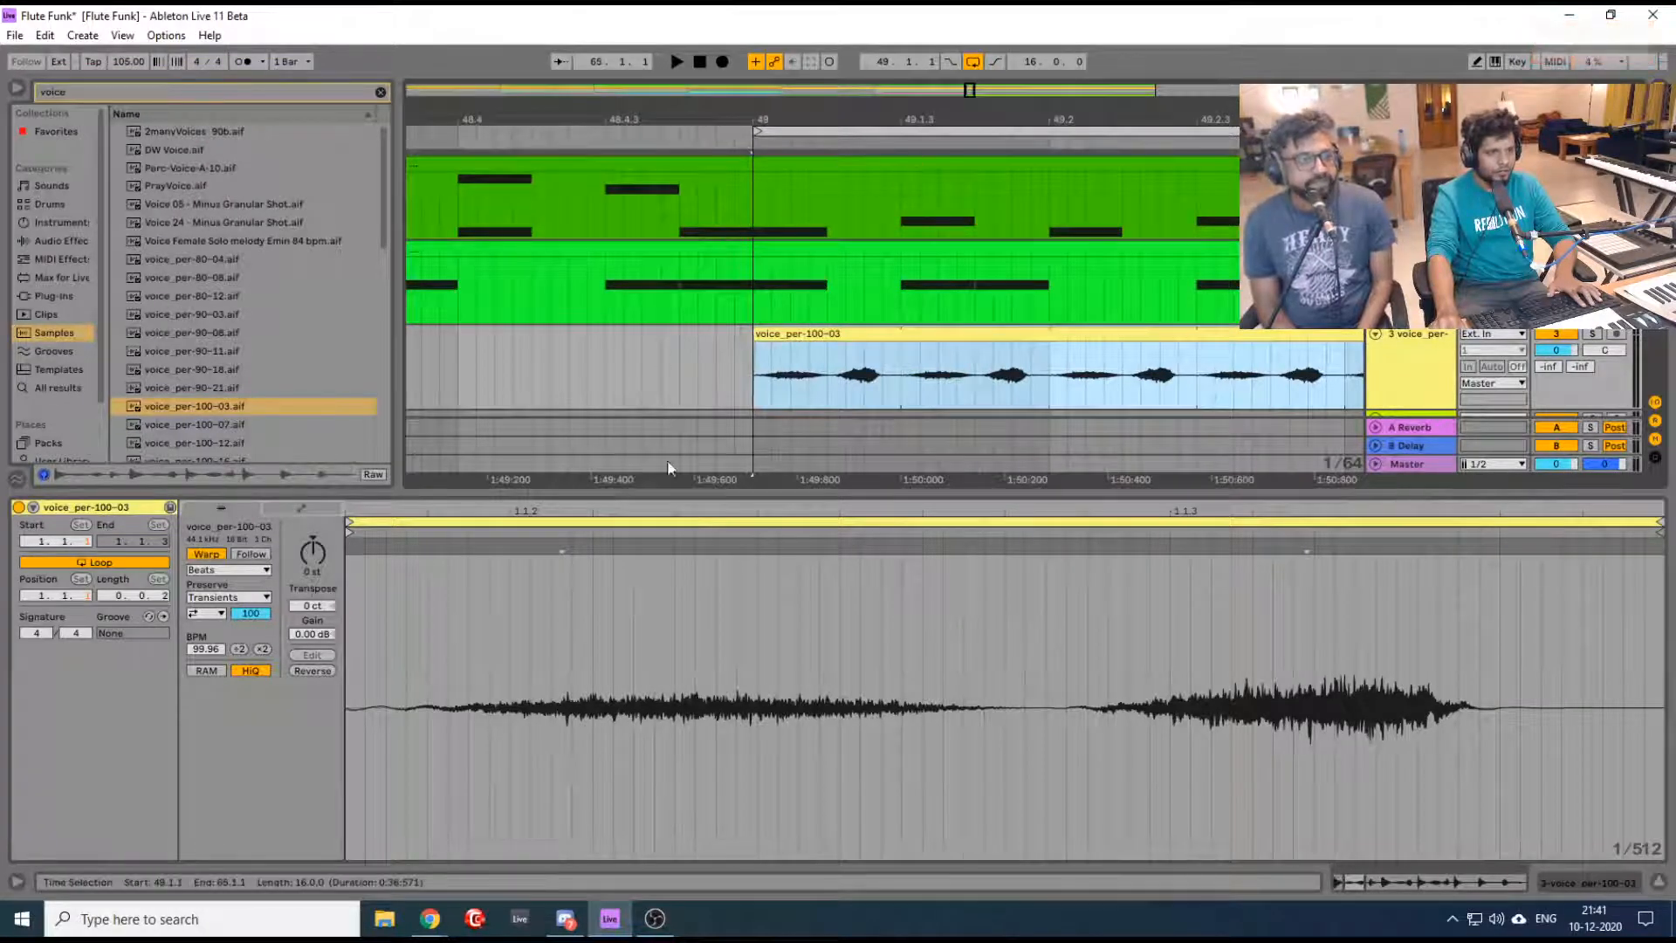
{"action": "left_click", "coordinate": [216, 615]}
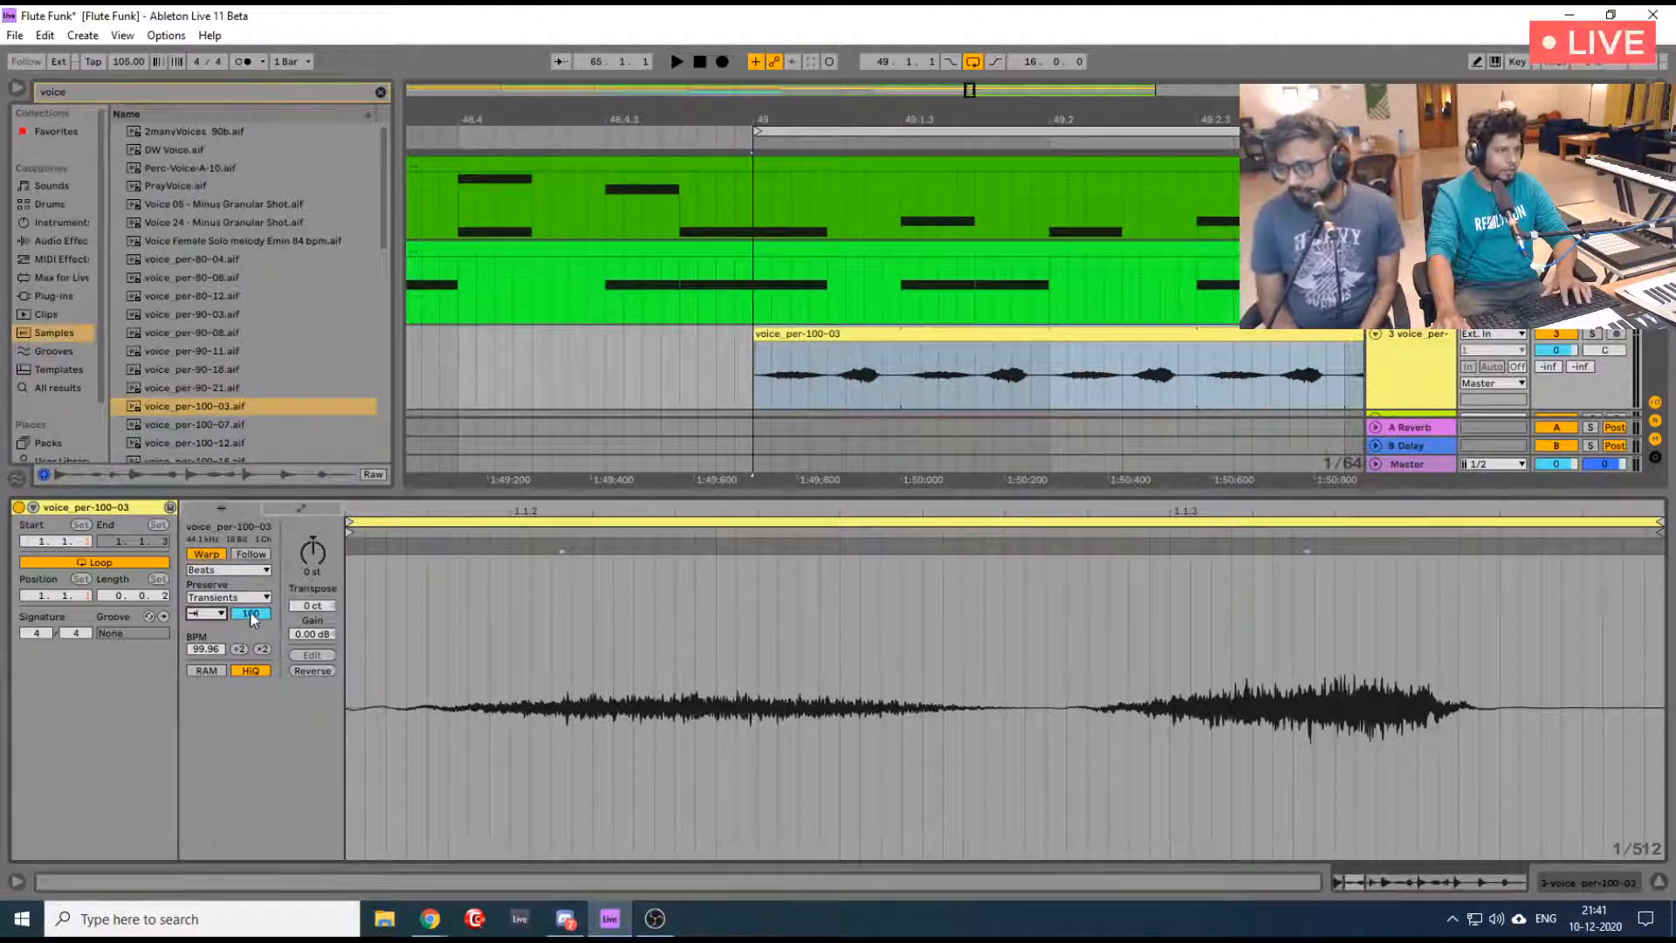
{"action": "left_click_drag", "start_coordinate": [250, 611], "coordinate": [249, 642]}
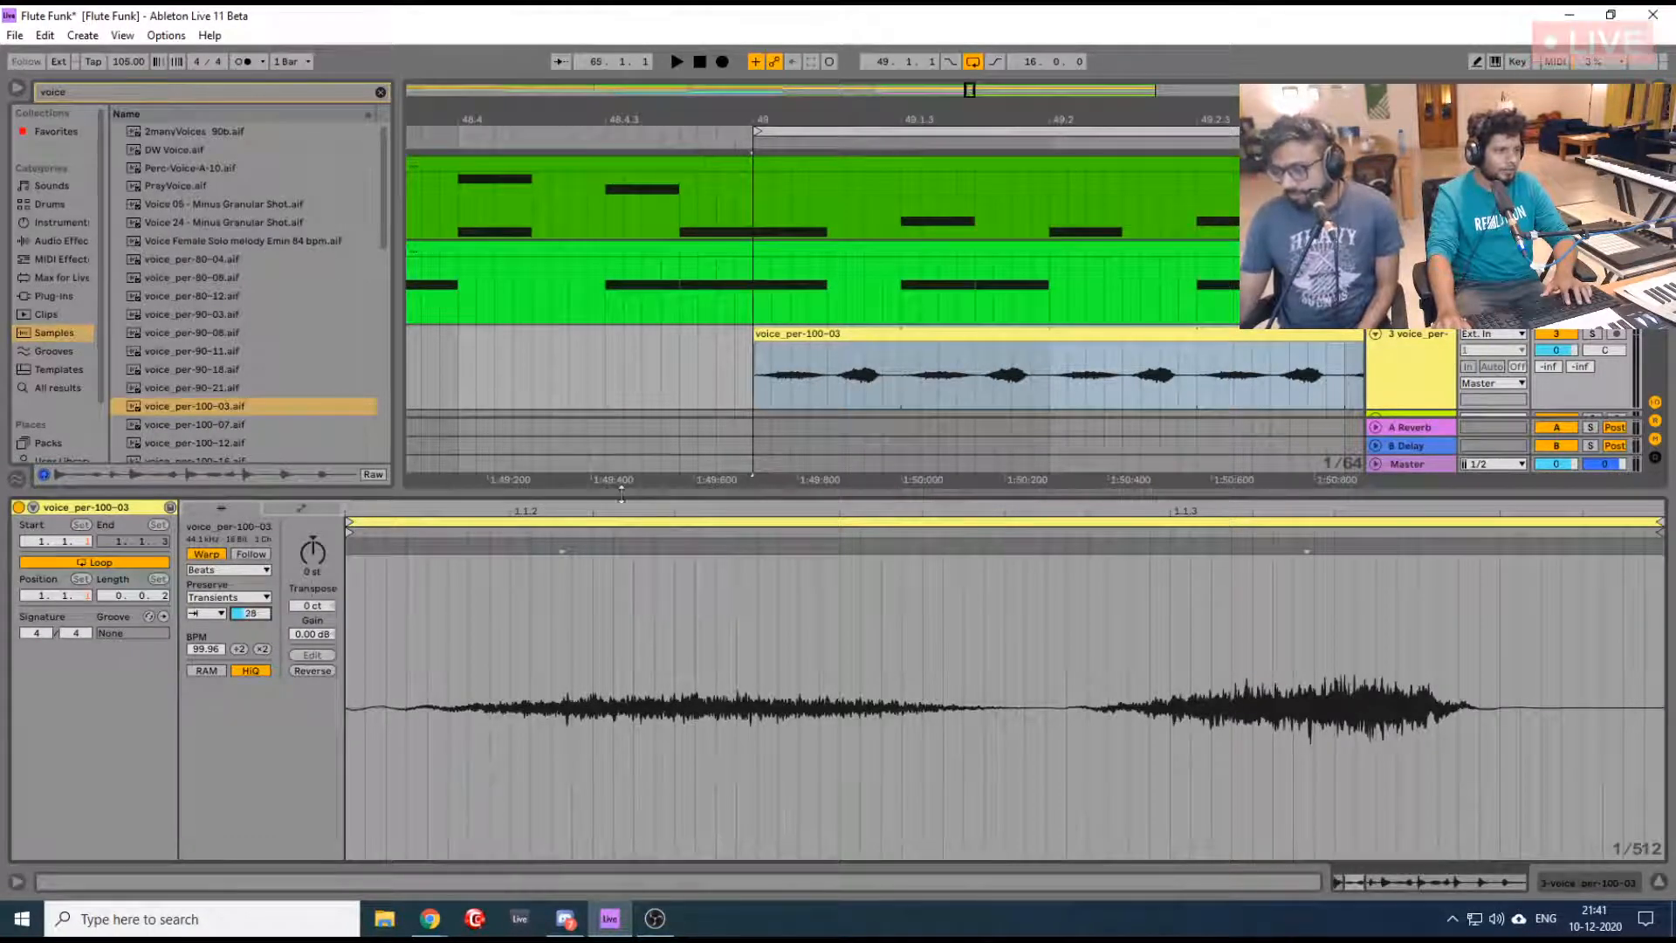
Play the voice clip from bar 49 to hear the shortened transients, and stop playback
{"action": "left_click_drag", "start_coordinate": [606, 510], "coordinate": [607, 489]}
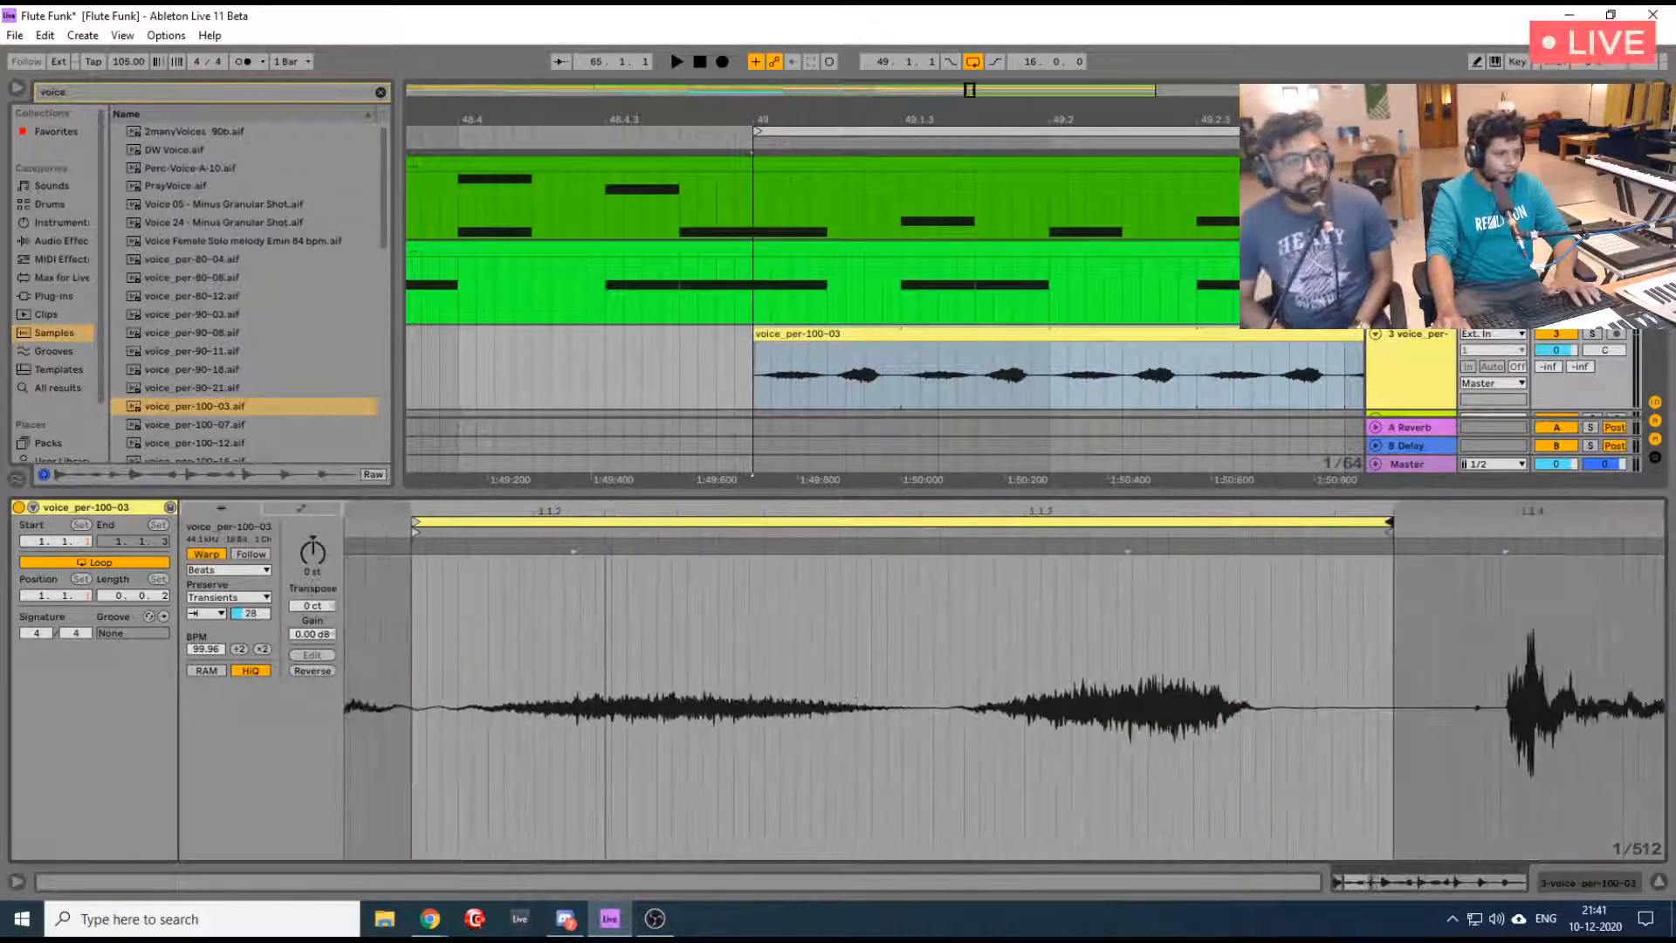
{"action": "left_click", "coordinate": [747, 364]}
{"action": "key", "text": "space"}
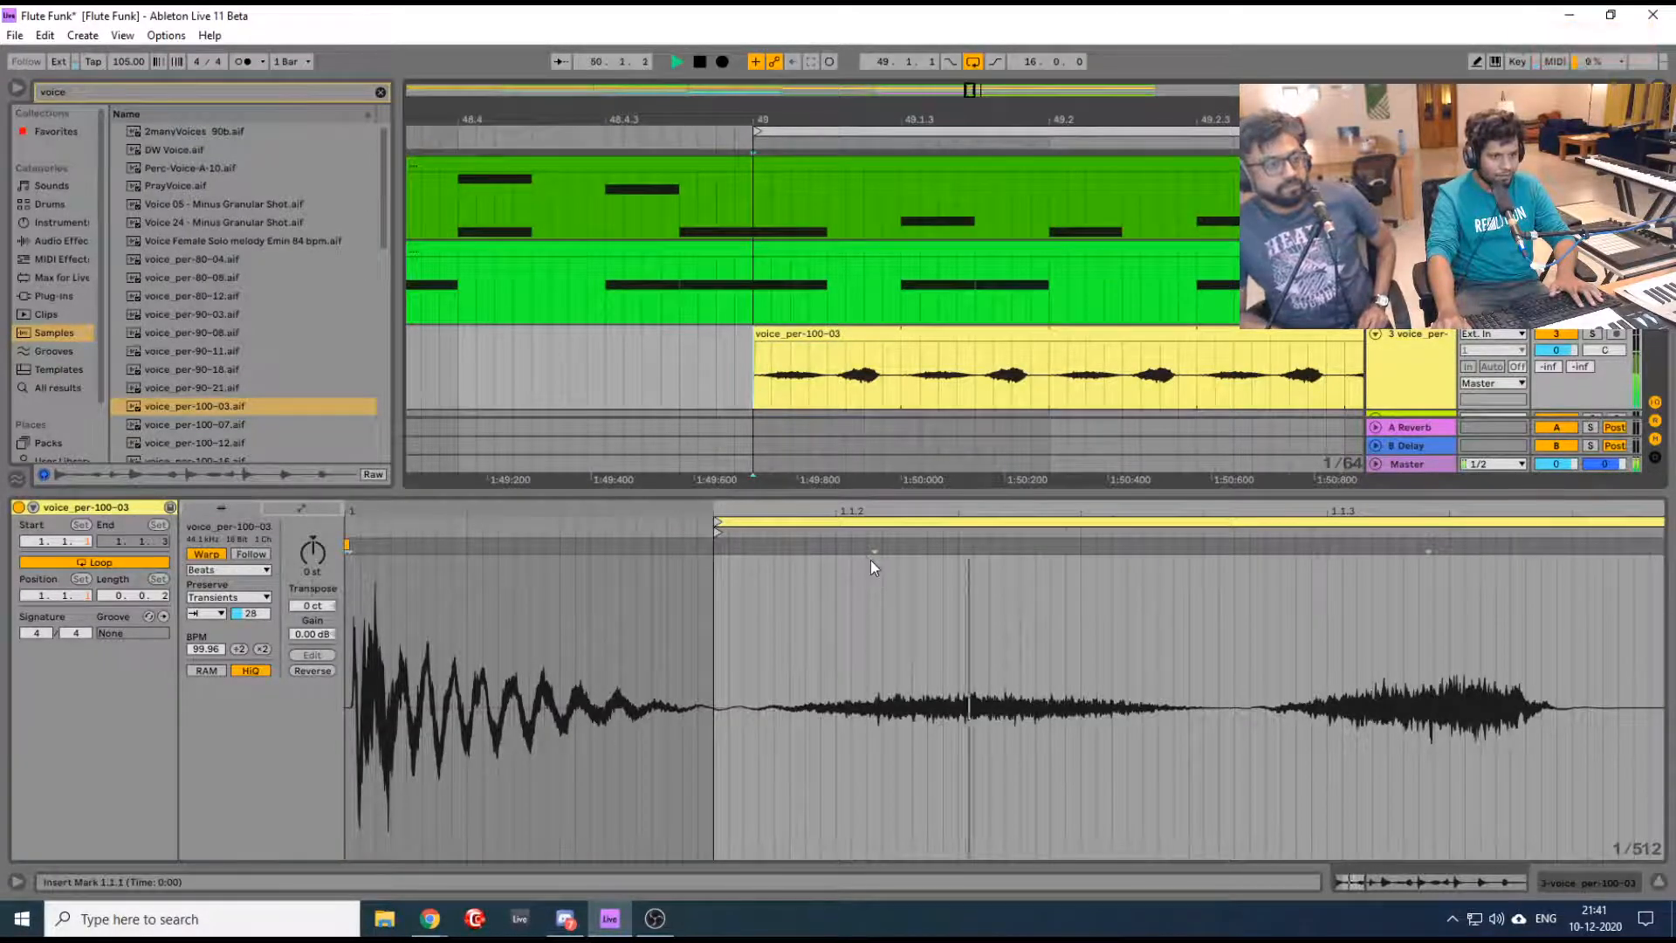
{"action": "key", "text": "space"}
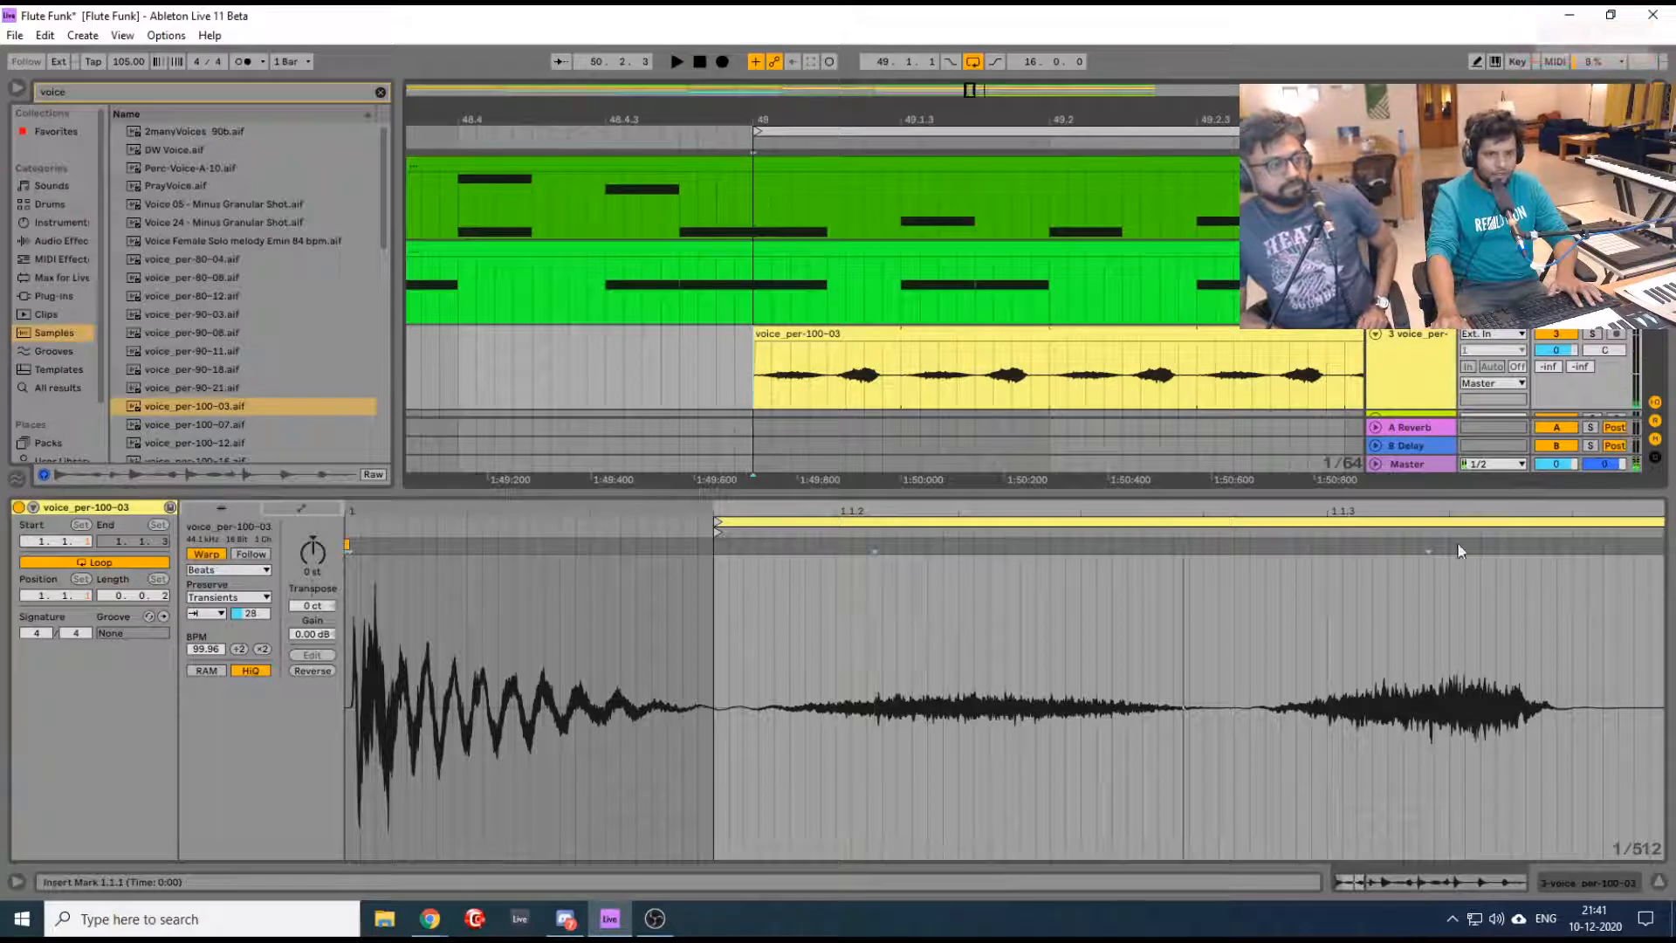
Add warp markers at the loop start and on both breath transients, shifting the first breath's marker slightly later, just after 1.1.2
{"action": "double_click", "coordinate": [1428, 544]}
{"action": "left_click_drag", "start_coordinate": [876, 545], "coordinate": [899, 545]}
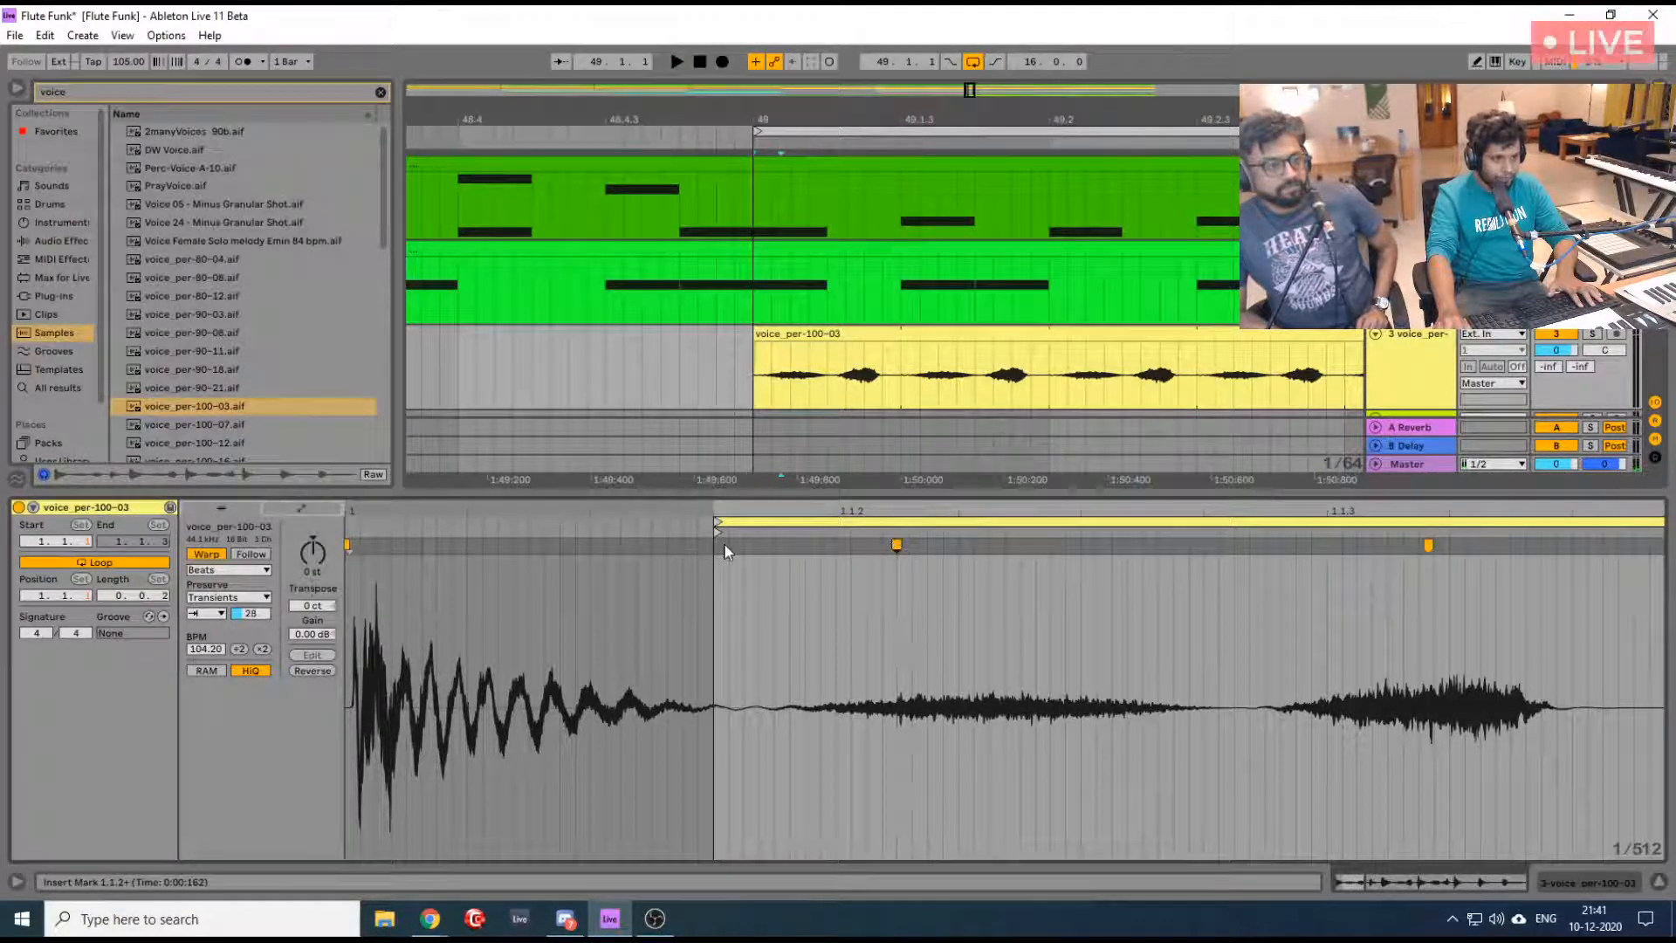
{"action": "key", "text": "Delete"}
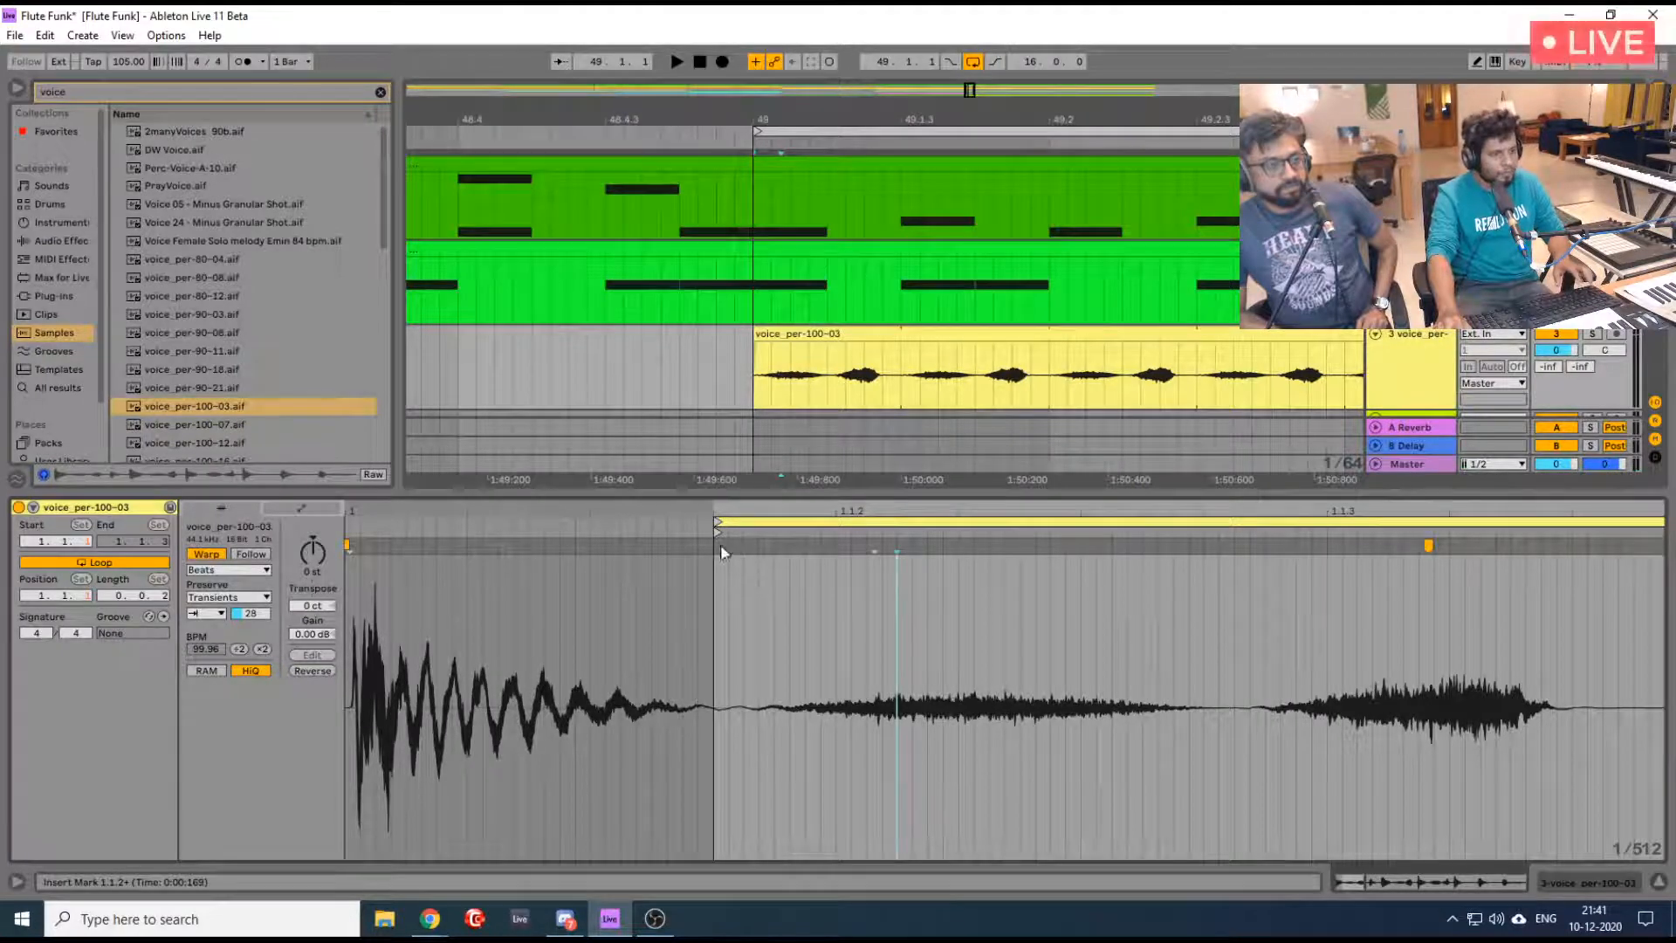
{"action": "double_click", "coordinate": [715, 547]}
{"action": "left_click_drag", "start_coordinate": [873, 546], "coordinate": [898, 544]}
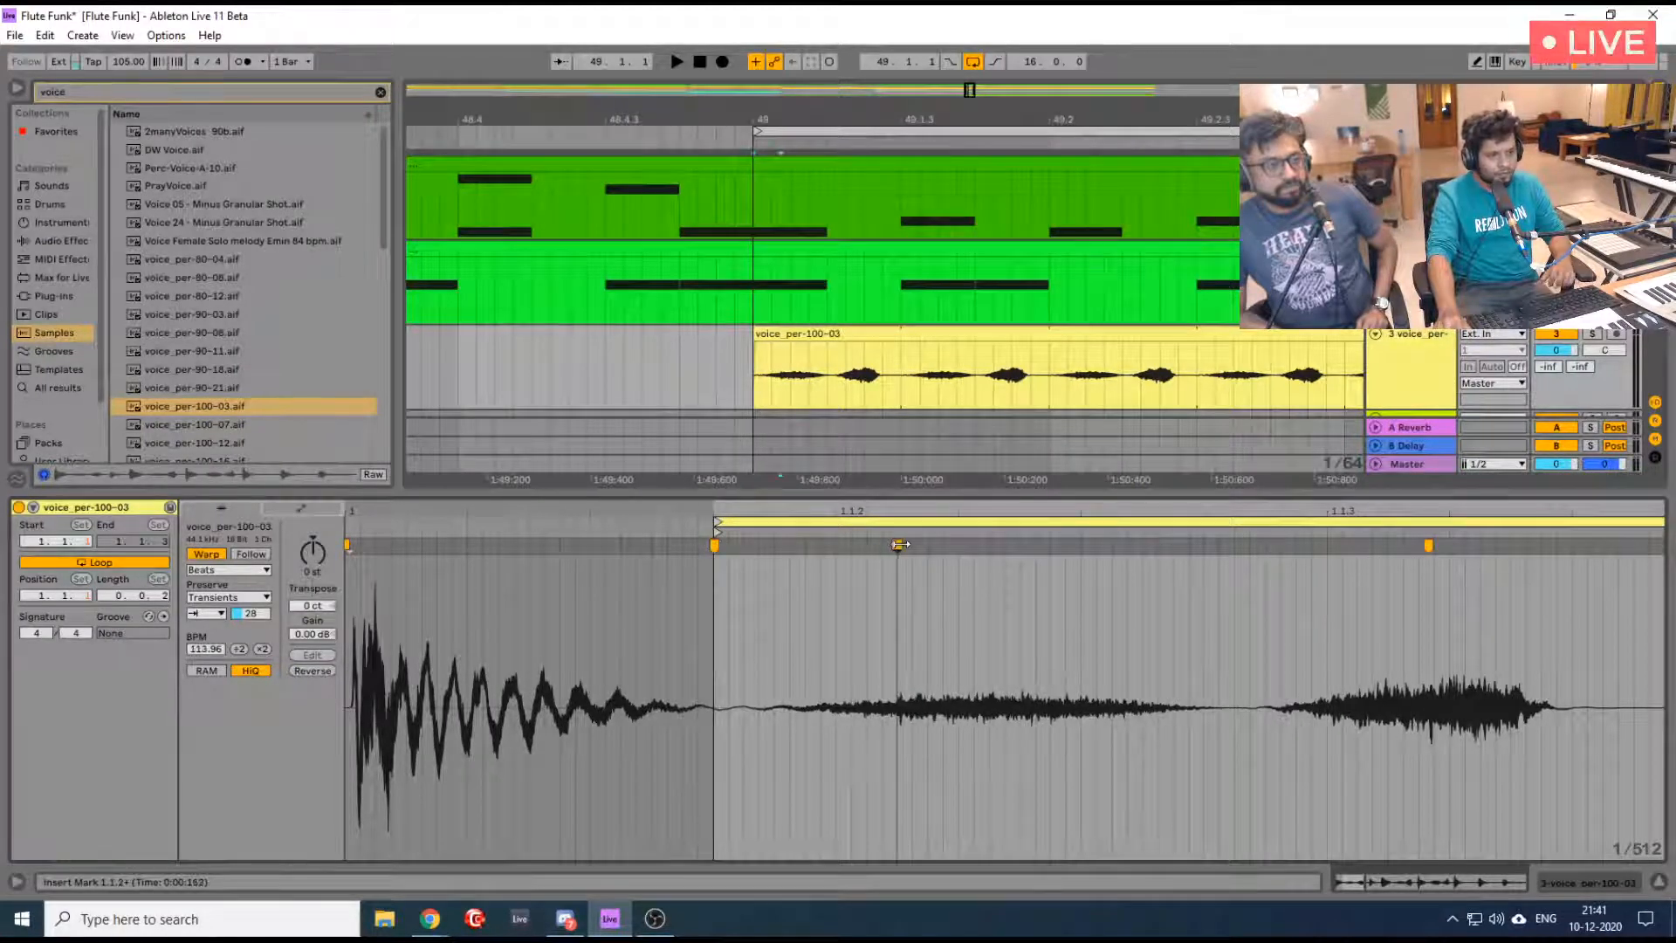
{"action": "key", "text": "space"}
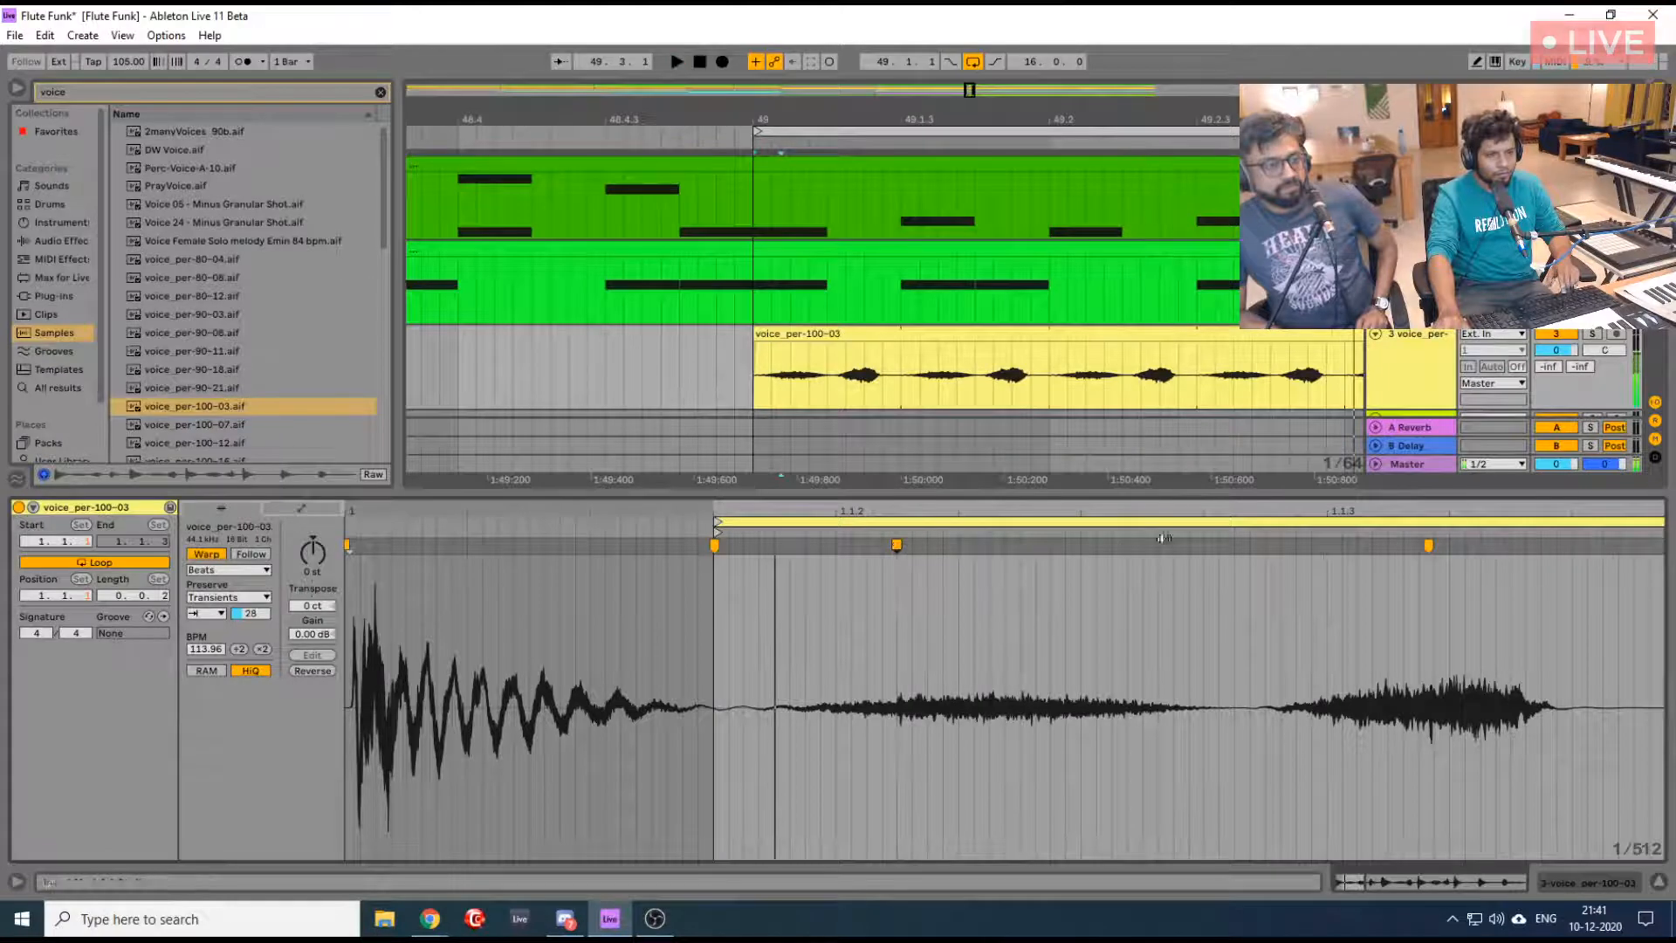
Try later positions for both breath warp markers while playing the voice loop
{"action": "left_click_drag", "start_coordinate": [1429, 546], "coordinate": [1450, 546]}
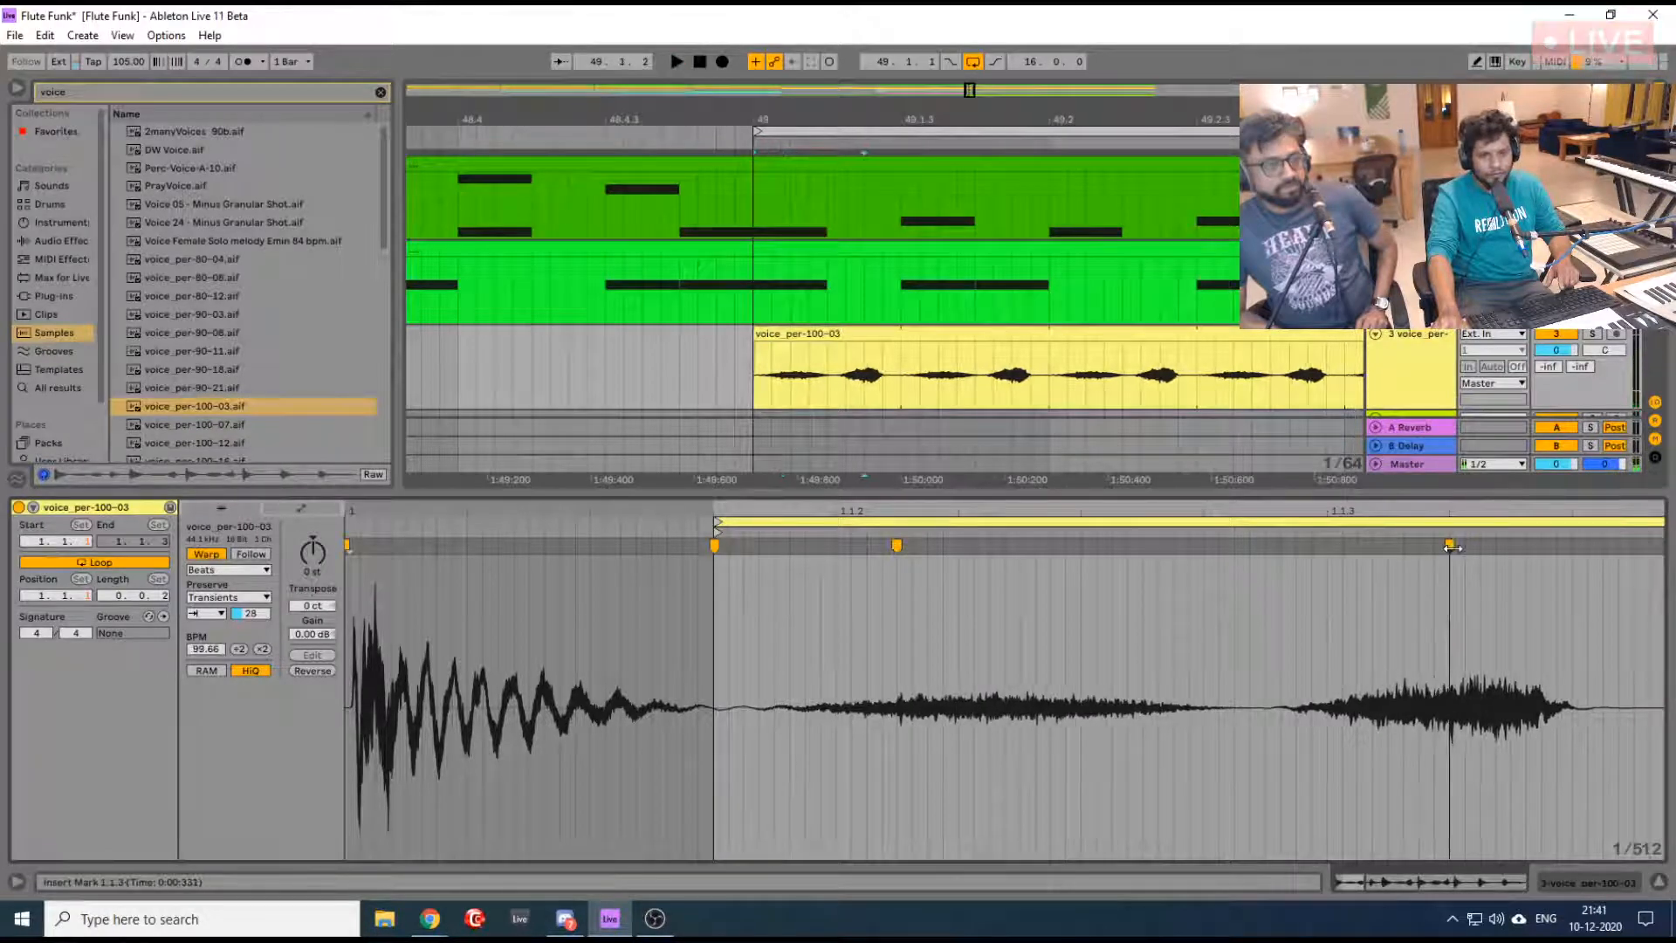
{"action": "left_click_drag", "start_coordinate": [899, 545], "coordinate": [959, 545]}
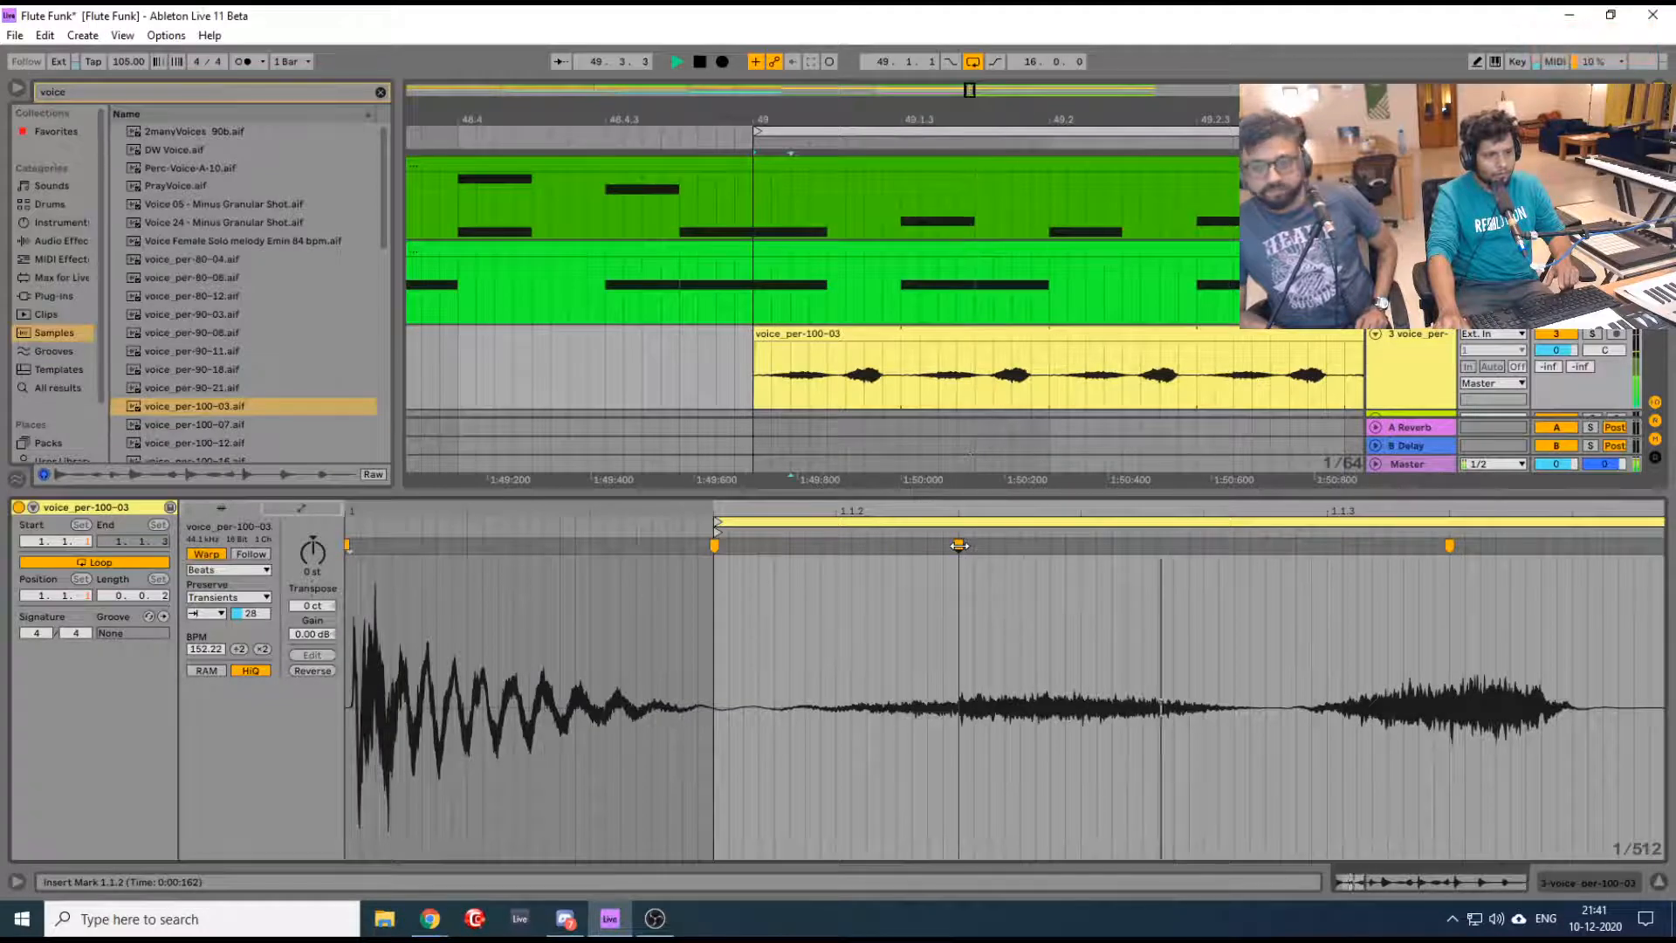
{"action": "mouse_move", "coordinate": [959, 544]}
{"action": "left_mouse_down"}
{"action": "mouse_move", "coordinate": [911, 544]}
{"action": "mouse_move", "coordinate": [912, 508]}
{"action": "mouse_move", "coordinate": [876, 543]}
{"action": "mouse_move", "coordinate": [880, 501]}
{"action": "left_mouse_up"}
{"action": "key", "text": "space"}
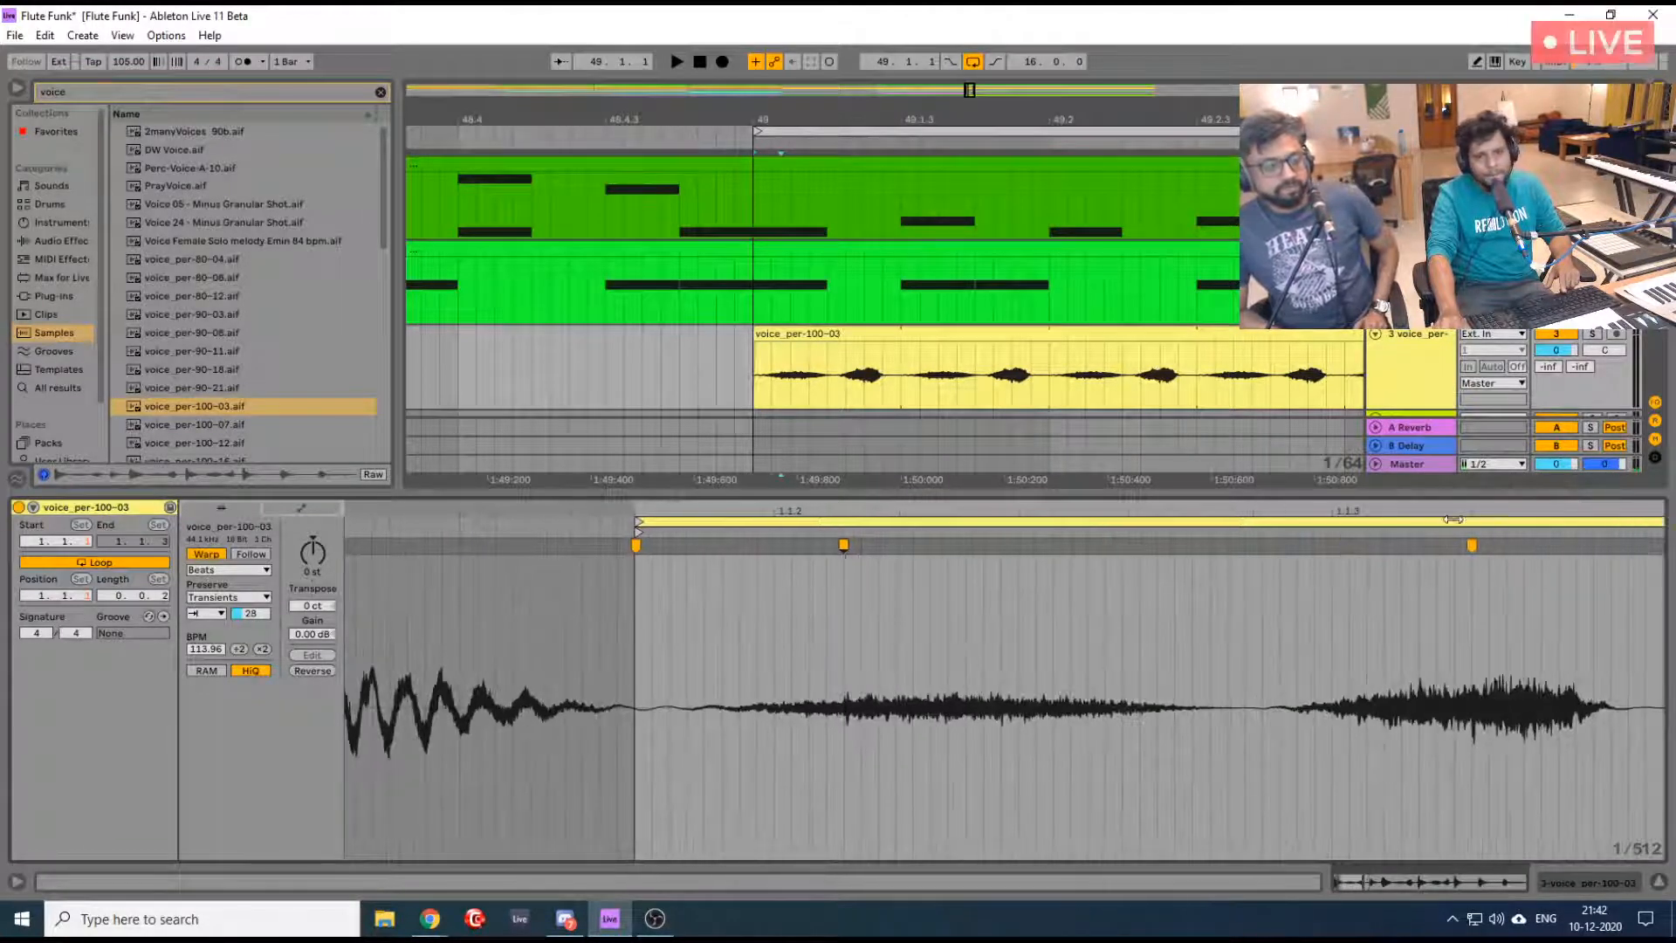
Move the second breath's warp marker earlier, to just after 1.1.3, and play the voice loop
{"action": "mouse_move", "coordinate": [1453, 520]}
{"action": "left_mouse_down"}
{"action": "mouse_move", "coordinate": [1358, 548]}
{"action": "mouse_move", "coordinate": [1333, 475]}
{"action": "left_mouse_up"}
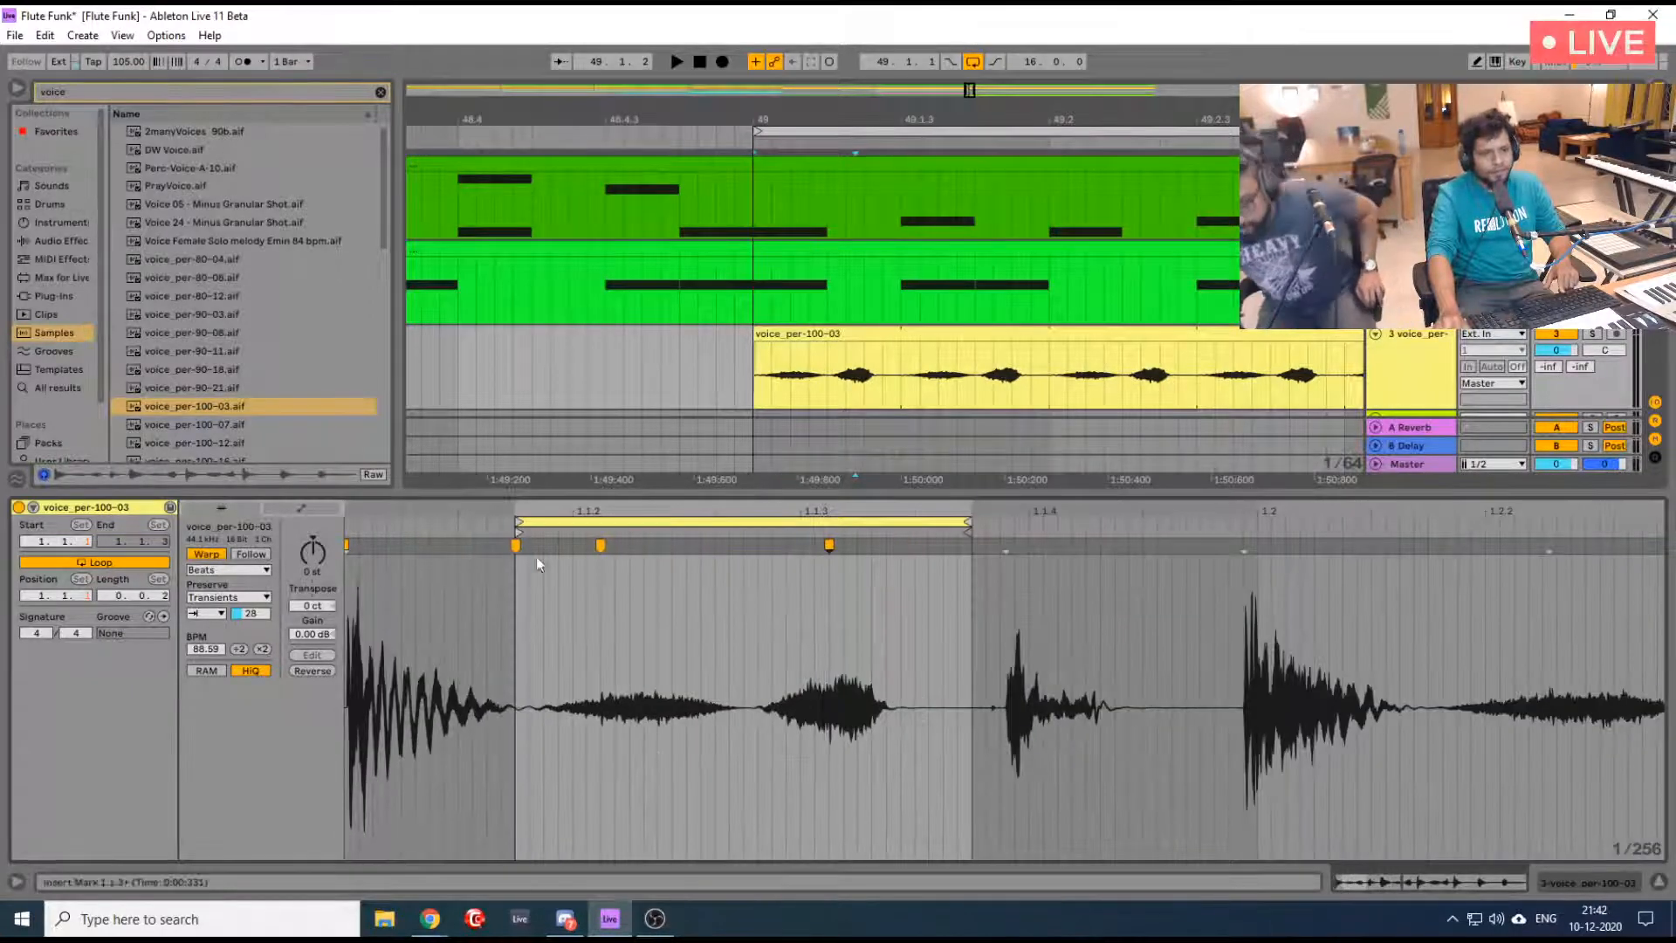
{"action": "left_click", "coordinate": [627, 534]}
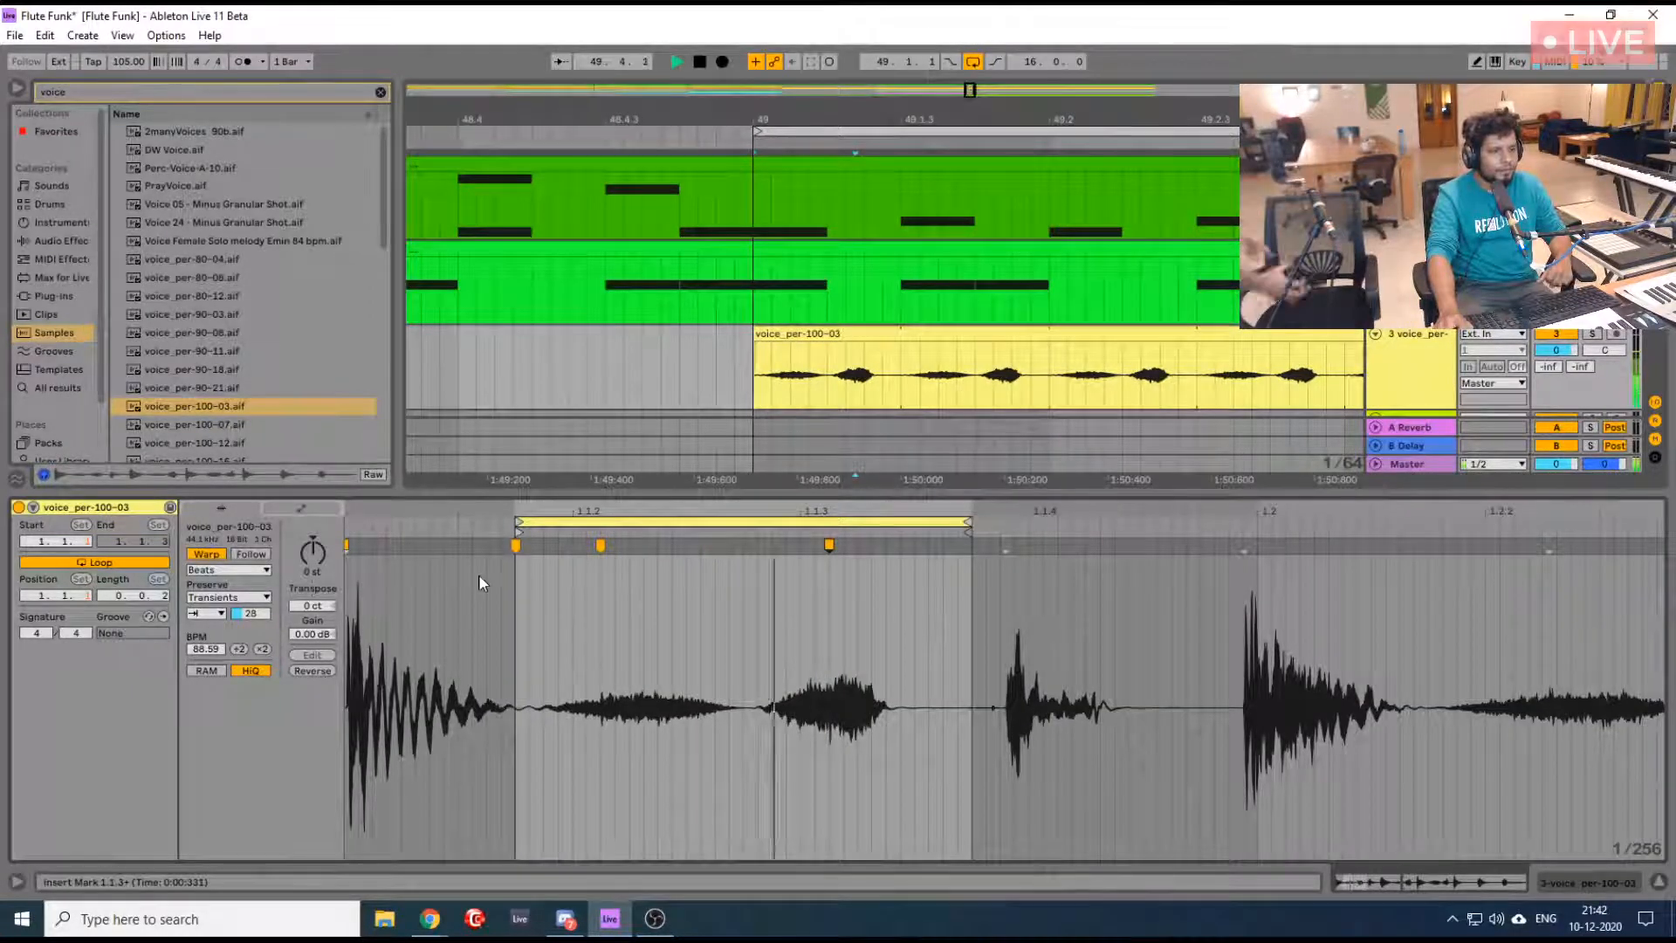
Lower the voice track's volume to -4.3 dB during playback
{"action": "left_click_drag", "start_coordinate": [705, 115], "coordinate": [705, 89]}
{"action": "left_click_drag", "start_coordinate": [1560, 359], "coordinate": [1561, 394]}
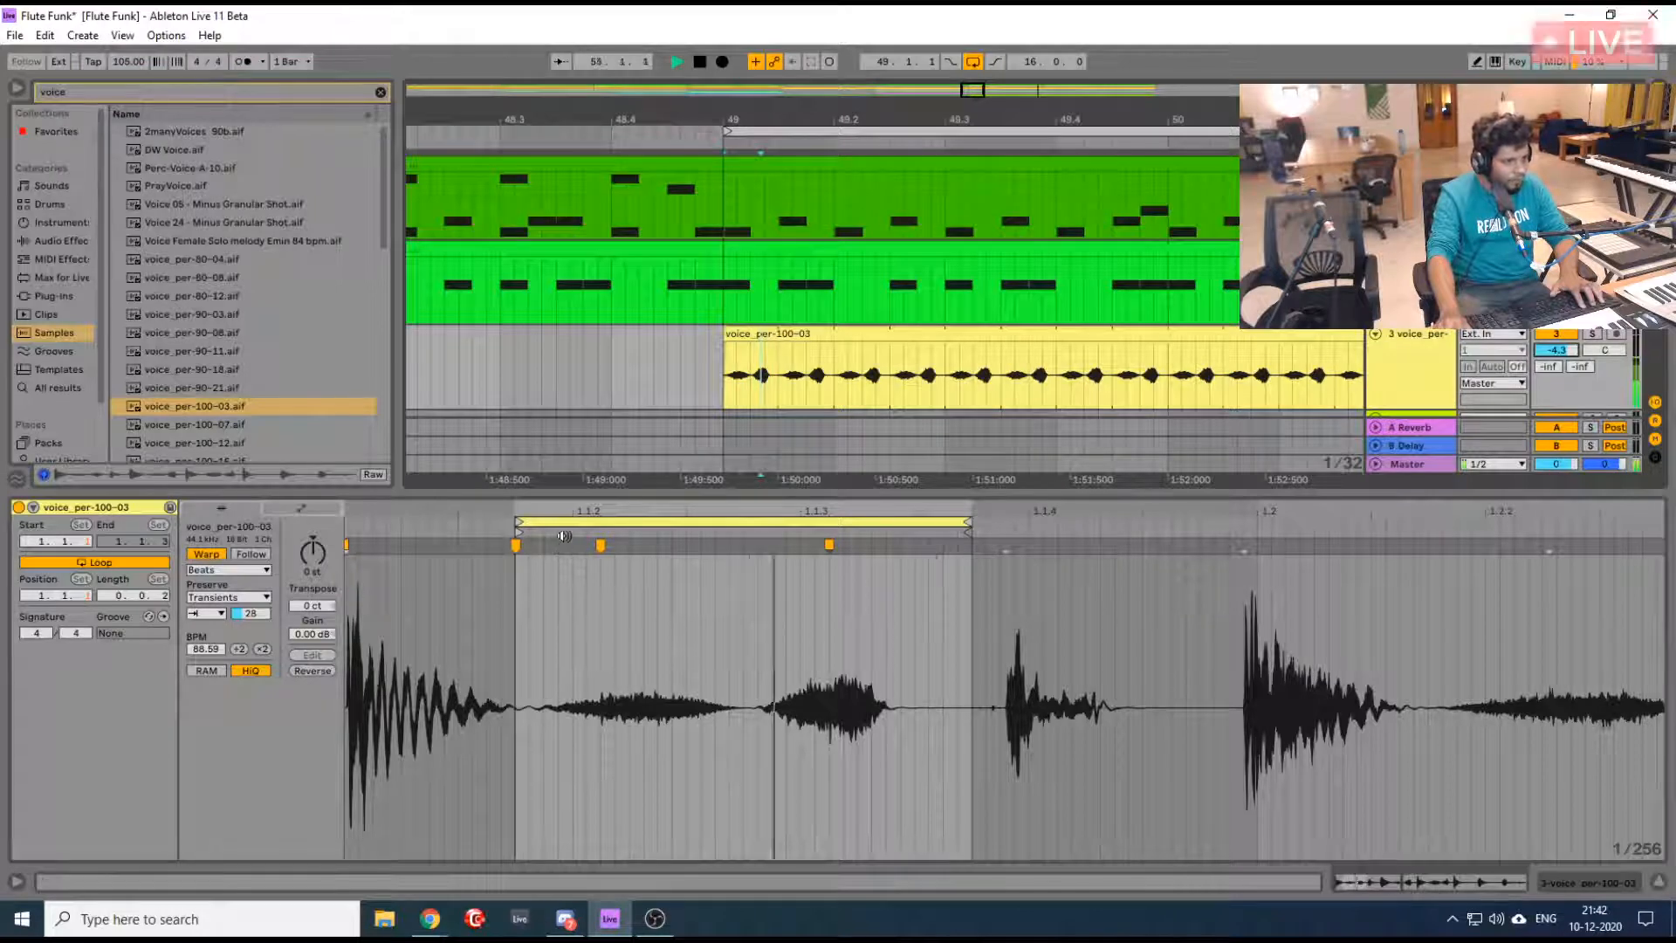
Try both breath warp markers one grid step later, restore their positions and play the voice loop
{"action": "mouse_move", "coordinate": [569, 512]}
{"action": "left_mouse_down"}
{"action": "mouse_move", "coordinate": [569, 541]}
{"action": "mouse_move", "coordinate": [681, 548]}
{"action": "left_mouse_up"}
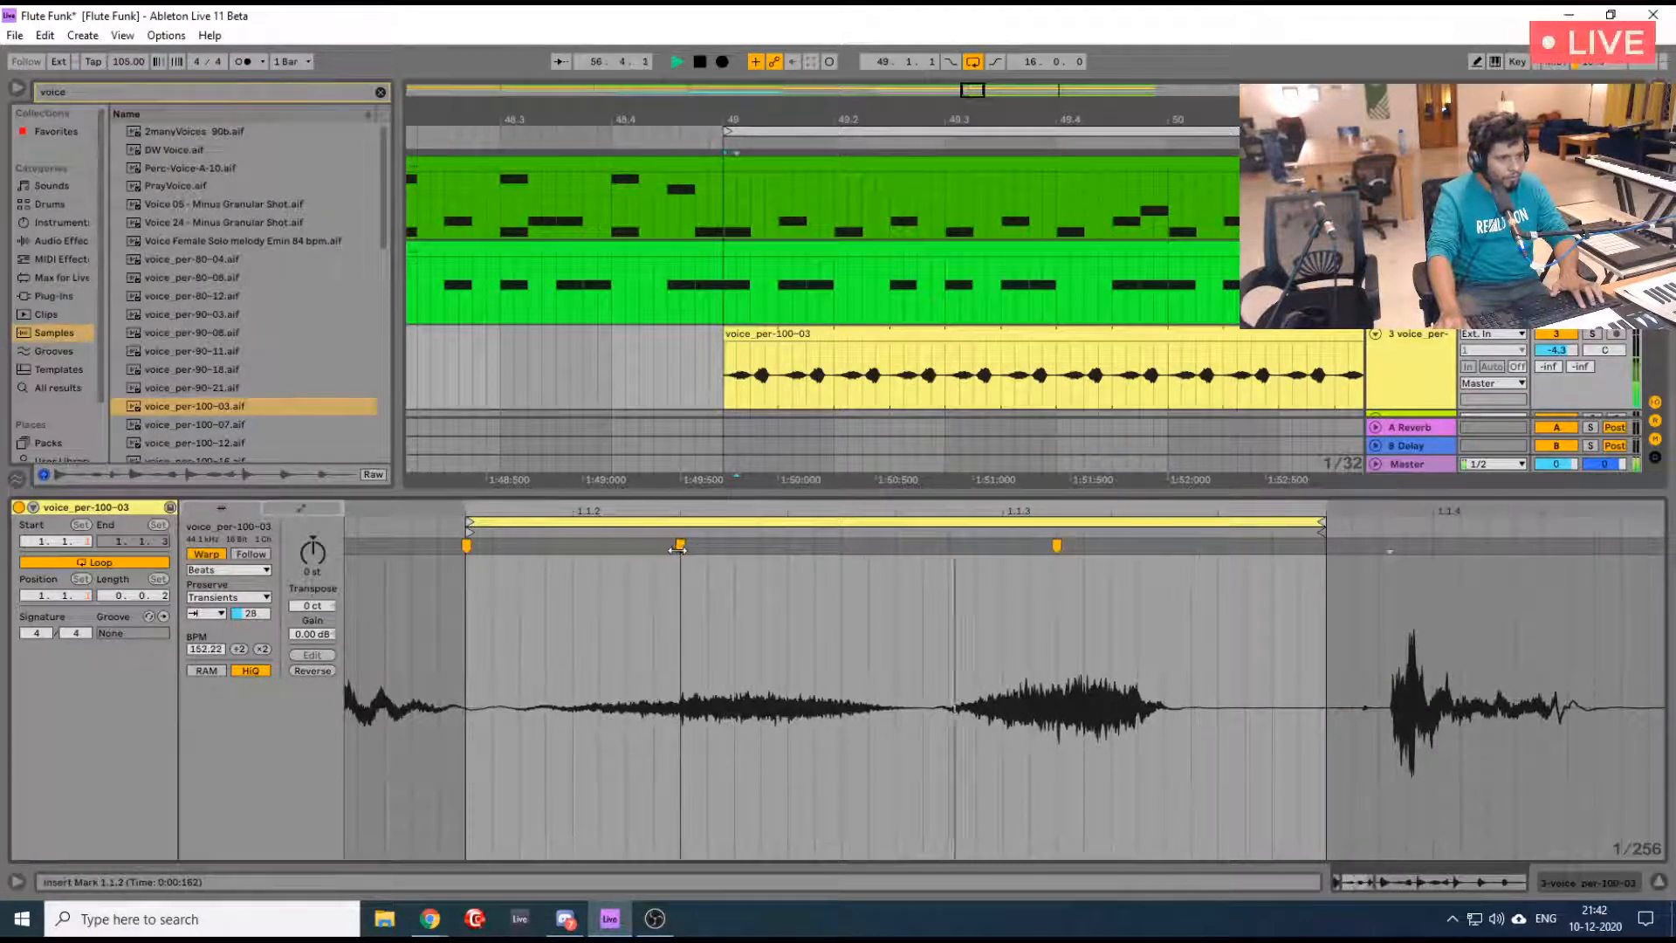
{"action": "left_click_drag", "start_coordinate": [1056, 546], "coordinate": [1111, 545]}
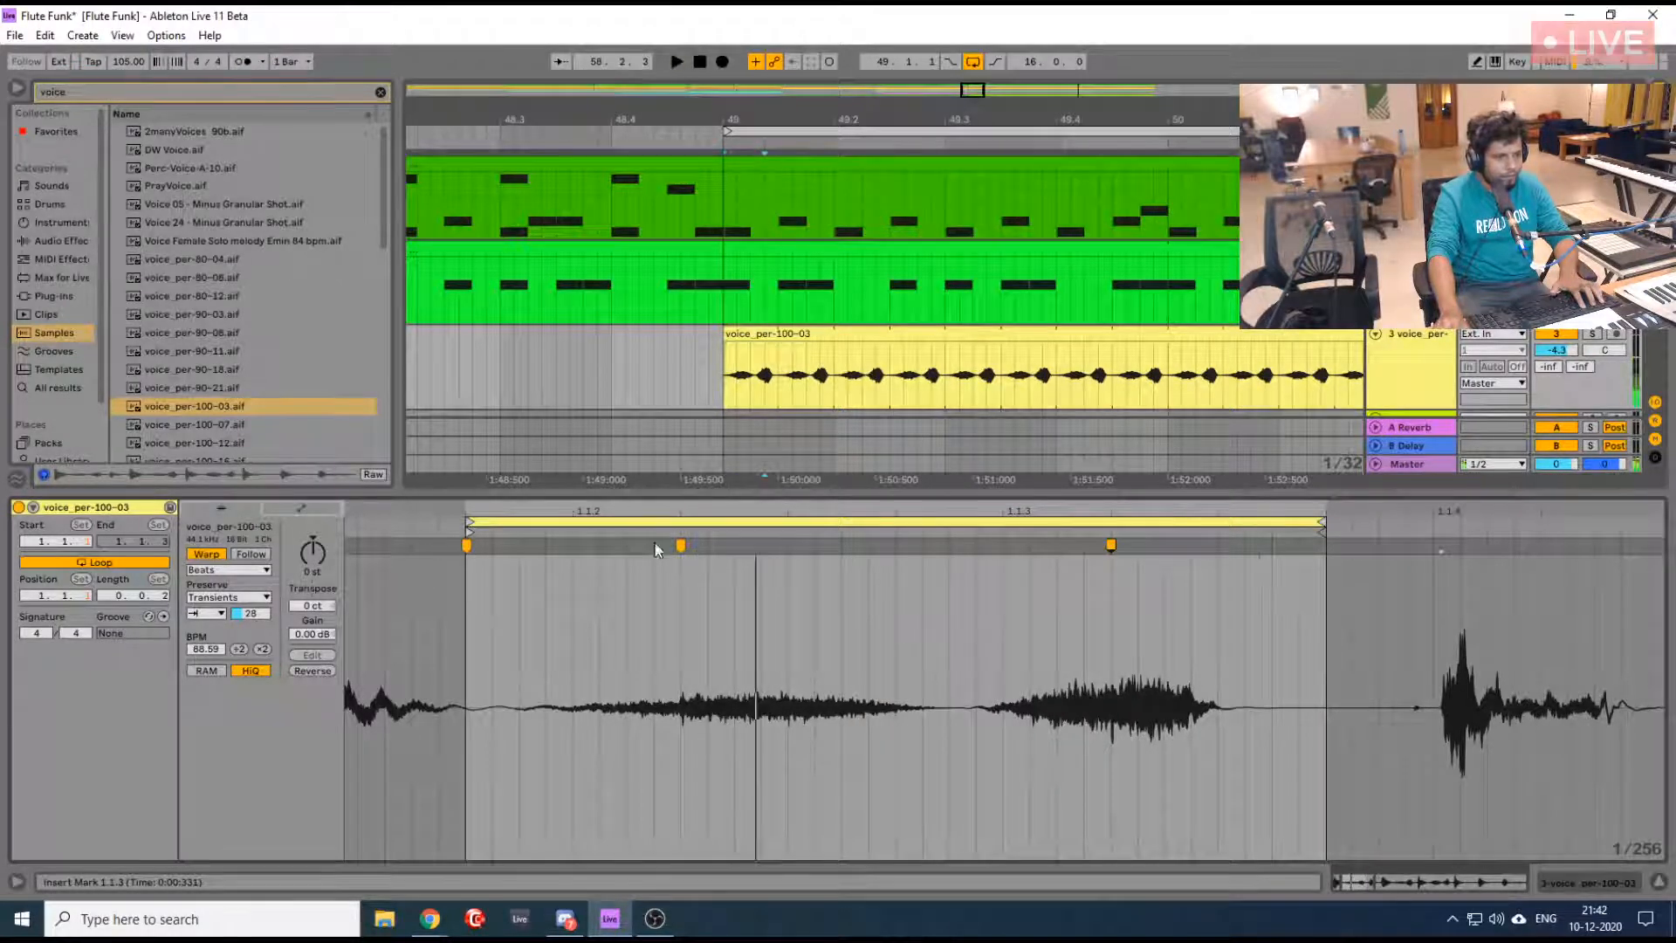
{"action": "left_click_drag", "start_coordinate": [681, 543], "coordinate": [626, 545]}
{"action": "key", "text": "space"}
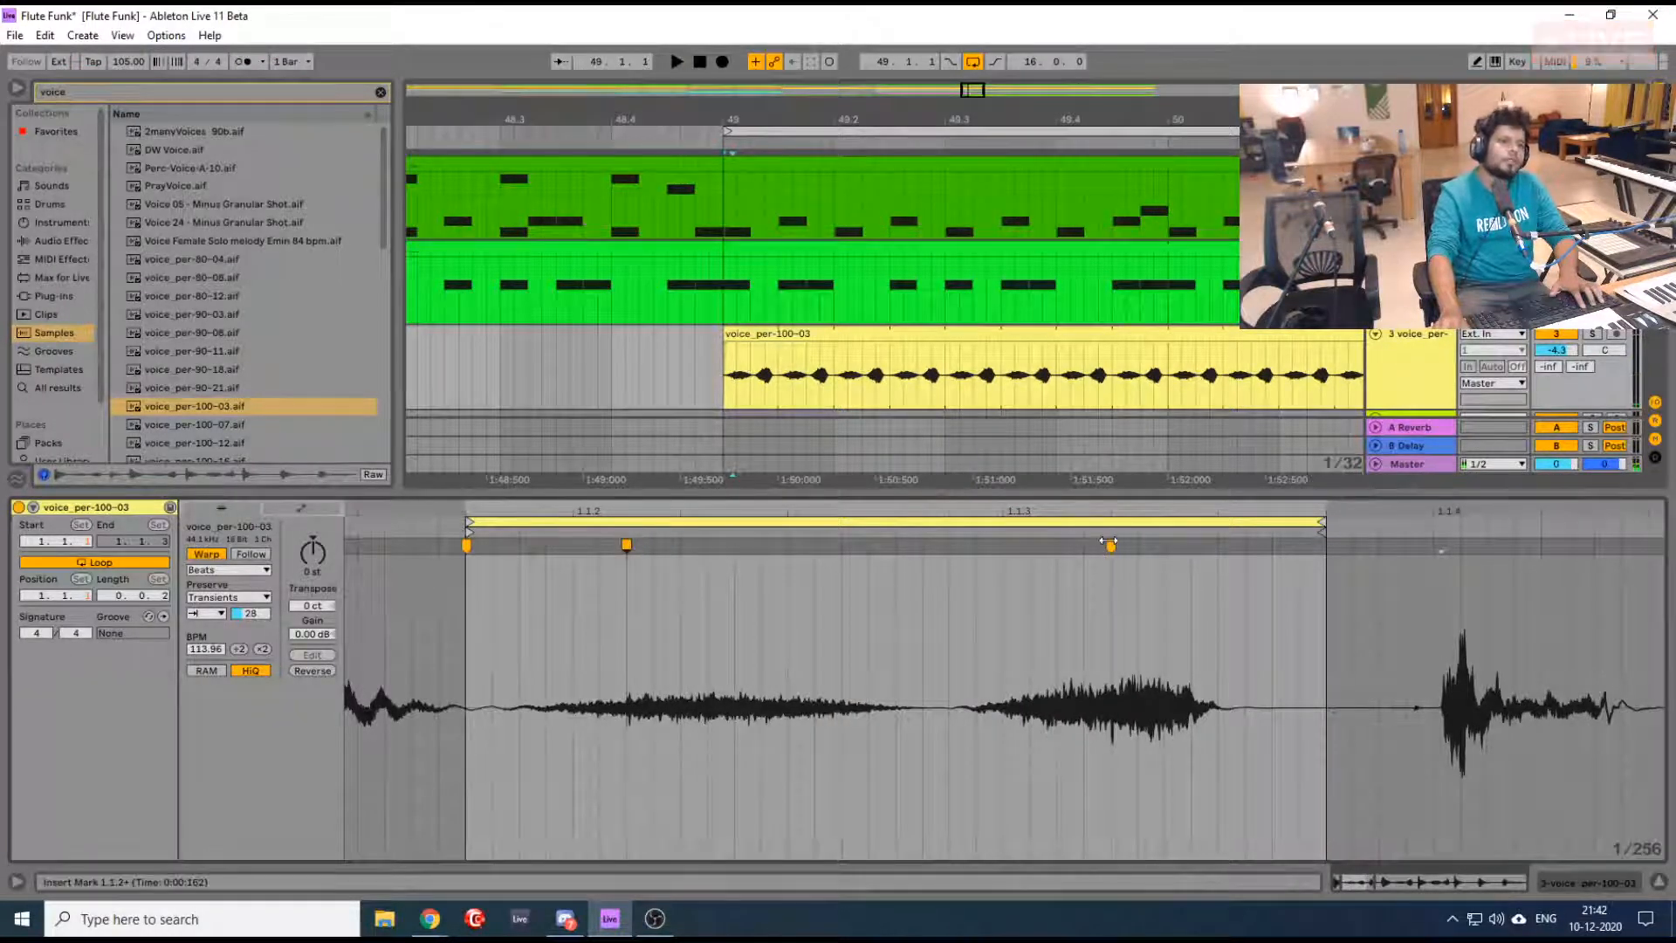
{"action": "left_click_drag", "start_coordinate": [1109, 544], "coordinate": [1052, 546]}
{"action": "key", "text": "space"}
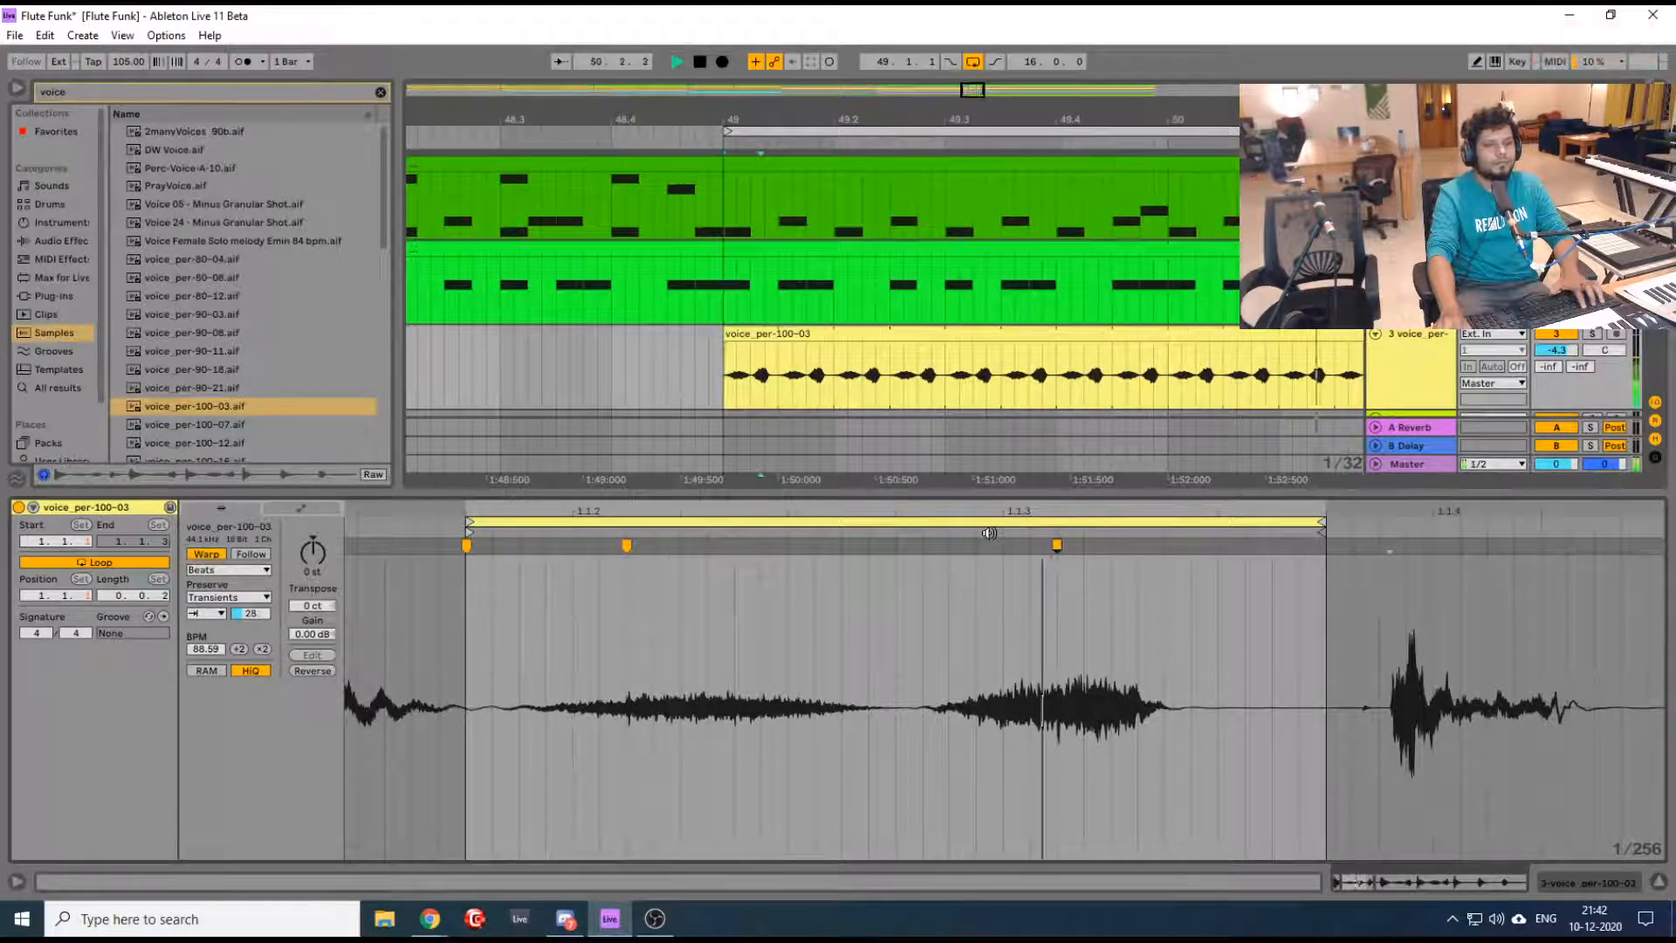
Move the first breath's warp marker earlier to 1.1.2 and the second's to 1.1.3, checking them during playback
{"action": "mouse_move", "coordinate": [808, 120]}
{"action": "left_mouse_down"}
{"action": "mouse_move", "coordinate": [798, 84]}
{"action": "mouse_move", "coordinate": [777, 120]}
{"action": "left_mouse_up"}
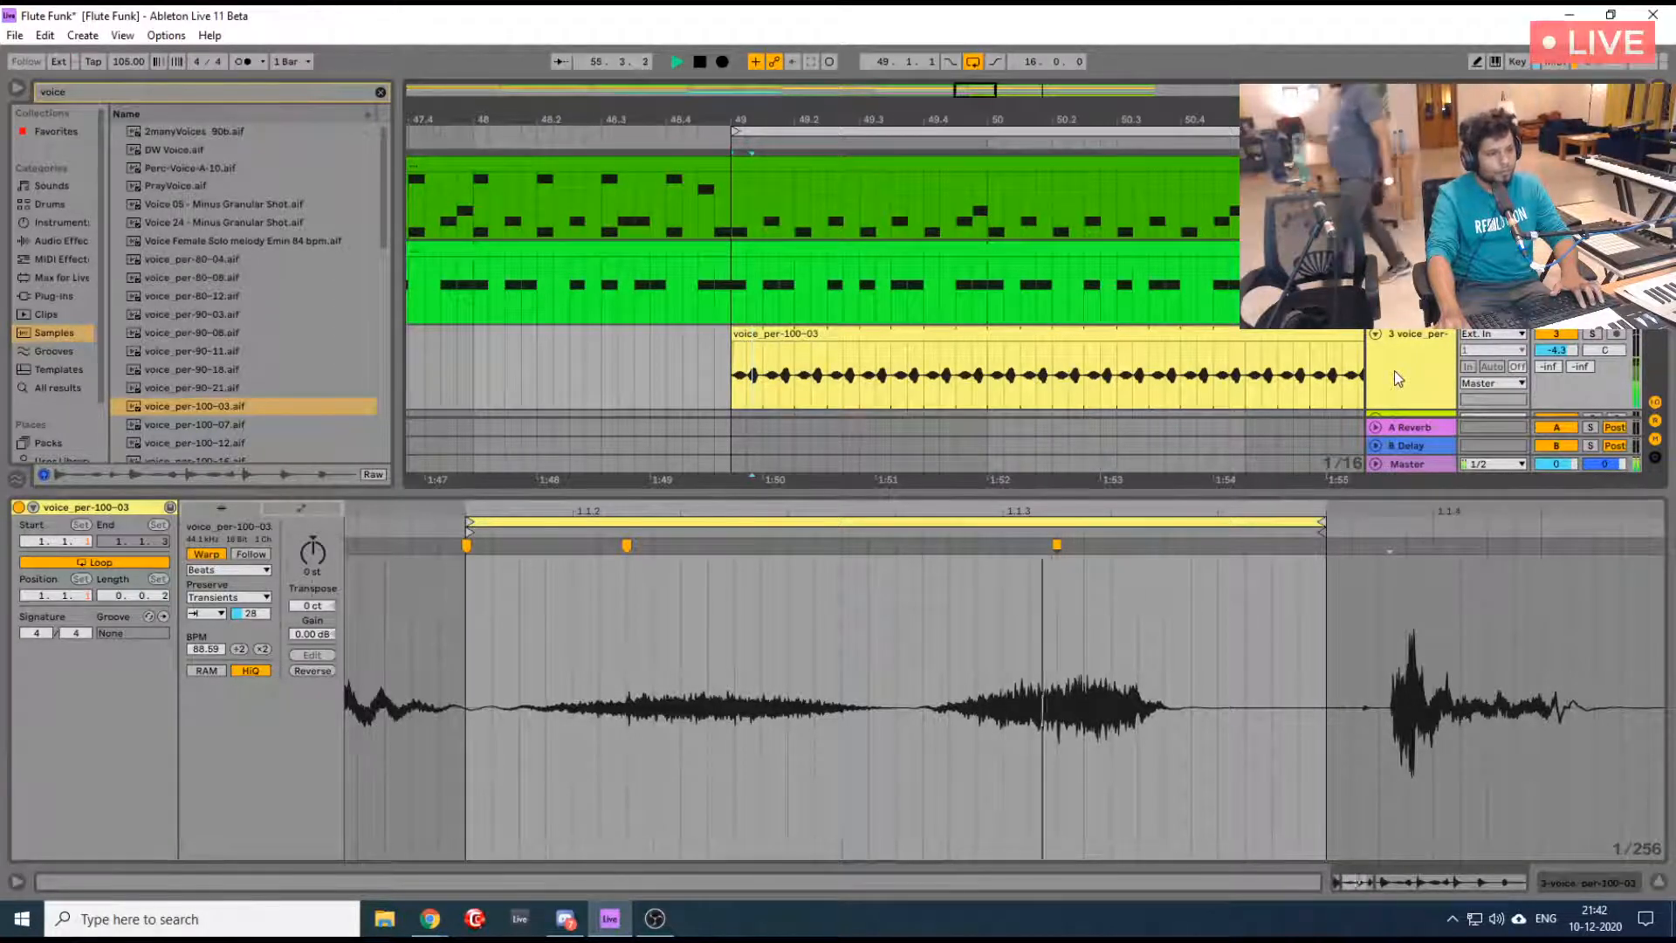
{"action": "left_click_drag", "start_coordinate": [628, 546], "coordinate": [573, 547]}
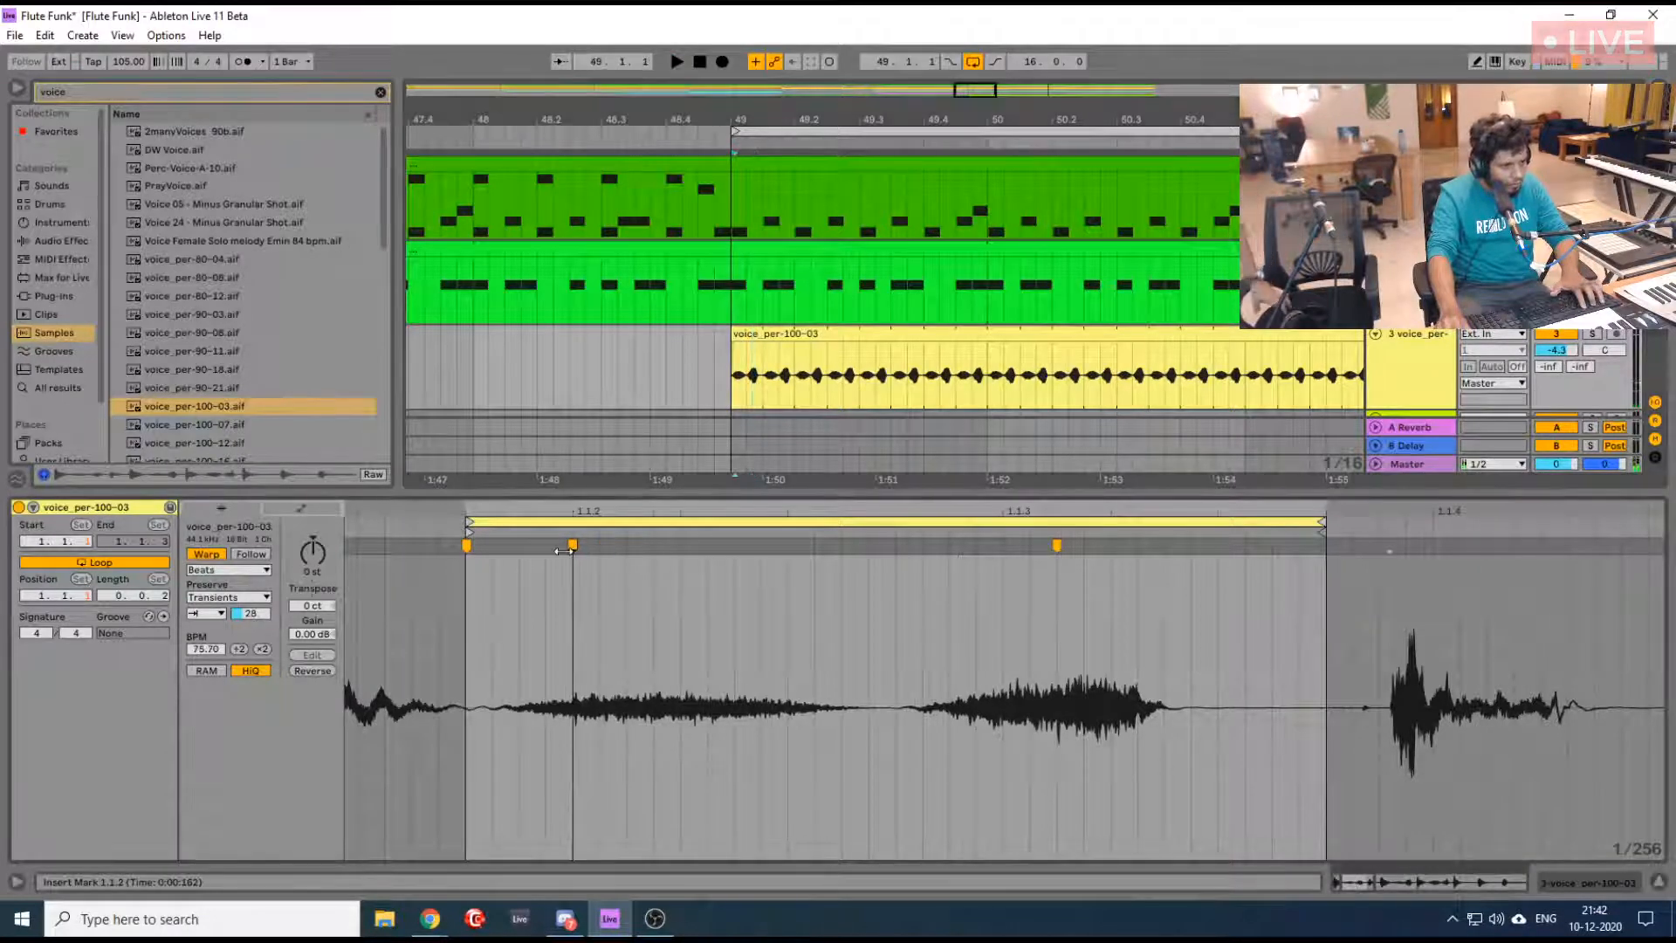
{"action": "key", "text": "space"}
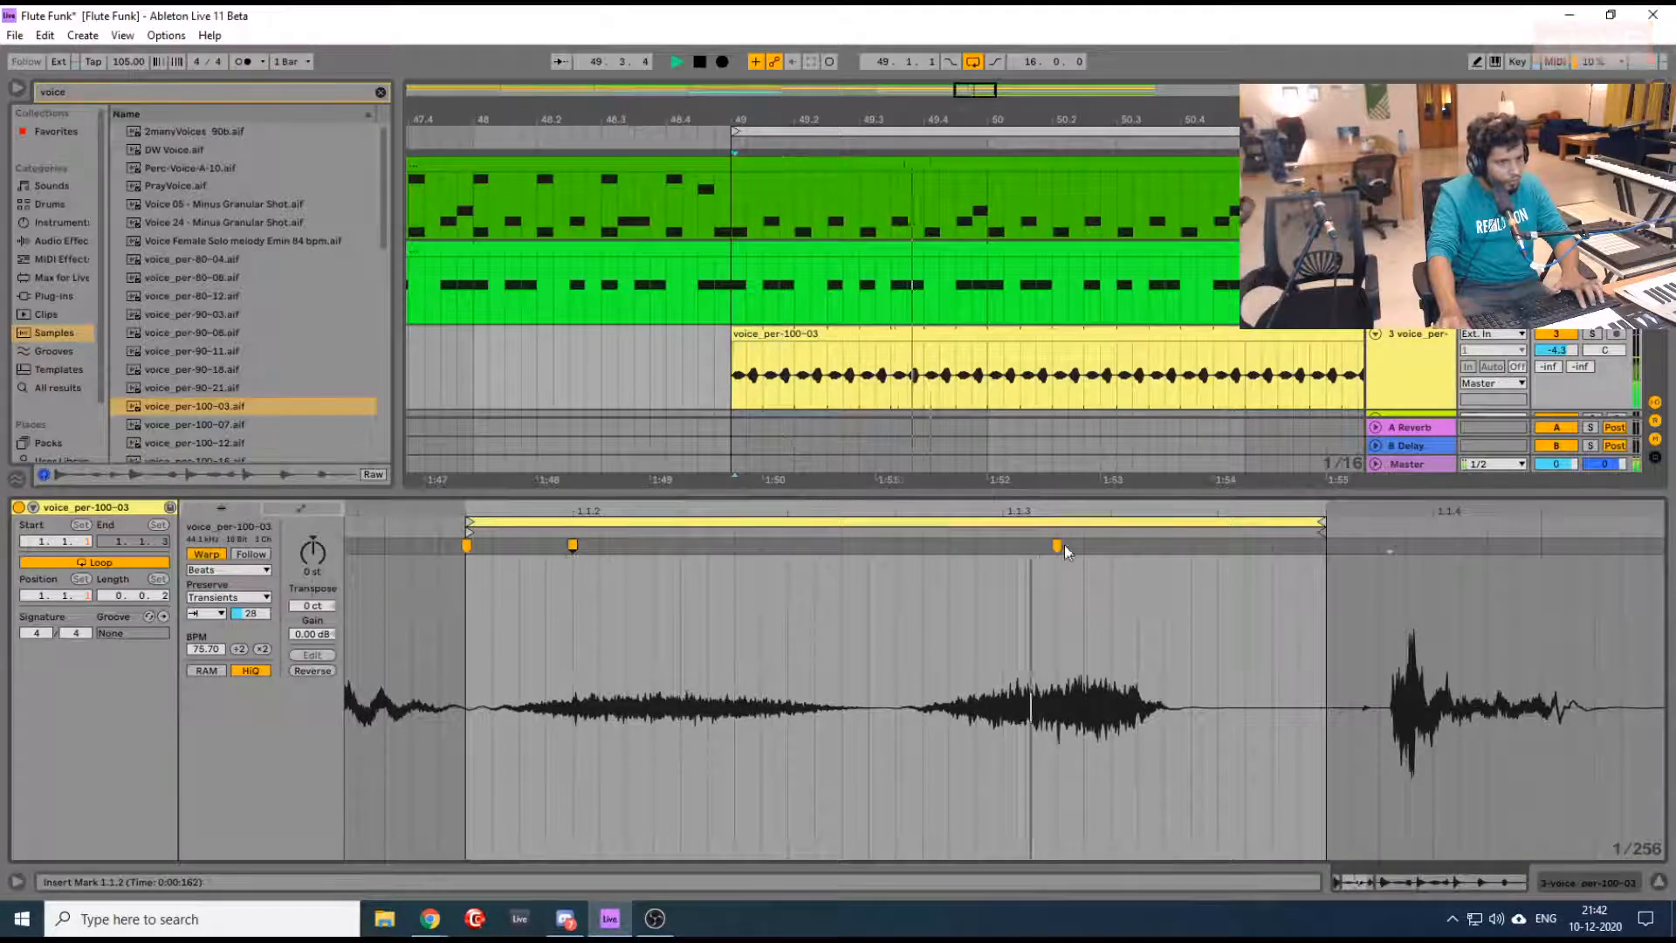
{"action": "left_click_drag", "start_coordinate": [1057, 545], "coordinate": [1003, 545]}
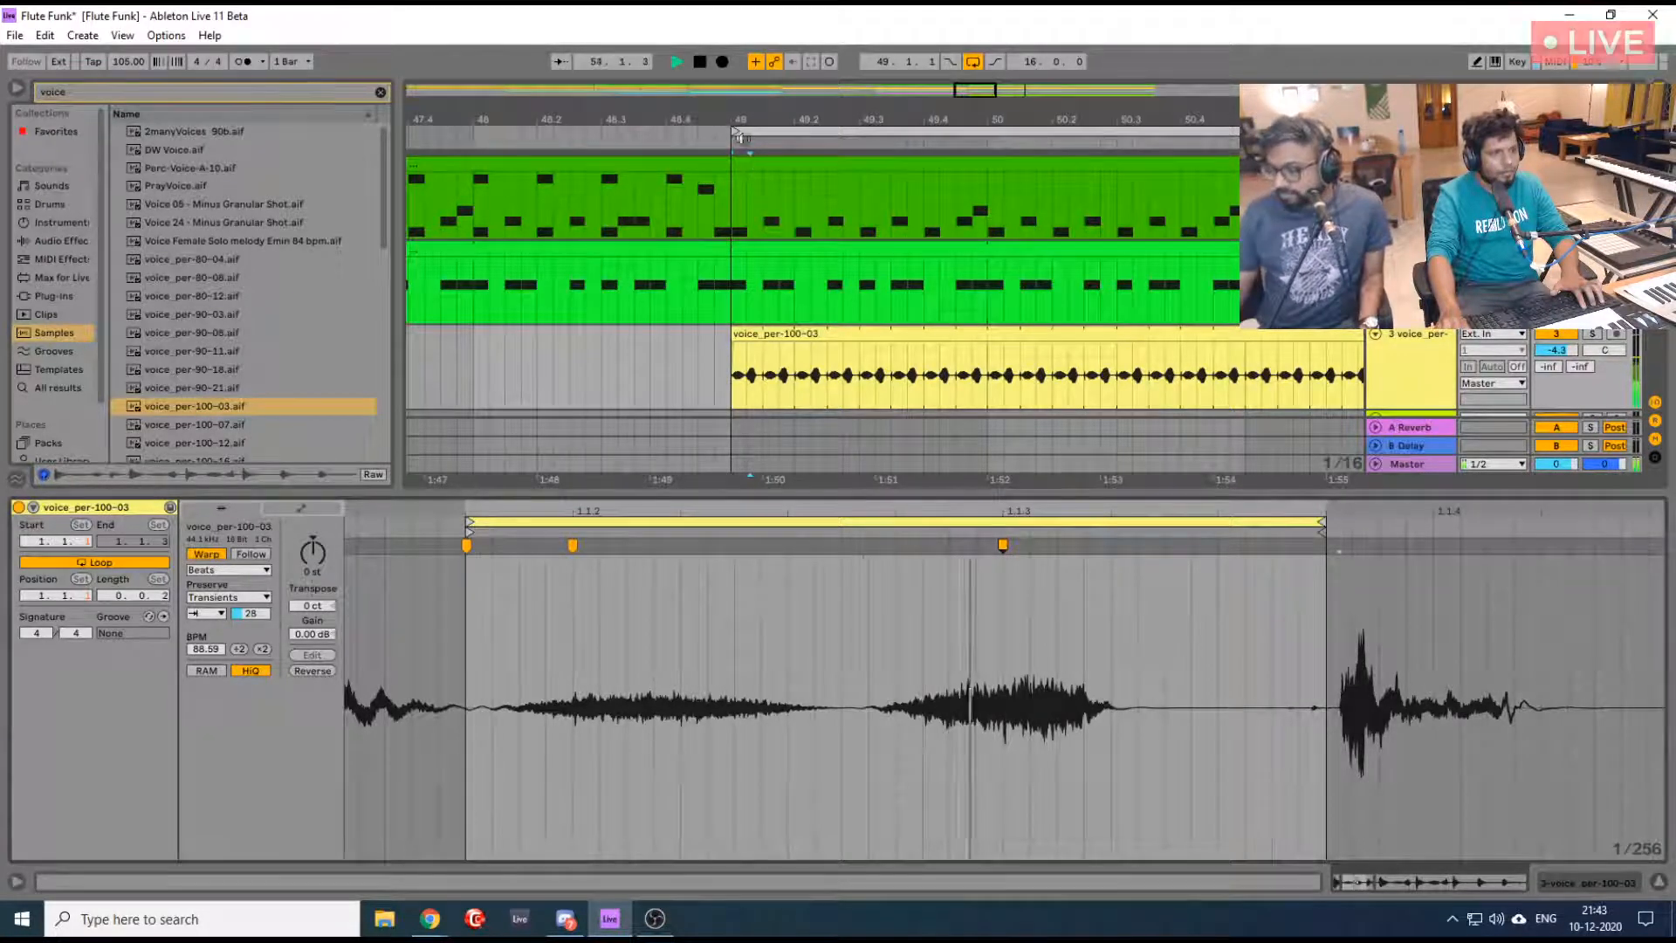
{"action": "left_click_drag", "start_coordinate": [735, 116], "coordinate": [702, 83]}
{"action": "key", "text": "space"}
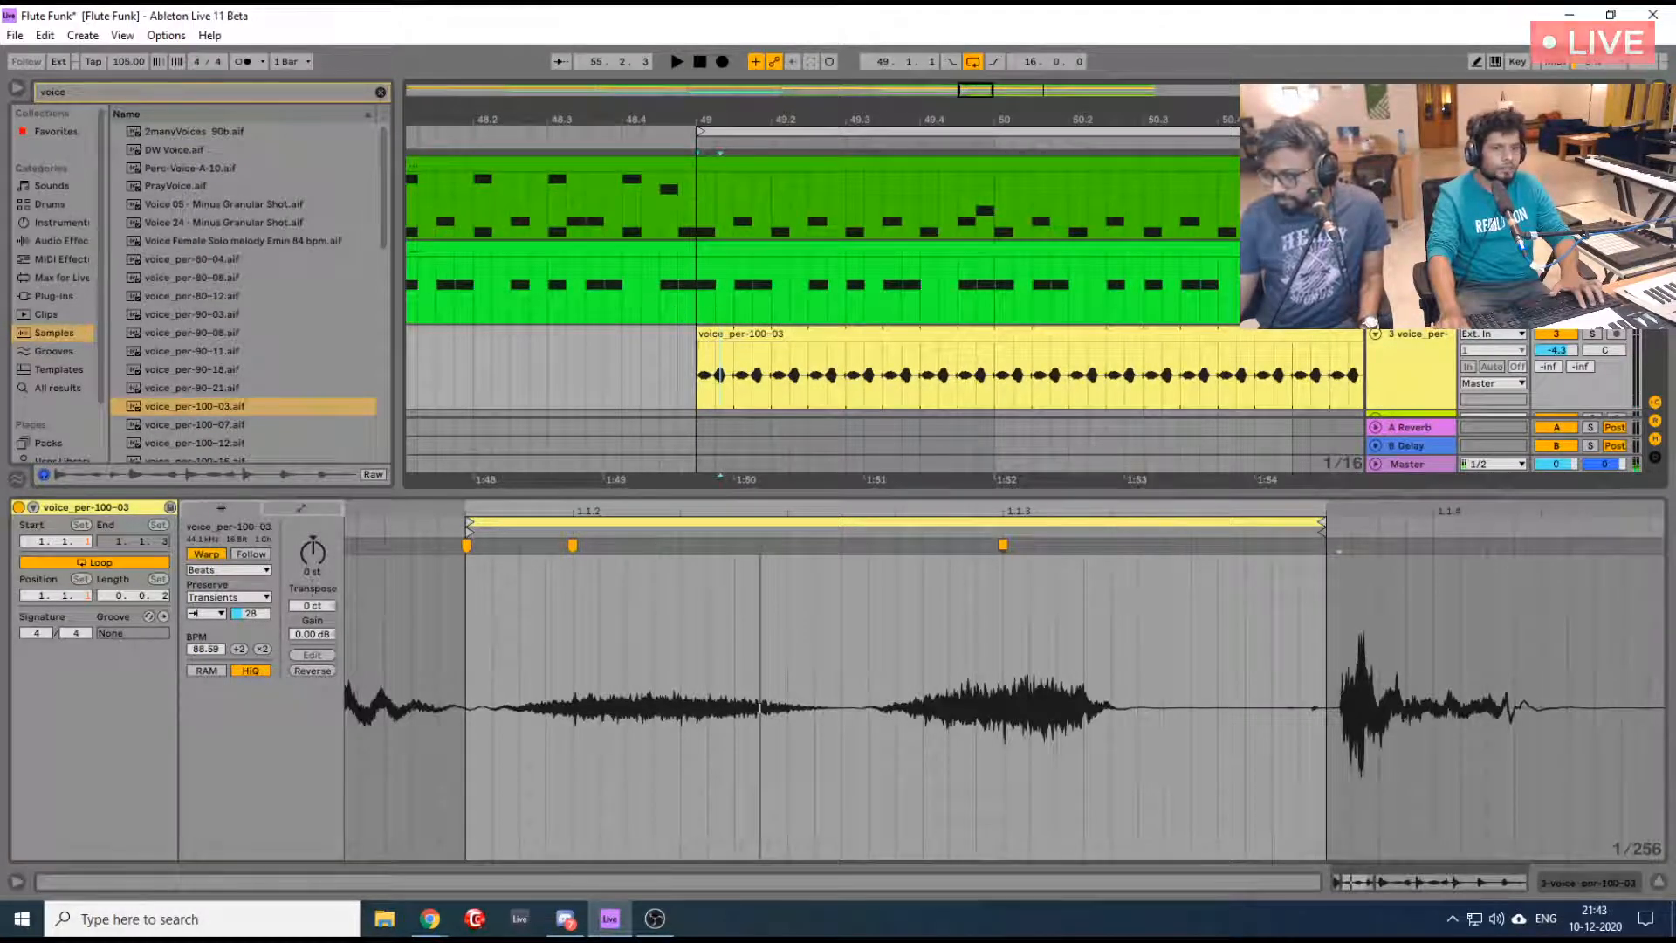
Solo the voice track and adjust the clip's transient envelope during playback
{"action": "left_click", "coordinate": [1592, 335]}
{"action": "key", "text": "space"}
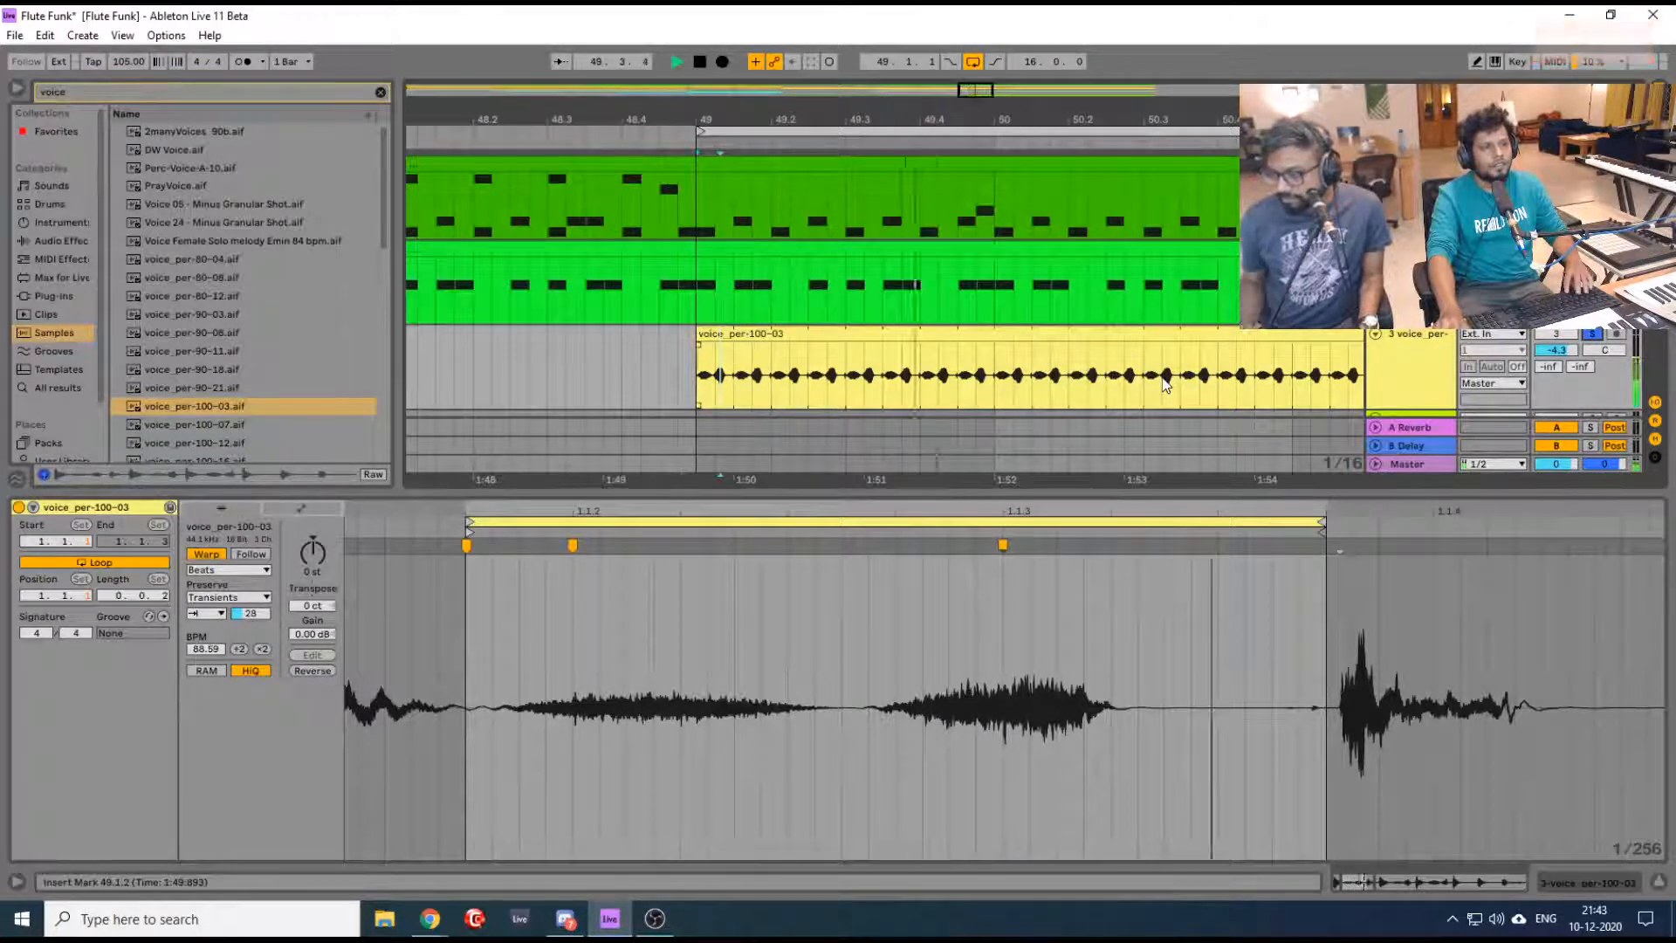
{"action": "left_click_drag", "start_coordinate": [246, 614], "coordinate": [246, 630]}
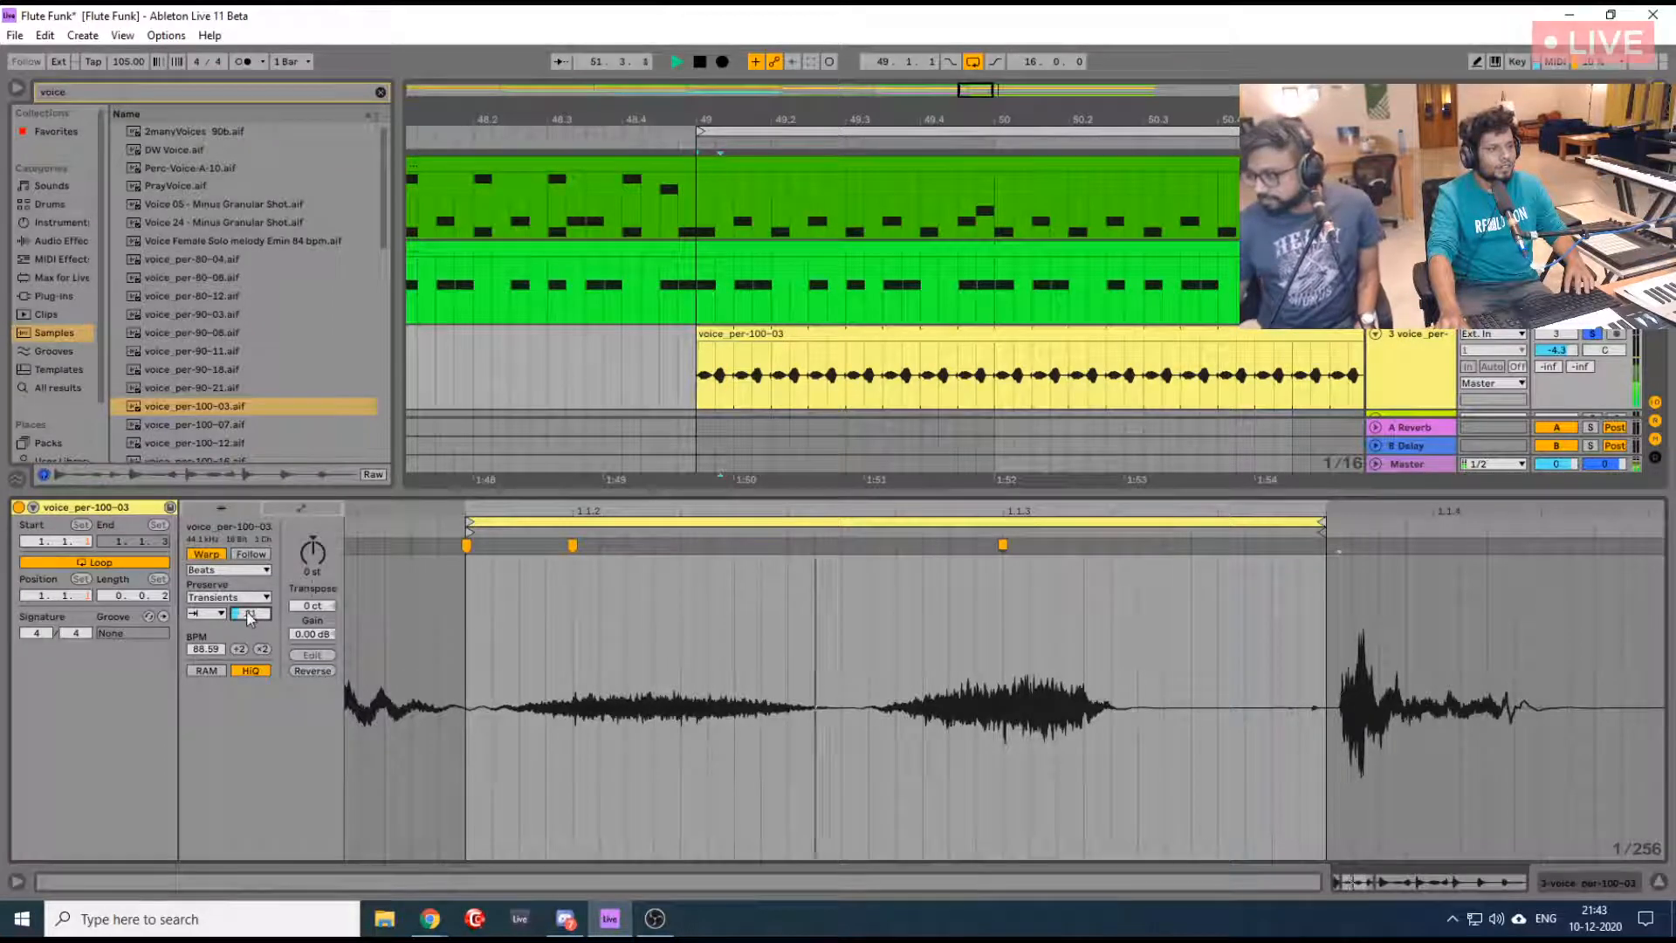
Stop playback, search the audio effects for "auto" and add Auto Pan to the voice track
{"action": "left_click", "coordinate": [1423, 374]}
{"action": "key", "text": "space"}
{"action": "left_click", "coordinate": [1590, 878]}
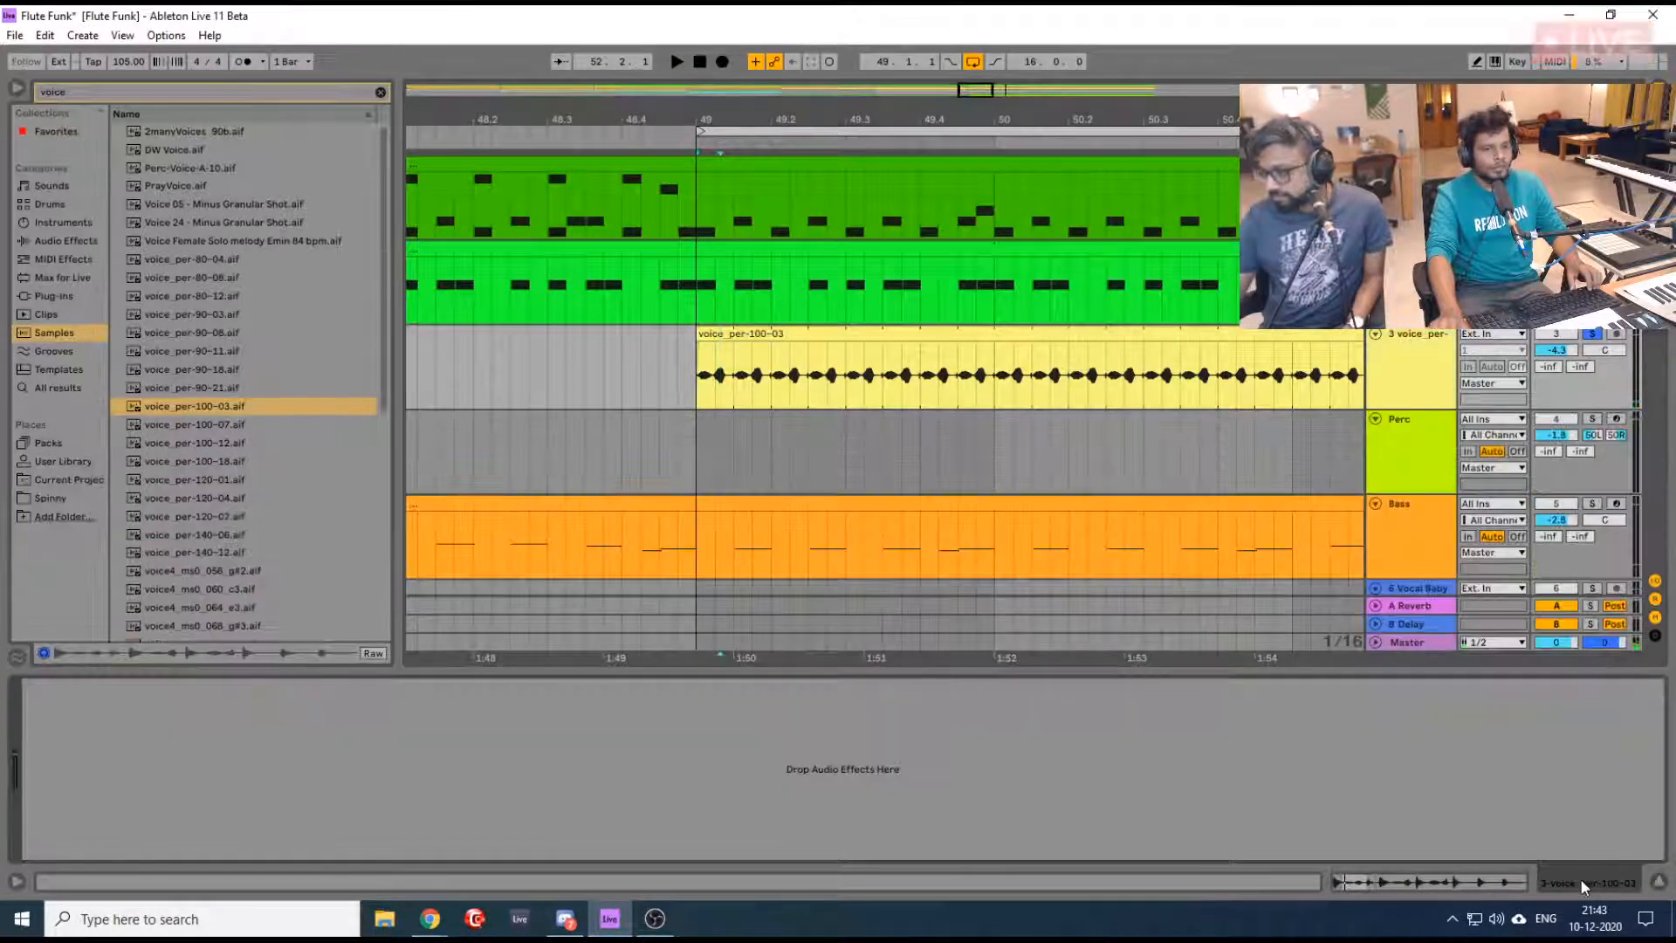
{"action": "left_click", "coordinate": [75, 242]}
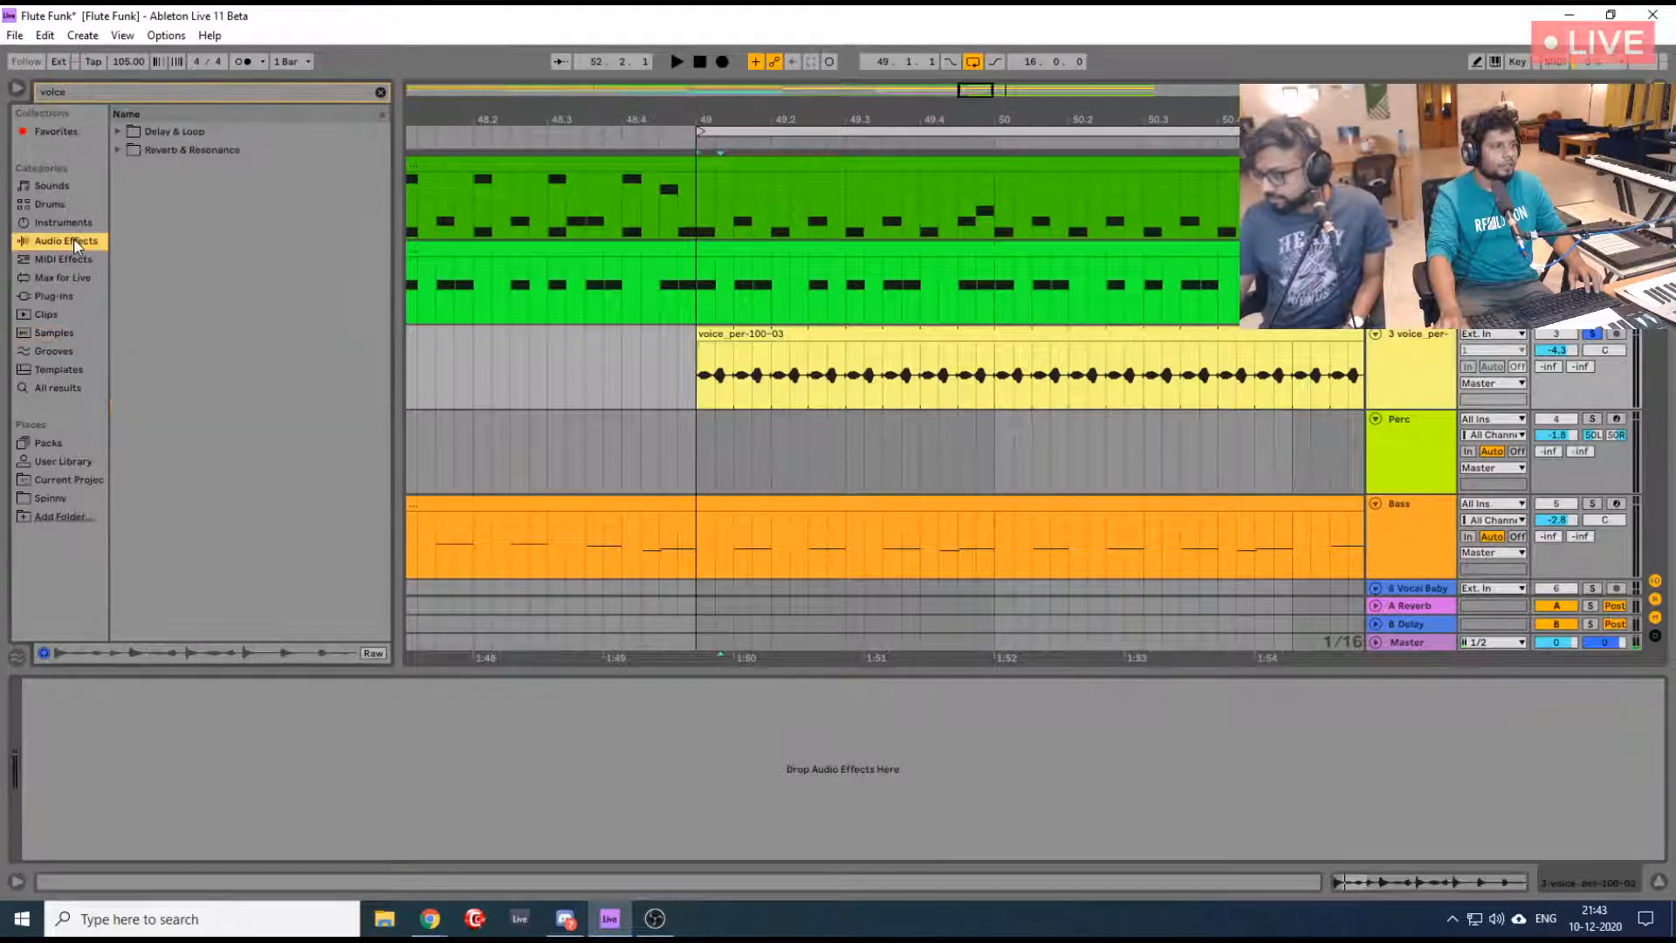
{"action": "left_click", "coordinate": [381, 91]}
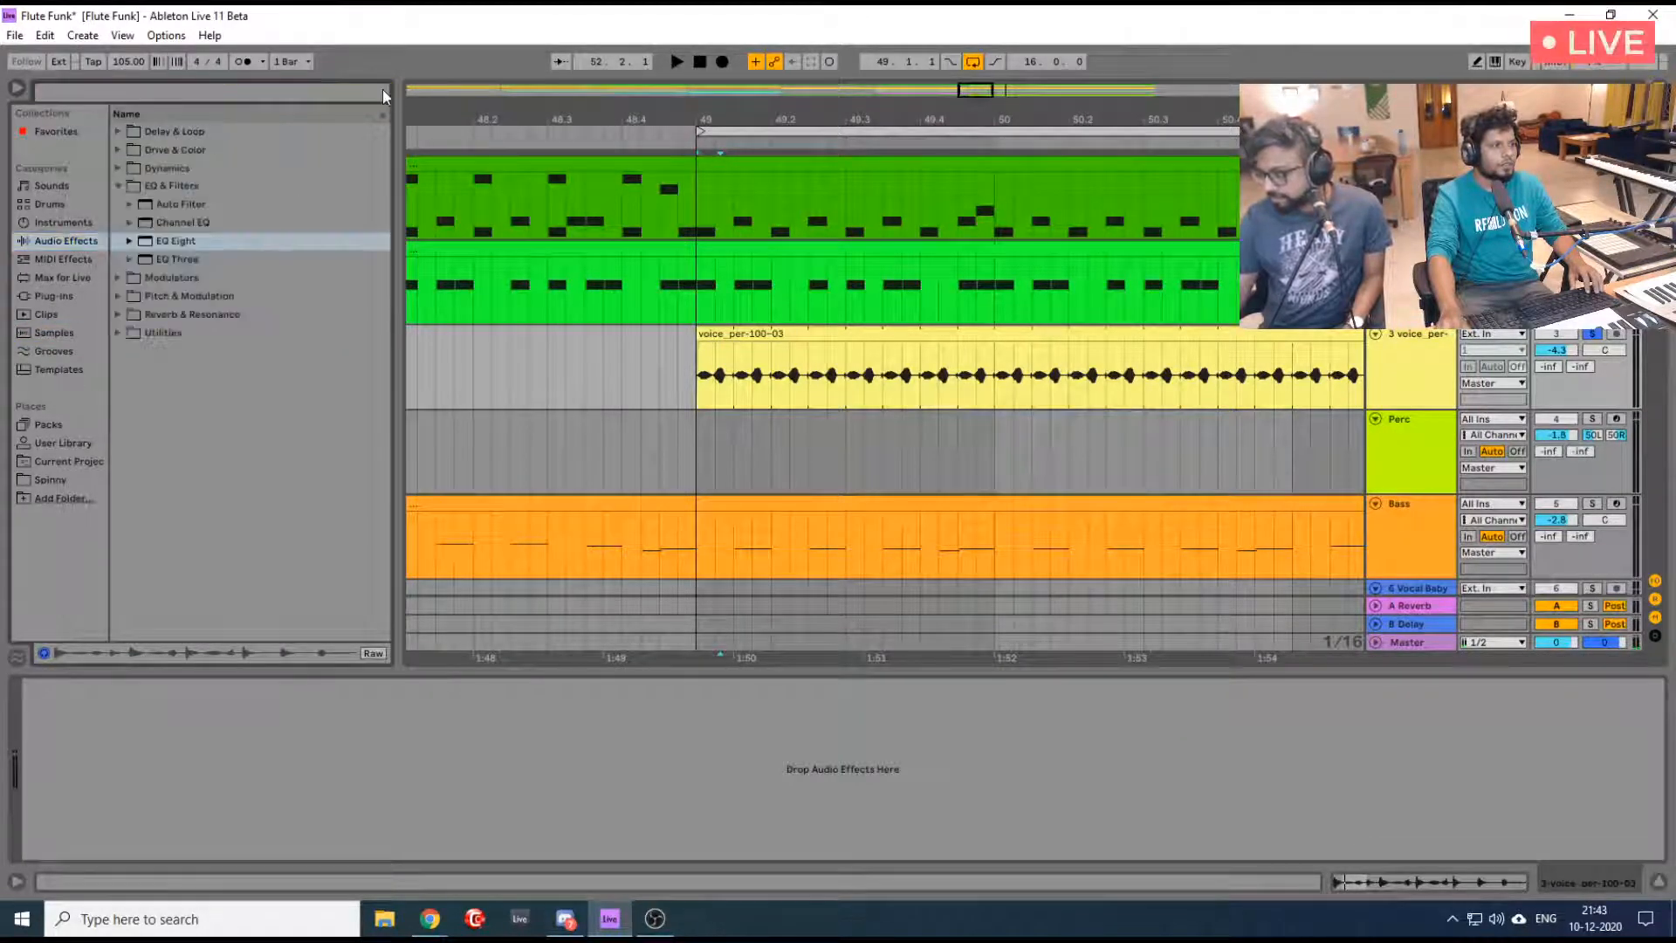
{"action": "left_click", "coordinate": [117, 187]}
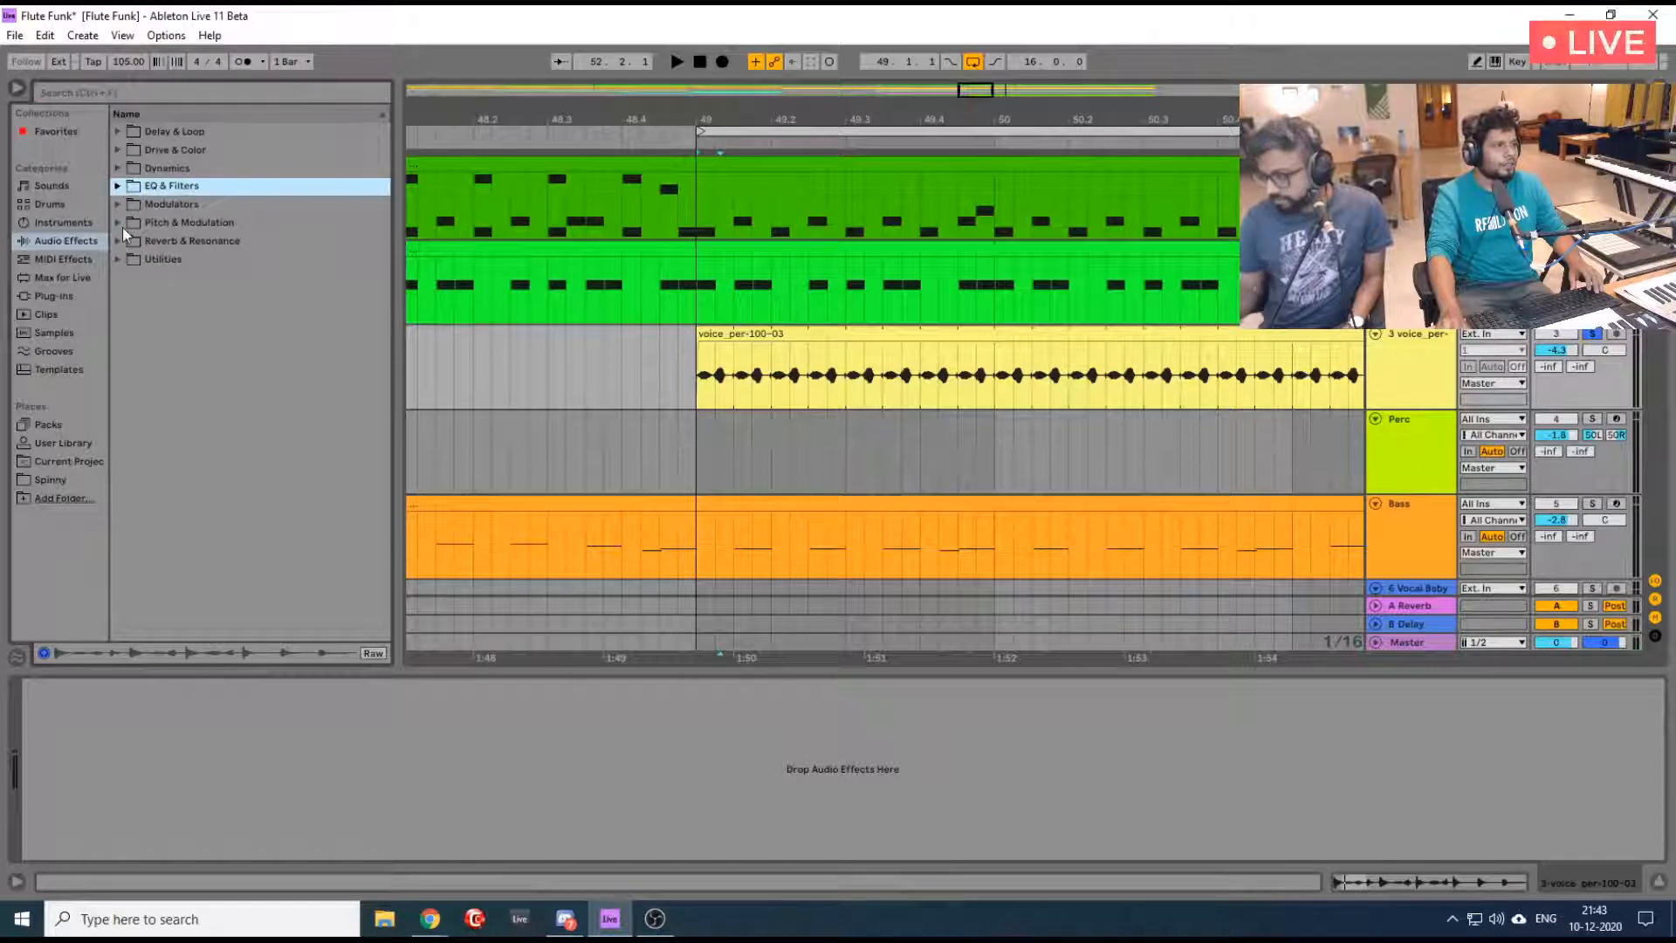
{"action": "left_click", "coordinate": [120, 206]}
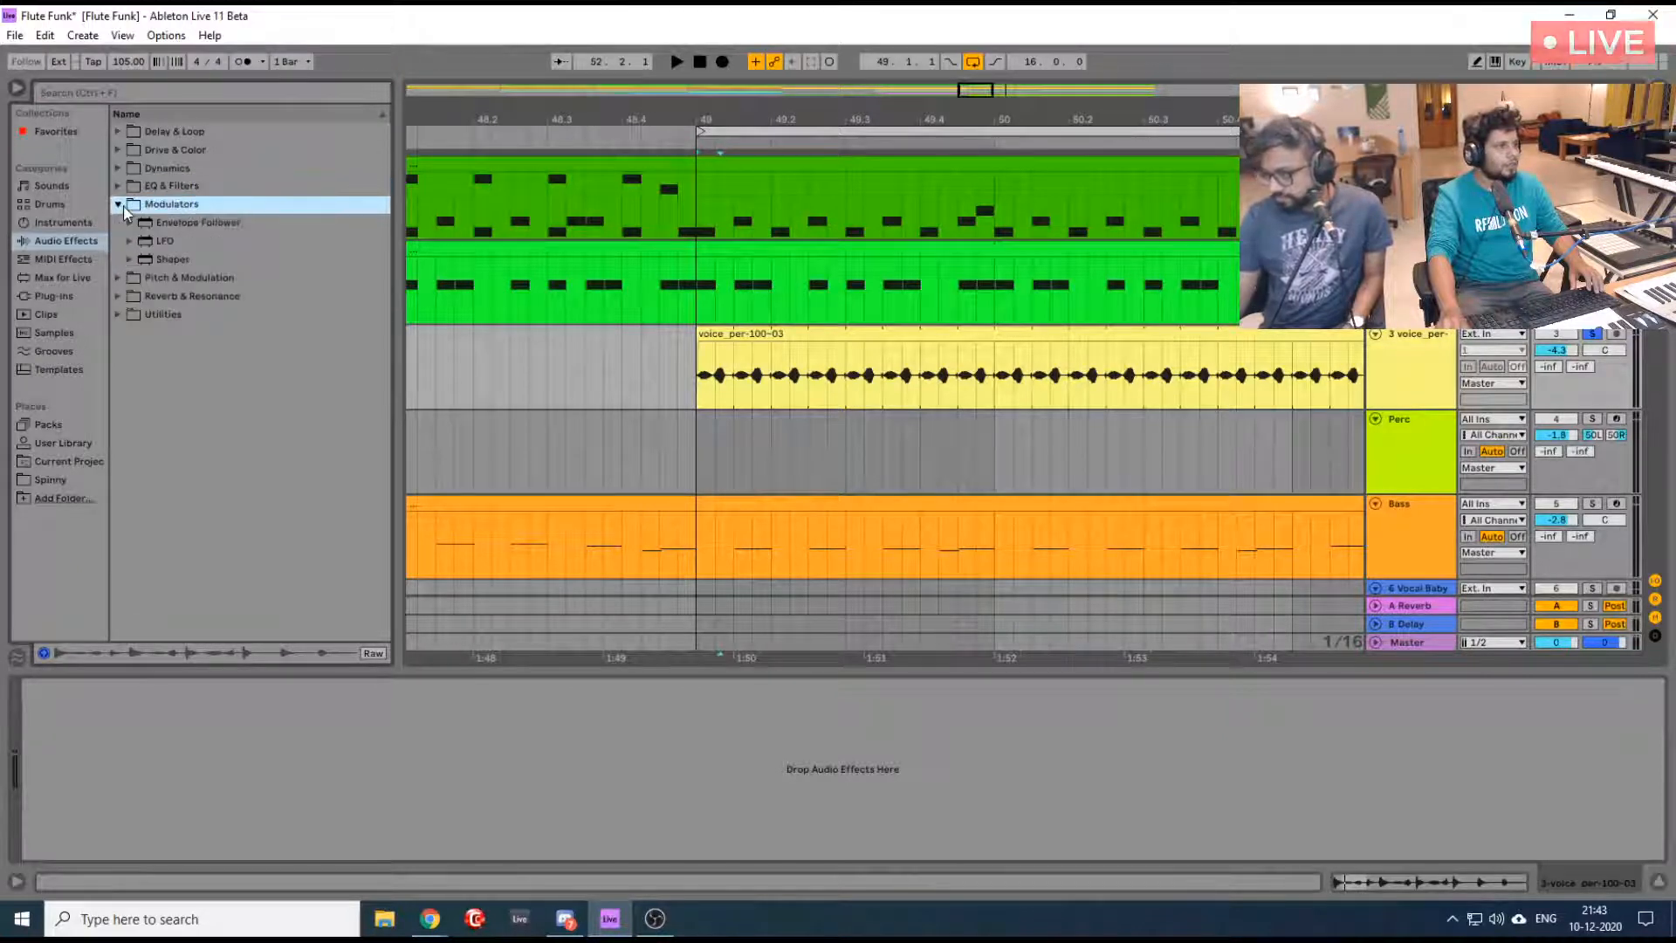
{"action": "left_click", "coordinate": [121, 206]}
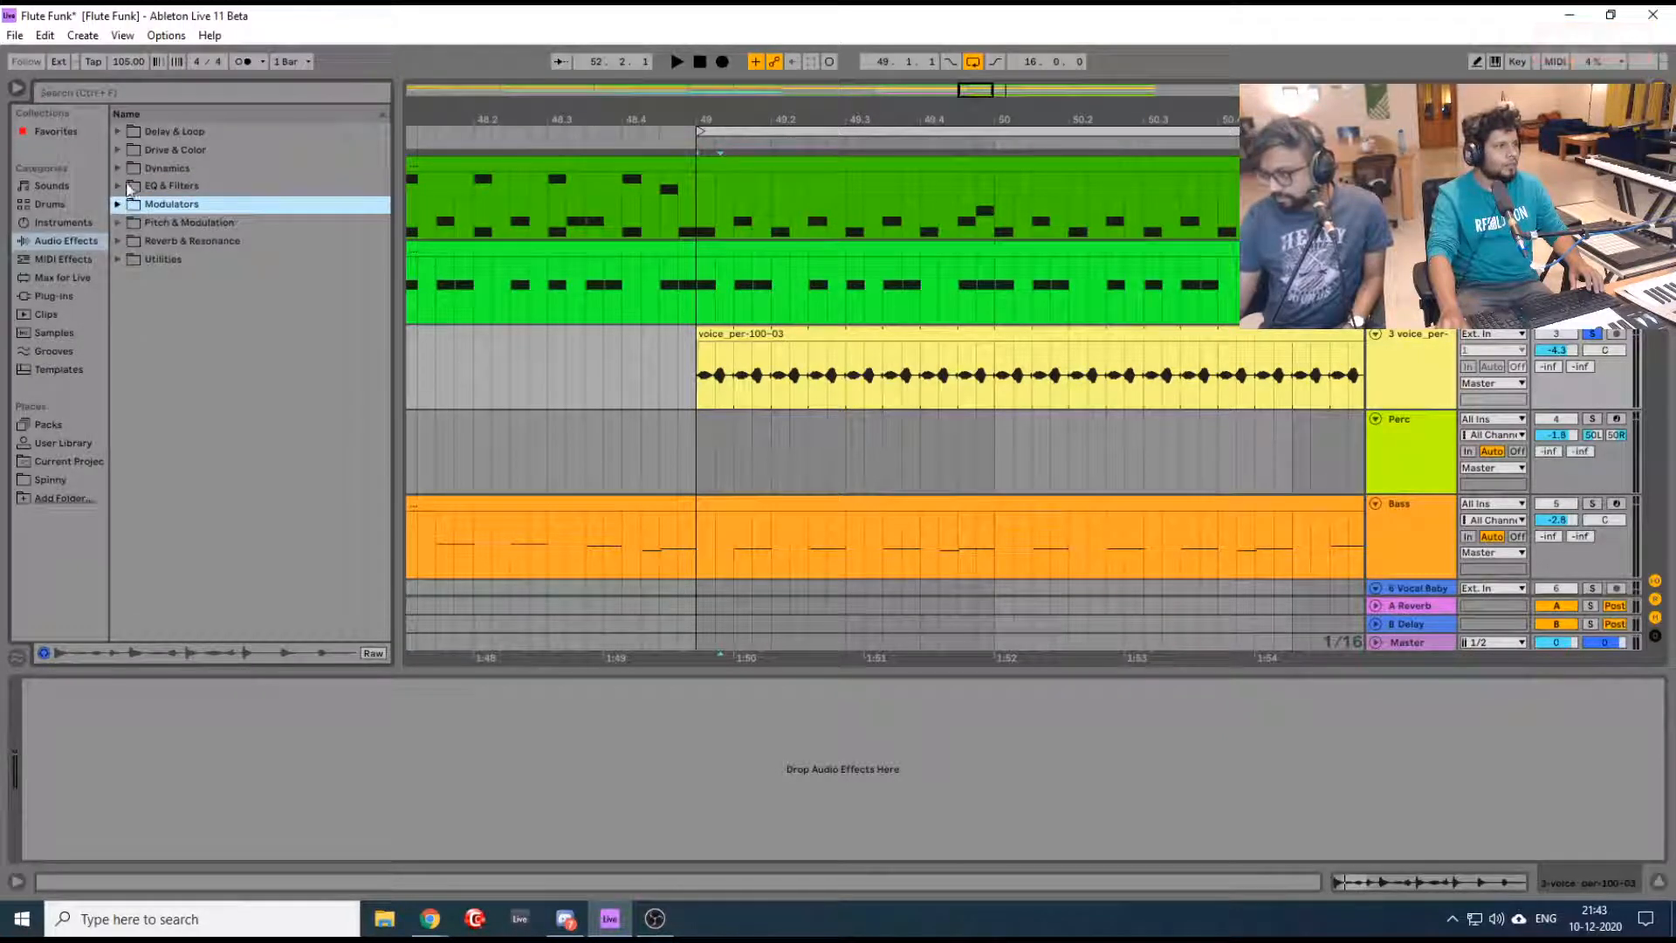
{"action": "left_click", "coordinate": [110, 91]}
{"action": "type", "text": "auto"}
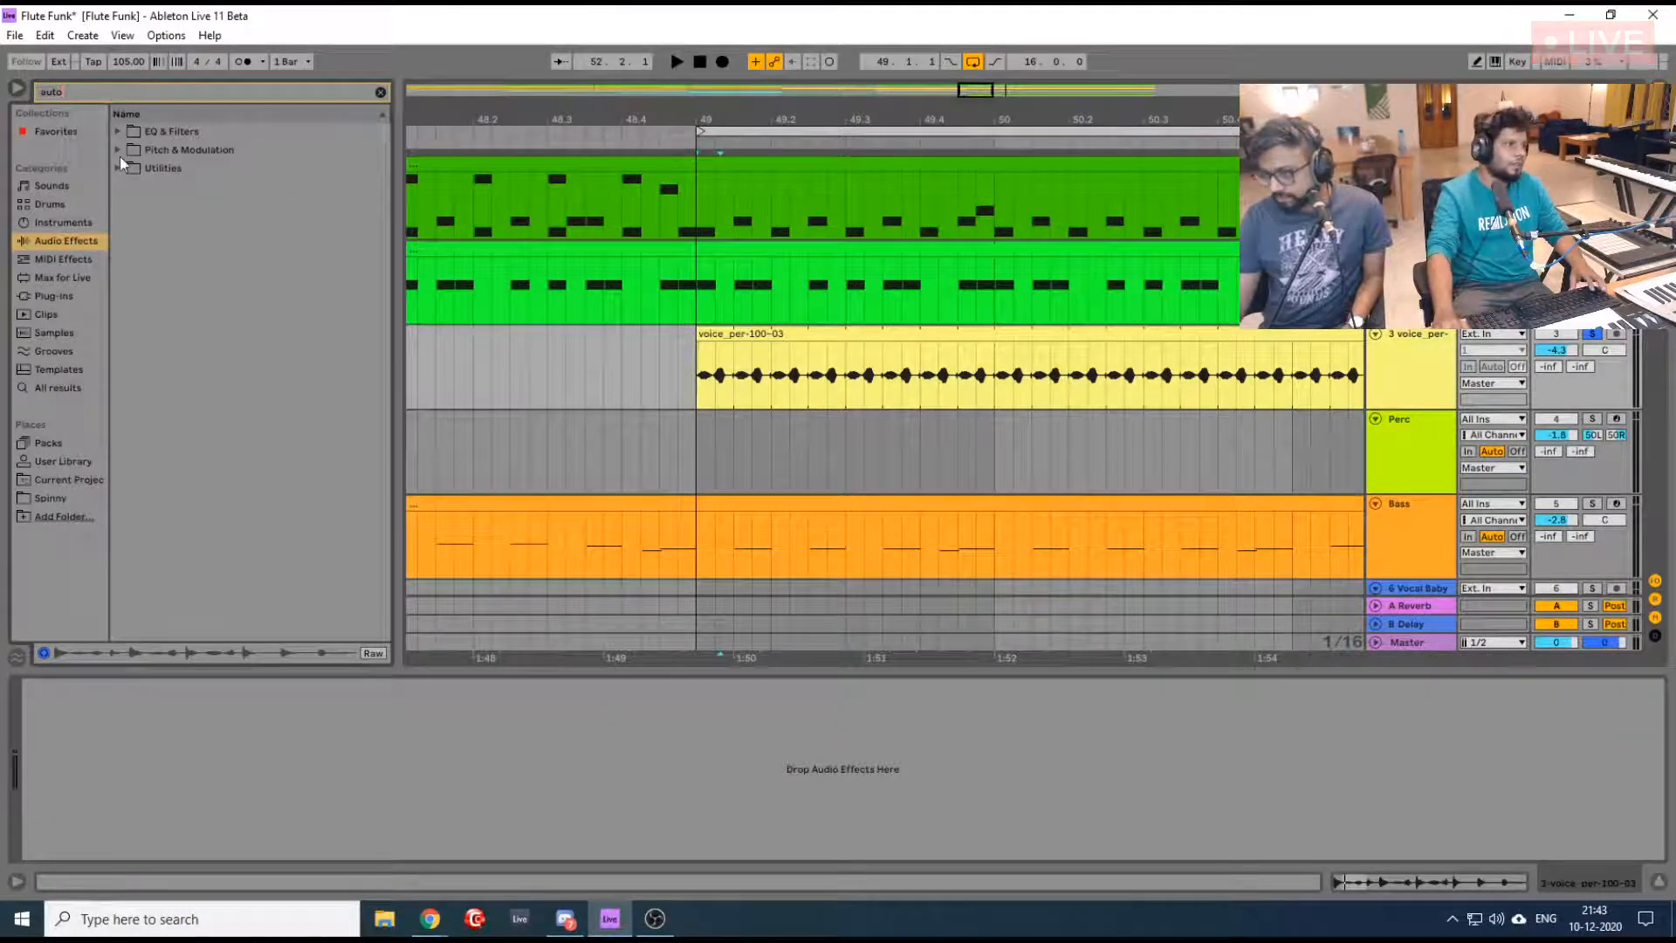
{"action": "left_click", "coordinate": [117, 149]}
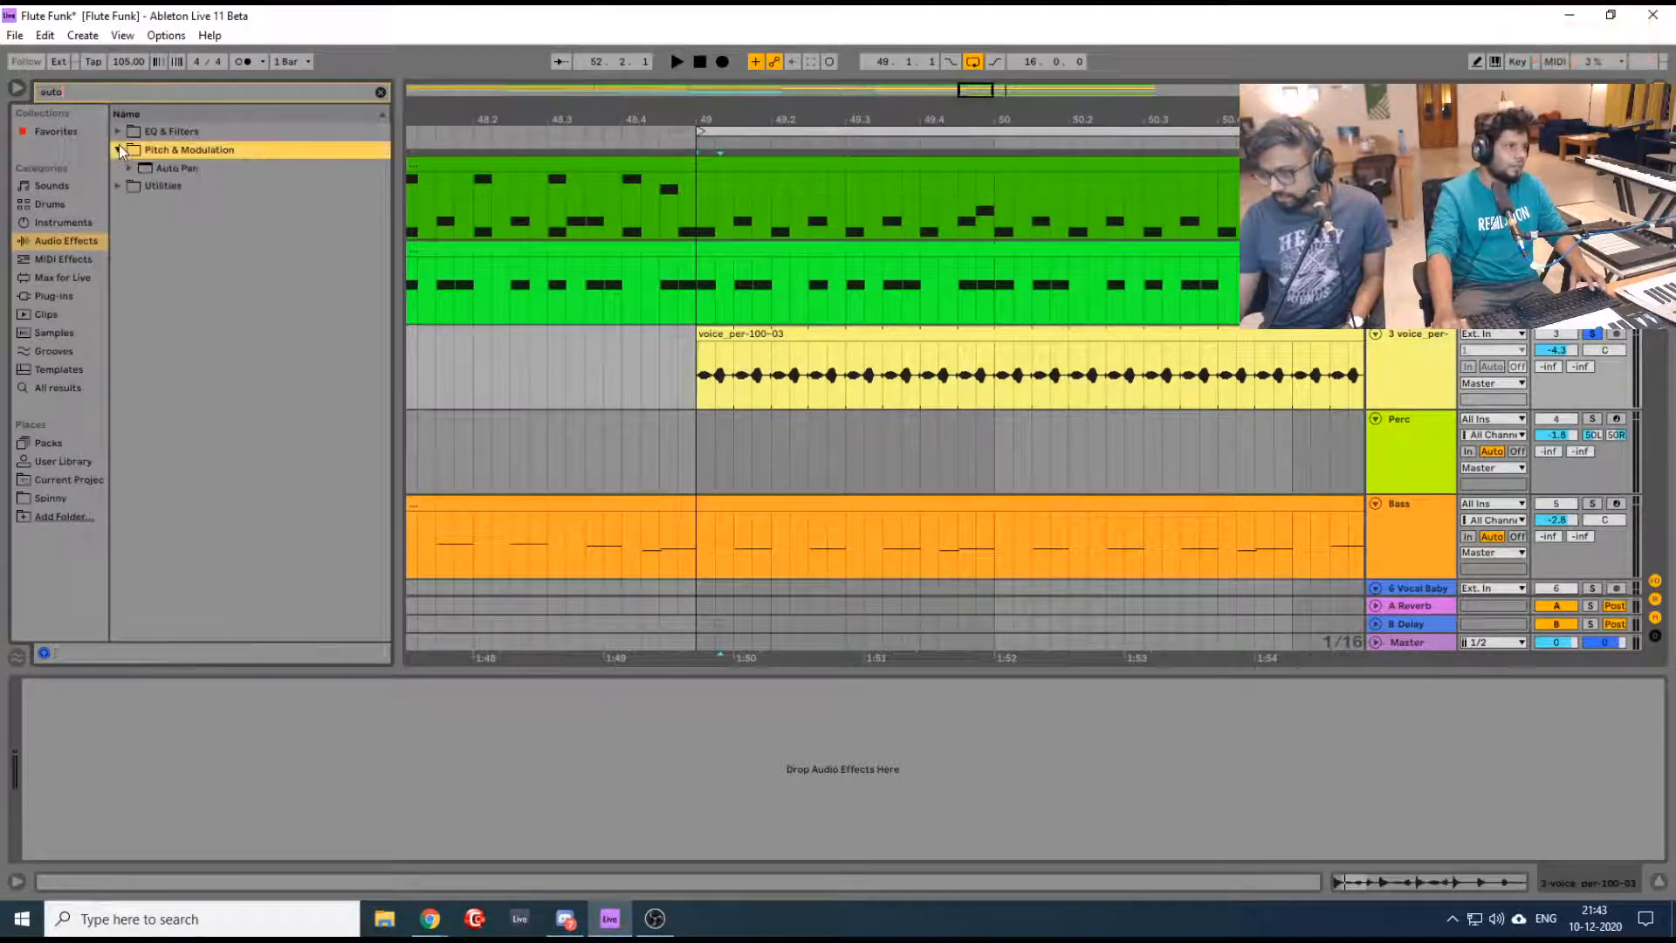
{"action": "double_click", "coordinate": [143, 169]}
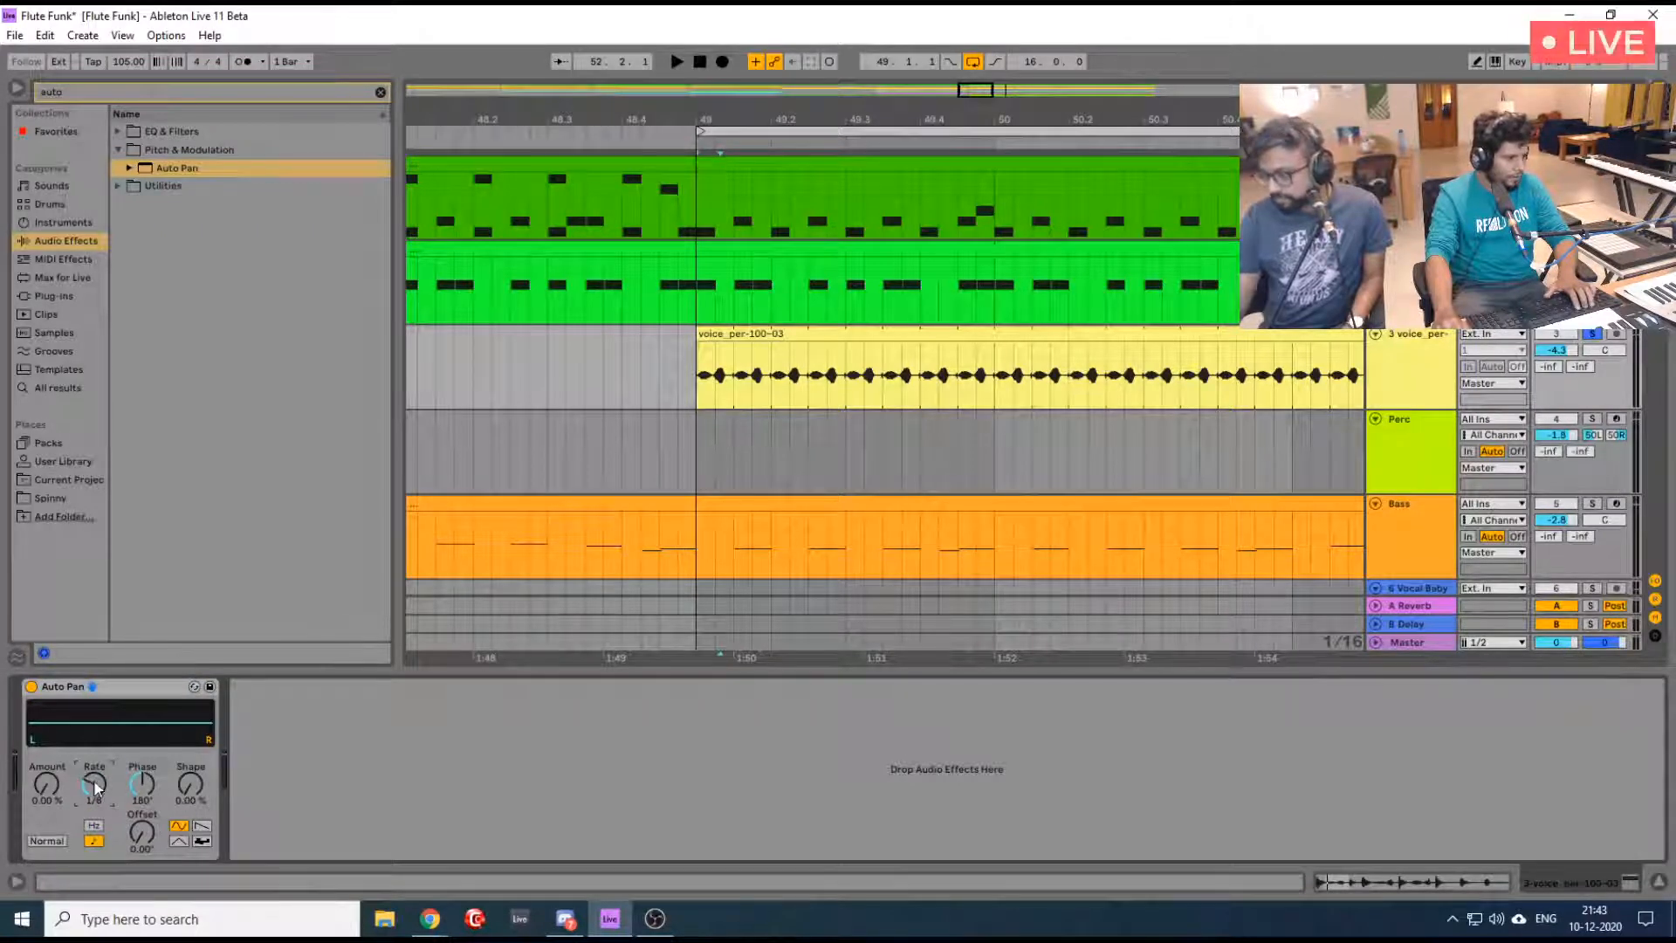
Set the Auto Pan's Amount to 100% while playing the soloed voice track
{"action": "left_click", "coordinate": [1595, 335]}
{"action": "key", "text": "space"}
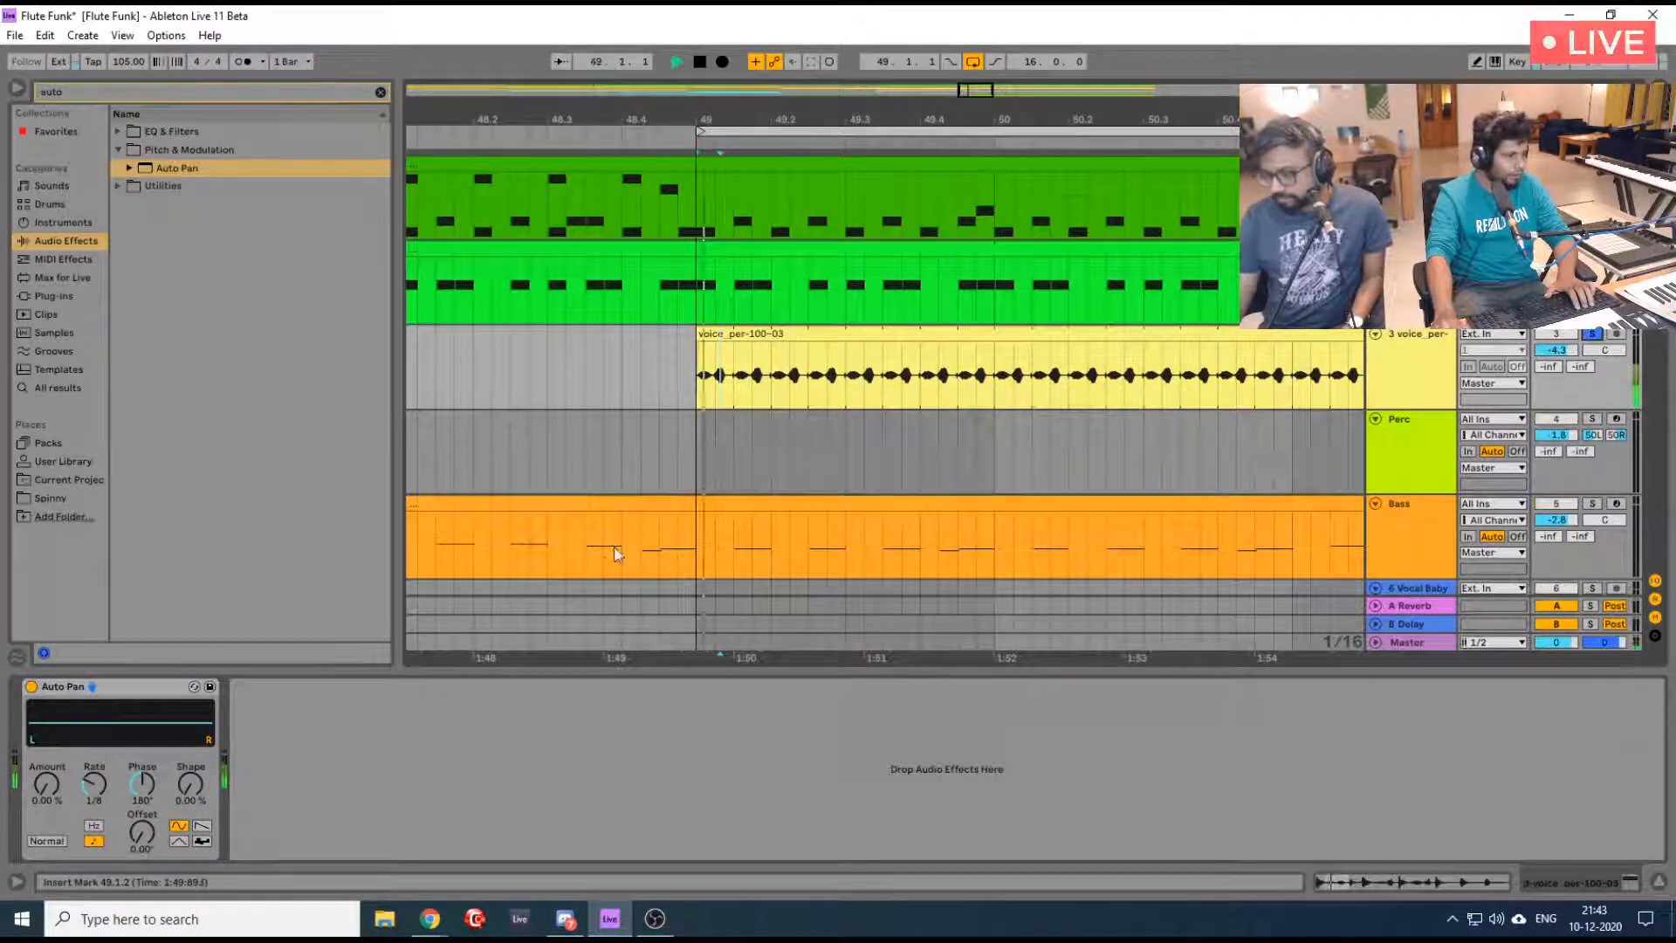
{"action": "left_click_drag", "start_coordinate": [48, 784], "coordinate": [47, 672]}
{"action": "key", "text": "space"}
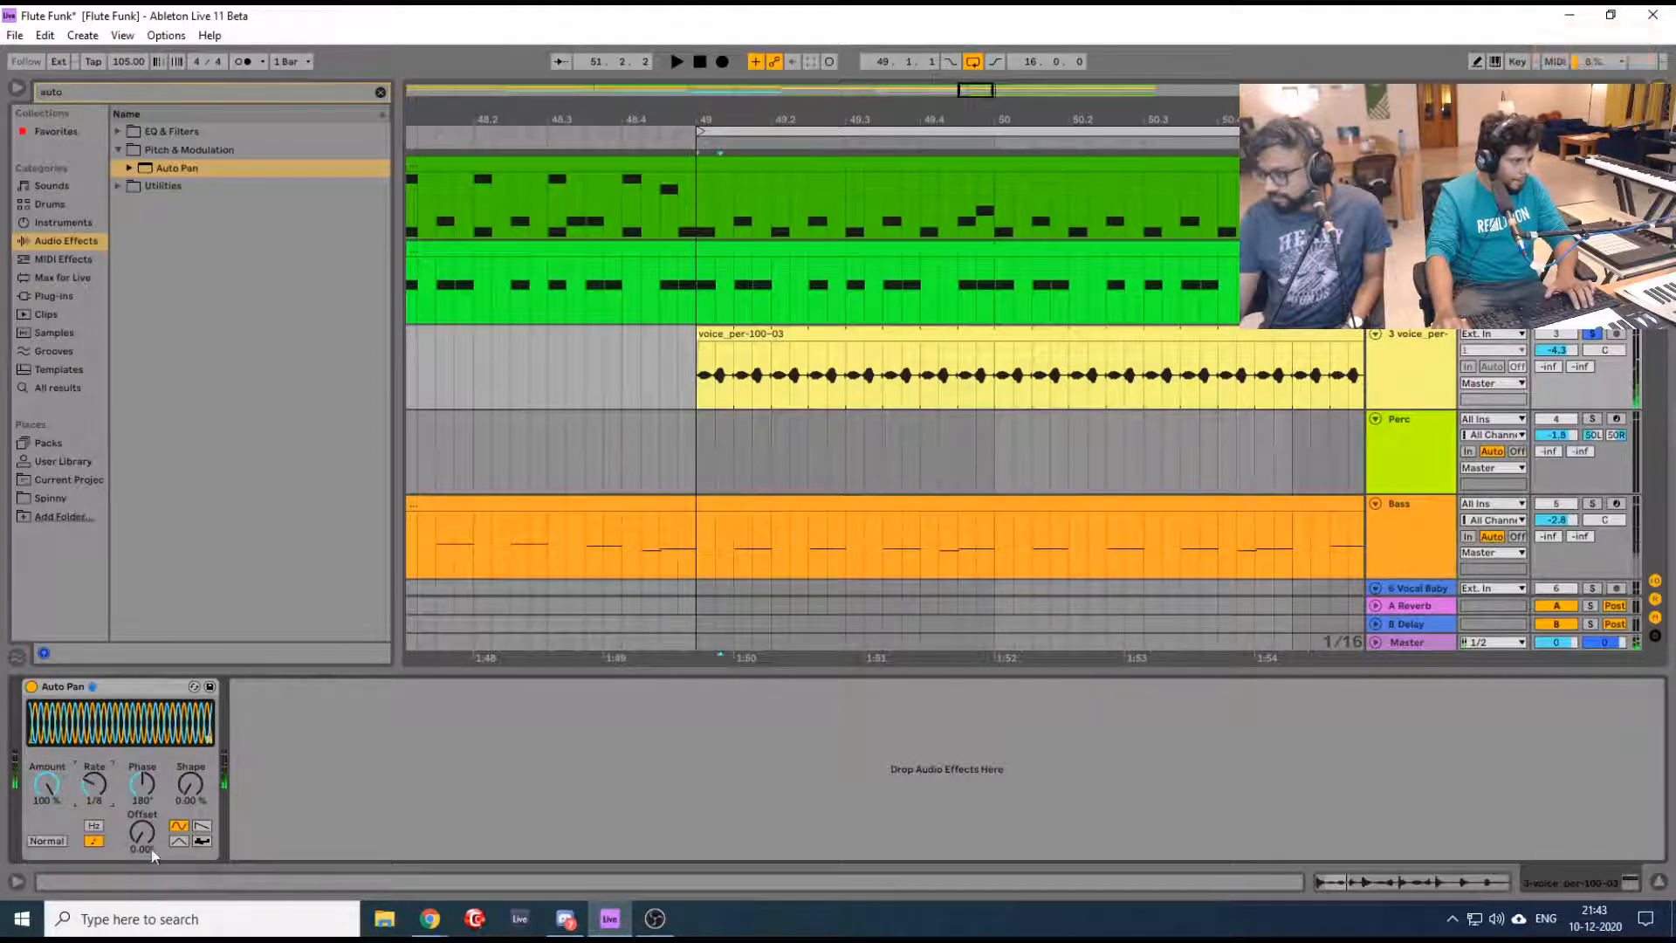
Switch the voice percussion track's Auto Pan waveform to the ramp shape and lower the track volume to -6.9 dB
{"action": "left_click", "coordinate": [200, 826]}
{"action": "key", "text": "space"}
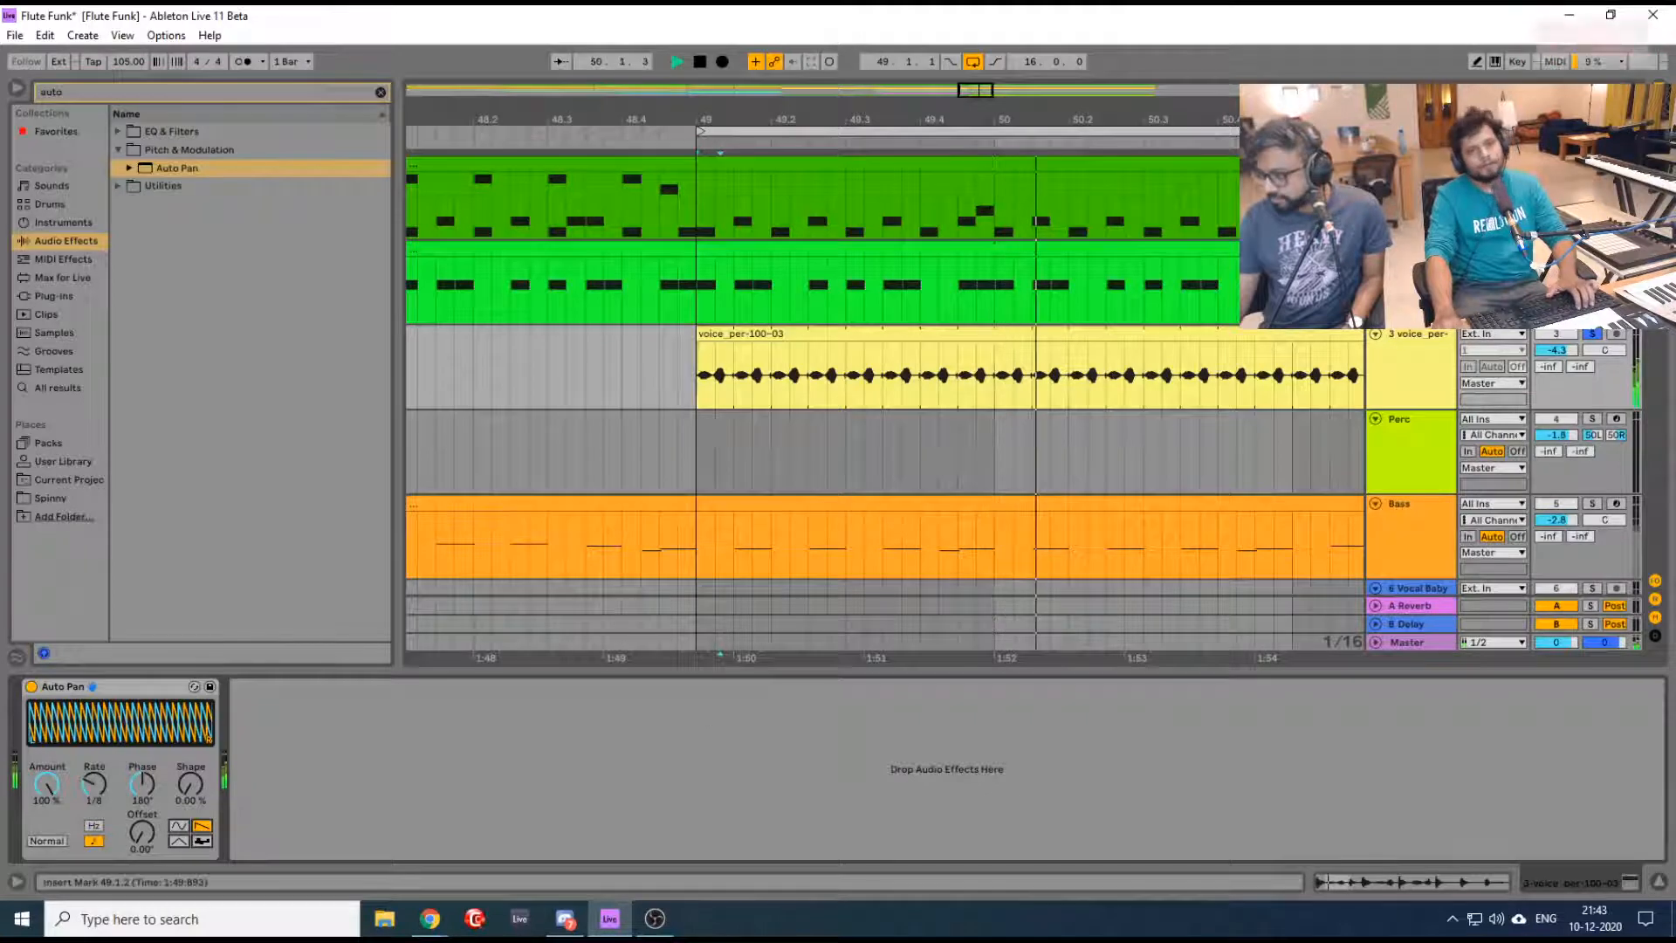
{"action": "left_click_drag", "start_coordinate": [1556, 350], "coordinate": [1555, 358]}
Add an EQ Eight from the EQ & Filters audio effects after Auto Pan on the voice percussion track
{"action": "left_click", "coordinate": [1405, 397]}
{"action": "left_click", "coordinate": [81, 222]}
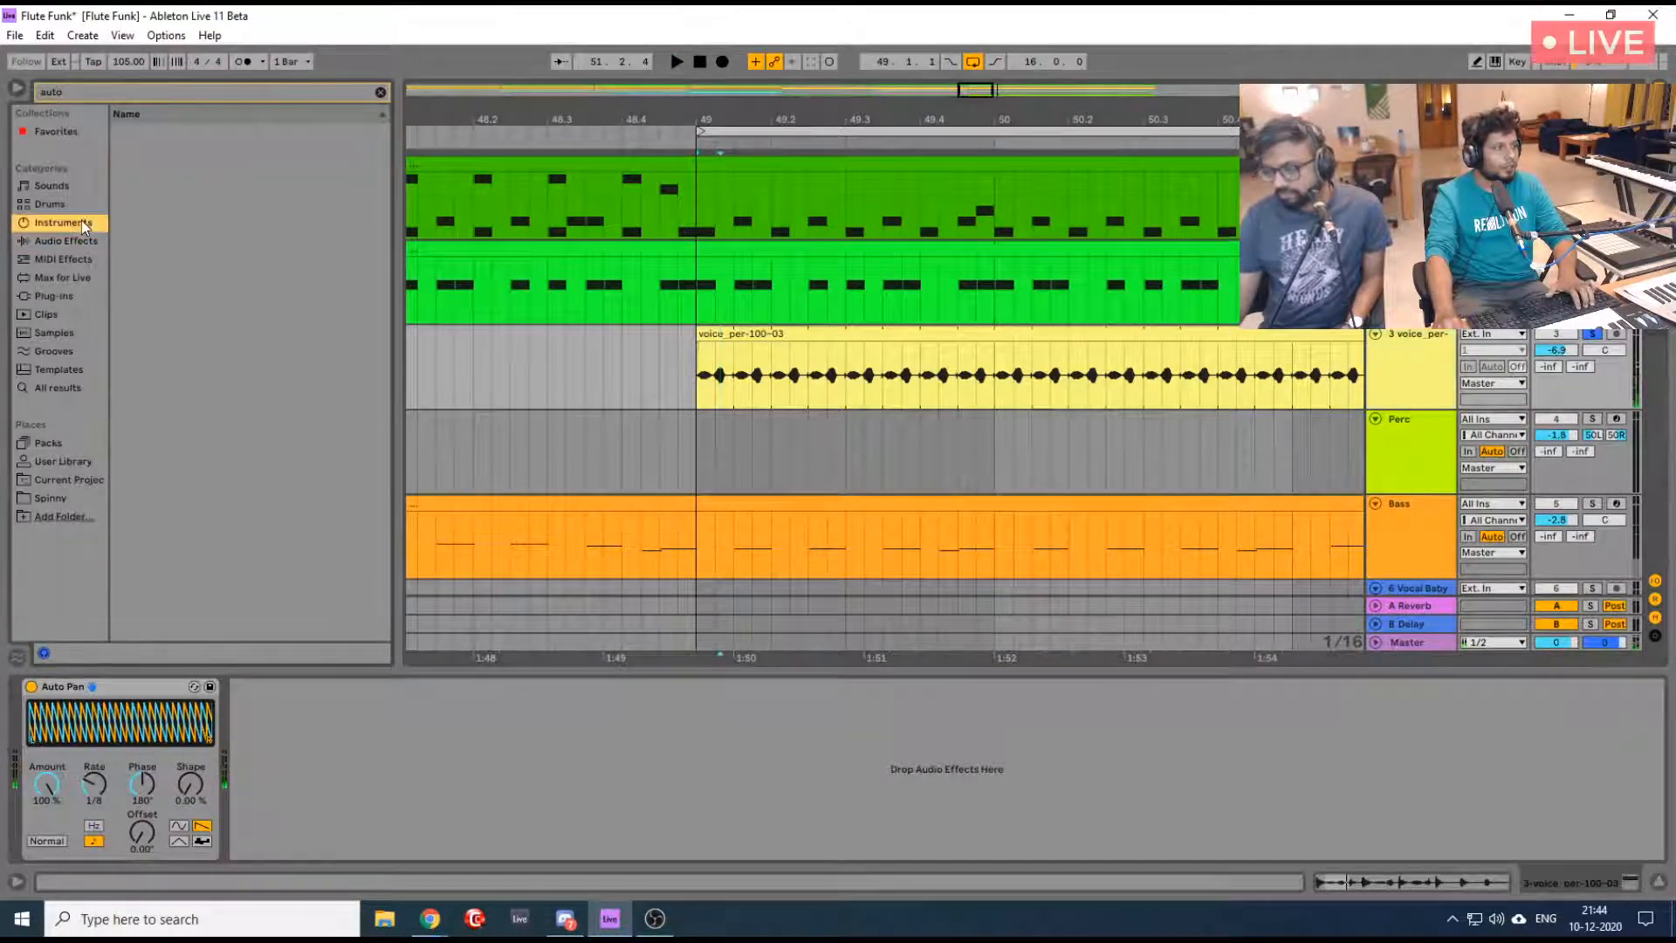
{"action": "left_click", "coordinate": [381, 91]}
{"action": "left_click", "coordinate": [82, 241]}
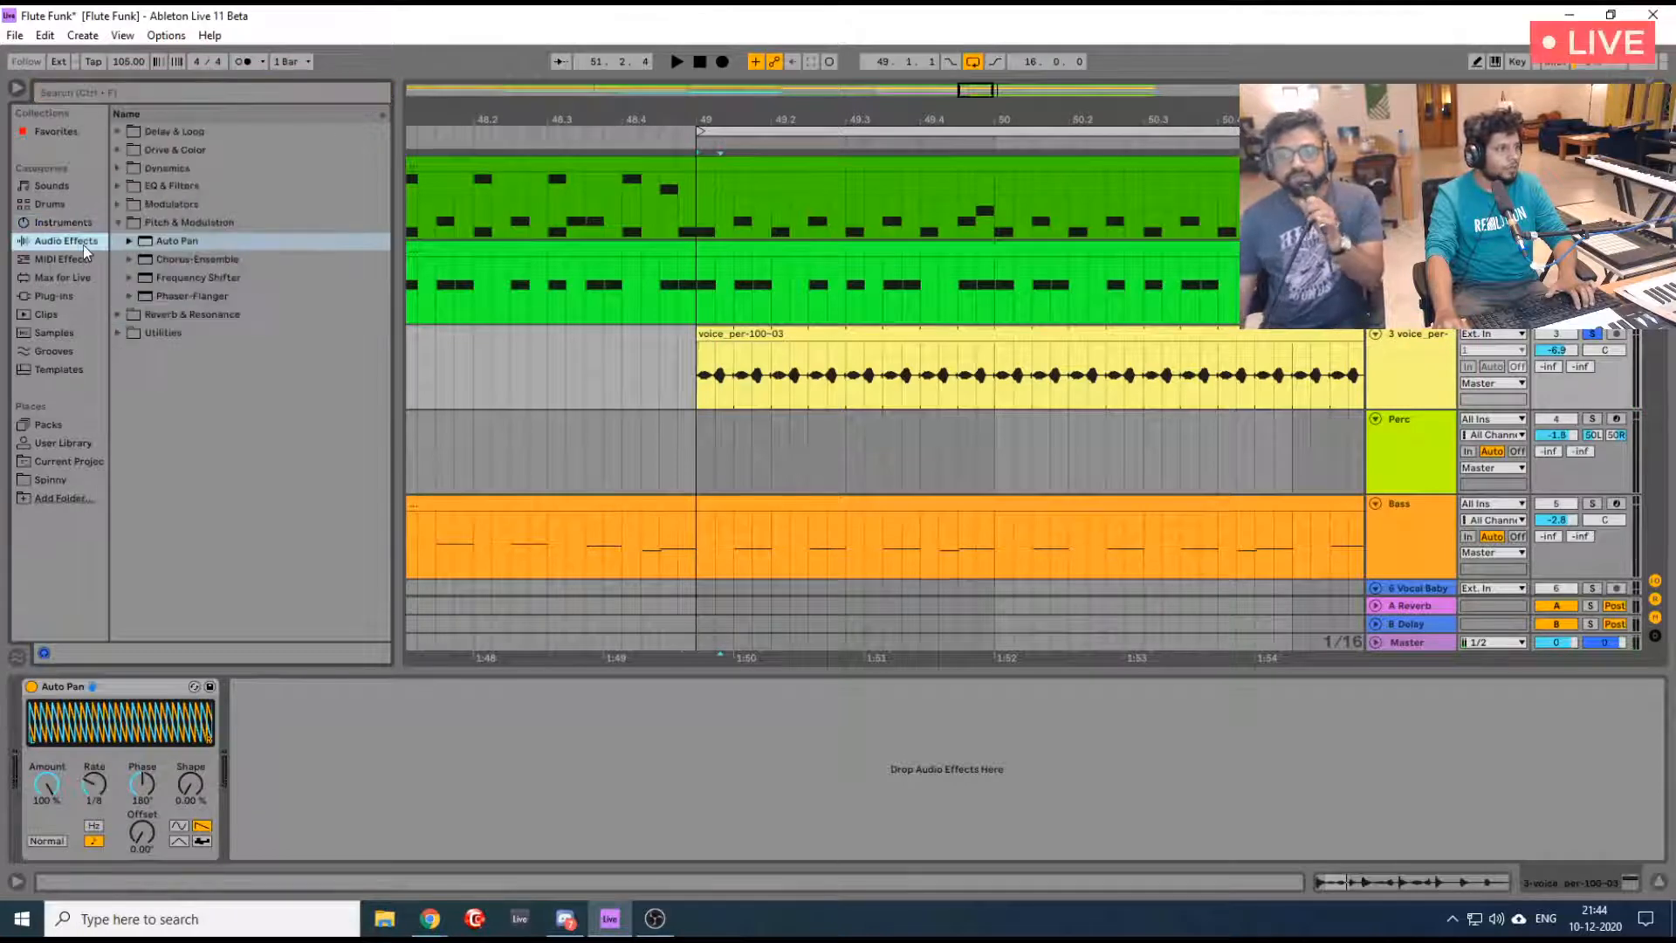
{"action": "left_click", "coordinate": [117, 185]}
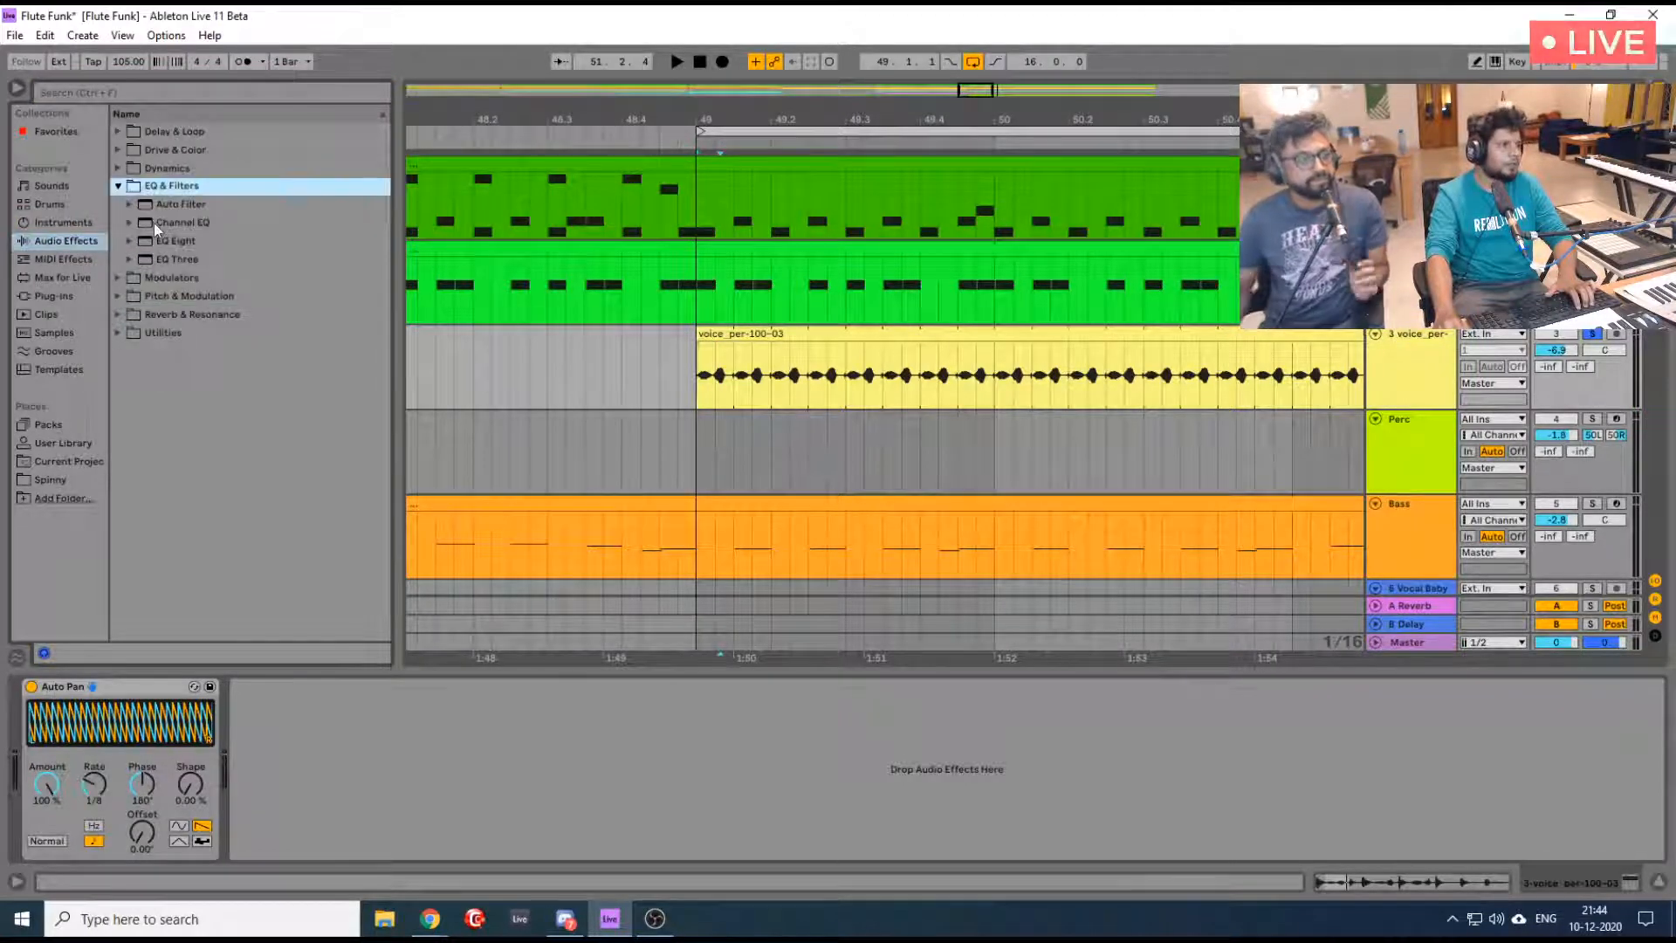
{"action": "double_click", "coordinate": [171, 240]}
{"action": "key", "text": "space"}
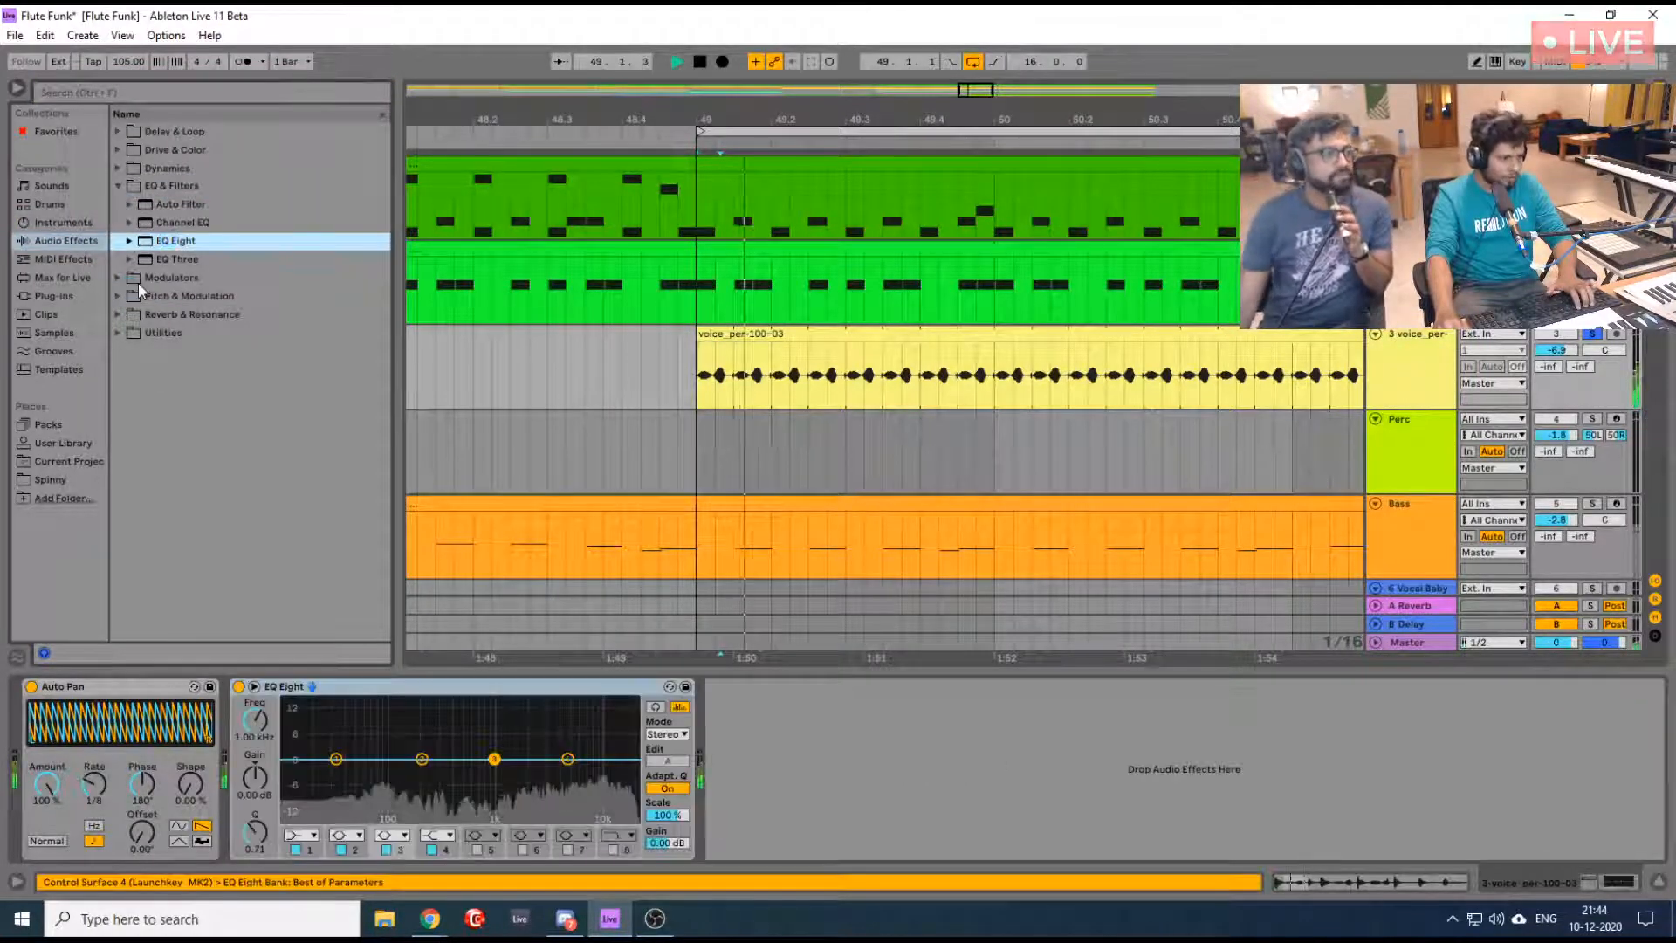
Set EQ Eight band 1 to a steep low cut and raise its frequency to about 637 Hz
{"action": "key", "text": "space"}
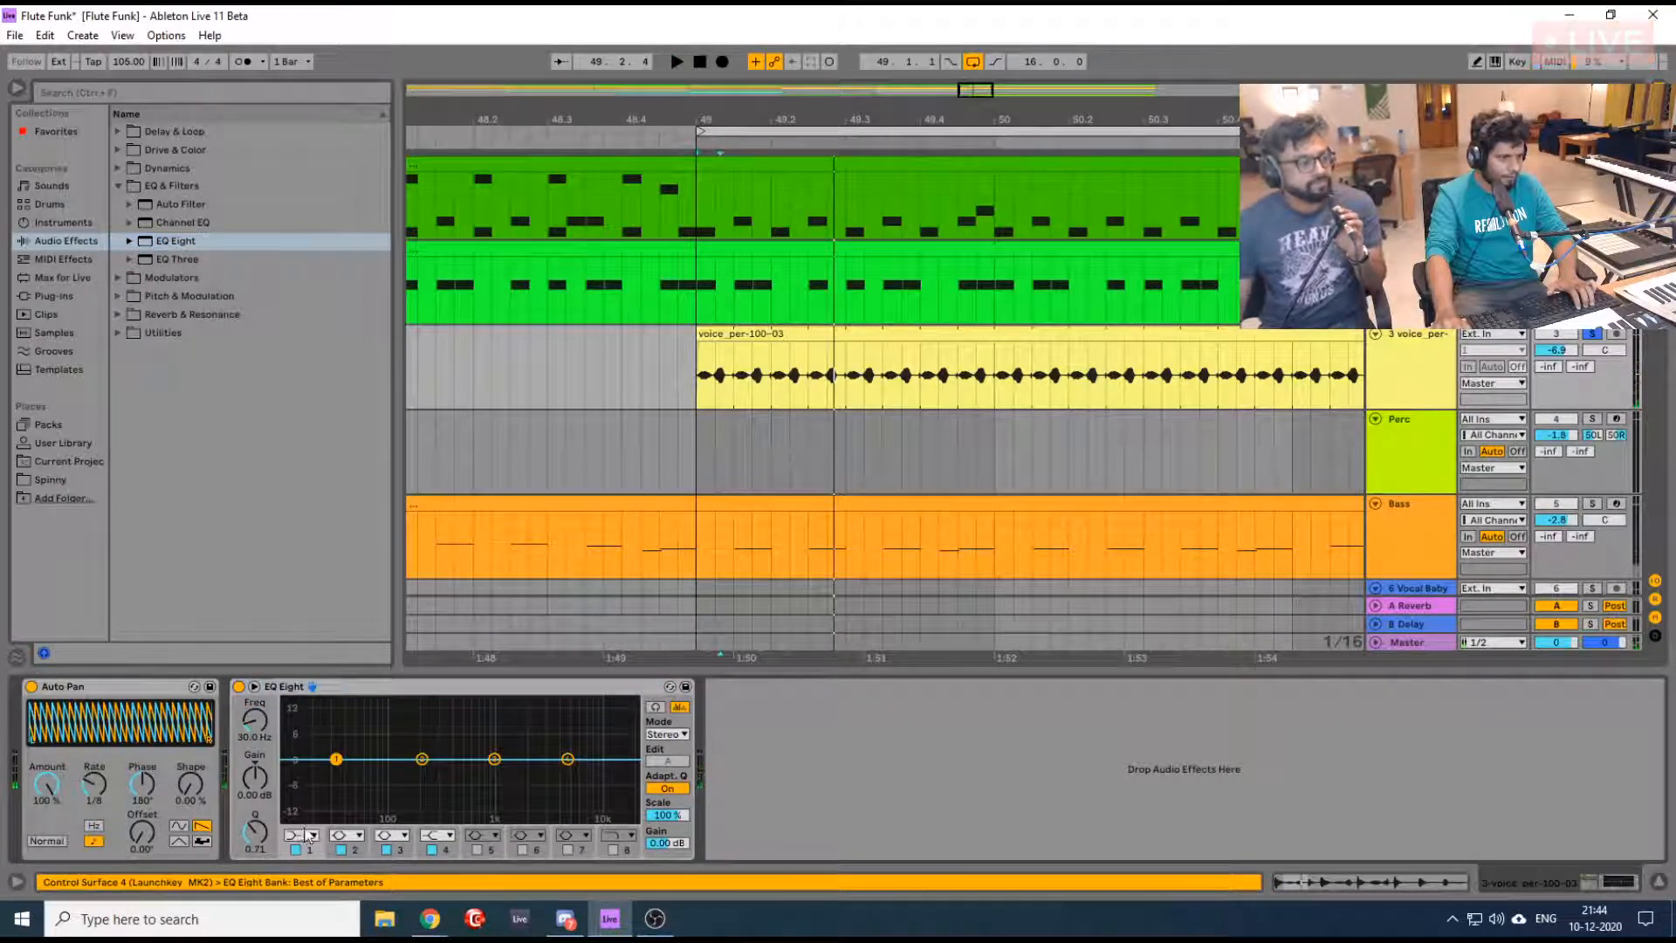
{"action": "left_click", "coordinate": [314, 835]}
{"action": "left_click", "coordinate": [309, 720]}
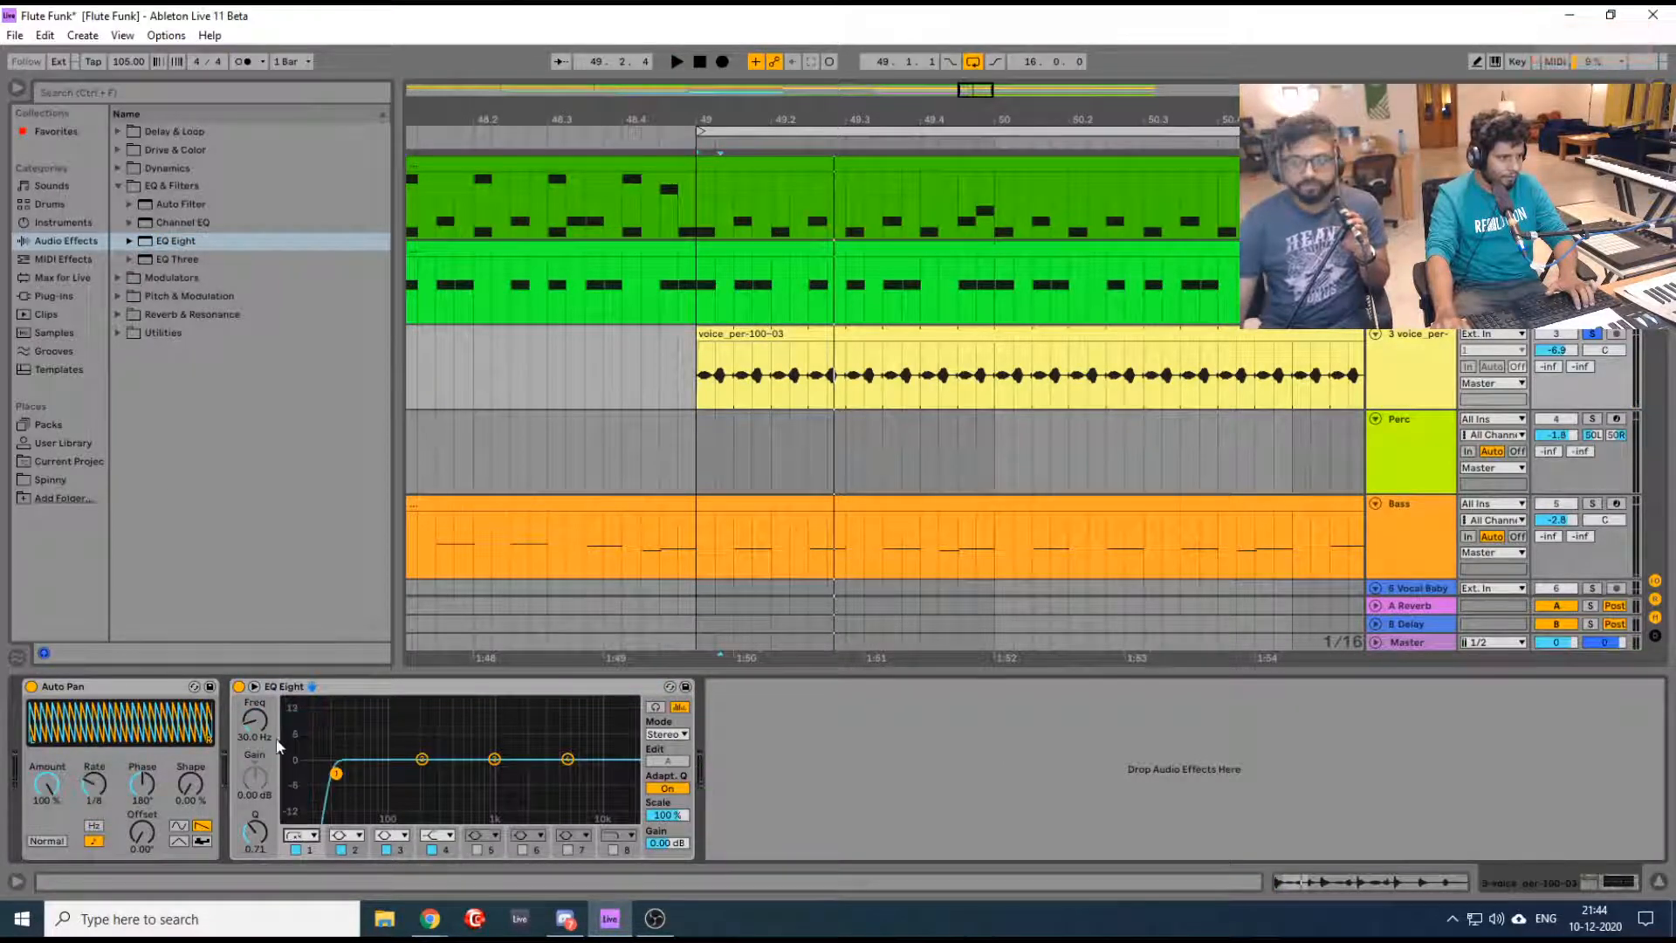
{"action": "left_click_drag", "start_coordinate": [255, 722], "coordinate": [255, 656]}
{"action": "key", "text": "space"}
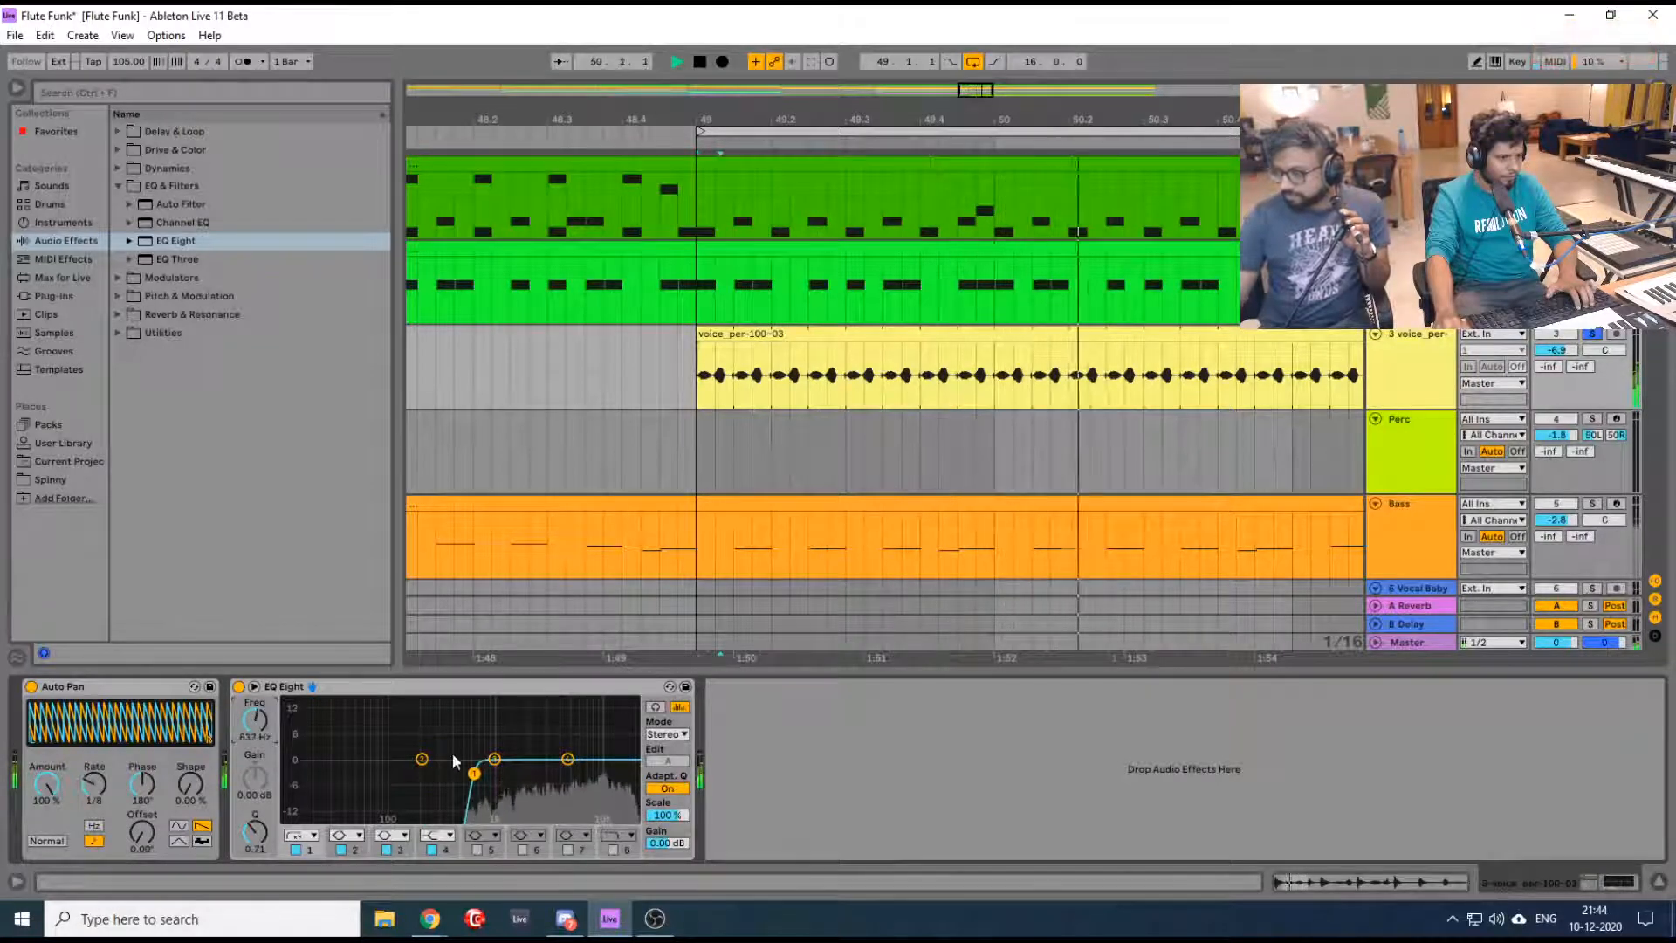
Cut EQ Eight band 3 to about -7.2 dB near 650 Hz and boost band 4 about 2.6 dB near 6.12 kHz
{"action": "mouse_move", "coordinate": [494, 760]}
{"action": "left_mouse_down"}
{"action": "mouse_move", "coordinate": [477, 701]}
{"action": "mouse_move", "coordinate": [474, 779]}
{"action": "left_mouse_up"}
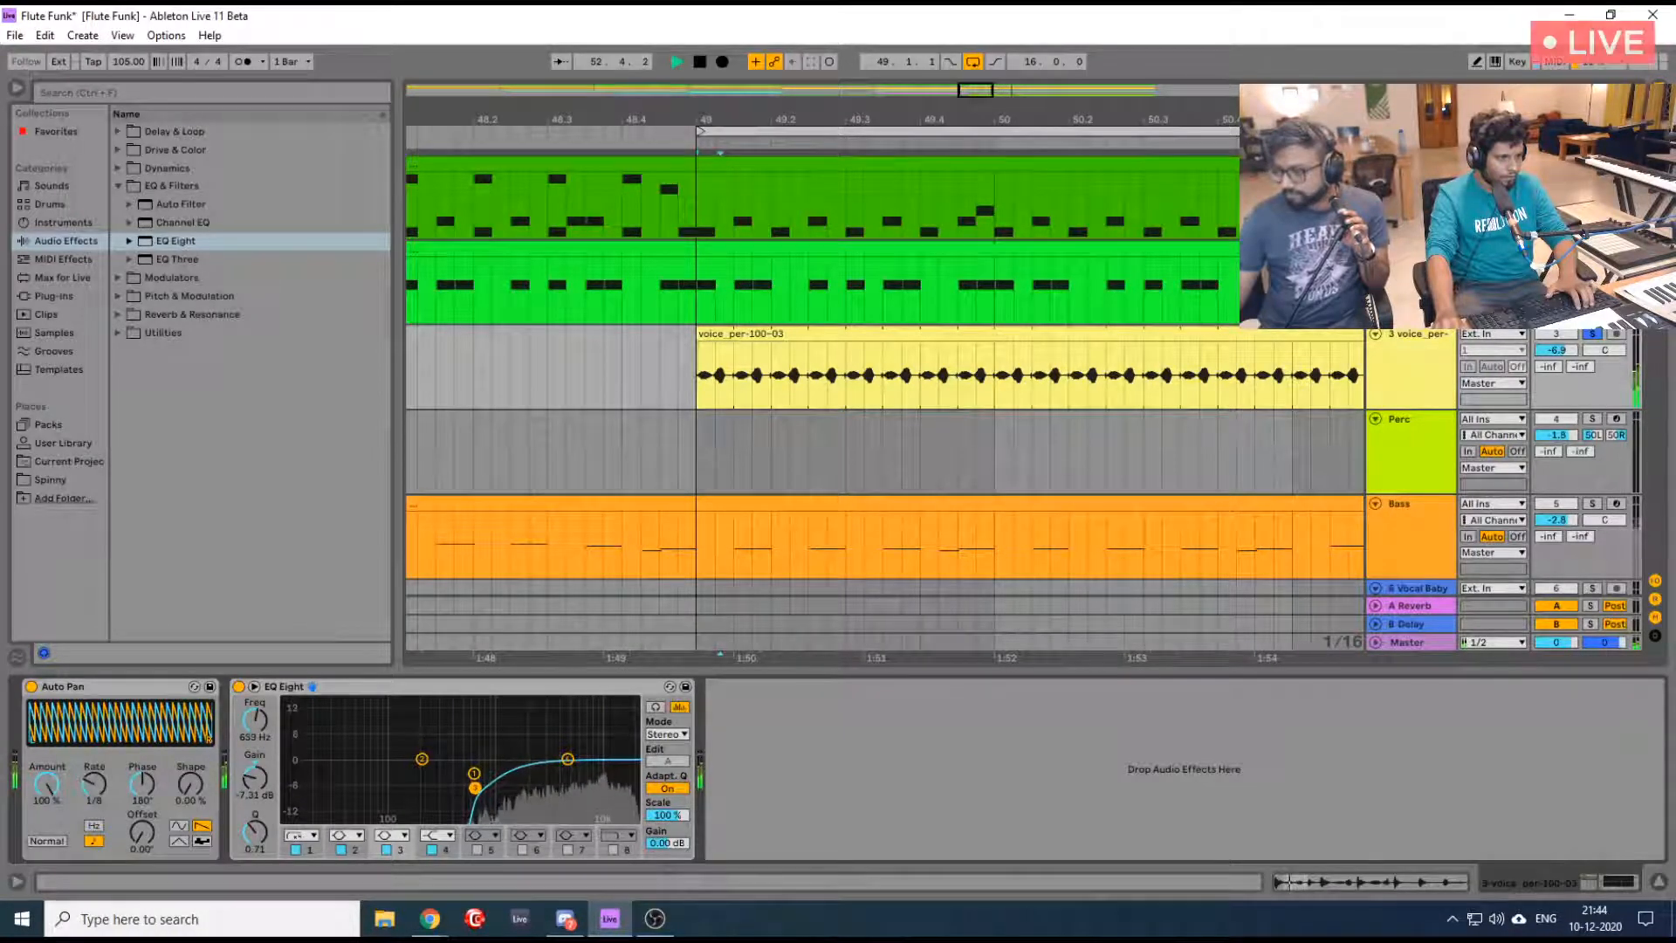
{"action": "left_click_drag", "start_coordinate": [571, 761], "coordinate": [576, 749]}
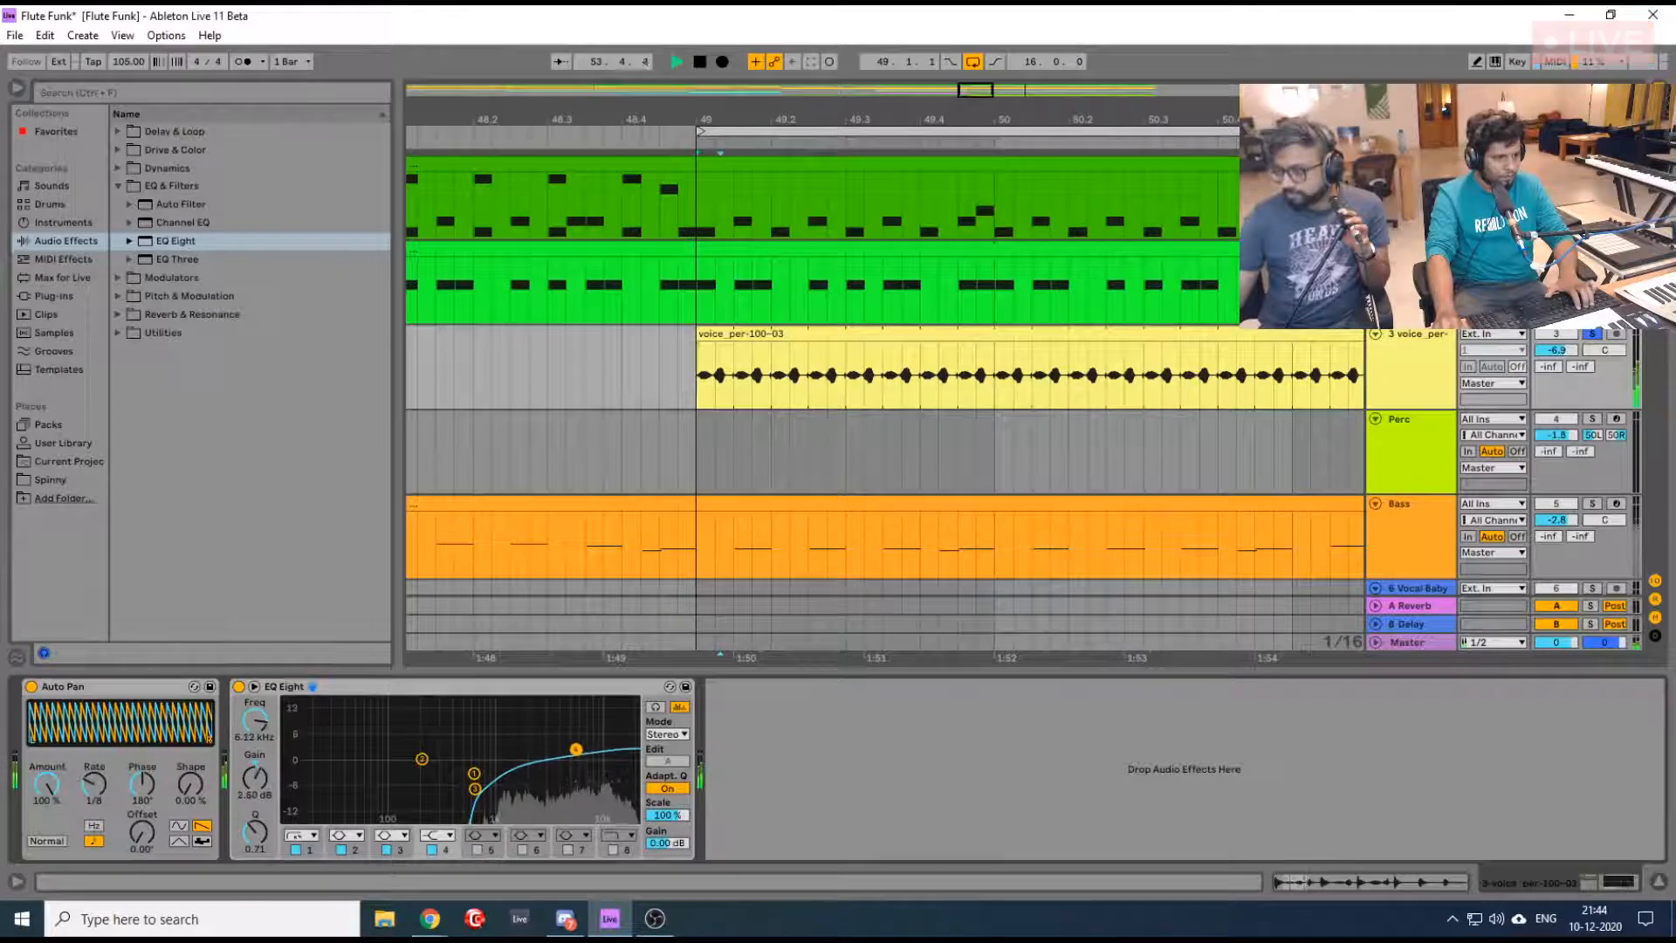
Enable EQ Eight band 8 as a steep high cut at about 15.2 kHz
{"action": "left_click_drag", "start_coordinate": [619, 773], "coordinate": [615, 773]}
{"action": "left_click", "coordinate": [617, 836]}
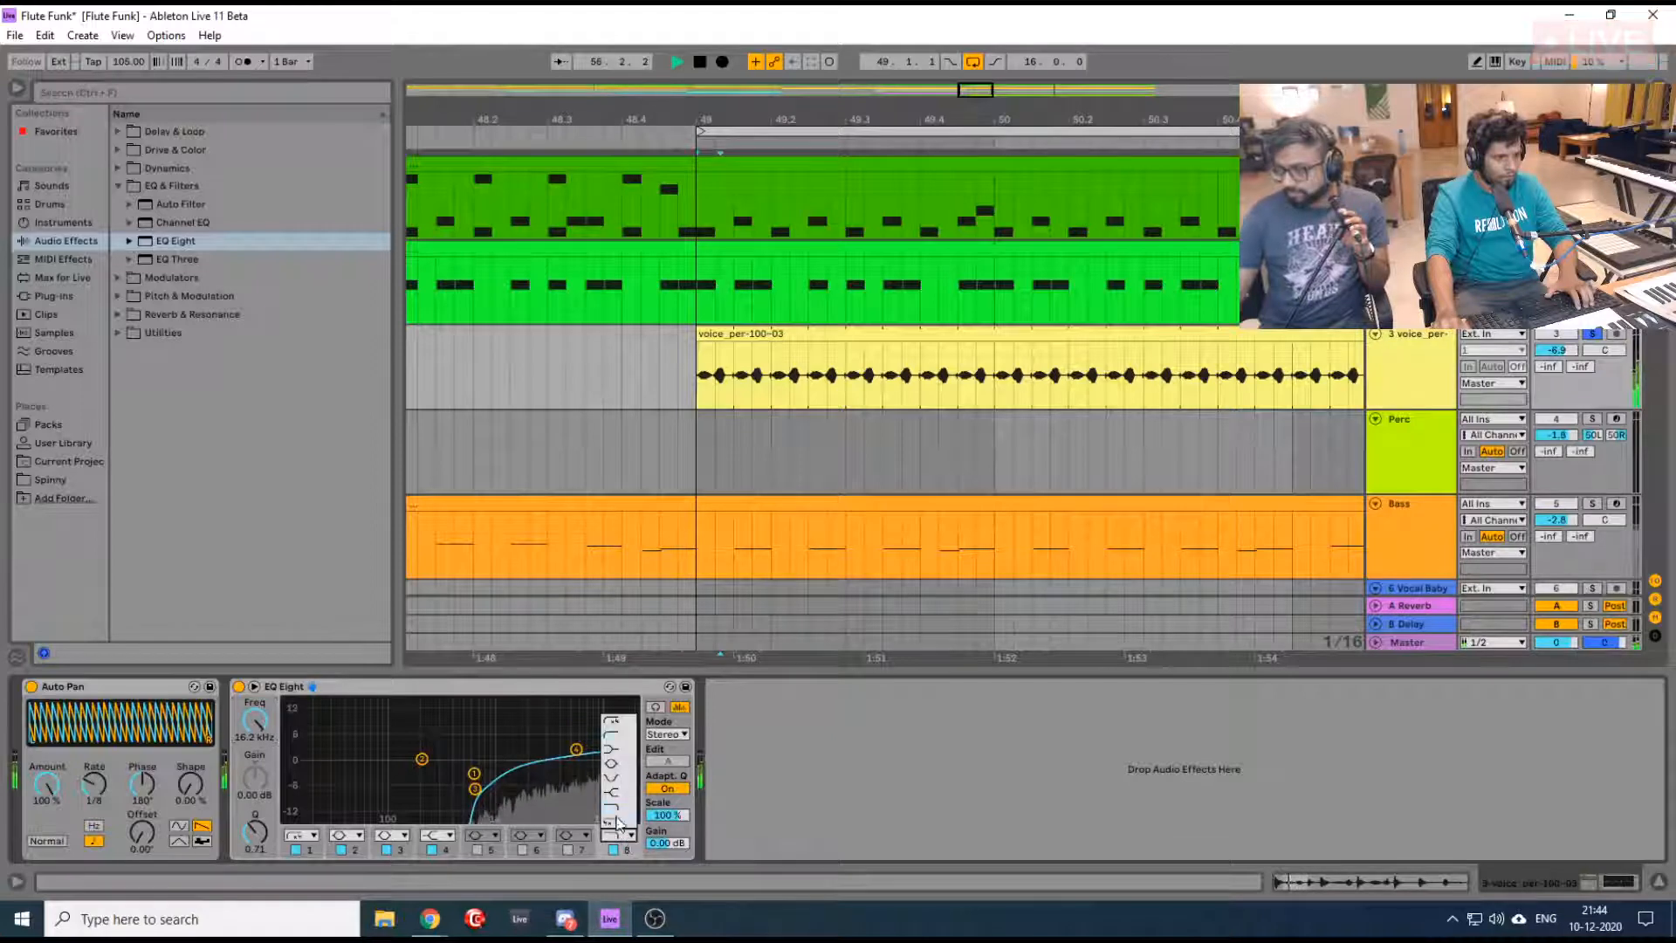
{"action": "left_click", "coordinate": [619, 823]}
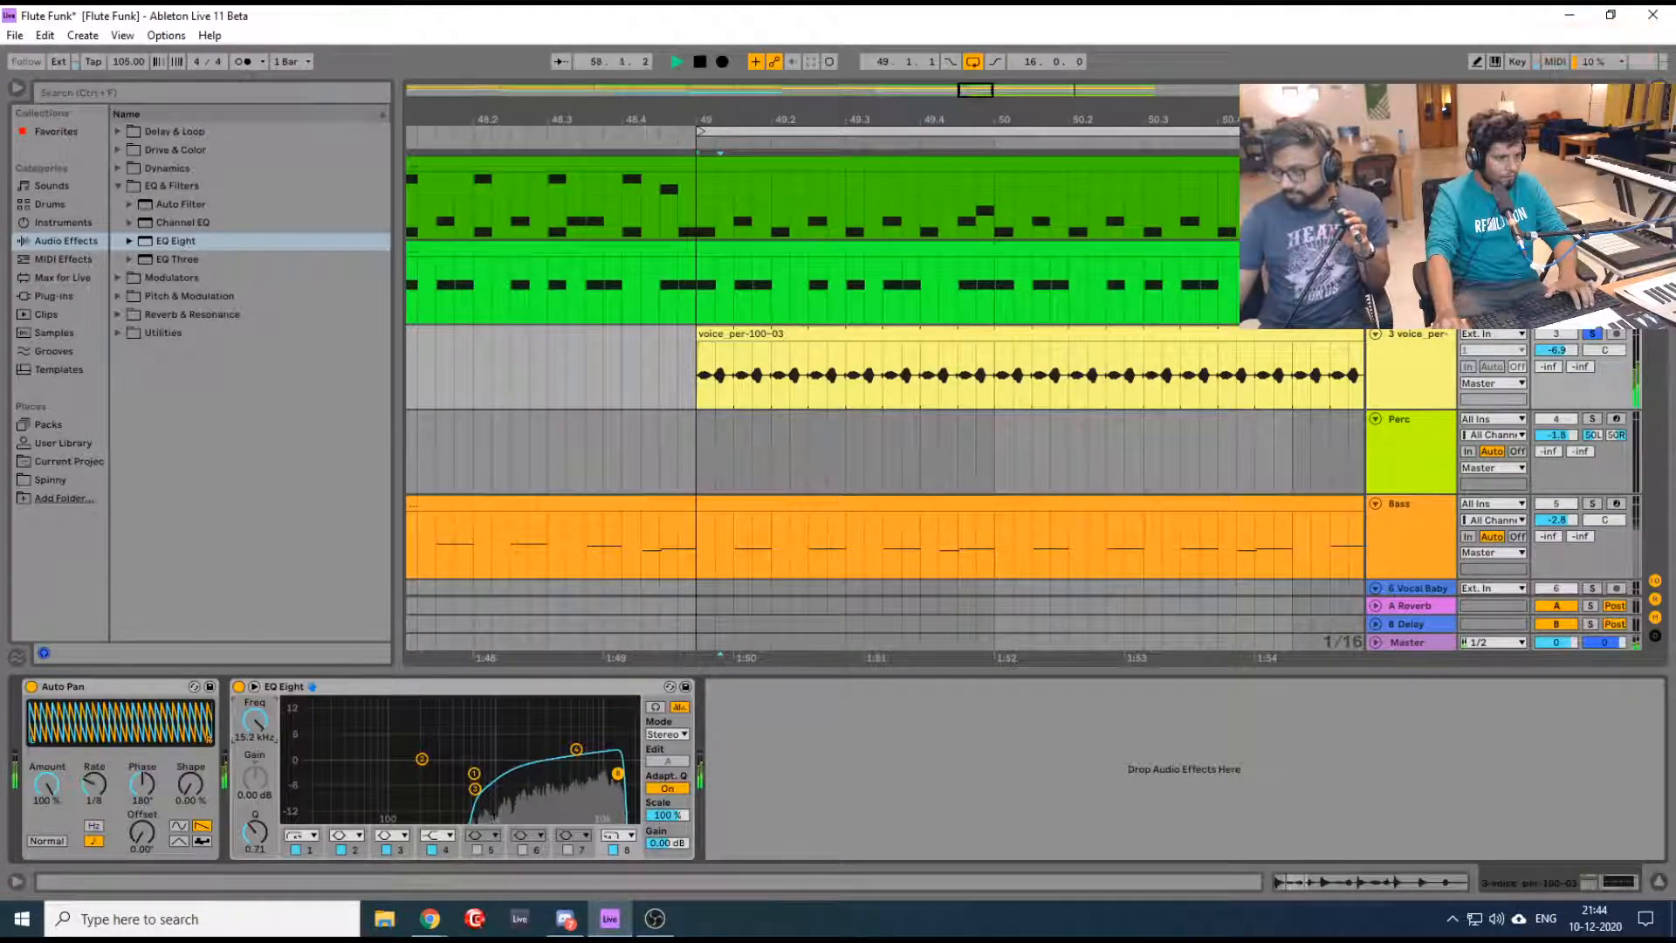
{"action": "key", "text": "space"}
Unsolo the voice percussion track and play the full arrangement from around bar 30
{"action": "left_click", "coordinate": [1592, 334]}
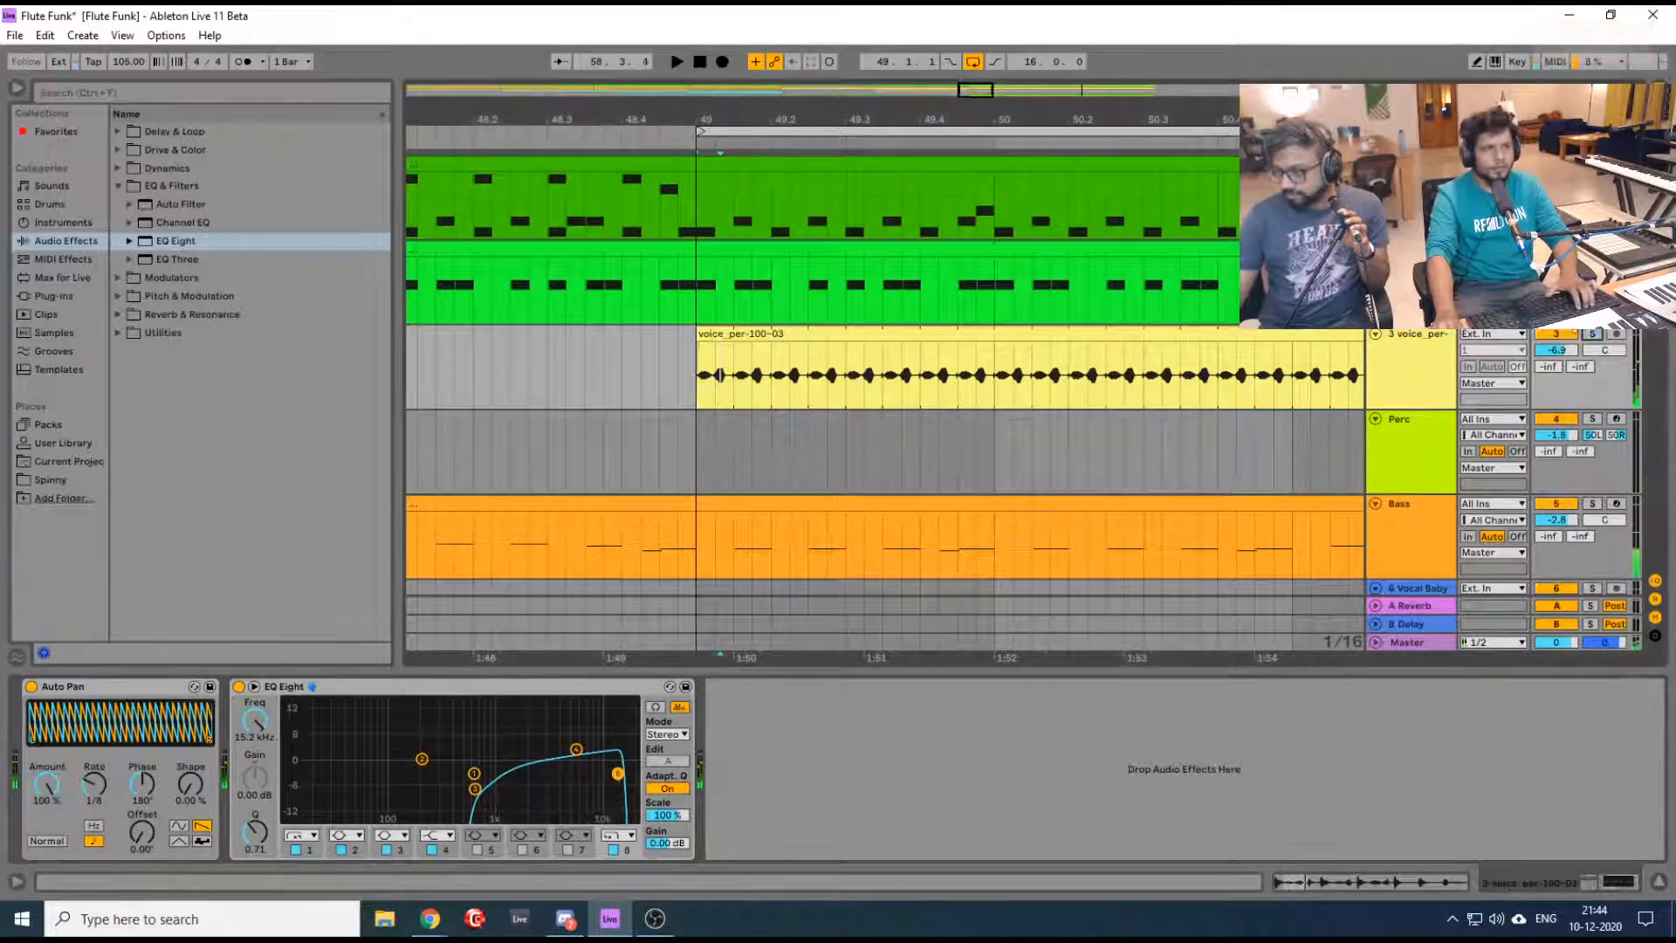
{"action": "key", "text": "space"}
{"action": "left_click_drag", "start_coordinate": [686, 117], "coordinate": [927, 12]}
{"action": "left_click", "coordinate": [510, 290]}
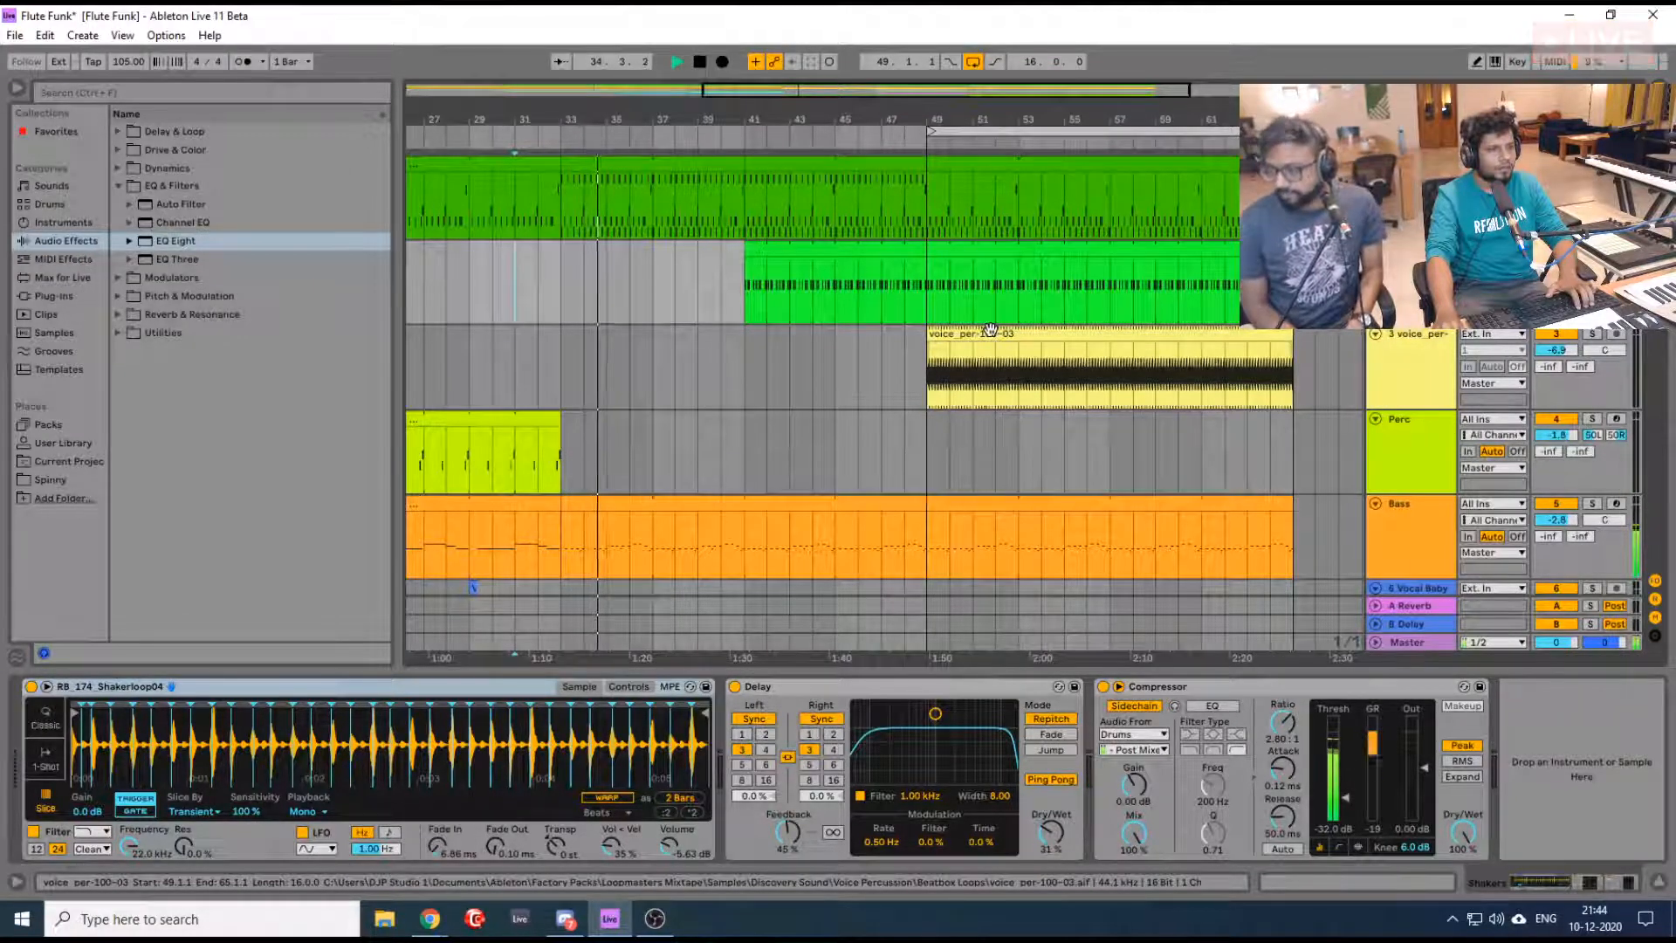
{"action": "key", "text": "space"}
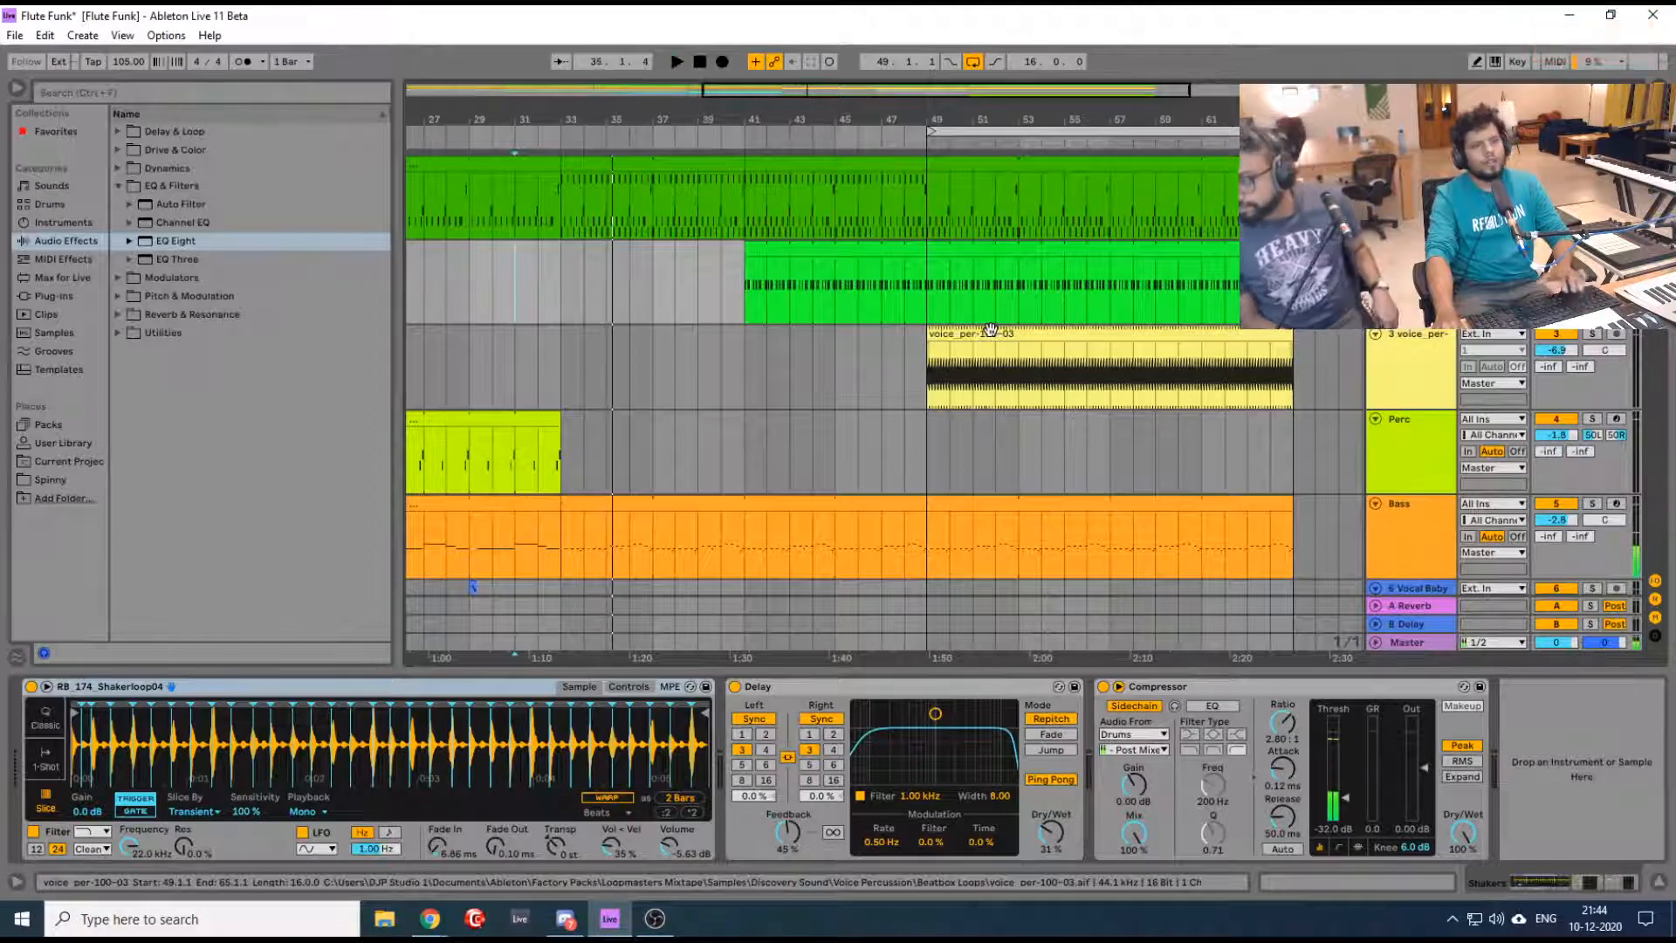
Move the voice percussion clip to start at bar 33 and play the arrangement from bar 29
{"action": "left_click_drag", "start_coordinate": [990, 330], "coordinate": [626, 343]}
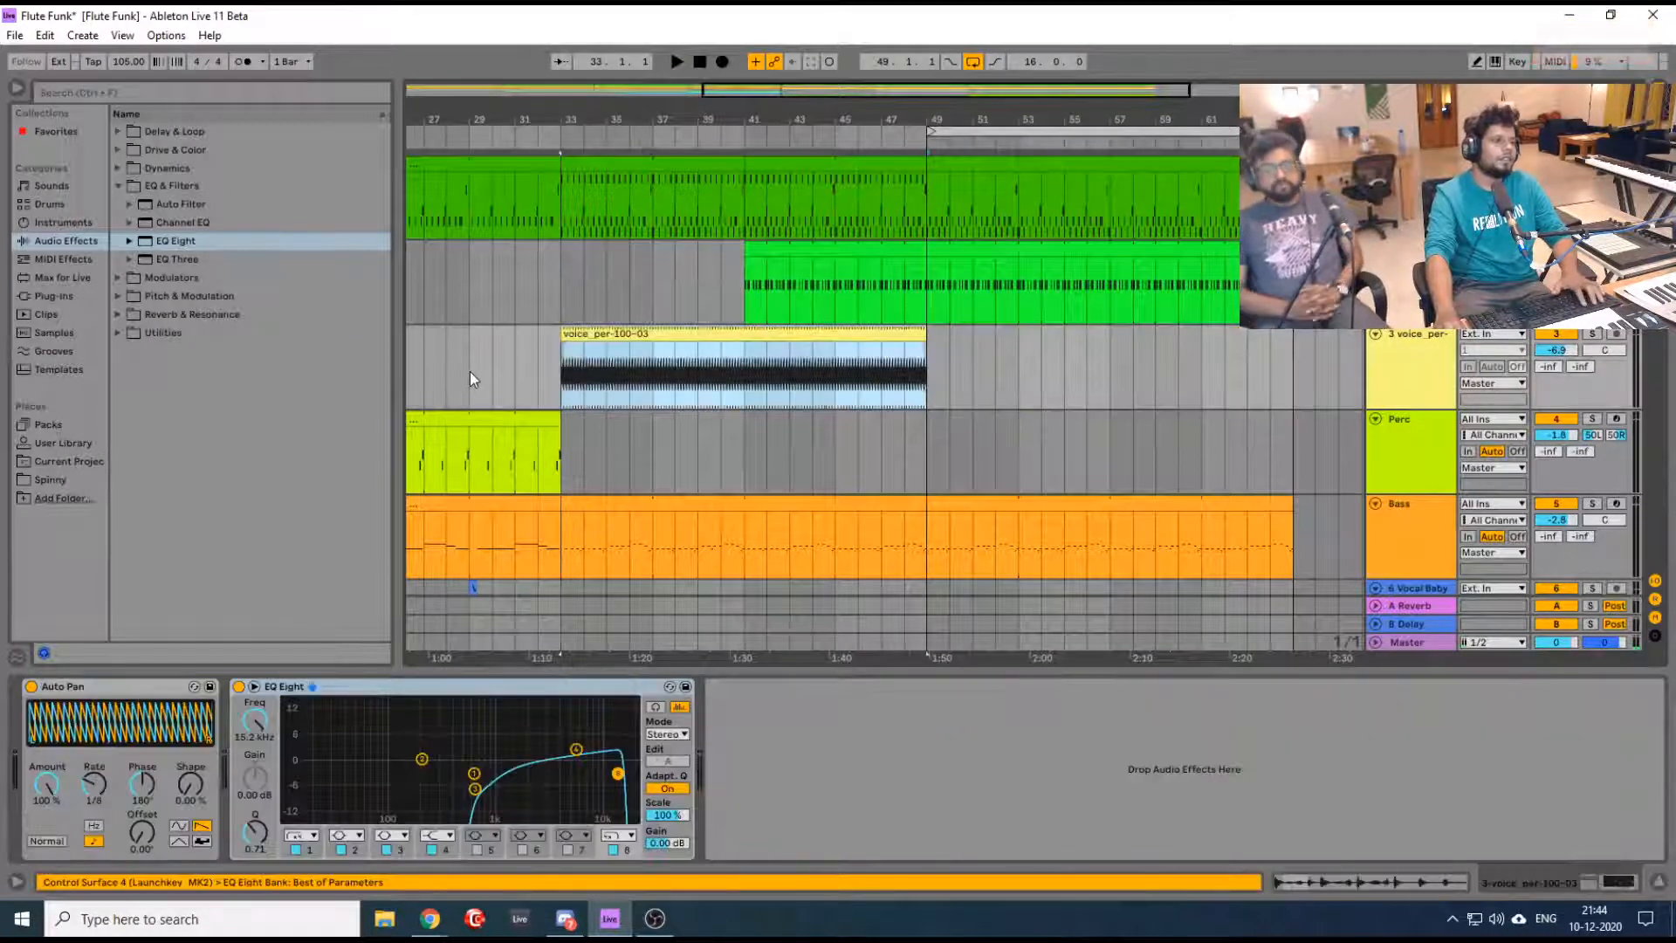
{"action": "left_click", "coordinate": [470, 370]}
{"action": "left_click", "coordinate": [488, 119]}
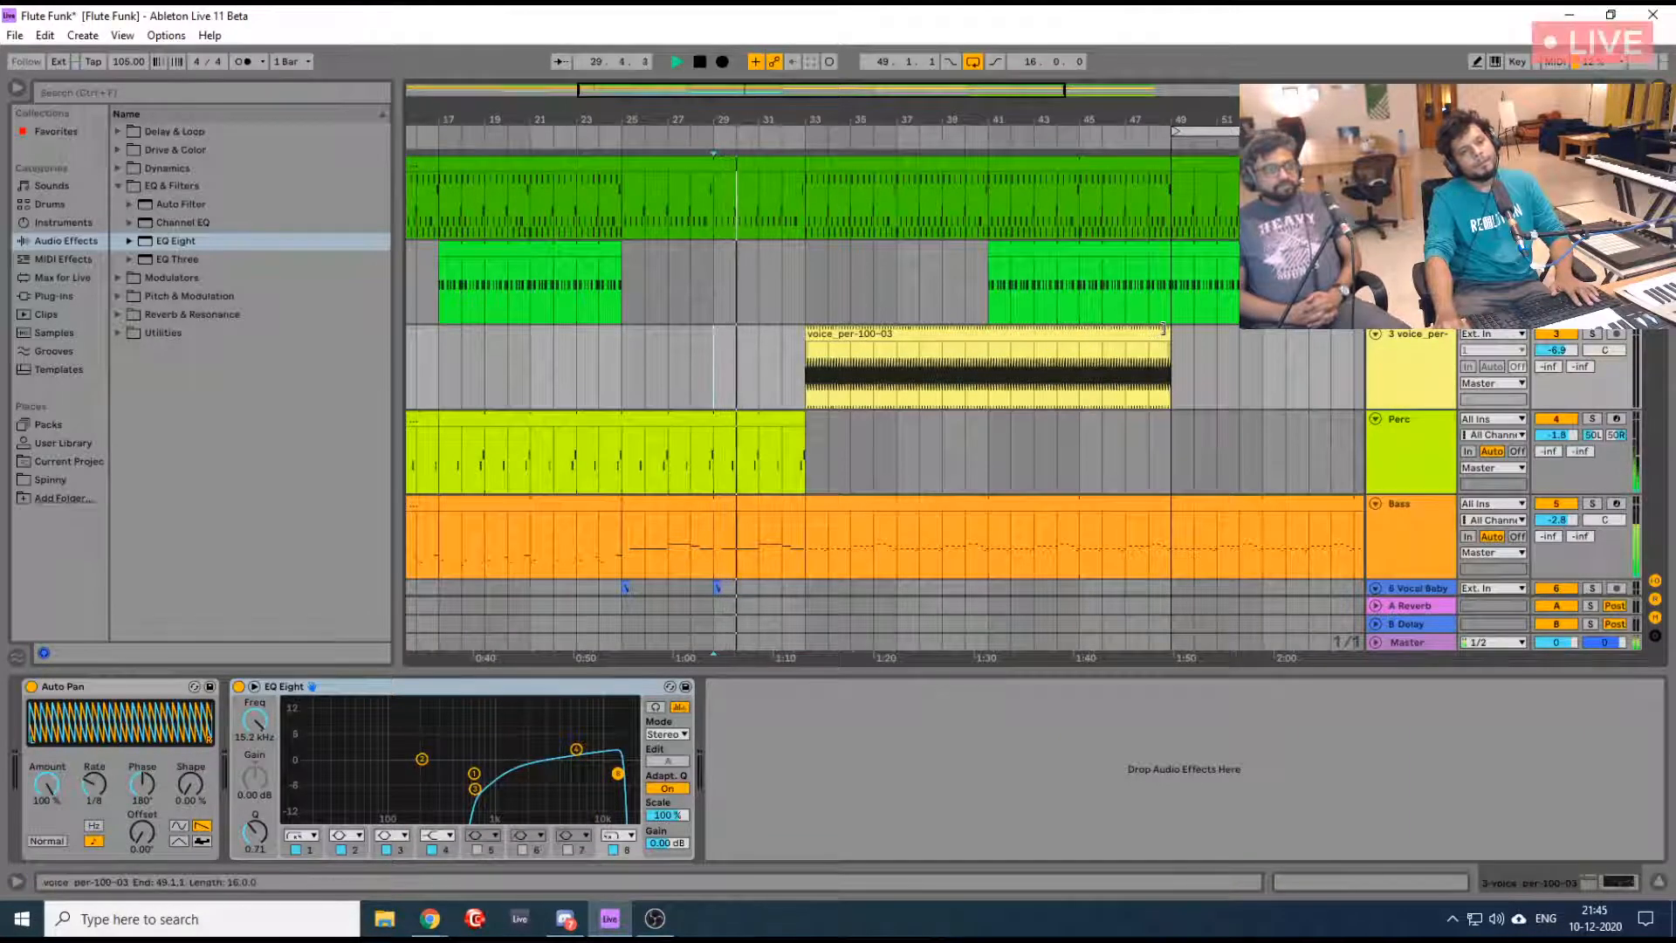
Select the shaker clip starting at bar 41 and review the lower tracks around it during playback
{"action": "left_click", "coordinate": [1034, 246]}
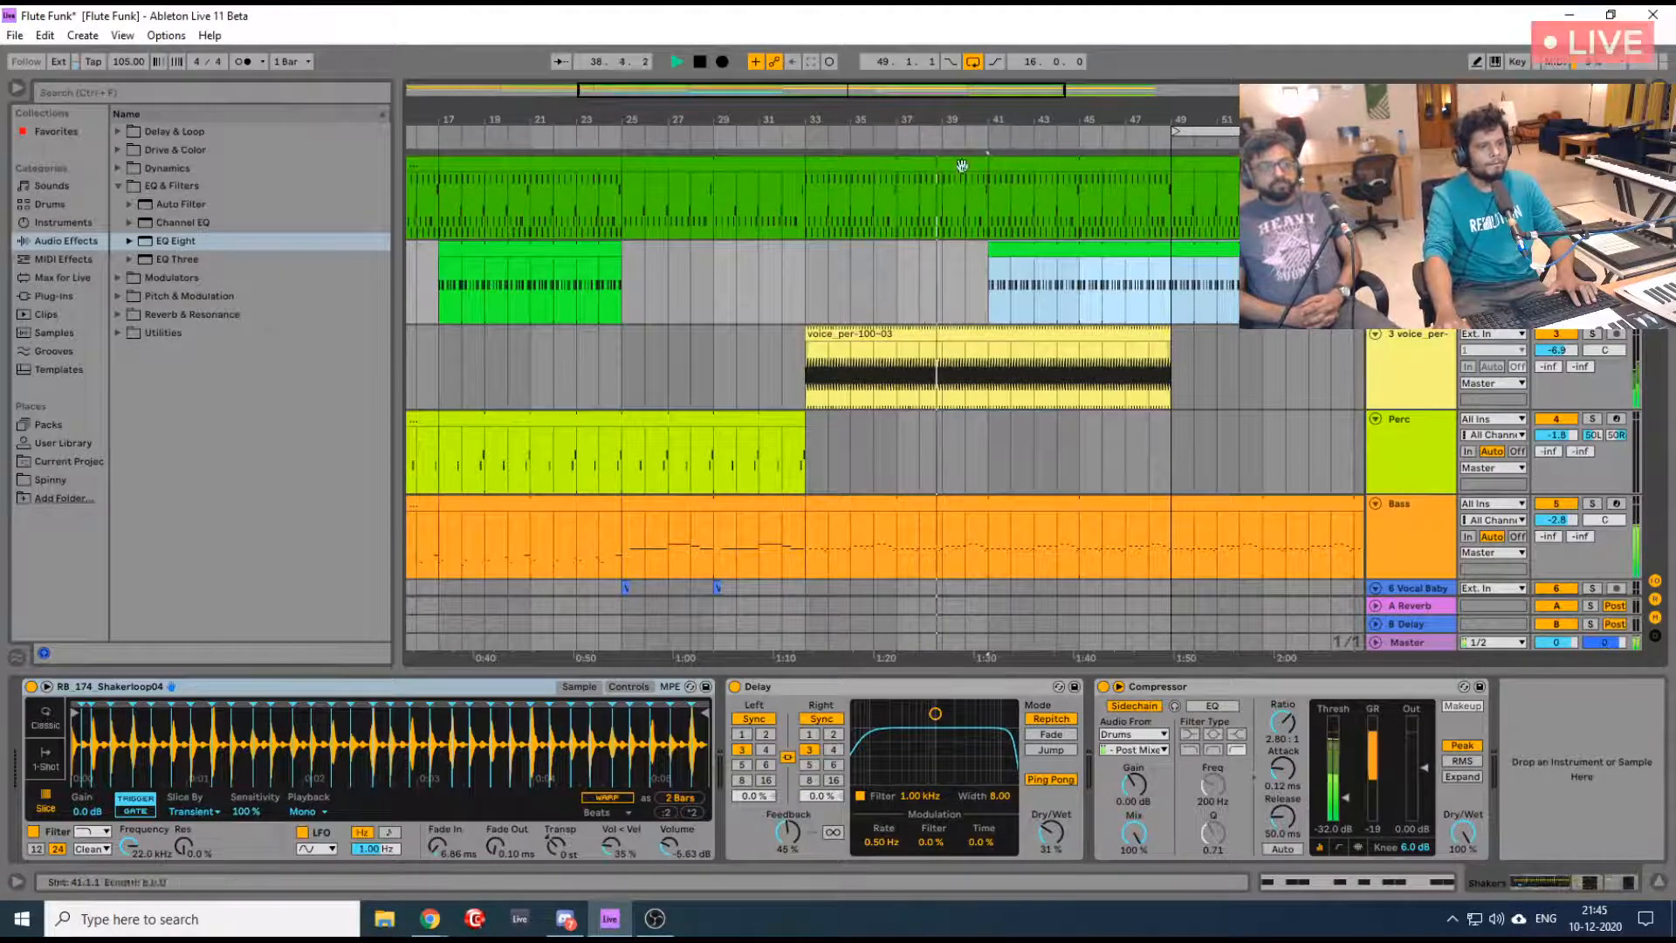
{"action": "left_click_drag", "start_coordinate": [783, 117], "coordinate": [694, 97]}
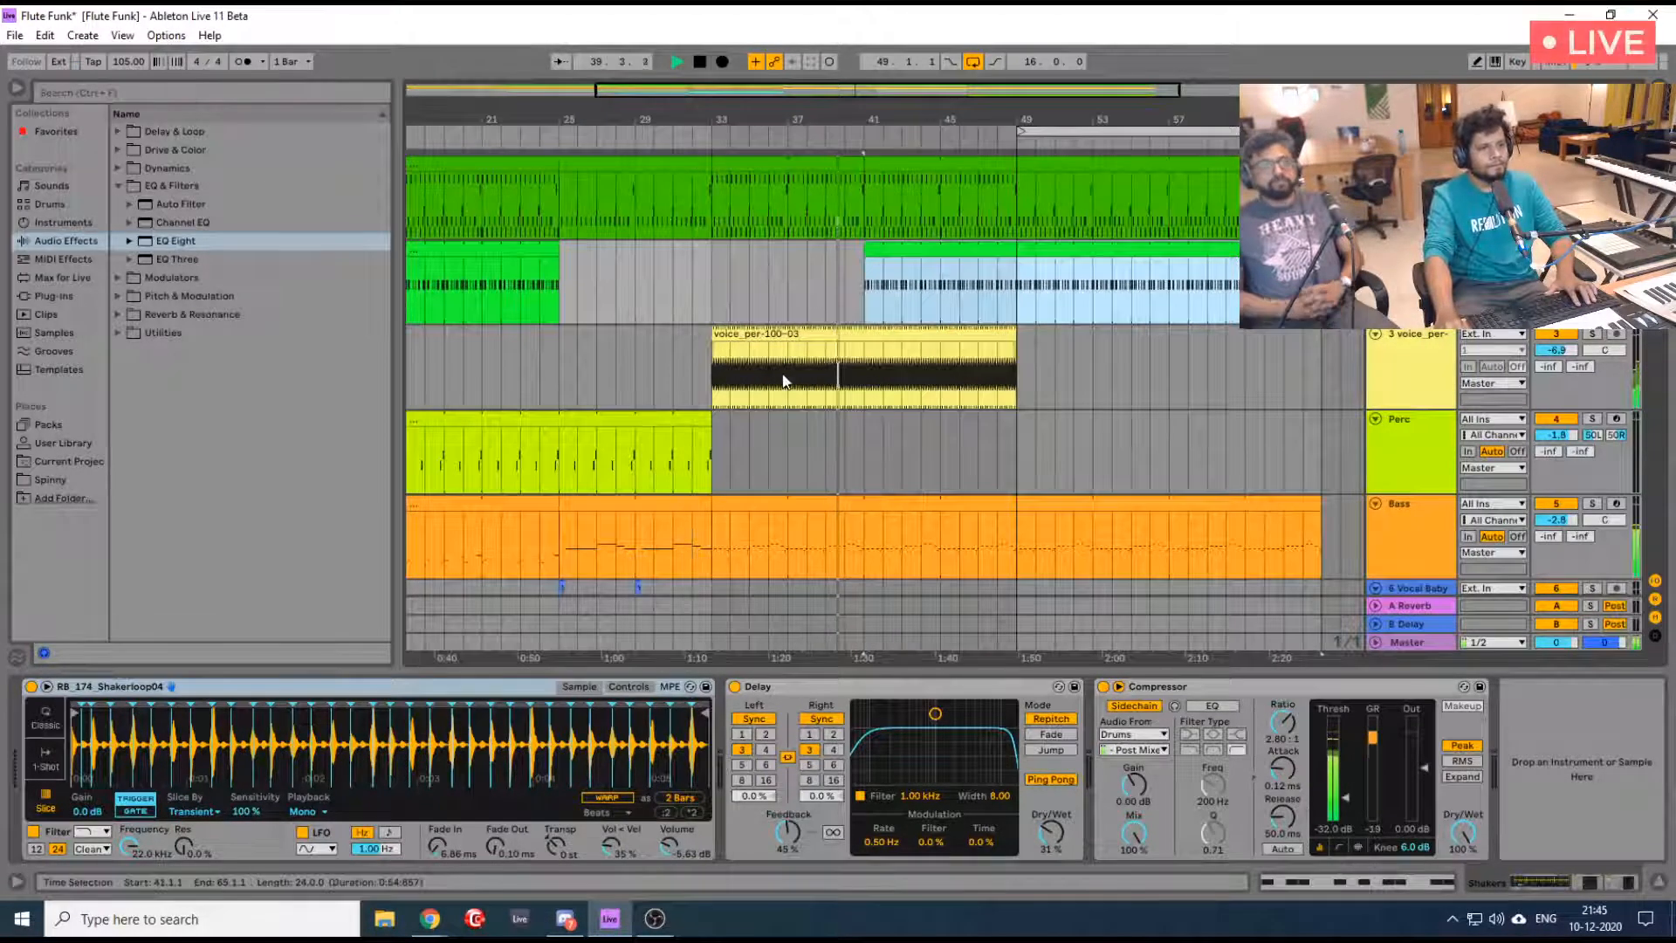
{"action": "scroll", "coordinate": [779, 370], "scroll_direction": "down", "scroll_amount": 5}
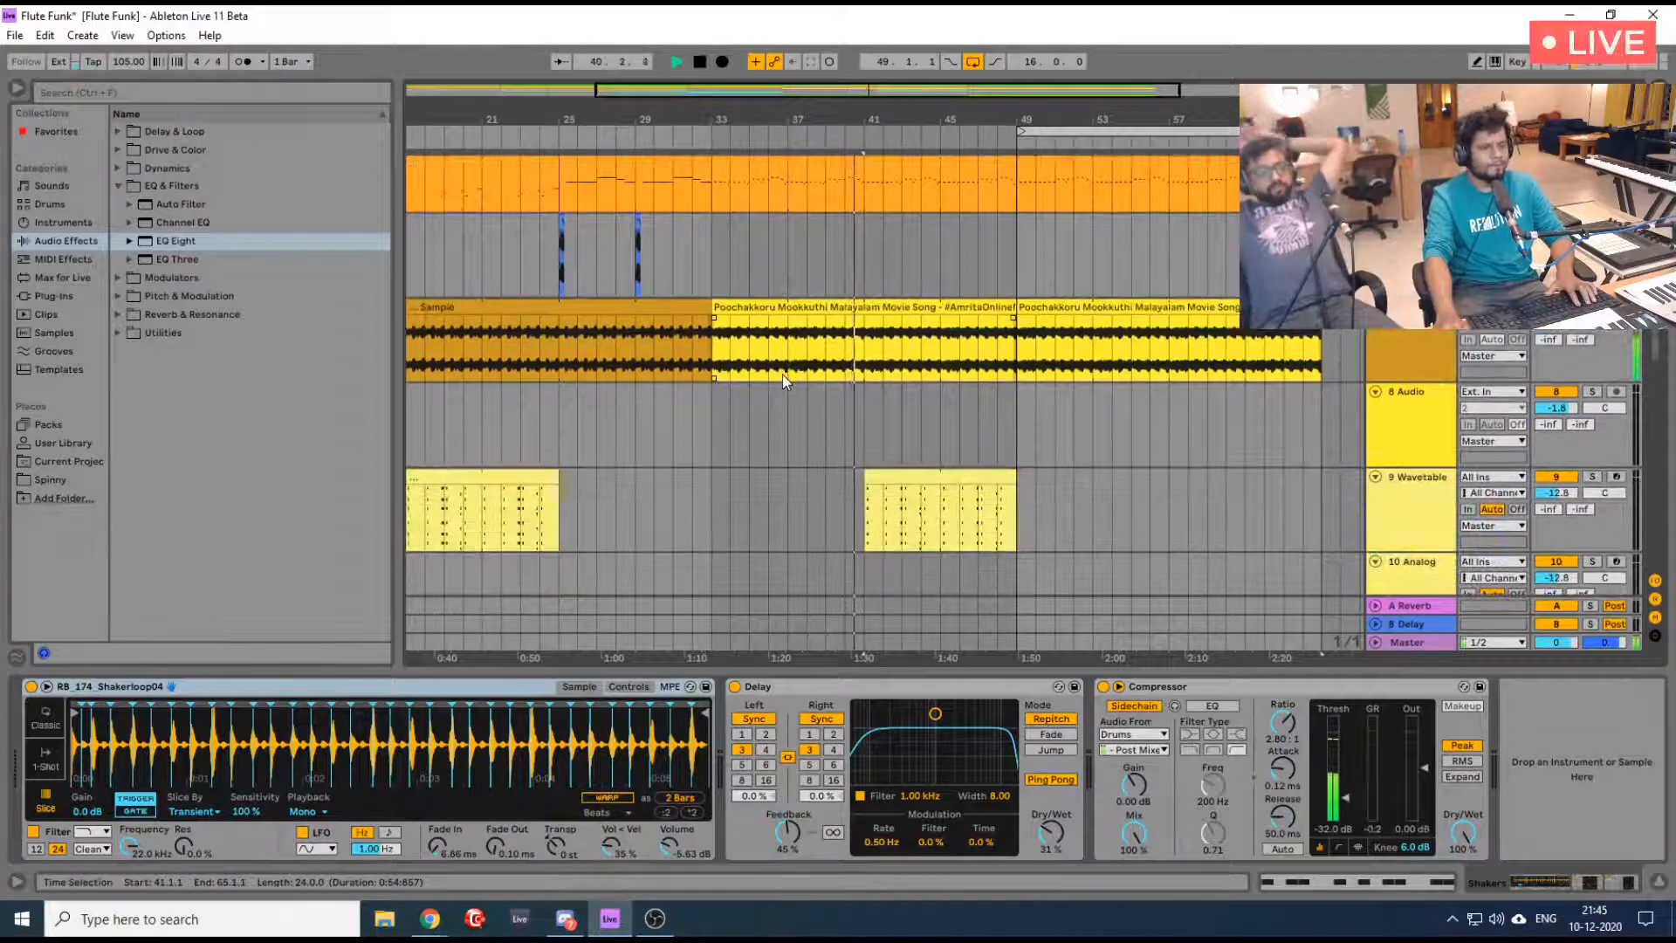
{"action": "scroll", "coordinate": [782, 374], "scroll_direction": "up", "scroll_amount": 4}
{"action": "key", "text": "space"}
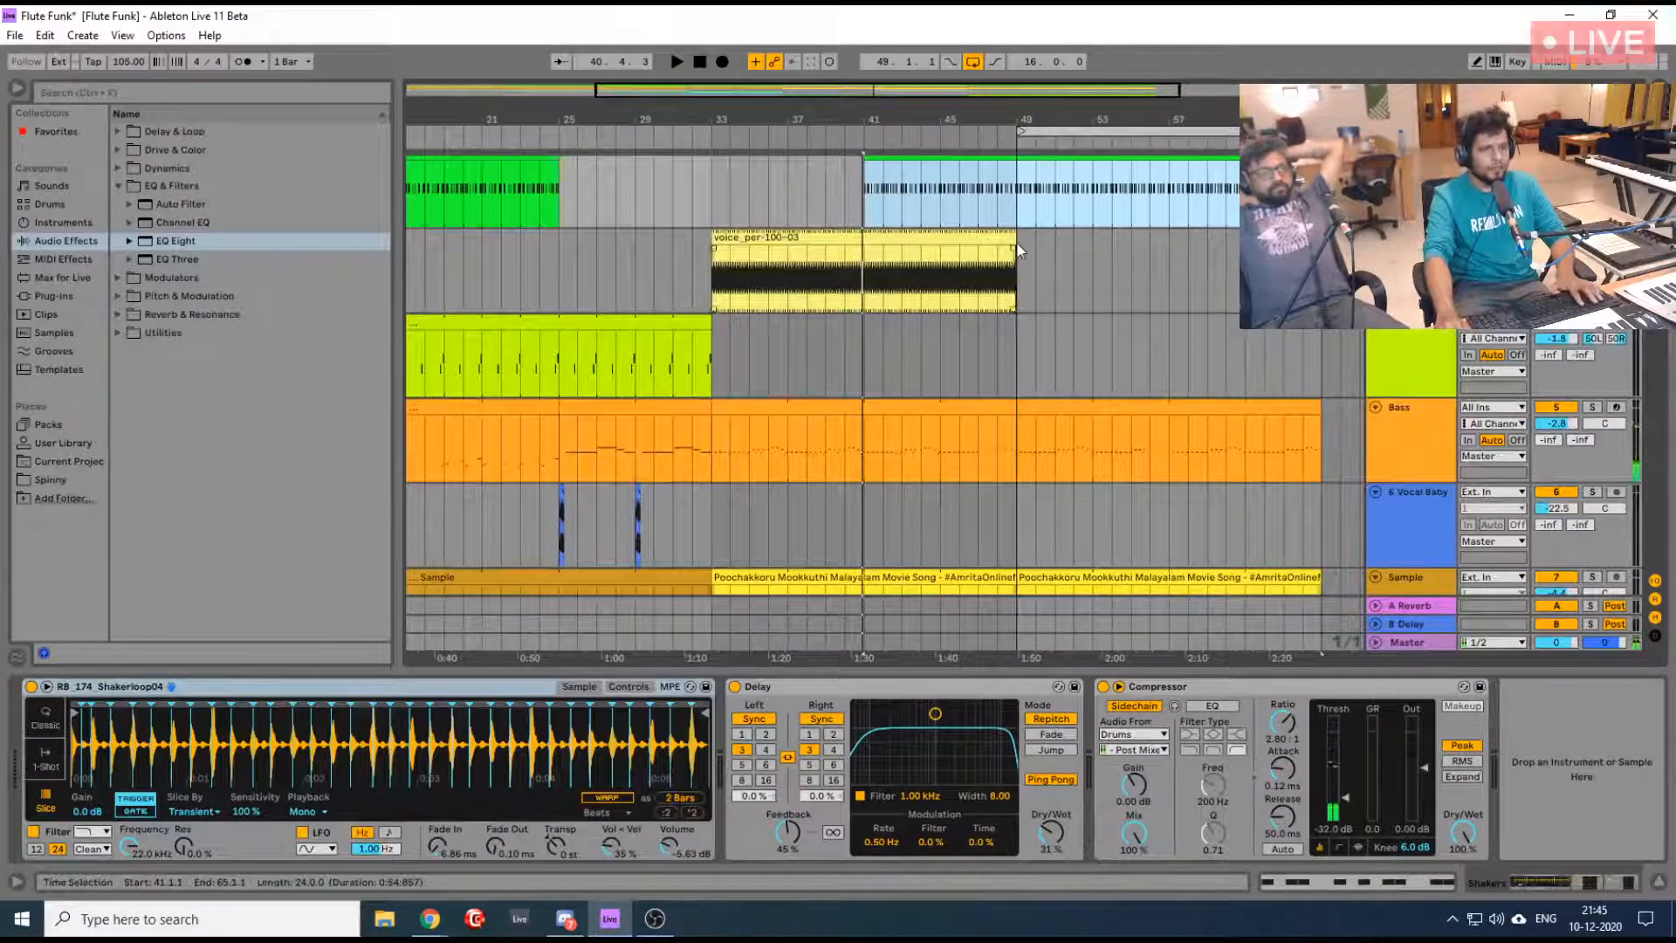
Solo the Wavetable track and audition its part from the start of the arrangement
{"action": "left_click_drag", "start_coordinate": [847, 114], "coordinate": [788, 76]}
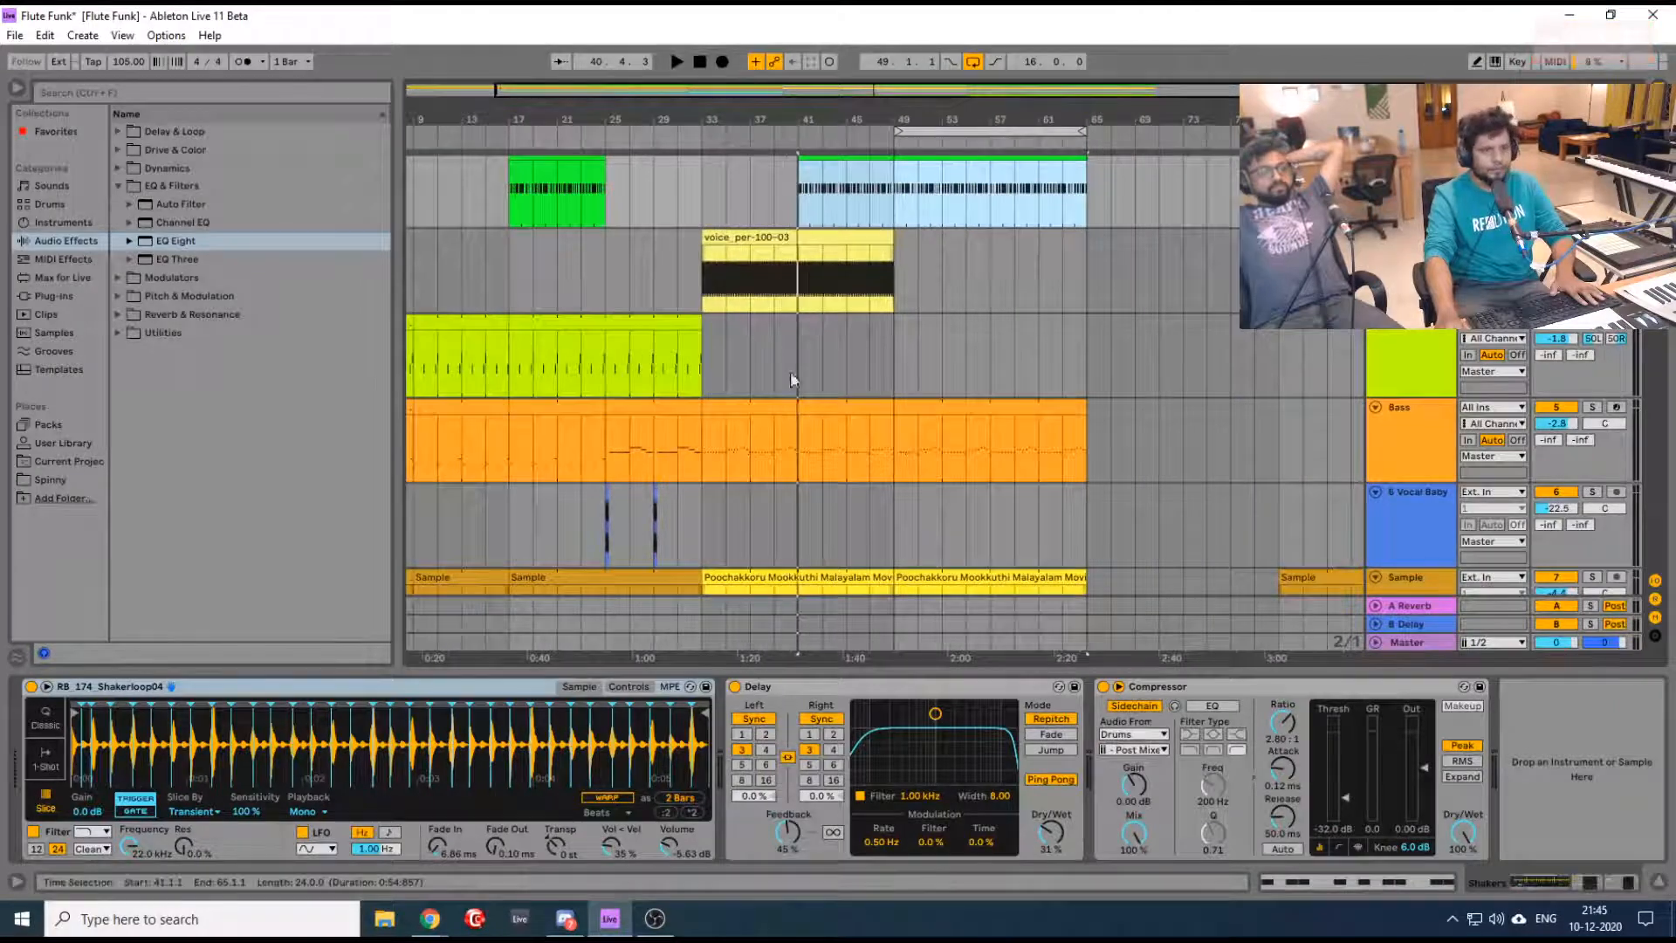
{"action": "scroll", "coordinate": [522, 314], "scroll_direction": "down", "scroll_amount": 2}
{"action": "scroll", "coordinate": [525, 310], "scroll_direction": "up", "scroll_amount": 2}
{"action": "scroll", "coordinate": [526, 315], "scroll_direction": "up", "scroll_amount": 2}
{"action": "scroll", "coordinate": [526, 314], "scroll_direction": "down", "scroll_amount": 7}
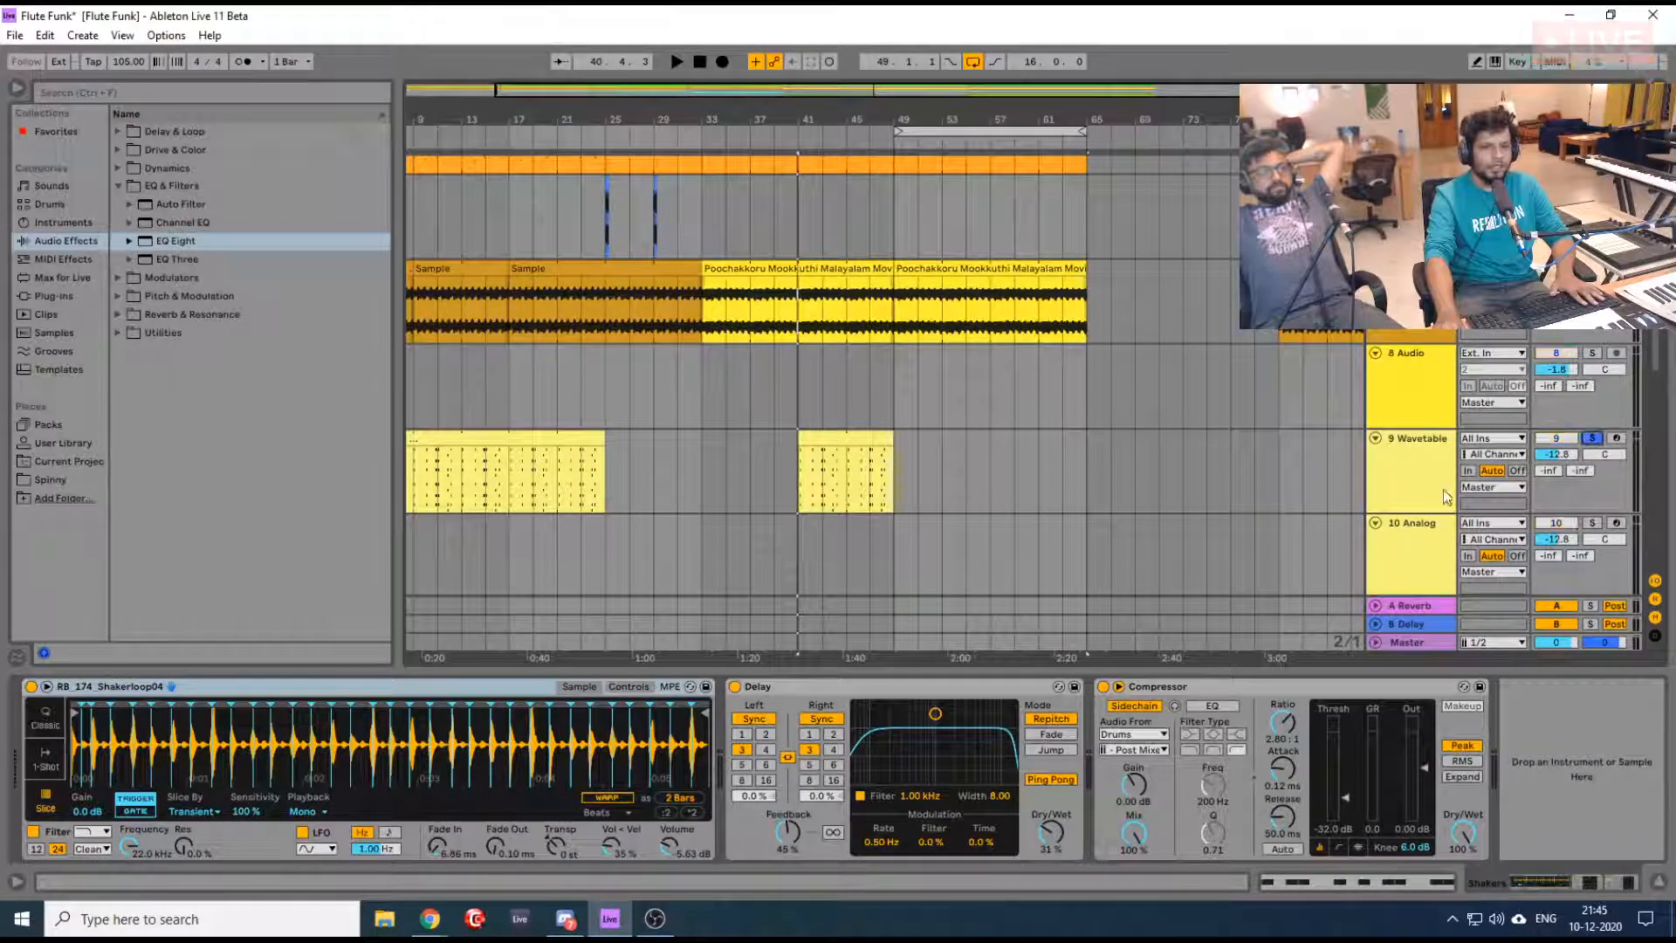
{"action": "left_click_drag", "start_coordinate": [468, 117], "coordinate": [559, 118]}
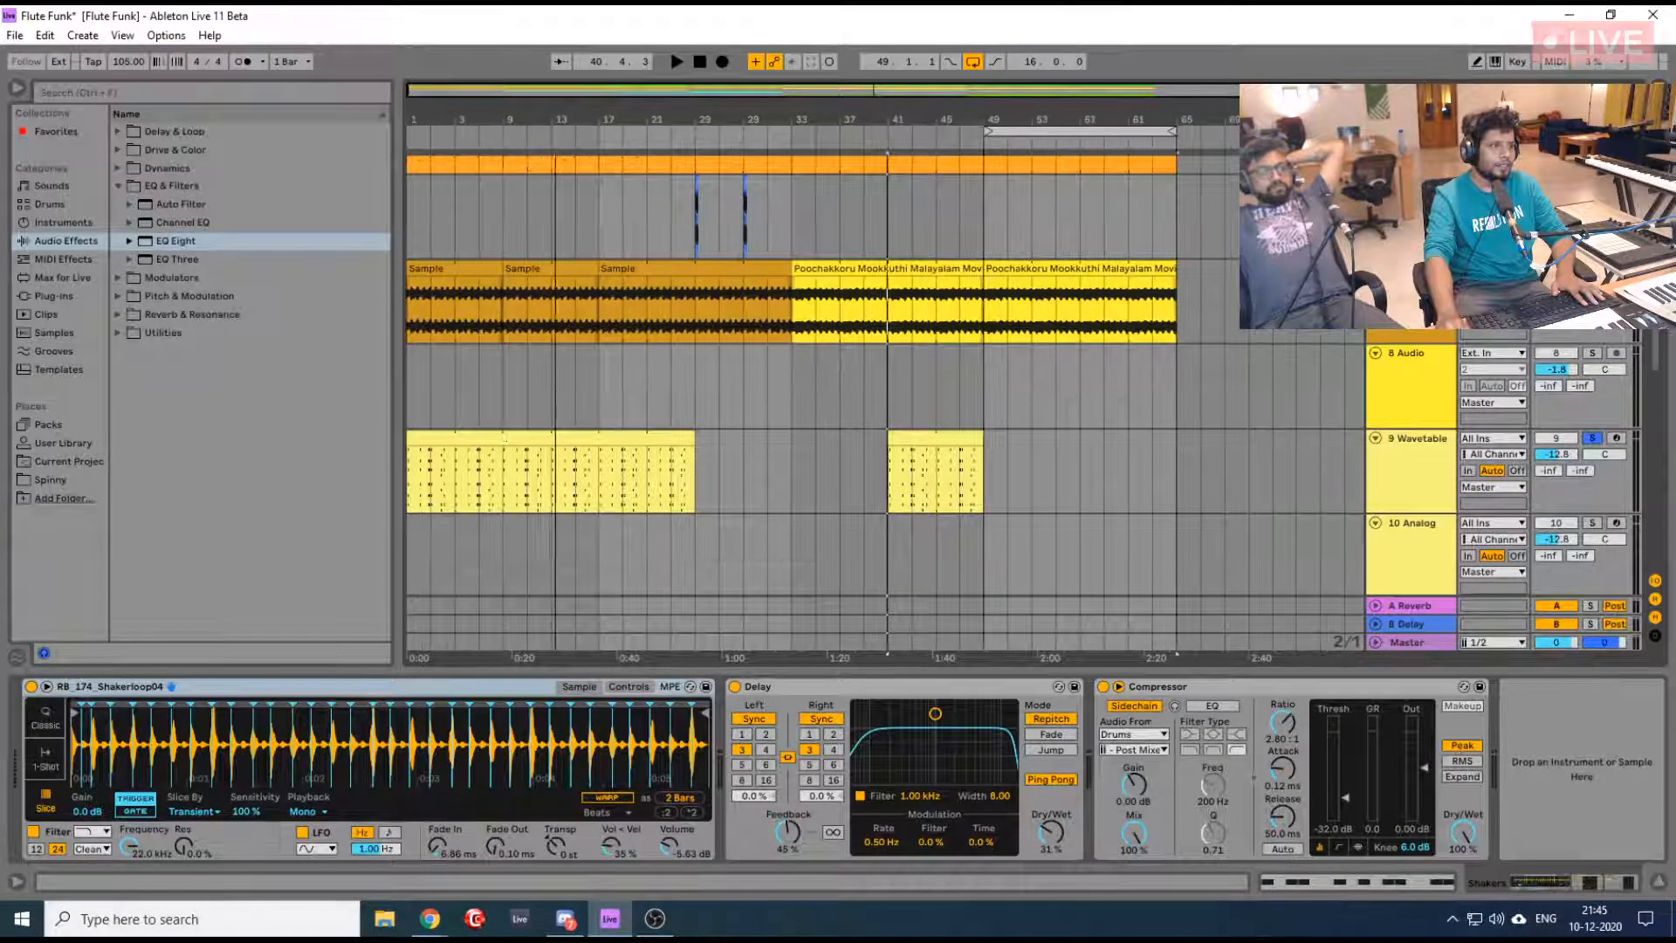
{"action": "left_click", "coordinate": [408, 491]}
{"action": "key", "text": "space"}
{"action": "key", "text": "space"}
Search the instruments for "organ" and list Simpler's Piano & Keys presets
{"action": "left_click", "coordinate": [1391, 489]}
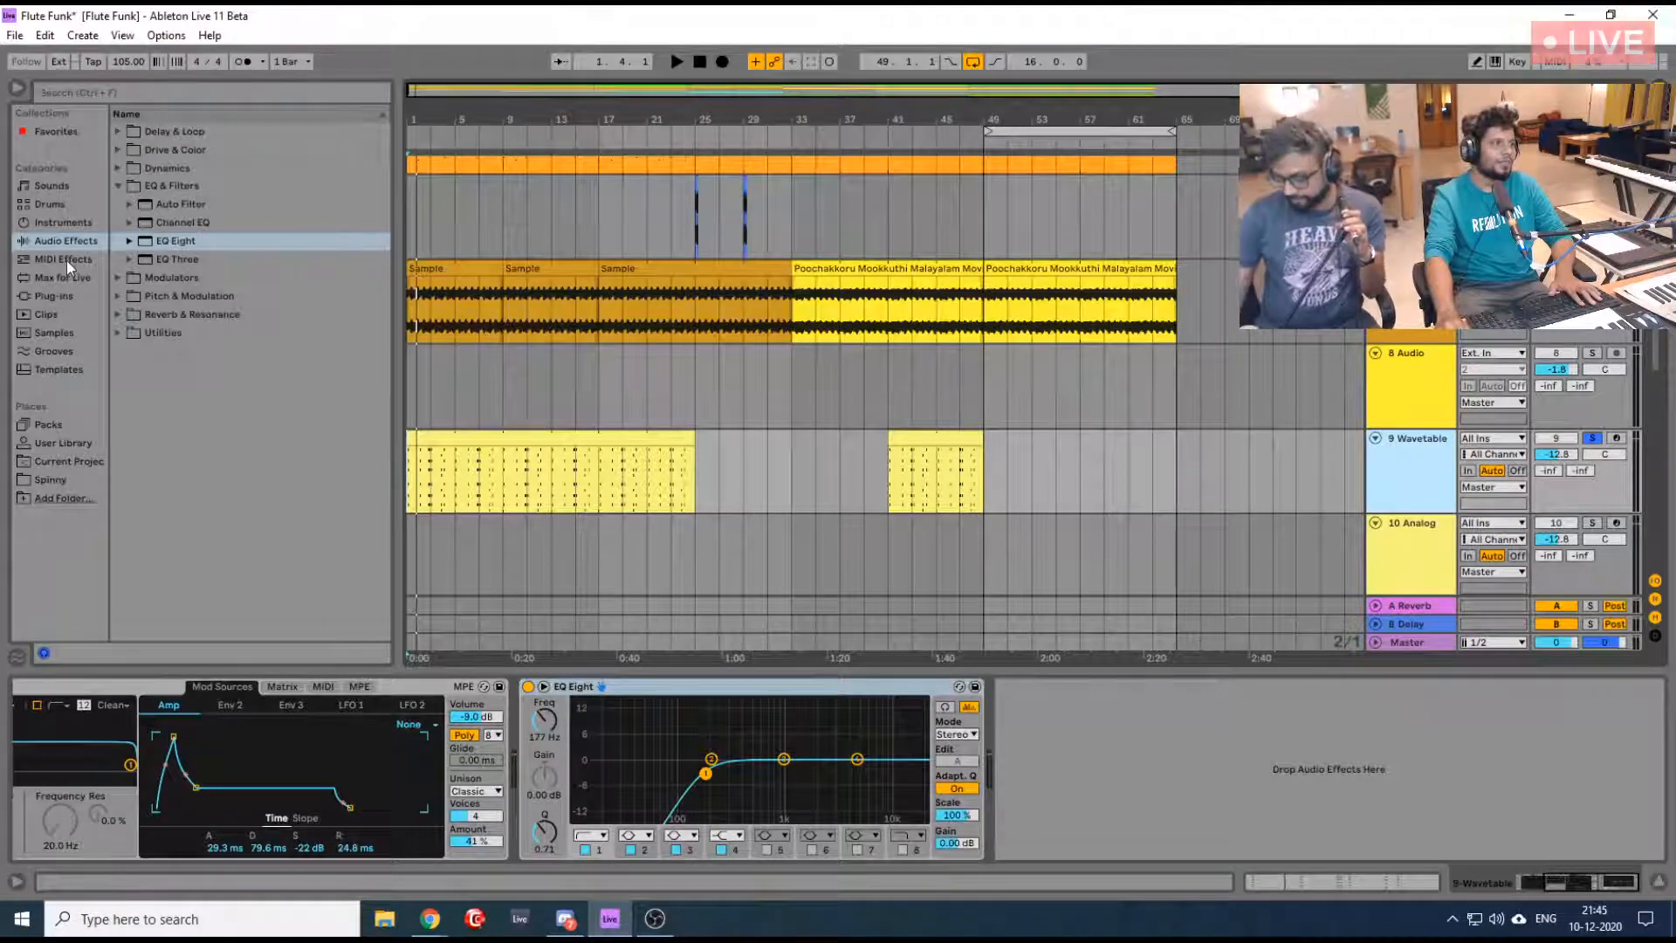
{"action": "left_click", "coordinate": [69, 223]}
{"action": "left_click", "coordinate": [101, 85]}
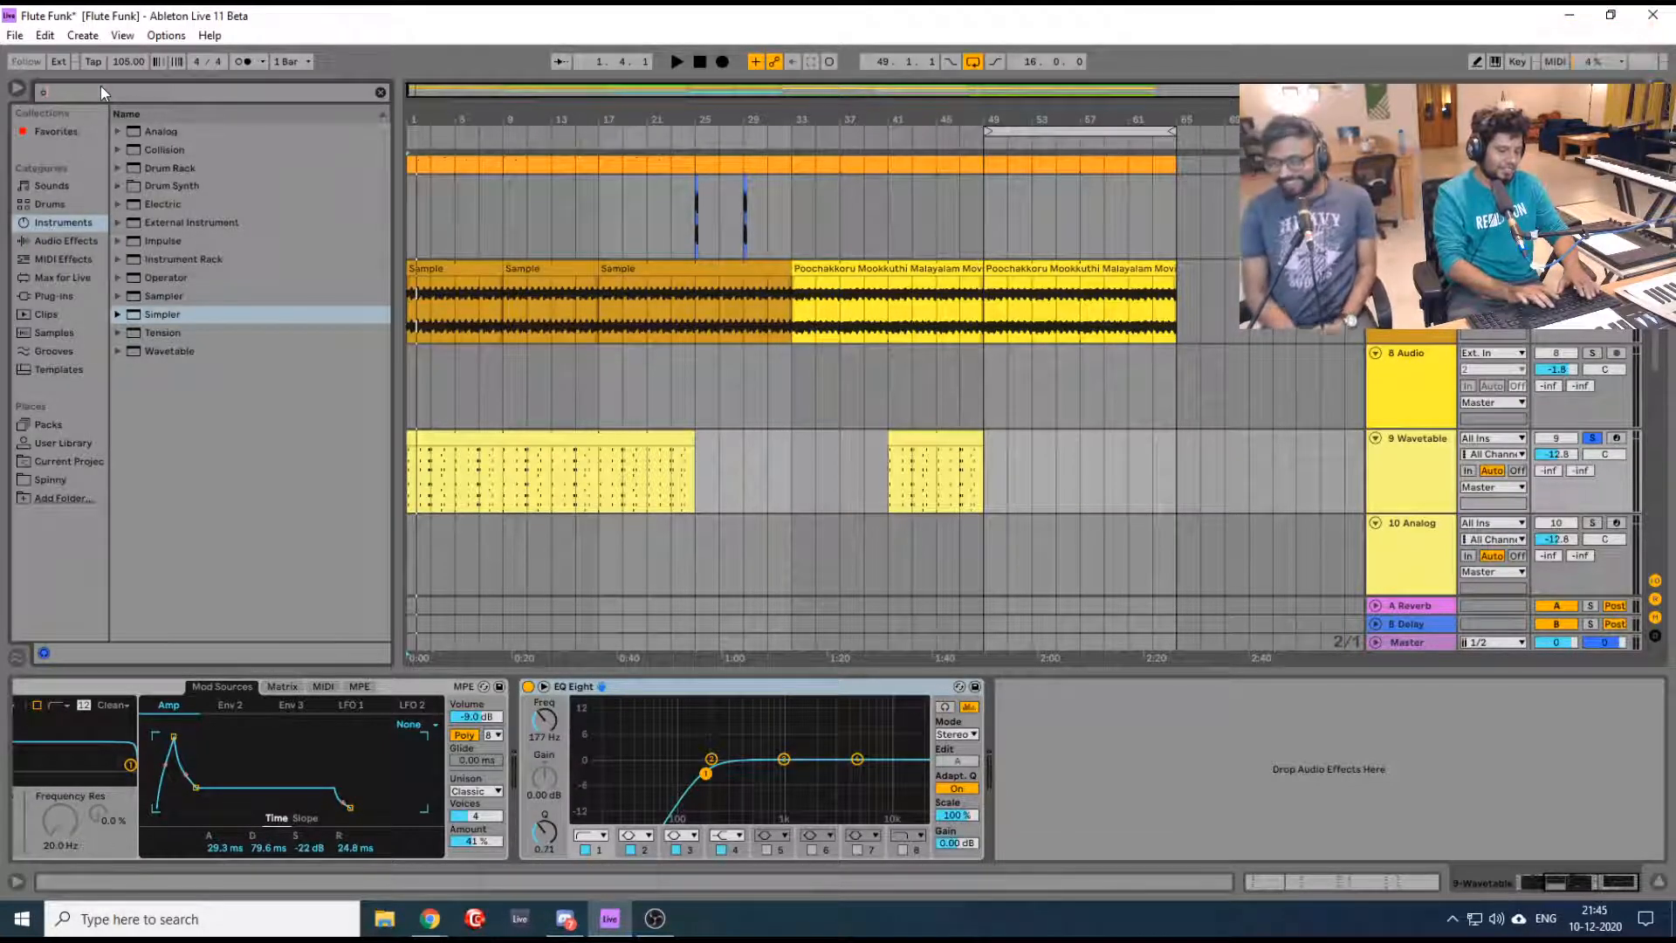
{"action": "type", "text": "rgan"}
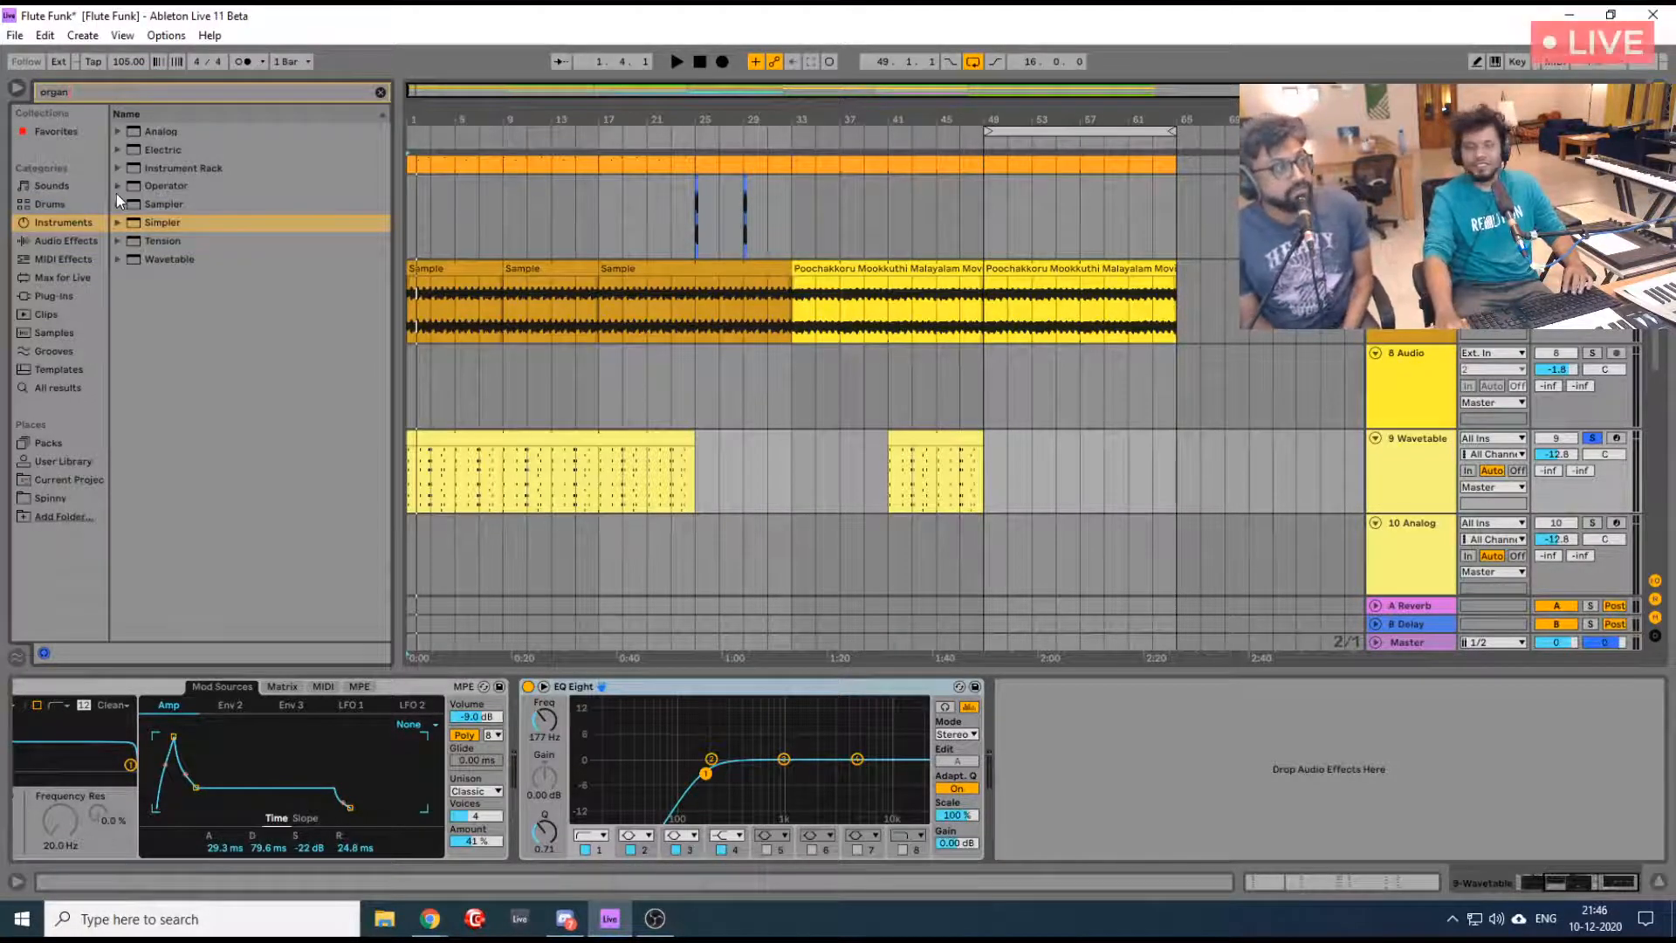
{"action": "left_click", "coordinate": [118, 223]}
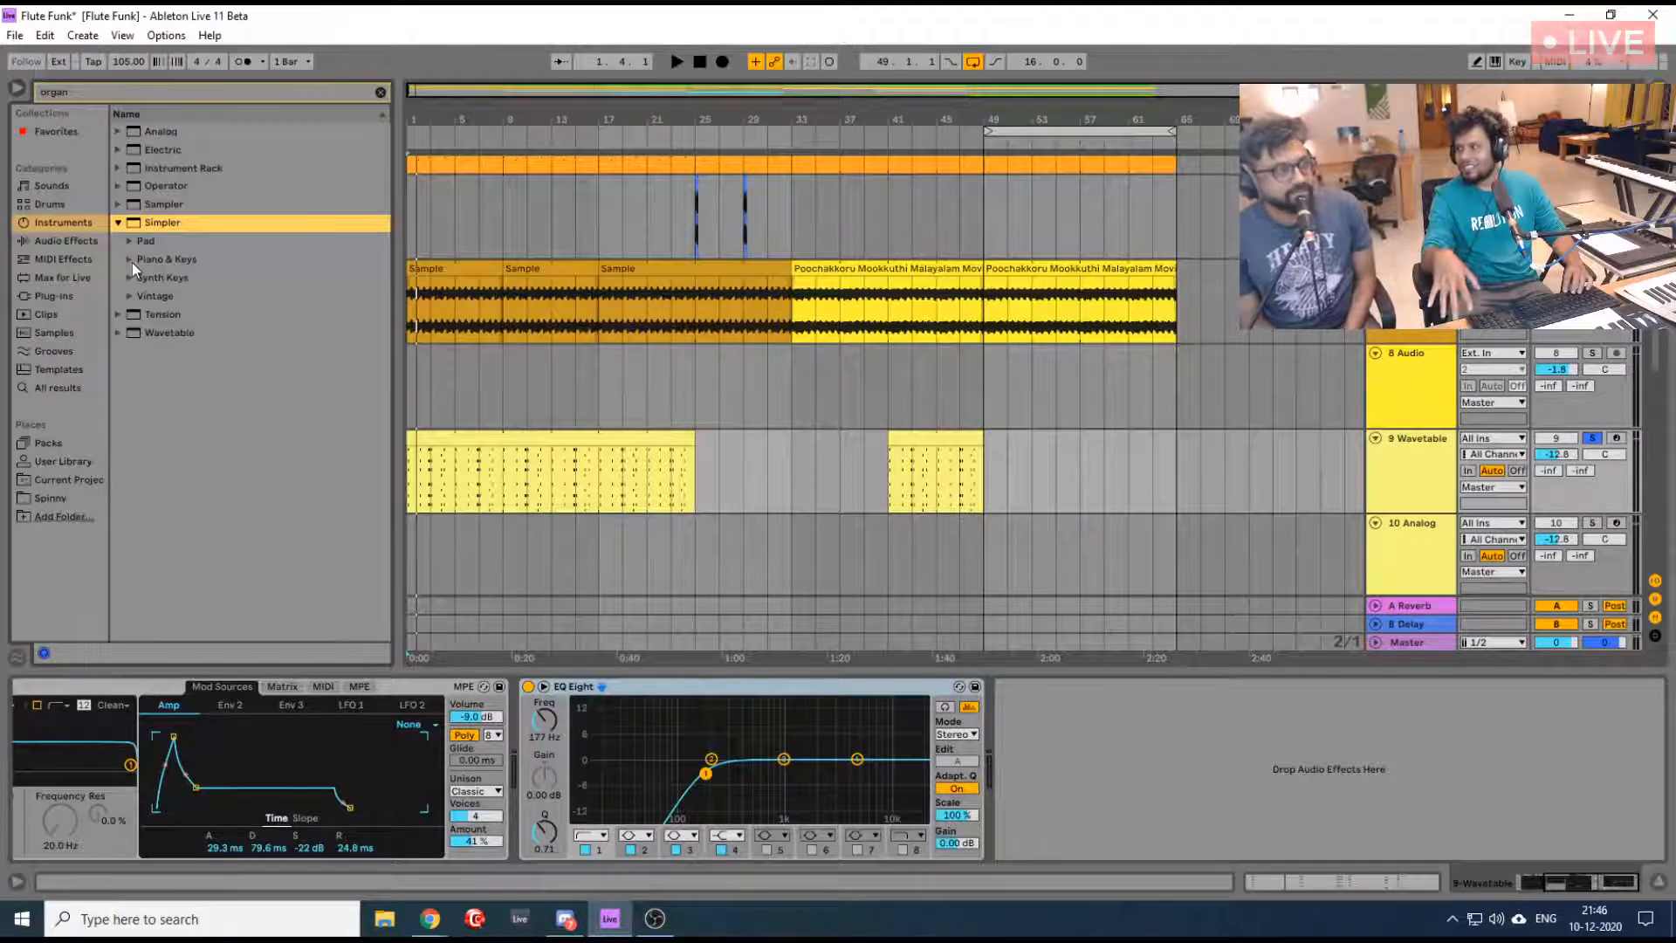
{"action": "left_click", "coordinate": [130, 258]}
Preview and compare Simpler's organ presets, including Jazz Organ, Organ Bach 2 Basics, Organ Chimes & Dimes and Organ Funk Shimmer
{"action": "left_click", "coordinate": [161, 279]}
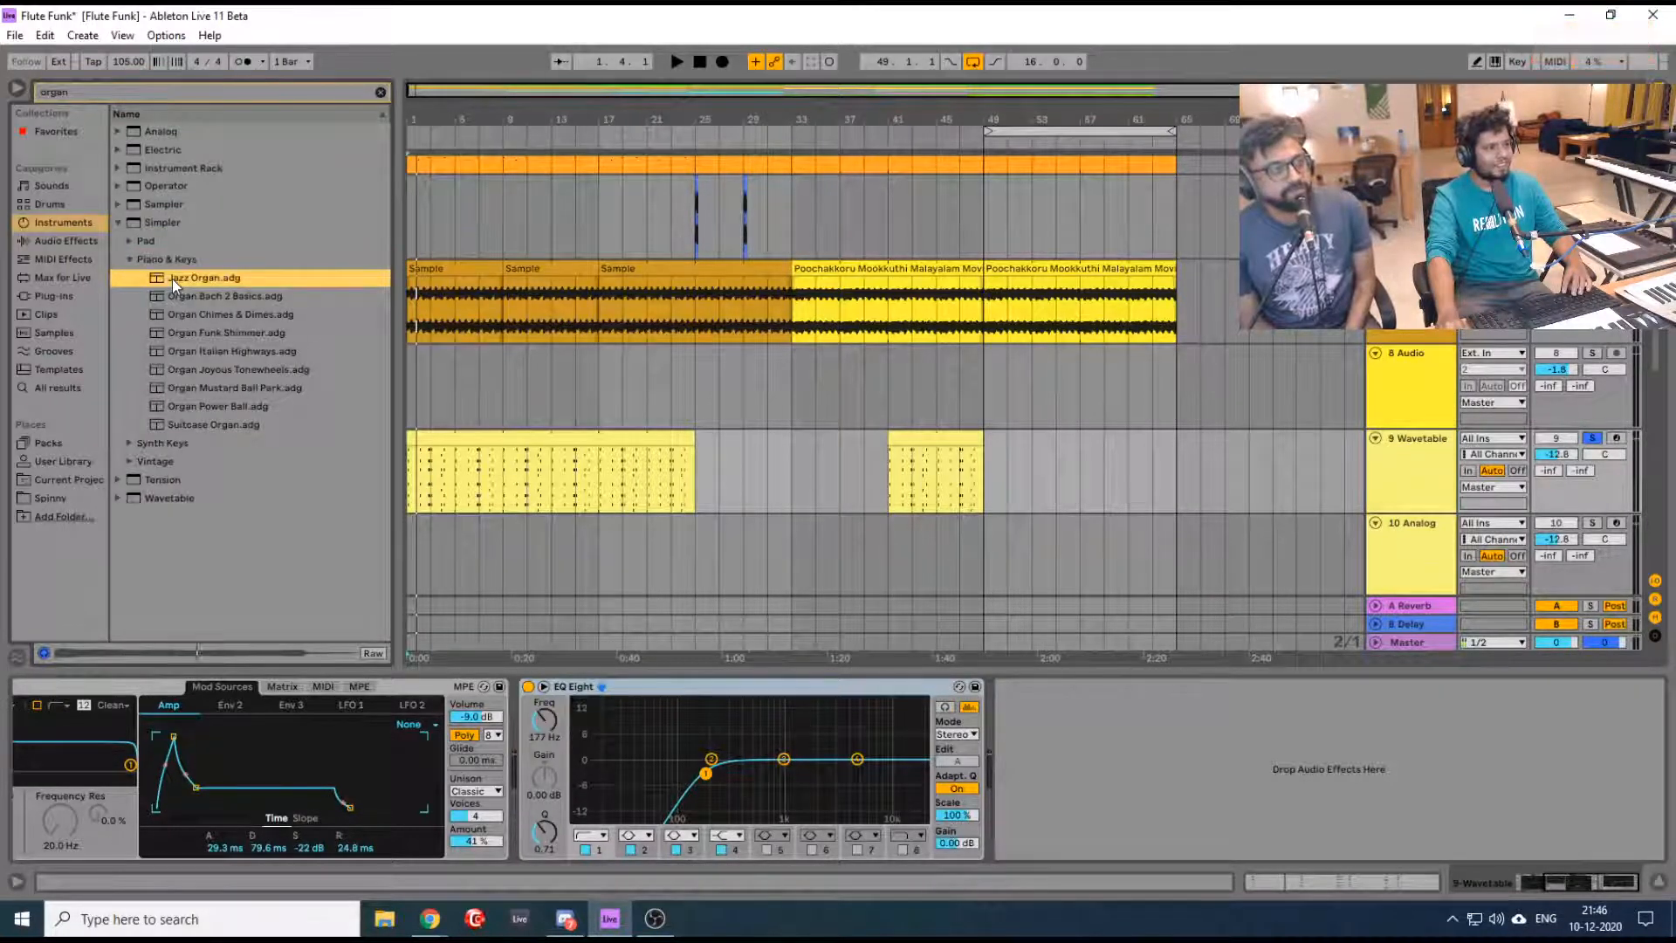
{"action": "left_click", "coordinate": [197, 296]}
{"action": "left_click", "coordinate": [204, 281]}
{"action": "left_click", "coordinate": [206, 299]}
{"action": "left_click", "coordinate": [210, 313]}
{"action": "left_click", "coordinate": [222, 345]}
{"action": "left_click", "coordinate": [232, 337]}
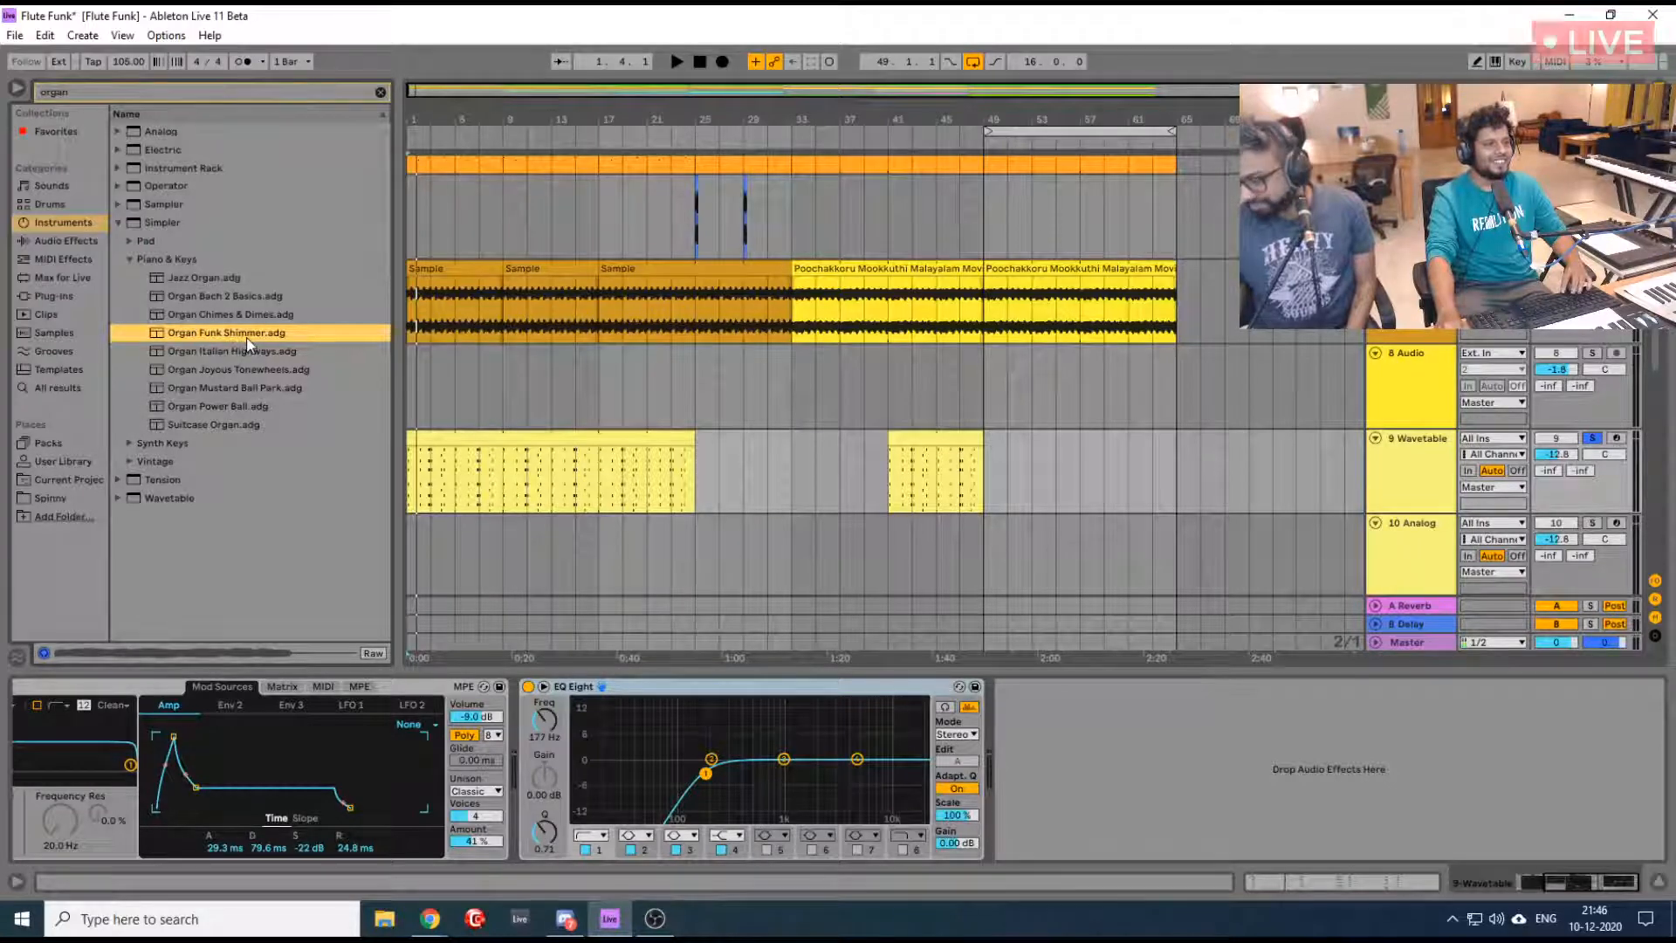
Duplicate the Wavetable track and replace the copy's instrument with the Organ Funk Shimmer preset
{"action": "left_click", "coordinate": [1410, 494]}
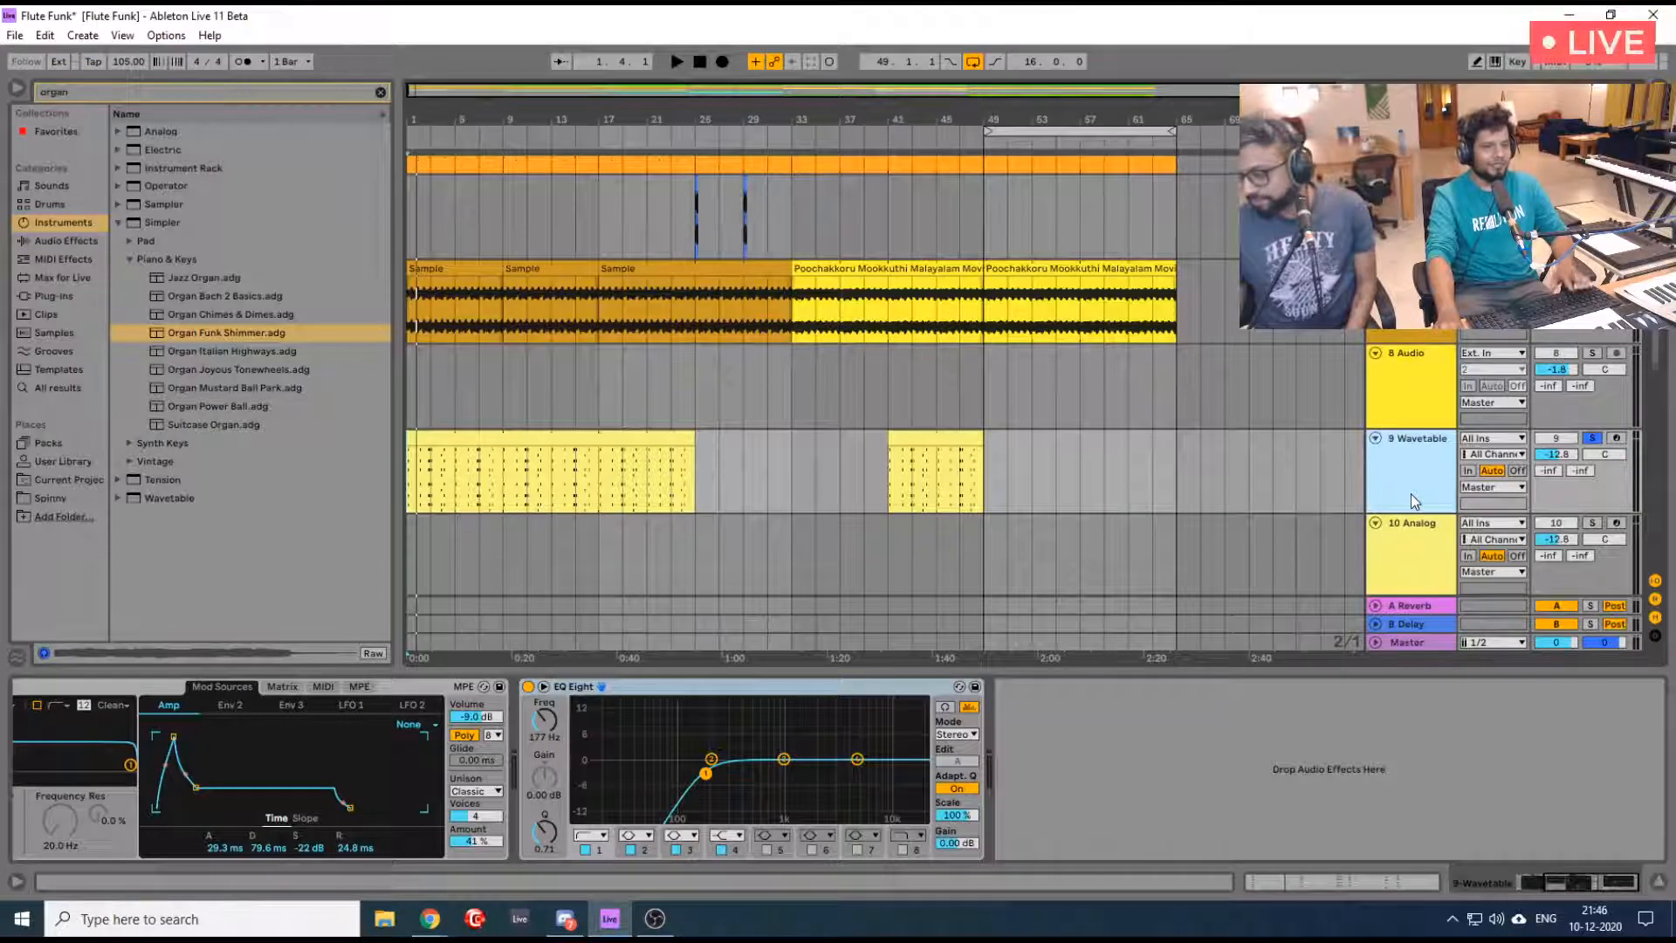
{"action": "key", "text": "ctrl+d"}
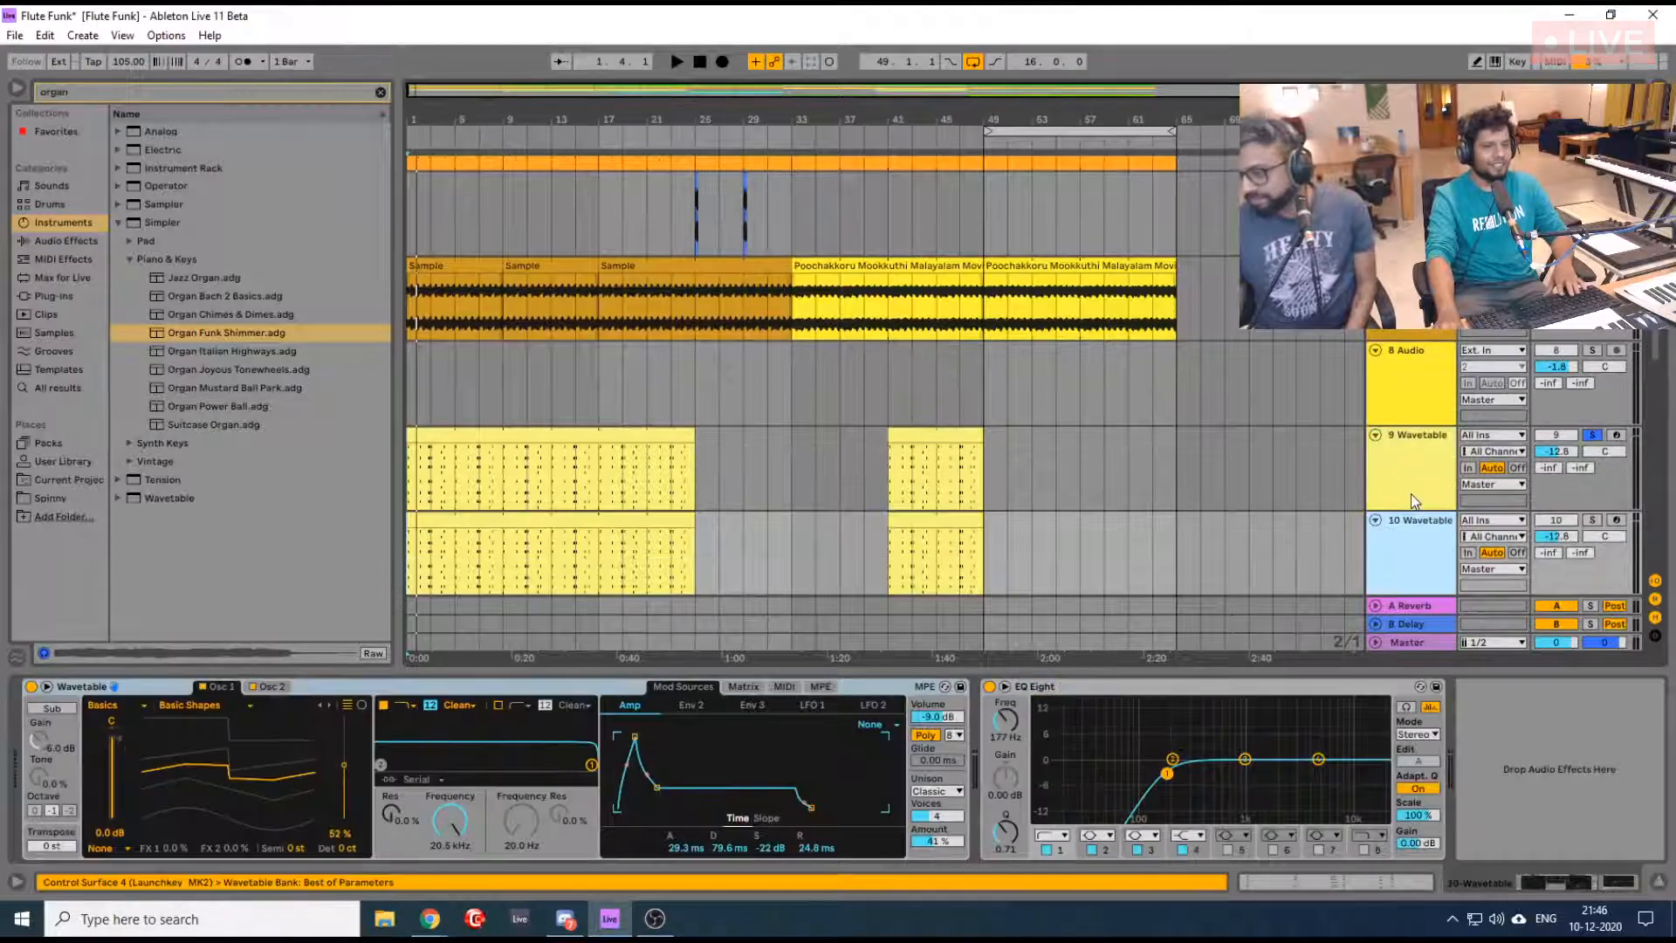
{"action": "double_click", "coordinate": [166, 334]}
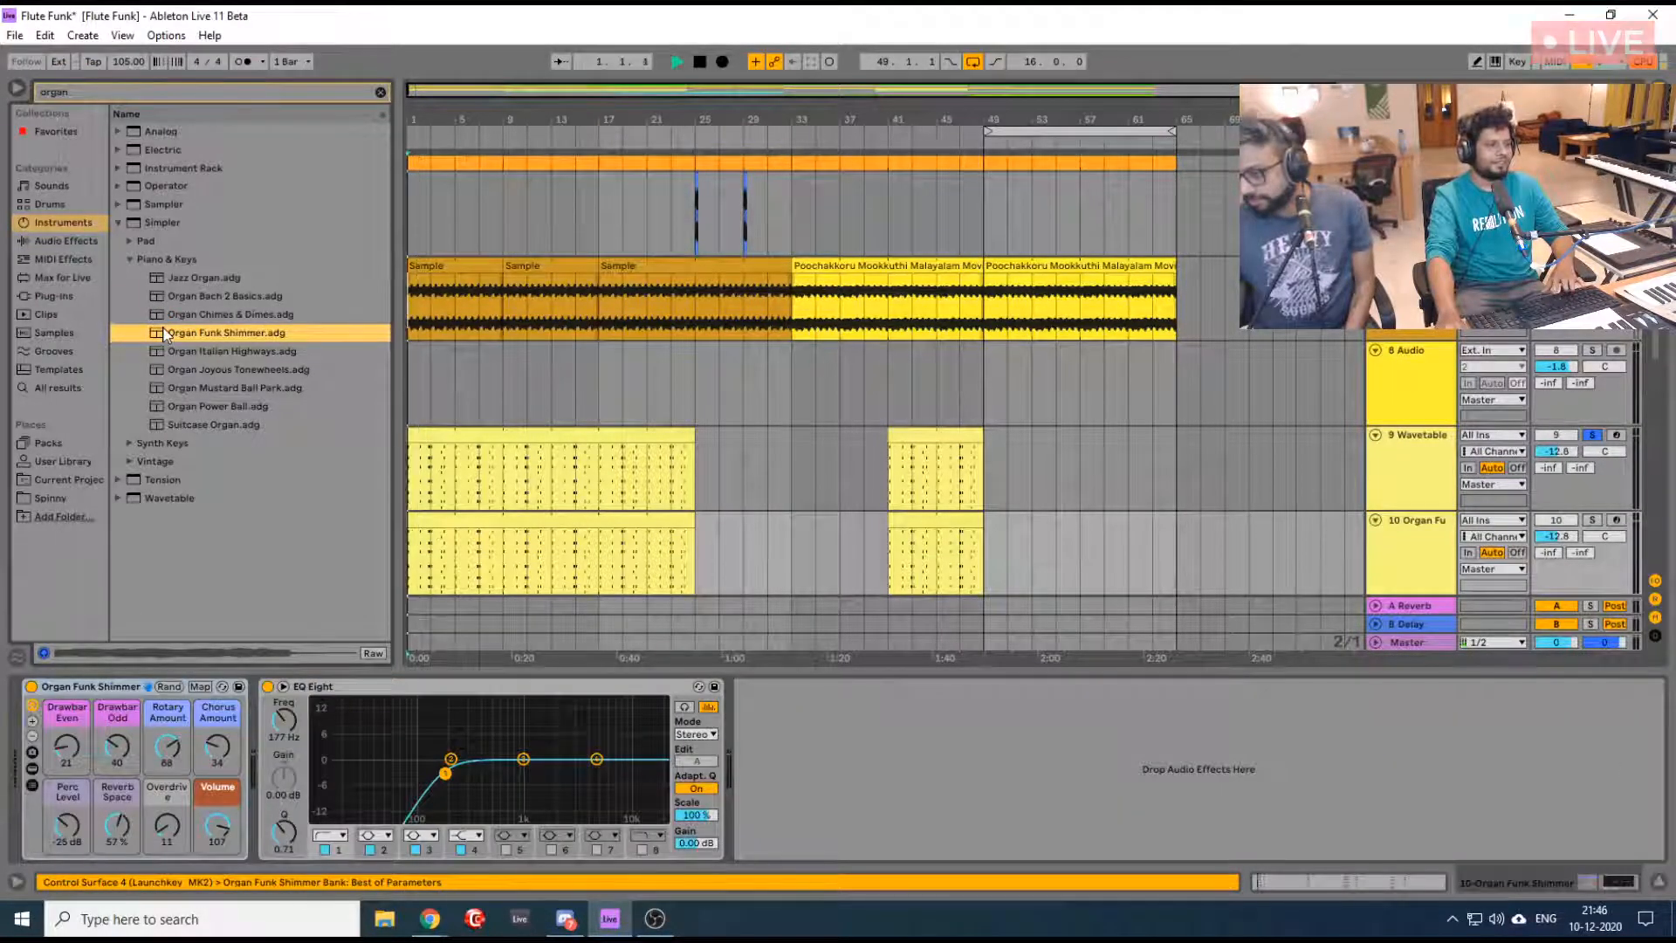
Solo the duplicated organ track alongside Wavetable and play both from the start of the arrangement
{"action": "left_click", "coordinate": [1592, 519]}
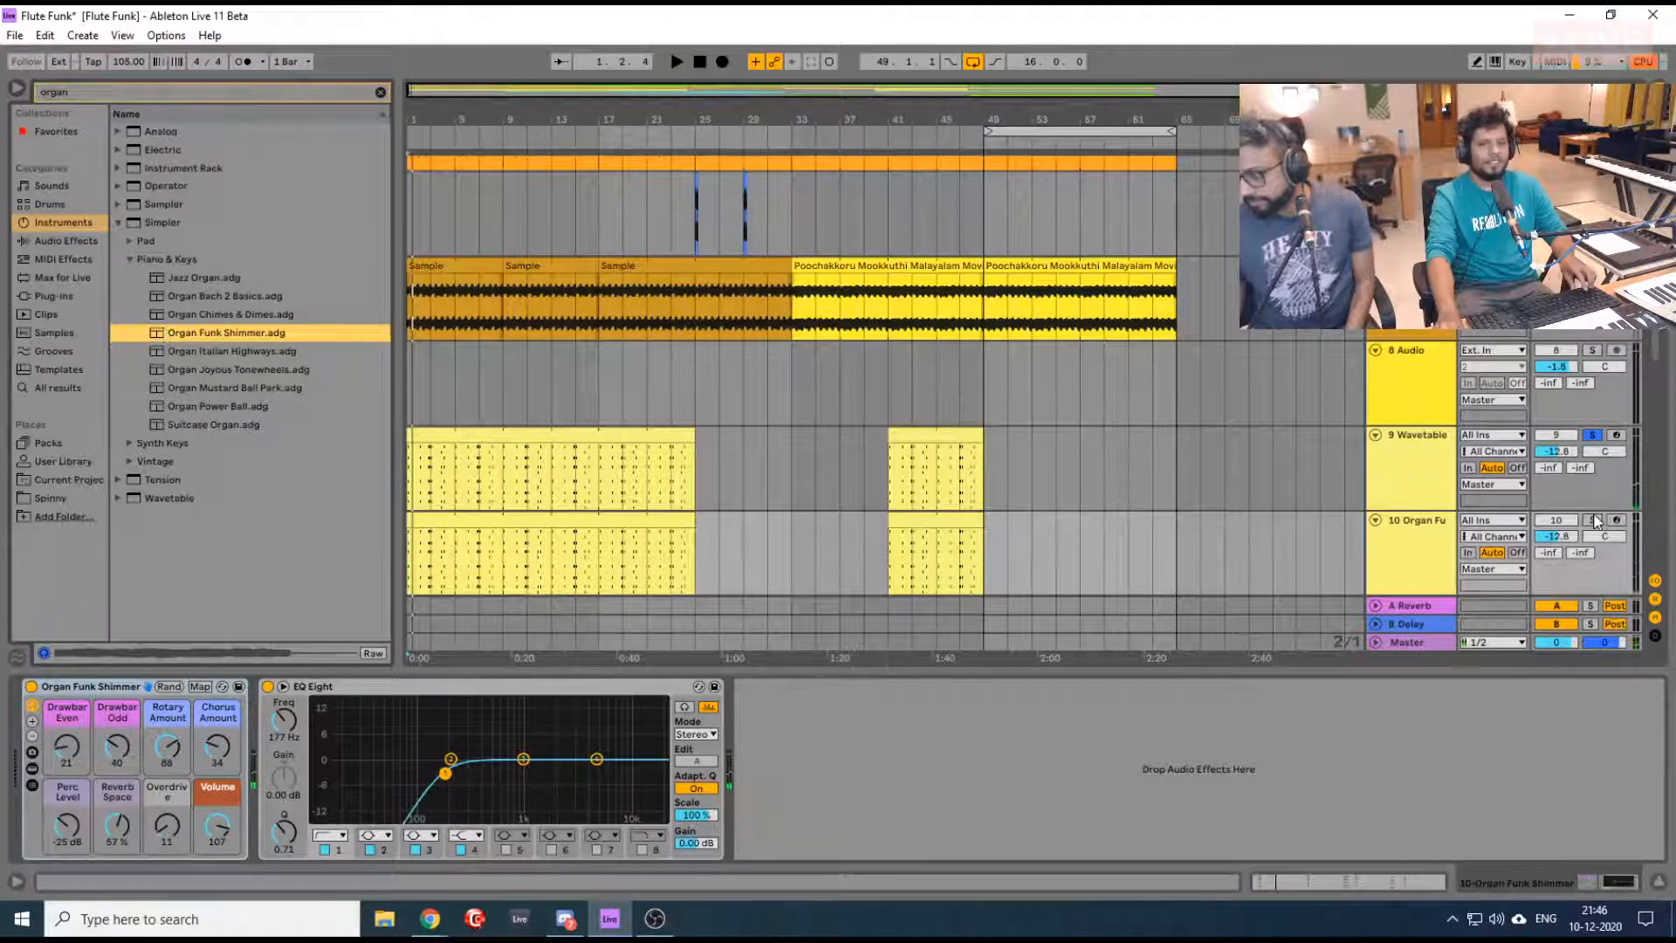
{"action": "key", "text": "space"}
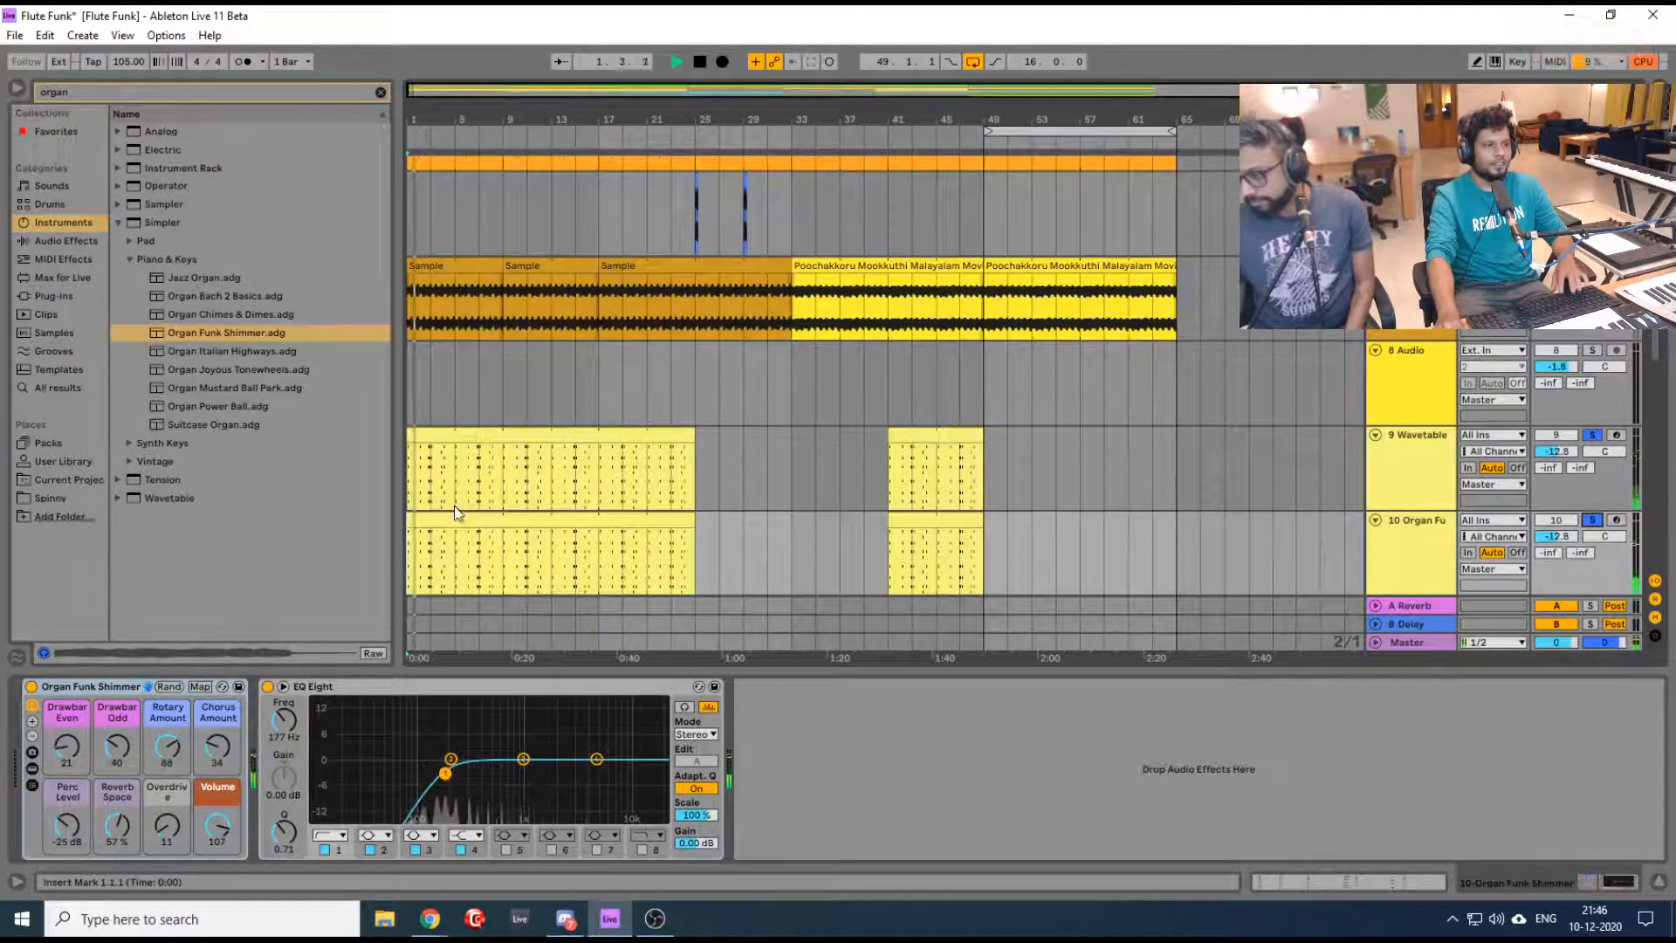
Inspect the notes of the first clip on the organ track, then return to that track's devices
{"action": "left_click_drag", "start_coordinate": [420, 123], "coordinate": [420, 186]}
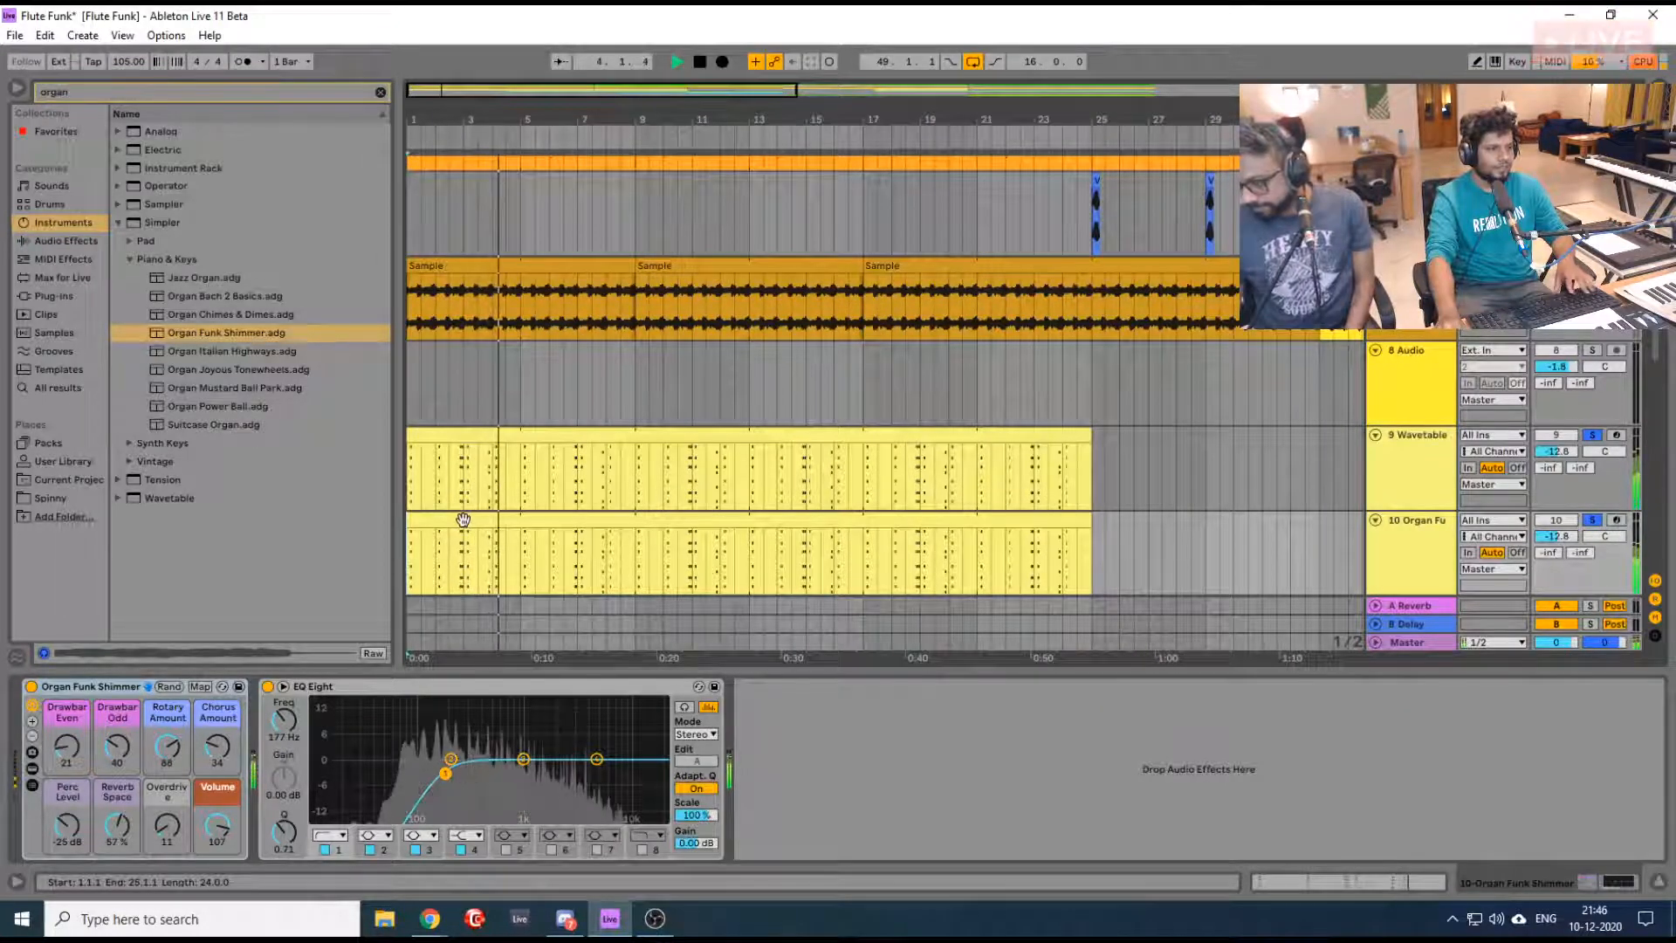
{"action": "left_click", "coordinate": [511, 526]}
{"action": "double_click", "coordinate": [510, 525]}
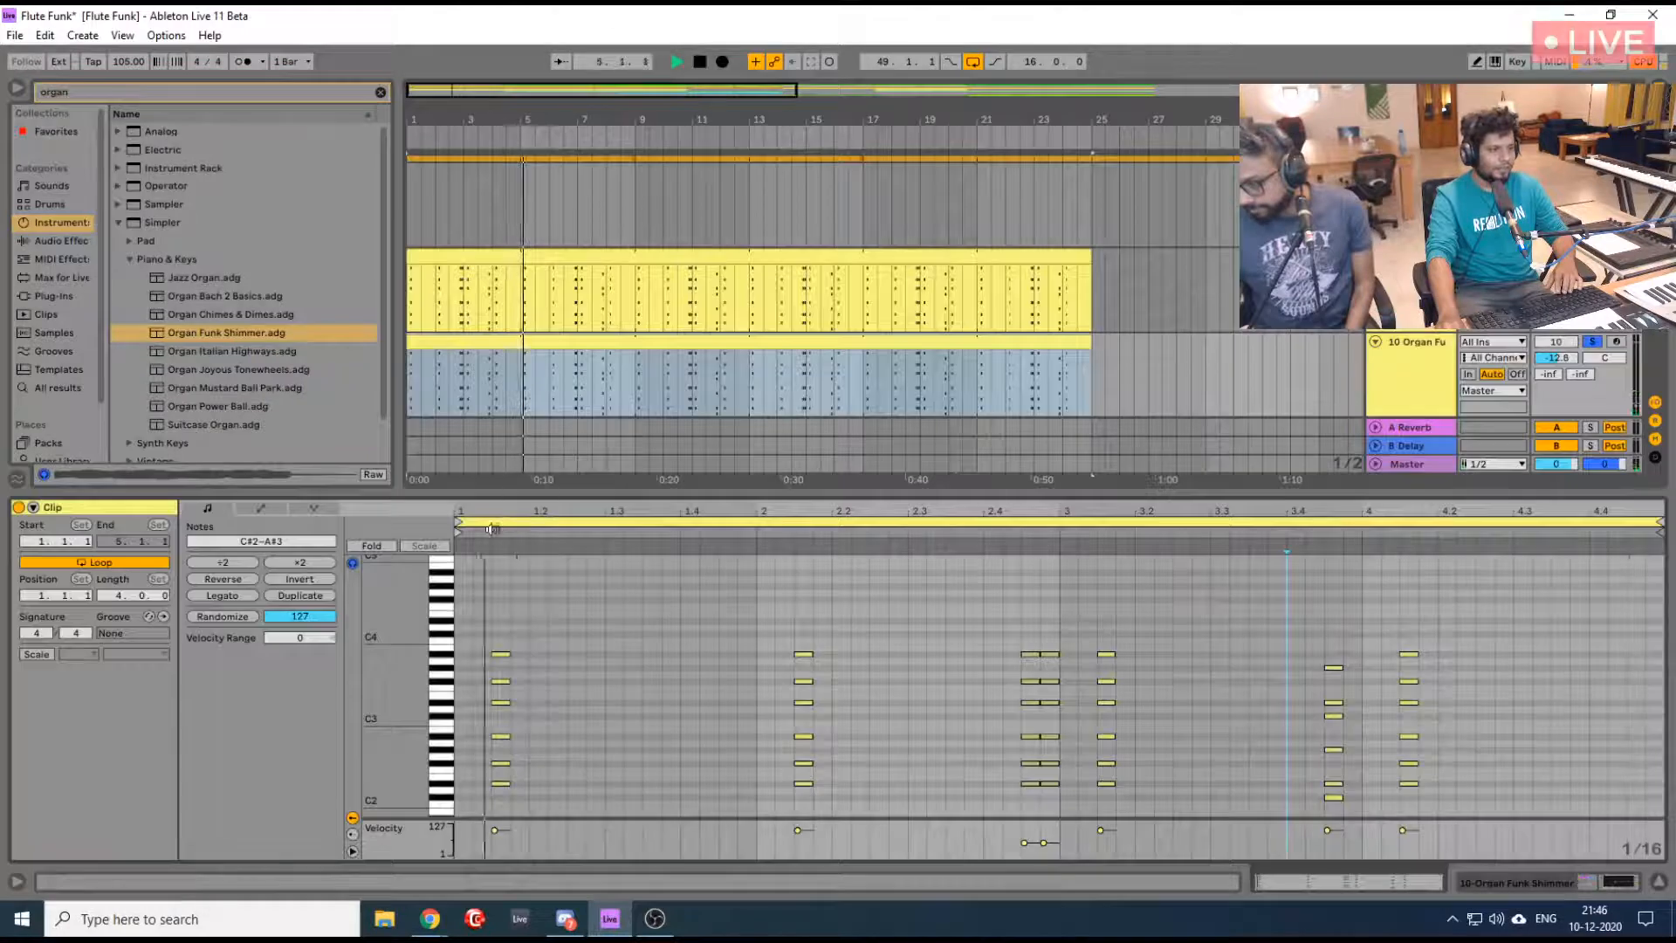
{"action": "left_click", "coordinate": [1407, 376]}
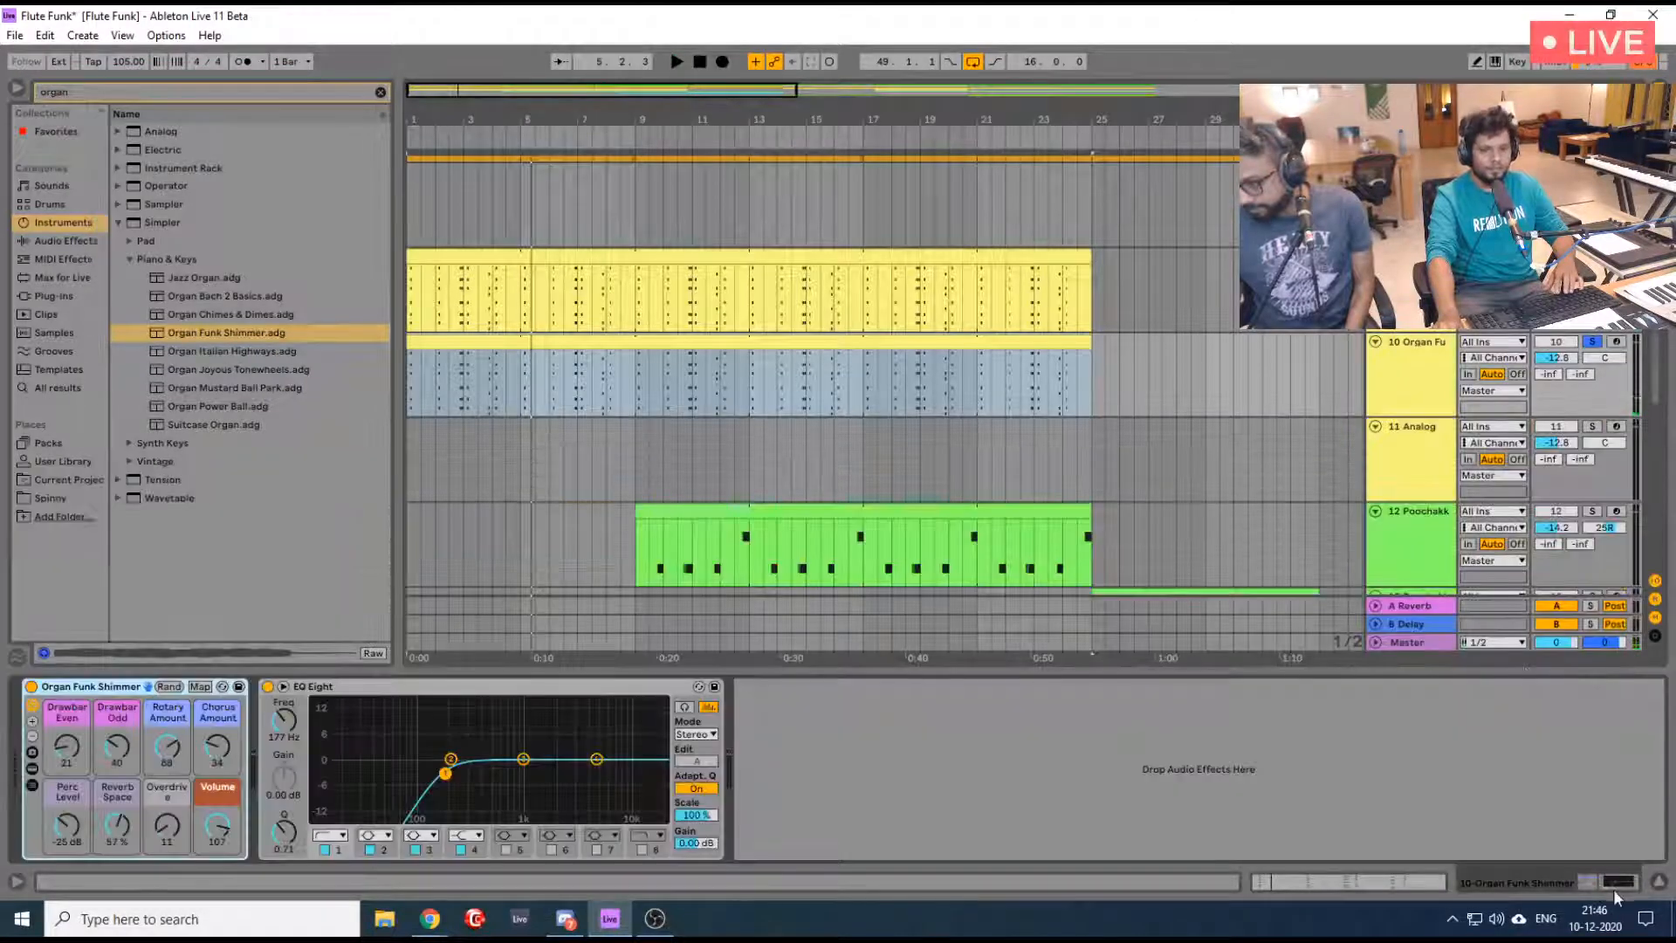
Expand the Organ Funk Shimmer rack to show its extra macros, macro variations and chain devices, and select the Line chain
{"action": "left_click", "coordinate": [33, 723]}
{"action": "left_click", "coordinate": [32, 724]}
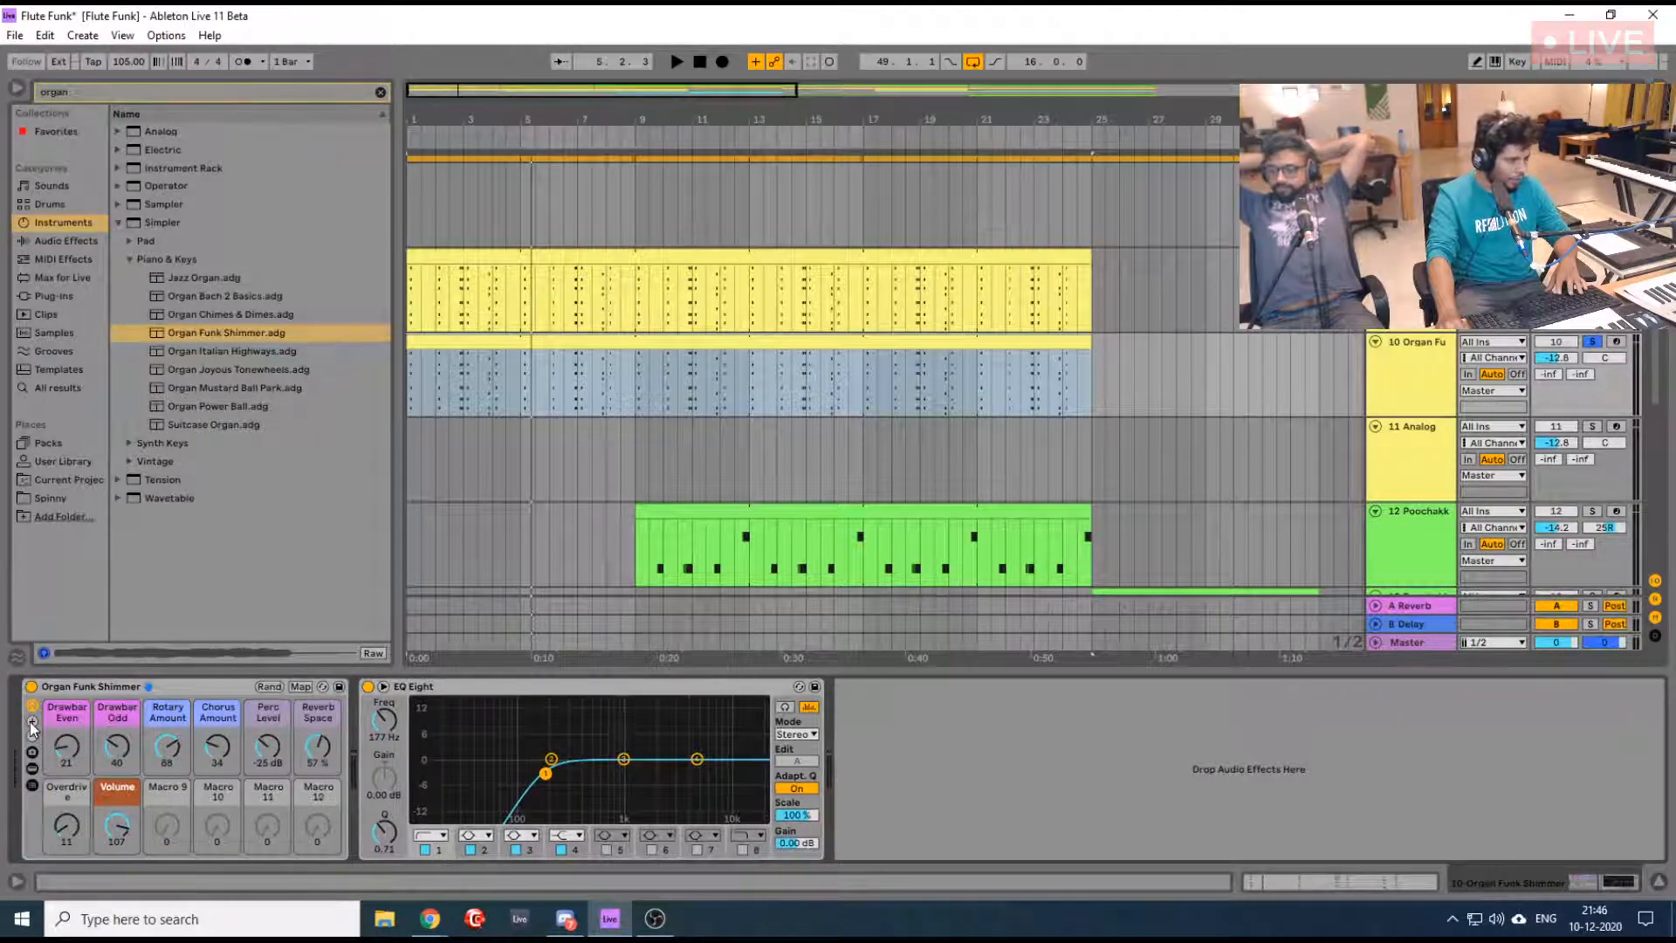
{"action": "left_click", "coordinate": [33, 750]}
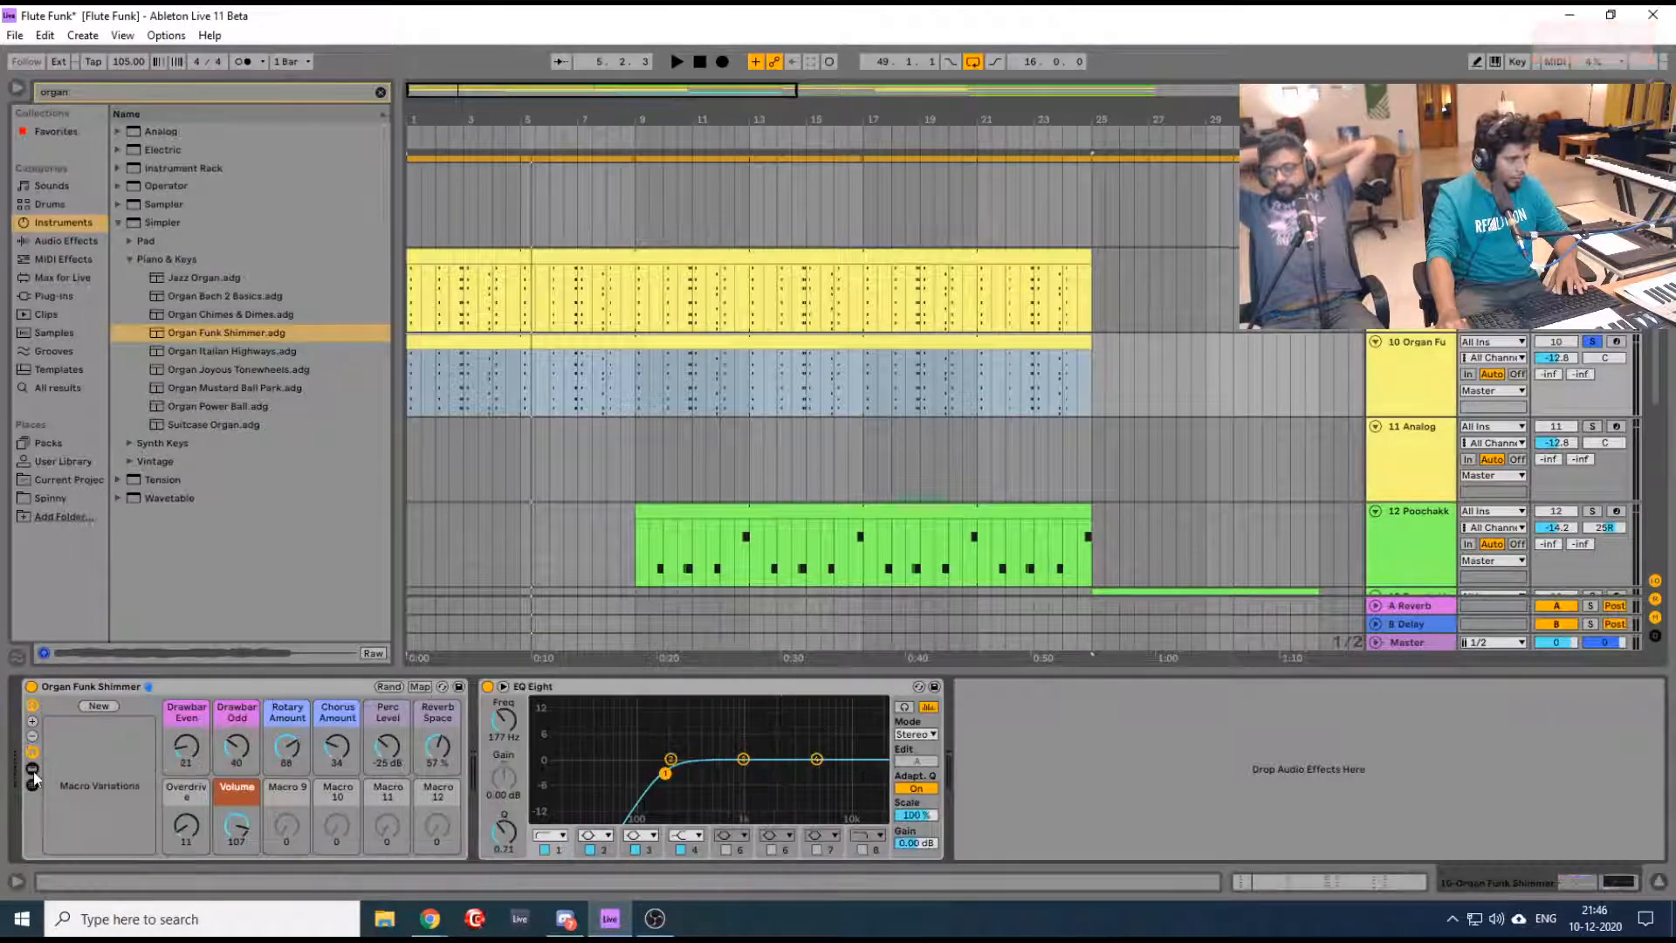
{"action": "left_click", "coordinate": [33, 769]}
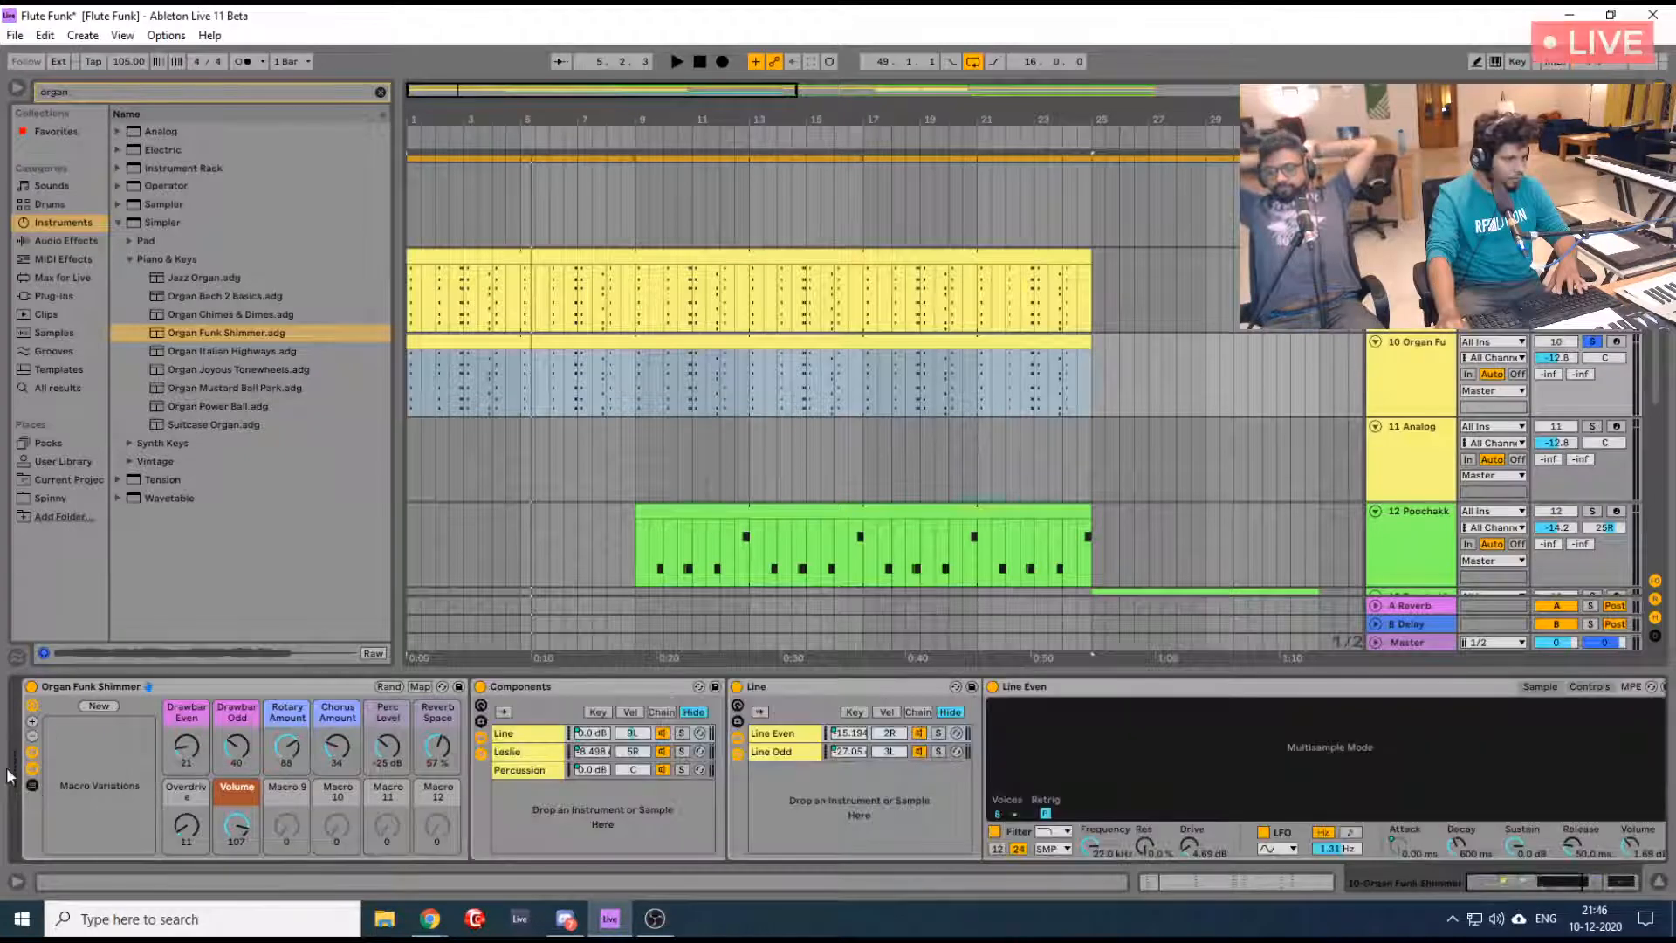
{"action": "left_click", "coordinate": [558, 734]}
During playback, set the organ rack's Perc Level to -18 dB, Reverb Space to 35 % and Overdrive to 26
{"action": "key", "text": "space"}
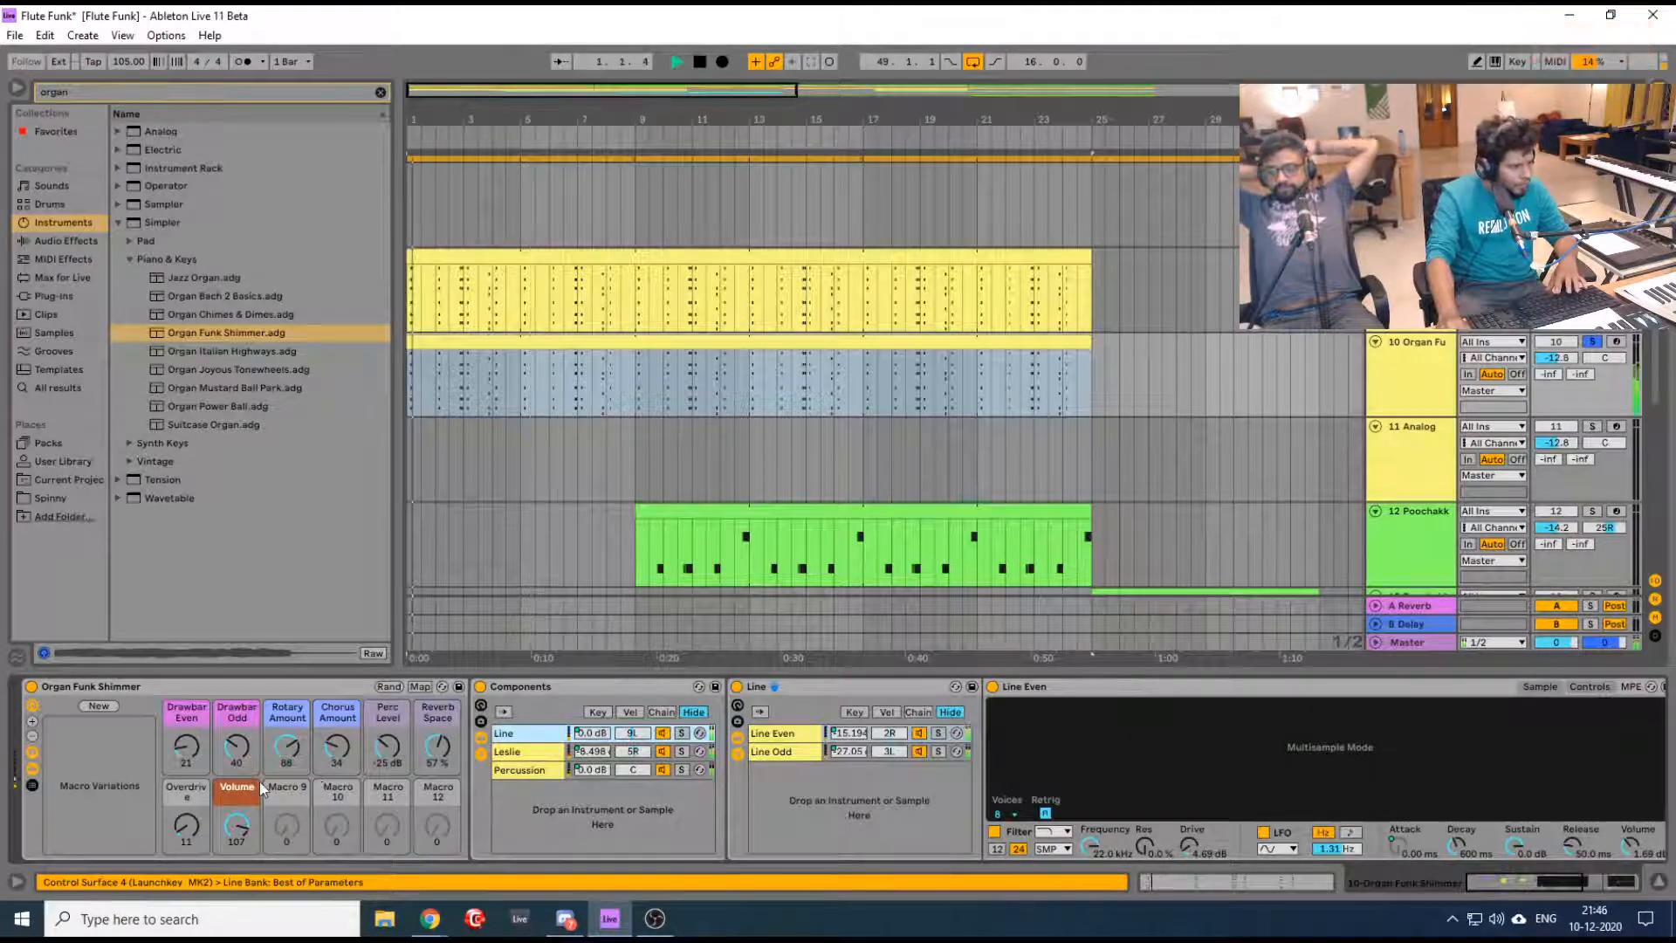
{"action": "left_click_drag", "start_coordinate": [385, 758], "coordinate": [385, 736]}
{"action": "key", "text": "space"}
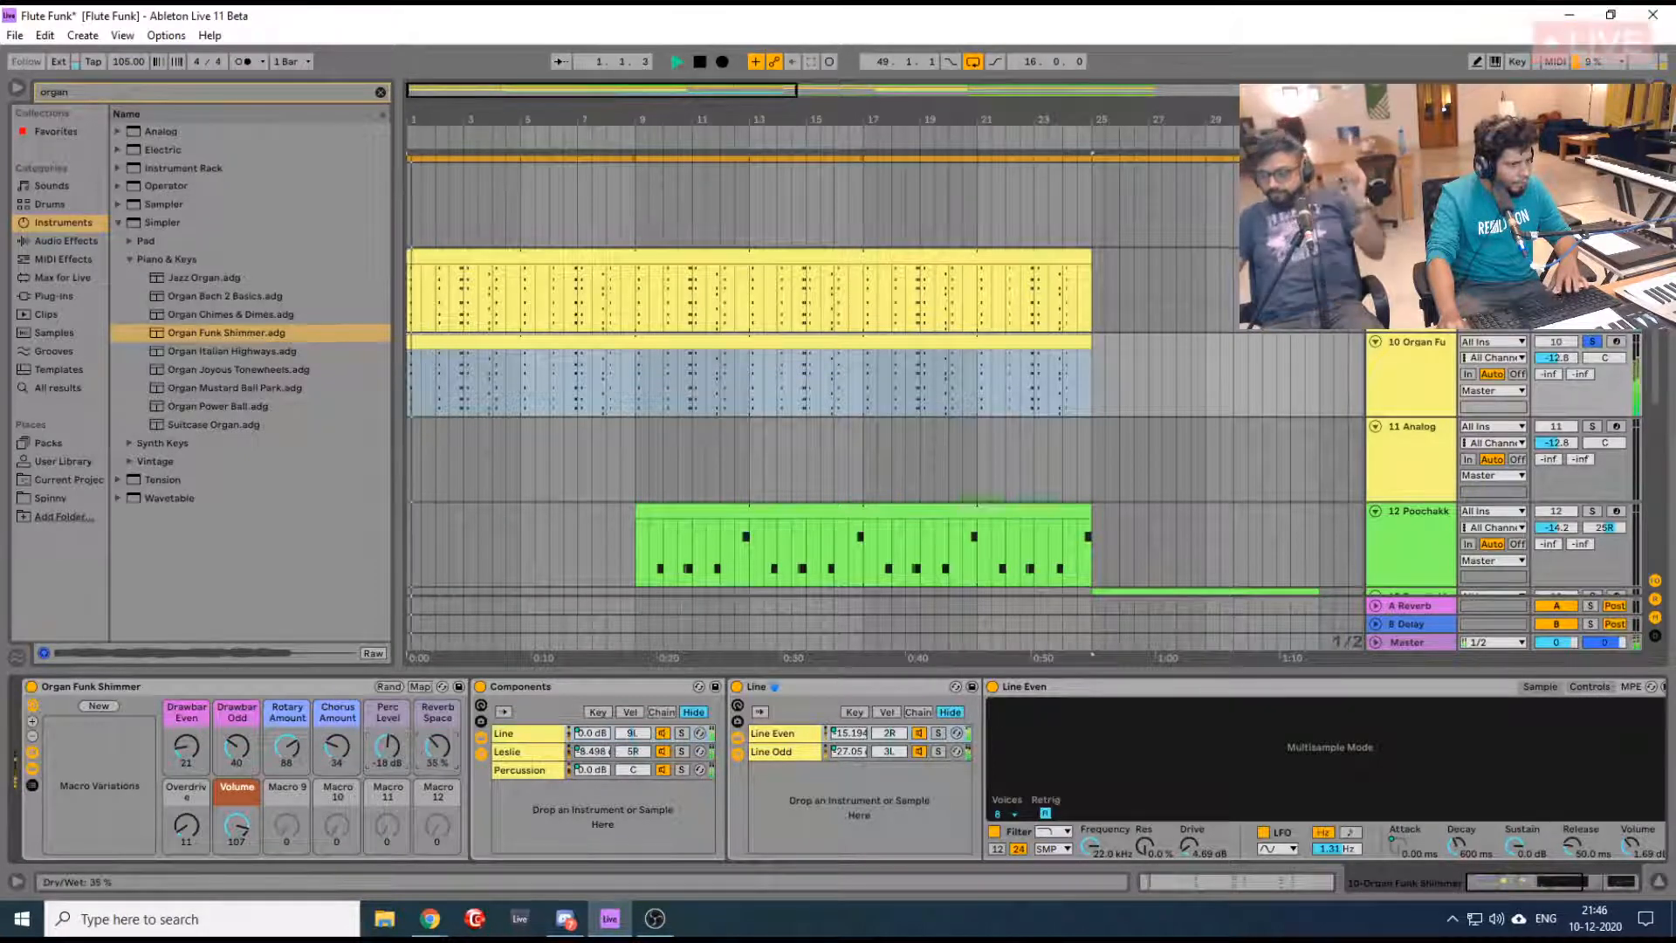
{"action": "key", "text": "space"}
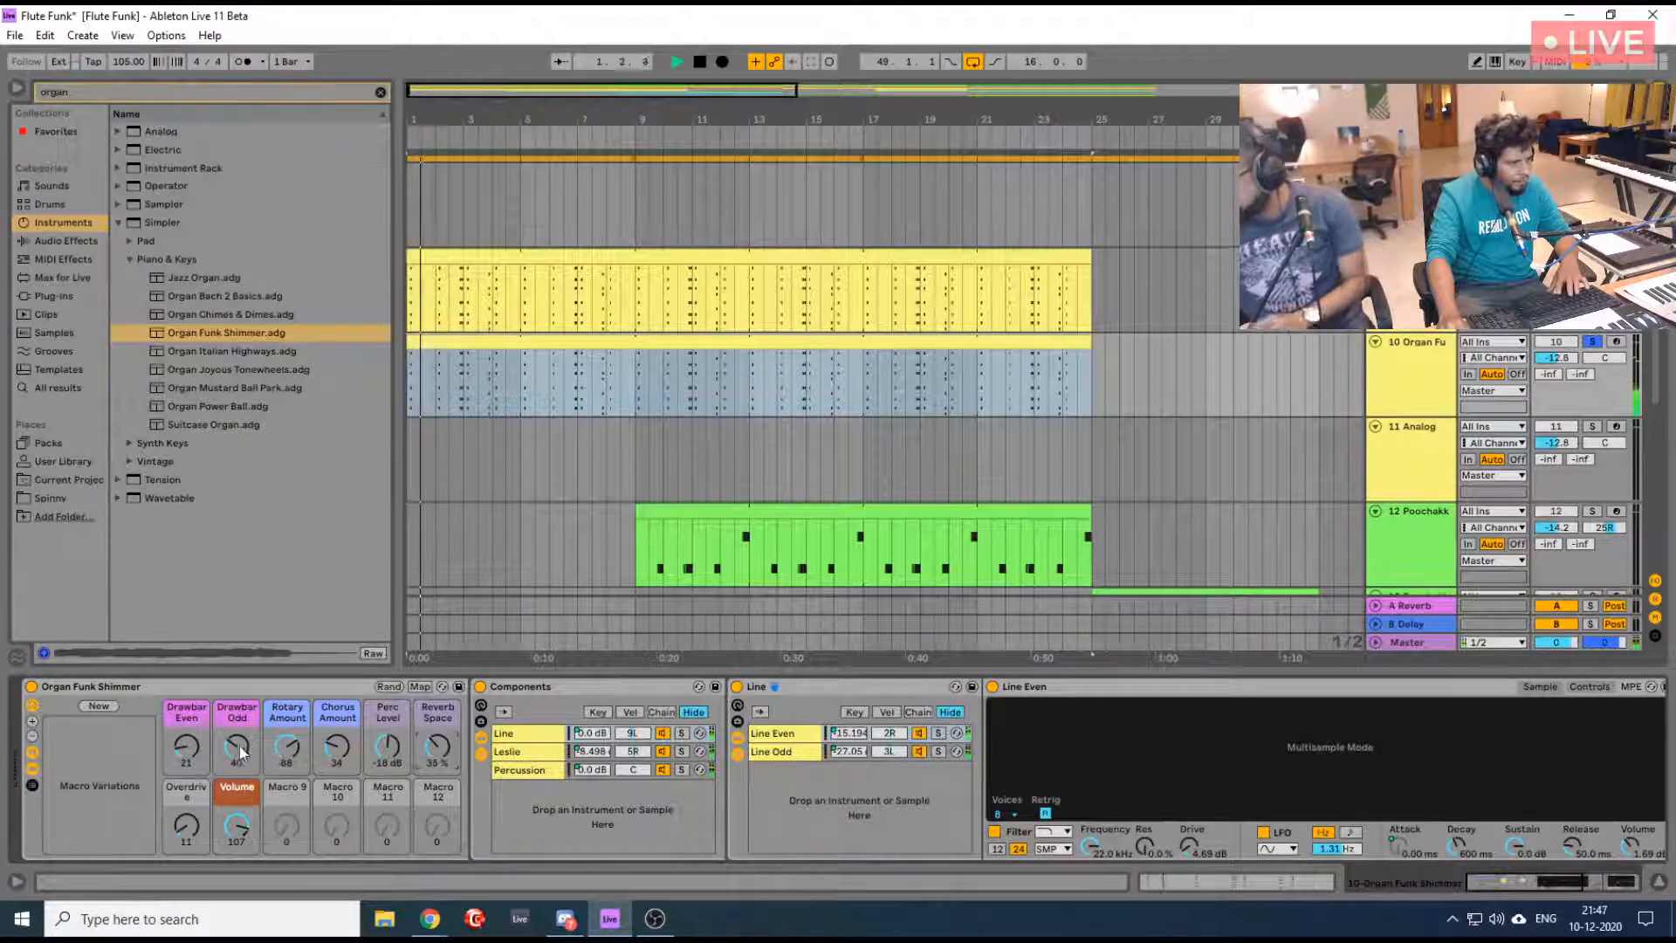
{"action": "left_click_drag", "start_coordinate": [189, 831], "coordinate": [190, 818]}
{"action": "key", "text": "space"}
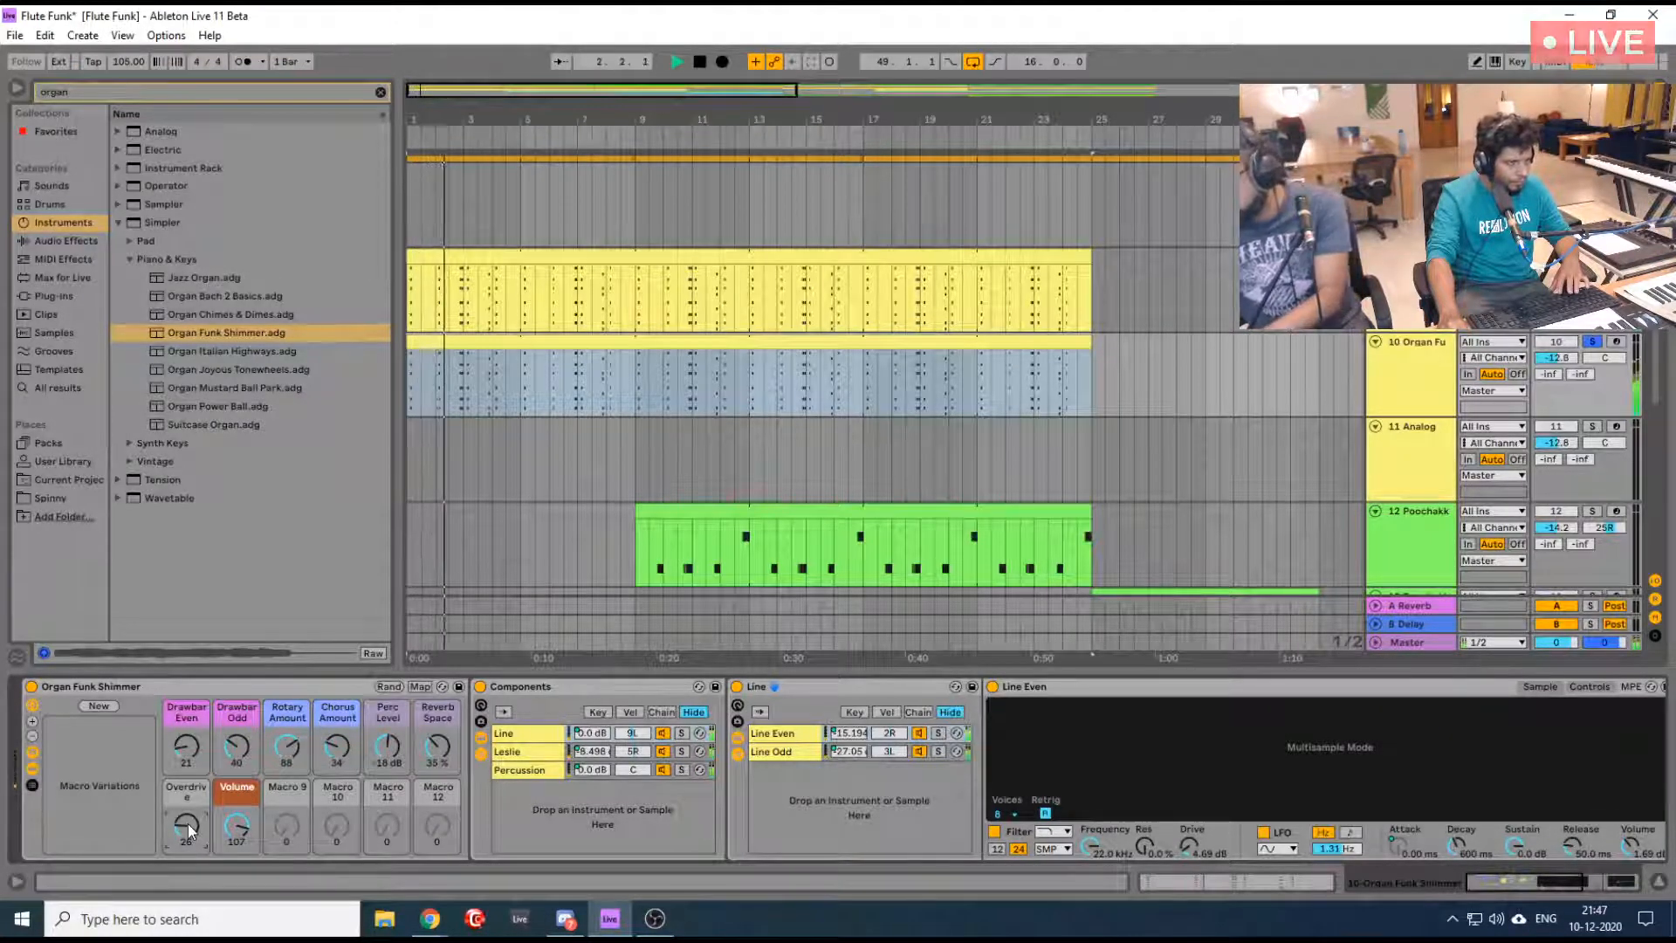
Set the organ track's volume to -11.0 dB and play the arrangement from the start
{"action": "left_click_drag", "start_coordinate": [426, 116], "coordinate": [426, 62]}
{"action": "key", "text": "space"}
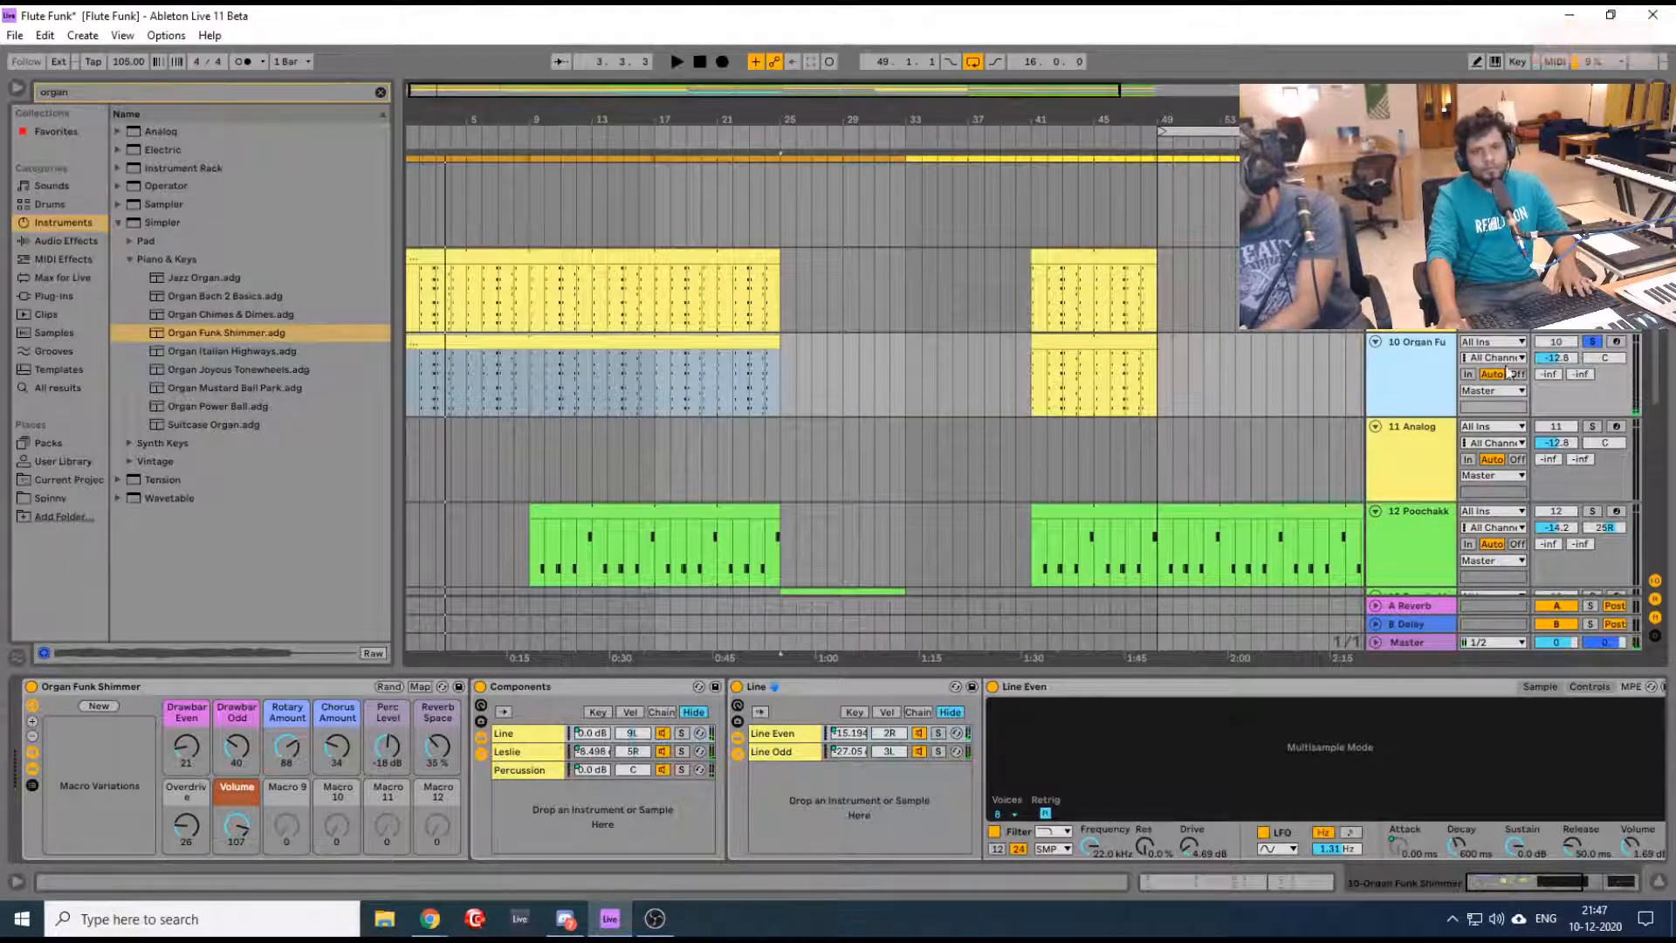
{"action": "left_click_drag", "start_coordinate": [1559, 363], "coordinate": [1559, 349]}
{"action": "key", "text": "space"}
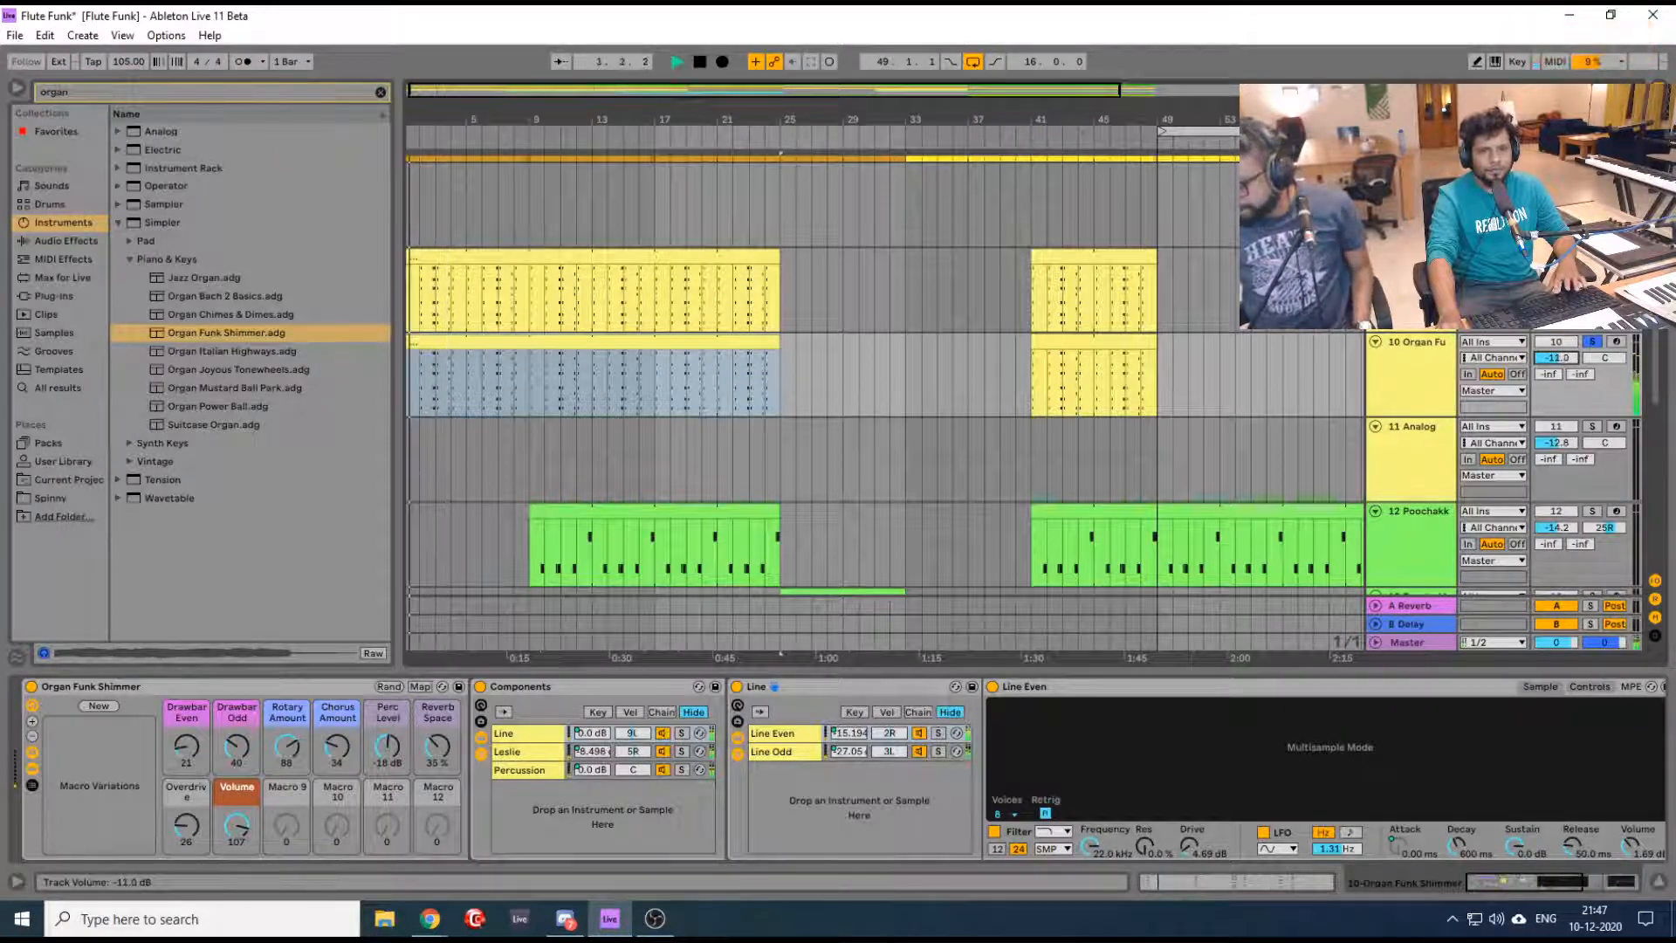
Trim the Wavetable part at the beginning of the arrangement so that it starts at bar 9
{"action": "scroll", "coordinate": [429, 165], "scroll_direction": "left", "scroll_amount": 1}
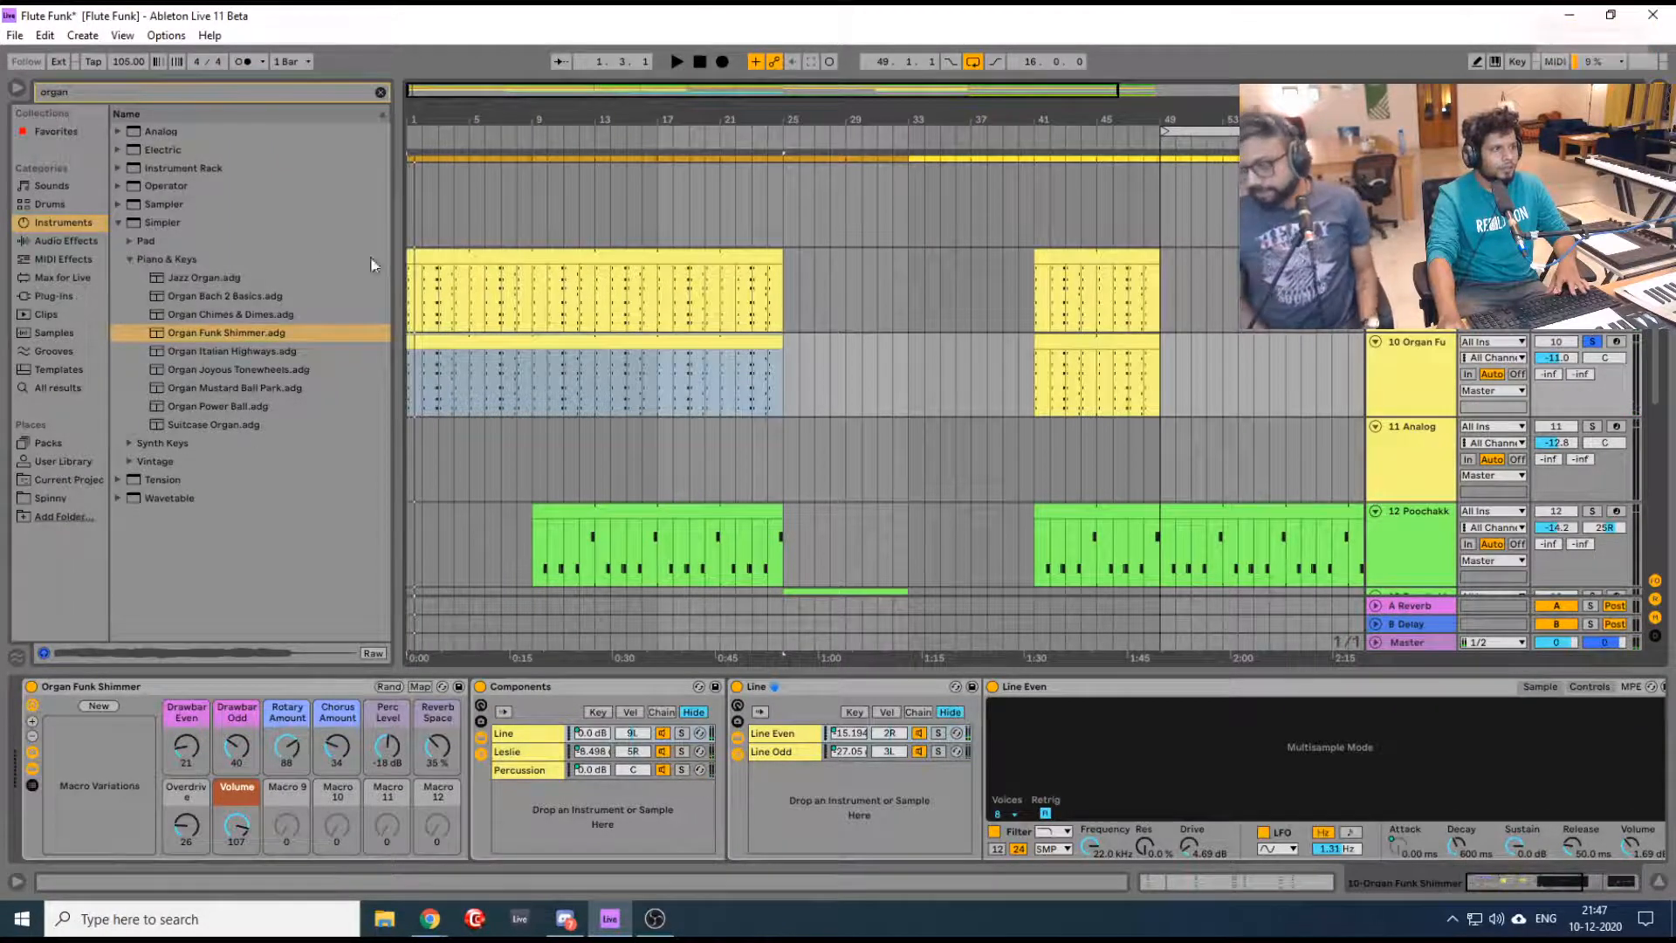
{"action": "left_click_drag", "start_coordinate": [411, 253], "coordinate": [536, 258]}
{"action": "left_click_drag", "start_coordinate": [436, 119], "coordinate": [436, 211]}
{"action": "scroll", "coordinate": [674, 409], "scroll_direction": "up", "scroll_amount": 2}
{"action": "scroll", "coordinate": [674, 410], "scroll_direction": "up", "scroll_amount": 1}
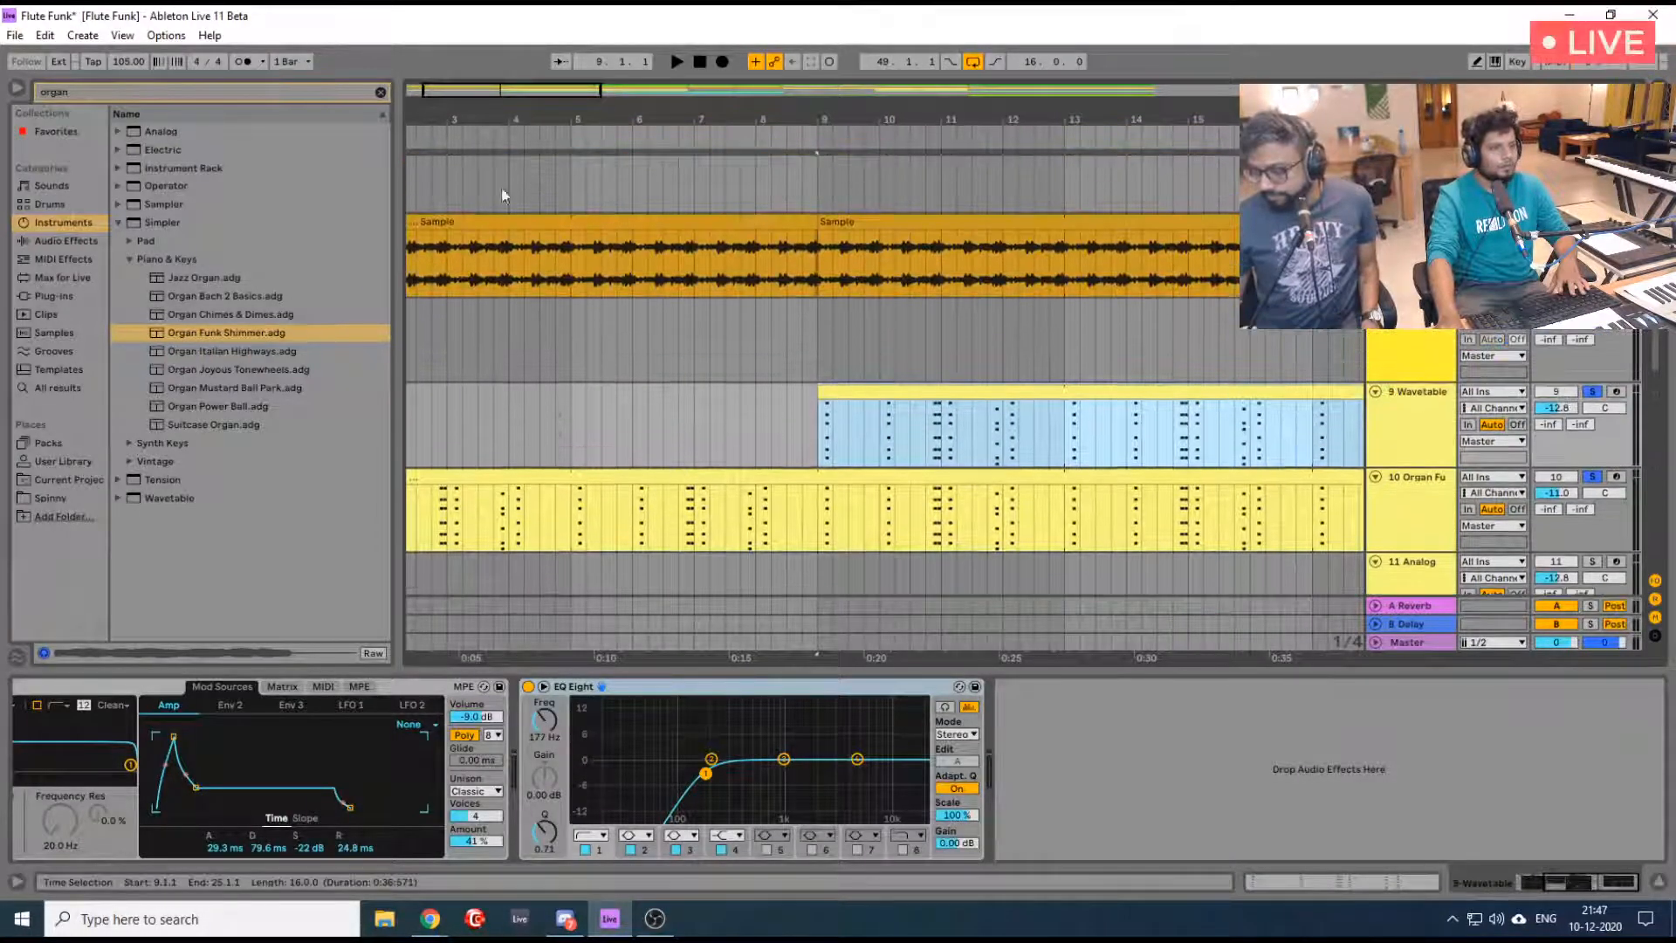
Play from bar 1 and turn off solo on the Wavetable and organ tracks
{"action": "left_click_drag", "start_coordinate": [440, 96], "coordinate": [469, 390]}
{"action": "left_click", "coordinate": [410, 508]}
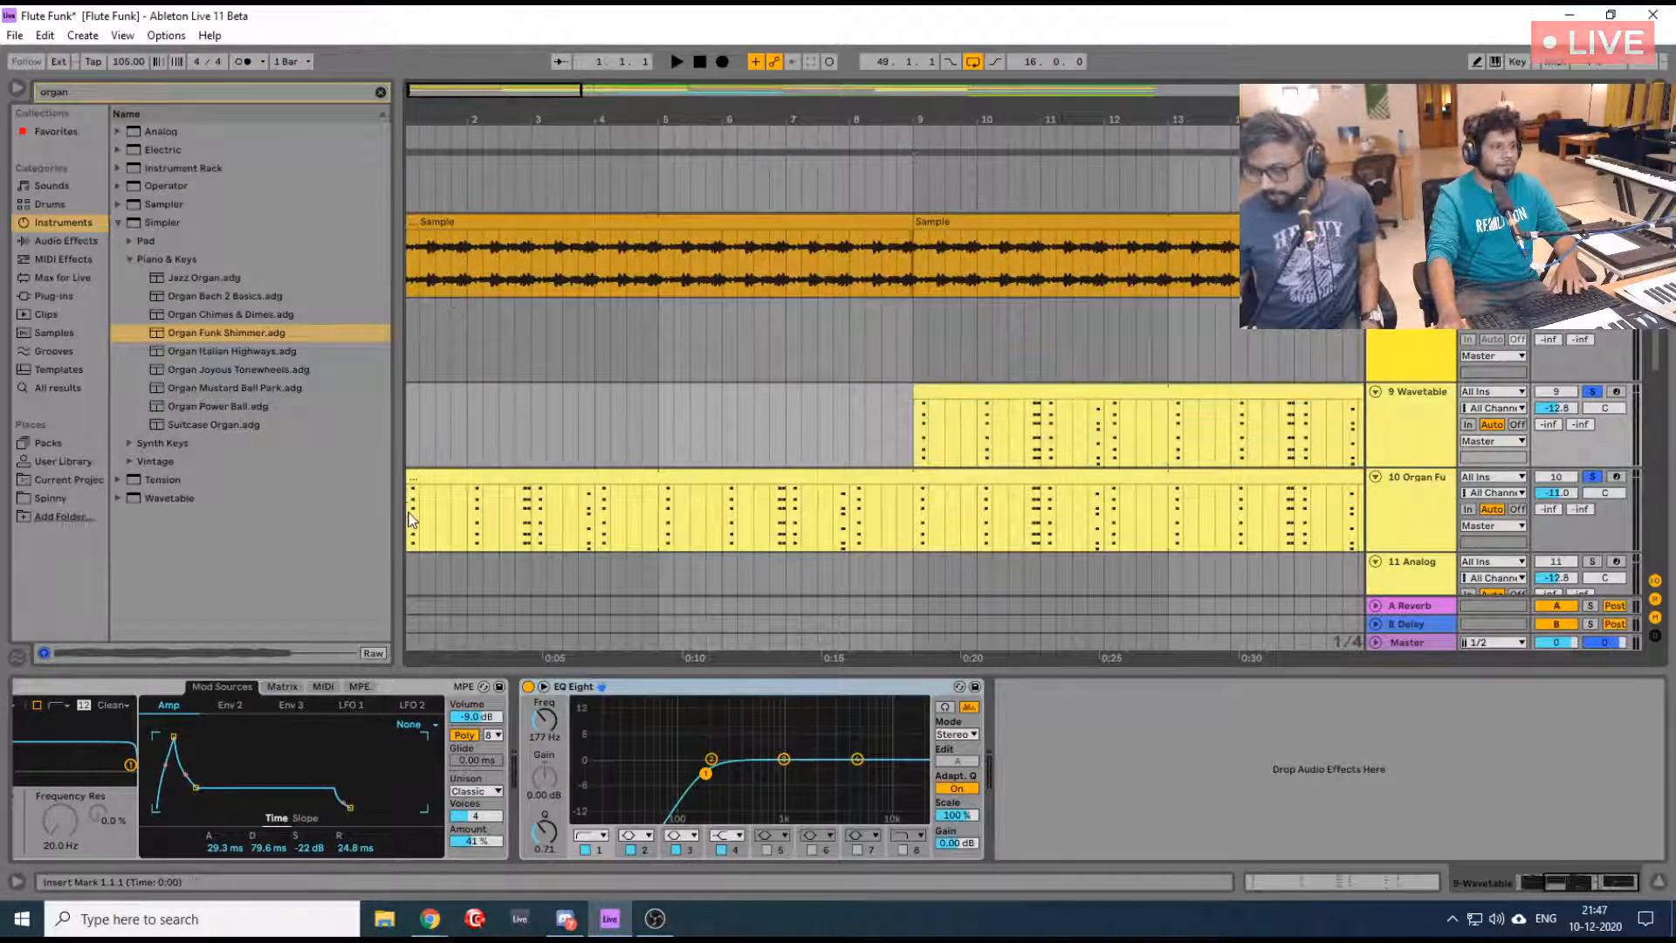
{"action": "key", "text": "space"}
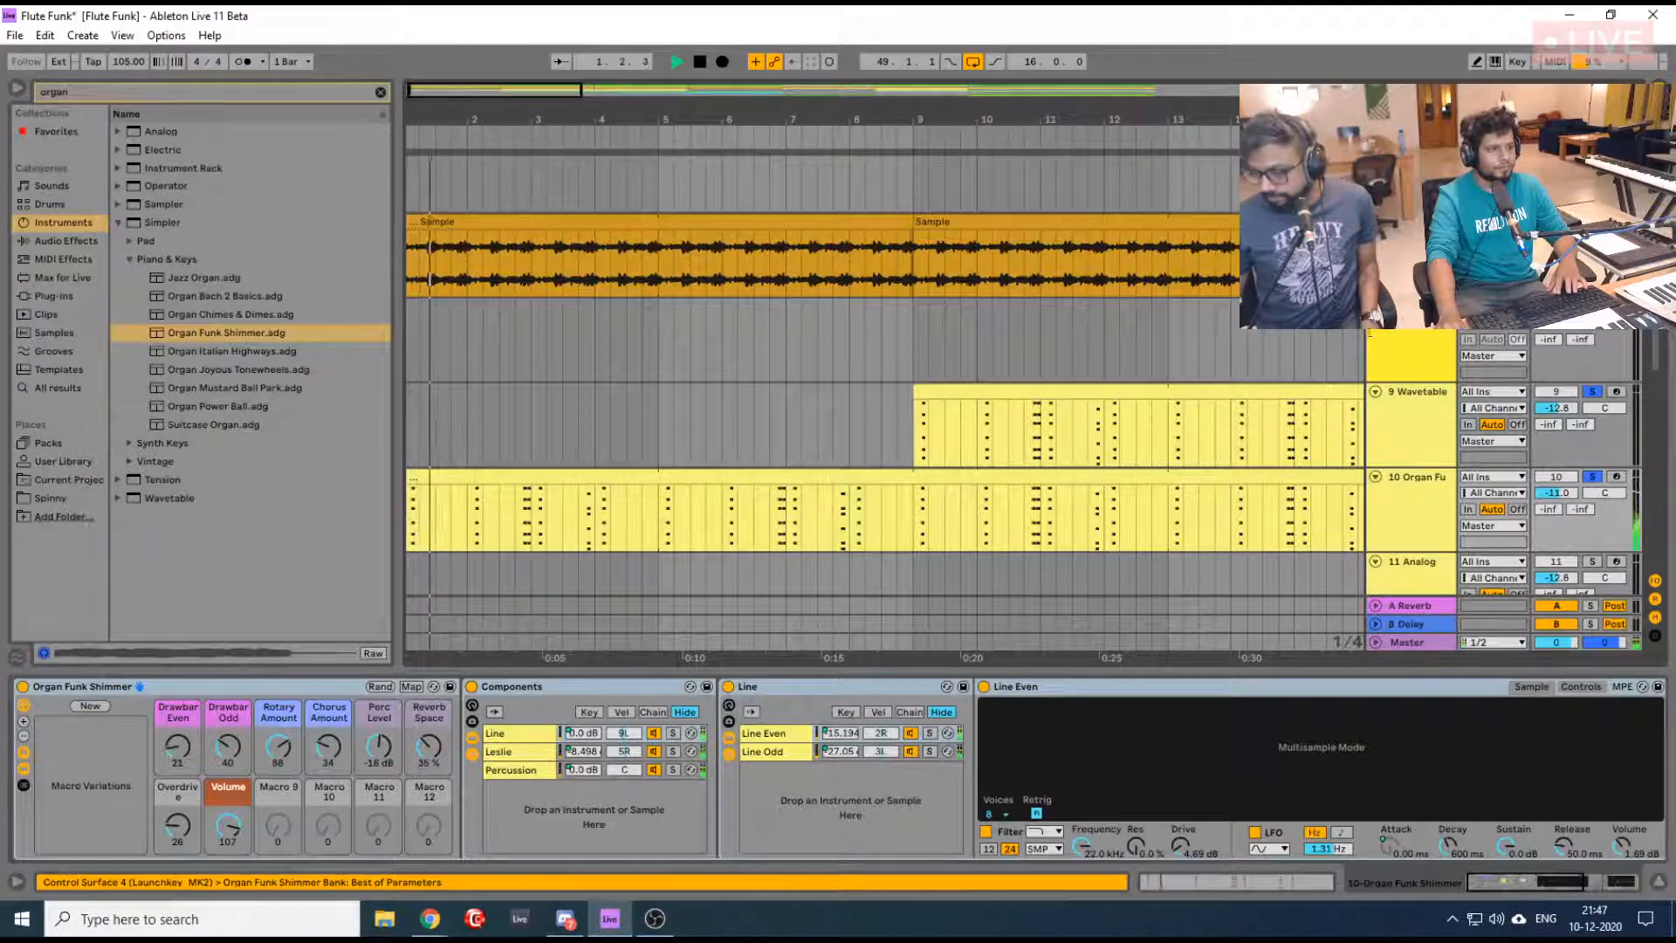
{"action": "left_click", "coordinate": [1591, 478]}
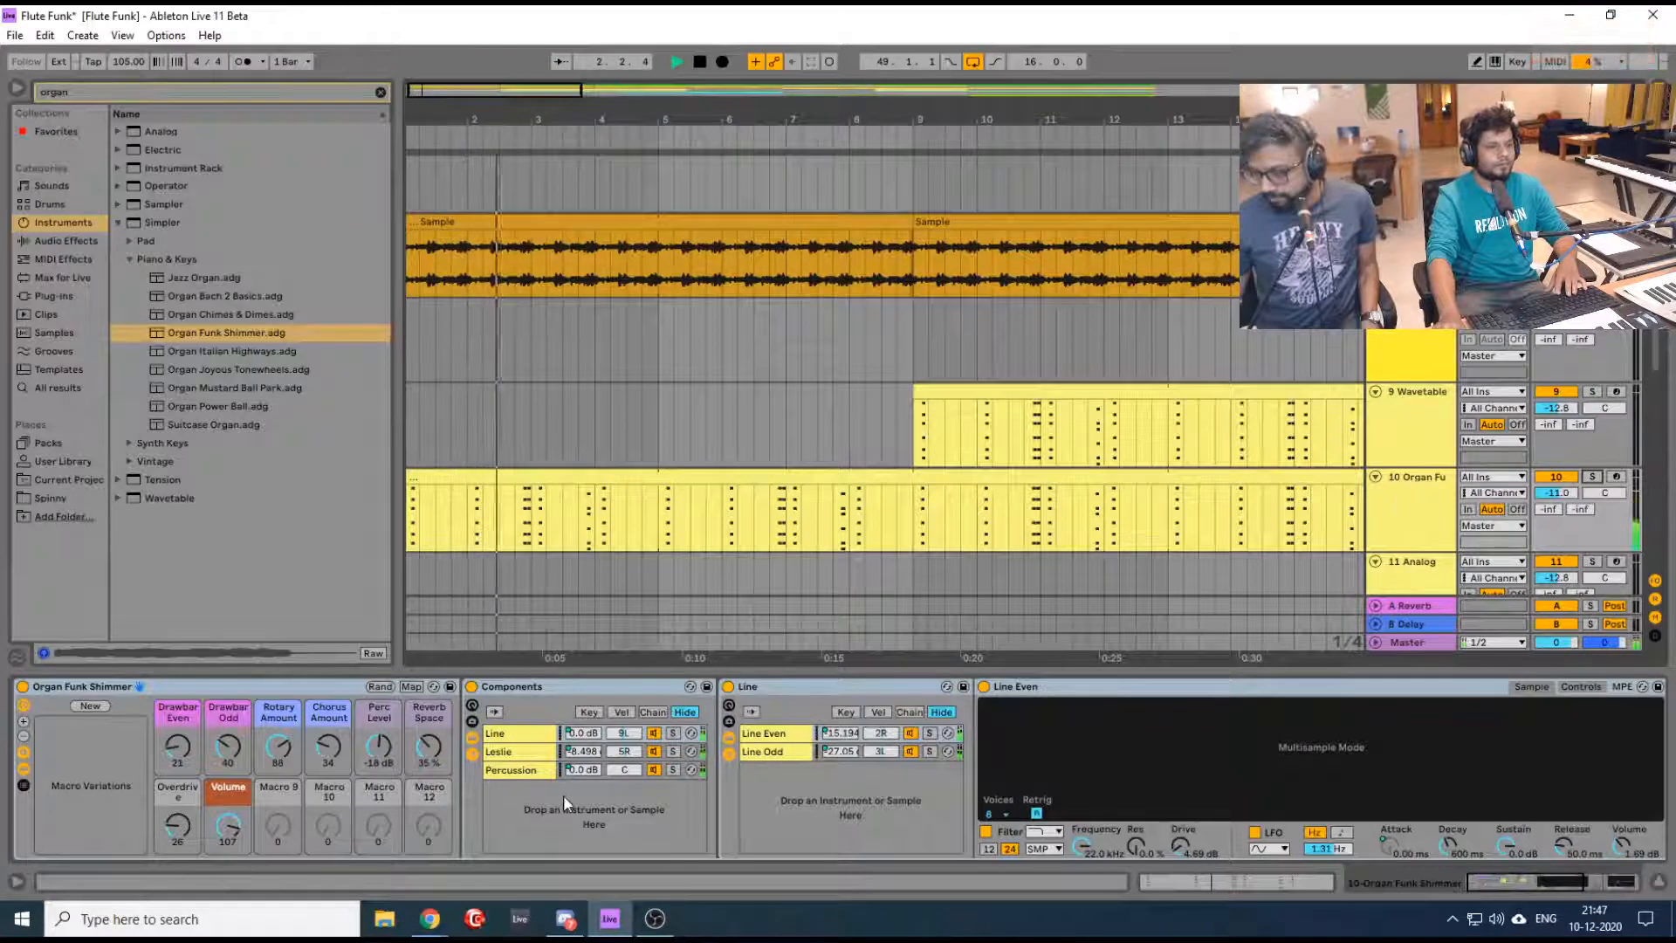
In the organ's Line Even sampler, set Sustain to -15 dB and Decay to 267 ms
{"action": "left_click", "coordinate": [517, 738]}
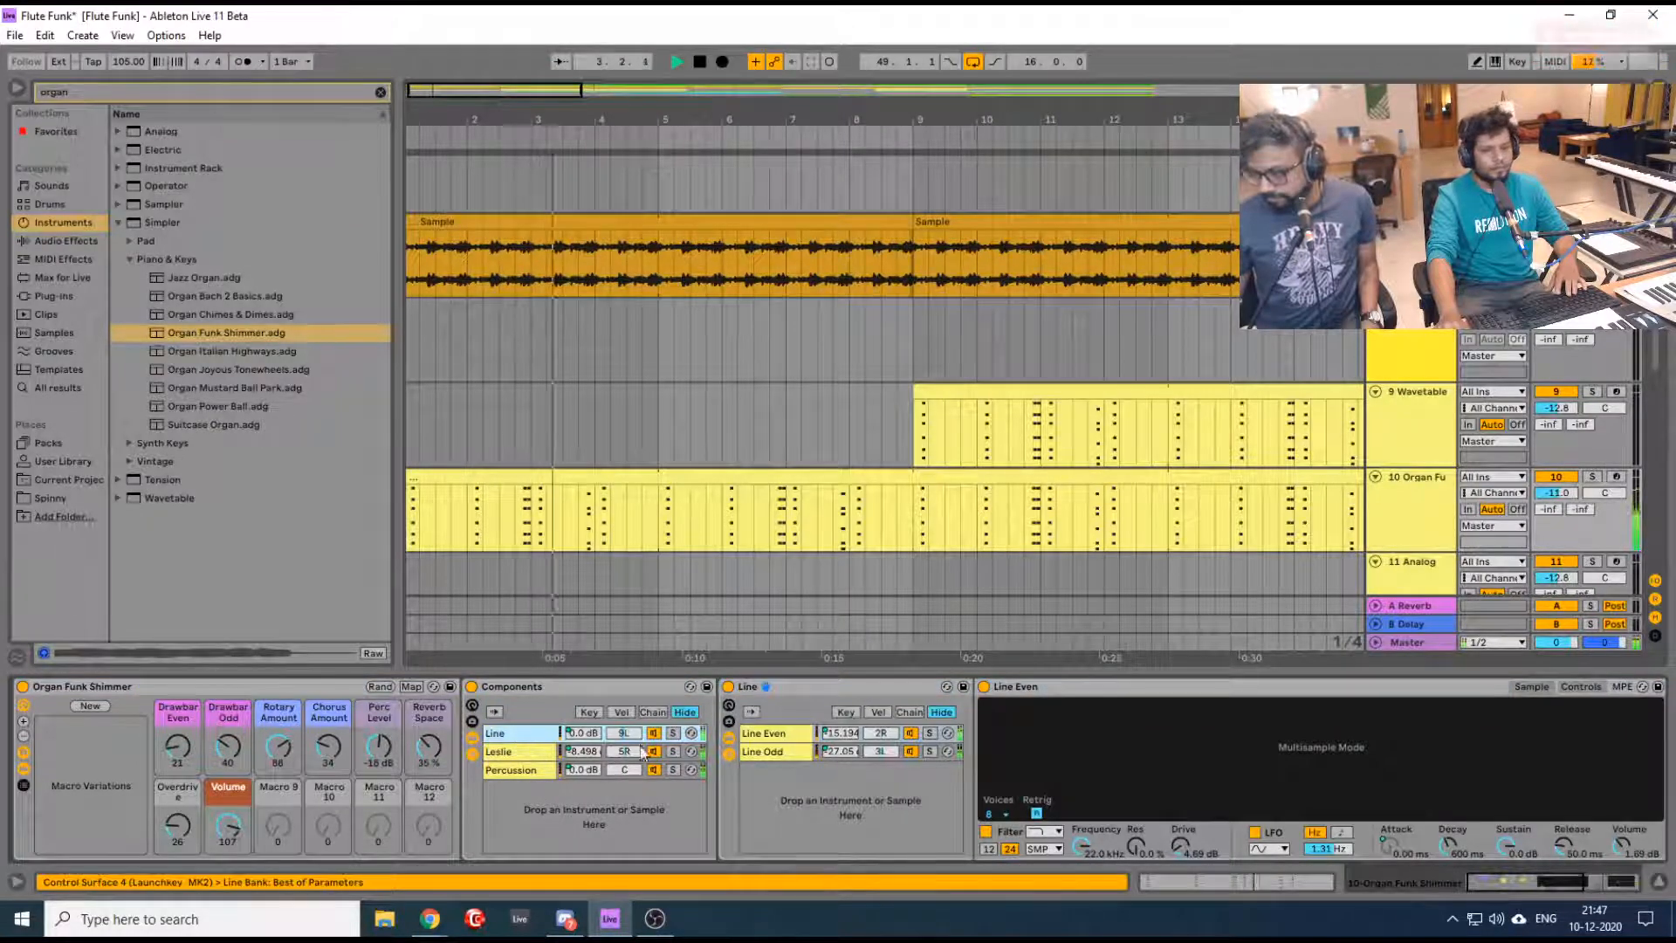
{"action": "left_click_drag", "start_coordinate": [1505, 846], "coordinate": [1505, 899]}
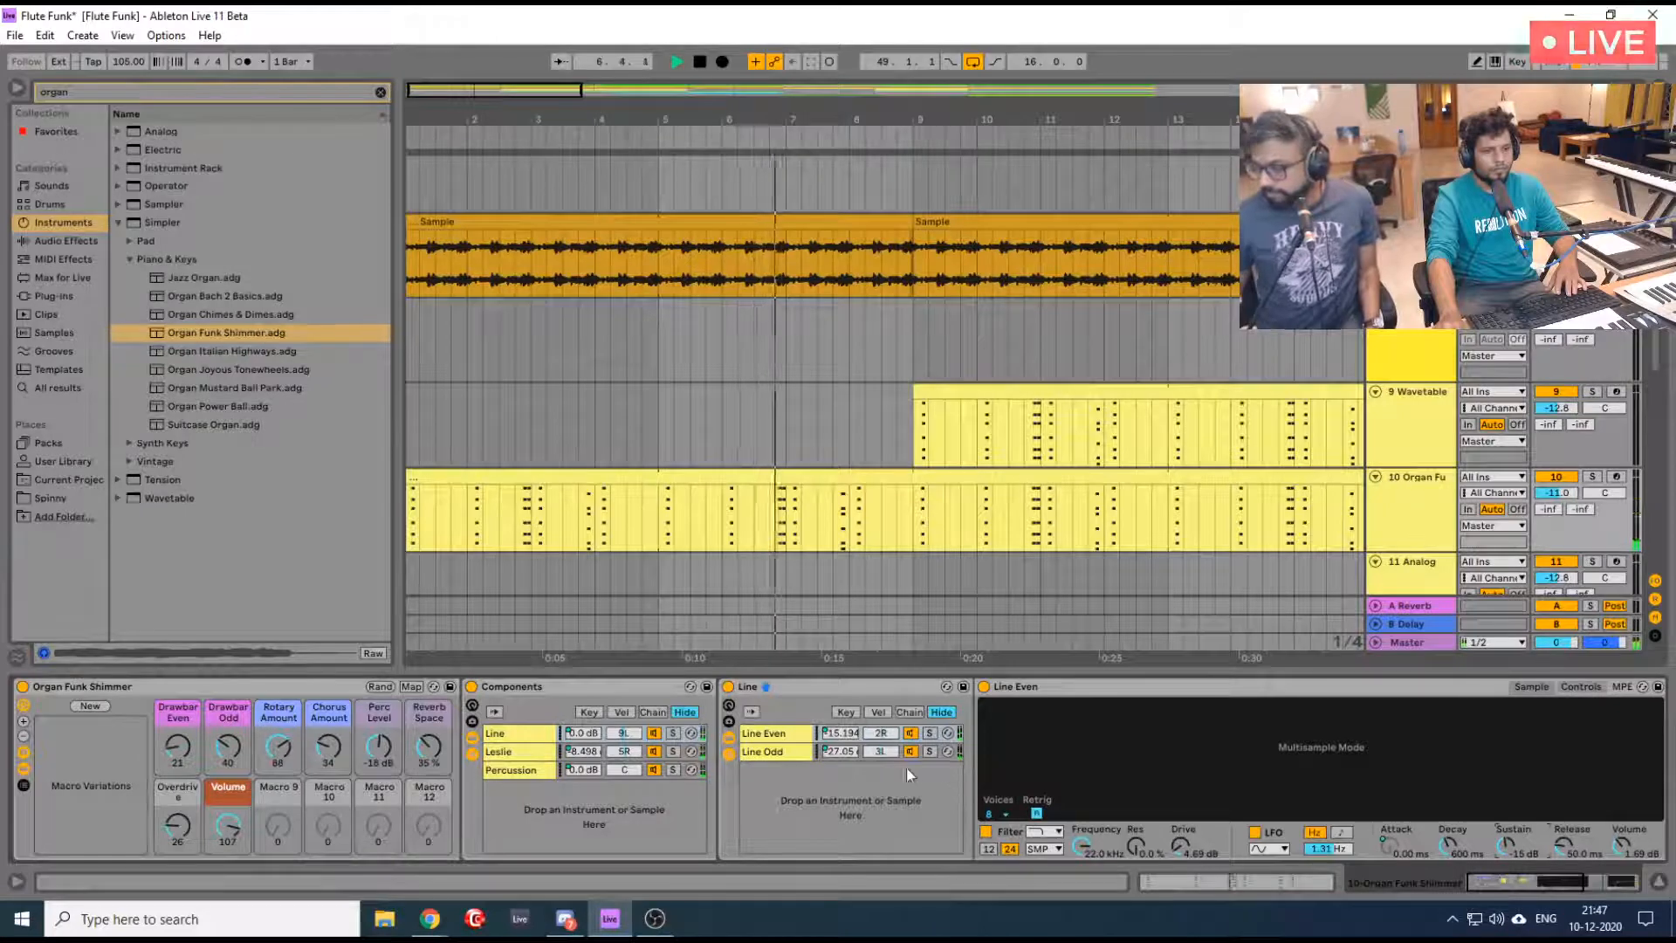
{"action": "left_click_drag", "start_coordinate": [1448, 845], "coordinate": [1449, 857]}
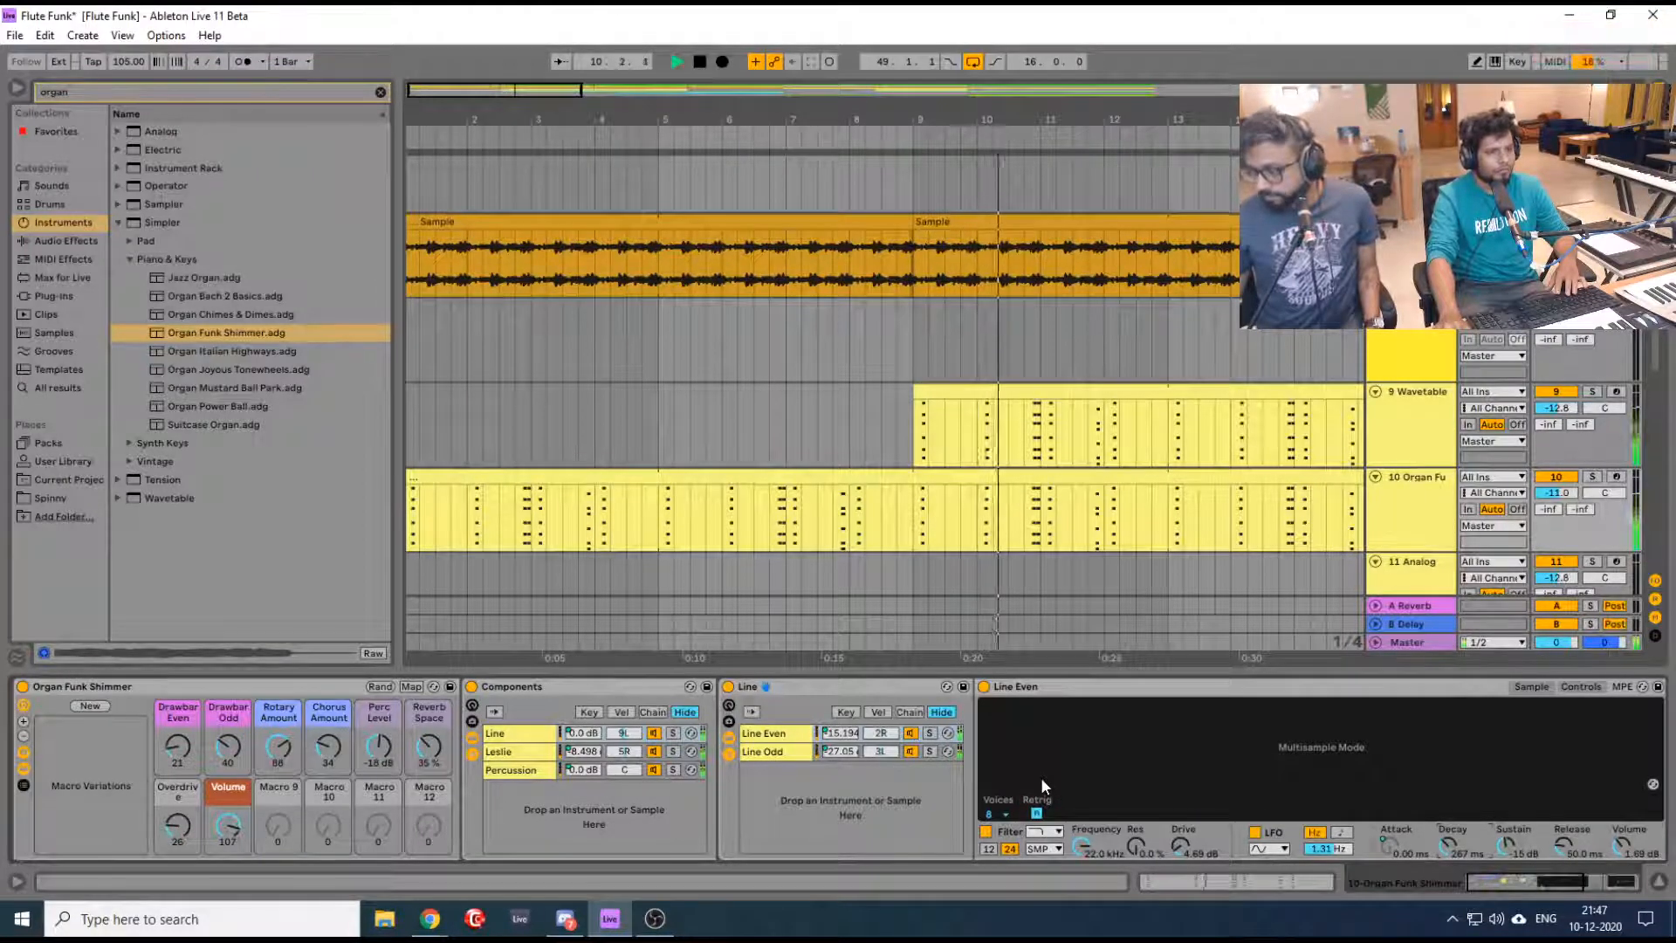
Listen to the arrangement past the Wavetable entry at bar 9 while reviewing the clips on the lower tracks, then stop playback
{"action": "left_click", "coordinate": [1408, 438]}
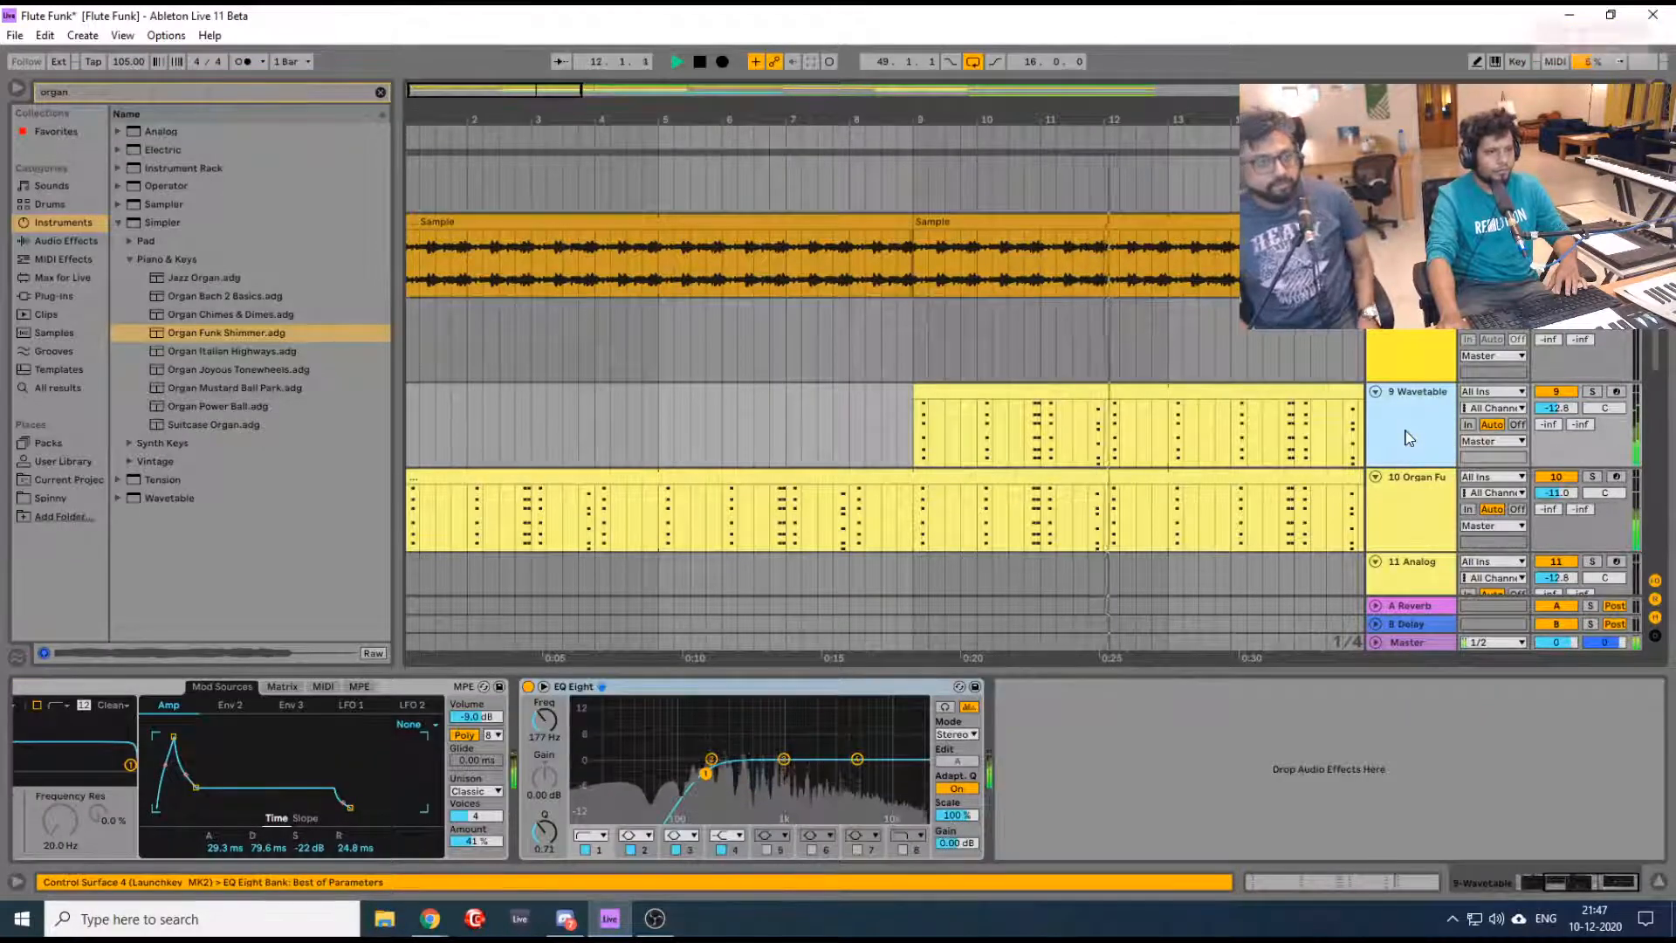
{"action": "left_click_drag", "start_coordinate": [928, 115], "coordinate": [679, 106]}
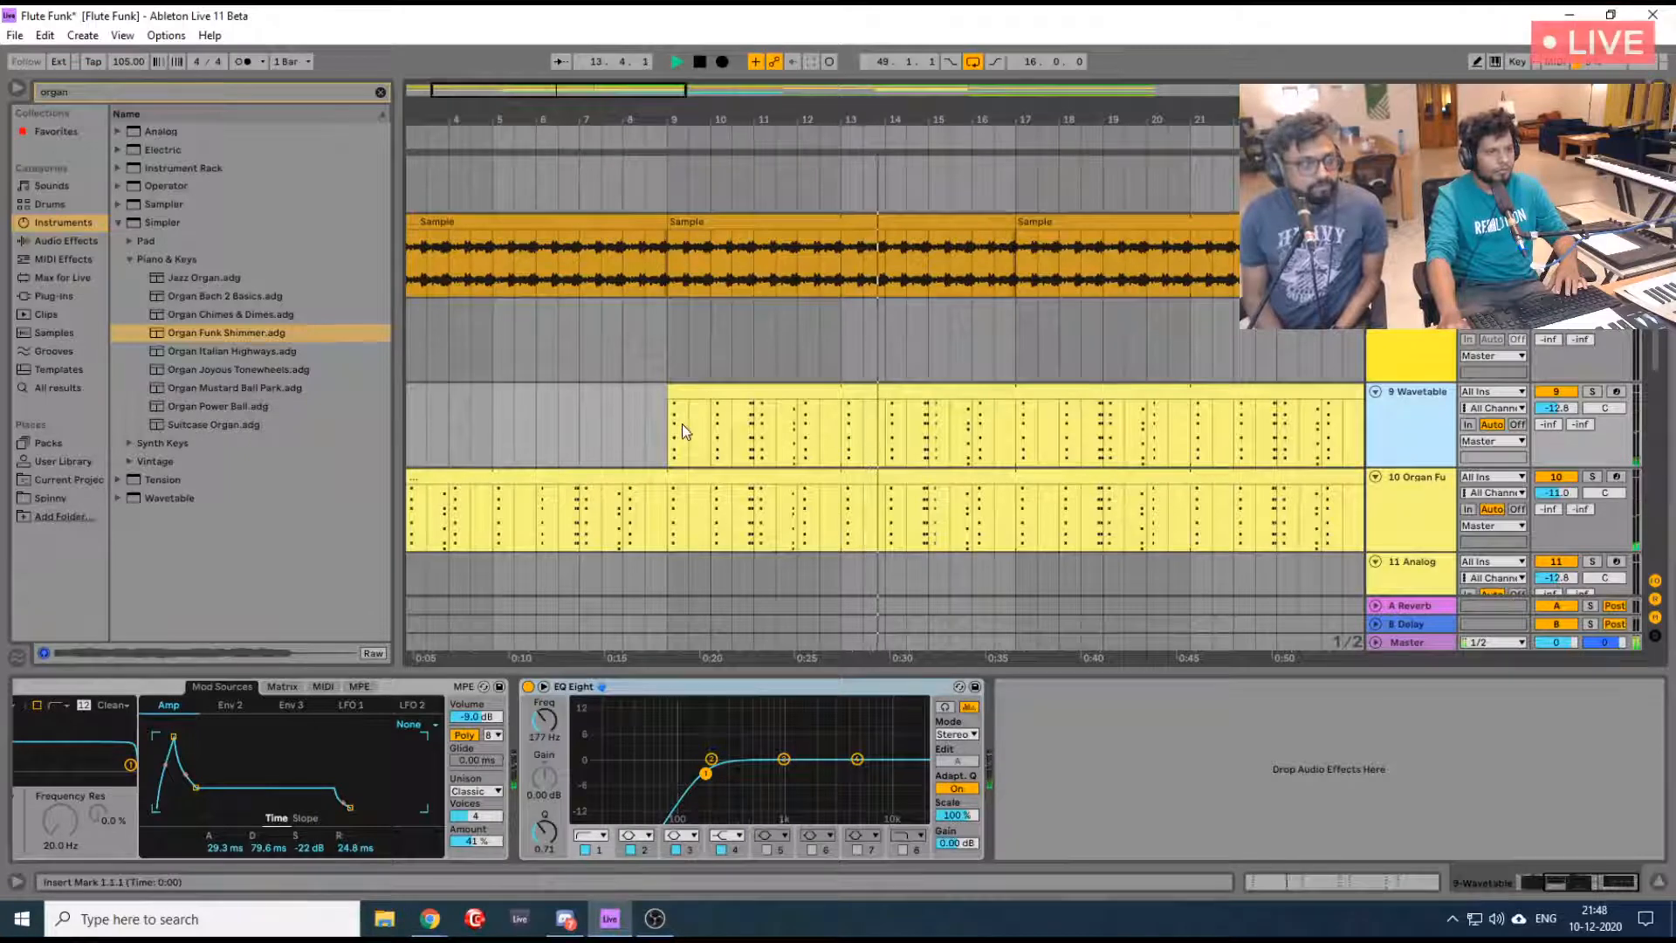
{"action": "scroll", "coordinate": [683, 422], "scroll_direction": "down", "scroll_amount": 2}
{"action": "left_click_drag", "start_coordinate": [708, 120], "coordinate": [494, 126]}
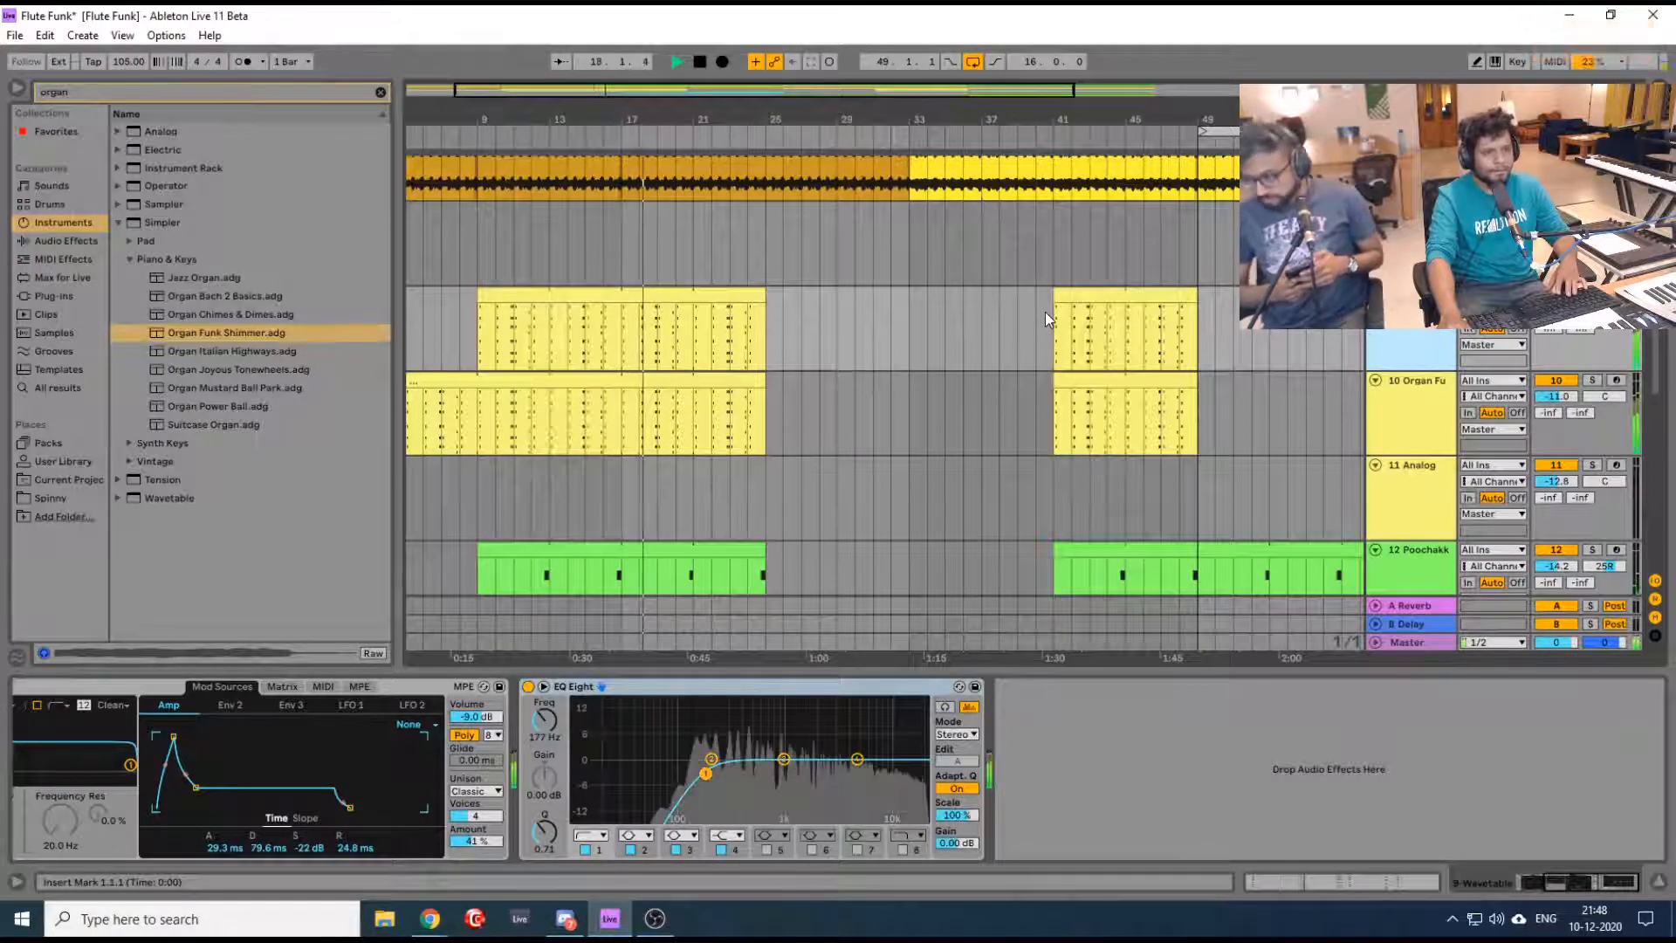
{"action": "scroll", "coordinate": [1045, 311], "scroll_direction": "down", "scroll_amount": 1}
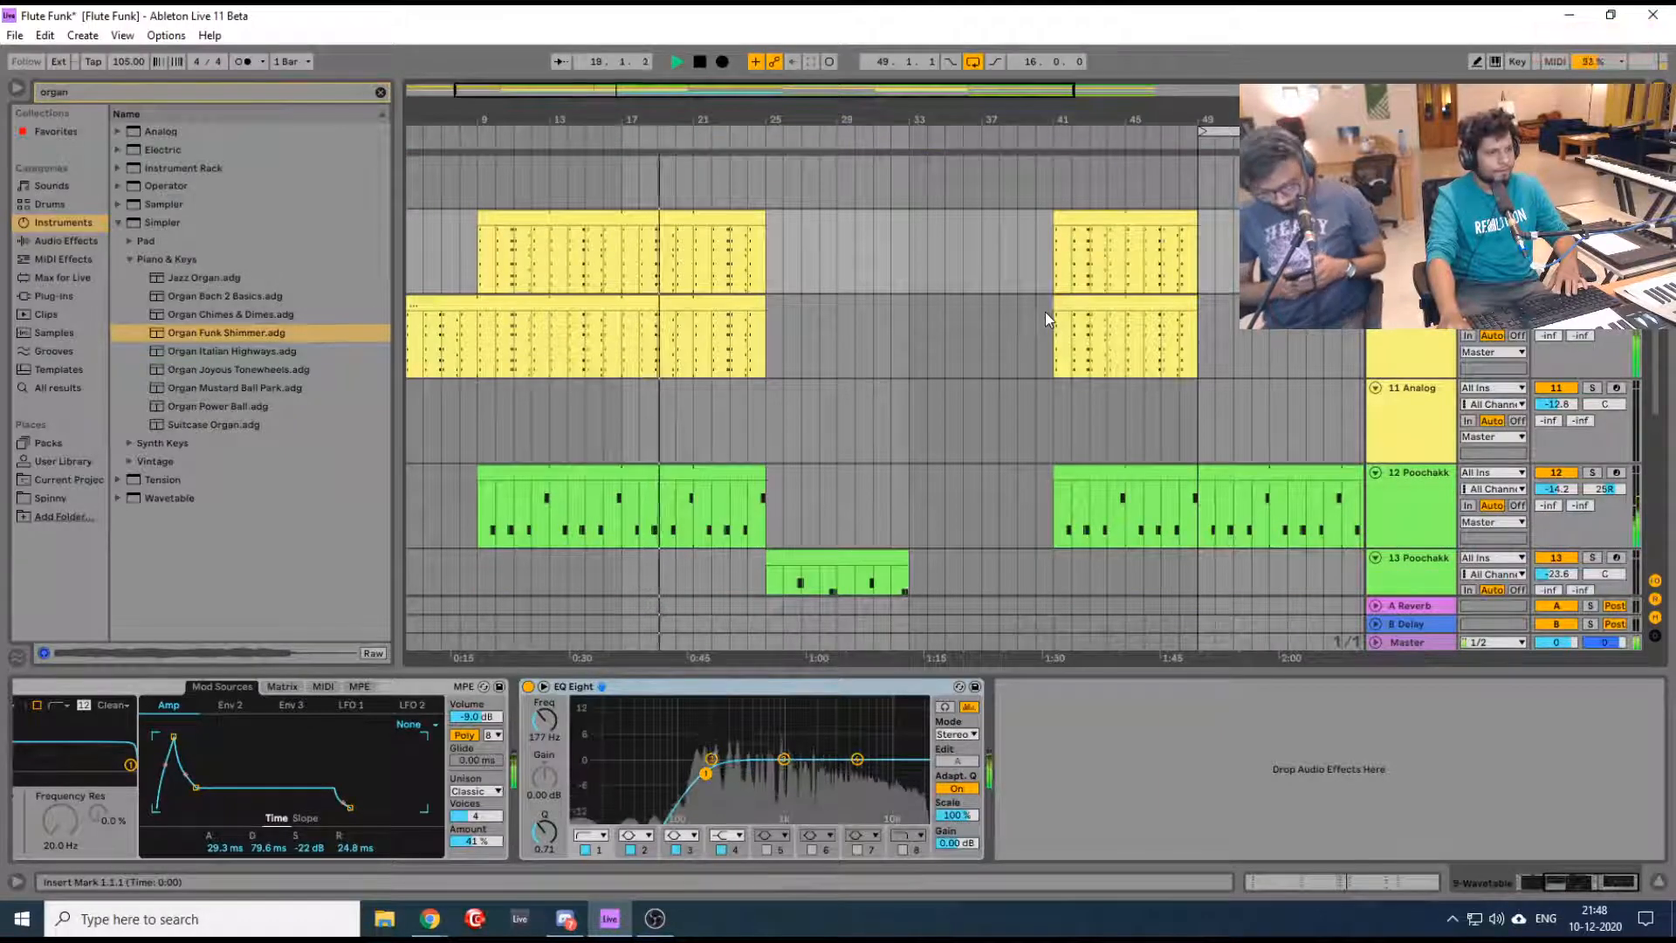
{"action": "scroll", "coordinate": [1045, 311], "scroll_direction": "down", "scroll_amount": 2}
{"action": "scroll", "coordinate": [1045, 311], "scroll_direction": "down", "scroll_amount": 3}
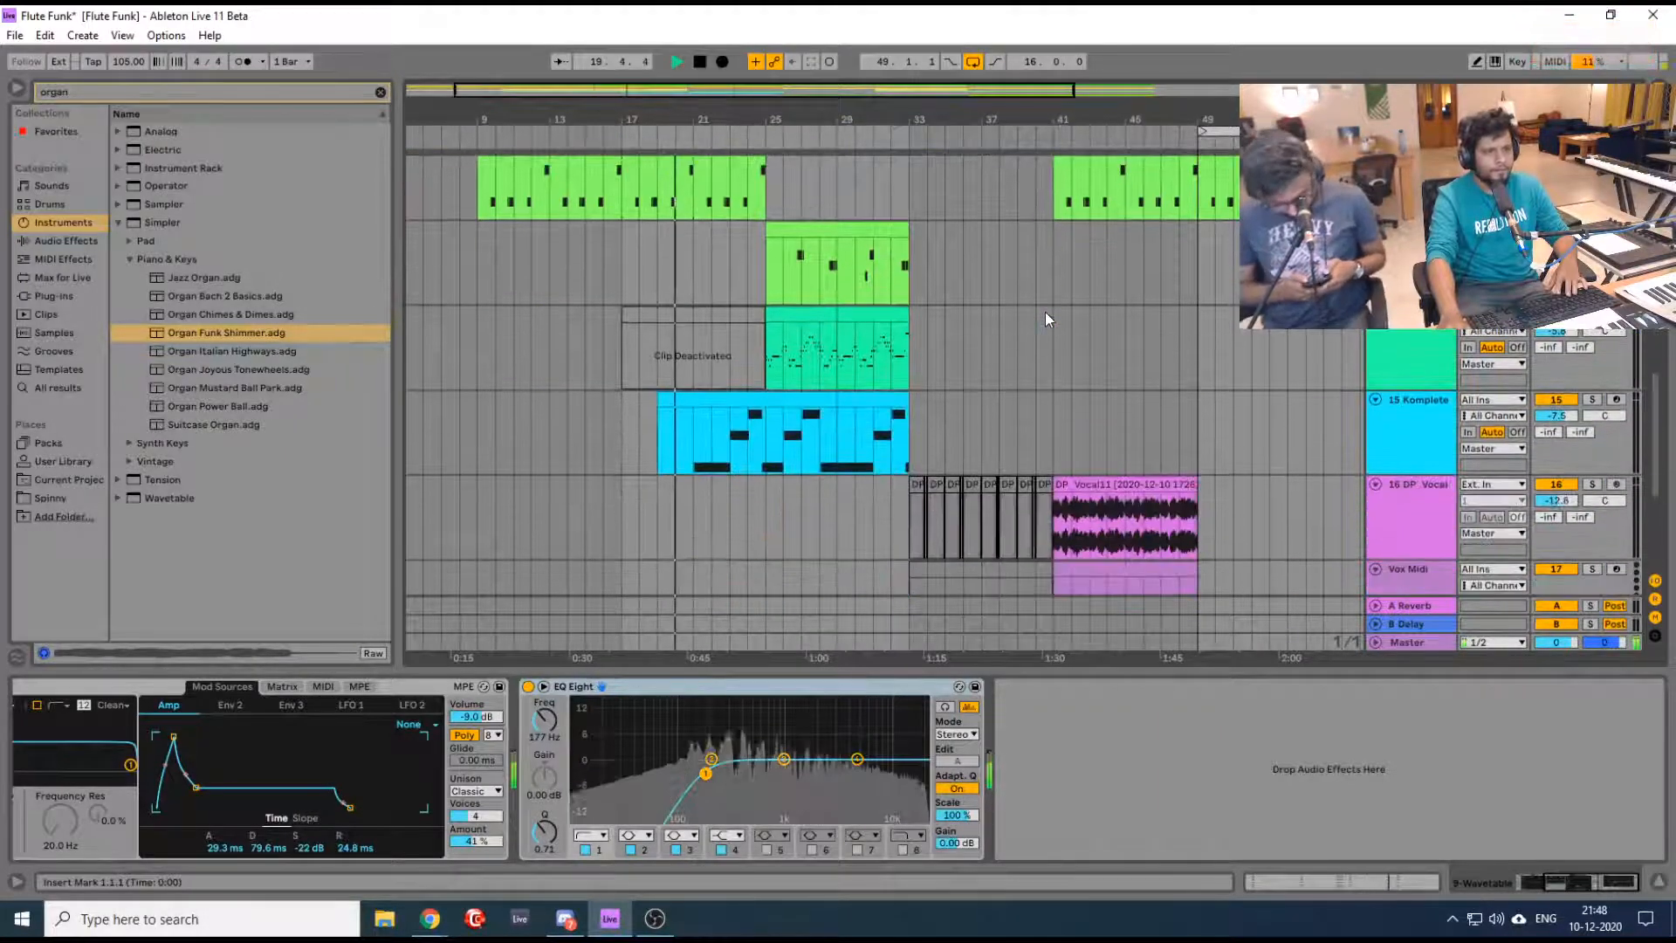
{"action": "scroll", "coordinate": [1045, 311], "scroll_direction": "down", "scroll_amount": 1}
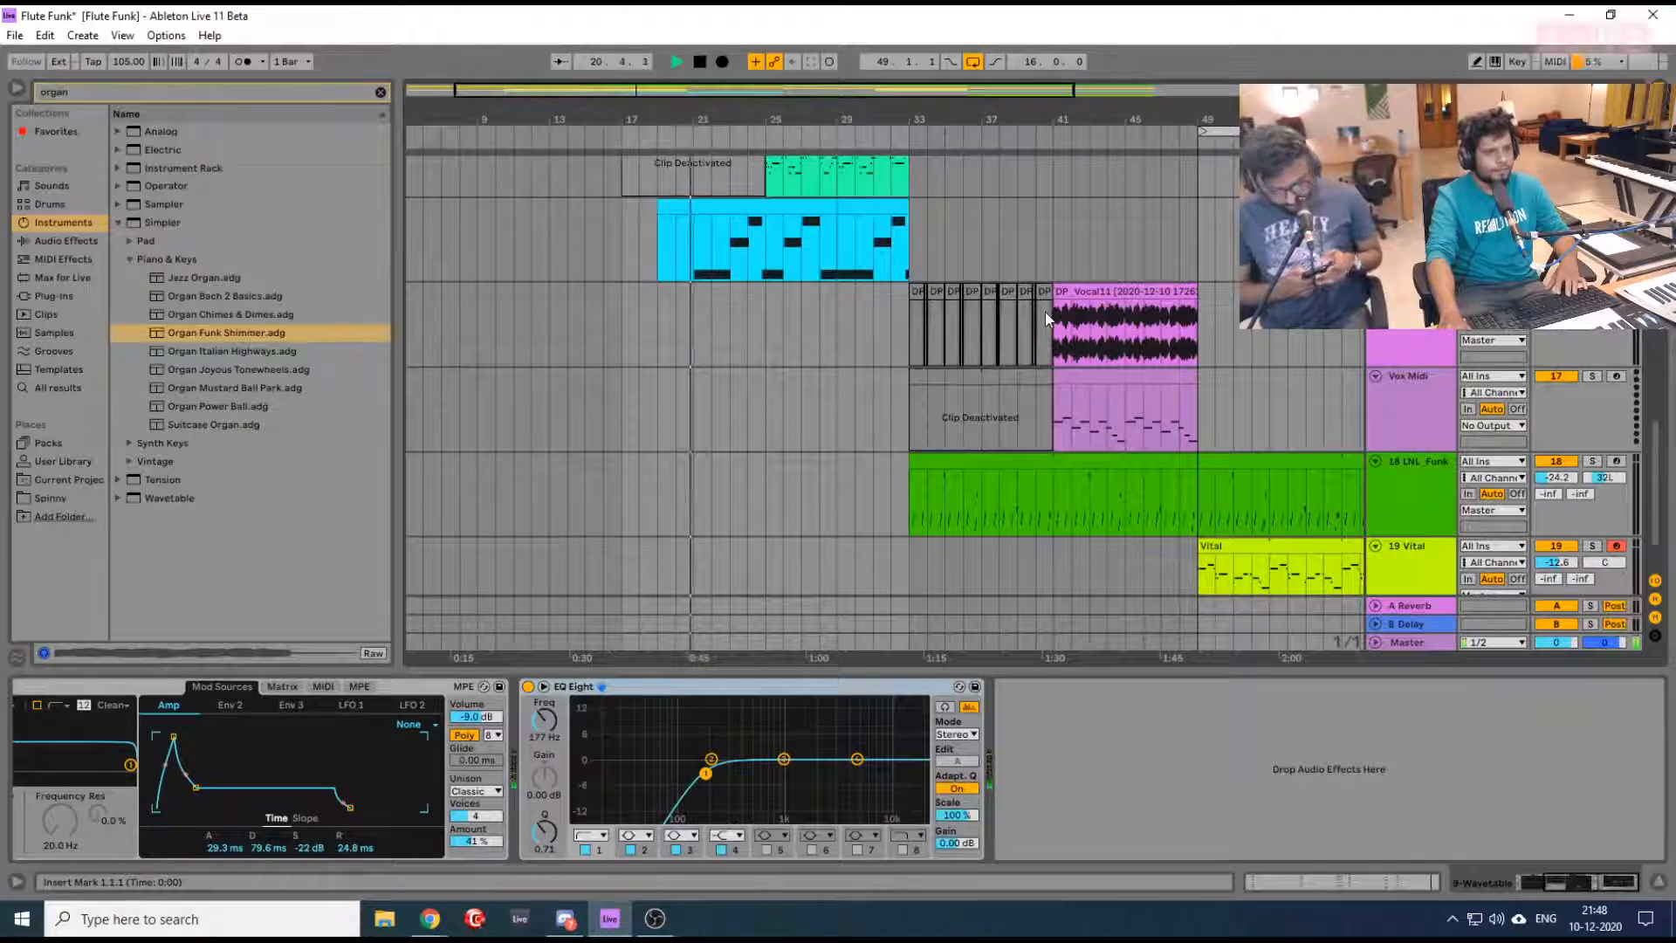
{"action": "scroll", "coordinate": [1045, 312], "scroll_direction": "up", "scroll_amount": 1}
{"action": "scroll", "coordinate": [1045, 312], "scroll_direction": "down", "scroll_amount": 1}
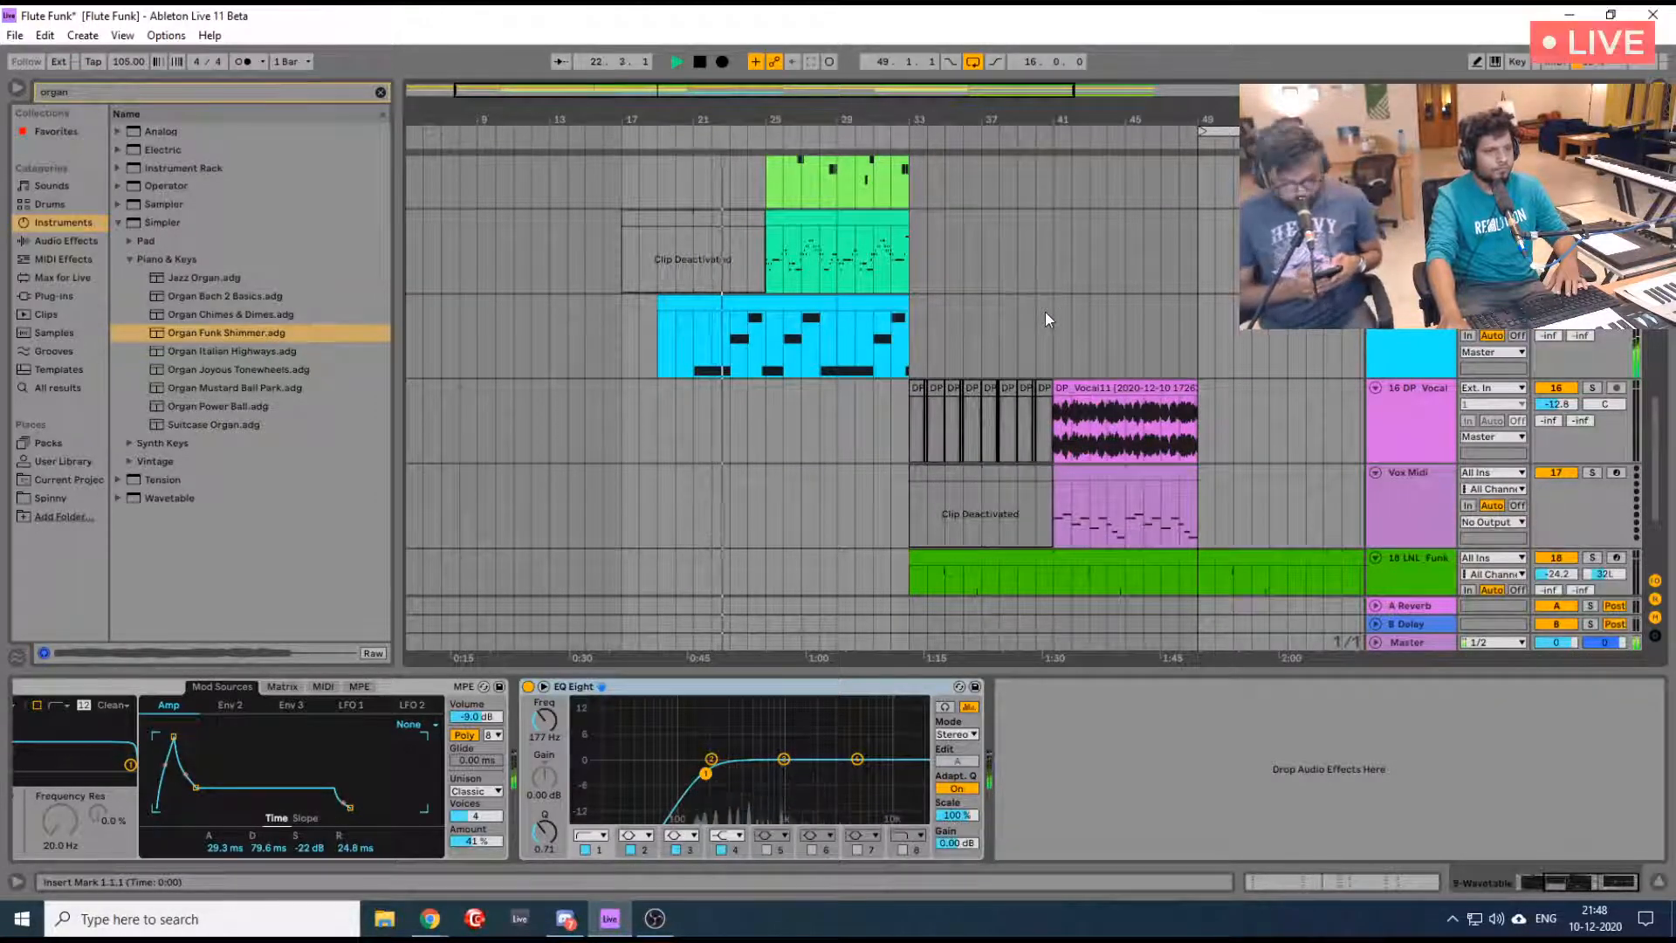
{"action": "key", "text": "space"}
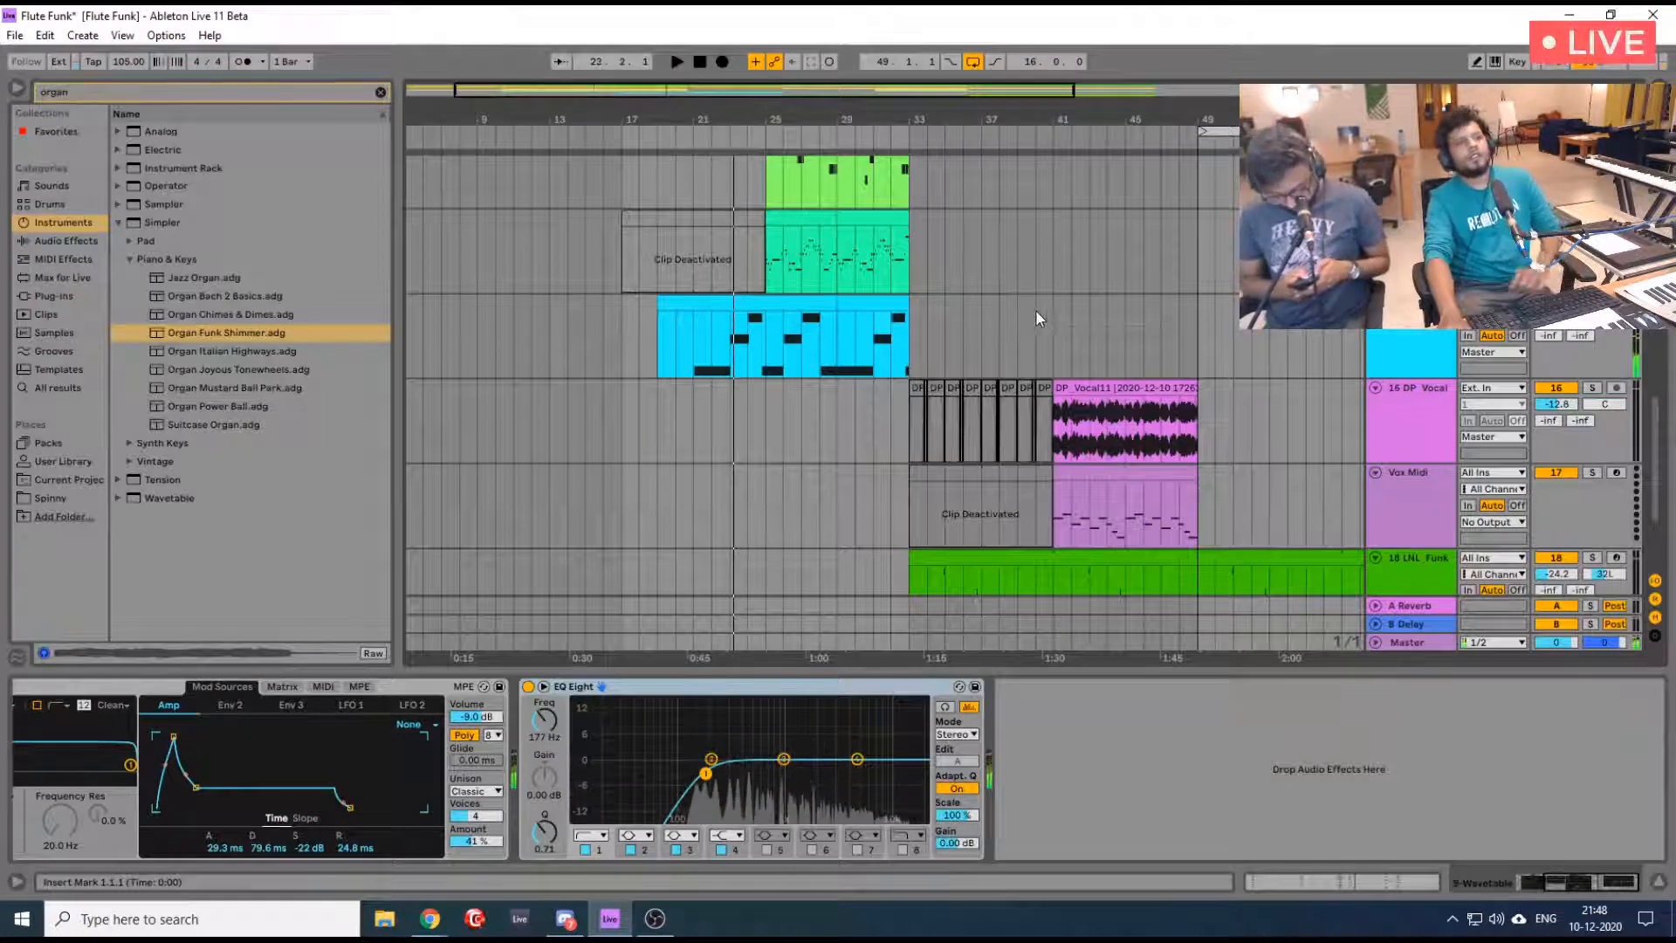
Copy the vibrato Audio Effect Rack from the Vital track to the end of the DP Vocal device chain and place the insert mark at bar 41
{"action": "left_click_drag", "start_coordinate": [977, 108], "coordinate": [881, 108]}
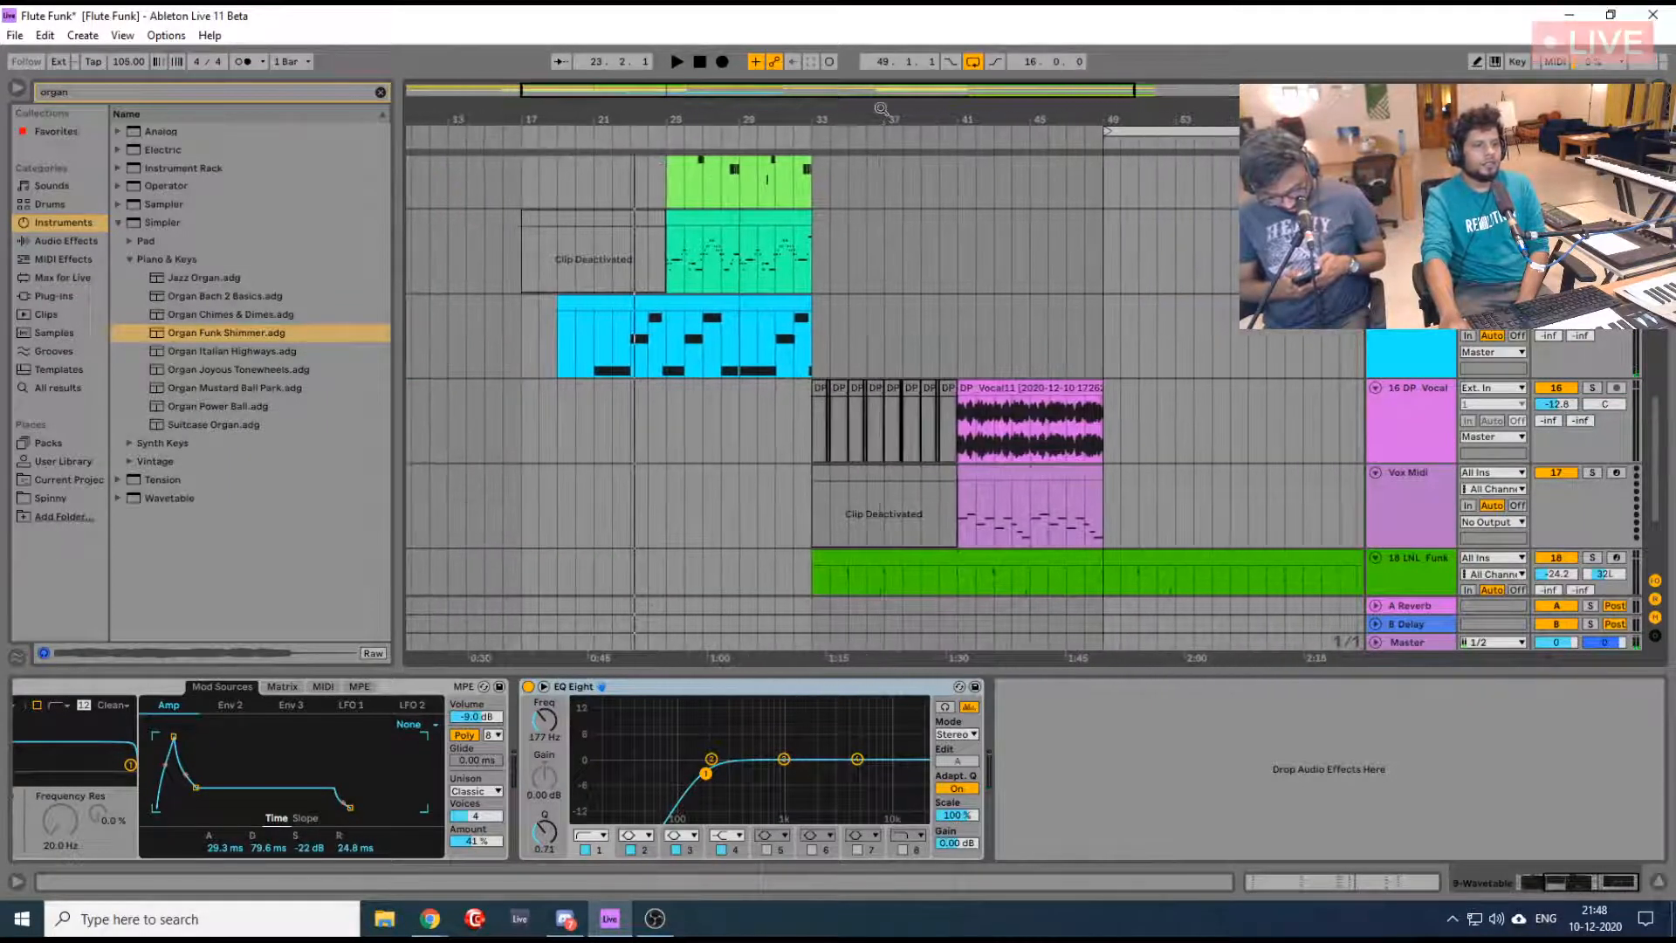
{"action": "scroll", "coordinate": [1018, 271], "scroll_direction": "down", "scroll_amount": 4}
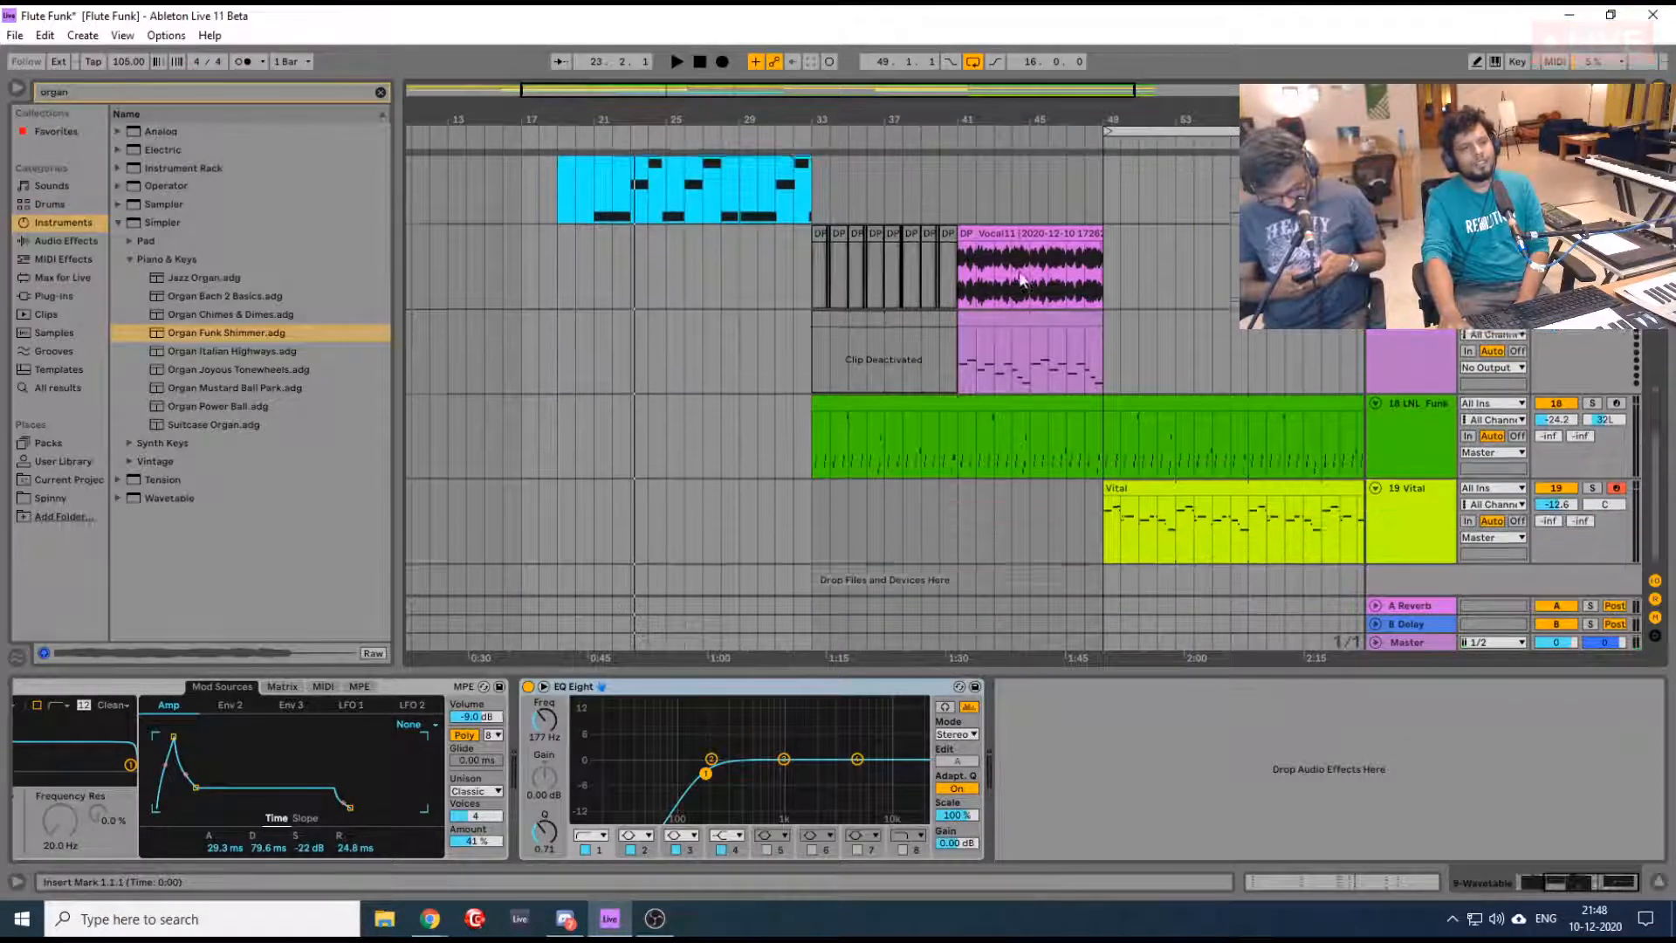
{"action": "left_click", "coordinate": [1428, 520]}
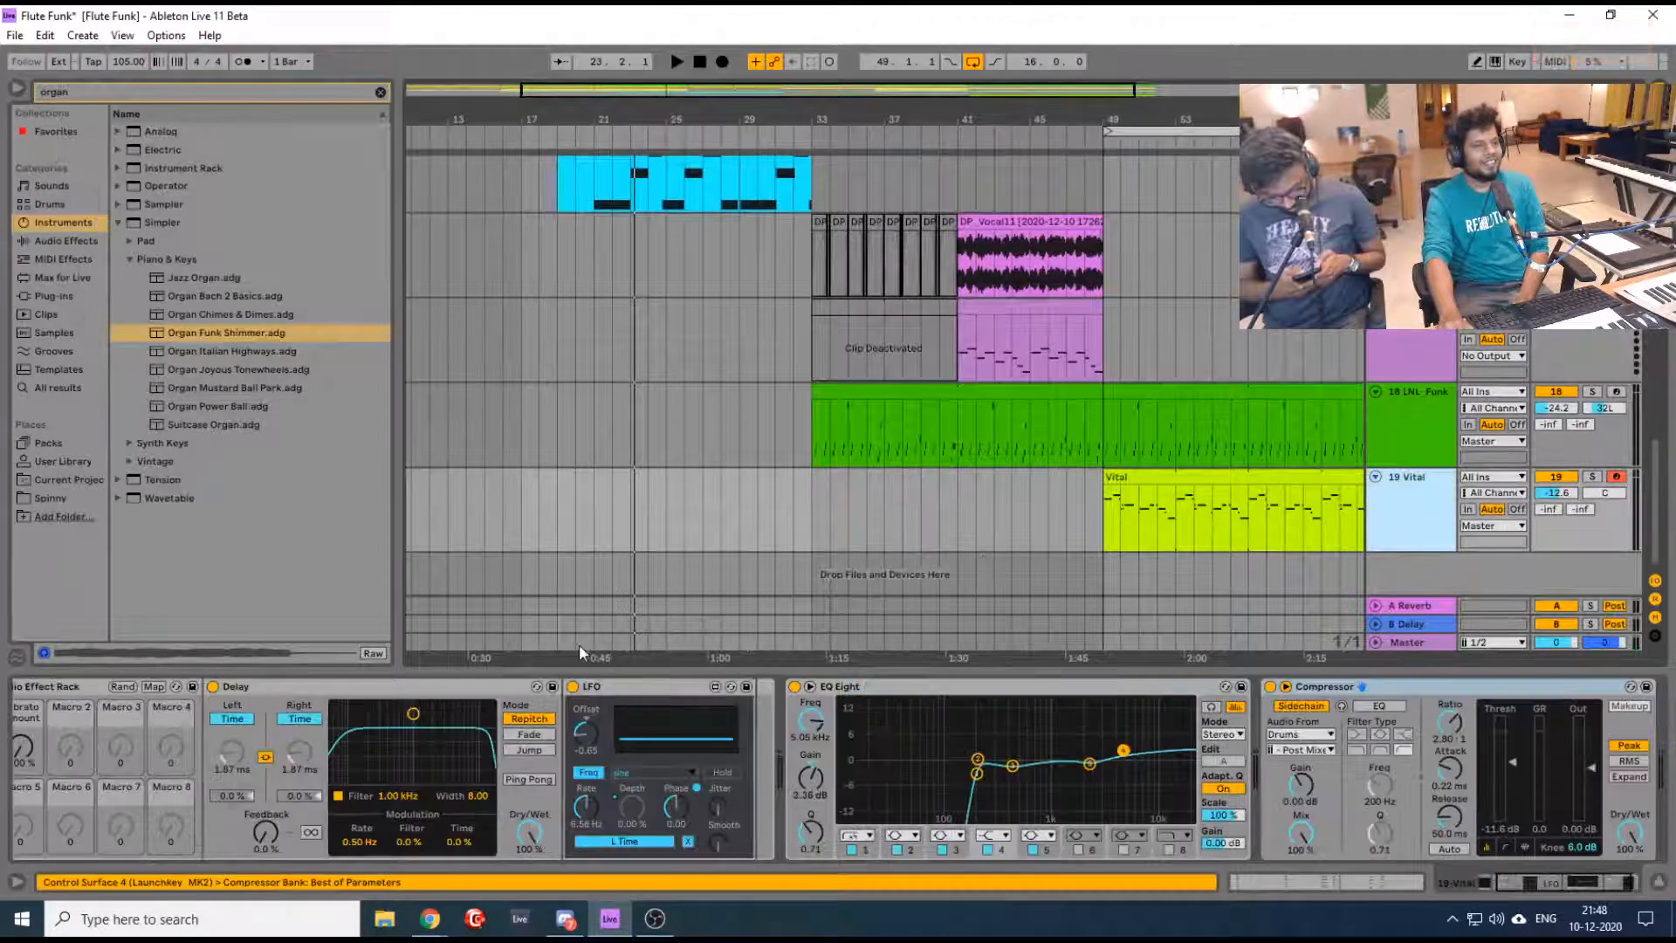
{"action": "left_click", "coordinate": [83, 689]}
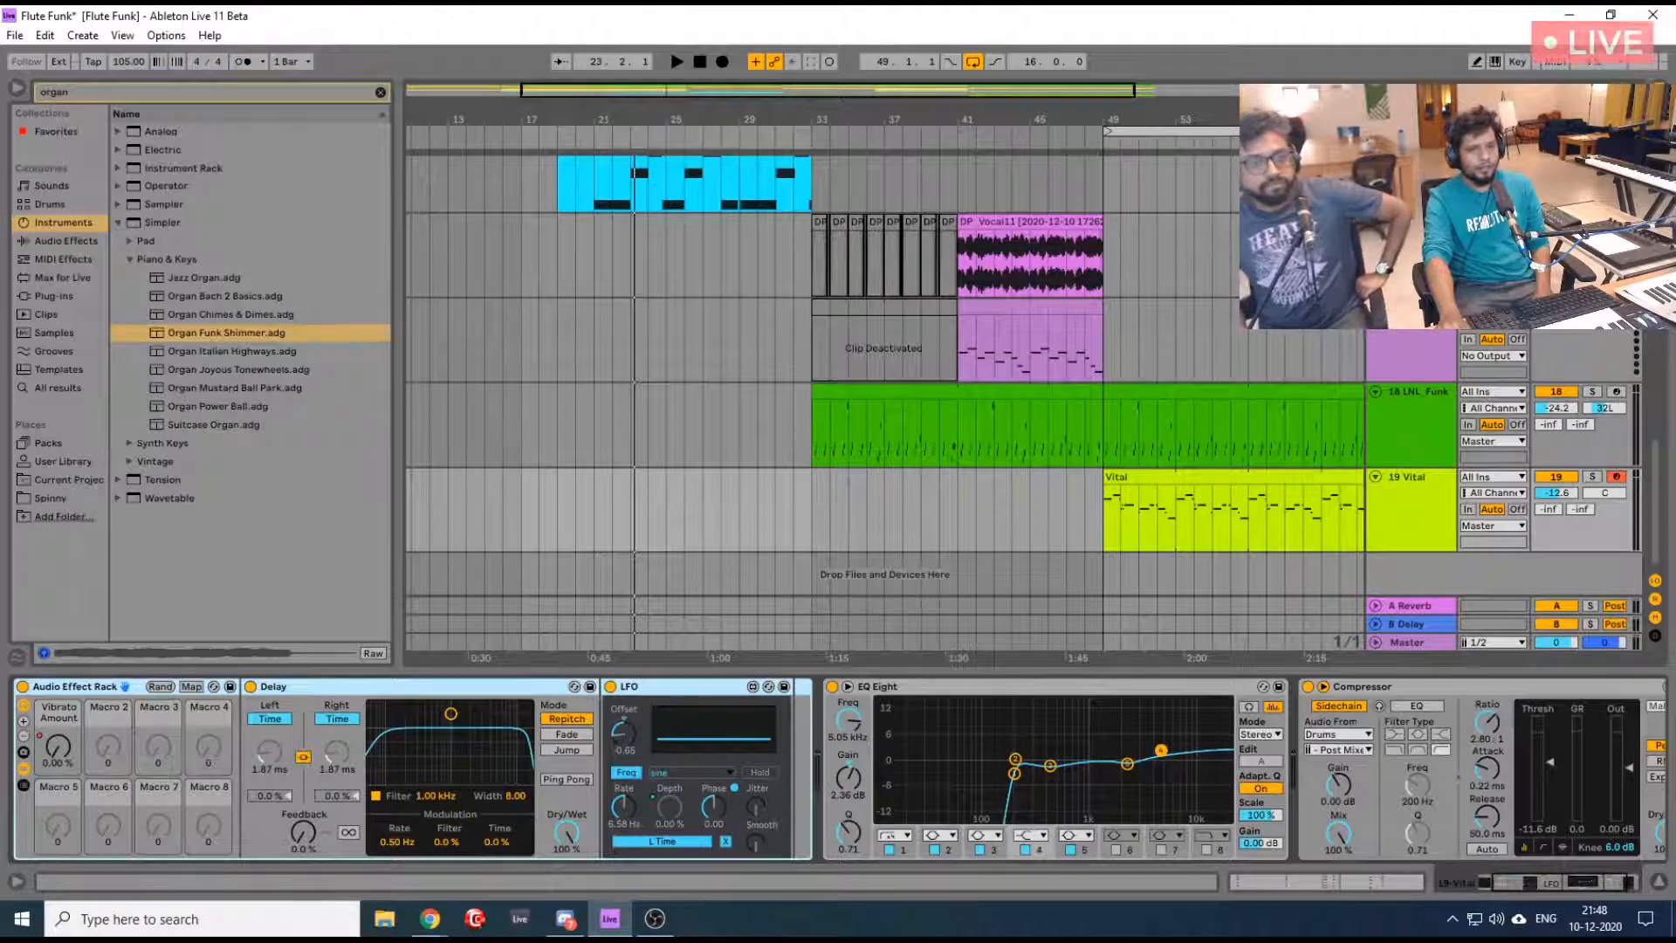
{"action": "left_click", "coordinate": [1414, 223]}
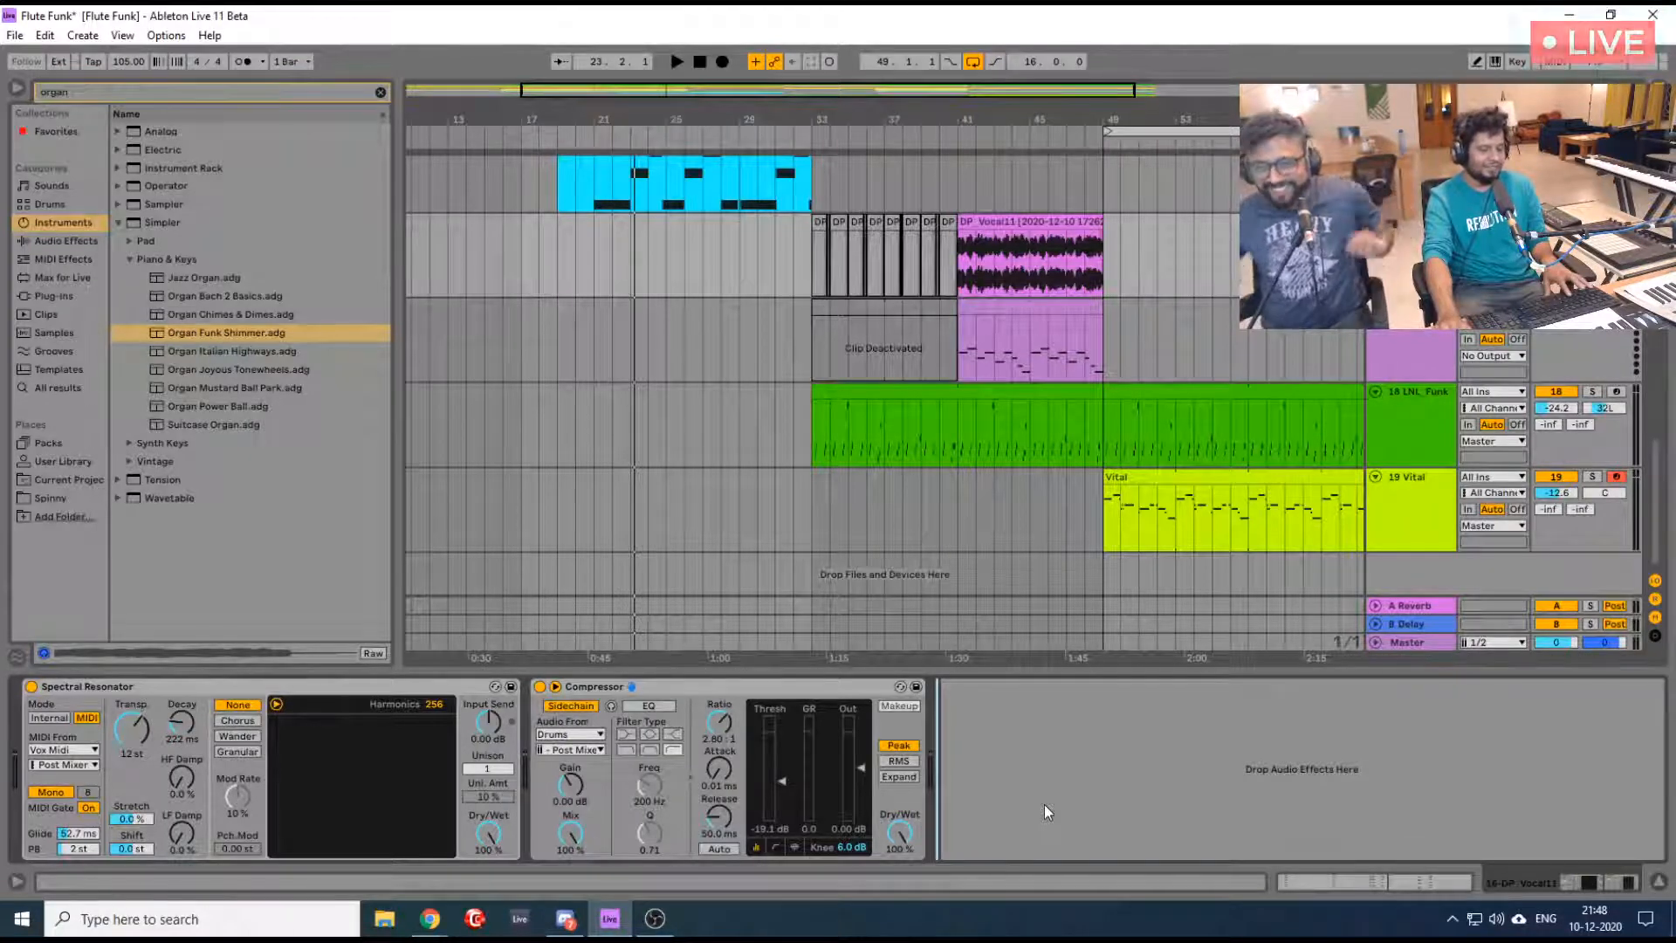
{"action": "key", "text": "ctrl+v"}
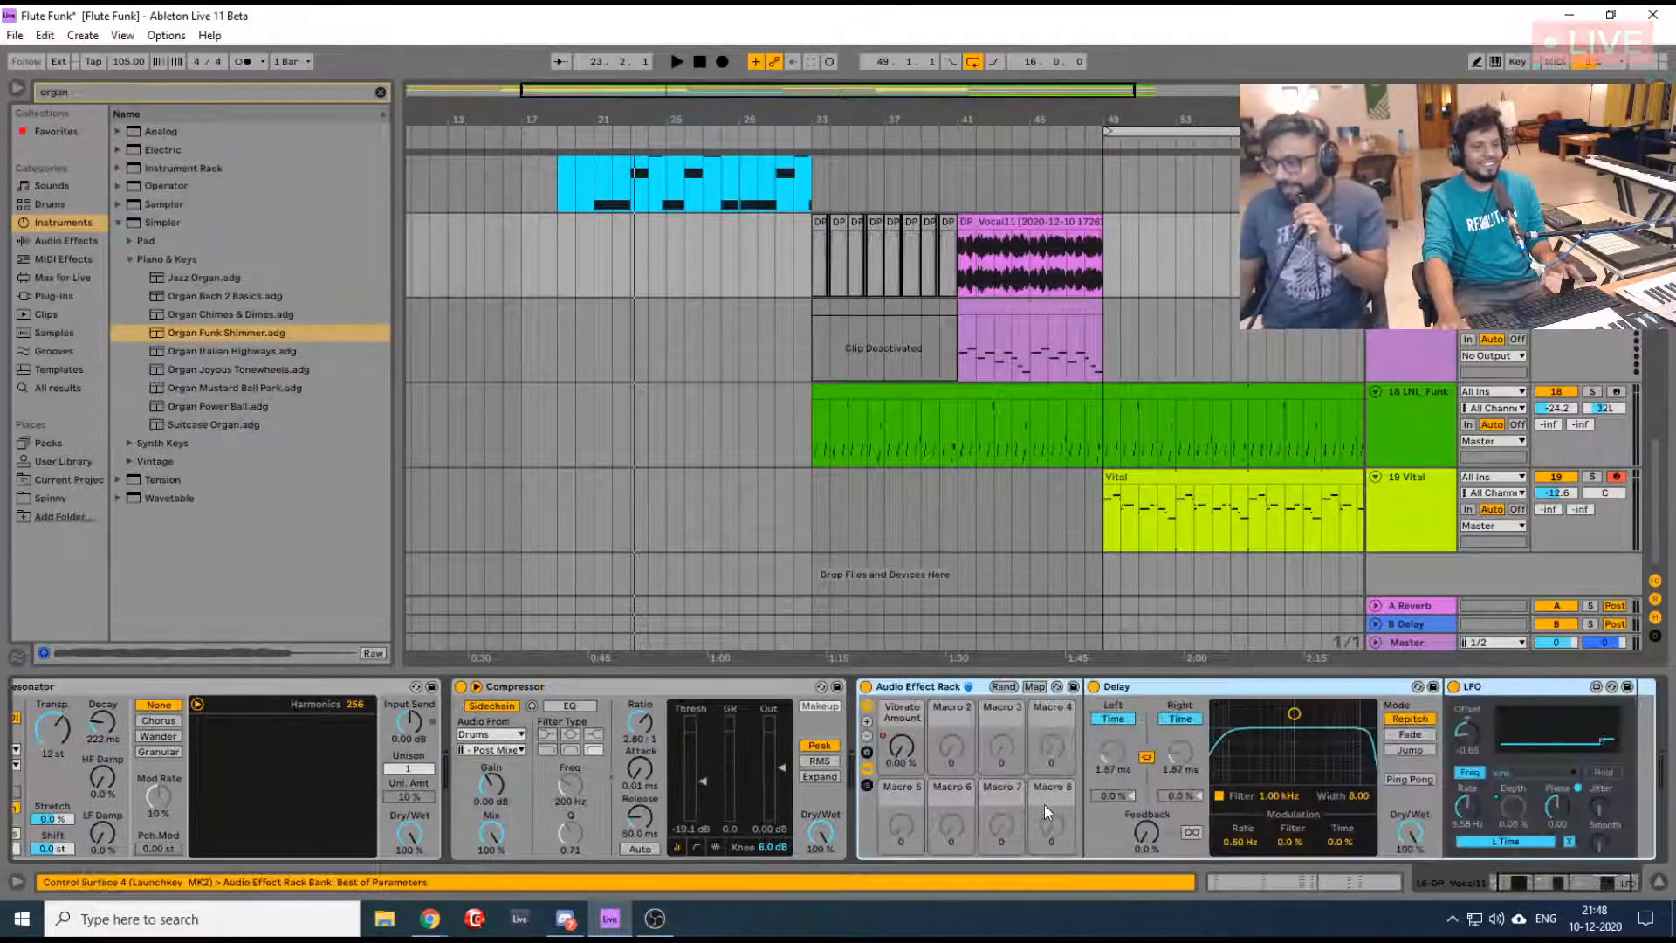
{"action": "left_click", "coordinate": [960, 284]}
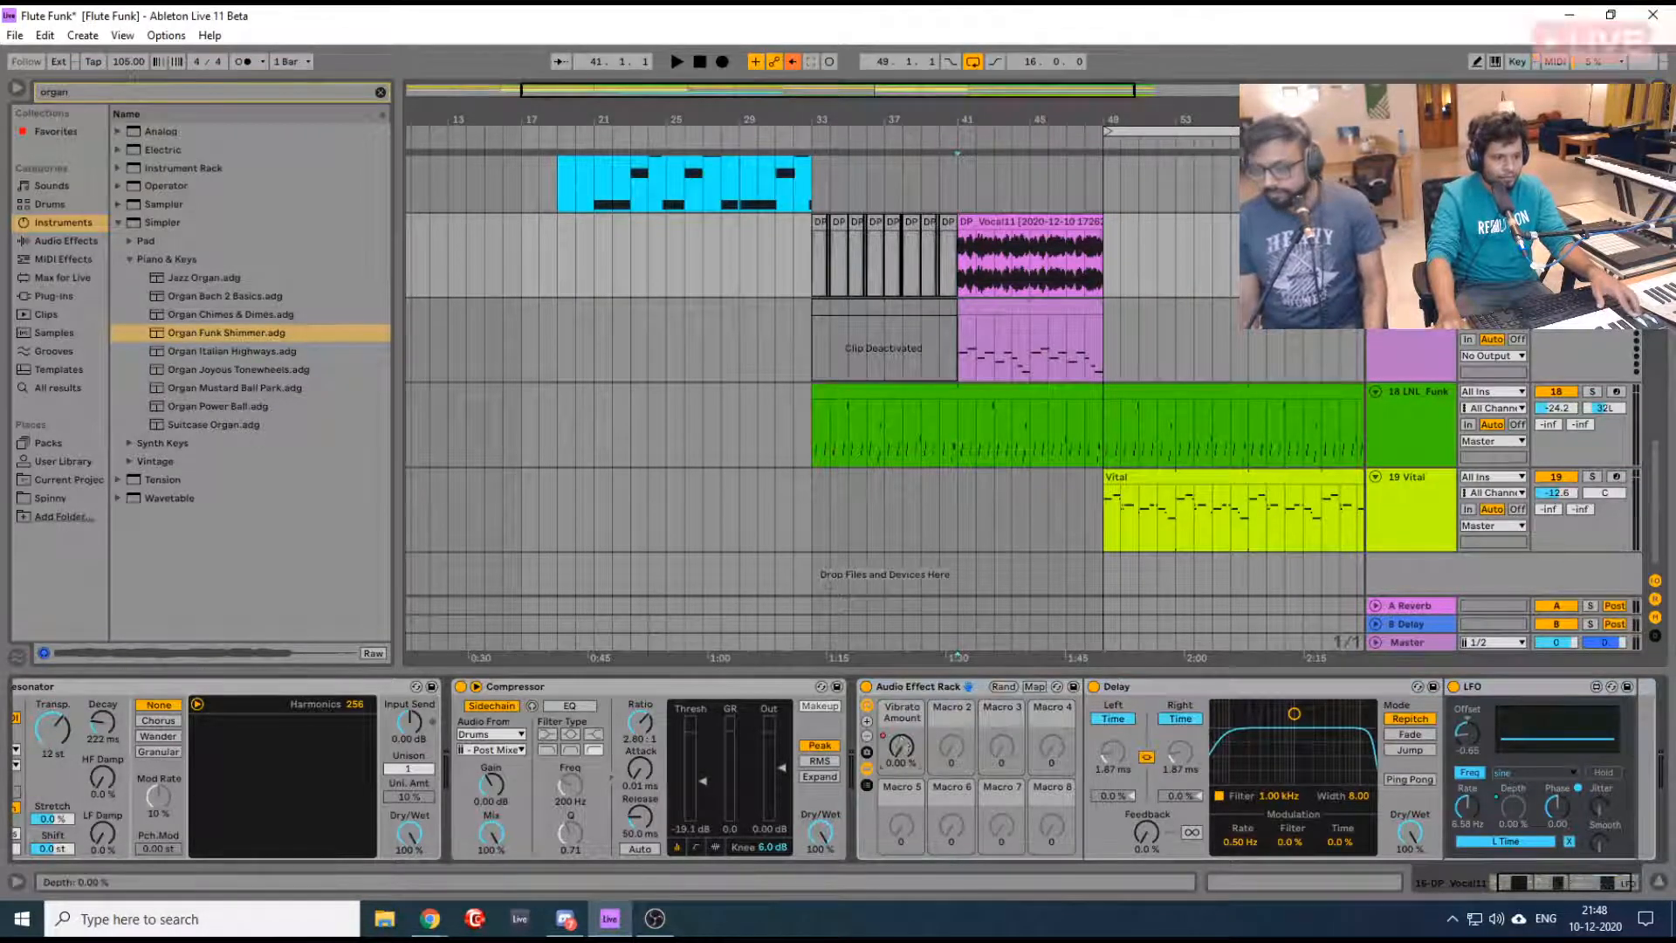
Audition the vocal from bar 41, show automation, and delete the existing Vibrato Amount automation from the DP Vocal's Audio Effect Rack
{"action": "right_click", "coordinate": [903, 745]}
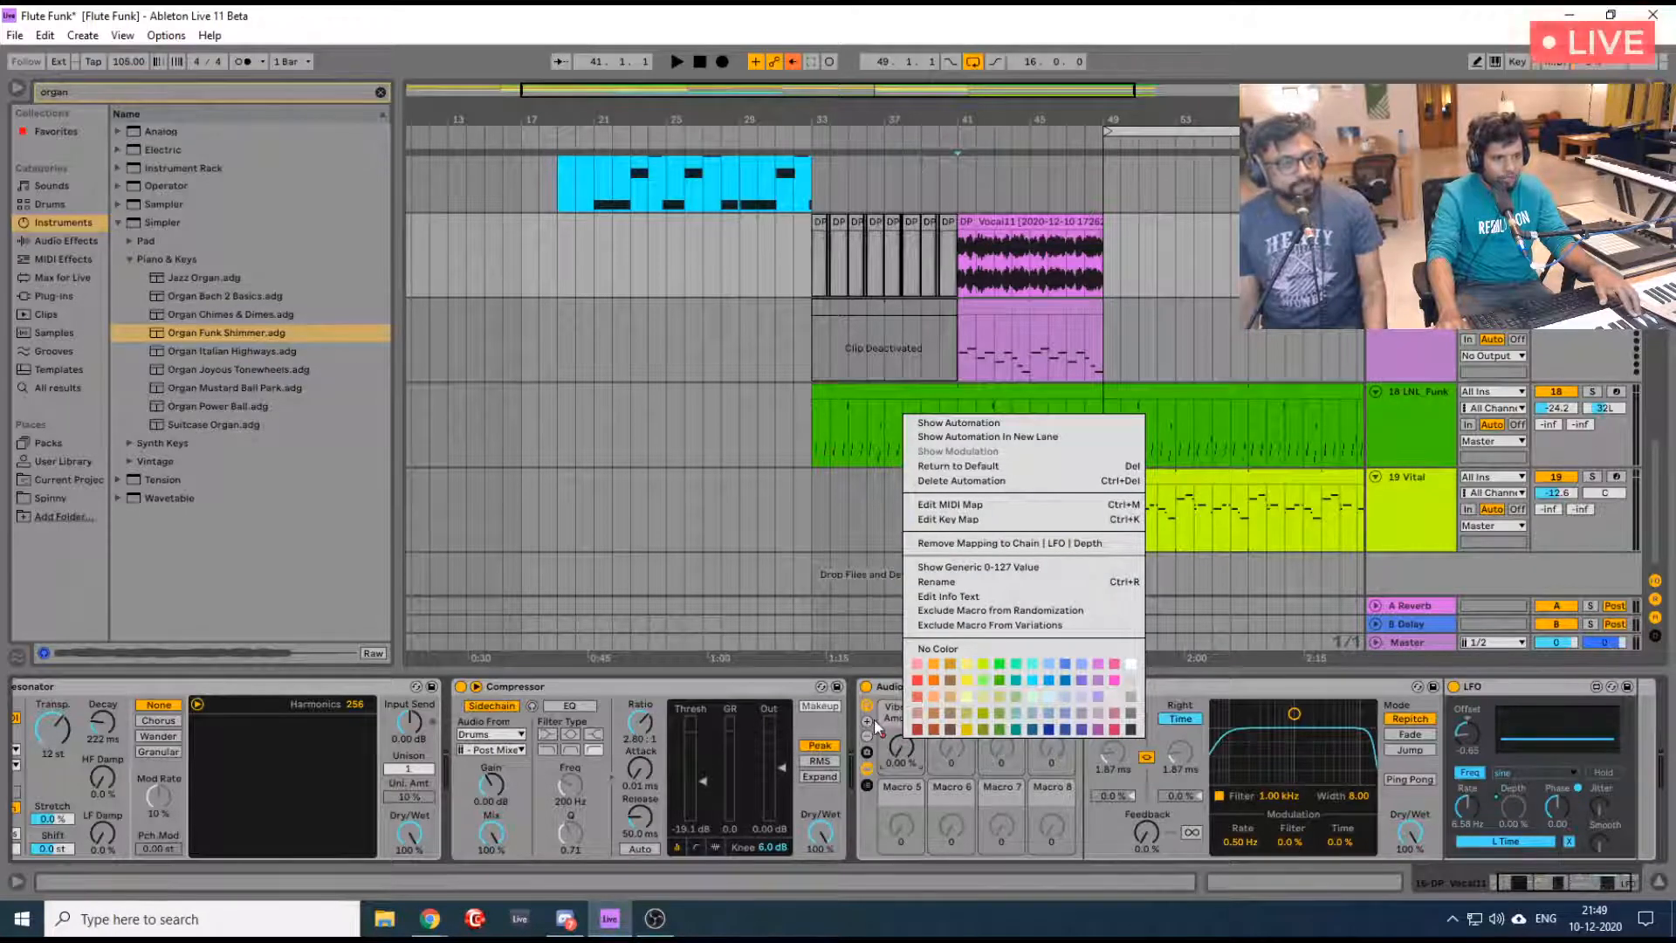
{"action": "left_click", "coordinate": [876, 726]}
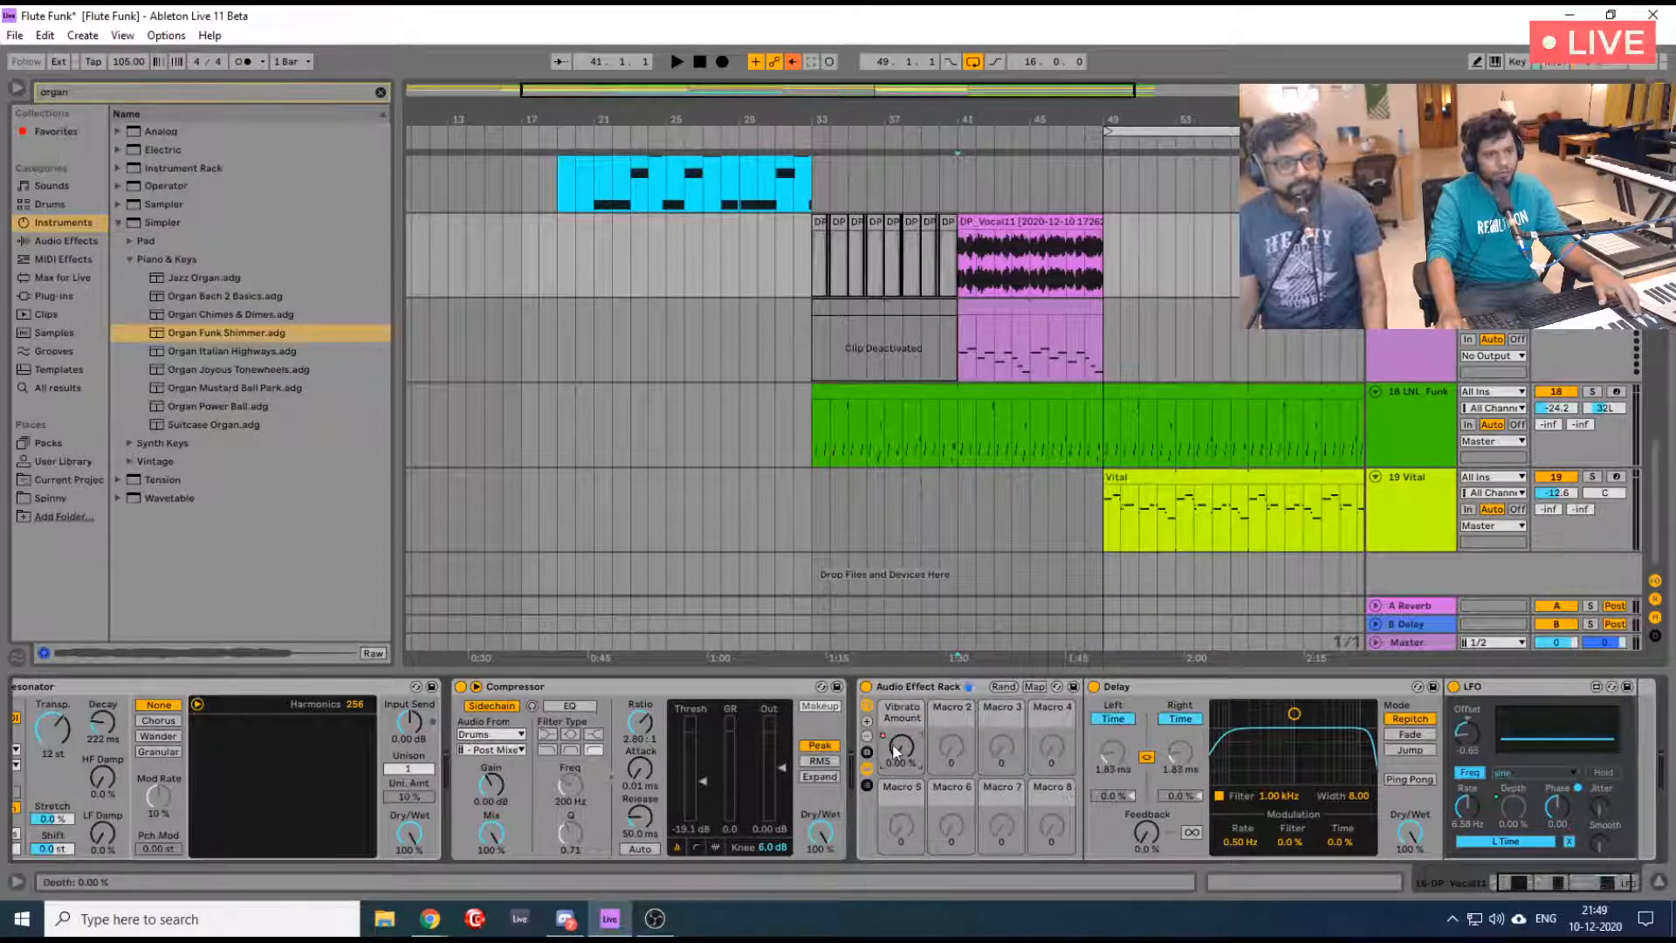
{"action": "left_click_drag", "start_coordinate": [992, 113], "coordinate": [992, 175]}
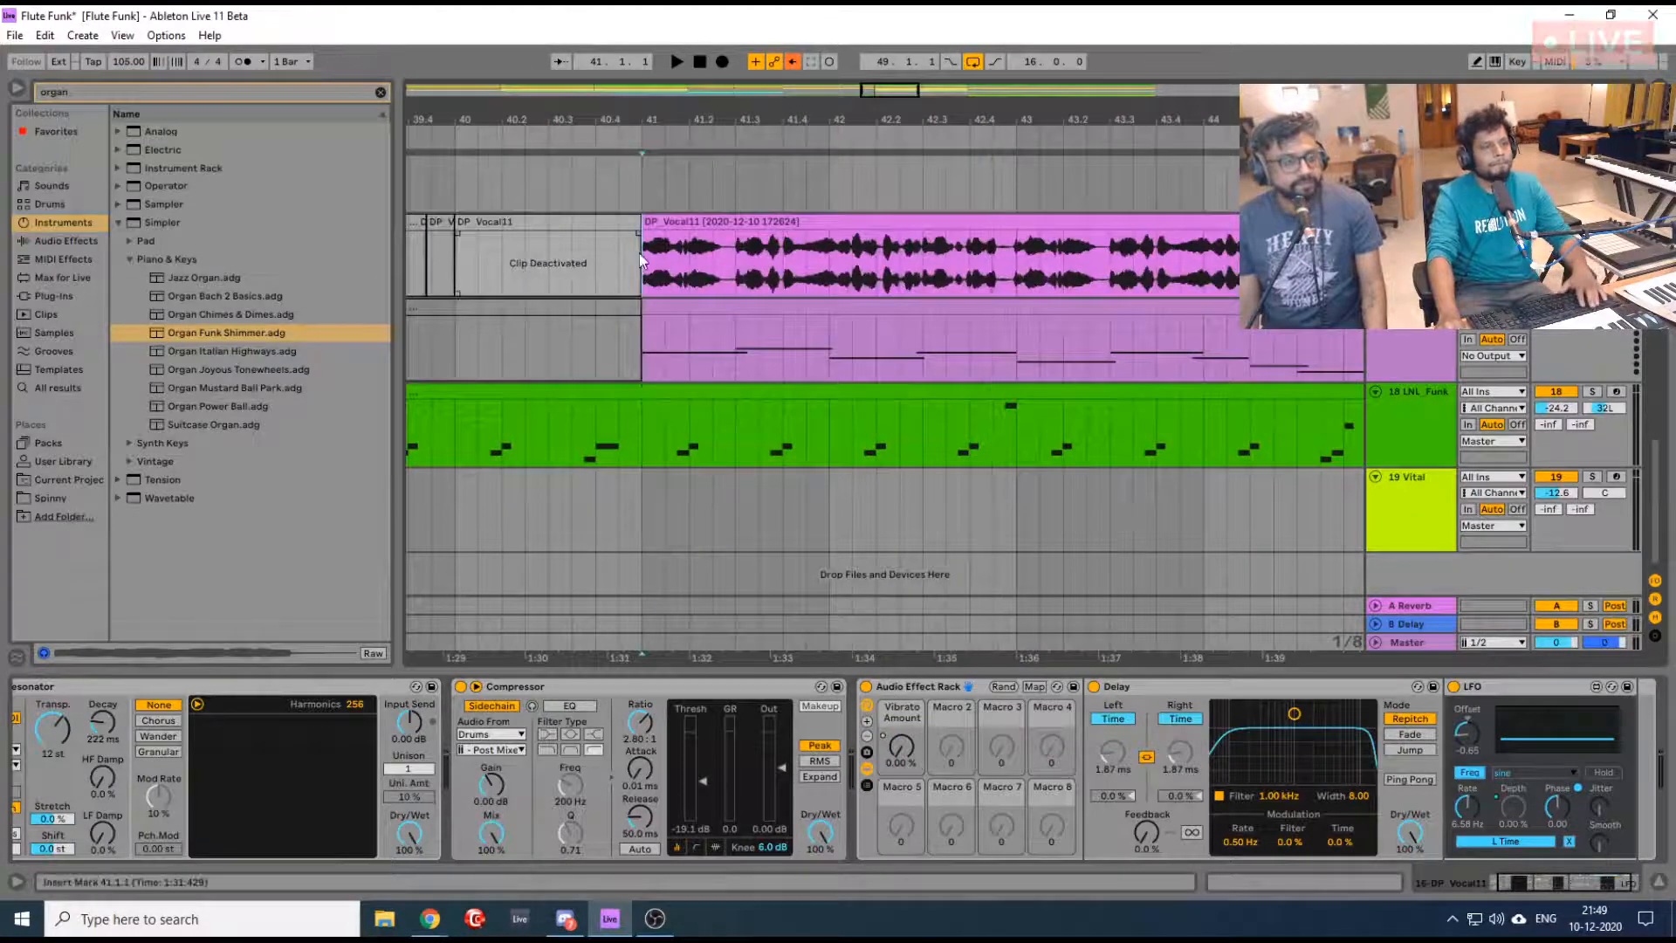
{"action": "key", "text": "space"}
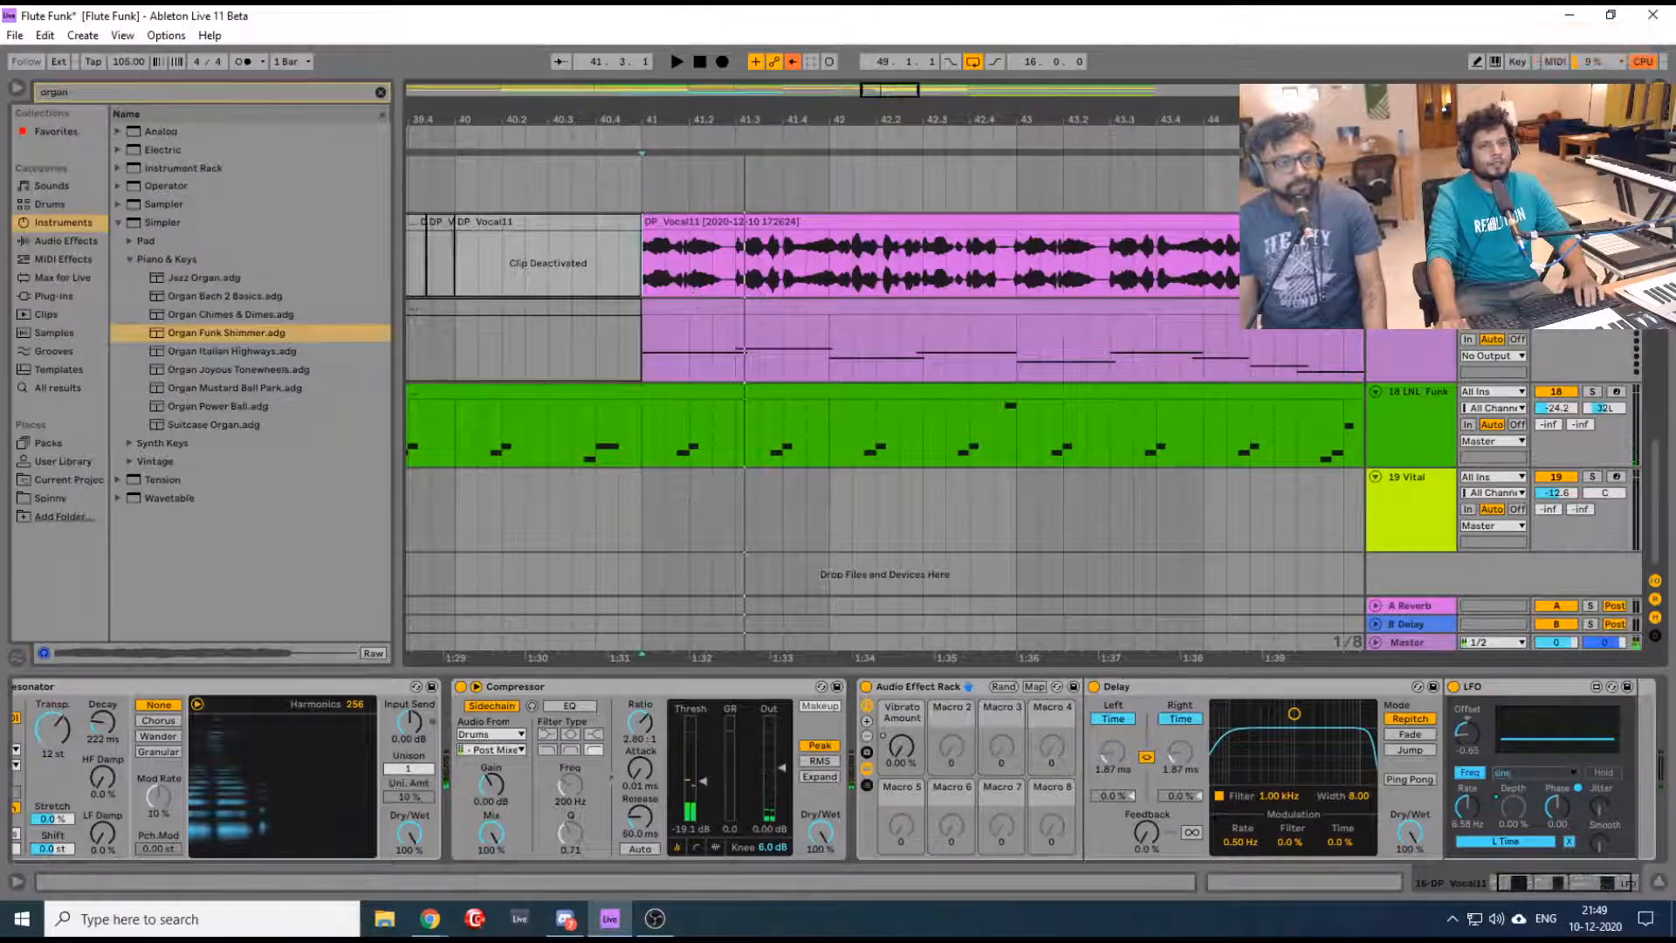
{"action": "key", "text": "a"}
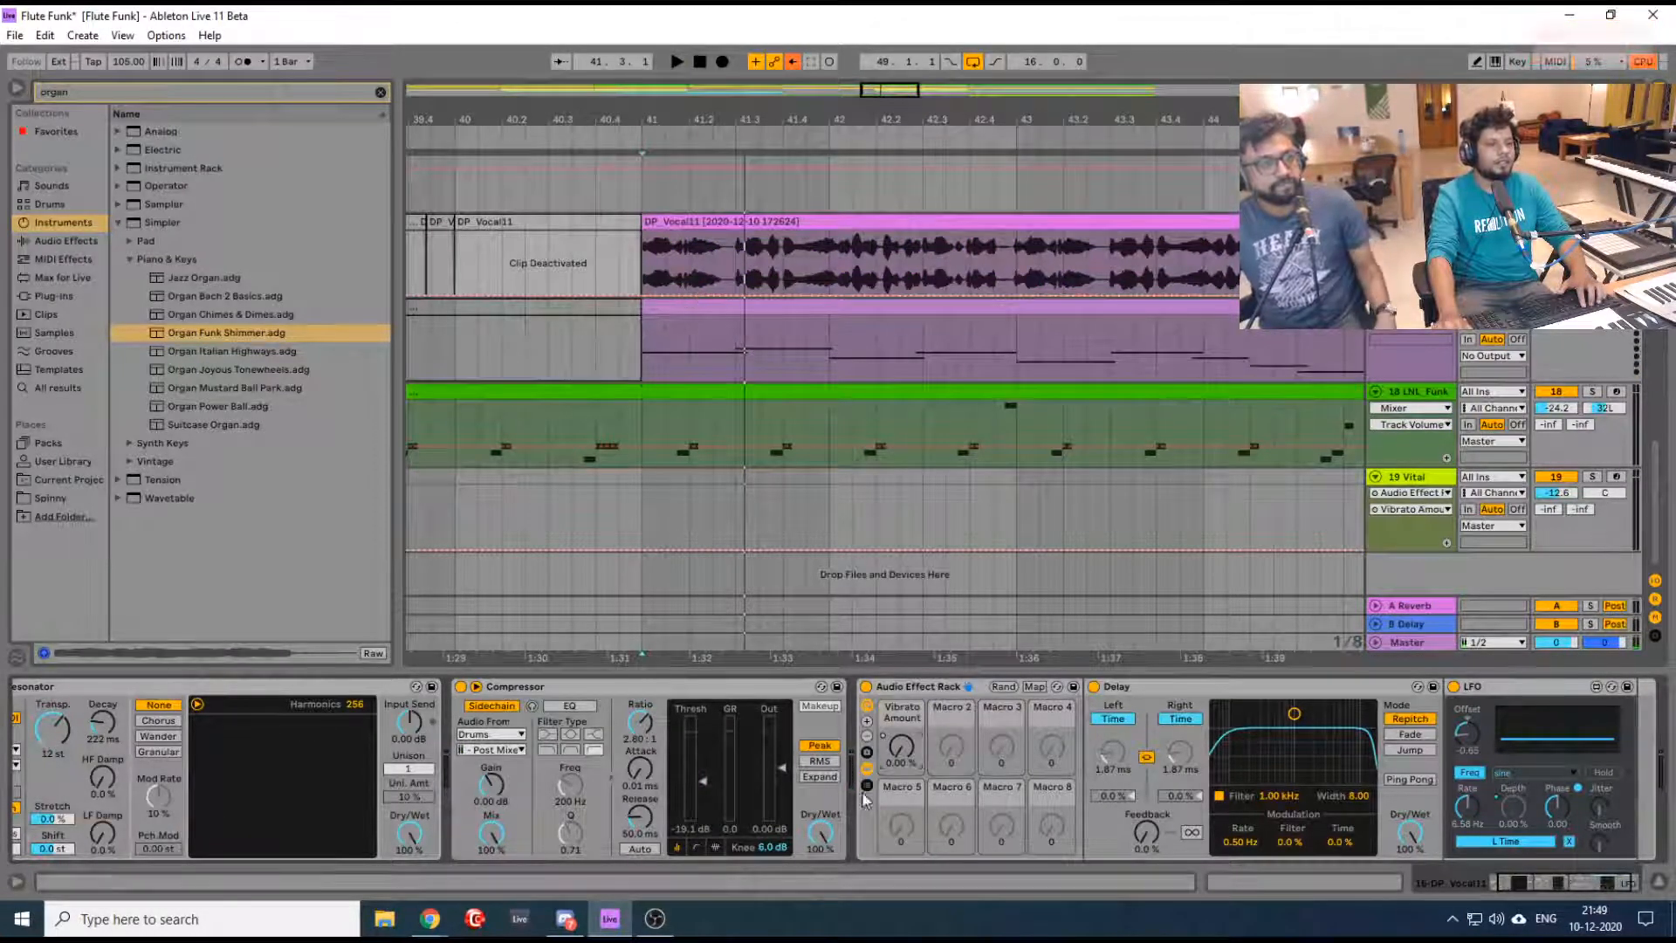
{"action": "right_click", "coordinate": [908, 754]}
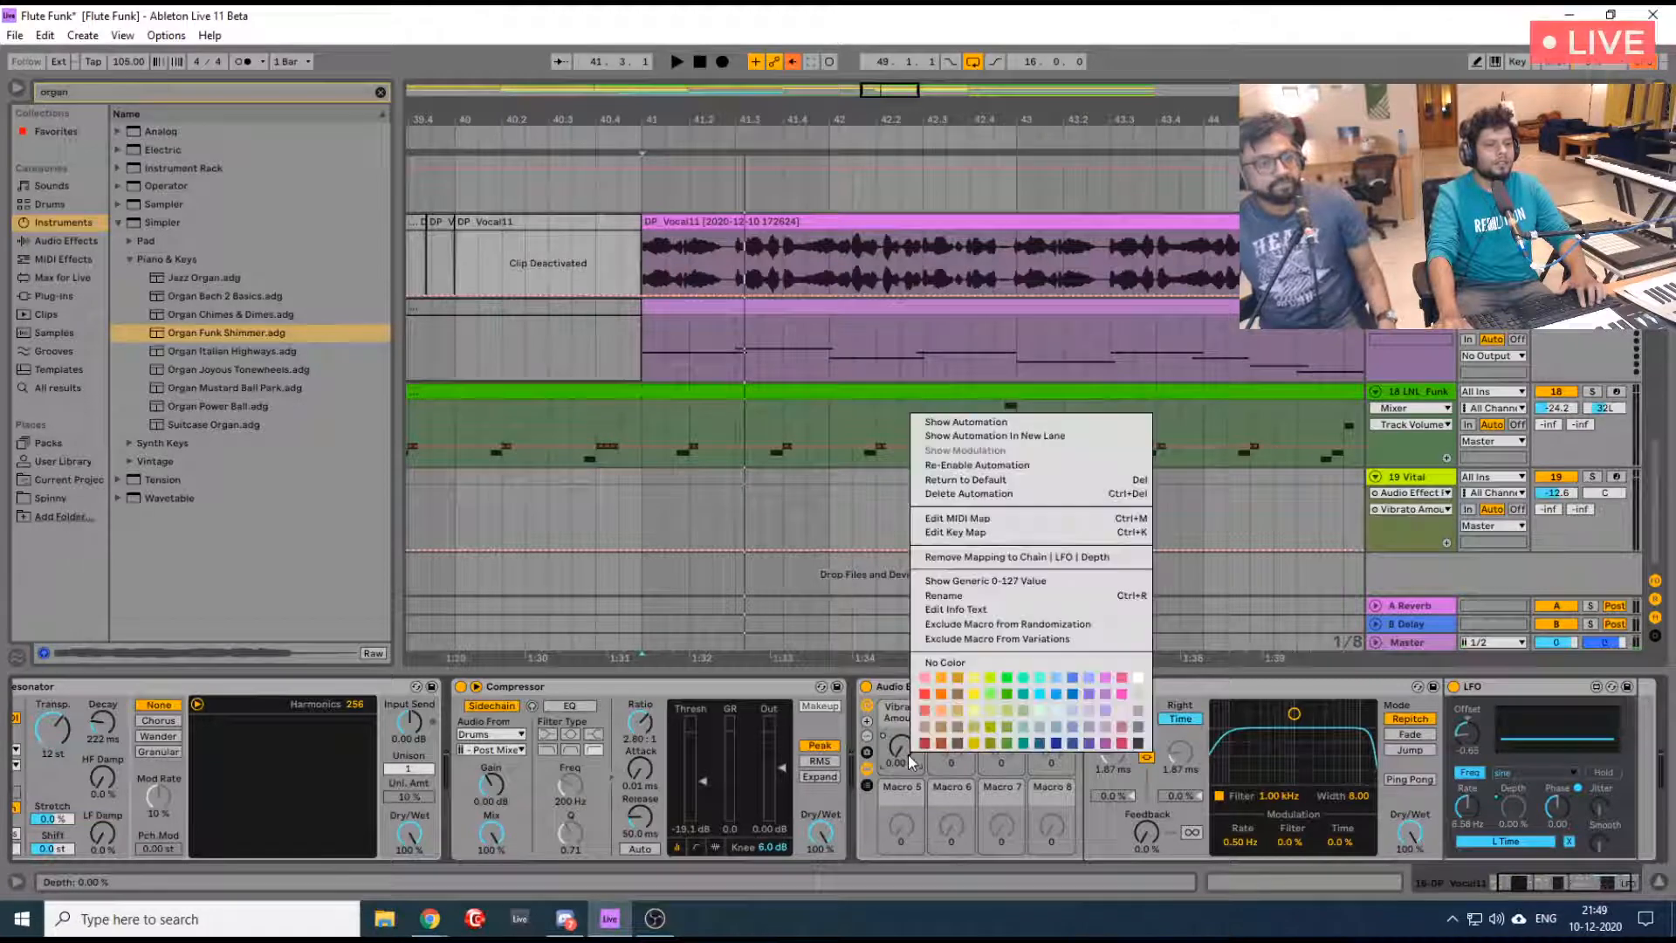
{"action": "left_click", "coordinate": [1017, 493]}
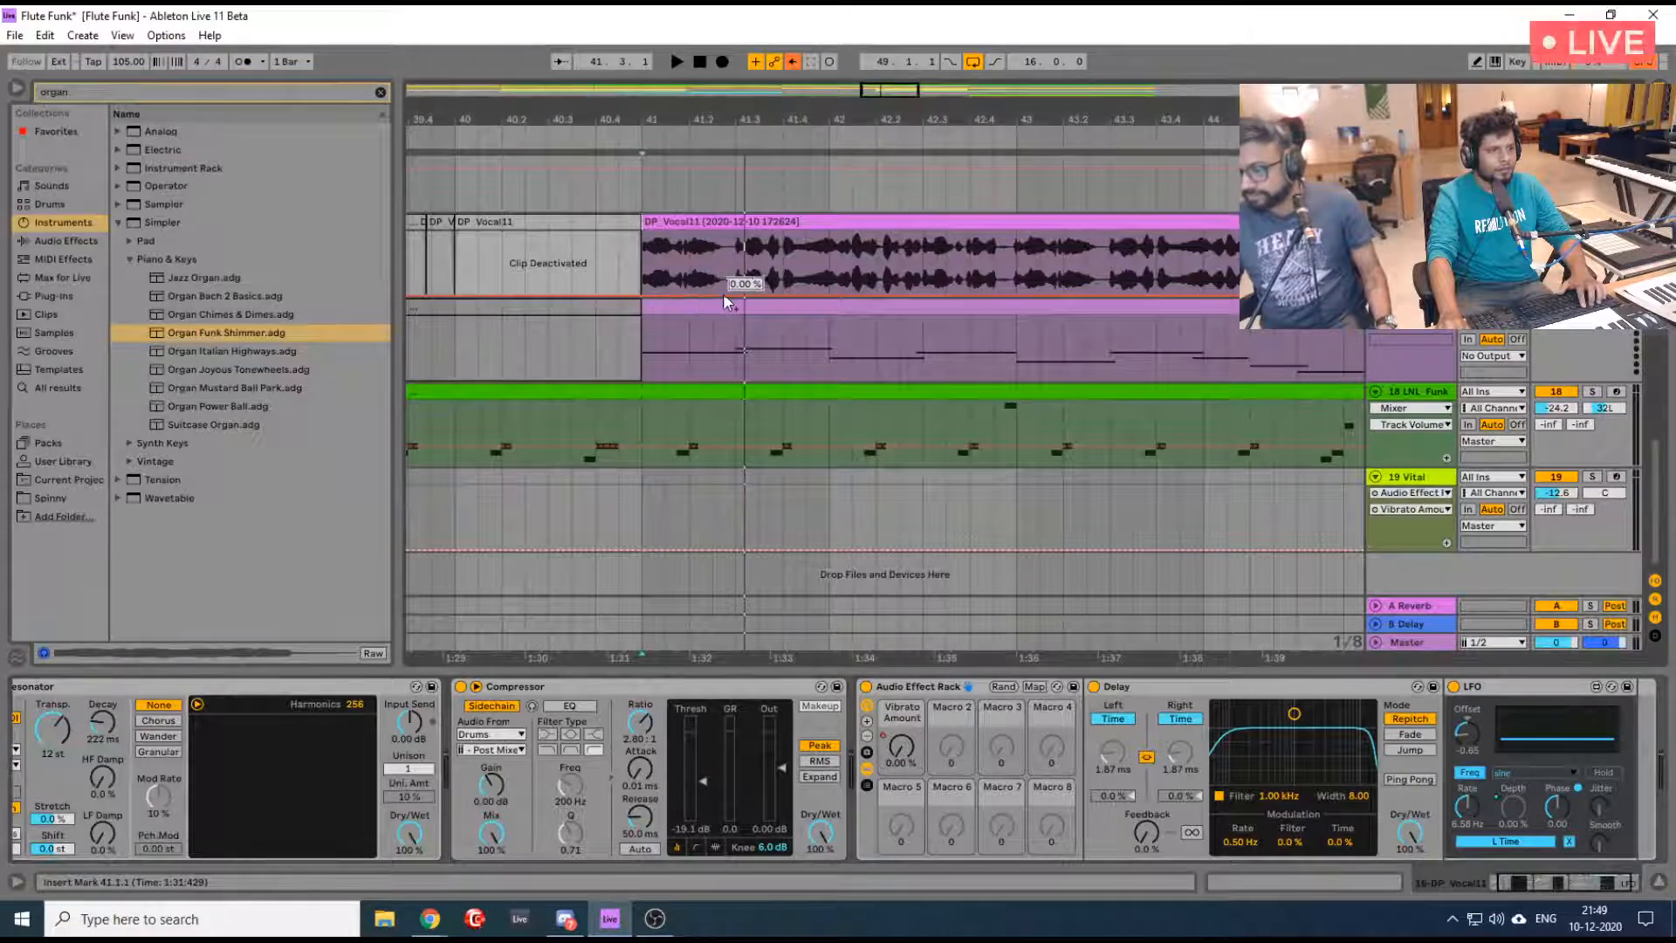
Draw a Vibrato Amount ramp from 0% midway through bar 41's first beat to 6% in its second, auditioning from bar 41
{"action": "left_click_drag", "start_coordinate": [716, 295], "coordinate": [717, 235]}
{"action": "key", "text": "space"}
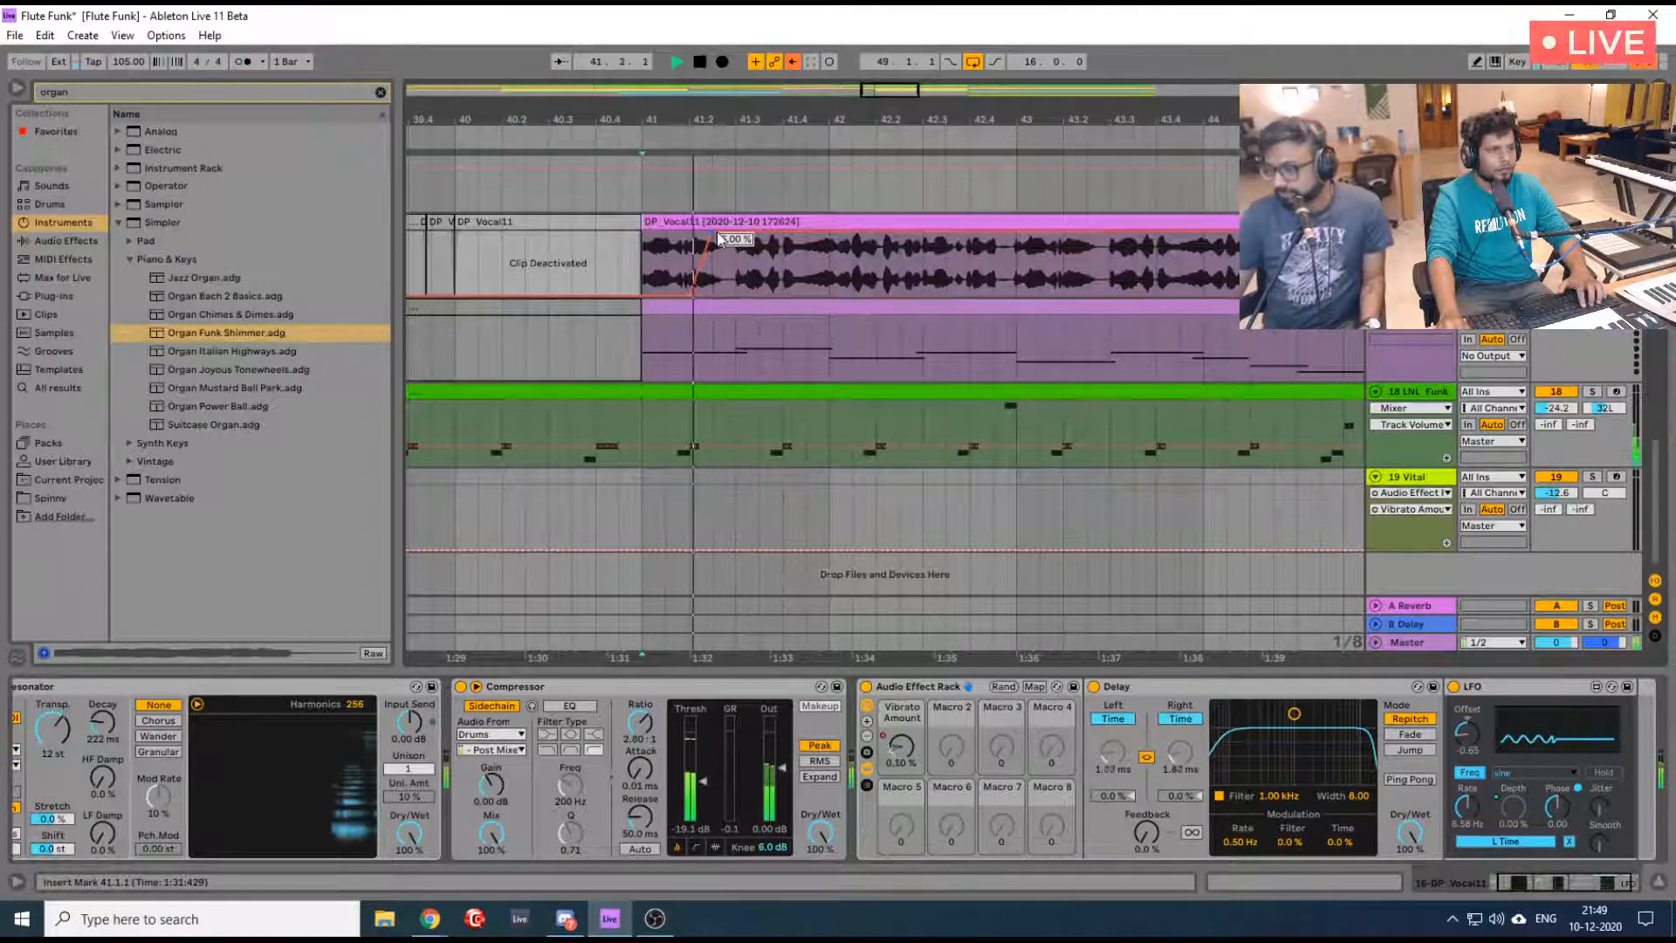
{"action": "key", "text": "space"}
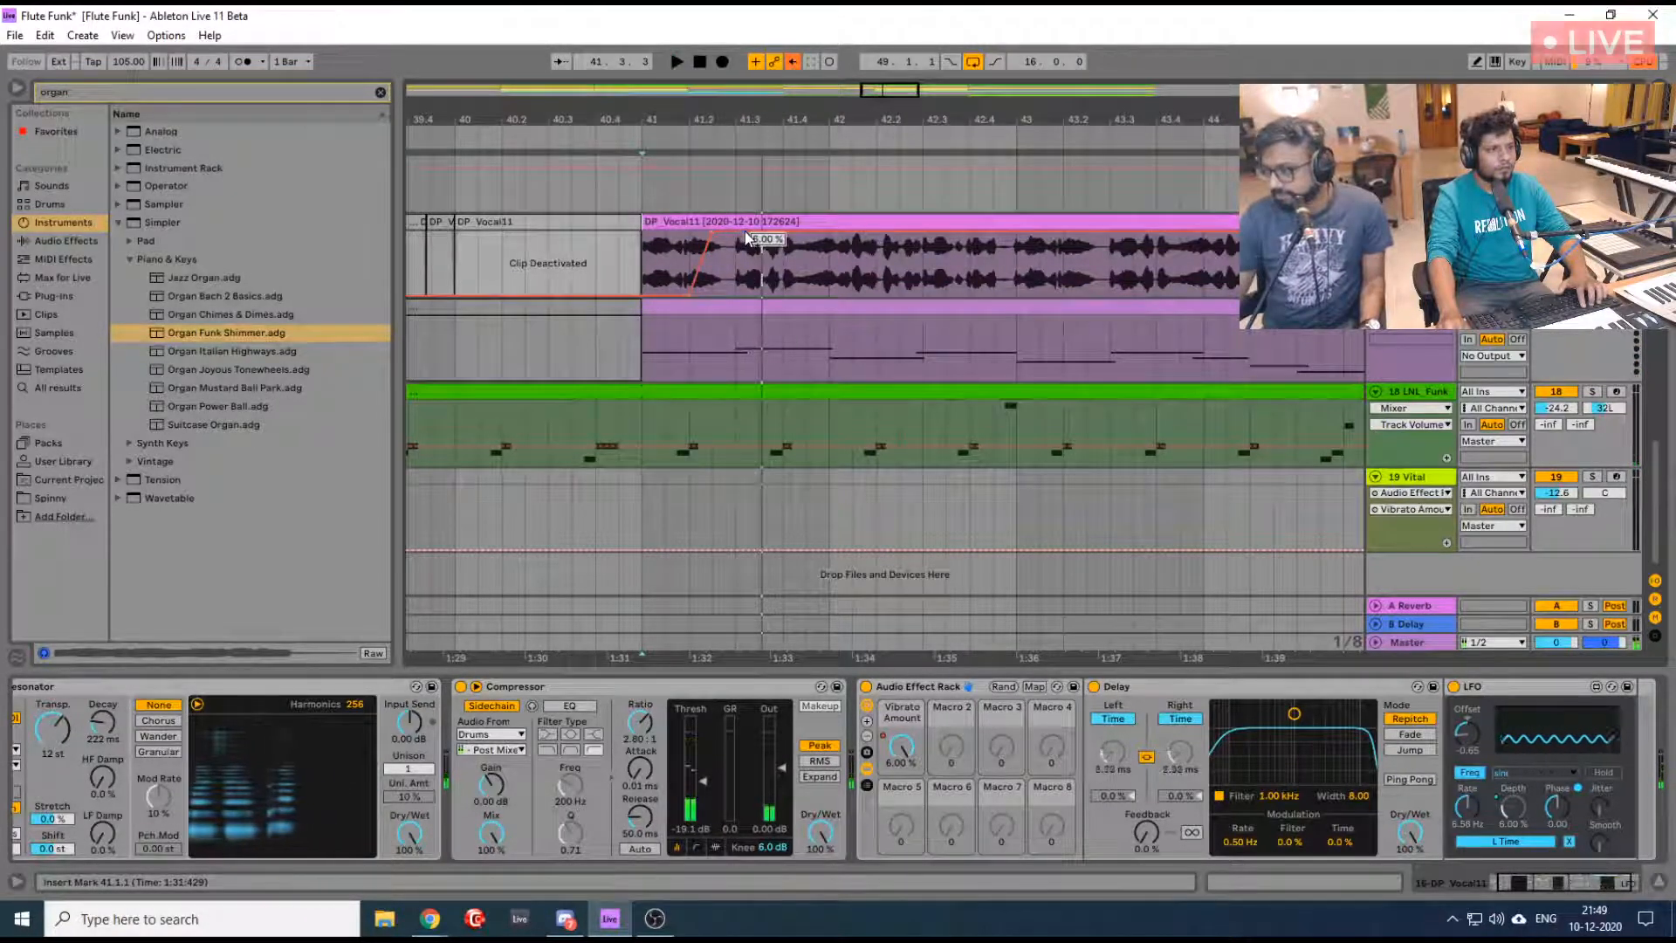
{"action": "left_click_drag", "start_coordinate": [689, 291], "coordinate": [665, 291]}
{"action": "key", "text": "space"}
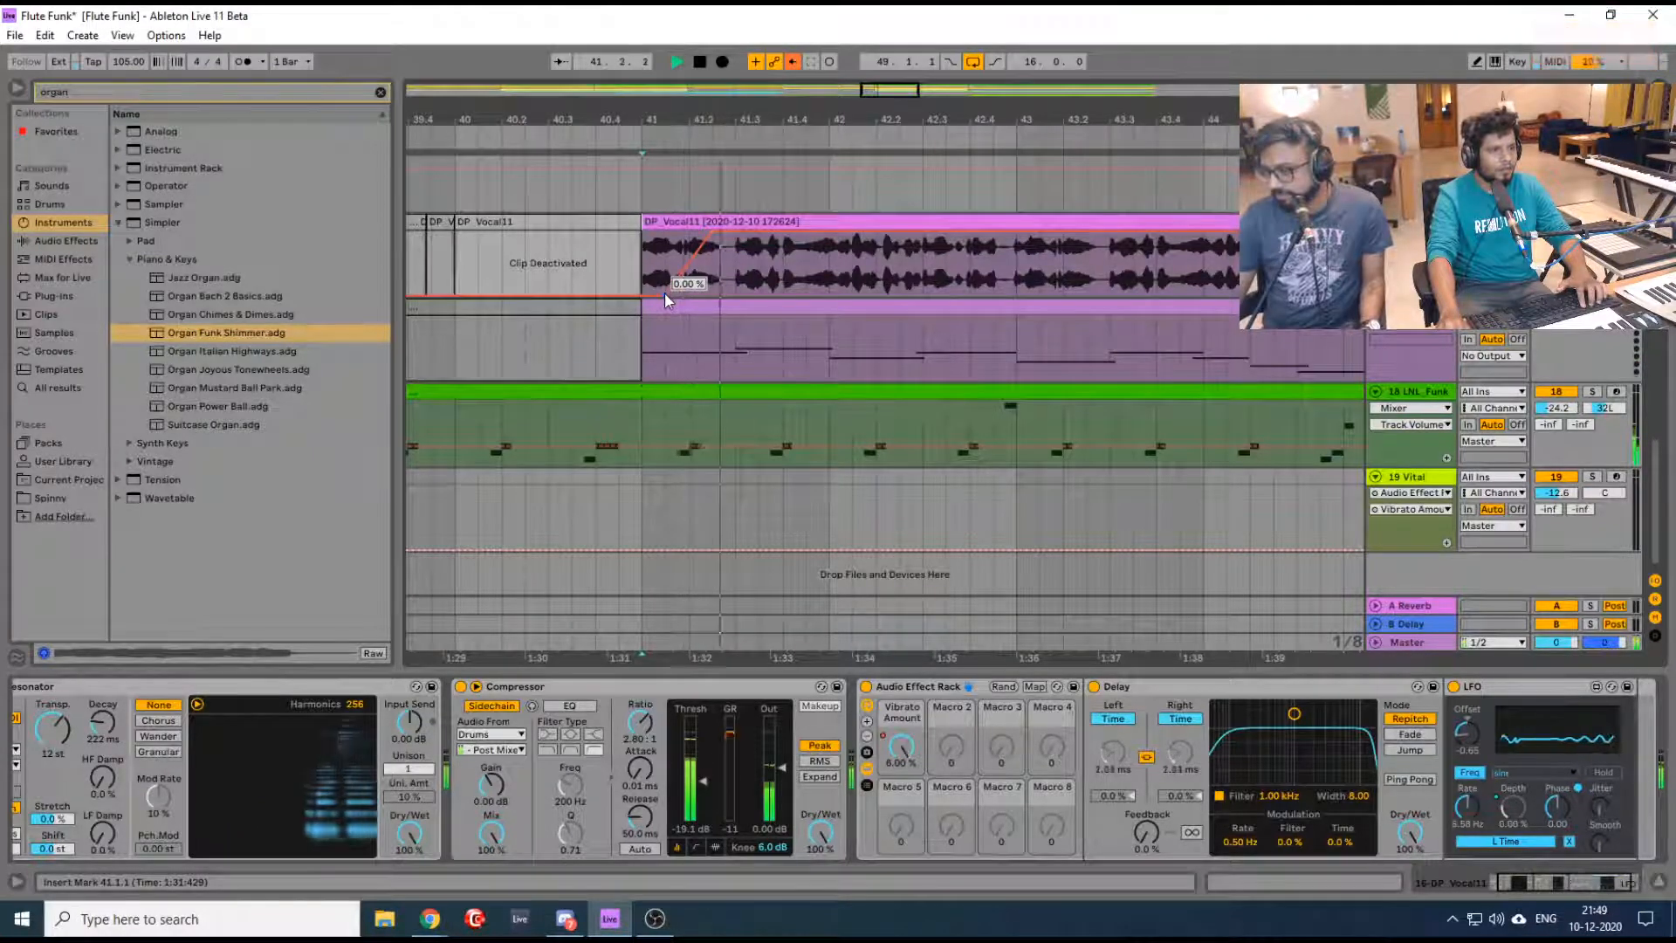
{"action": "key", "text": "space"}
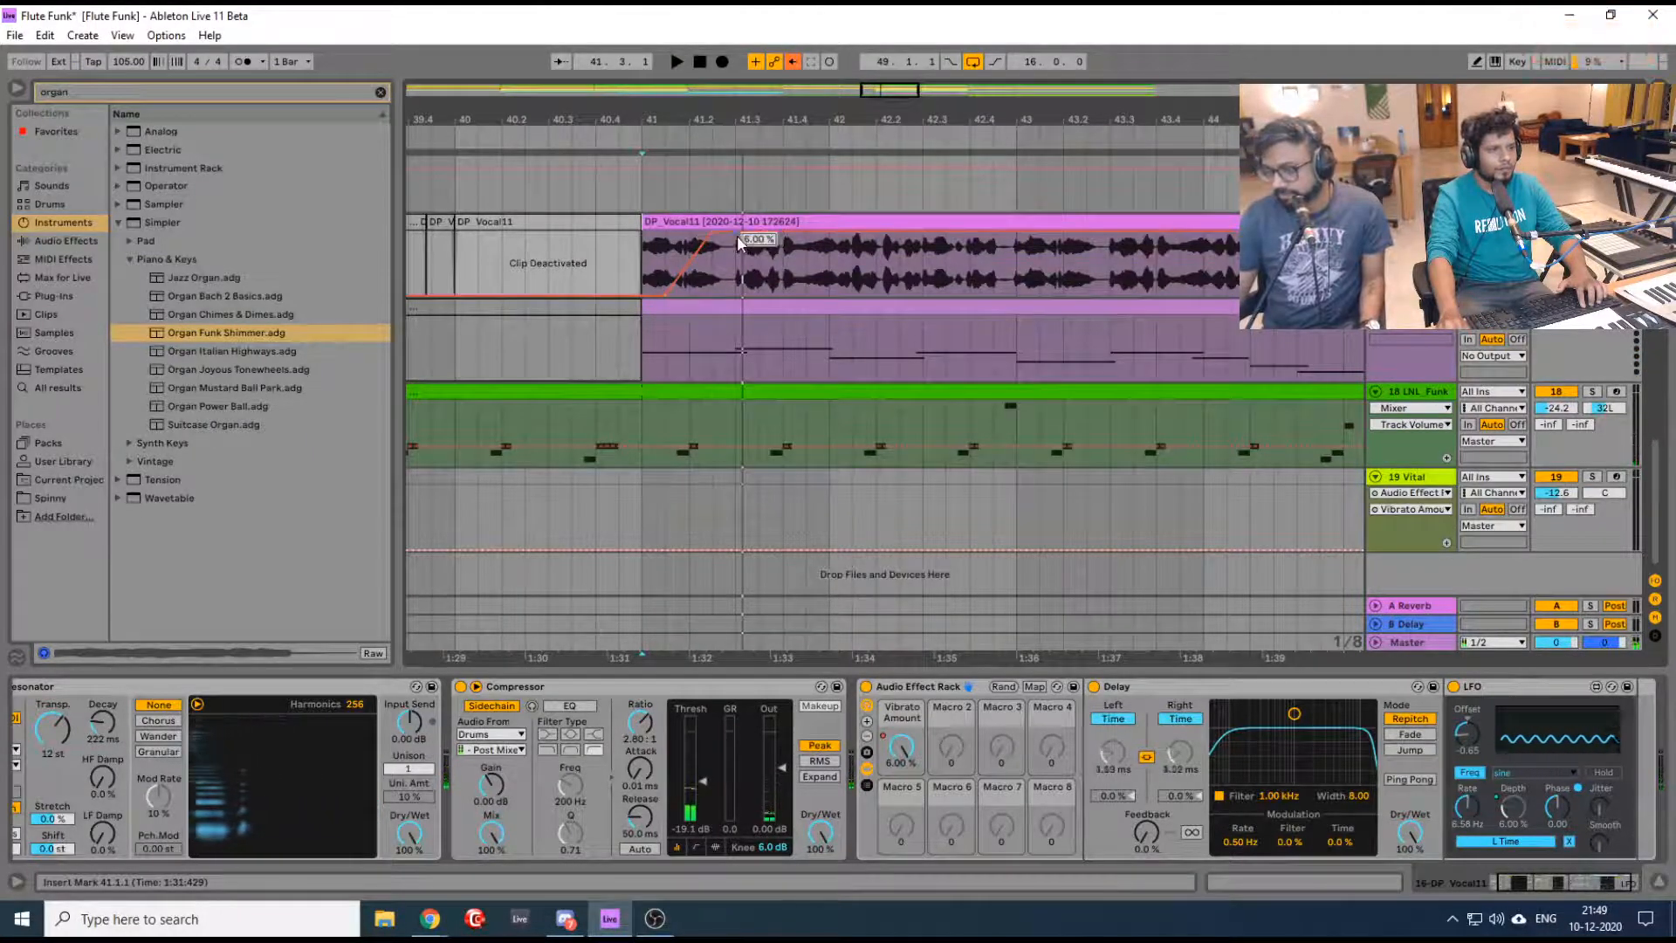
Drop the vocal's Vibrato Amount to 0% at 41.3 and raise it back to 6% at 41.4
{"action": "left_click_drag", "start_coordinate": [737, 242], "coordinate": [735, 297]}
{"action": "key", "text": "space"}
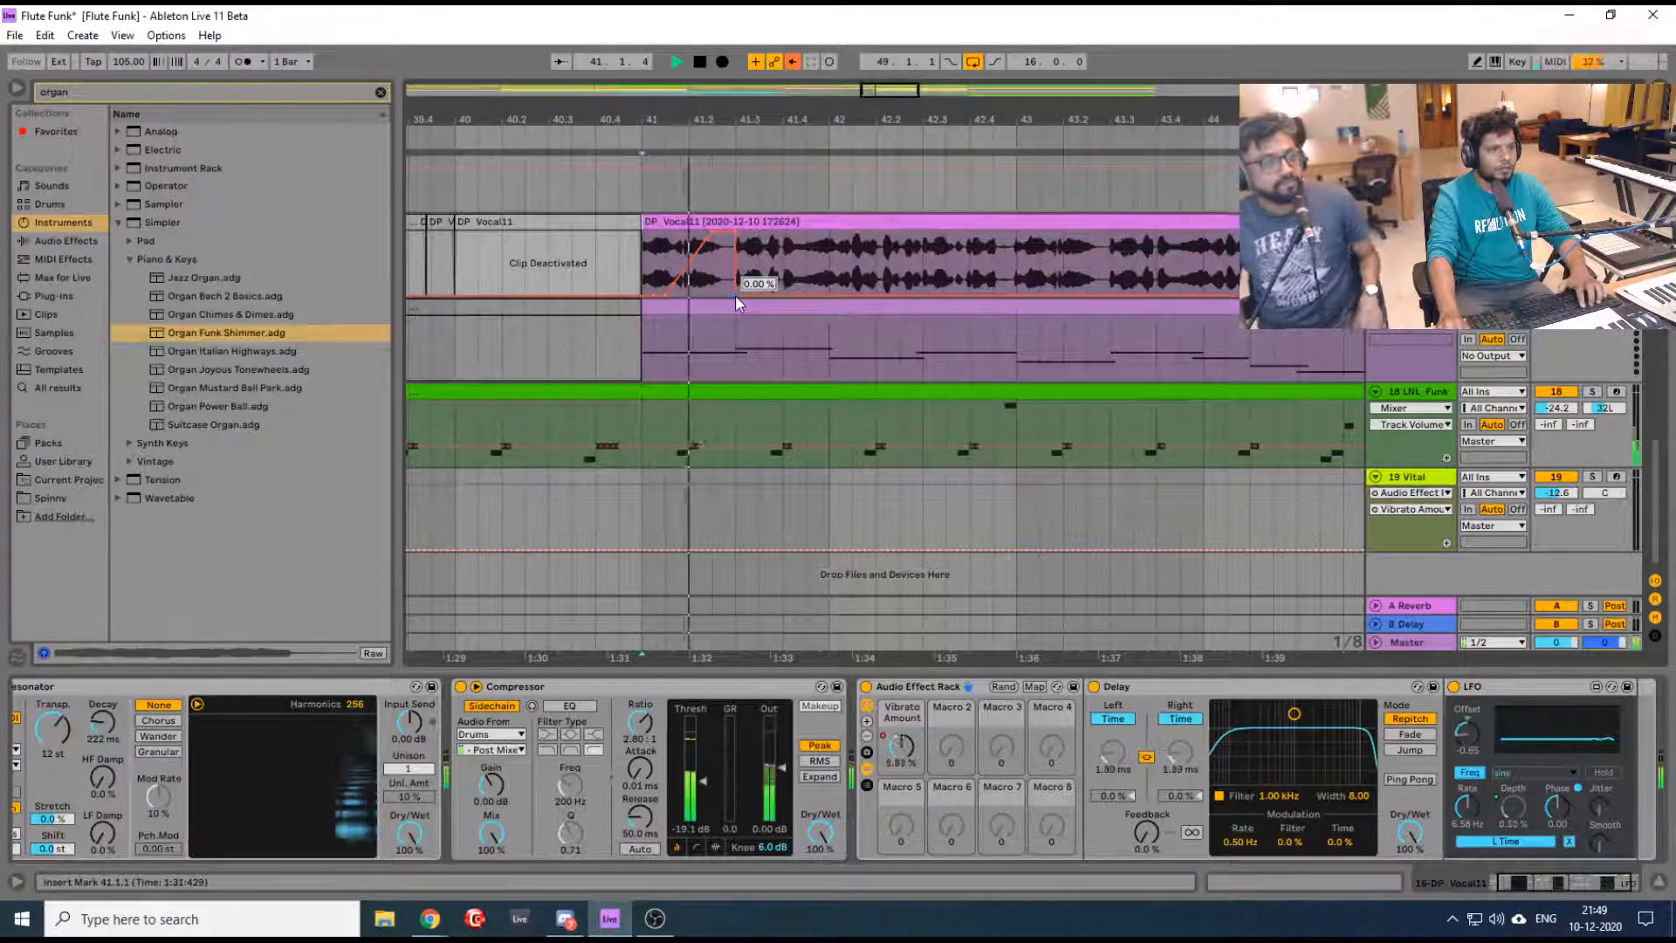
{"action": "key", "text": "space"}
{"action": "left_click", "coordinate": [786, 291]}
{"action": "left_click_drag", "start_coordinate": [826, 293], "coordinate": [785, 233]}
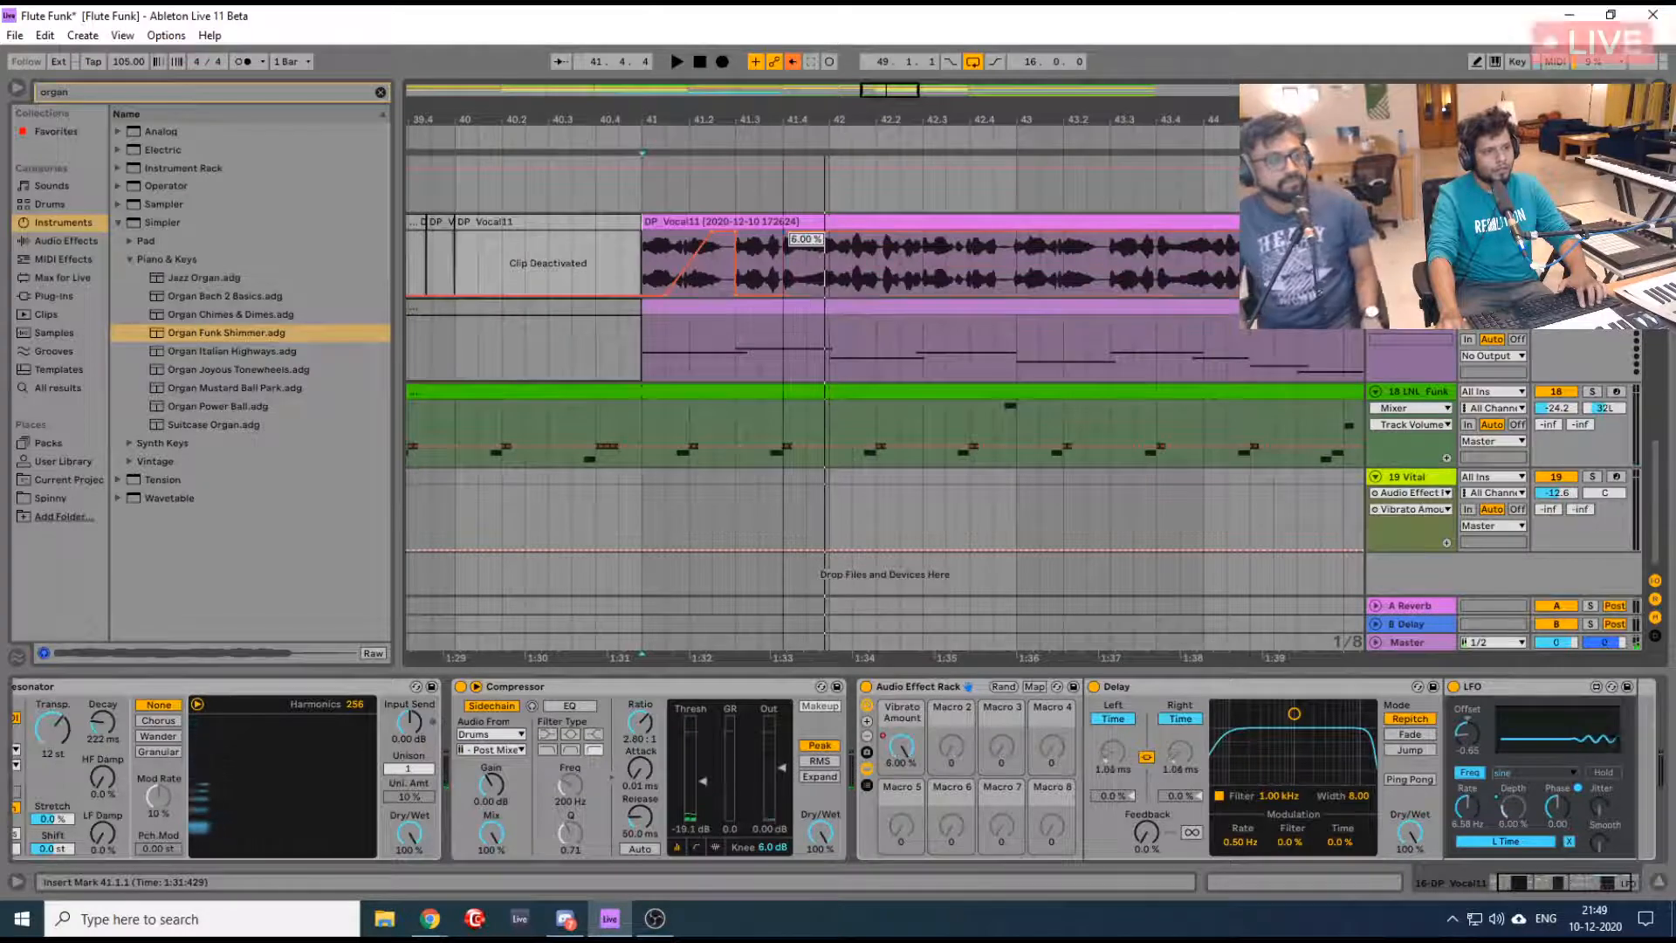
{"action": "left_click_drag", "start_coordinate": [800, 109], "coordinate": [766, 238]}
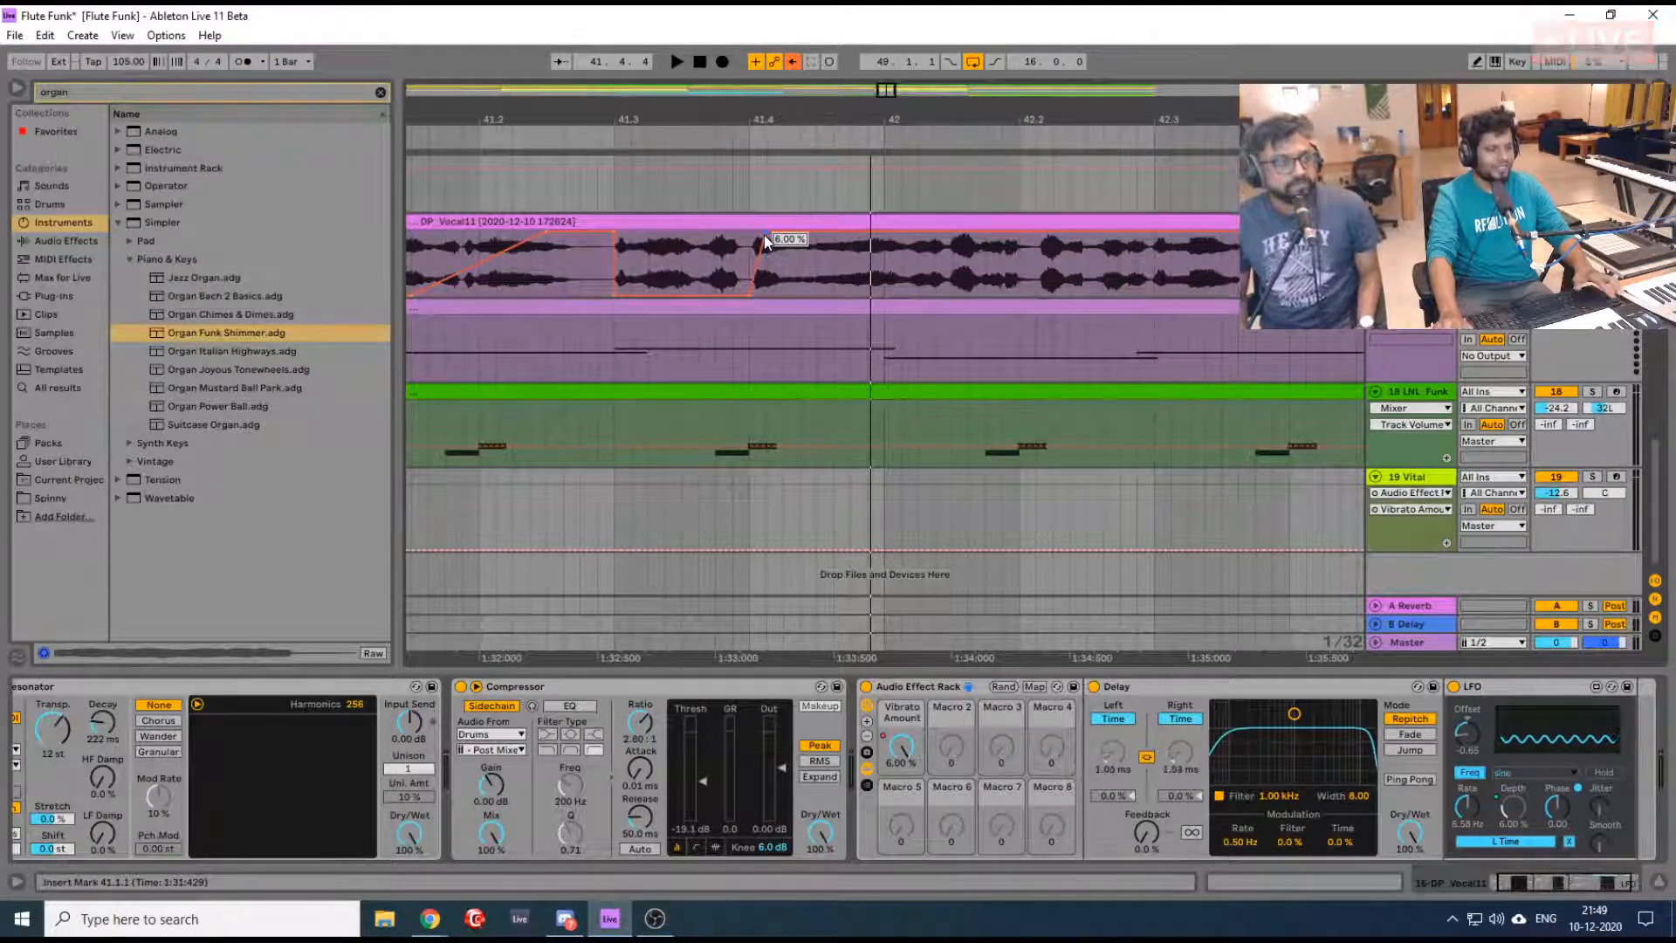
Curve the rising vibrato ramps in bar 41, start the drop slightly before 41.3, and audition from bar 41
{"action": "left_click_drag", "start_coordinate": [763, 233], "coordinate": [763, 264]}
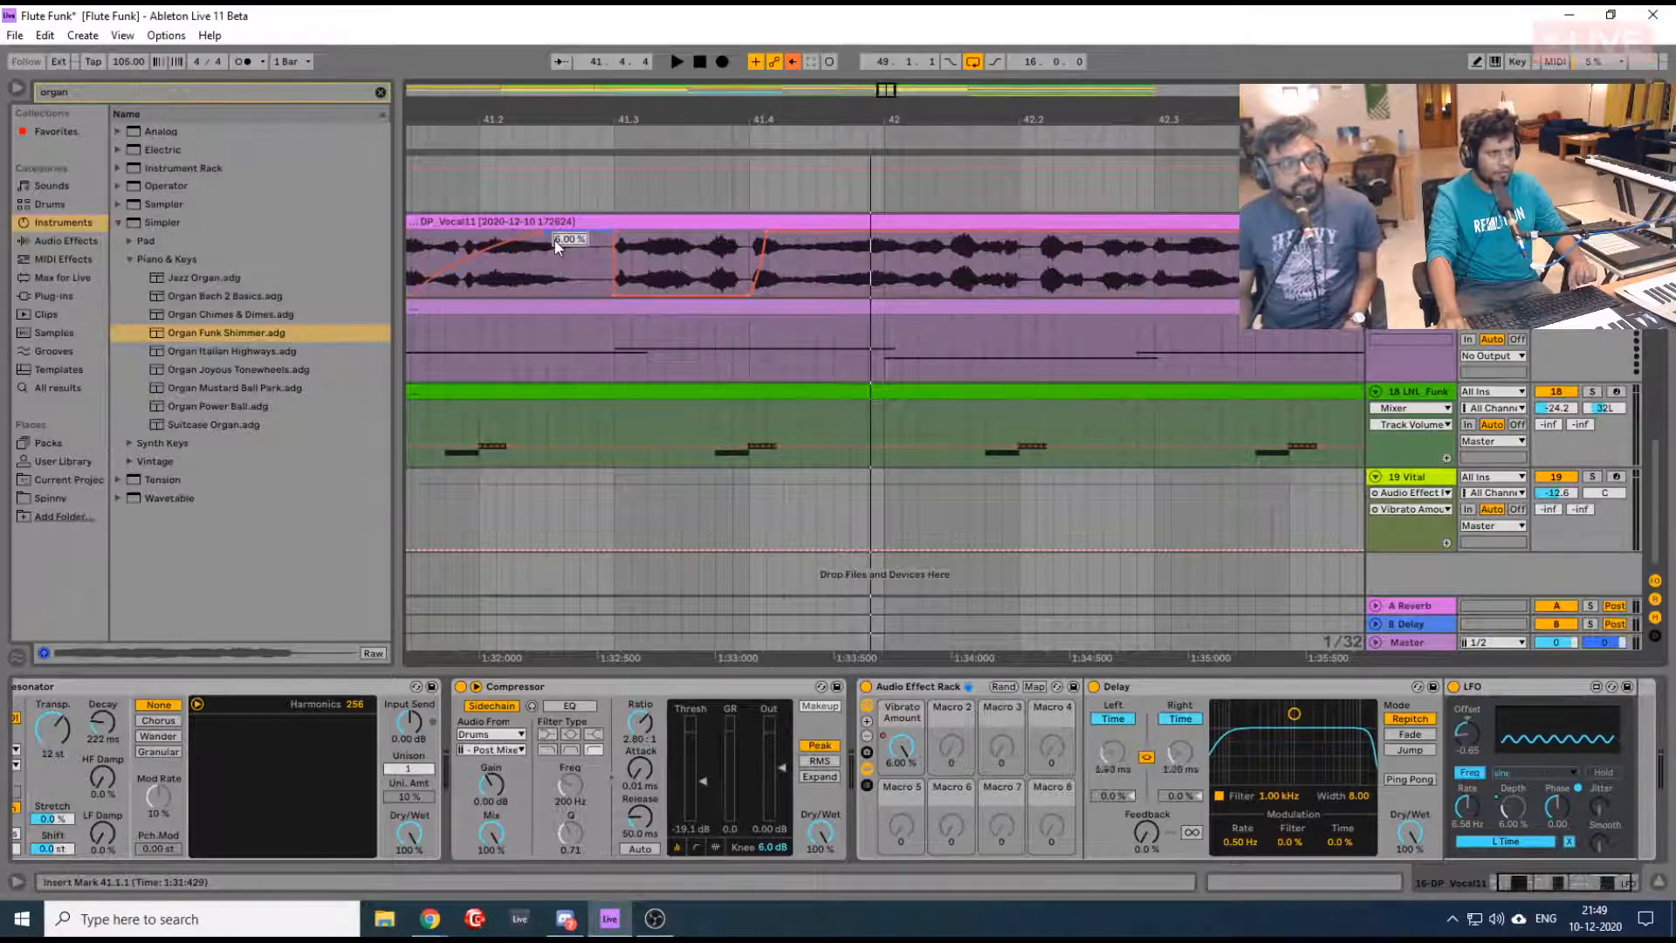
{"action": "left_click_drag", "start_coordinate": [614, 234], "coordinate": [599, 234]}
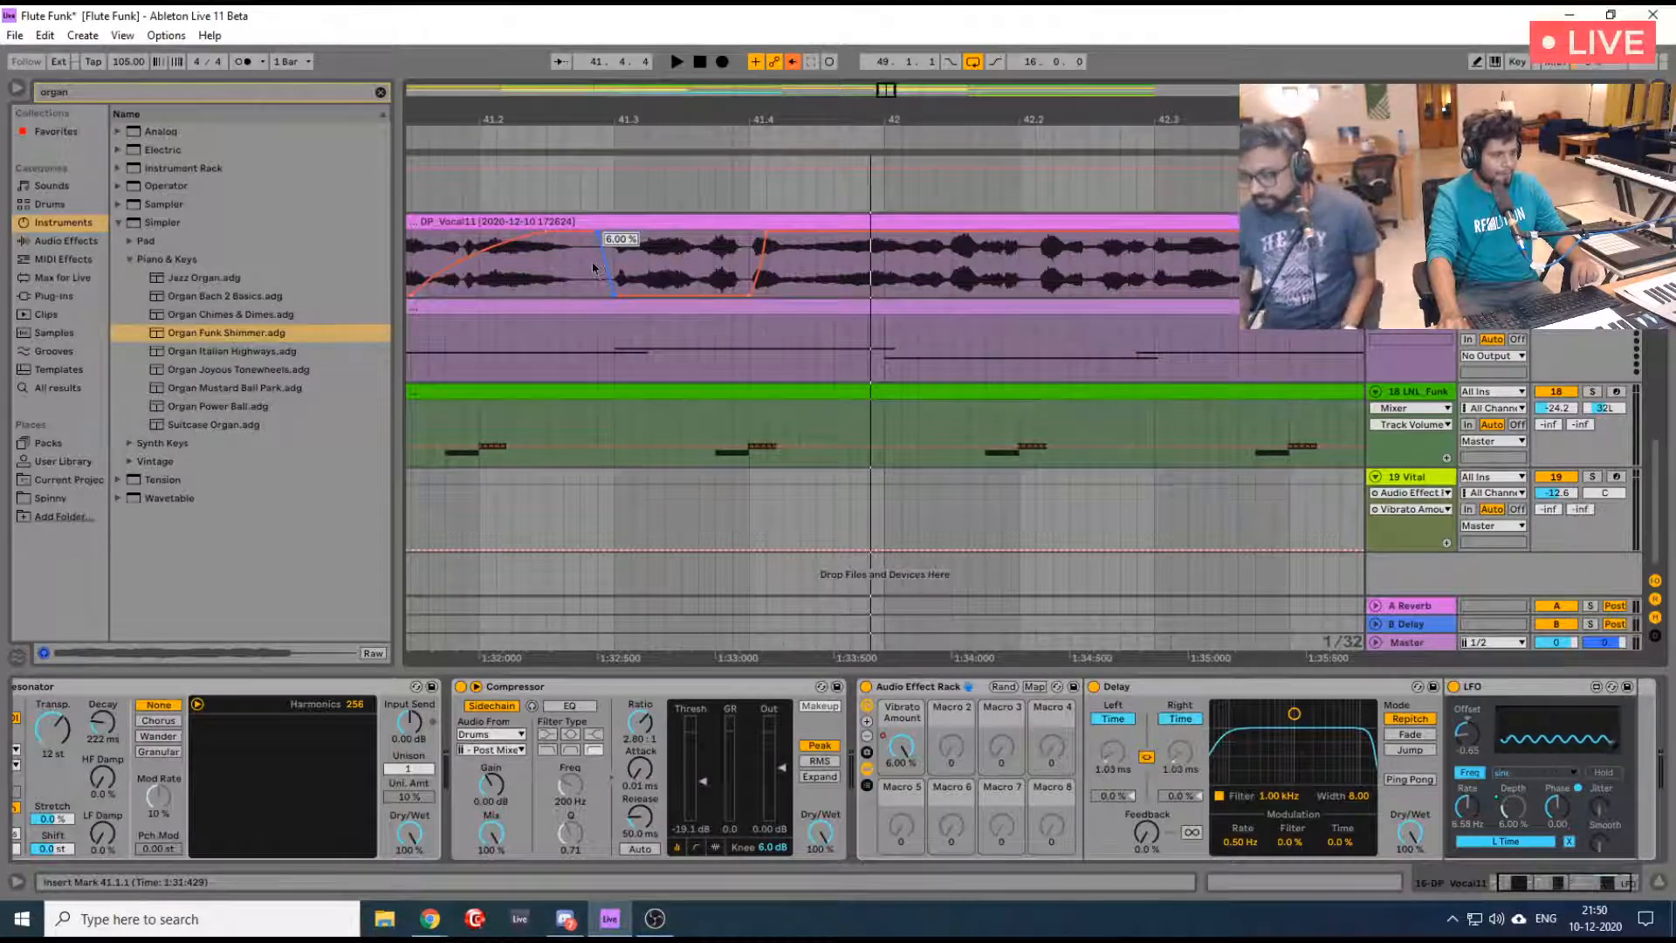
{"action": "left_click_drag", "start_coordinate": [633, 118], "coordinate": [636, 70]}
{"action": "key", "text": "space"}
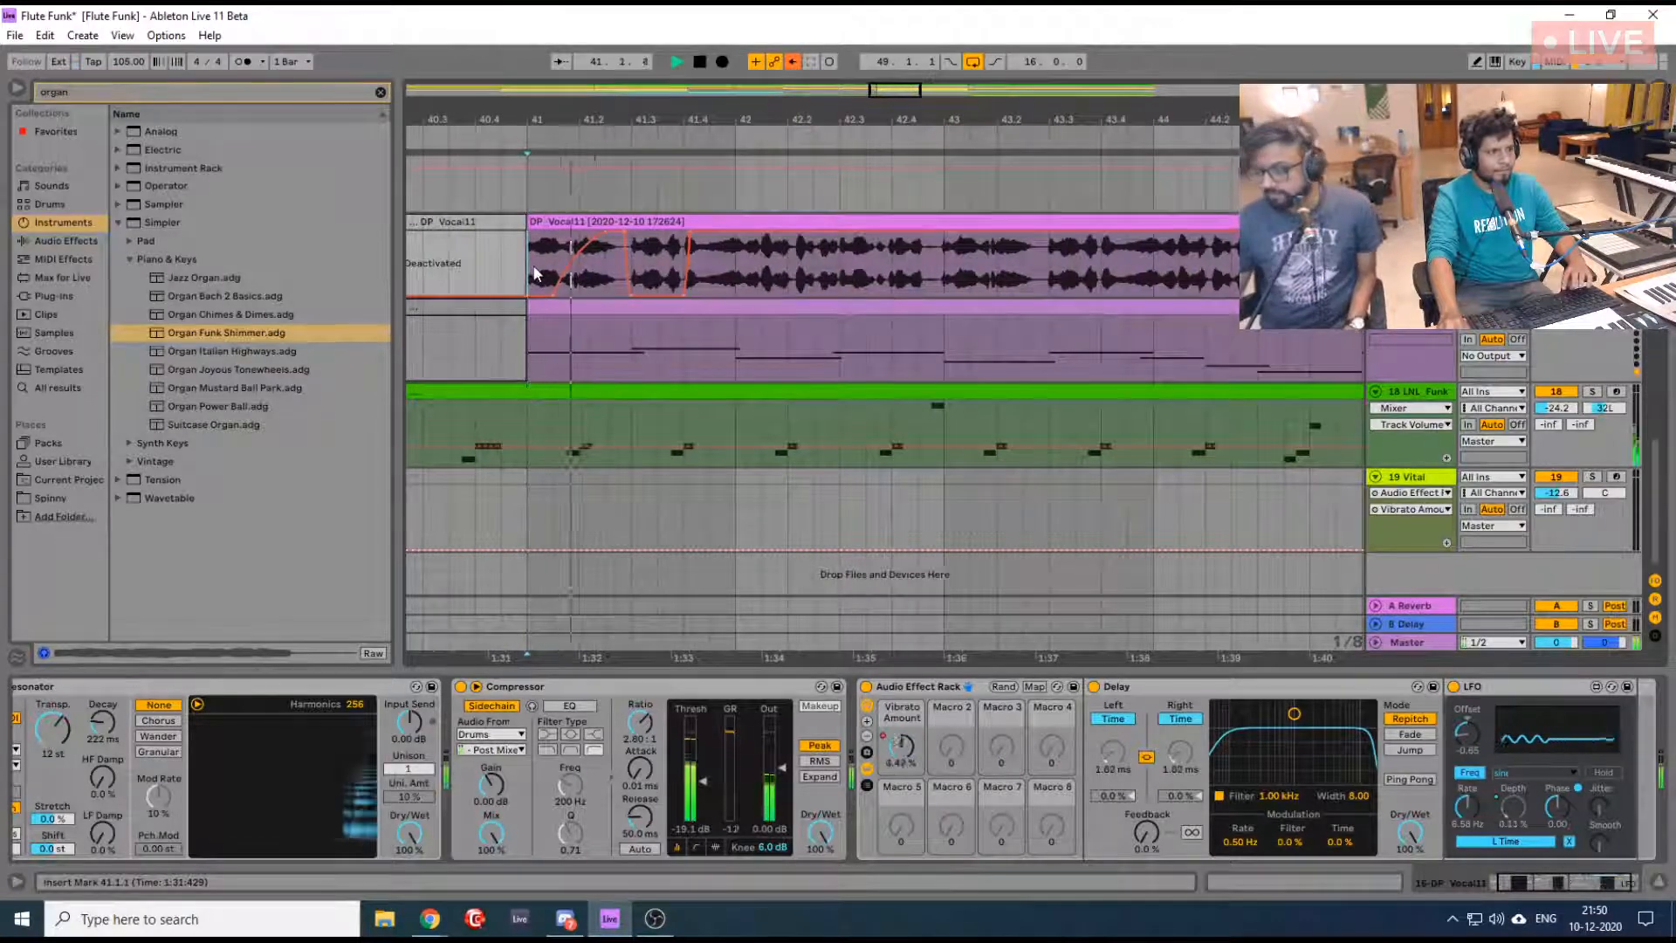
{"action": "key", "text": "space"}
Bring the Vibrato Amount down to 0% just after bar 42 with a curved fall and play it back
{"action": "left_click", "coordinate": [750, 236]}
{"action": "left_click_drag", "start_coordinate": [767, 234], "coordinate": [741, 290]}
{"action": "scroll", "coordinate": [775, 265], "scroll_direction": "up", "scroll_amount": 3}
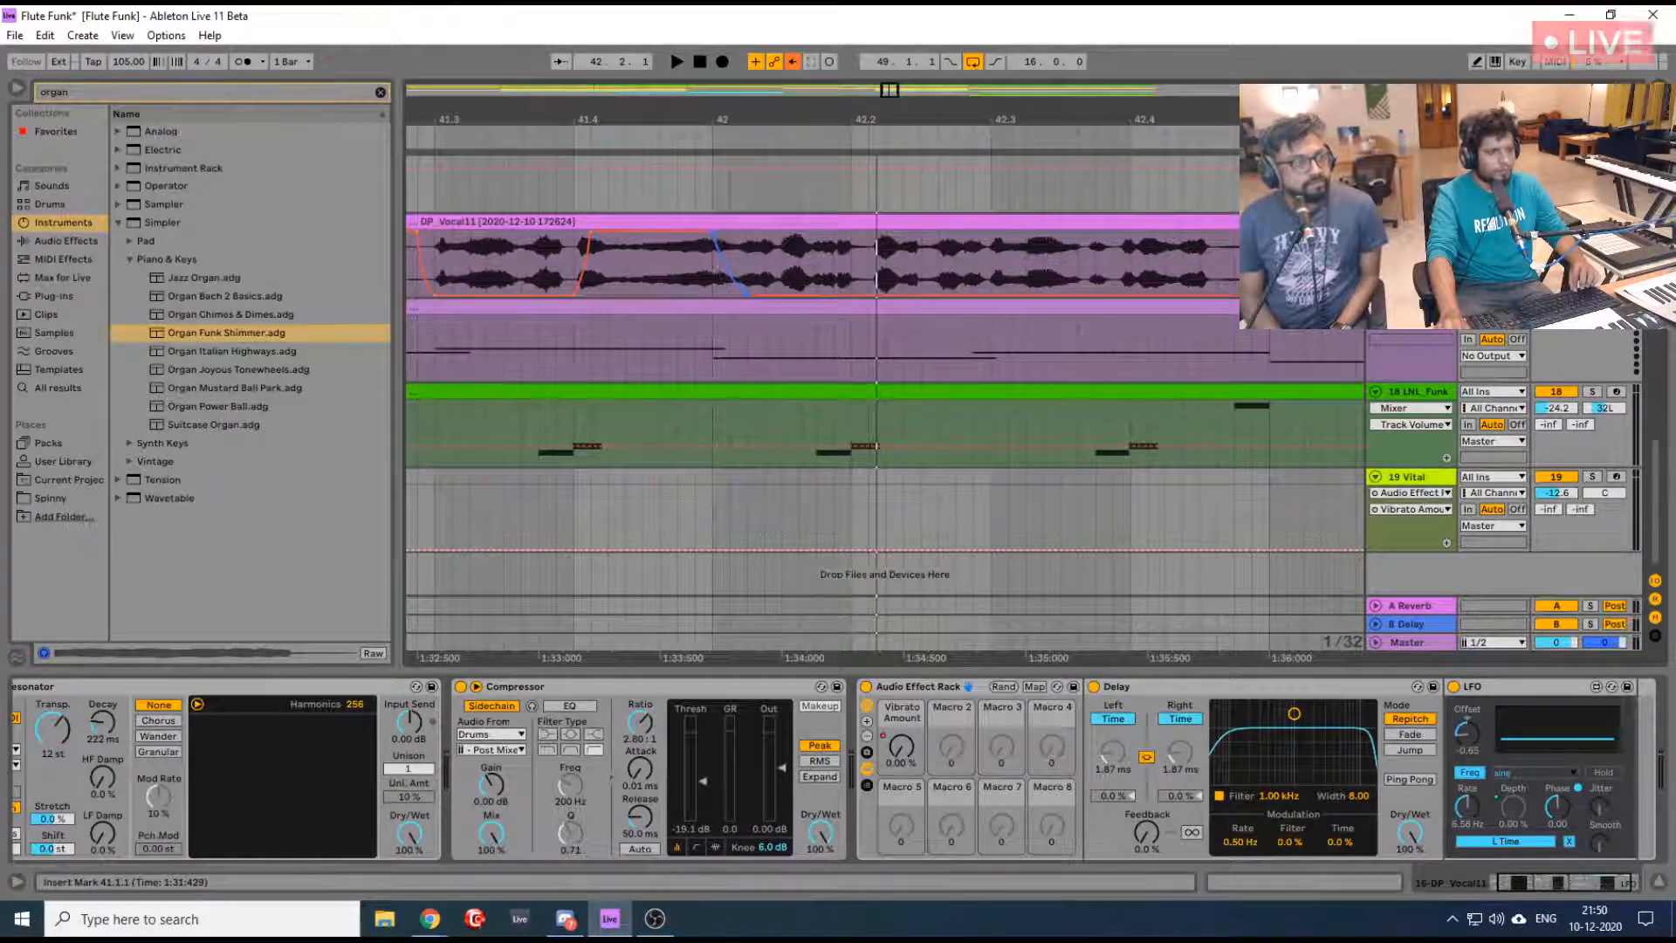
{"action": "key", "text": "space"}
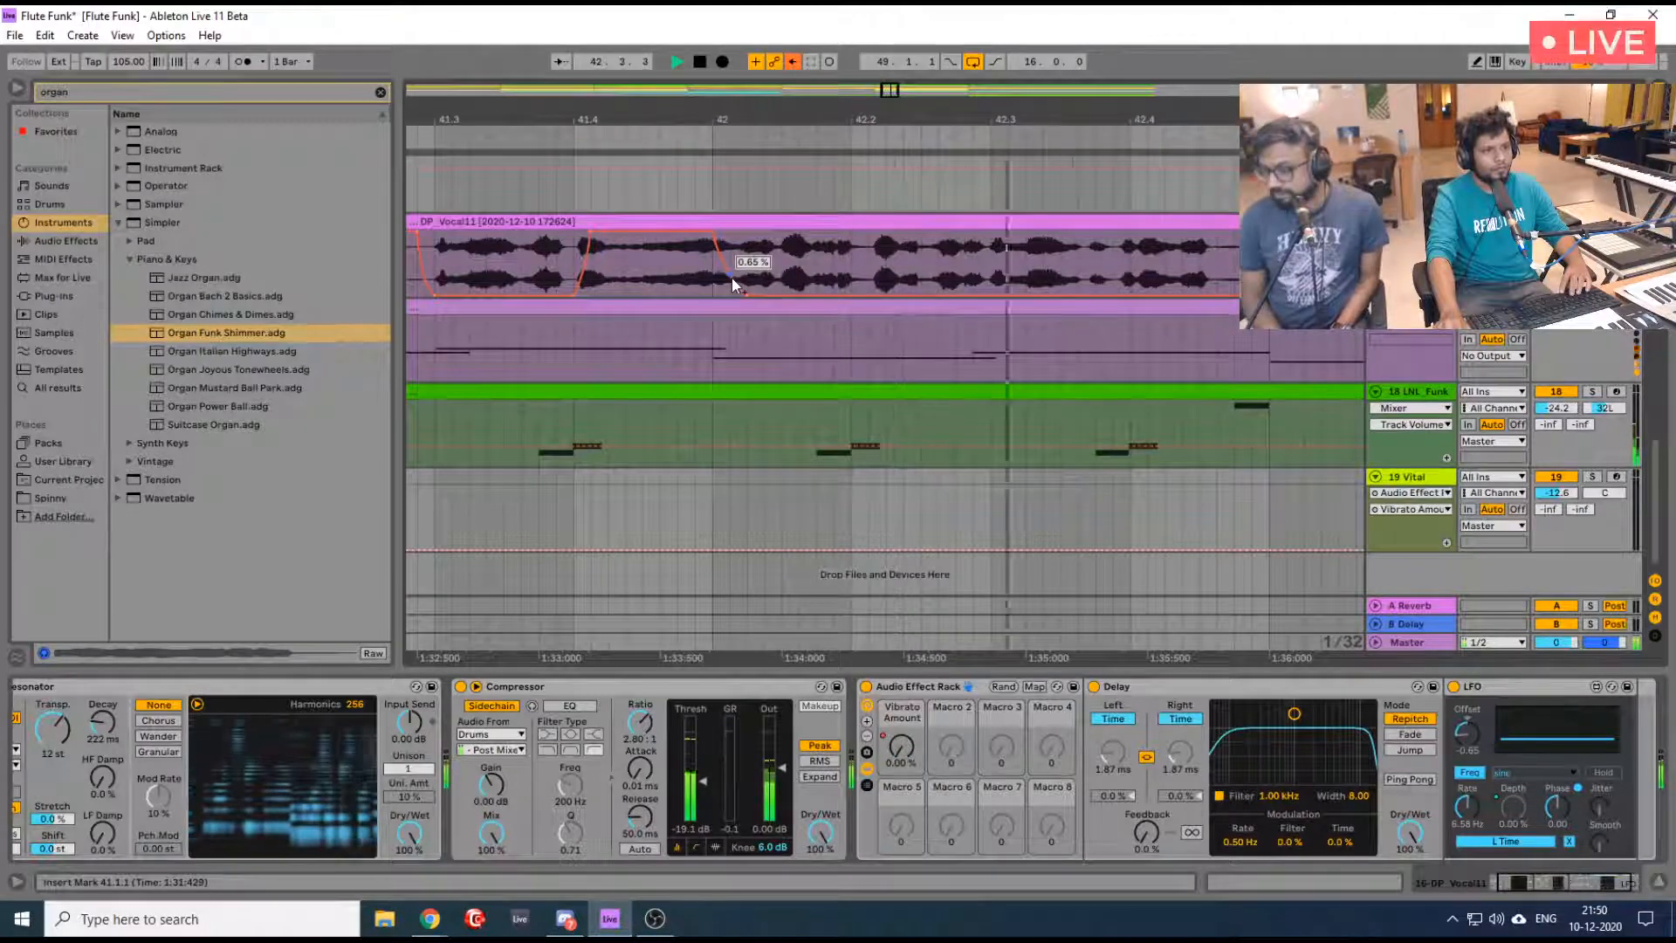
Shape a curved Vibrato Amount rise to 6% after 42.3 and drop it to 0% before 42.4
{"action": "key", "text": "space"}
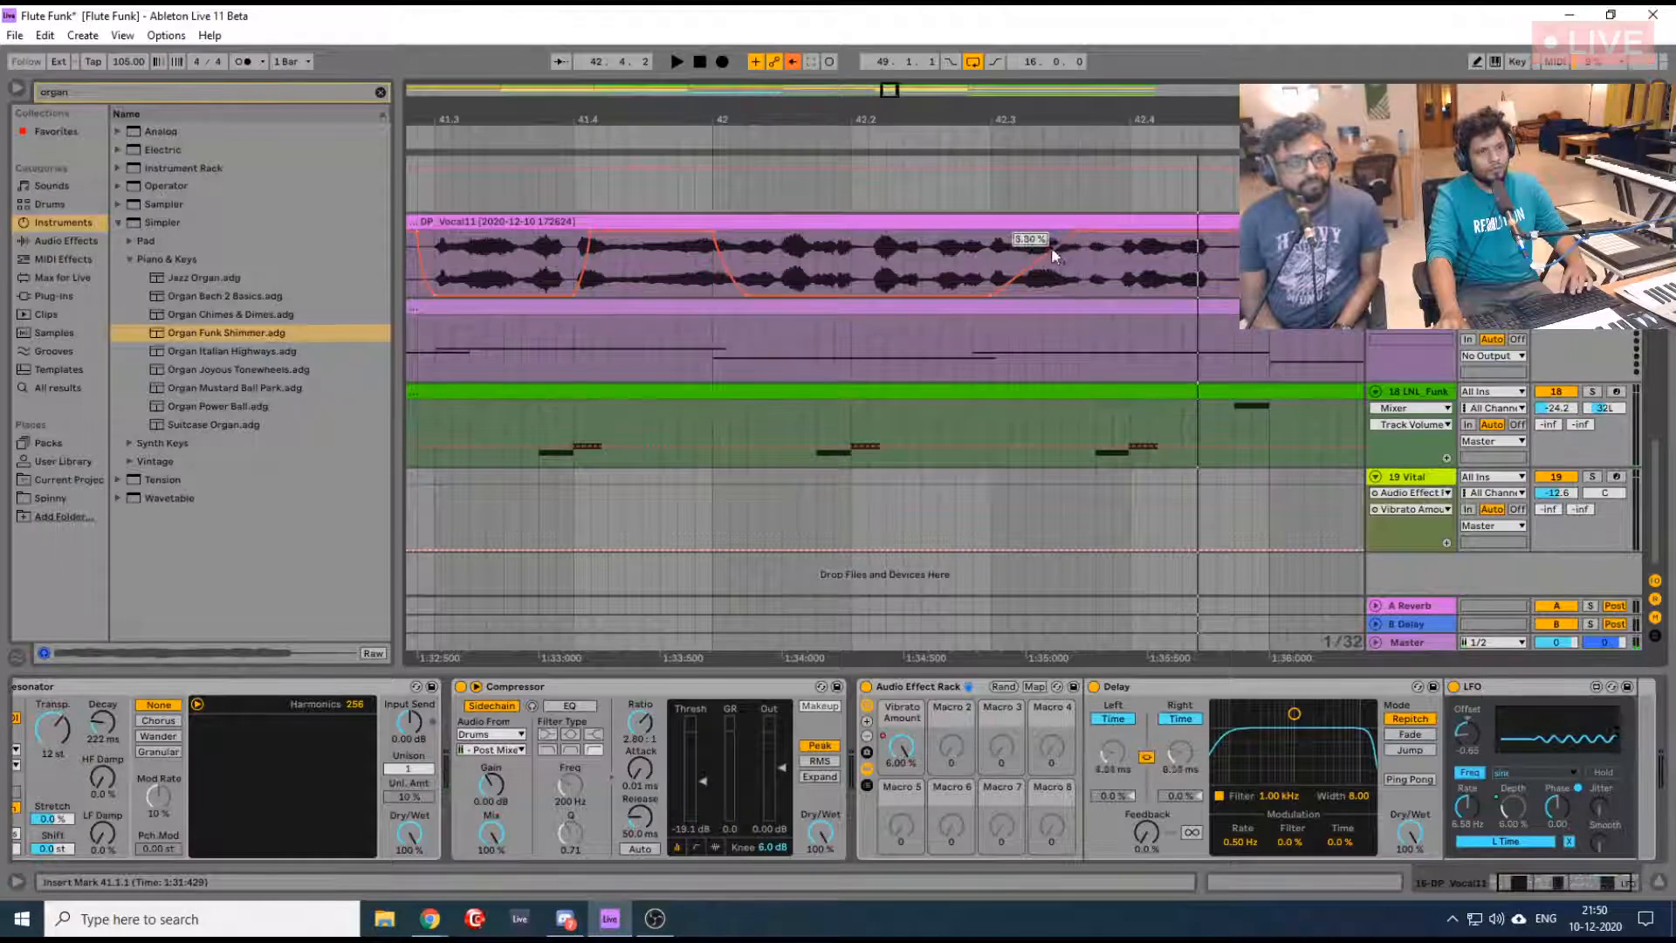
{"action": "left_click_drag", "start_coordinate": [1044, 270], "coordinate": [1028, 278]}
{"action": "key", "text": "space"}
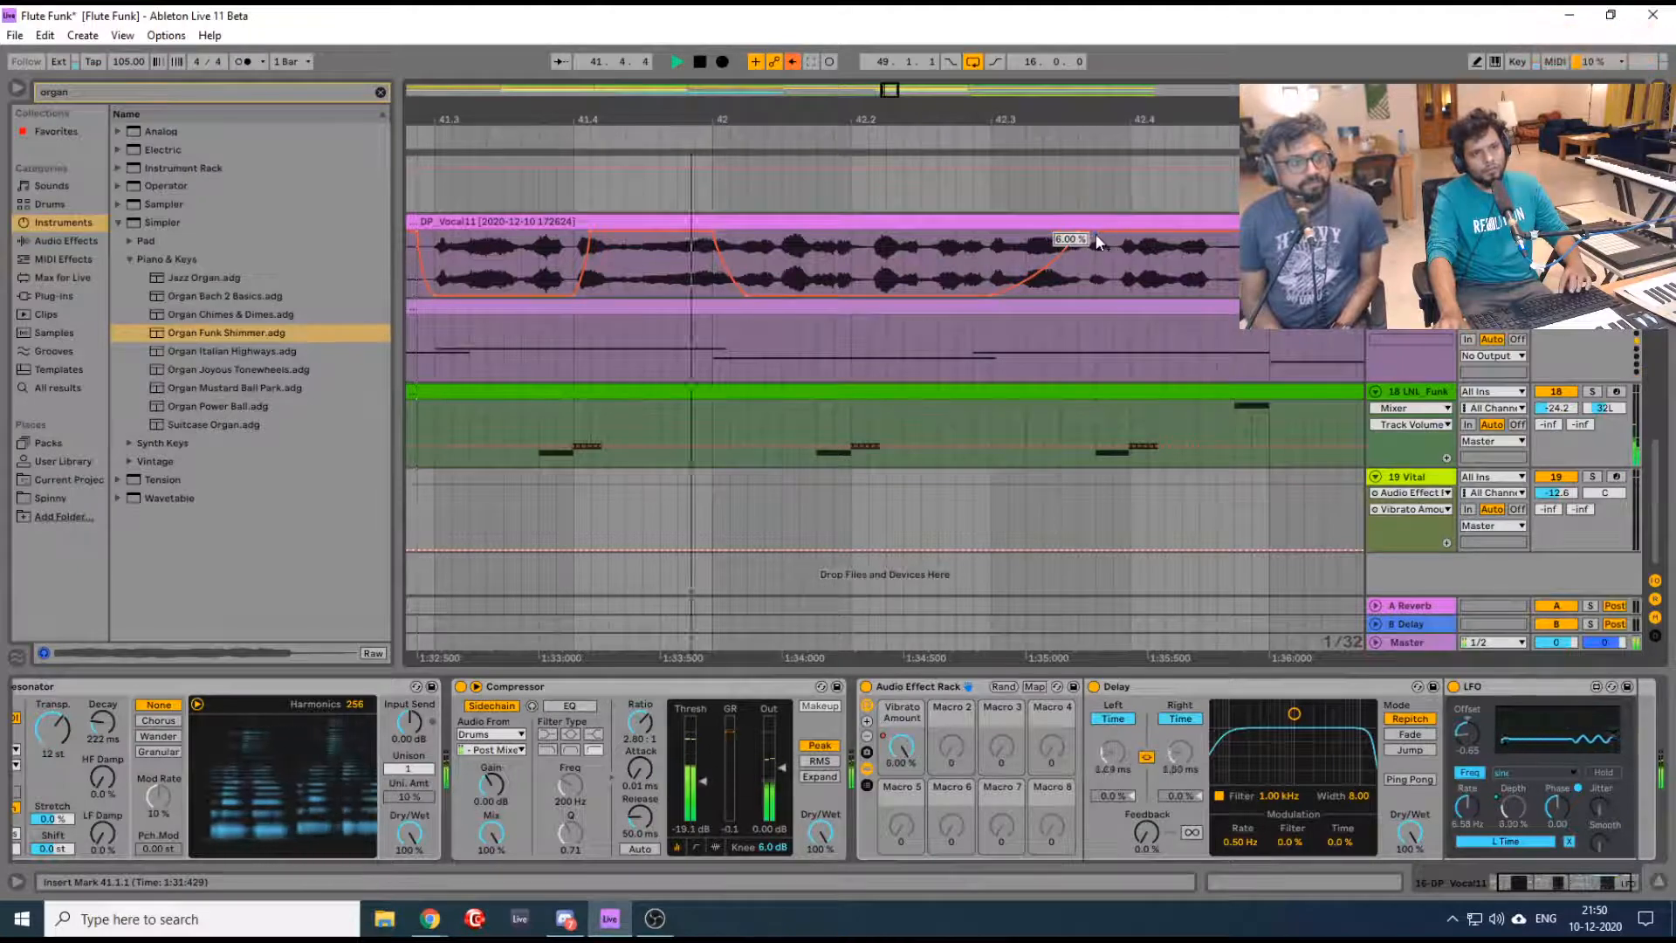
{"action": "left_click_drag", "start_coordinate": [1118, 232], "coordinate": [1119, 295]}
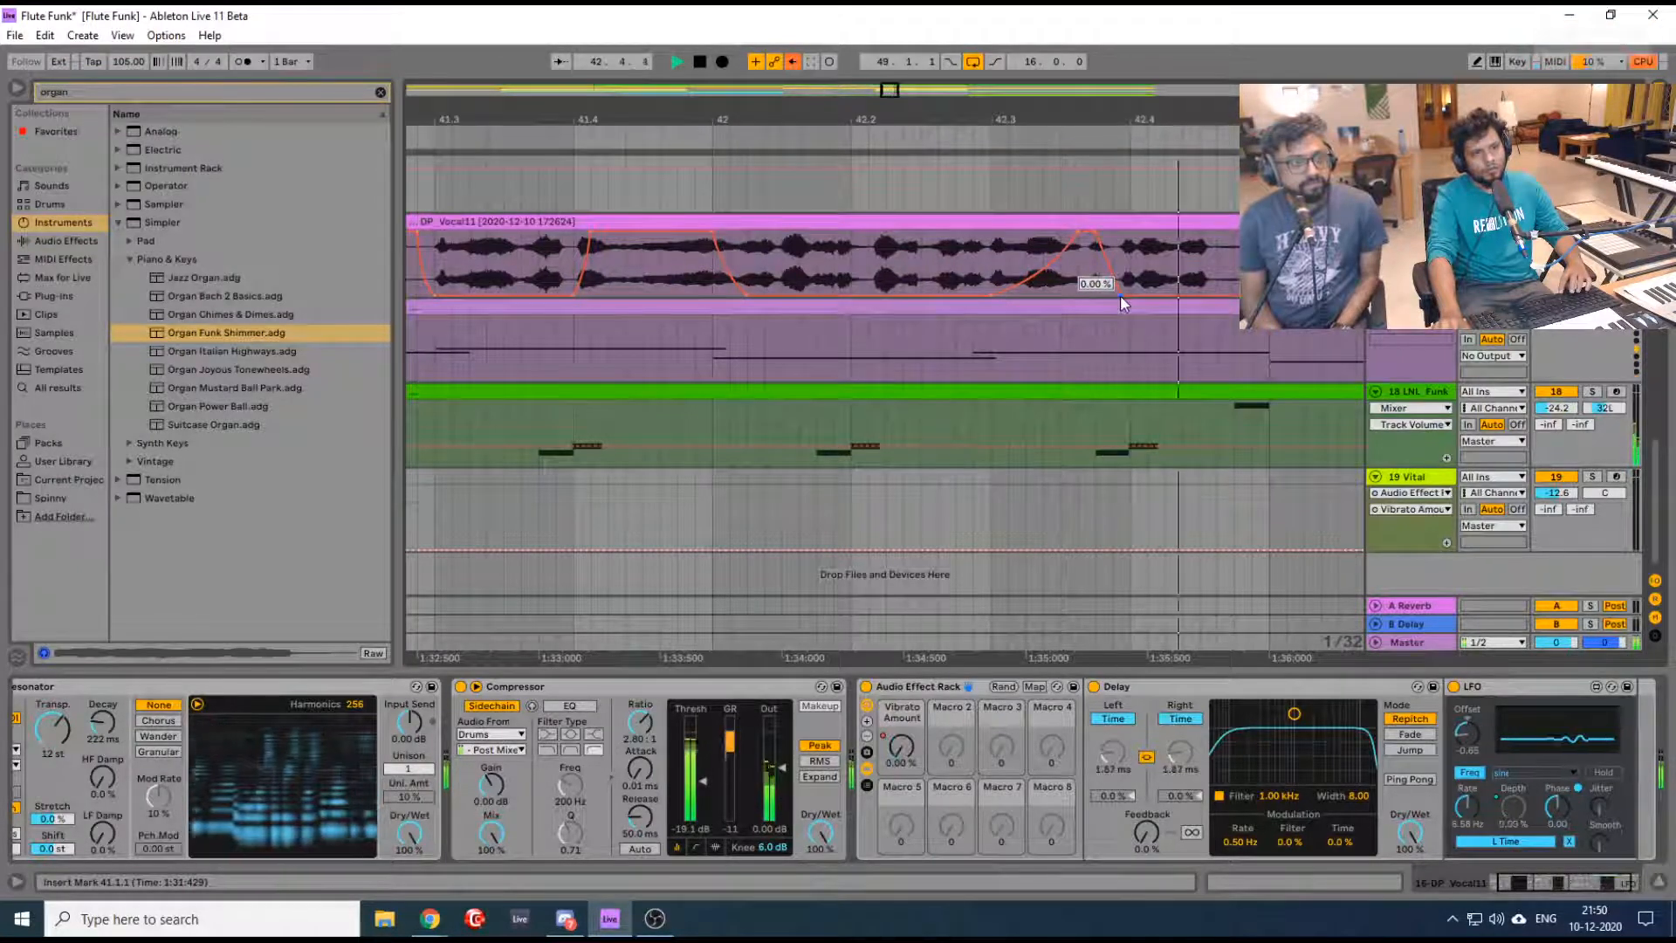
{"action": "left_click_drag", "start_coordinate": [1104, 120], "coordinate": [760, 122]}
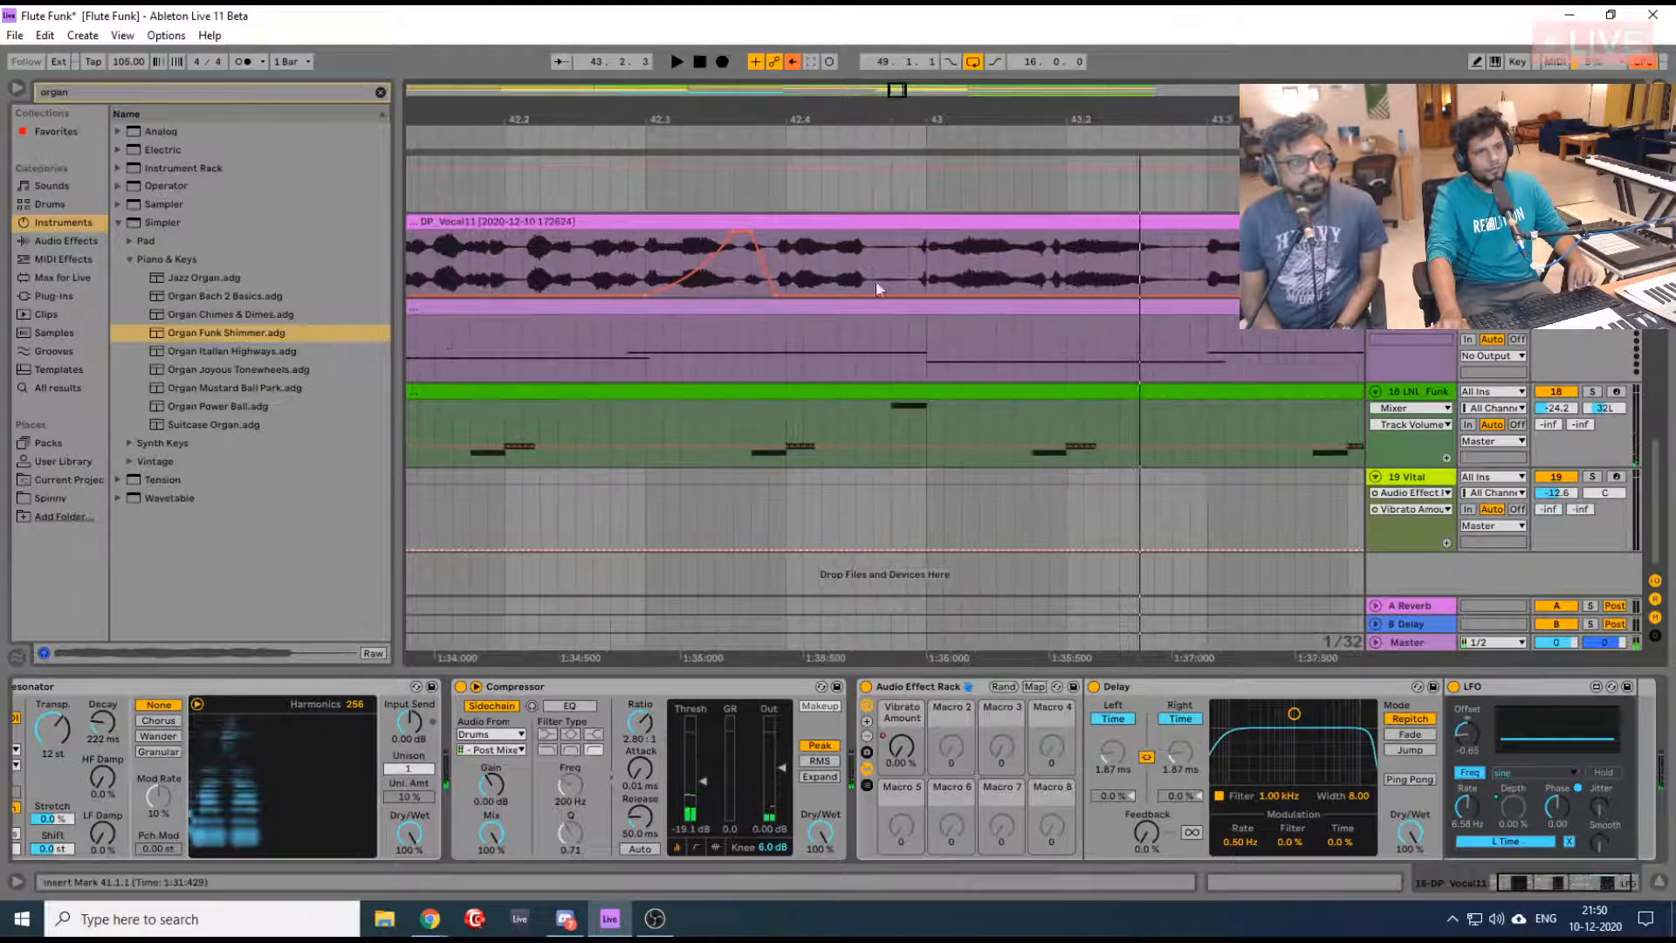
Draw a Vibrato Amount swell across 43.2 up to 6%, falling in a curve to 0% at 43.3, and audition it
{"action": "left_click", "coordinate": [928, 263]}
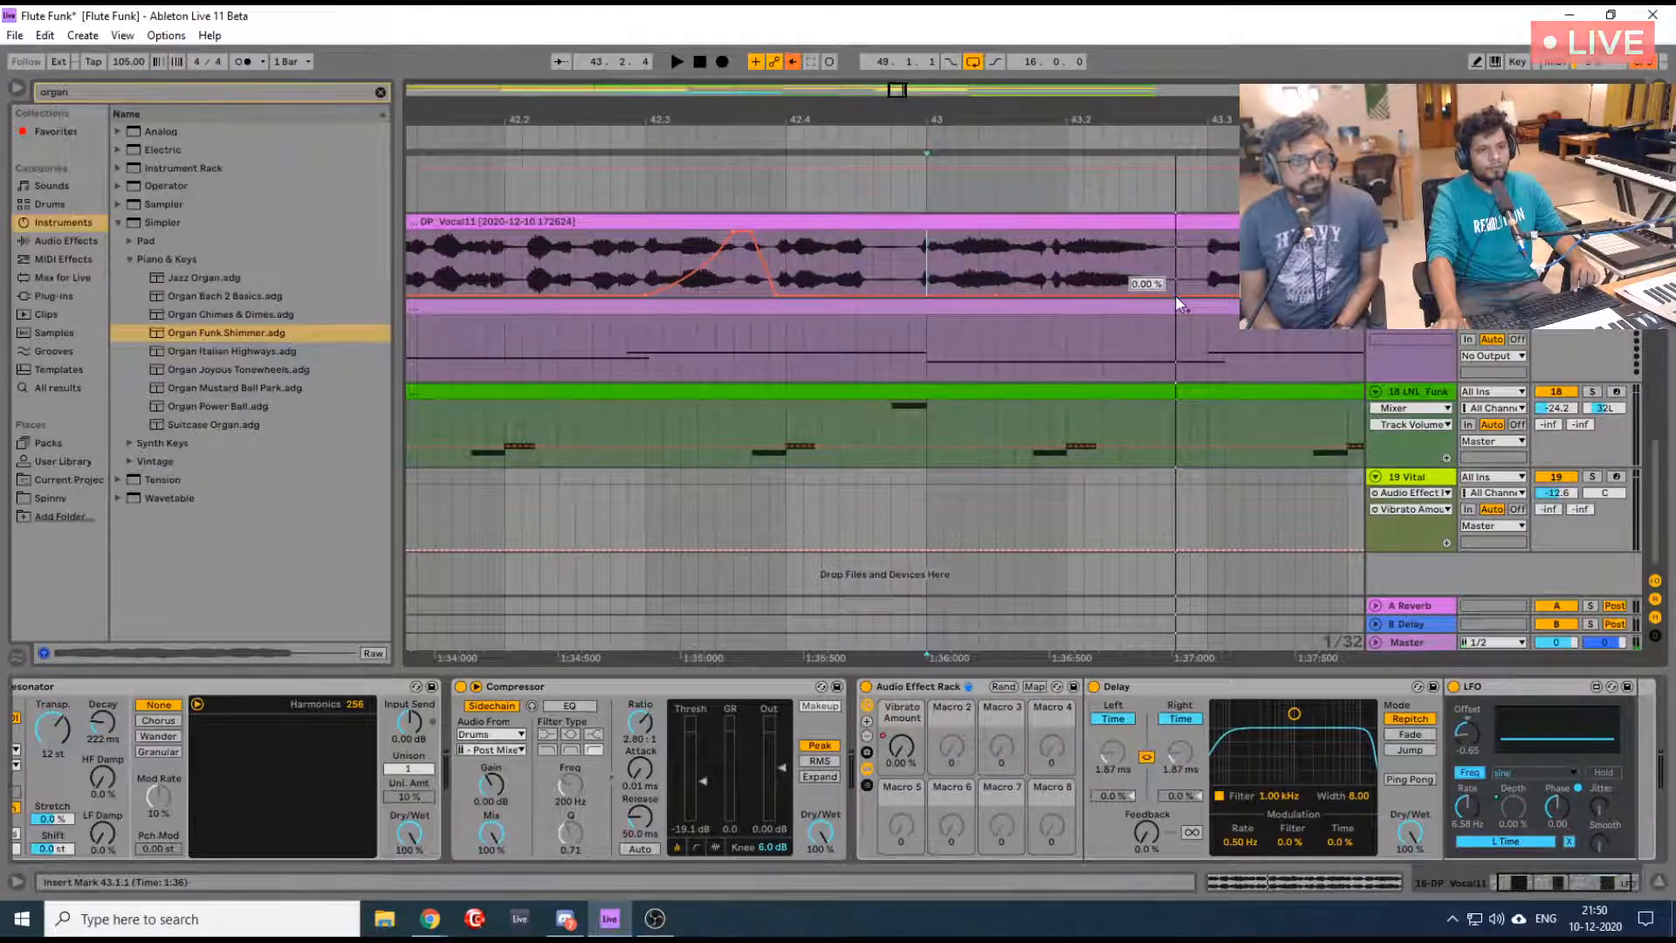
{"action": "left_click_drag", "start_coordinate": [1168, 297], "coordinate": [1130, 247]}
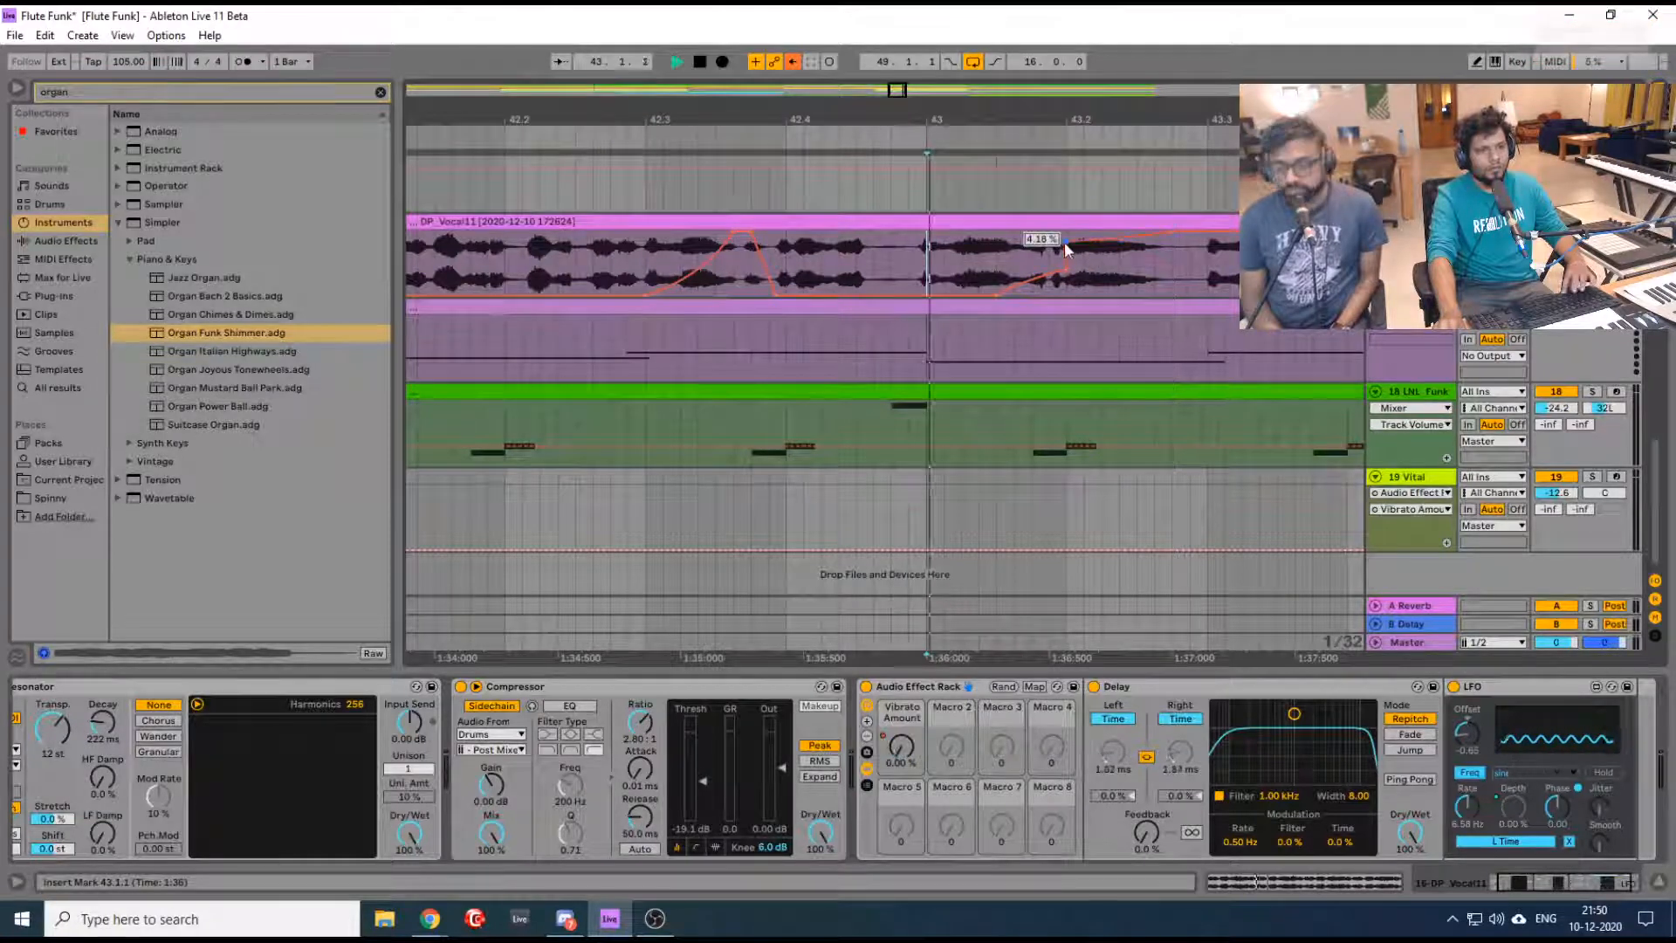
{"action": "key", "text": "space"}
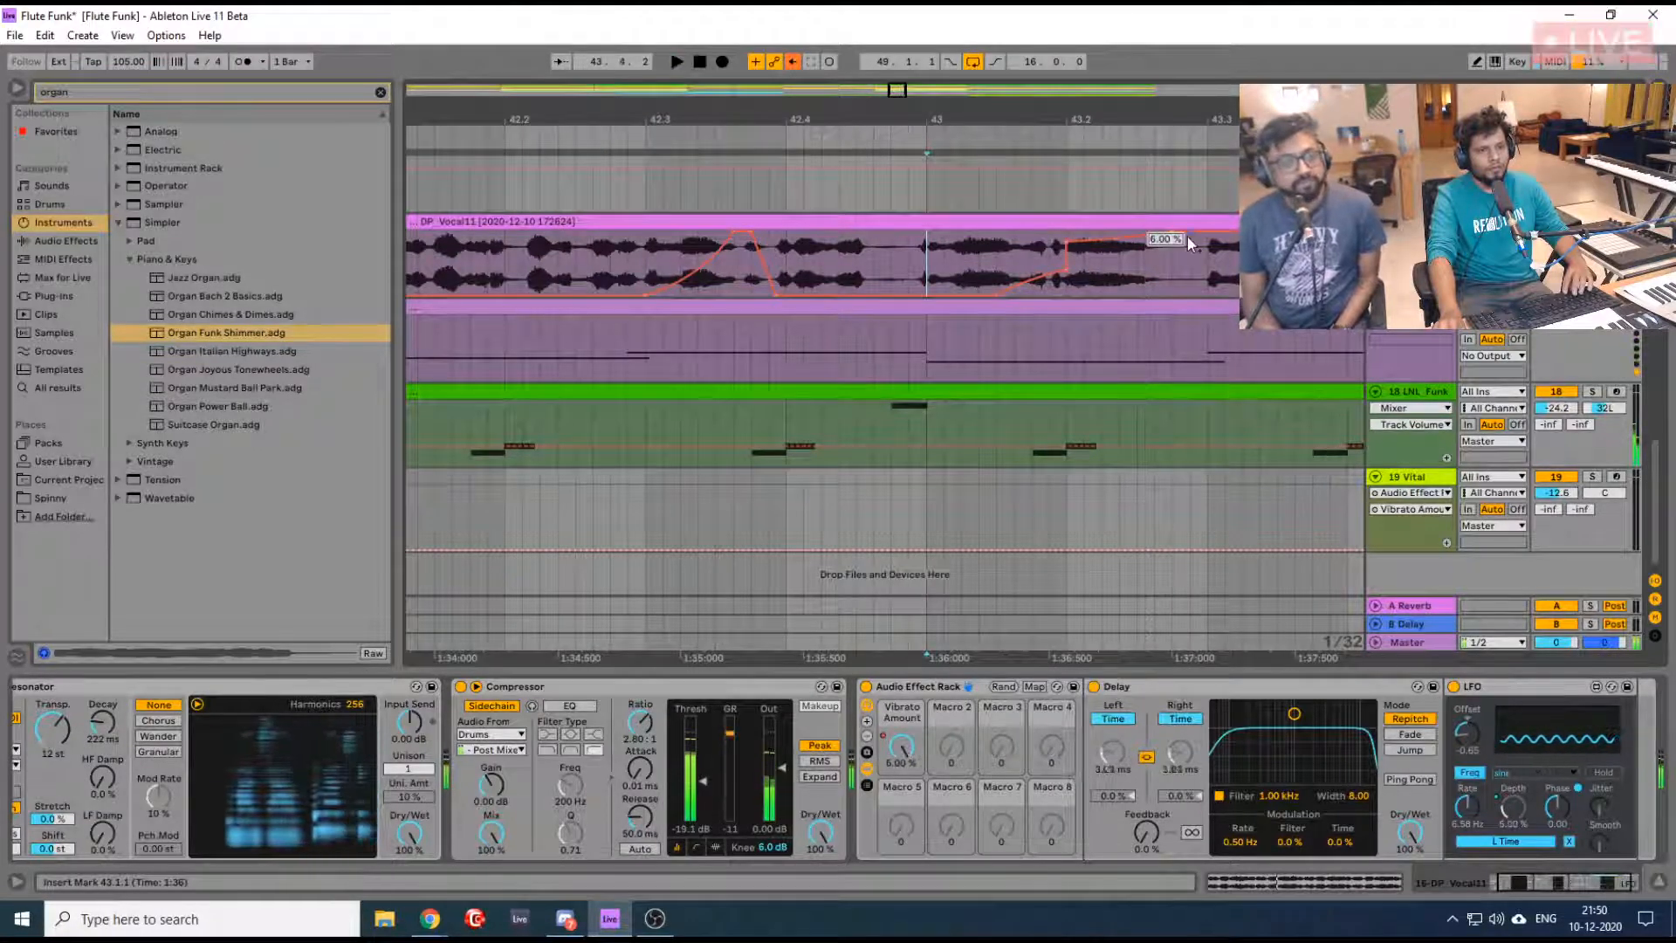
{"action": "key", "text": "space"}
{"action": "key", "text": "space"}
{"action": "left_click", "coordinate": [1183, 264]}
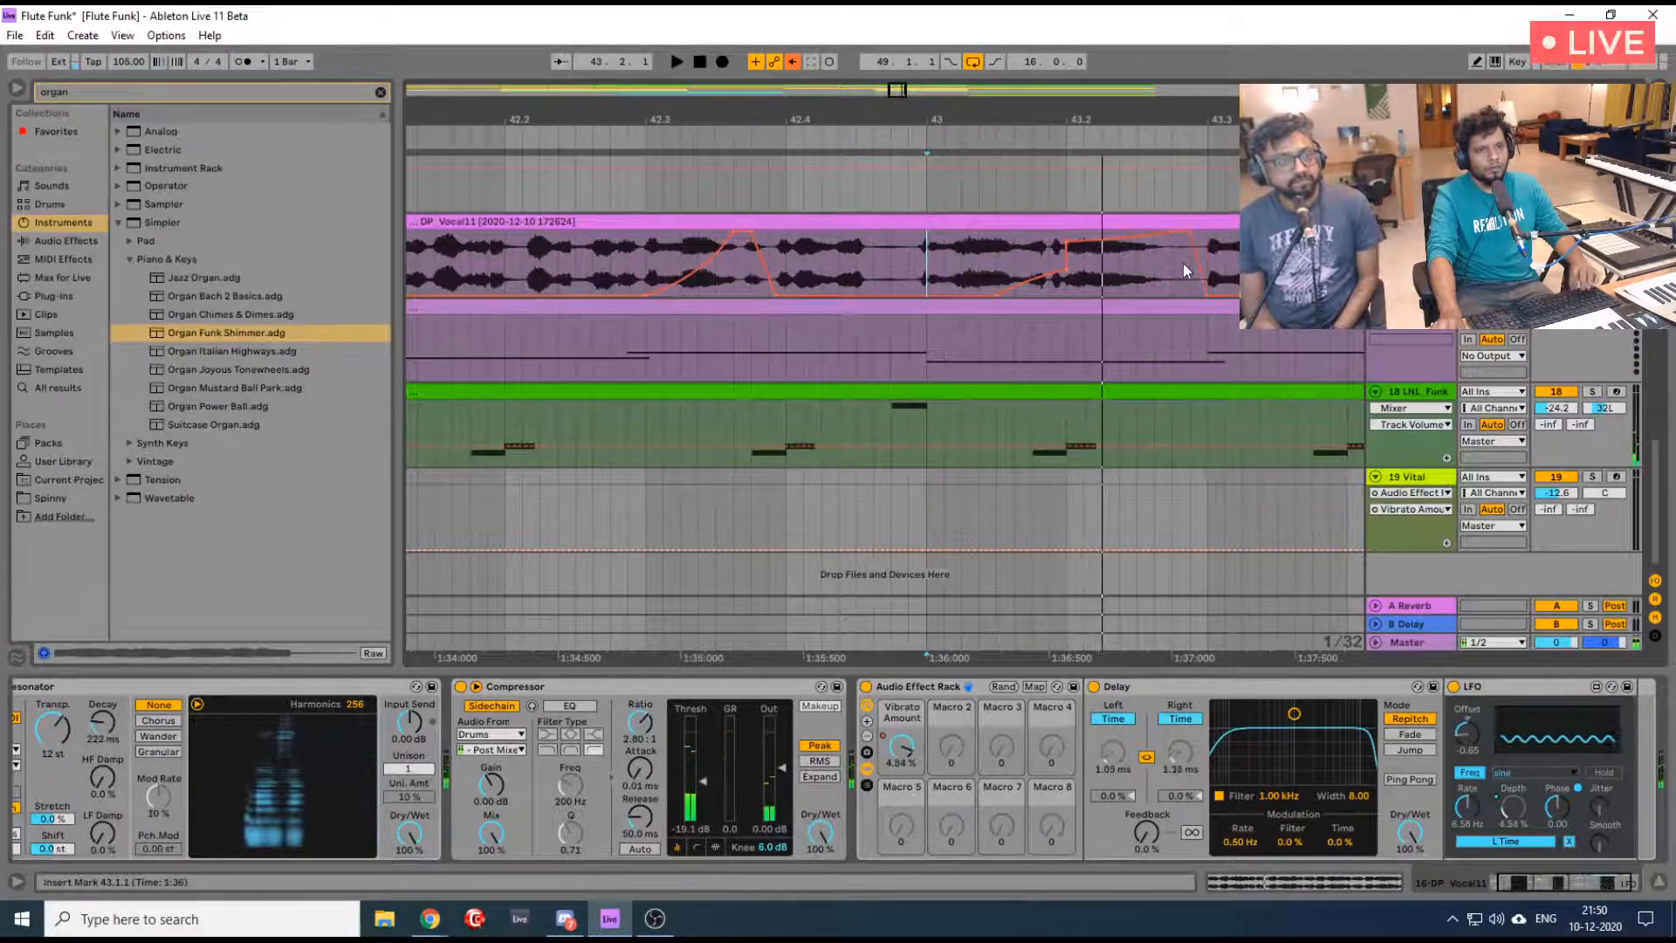
{"action": "left_click_drag", "start_coordinate": [1184, 264], "coordinate": [1194, 271]}
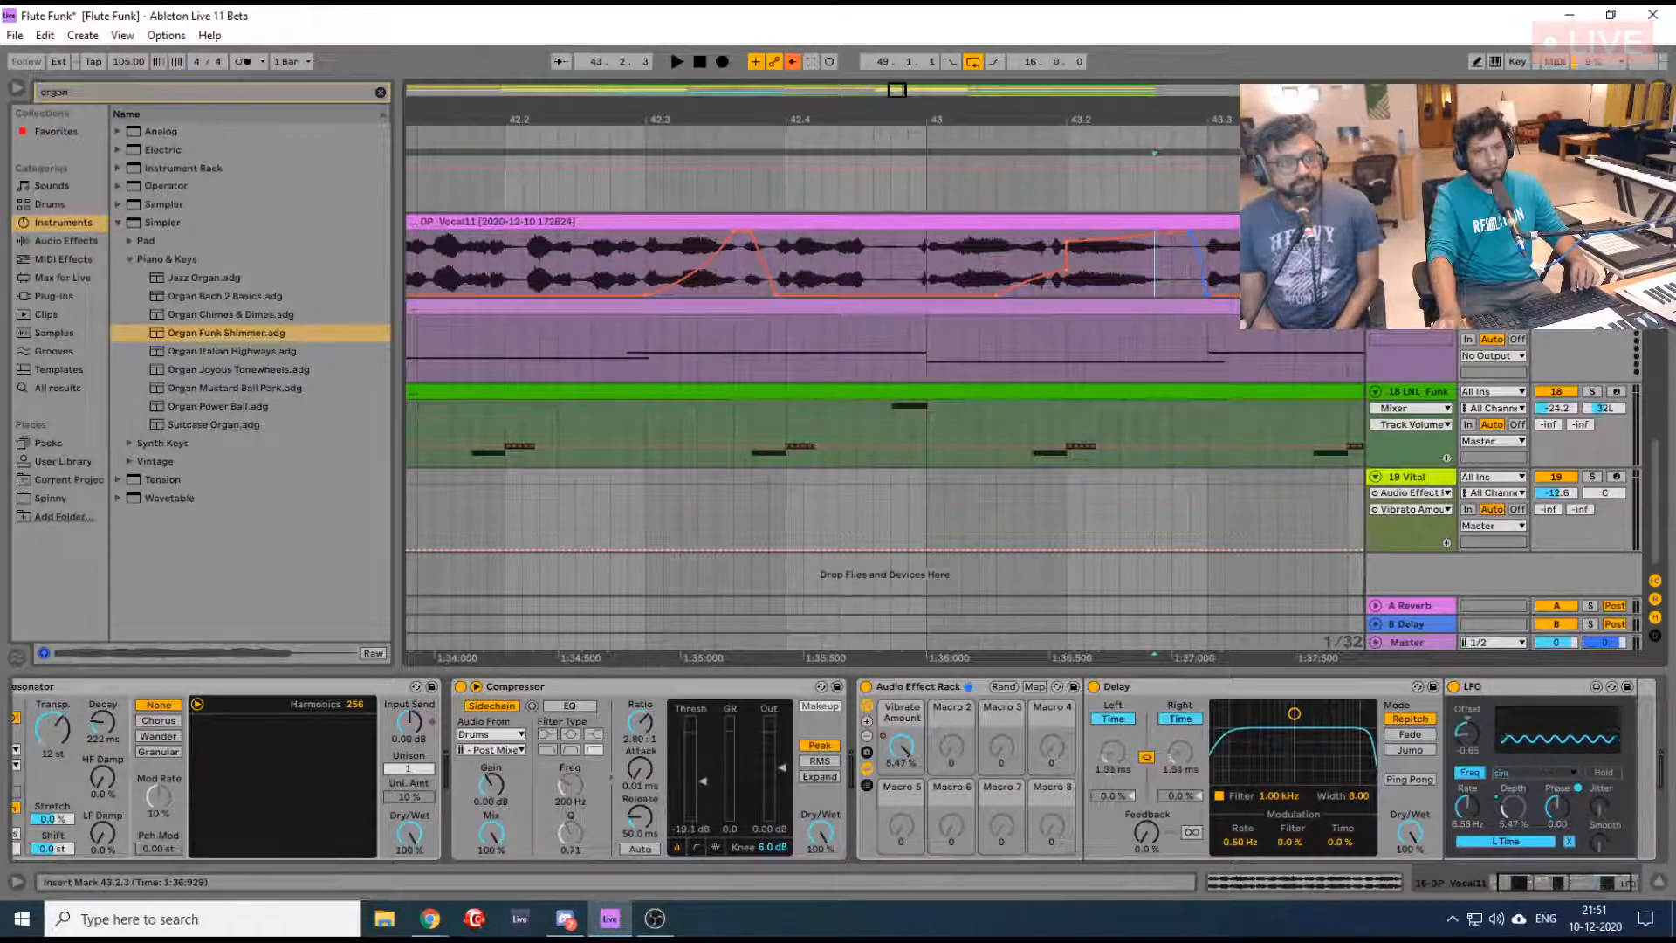
{"action": "key", "text": "space"}
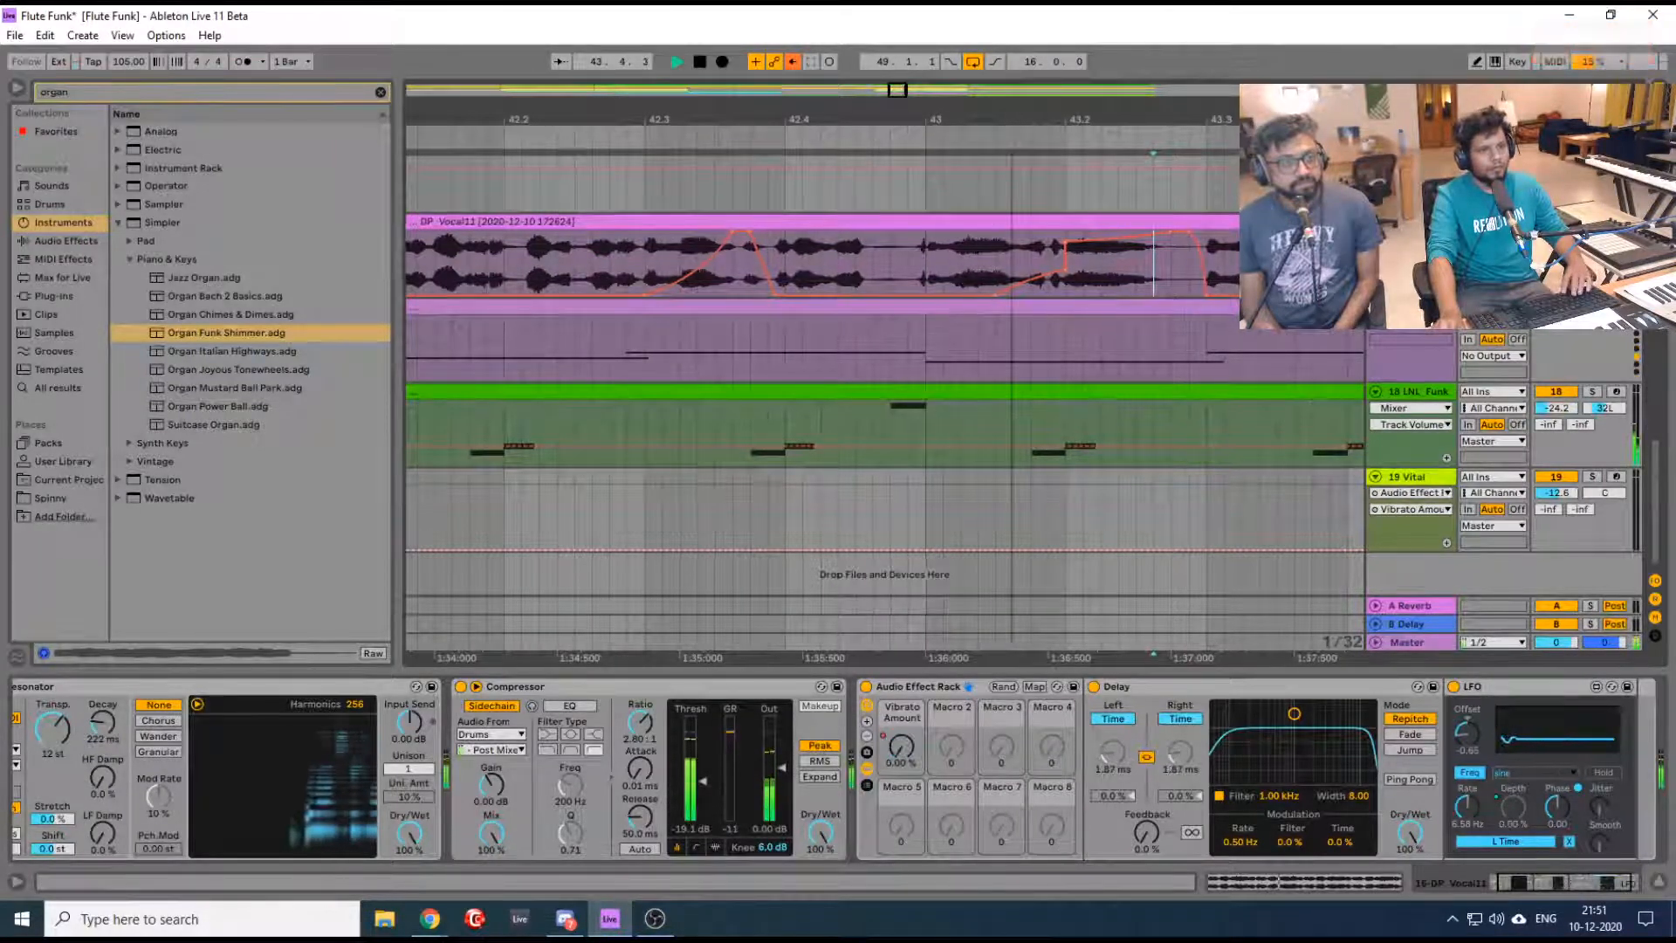
{"action": "key", "text": "space"}
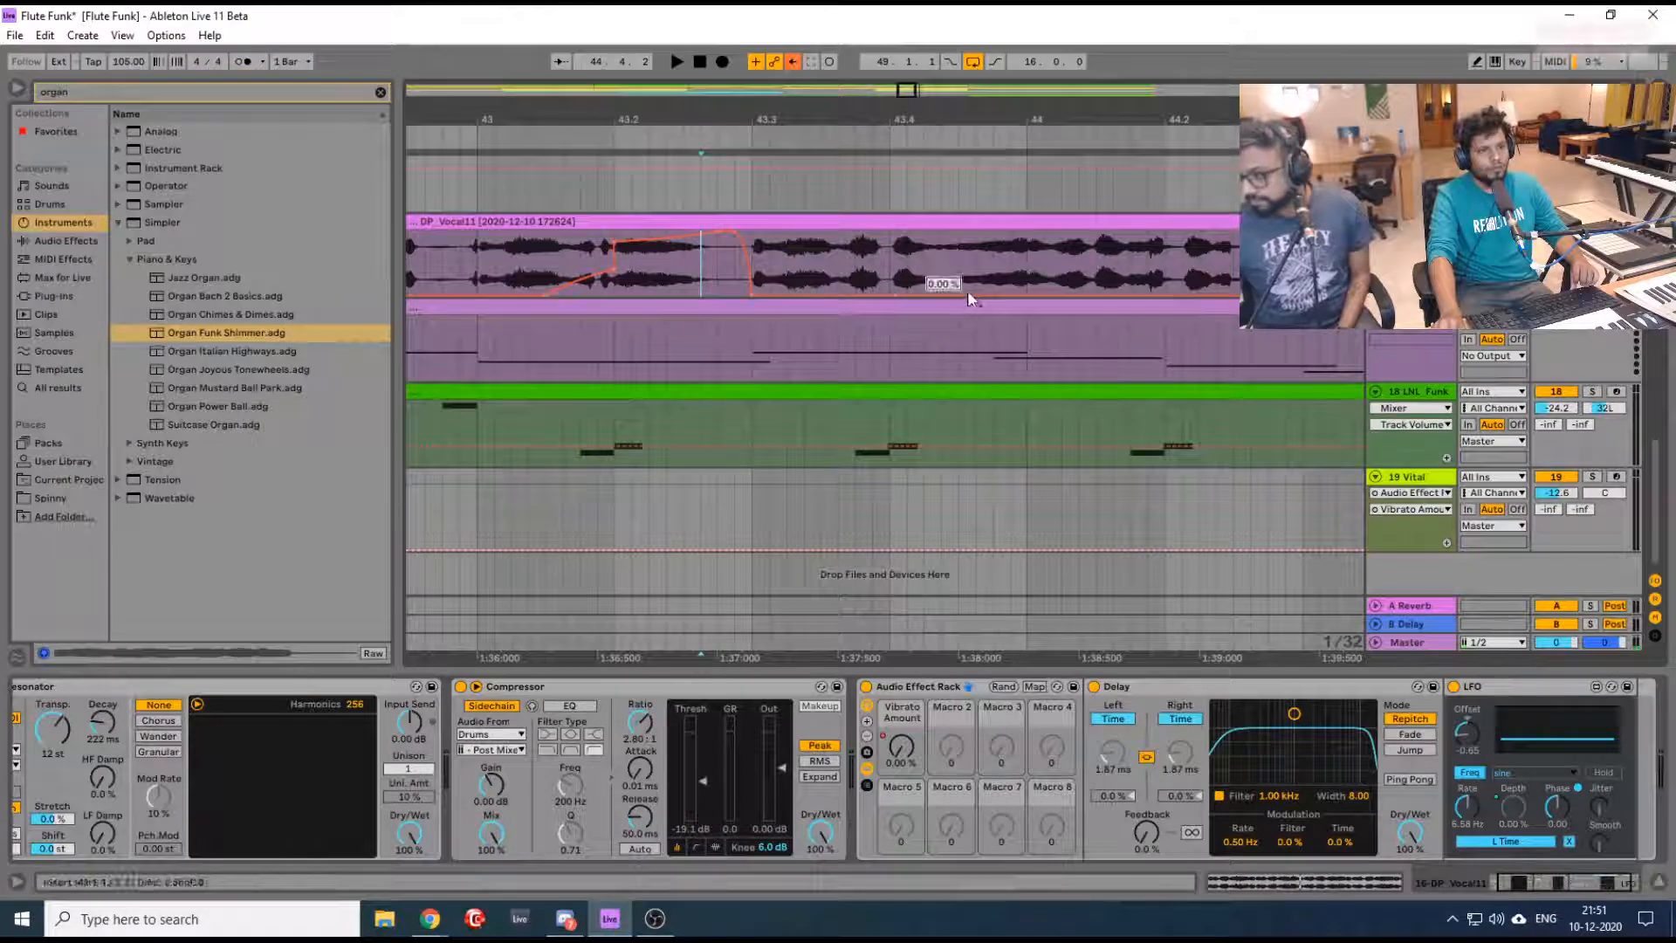
Add a curved Vibrato Amount rise to 6% at 43.4 with a drop to 0% at bar 44, and audition it
{"action": "left_click_drag", "start_coordinate": [965, 295], "coordinate": [958, 237]}
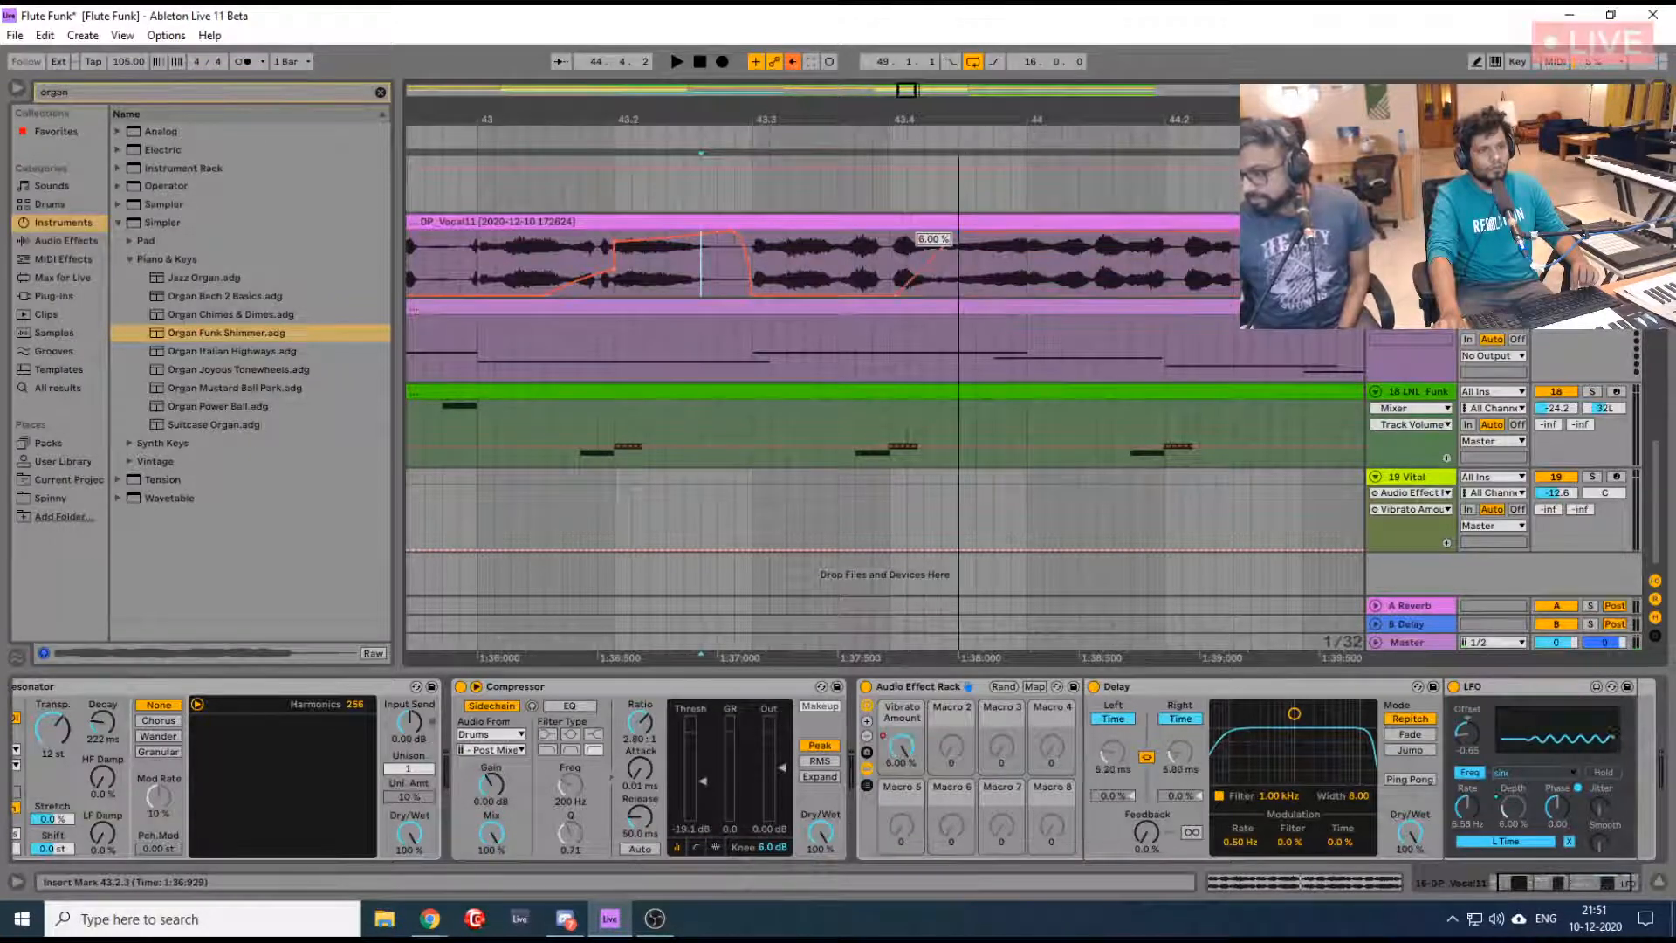
{"action": "left_click", "coordinate": [1014, 237]}
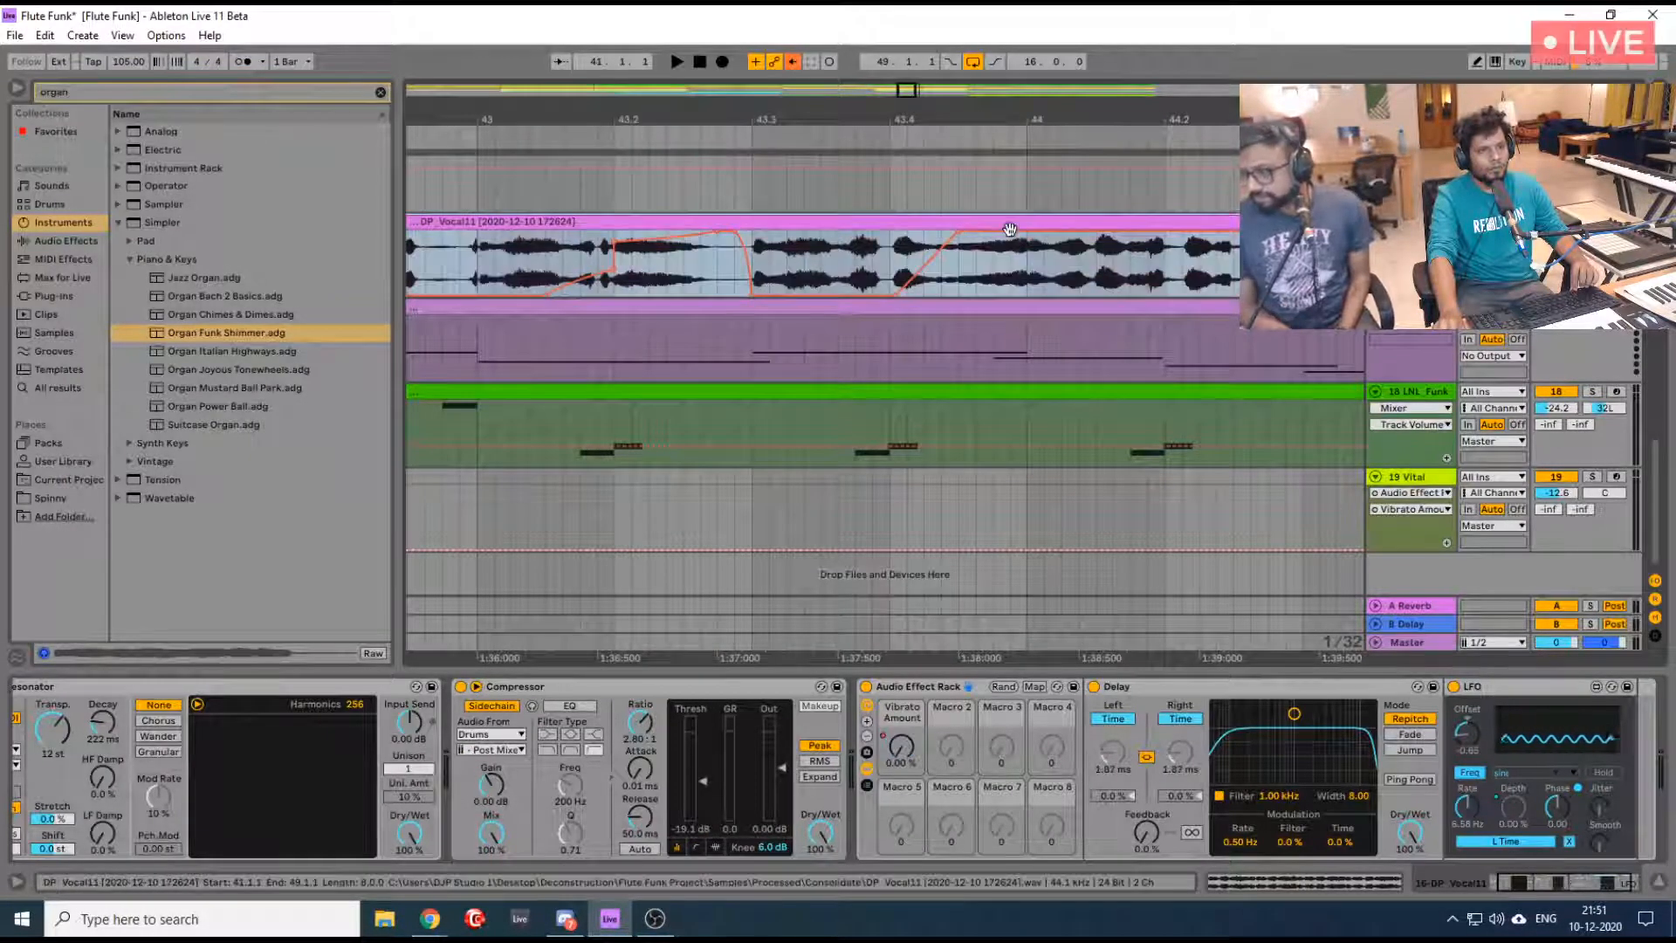
{"action": "left_click", "coordinate": [1012, 234]}
{"action": "left_click_drag", "start_coordinate": [1024, 233], "coordinate": [1025, 295]}
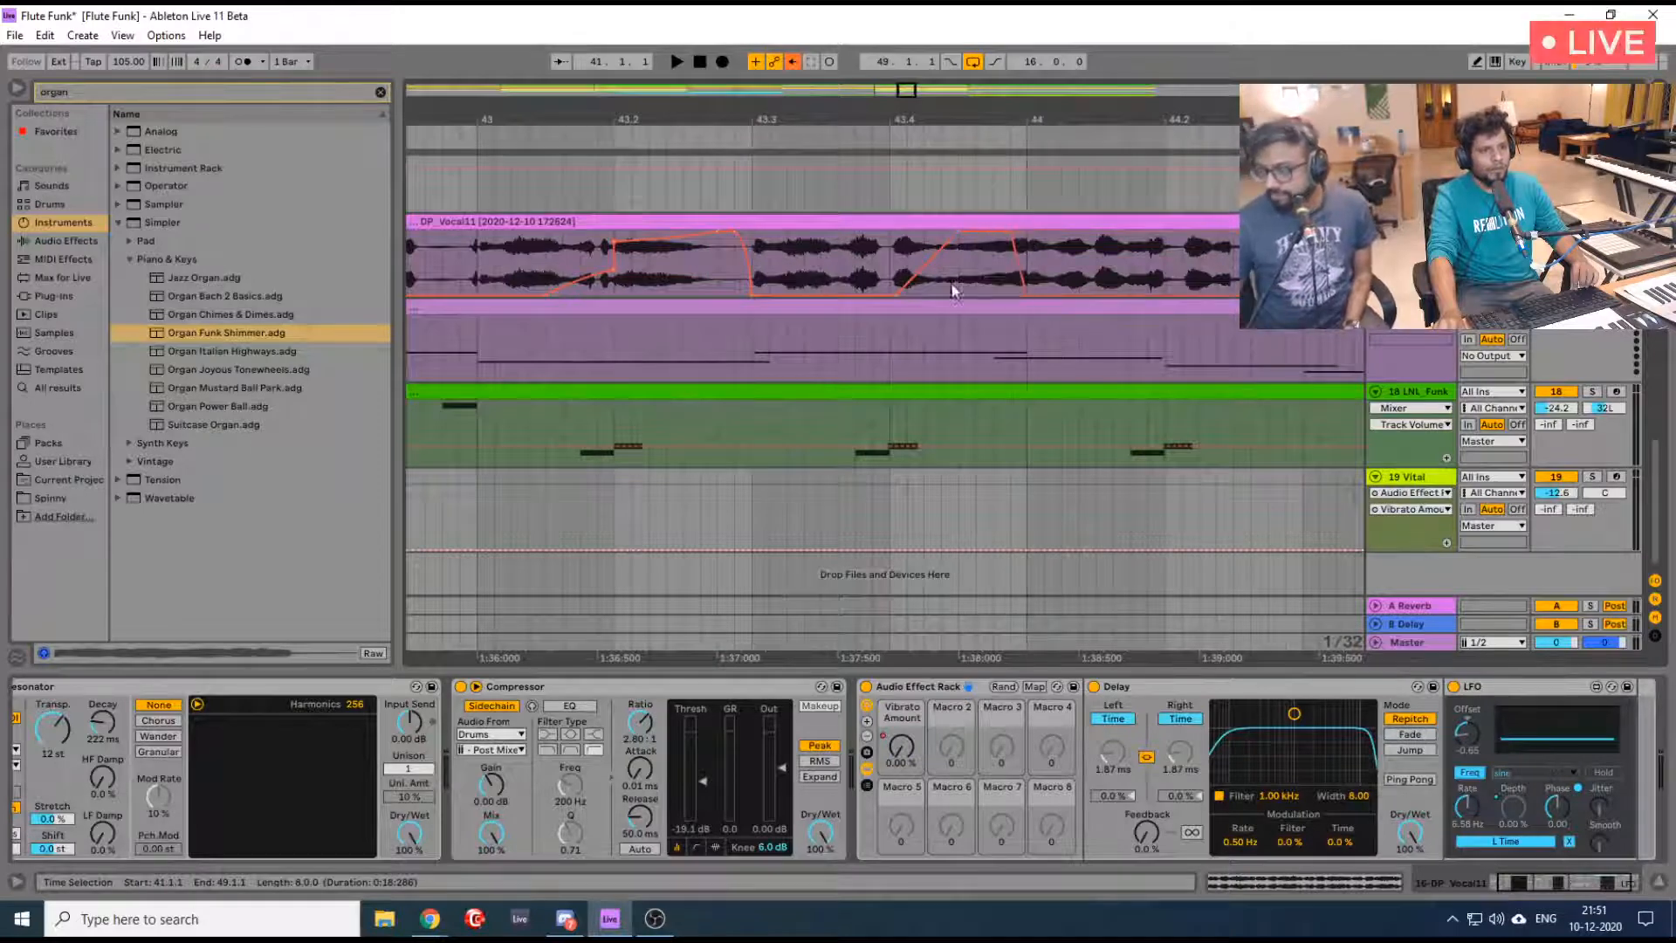
{"action": "left_click_drag", "start_coordinate": [930, 269], "coordinate": [925, 265]}
{"action": "left_click_drag", "start_coordinate": [996, 108], "coordinate": [848, 111]}
{"action": "key", "text": "space"}
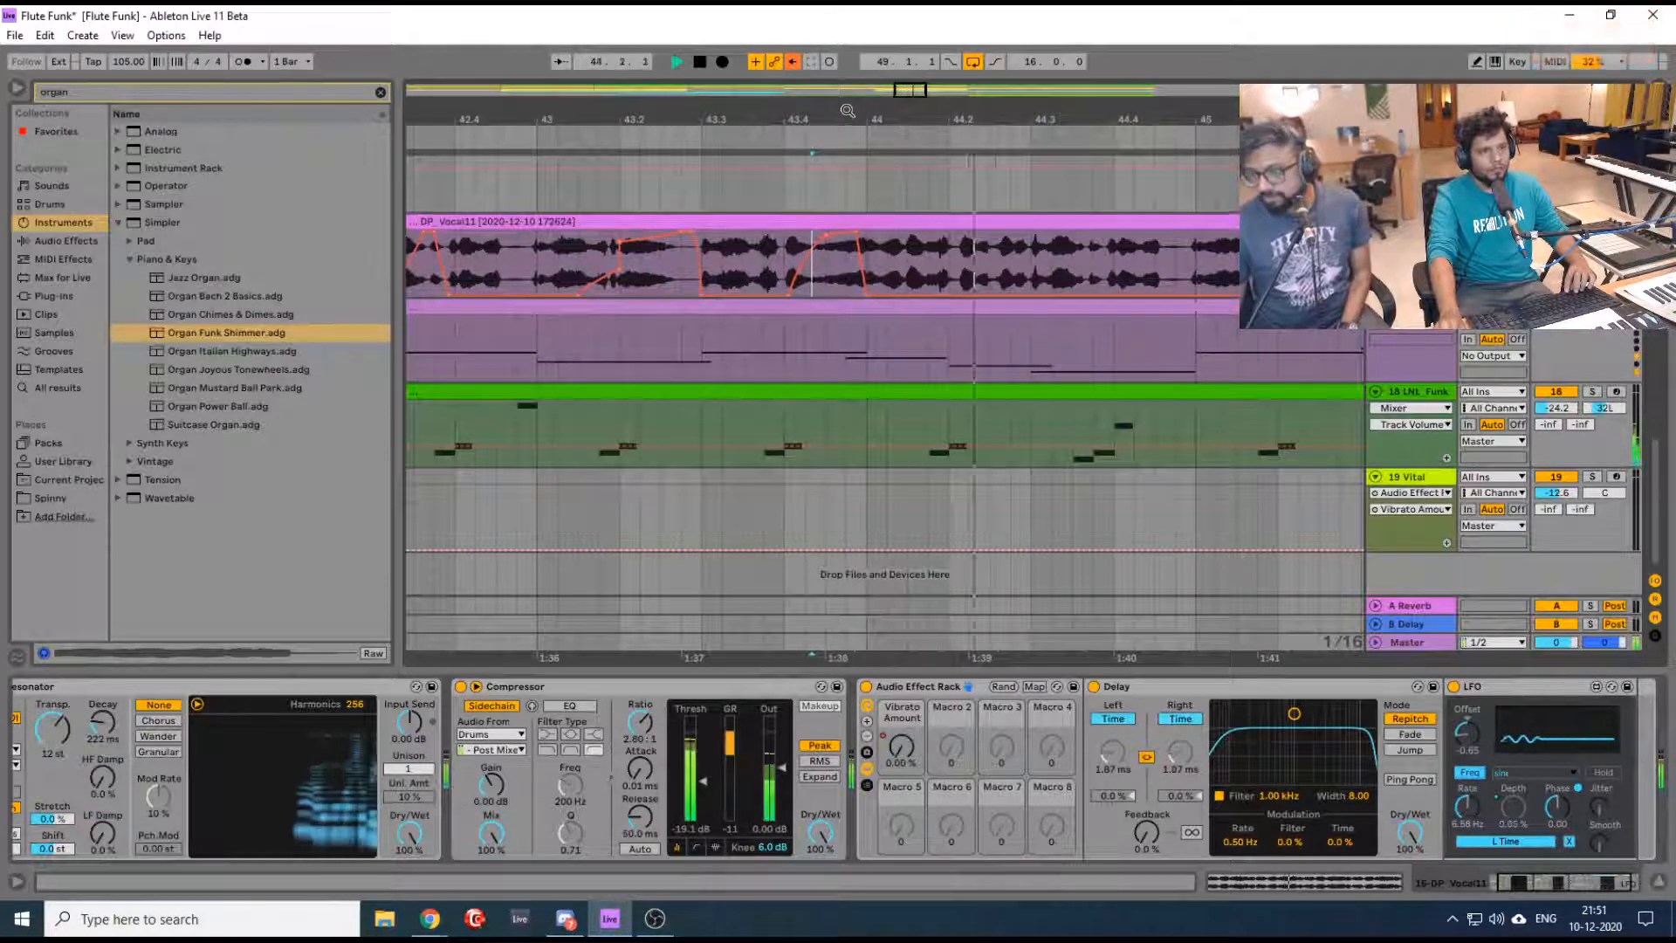
{"action": "key", "text": "space"}
Add a curved Vibrato Amount rise to 6% starting at 44.4 on the DP Vocal track
{"action": "left_click_drag", "start_coordinate": [1154, 294], "coordinate": [1154, 230]}
{"action": "key", "text": "super"}
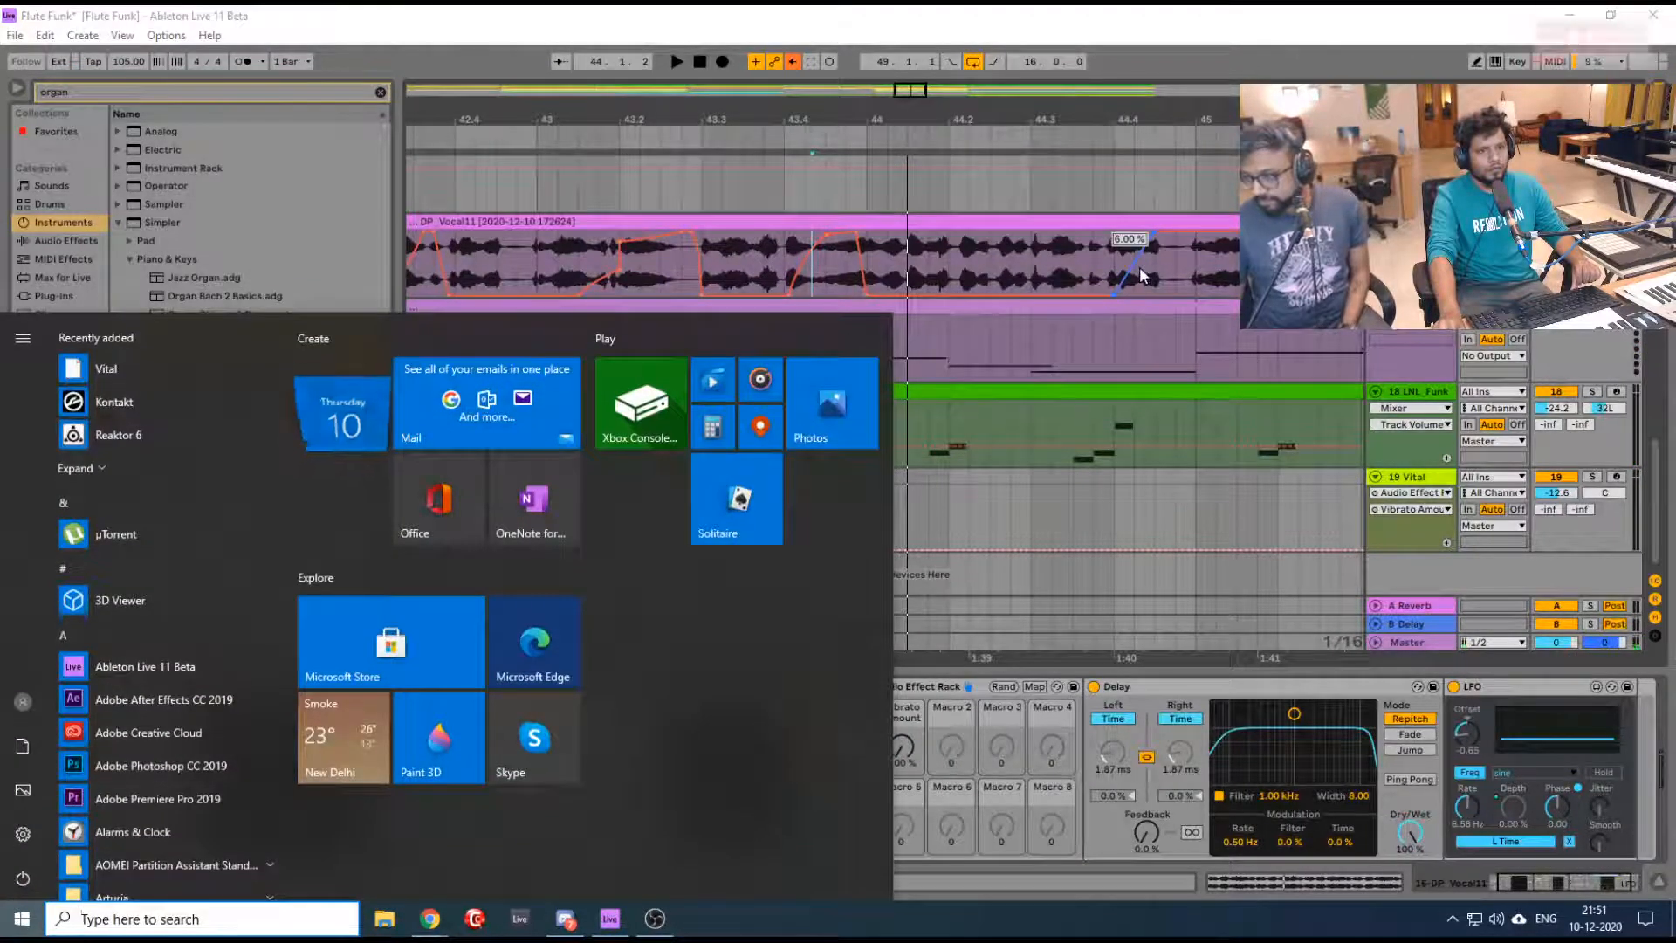
{"action": "key", "text": "super"}
{"action": "mouse_move", "coordinate": [1141, 267]}
{"action": "left_mouse_down"}
{"action": "mouse_move", "coordinate": [1127, 285]}
{"action": "mouse_move", "coordinate": [1145, 271]}
{"action": "left_mouse_up"}
{"action": "key", "text": "super"}
{"action": "key", "text": "super"}
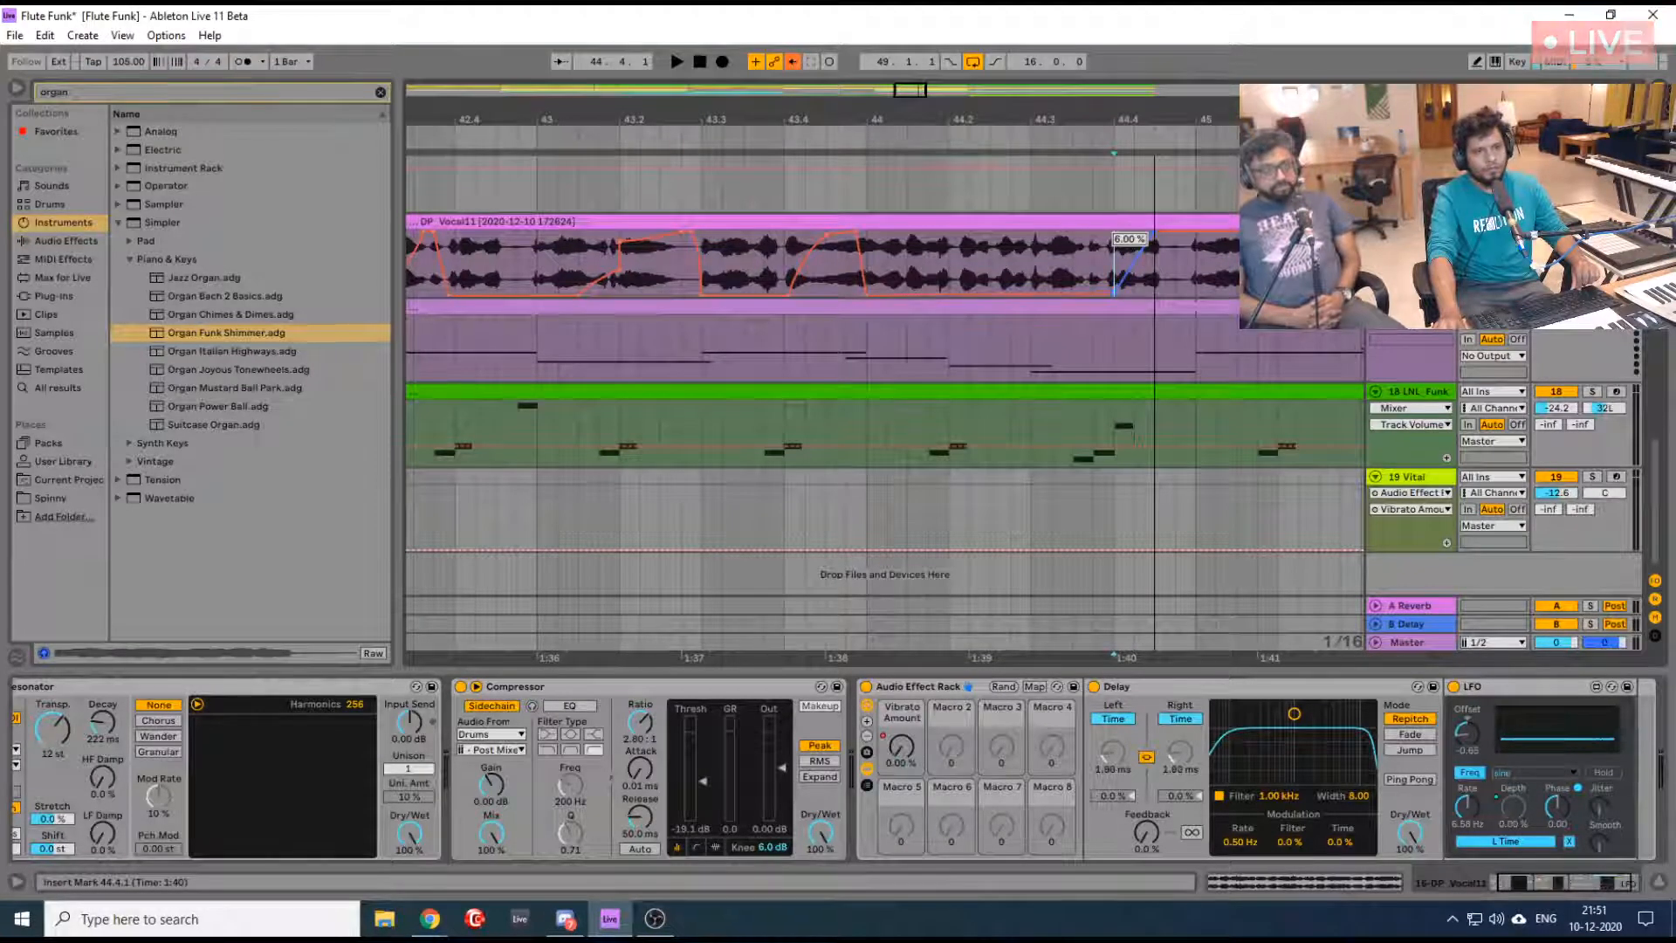
{"action": "key", "text": "super"}
{"action": "key", "text": "super"}
Duplicate the vocal's Vibrato Amount automation from bars 41 to 45 onto bars 45 to 49
{"action": "scroll", "coordinate": [1084, 272], "scroll_direction": "down", "scroll_amount": 5}
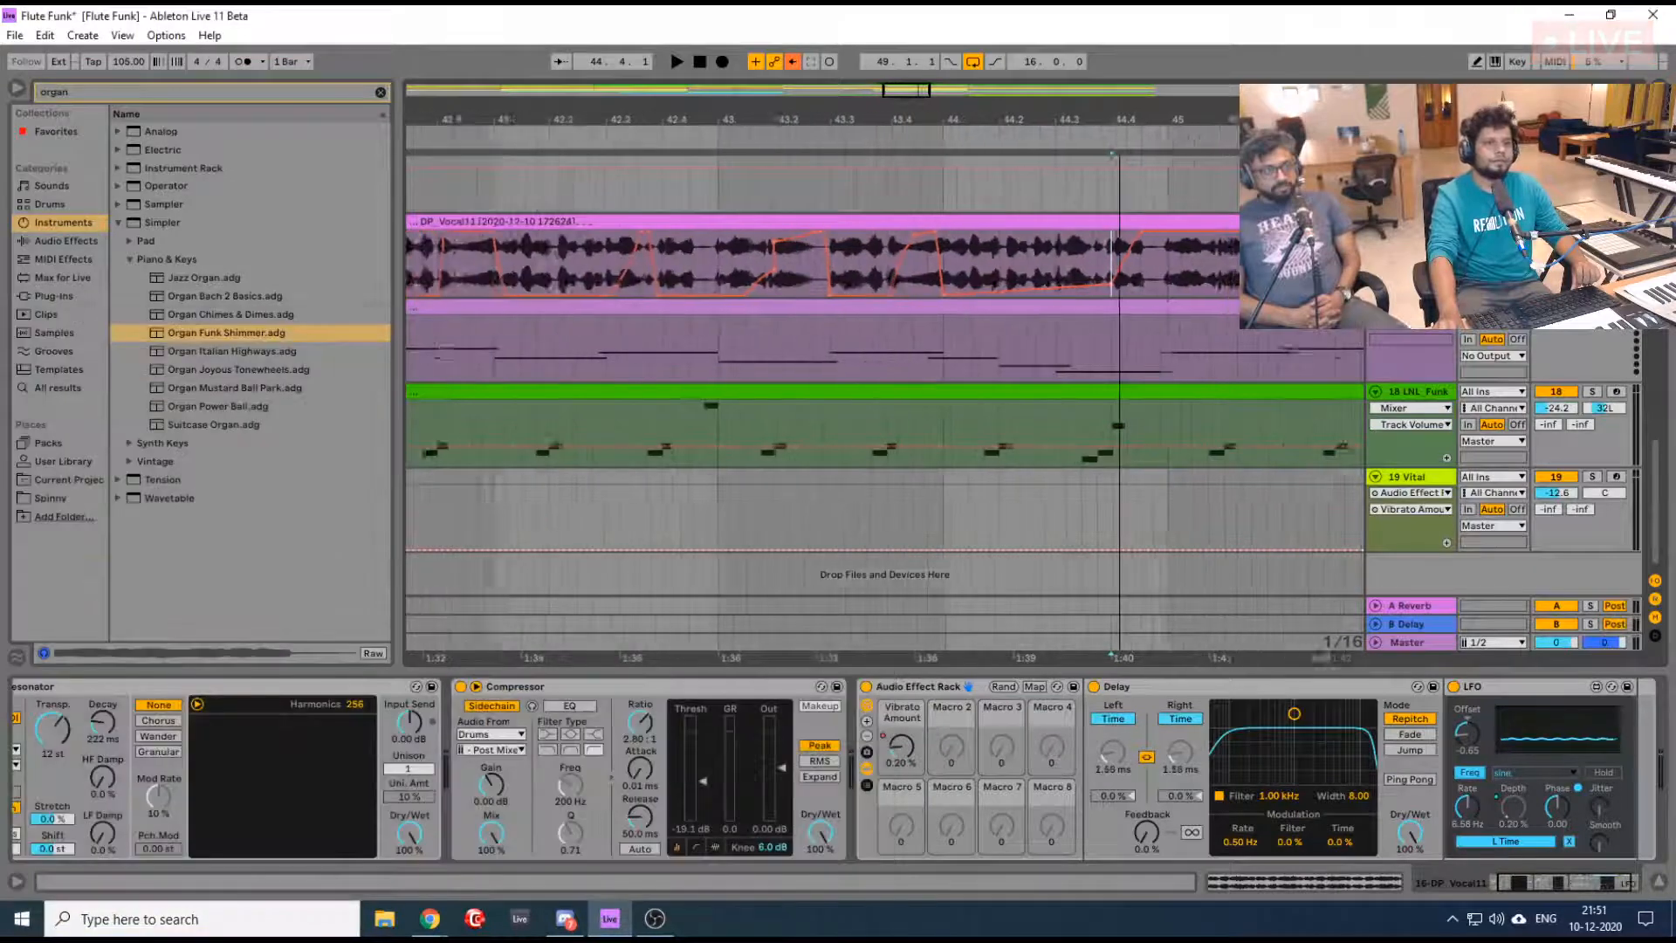
{"action": "scroll", "coordinate": [1095, 253], "scroll_direction": "down", "scroll_amount": 2}
{"action": "left_click_drag", "start_coordinate": [1119, 264], "coordinate": [653, 281]}
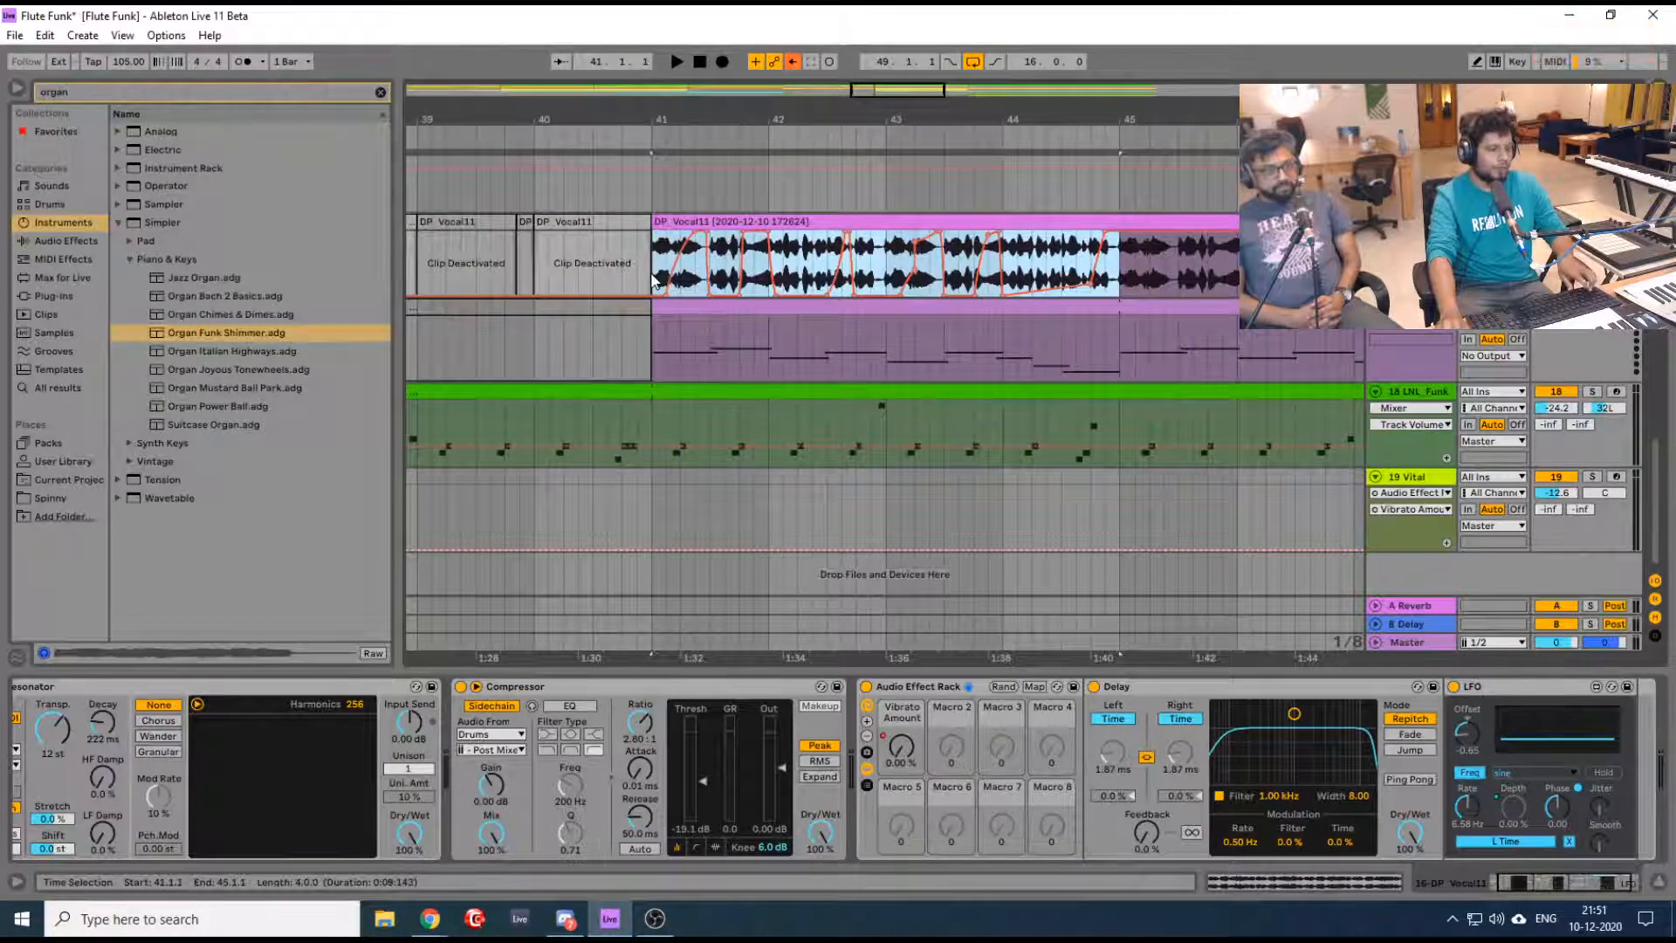
{"action": "key", "text": "ctrl+d"}
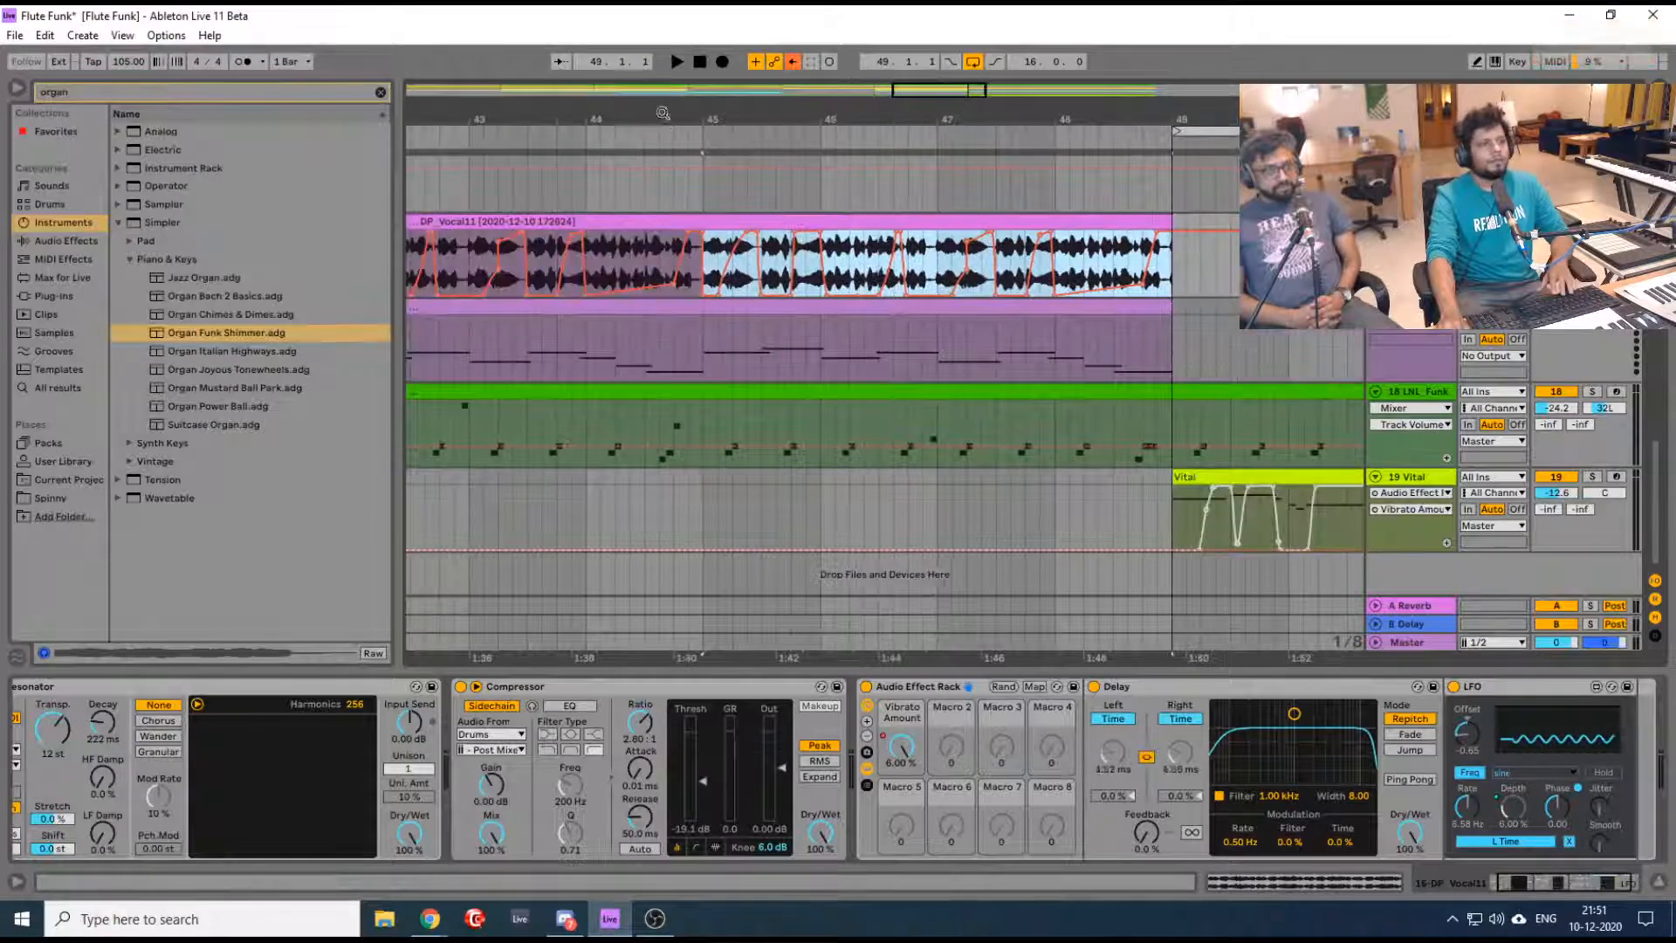
Play the arrangement from bar 40 to hear the vocal with its vibrato automation
{"action": "key", "text": "minus"}
{"action": "key", "text": "minus"}
{"action": "left_click", "coordinate": [491, 269]}
{"action": "key", "text": "space"}
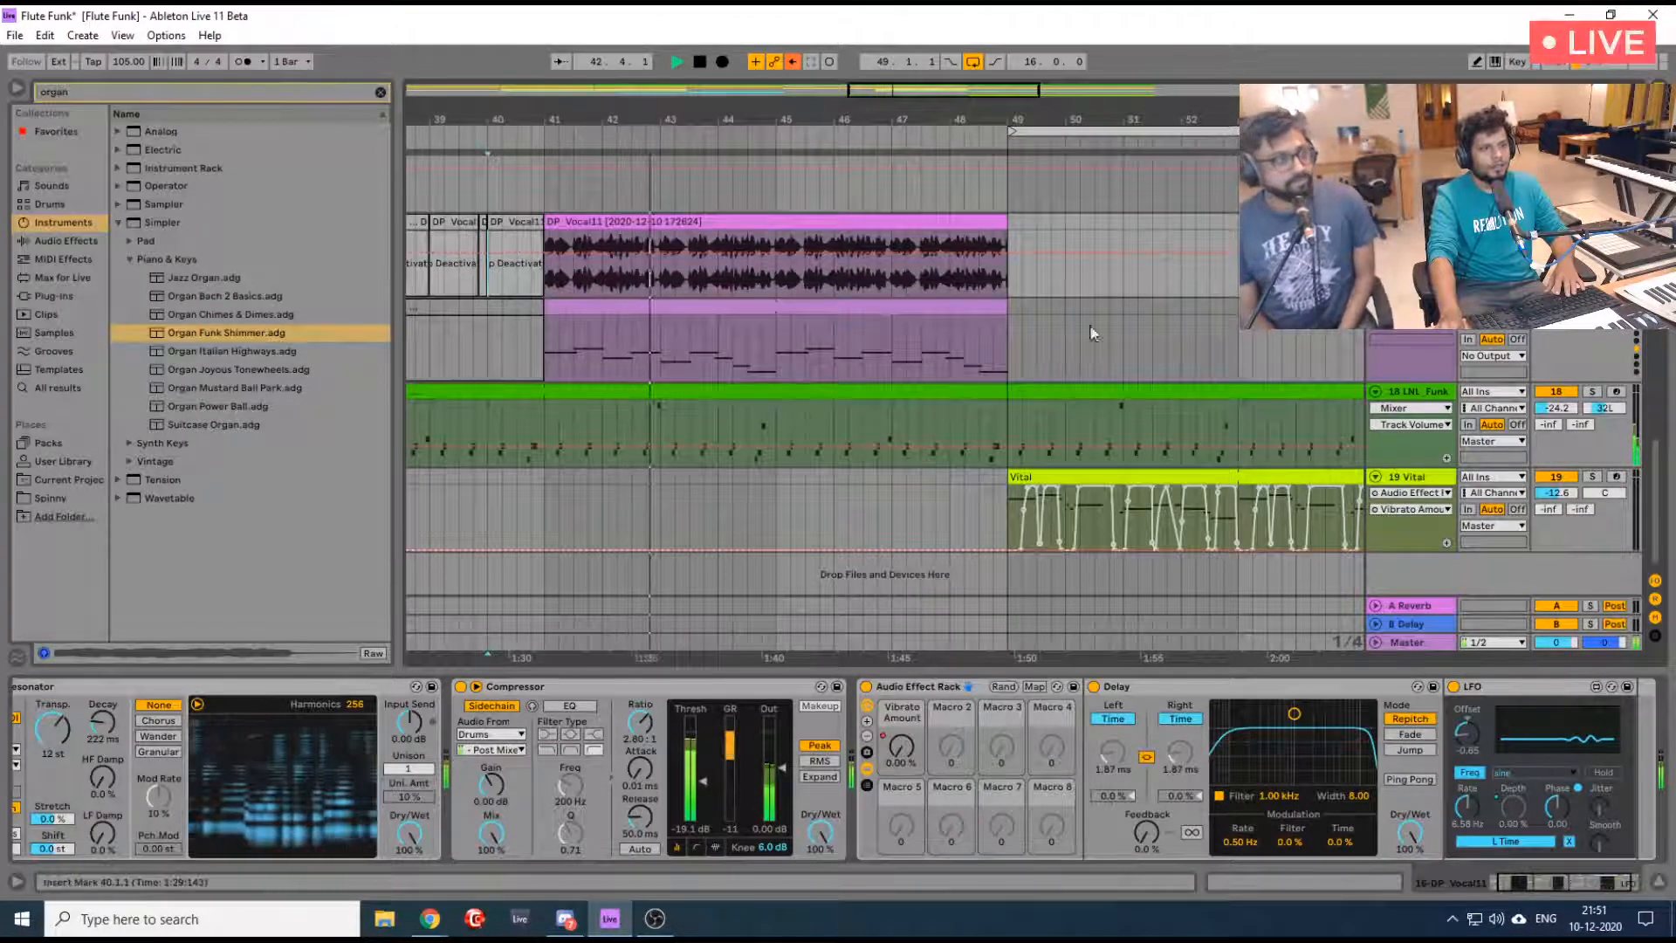
{"action": "key", "text": "space"}
Open the DP_Vocal11 audio clip starting at bar 41 and set its warp mode to Complex Pro
{"action": "double_click", "coordinate": [663, 224]}
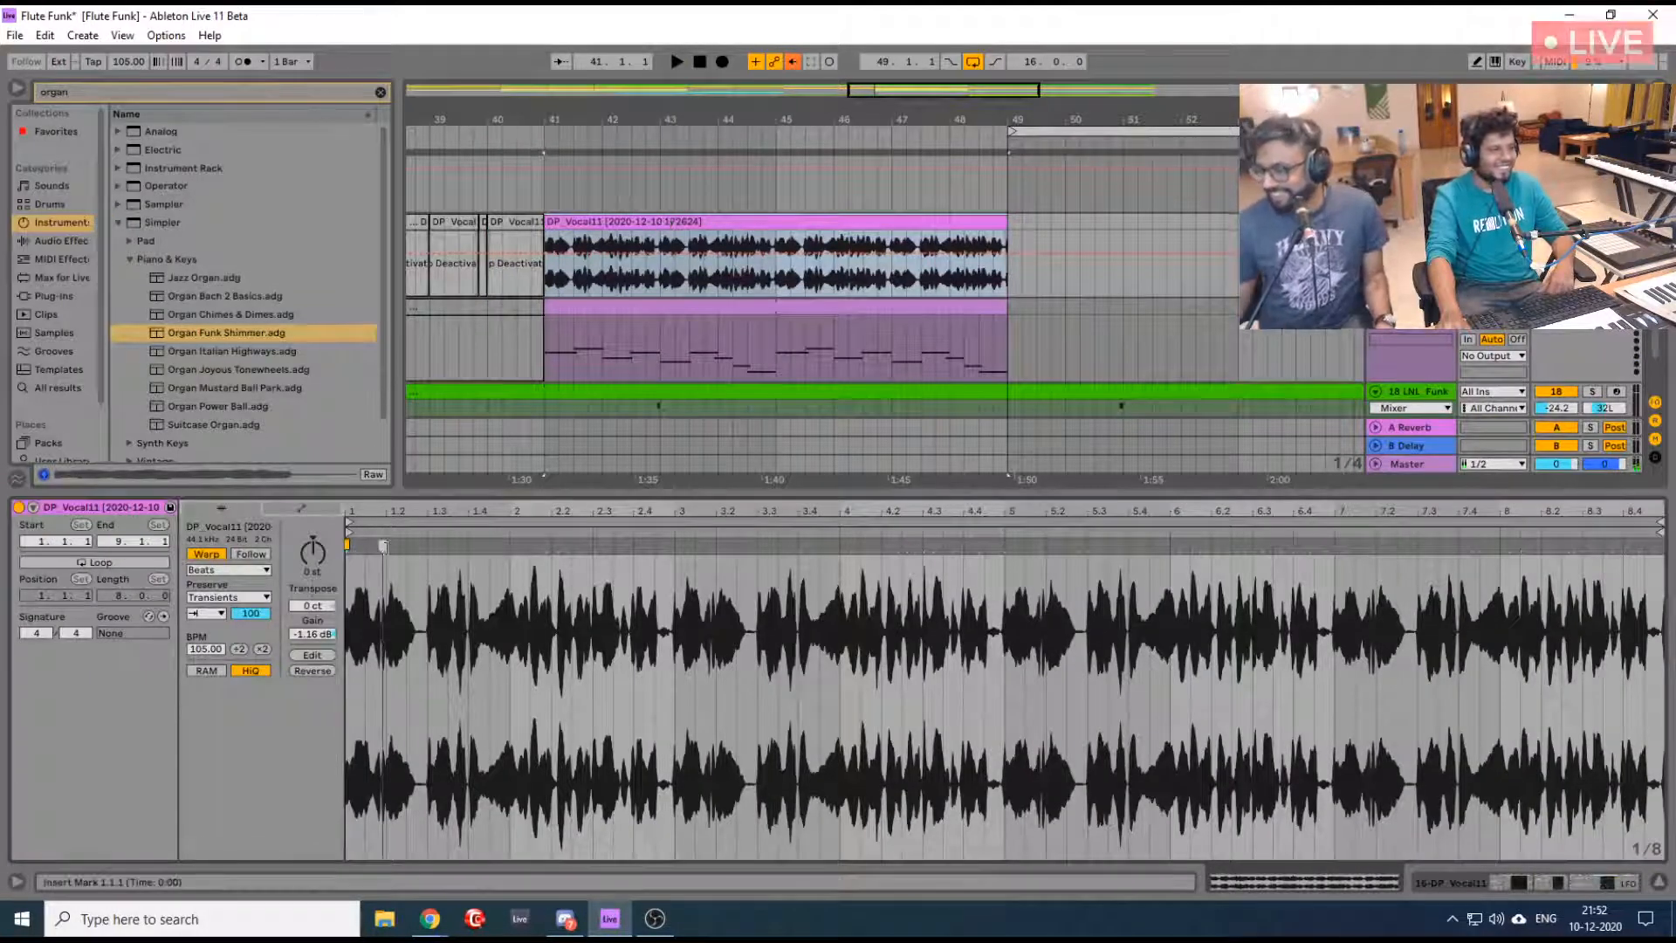
{"action": "mouse_move", "coordinate": [372, 514]}
{"action": "left_mouse_down"}
{"action": "mouse_move", "coordinate": [430, 564]}
{"action": "mouse_move", "coordinate": [420, 548]}
{"action": "left_mouse_up"}
{"action": "left_click_drag", "start_coordinate": [524, 545], "coordinate": [556, 547]}
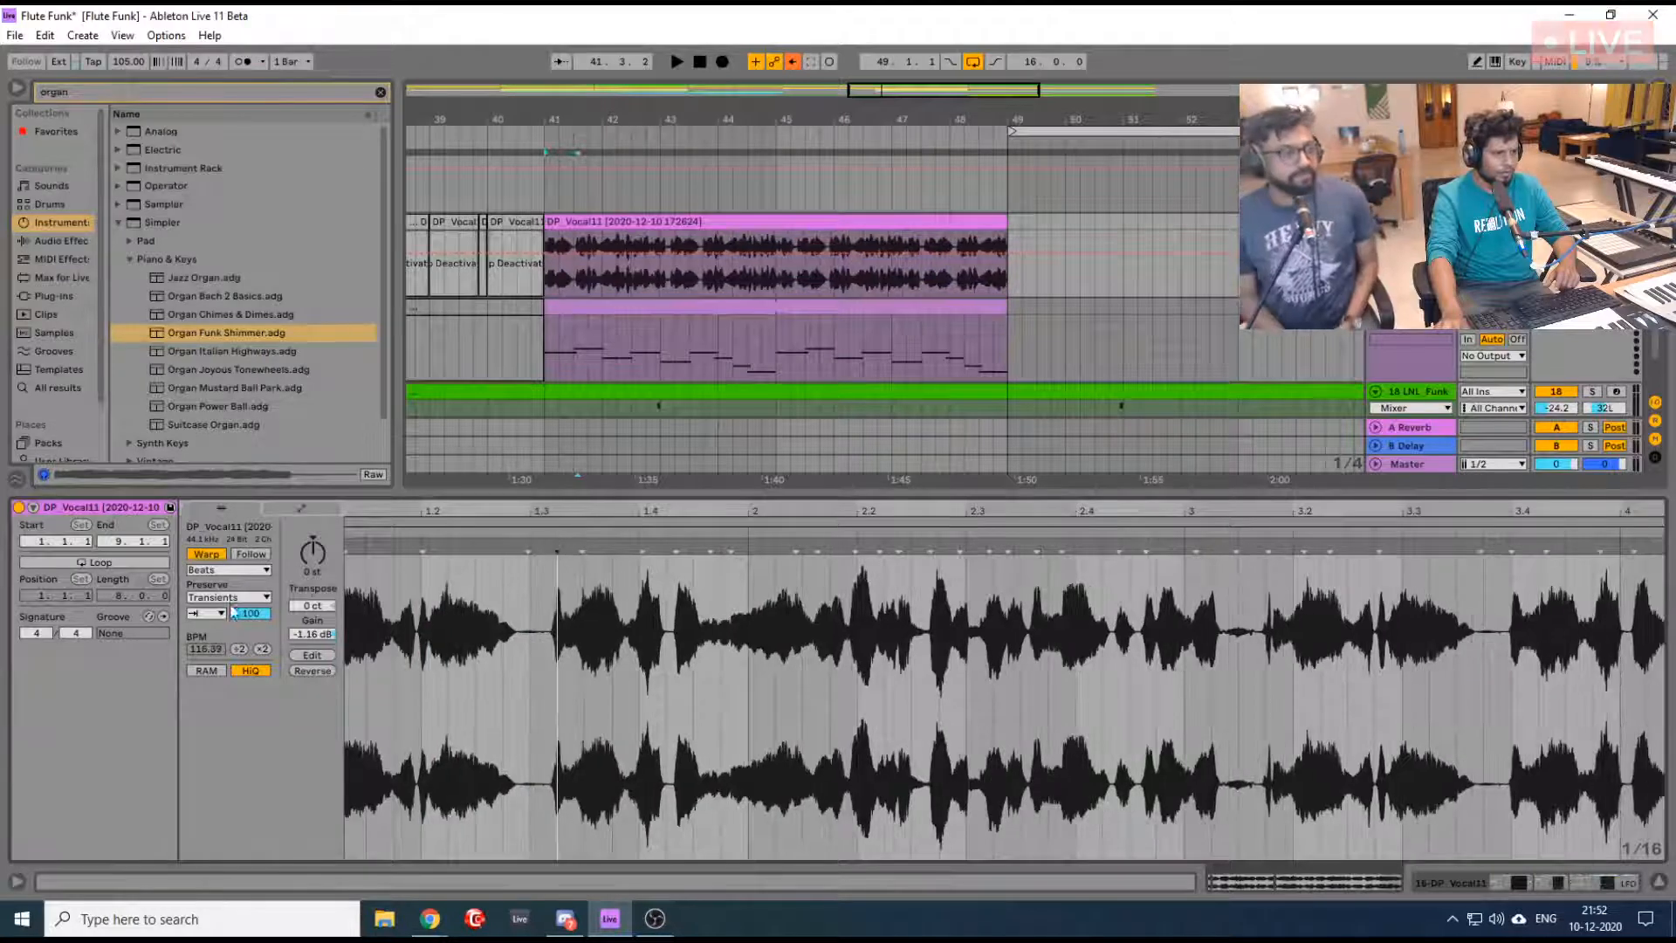
{"action": "left_click", "coordinate": [244, 569]}
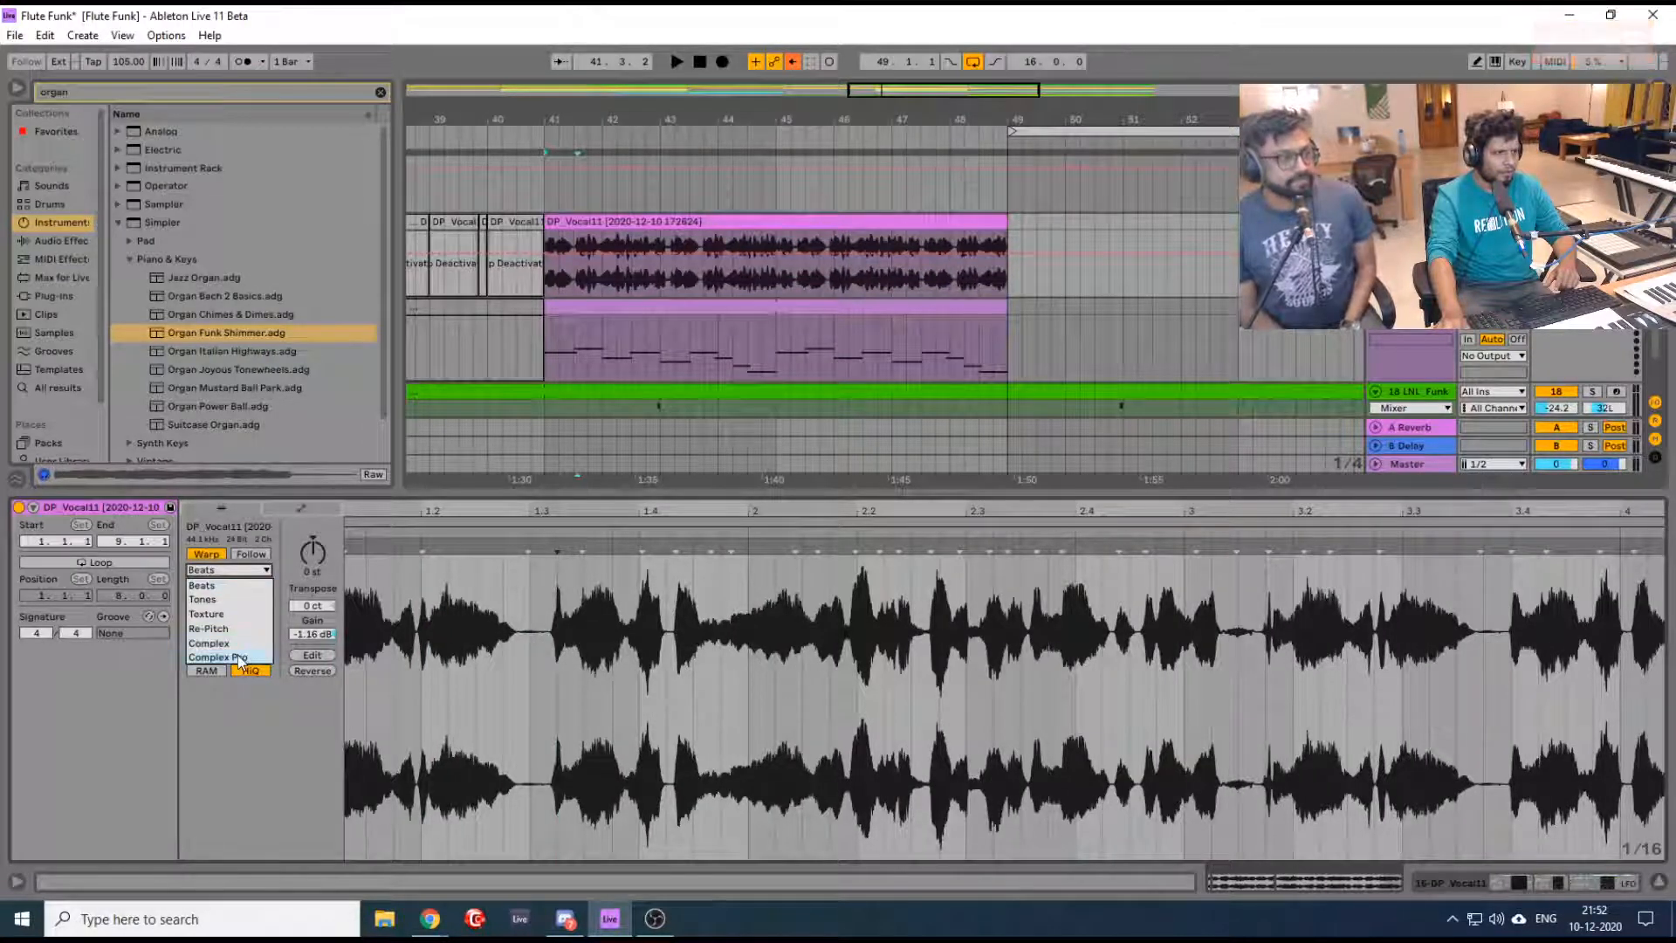
{"action": "left_click", "coordinate": [240, 657]}
Add warp markers to the vocal clip at 1.2, 1.3 and 1.4, aligning the nearby transients to the grid
{"action": "left_click_drag", "start_coordinate": [642, 546], "coordinate": [638, 546]}
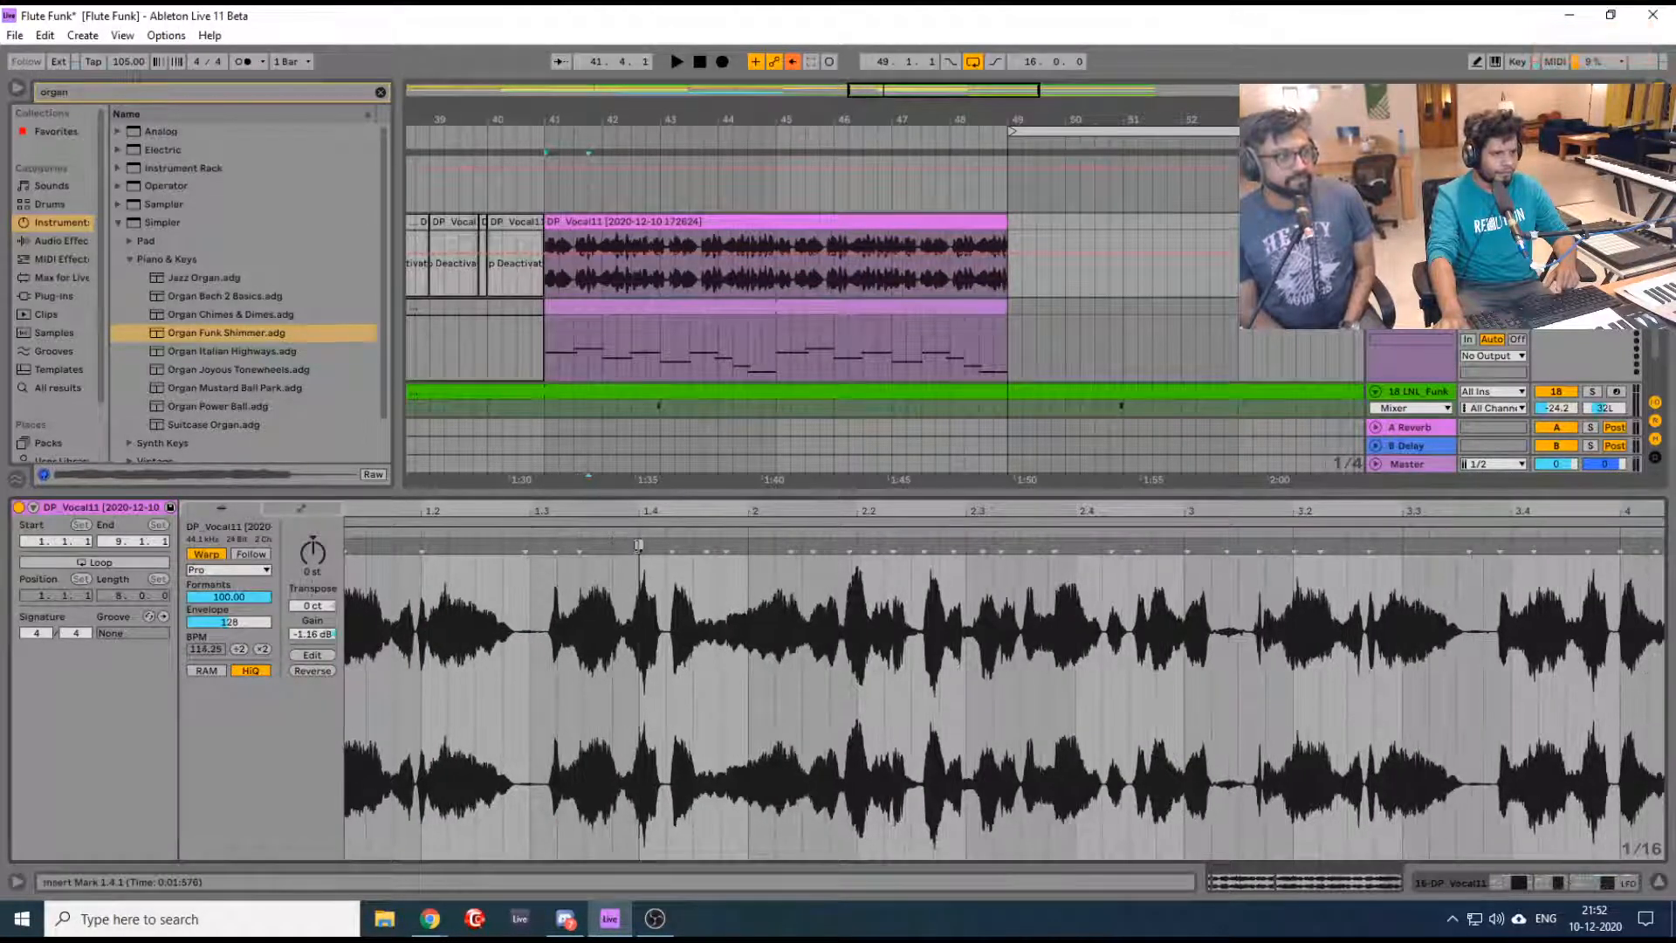
{"action": "double_click", "coordinate": [421, 545]}
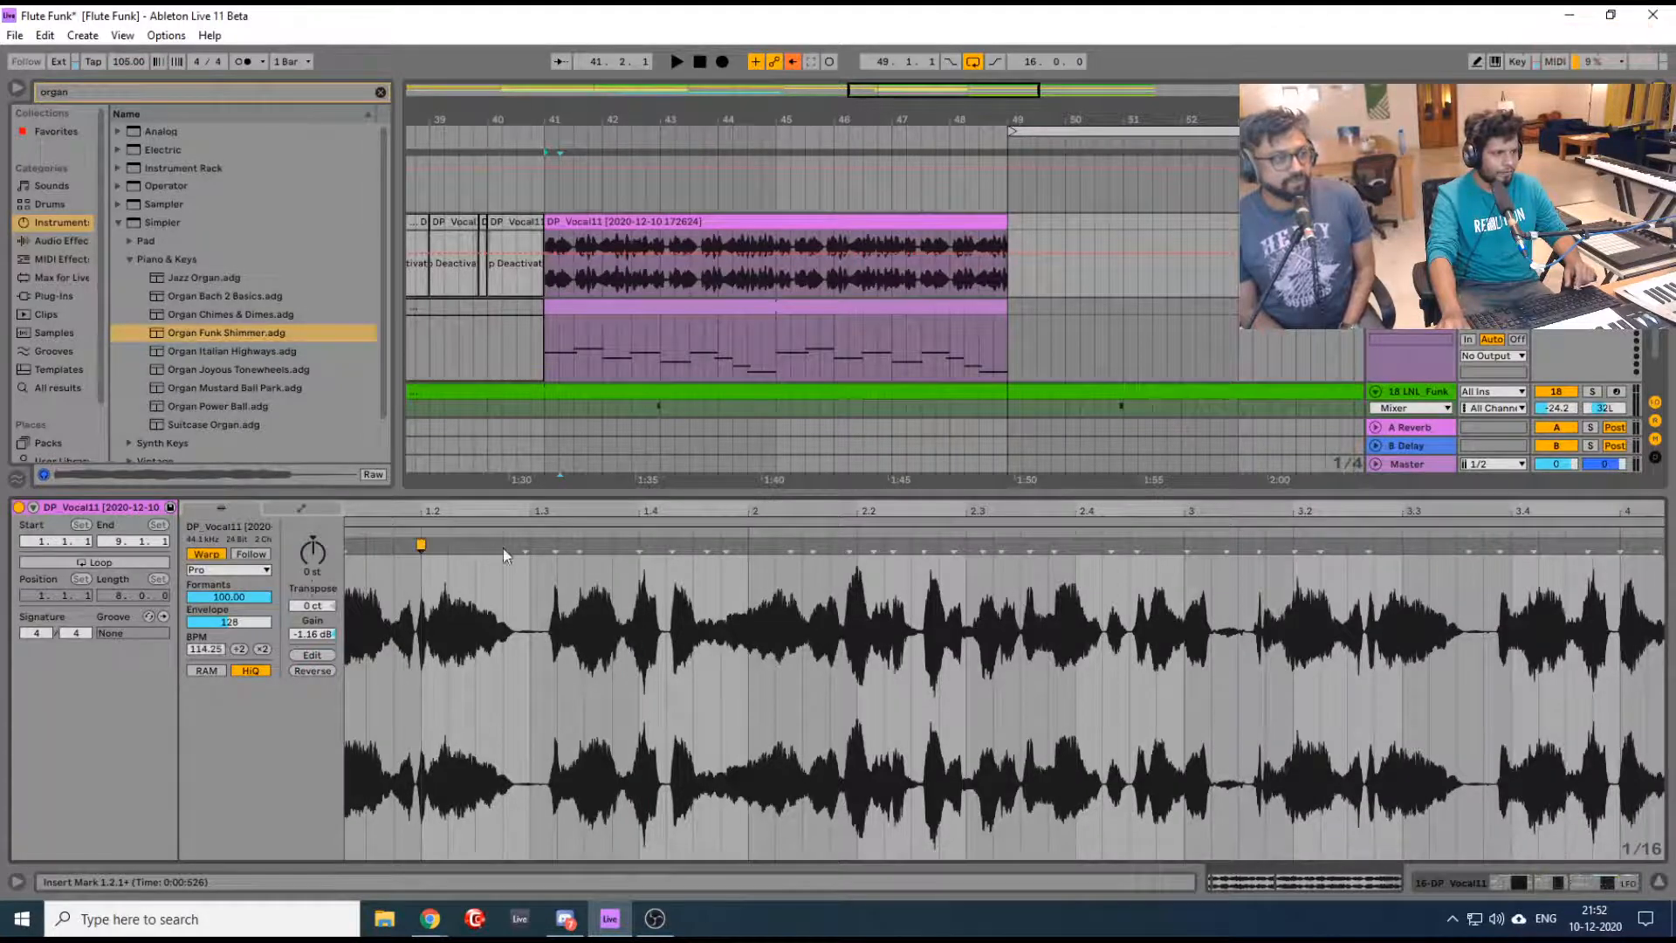
{"action": "left_click_drag", "start_coordinate": [525, 546], "coordinate": [529, 546]}
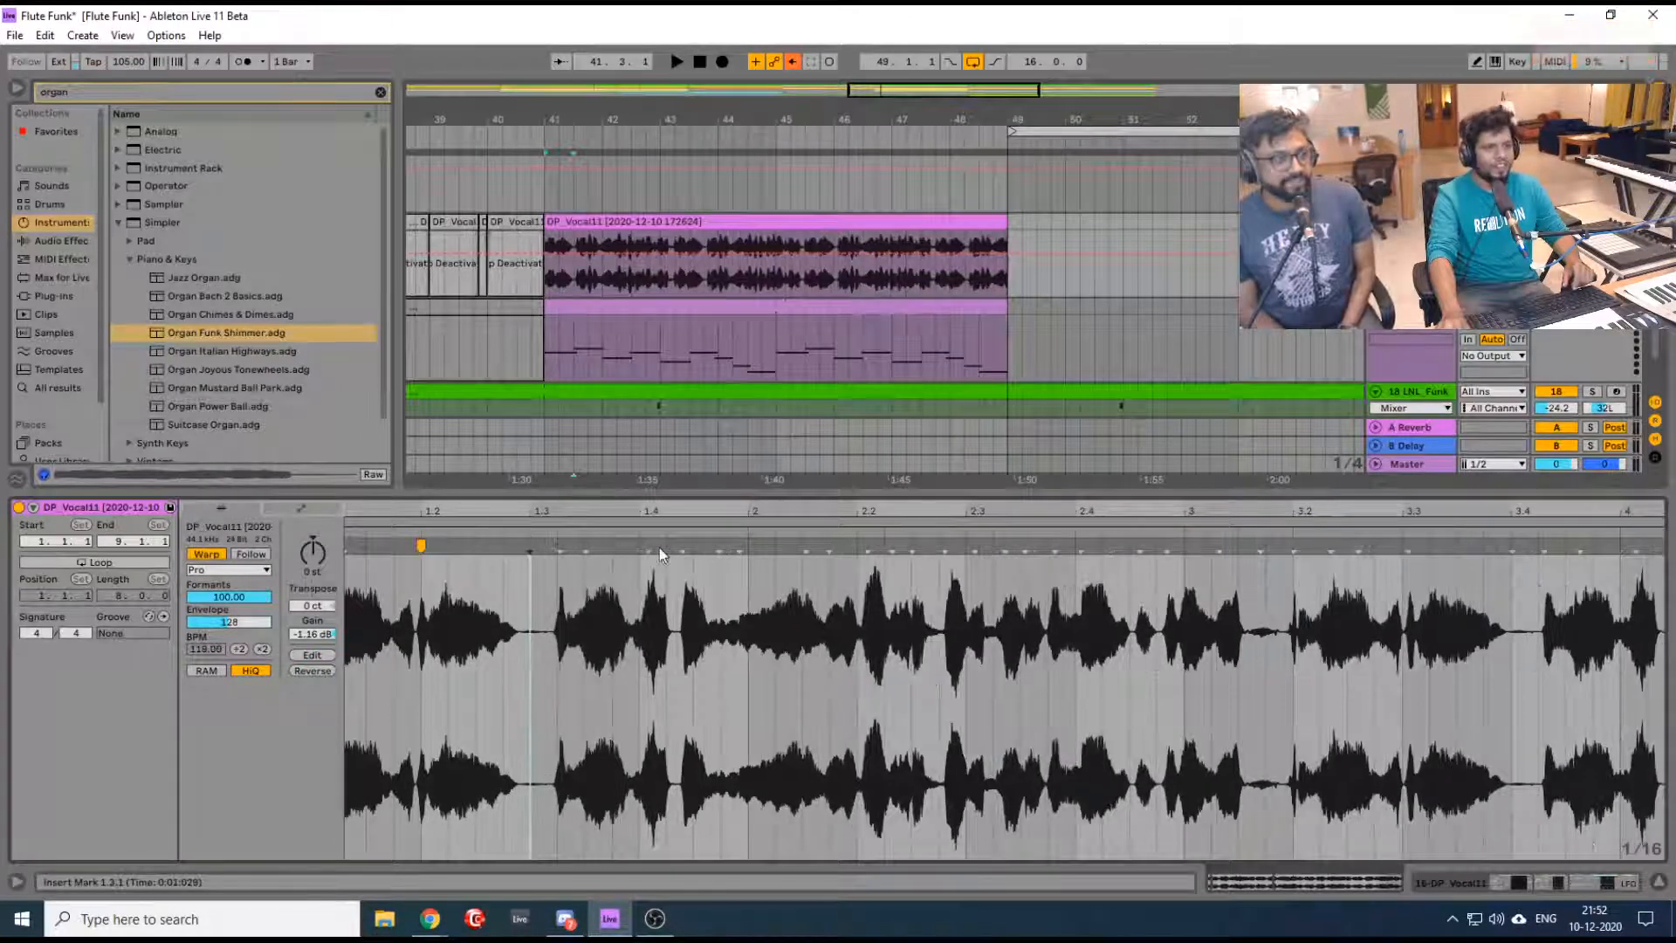
{"action": "left_click_drag", "start_coordinate": [648, 546], "coordinate": [641, 546]}
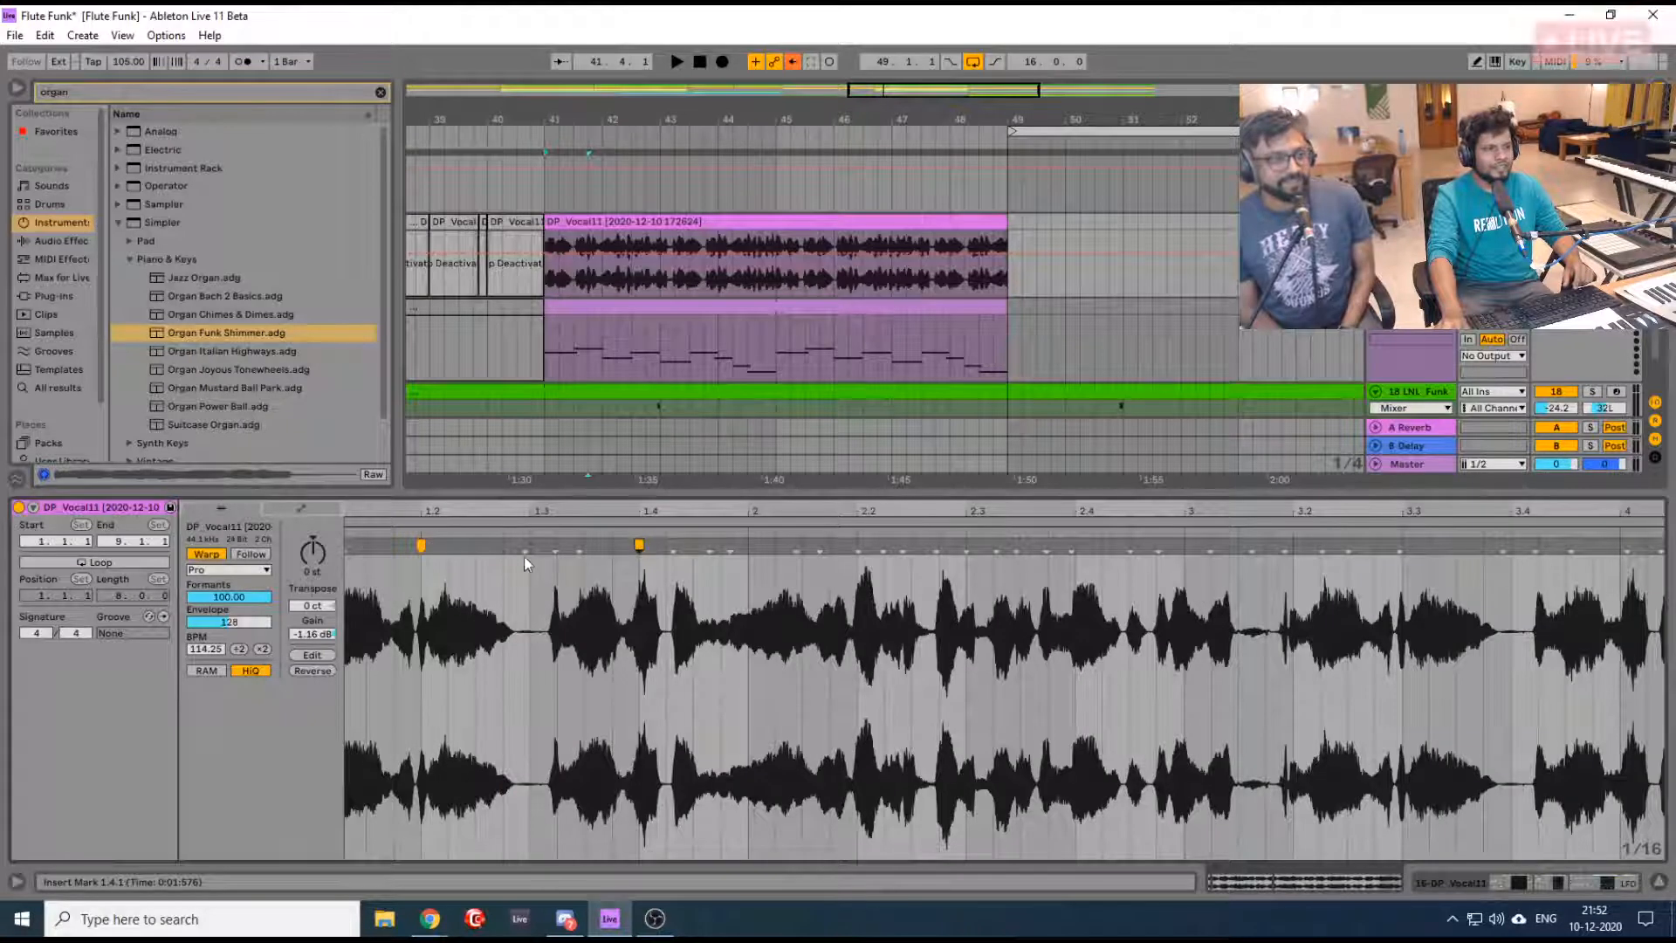
{"action": "left_click_drag", "start_coordinate": [521, 546], "coordinate": [526, 545]}
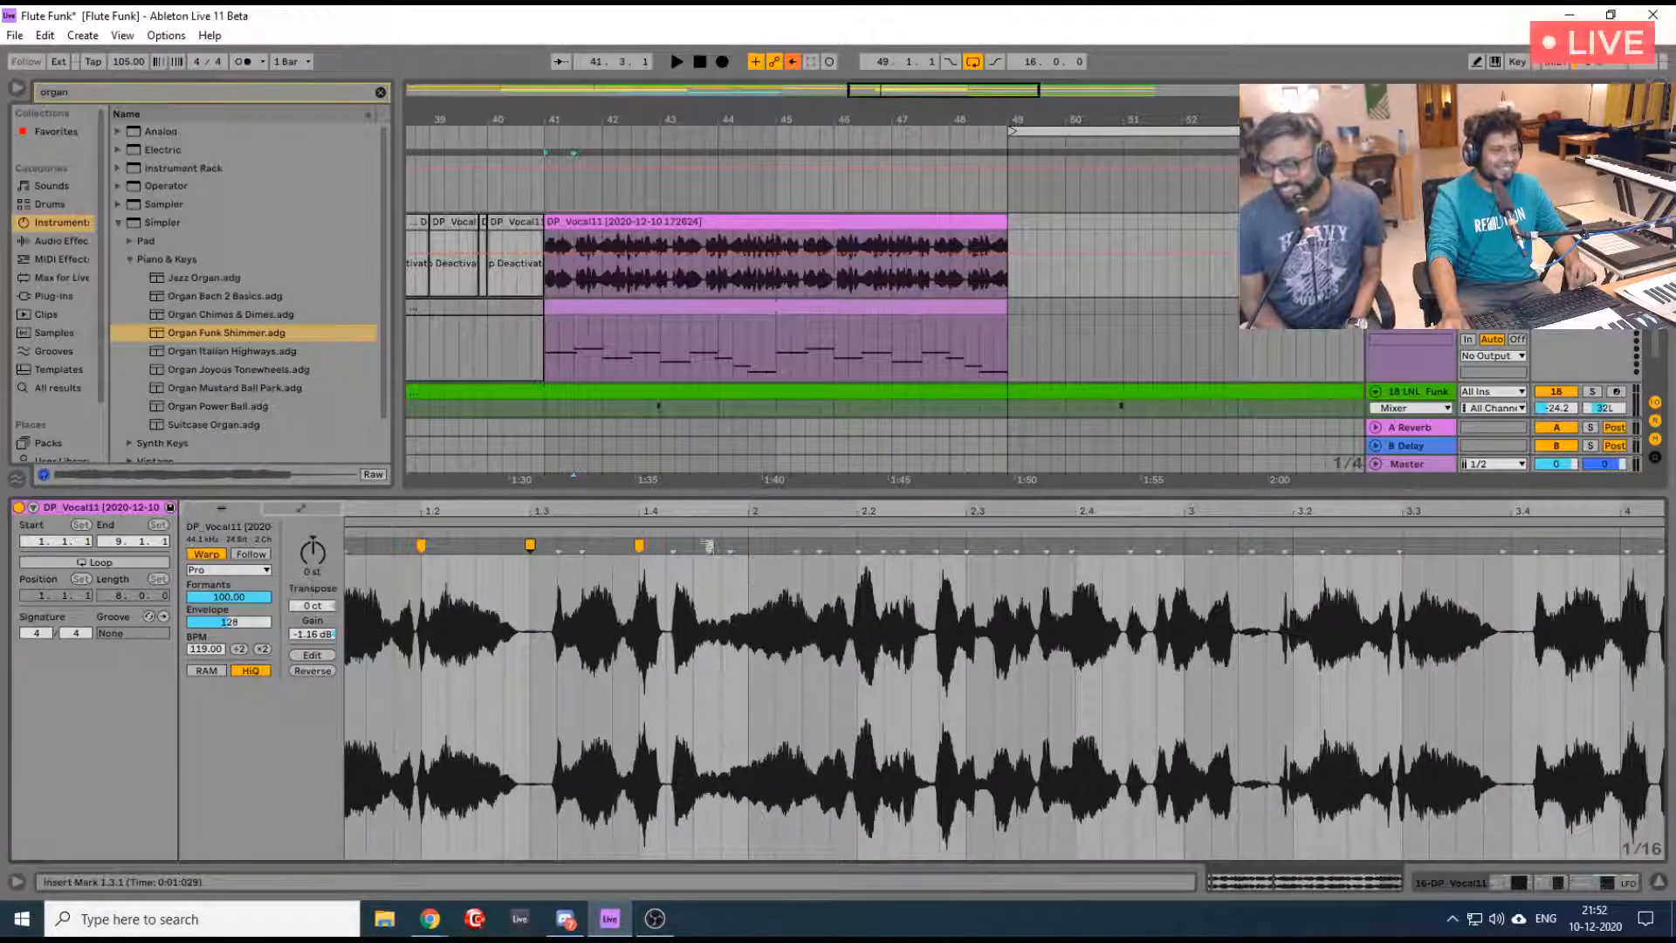
Warp the vocal transient just after 1.4 onto 1.4.2, try shifting the one near 2.1.2, and audition the timing
{"action": "double_click", "coordinate": [673, 545]}
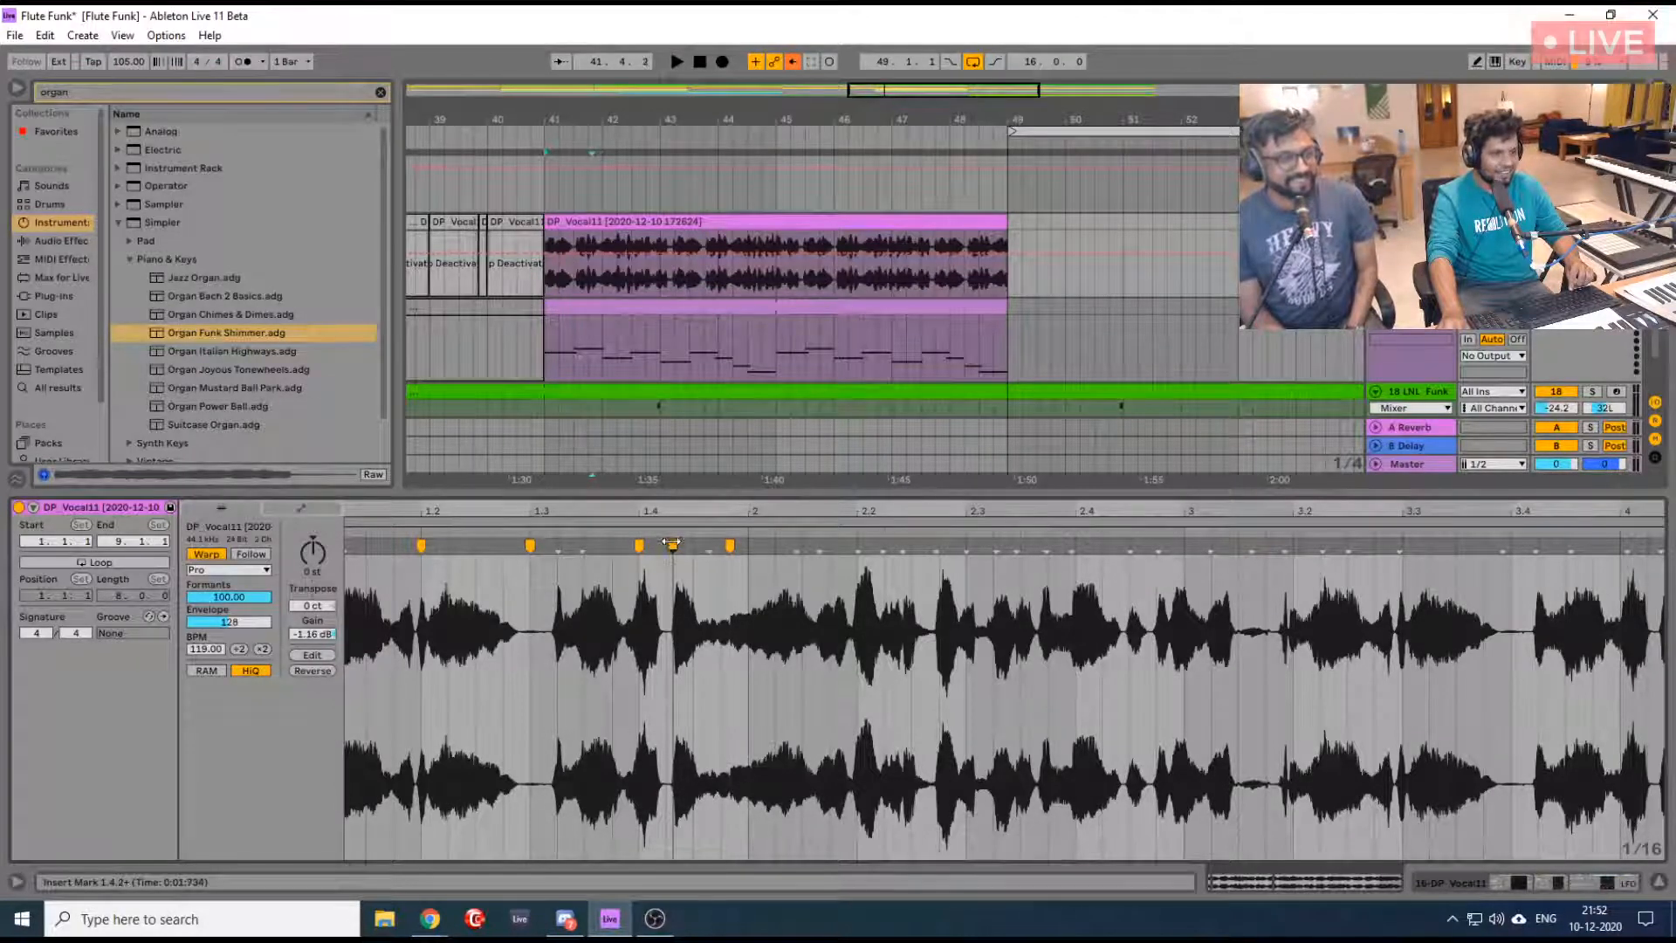
{"action": "left_click_drag", "start_coordinate": [673, 546], "coordinate": [668, 544]}
{"action": "key", "text": "space"}
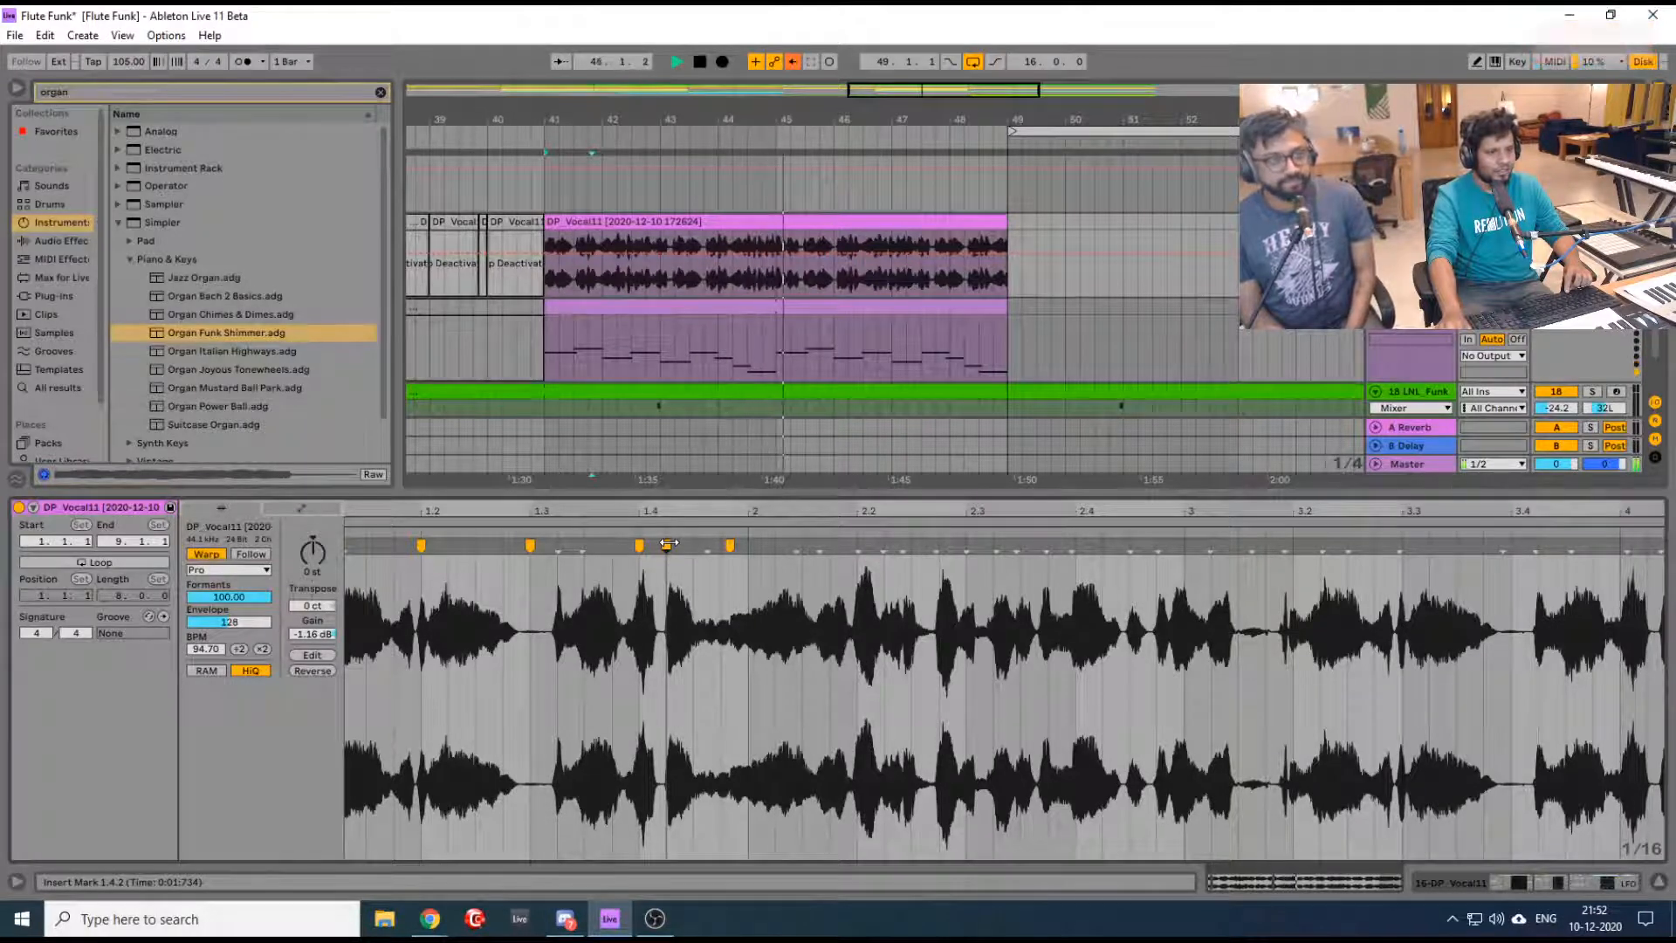
{"action": "left_click_drag", "start_coordinate": [796, 545], "coordinate": [776, 547]}
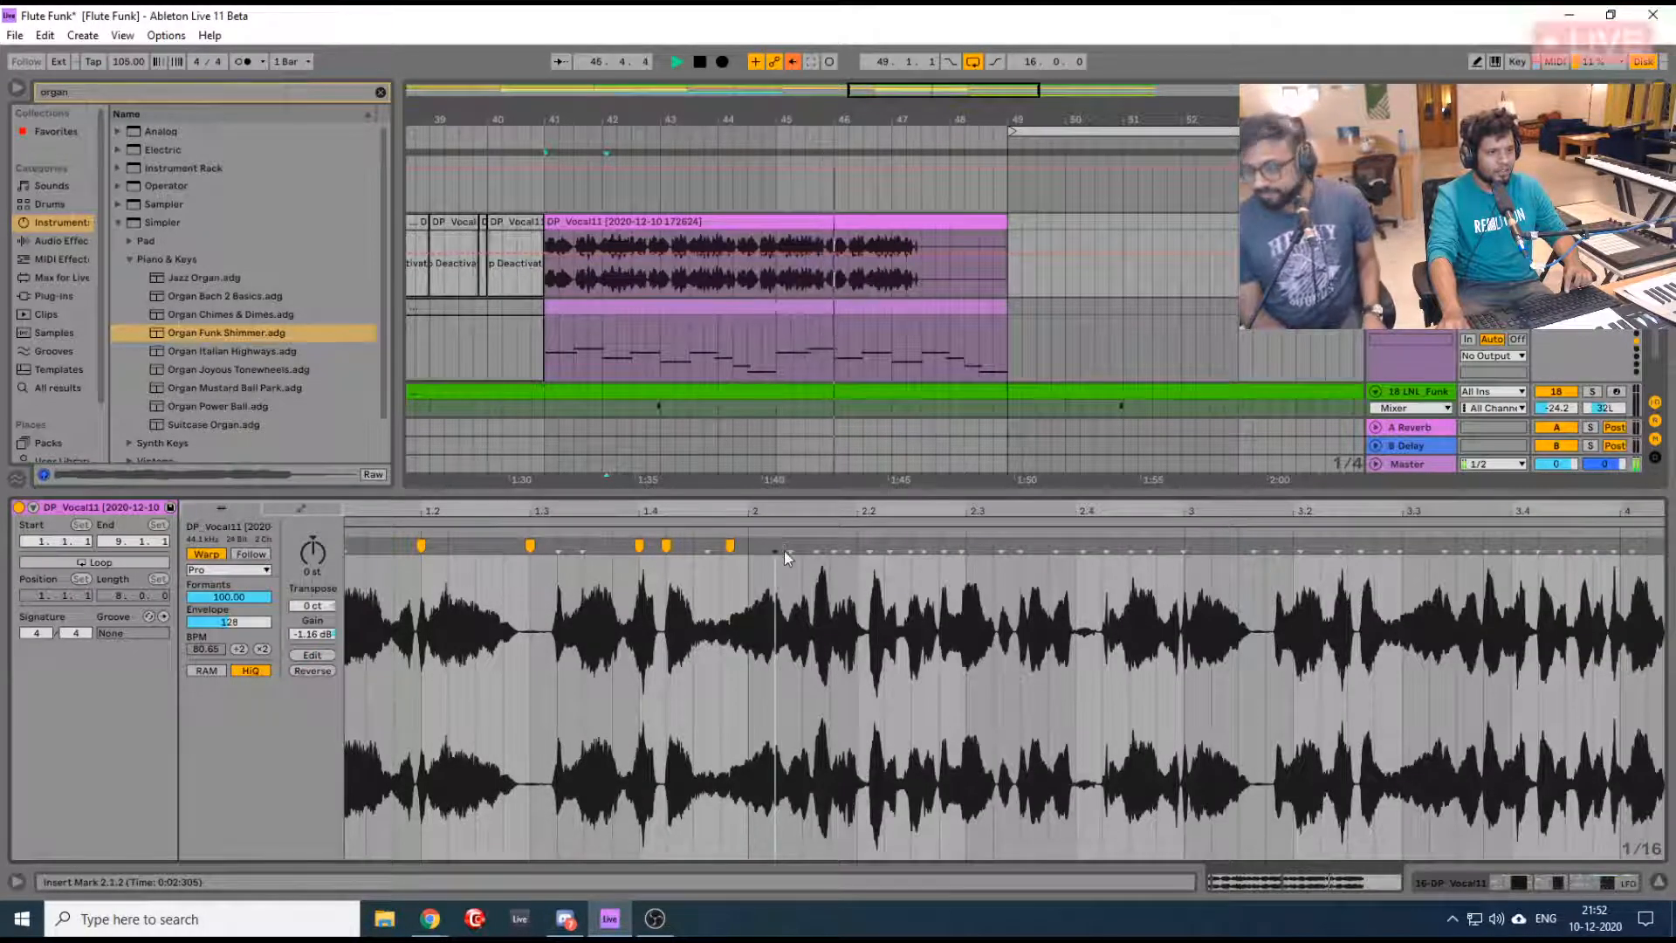
{"action": "key", "text": "space"}
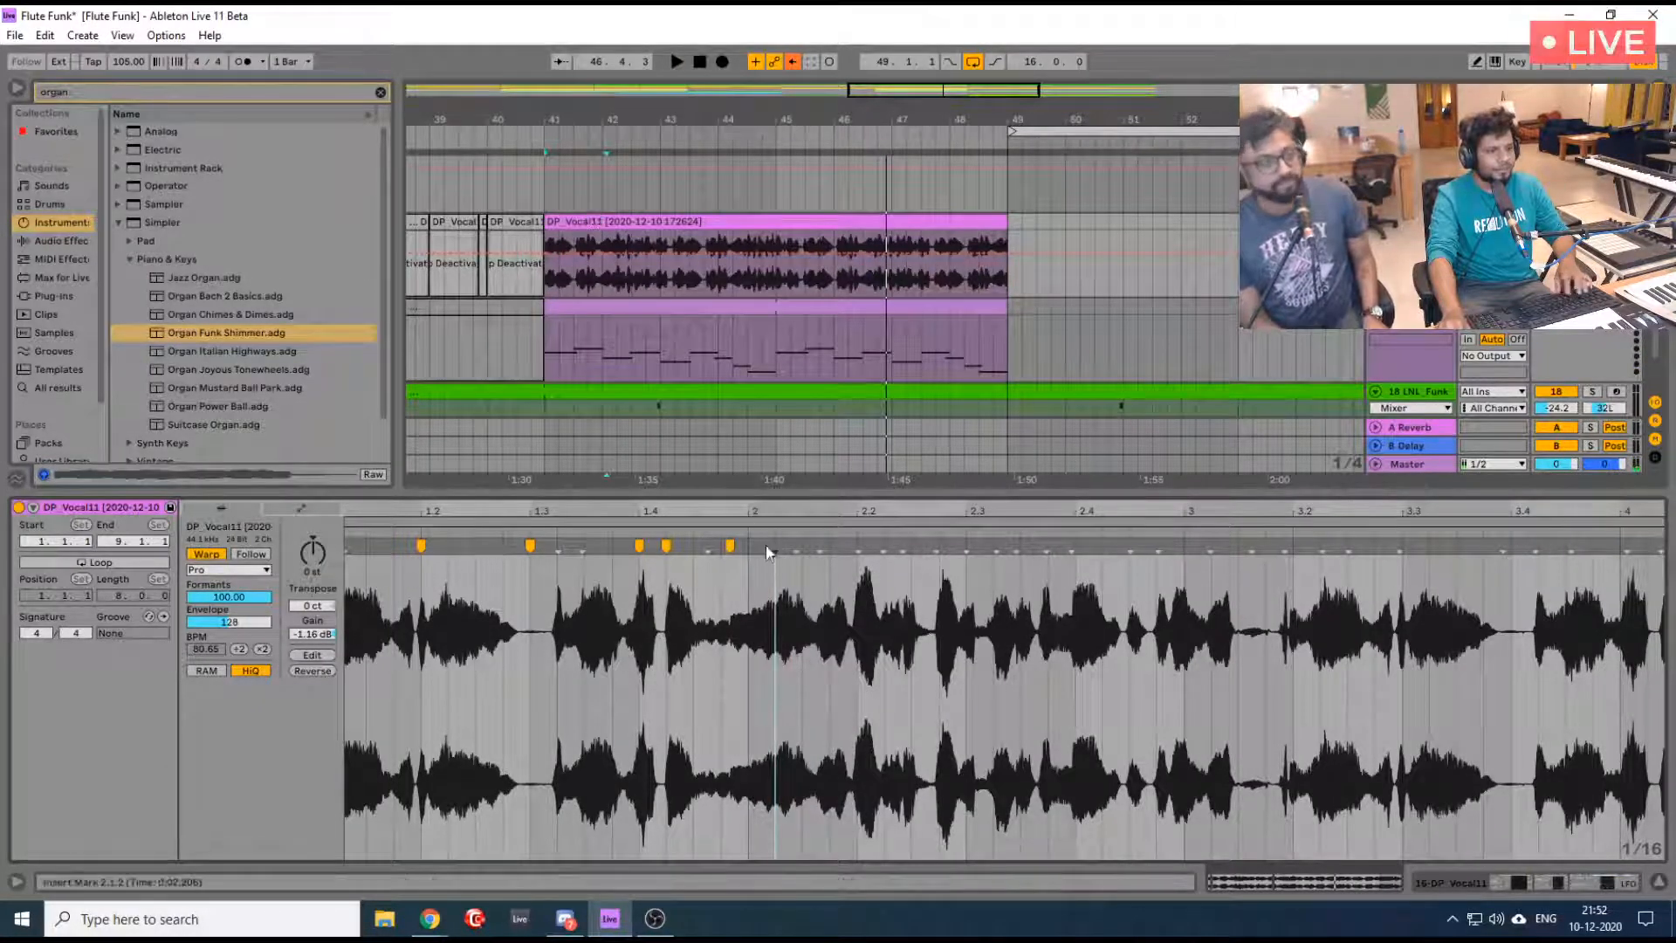
Undo the warp marker edits in the vocal clip
{"action": "key", "text": "ctrl+z"}
{"action": "key", "text": "ctrl+z"}
{"action": "key", "text": "ctrl+z"}
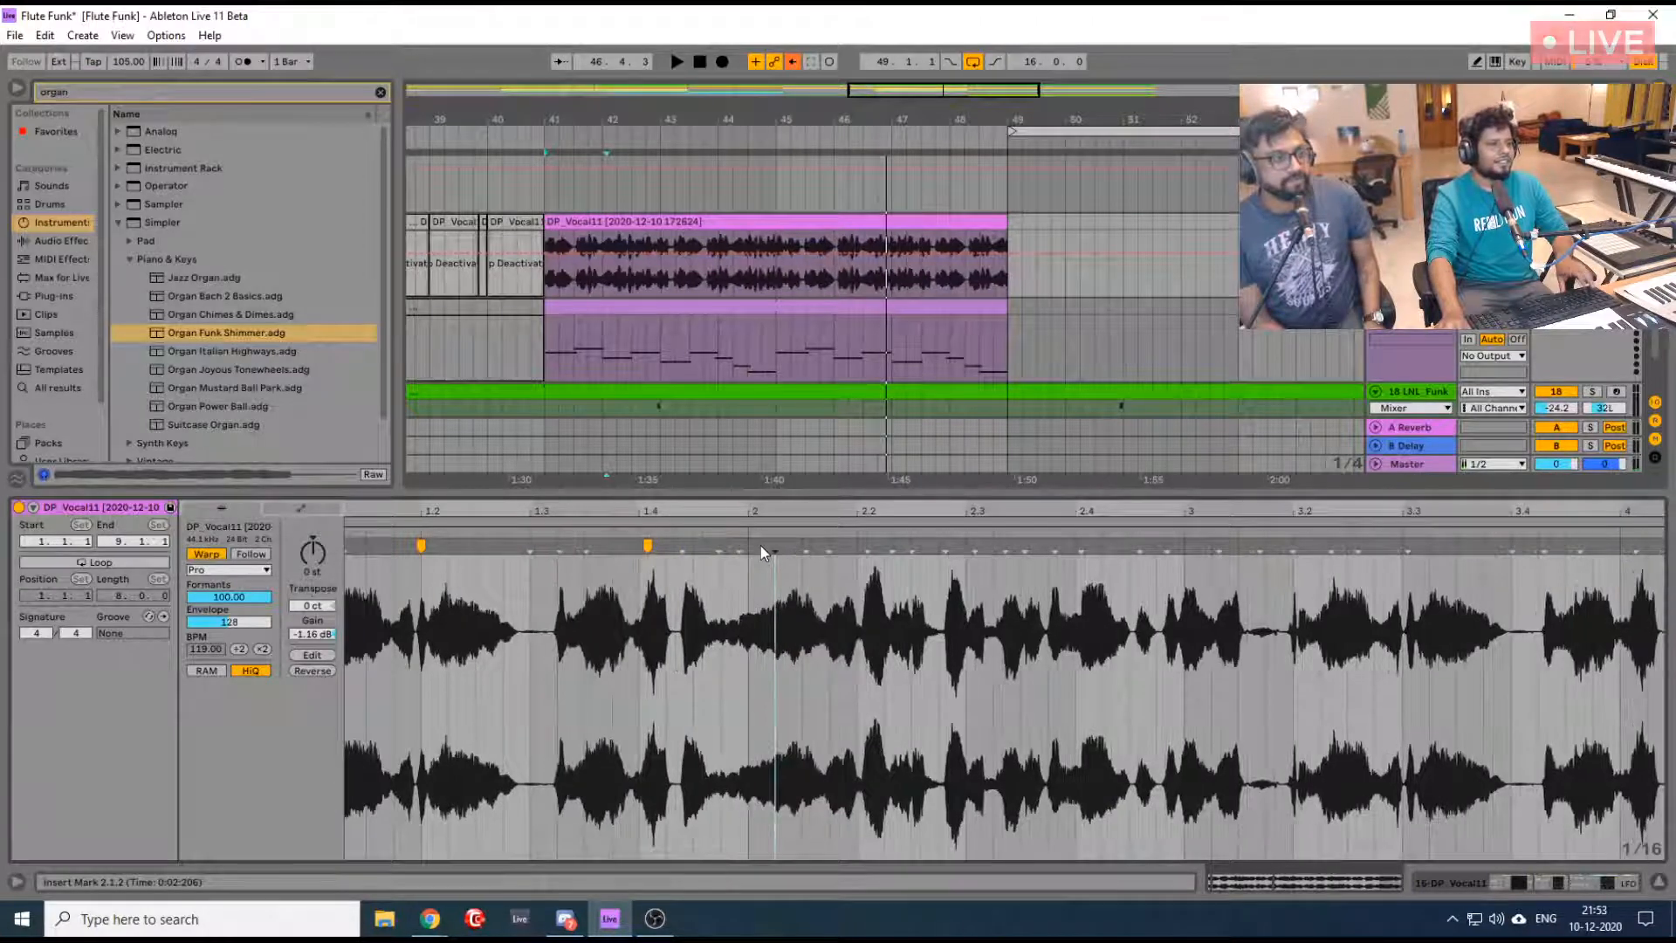
{"action": "key", "text": "ctrl+z"}
{"action": "key", "text": "ctrl+z"}
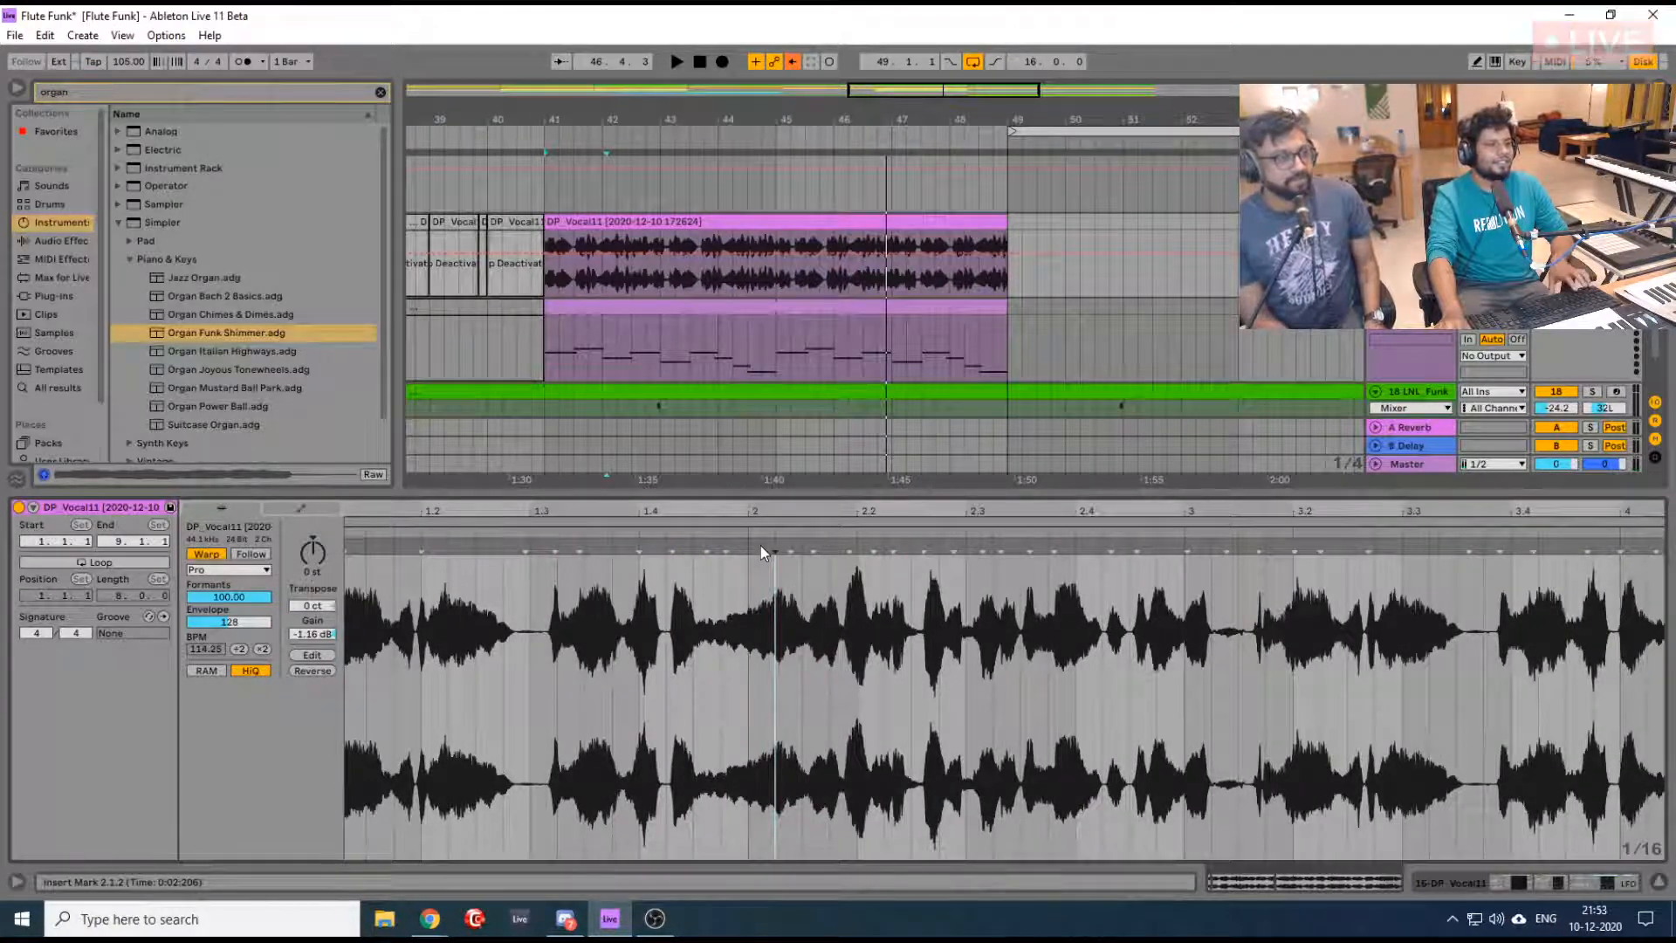
Play the vocal section from bar 41 with the Complex Pro warp mode, briefly hiding the automation
{"action": "key", "text": "space"}
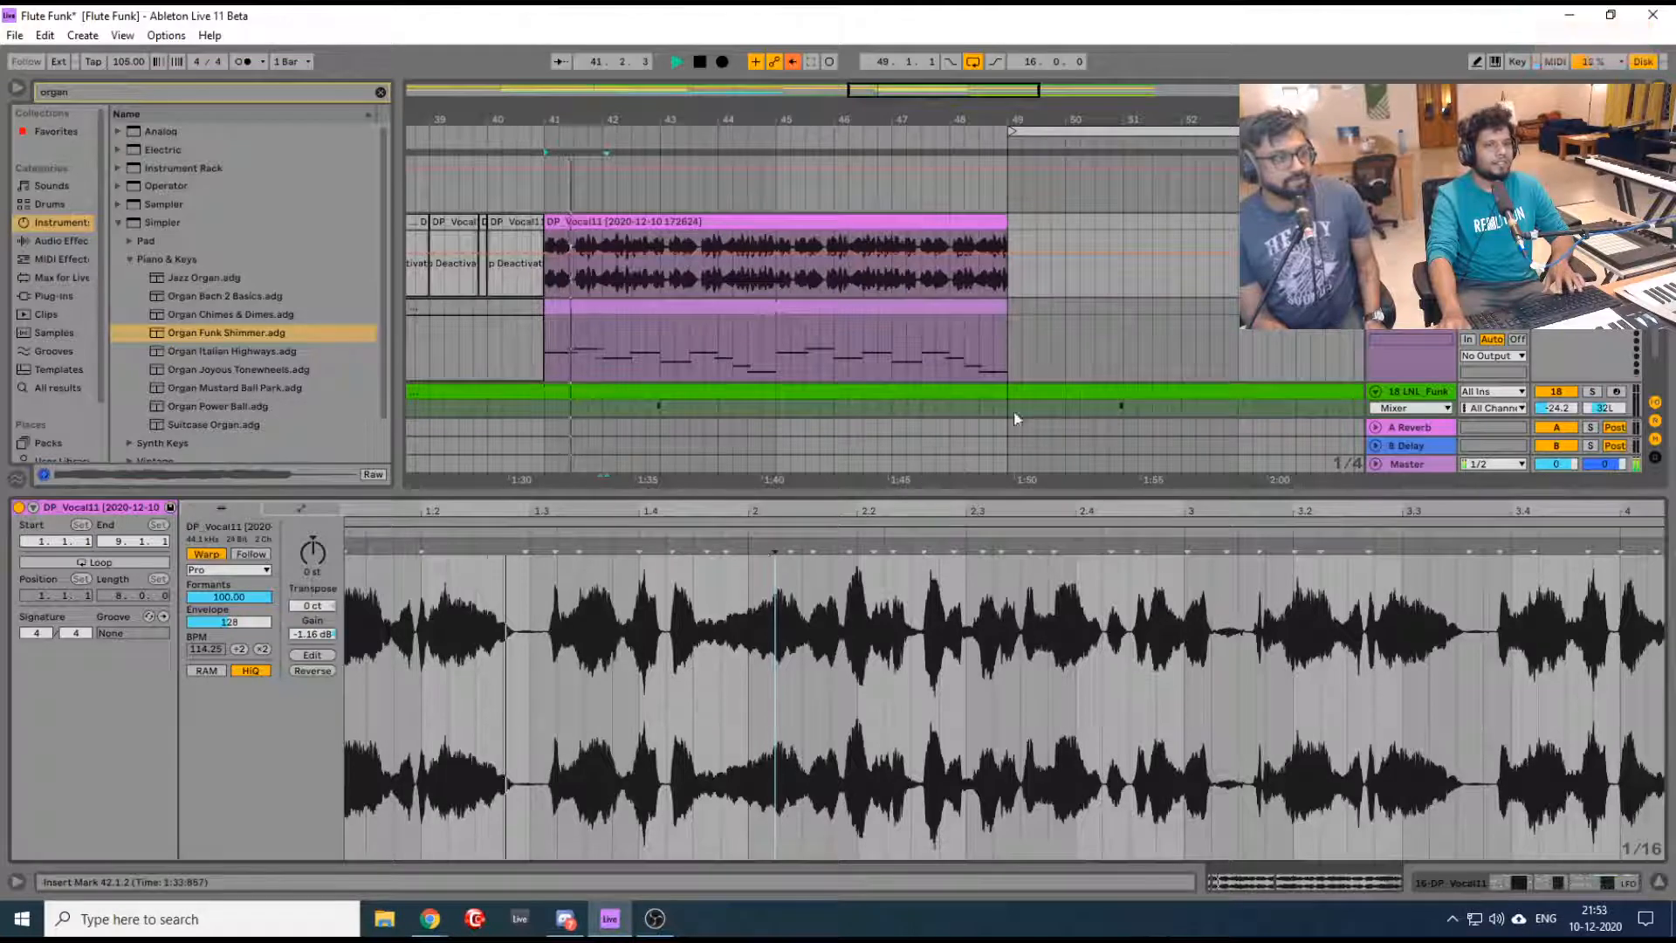
{"action": "key", "text": "a"}
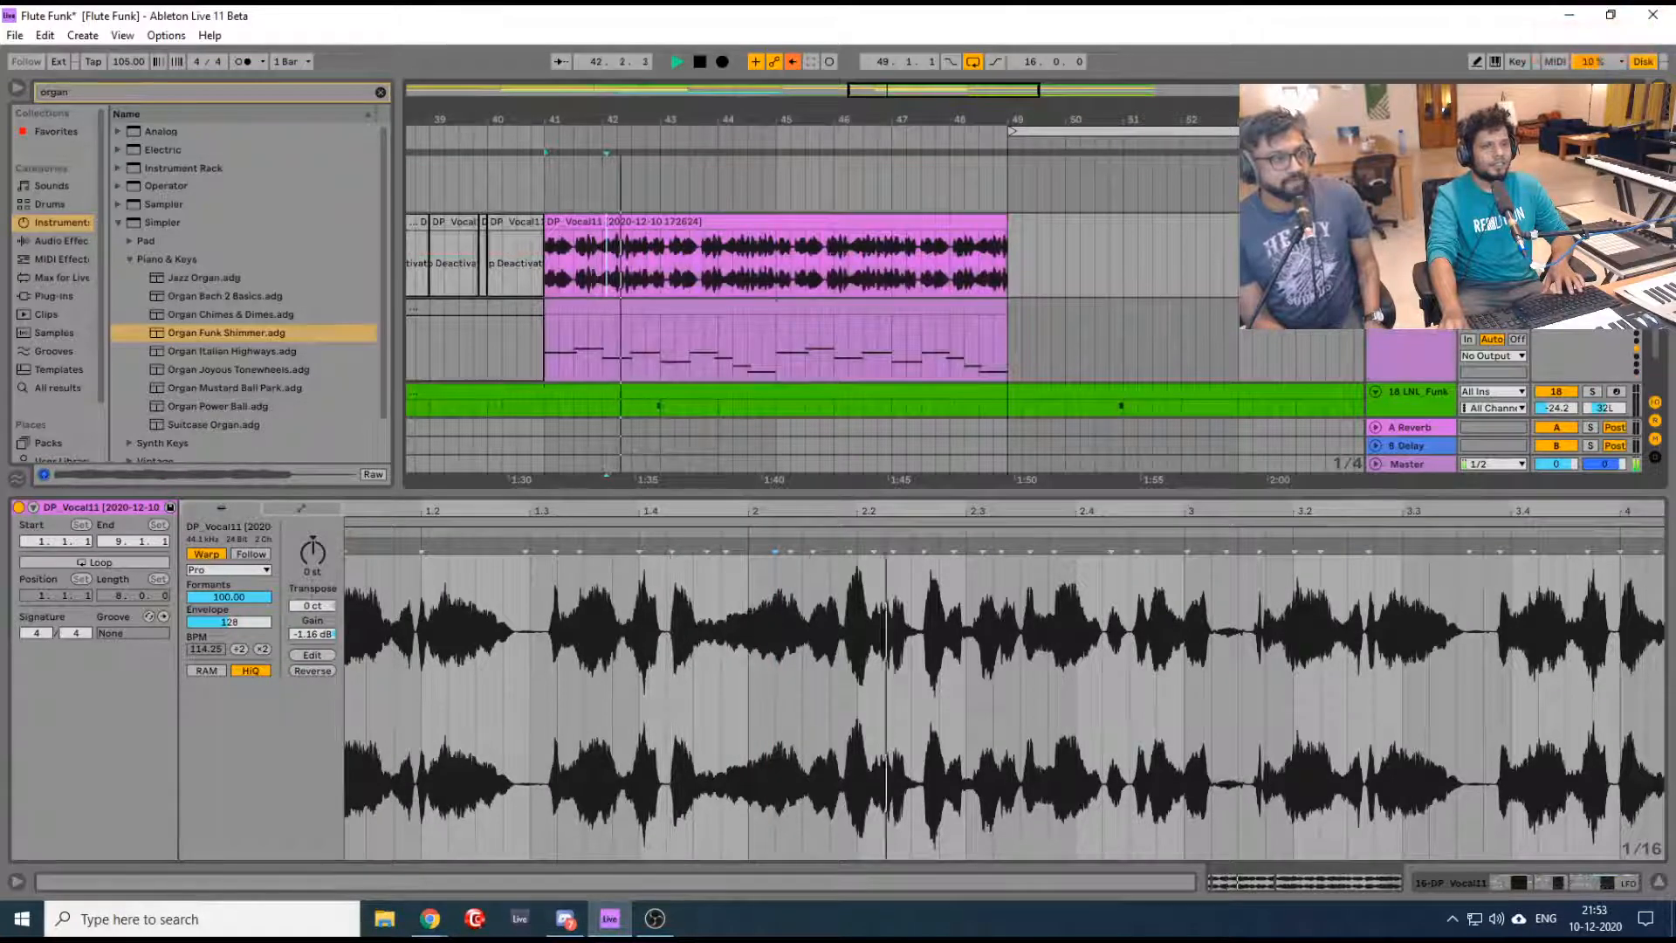
{"action": "key", "text": "a"}
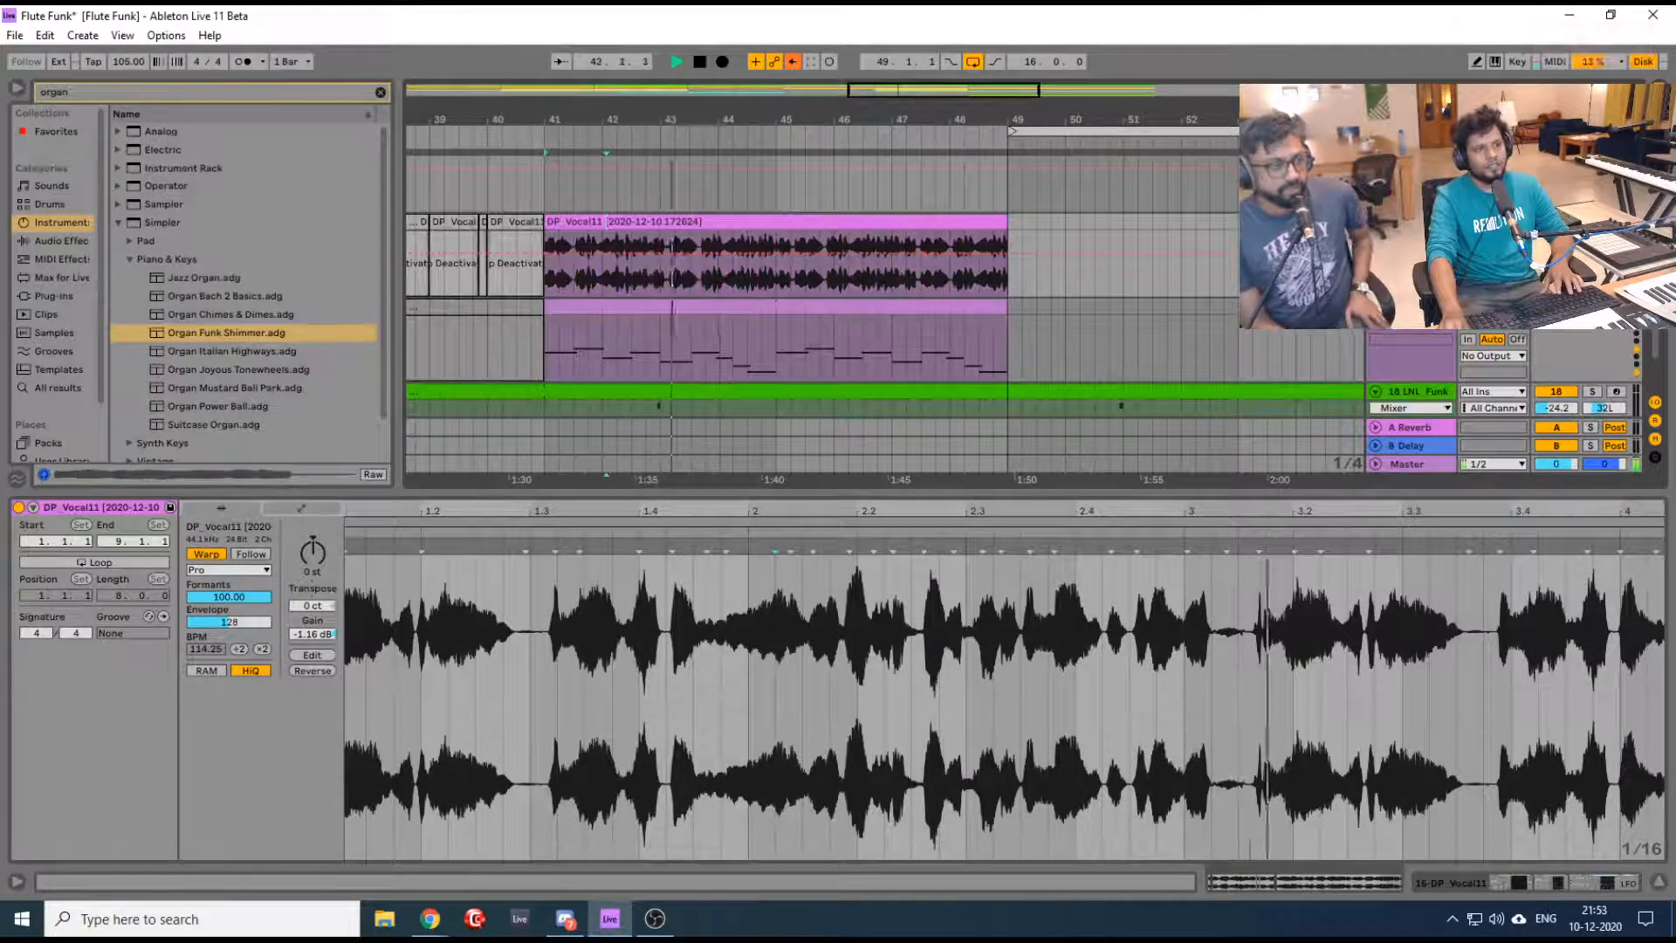
{"action": "key", "text": "space"}
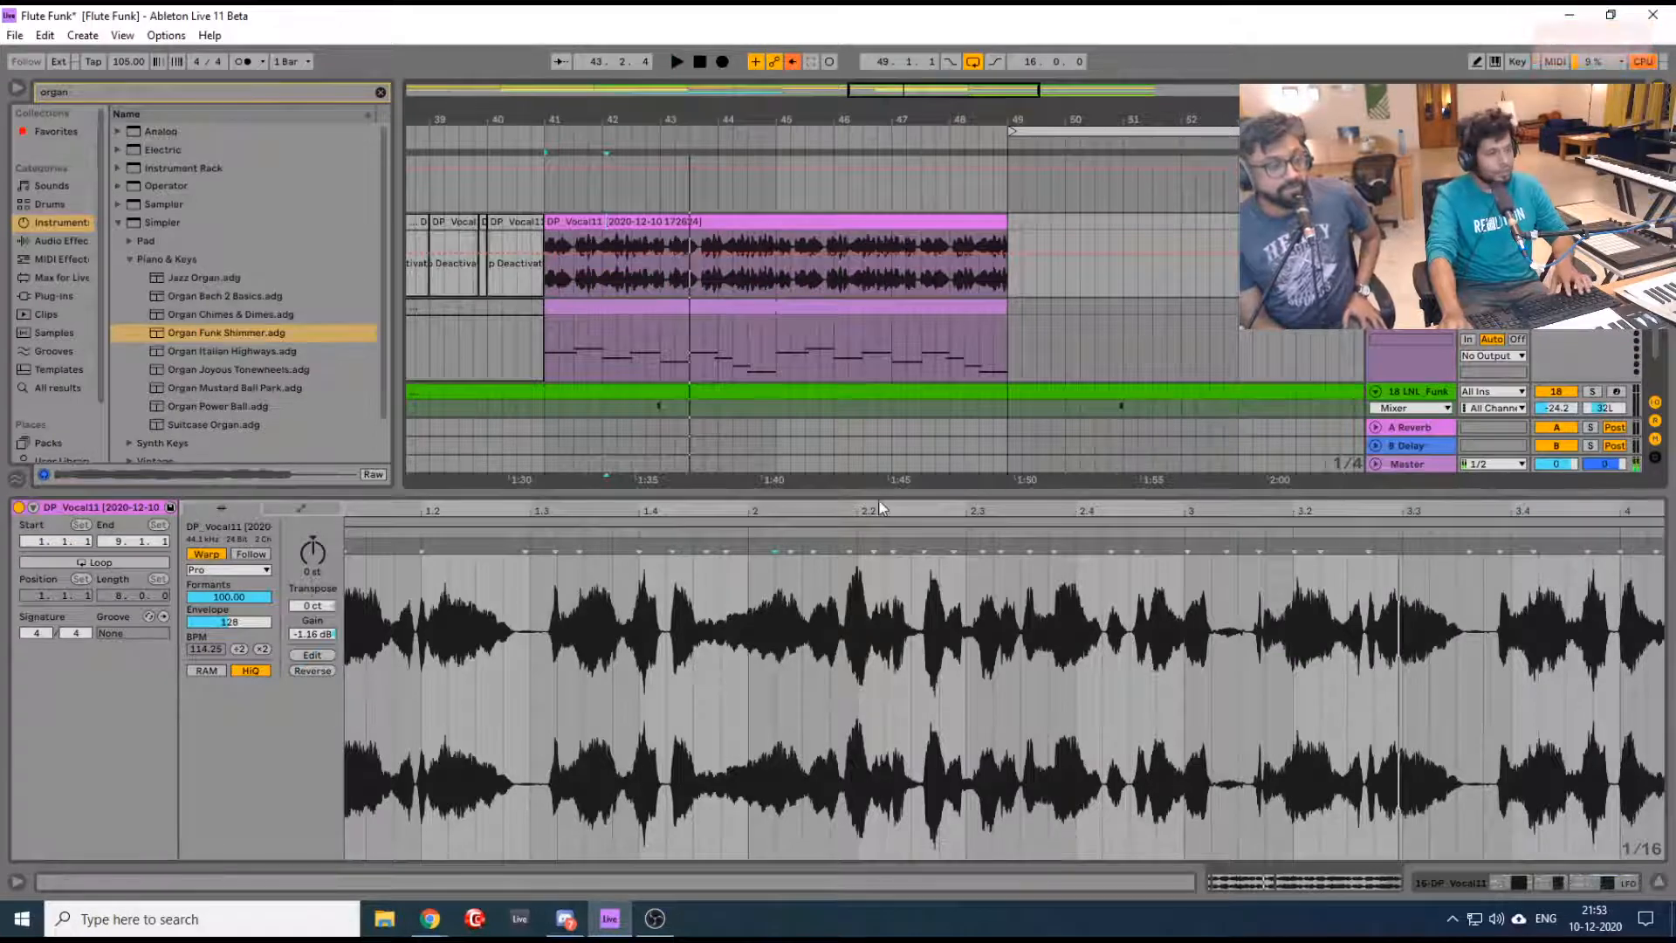
Undo the vocal clip's warp mode change back to Beats and play the section again
{"action": "left_click_drag", "start_coordinate": [402, 508], "coordinate": [399, 508]}
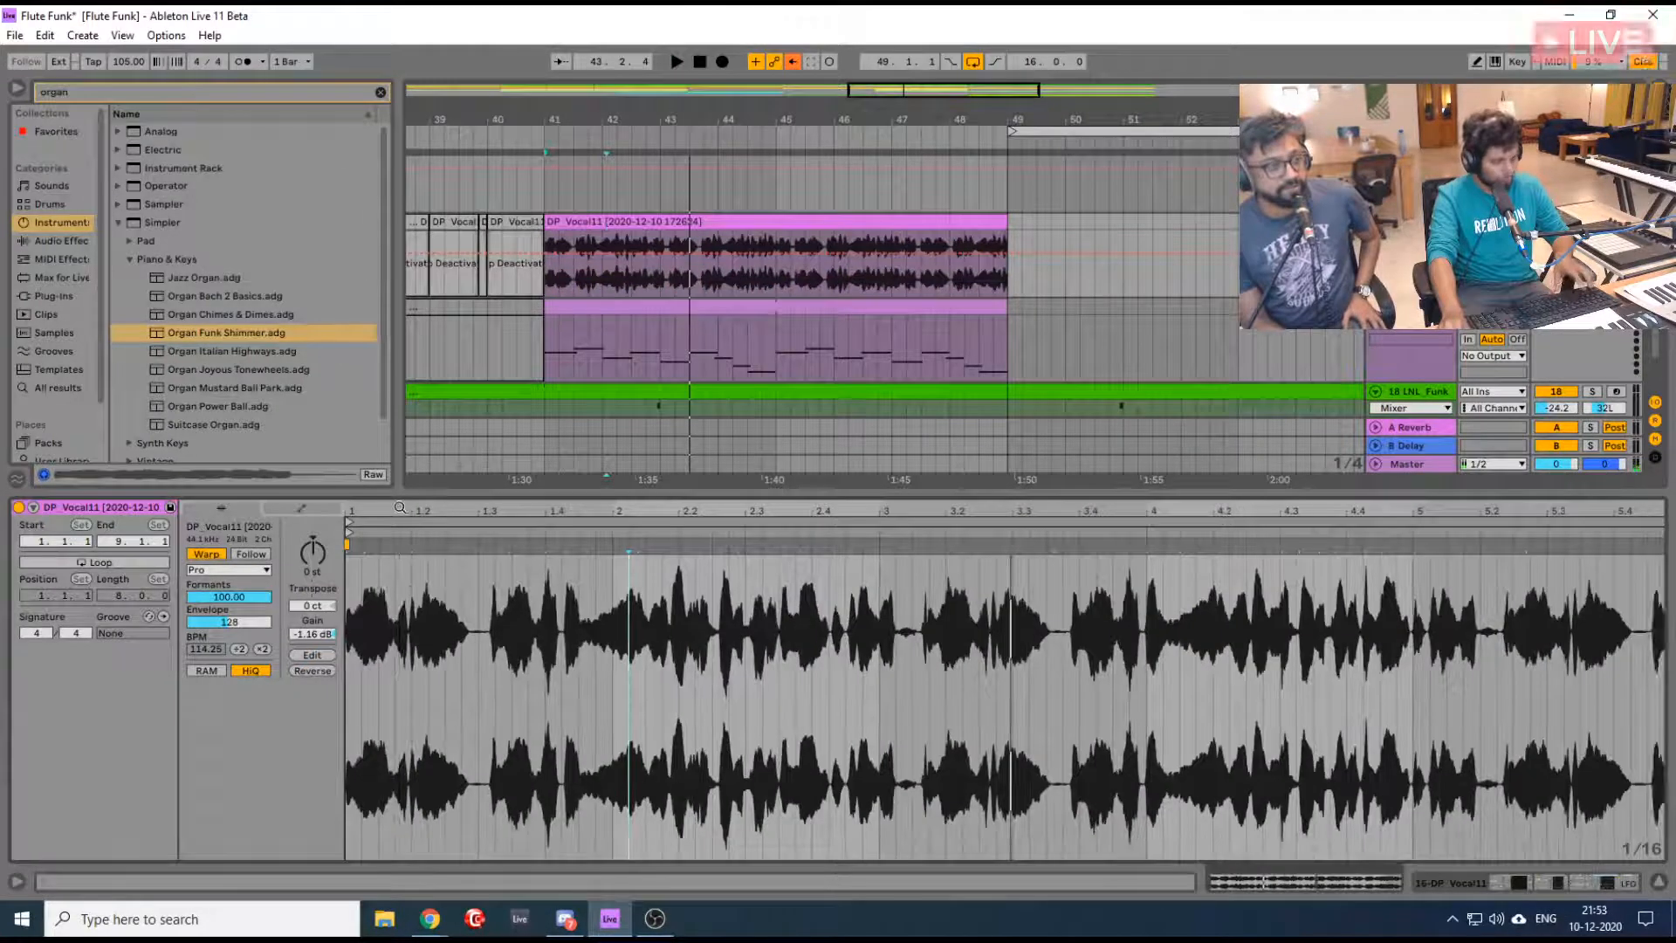
{"action": "key", "text": "ctrl+z"}
{"action": "key", "text": "ctrl+z"}
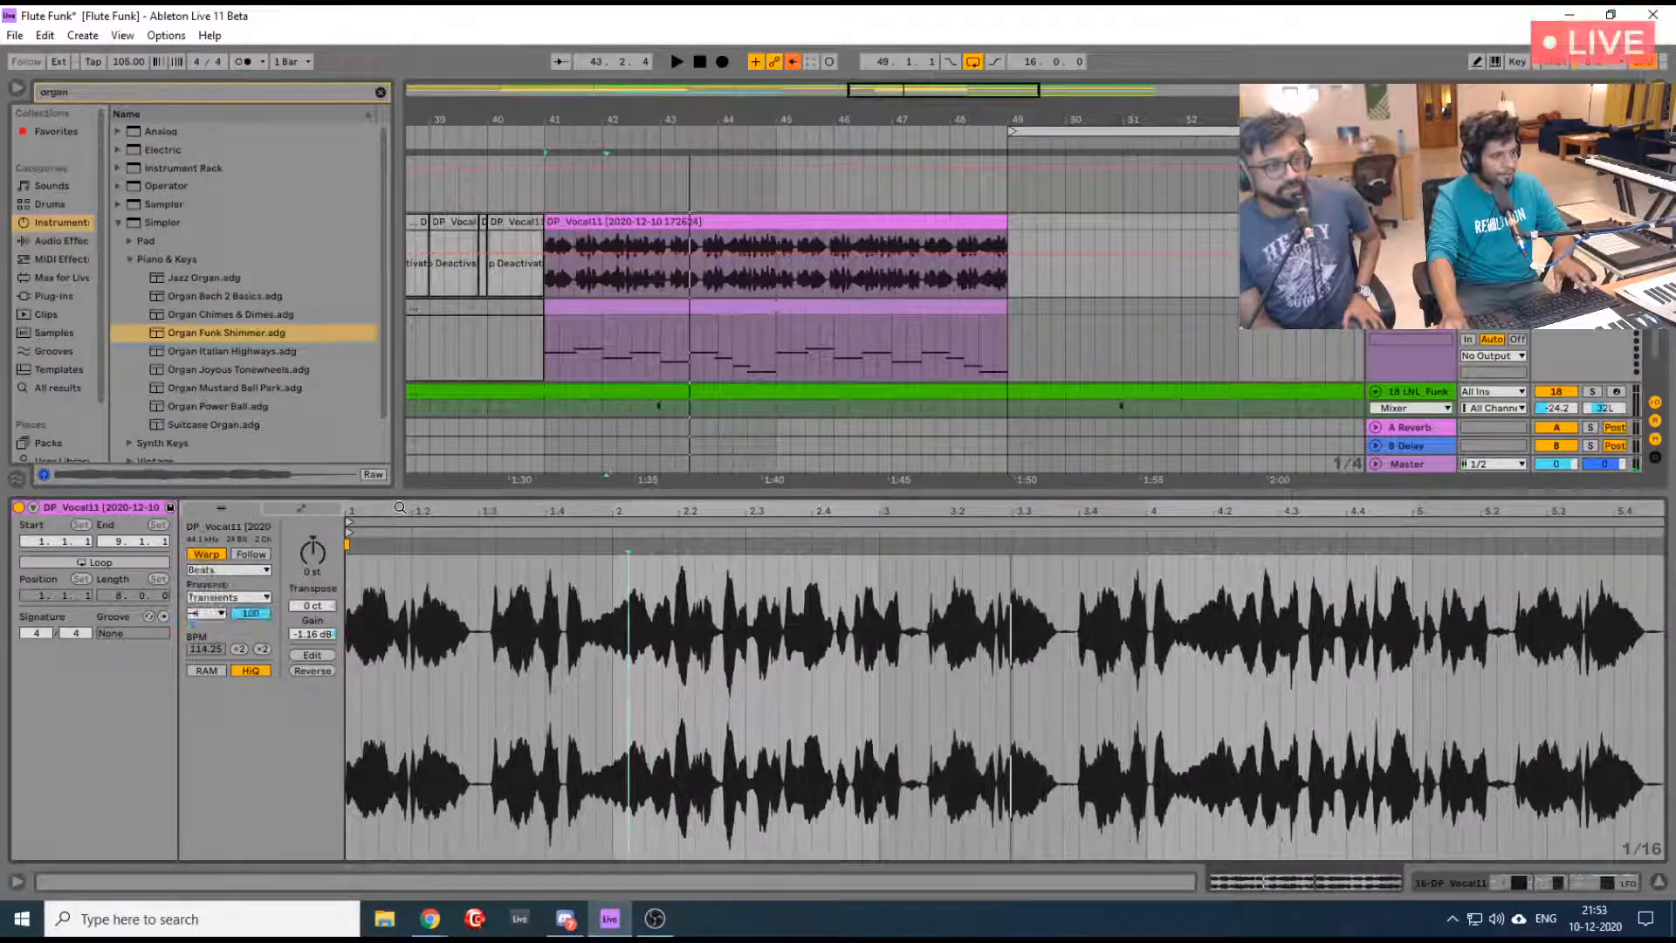
{"action": "key", "text": "space"}
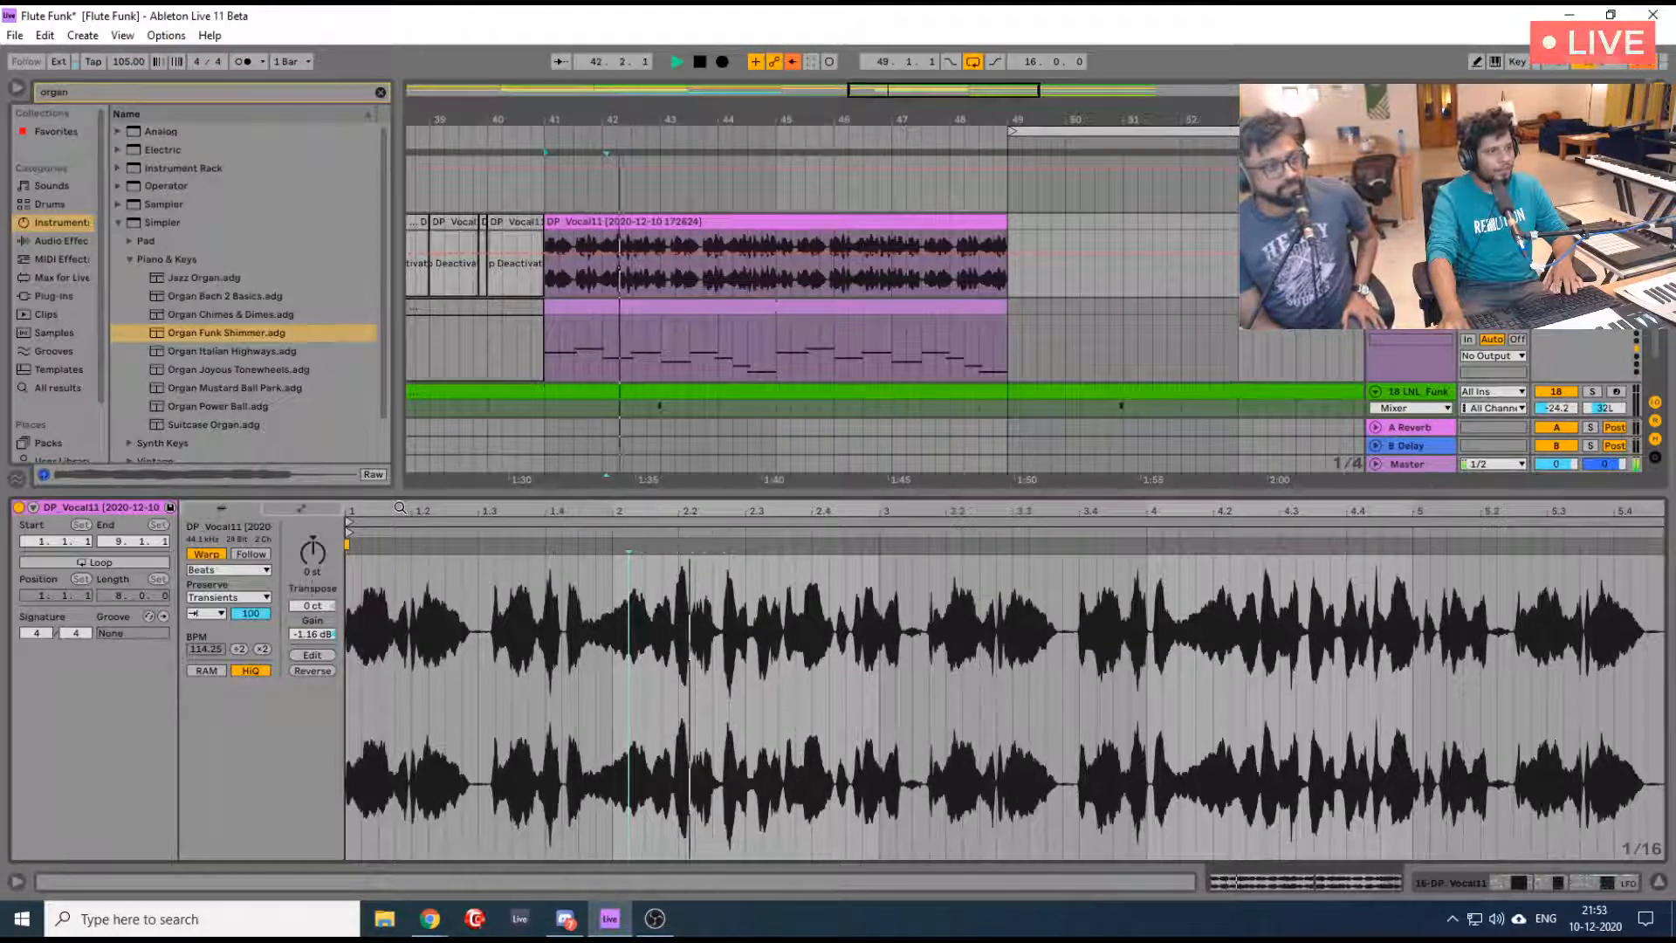
{"action": "key", "text": "space"}
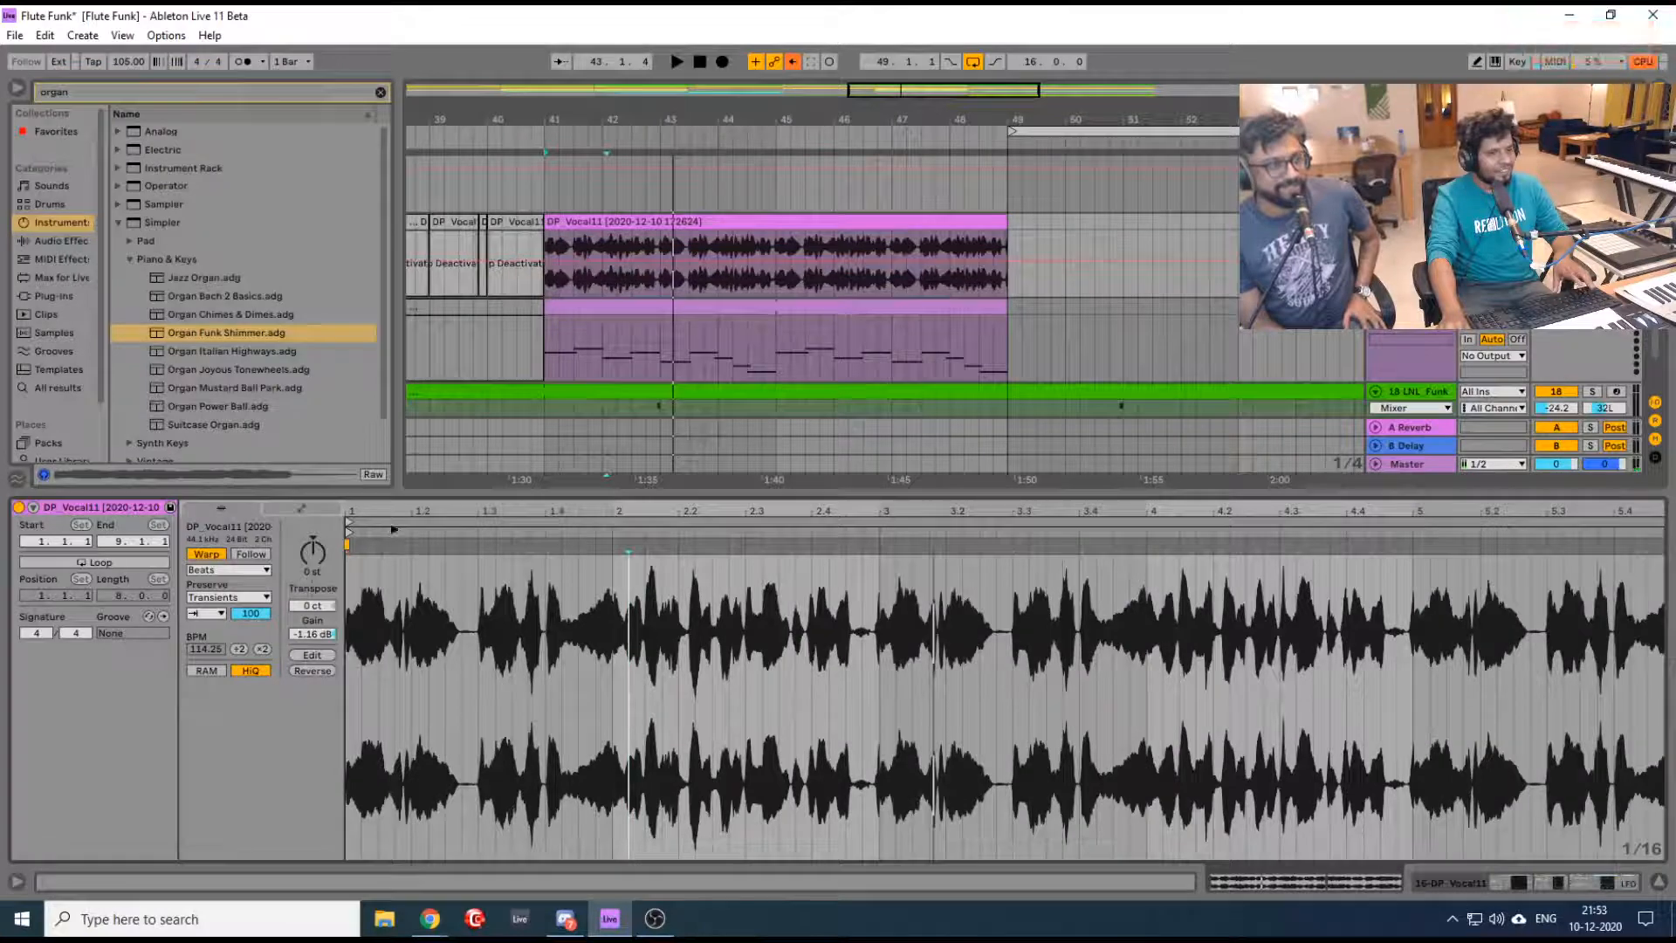
Hide the arrangement automation, show the vocal track's devices again, and play the section while checking the other tracks
{"action": "key", "text": "a"}
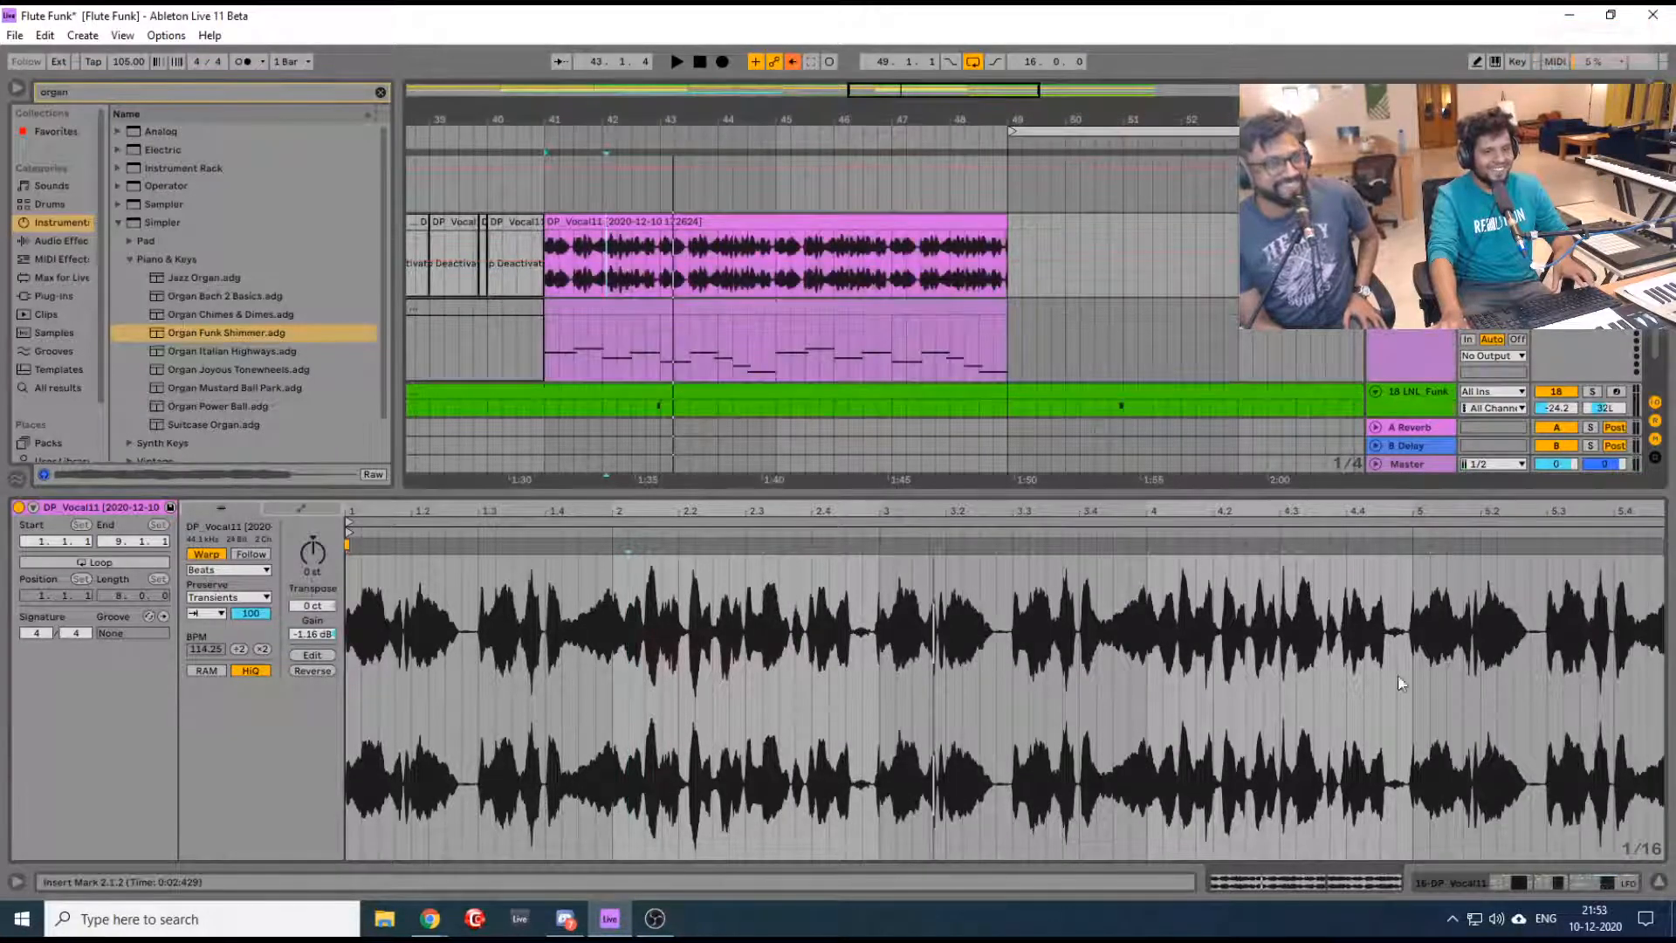
{"action": "left_click", "coordinate": [1467, 877]}
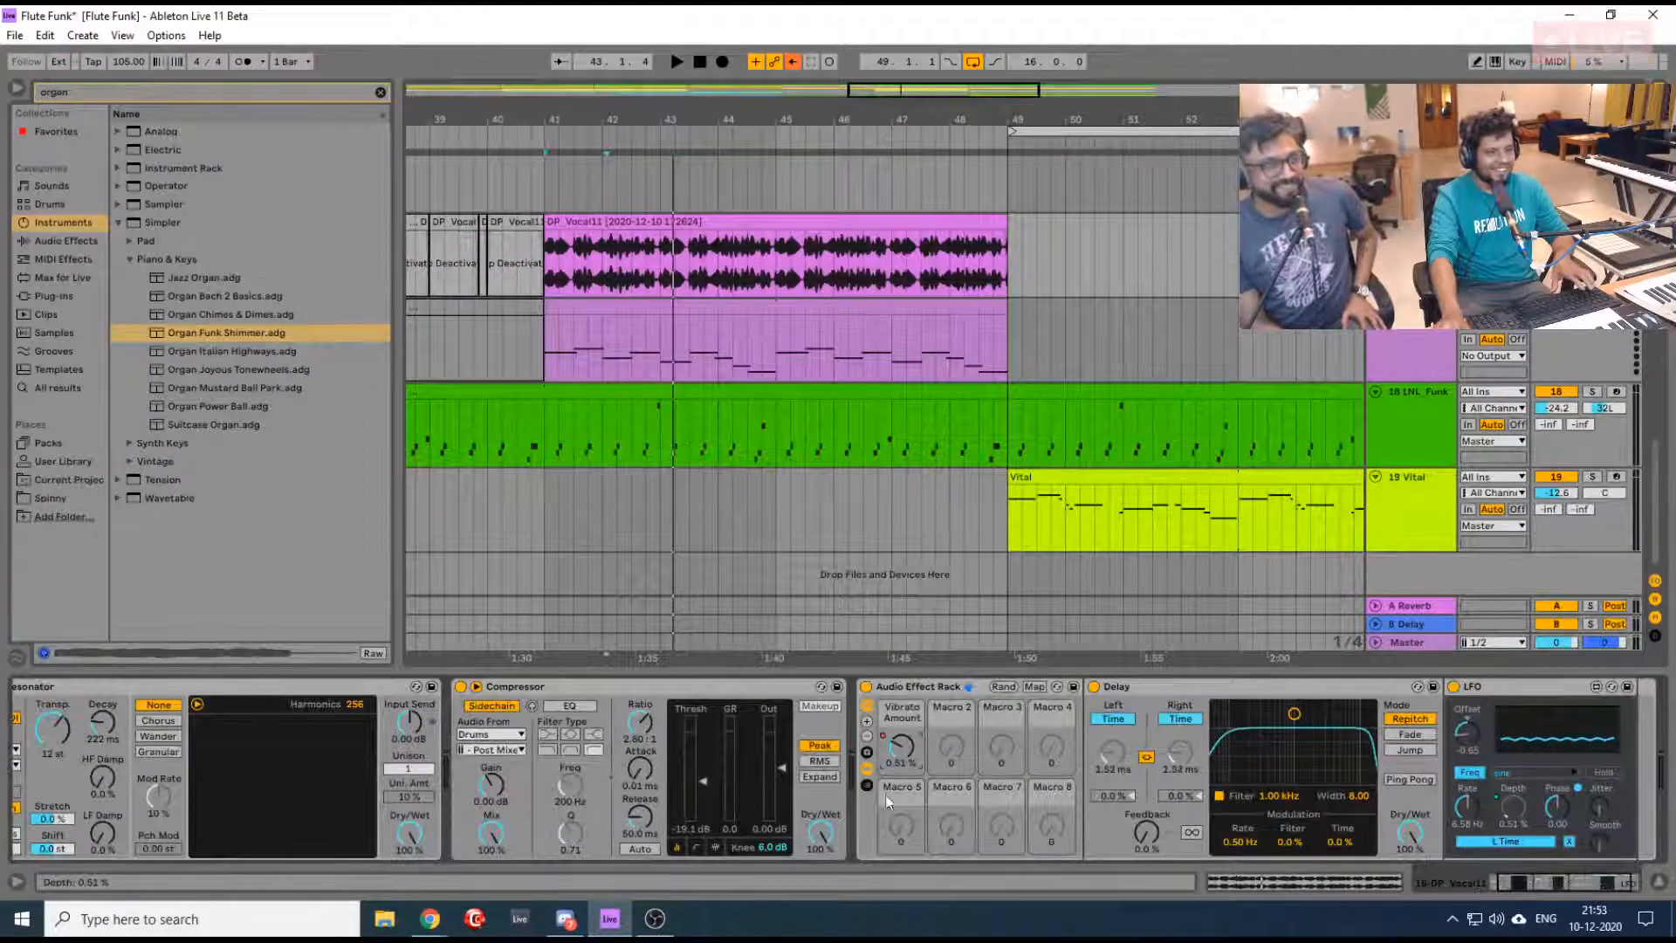
{"action": "key", "text": "space"}
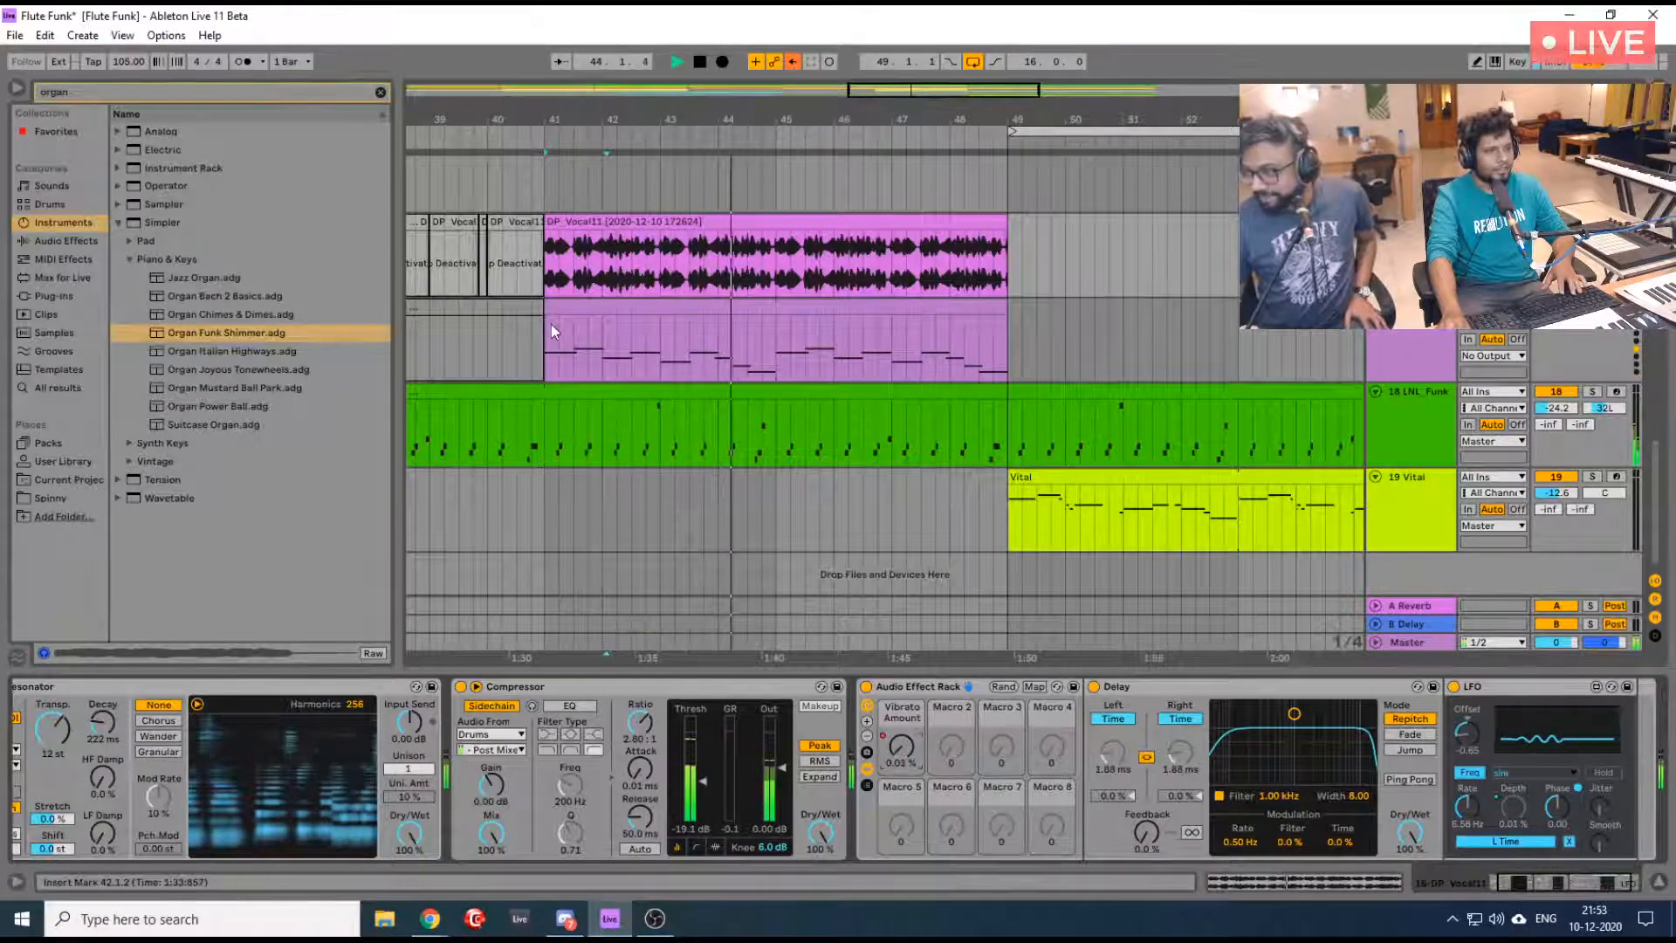
{"action": "scroll", "coordinate": [551, 327], "scroll_direction": "up", "scroll_amount": 1}
{"action": "scroll", "coordinate": [552, 332], "scroll_direction": "up", "scroll_amount": 10}
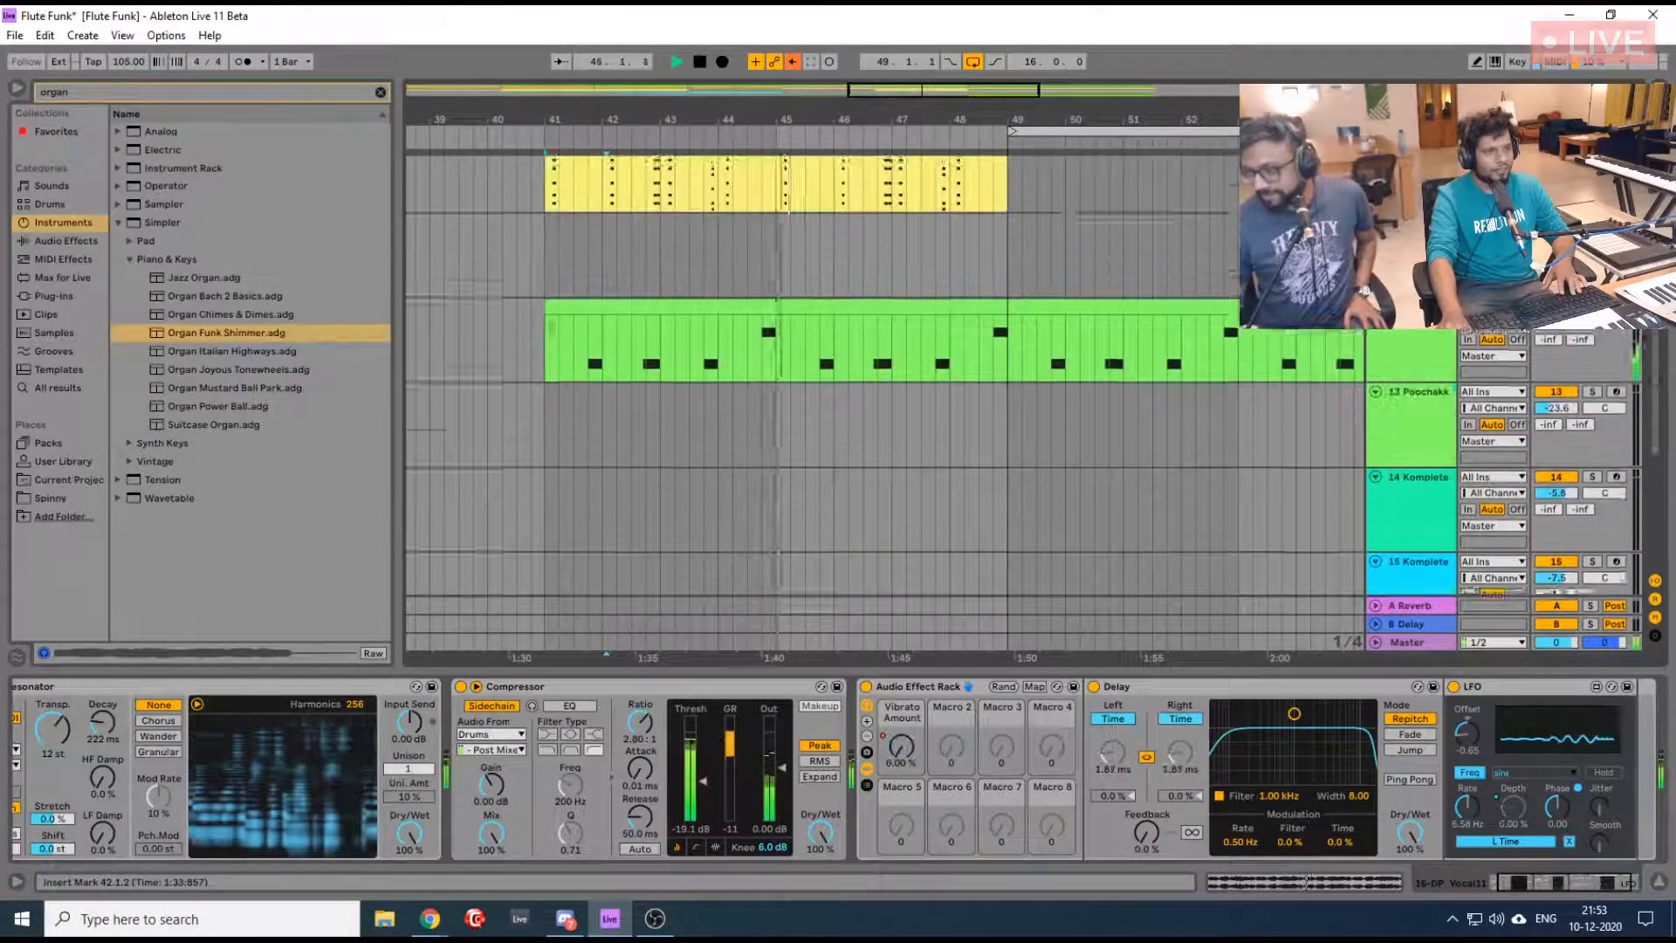
{"action": "scroll", "coordinate": [551, 330], "scroll_direction": "up", "scroll_amount": 7}
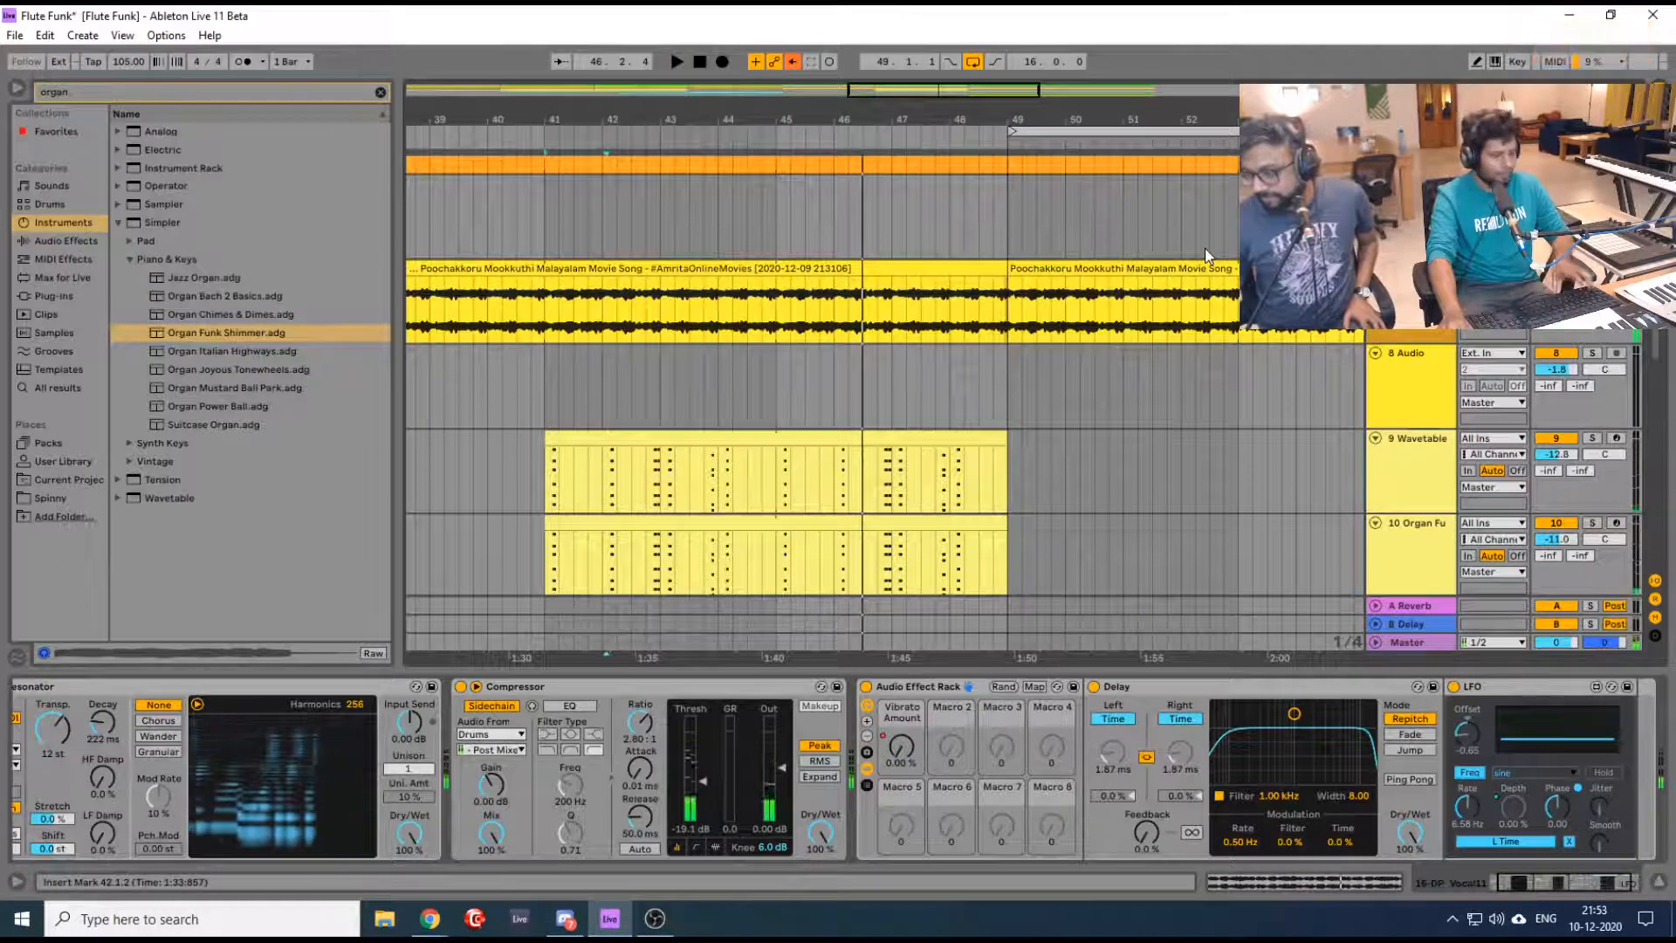
Save the Flute Funk Live set
{"action": "key", "text": "ctrl+s"}
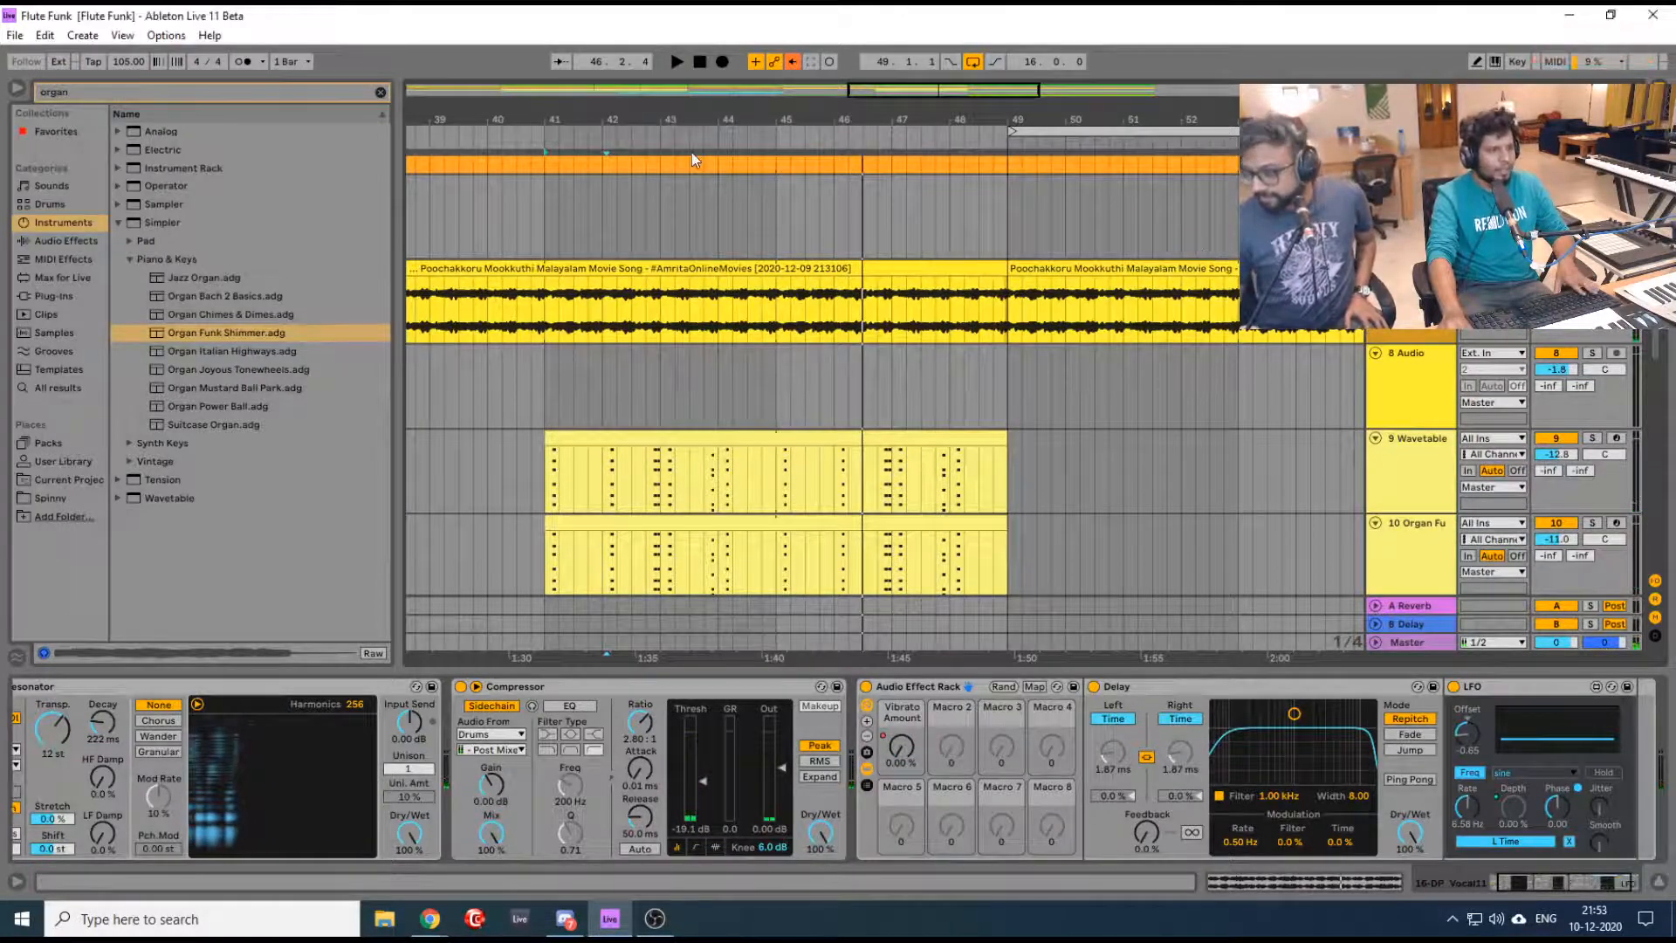
{"action": "left_click_drag", "start_coordinate": [495, 121], "coordinate": [708, 118]}
{"action": "scroll", "coordinate": [735, 443], "scroll_direction": "down", "scroll_amount": 2}
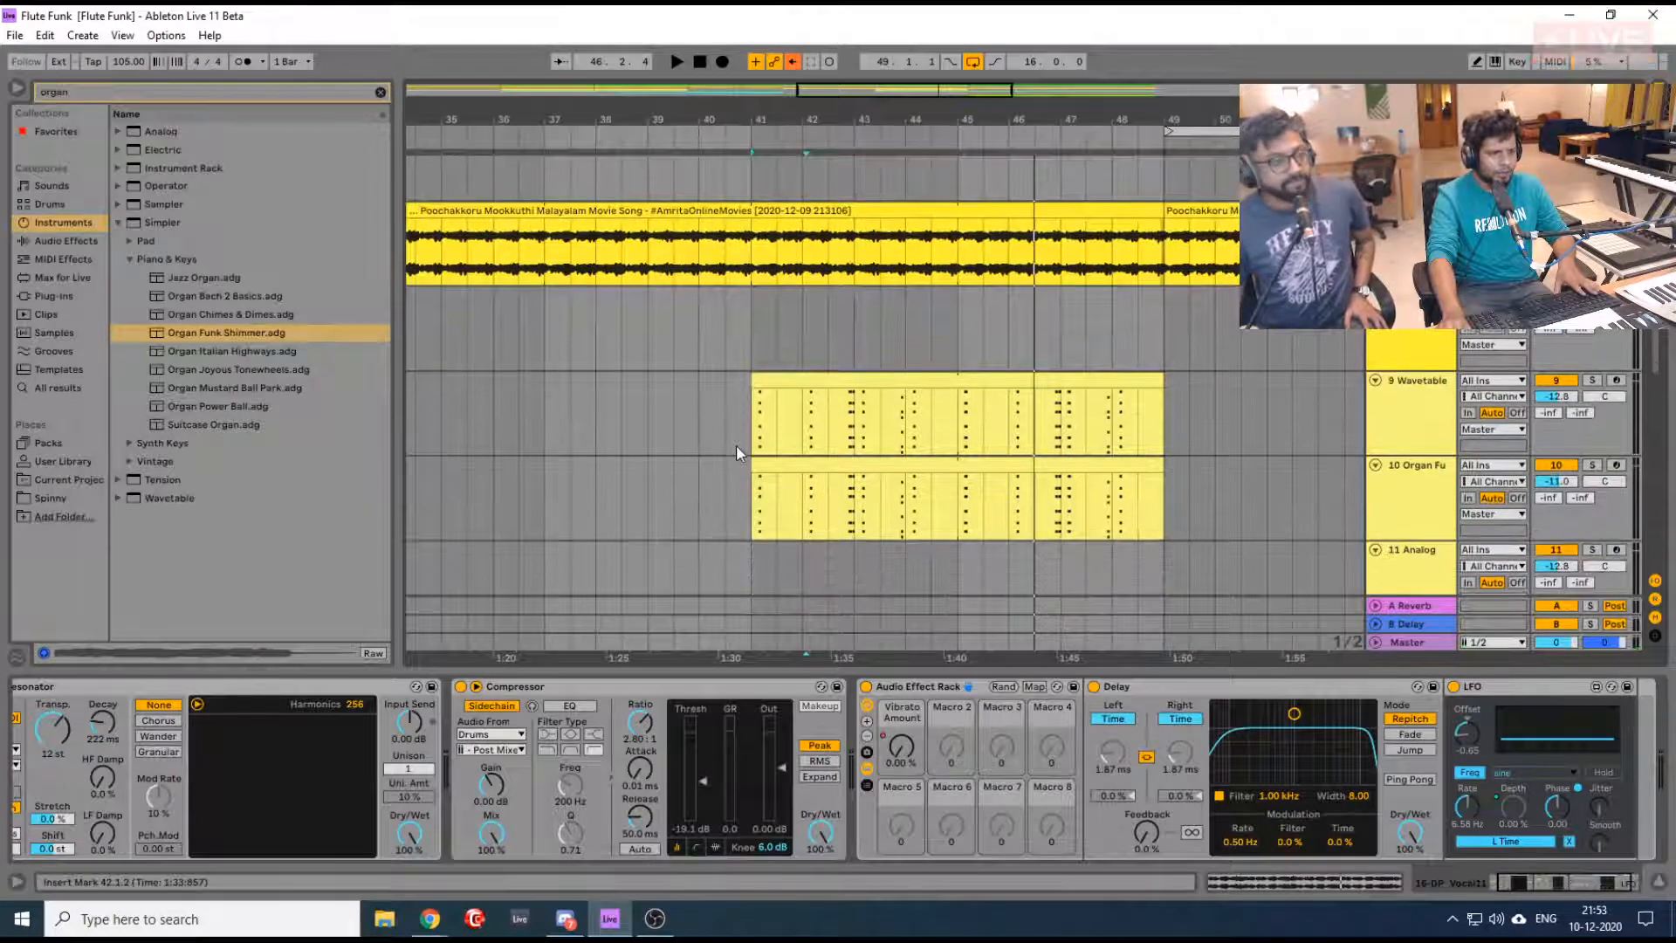
Open the Organ Funk Shimmer clip at bar 41 and copy its first chord from 1.1.3 to 1.2.4
{"action": "left_click_drag", "start_coordinate": [652, 119], "coordinate": [652, 74]}
{"action": "left_click_drag", "start_coordinate": [491, 119], "coordinate": [158, 162]}
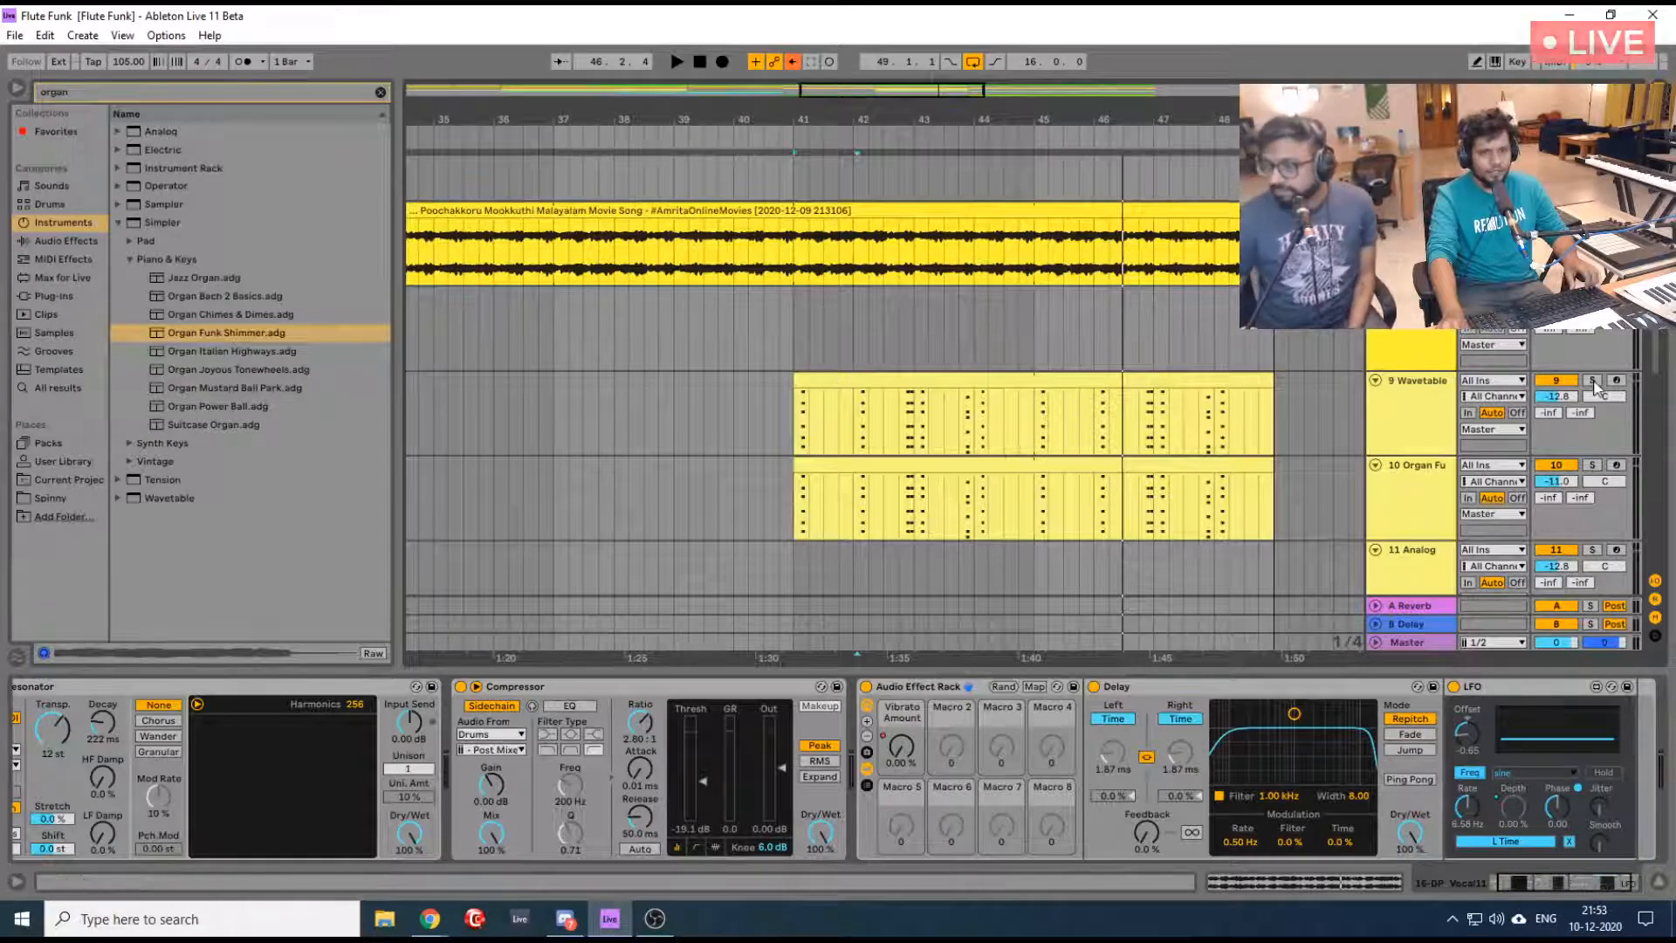
{"action": "double_click", "coordinate": [956, 460]}
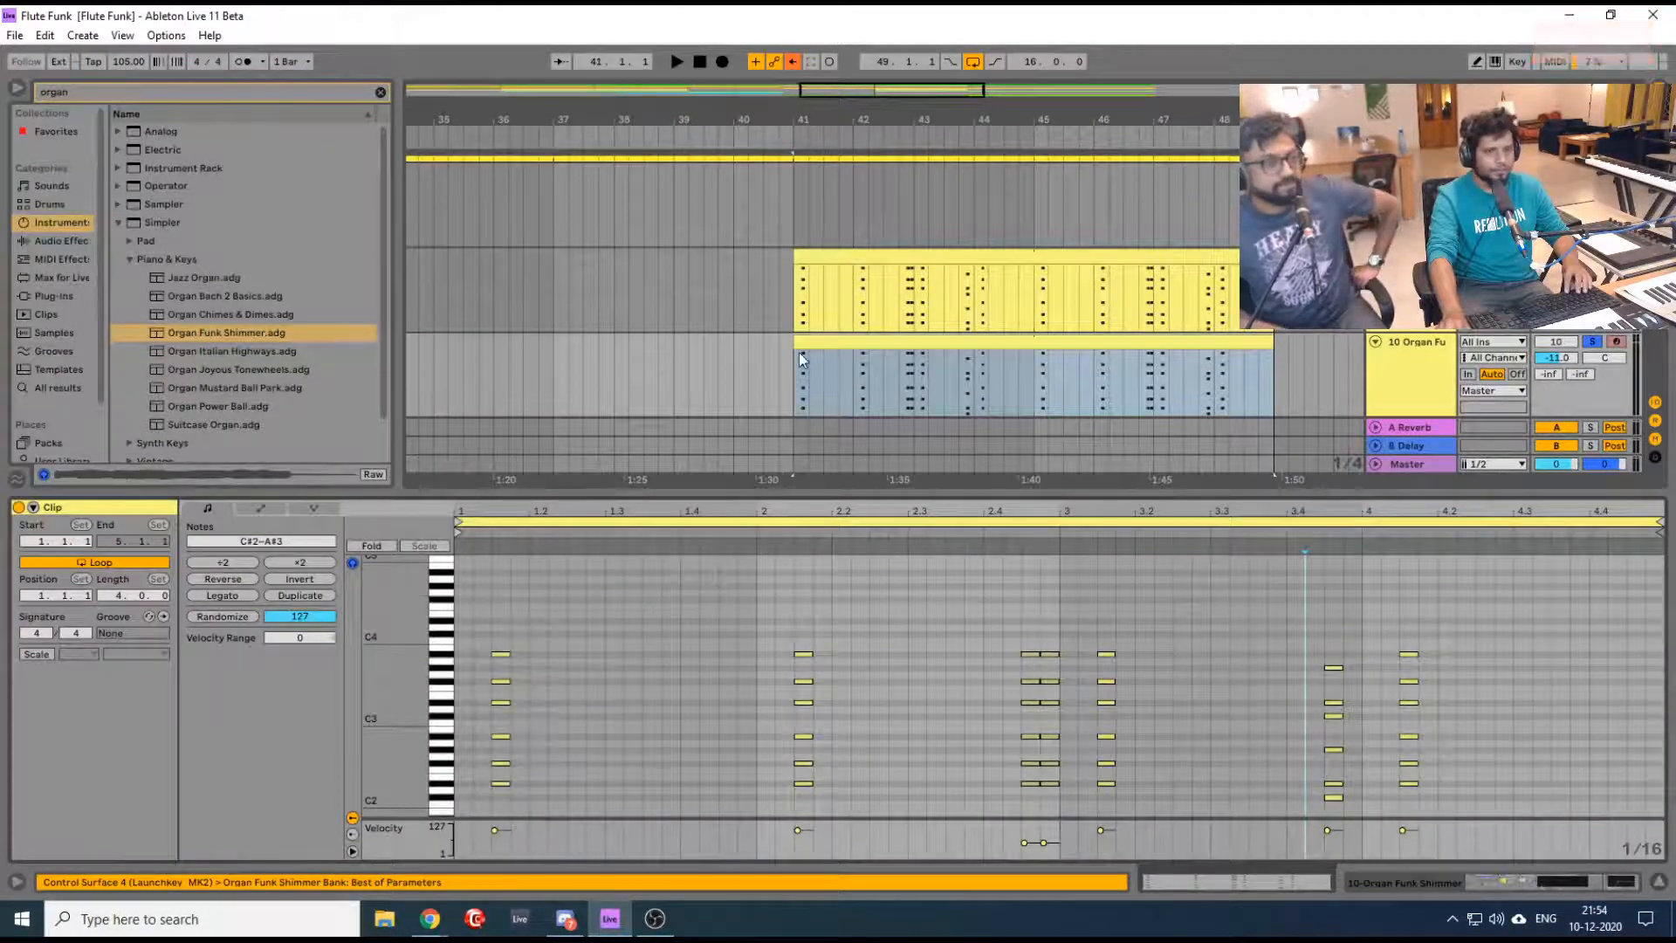
{"action": "left_click", "coordinate": [1596, 346]}
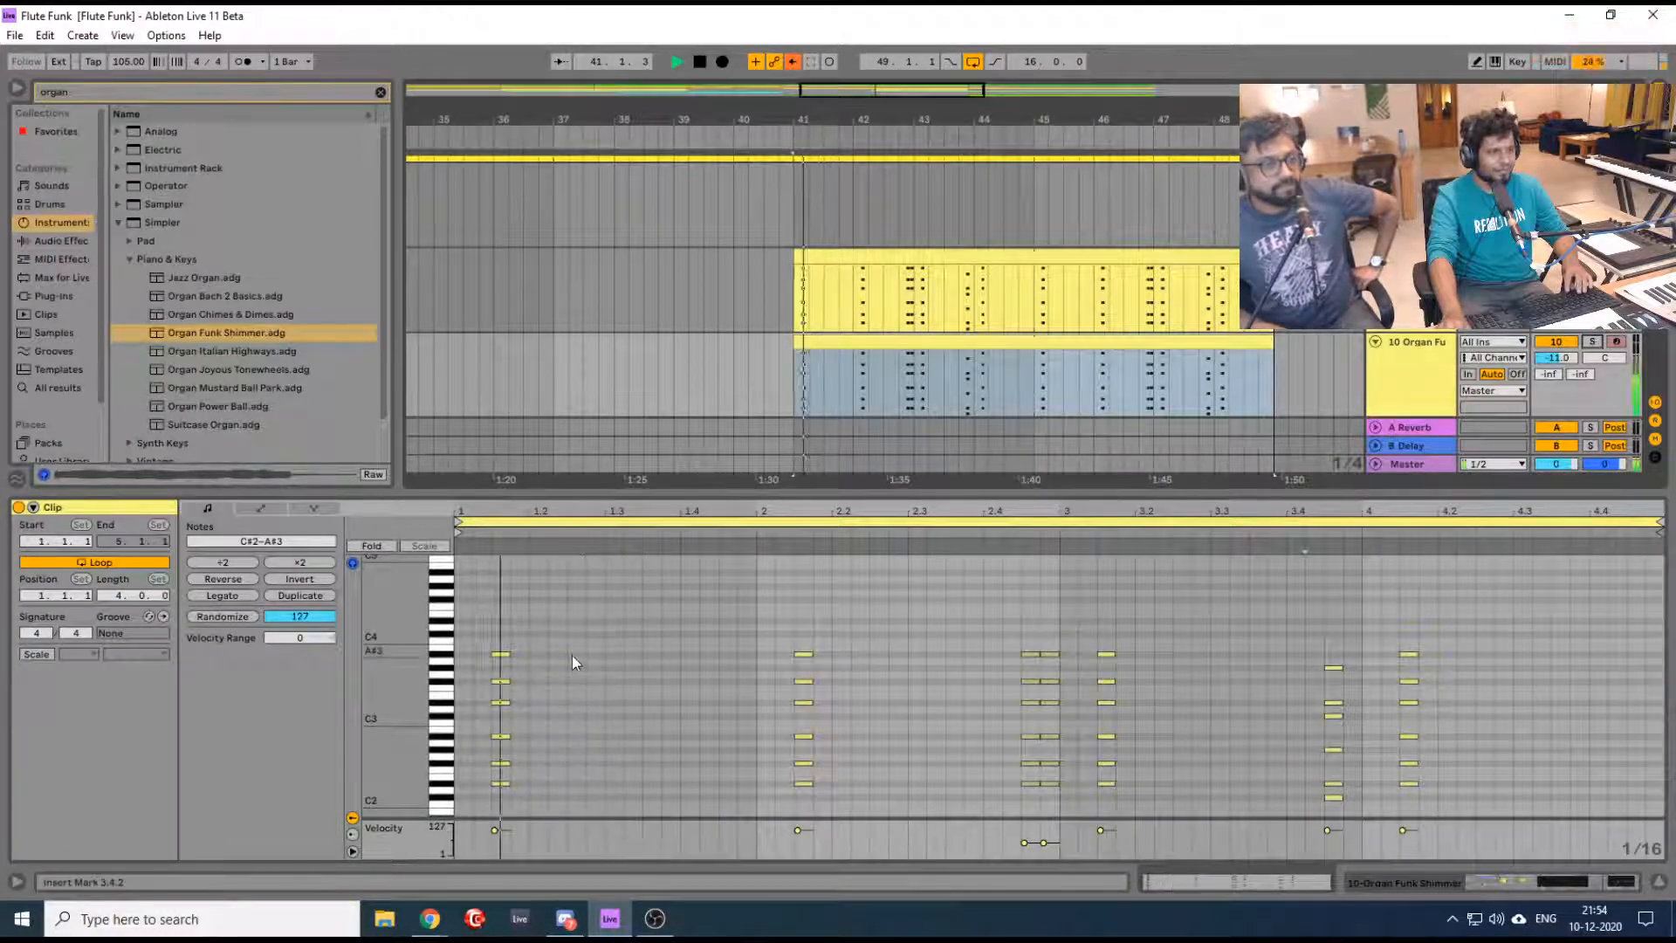
{"action": "key", "text": "space"}
{"action": "left_click_drag", "start_coordinate": [550, 647], "coordinate": [483, 778]}
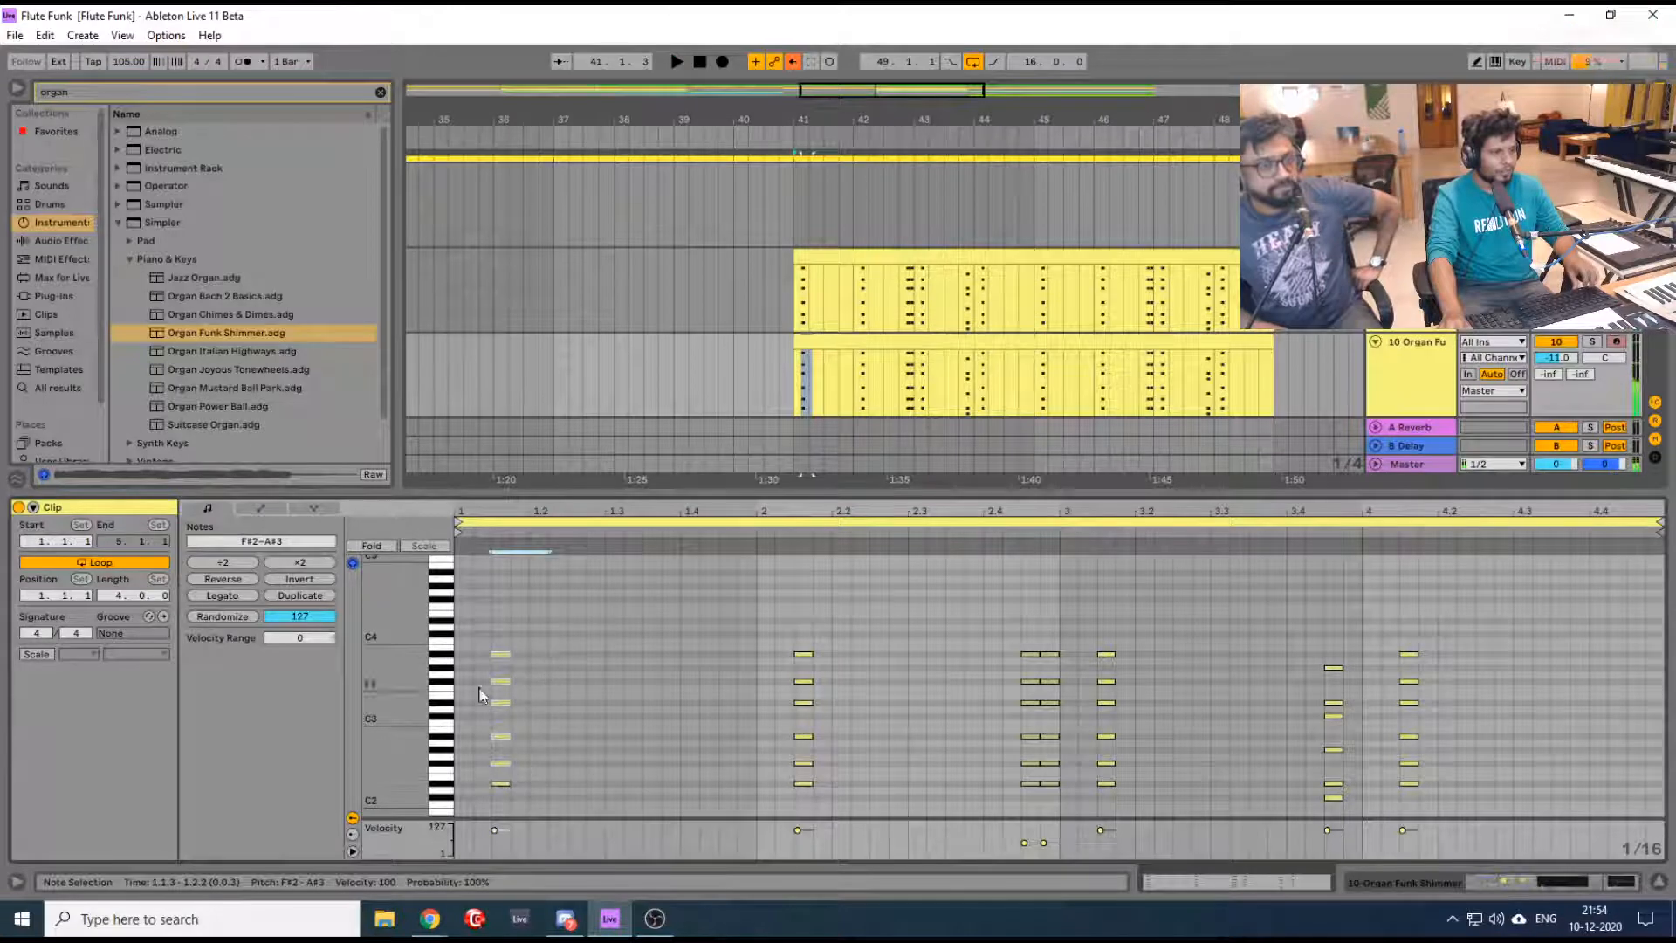
{"action": "left_click_drag", "start_coordinate": [554, 597], "coordinate": [589, 794]}
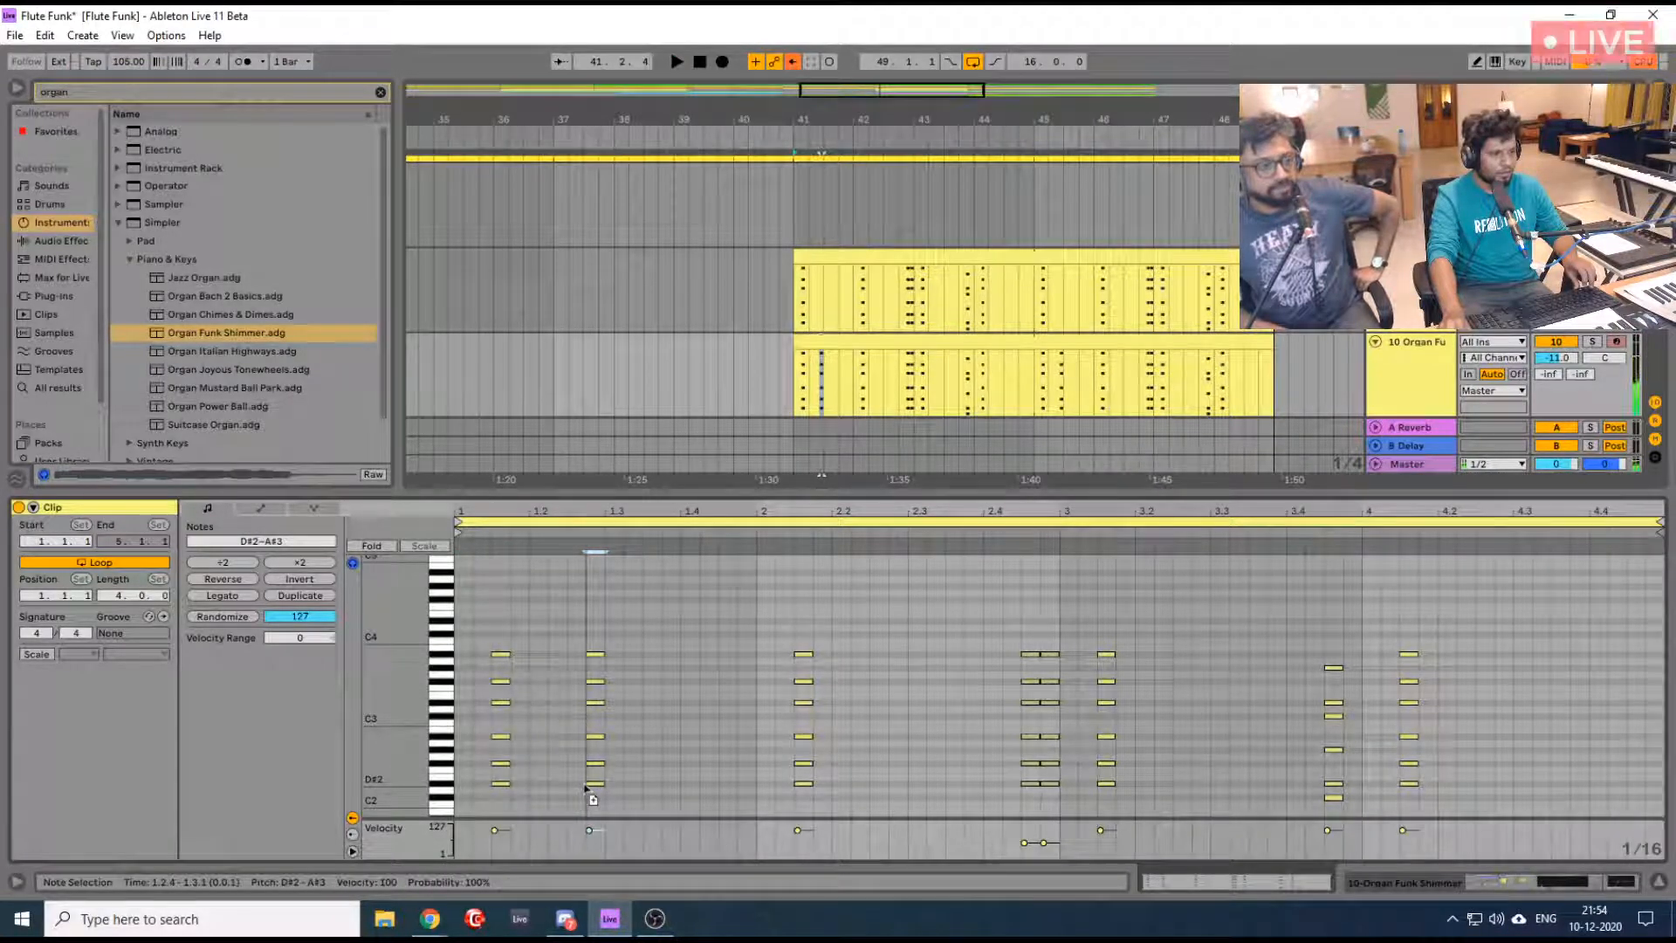
Add another copy of the first organ chord at 1.2.2, lower its velocity to 66, and play the clip
{"action": "key", "text": "space"}
{"action": "left_click_drag", "start_coordinate": [633, 599], "coordinate": [553, 785]}
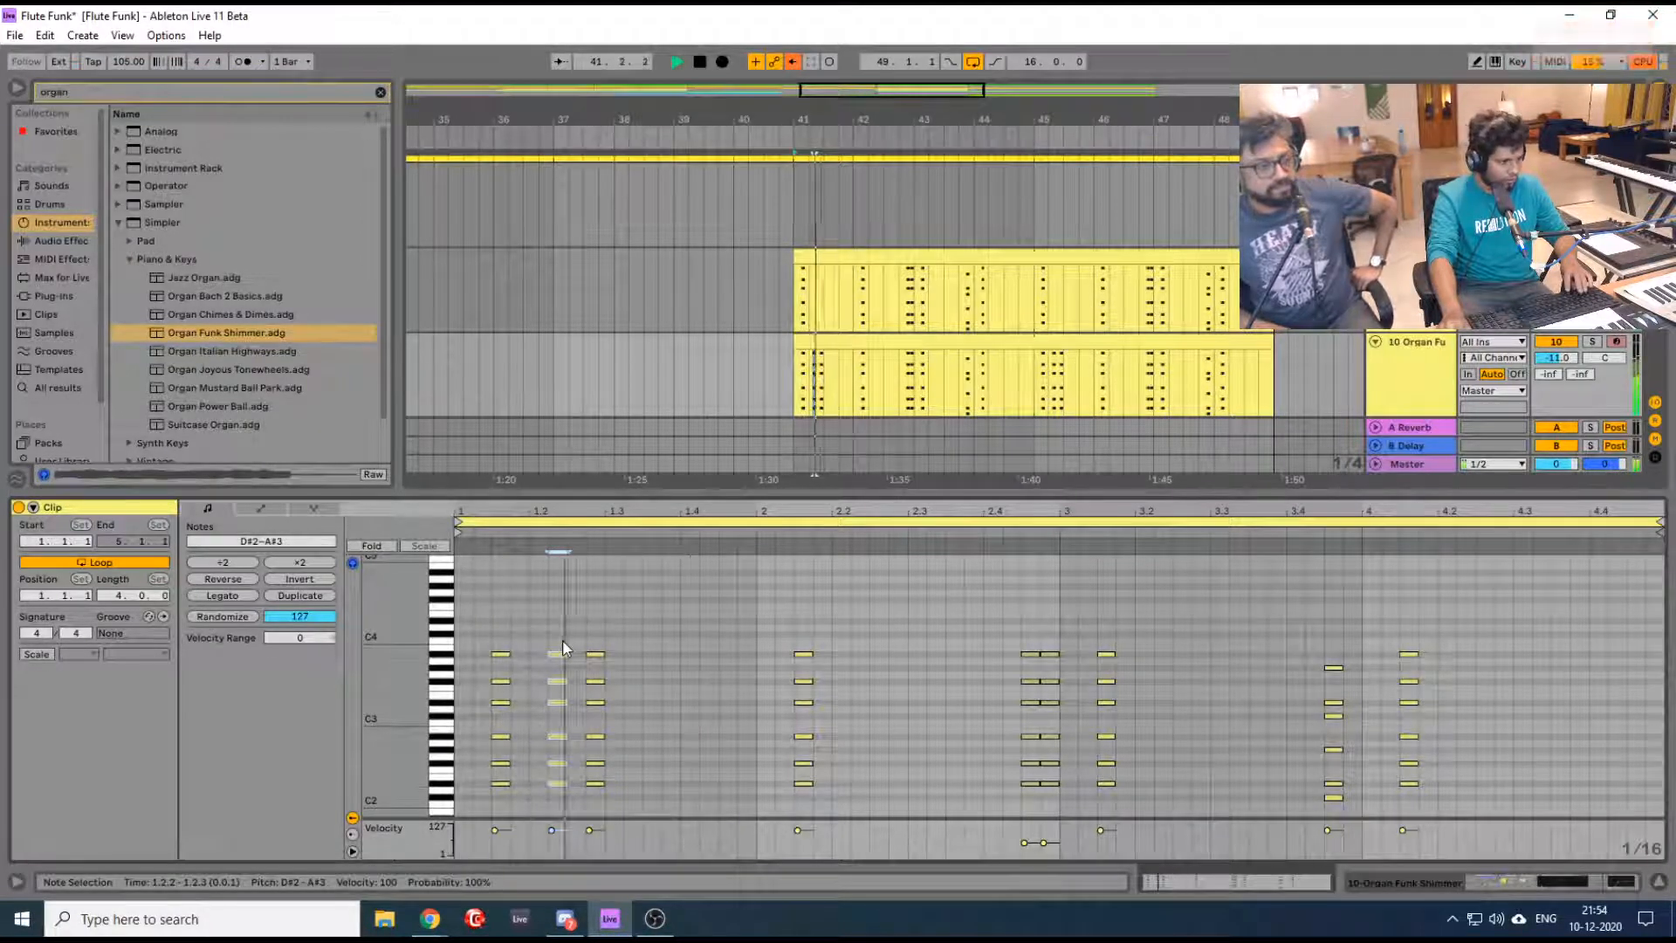
{"action": "mouse_move", "coordinate": [569, 604]}
{"action": "left_mouse_down"}
{"action": "mouse_move", "coordinate": [536, 738]}
{"action": "mouse_move", "coordinate": [551, 840]}
{"action": "left_mouse_up"}
{"action": "key", "text": "space"}
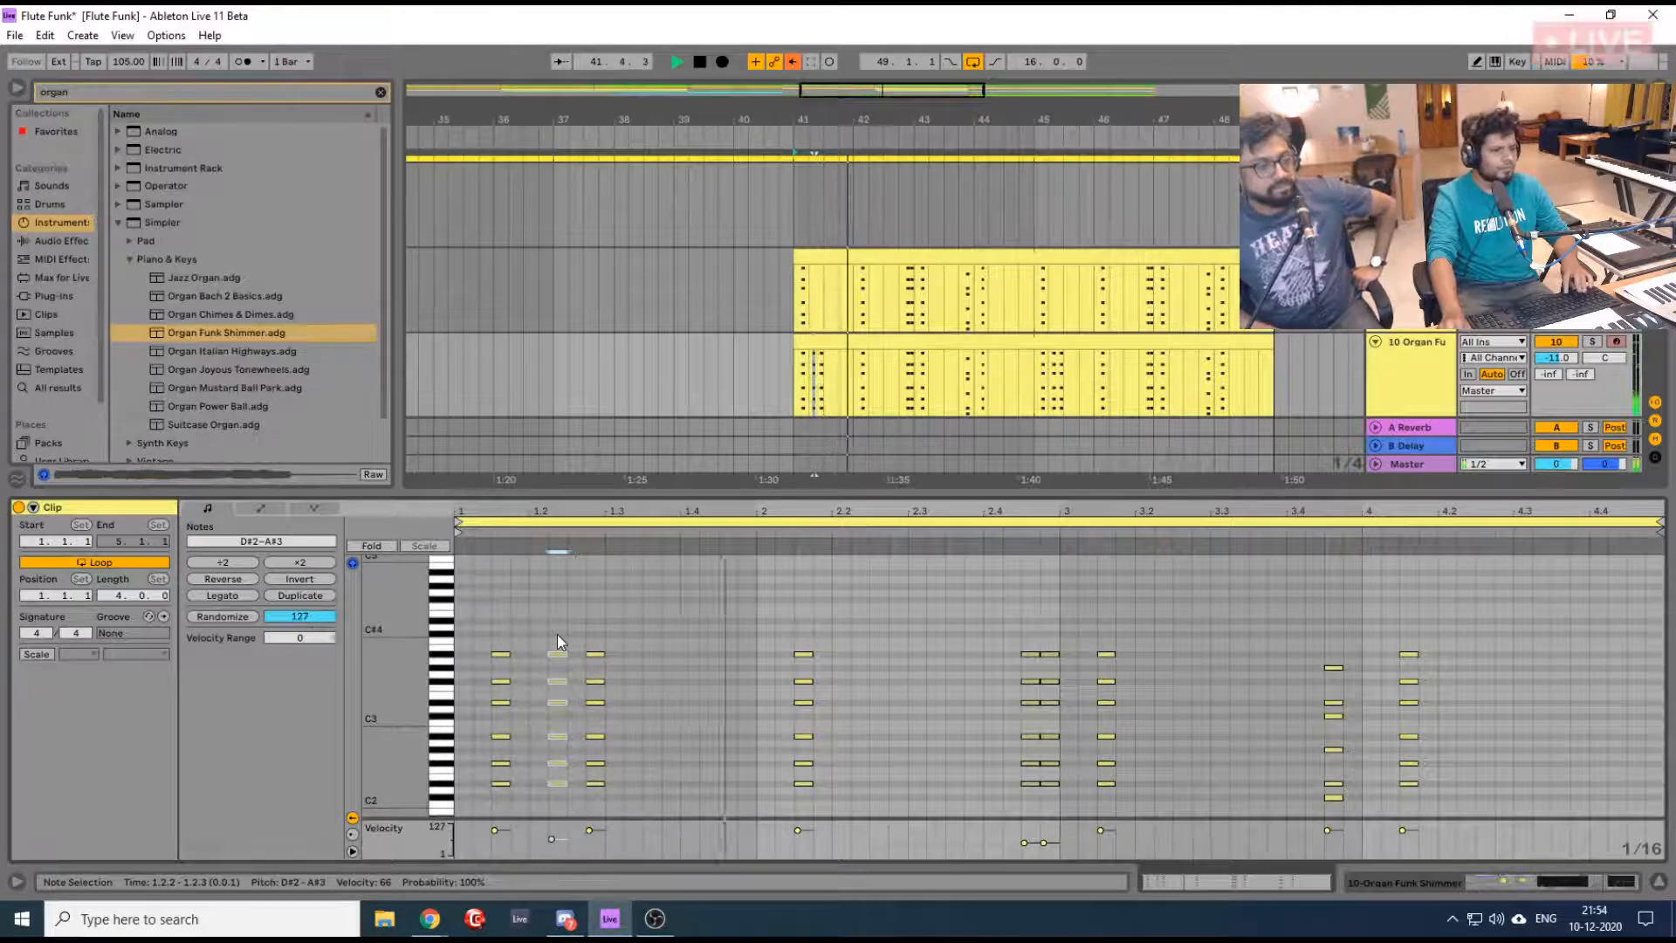
Copy the C#2–G#3 chord from the clip's third bar to 1.4.1 in the first bar and play the section
{"action": "left_click_drag", "start_coordinate": [1360, 620], "coordinate": [723, 799]}
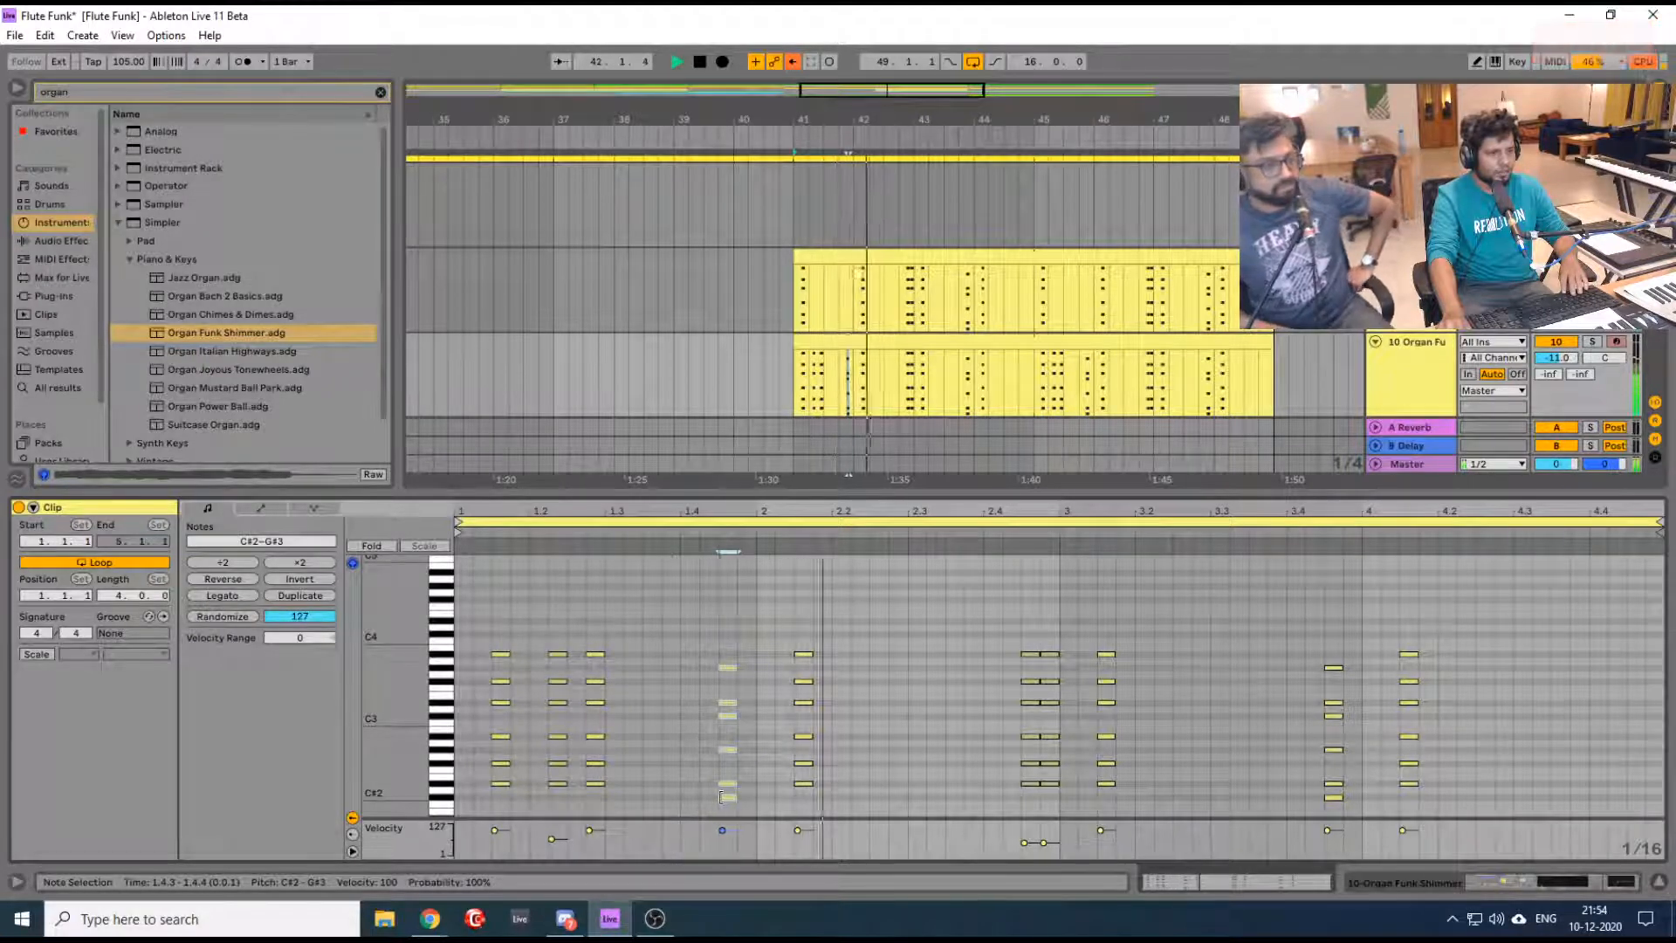
{"action": "key", "text": "space"}
{"action": "left_click_drag", "start_coordinate": [748, 635], "coordinate": [685, 800]}
{"action": "left_click", "coordinate": [710, 804]}
{"action": "key", "text": "space"}
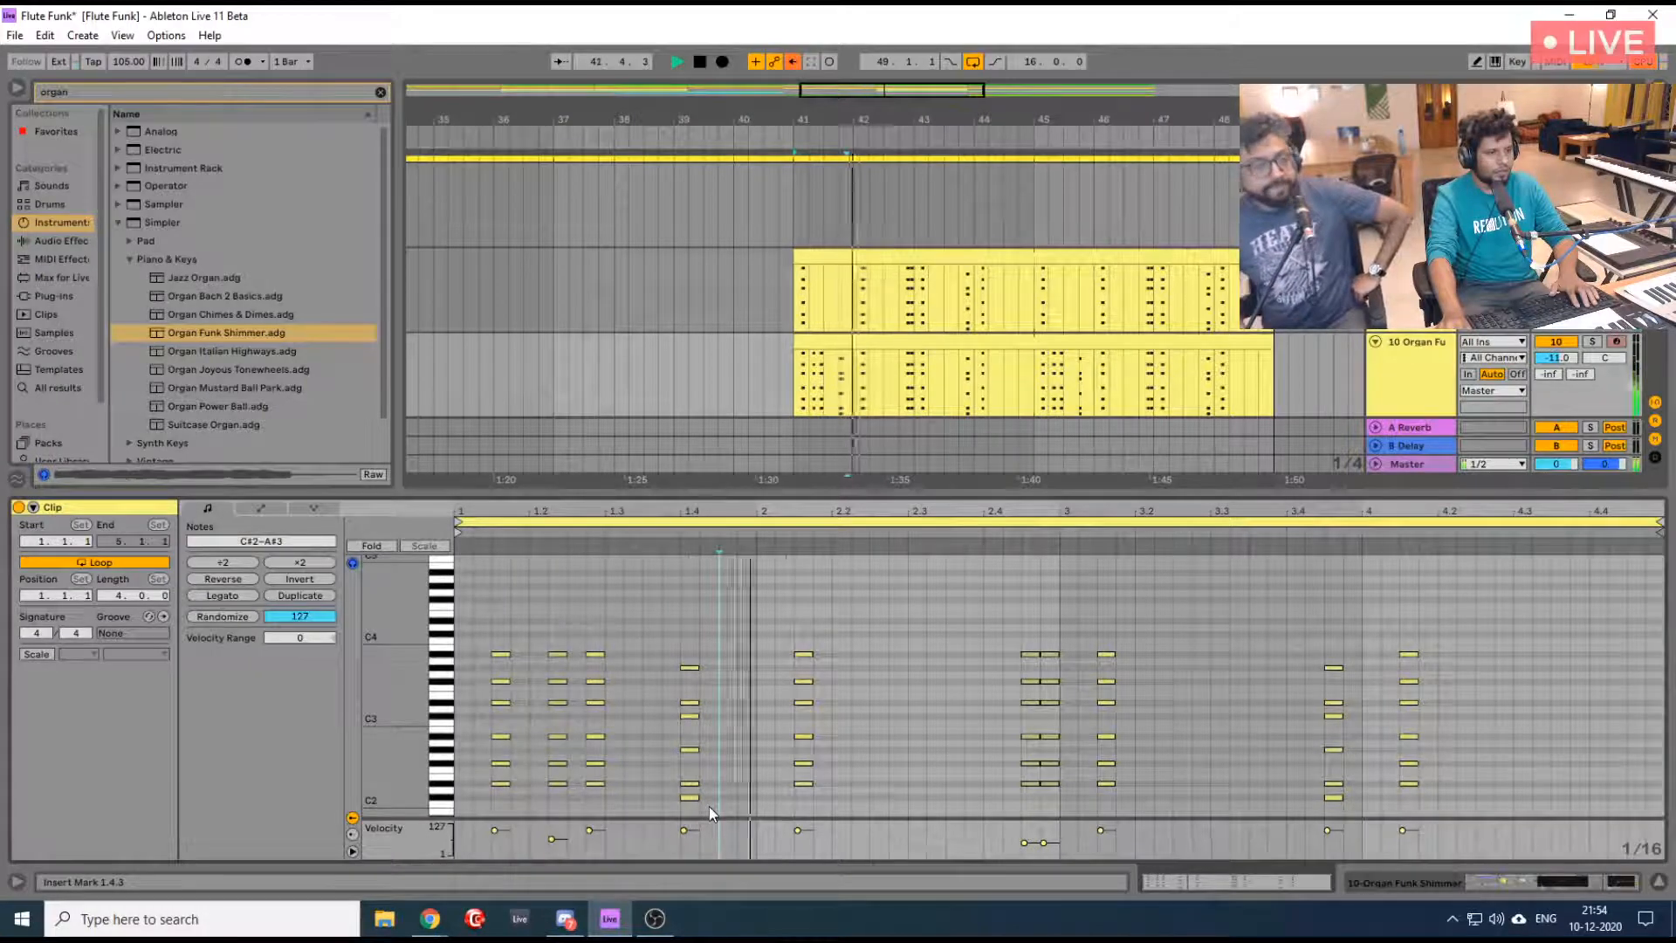
Copy the organ chord pair at 1.2.2 and 1.2.4 to 2.2.4 and to 3.3.2, playing the clip after each copy
{"action": "key", "text": "space"}
{"action": "left_click_drag", "start_coordinate": [623, 627], "coordinate": [885, 790]}
{"action": "key", "text": "space"}
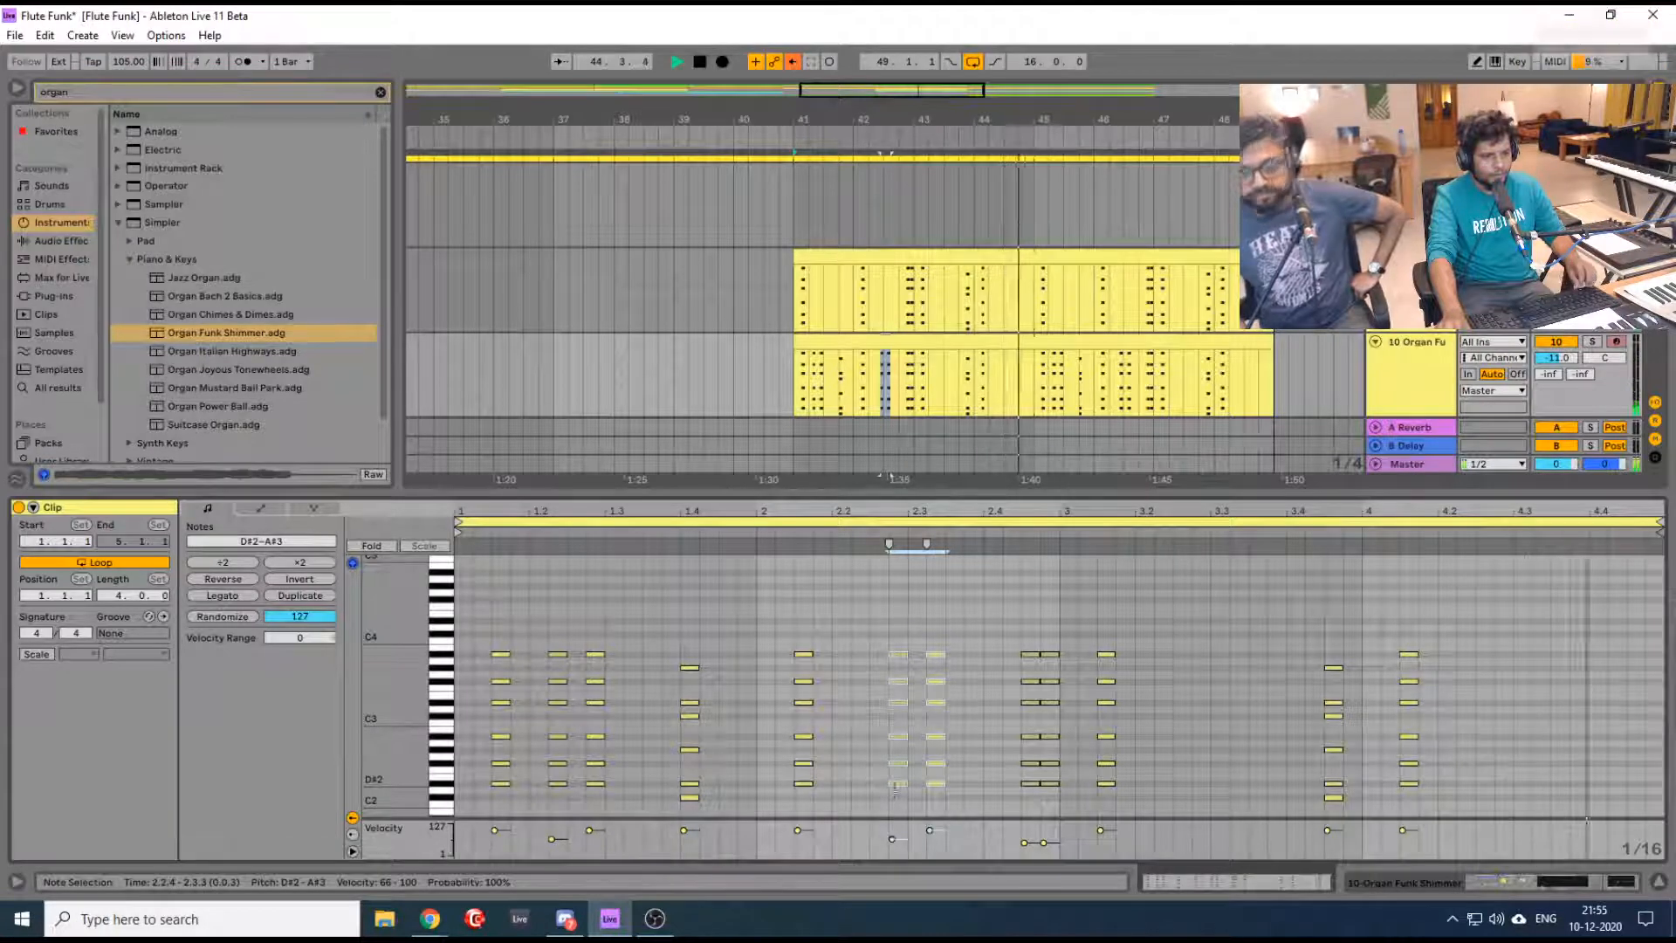
{"action": "key", "text": "space"}
{"action": "left_click_drag", "start_coordinate": [962, 616], "coordinate": [1235, 789]}
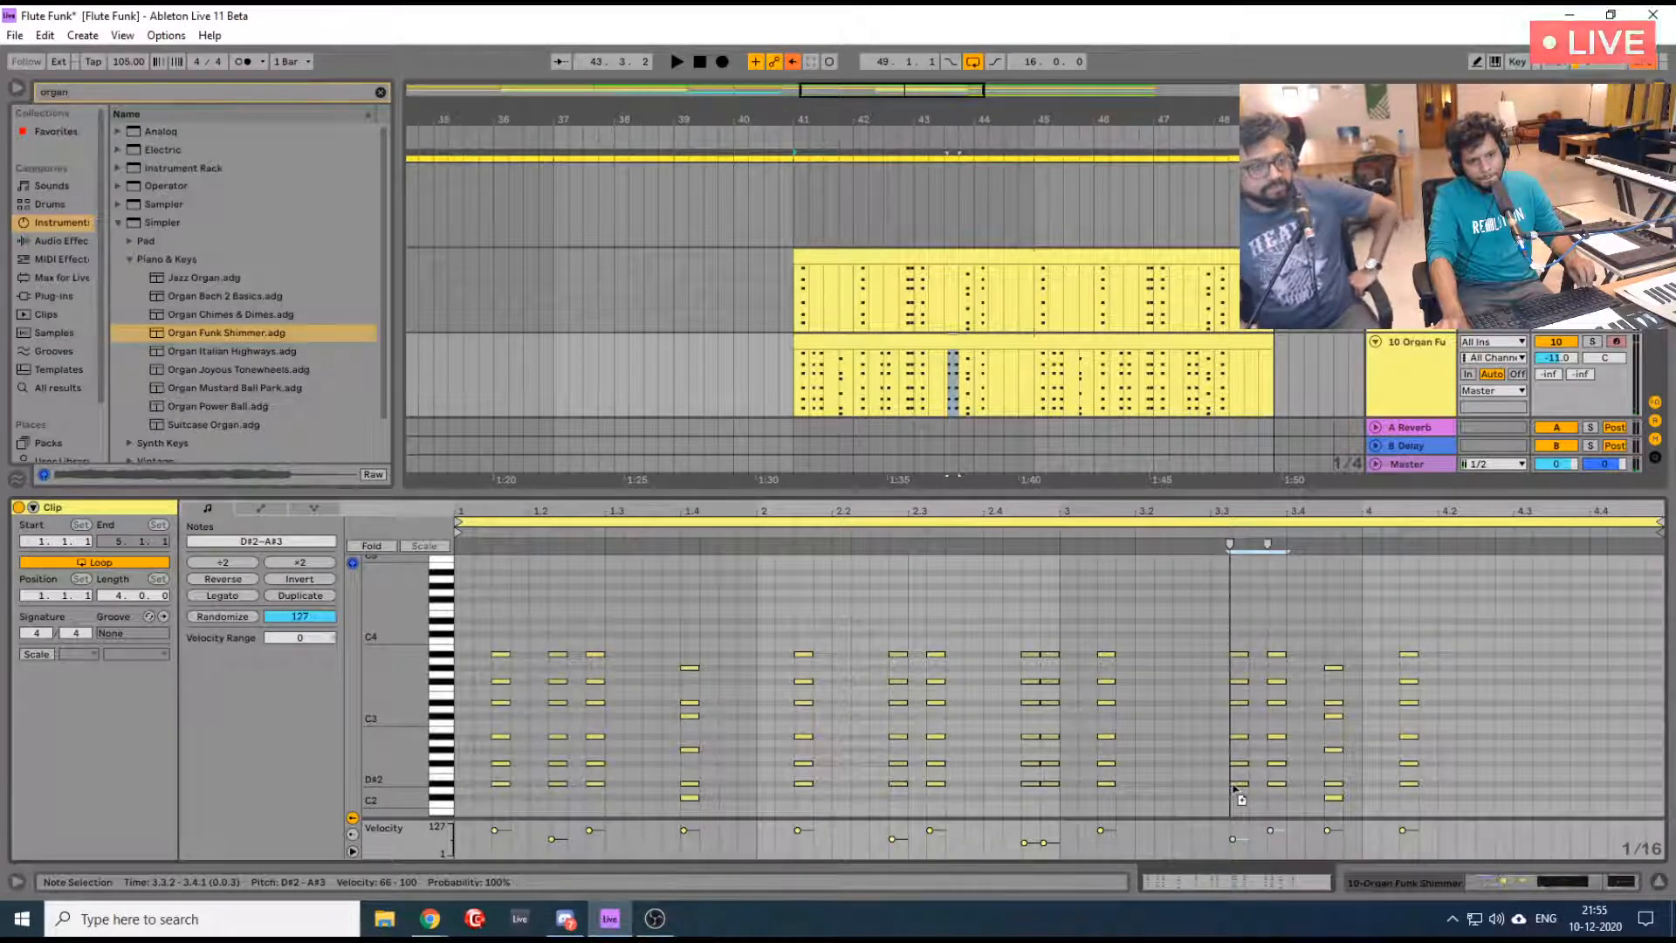
{"action": "key", "text": "space"}
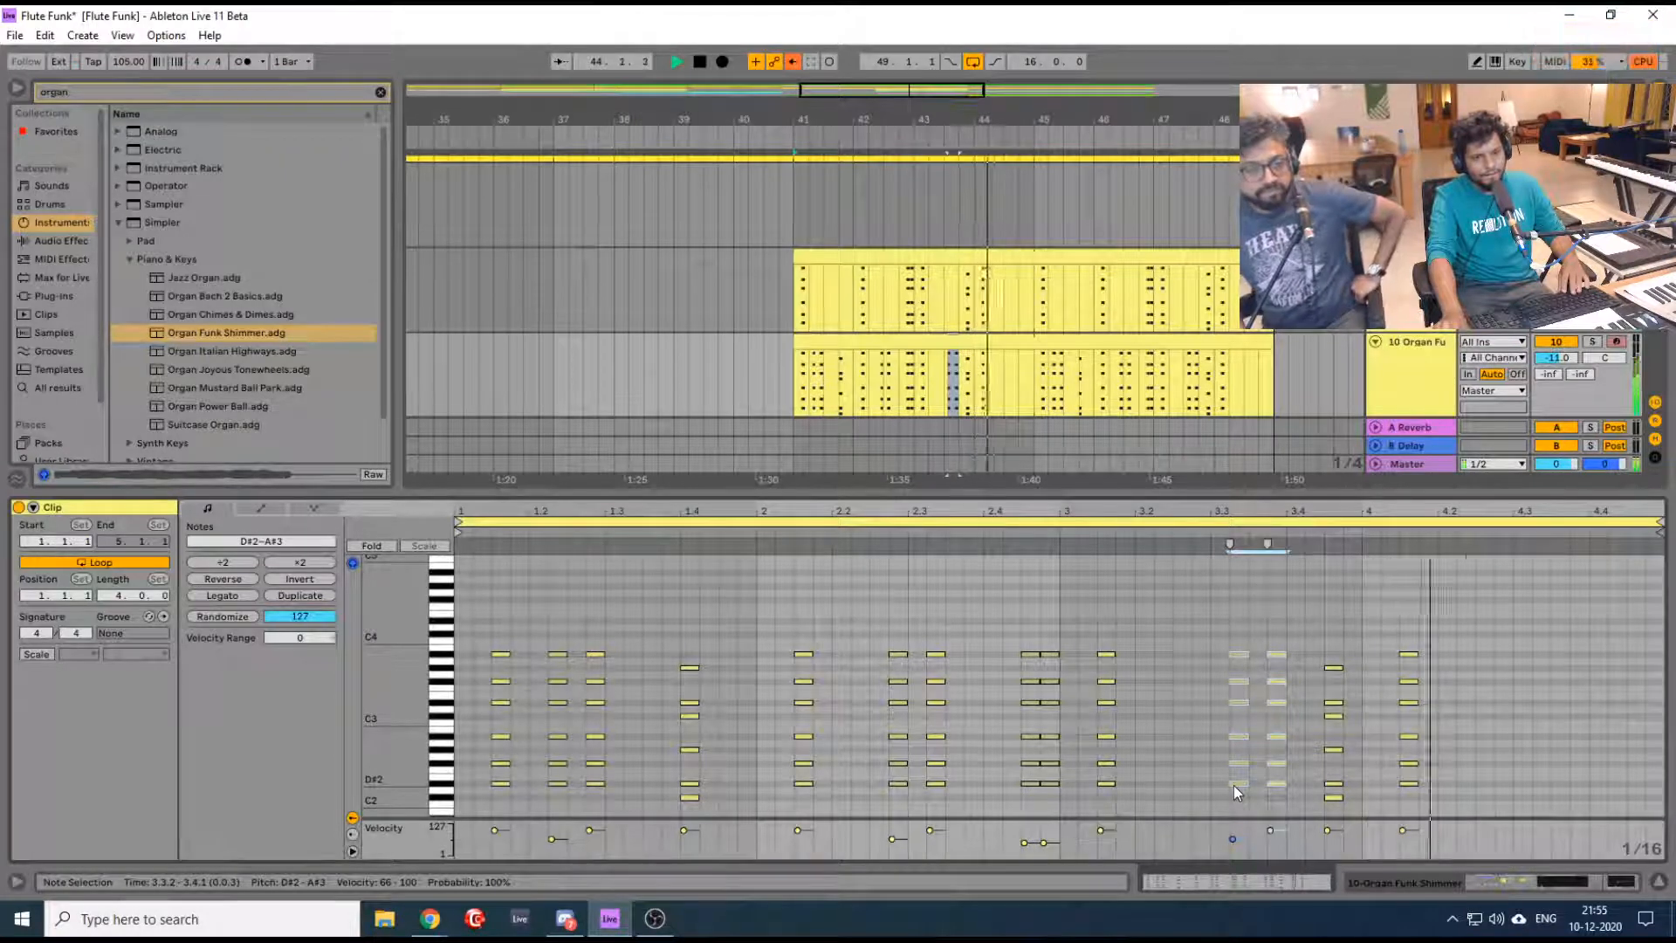
{"action": "key", "text": "space"}
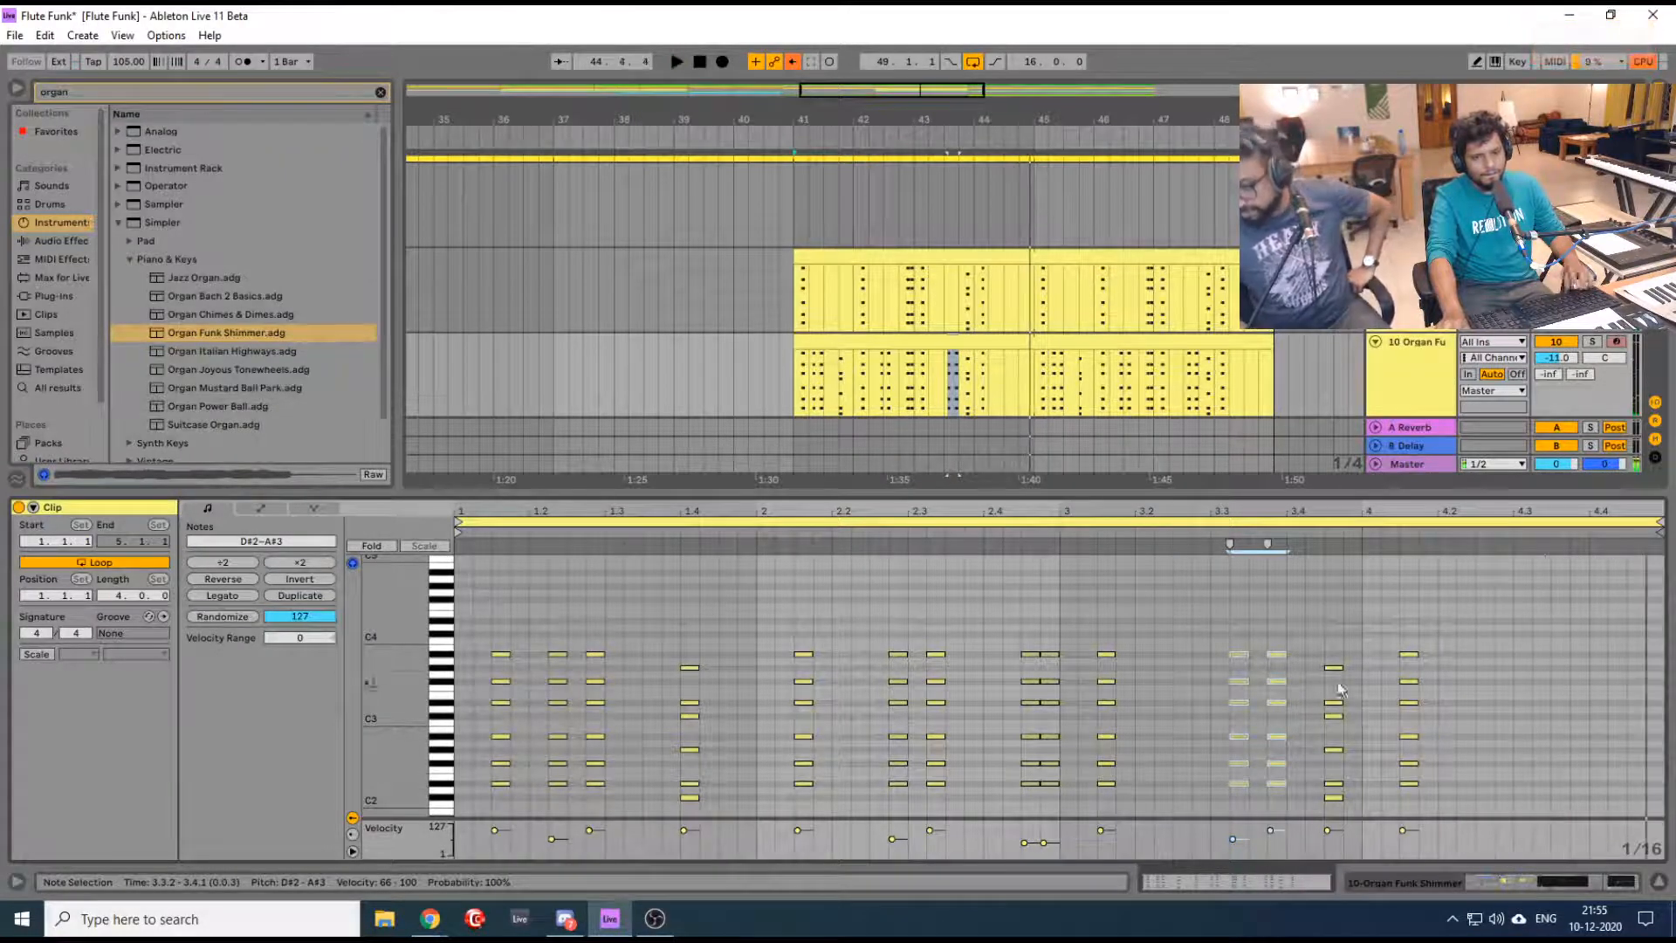
Copy the chord pair into the clip's fourth bar, place it at 4.4.2, and play the section
{"action": "left_click_drag", "start_coordinate": [1240, 663], "coordinate": [1560, 681]}
{"action": "key", "text": "space"}
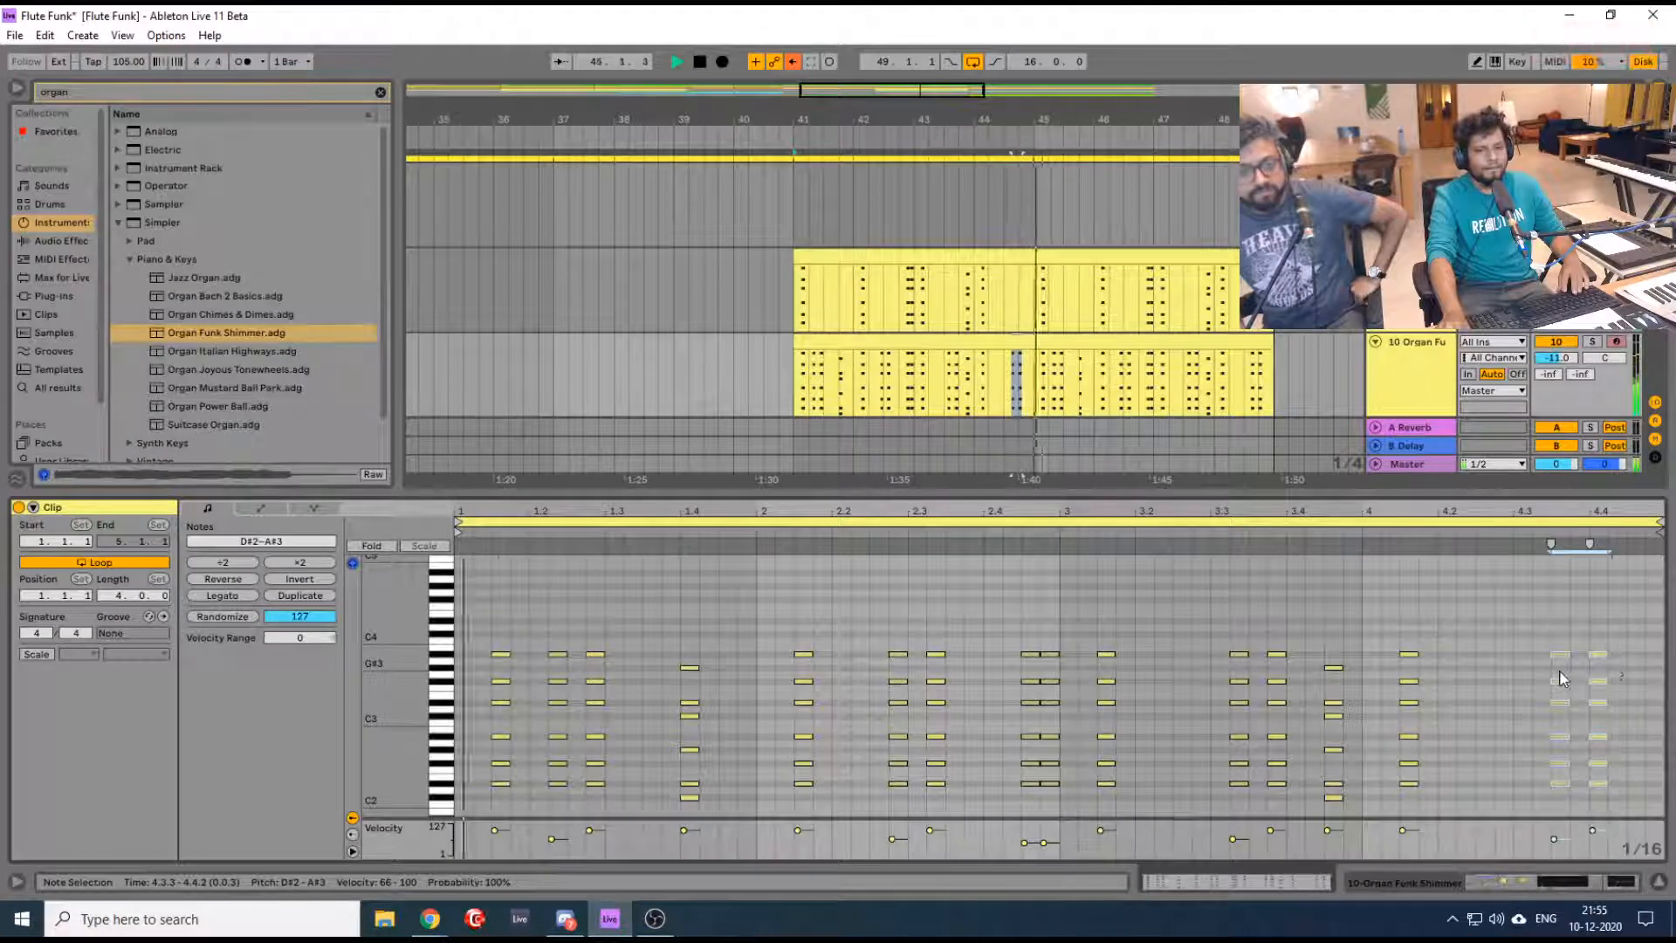
{"action": "key", "text": "space"}
{"action": "left_click_drag", "start_coordinate": [1627, 618], "coordinate": [1613, 788]}
{"action": "key", "text": "space"}
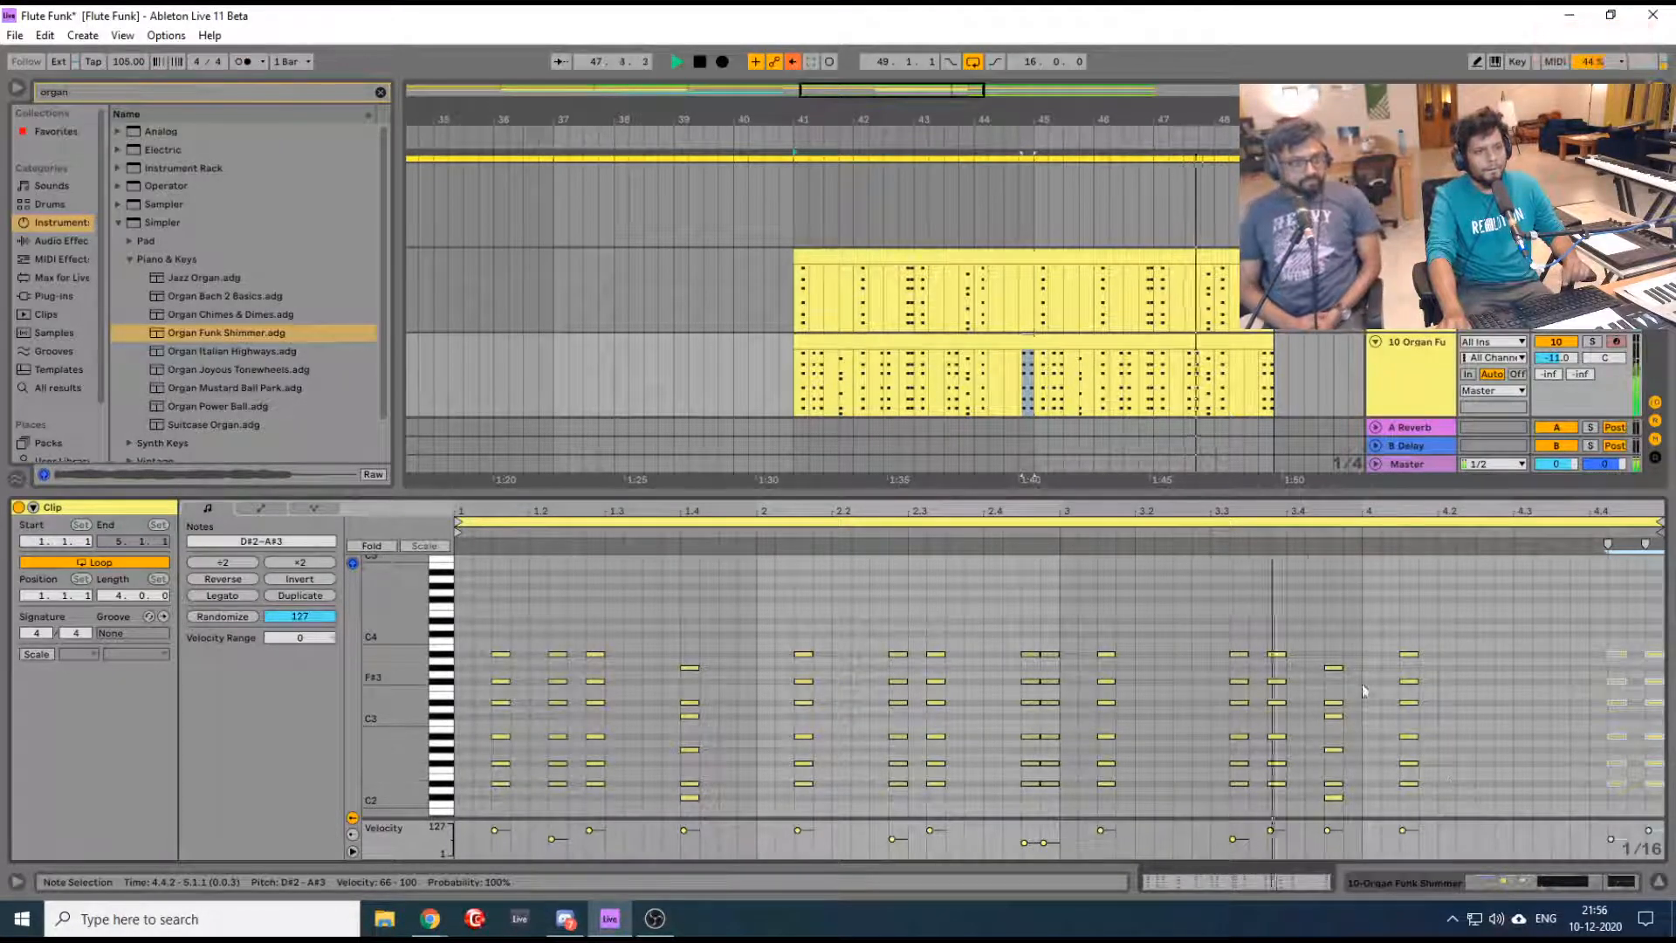
Copy the edited organ clips at bars 41 to 49 over the clips on the Wavetable track
{"action": "left_click", "coordinate": [955, 341]}
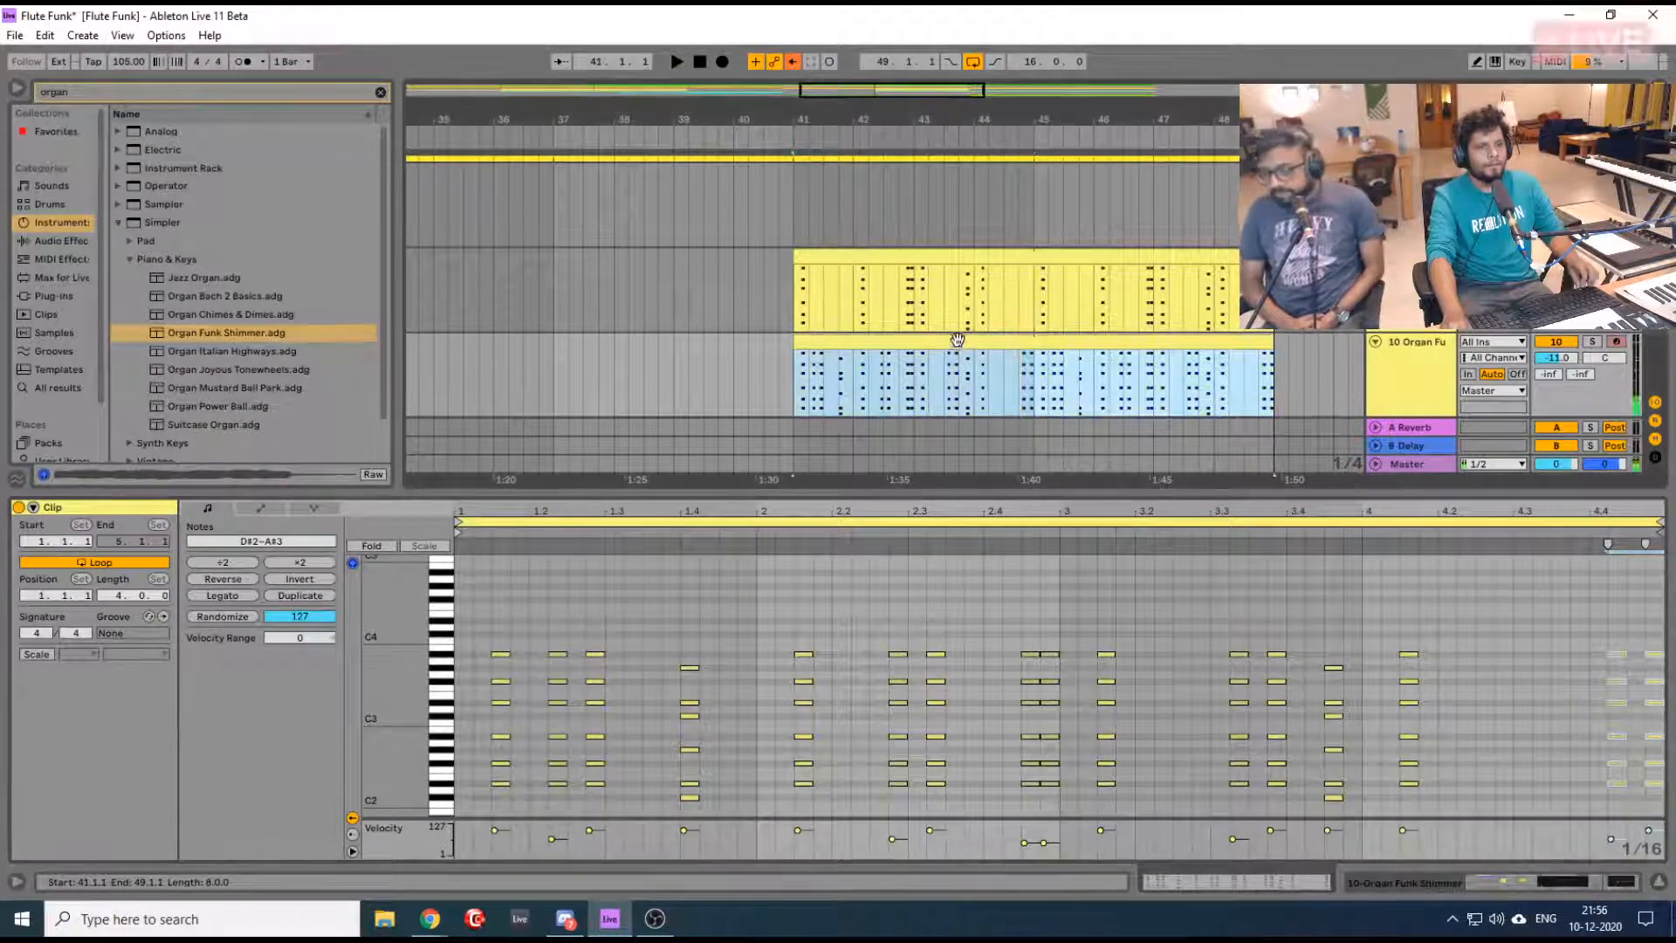
{"action": "left_click", "coordinate": [958, 305]}
{"action": "left_click", "coordinate": [959, 309]}
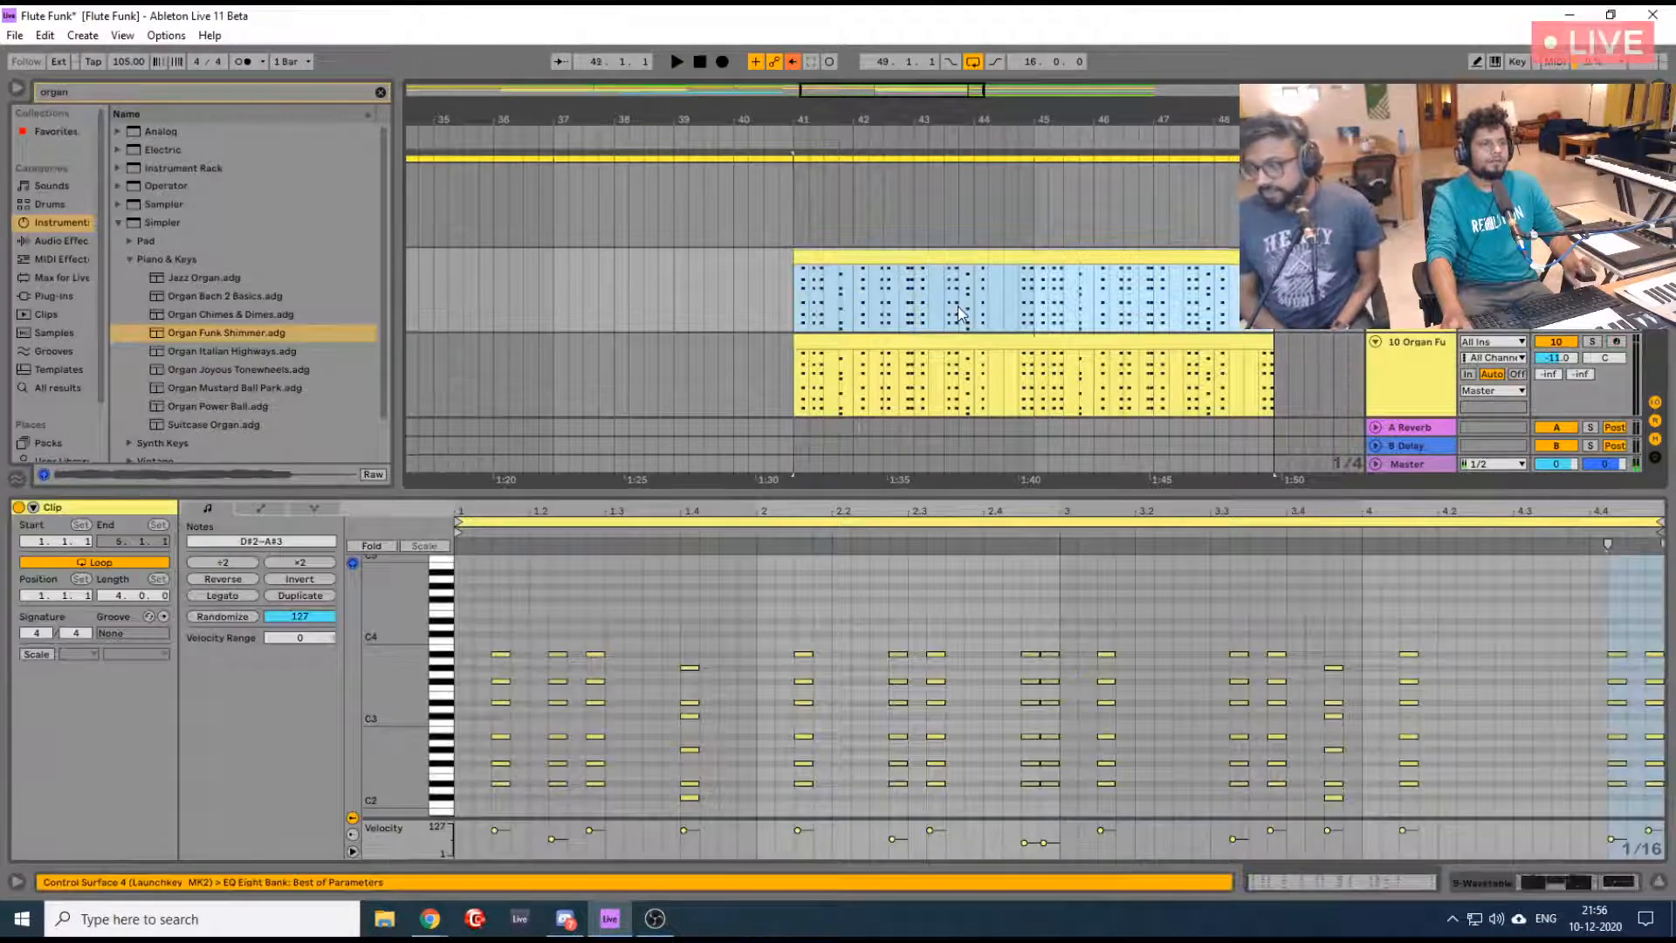
Select the Wavetable and Organ clips at bar 41 and extend both parts to bar 57
{"action": "left_click_drag", "start_coordinate": [860, 109], "coordinate": [701, 109]}
{"action": "left_click_drag", "start_coordinate": [1019, 214], "coordinate": [657, 407]}
{"action": "left_click", "coordinate": [873, 202]}
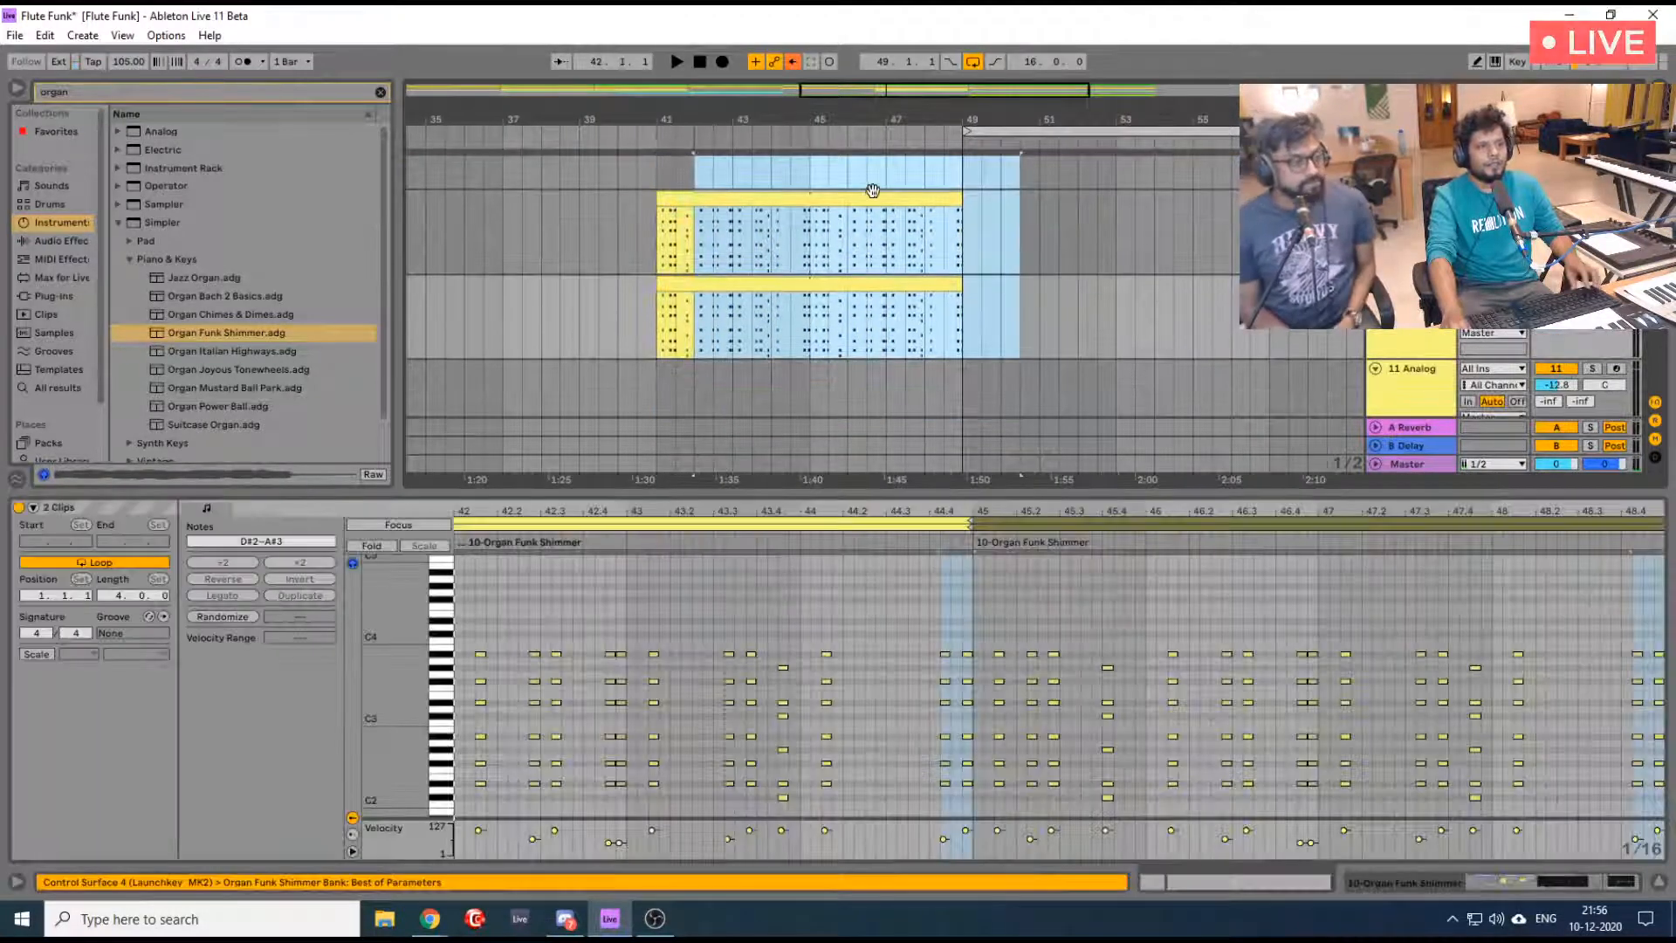
{"action": "left_click", "coordinate": [943, 284], "text": "shift"}
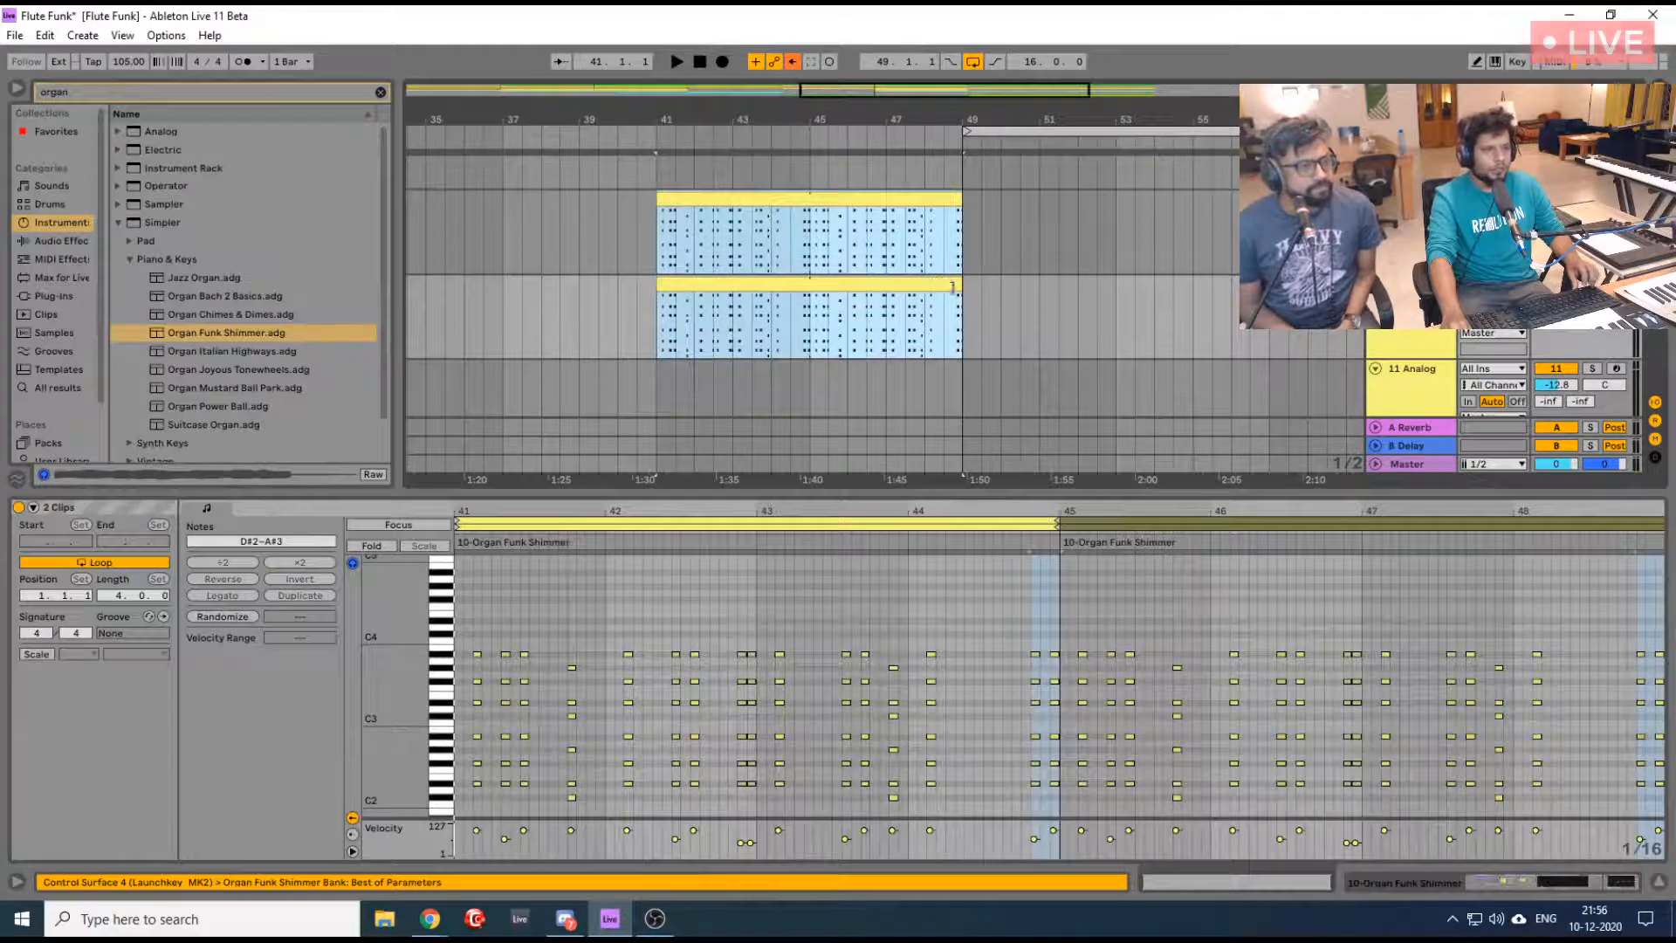
{"action": "left_click_drag", "start_coordinate": [978, 285], "coordinate": [1270, 286]}
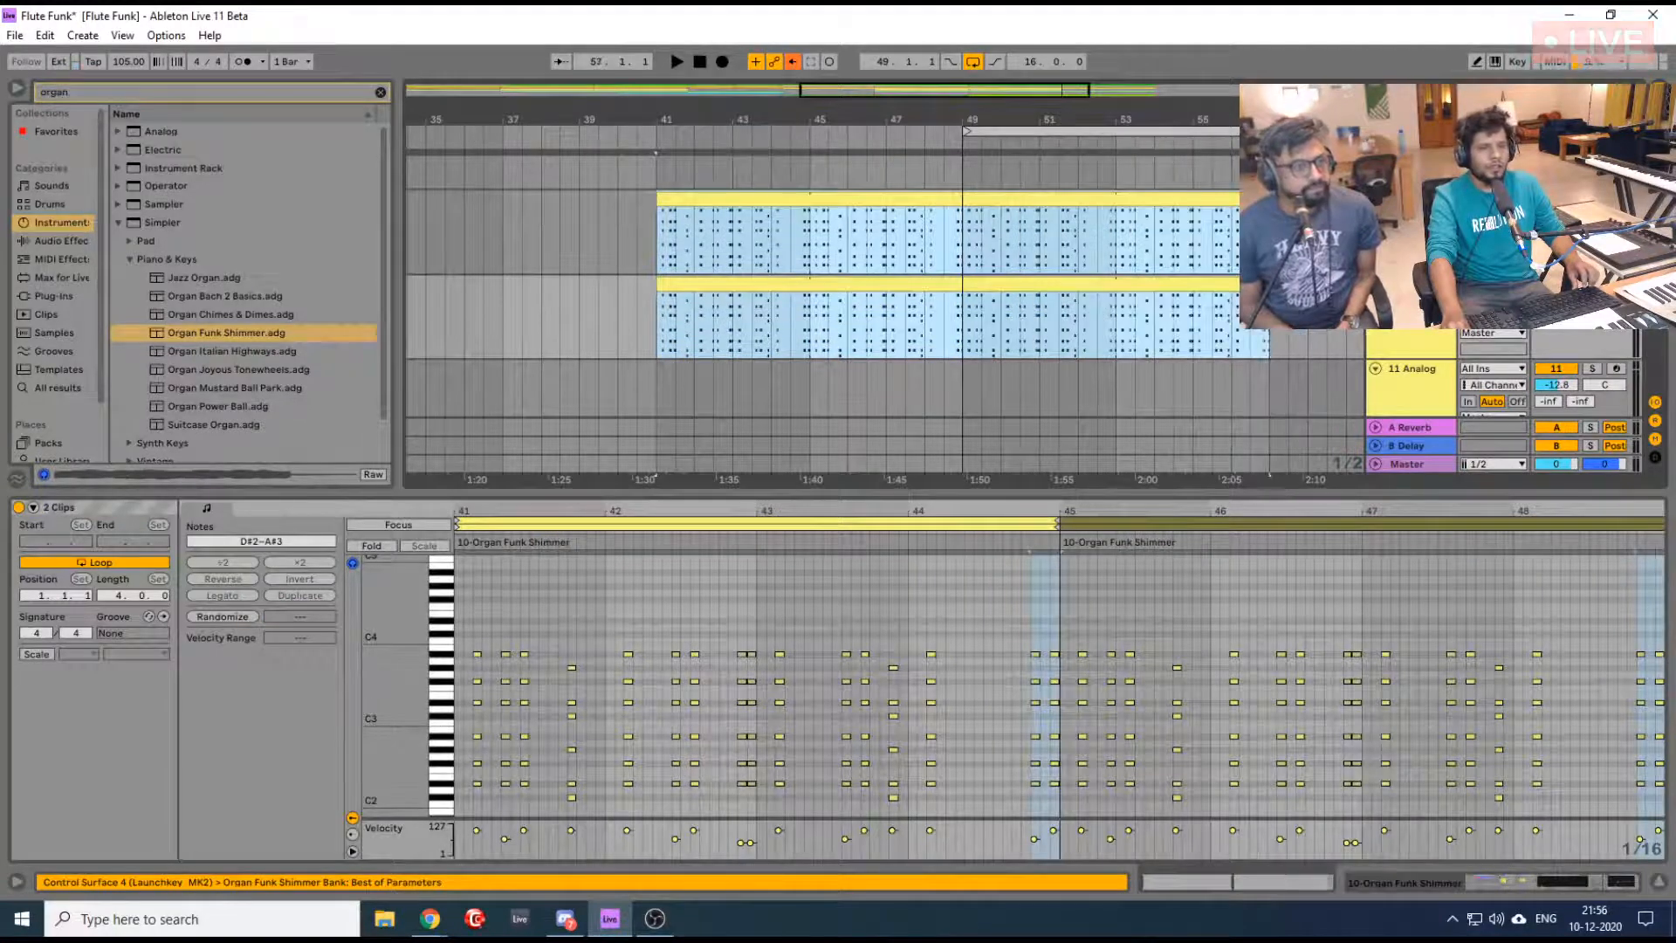
Select the Wavetable and Organ Funk tracks together and group them
{"action": "scroll", "coordinate": [1010, 323], "scroll_direction": "up", "scroll_amount": 5}
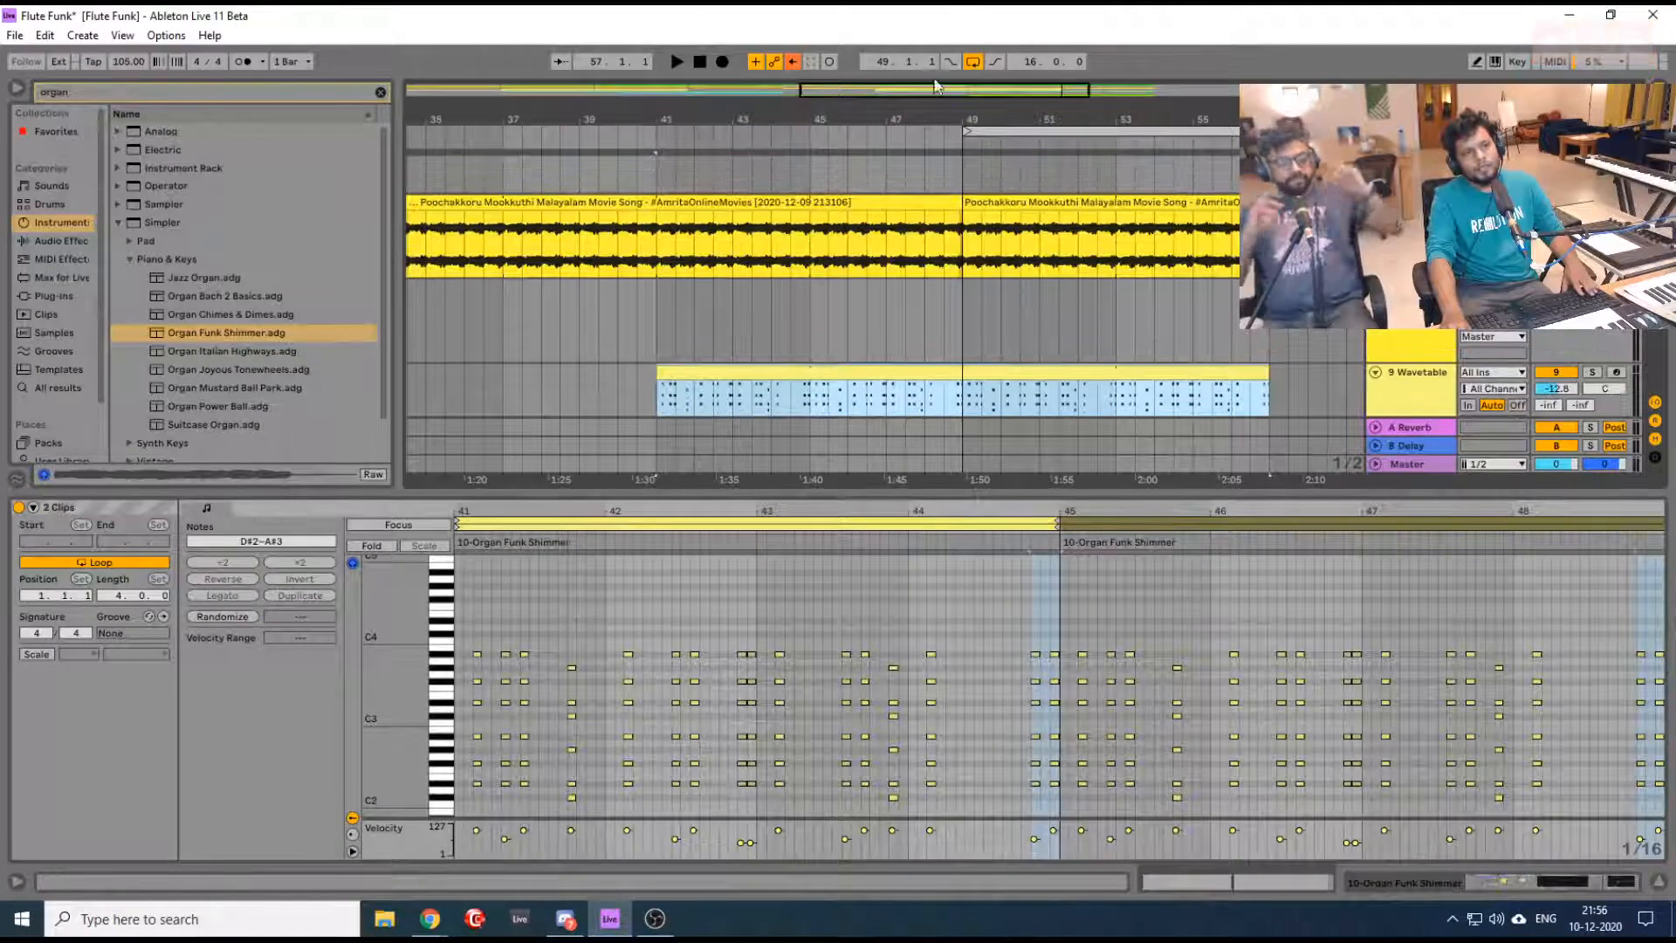
{"action": "left_click_drag", "start_coordinate": [948, 114], "coordinate": [939, 69]}
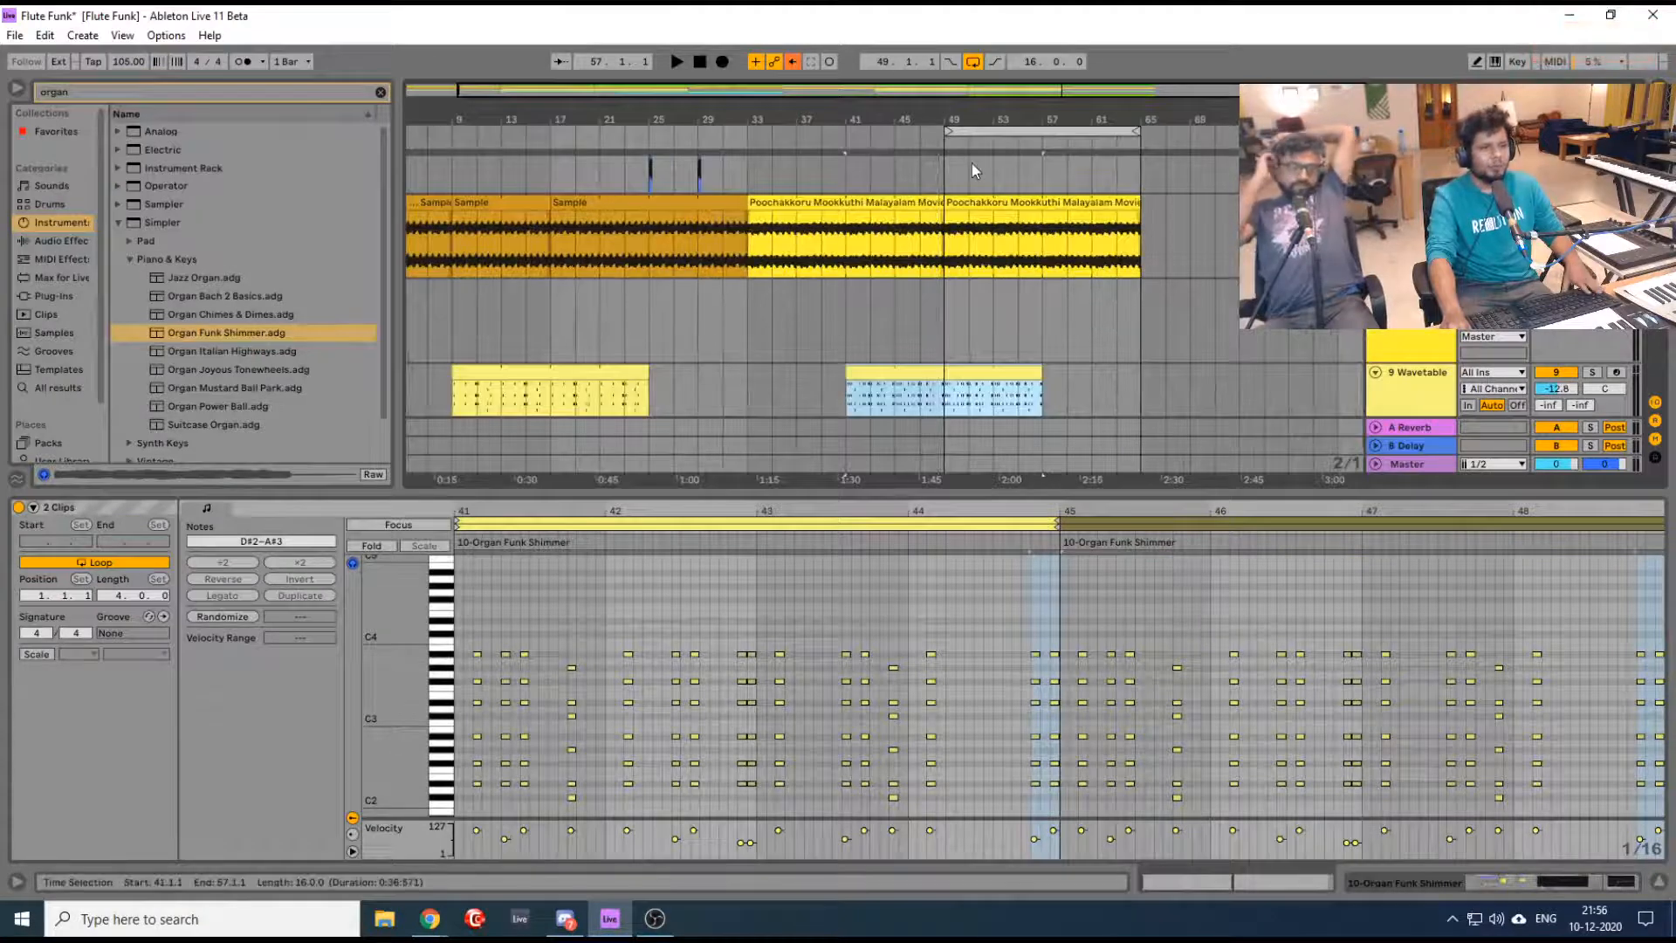
{"action": "scroll", "coordinate": [946, 323], "scroll_direction": "down", "scroll_amount": 3}
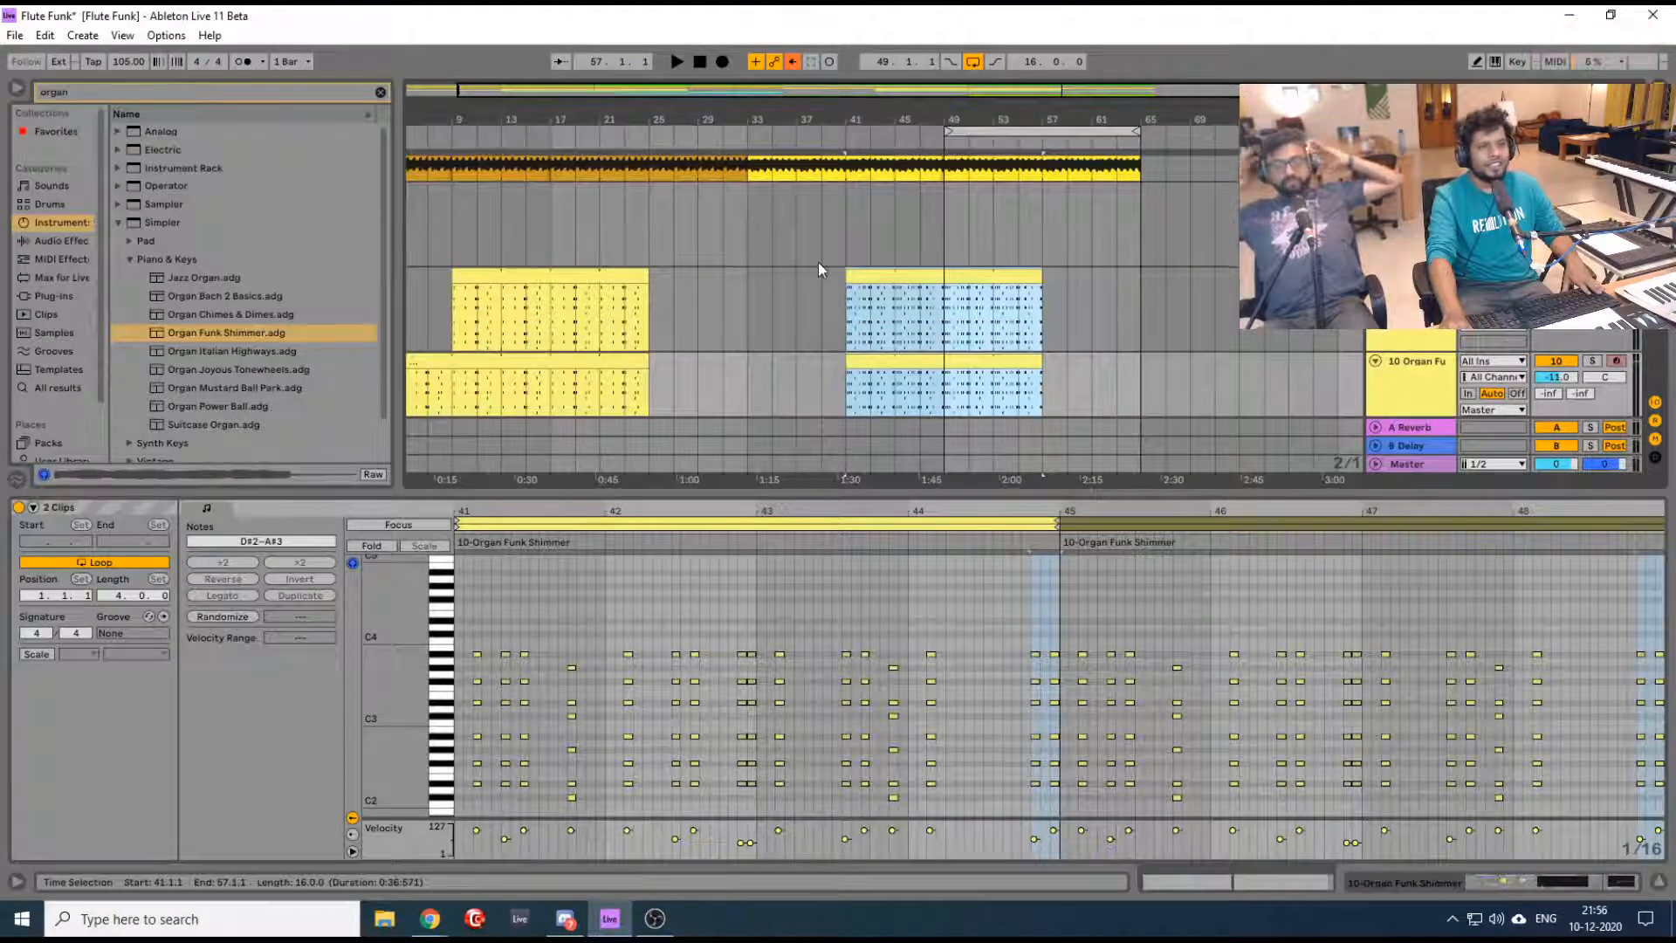
{"action": "mouse_move", "coordinate": [668, 107]}
{"action": "left_mouse_down"}
{"action": "mouse_move", "coordinate": [701, 107]}
{"action": "mouse_move", "coordinate": [675, 111]}
{"action": "left_mouse_up"}
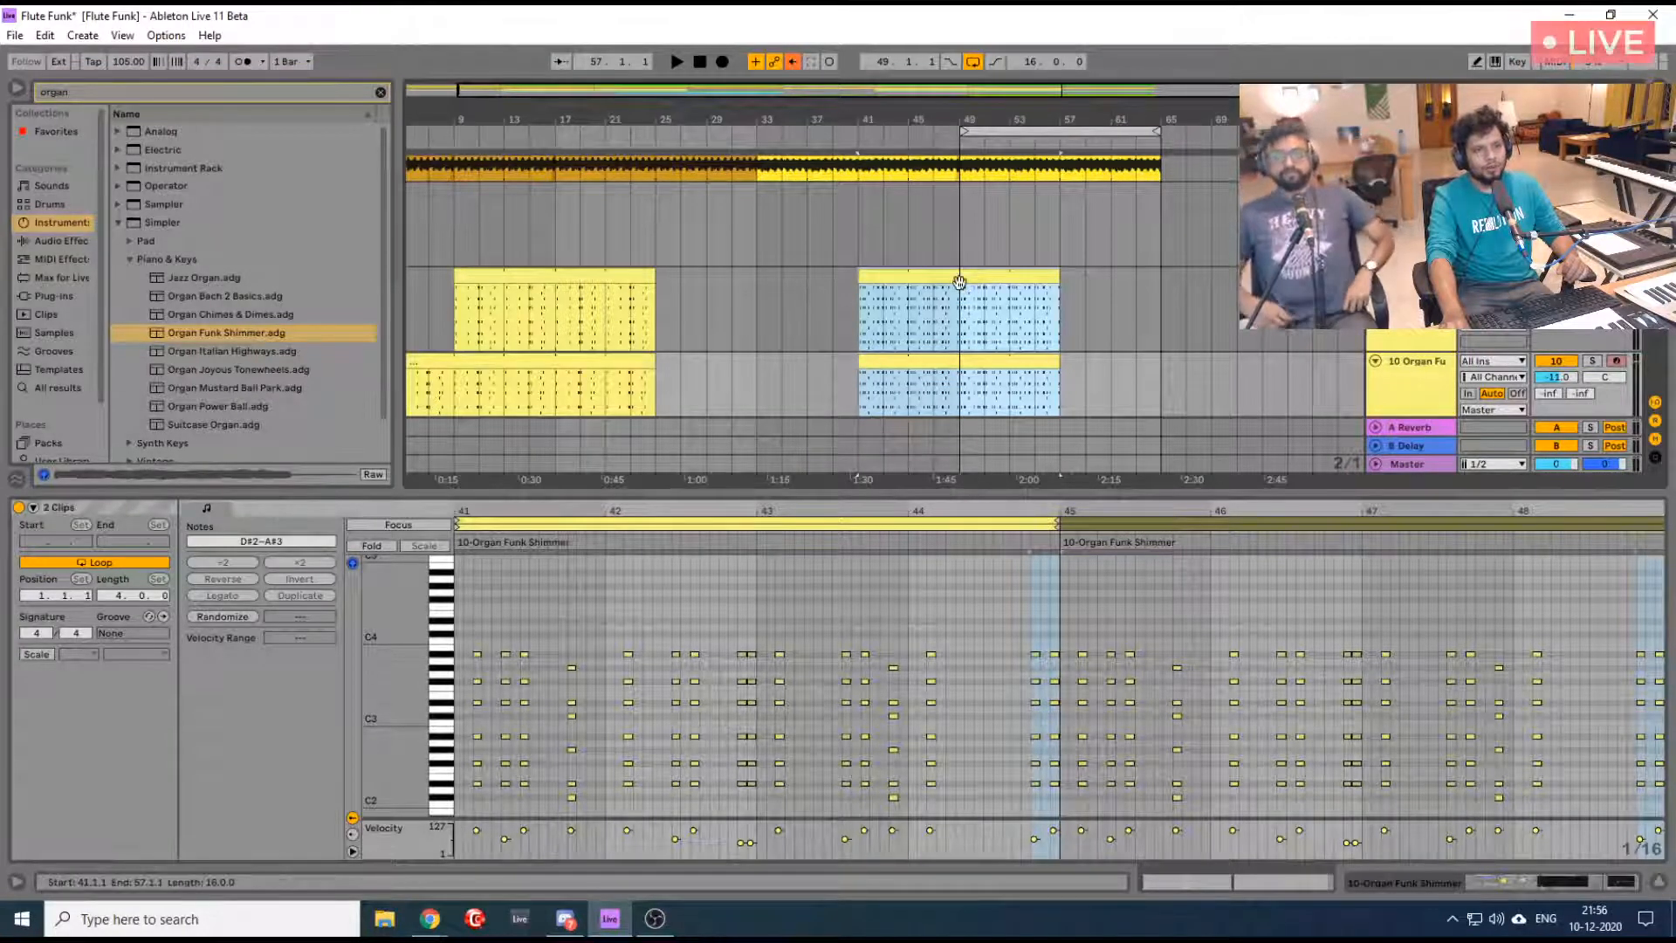
{"action": "left_click", "coordinate": [1414, 284]}
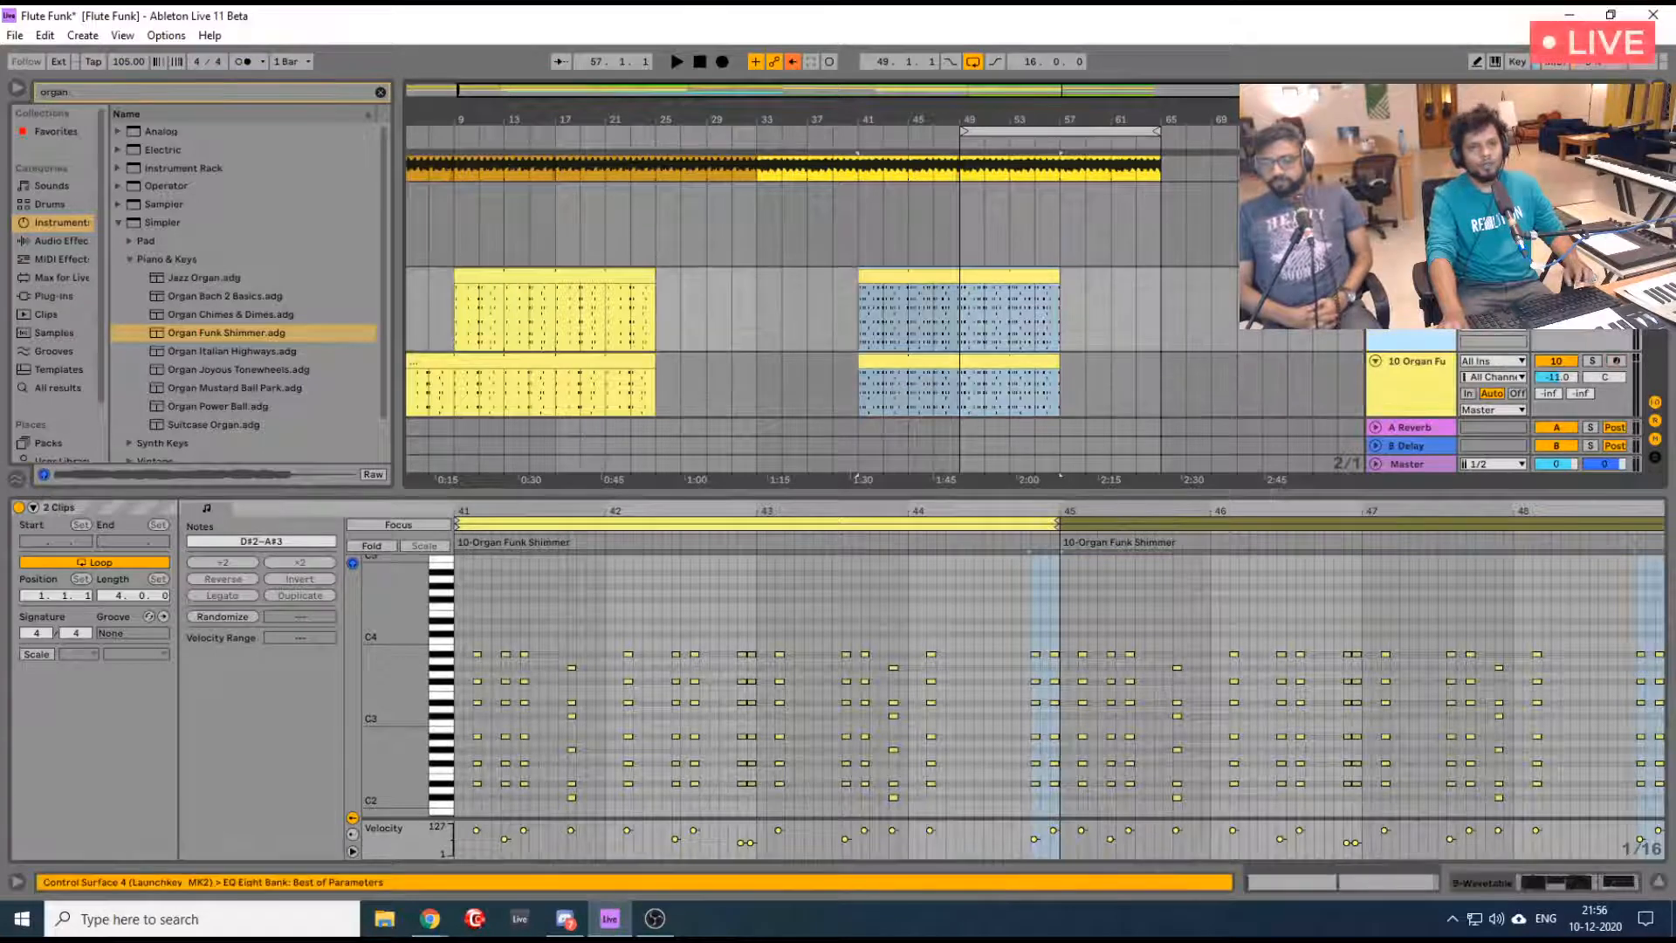
{"action": "left_click", "coordinate": [1420, 393]}
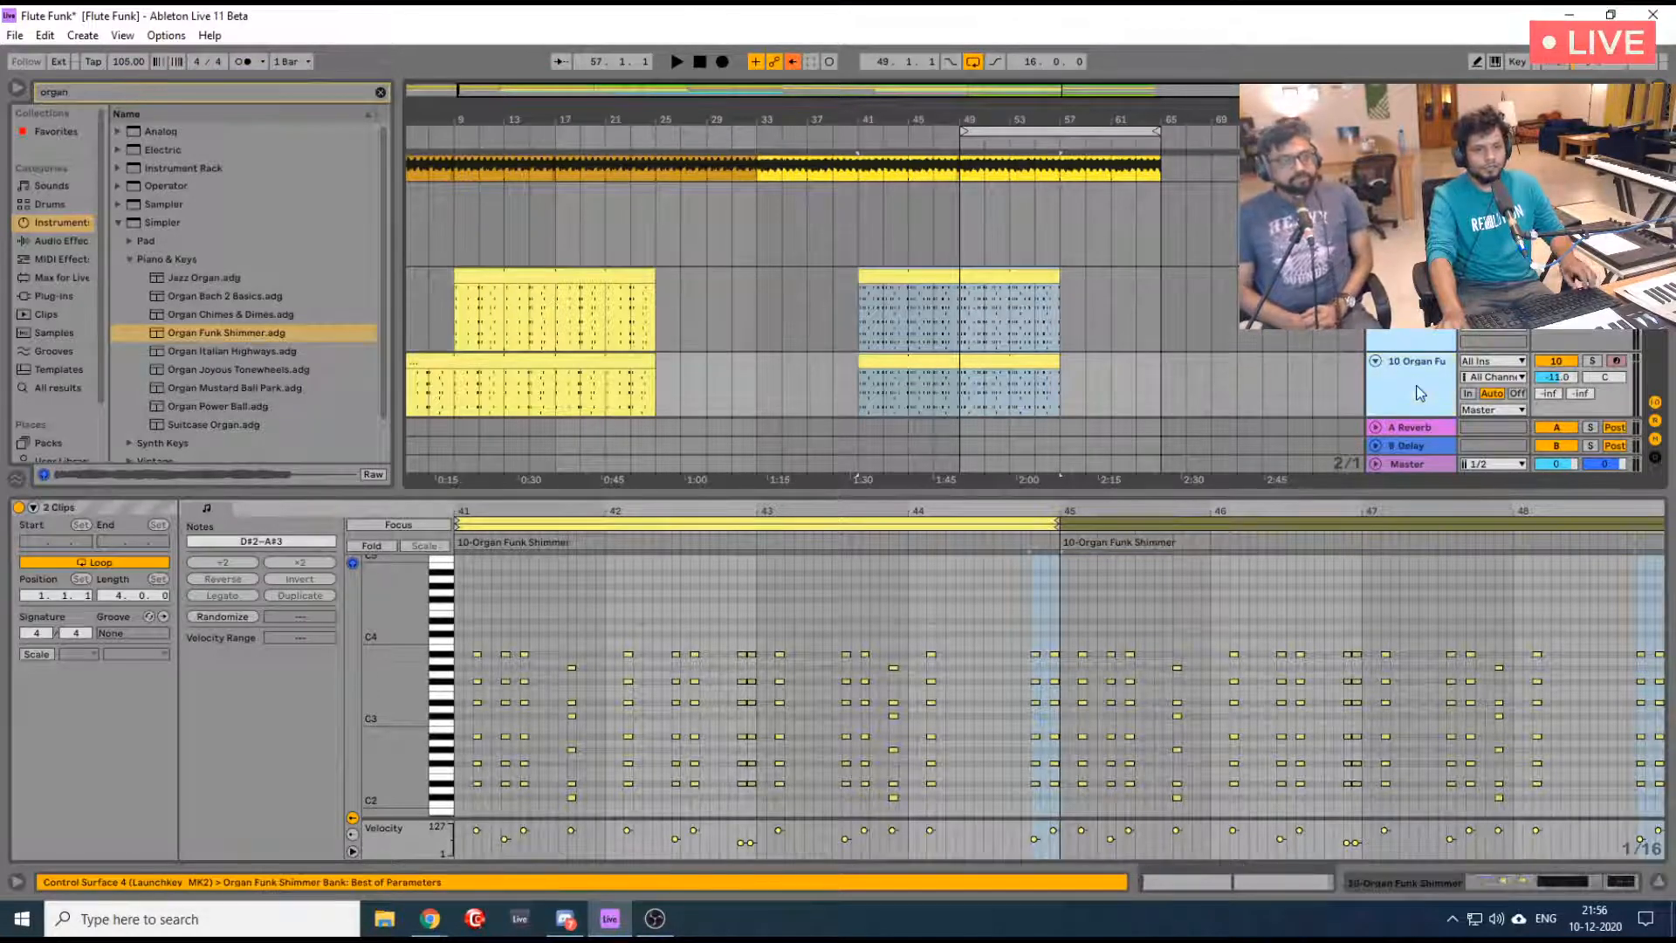
{"action": "key", "text": "ctrl+g"}
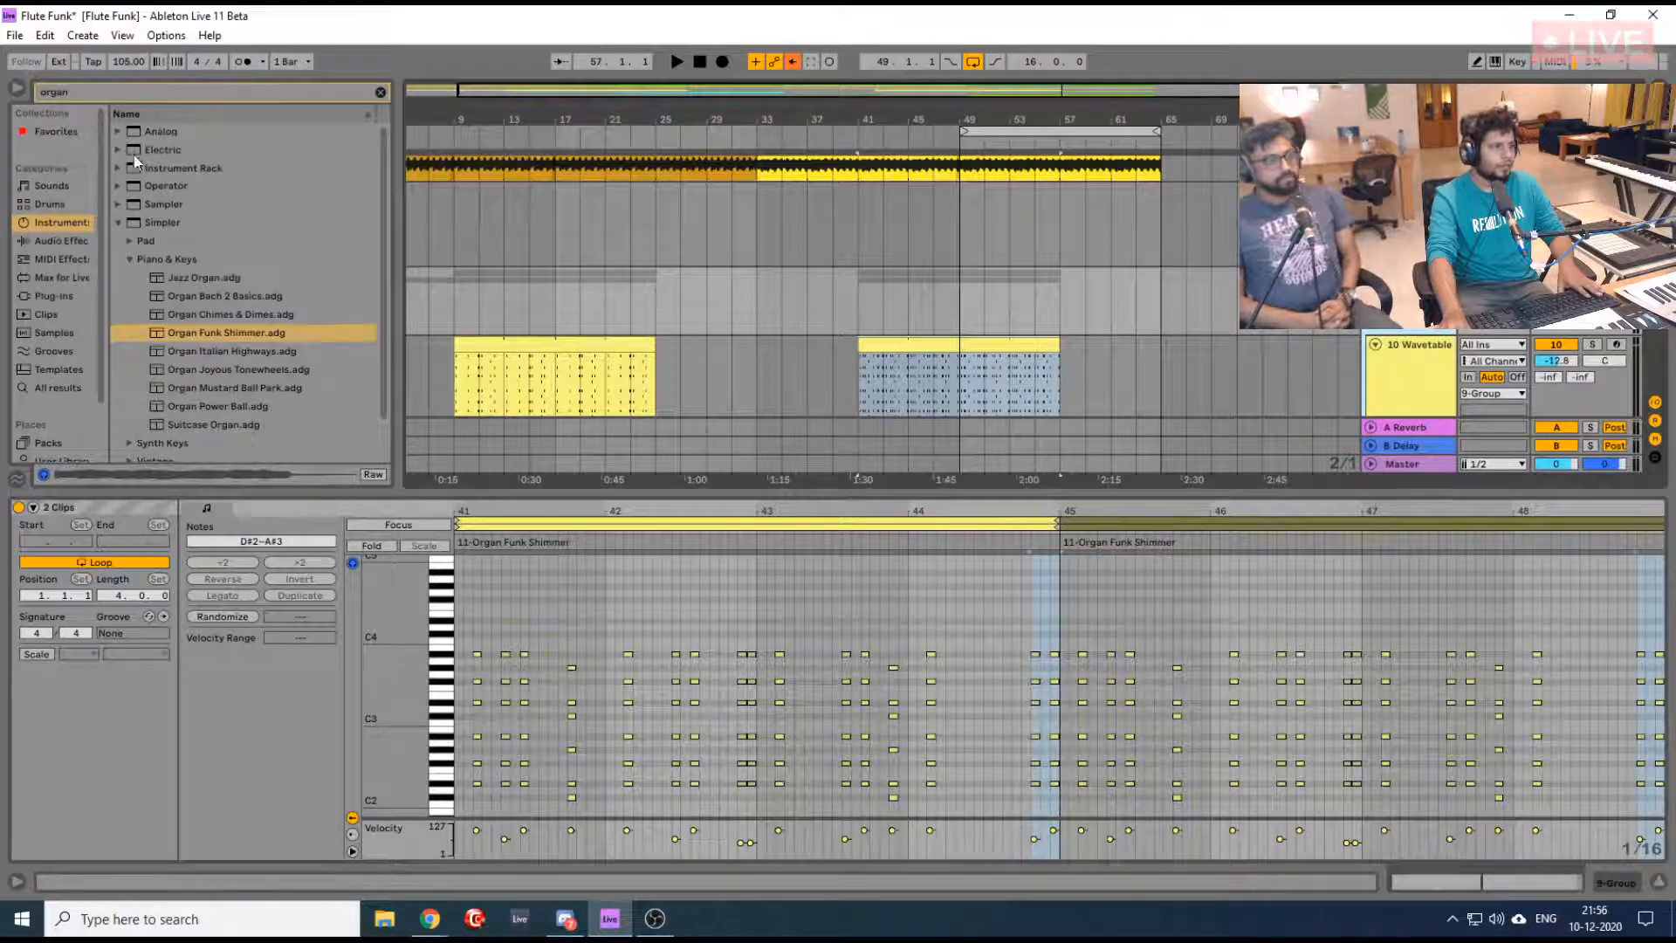
Clear the browser search and add an Auto Filter audio effect to the new track group
{"action": "left_click", "coordinate": [59, 242]}
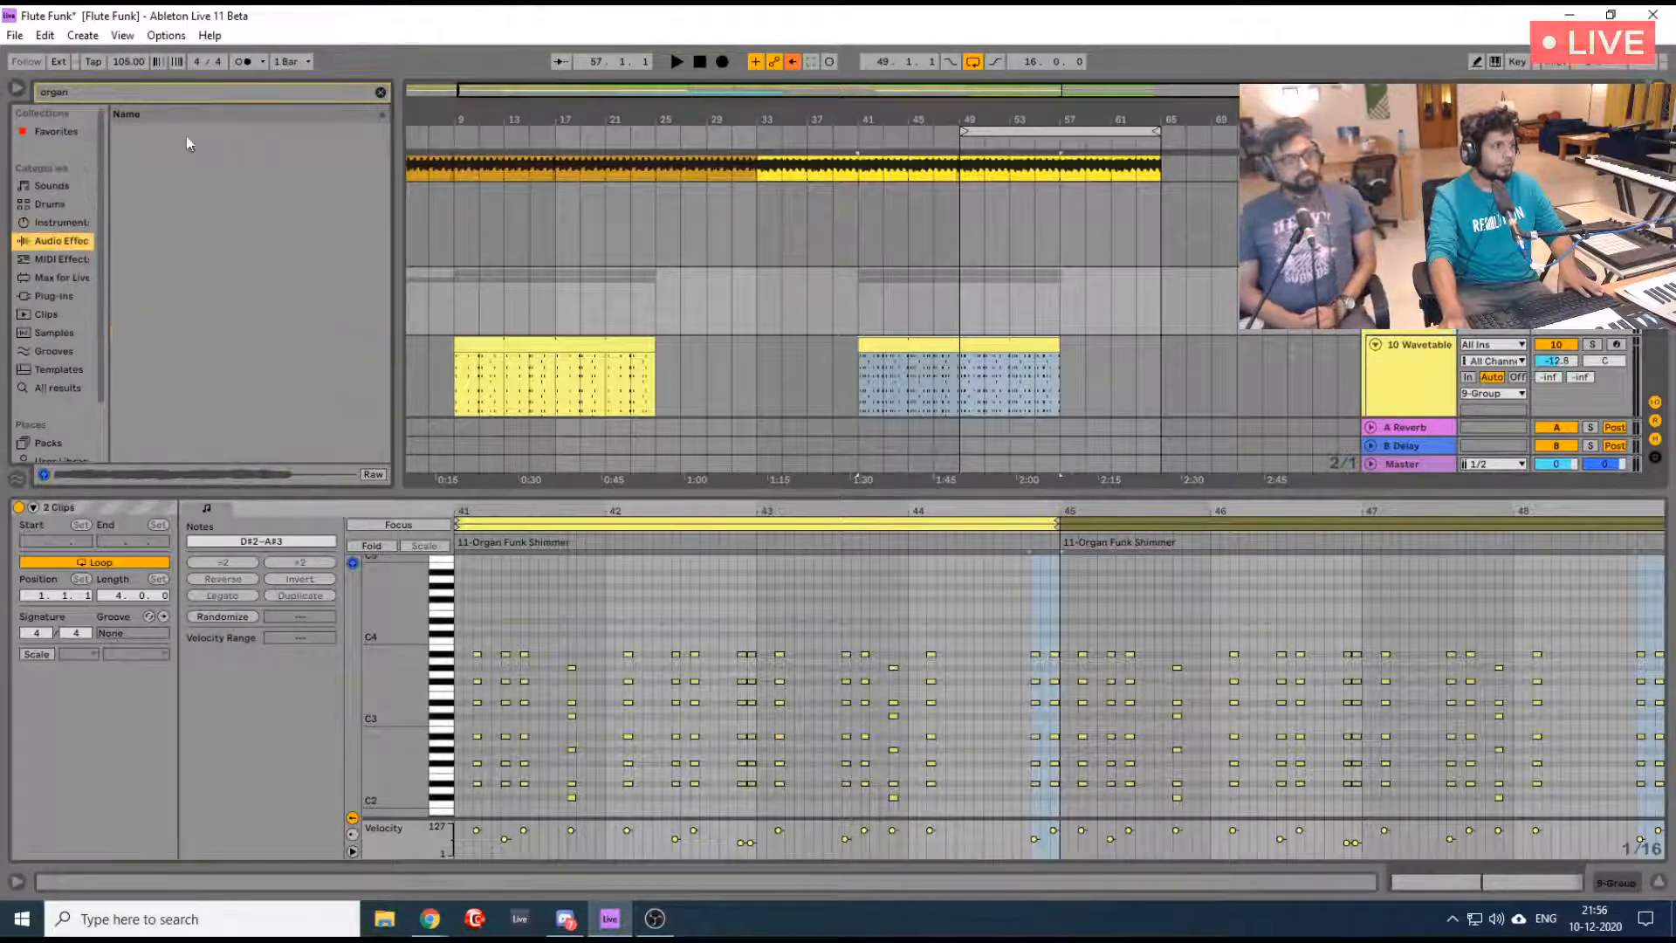
{"action": "left_click", "coordinate": [380, 92]}
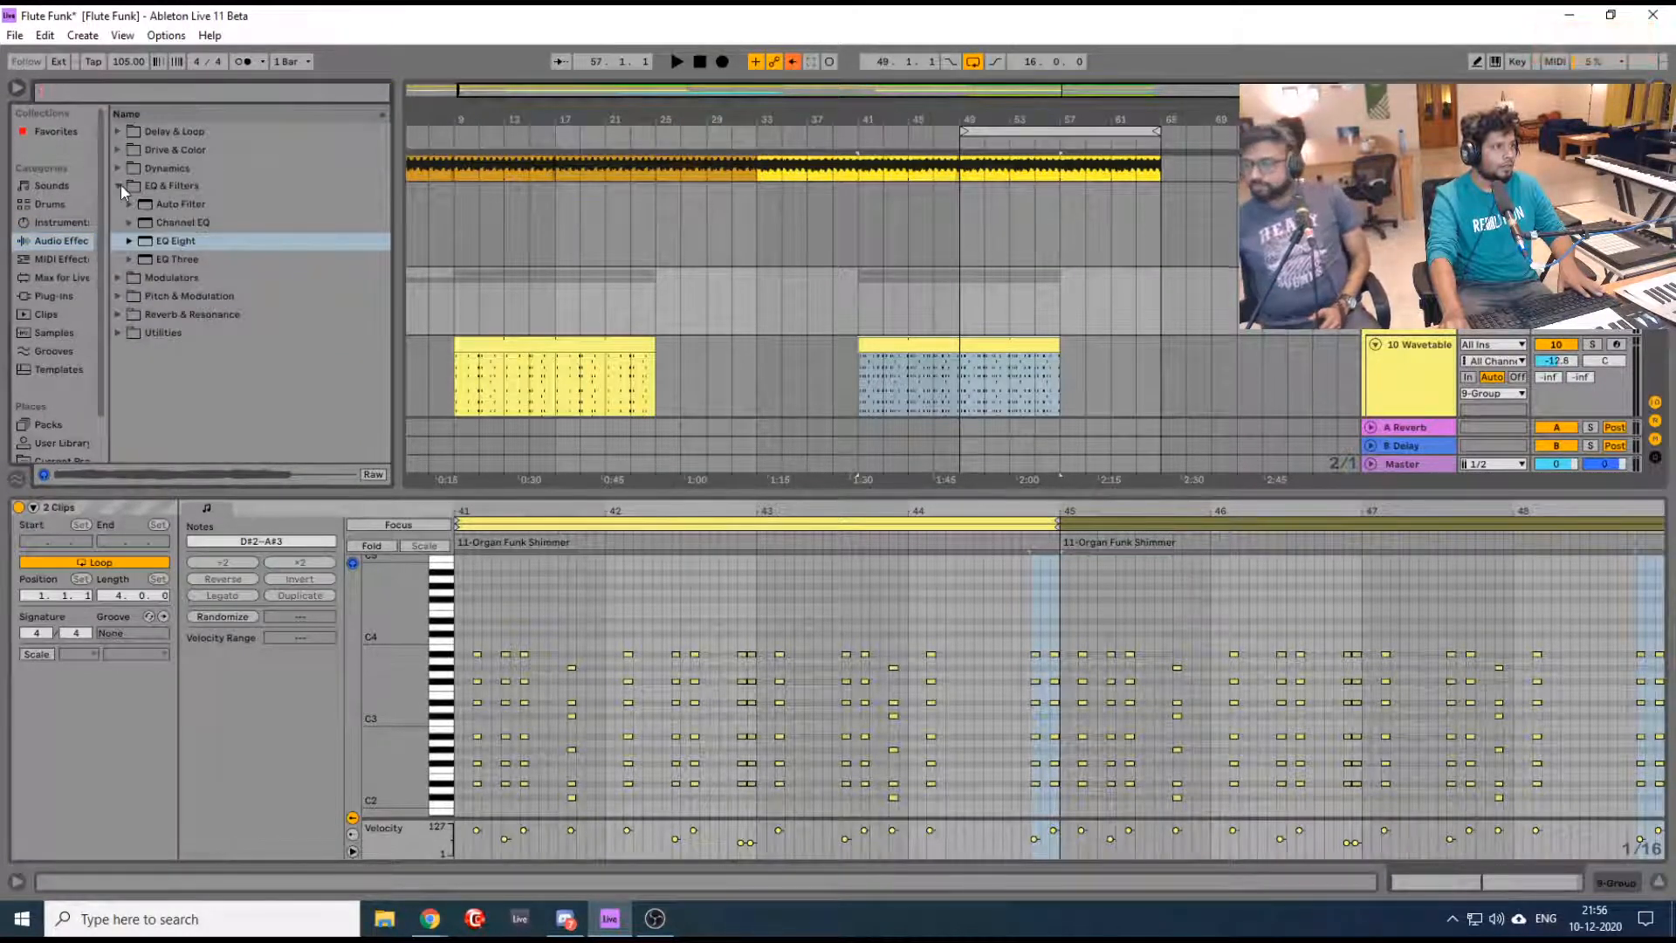
{"action": "double_click", "coordinate": [157, 206]}
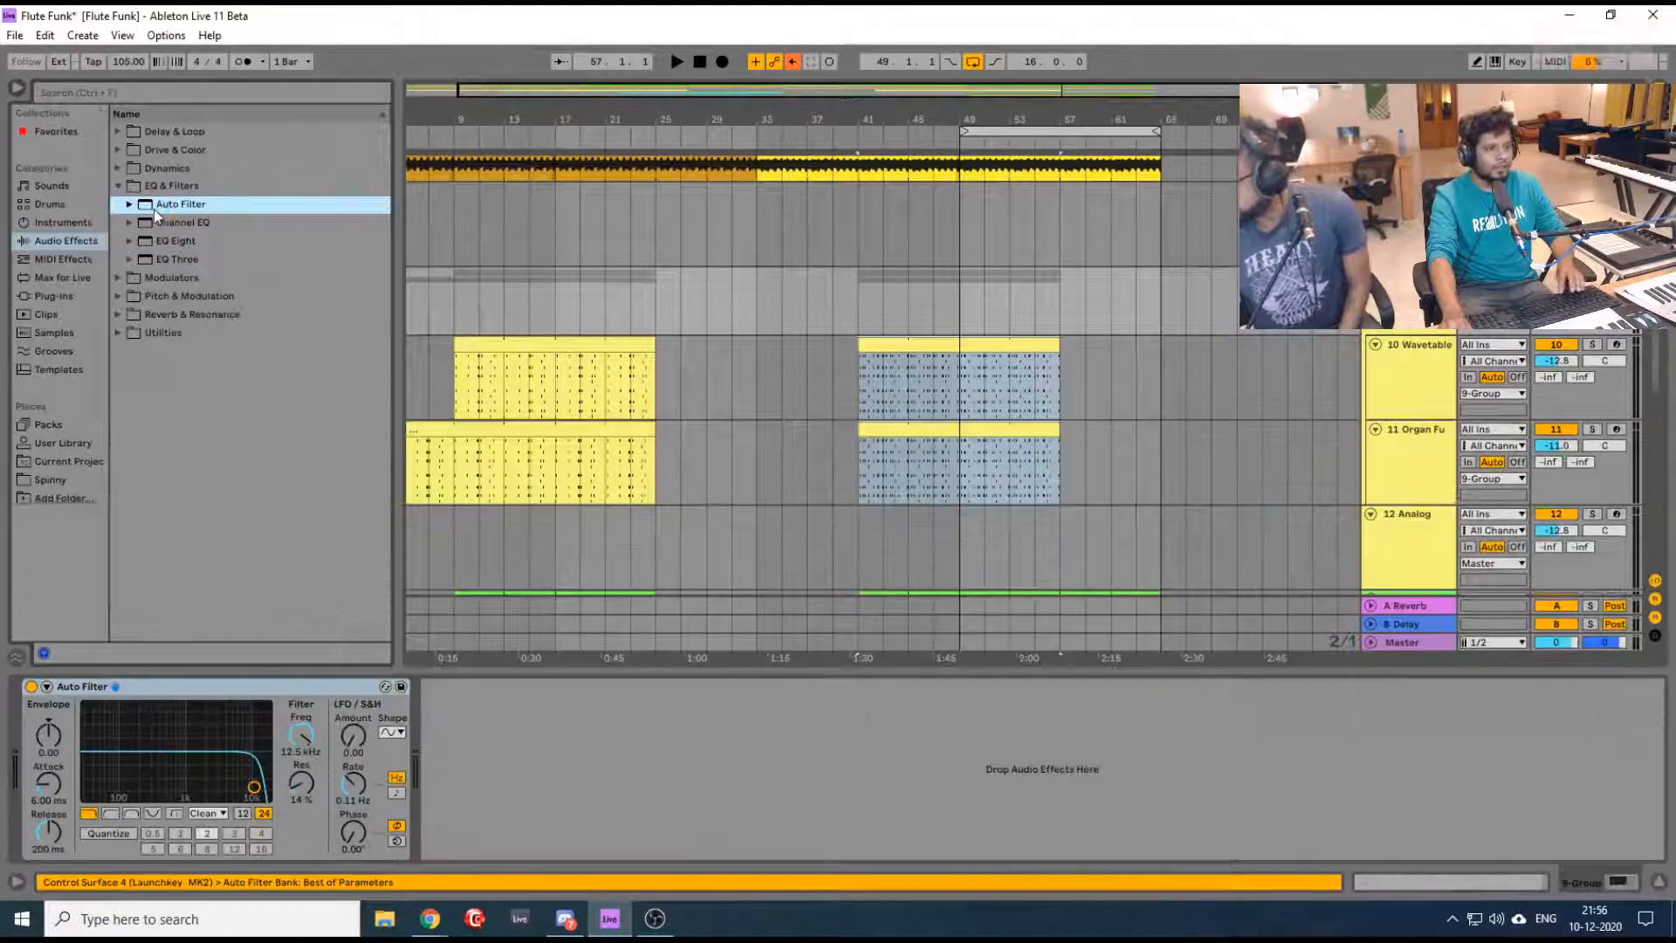
Set the Auto Filter to the MS2 circuit with 12.5 kHz frequency, 25% resonance and added drive, and show the arrangement automation
{"action": "left_click_drag", "start_coordinate": [295, 735], "coordinate": [295, 729]}
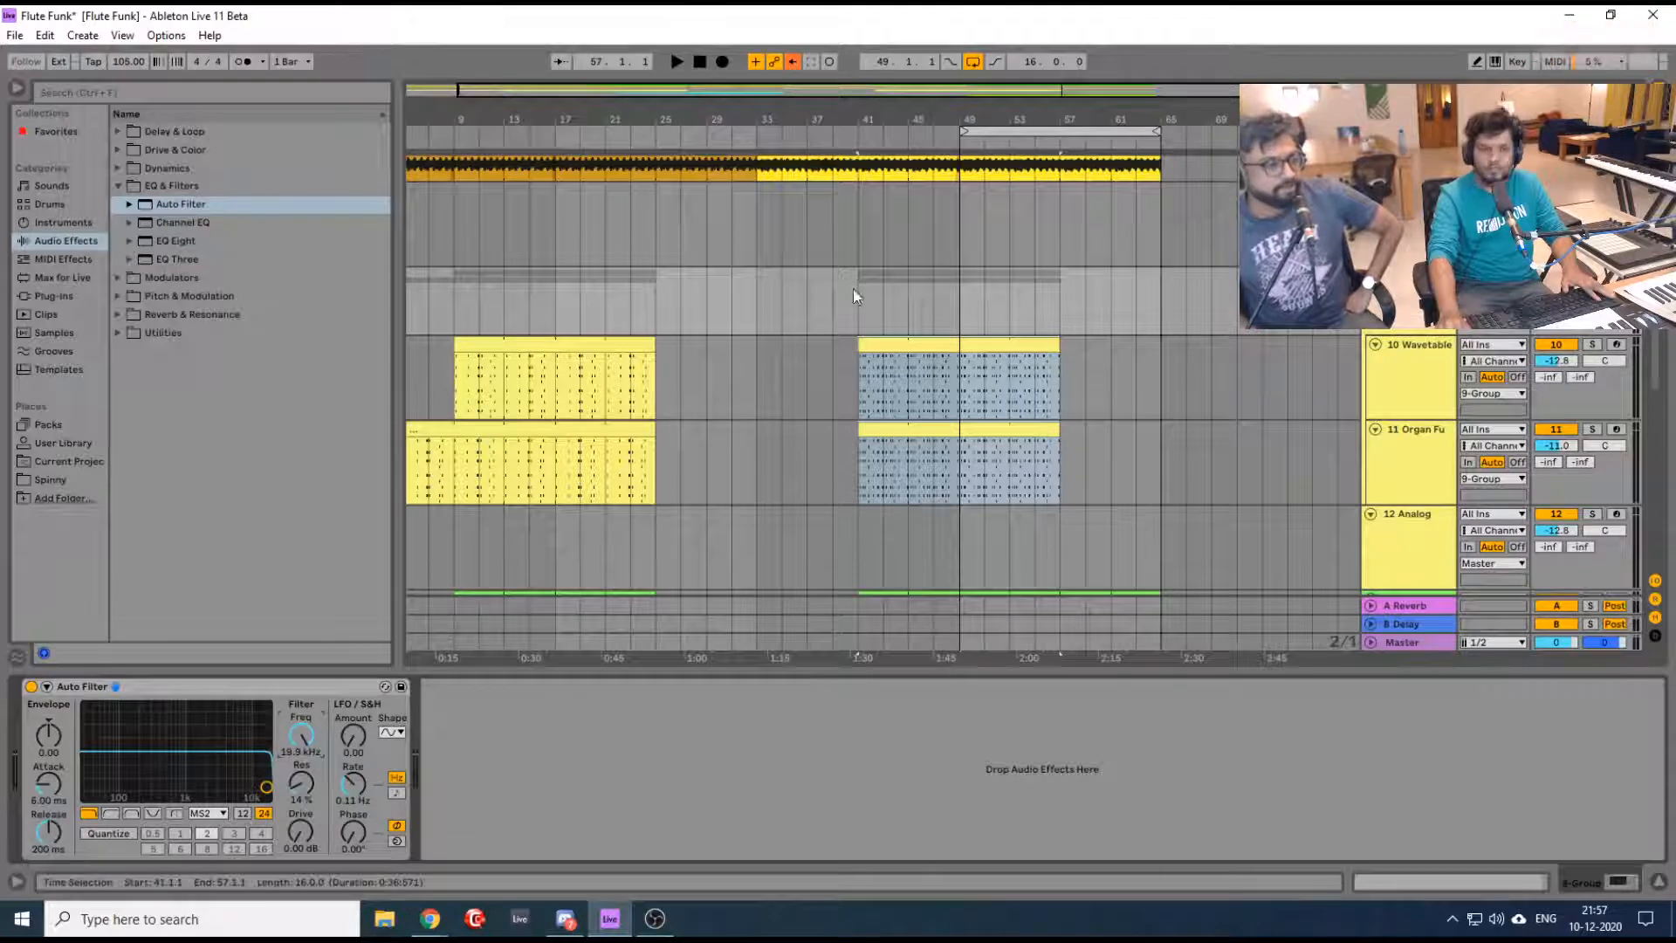
{"action": "left_click_drag", "start_coordinate": [930, 108], "coordinate": [902, 198]}
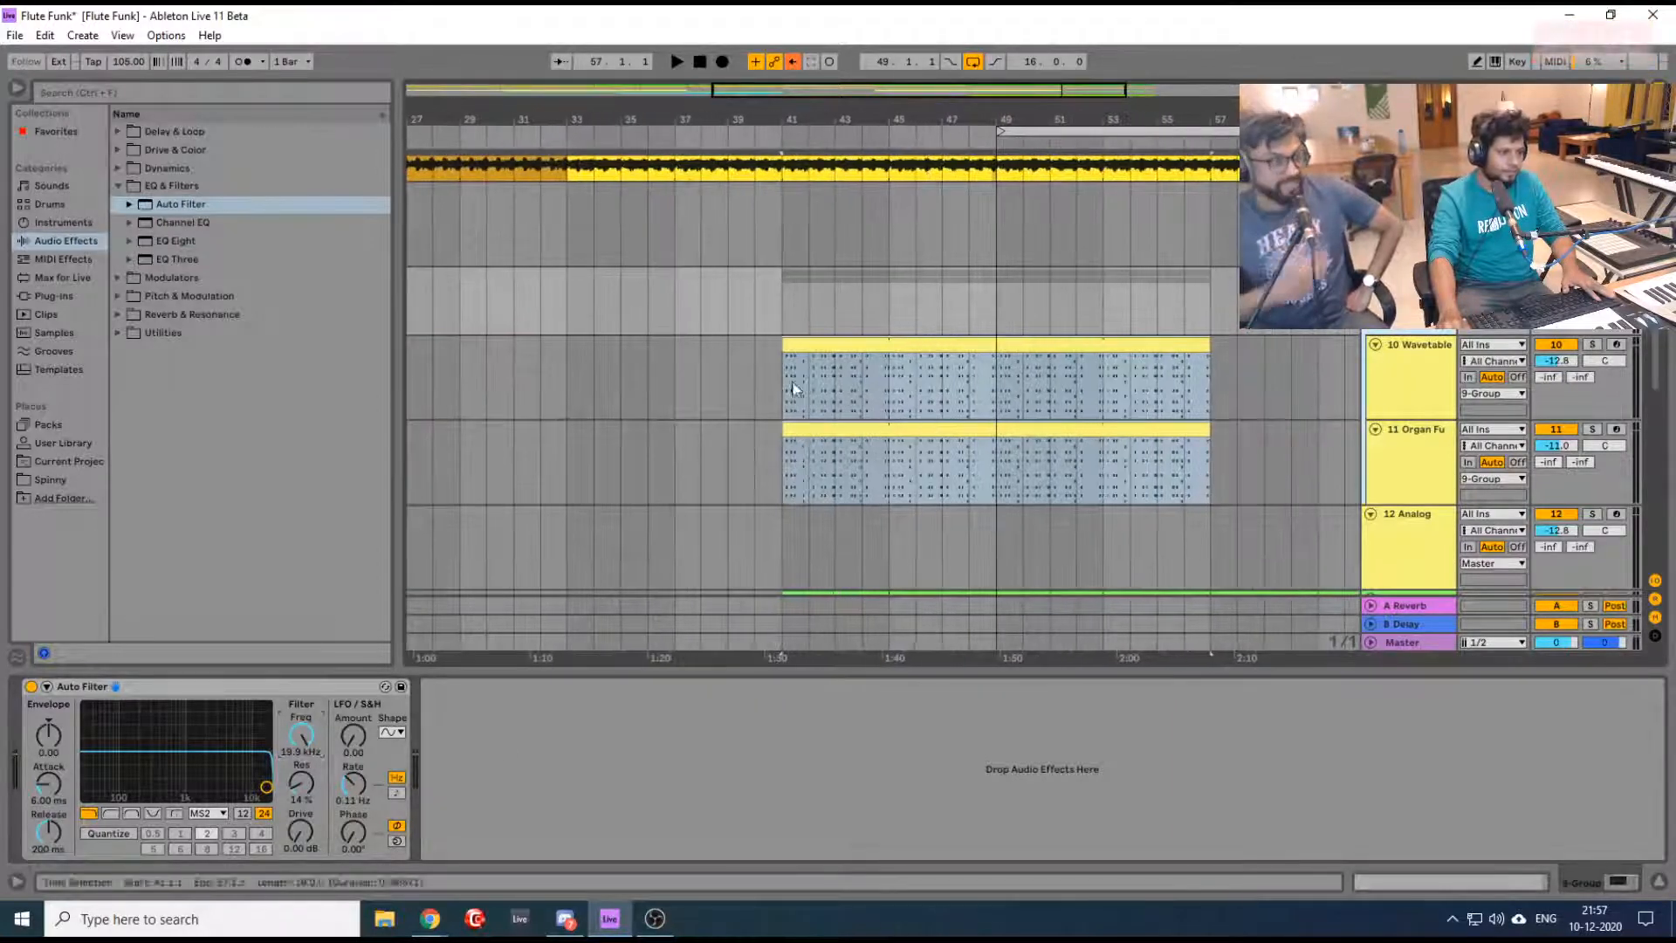
{"action": "left_click_drag", "start_coordinate": [295, 833], "coordinate": [295, 816]}
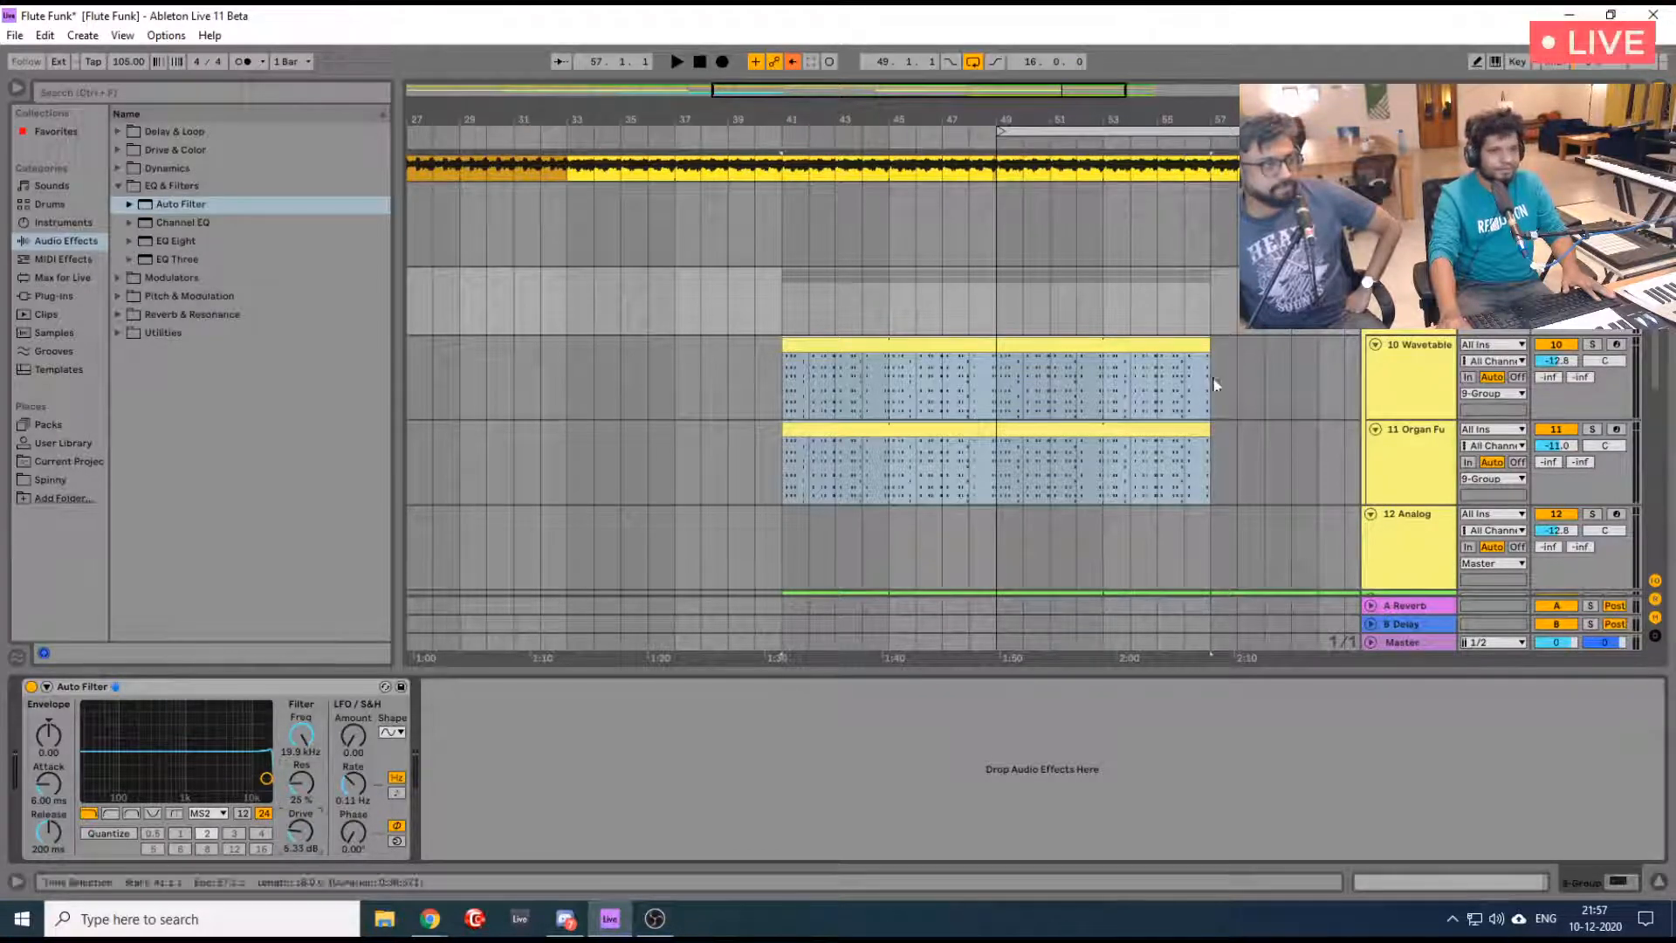
{"action": "left_click_drag", "start_coordinate": [302, 738], "coordinate": [302, 752]}
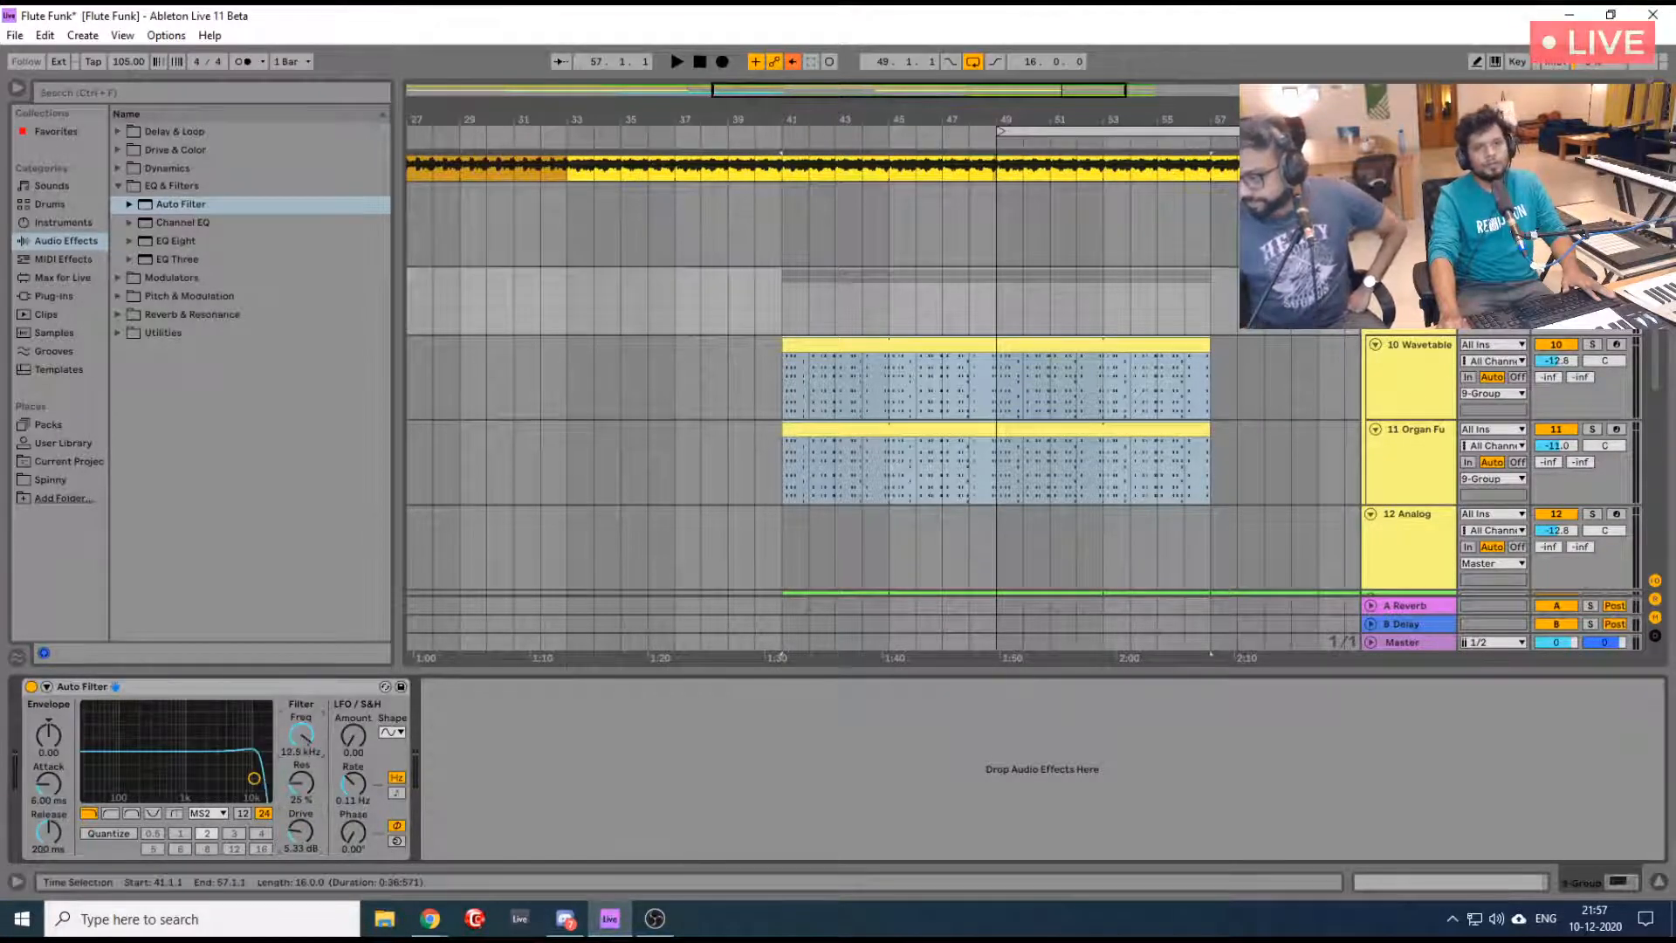
{"action": "key", "text": "a"}
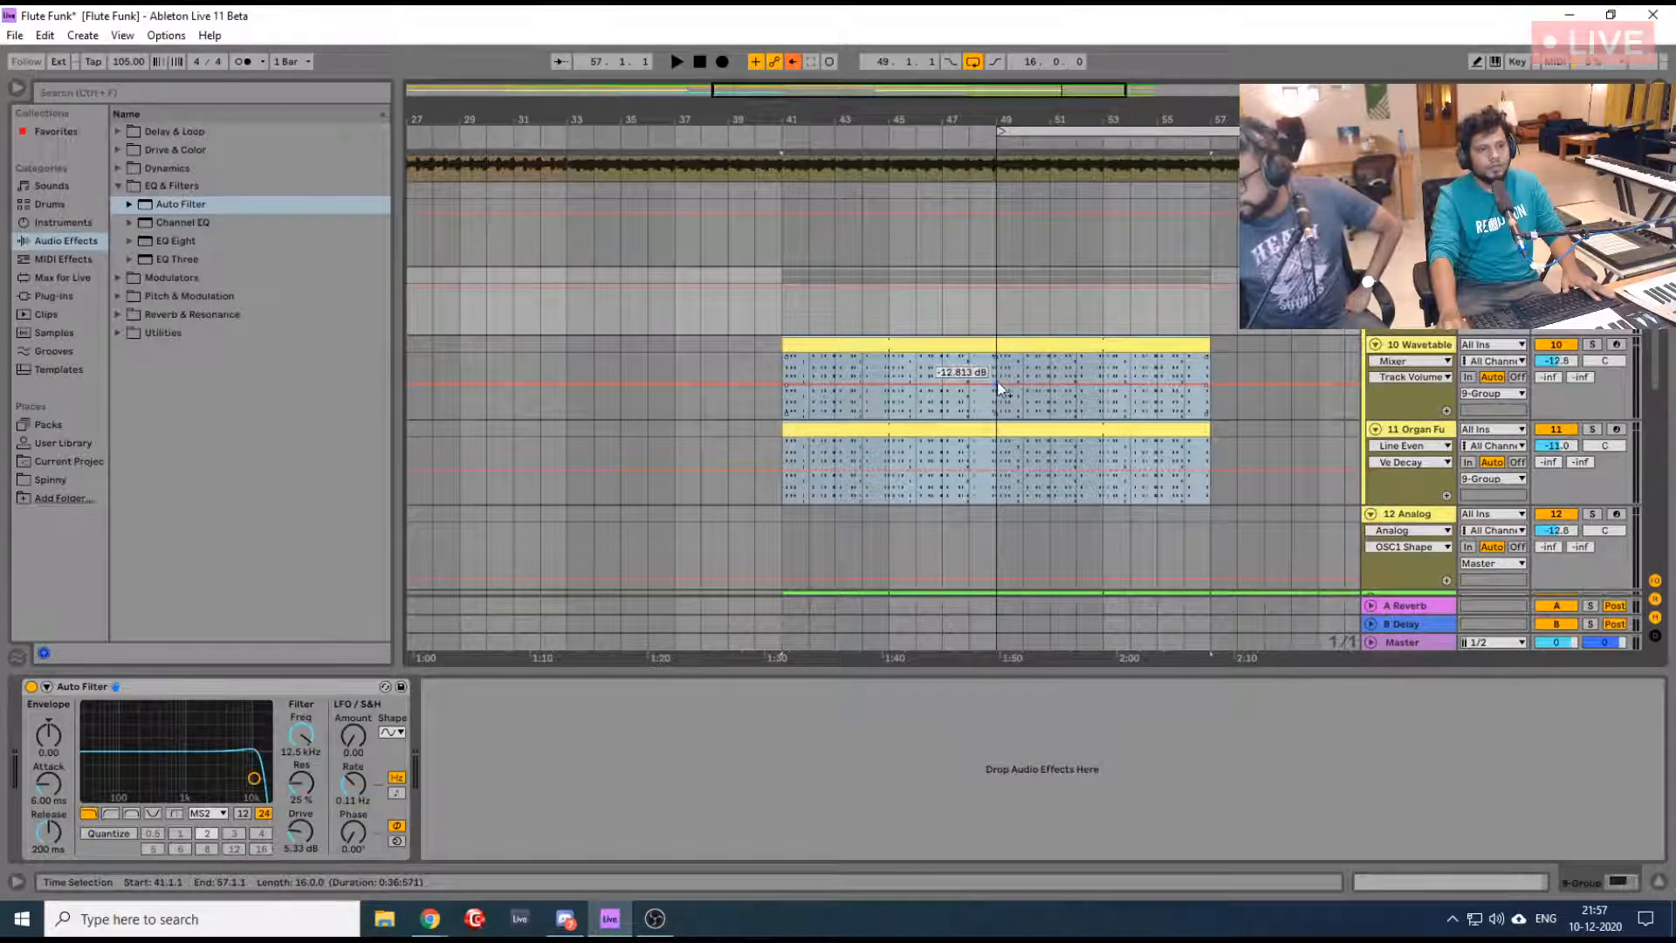
{"action": "left_click", "coordinate": [1267, 391]}
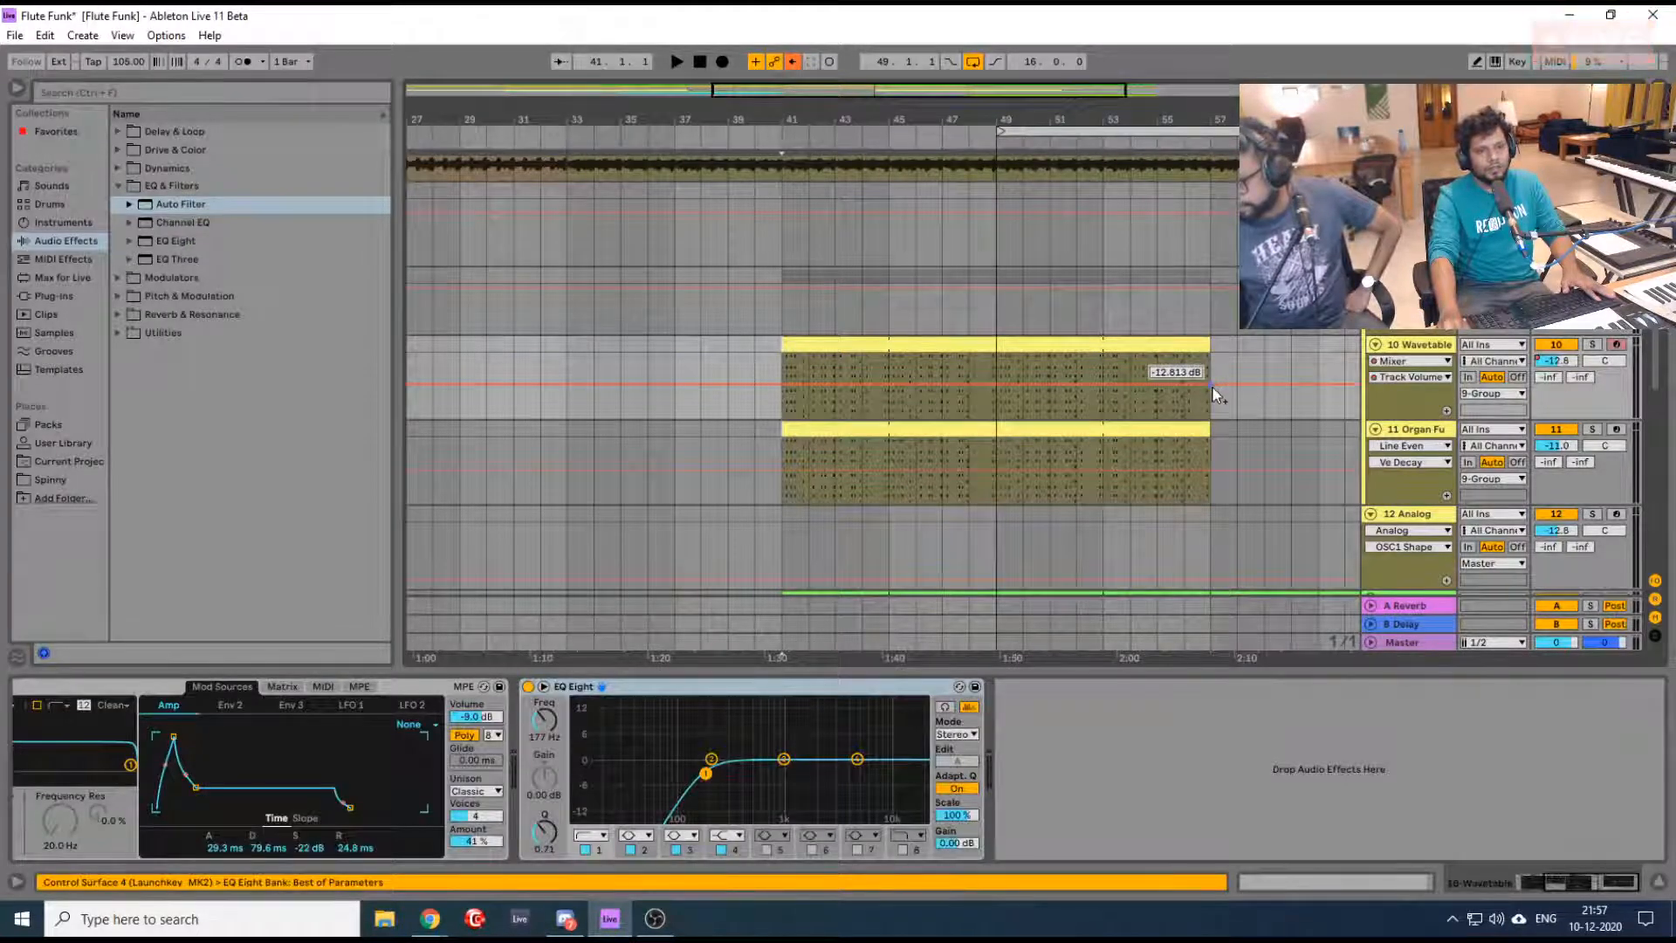
{"action": "left_click", "coordinate": [711, 758]}
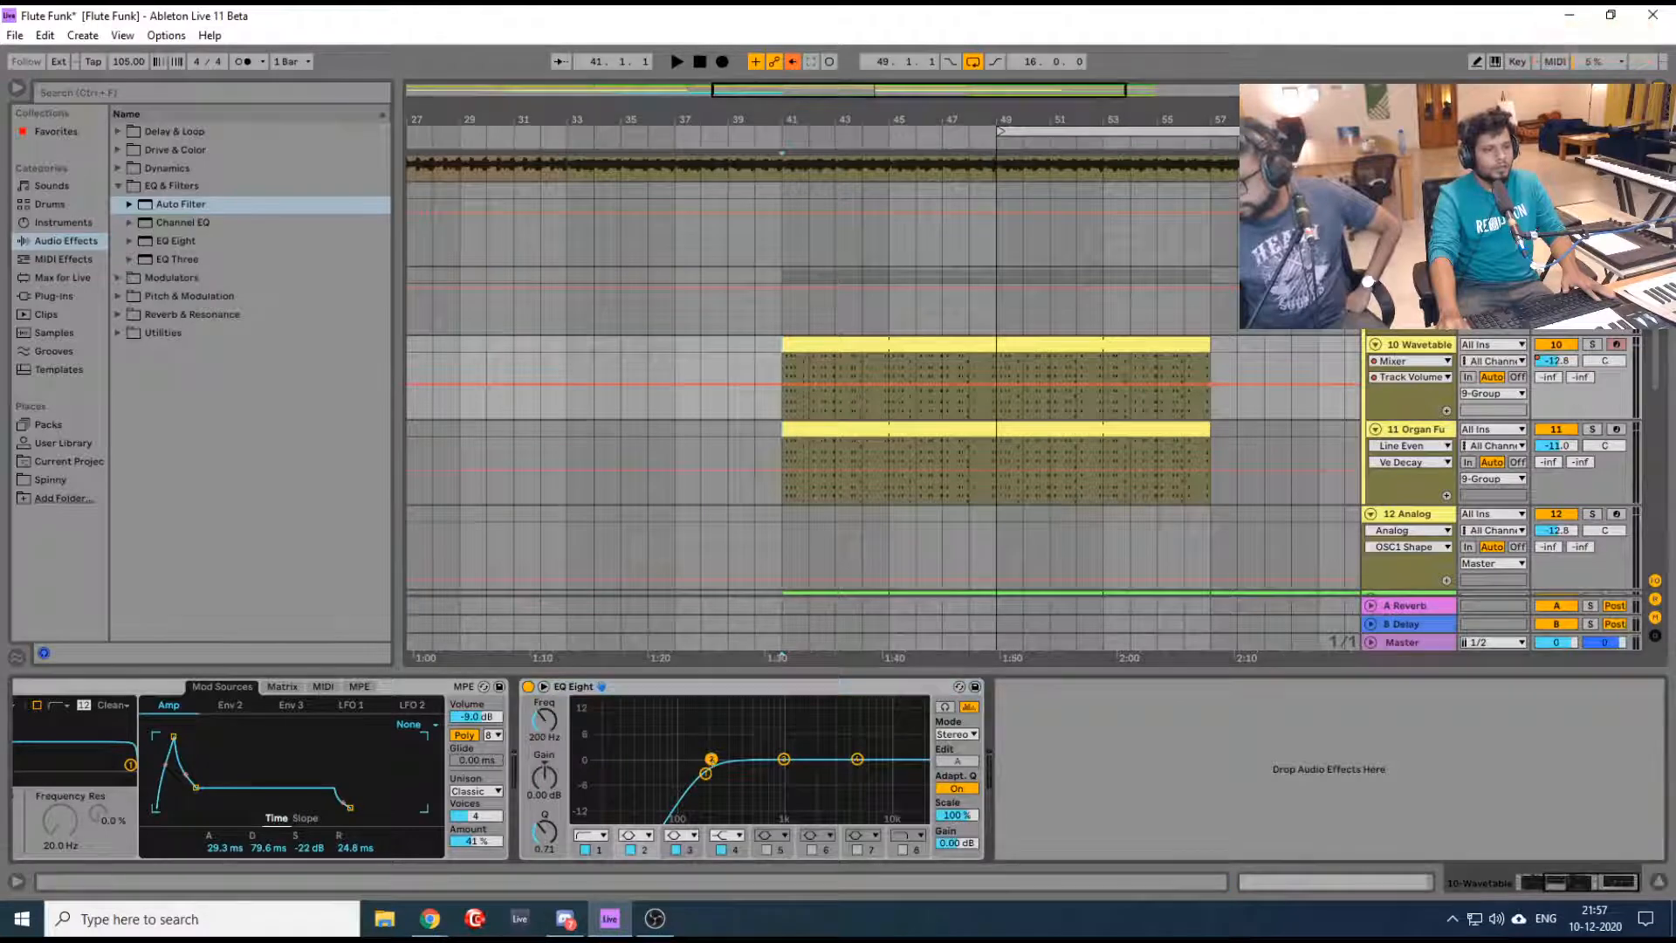
{"action": "left_click_drag", "start_coordinate": [1208, 385], "coordinate": [1208, 389]}
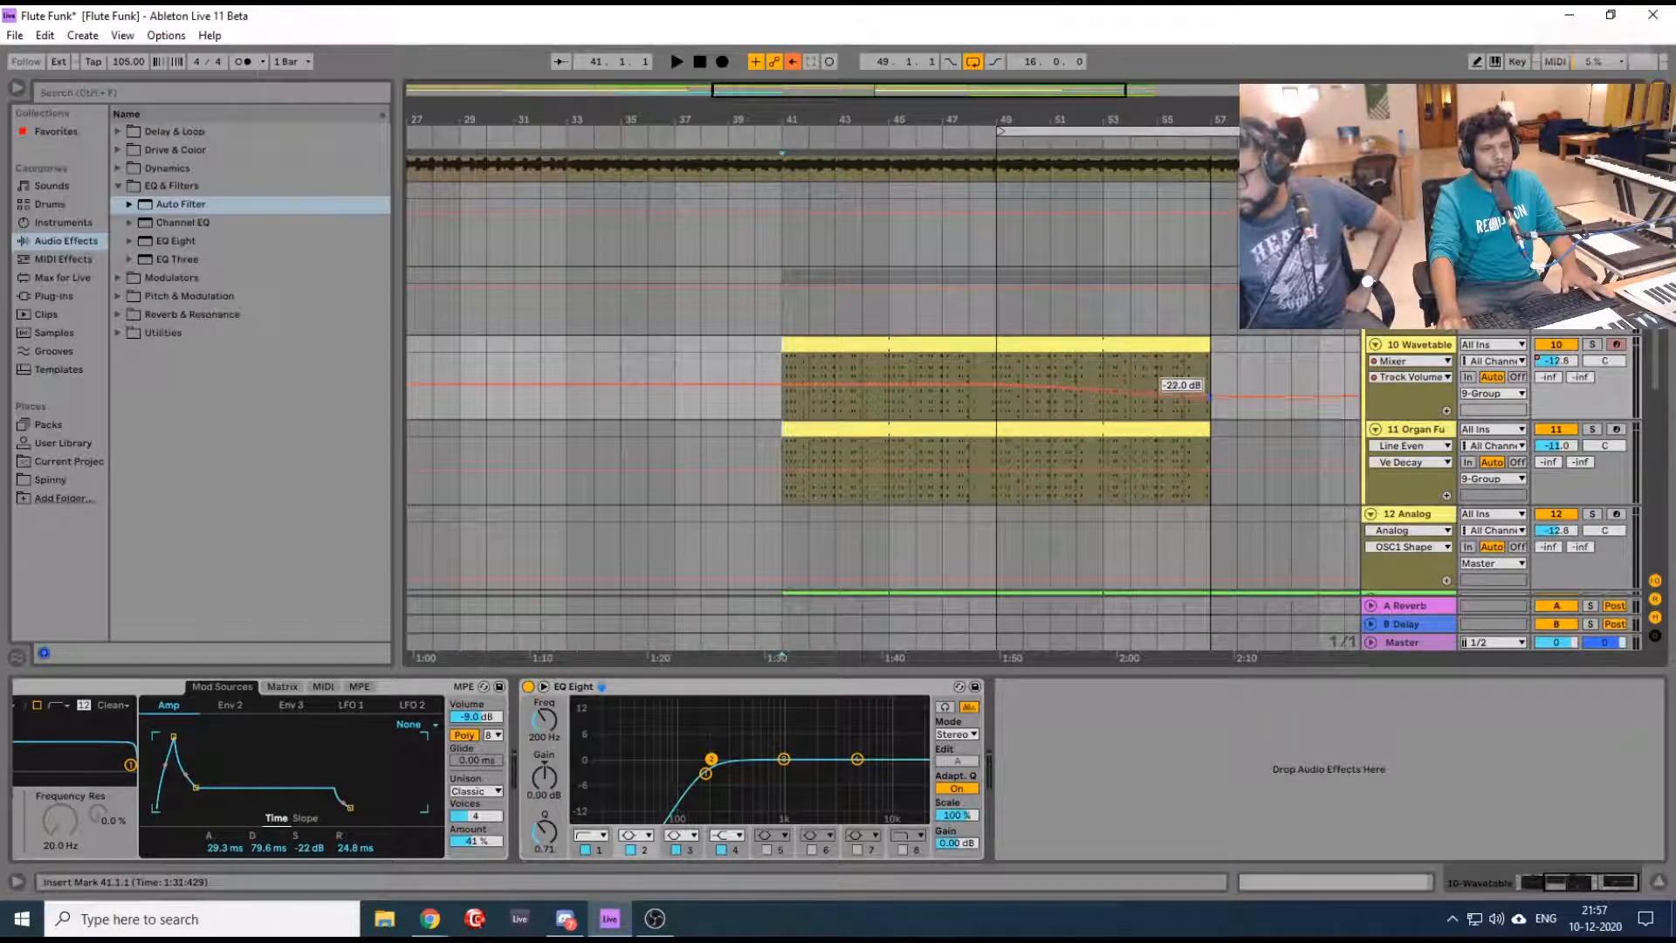
{"action": "key", "text": "ctrl+z"}
{"action": "key", "text": "ctrl+z"}
{"action": "key", "text": "ctrl+z"}
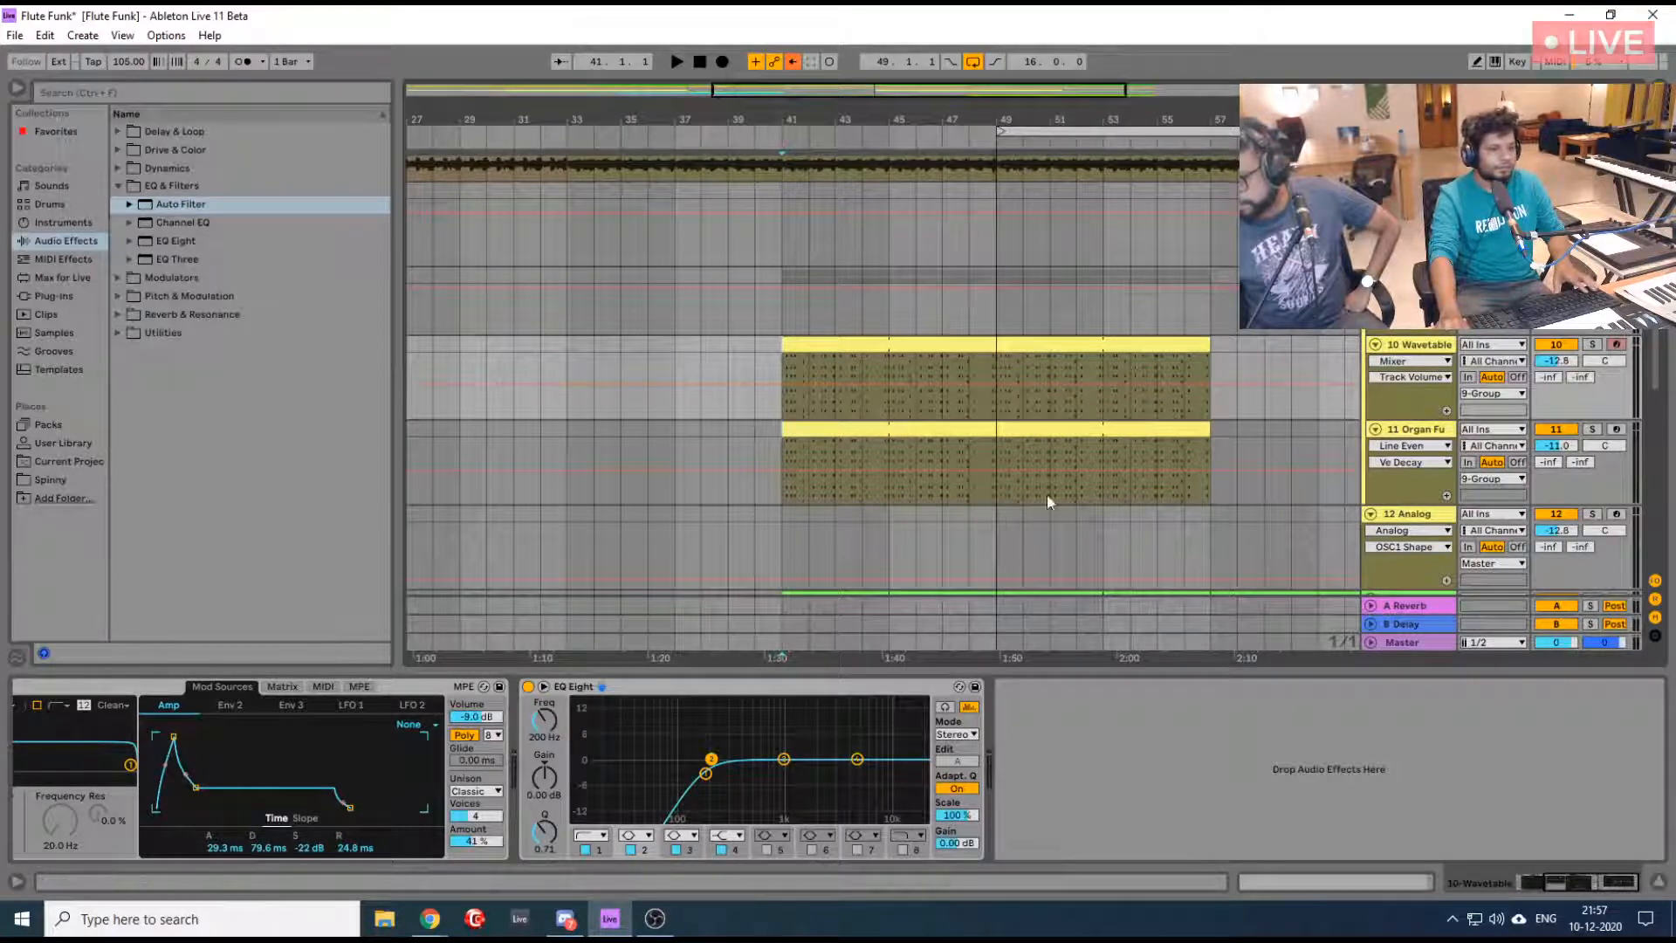
Automate the group's Auto Filter frequency from 19.9 kHz at bar 49 down to 304 Hz at bar 57, and play it from bar 41
{"action": "left_click", "coordinate": [1410, 276]}
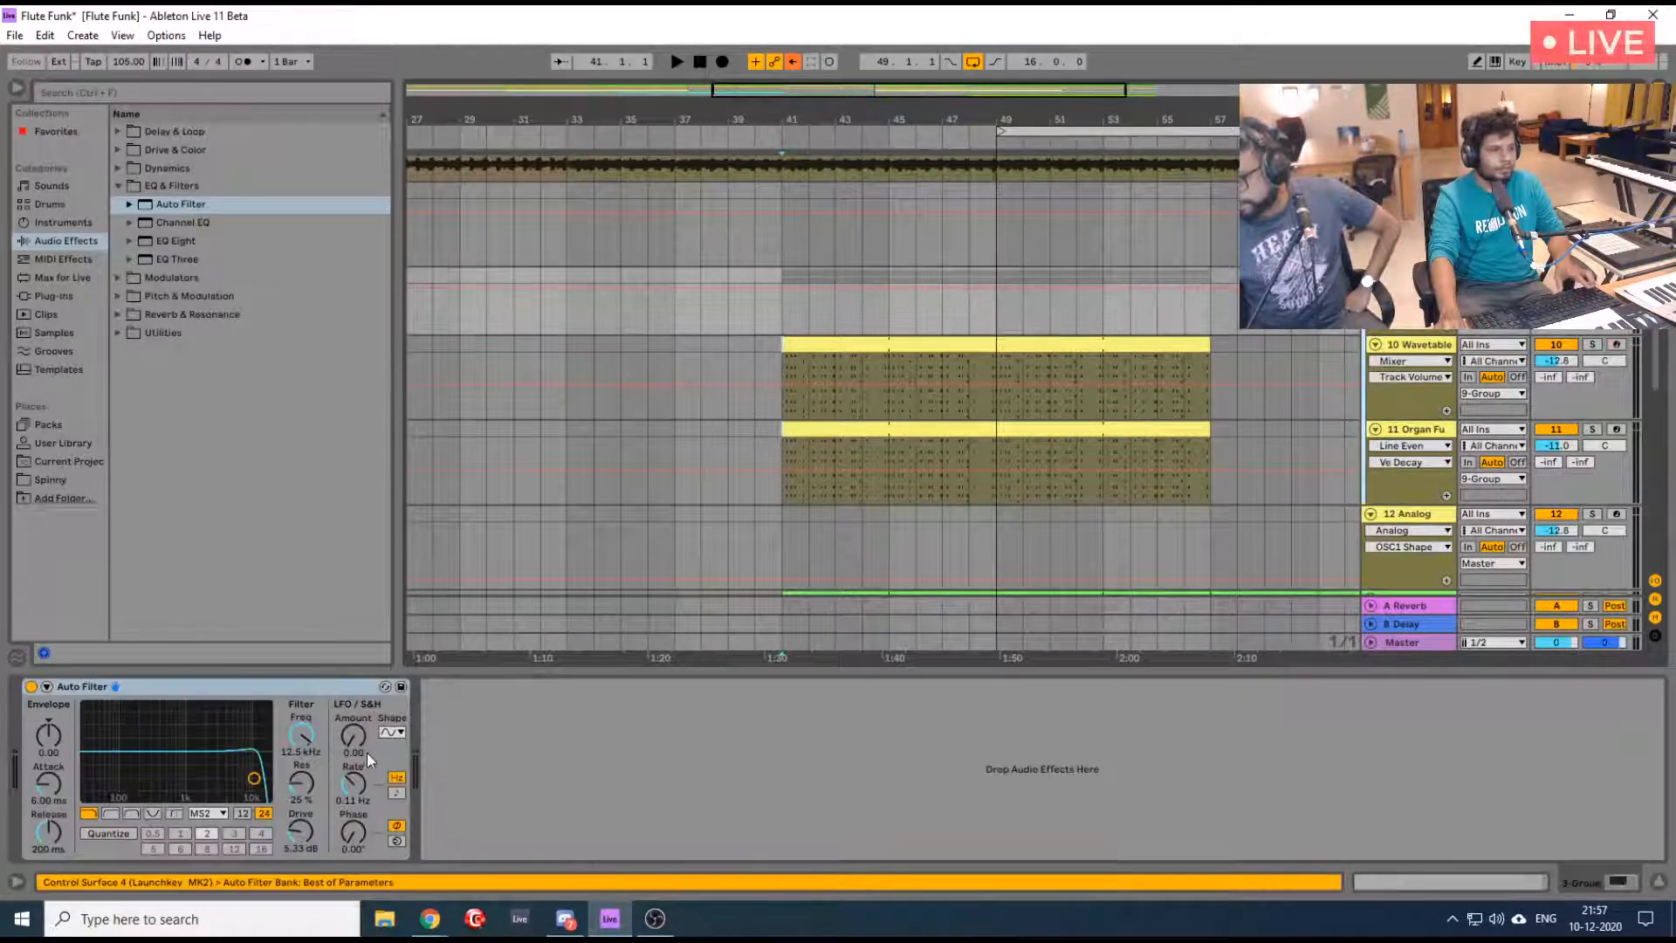
{"action": "left_click", "coordinate": [312, 738]}
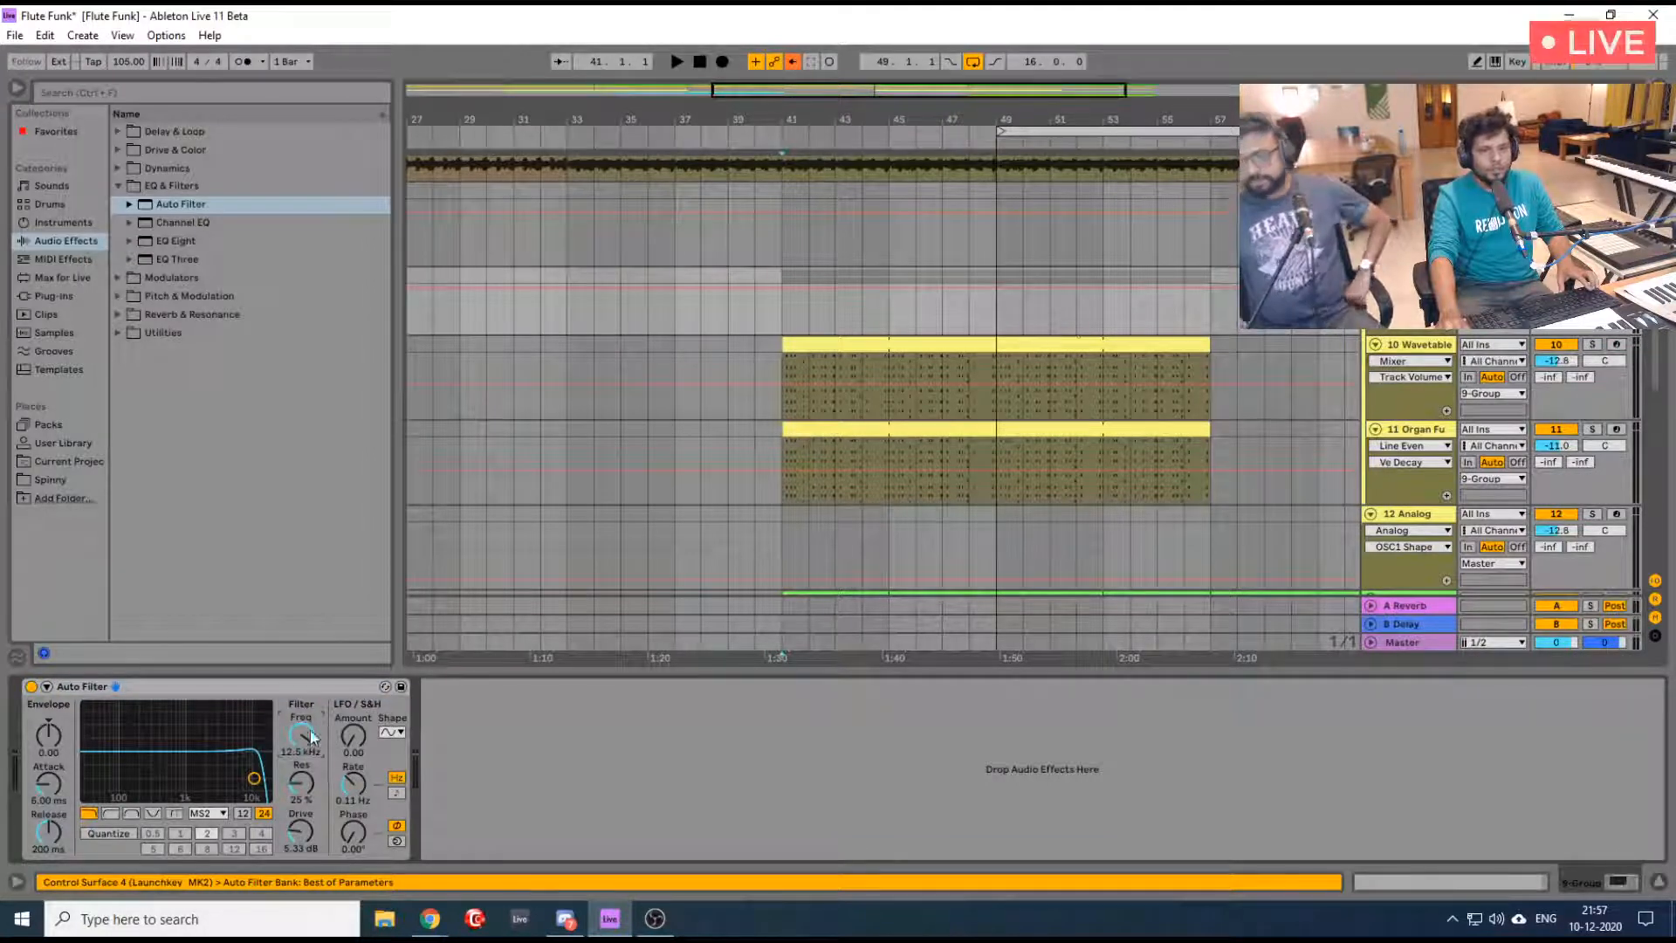
{"action": "left_click", "coordinate": [998, 288]}
{"action": "left_click_drag", "start_coordinate": [1208, 288], "coordinate": [1209, 310]}
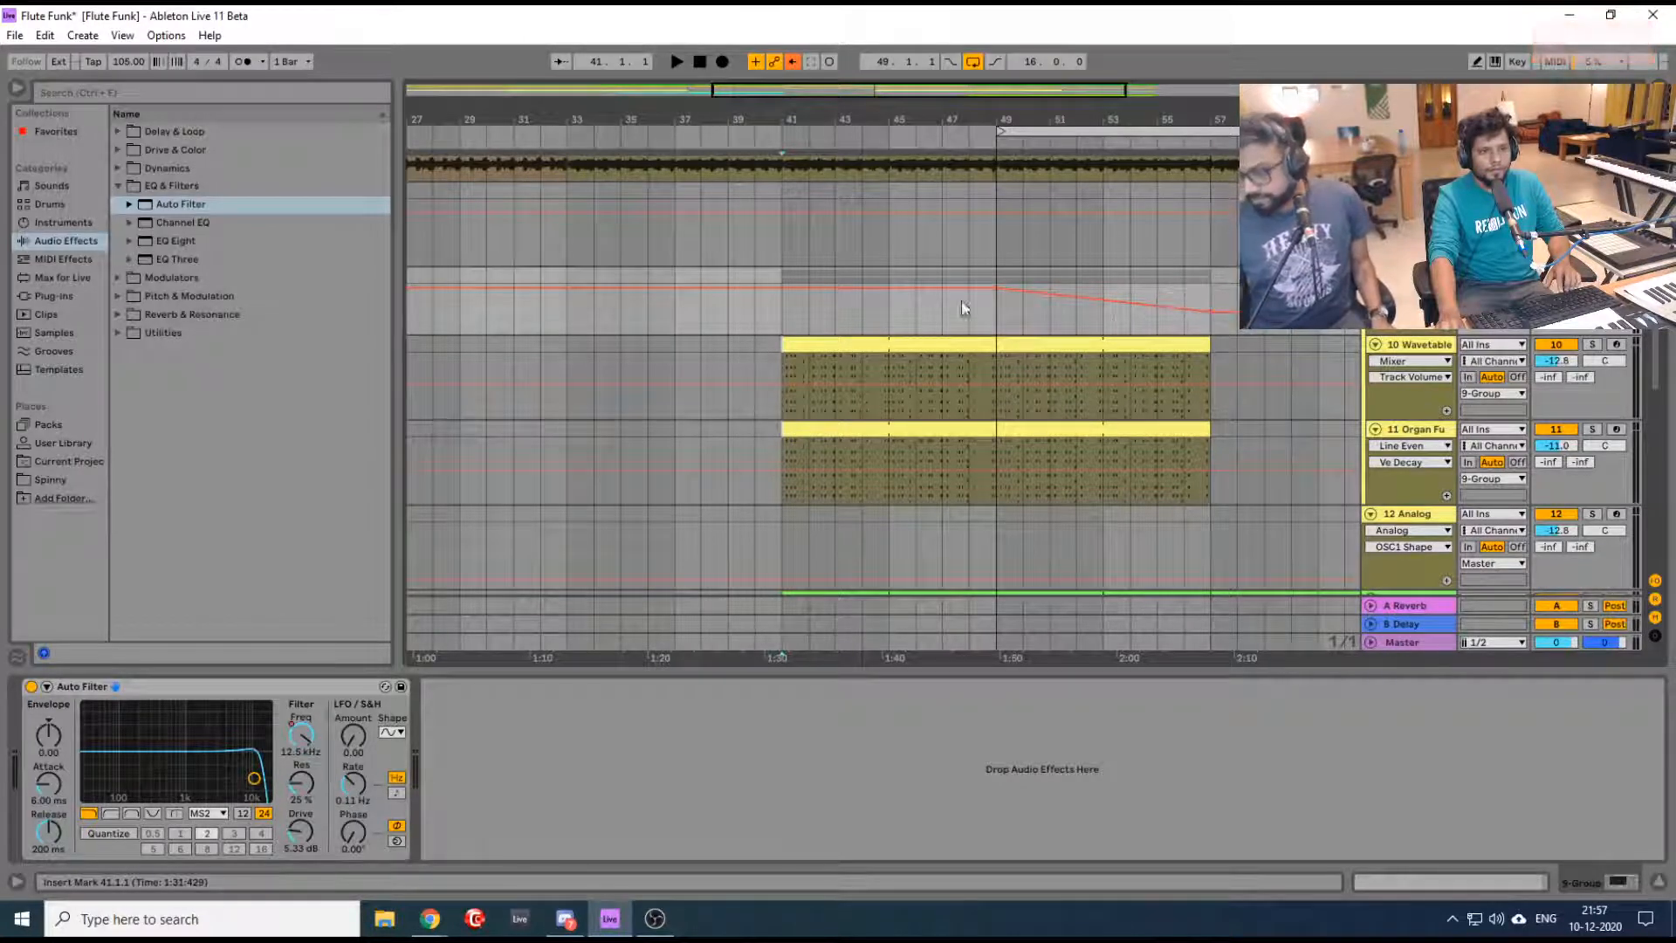
{"action": "left_click_drag", "start_coordinate": [993, 286], "coordinate": [994, 283]}
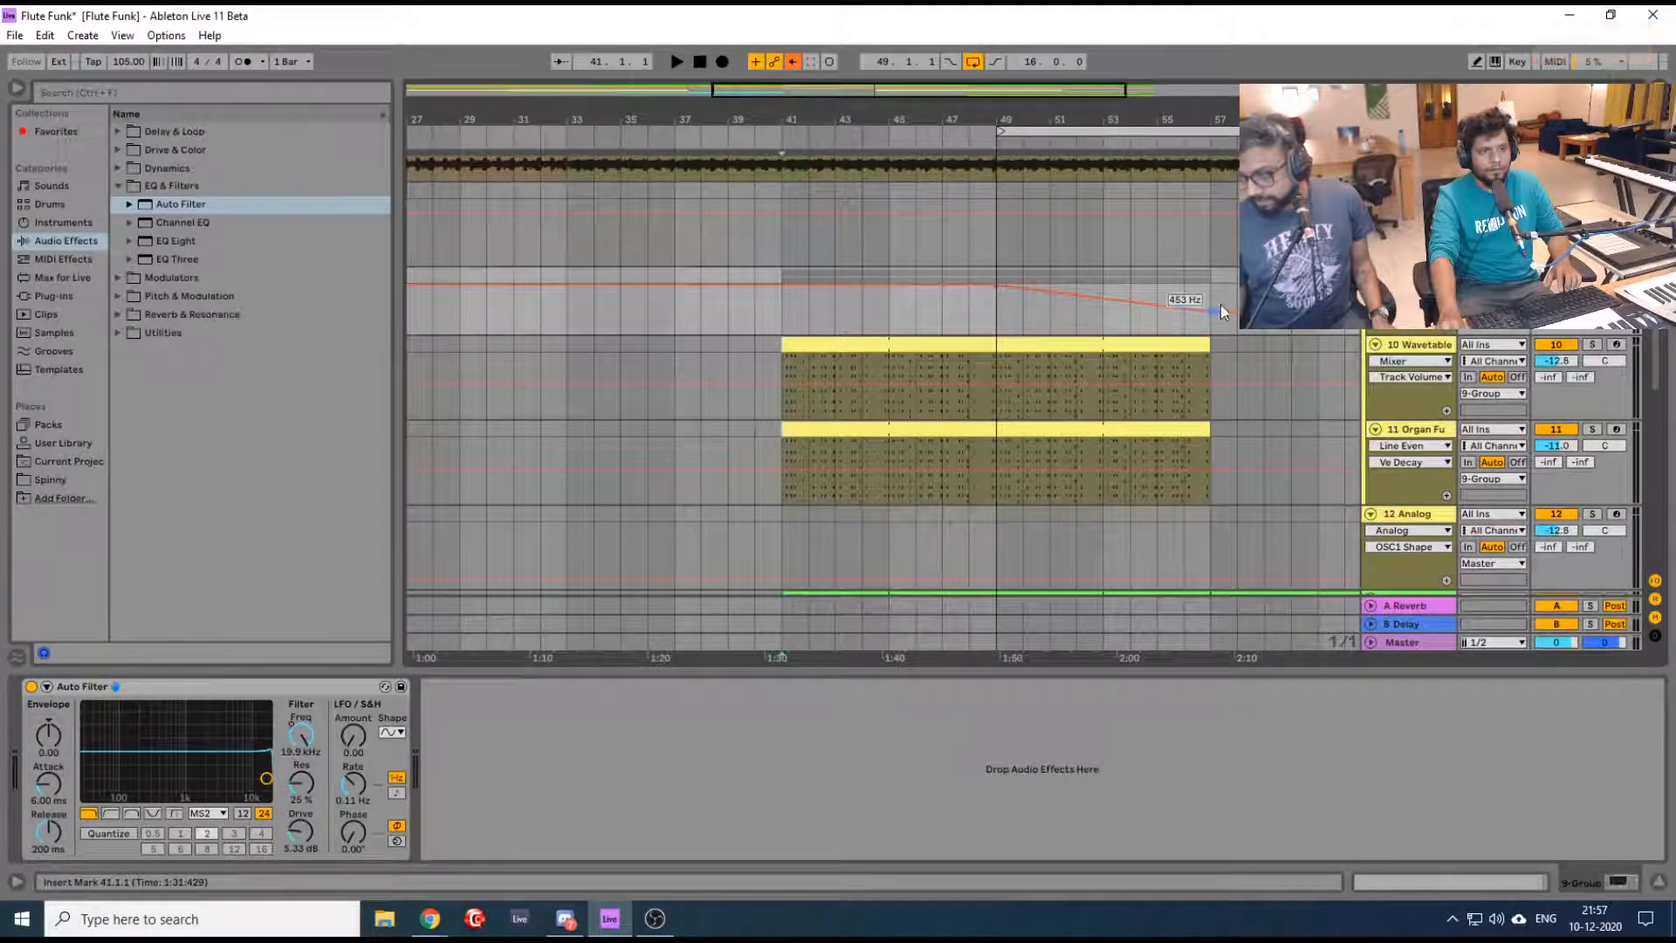
{"action": "left_click_drag", "start_coordinate": [1204, 308], "coordinate": [1210, 312]}
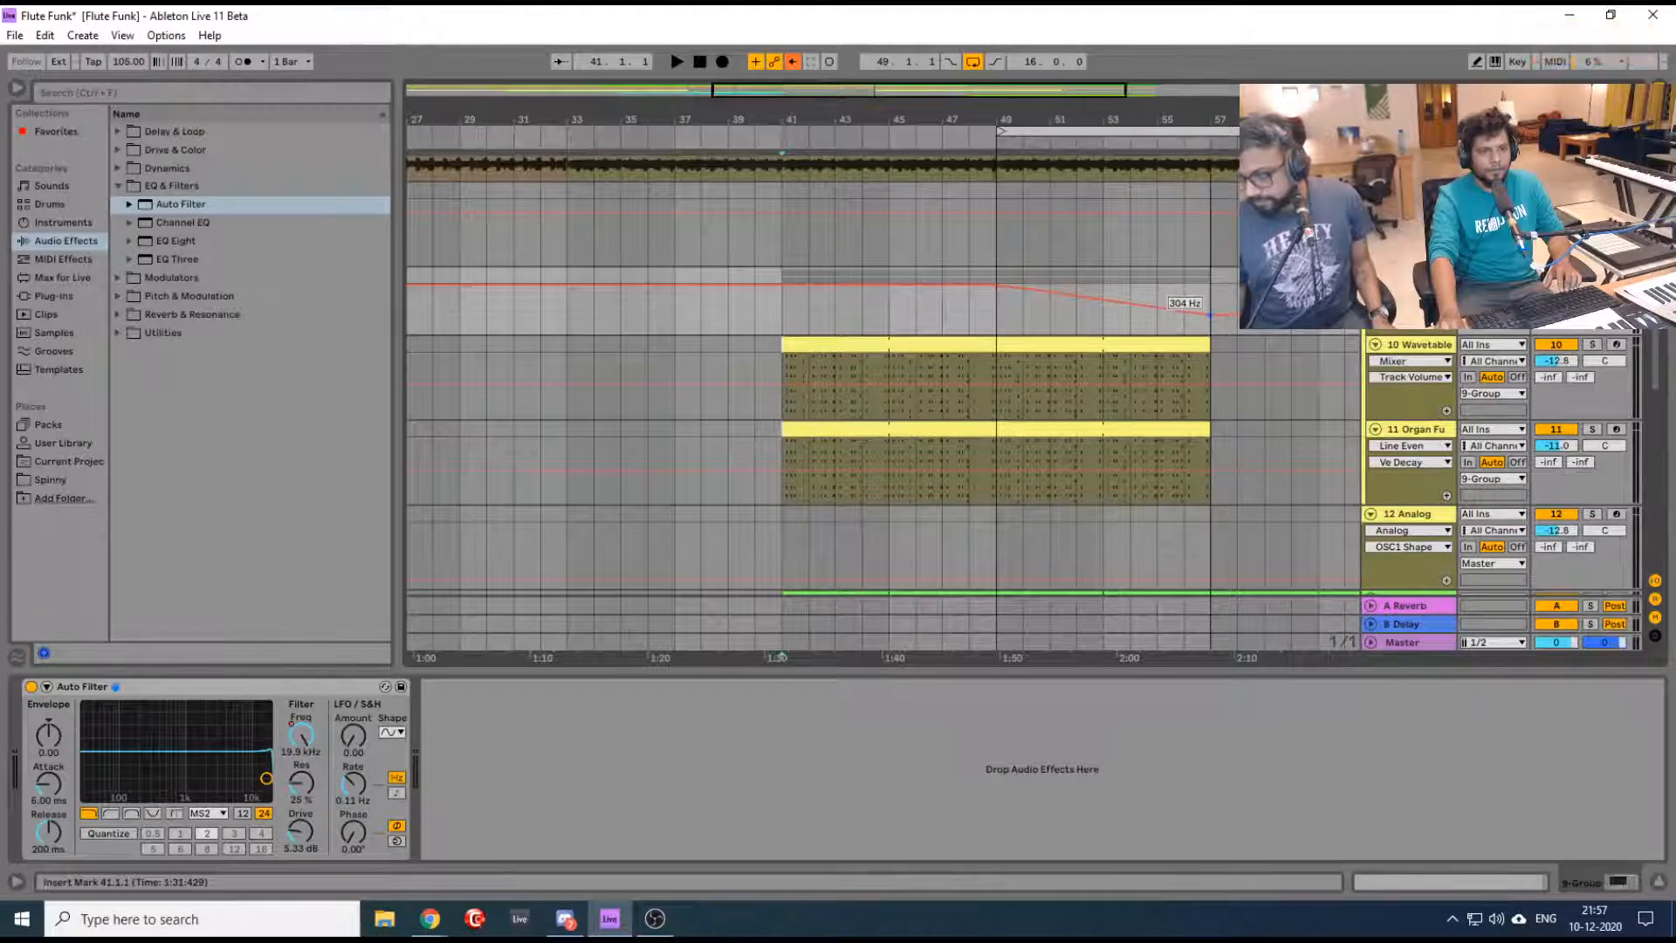
{"action": "key", "text": "space"}
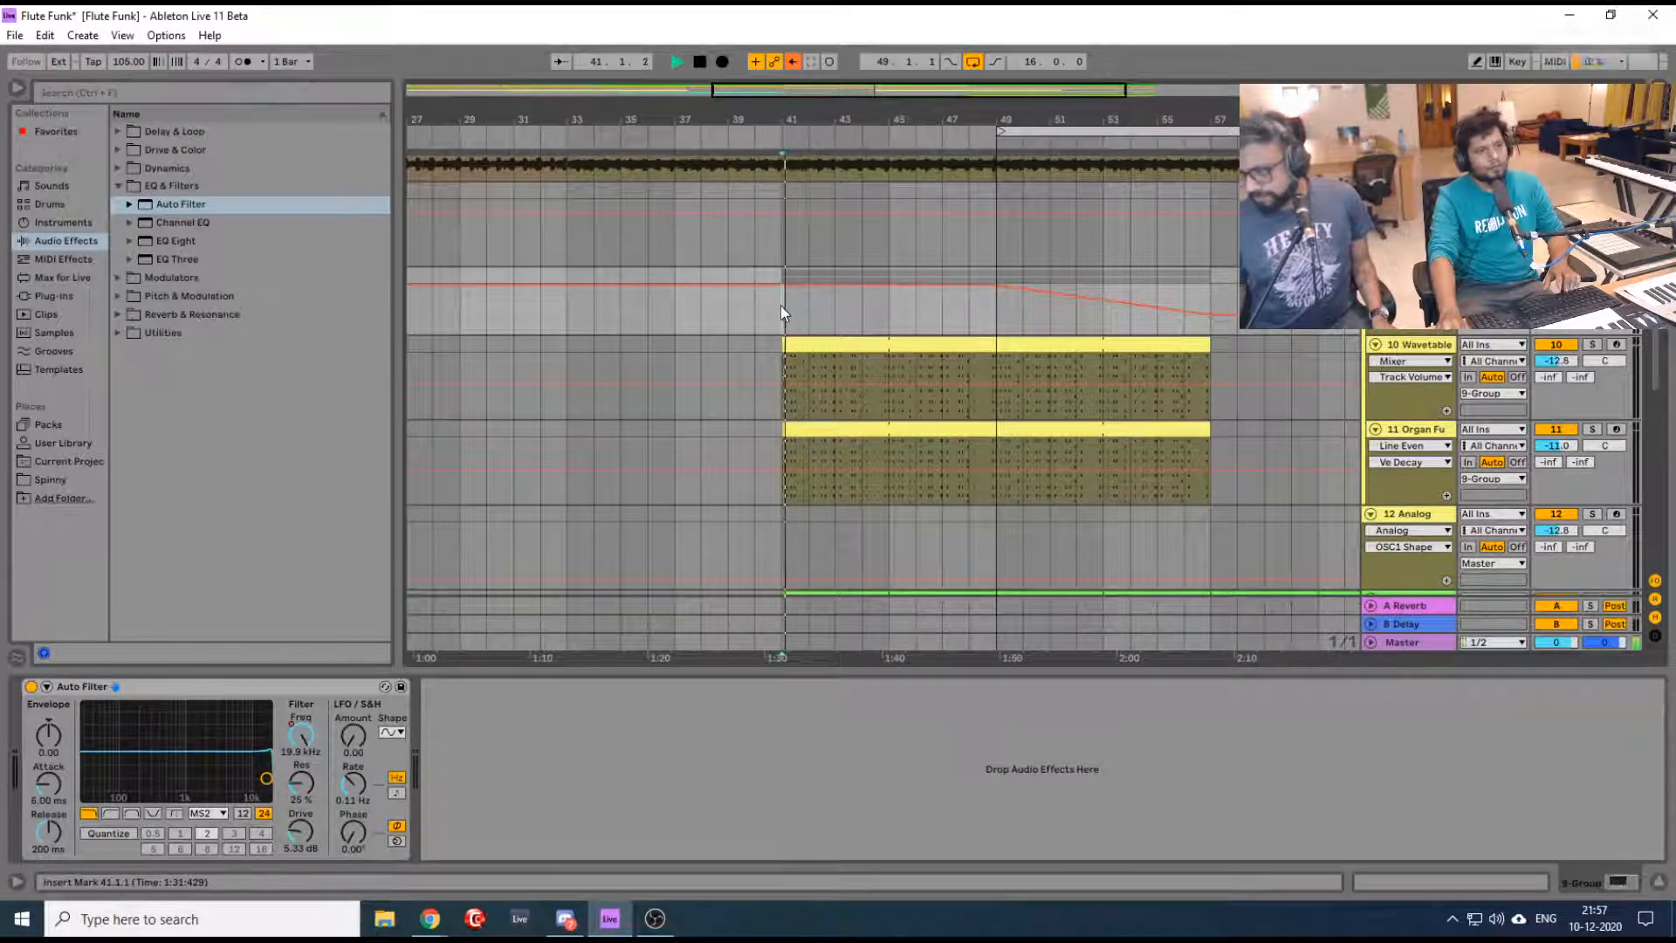
{"action": "double_click", "coordinate": [831, 341]}
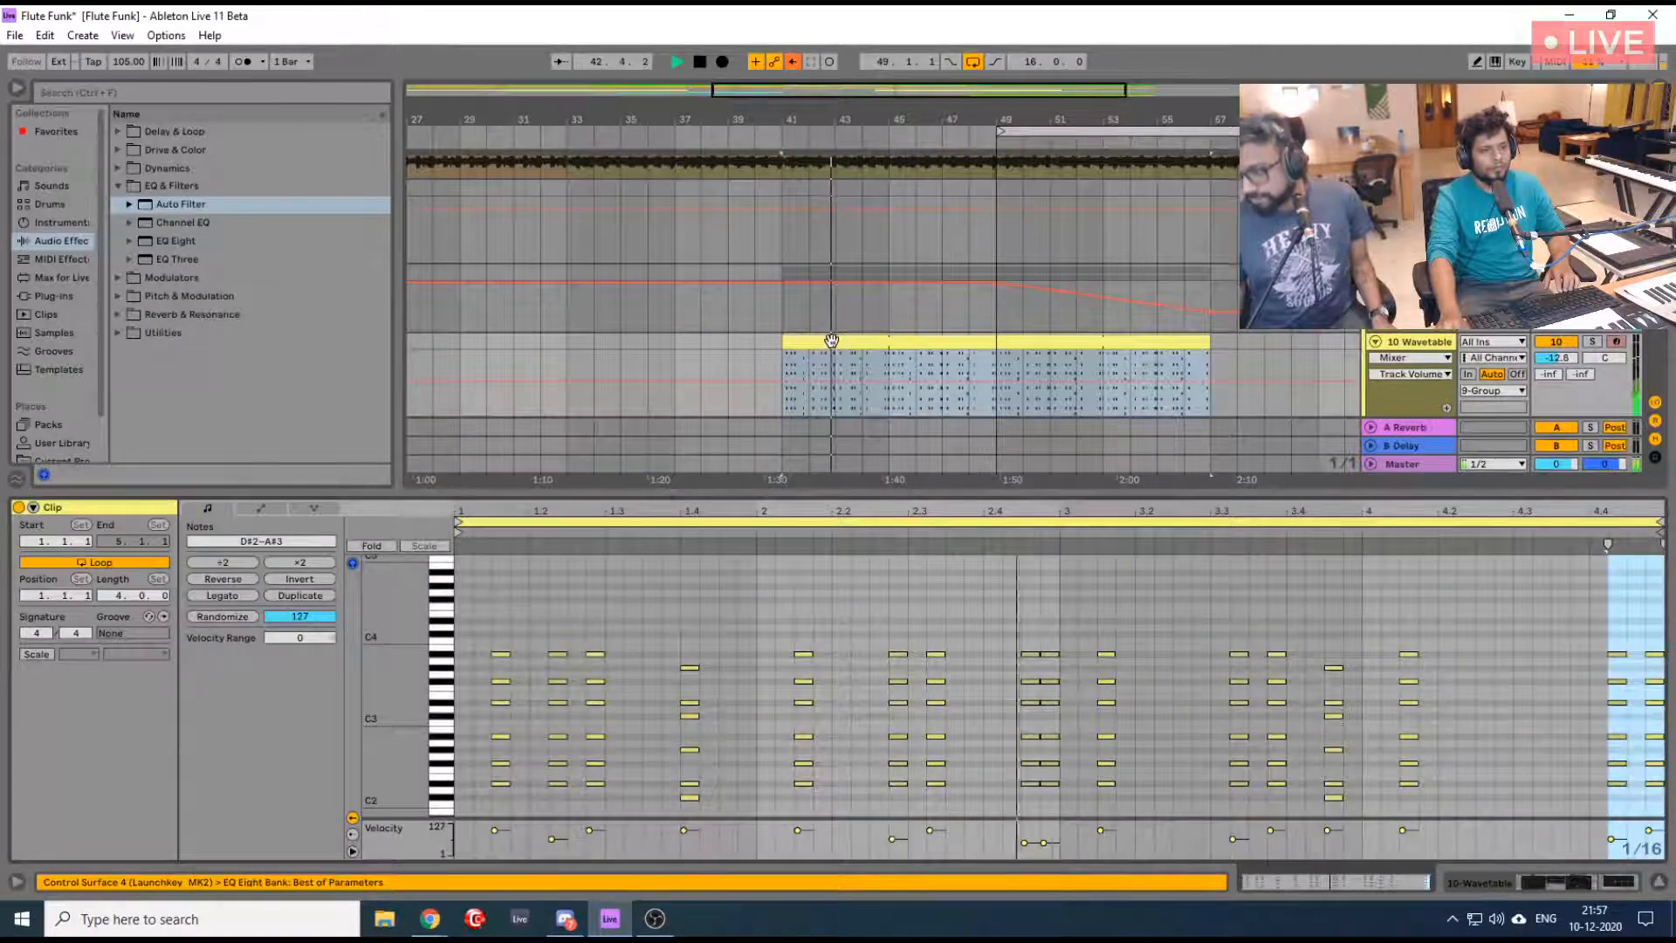
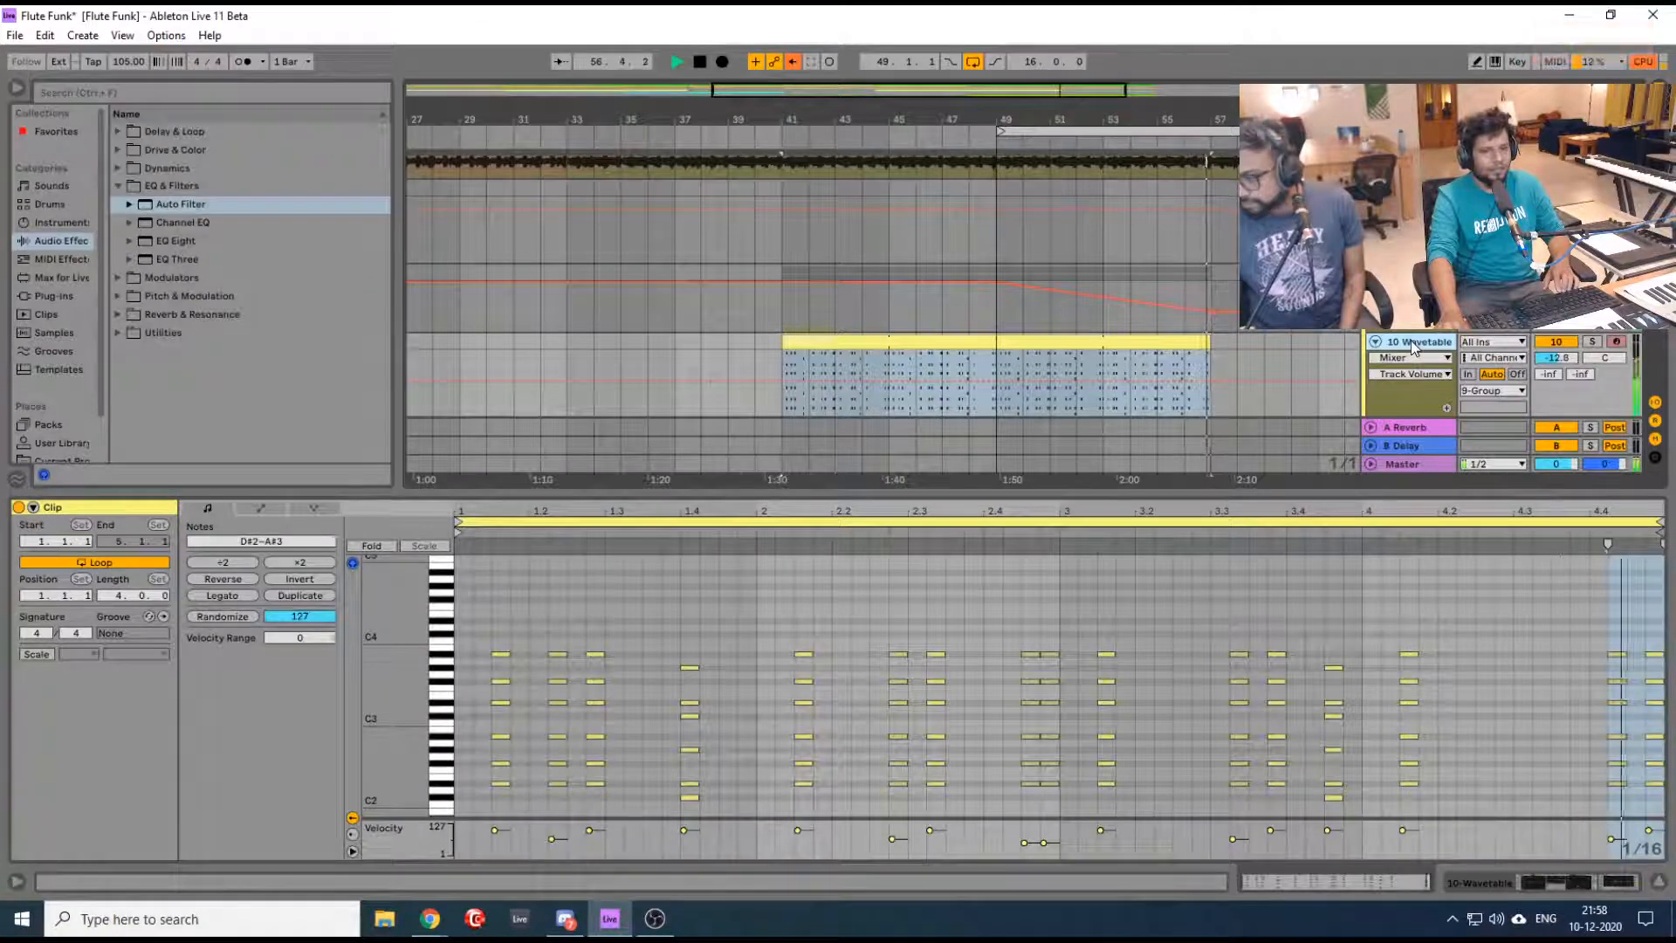
Try ending the bass and Sample track clips at bar 57, and extend both back to bar 65
{"action": "left_click_drag", "start_coordinate": [968, 119], "coordinate": [968, 87]}
{"action": "scroll", "coordinate": [1180, 274], "scroll_direction": "up", "scroll_amount": 3}
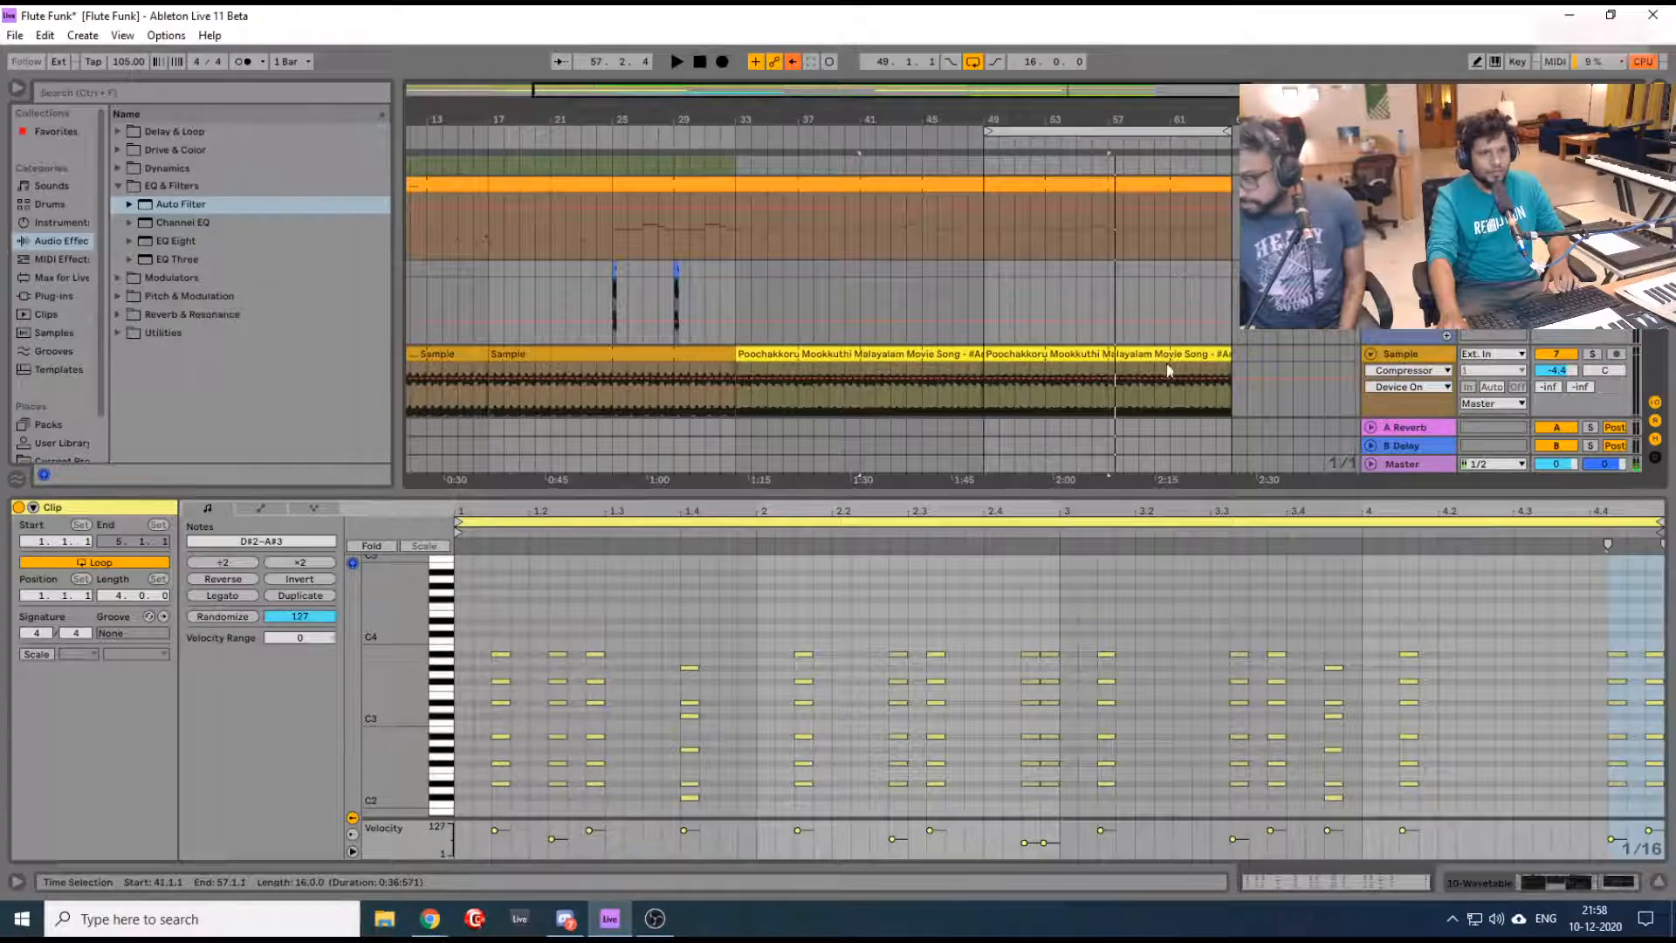
{"action": "left_click", "coordinate": [1170, 370]}
{"action": "left_click_drag", "start_coordinate": [1224, 351], "coordinate": [1122, 358]}
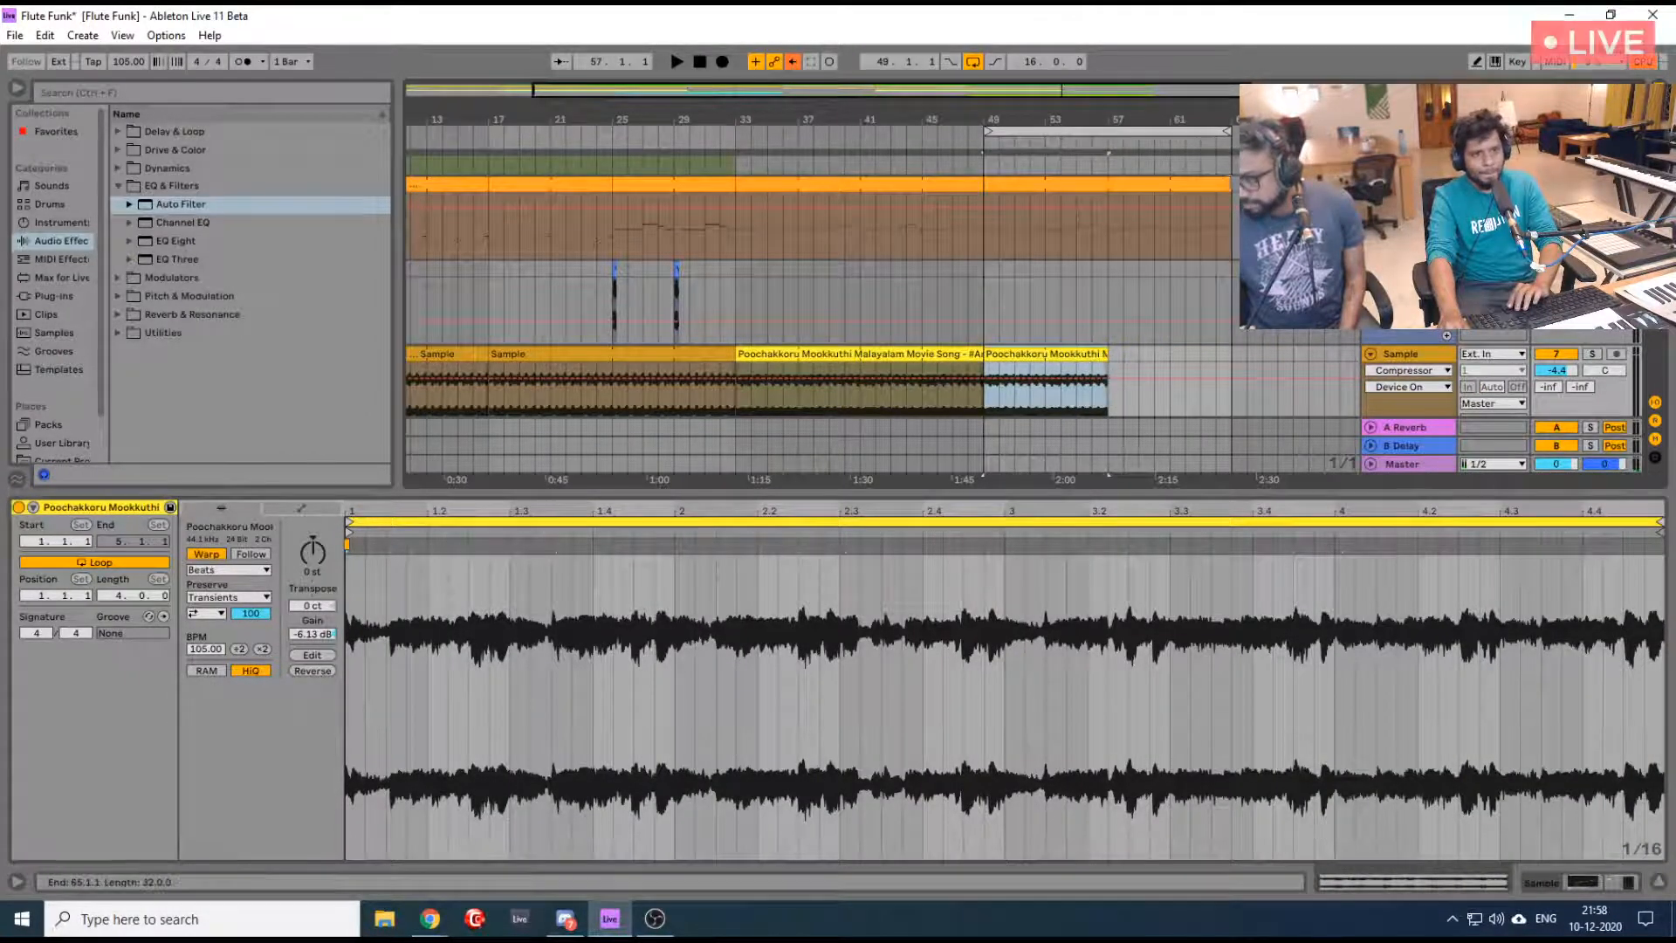
{"action": "left_click_drag", "start_coordinate": [1224, 182], "coordinate": [1109, 183]}
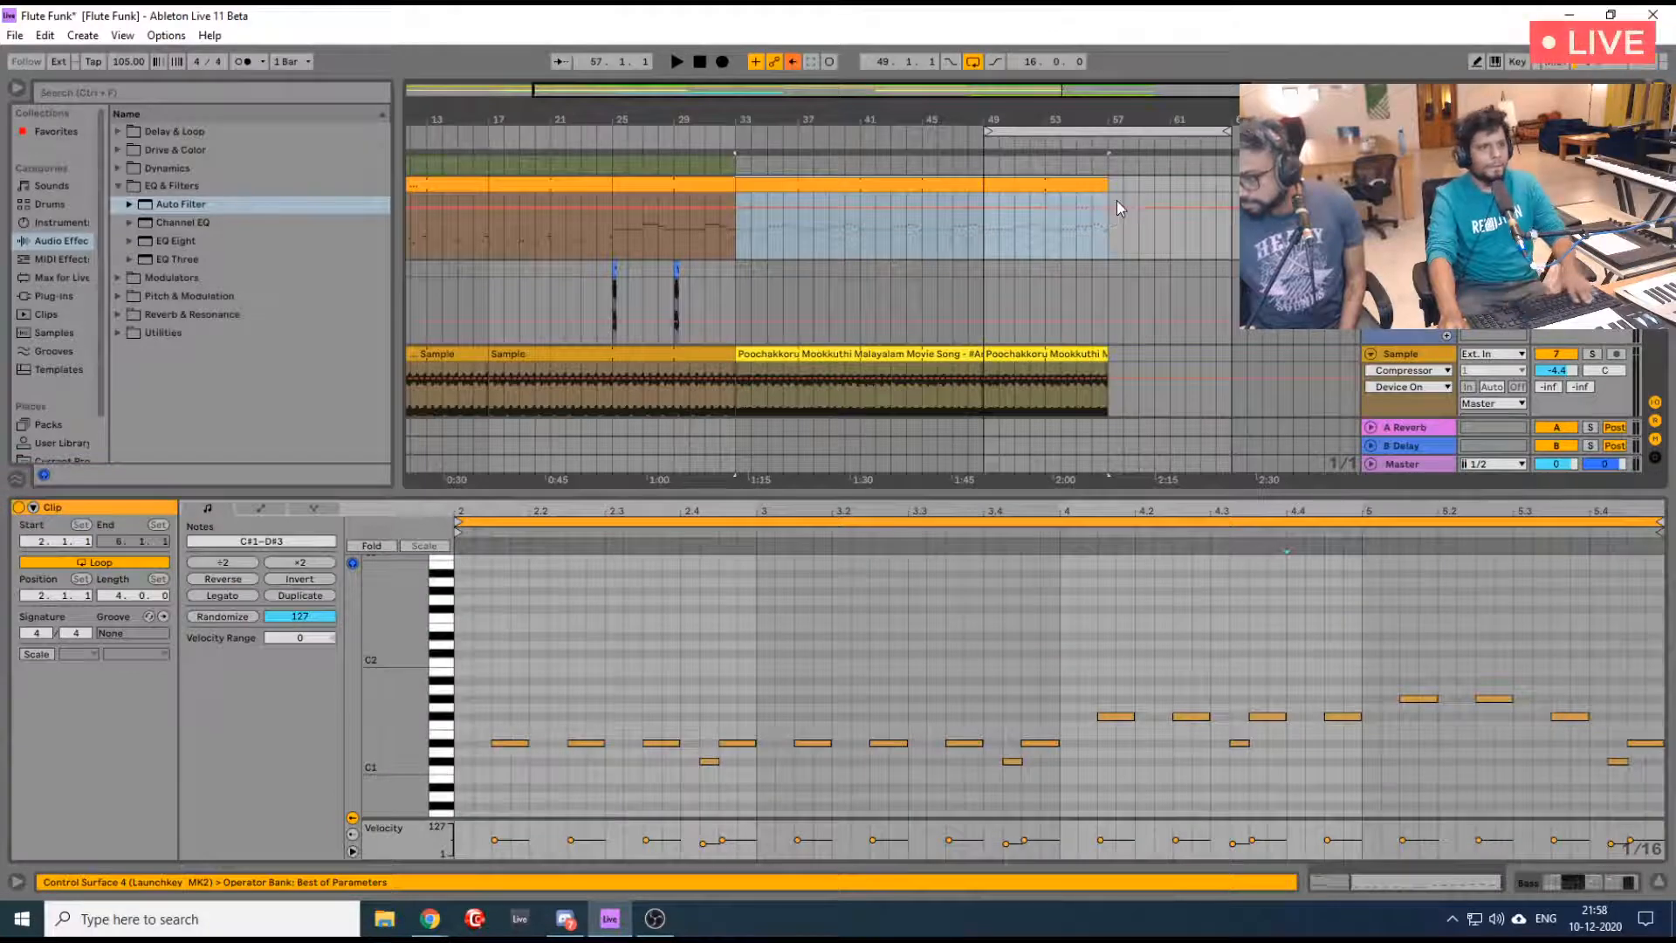
{"action": "left_click_drag", "start_coordinate": [1102, 184], "coordinate": [1226, 184]}
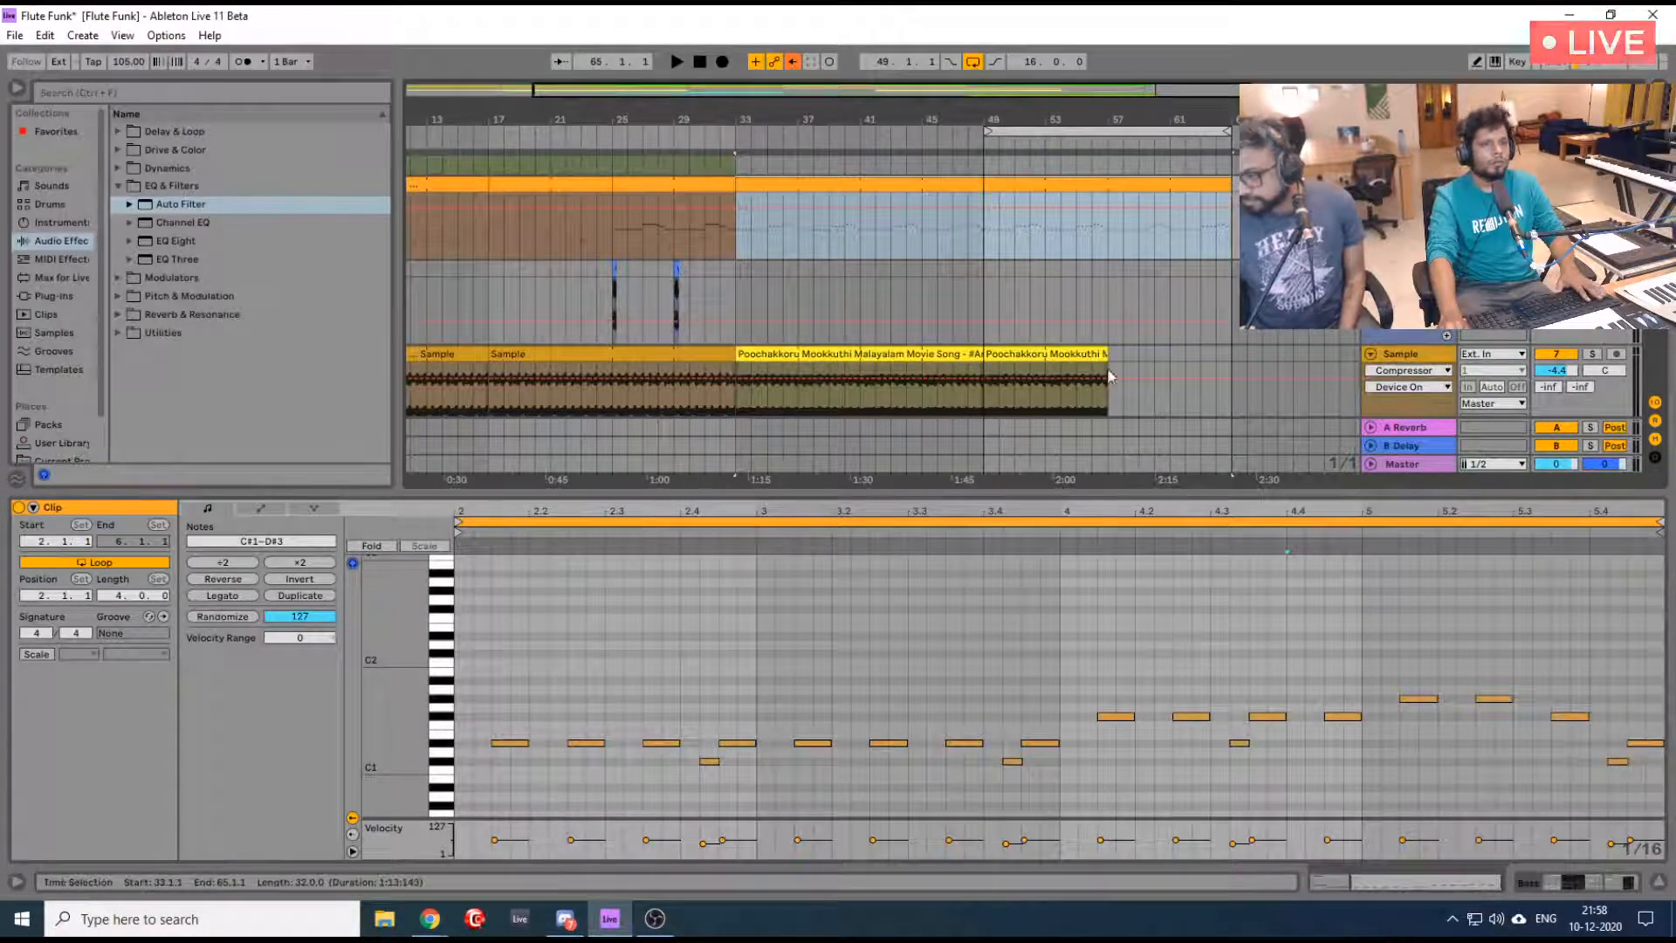
{"action": "left_click_drag", "start_coordinate": [1106, 358], "coordinate": [1234, 363]}
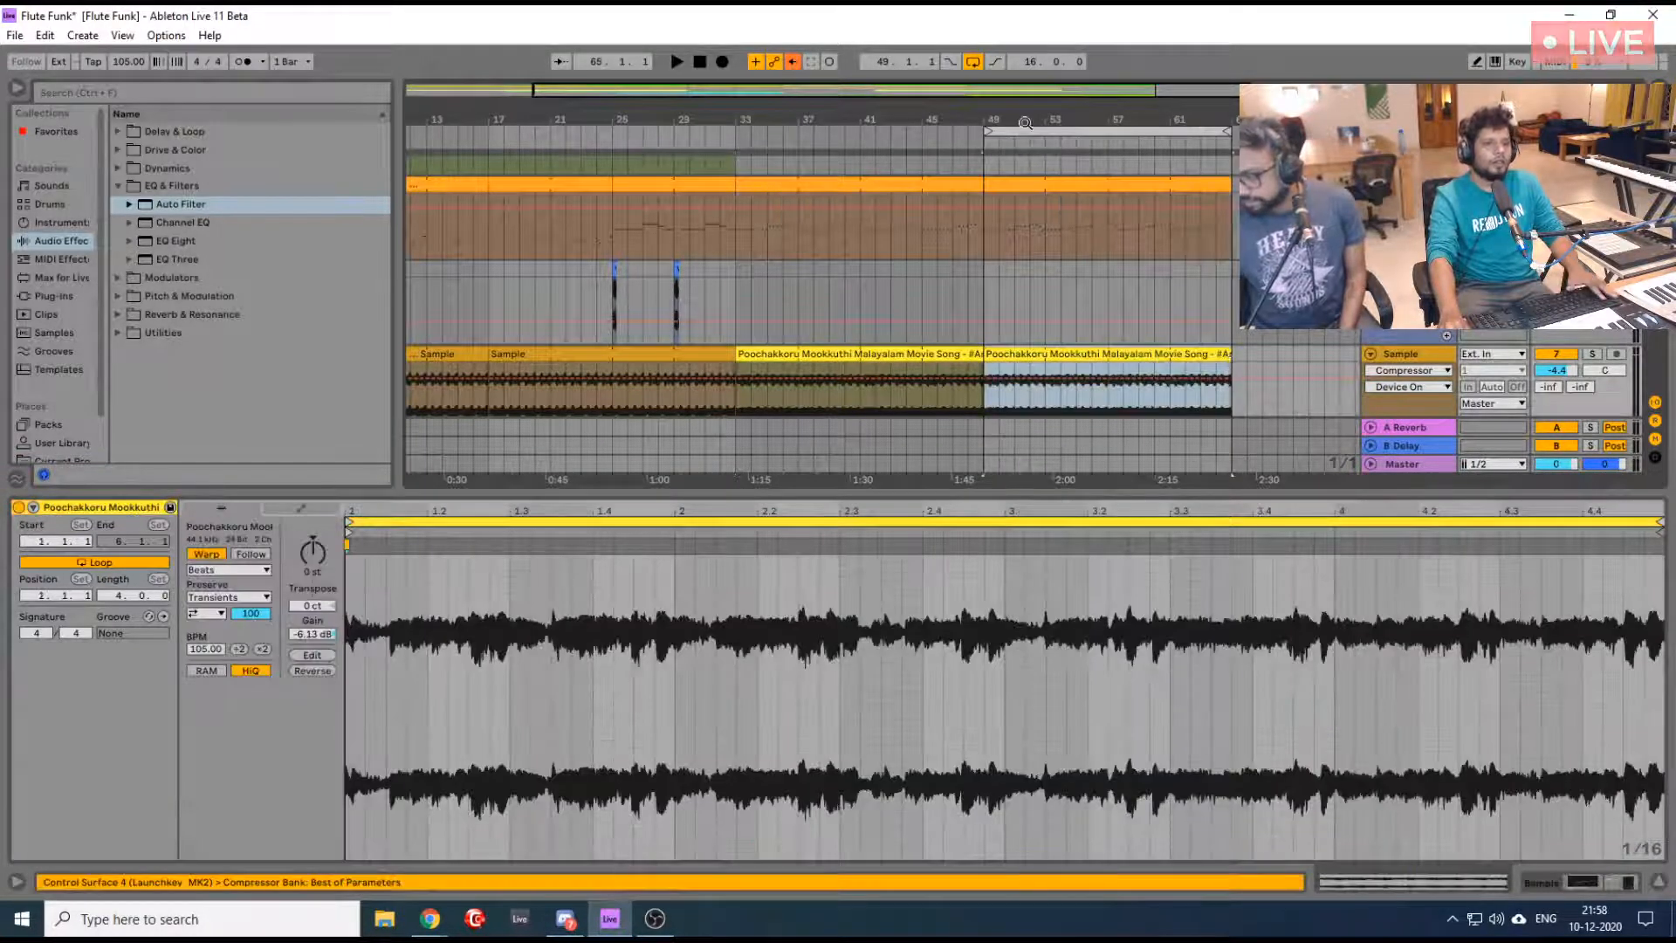
Play the arrangement from bar 33 and hide the automation lanes
{"action": "scroll", "coordinate": [1056, 324], "scroll_direction": "down", "scroll_amount": 3}
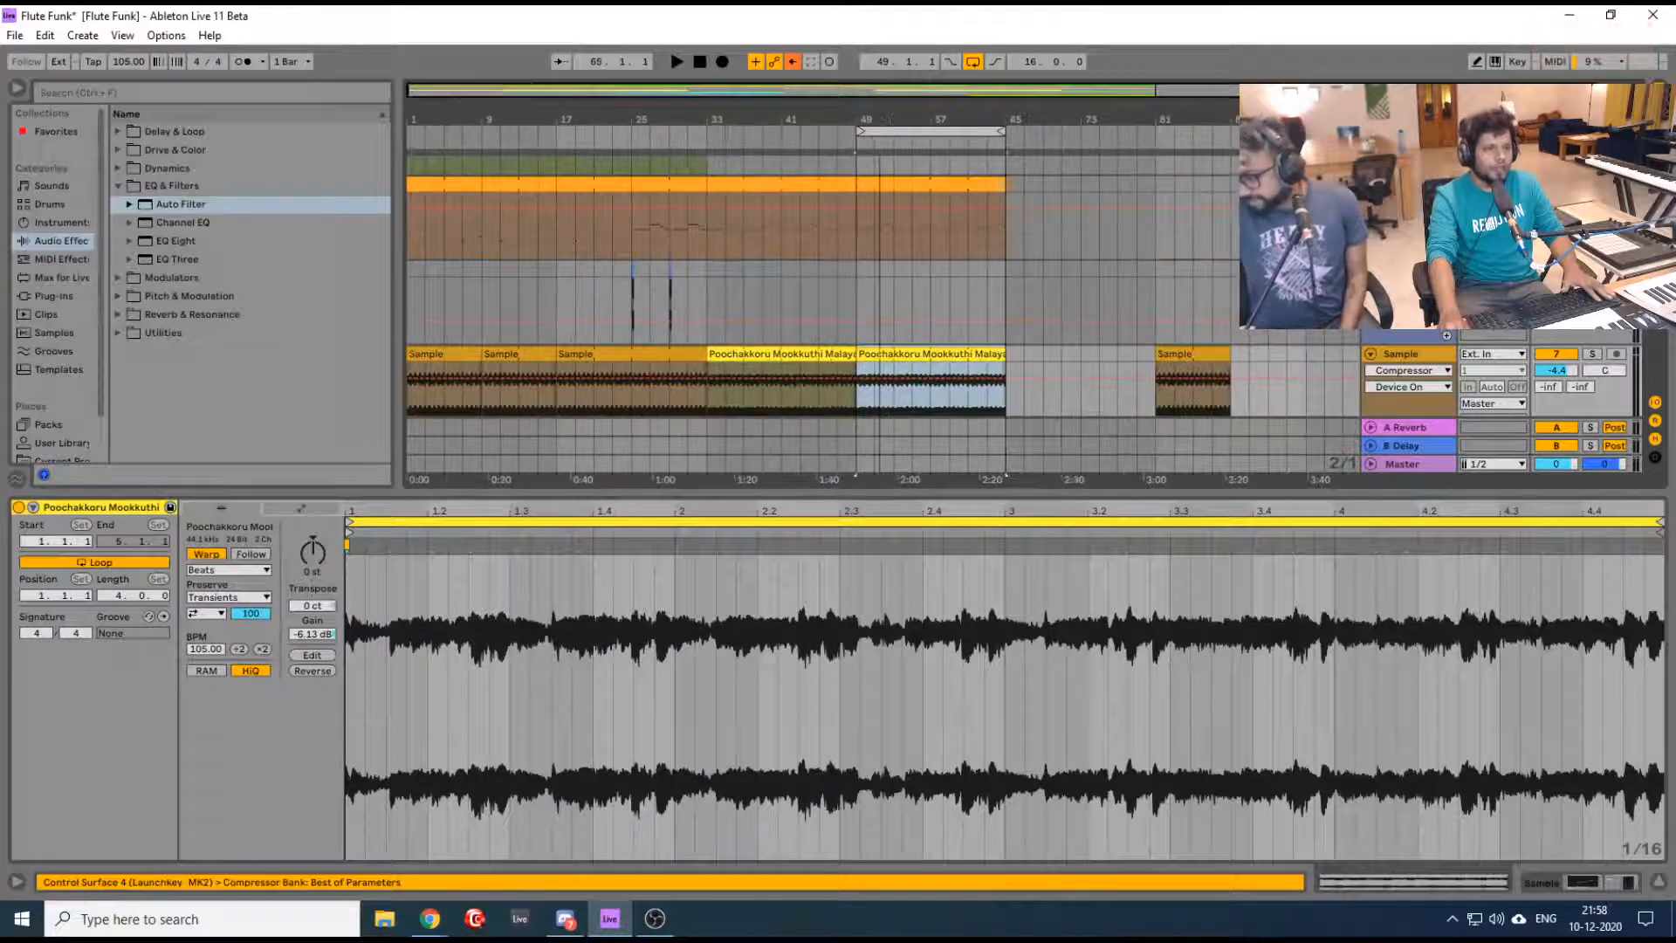
{"action": "left_click", "coordinate": [715, 361]}
{"action": "scroll", "coordinate": [861, 340], "scroll_direction": "down", "scroll_amount": 2}
{"action": "key", "text": "space"}
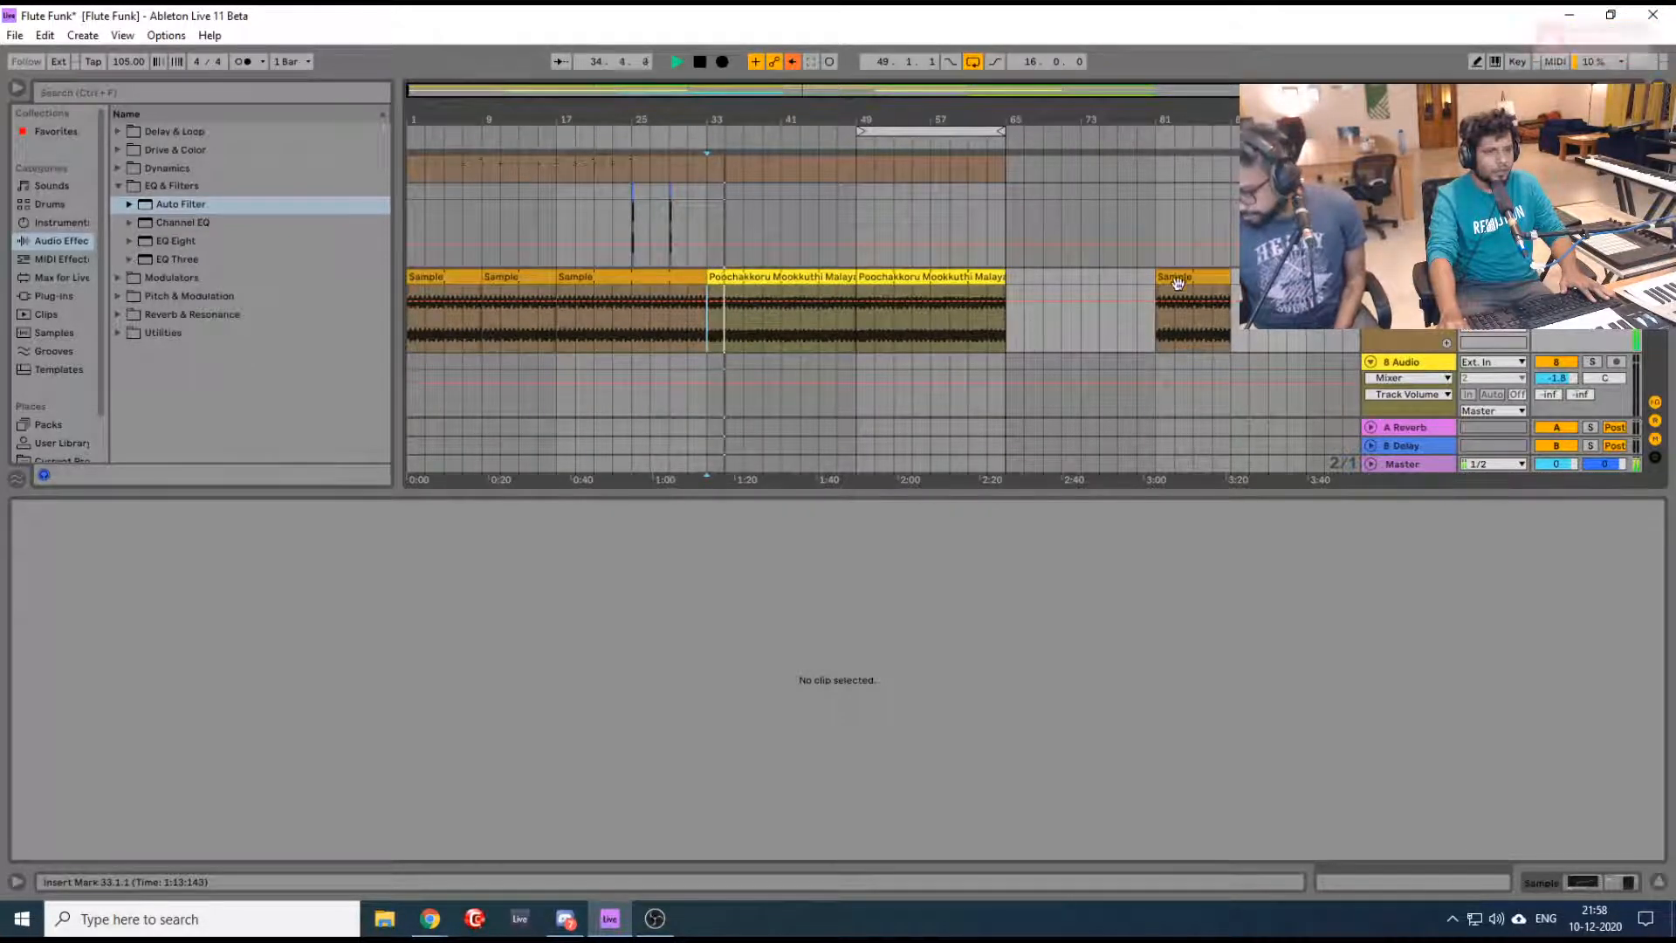
{"action": "key", "text": "a"}
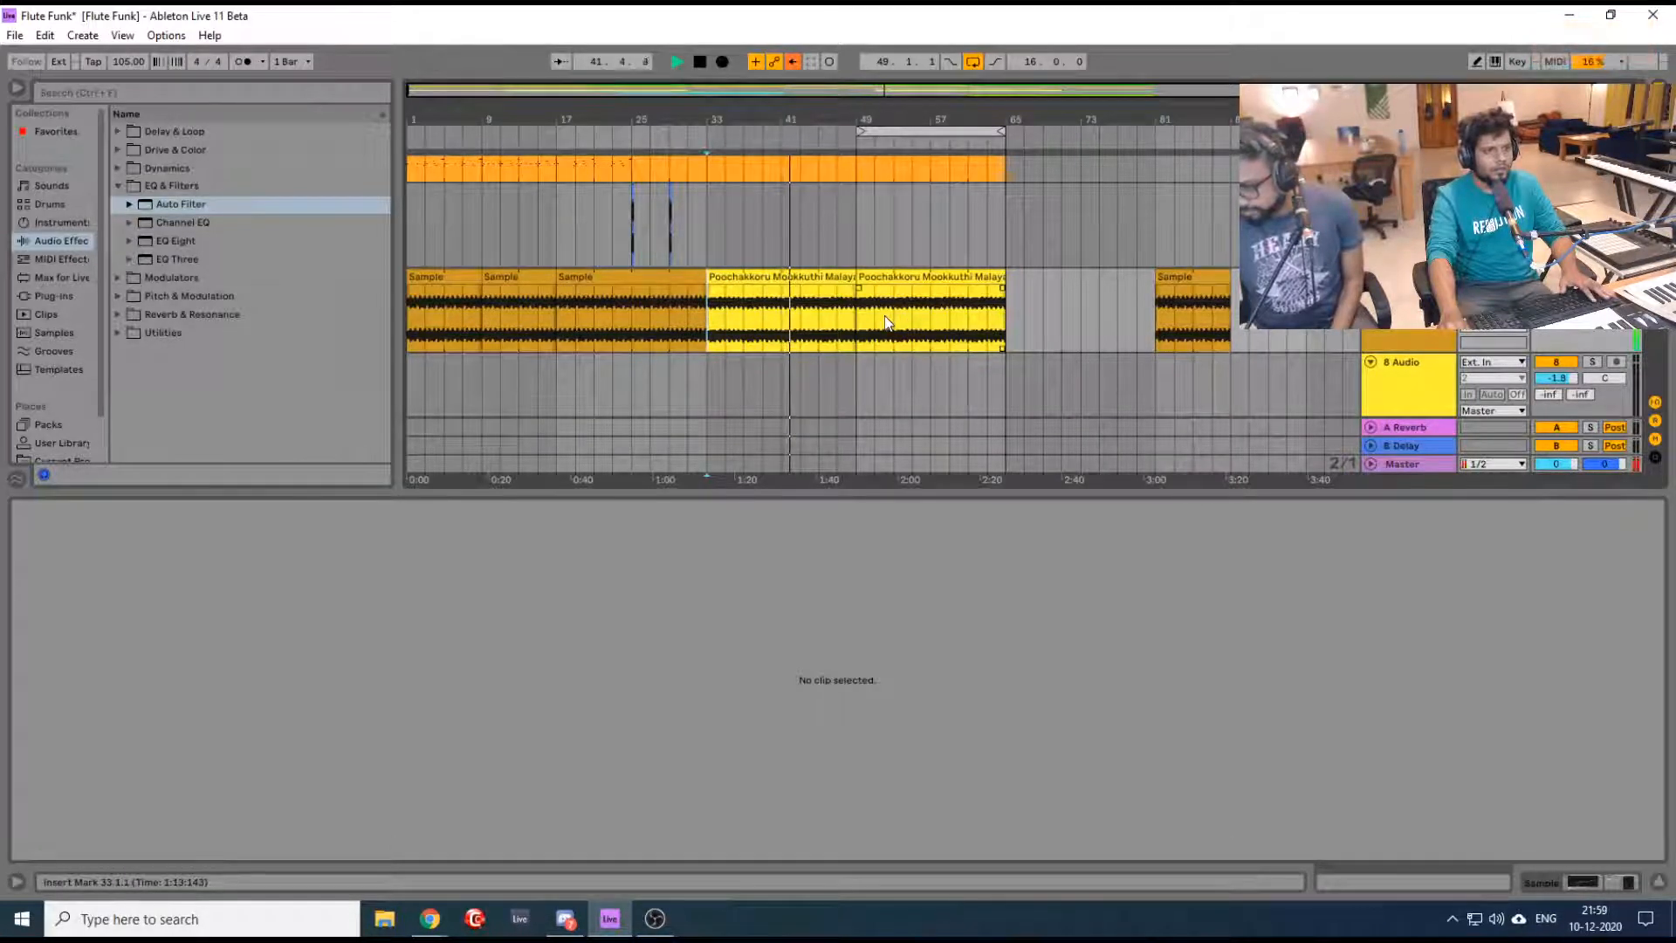
{"action": "scroll", "coordinate": [1237, 313], "scroll_direction": "down", "scroll_amount": 3}
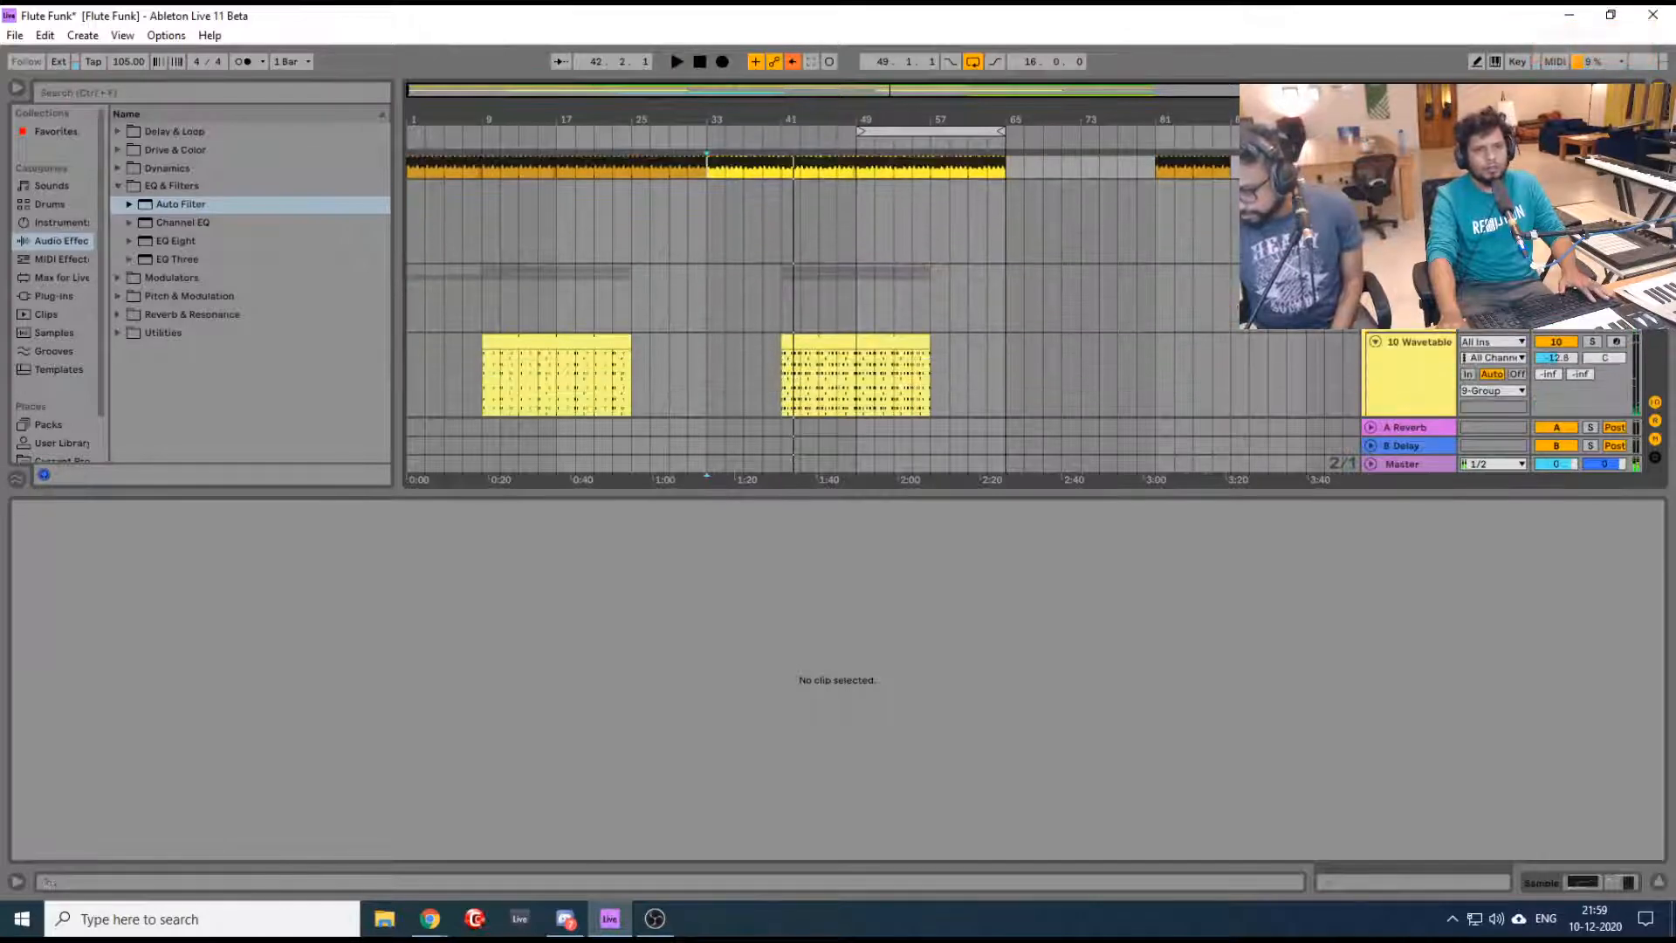
{"action": "key", "text": "space"}
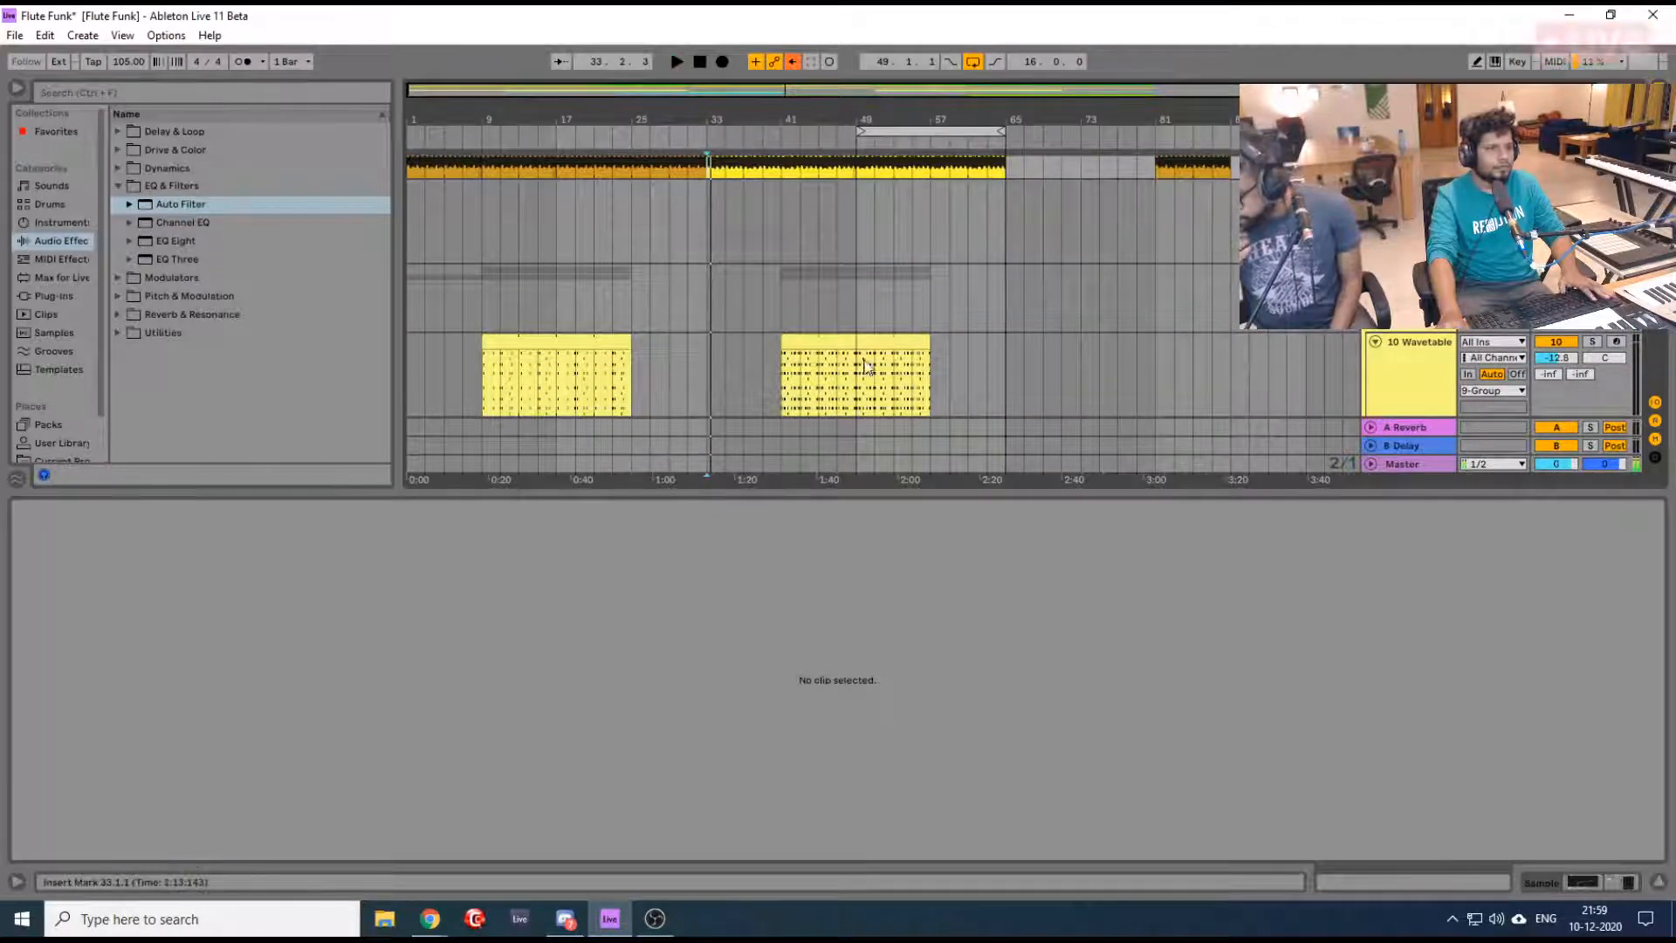
Audition the arrangement from bars 41 and 17, and place the spare Sample clip from bar 81 at bars 41 and 57
{"action": "left_click", "coordinate": [789, 384]}
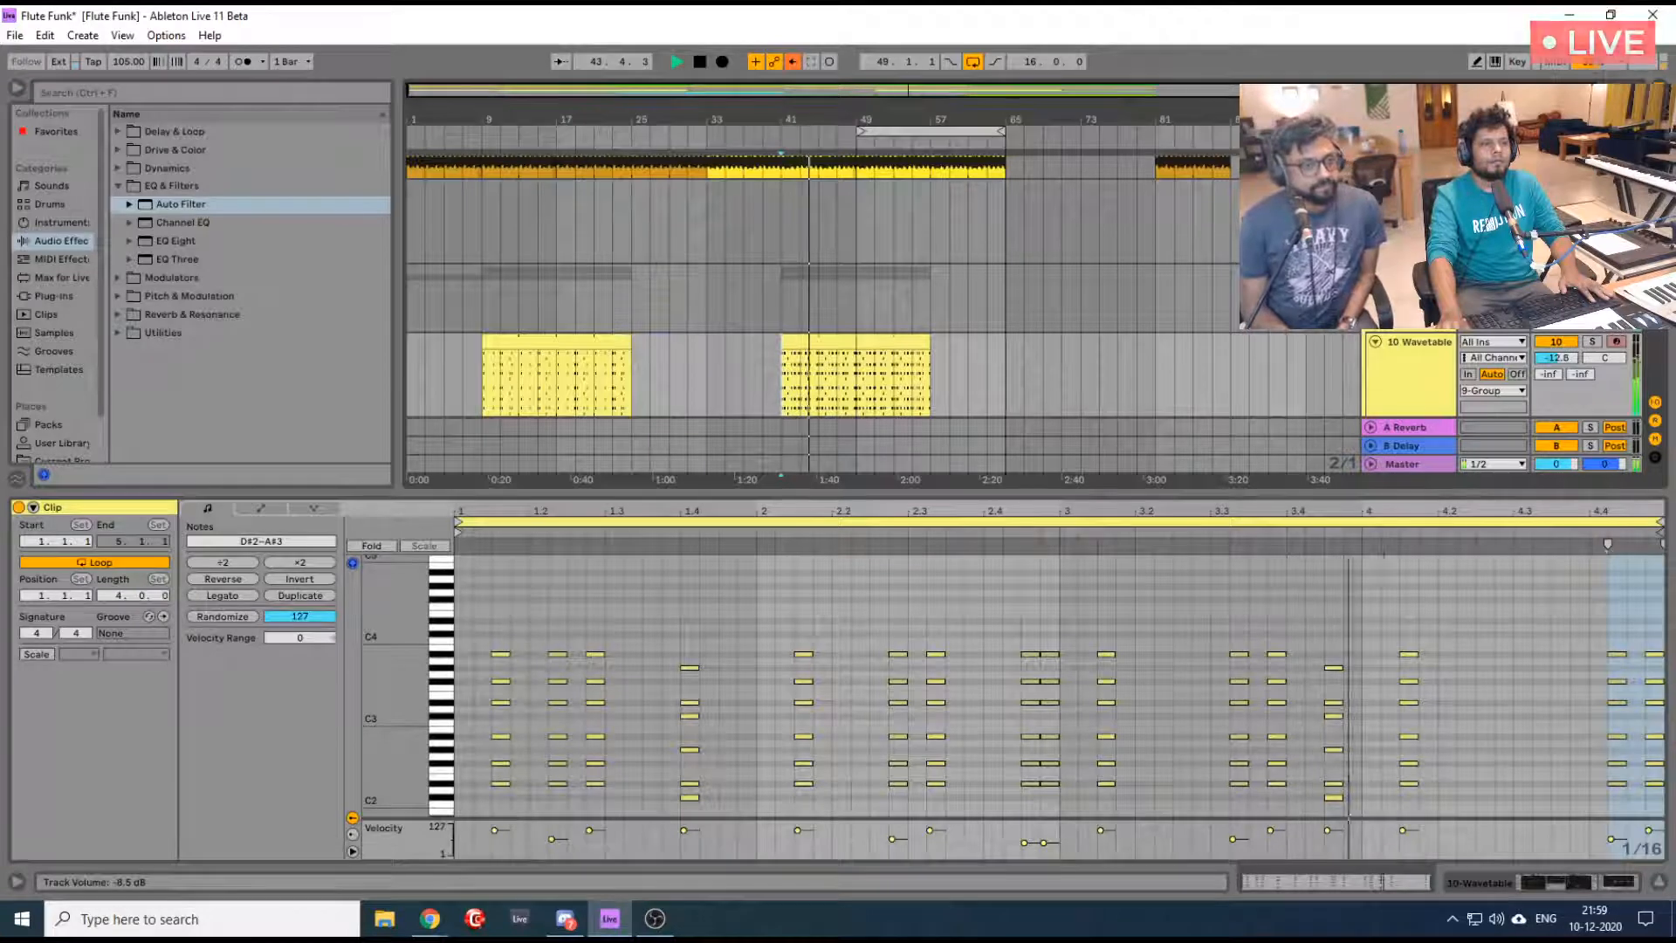
{"action": "scroll", "coordinate": [943, 298], "scroll_direction": "up", "scroll_amount": 3}
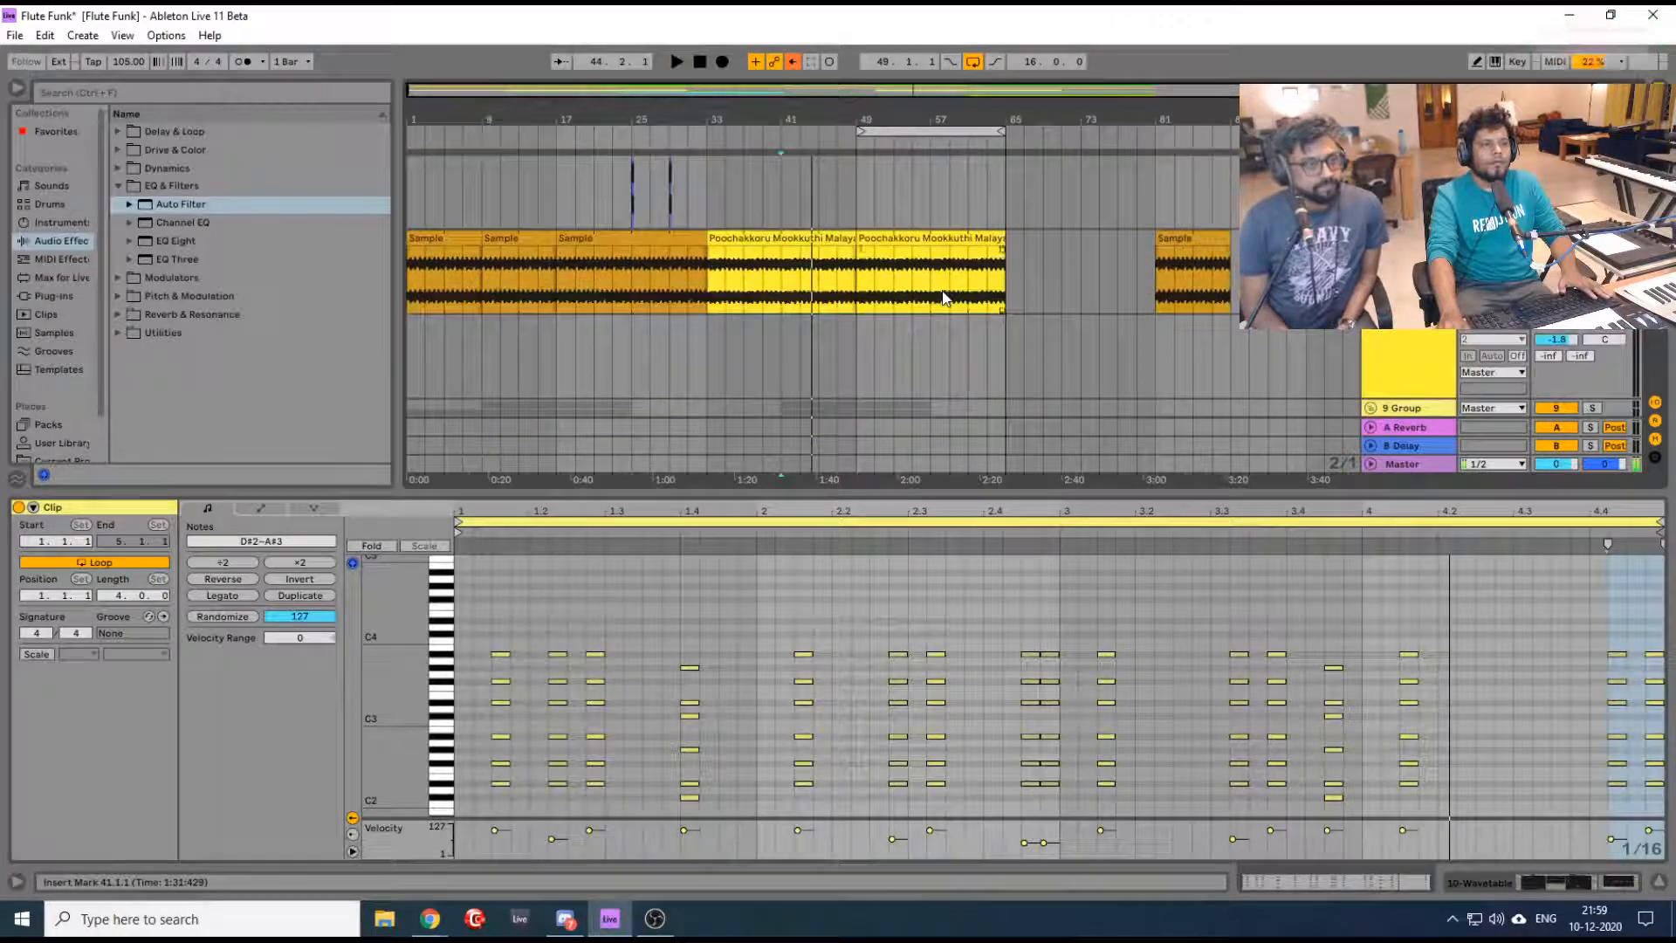
{"action": "left_click", "coordinate": [777, 282]}
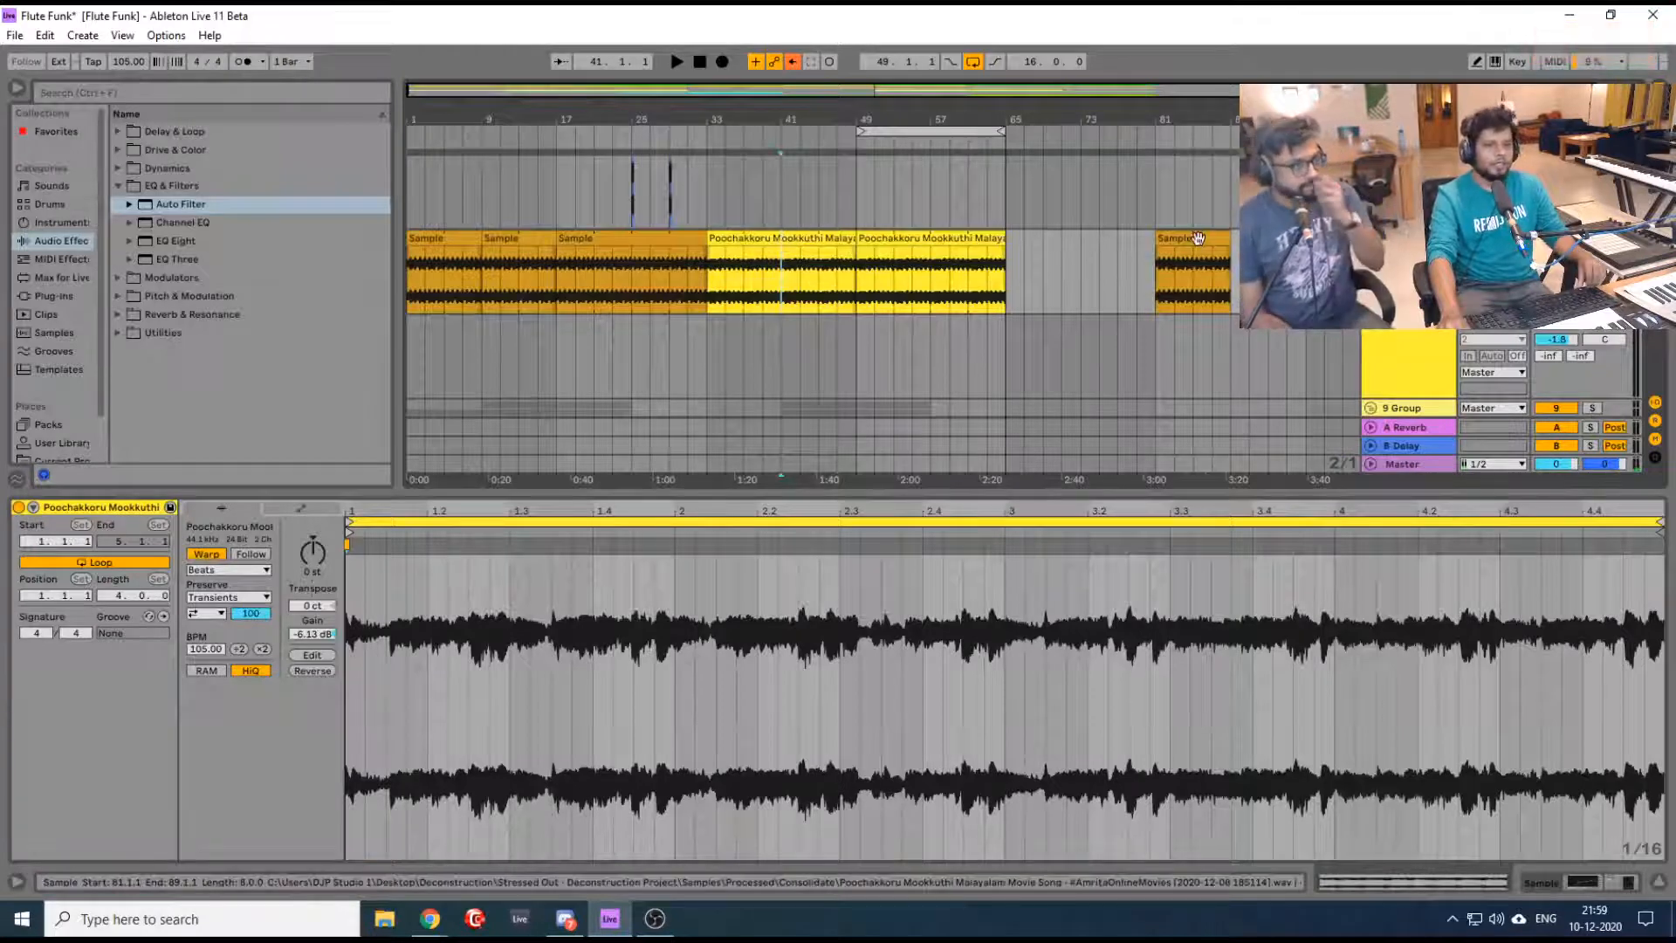
{"action": "left_click", "coordinate": [563, 284]}
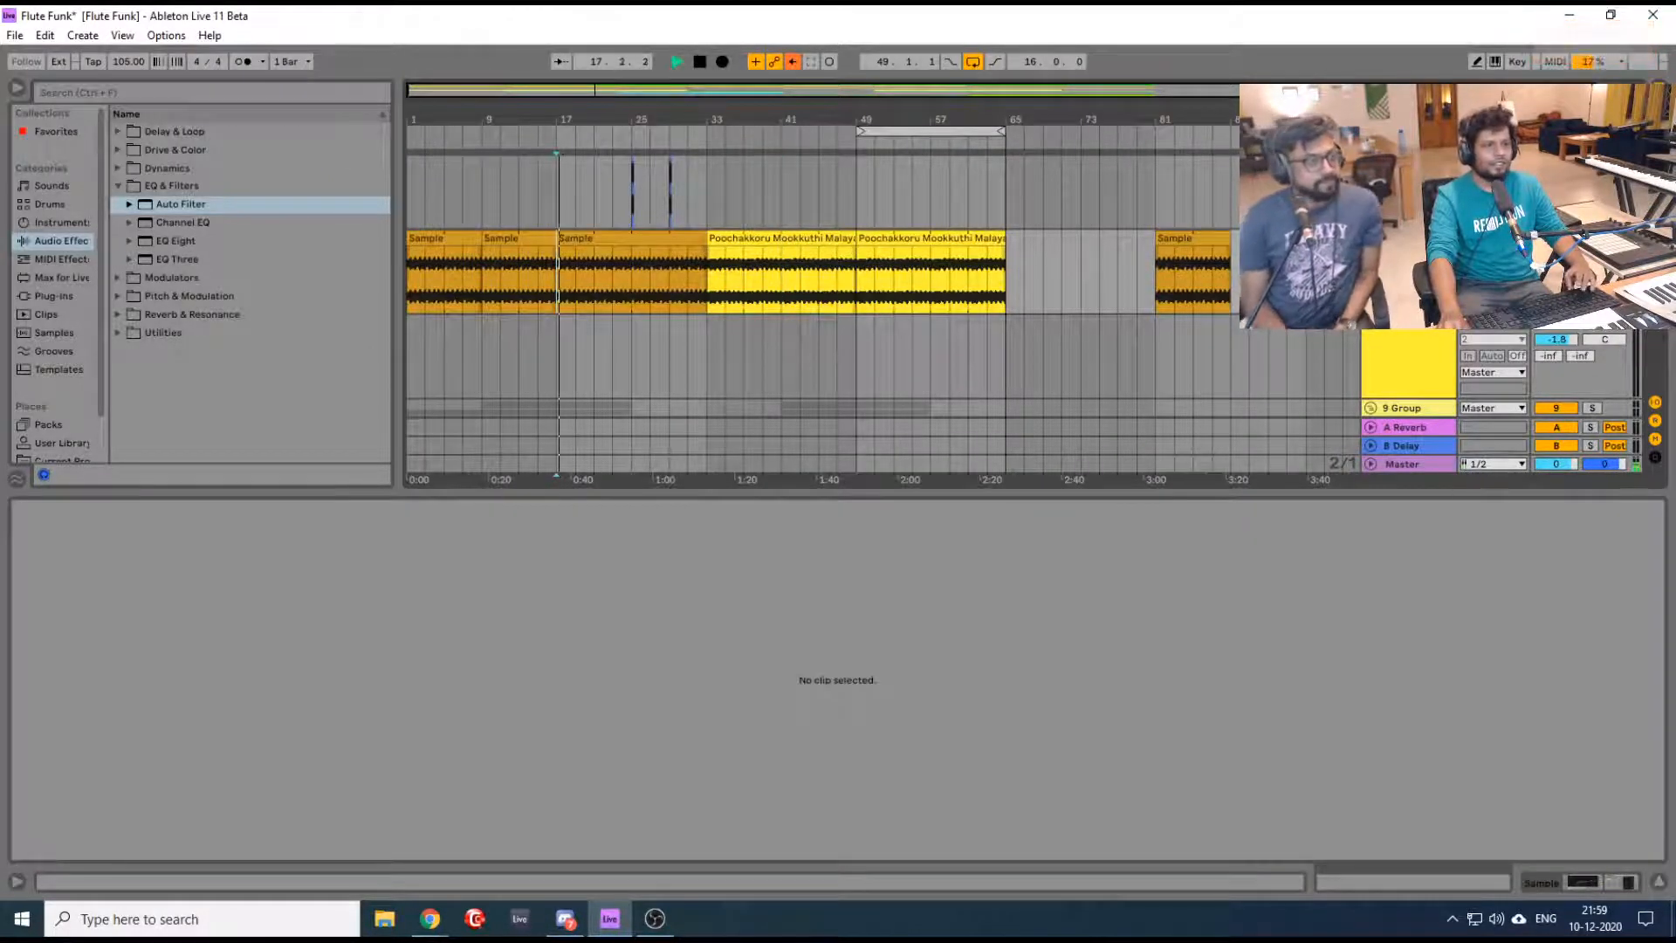
{"action": "left_click_drag", "start_coordinate": [1199, 258], "coordinate": [972, 247]}
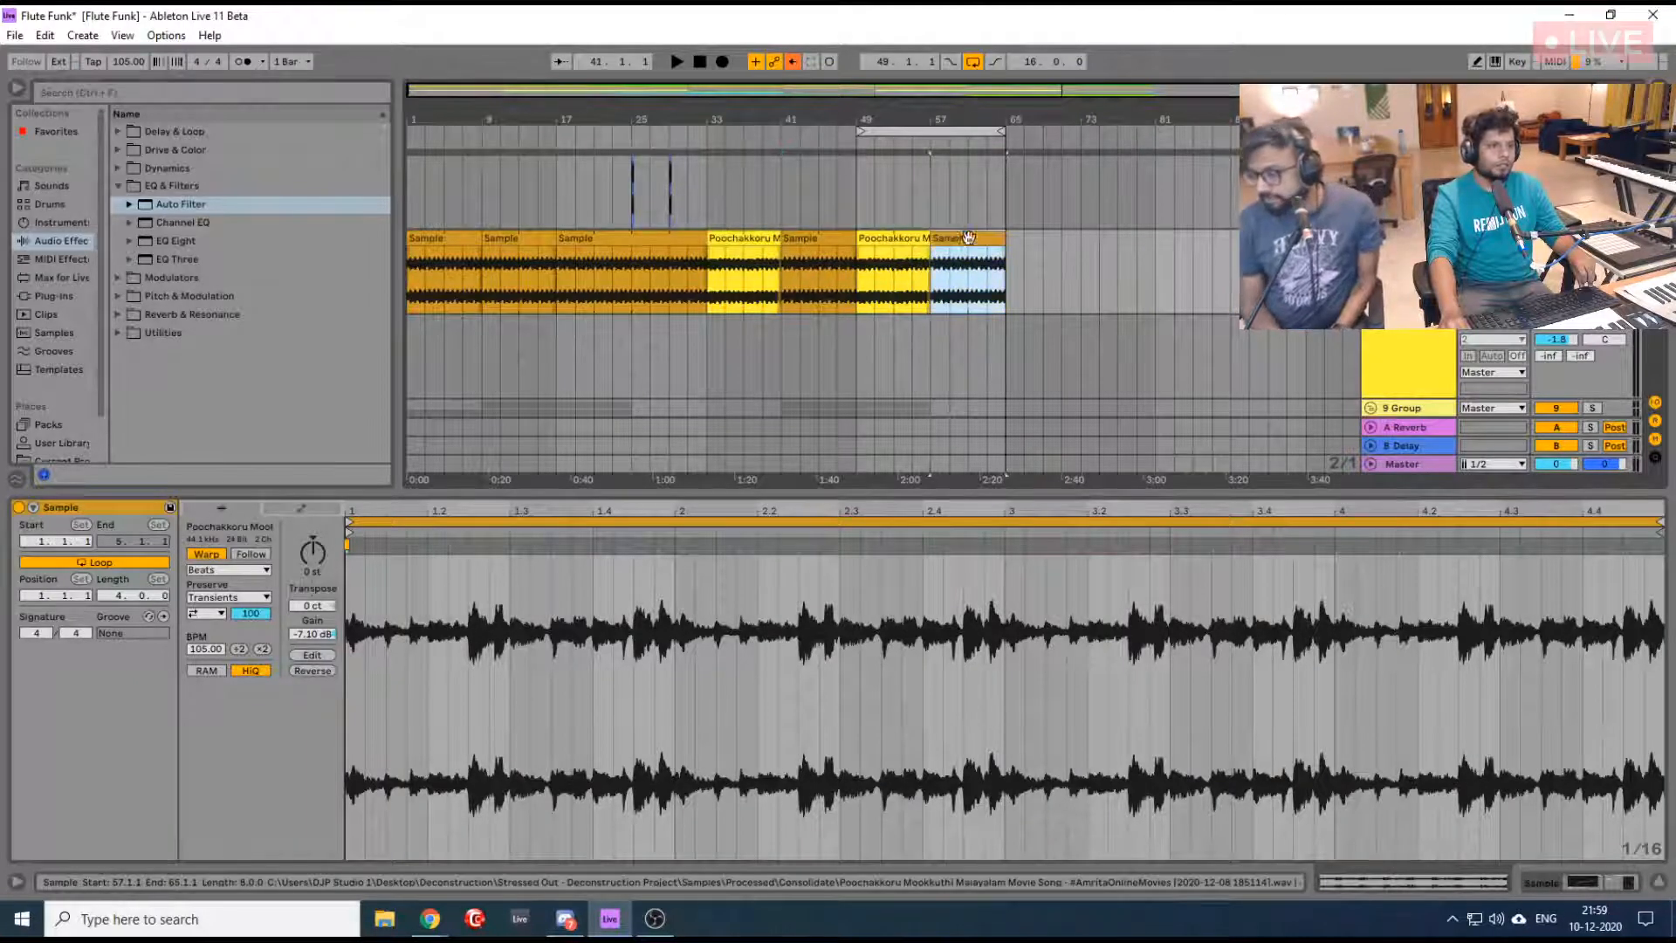
Play the transition into the alternating sample clips from bar 31 and save the project
{"action": "left_click", "coordinate": [708, 273]}
{"action": "key", "text": "space"}
{"action": "left_click", "coordinate": [691, 275]}
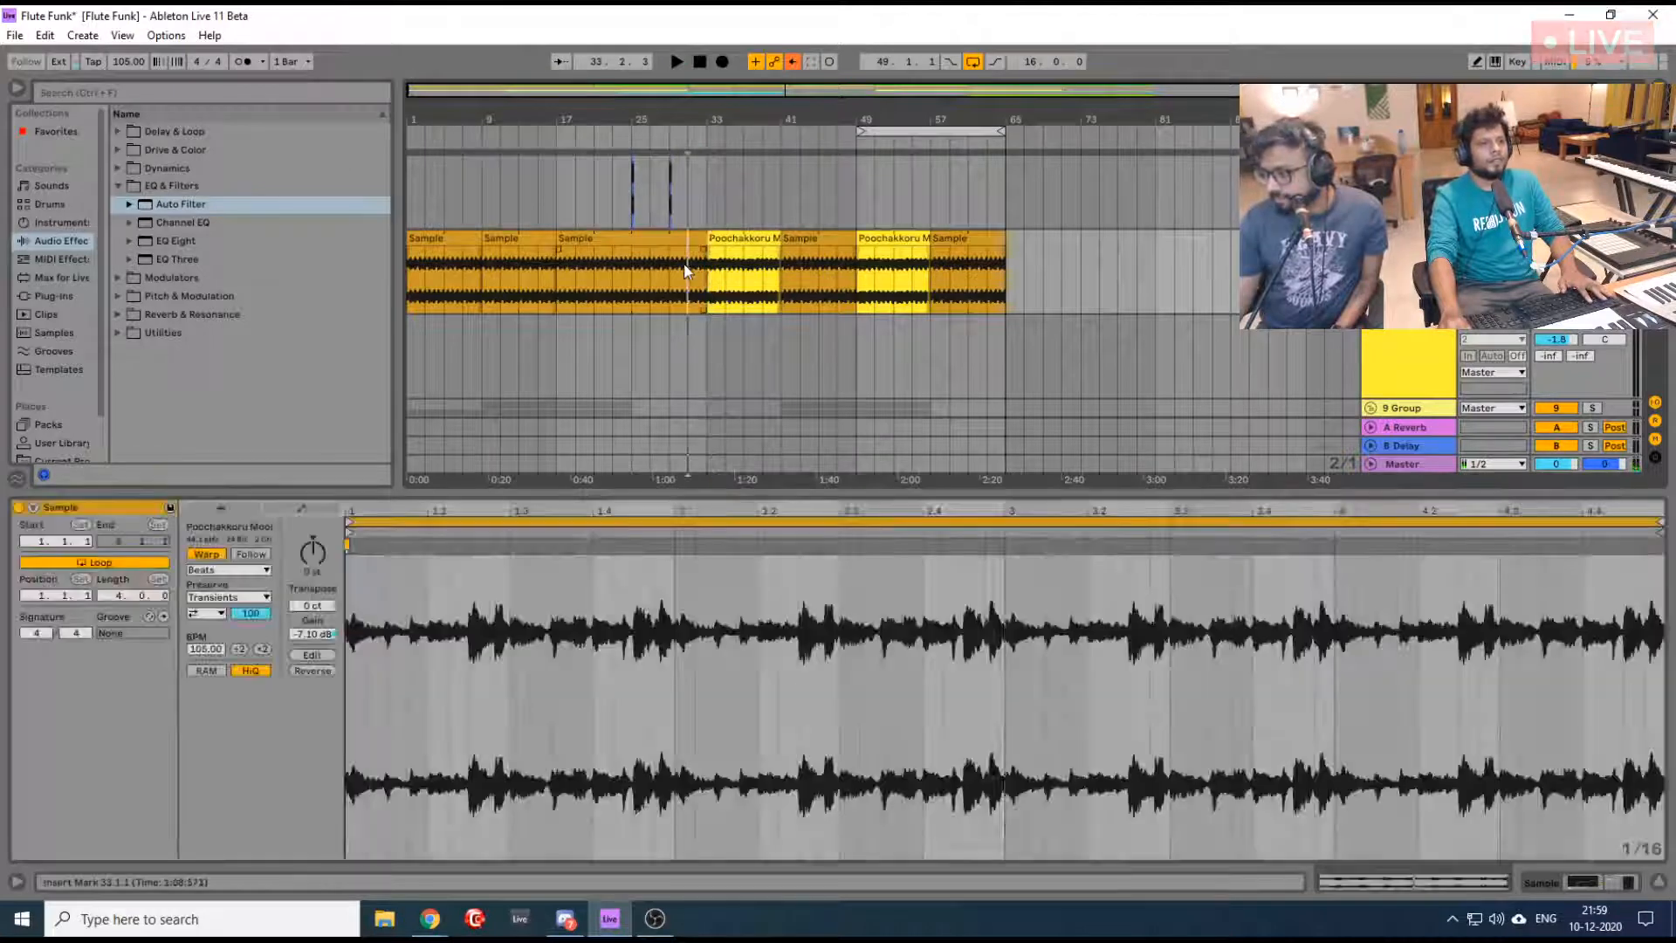
{"action": "key", "text": "ctrl+s"}
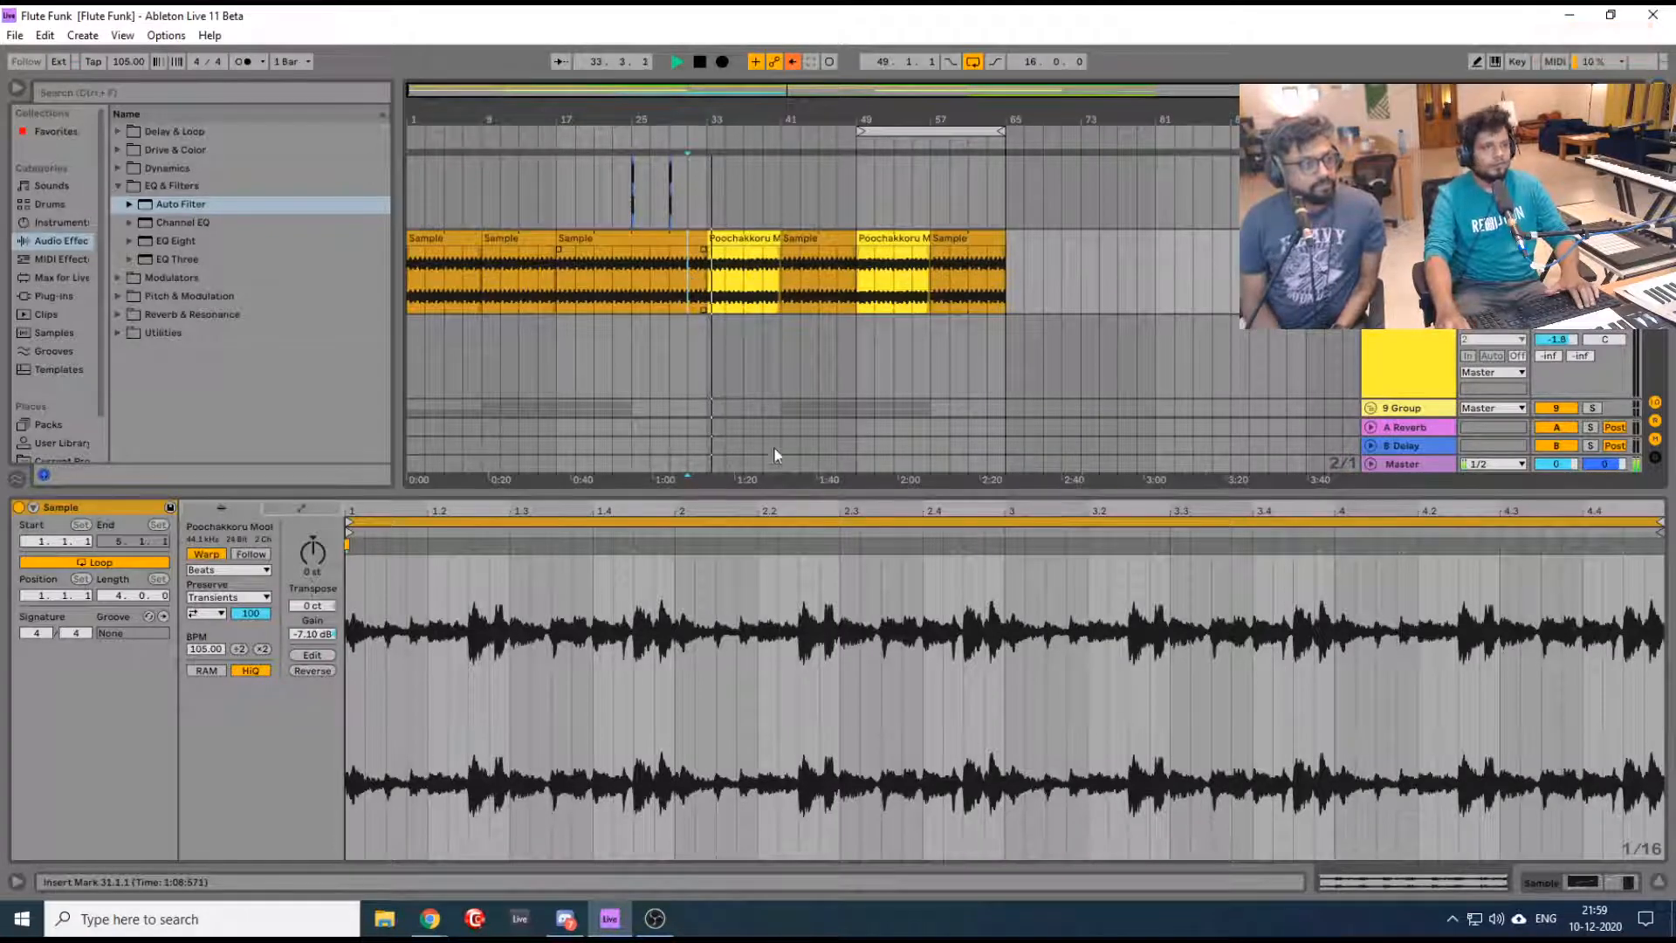
Enlarge the arrangement area, and set the Sample track's volume to -0.8 dB and the Vital track's volume to -15 dB
{"action": "scroll", "coordinate": [822, 307], "scroll_direction": "up", "scroll_amount": 3}
{"action": "scroll", "coordinate": [822, 307], "scroll_direction": "up", "scroll_amount": 3}
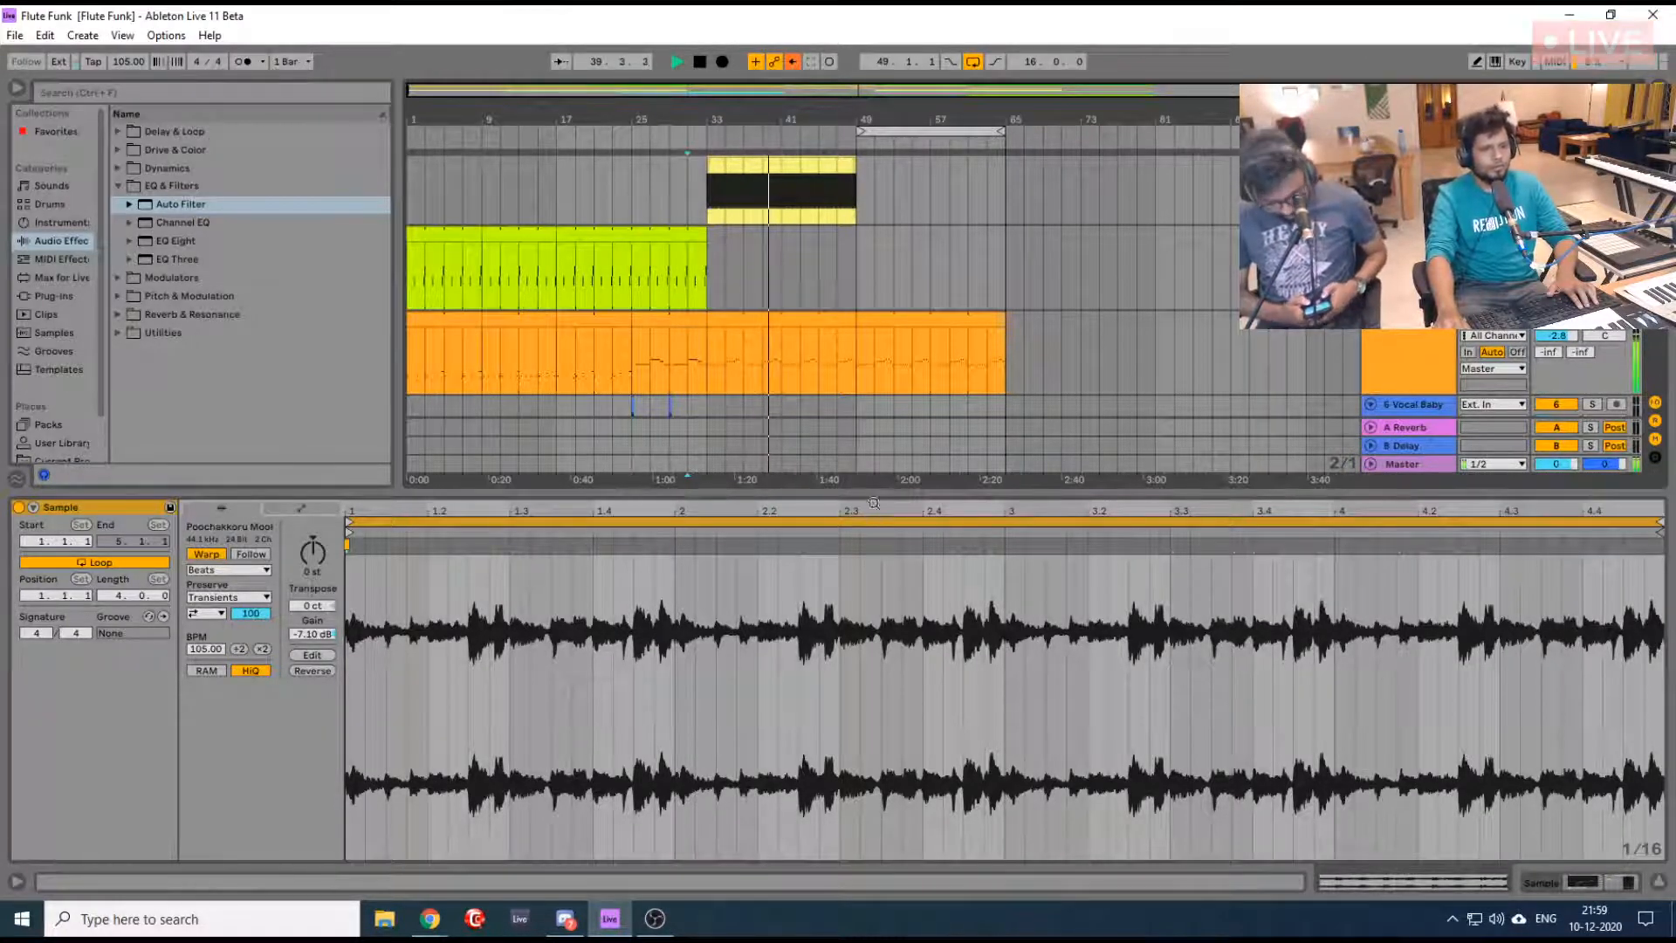
{"action": "left_click_drag", "start_coordinate": [878, 485], "coordinate": [869, 689]}
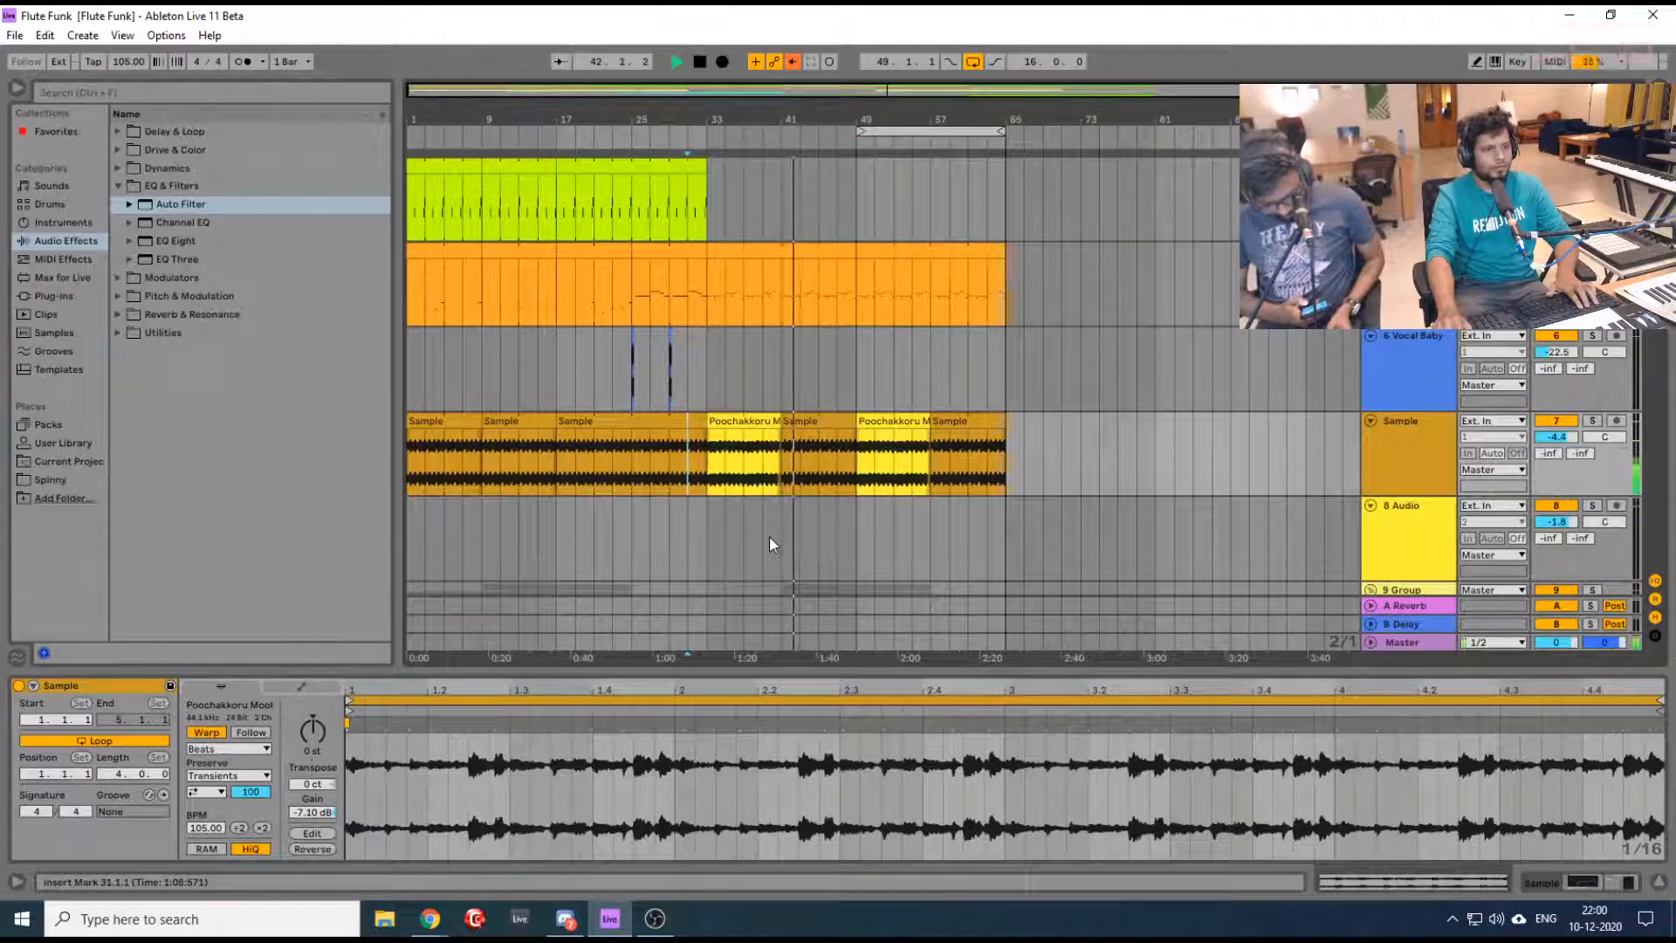
{"action": "scroll", "coordinate": [1567, 432], "scroll_direction": "up", "scroll_amount": 4}
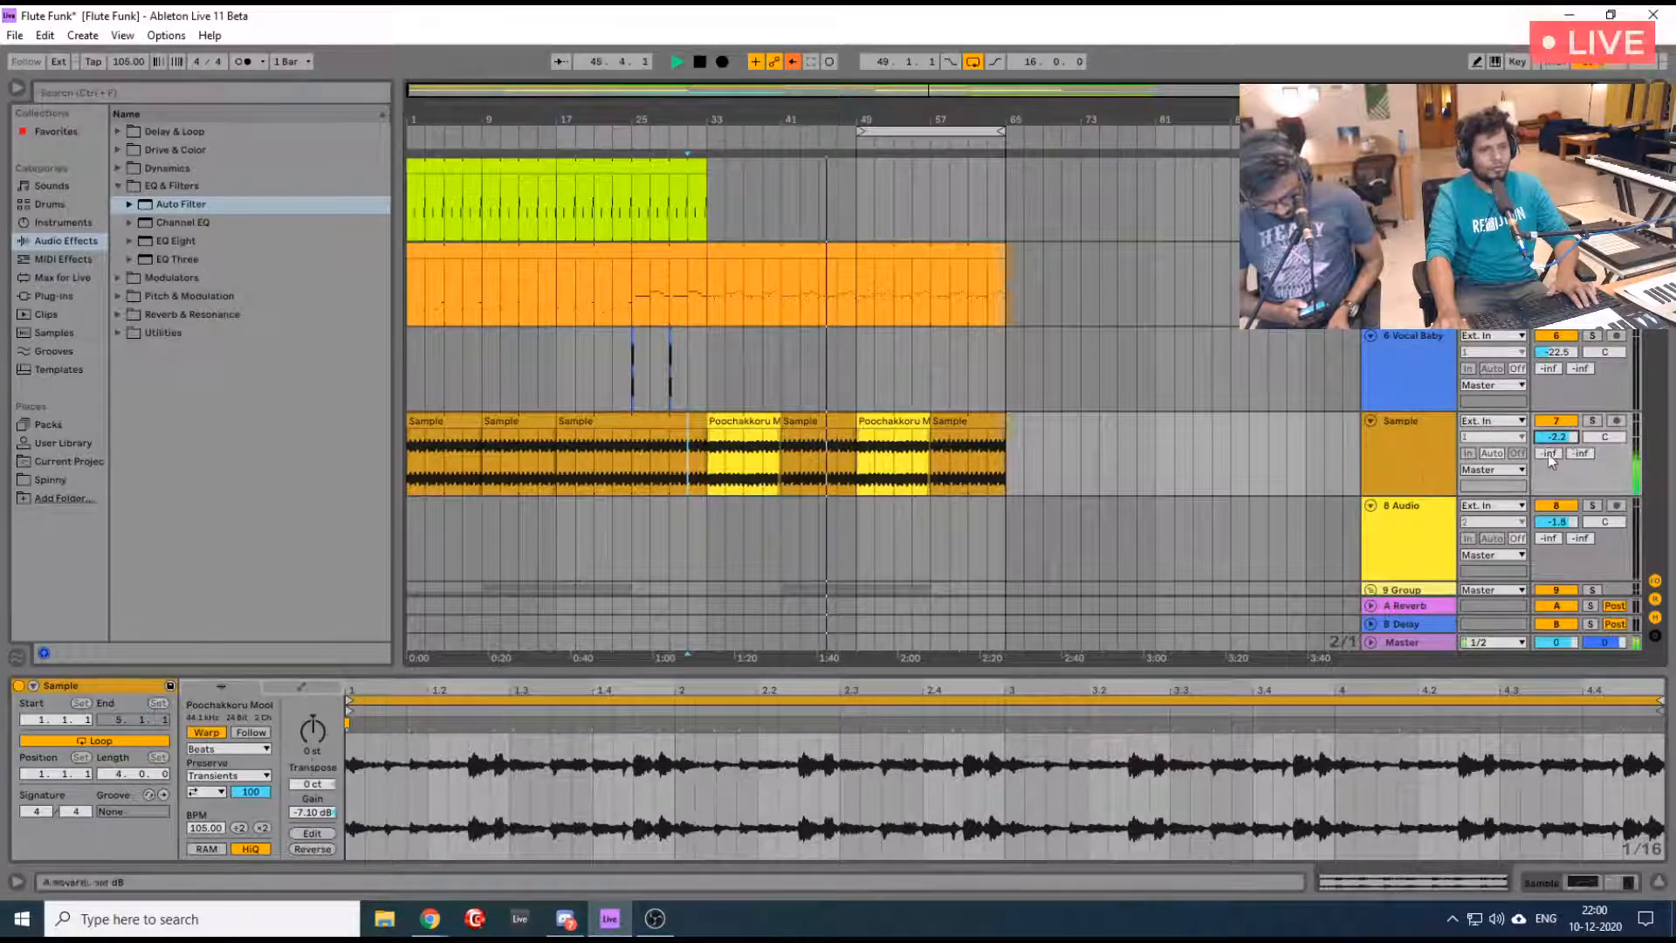
{"action": "scroll", "coordinate": [1562, 437], "scroll_direction": "up", "scroll_amount": 3}
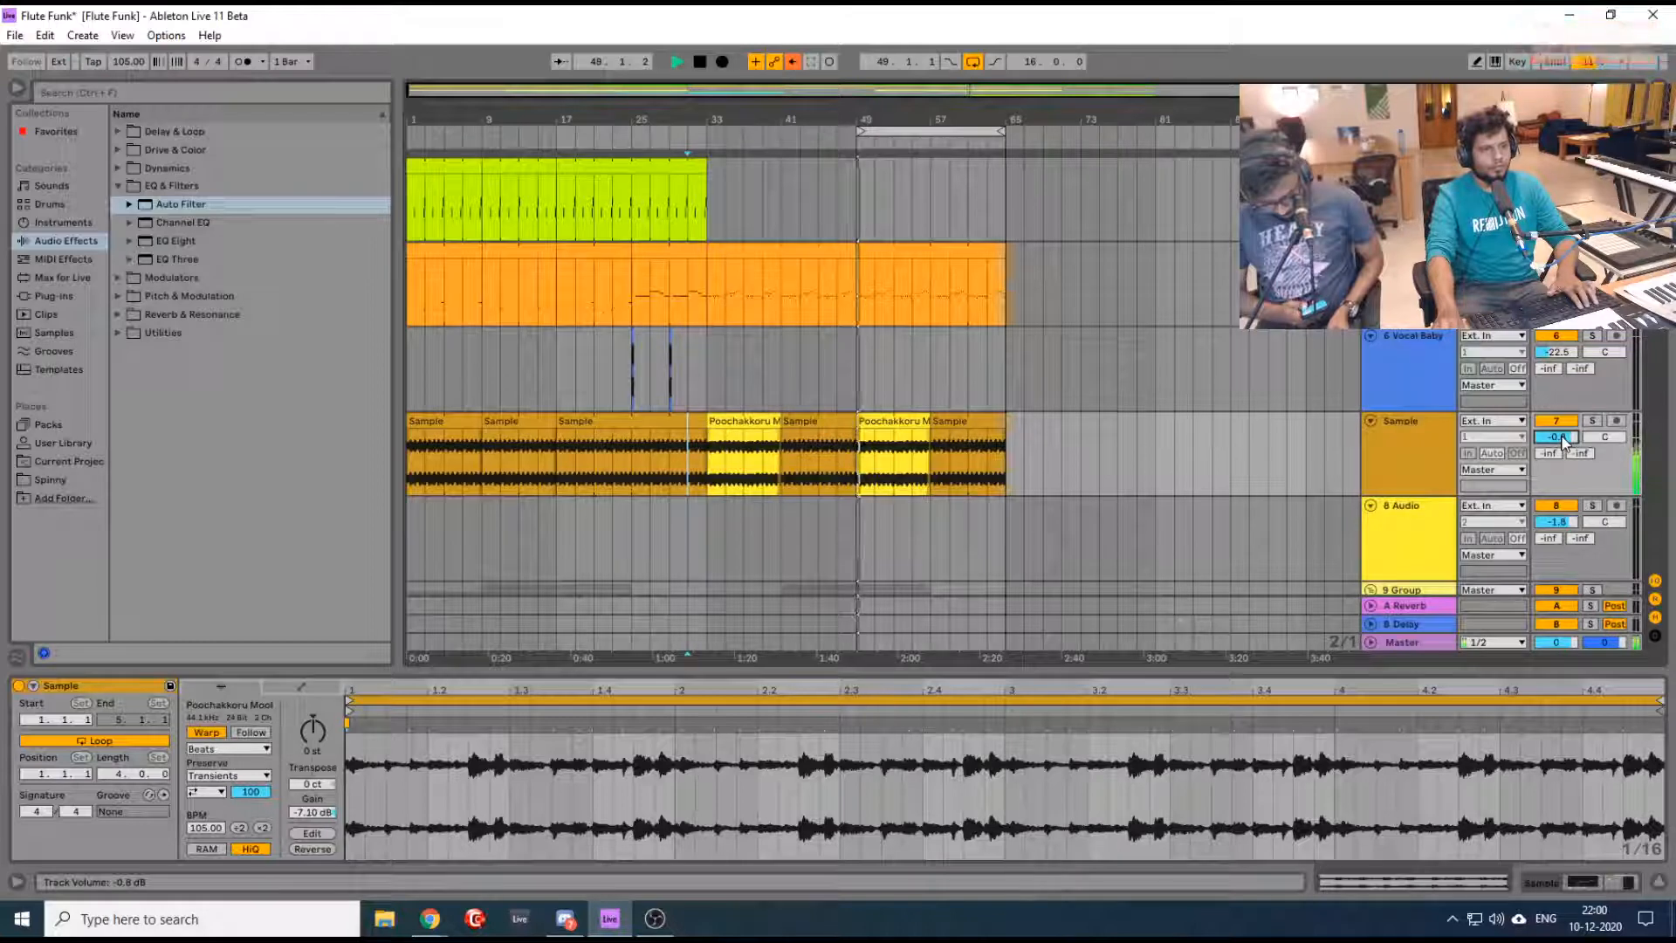
{"action": "scroll", "coordinate": [995, 469], "scroll_direction": "down", "scroll_amount": 10}
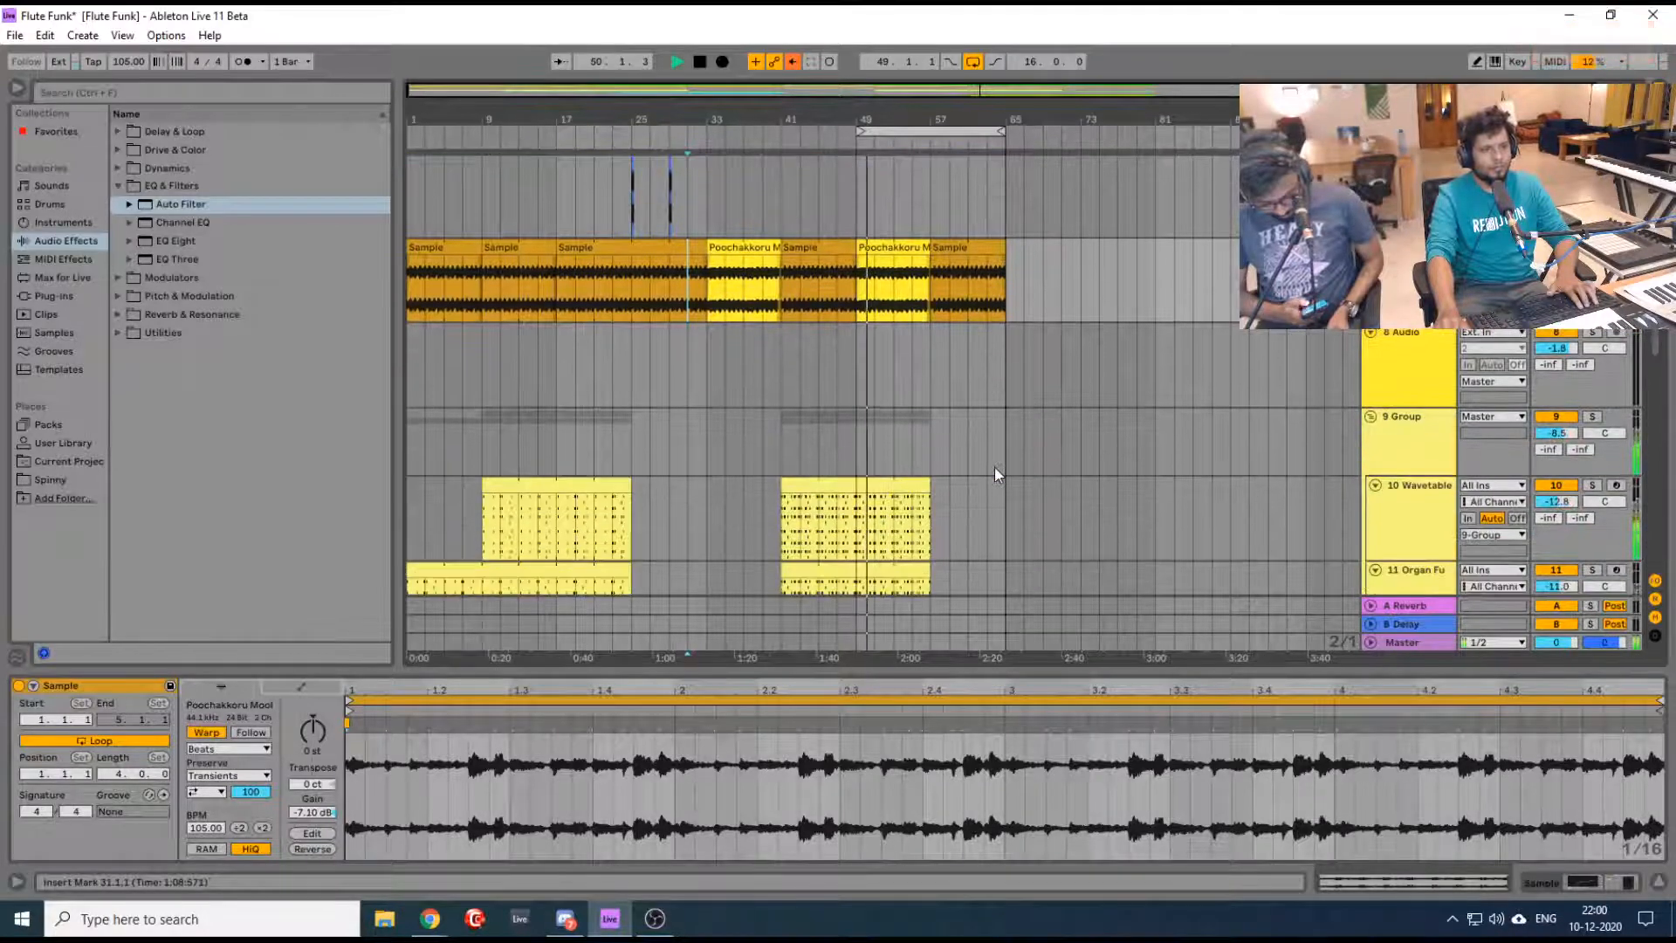
{"action": "scroll", "coordinate": [995, 471], "scroll_direction": "down", "scroll_amount": 8}
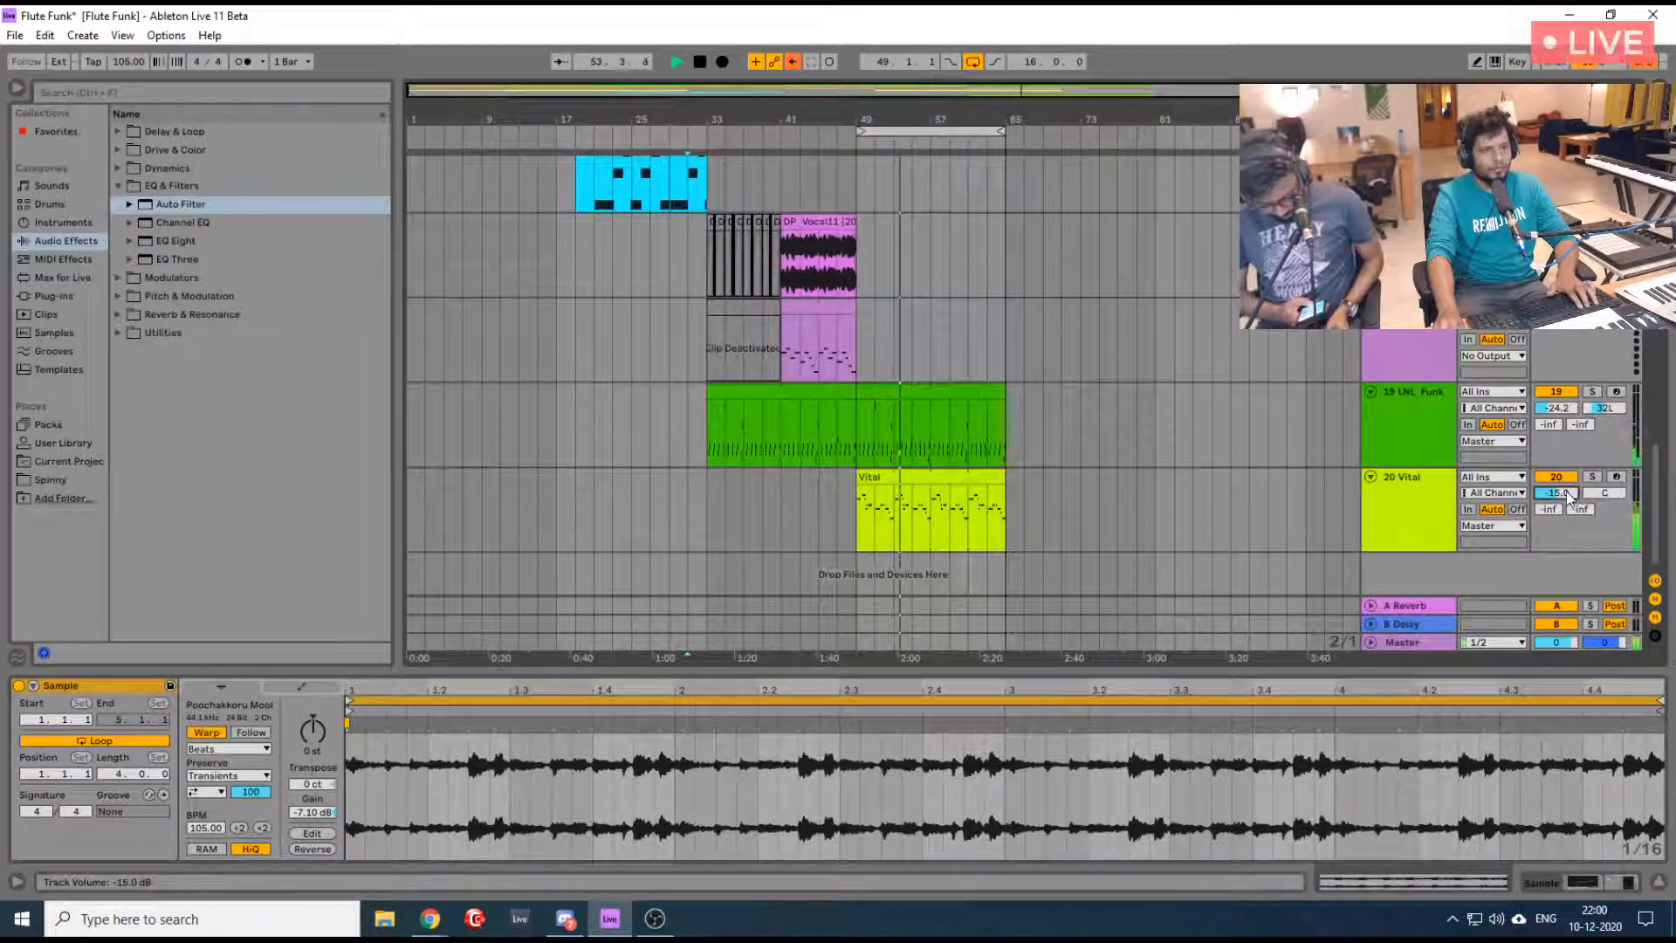
Re-enable the Vibrato Amount macro's automation on the Vital track and play its part from bar 49
{"action": "left_click", "coordinate": [1404, 506]}
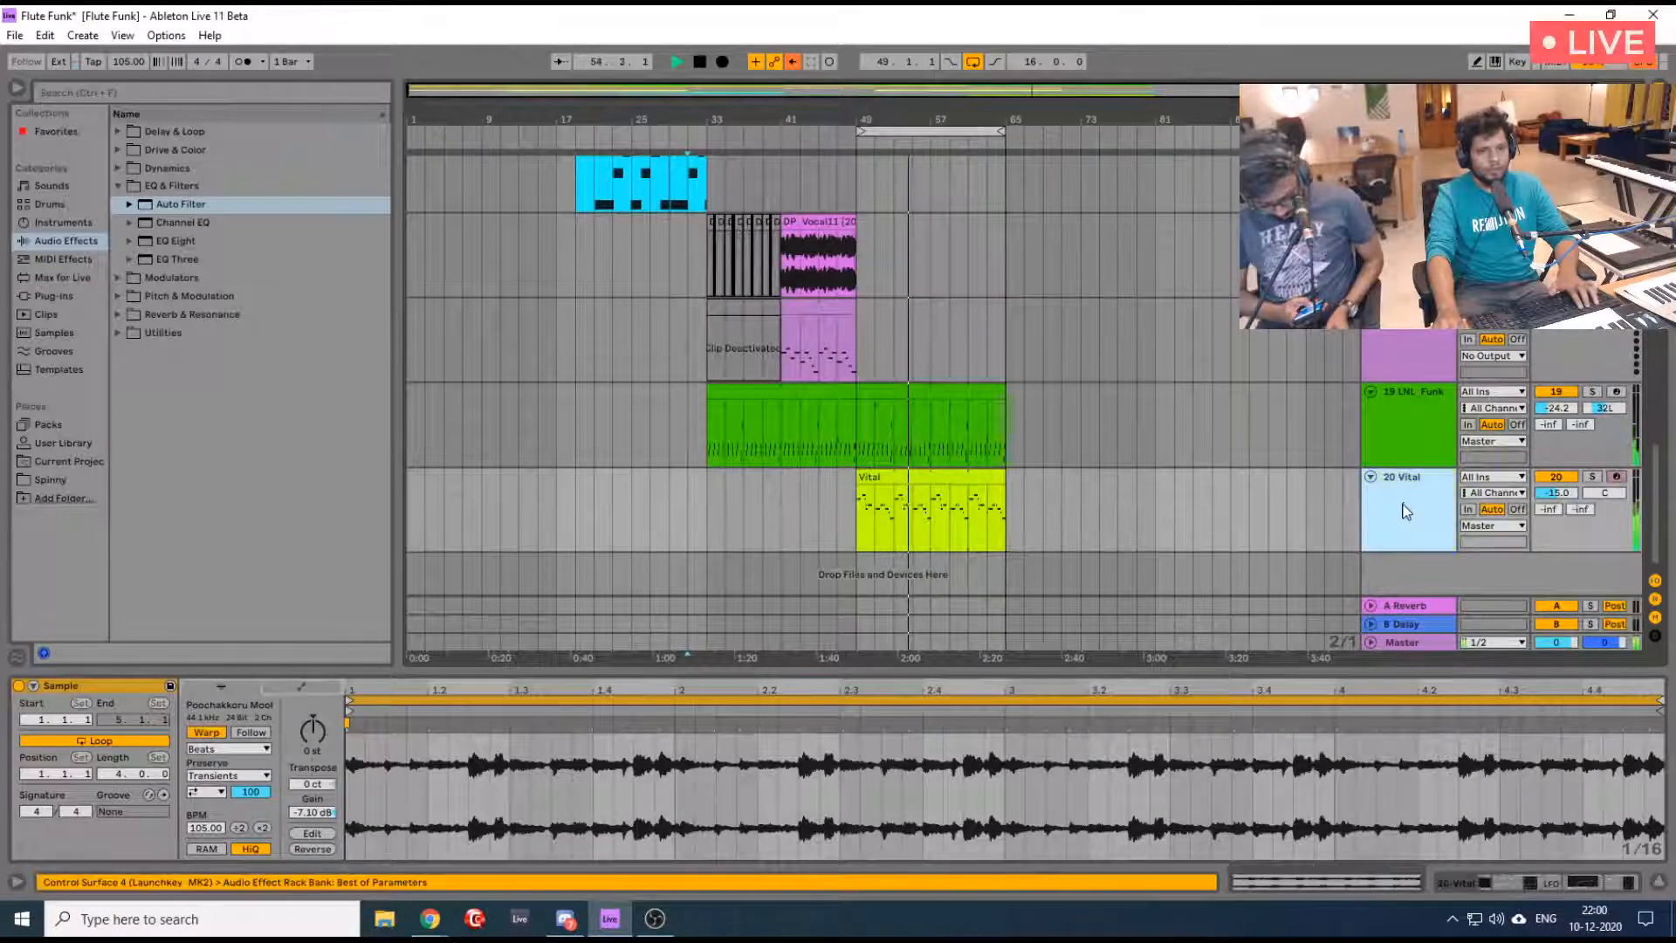
{"action": "left_click", "coordinate": [1564, 883]}
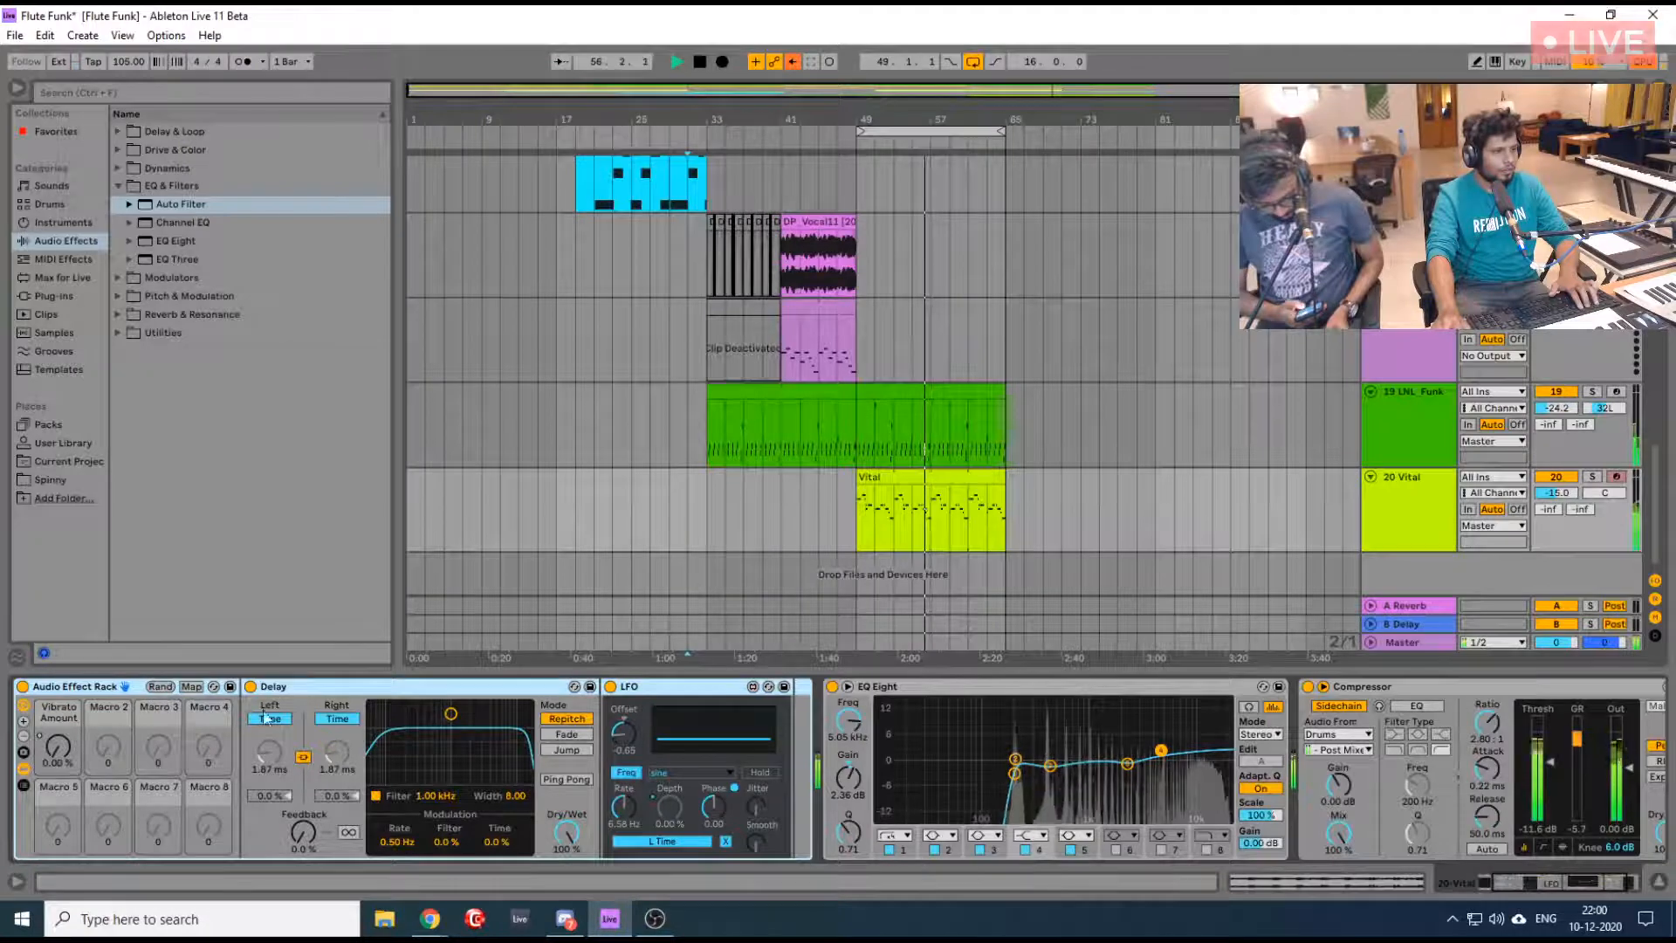
{"action": "right_click", "coordinate": [61, 744]}
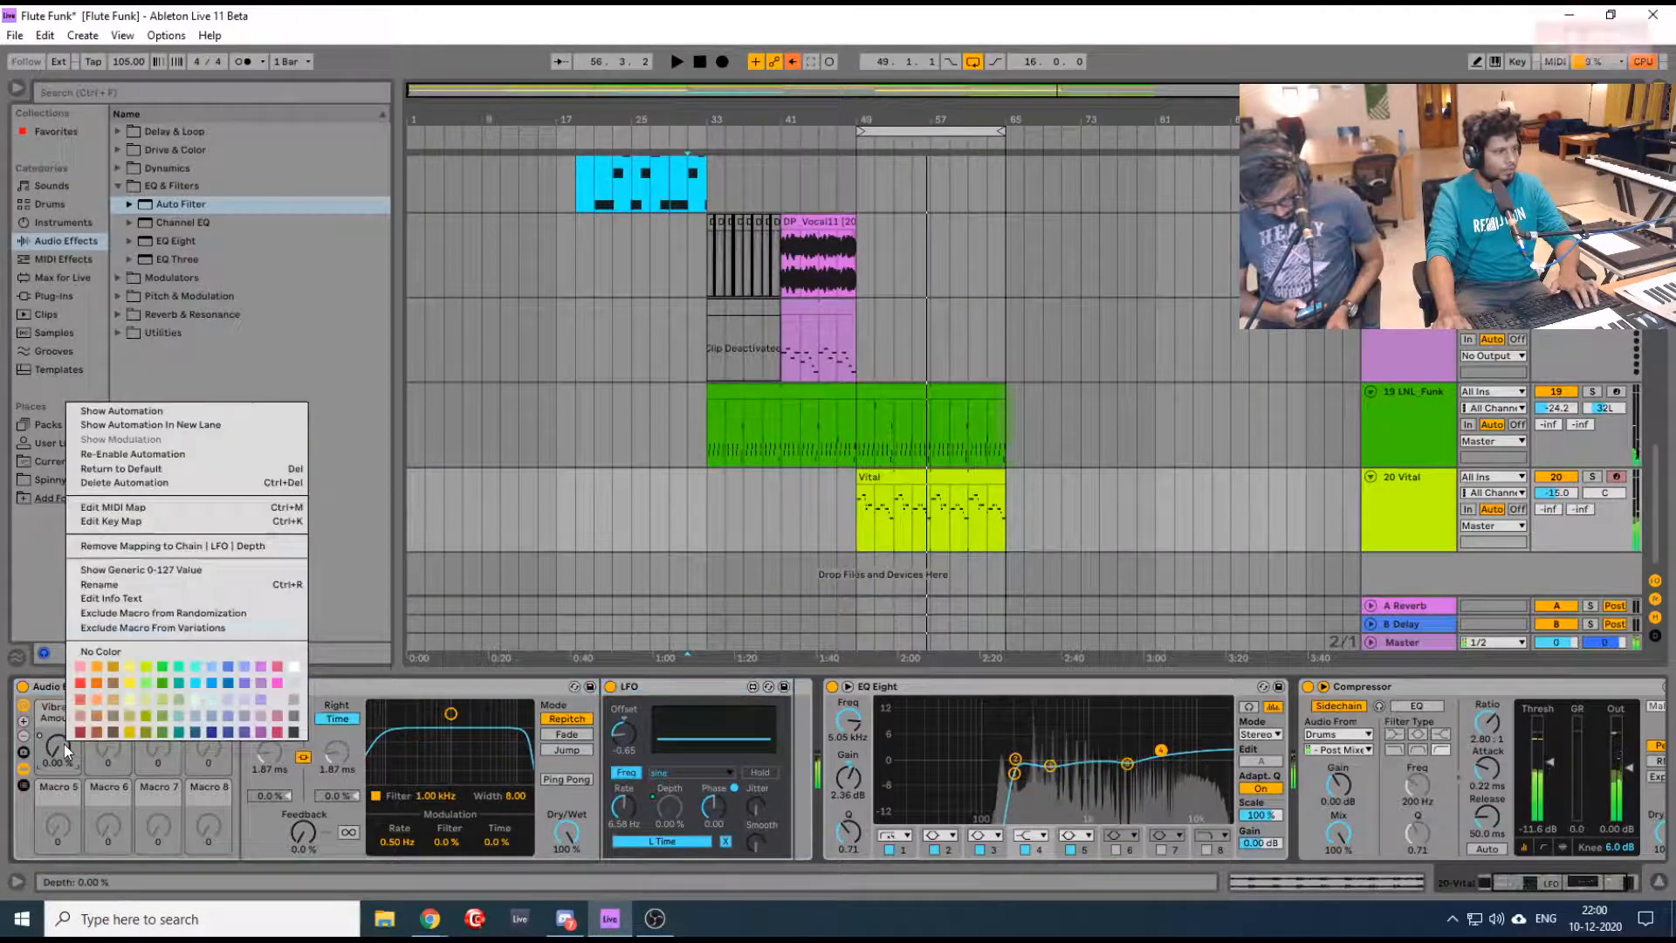
{"action": "left_click", "coordinate": [145, 455]}
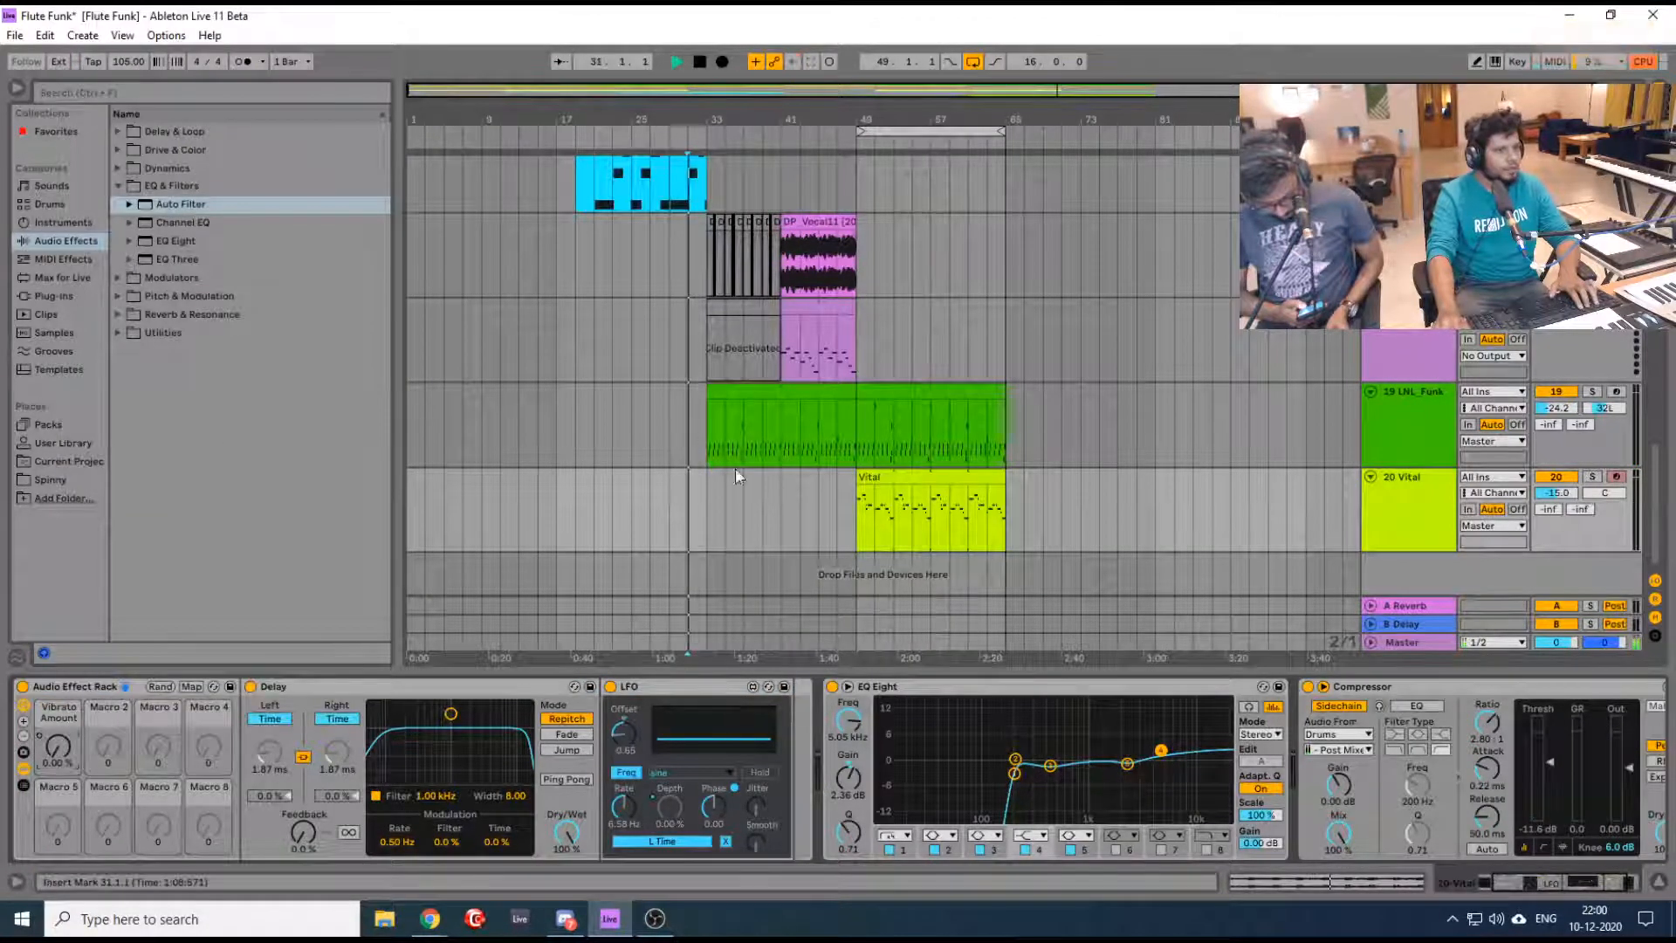
{"action": "left_click", "coordinate": [863, 521]}
{"action": "key", "text": "space"}
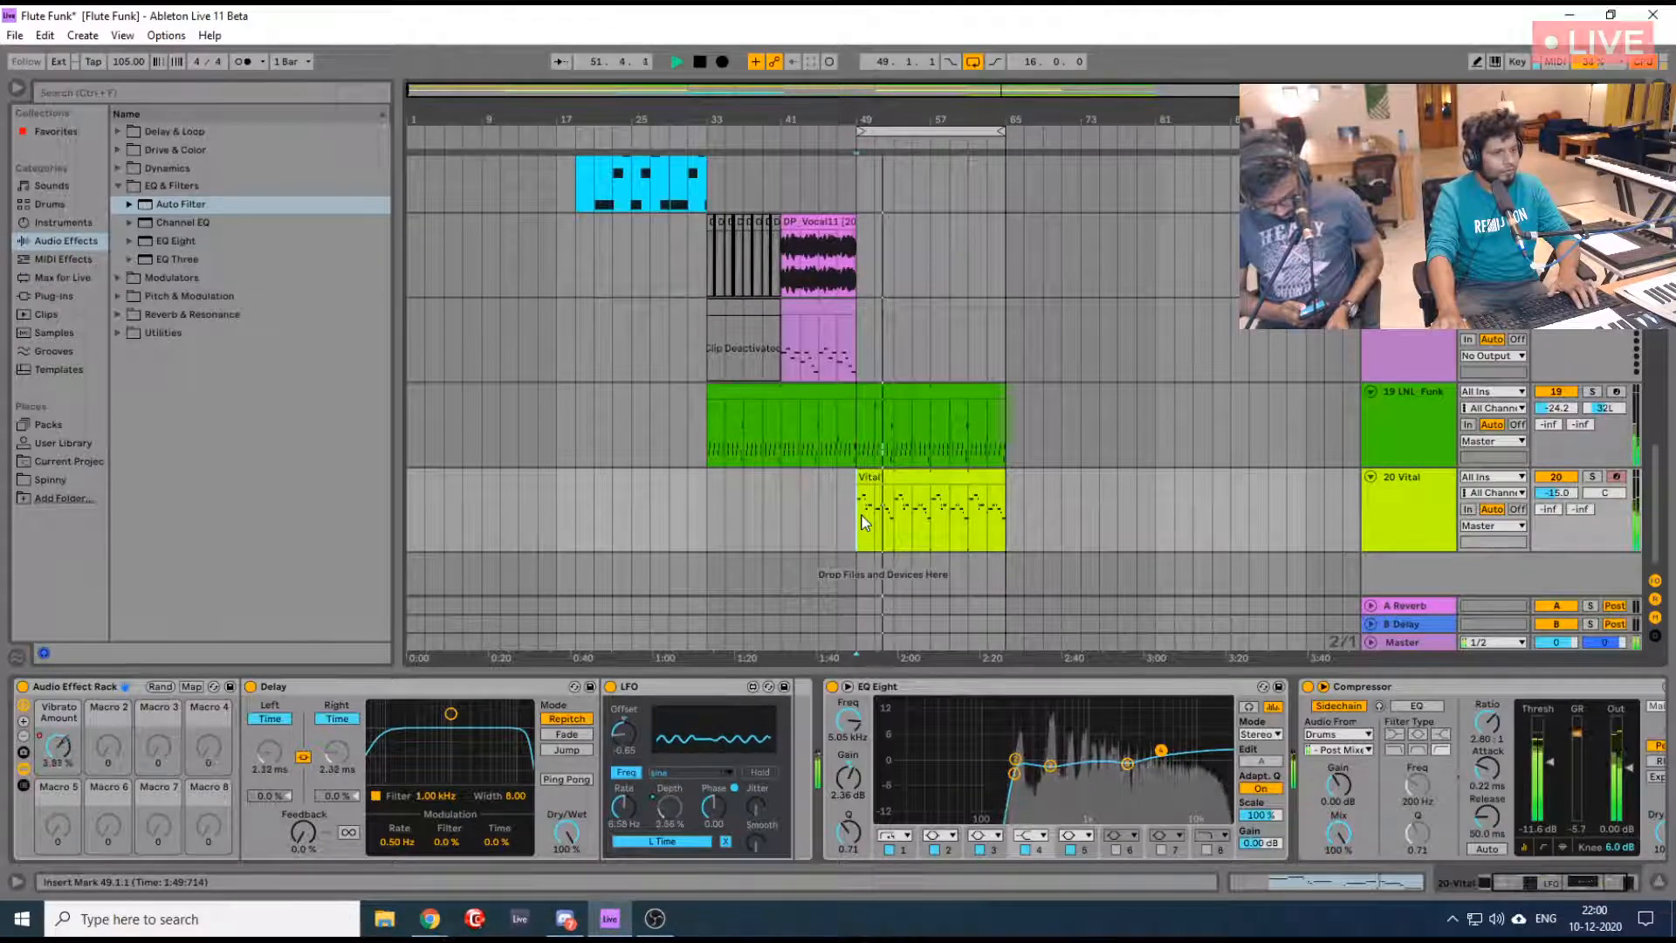
{"action": "left_click", "coordinate": [1405, 507]}
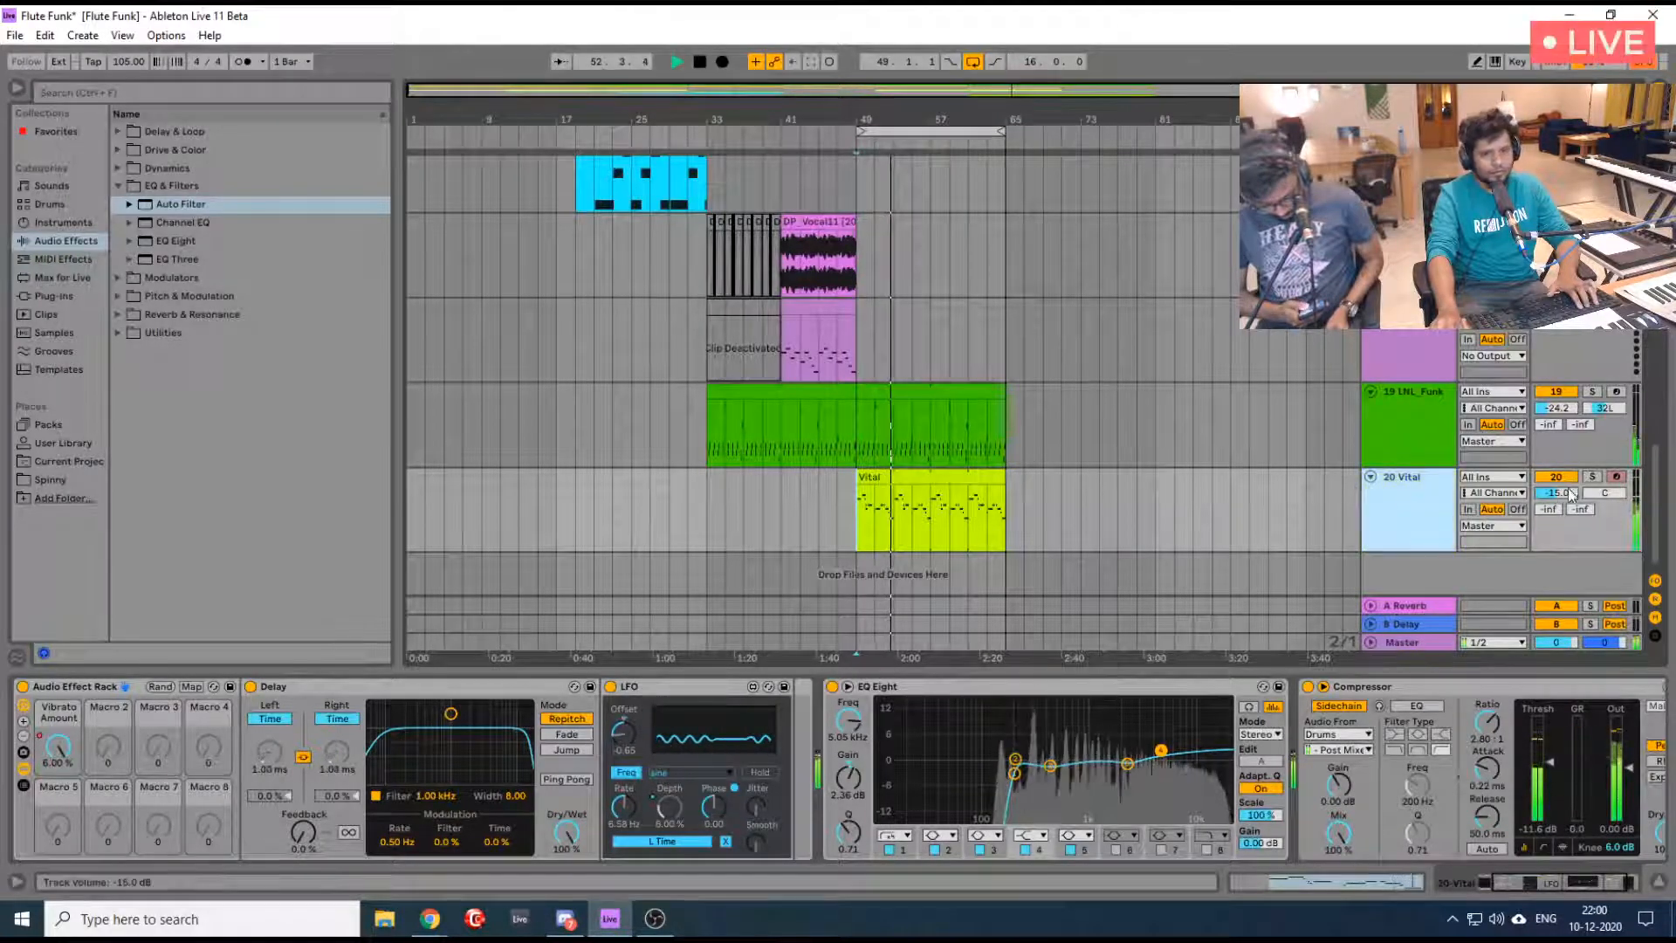
{"action": "left_click_drag", "start_coordinate": [1567, 492], "coordinate": [1569, 494]}
{"action": "key", "text": "space"}
Audition the Bass track's melodic section from bars 23 and 25
{"action": "scroll", "coordinate": [814, 373], "scroll_direction": "up", "scroll_amount": 5}
{"action": "scroll", "coordinate": [815, 374], "scroll_direction": "up", "scroll_amount": 4}
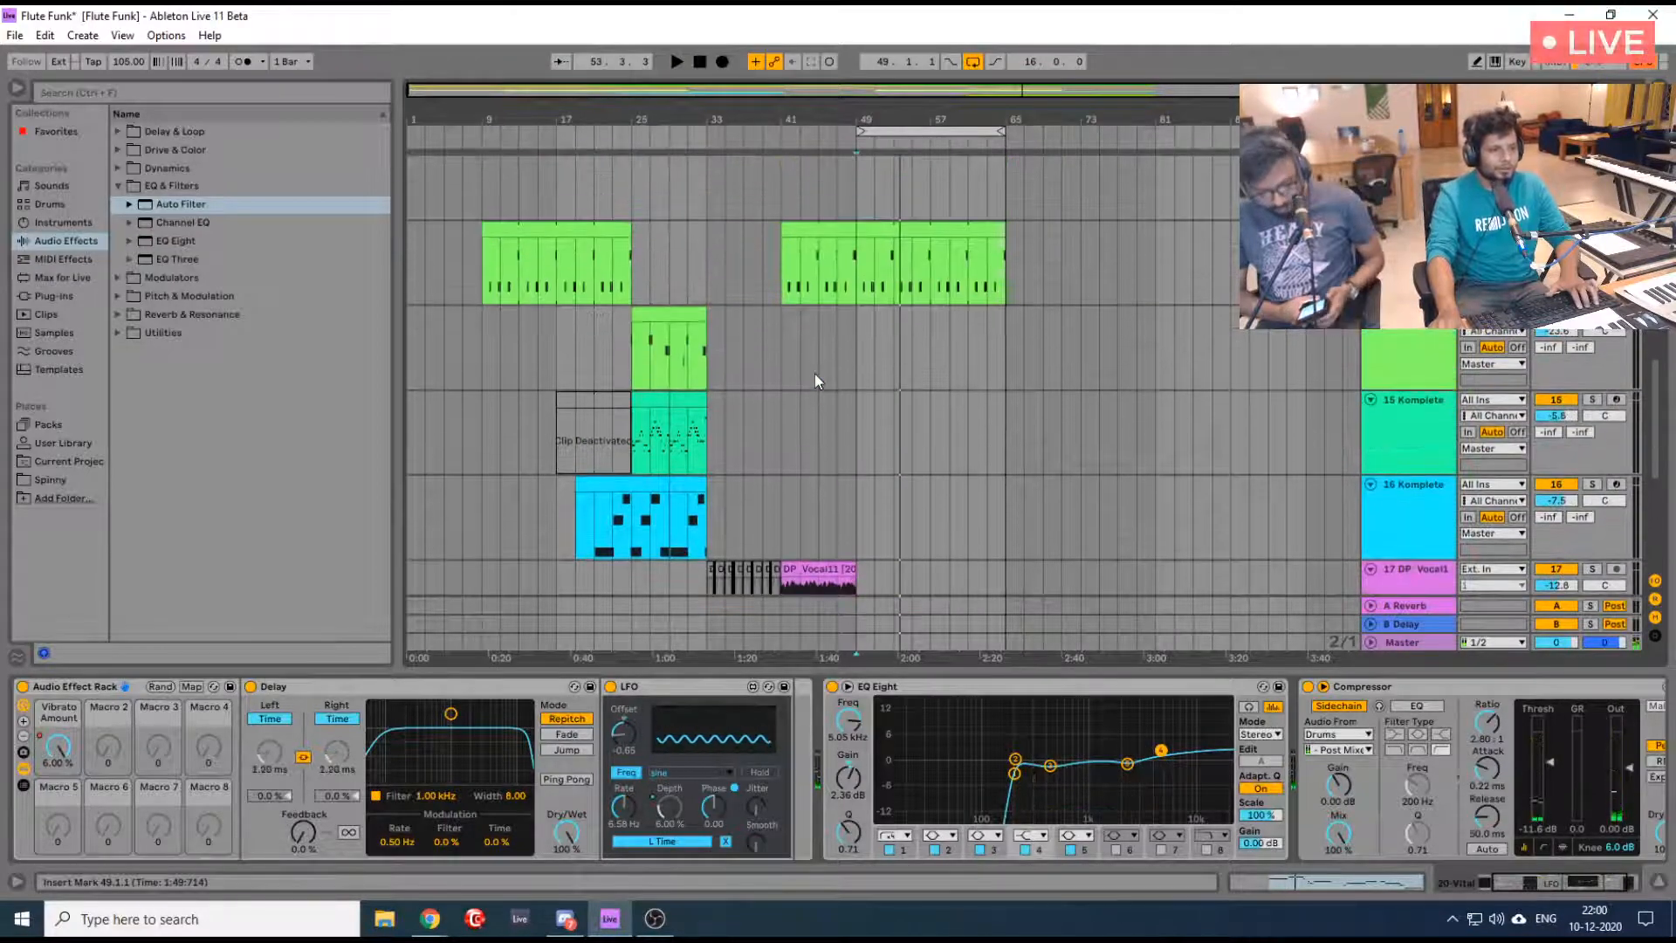
{"action": "scroll", "coordinate": [814, 374], "scroll_direction": "up", "scroll_amount": 5}
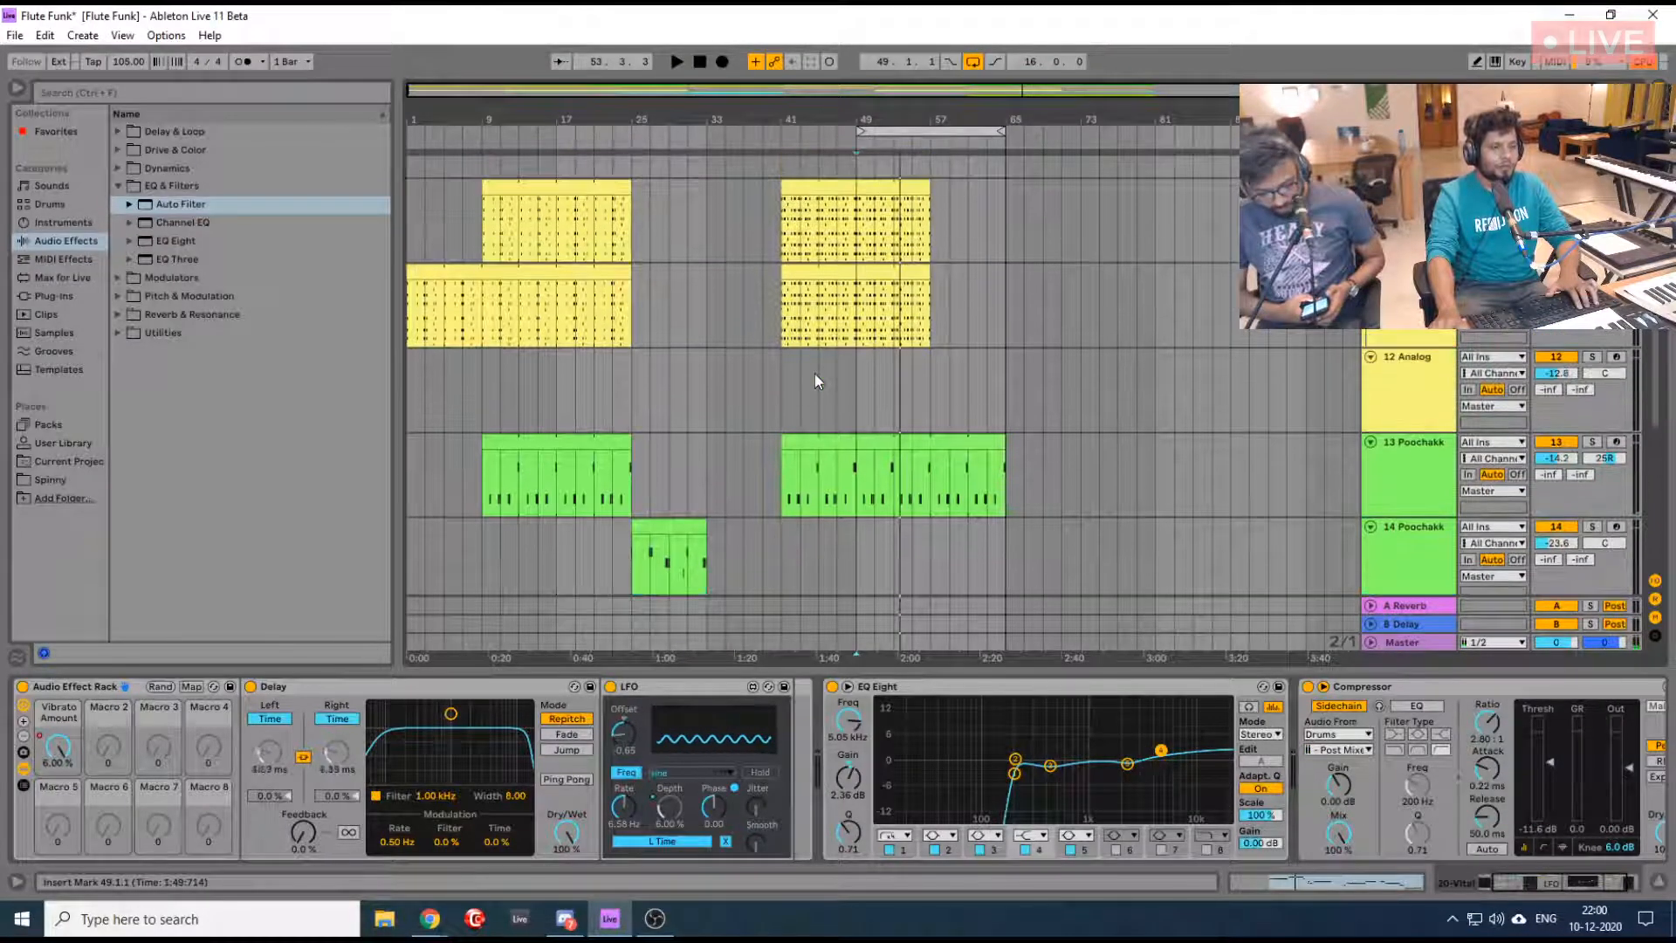
{"action": "scroll", "coordinate": [818, 378], "scroll_direction": "up", "scroll_amount": 1}
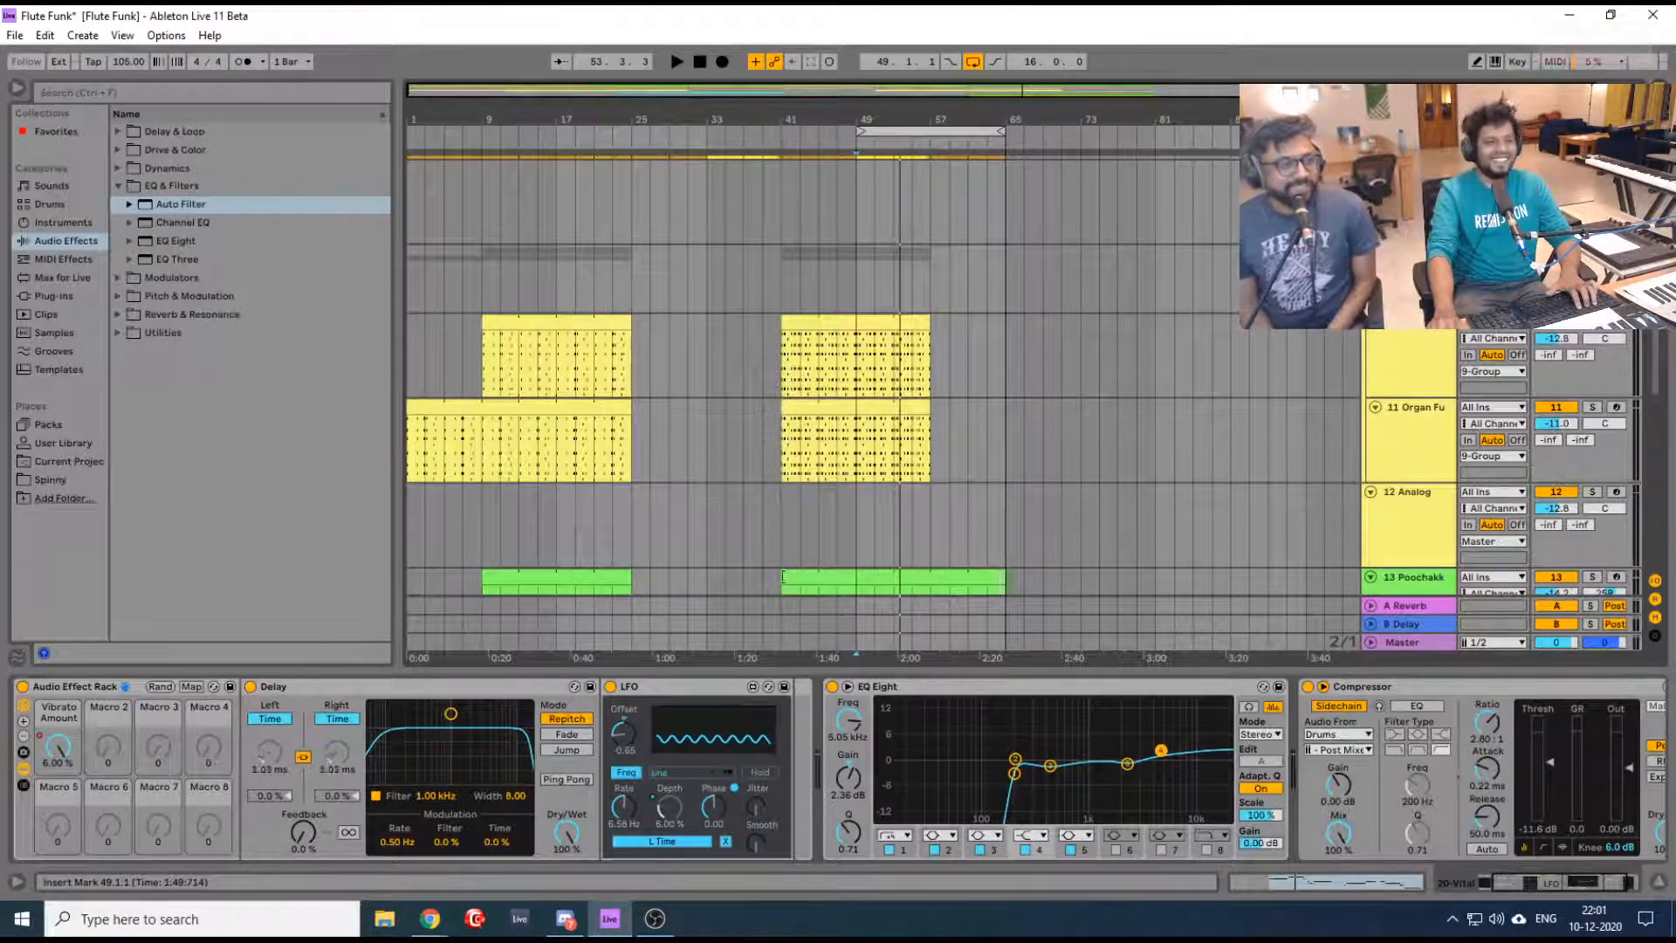
{"action": "scroll", "coordinate": [768, 546], "scroll_direction": "down", "scroll_amount": 5}
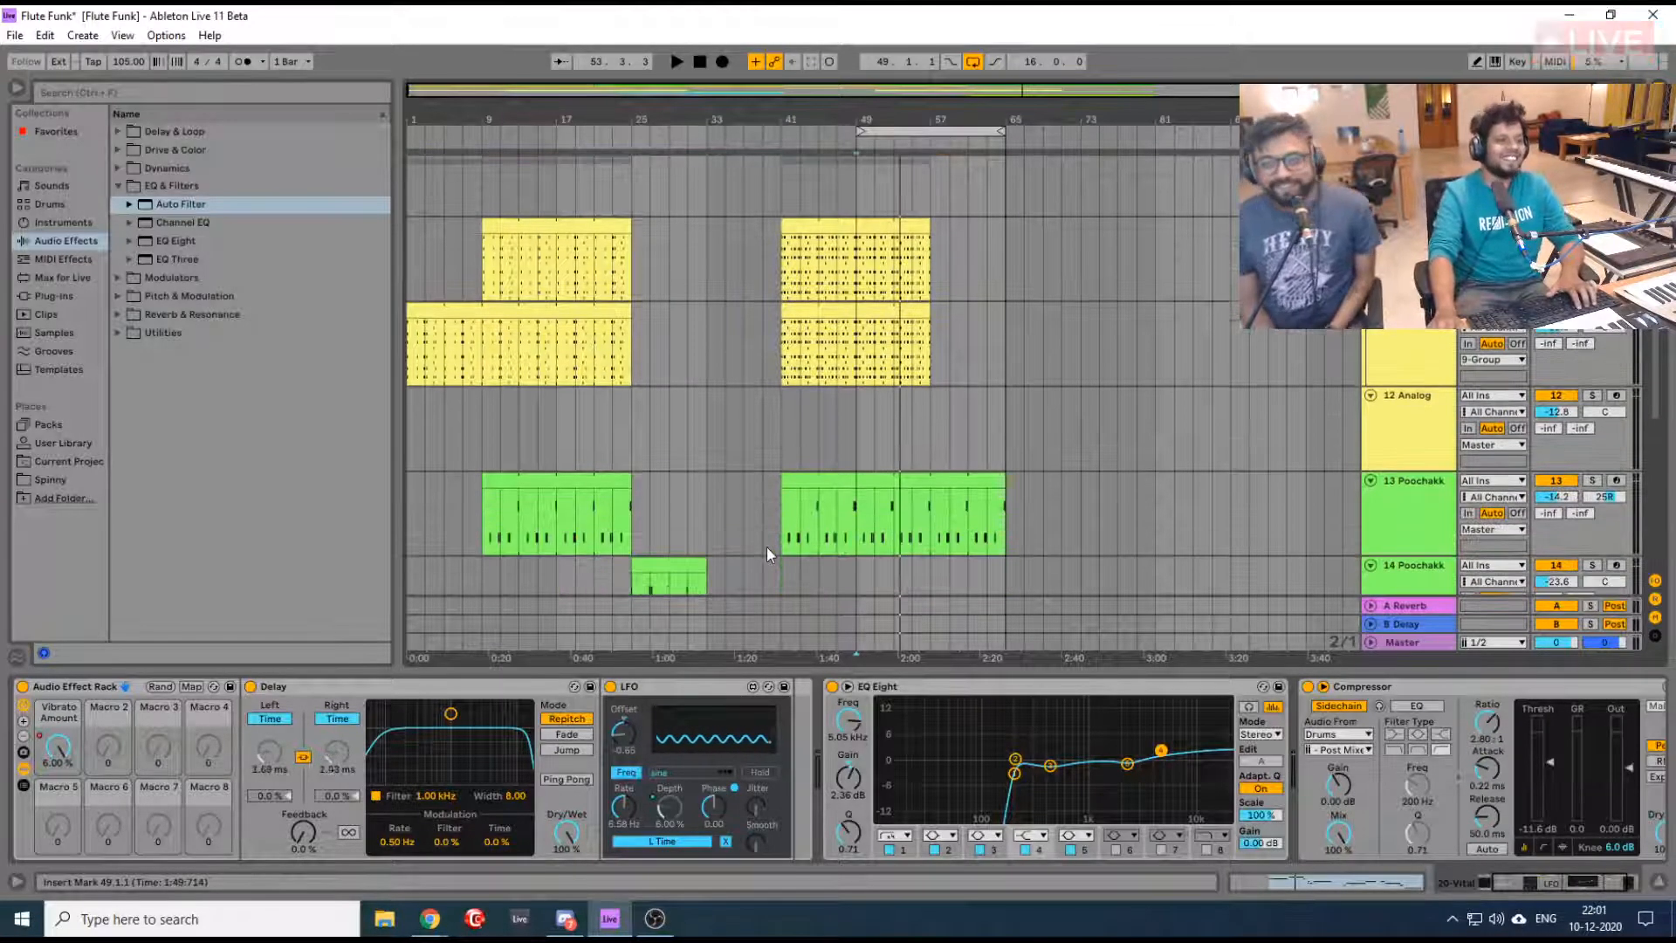
{"action": "scroll", "coordinate": [766, 546], "scroll_direction": "up", "scroll_amount": 4}
{"action": "scroll", "coordinate": [767, 546], "scroll_direction": "up", "scroll_amount": 8}
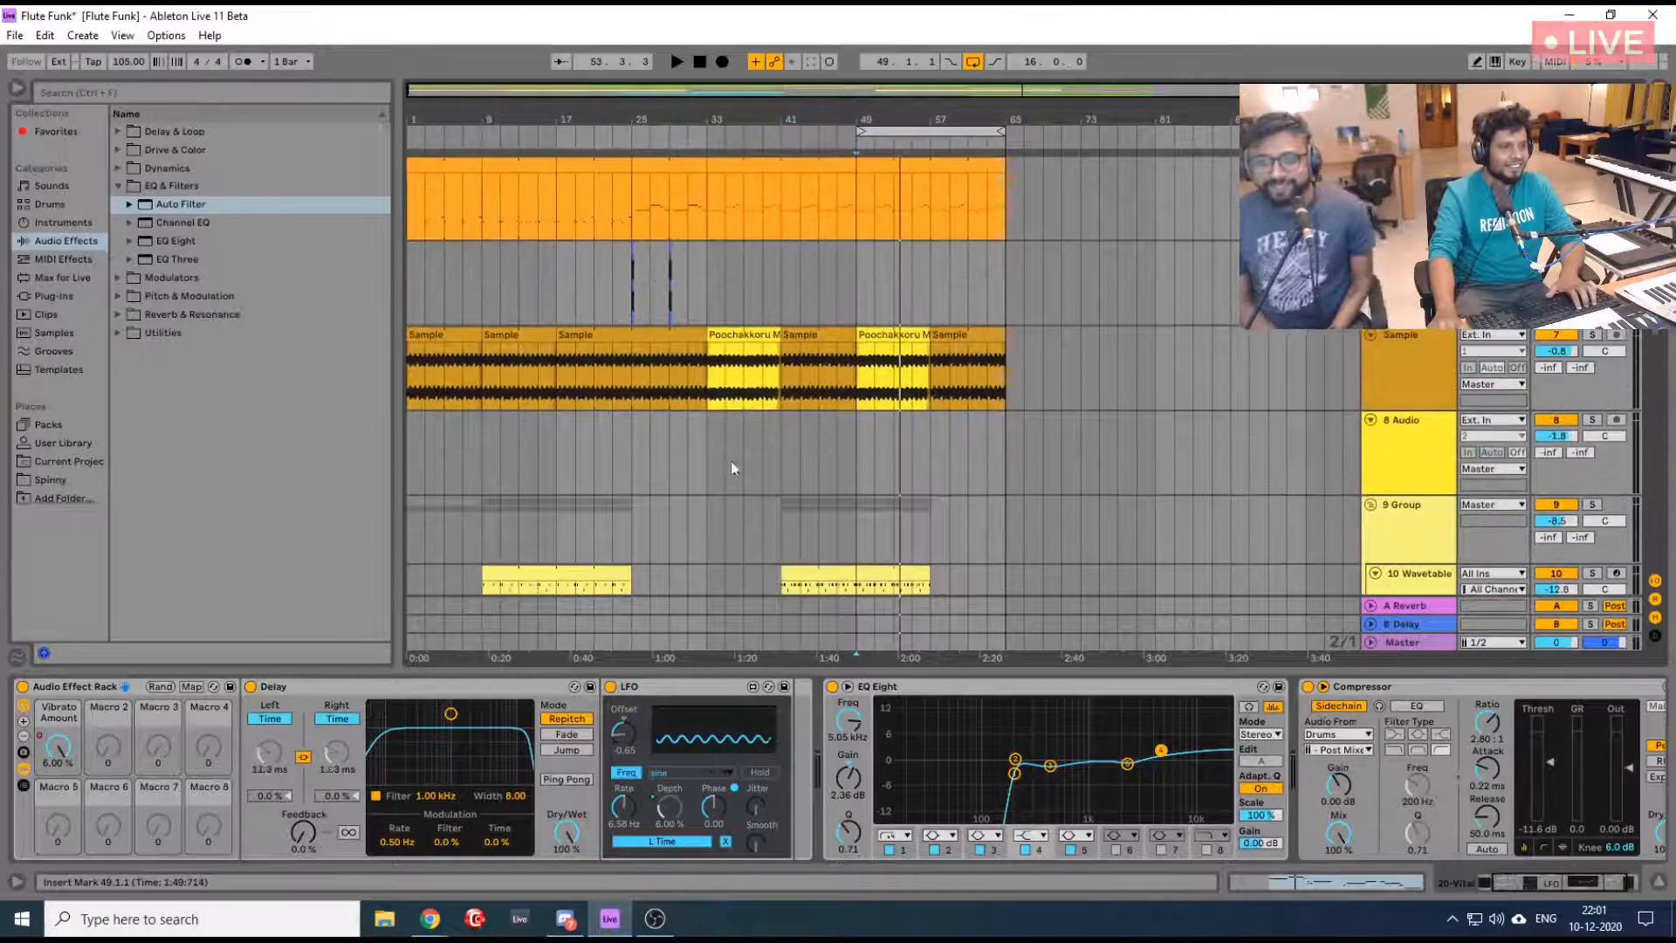
{"action": "scroll", "coordinate": [646, 269], "scroll_direction": "up", "scroll_amount": 3}
{"action": "left_click", "coordinate": [665, 280]}
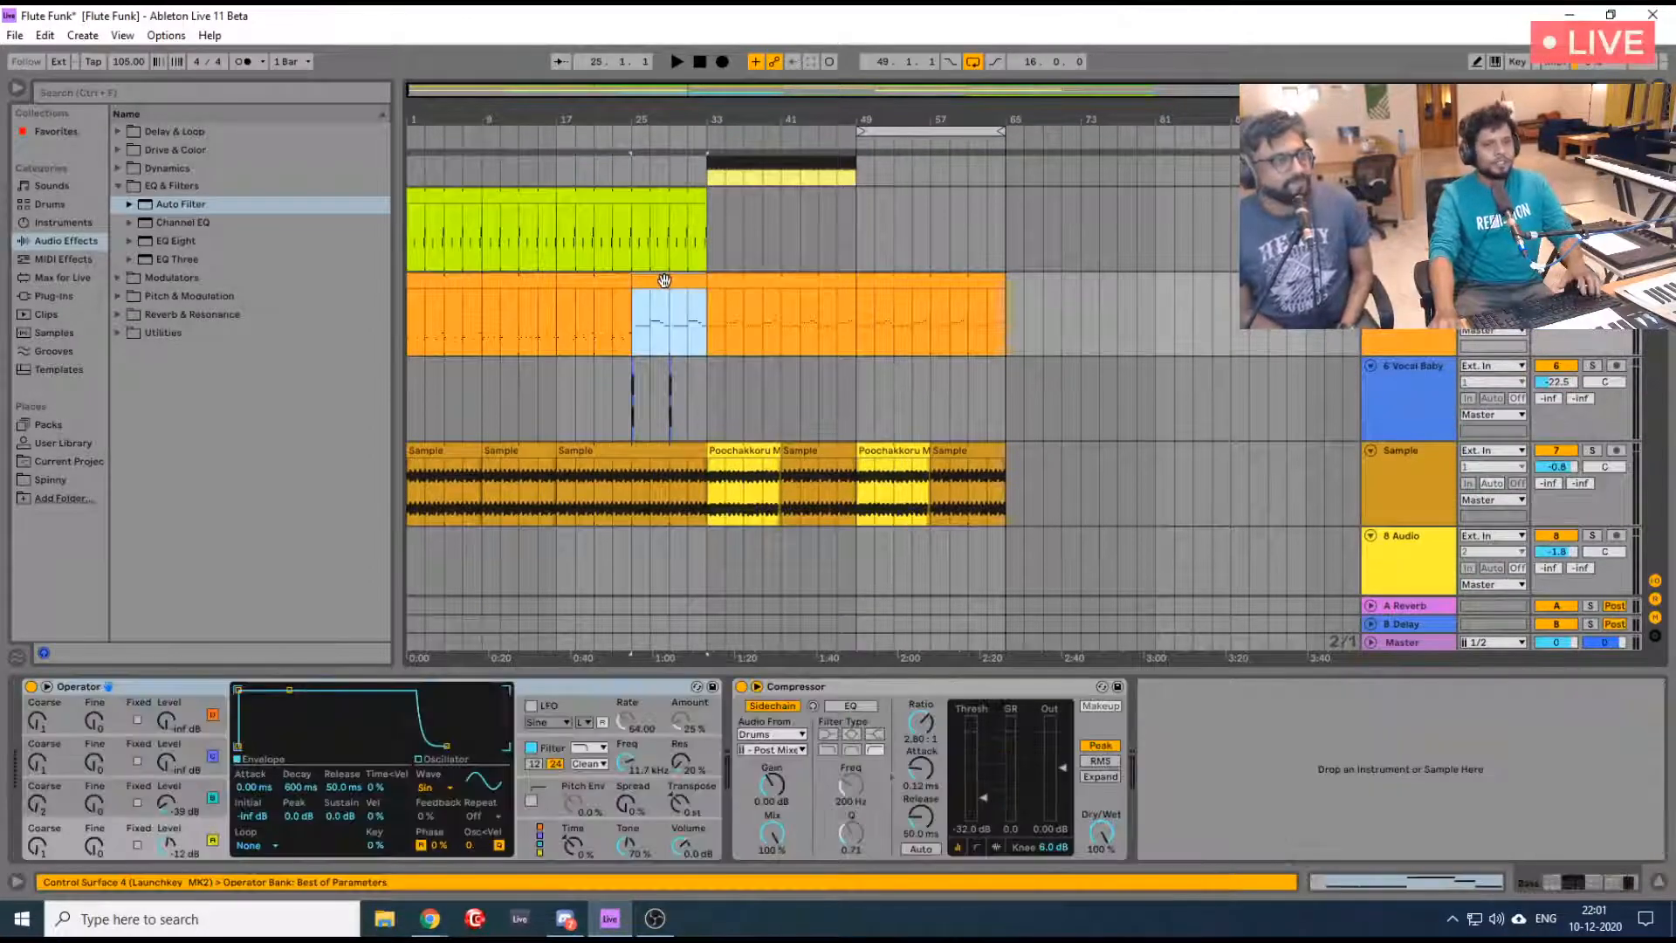
{"action": "left_click", "coordinate": [617, 336]}
{"action": "key", "text": "space"}
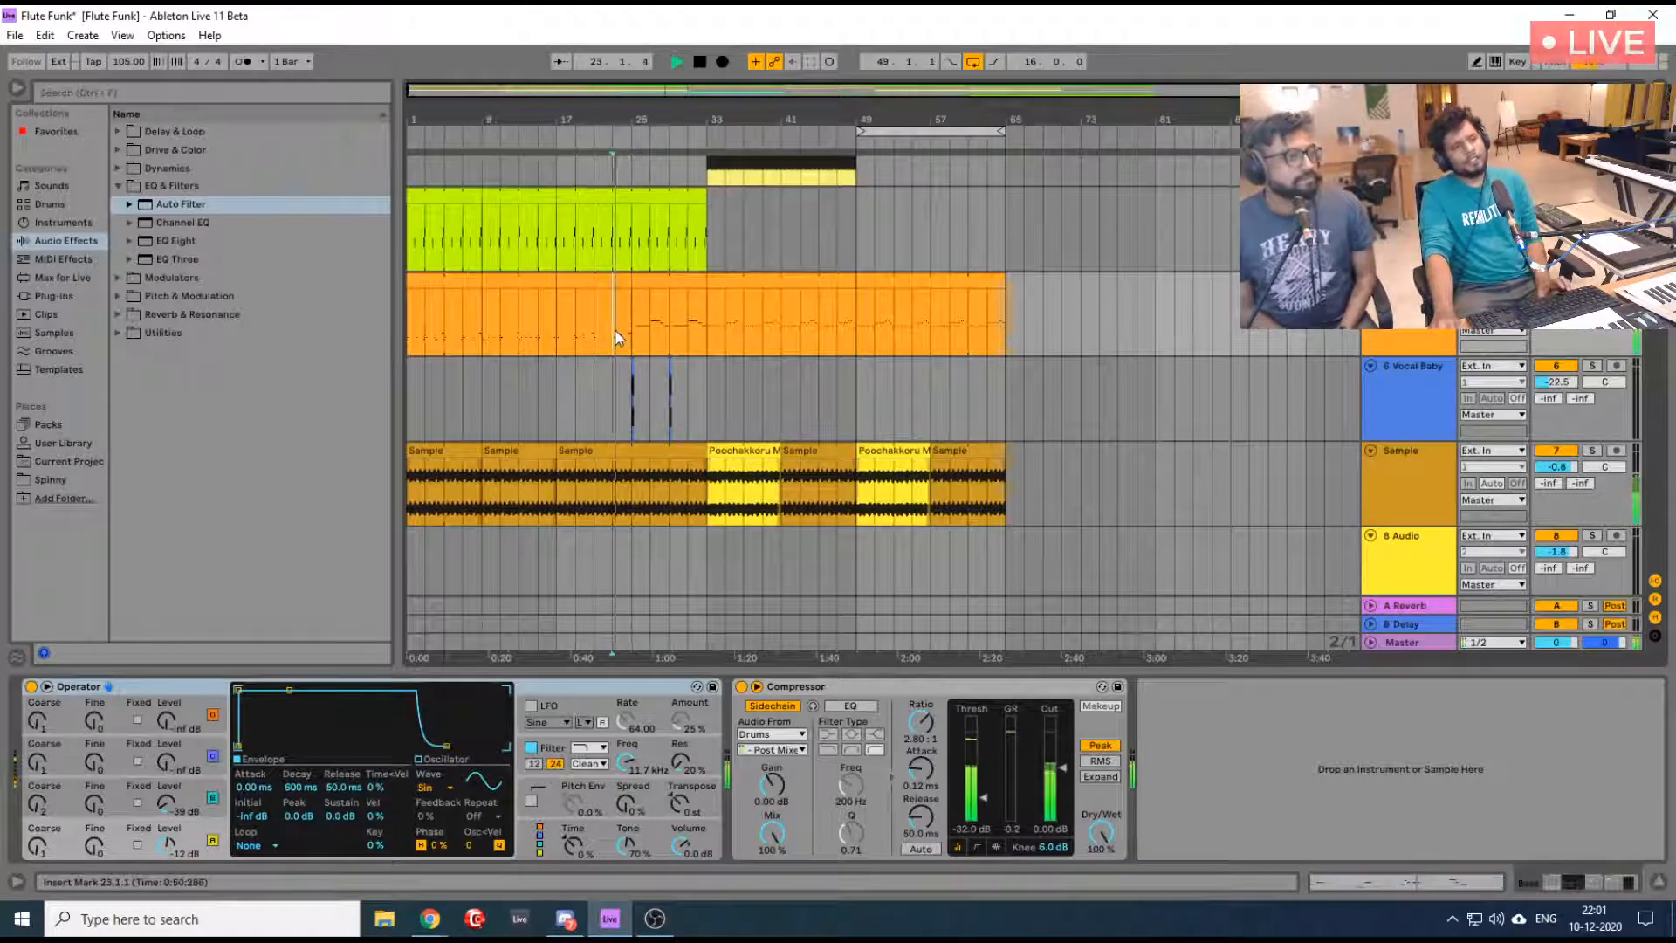
{"action": "left_click", "coordinate": [630, 327]}
{"action": "key", "text": "space"}
{"action": "key", "text": "space"}
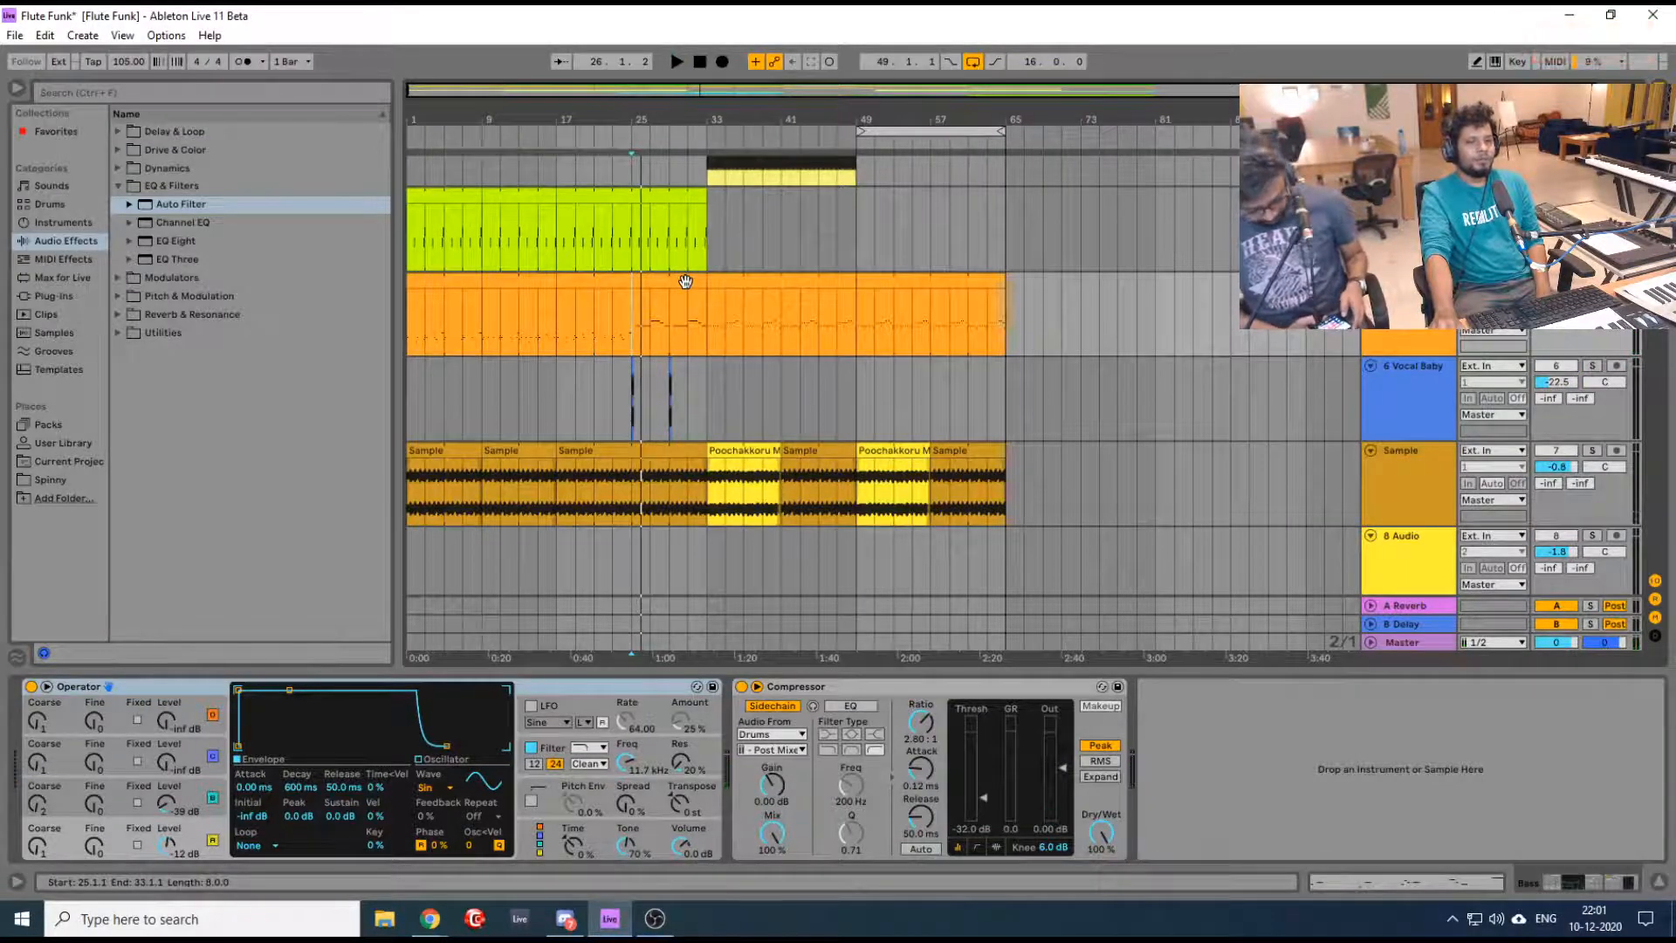
Insert a MIDI track below the Bass track and load the Vital synth on it
{"action": "right_click", "coordinate": [1399, 303]}
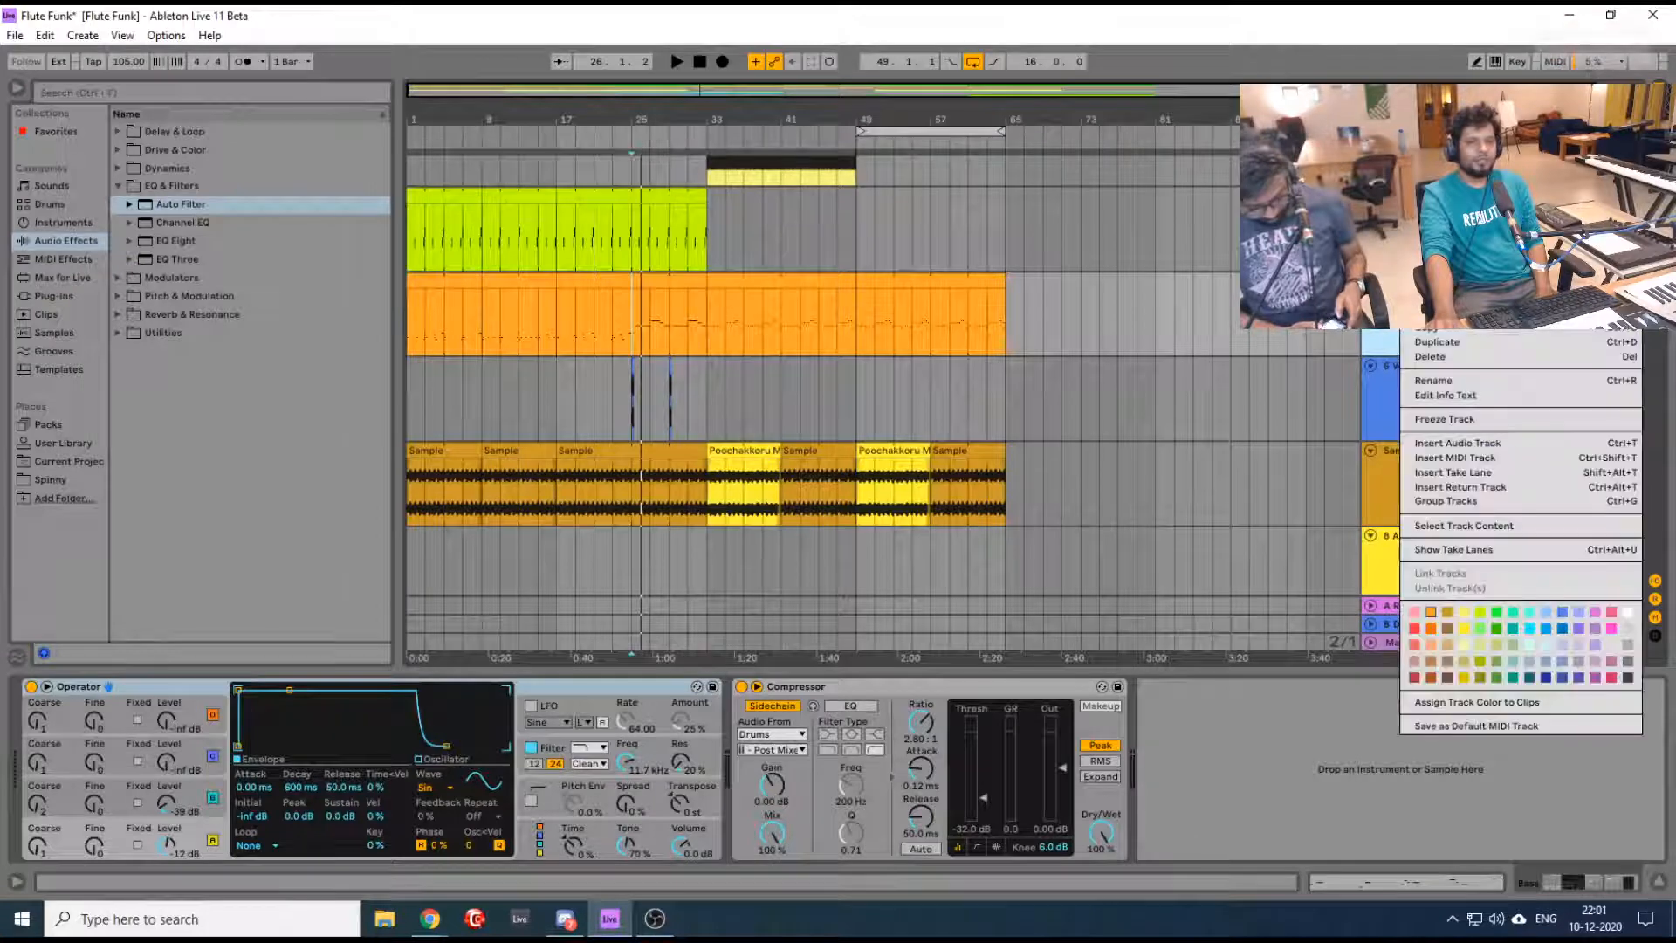
{"action": "left_click", "coordinate": [1466, 461]}
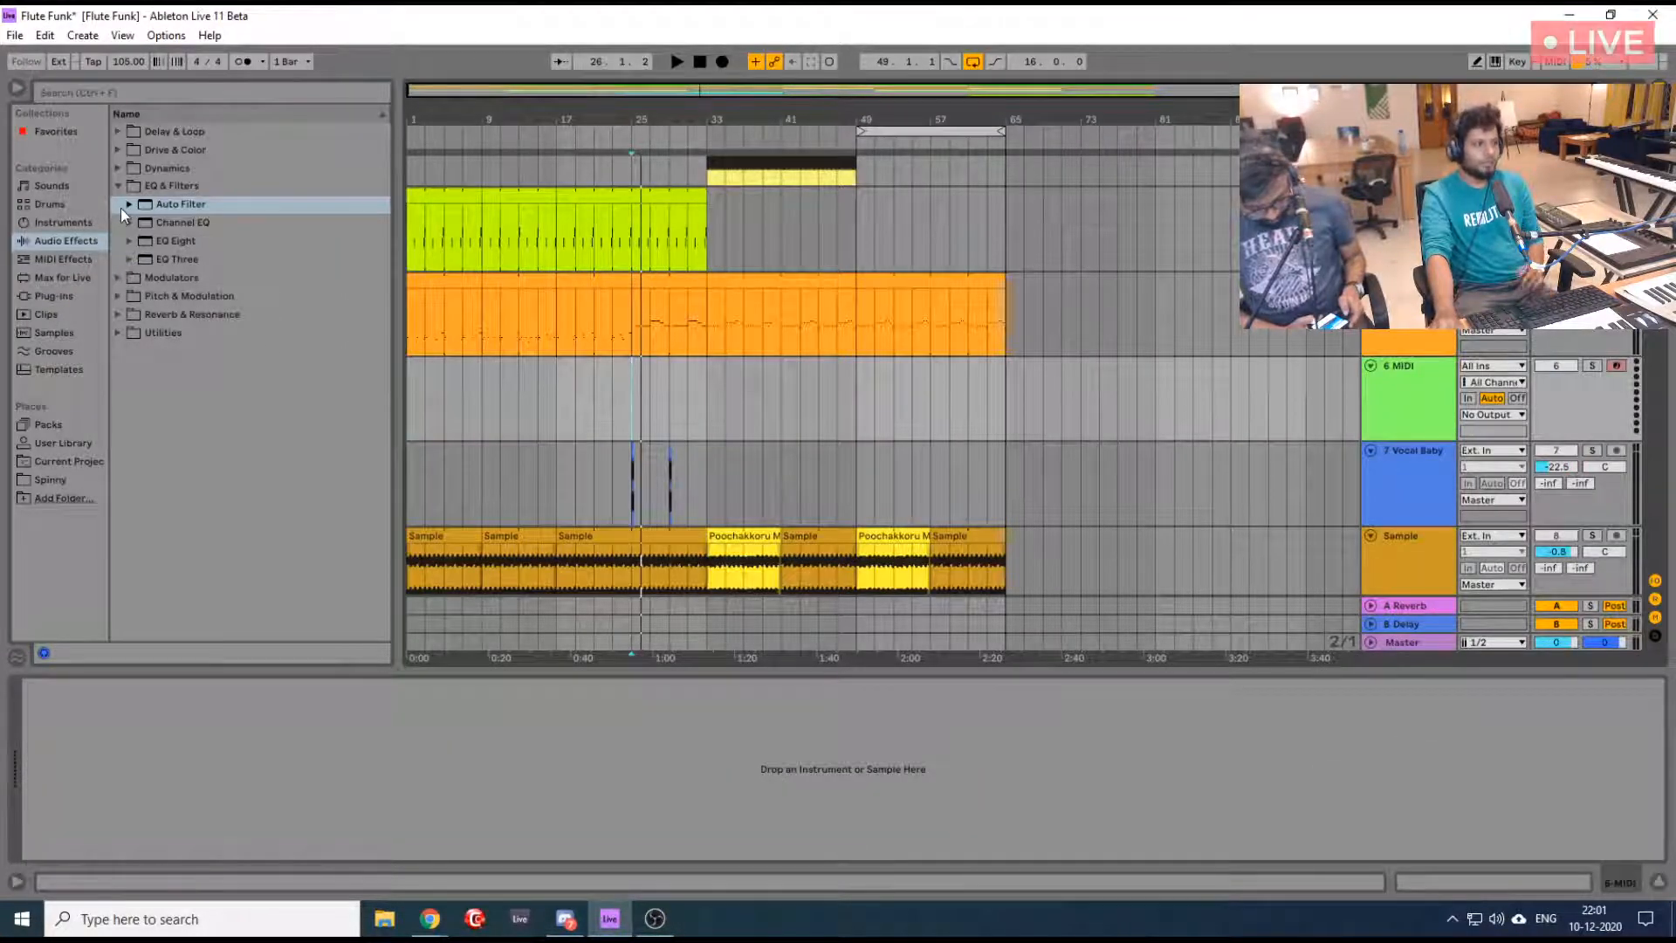
{"action": "left_click", "coordinate": [38, 332]}
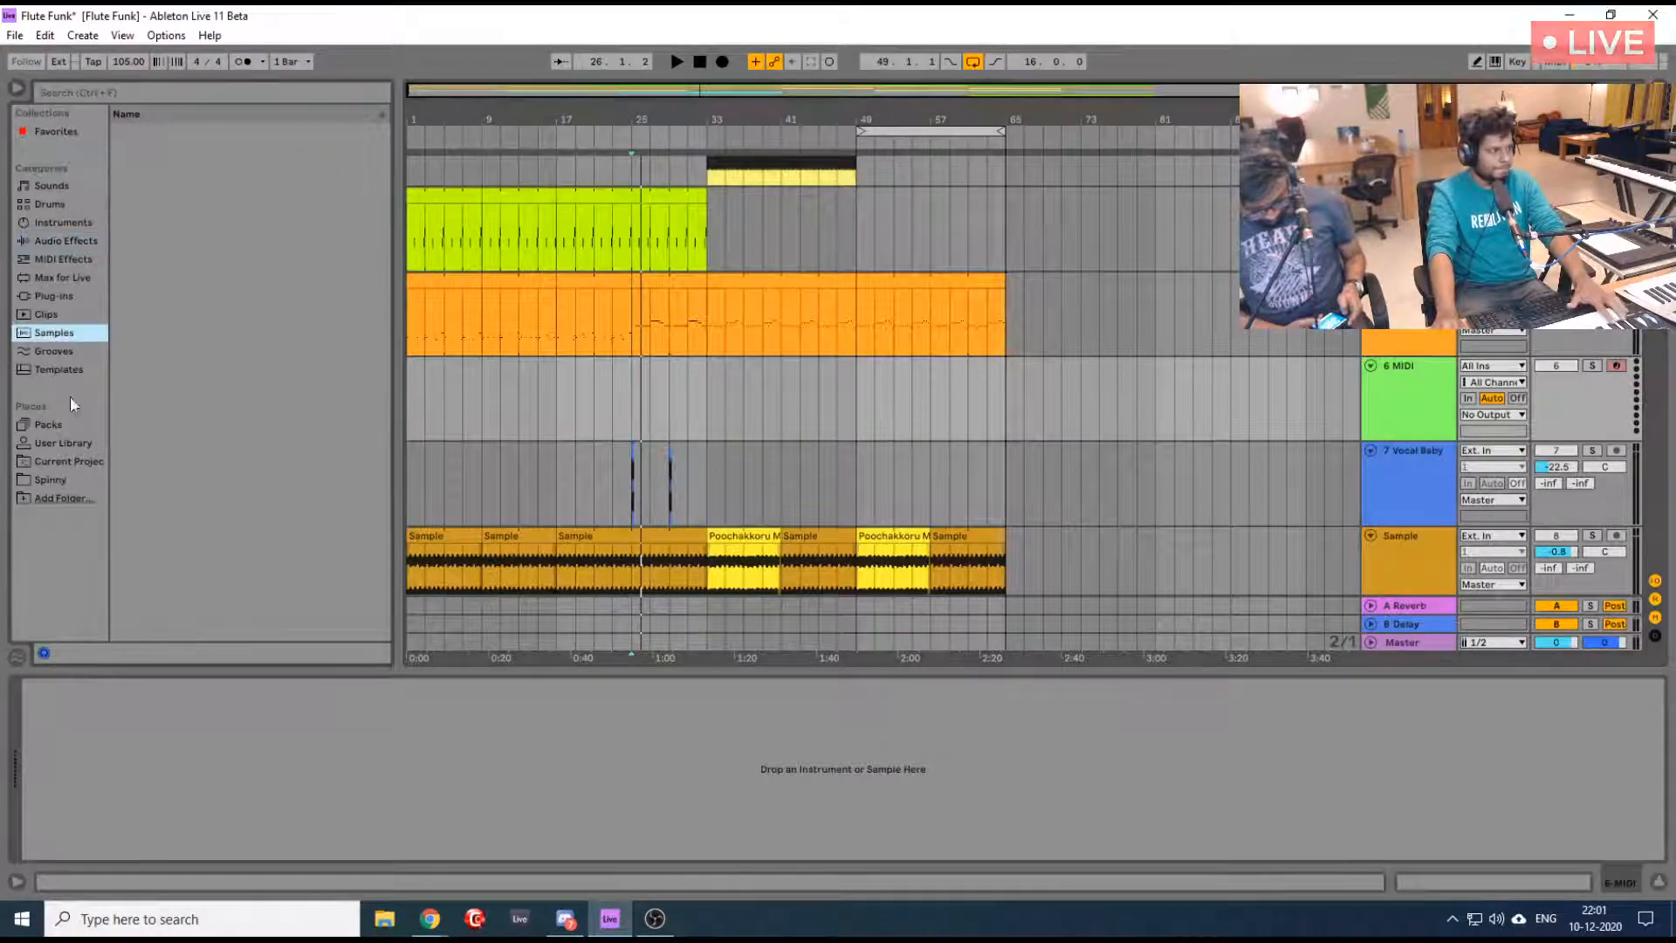
{"action": "left_click", "coordinate": [52, 296]}
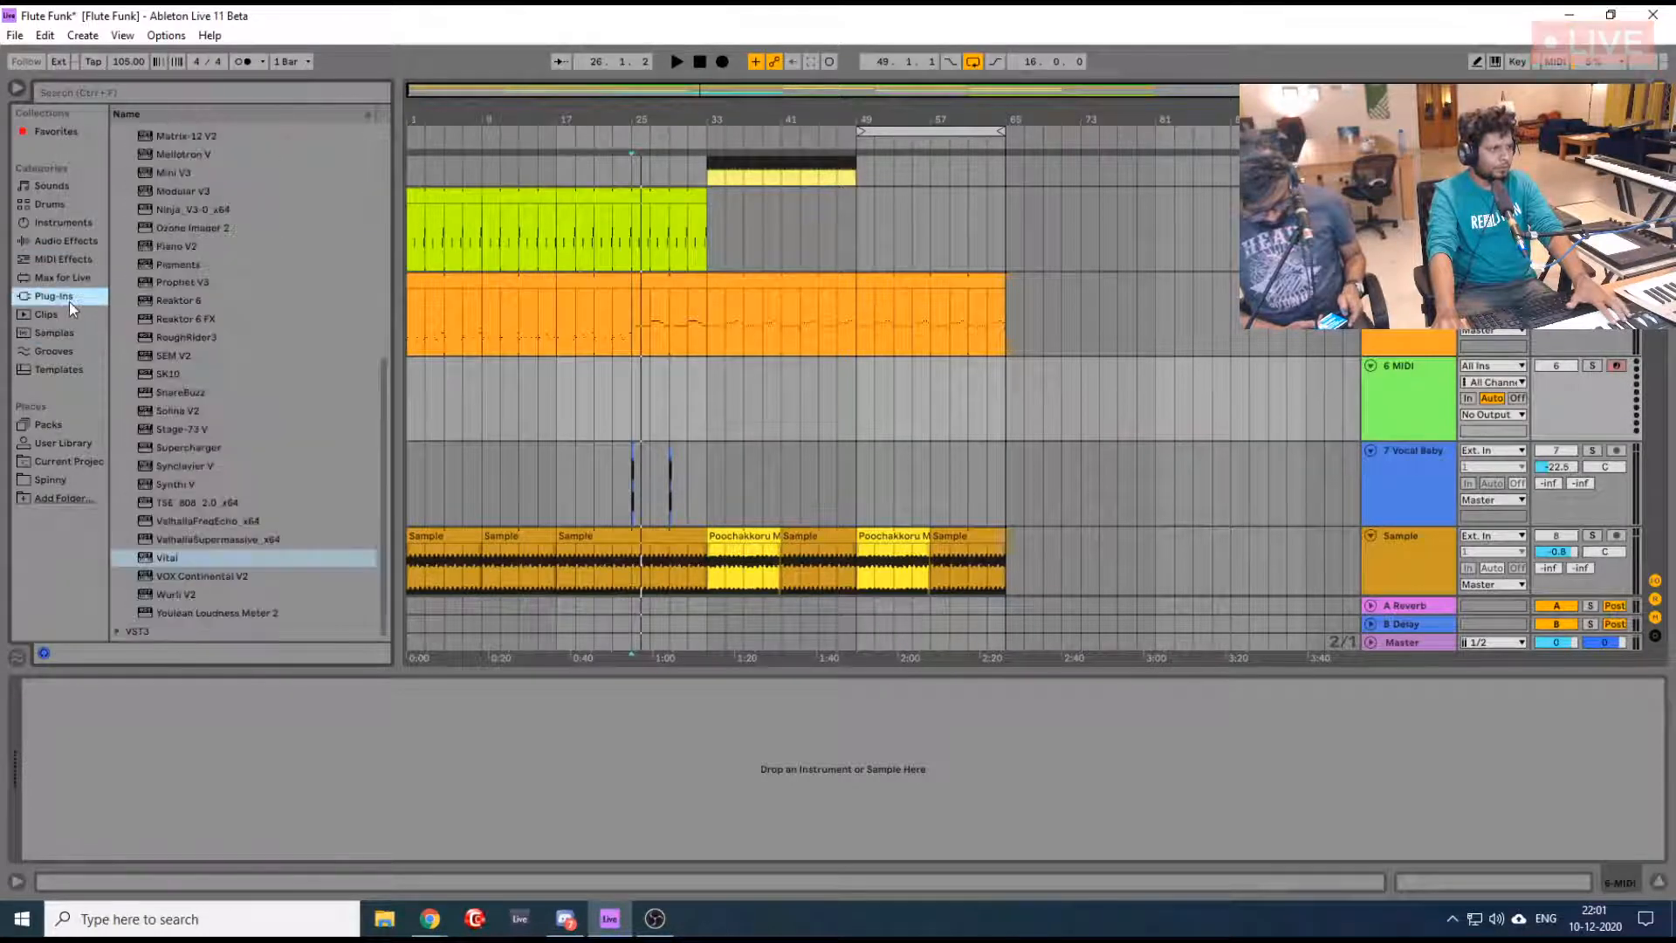
{"action": "double_click", "coordinate": [178, 559]}
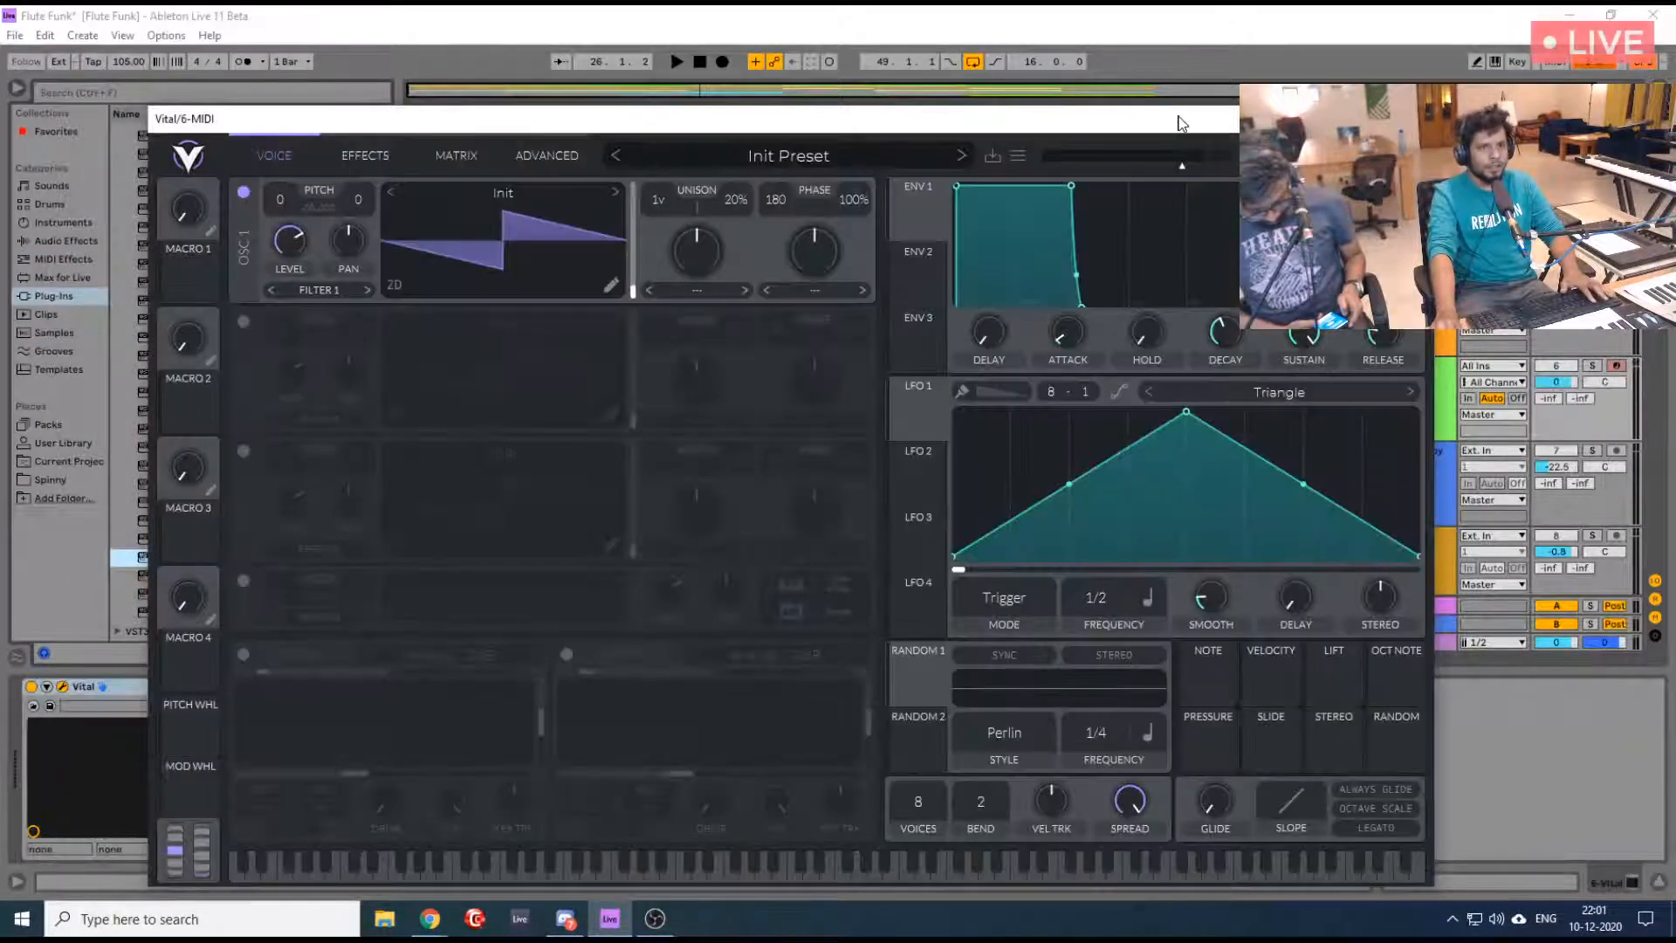
{"action": "left_click_drag", "start_coordinate": [1181, 122], "coordinate": [1018, 582]}
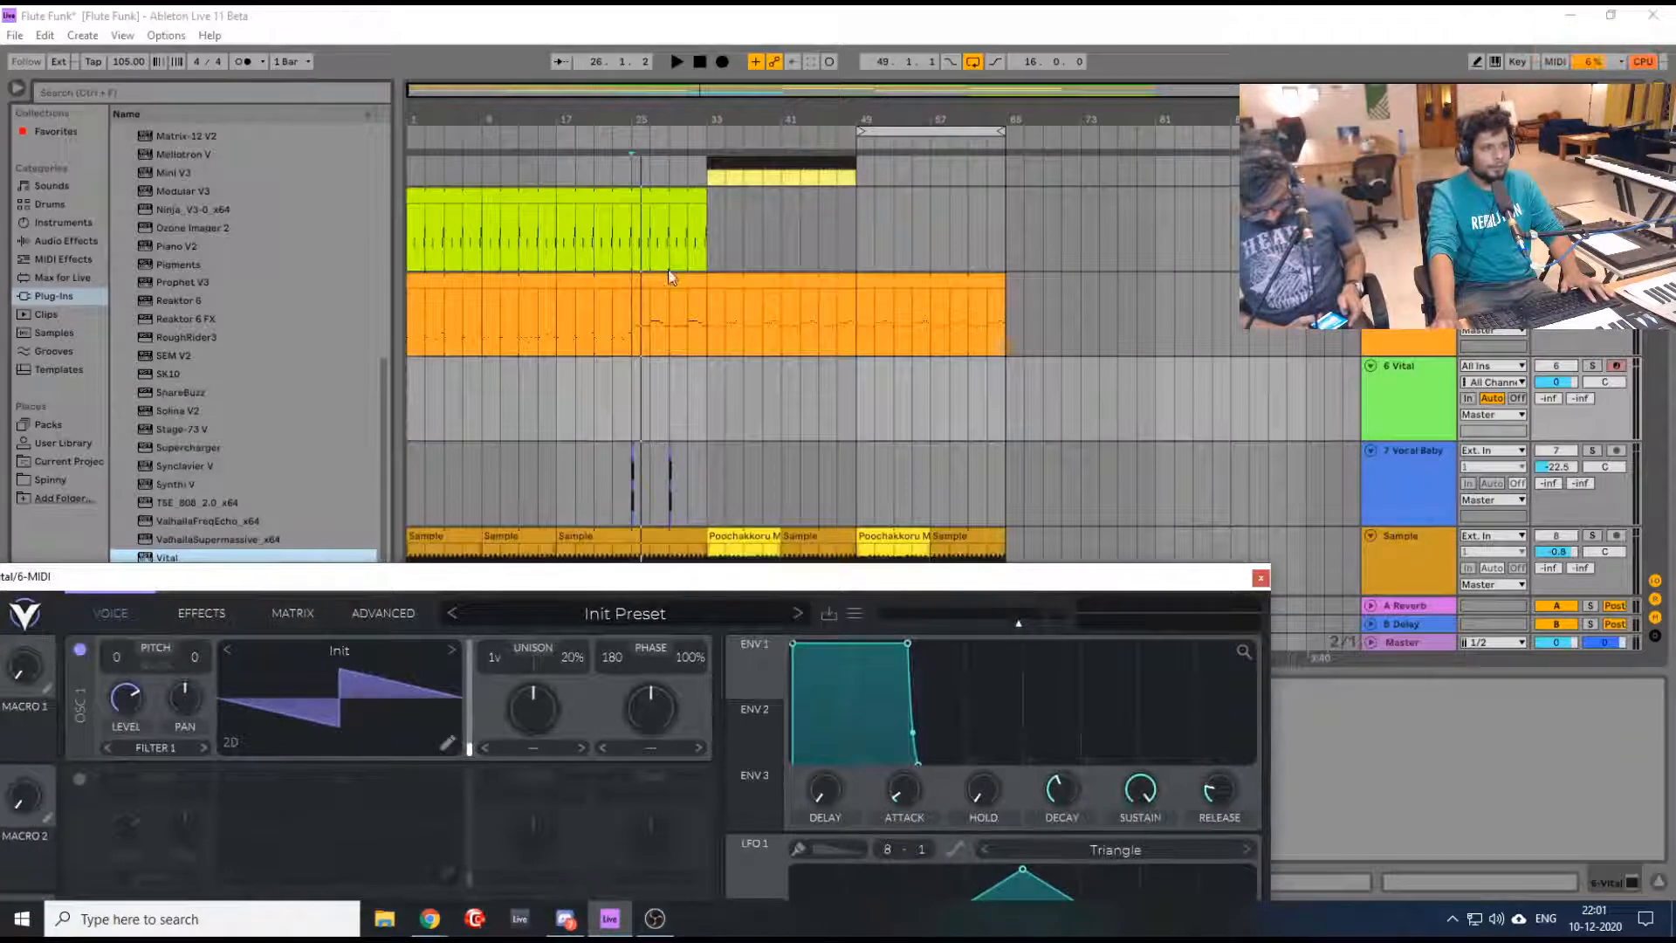
Move the Bass clip section spanning bars 25 to 33 onto the new Vital track at the same position
{"action": "left_click", "coordinate": [667, 400]}
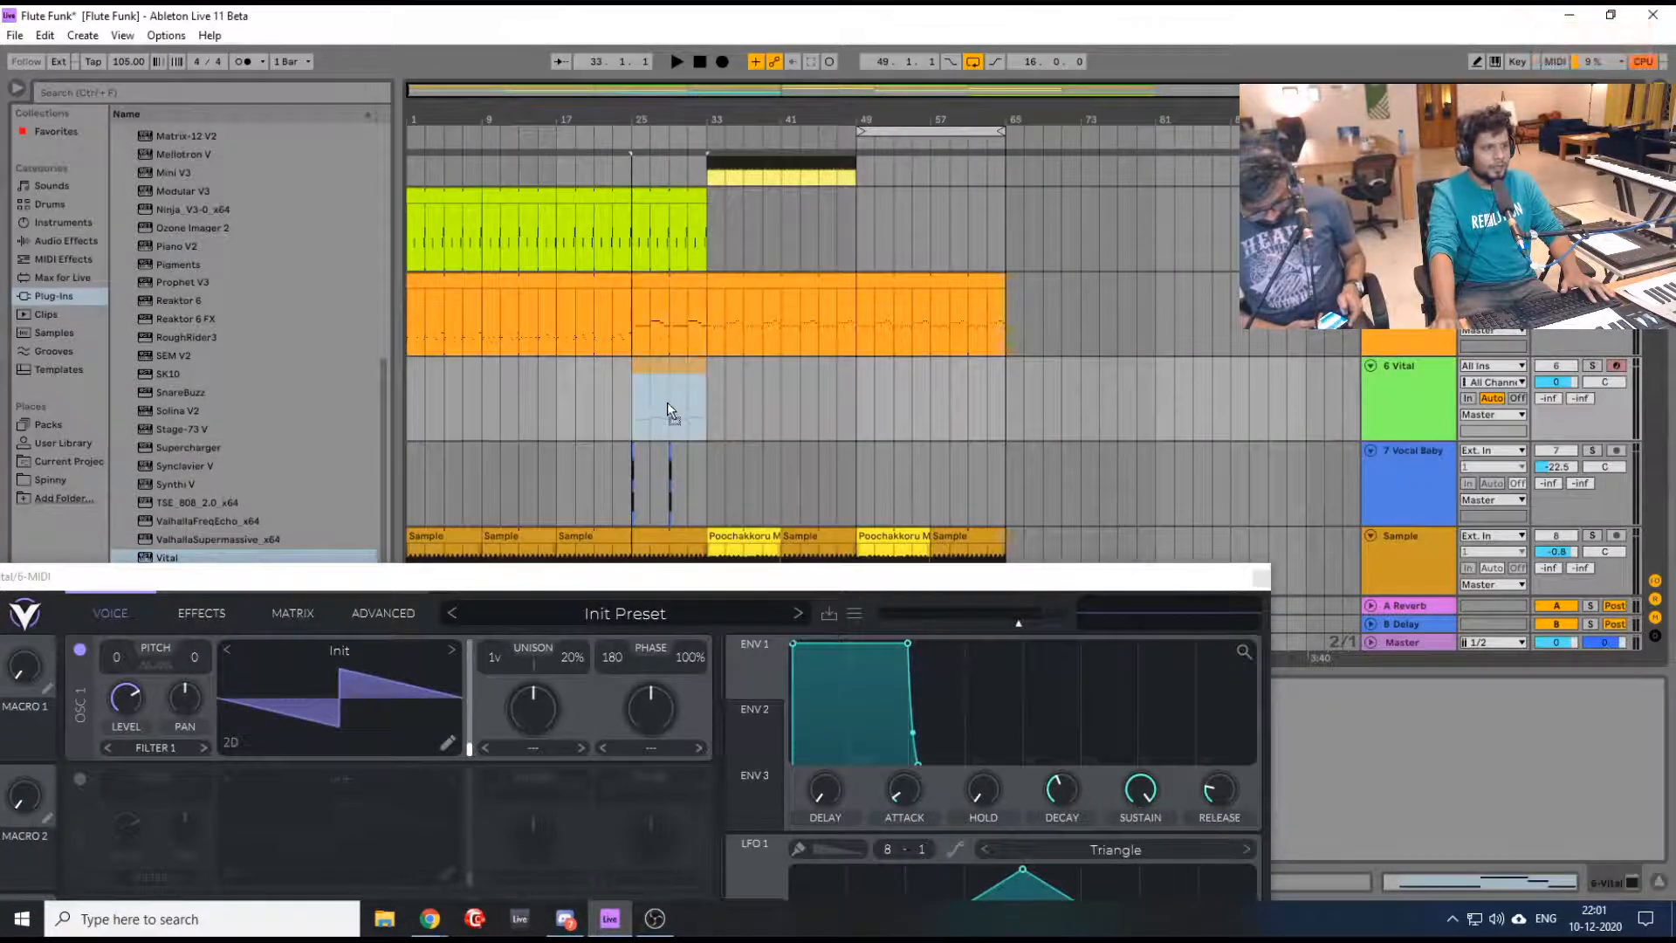
{"action": "left_click_drag", "start_coordinate": [667, 402], "coordinate": [667, 401]}
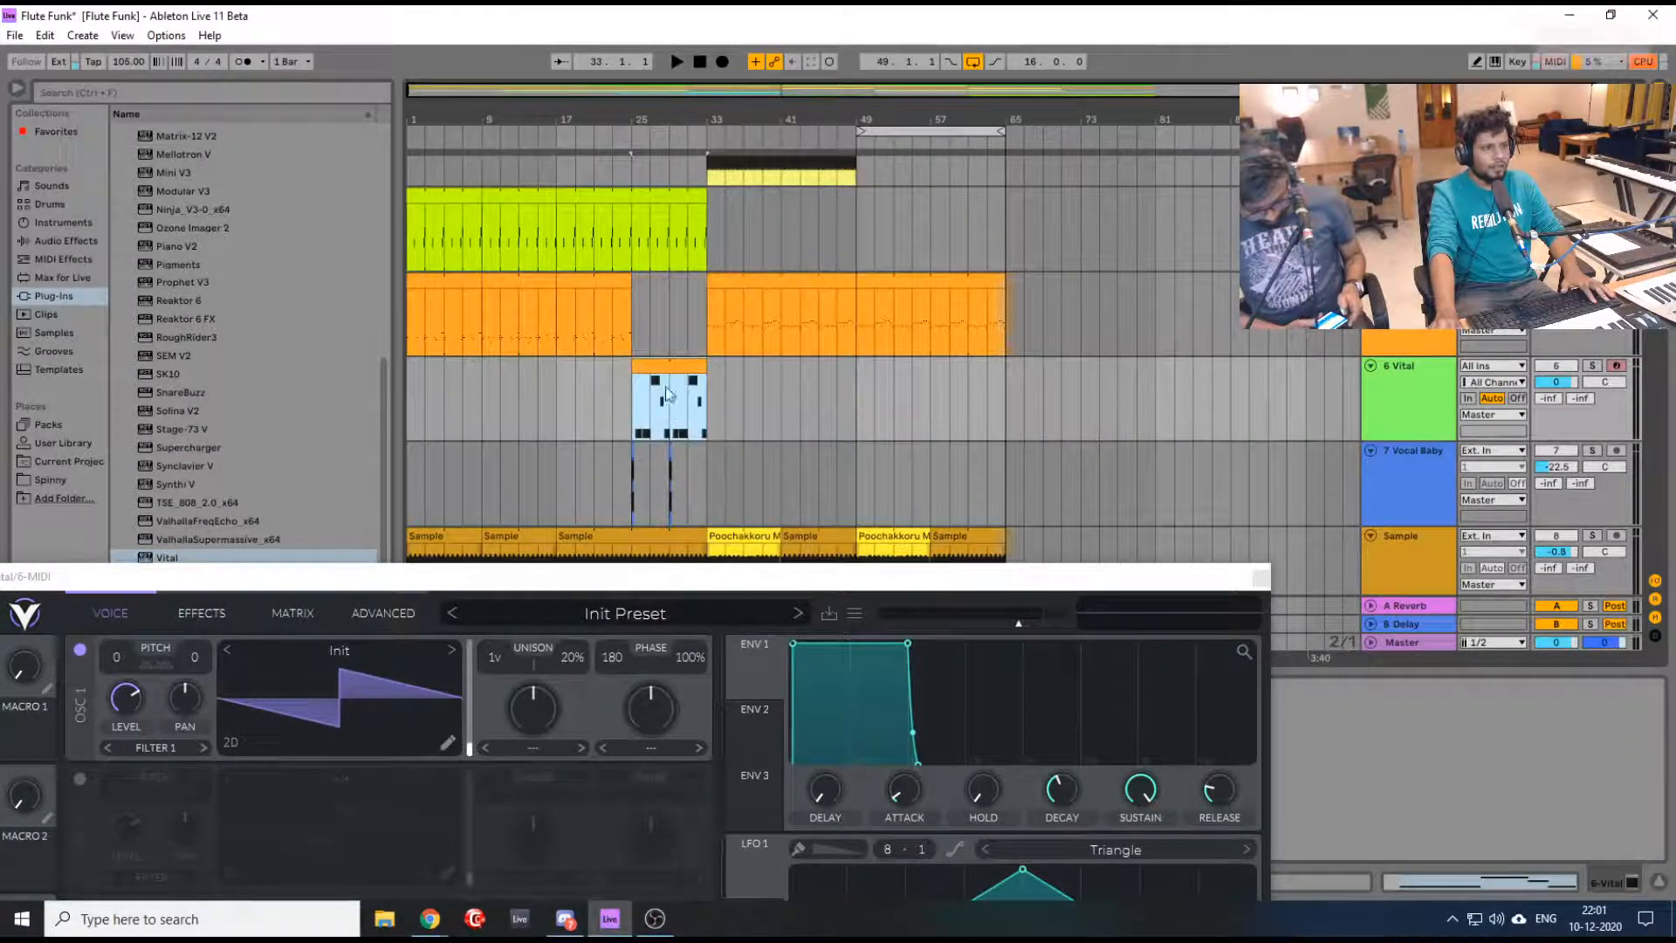
{"action": "left_click", "coordinate": [669, 367]}
Load the Basic Shapes wavetable into oscillator 1 of the new Vital instance
{"action": "left_click_drag", "start_coordinate": [647, 579], "coordinate": [965, 118]}
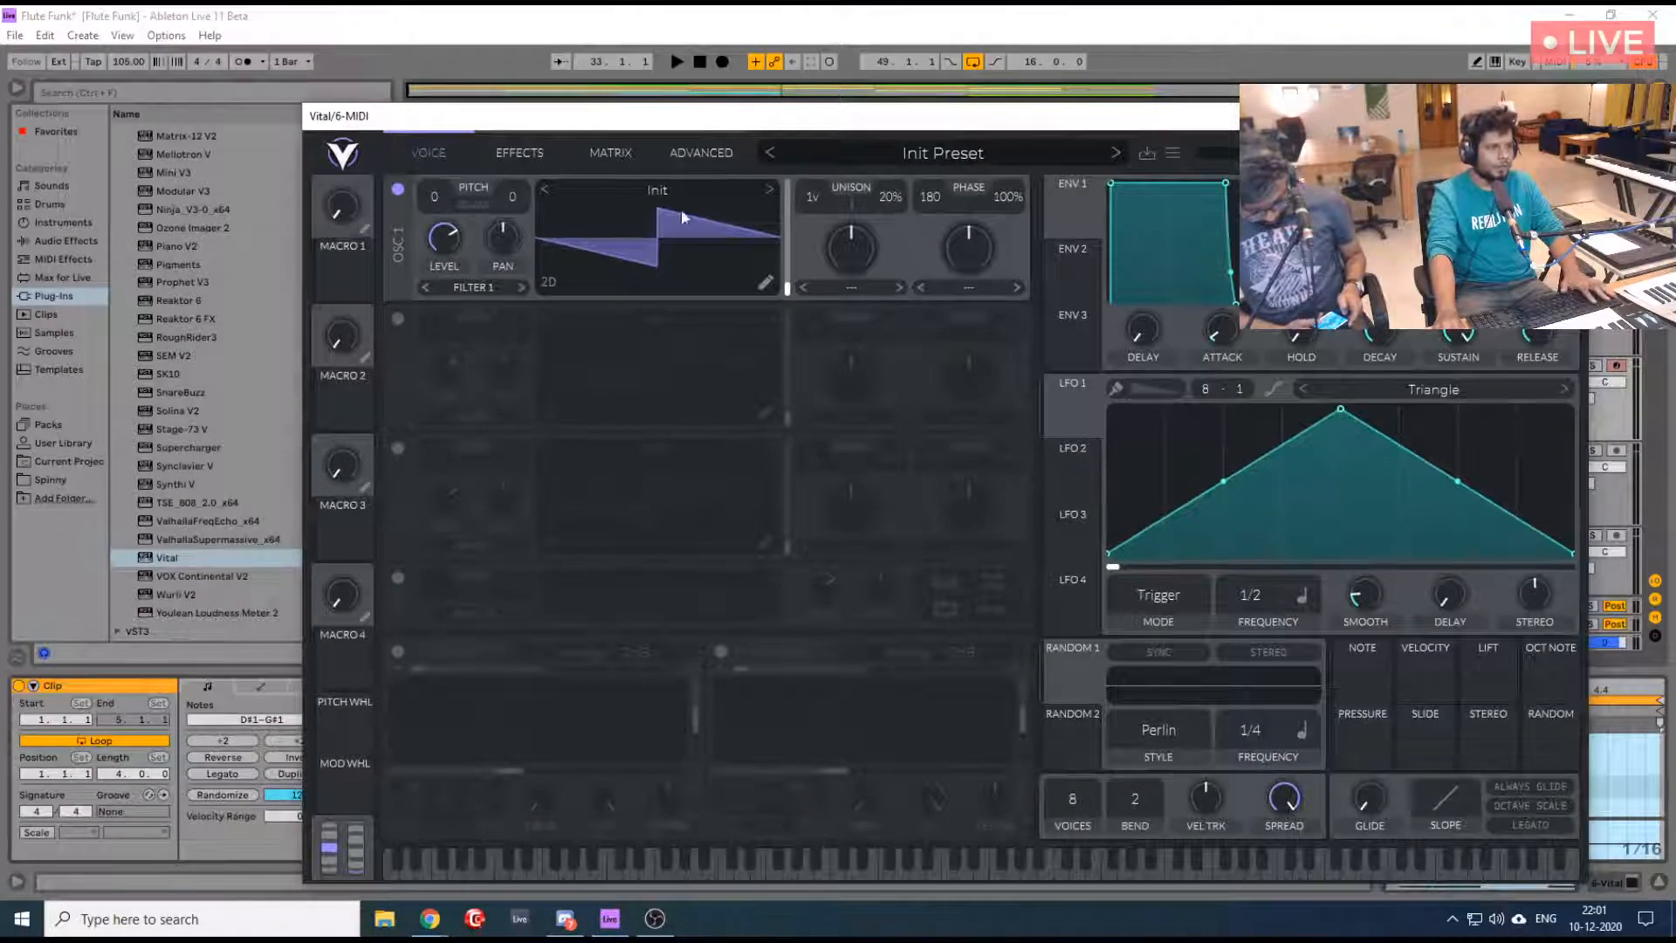
{"action": "left_click", "coordinate": [659, 190]}
{"action": "left_click", "coordinate": [1117, 227]}
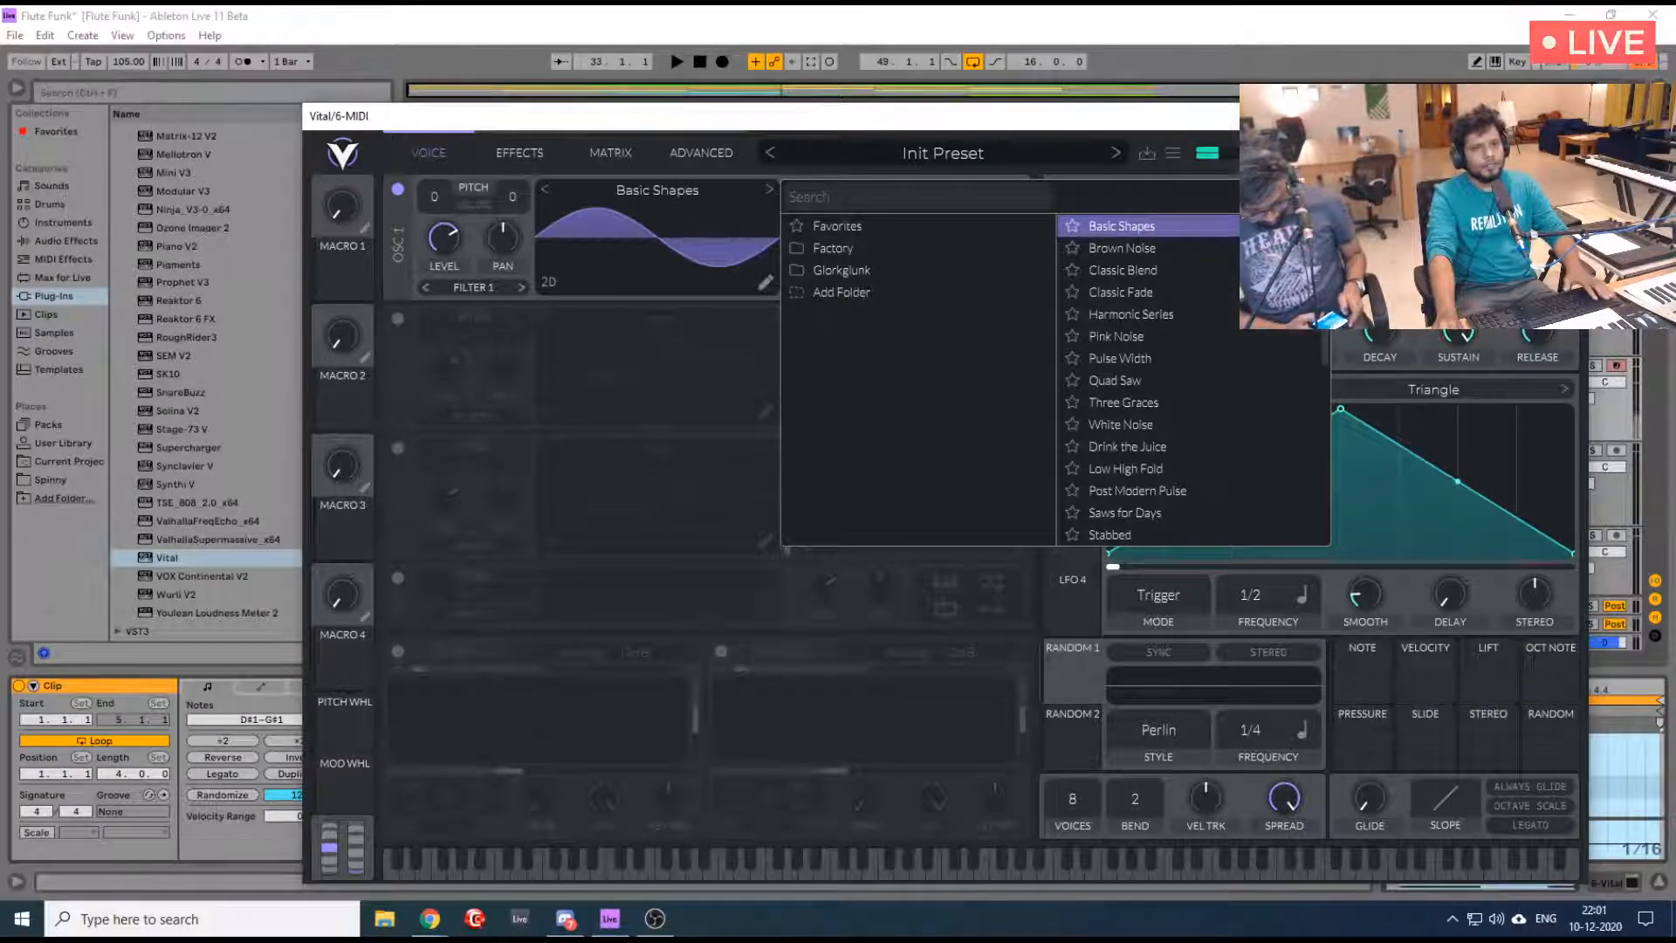
Loop bars 25 to 33 around the moved clip, start playback and solo the new Vital track
{"action": "left_click_drag", "start_coordinate": [1131, 116], "coordinate": [867, 631]}
{"action": "left_click", "coordinate": [635, 413]}
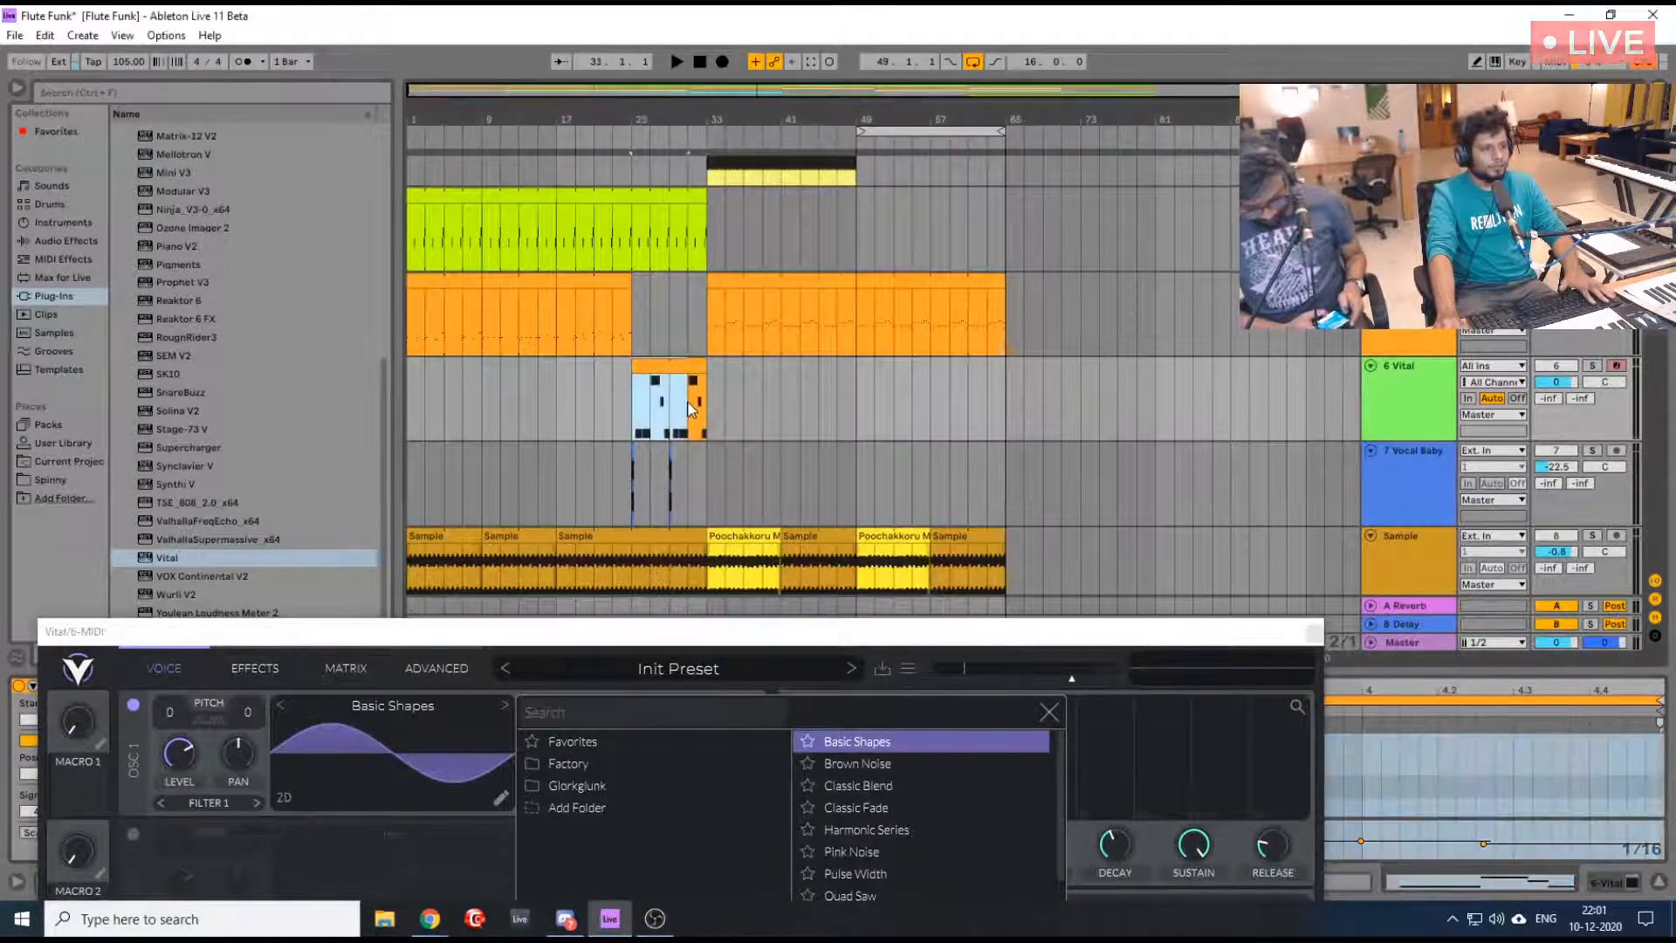
{"action": "key", "text": "ctrl+l"}
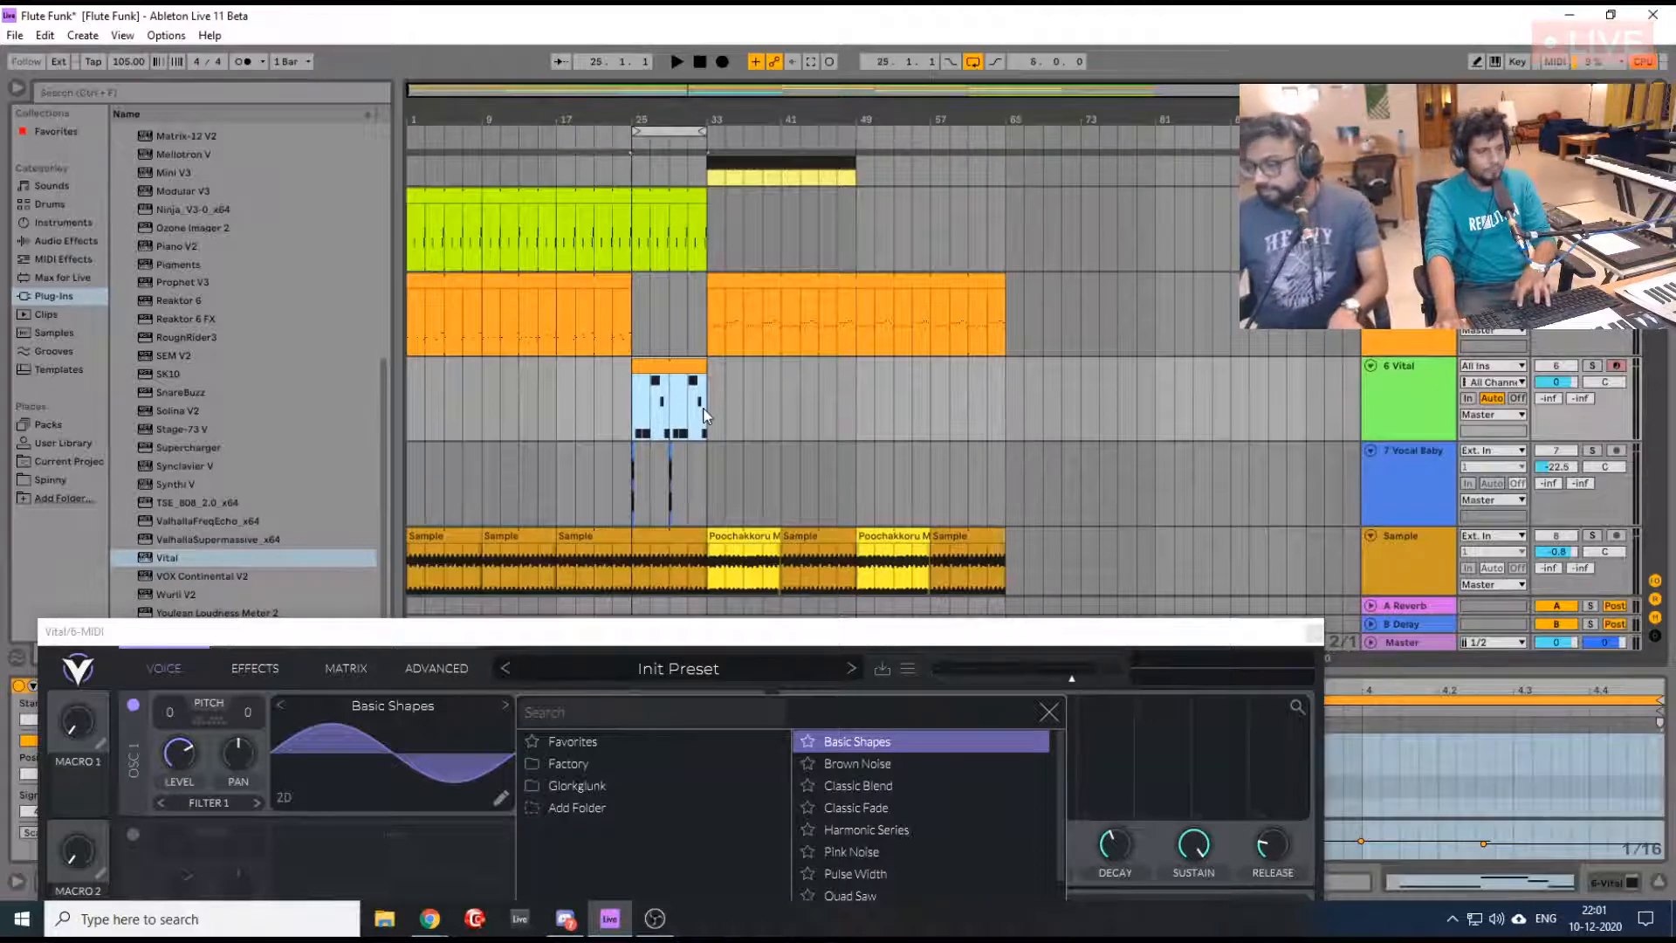
{"action": "key", "text": "space"}
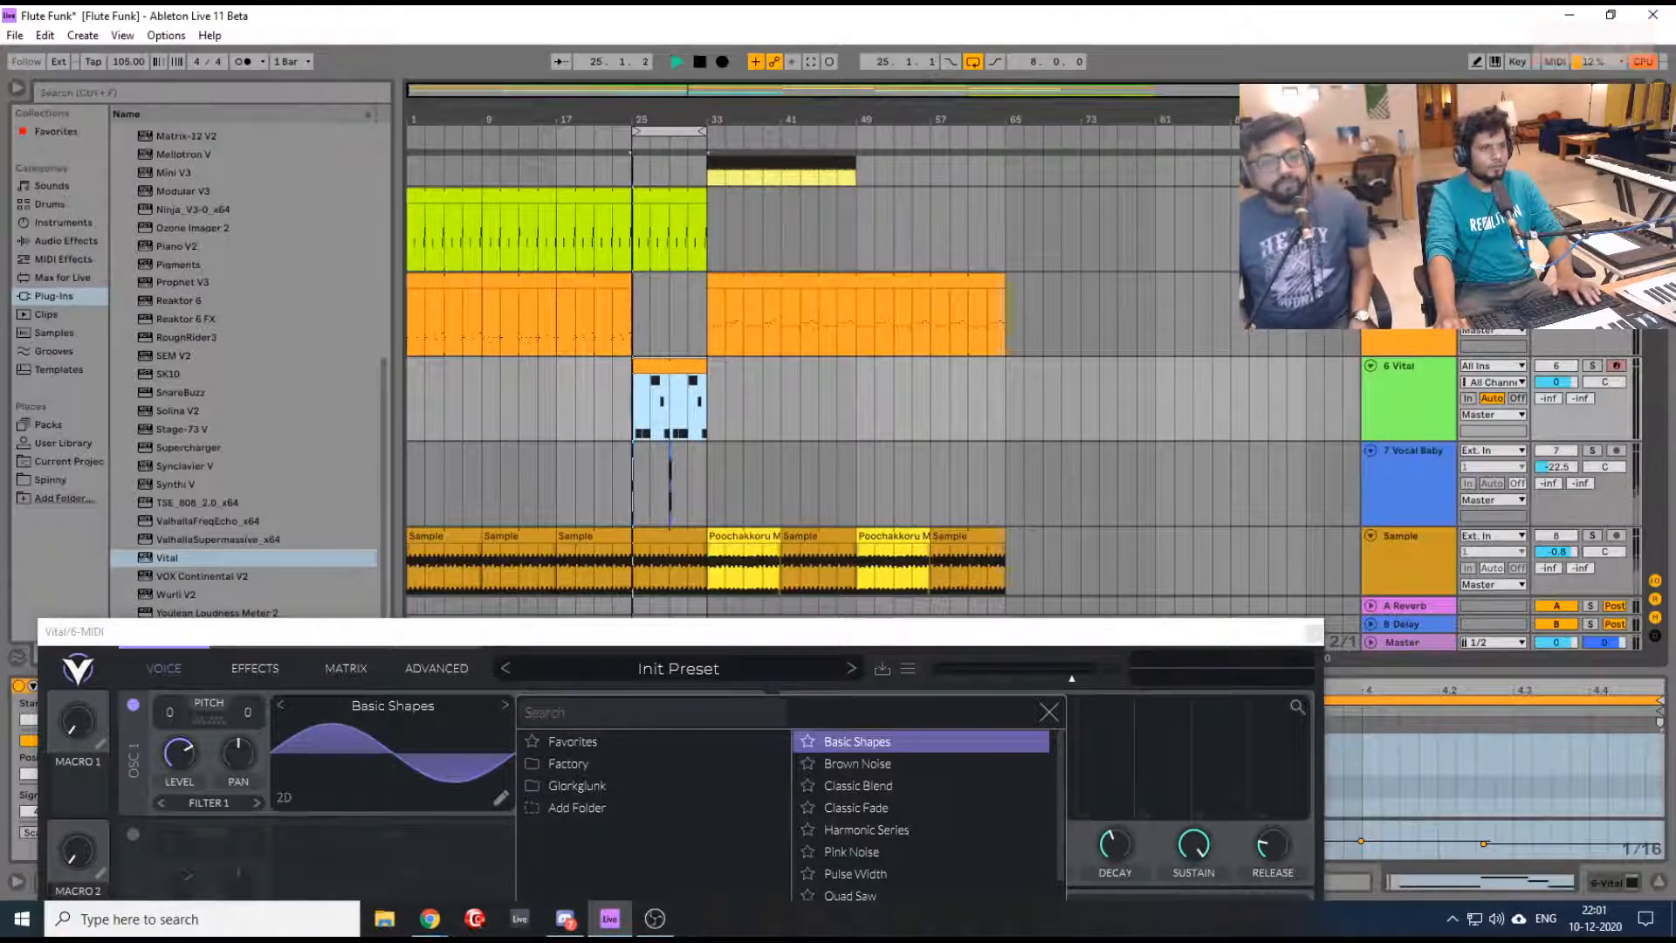
{"action": "left_click", "coordinate": [1594, 367]}
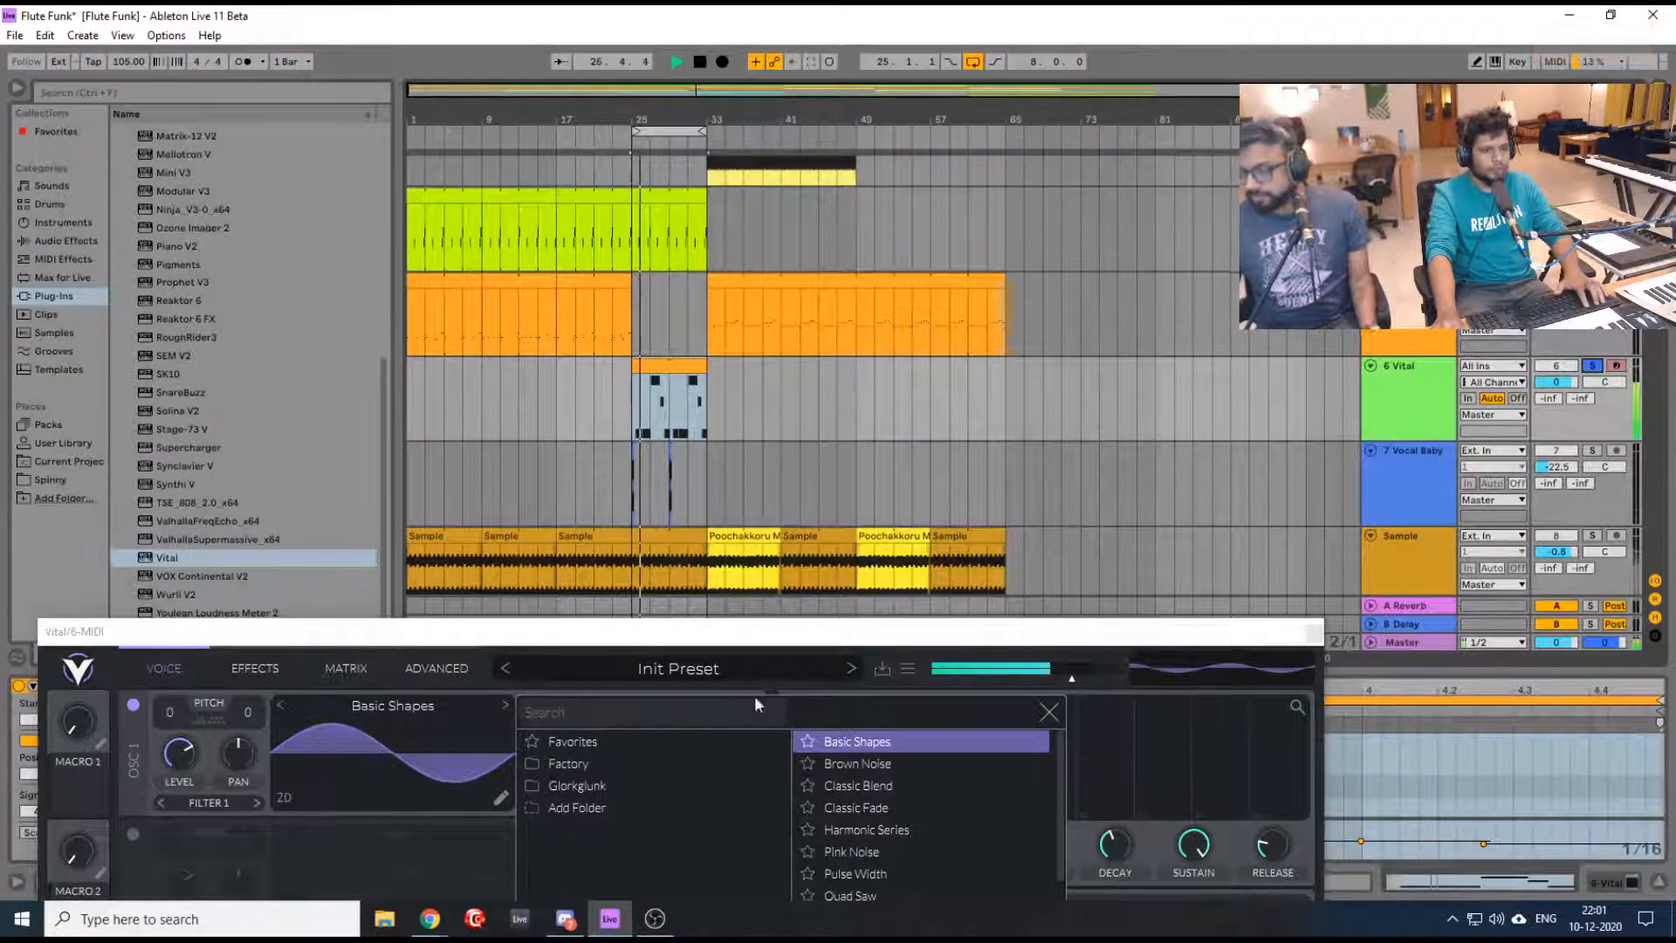
Close the wavetable list and move oscillator 1's frame to about 132.6 for a square wave while the loop plays
{"action": "left_click_drag", "start_coordinate": [677, 631], "coordinate": [932, 213]}
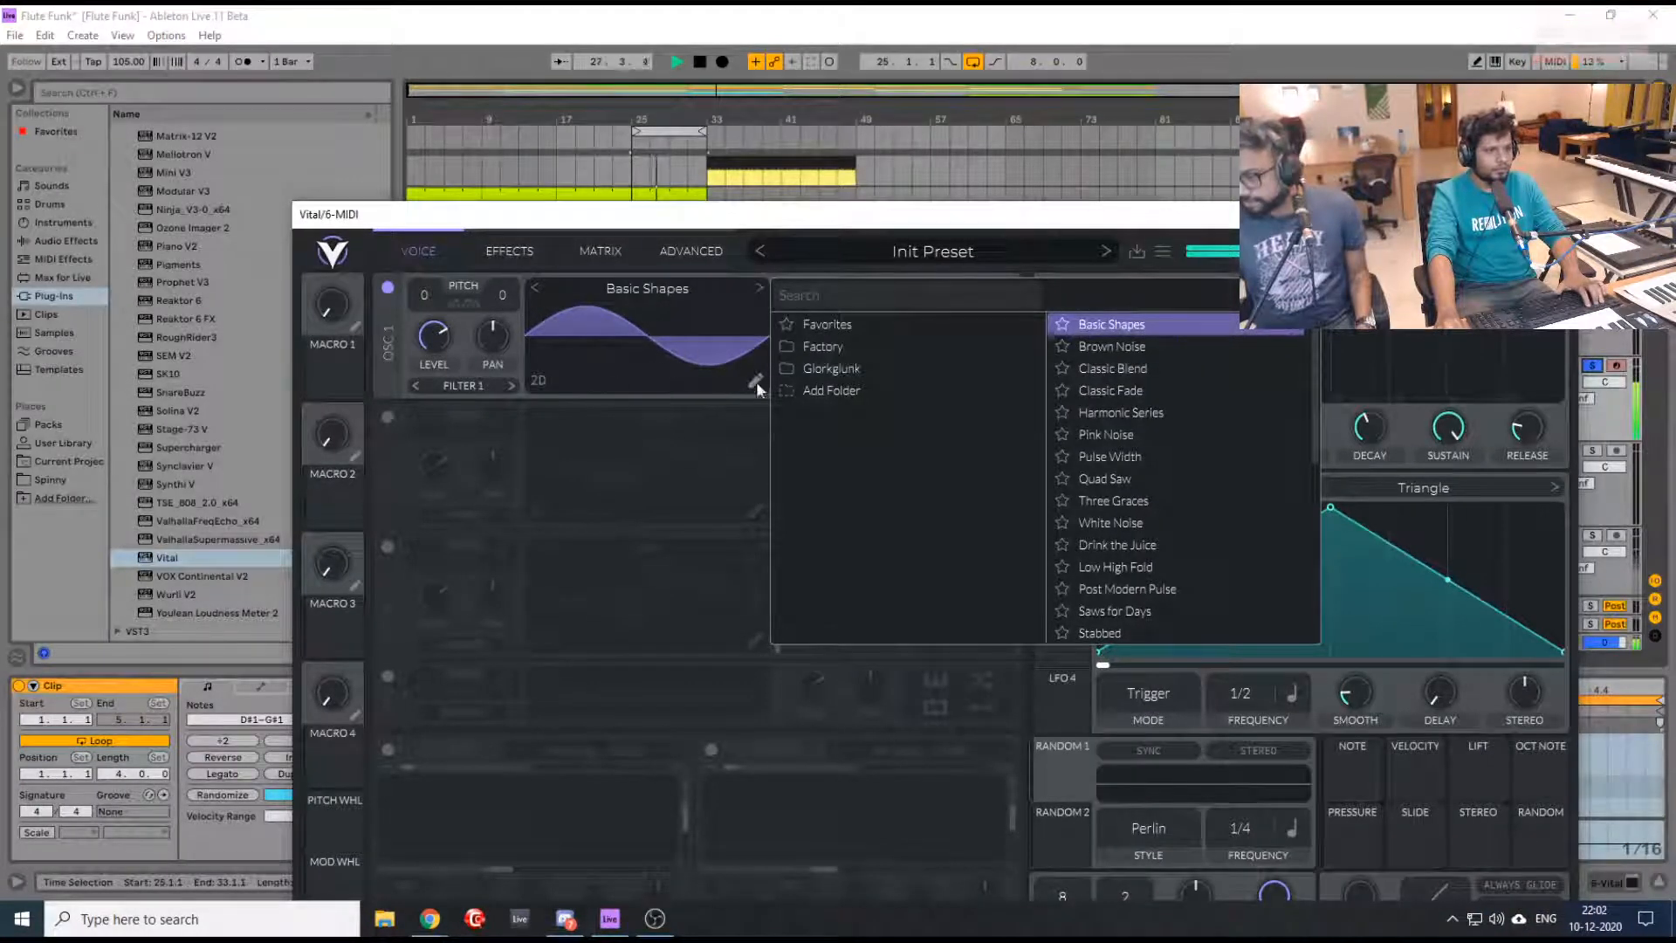
{"action": "left_click", "coordinate": [1303, 295]}
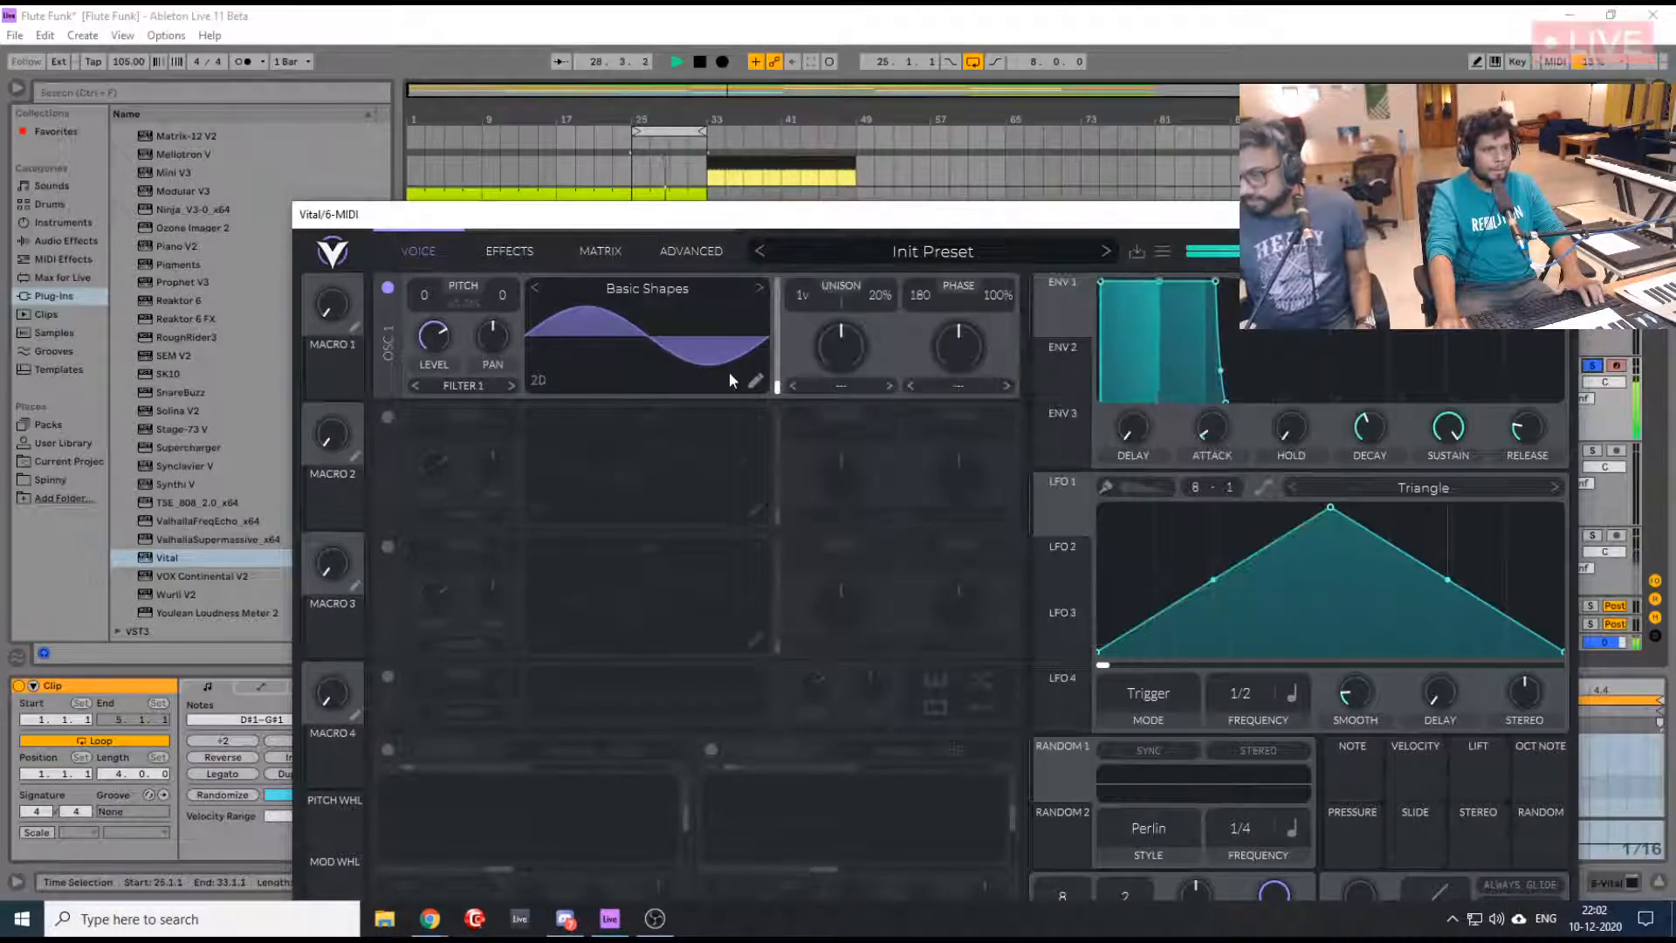
{"action": "left_click_drag", "start_coordinate": [778, 377], "coordinate": [785, 321]}
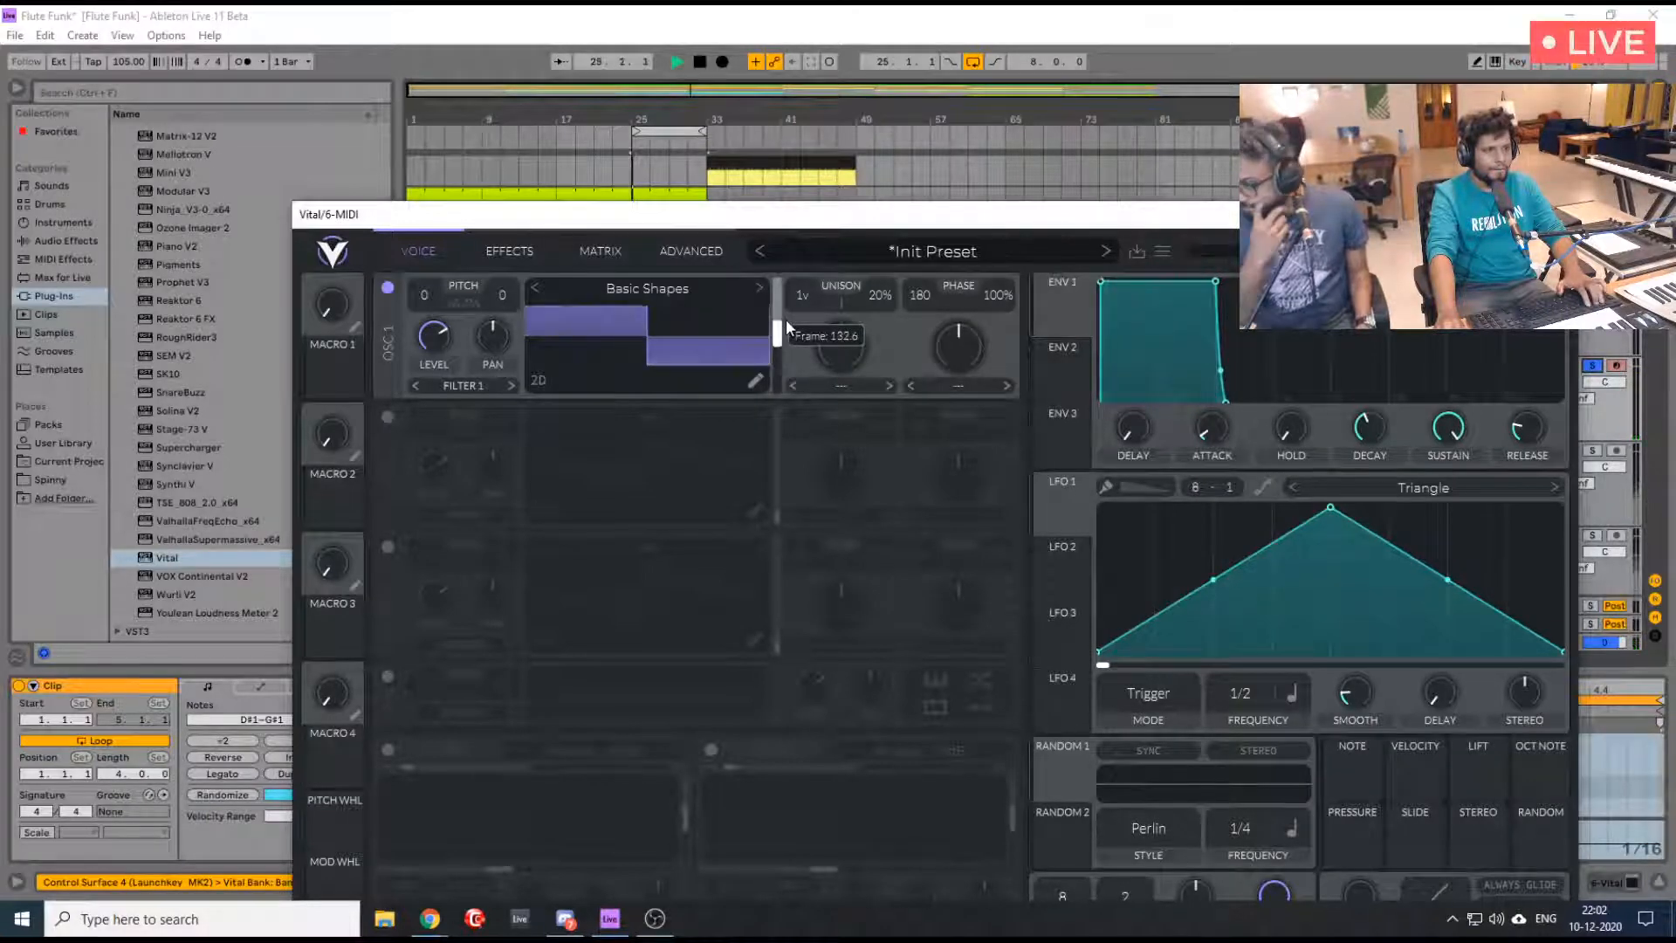
{"action": "left_click_drag", "start_coordinate": [795, 222], "coordinate": [718, 301]}
{"action": "key", "text": "space"}
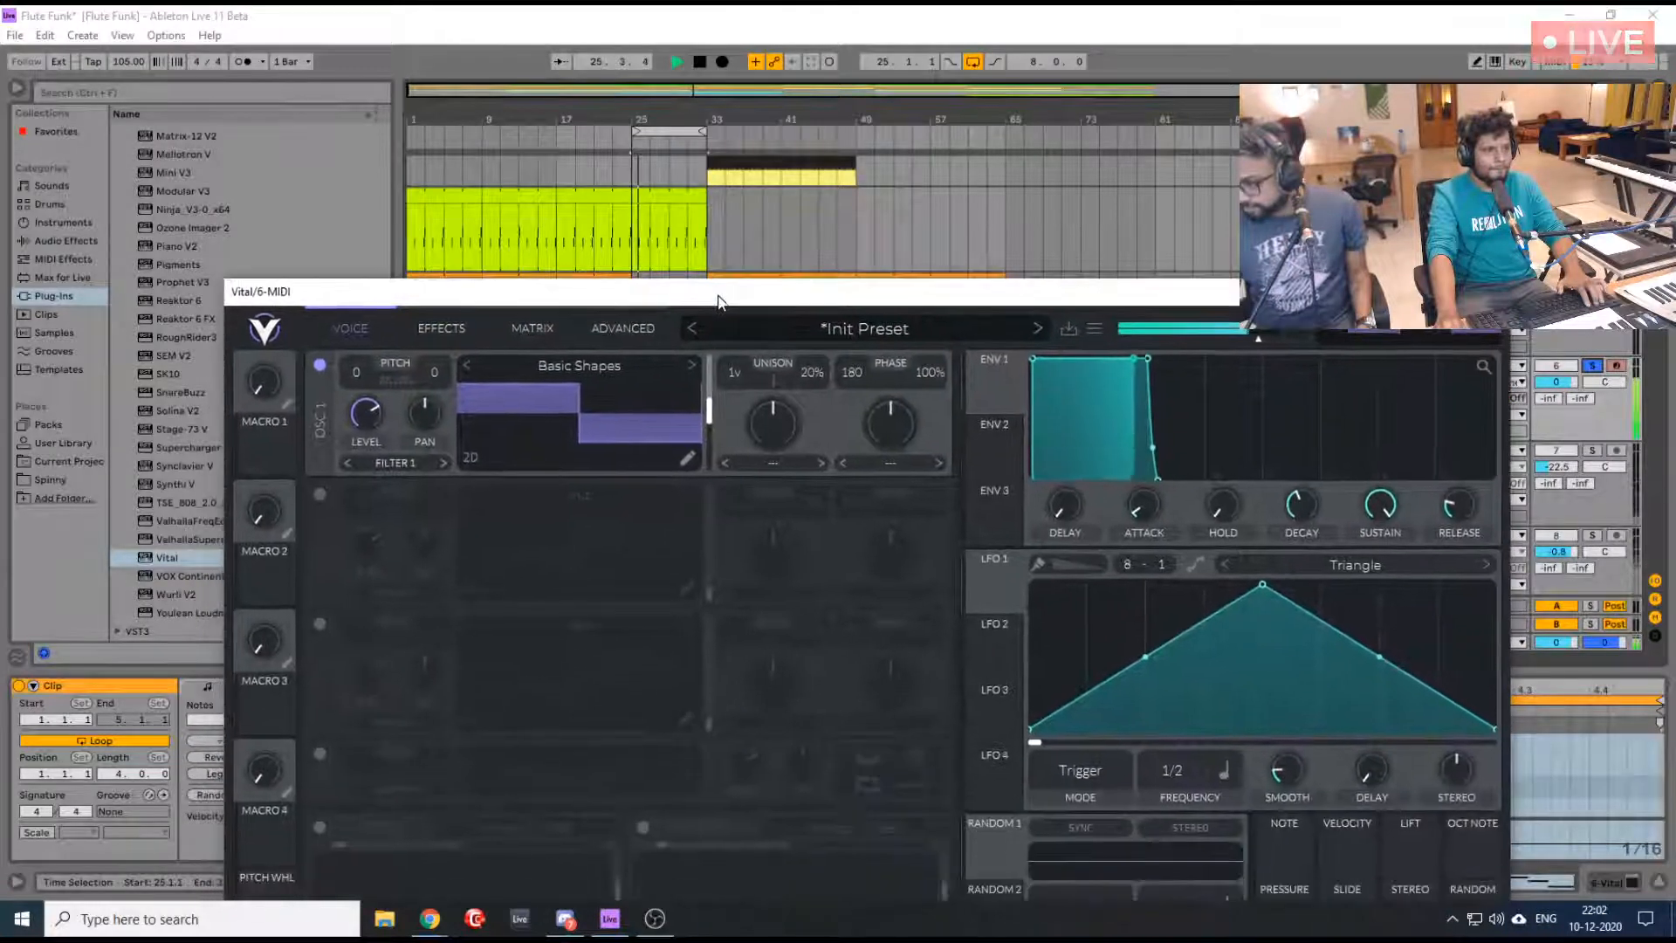
Move oscillator 1's wavetable frame back to a triangle-like wave and set its spectral morph to Vocode
{"action": "left_click_drag", "start_coordinate": [715, 409], "coordinate": [714, 428]}
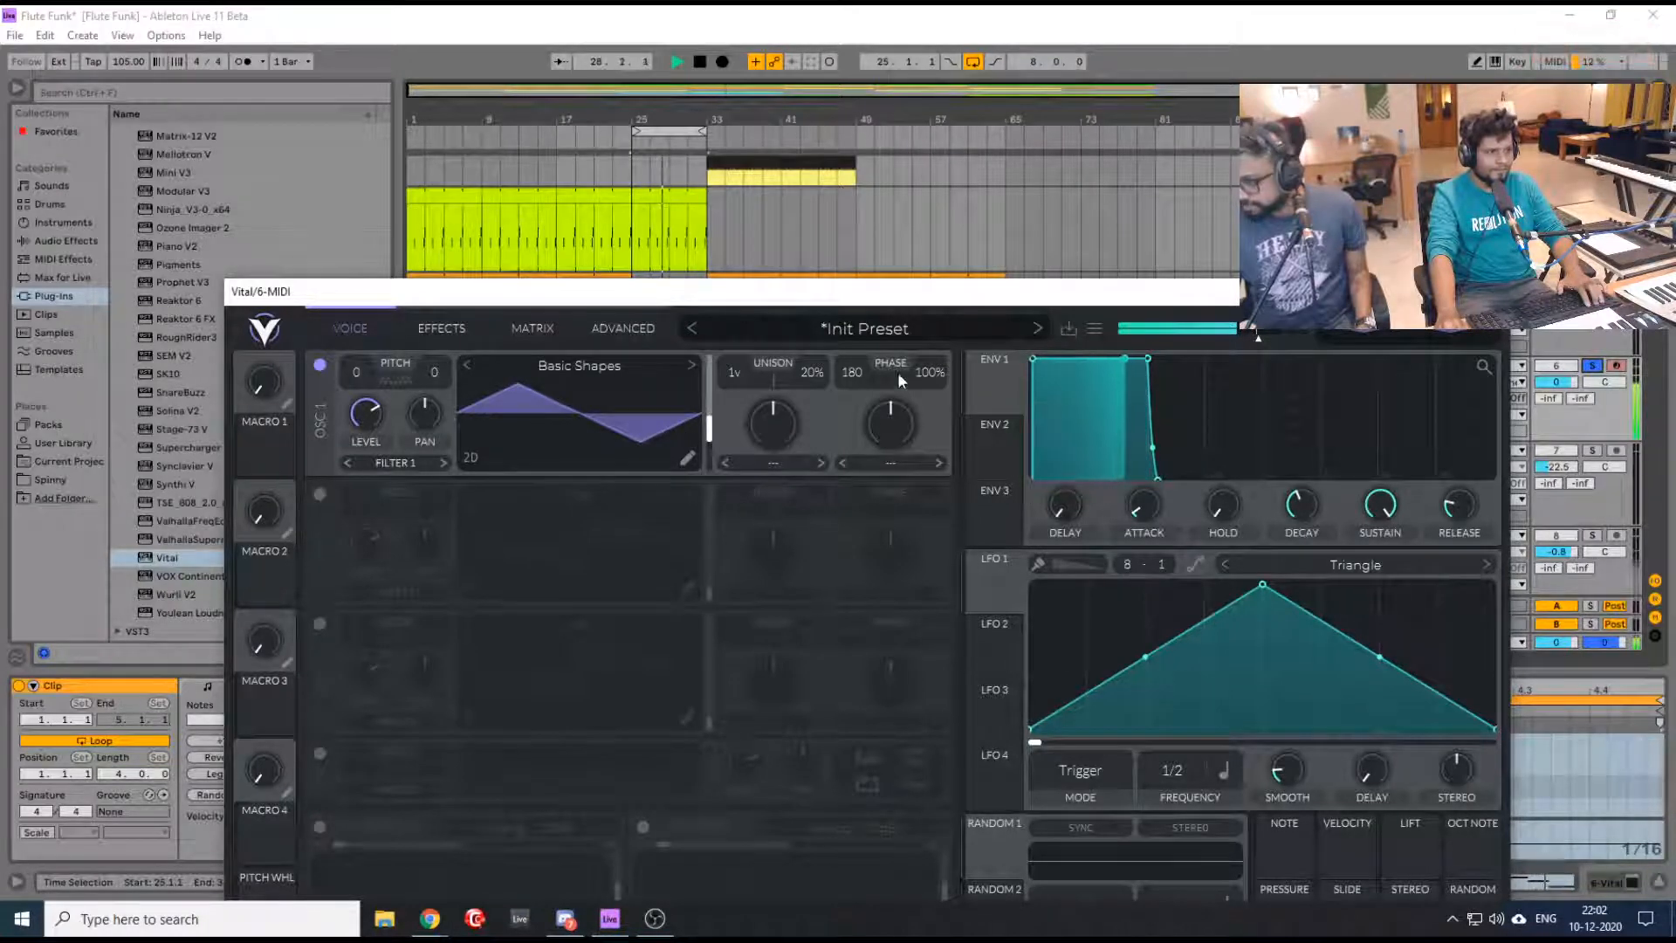
{"action": "left_click", "coordinate": [770, 458]}
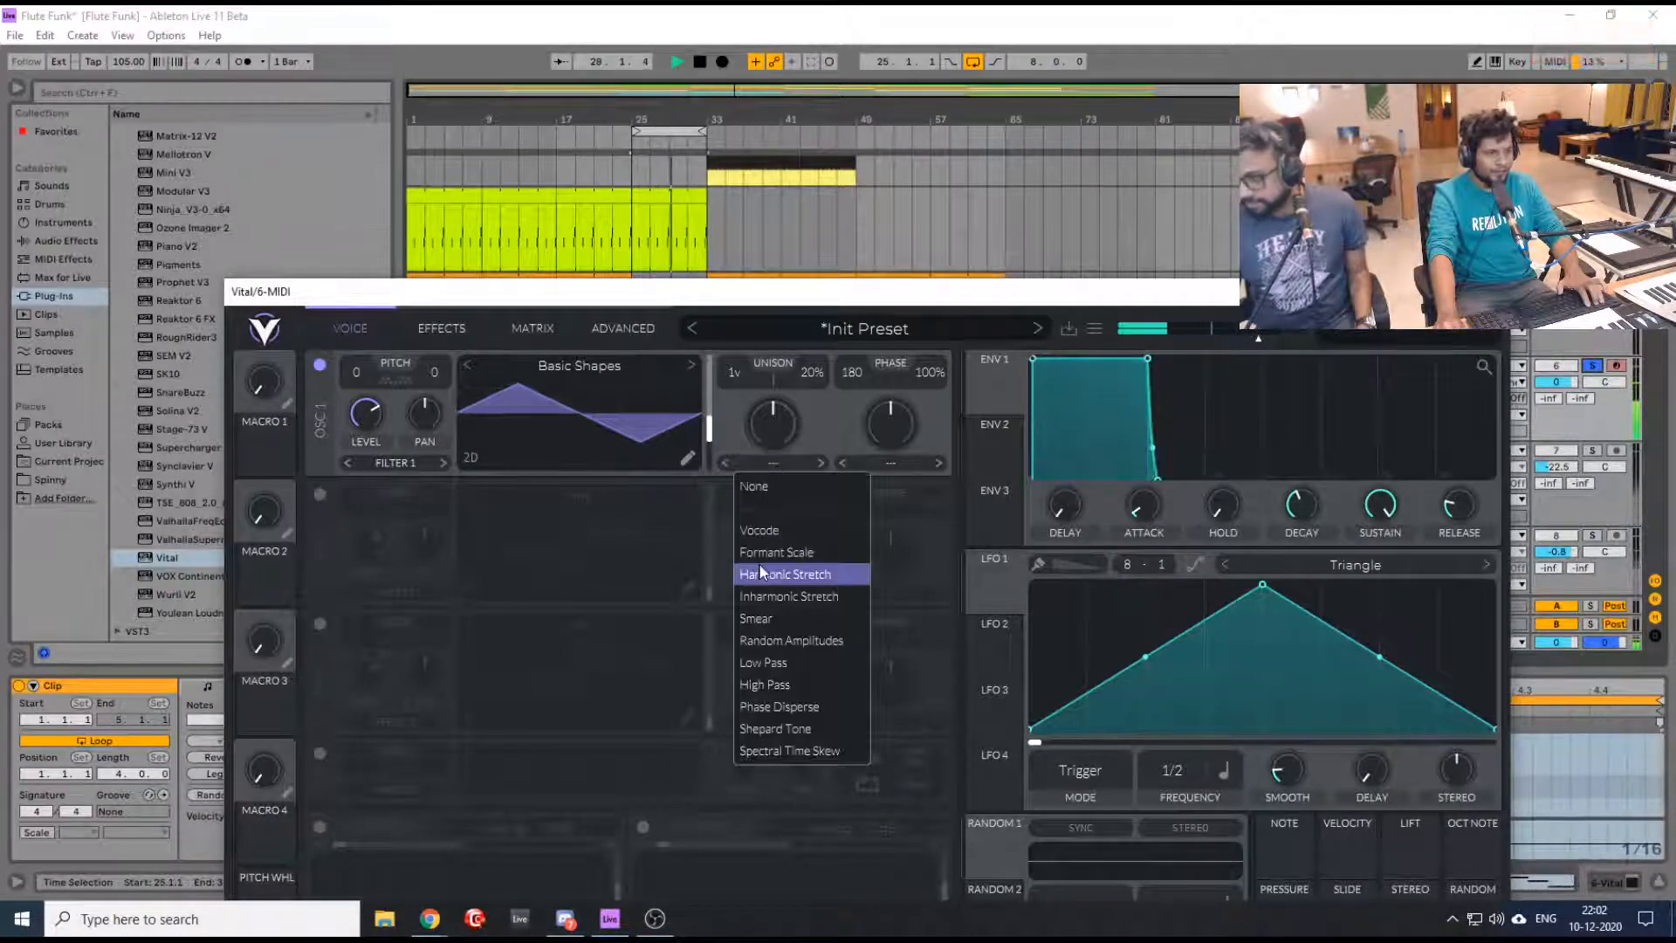
{"action": "left_click", "coordinate": [793, 530]}
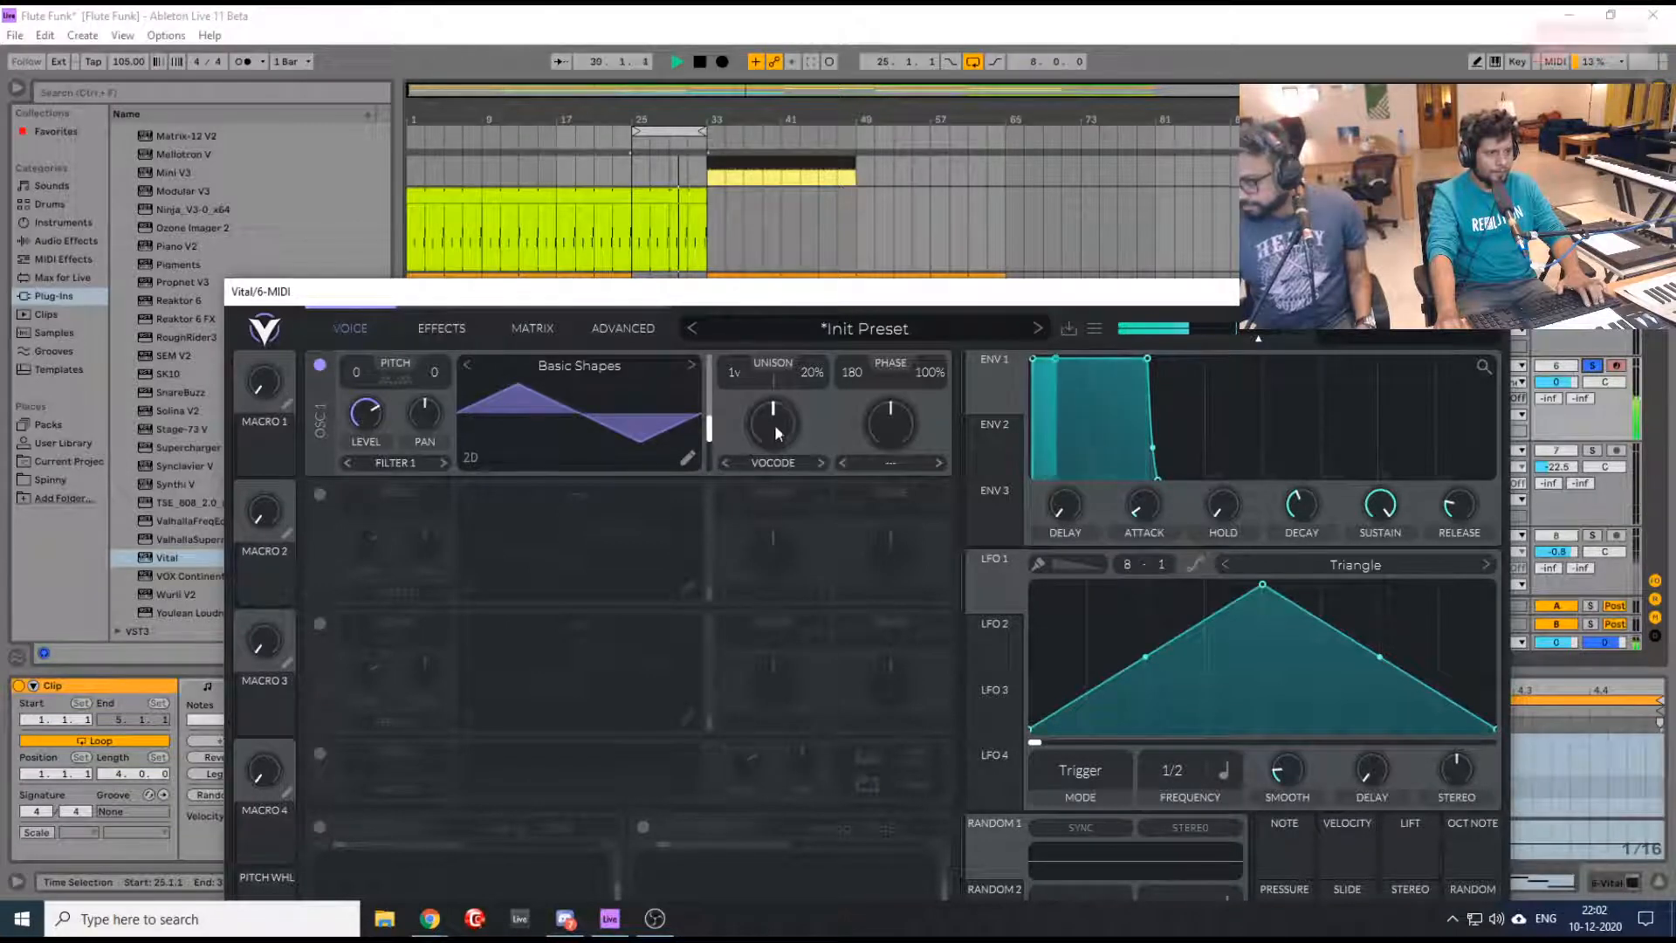
Raise oscillator 1's Vocode amount while the loop plays and switch on oscillator 2
{"action": "left_click_drag", "start_coordinate": [773, 423], "coordinate": [801, 387]}
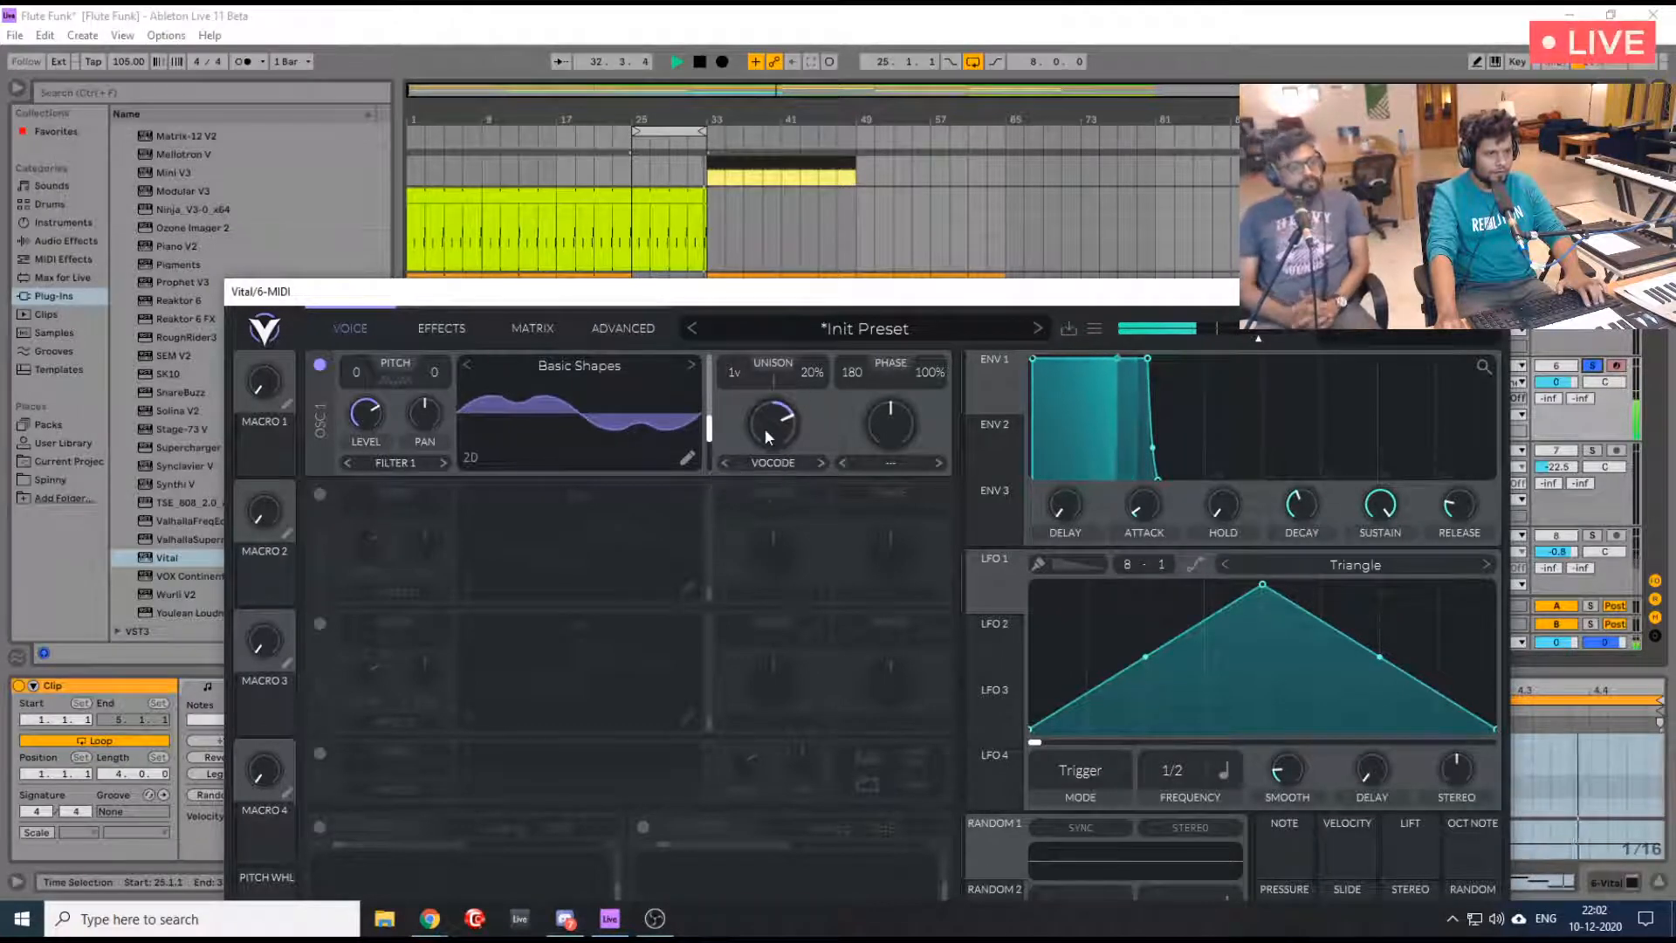
{"action": "left_click_drag", "start_coordinate": [770, 299], "coordinate": [782, 208]}
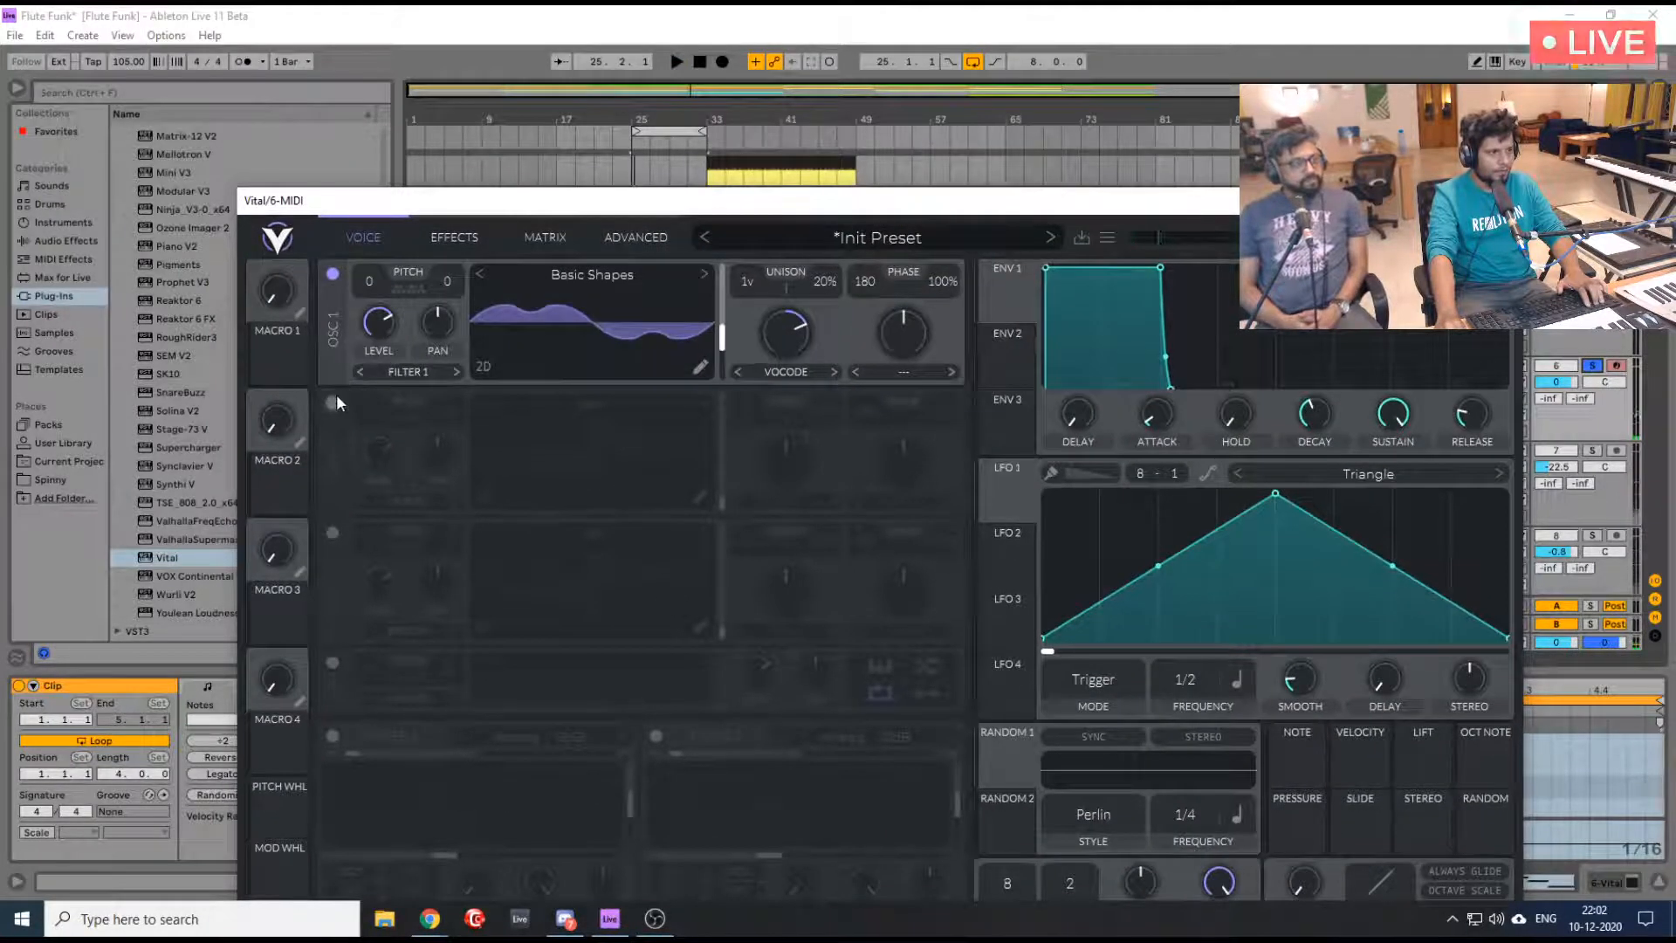
{"action": "left_click", "coordinate": [332, 402]}
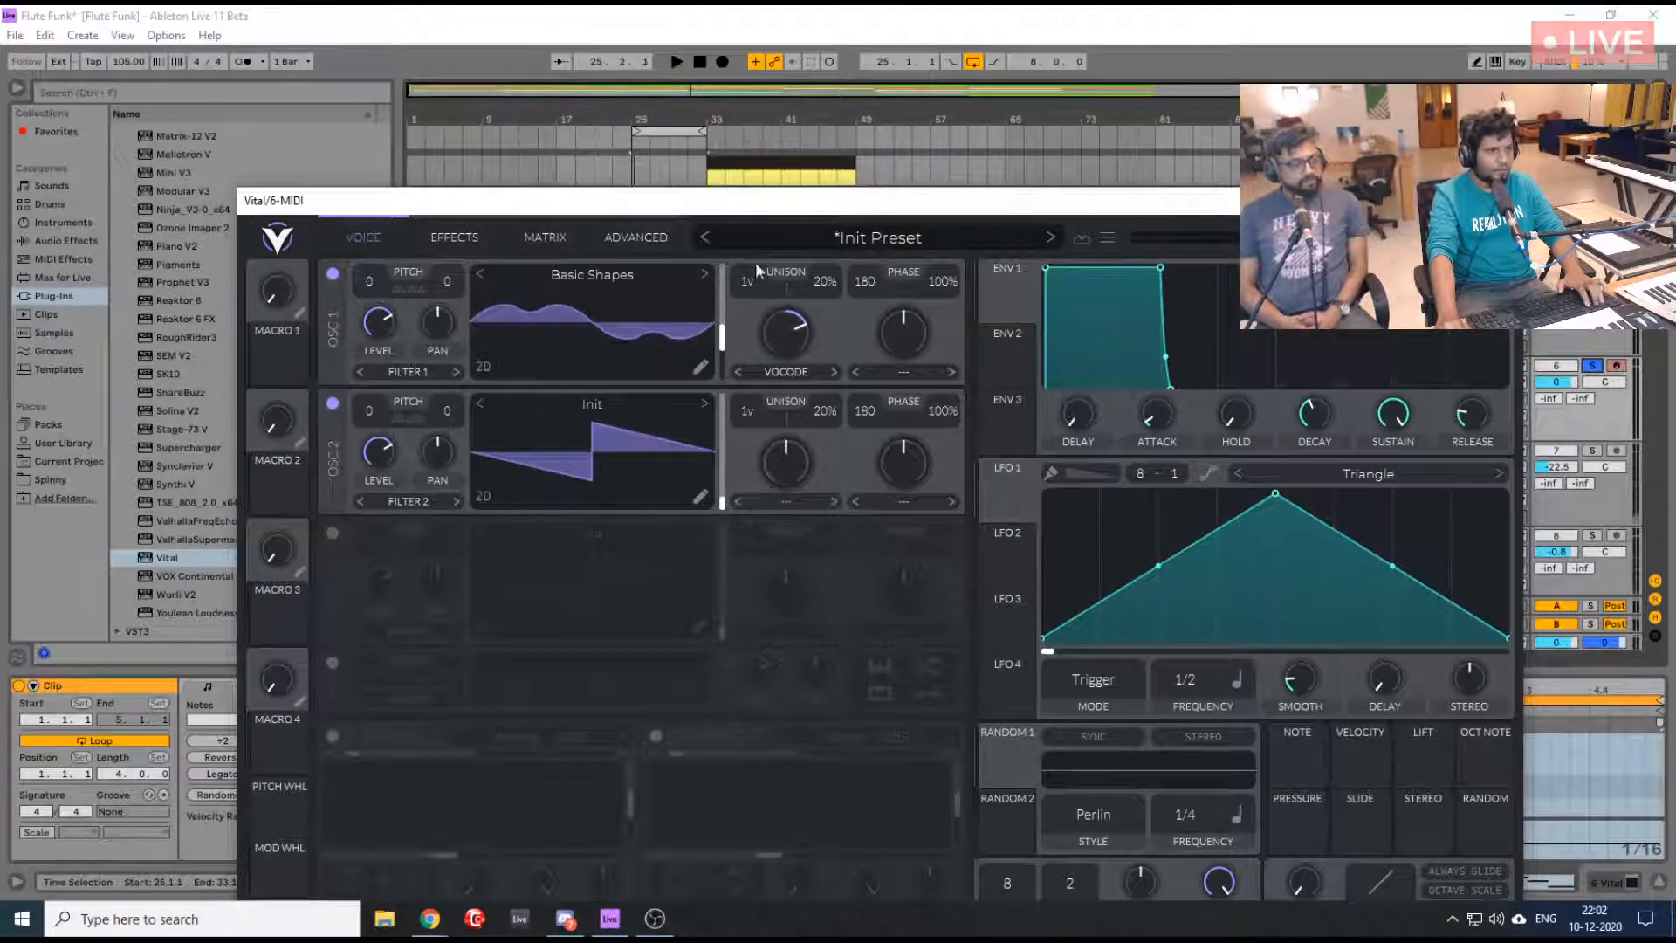
Set oscillator 2's spectral morph to Harm Stretch and raise its amount for a spiky waveform while the loop plays
{"action": "left_click_drag", "start_coordinate": [747, 188], "coordinate": [666, 229]}
{"action": "left_click", "coordinate": [638, 403]}
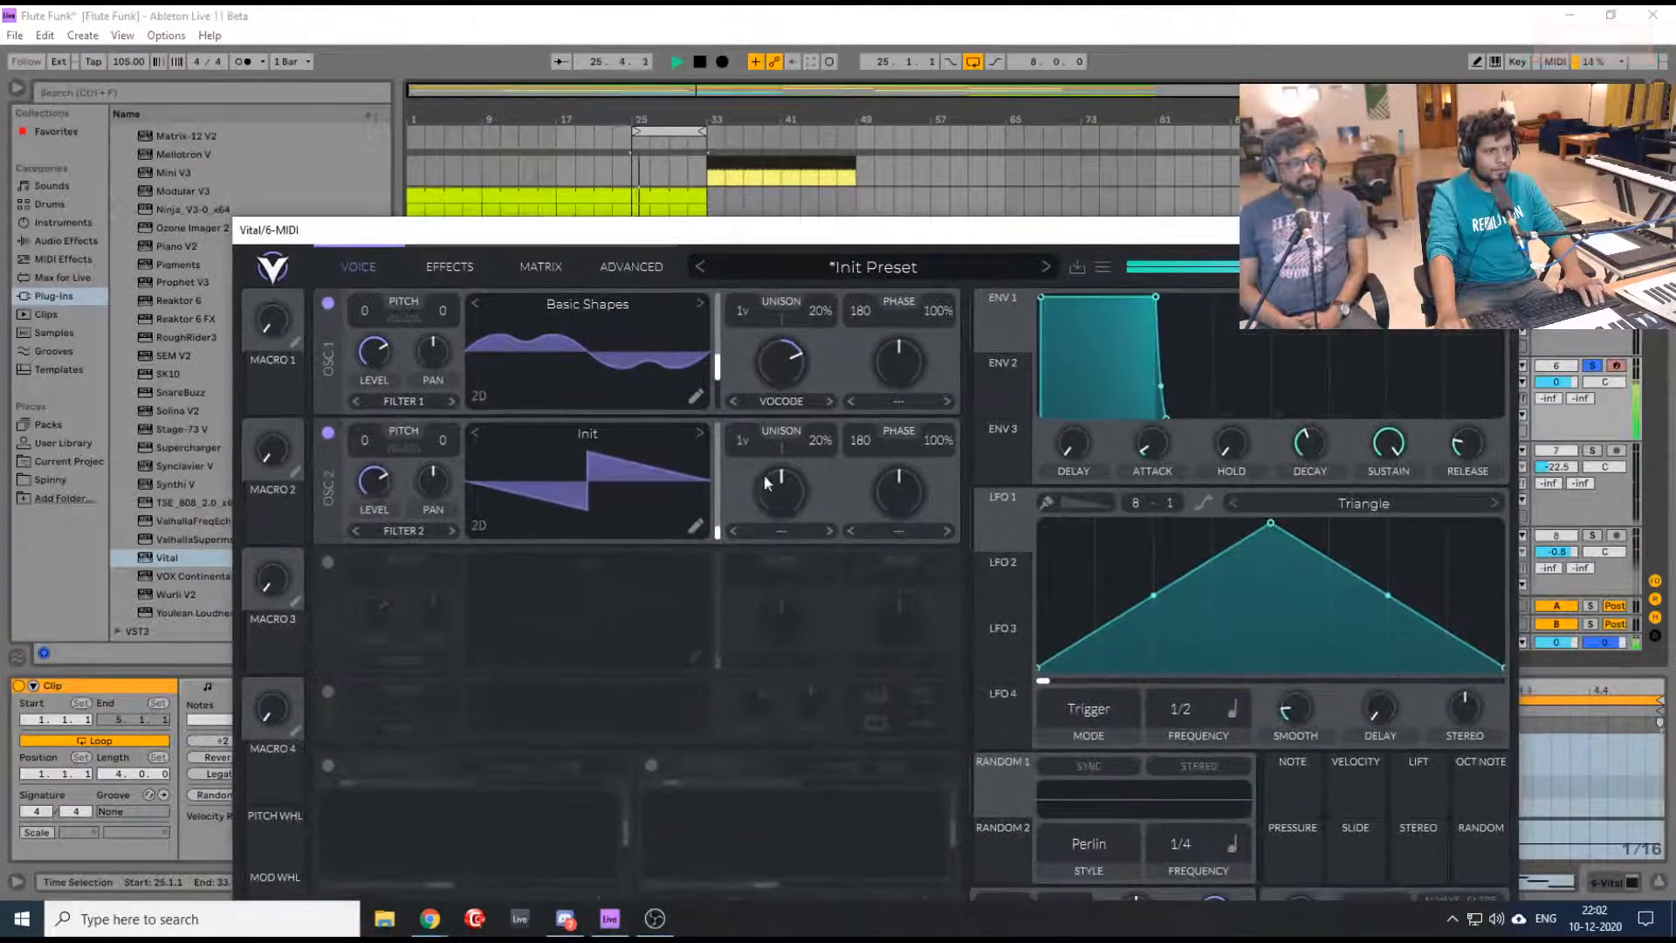
{"action": "left_click_drag", "start_coordinate": [787, 468], "coordinate": [787, 547]}
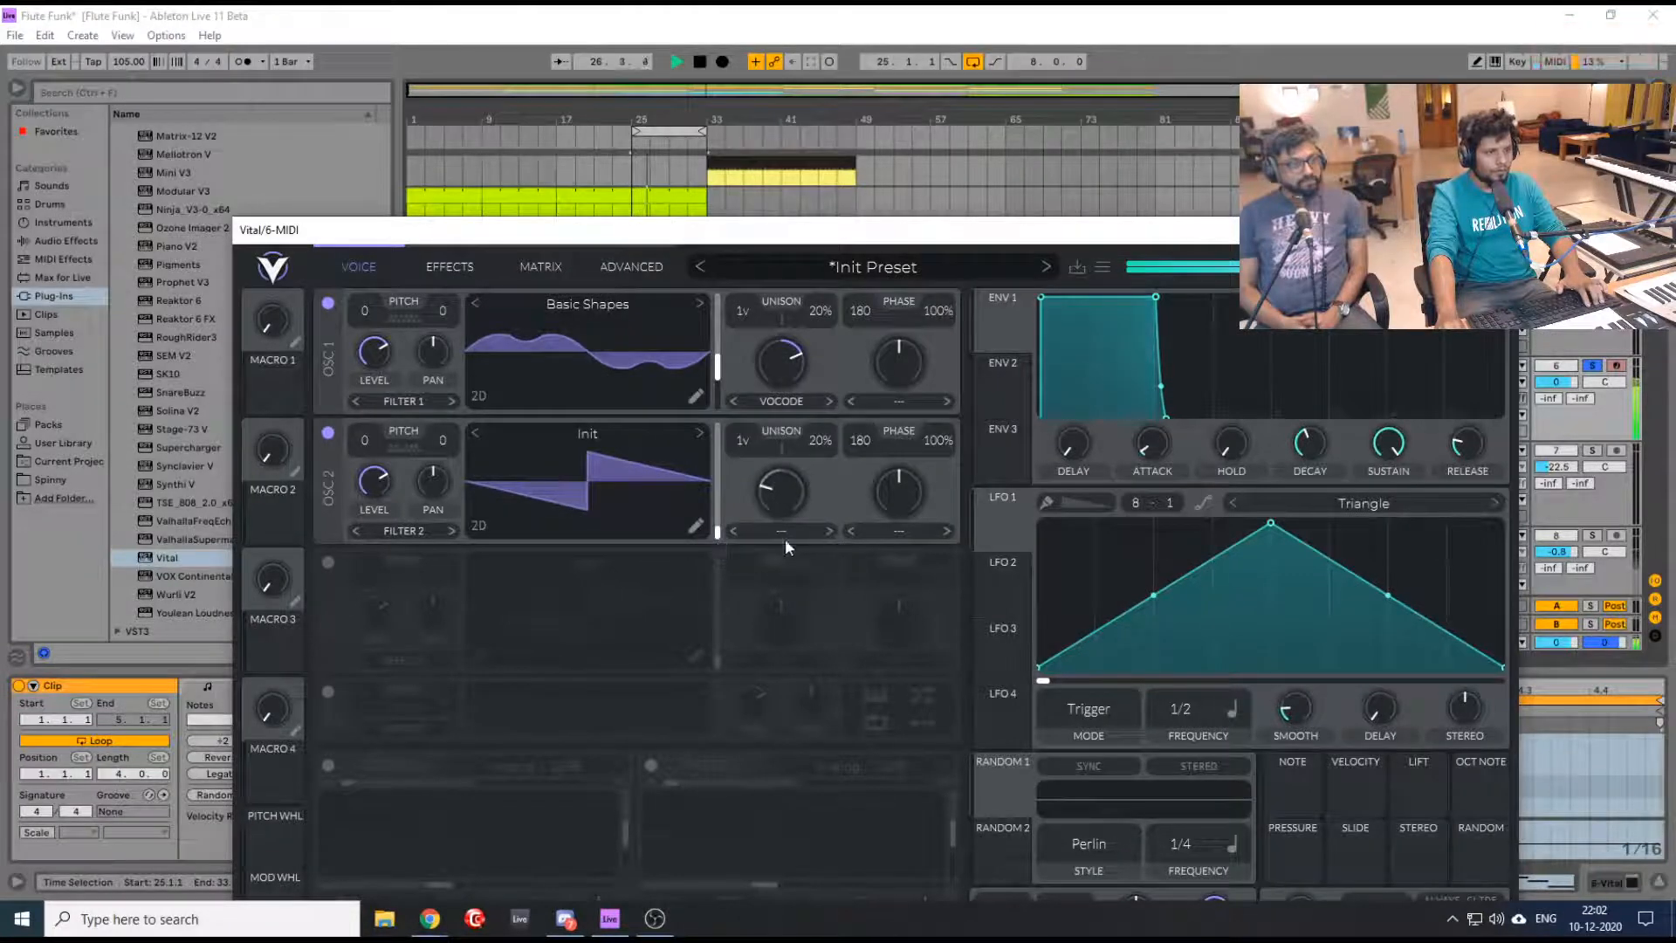
{"action": "left_click", "coordinate": [784, 532]}
{"action": "left_click", "coordinate": [800, 644]}
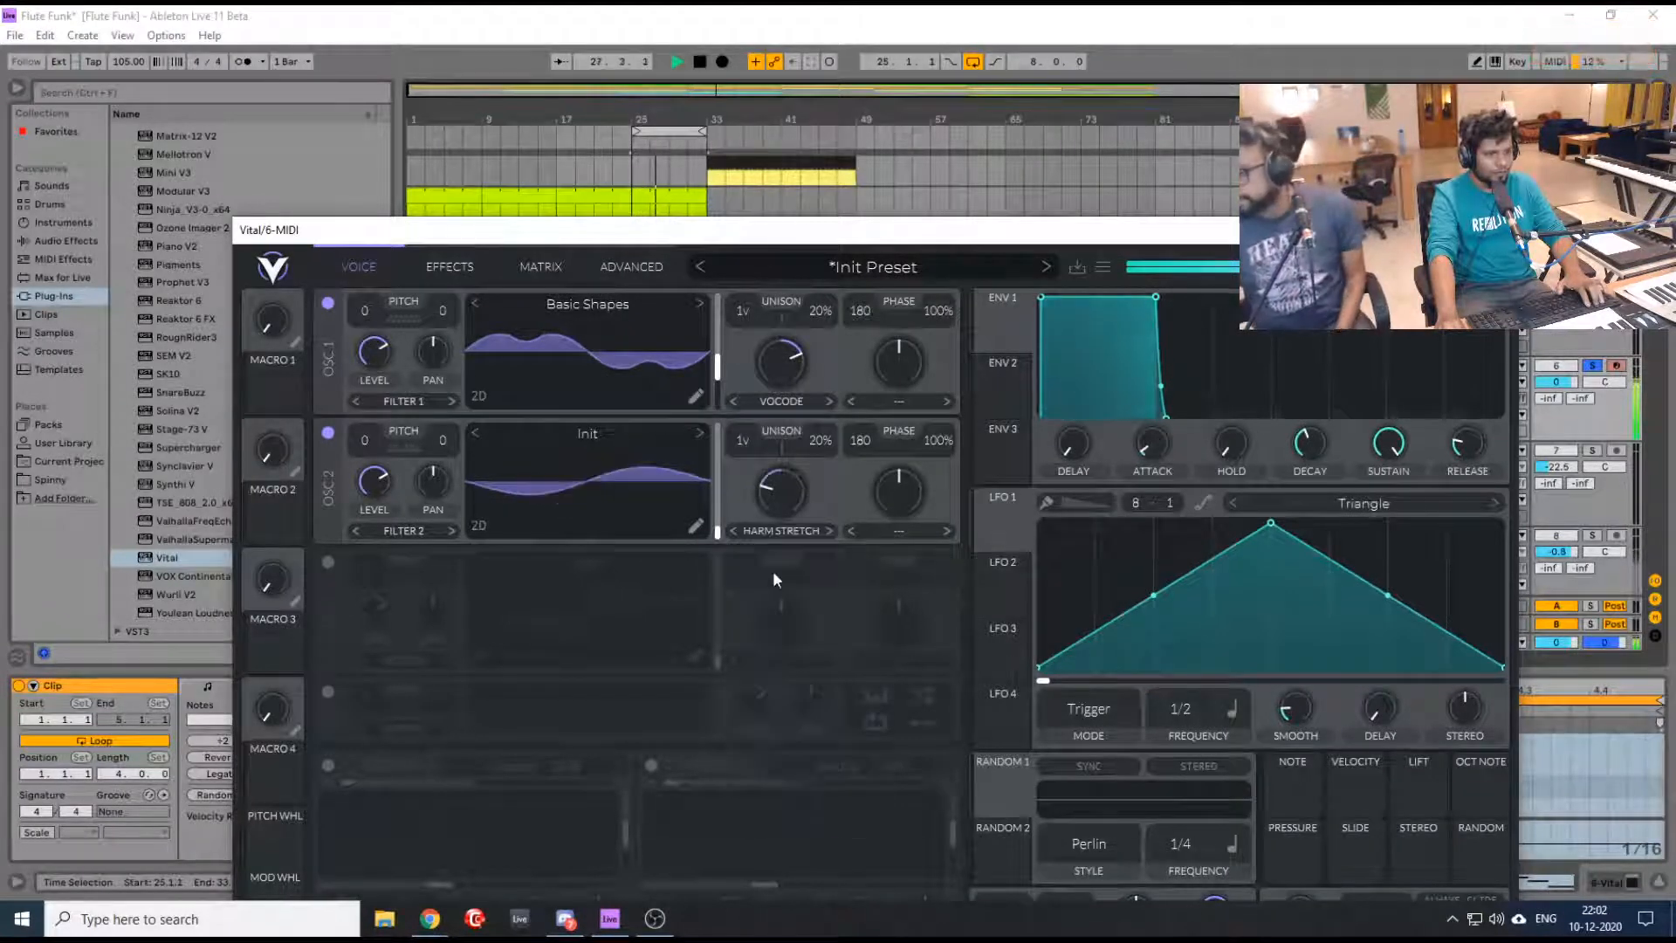
{"action": "left_click_drag", "start_coordinate": [772, 505], "coordinate": [808, 444]}
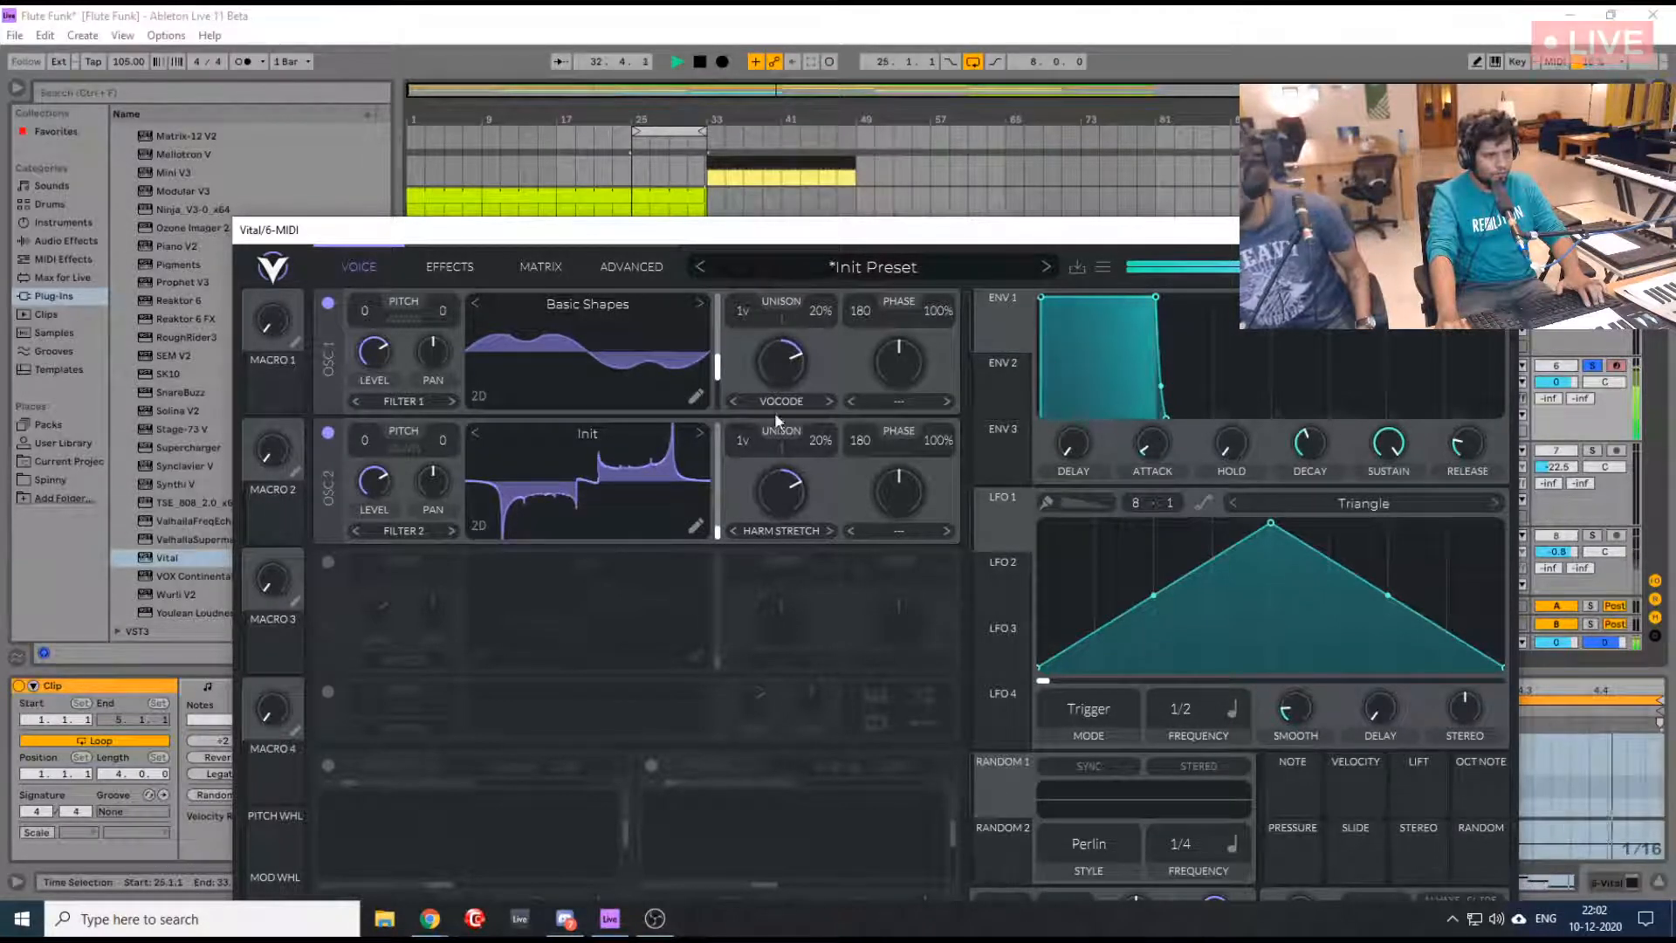
Give oscillator 2 four unison voices with 17% detune and stop playback
{"action": "left_click_drag", "start_coordinate": [742, 442], "coordinate": [824, 440]}
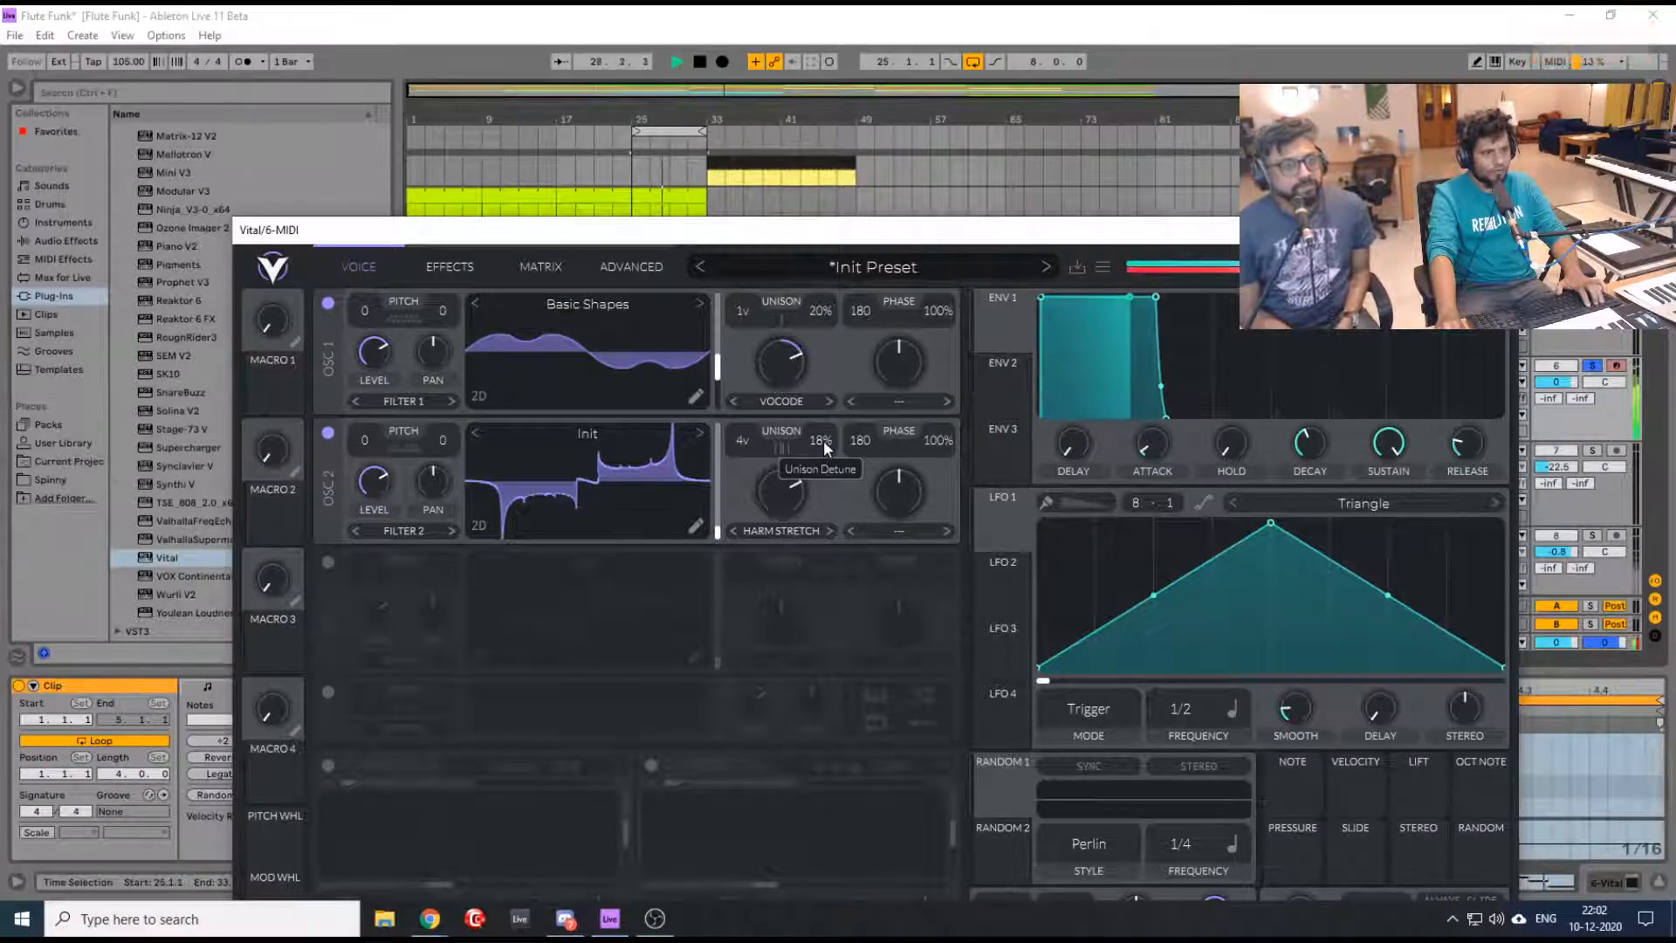
{"action": "left_click_drag", "start_coordinate": [774, 237], "coordinate": [796, 91]}
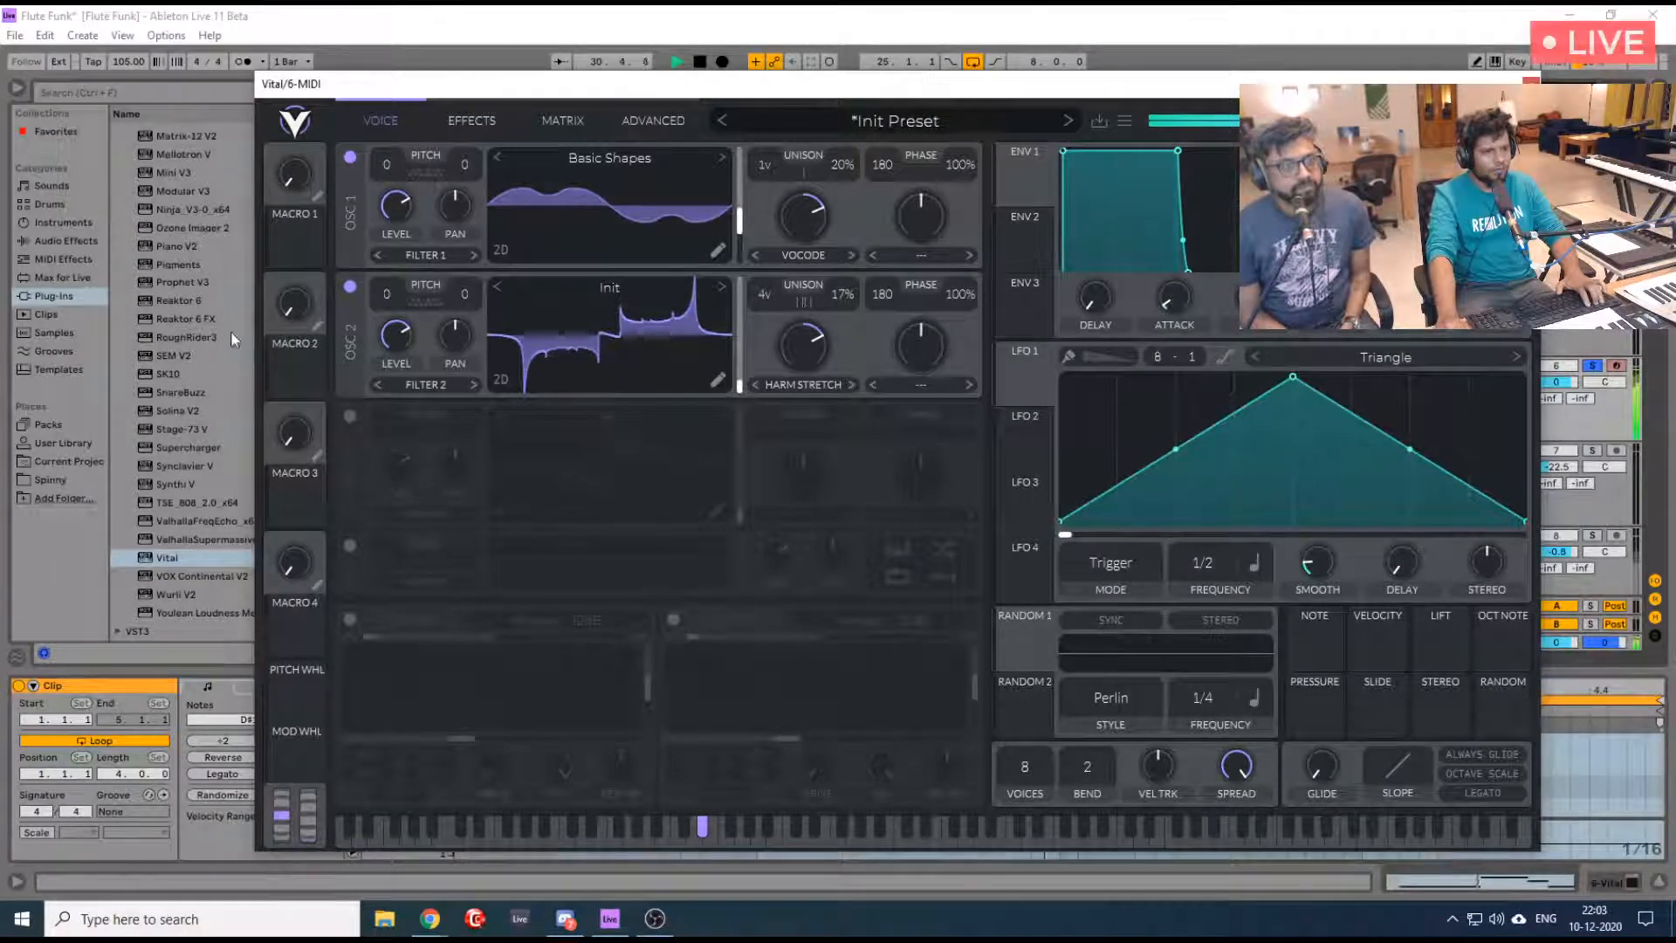
{"action": "key", "text": "space"}
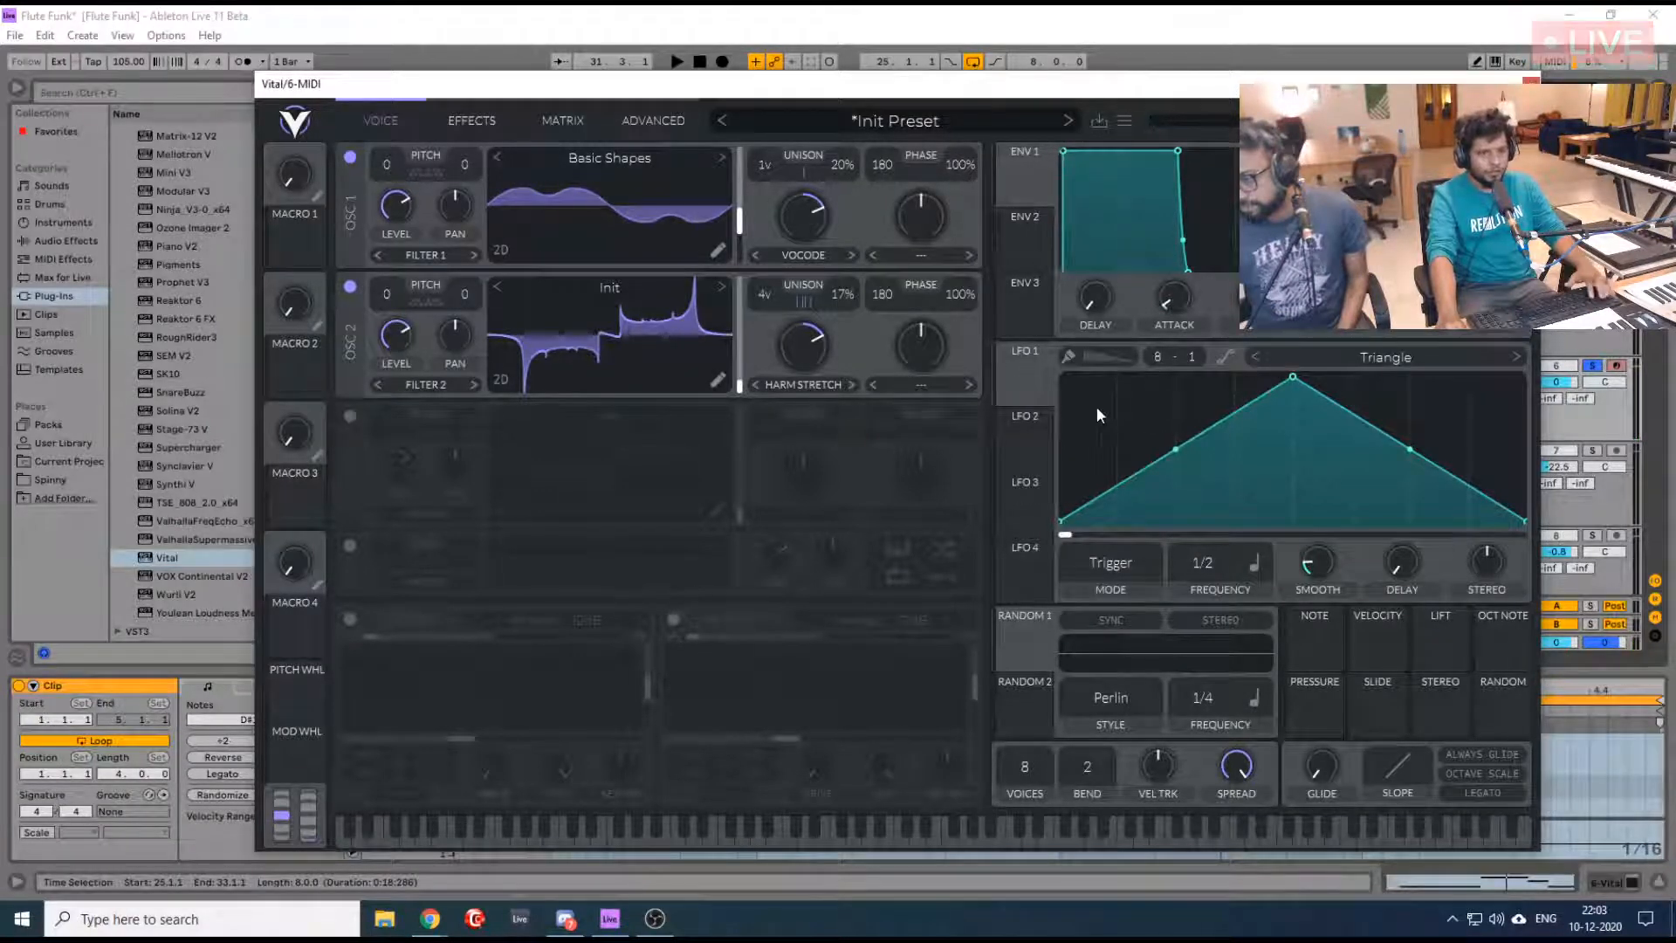
Paint eight falling ramps of varying height across LFO 1 and turn on smooth curves for its shape
{"action": "left_click", "coordinate": [1066, 356]}
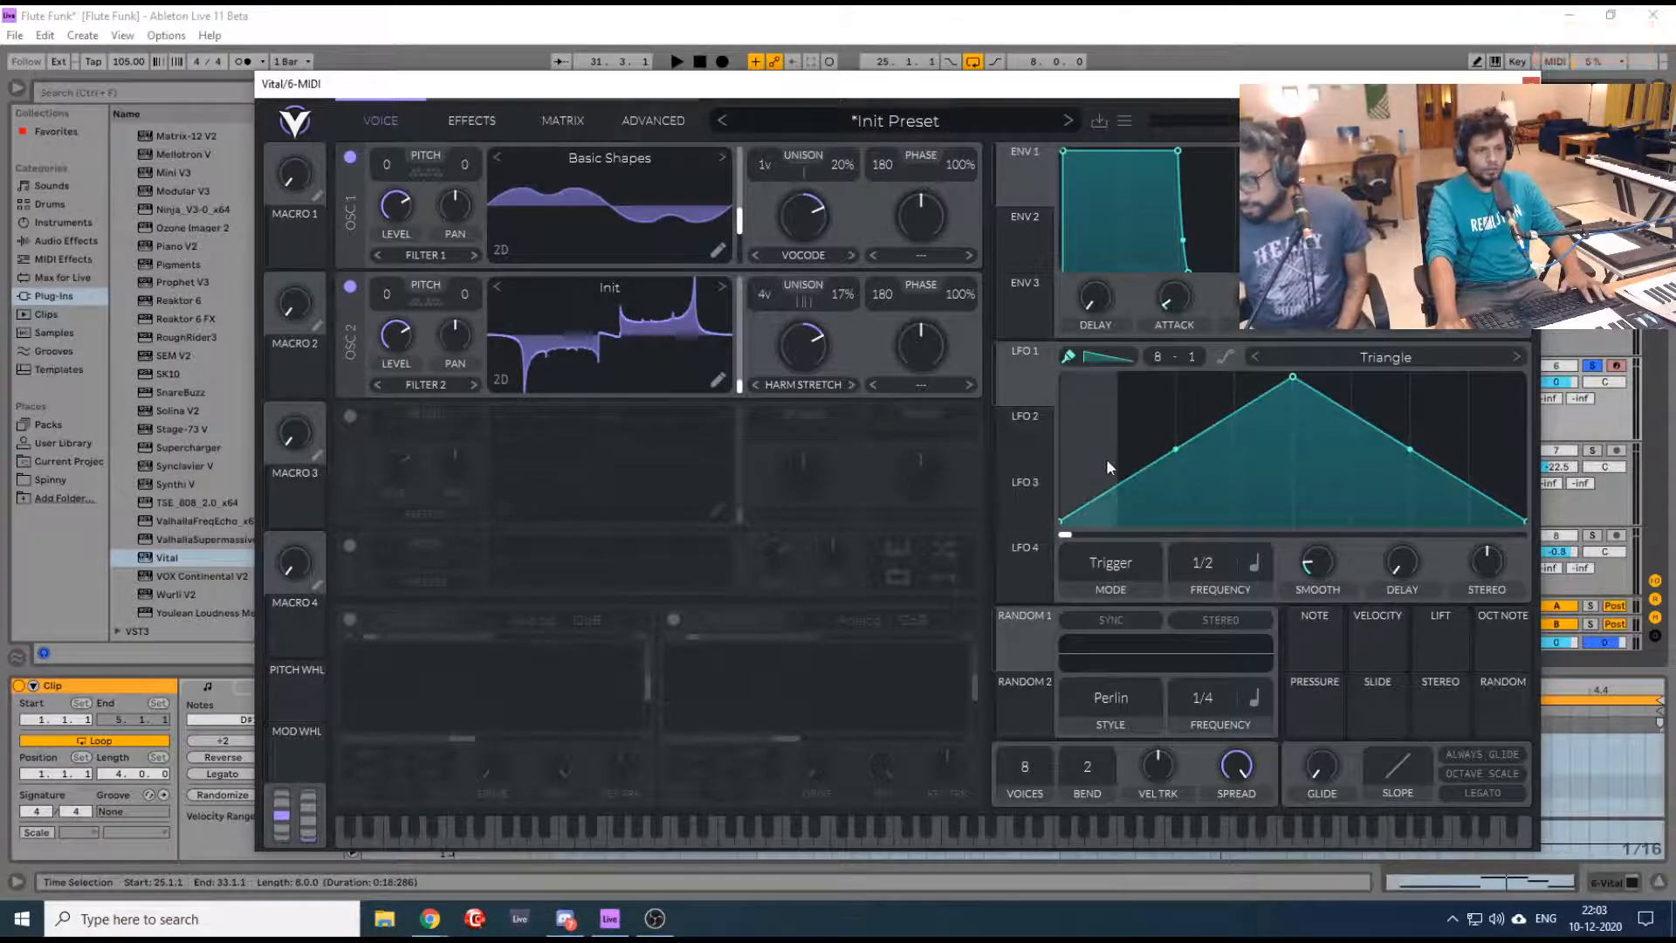
{"action": "mouse_move", "coordinate": [1080, 417]}
{"action": "left_mouse_down"}
{"action": "mouse_move", "coordinate": [1155, 422]}
{"action": "mouse_move", "coordinate": [1155, 395]}
{"action": "mouse_move", "coordinate": [1264, 393]}
{"action": "mouse_move", "coordinate": [1206, 393]}
{"action": "mouse_move", "coordinate": [1421, 452]}
{"action": "mouse_move", "coordinate": [1409, 533]}
{"action": "left_mouse_up"}
{"action": "mouse_move", "coordinate": [1402, 383]}
{"action": "left_mouse_down"}
{"action": "mouse_move", "coordinate": [1472, 481]}
{"action": "mouse_move", "coordinate": [1468, 449]}
{"action": "mouse_move", "coordinate": [1408, 447]}
{"action": "mouse_move", "coordinate": [1405, 338]}
{"action": "left_mouse_up"}
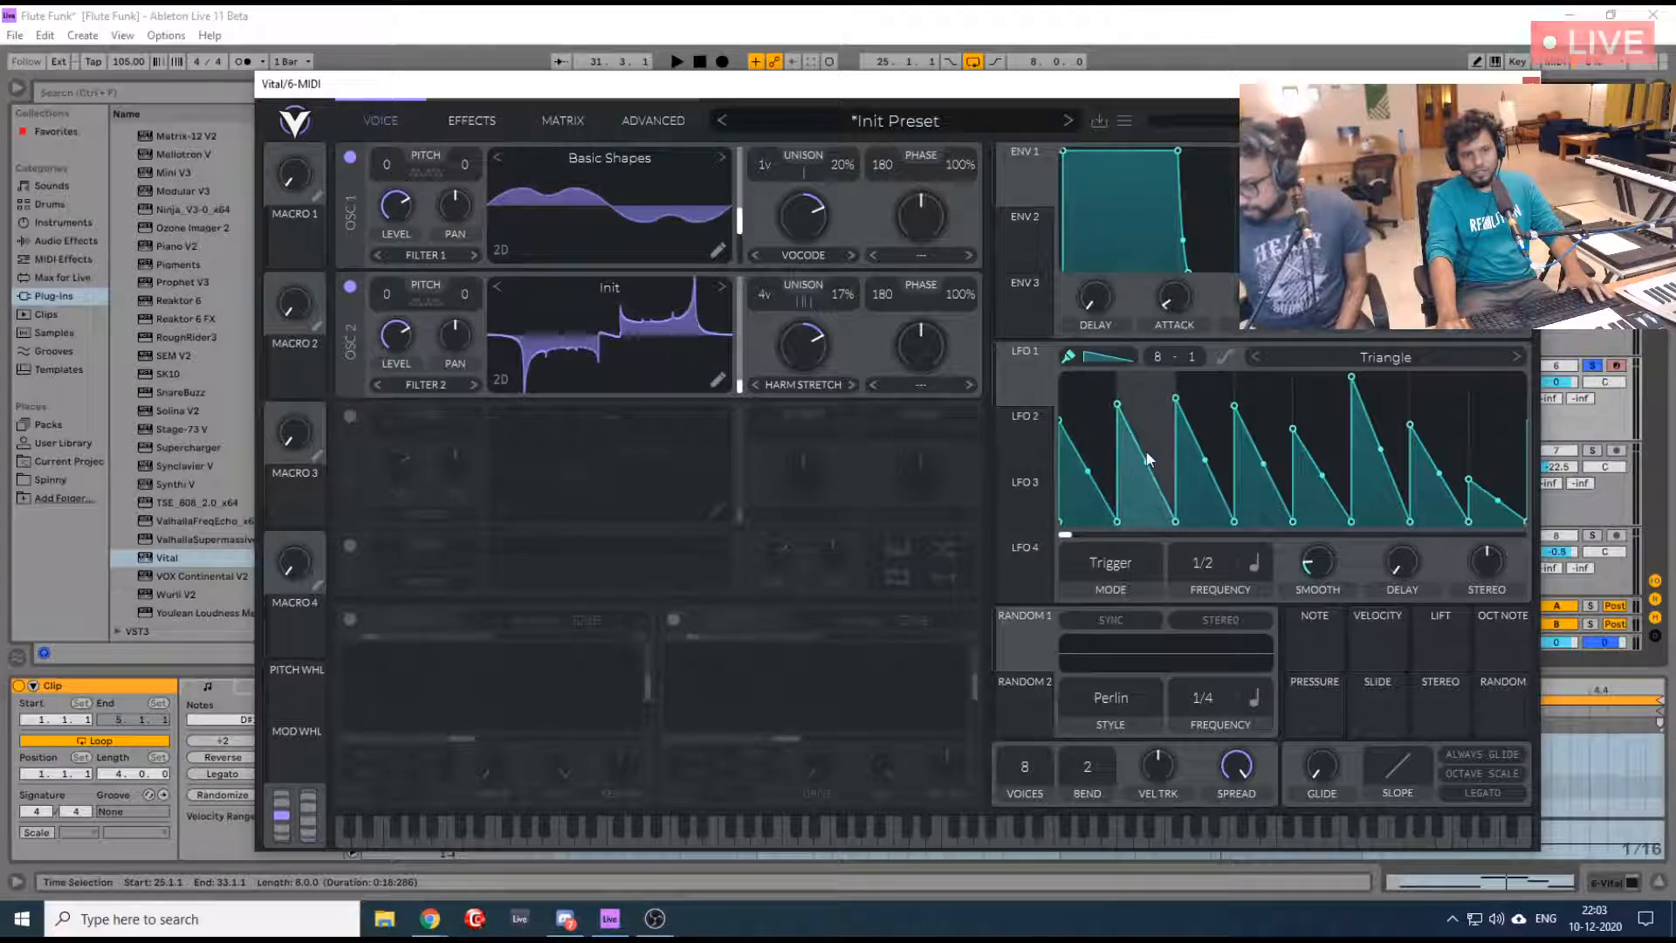
{"action": "left_click", "coordinate": [1364, 356]}
{"action": "left_click", "coordinate": [1365, 356]}
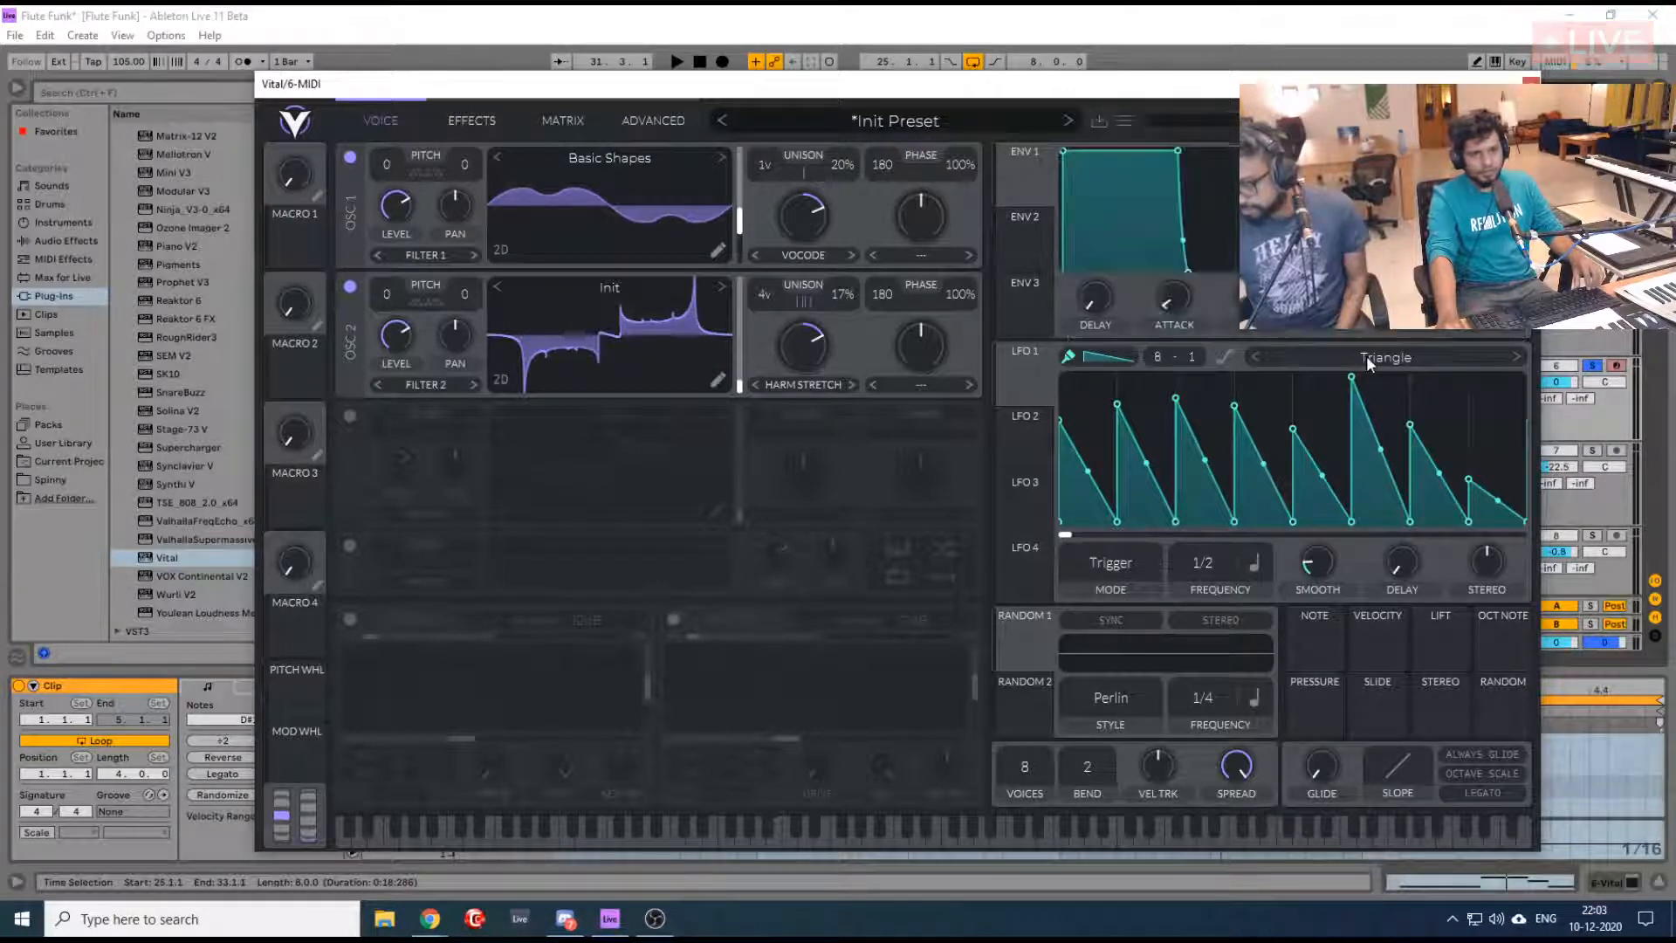
{"action": "left_click", "coordinate": [1226, 356]}
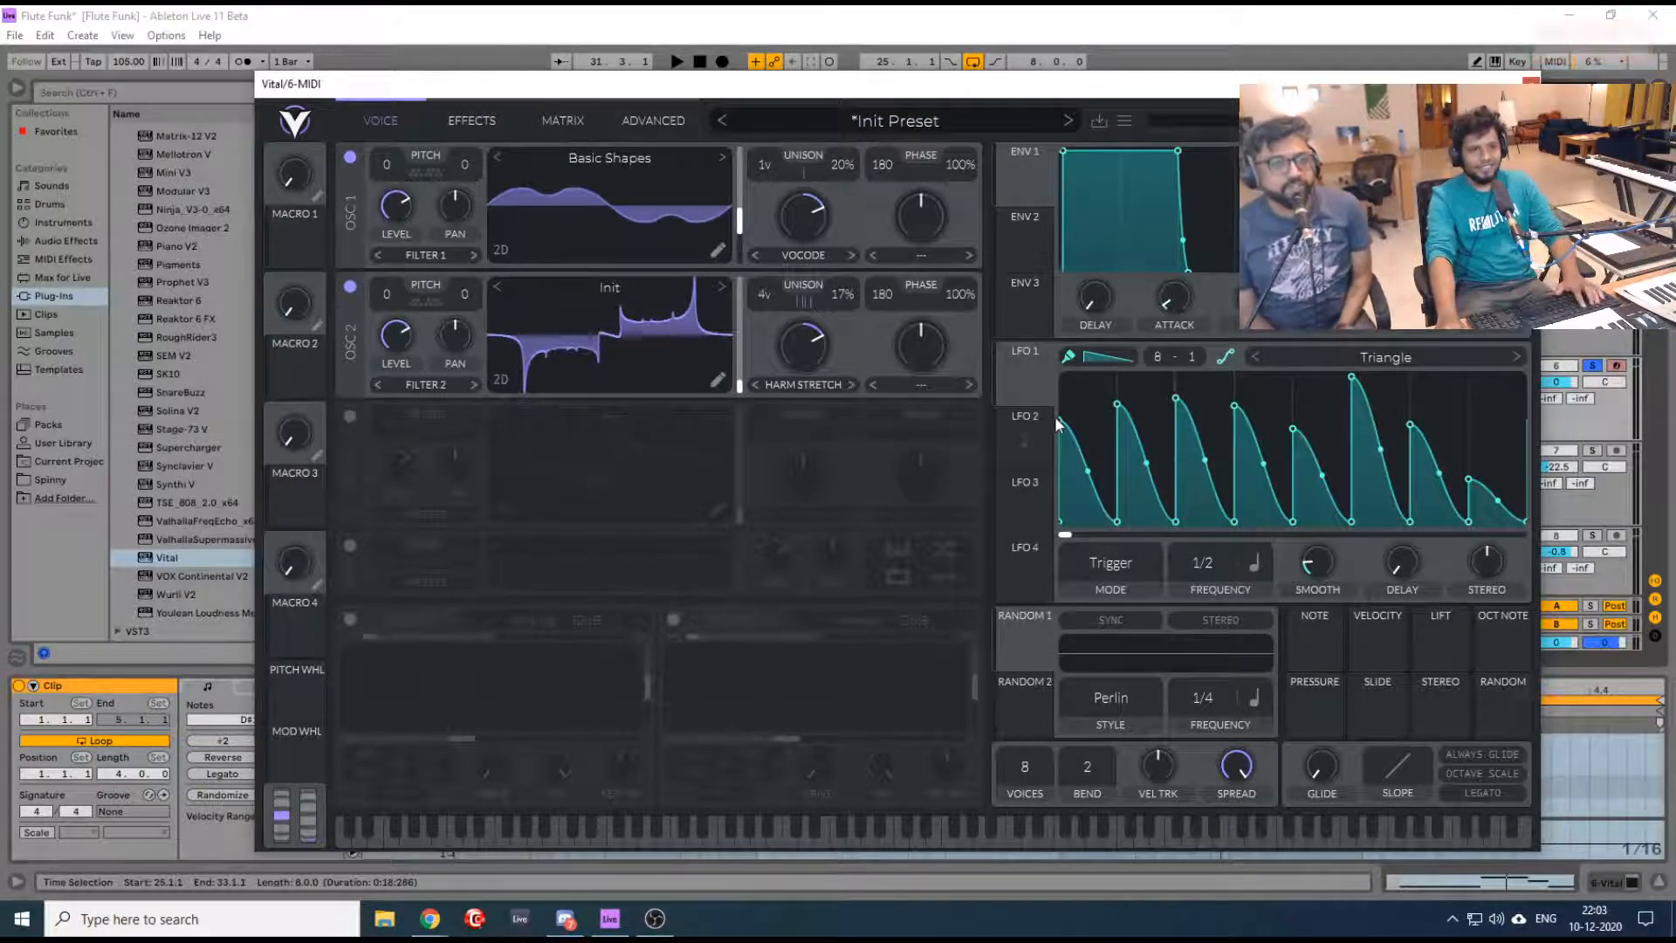
Turn off LFO 1's paint mode and move the first ramp's top point to form a symmetrical peak
{"action": "left_click", "coordinate": [1070, 356]}
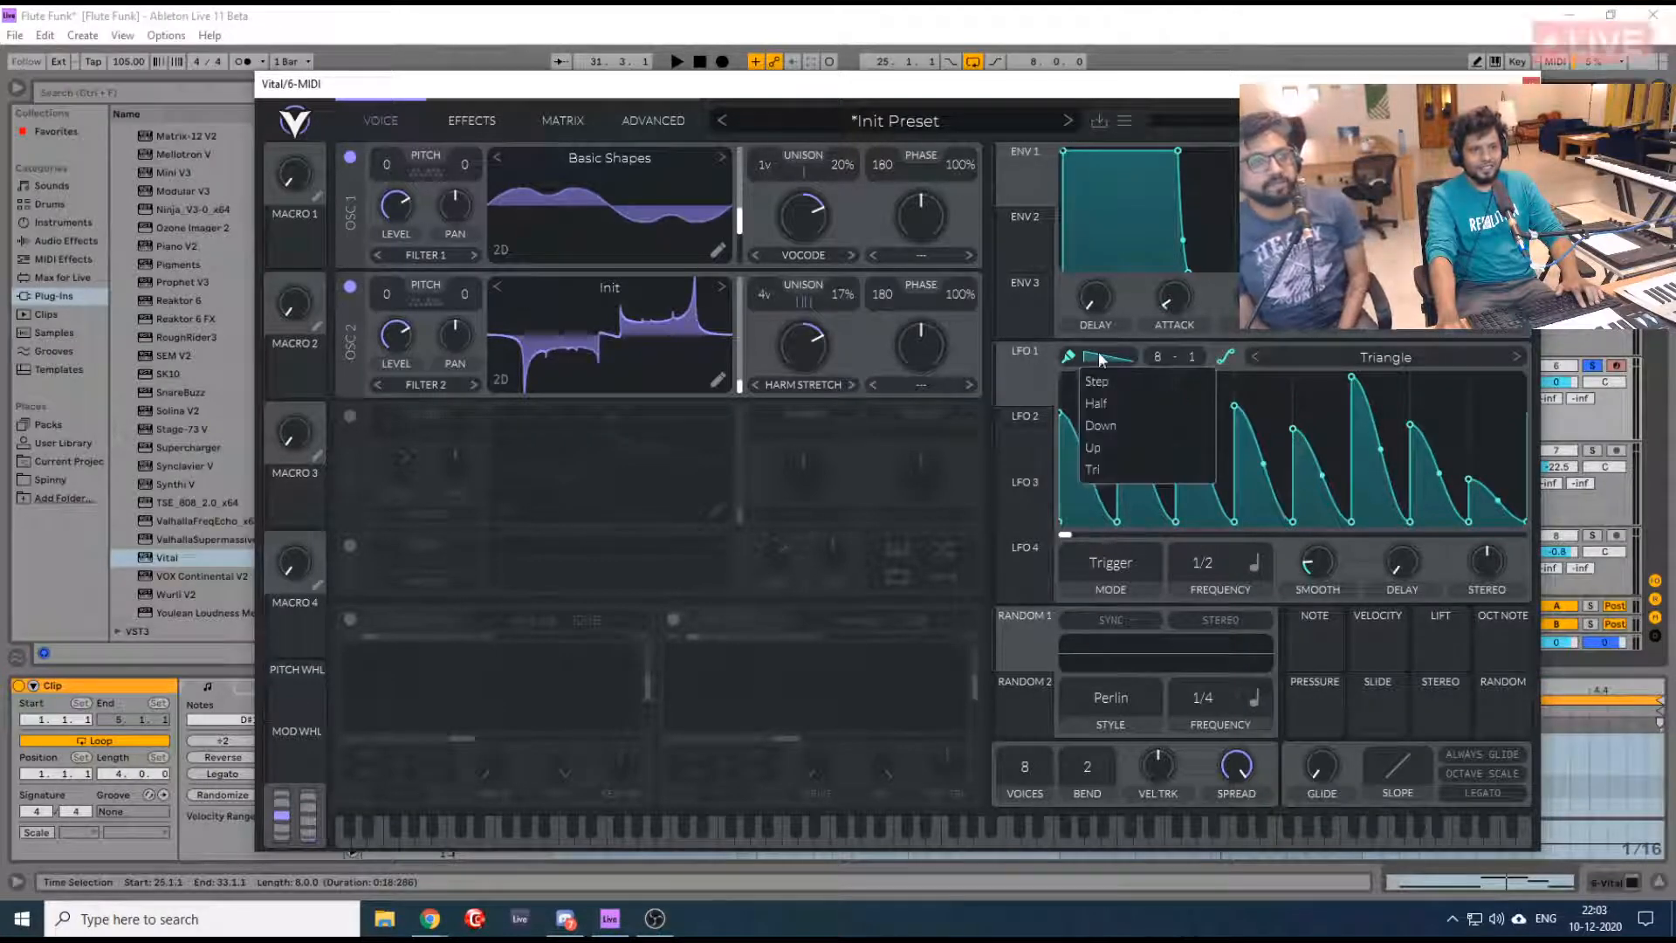
{"action": "left_click", "coordinate": [1072, 358]}
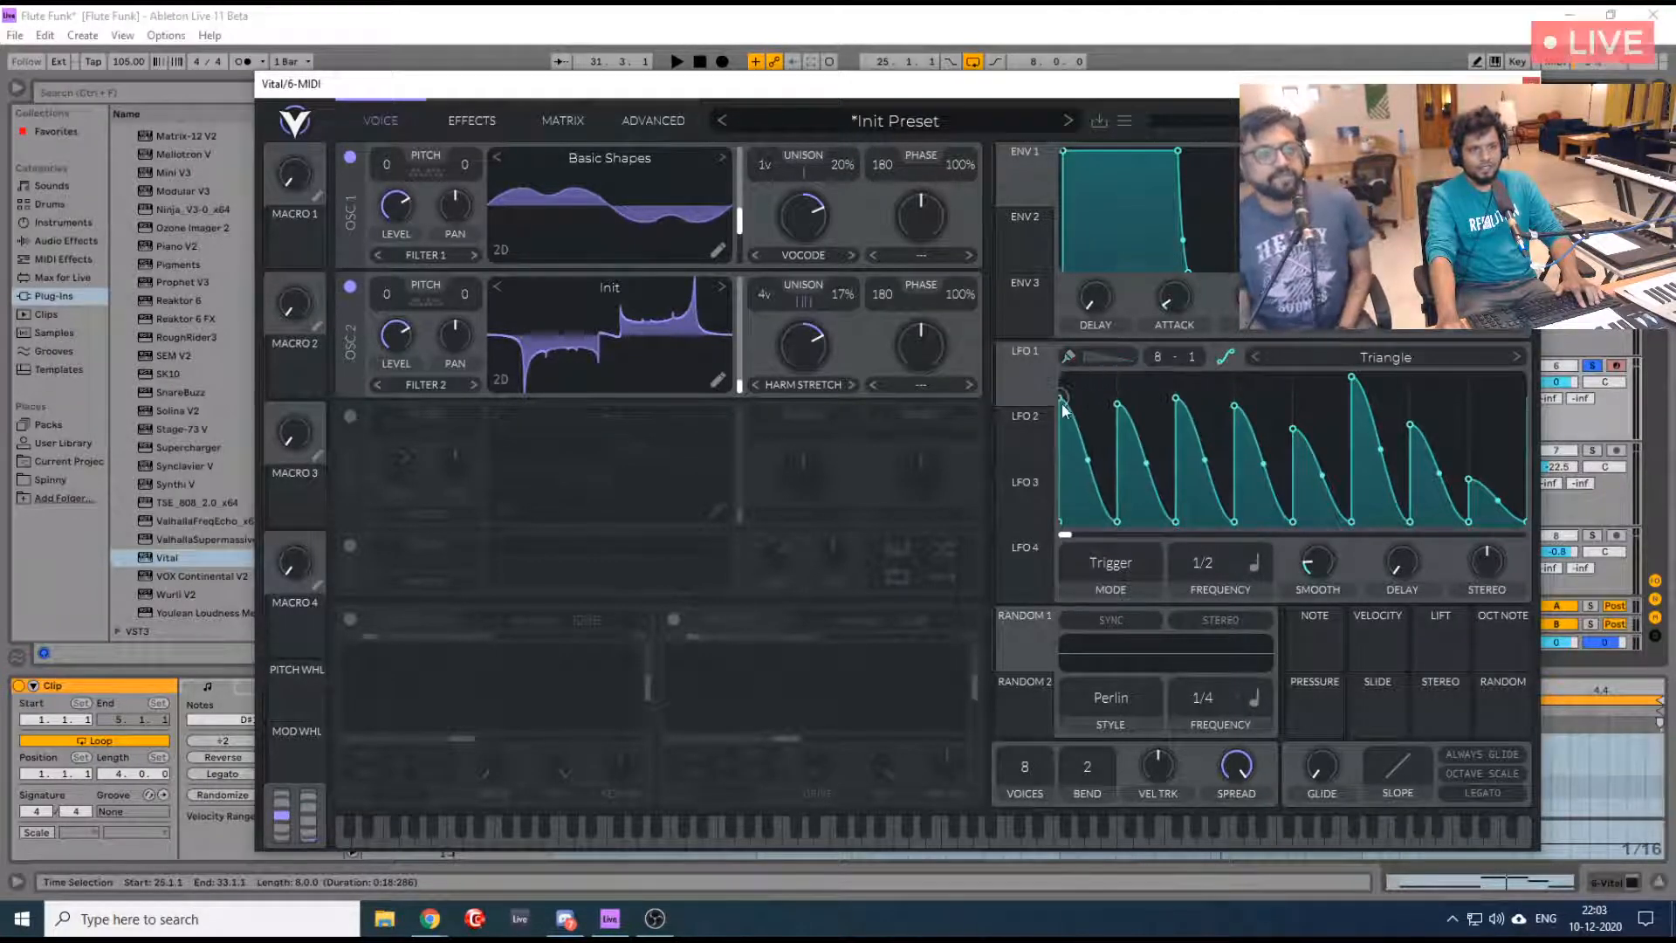
{"action": "left_click", "coordinate": [1089, 391]}
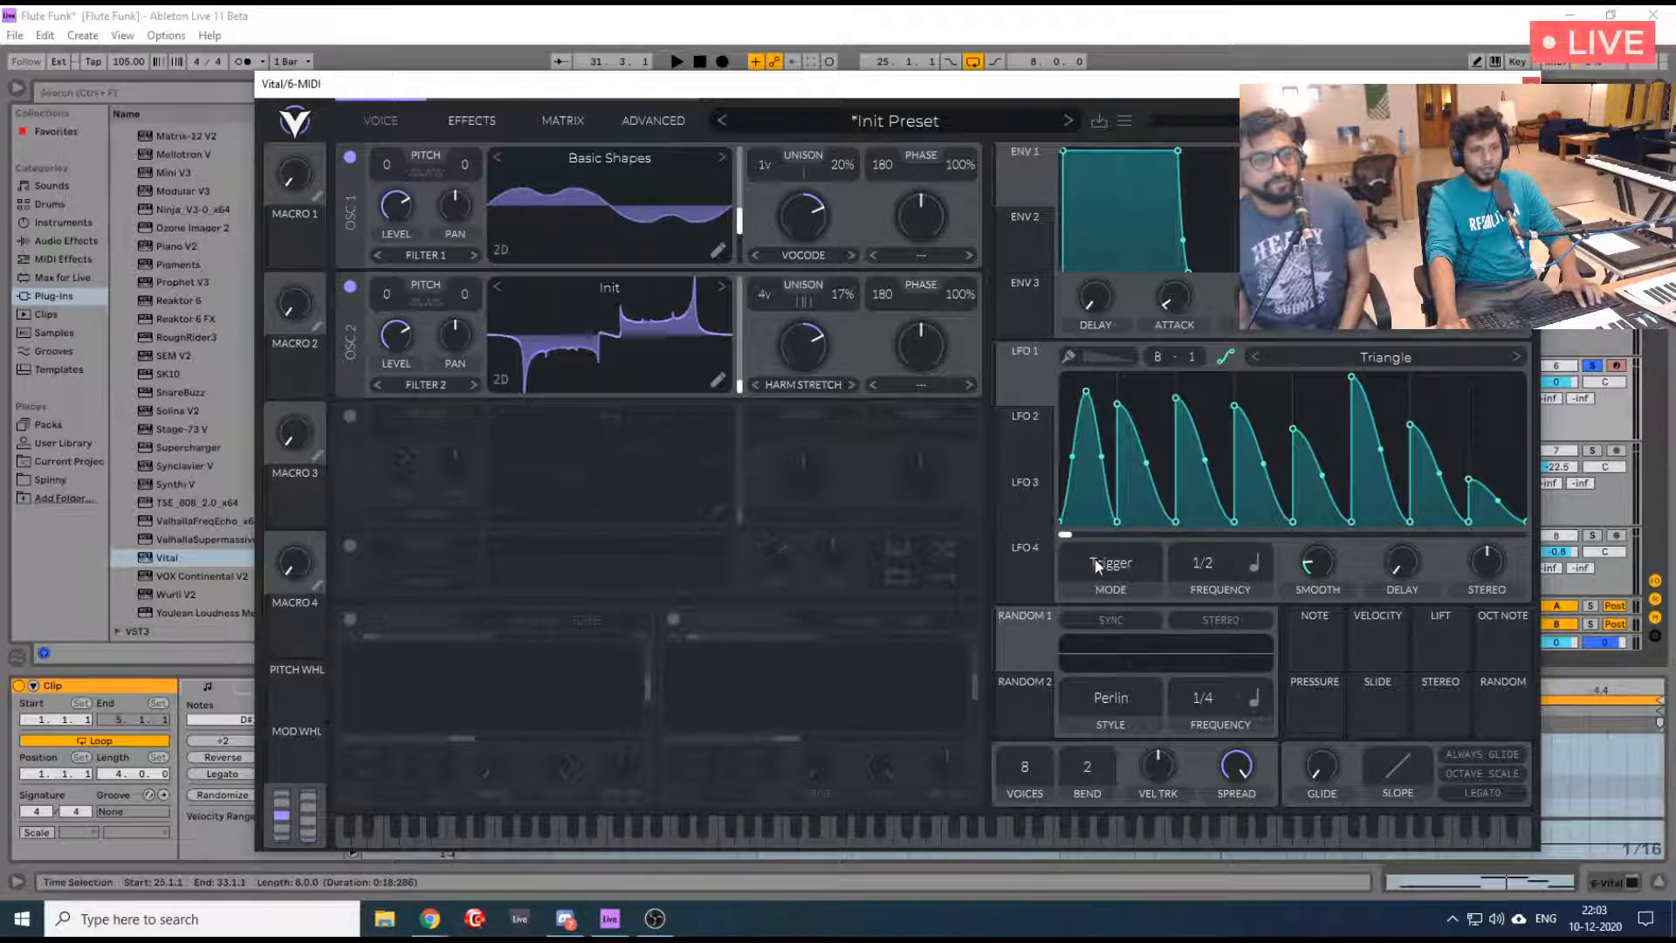
Set LFO 1 to Envelope mode at frequency 1/1 and use it to modulate oscillator 1's lowered Vocode amount
{"action": "left_click", "coordinate": [1095, 566]}
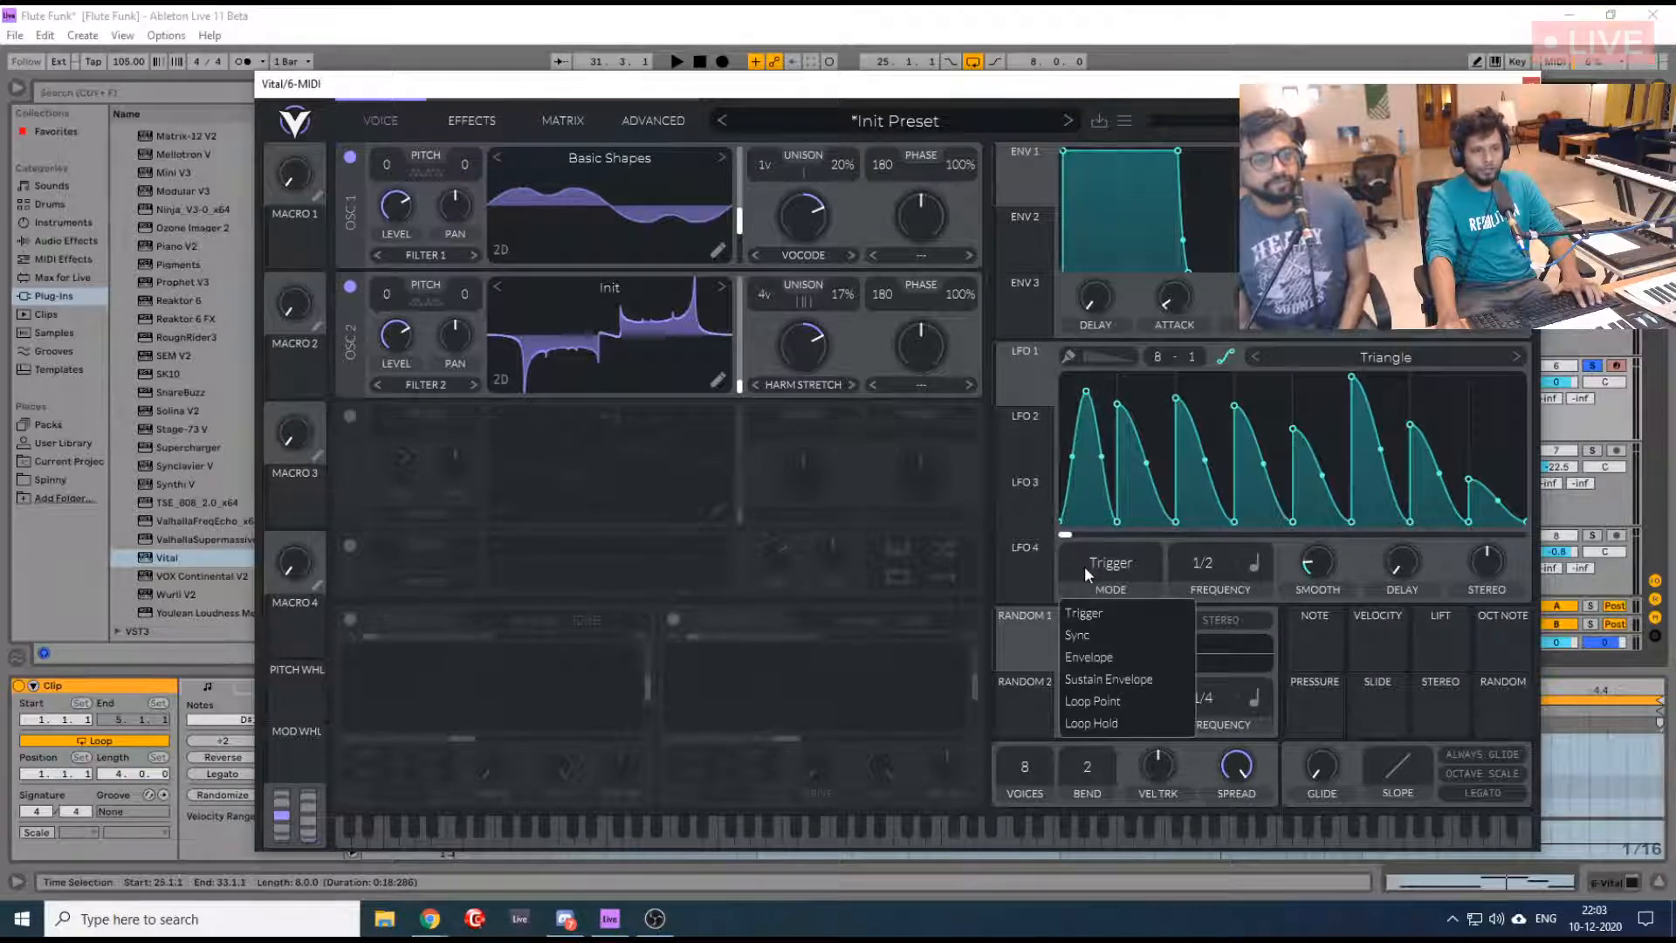
{"action": "left_click", "coordinate": [1122, 657]}
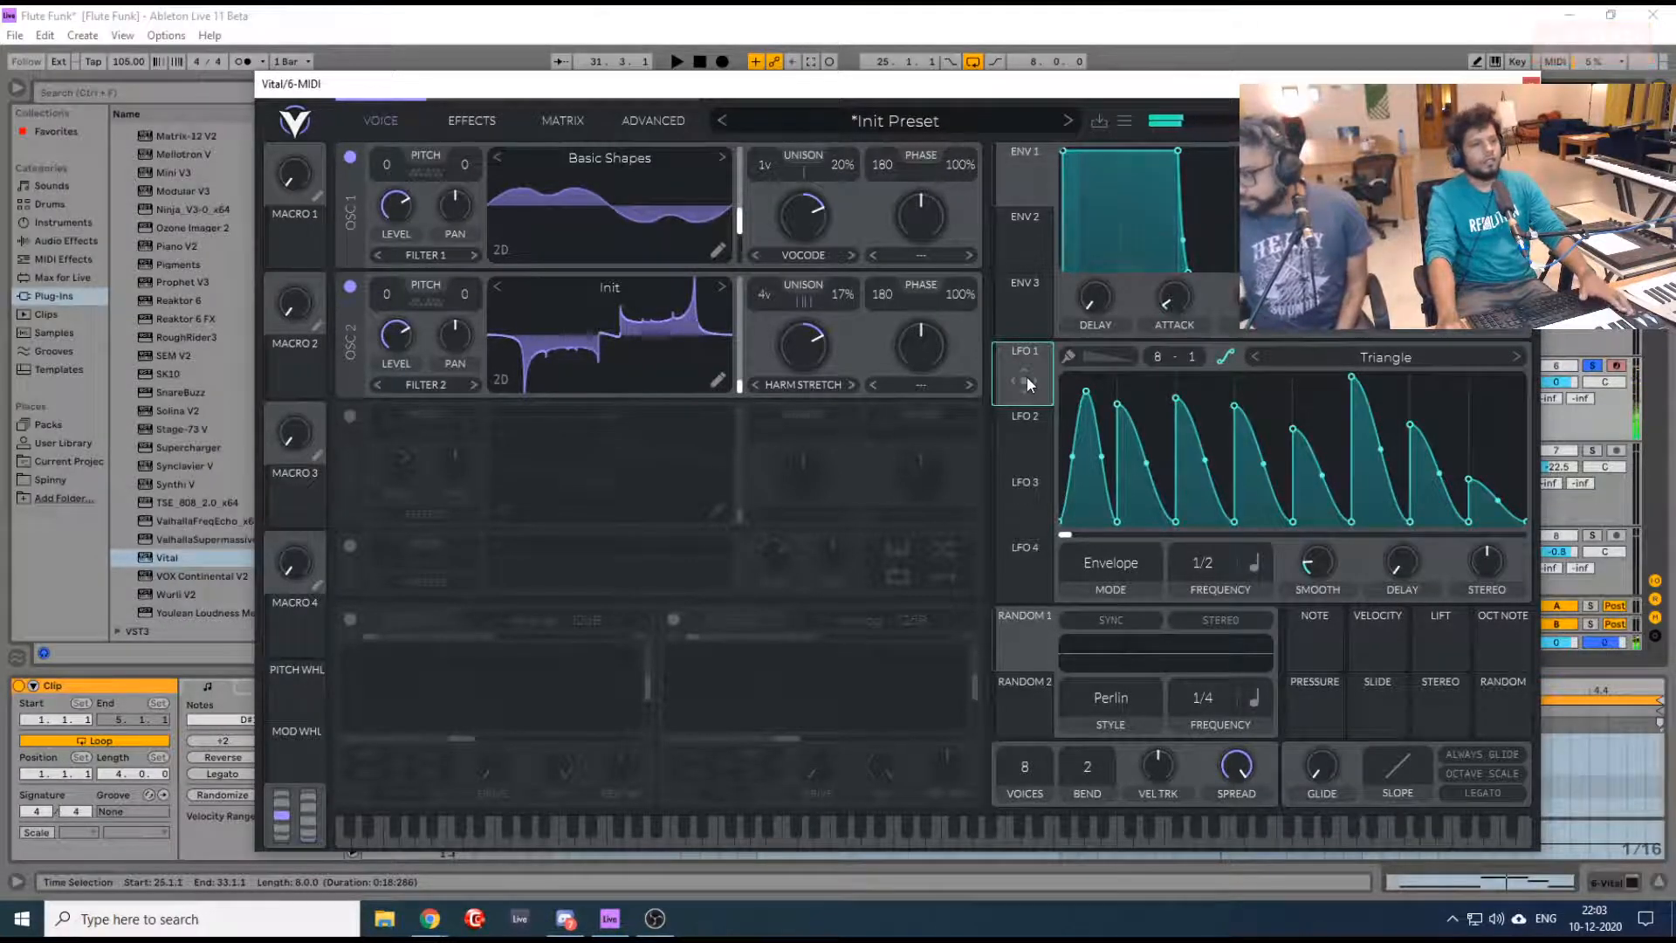
{"action": "left_click_drag", "start_coordinate": [1026, 378], "coordinate": [803, 342]}
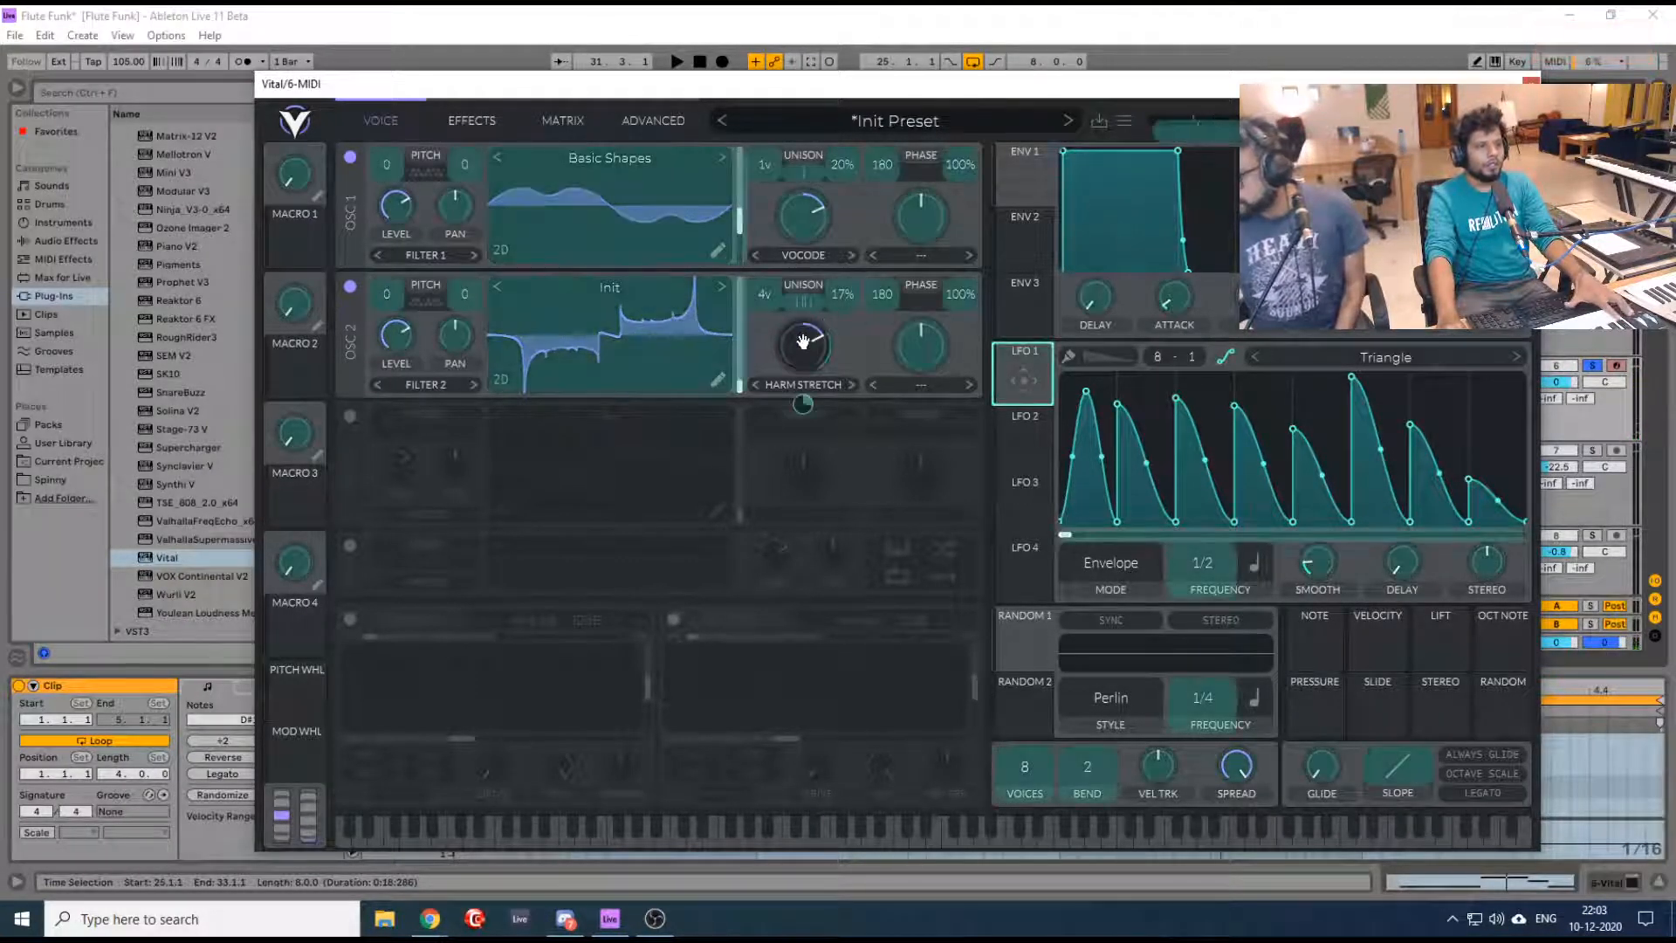
{"action": "left_click_drag", "start_coordinate": [768, 200], "coordinate": [794, 215]}
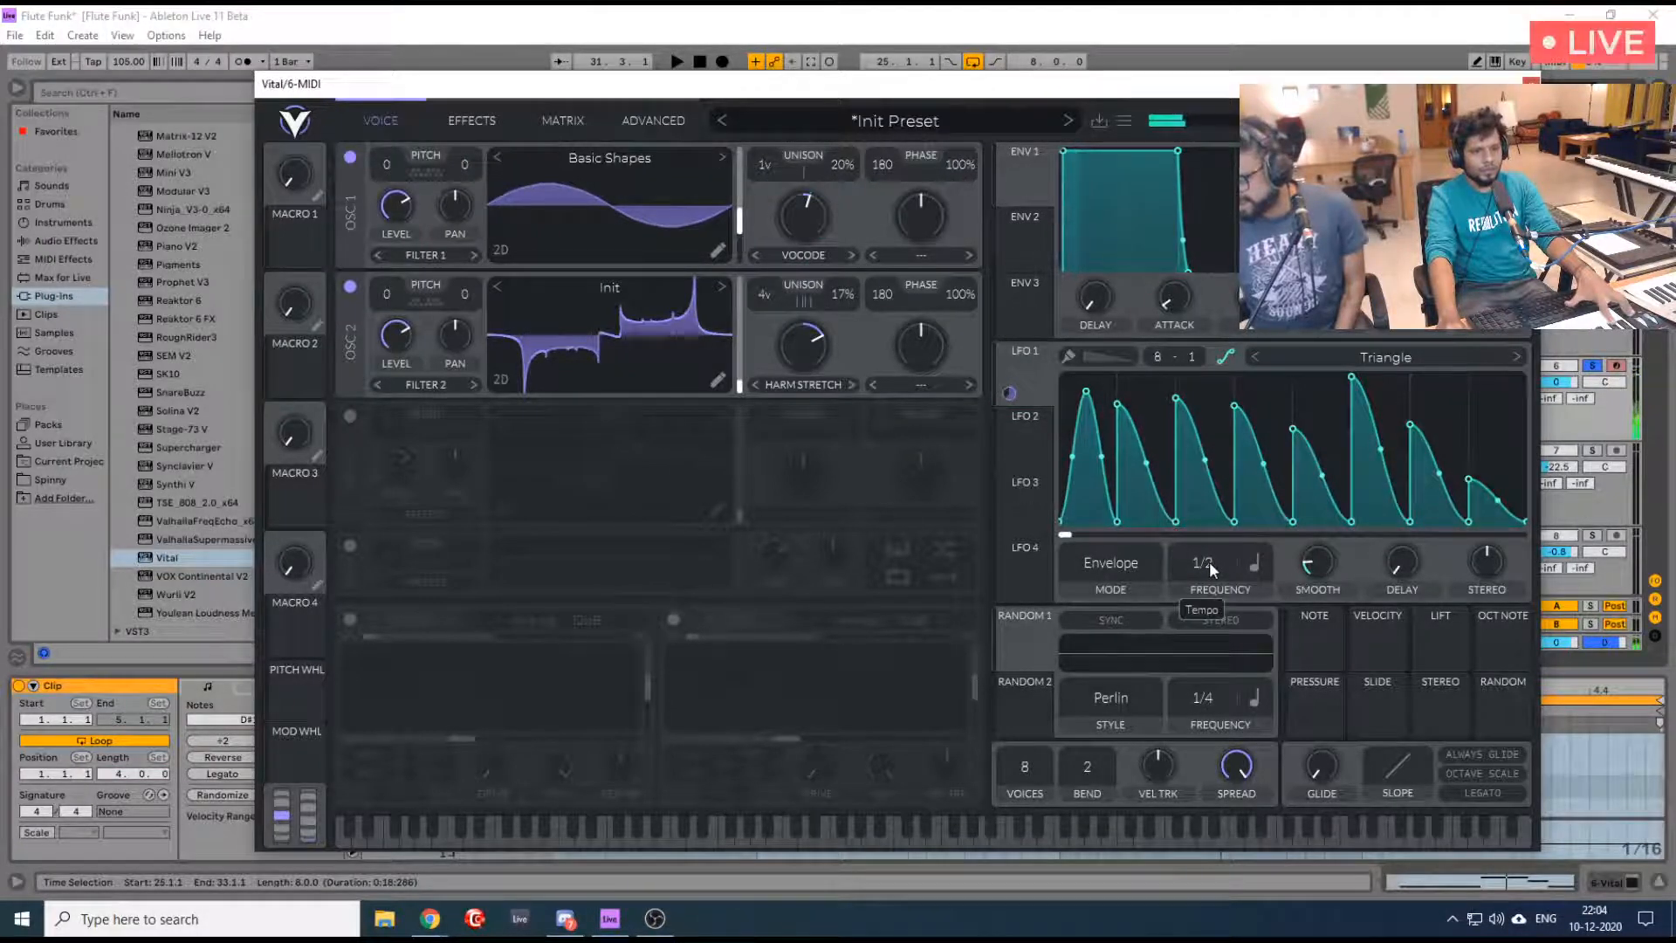
{"action": "scroll", "coordinate": [1208, 582], "scroll_direction": "up", "scroll_amount": 1}
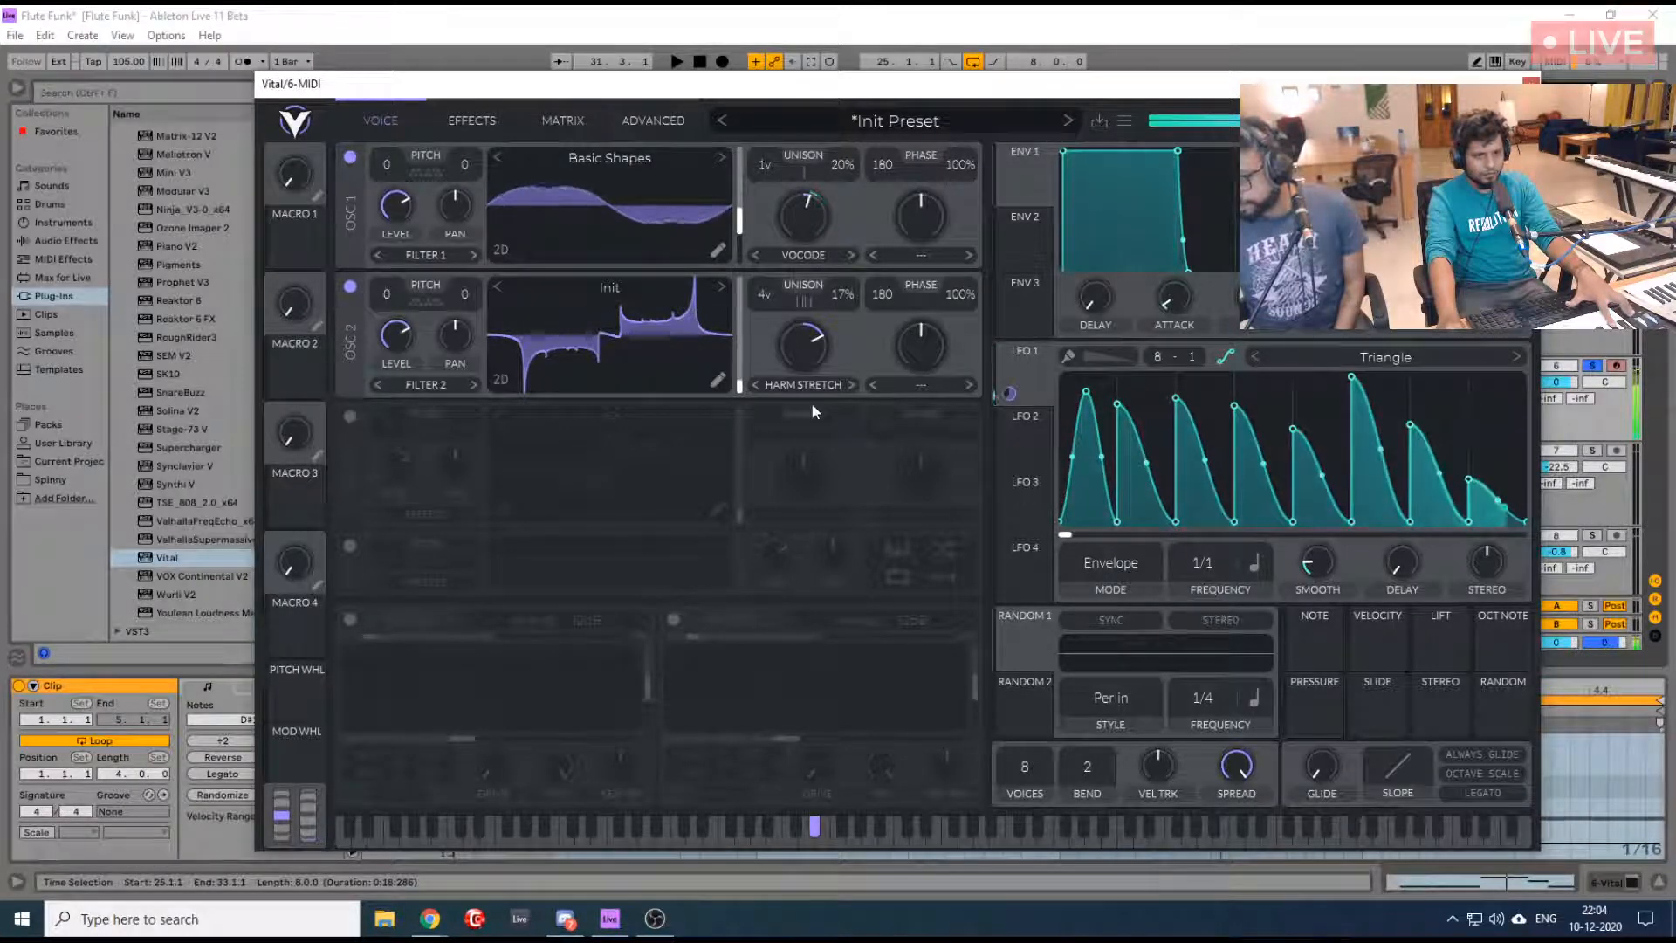
Assign LFO 1 to oscillator 2's Harm Stretch amount at about -0.085 and switch the LFO to Loop Point mode
{"action": "left_click_drag", "start_coordinate": [1010, 393], "coordinate": [803, 405]}
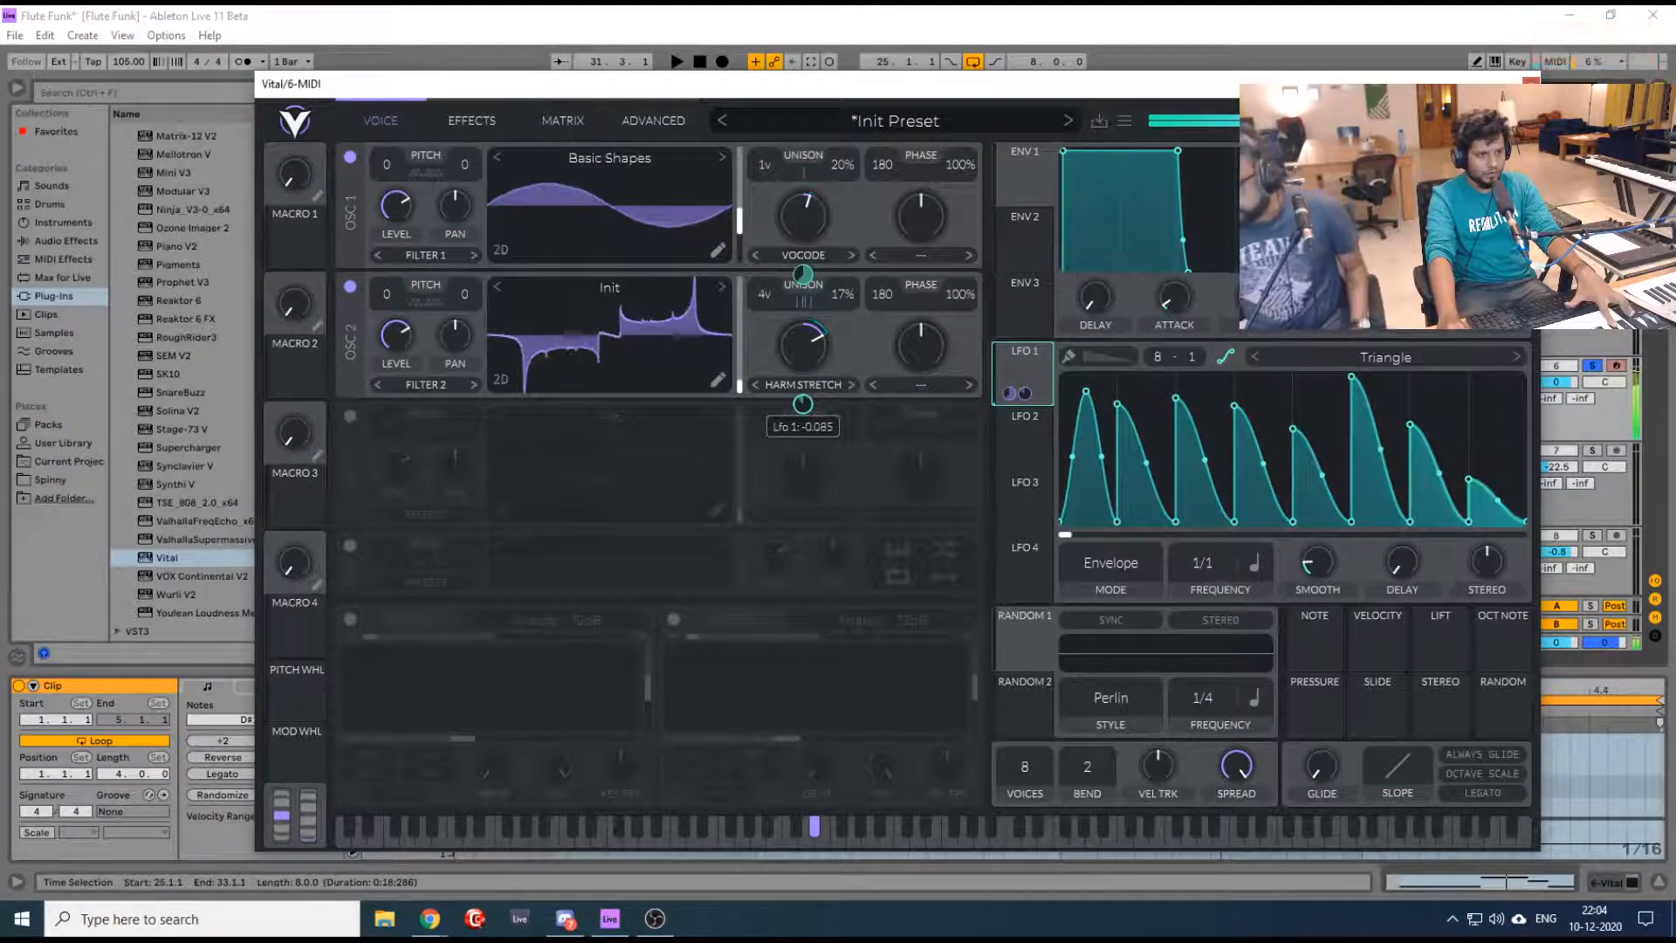
{"action": "left_click", "coordinate": [1119, 583]}
{"action": "left_click", "coordinate": [1119, 709]}
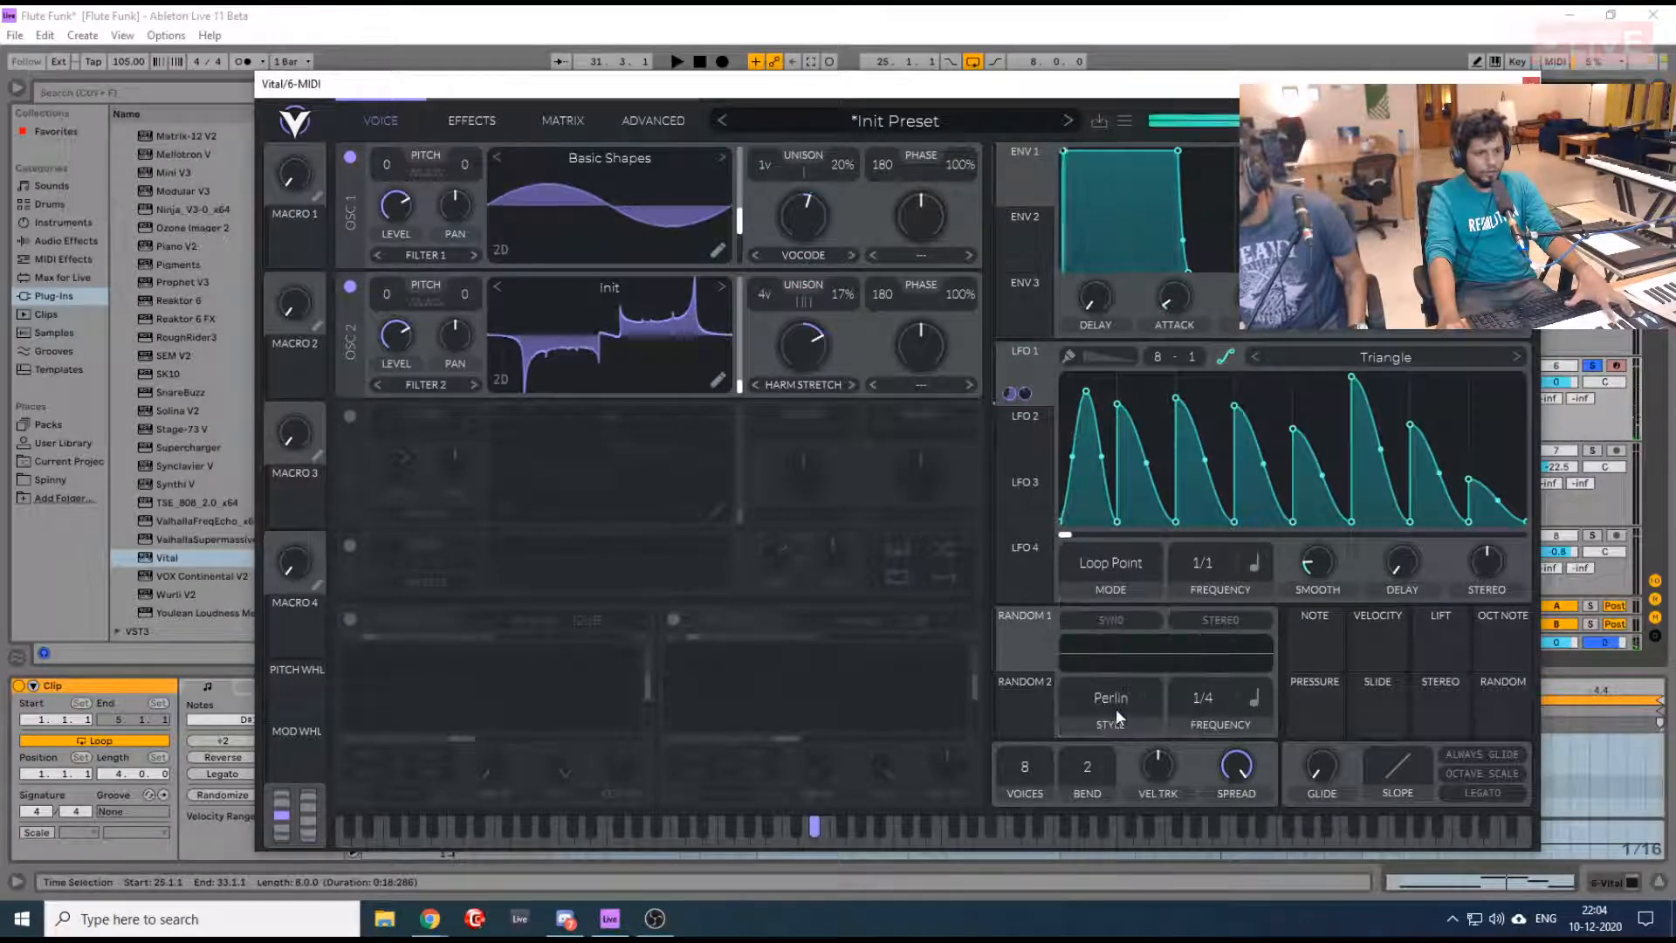
{"action": "mouse_move", "coordinate": [800, 338]}
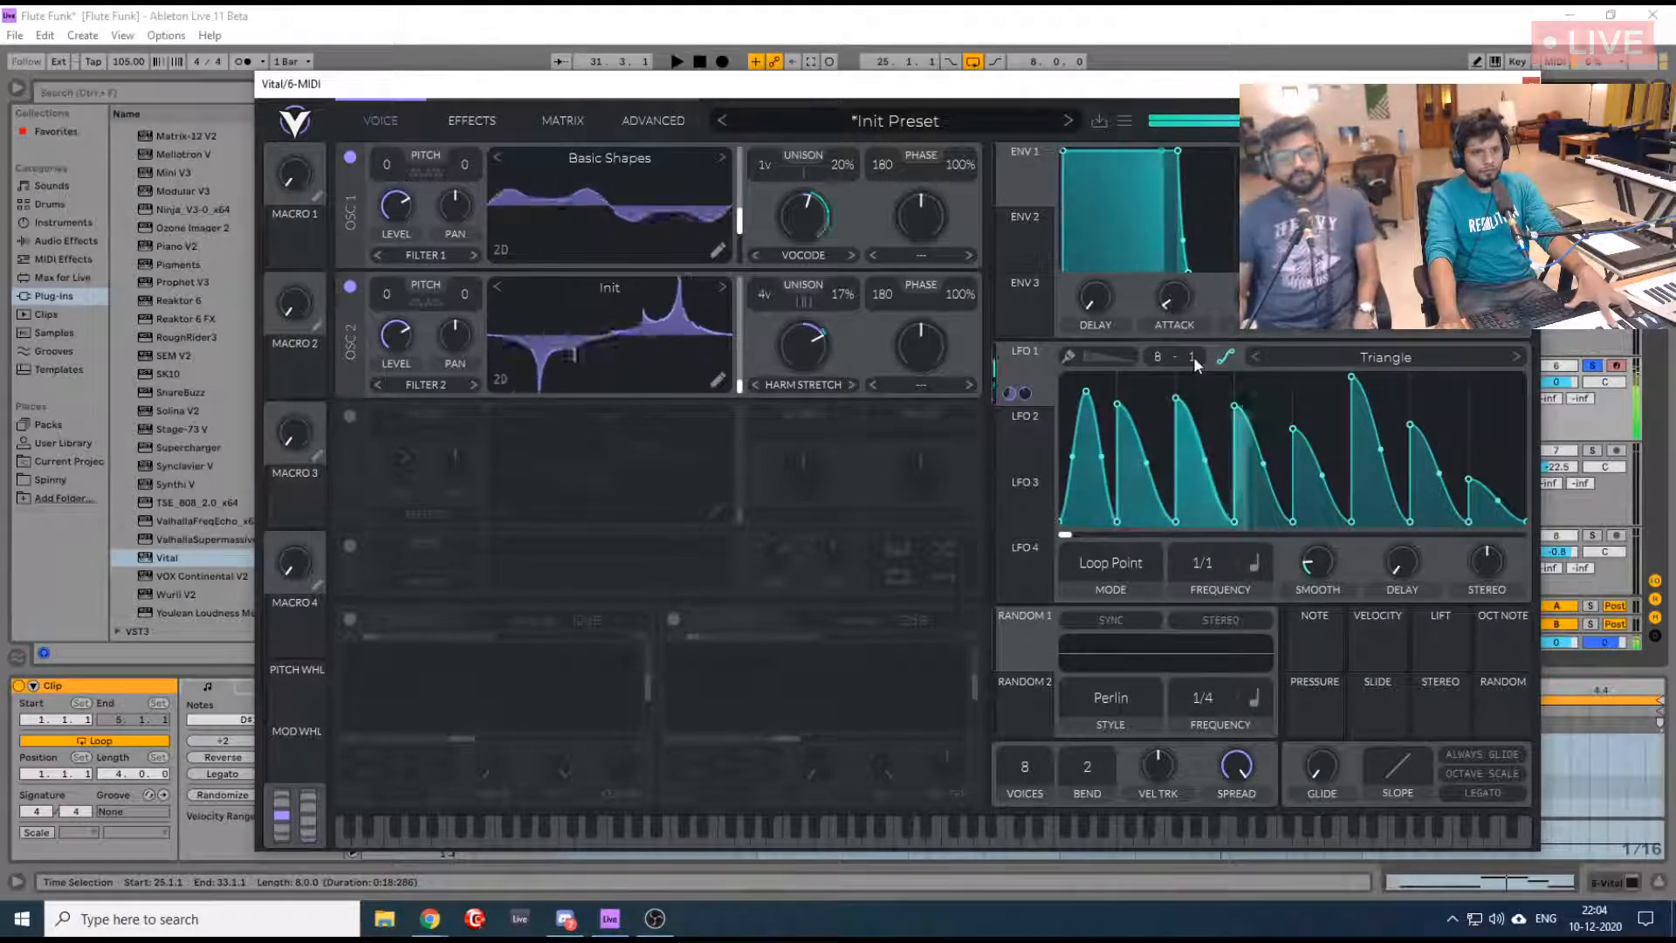
Set LFO 1's grid to 13 by 3 and reshape its curve with an added end peak and shifted earlier peaks
{"action": "left_click_drag", "start_coordinate": [1192, 357], "coordinate": [1173, 328]}
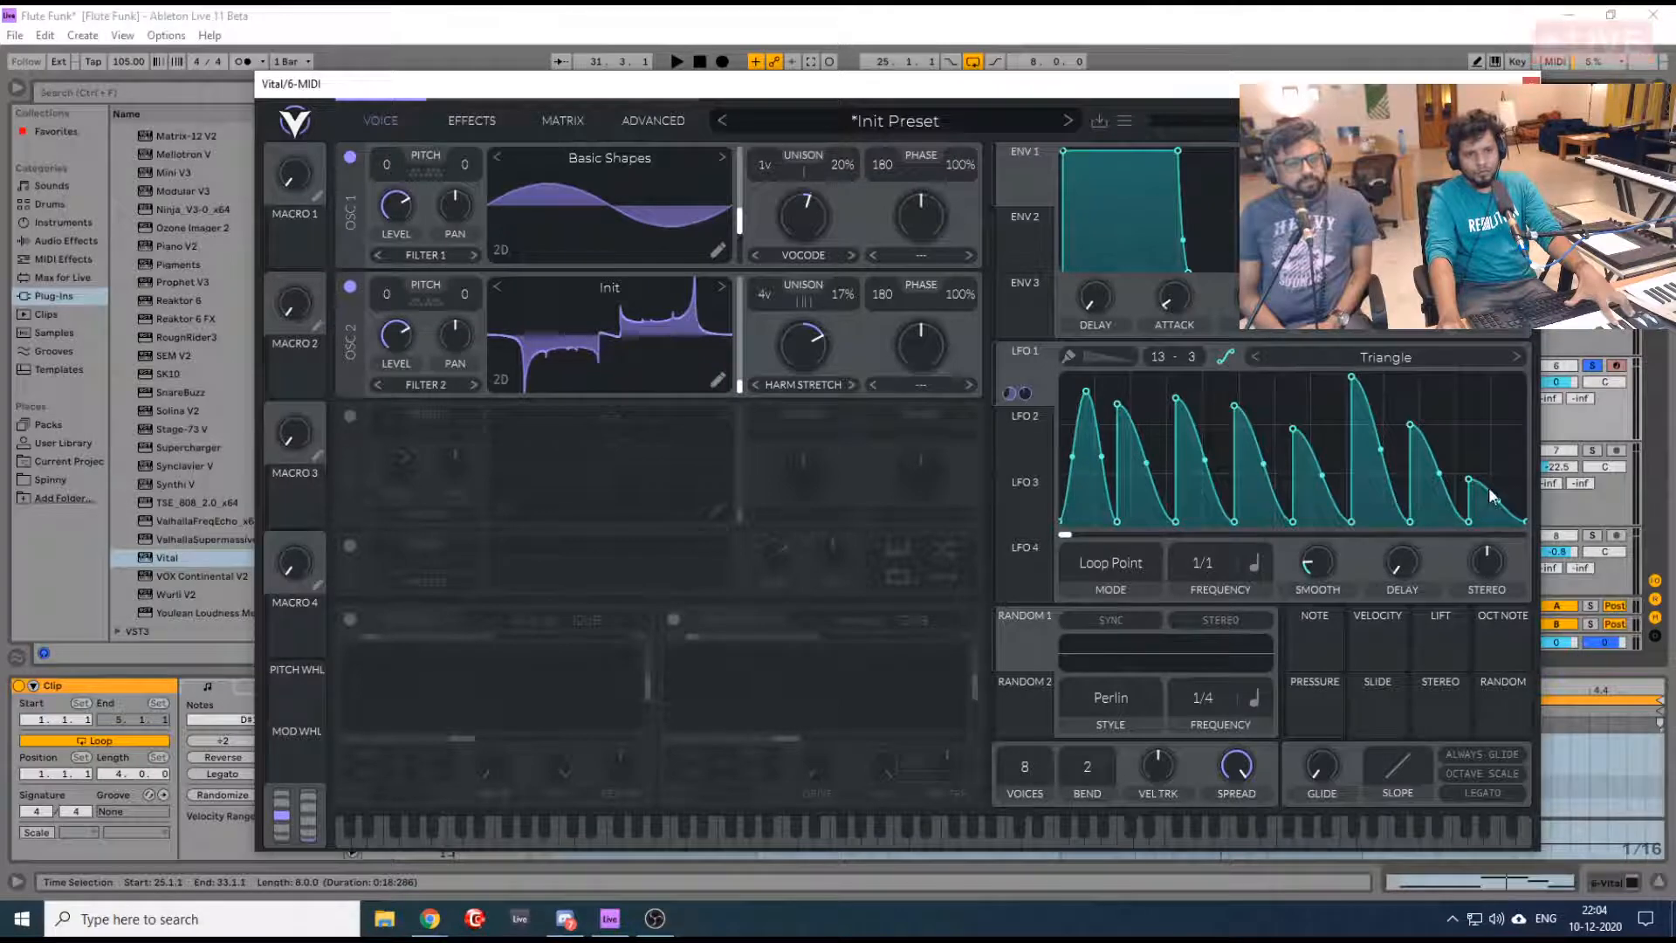
{"action": "double_click", "coordinate": [1491, 500]}
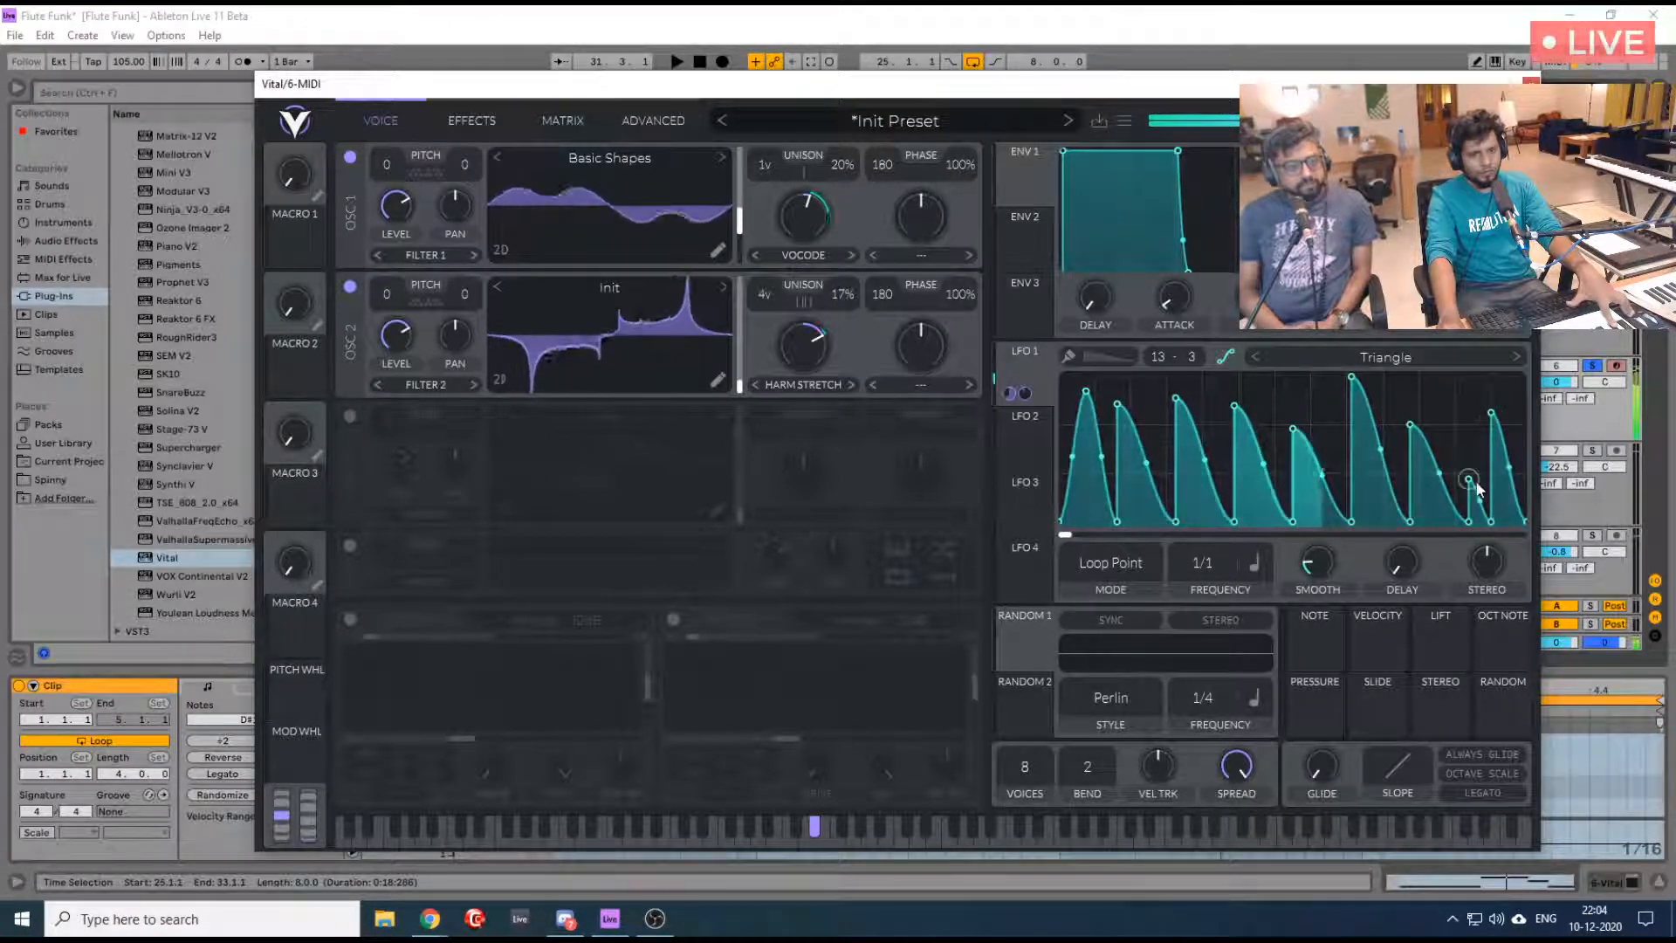
{"action": "left_click_drag", "start_coordinate": [1086, 391], "coordinate": [1118, 477]}
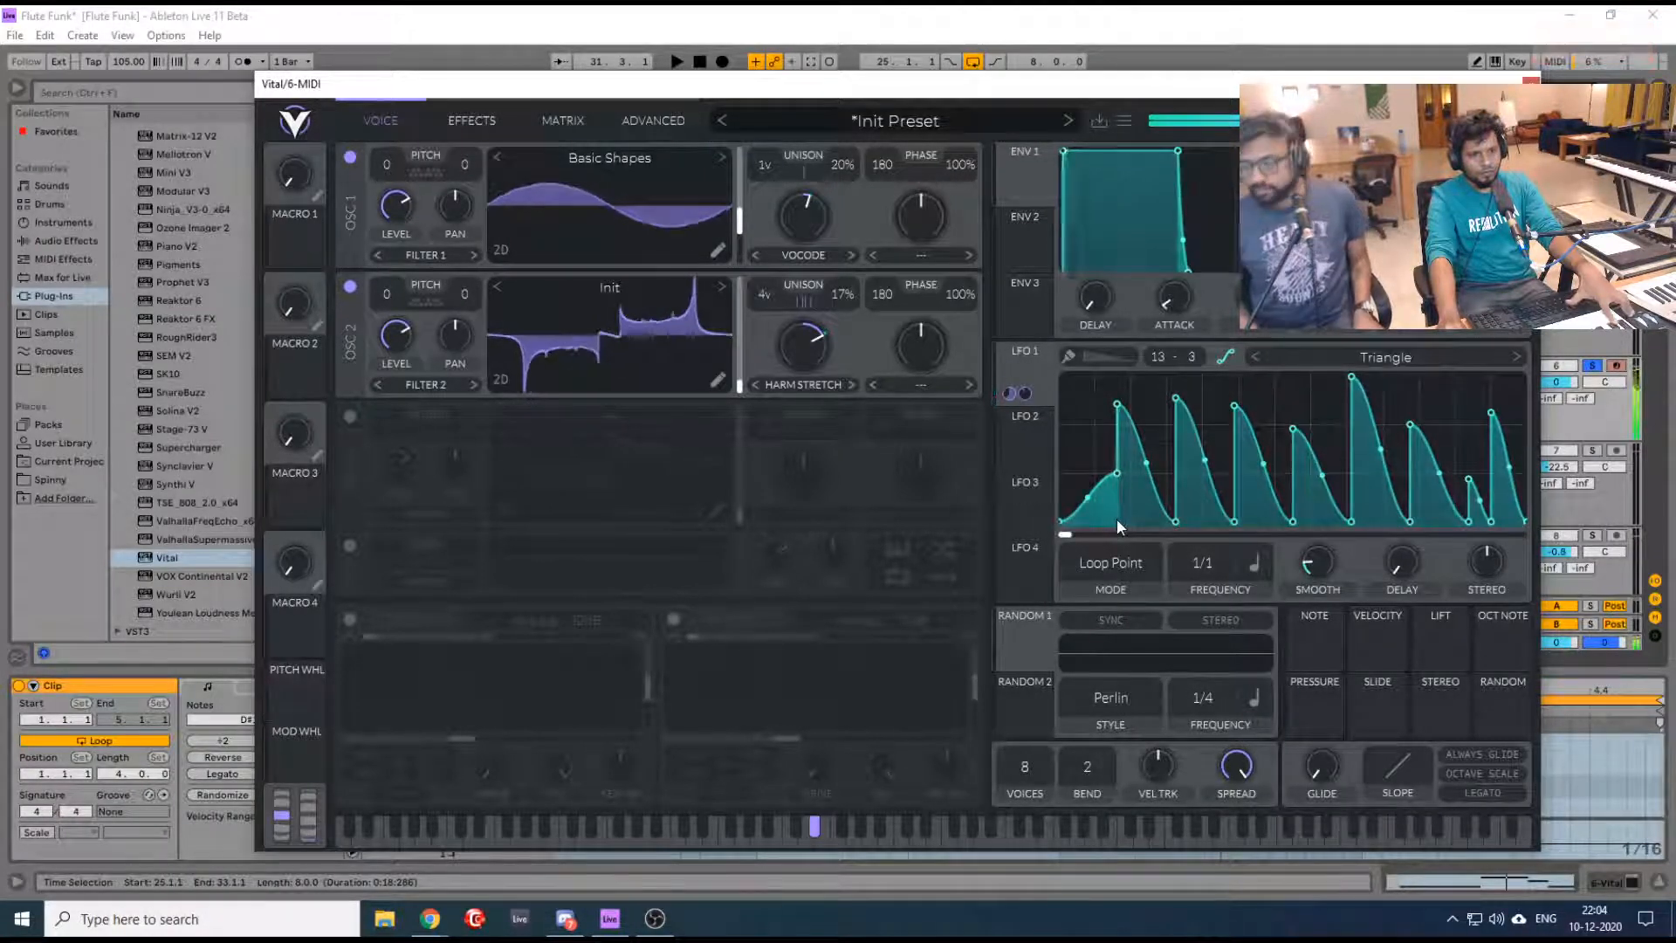
{"action": "left_click_drag", "start_coordinate": [1292, 428], "coordinate": [1192, 408]}
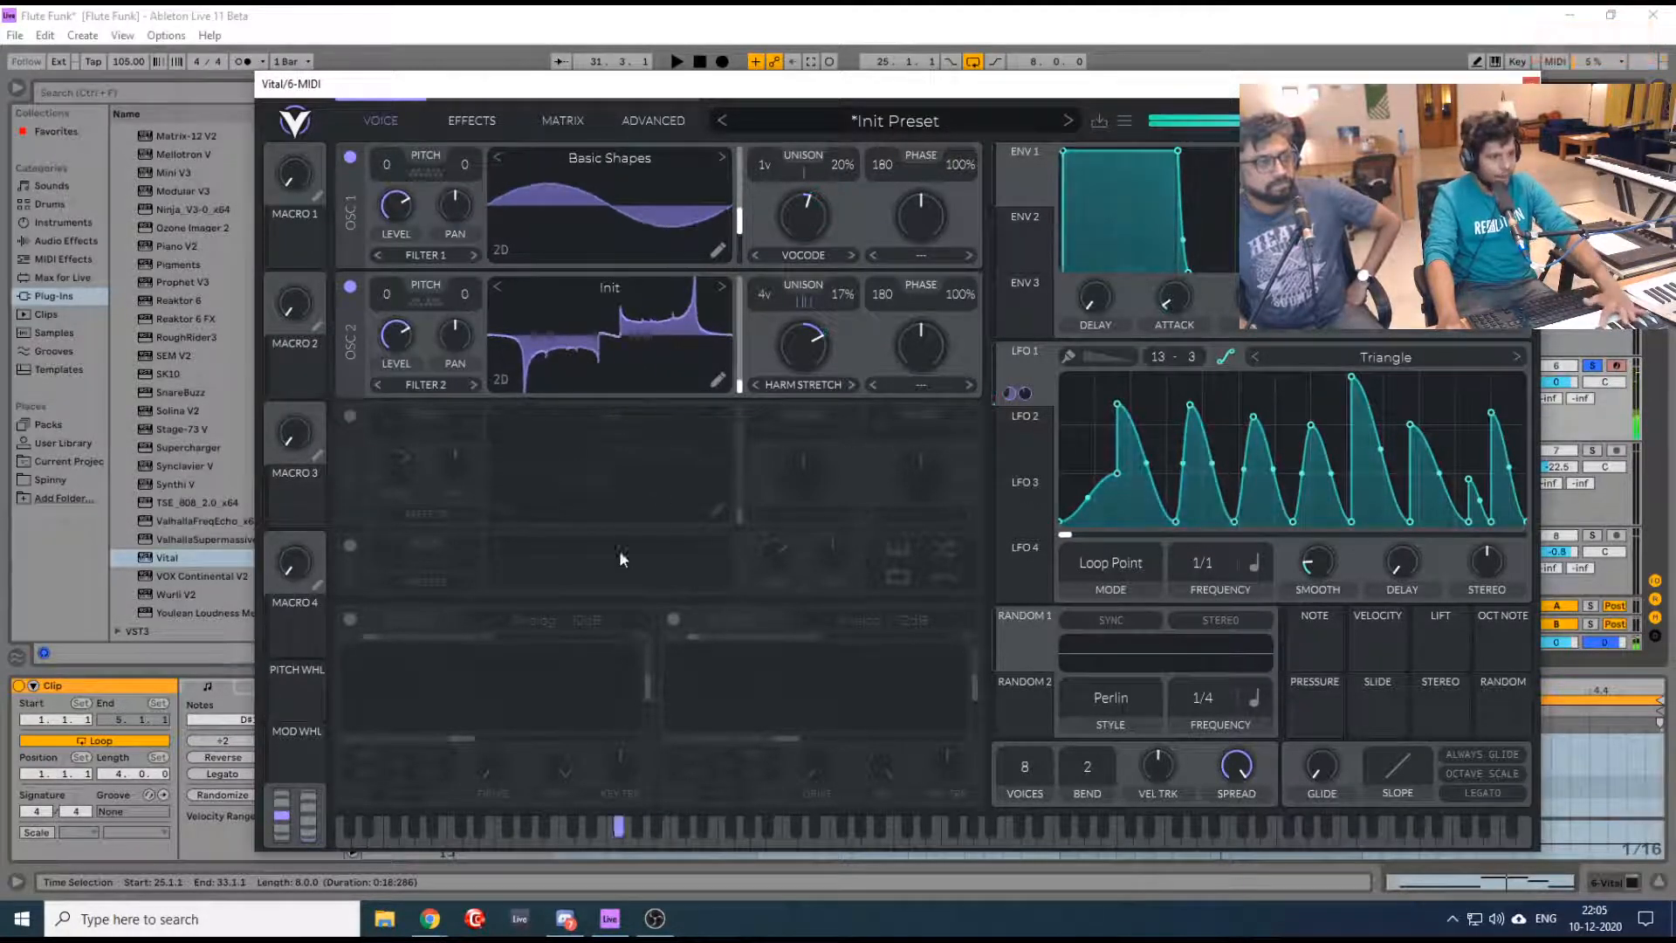
Enable filter 1 and set its type to Formant with the AOIE model
{"action": "left_click", "coordinate": [350, 619]}
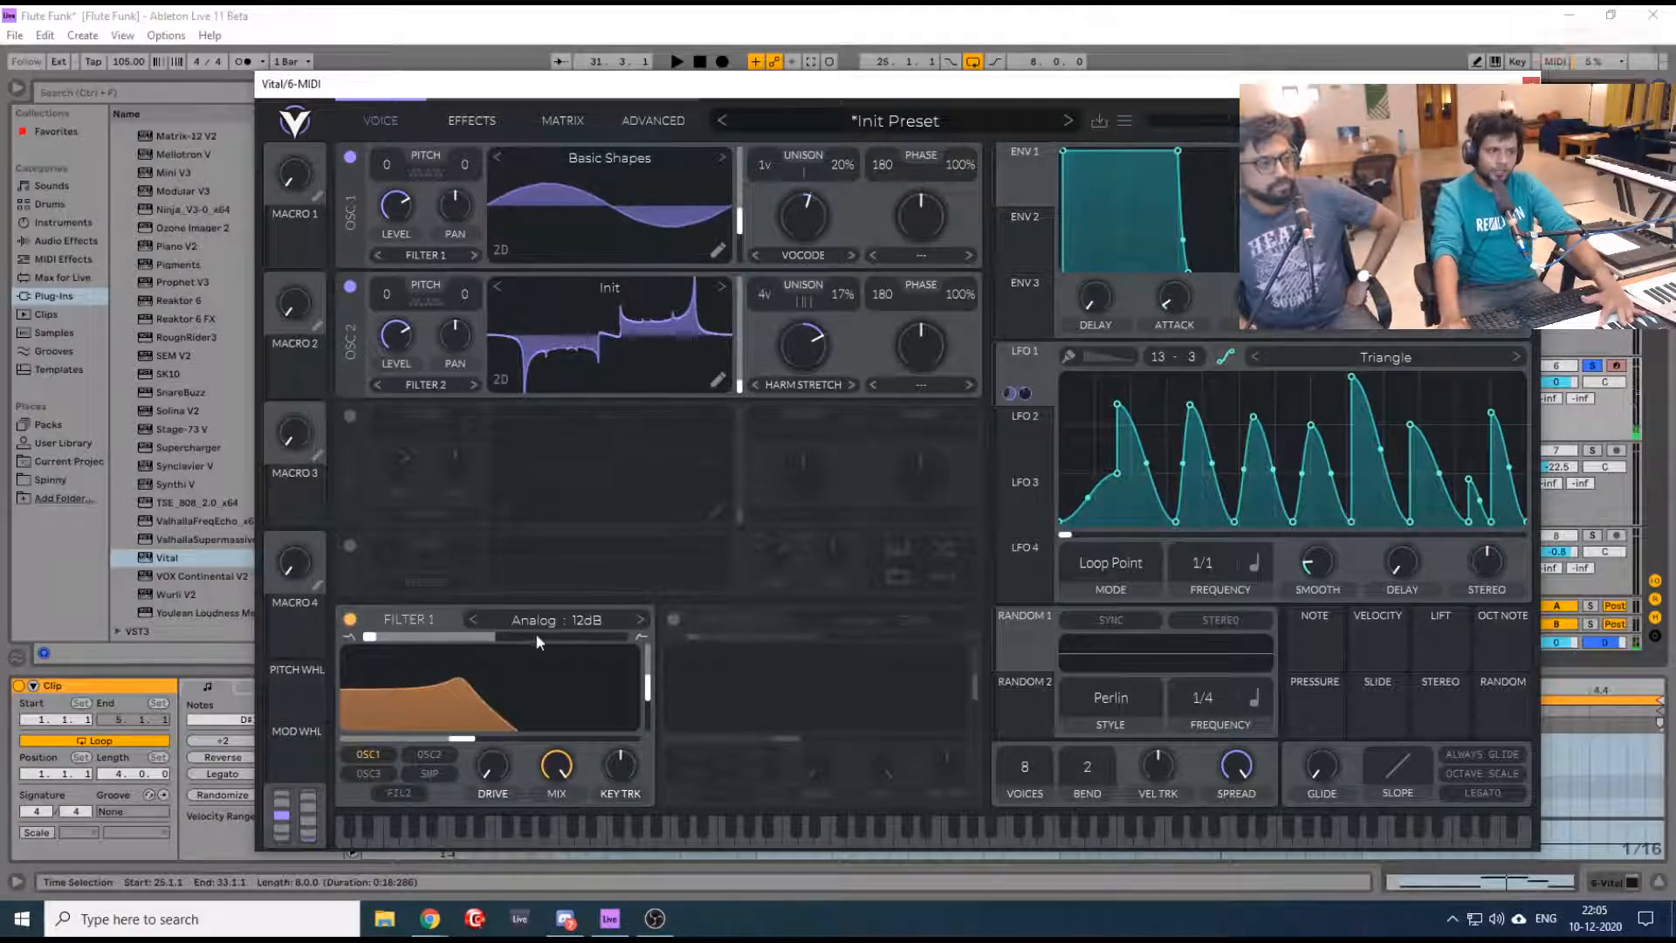
{"action": "left_click", "coordinate": [563, 618]}
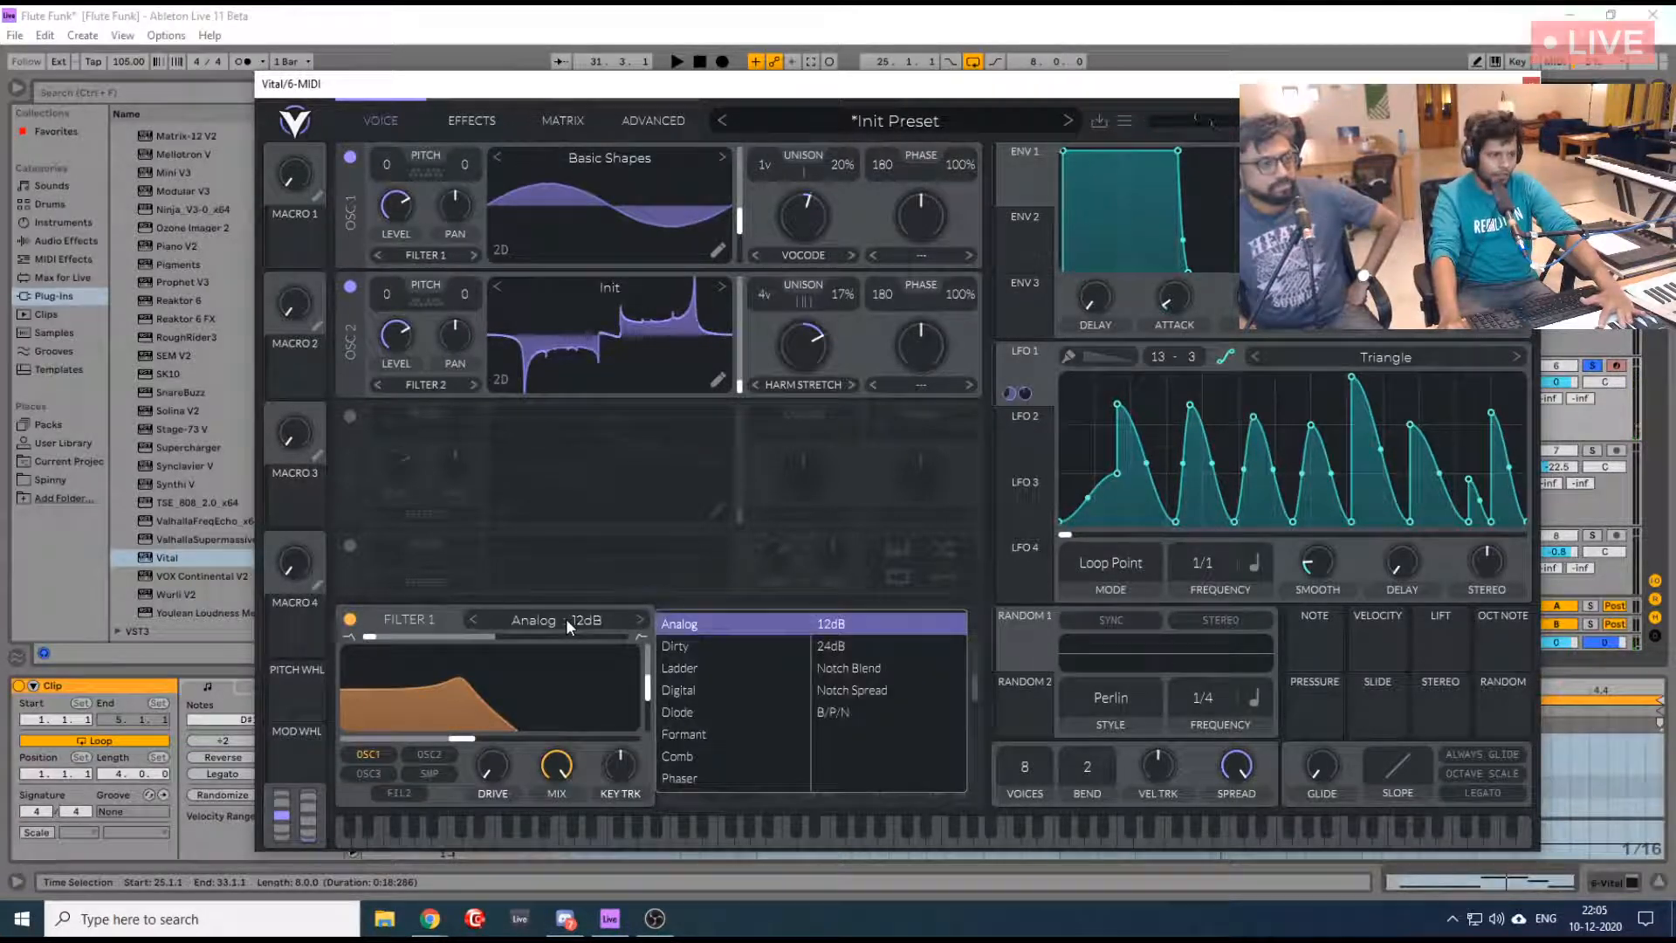
{"action": "left_click", "coordinate": [668, 736]}
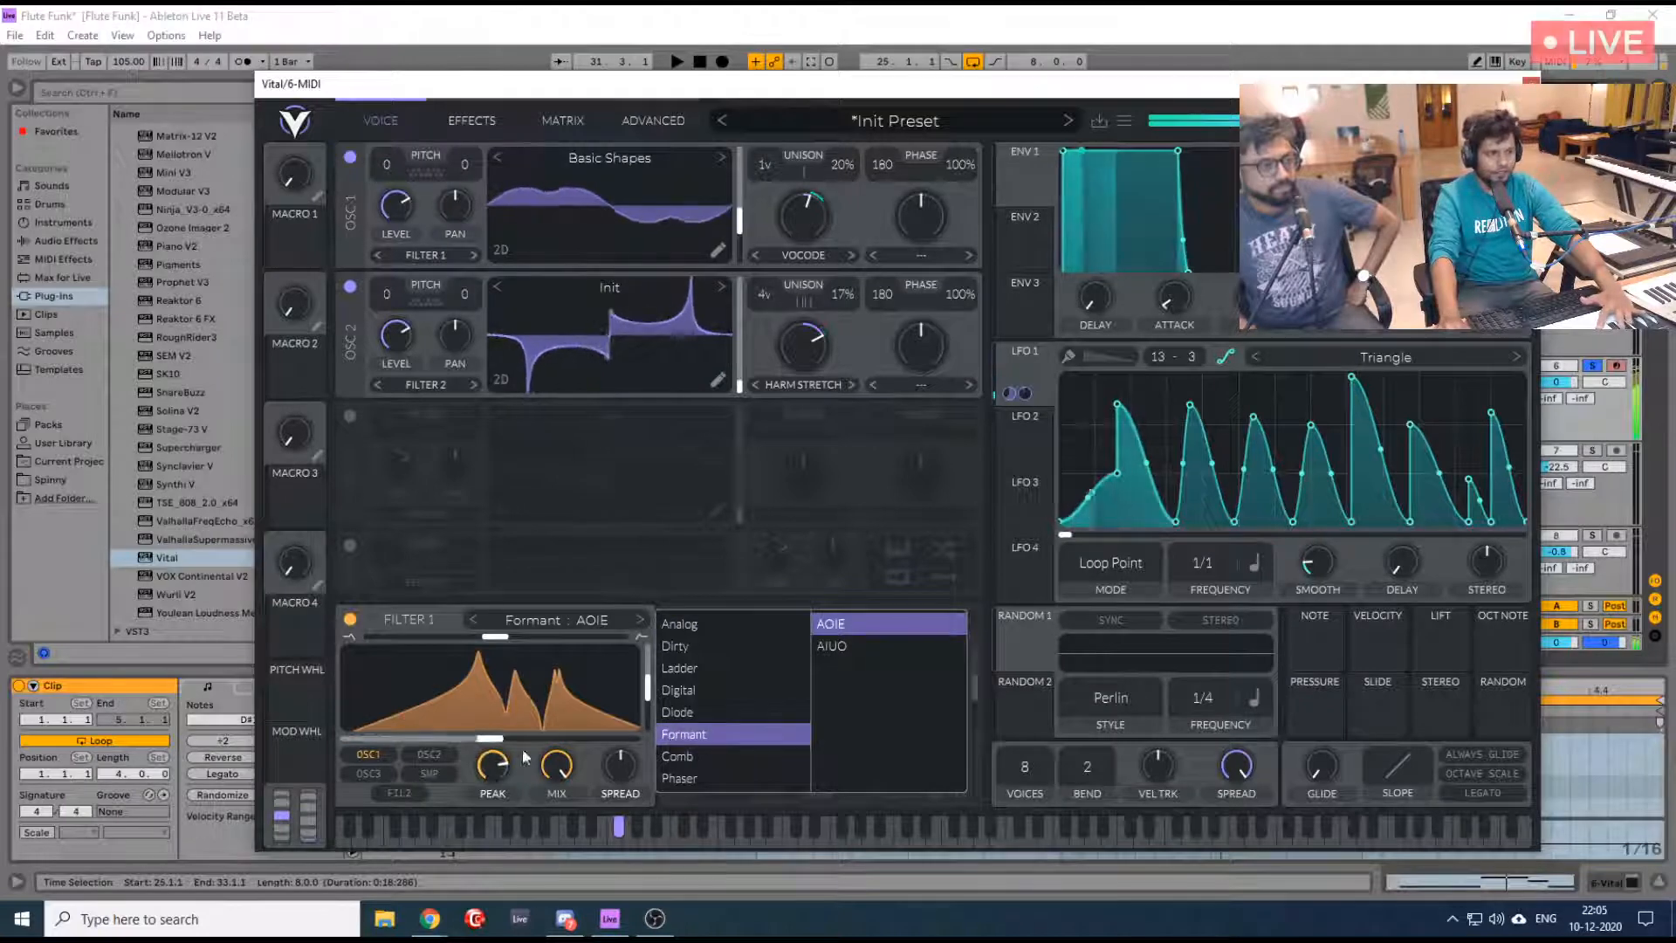
Route oscillator 2 into filter 1 as well and set the filter's mix to about 76% and spread to 32%
{"action": "left_click_drag", "start_coordinate": [556, 765], "coordinate": [558, 803]}
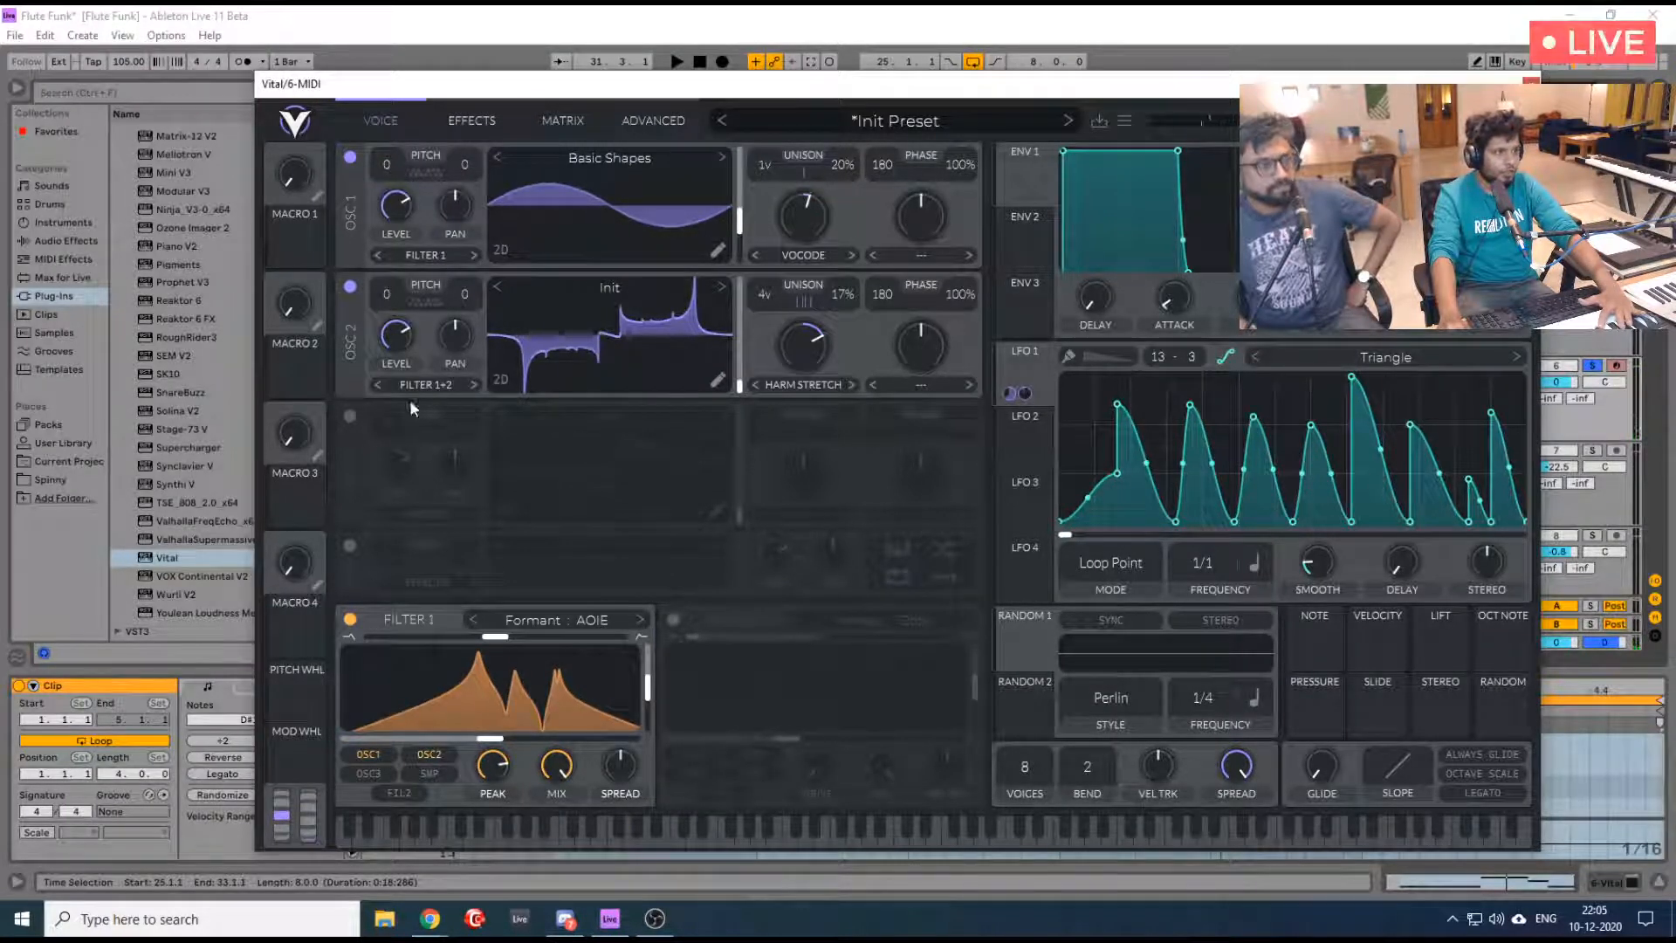
{"action": "left_click_drag", "start_coordinate": [494, 766], "coordinate": [559, 814]}
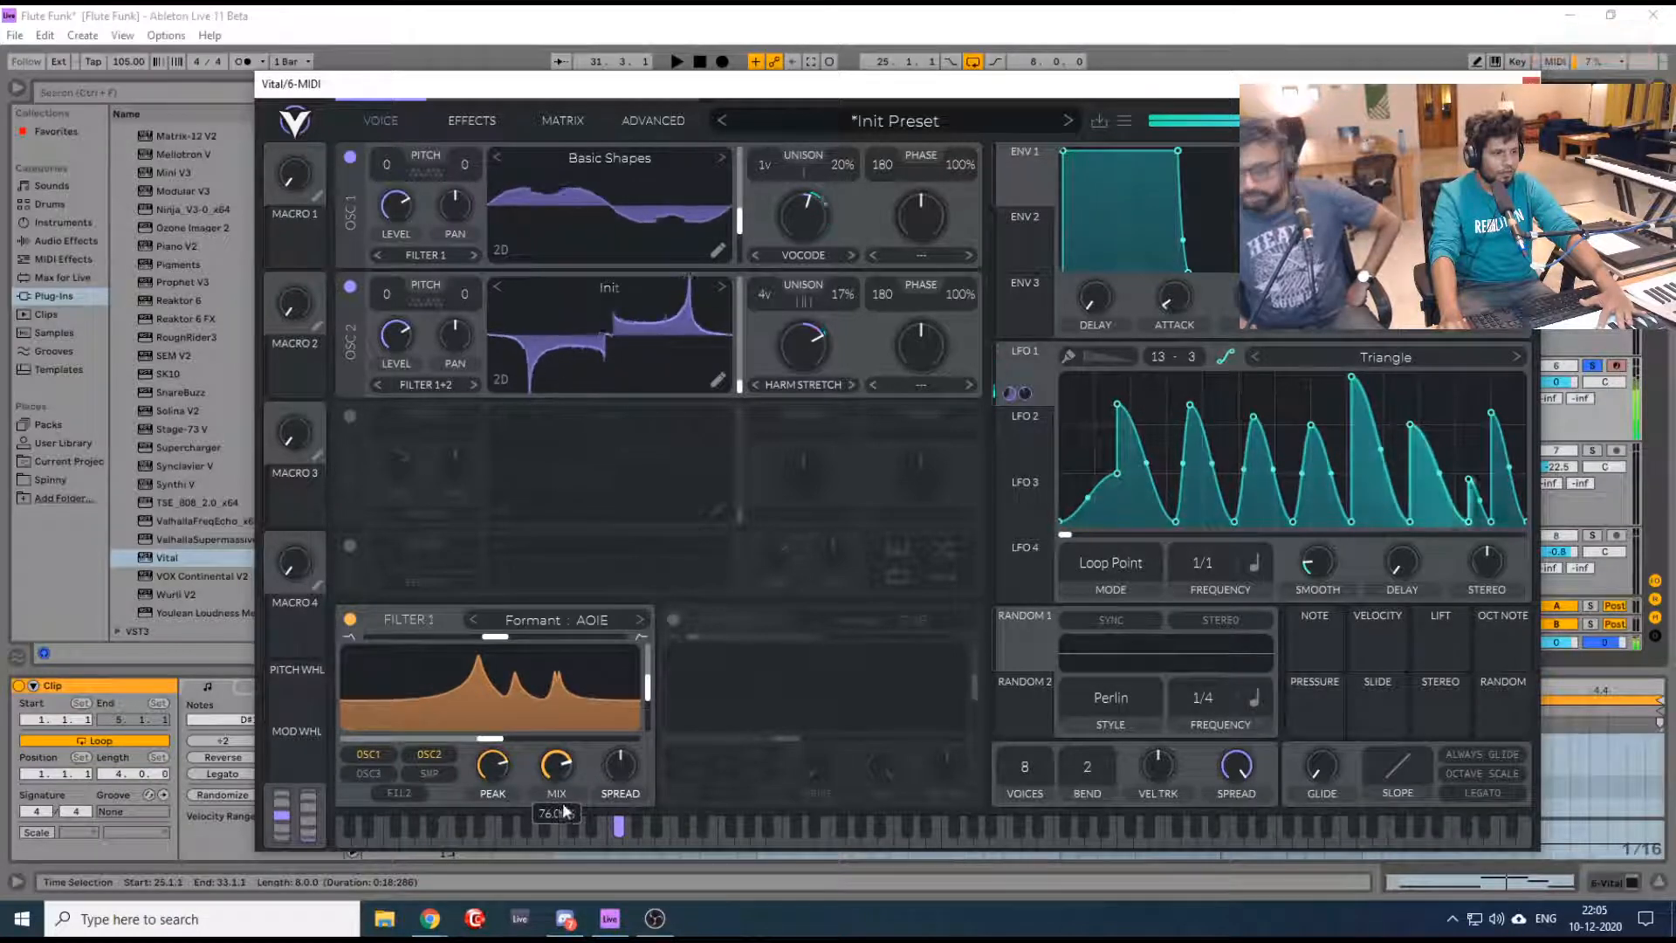
{"action": "mouse_move", "coordinate": [620, 766]}
{"action": "left_mouse_down"}
{"action": "mouse_move", "coordinate": [652, 725]}
{"action": "mouse_move", "coordinate": [631, 841]}
{"action": "mouse_move", "coordinate": [646, 765]}
{"action": "left_mouse_up"}
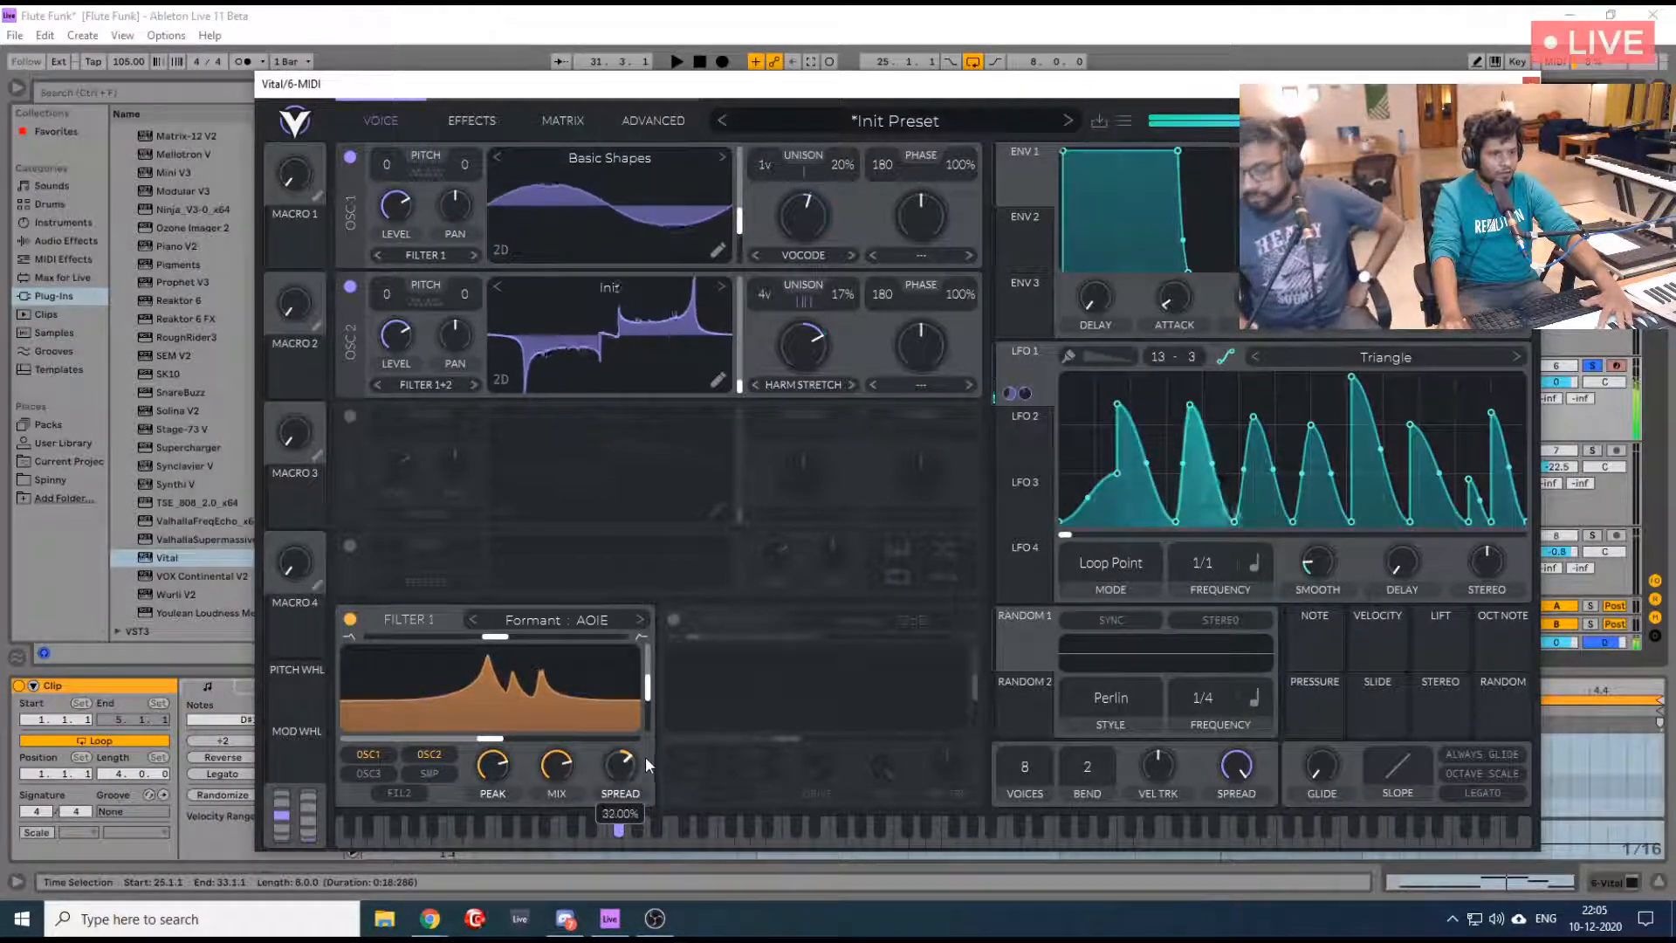
Reshape LFO 2's triangle with a slightly lowered peak, an inward-curved rise and an outward-bowed fall
{"action": "left_click", "coordinate": [1022, 420]}
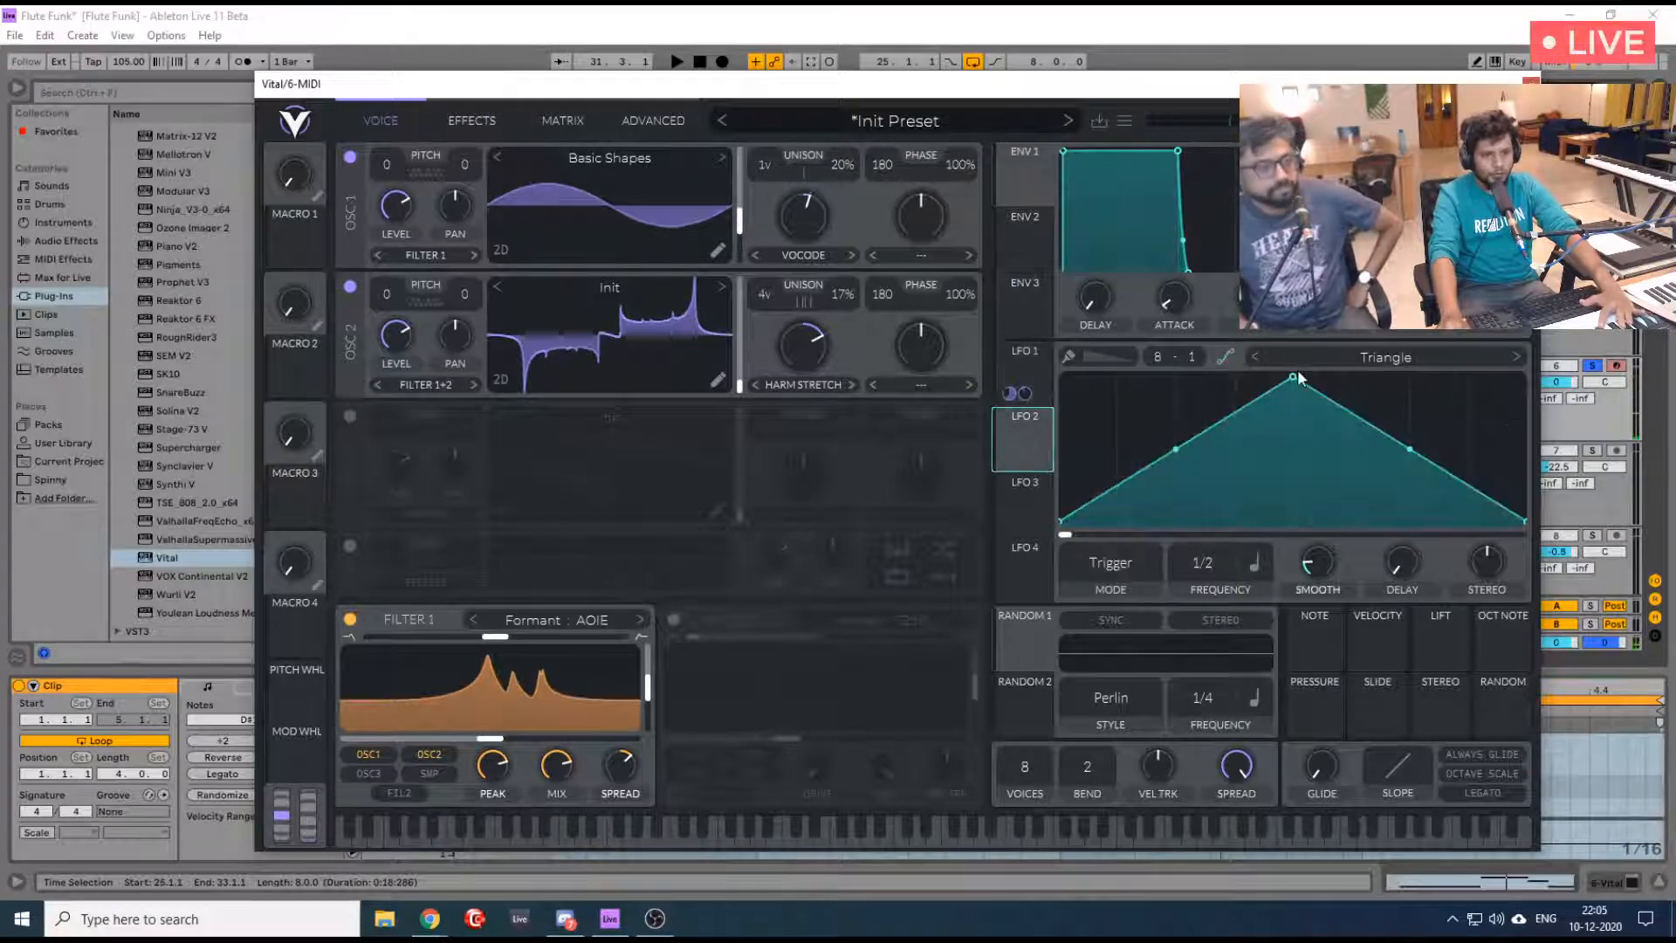
{"action": "left_click_drag", "start_coordinate": [1293, 382], "coordinate": [1293, 414]}
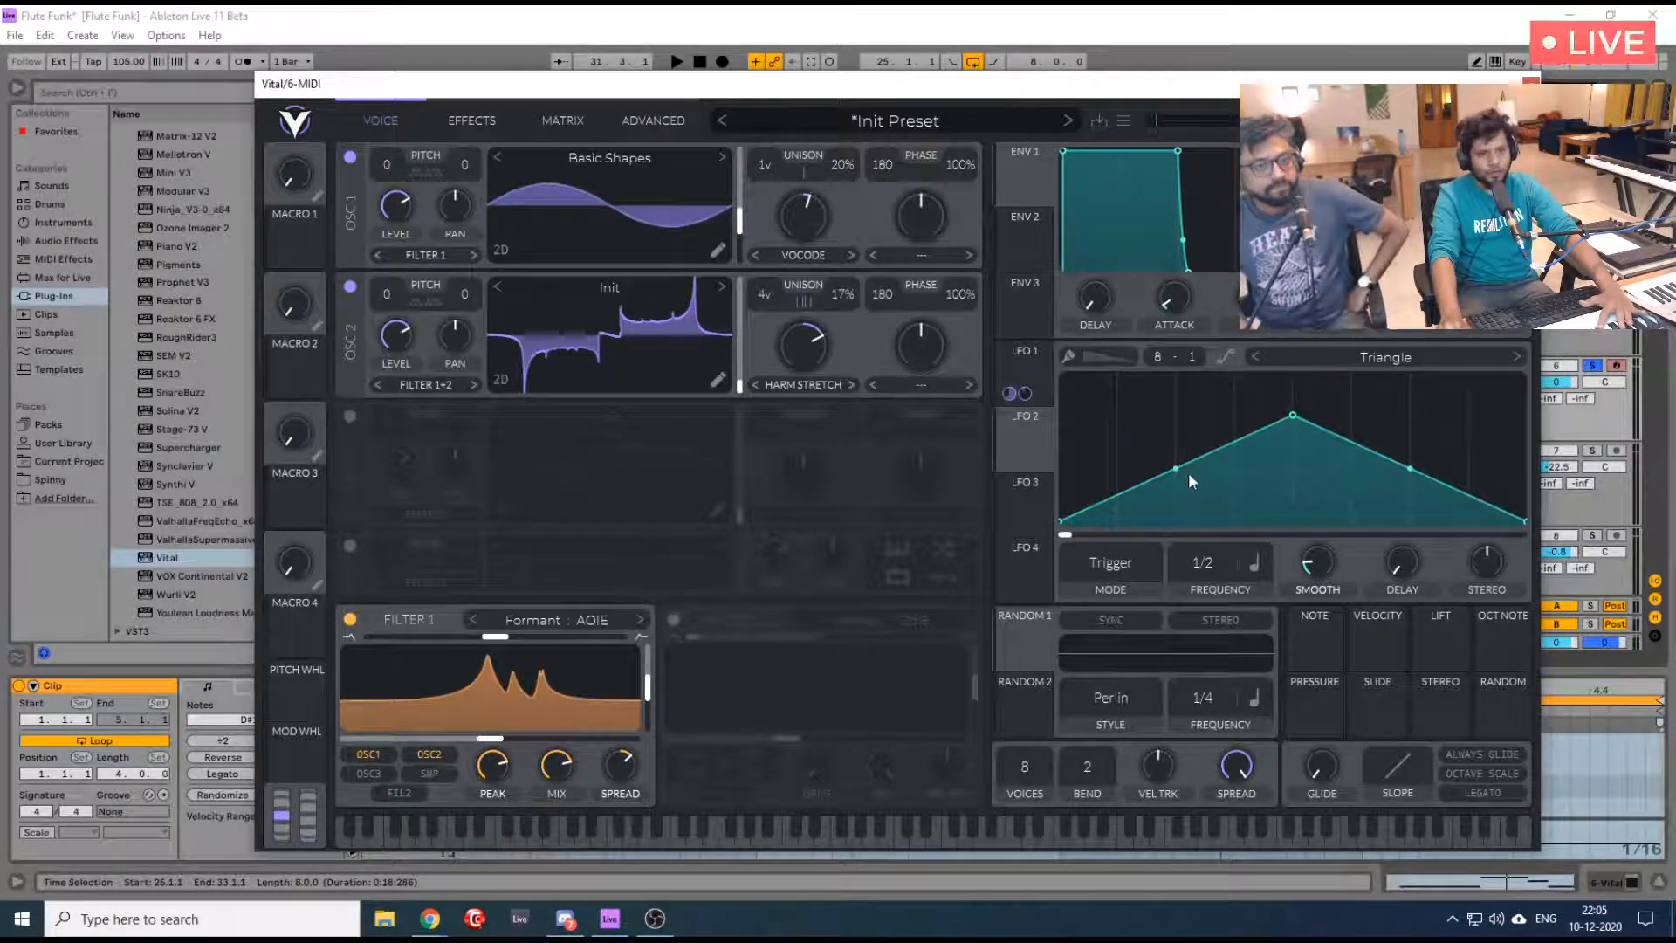
{"action": "left_click_drag", "start_coordinate": [1176, 469], "coordinate": [1177, 488]}
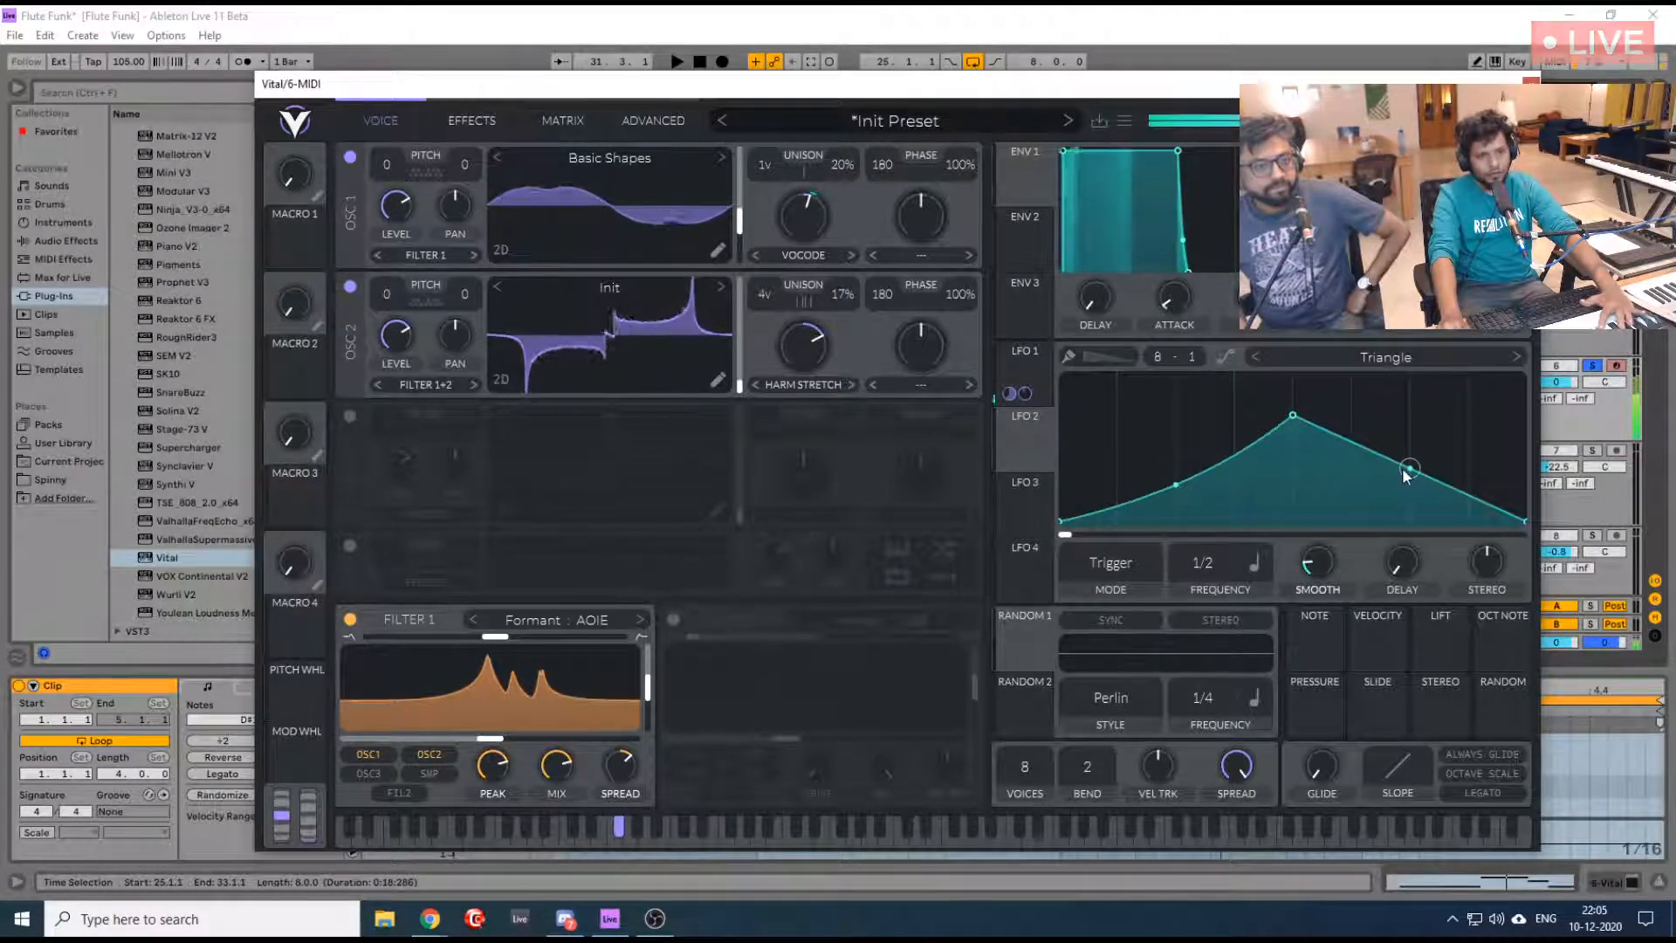
{"action": "left_click_drag", "start_coordinate": [1411, 446], "coordinate": [1416, 427]}
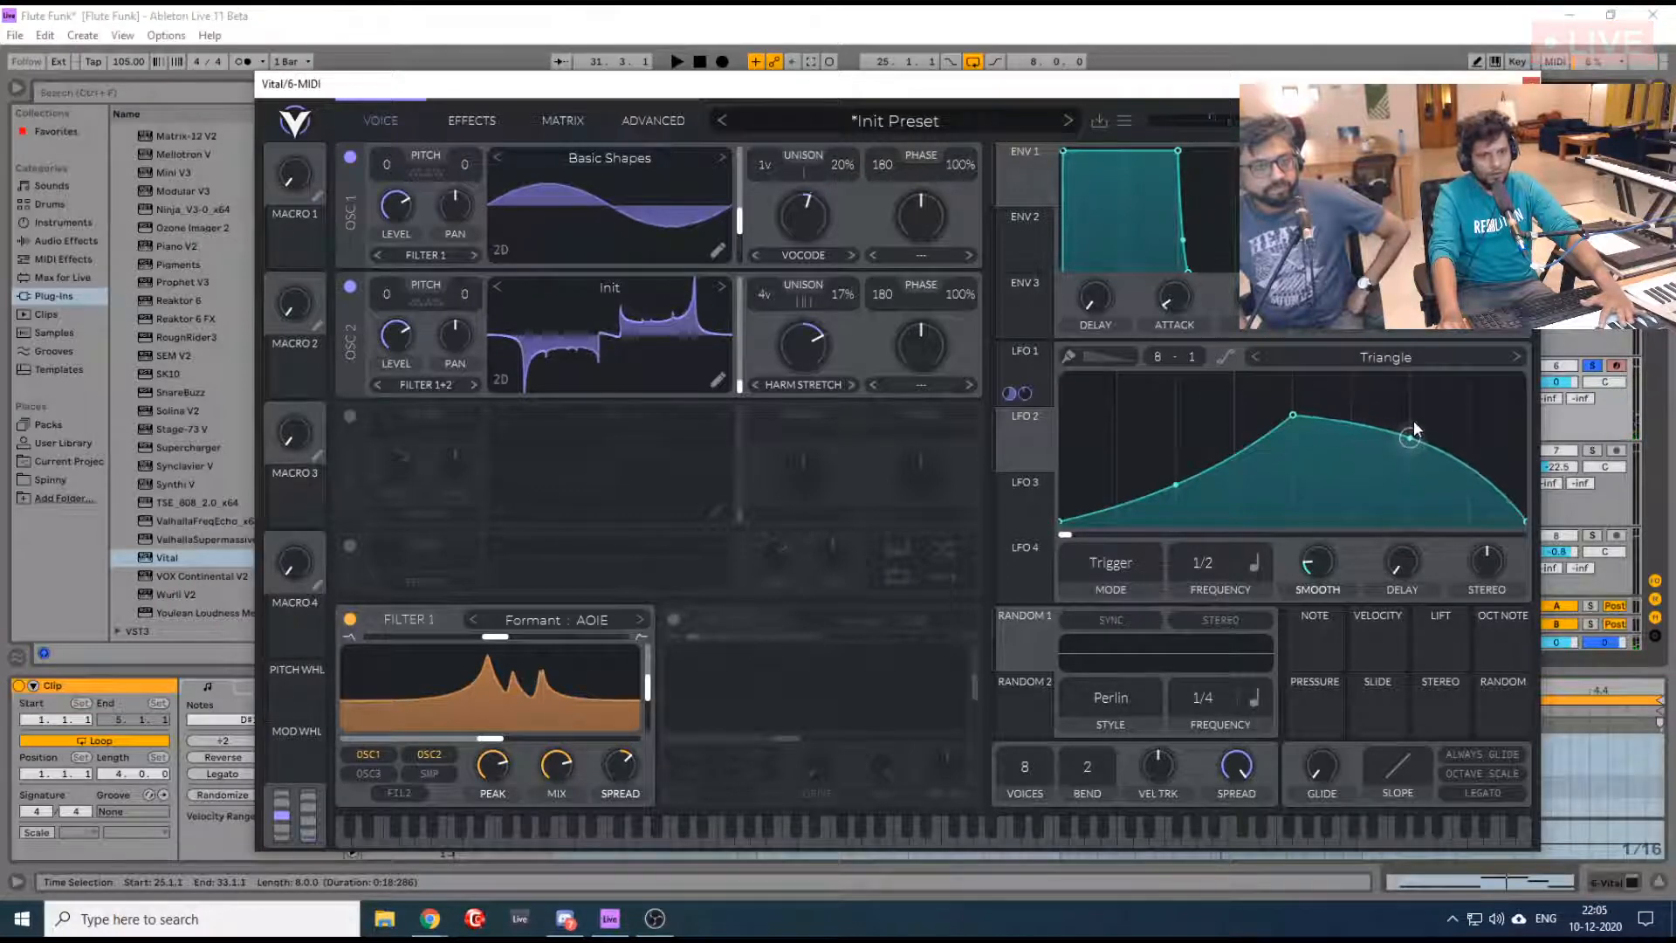
{"action": "left_click_drag", "start_coordinate": [1297, 414], "coordinate": [1295, 402]}
Assign LFO 2 to filter 1's formant spread as bipolar modulation with a small negative amount and a curved morph
{"action": "left_click_drag", "start_coordinate": [1012, 437], "coordinate": [617, 772]}
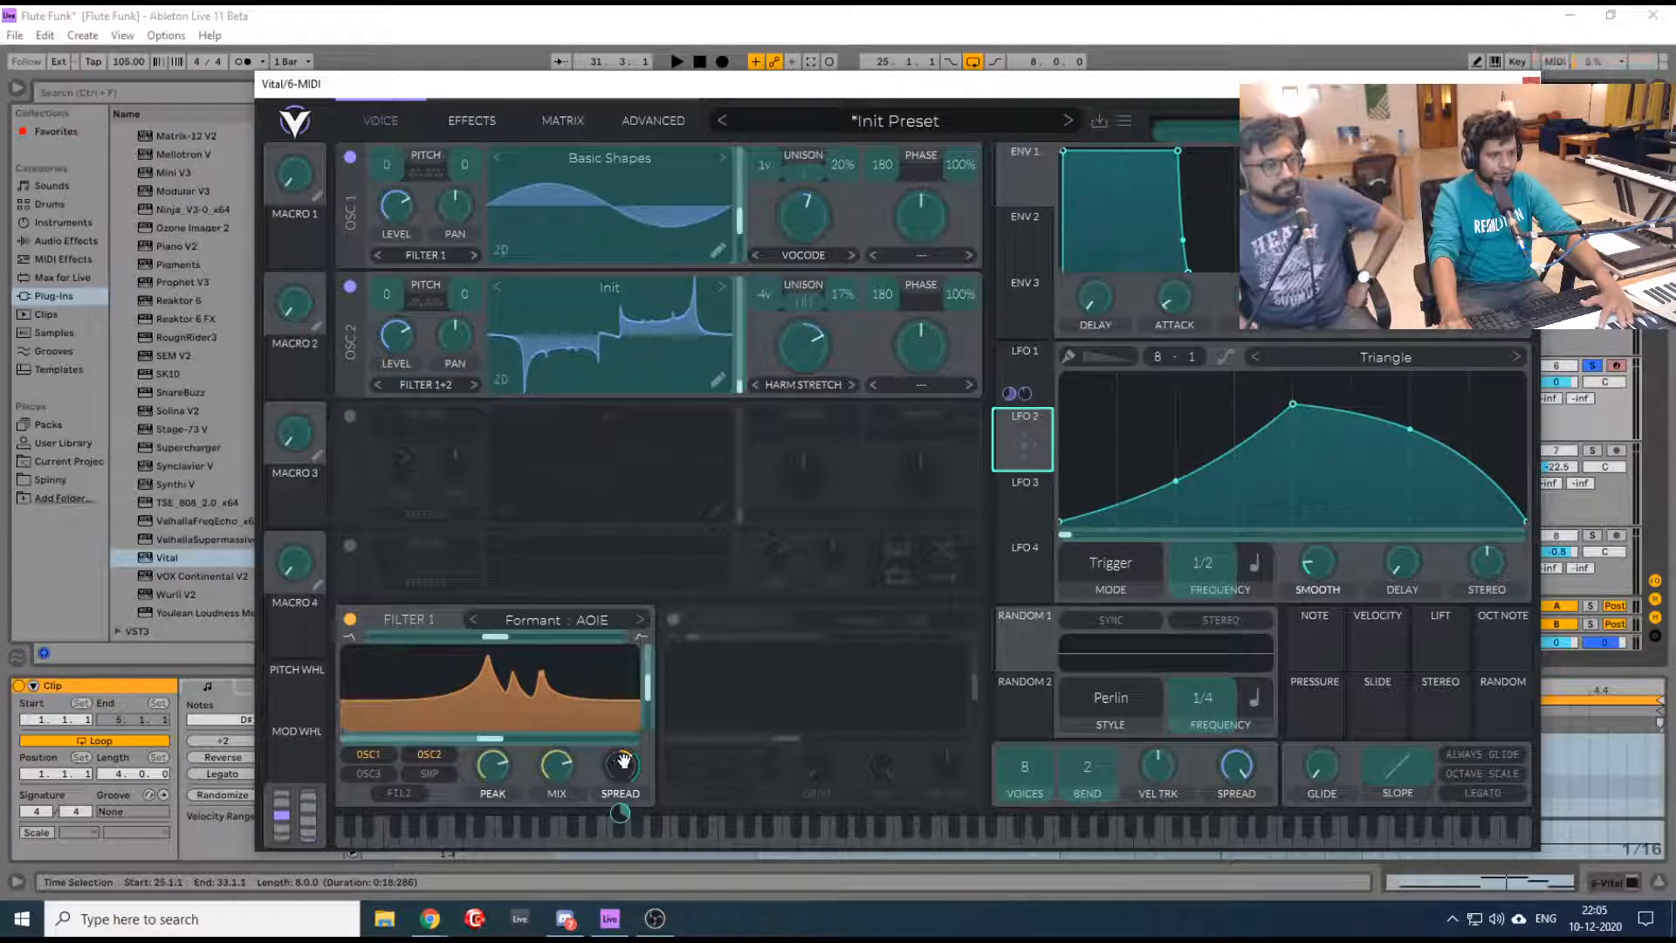
{"action": "left_click_drag", "start_coordinate": [619, 756], "coordinate": [625, 761]}
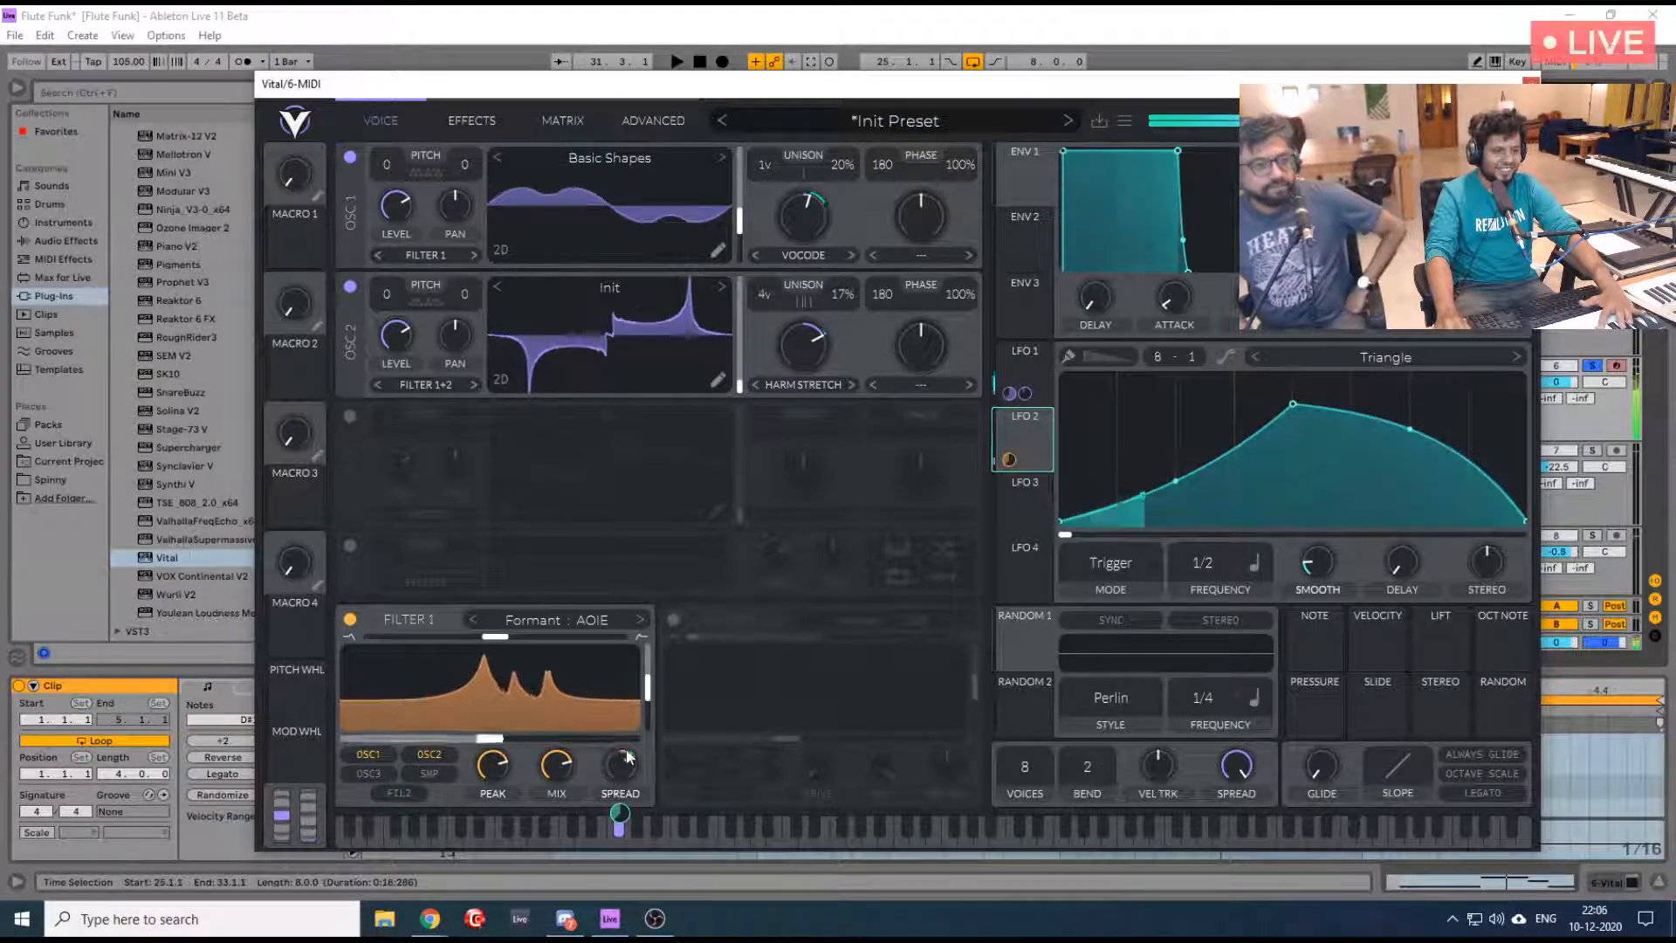
{"action": "left_click_drag", "start_coordinate": [623, 810], "coordinate": [623, 853]}
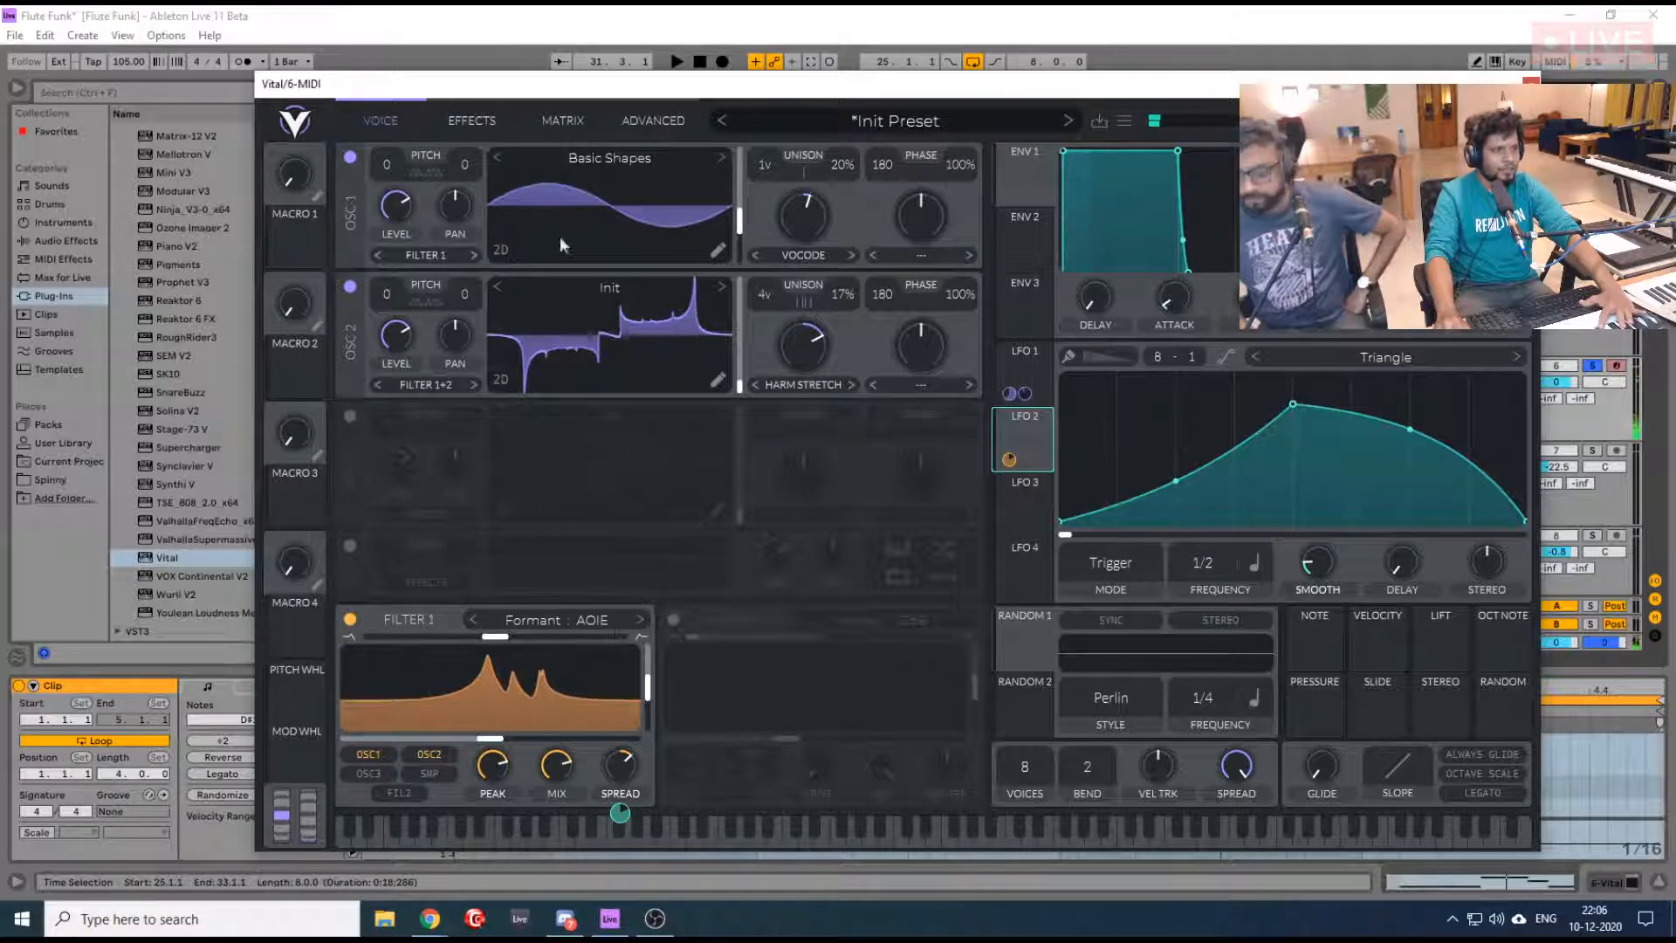
{"action": "left_click", "coordinate": [568, 124]}
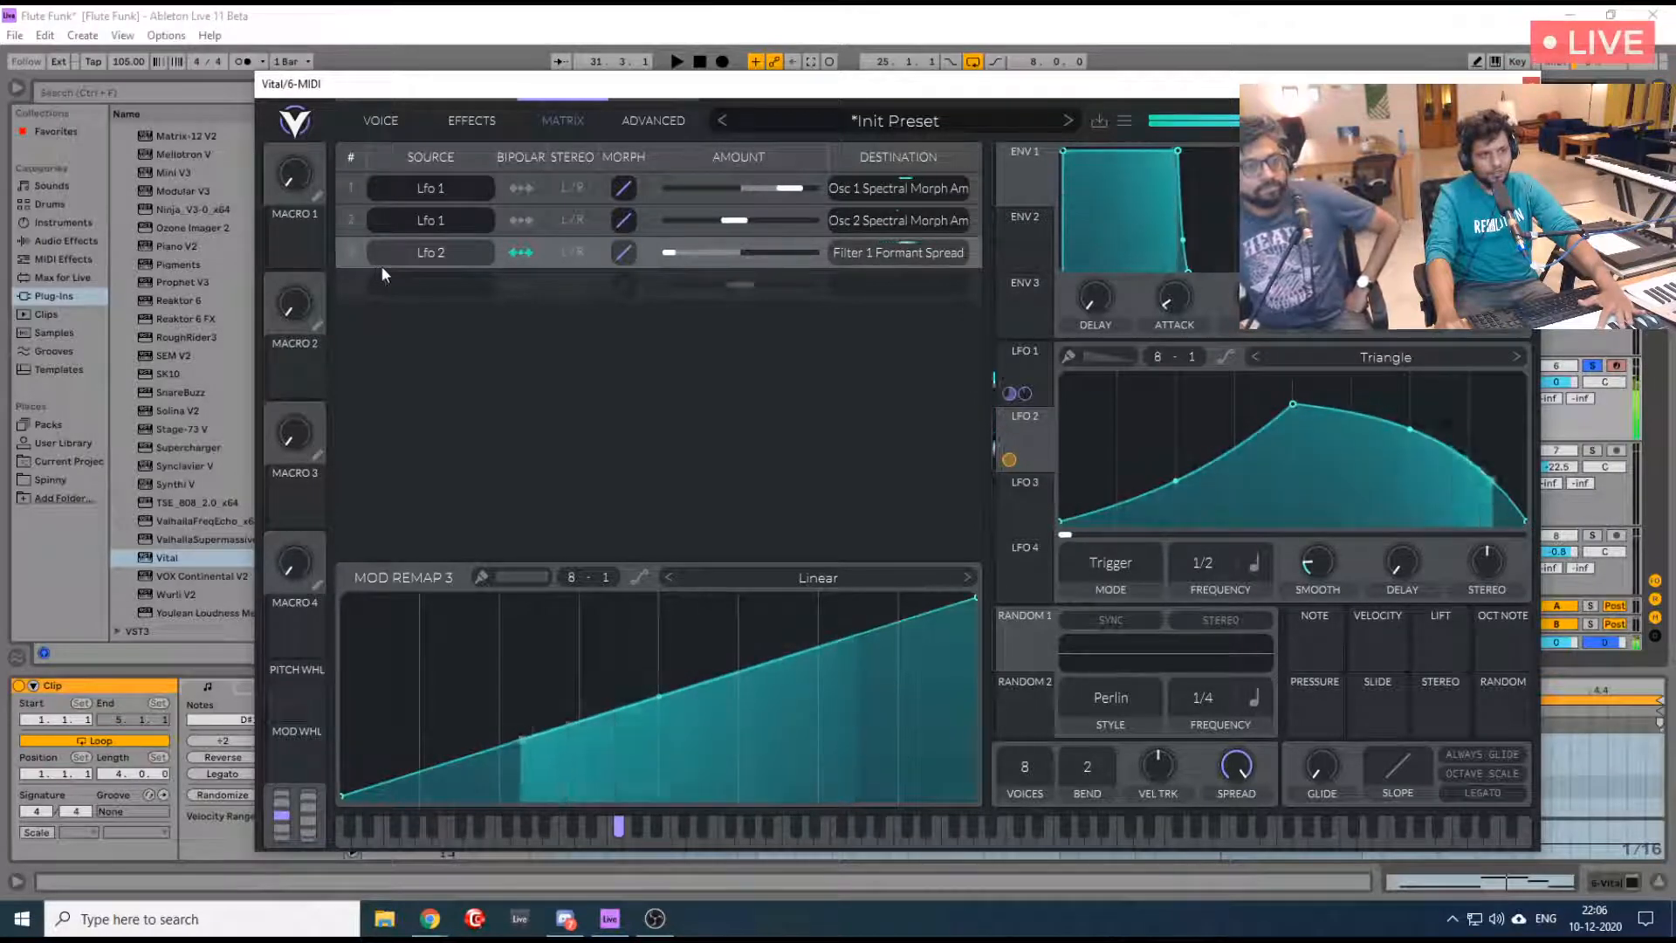
{"action": "left_click_drag", "start_coordinate": [672, 253], "coordinate": [729, 254]}
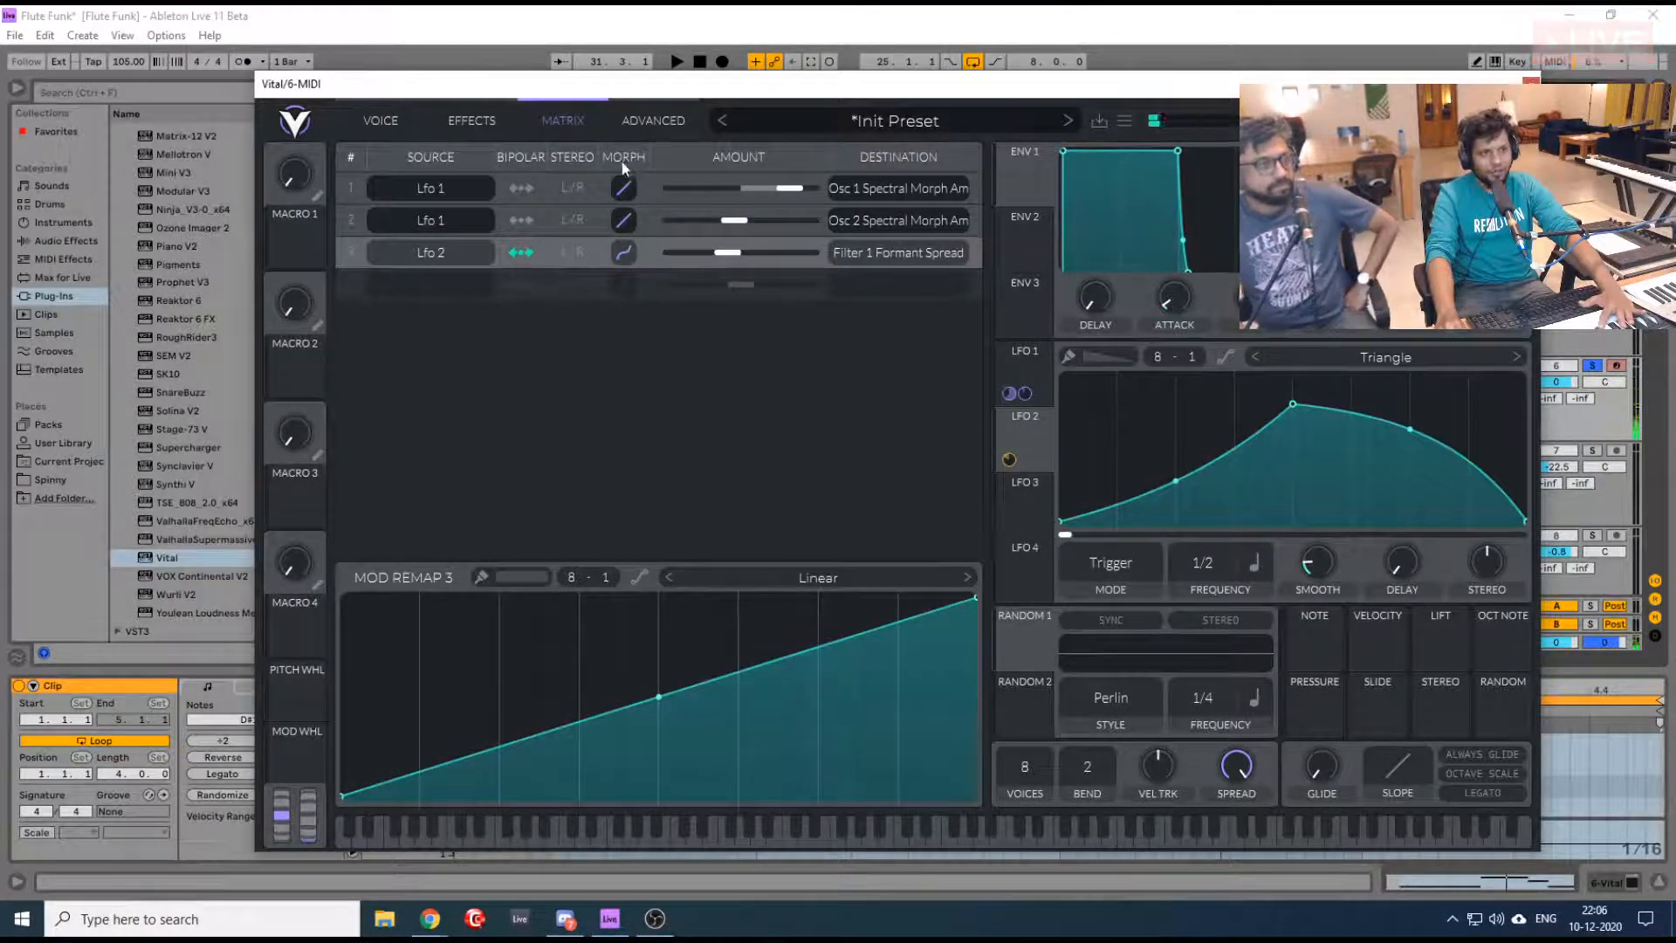
{"action": "left_click", "coordinate": [383, 119]}
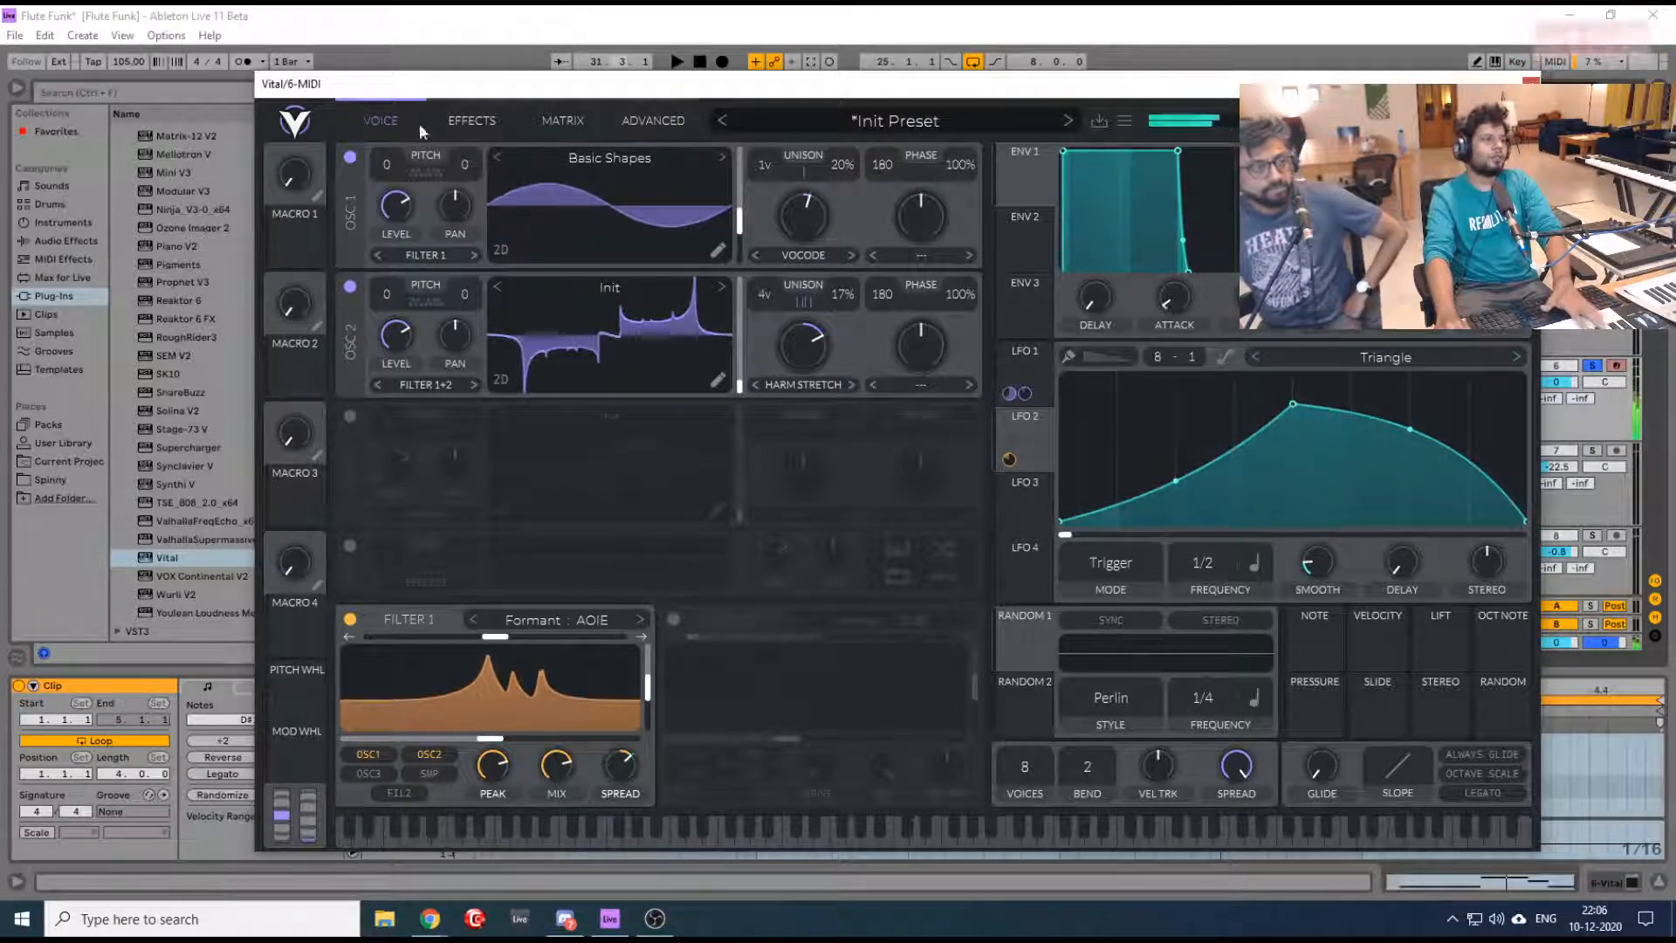
Enable the chorus effect, lower its mix below 50%, and raise its cutoff so the low frequencies are filtered out
{"action": "left_click", "coordinate": [482, 121]}
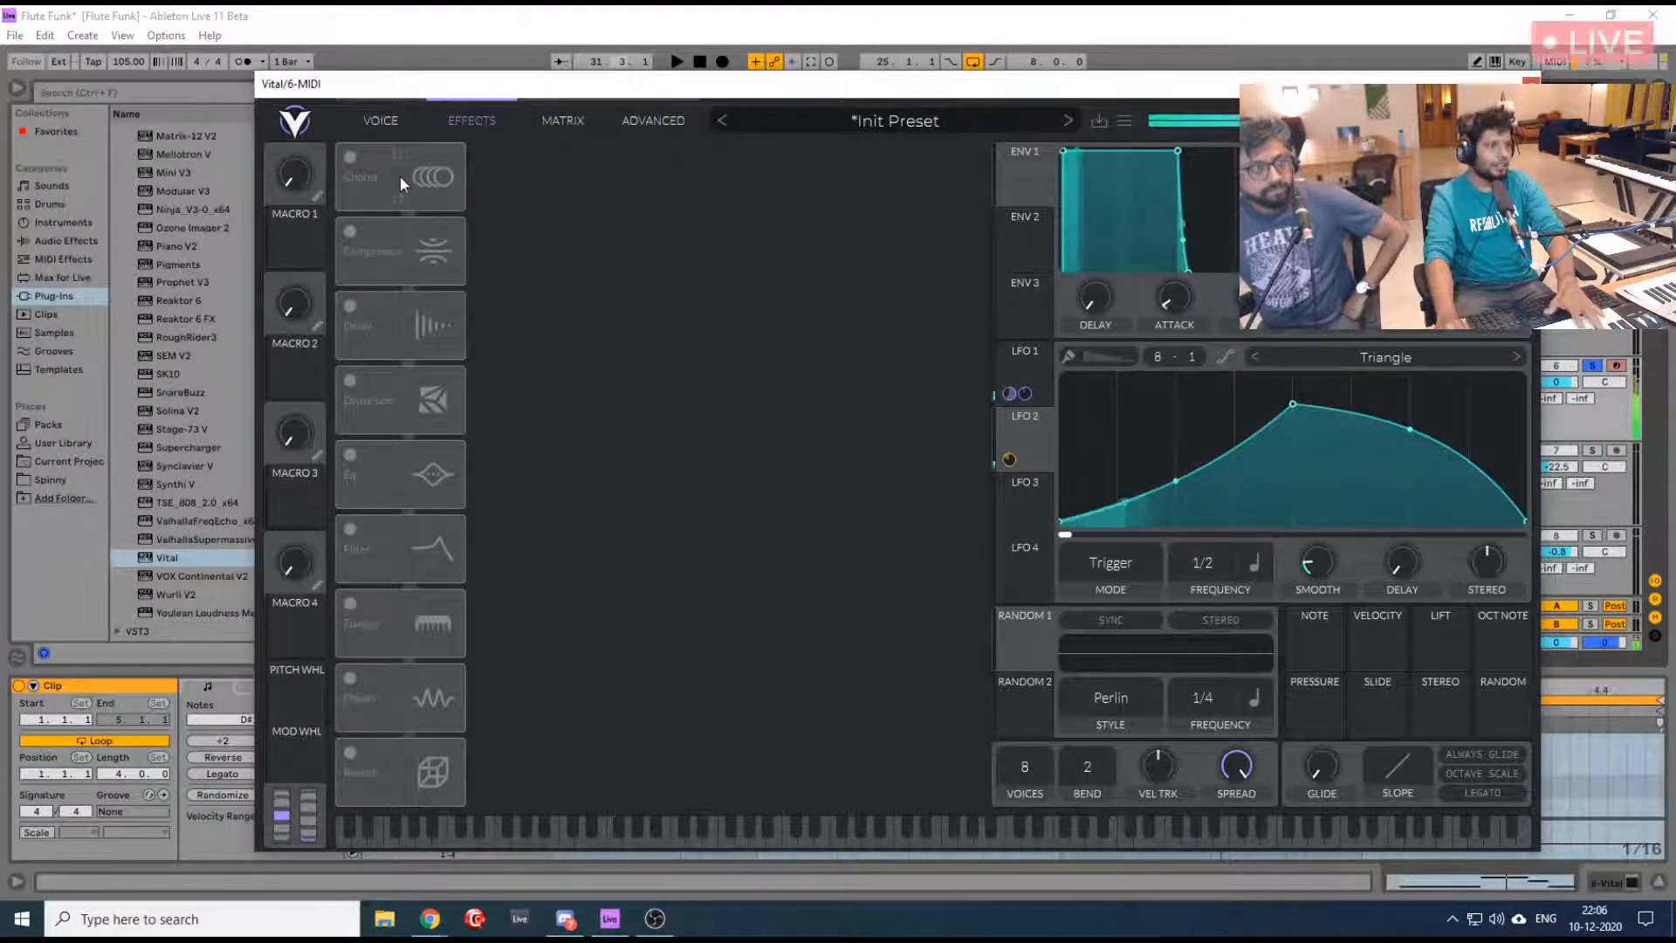
{"action": "left_click", "coordinate": [348, 158]}
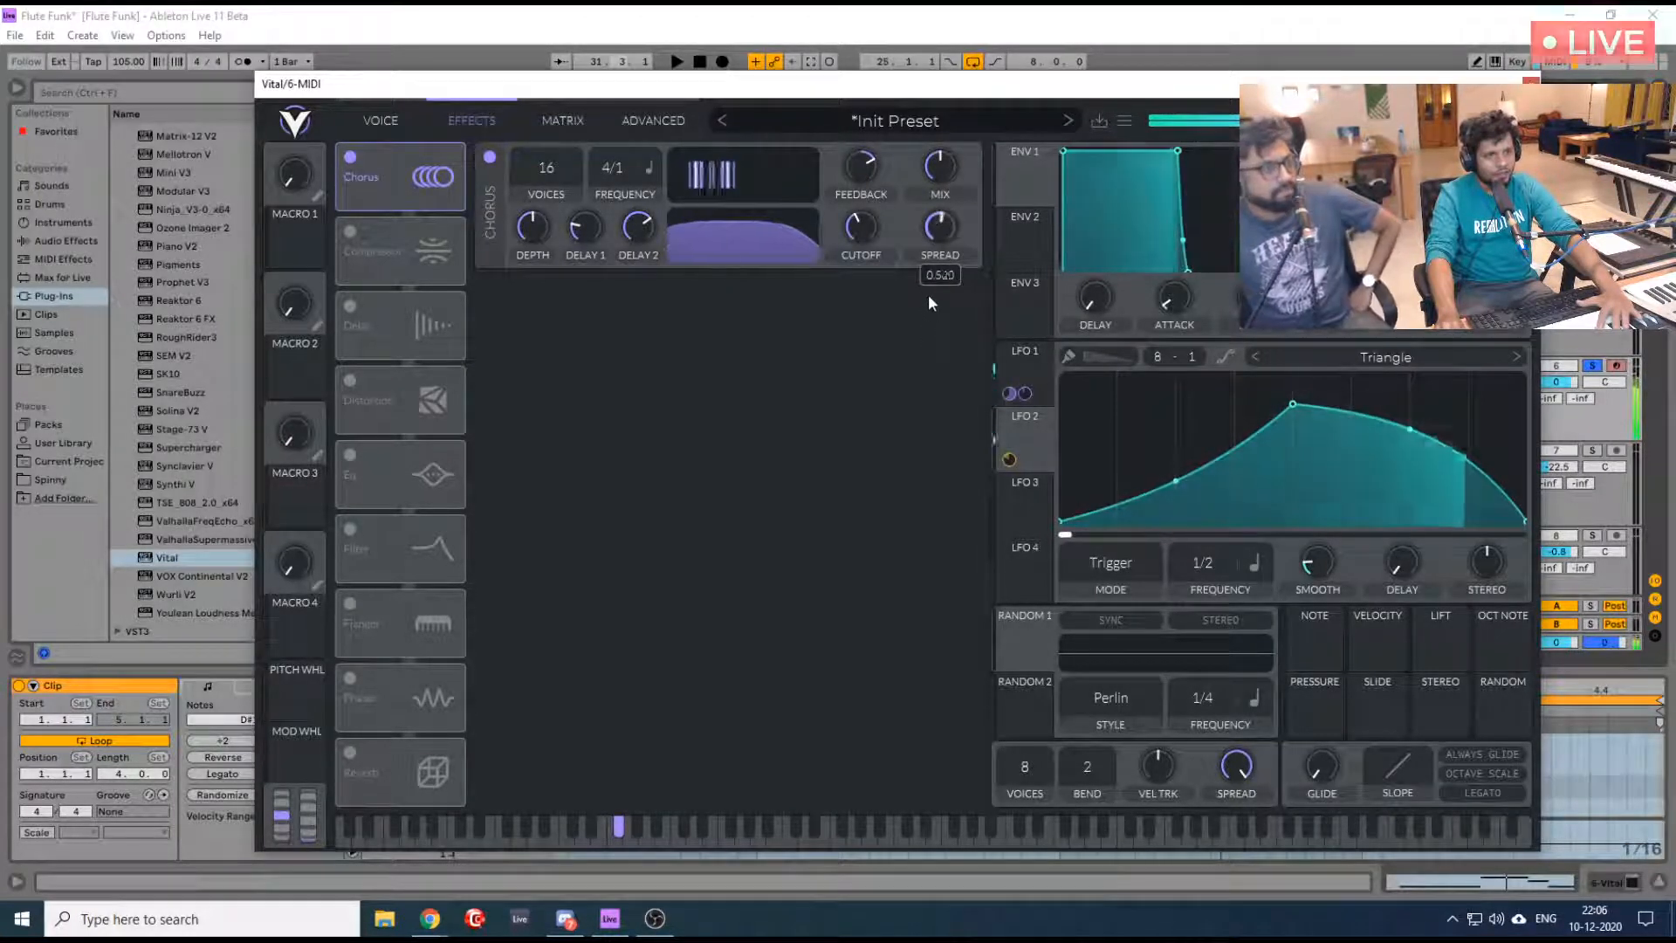
{"action": "mouse_move", "coordinate": [942, 166]}
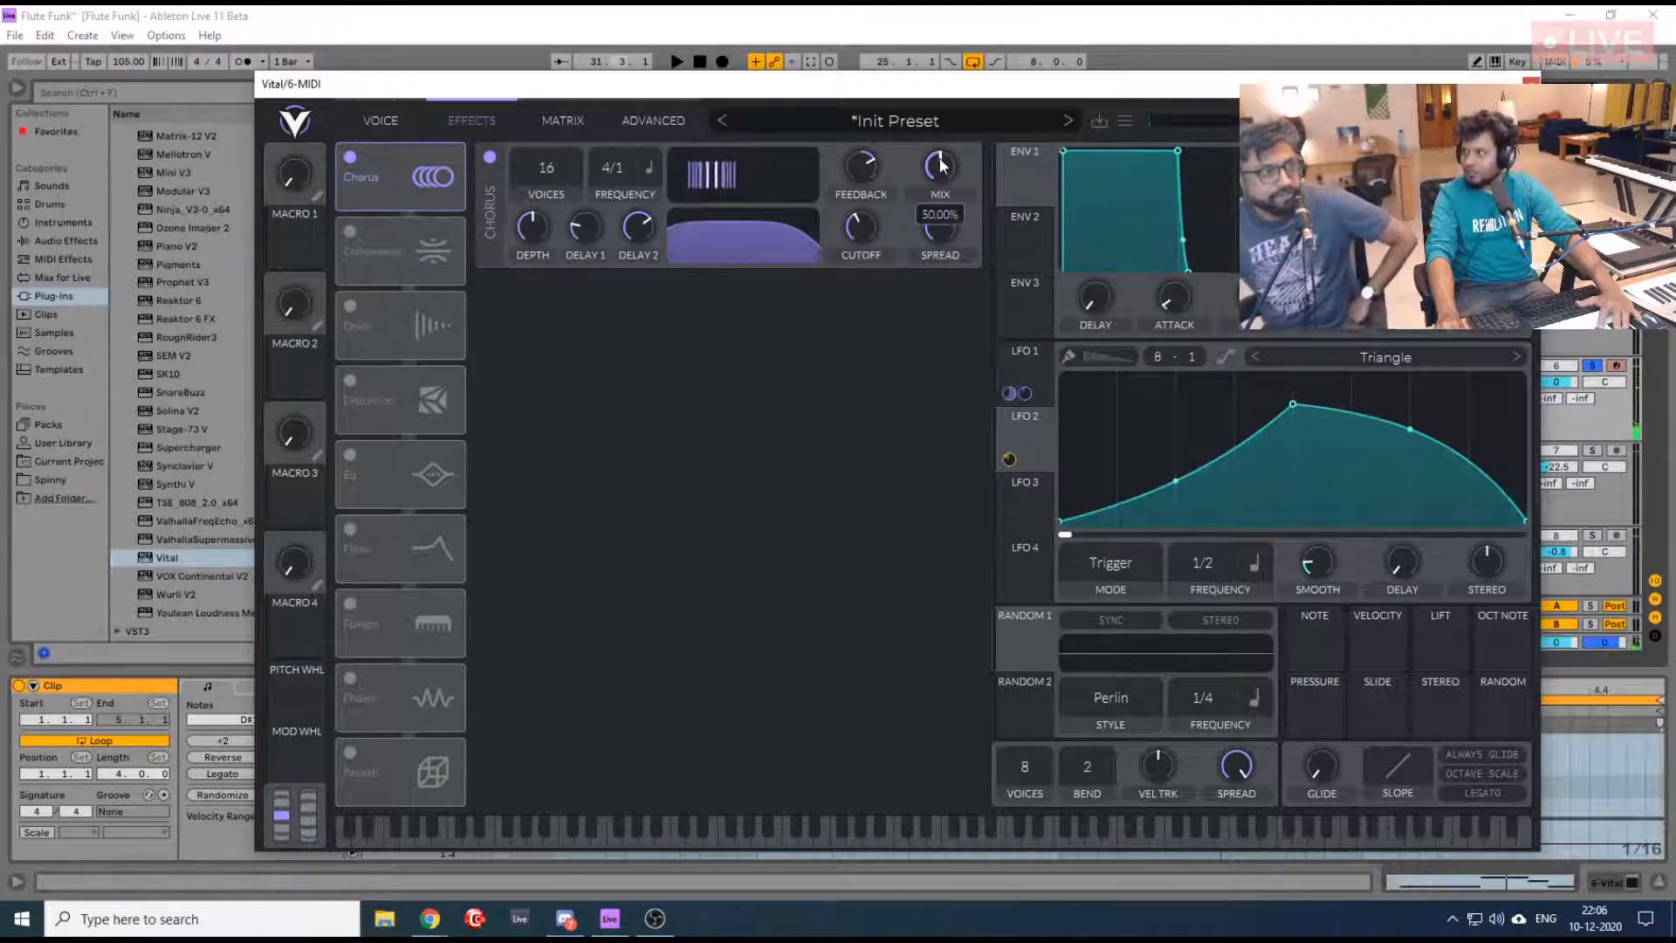
{"action": "left_click_drag", "start_coordinate": [940, 174], "coordinate": [941, 200]}
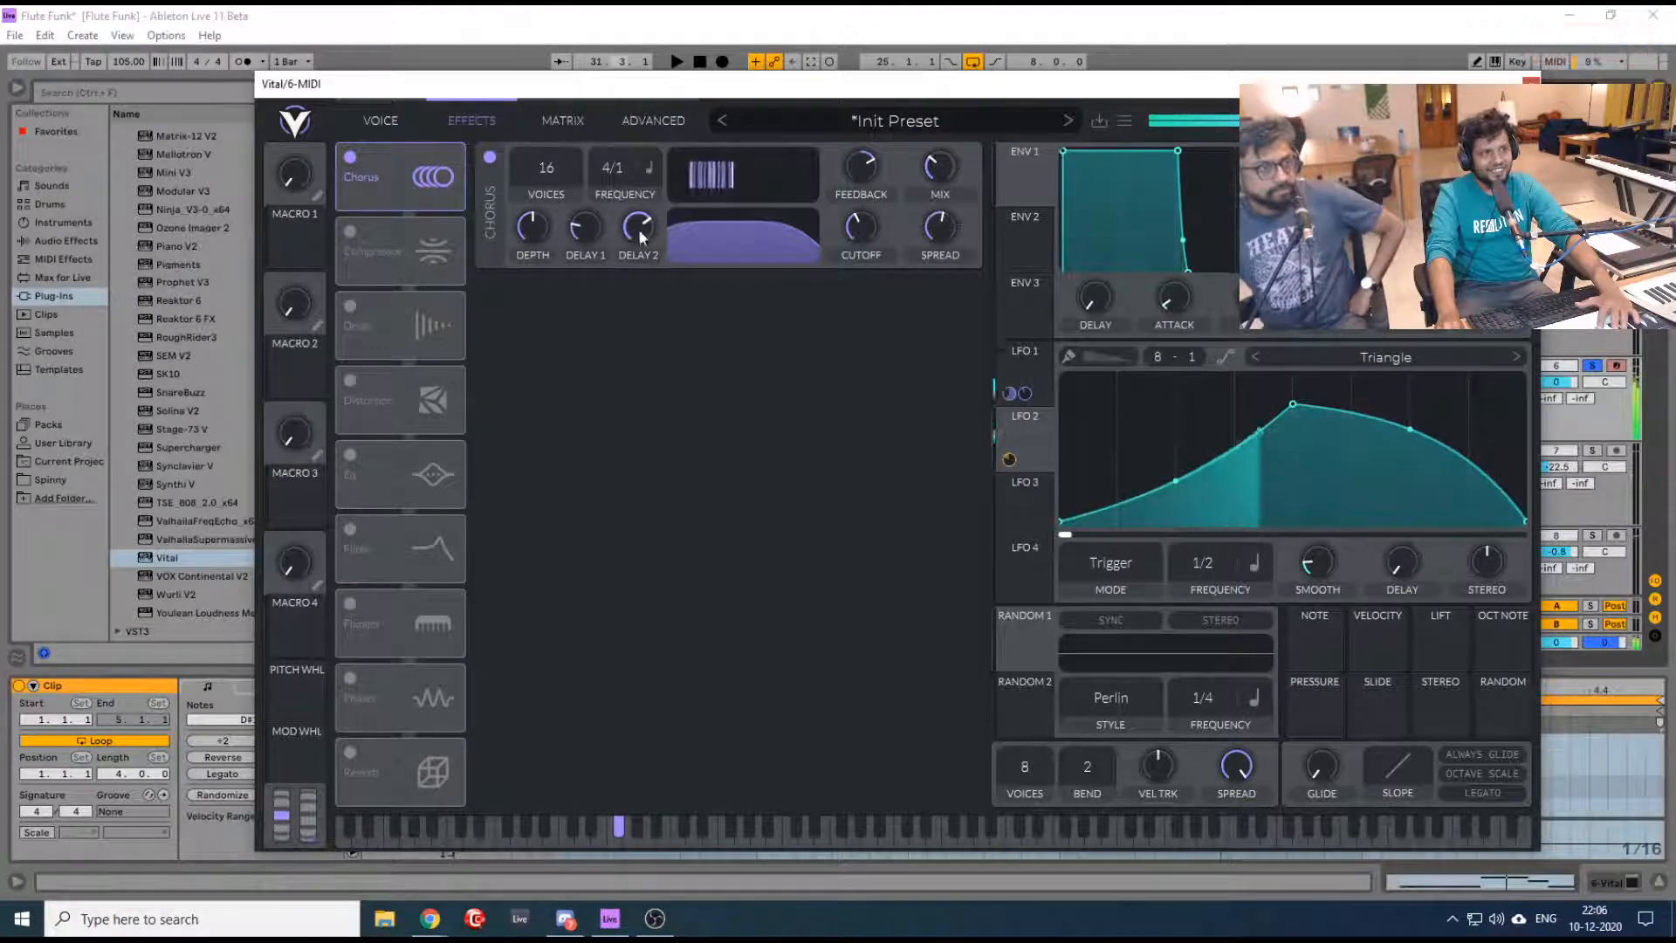
{"action": "mouse_move", "coordinate": [854, 223]}
{"action": "left_mouse_down"}
{"action": "mouse_move", "coordinate": [842, 278]}
{"action": "mouse_move", "coordinate": [892, 145]}
{"action": "mouse_move", "coordinate": [864, 243]}
{"action": "left_mouse_up"}
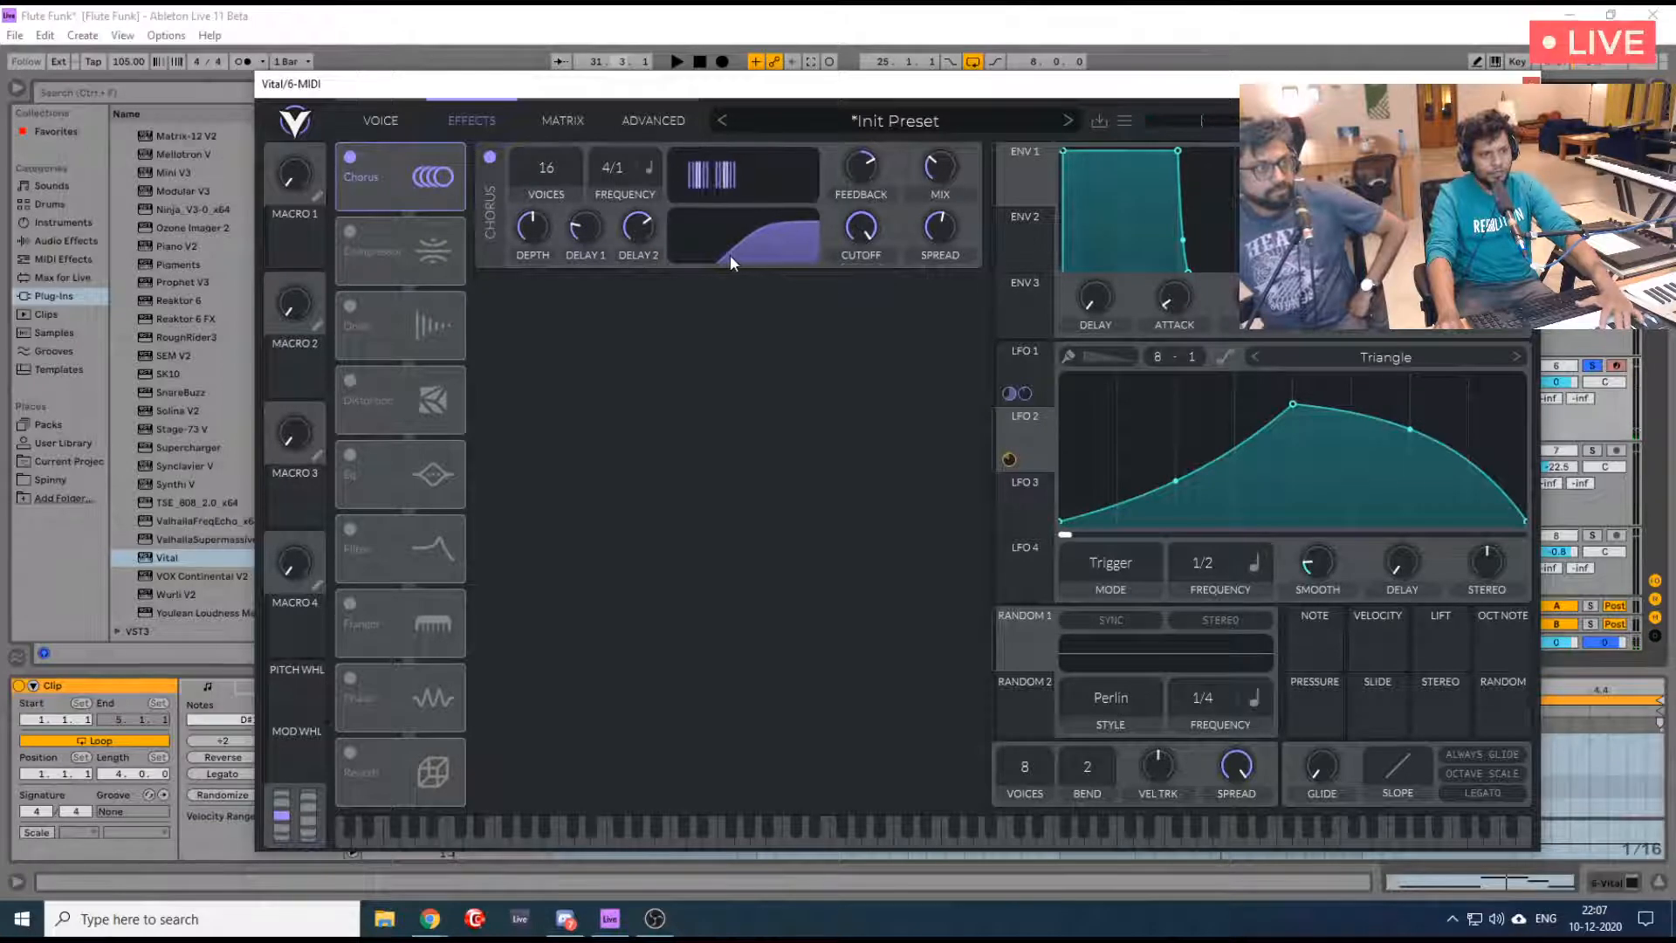
{"action": "left_click_drag", "start_coordinate": [859, 231], "coordinate": [876, 200]}
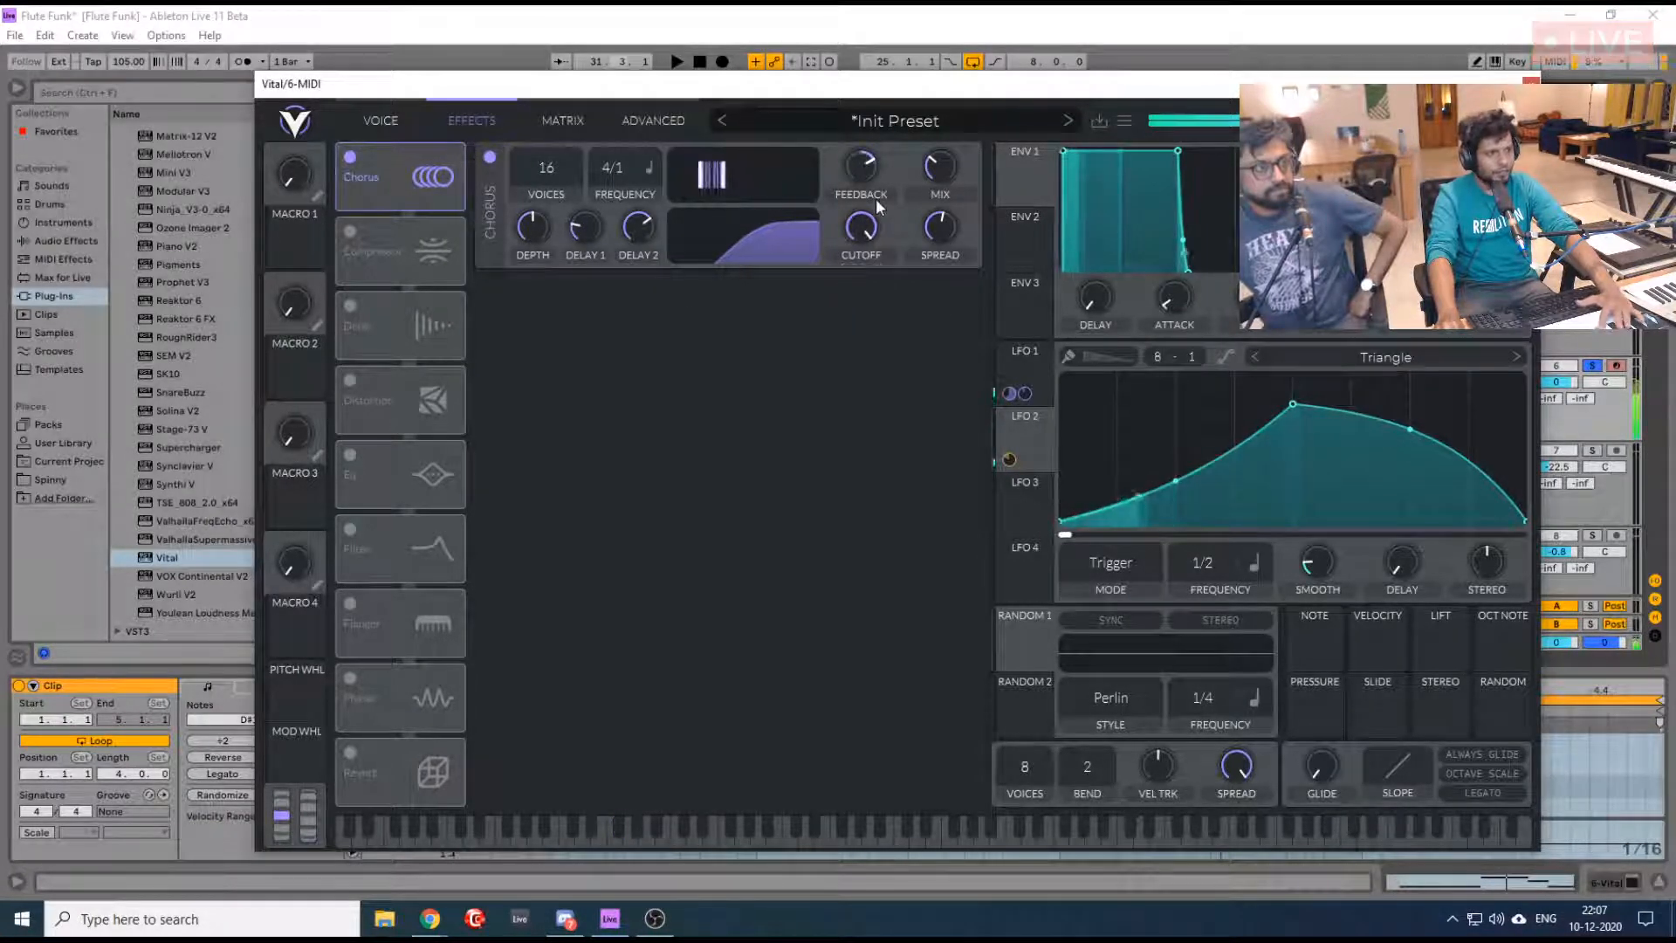
Enable the delay effect at a 1/4 frequency, reduce its mix, and raise its cutoff to remove low frequencies
{"action": "left_click", "coordinate": [350, 307]}
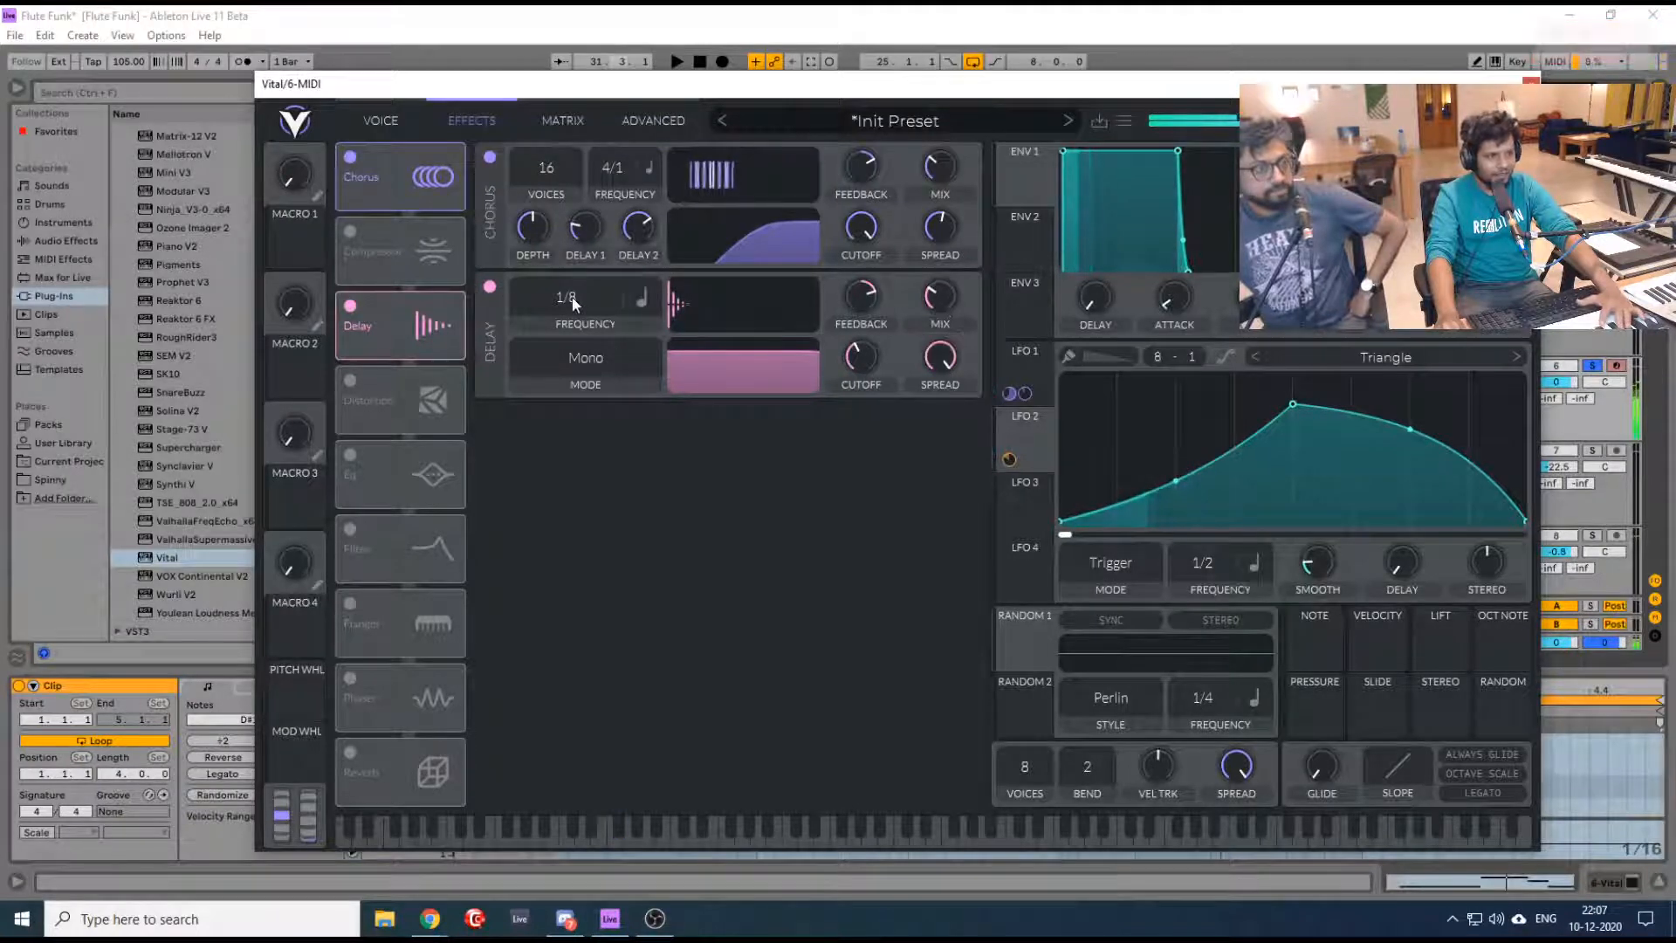
{"action": "left_click_drag", "start_coordinate": [573, 294], "coordinate": [573, 370]}
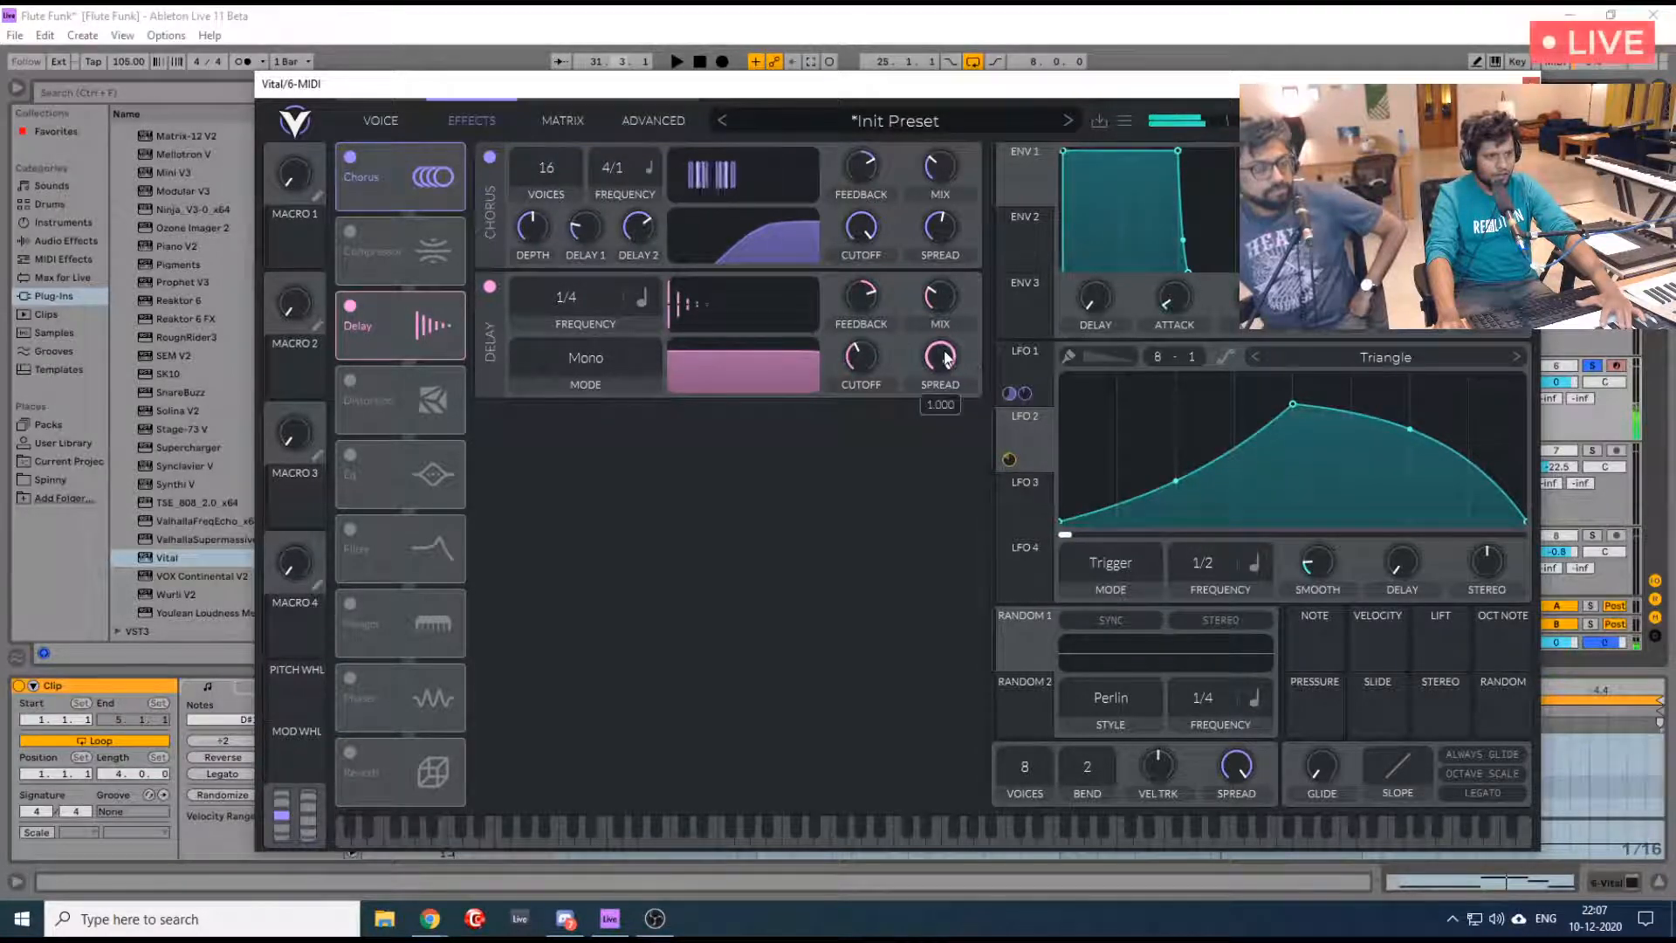
{"action": "mouse_move", "coordinate": [935, 302]}
{"action": "left_click_drag", "start_coordinate": [899, 354], "coordinate": [916, 257]}
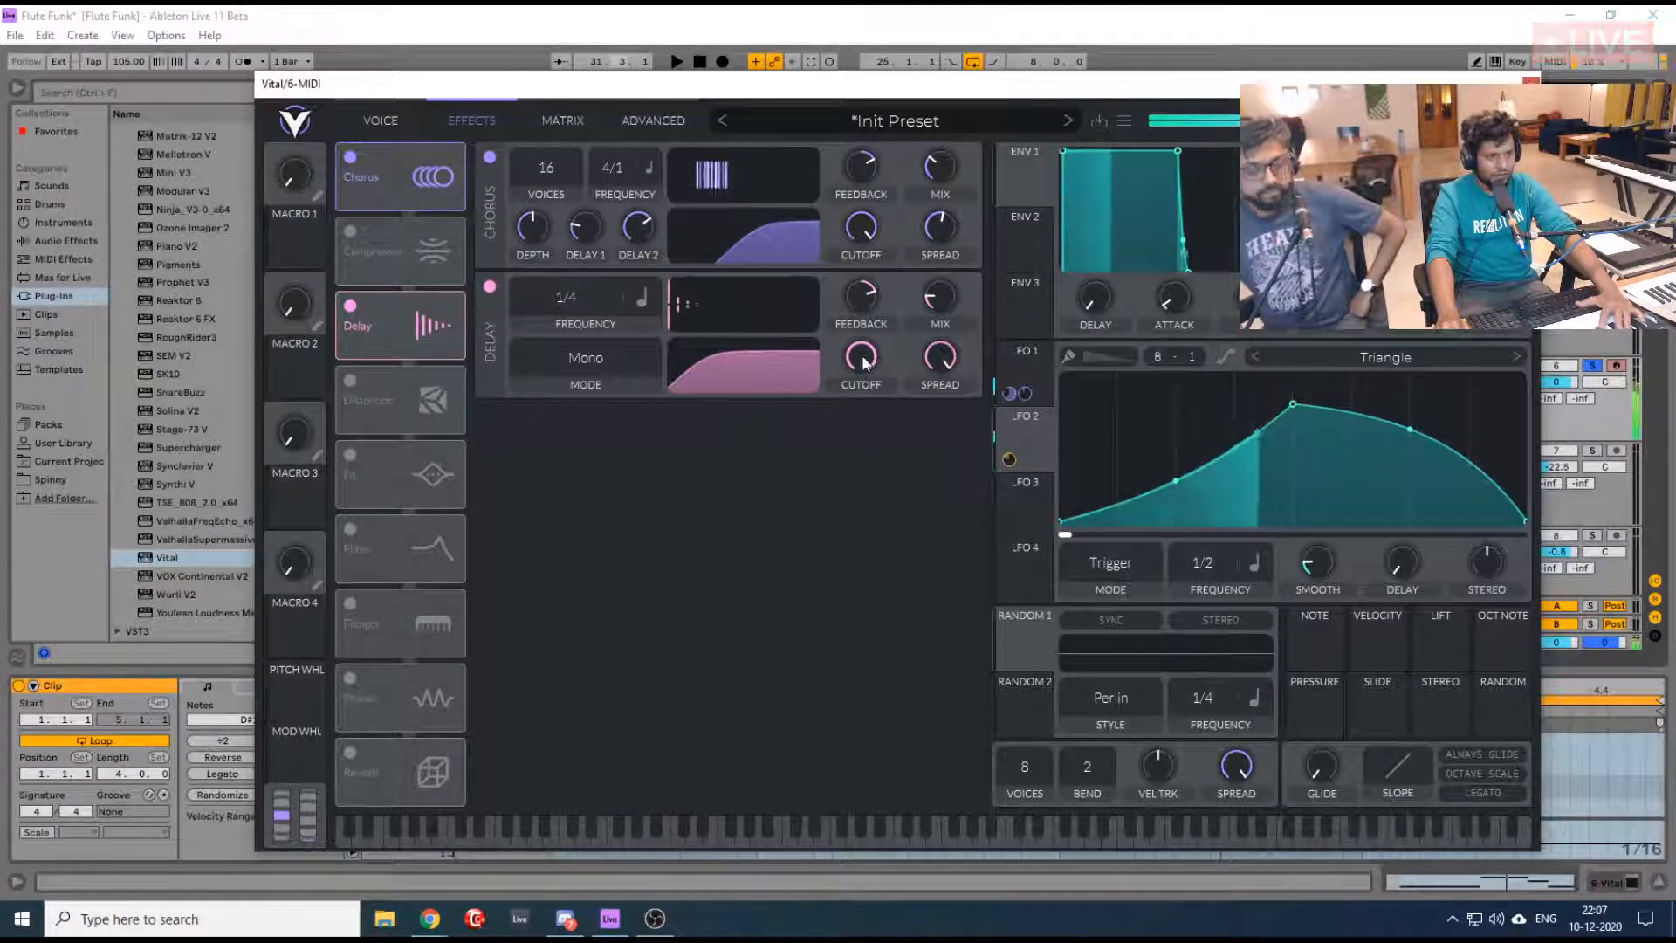
Audition the delay's Ping Pong and Mid Ping Pong modes and set its mode to Stereo
{"action": "left_click", "coordinate": [567, 354]}
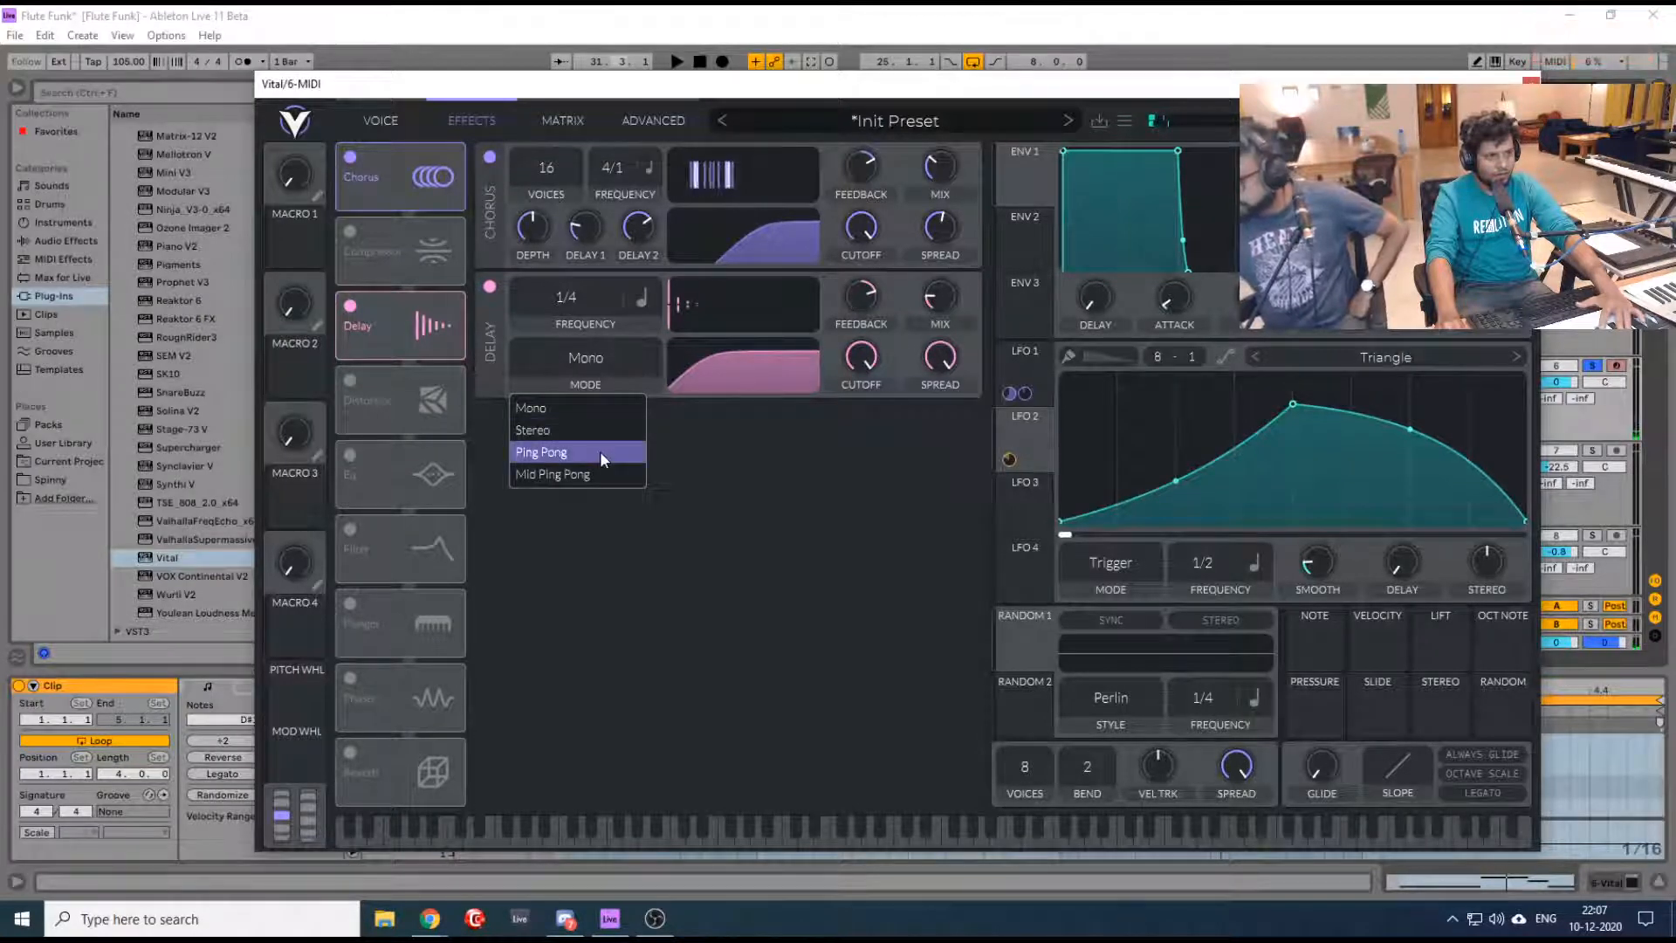
{"action": "left_click", "coordinate": [600, 453]}
{"action": "left_click", "coordinate": [586, 374]}
{"action": "left_click", "coordinate": [583, 478]}
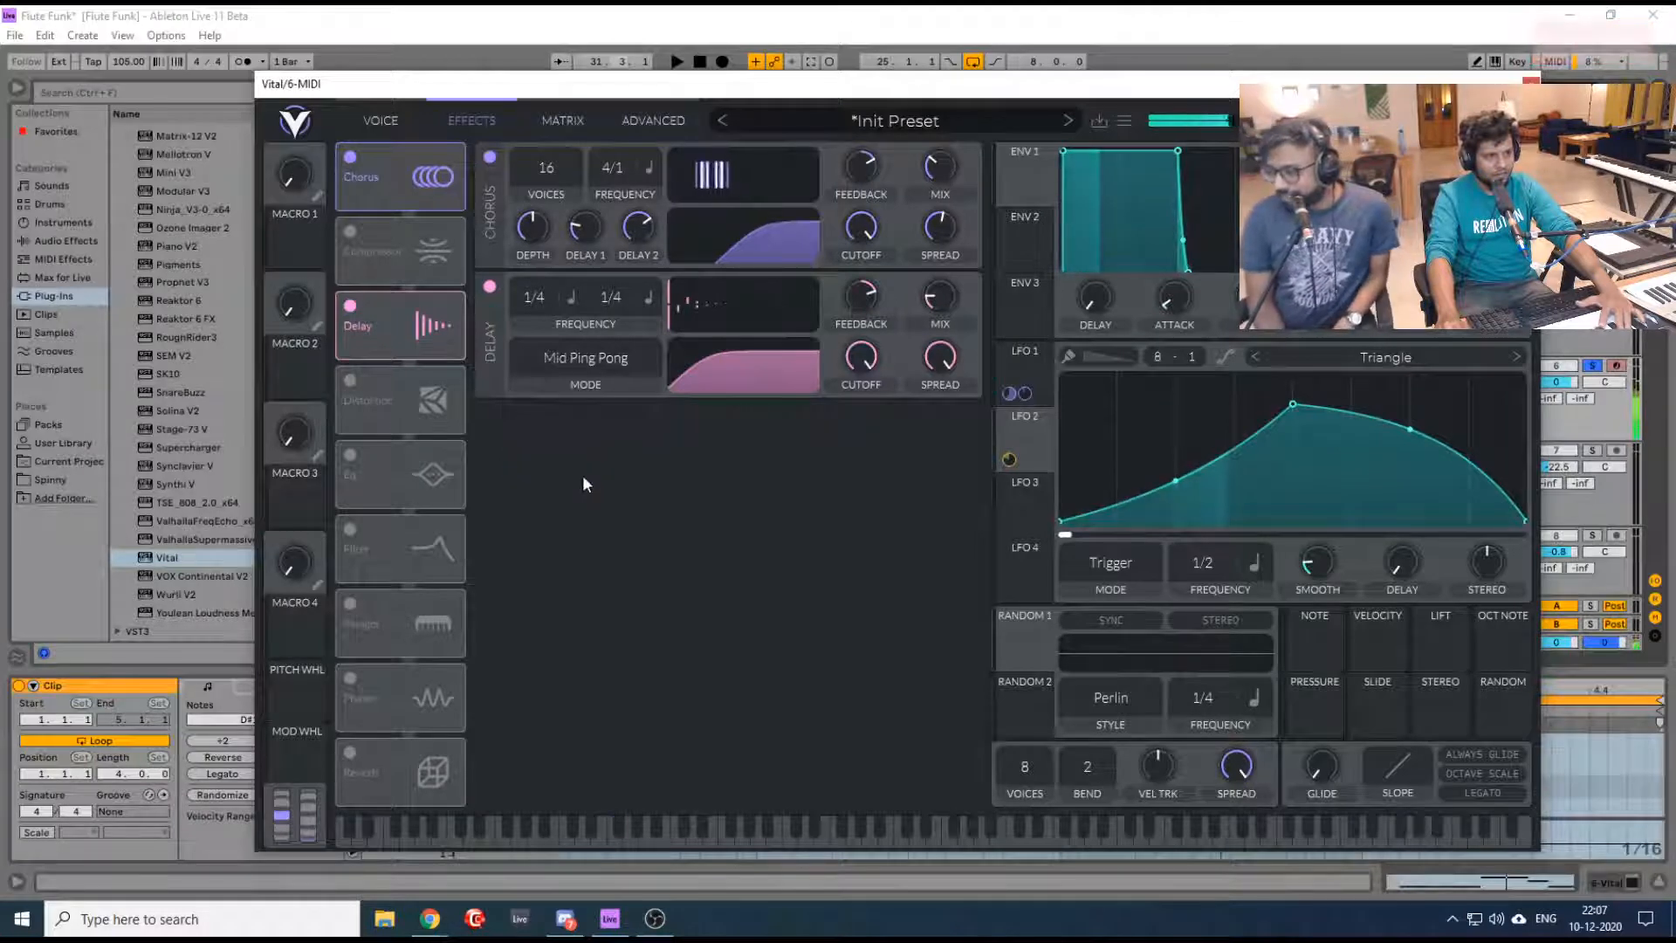
{"action": "left_click", "coordinate": [590, 353]}
{"action": "left_click", "coordinate": [581, 431]}
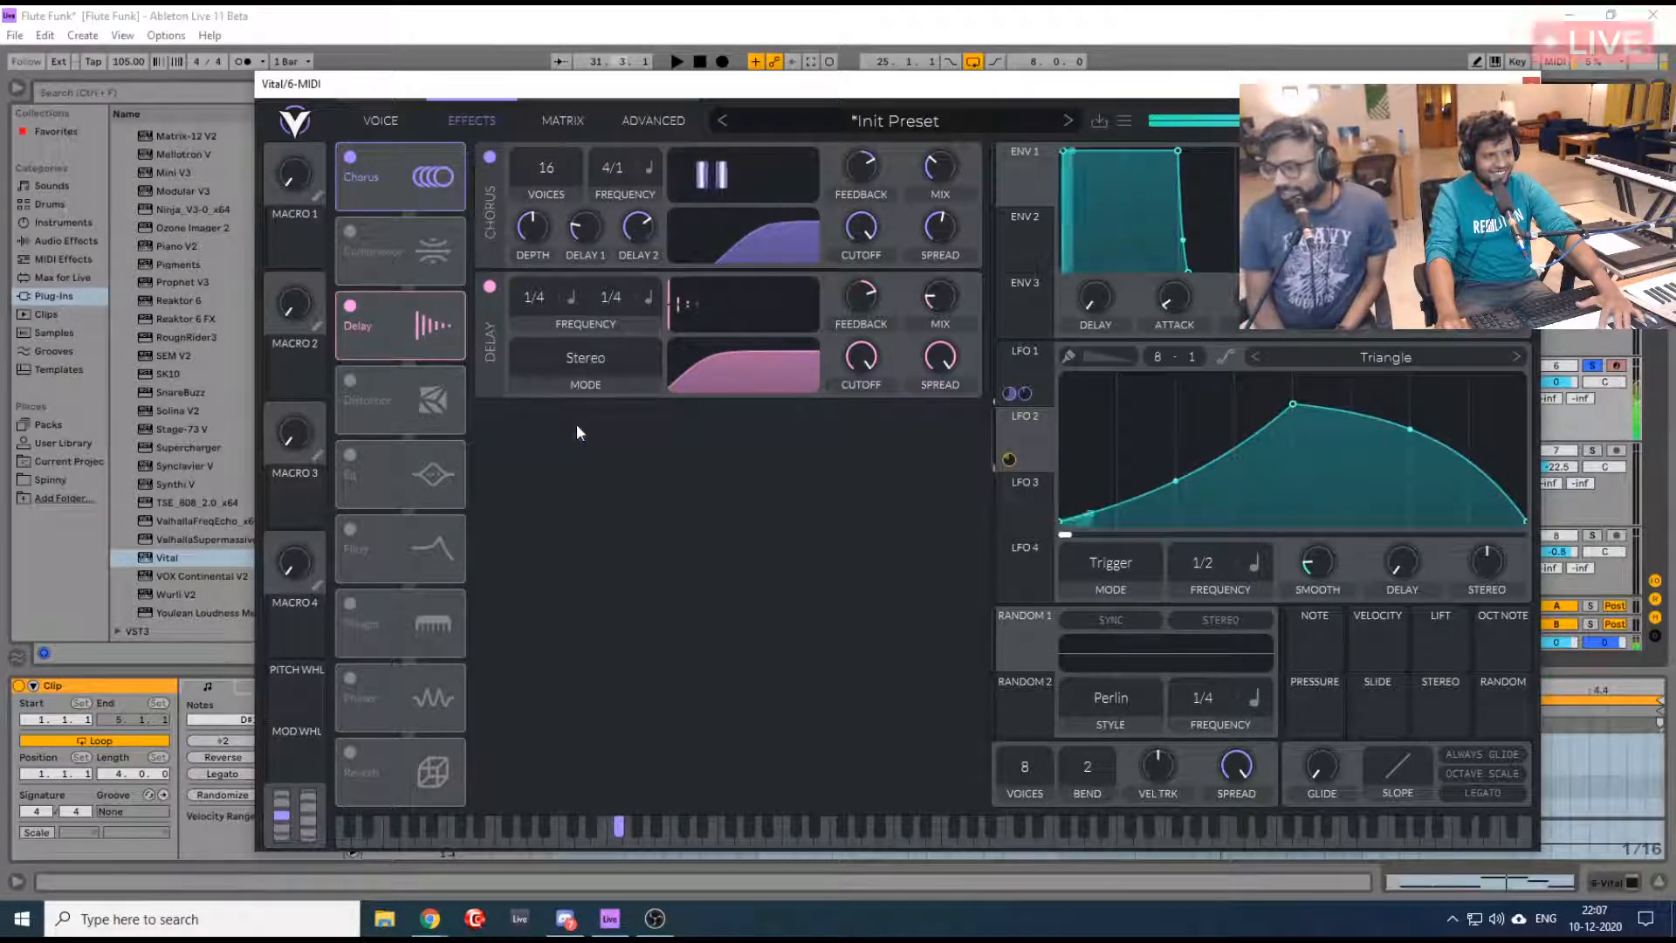